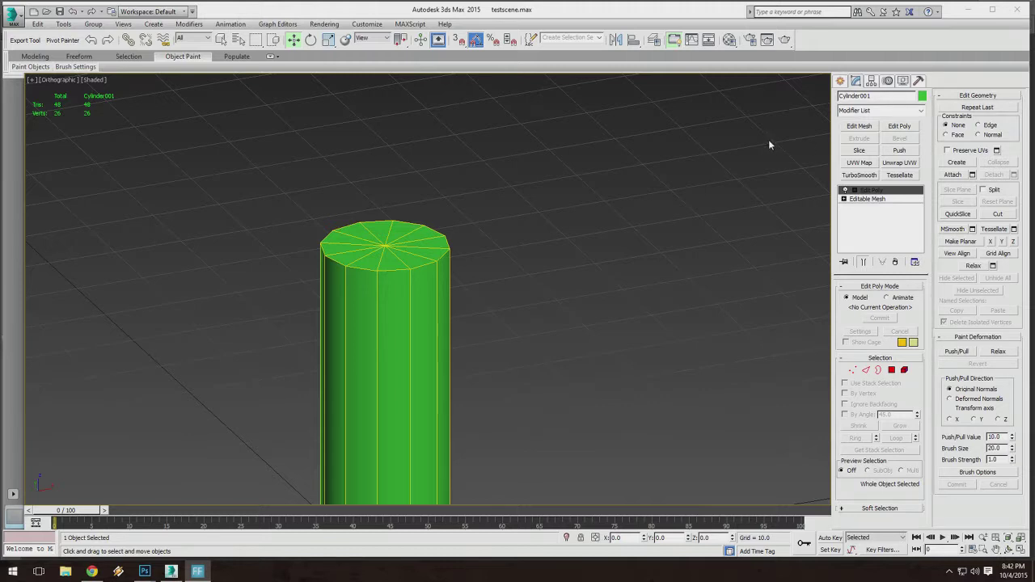
Clear the current selection and select the green cylinder with the Select Object tool.
{"action": "scroll", "coordinate": [510, 280], "scroll_direction": "down", "scroll_amount": 3}
{"action": "left_click", "coordinate": [503, 204]}
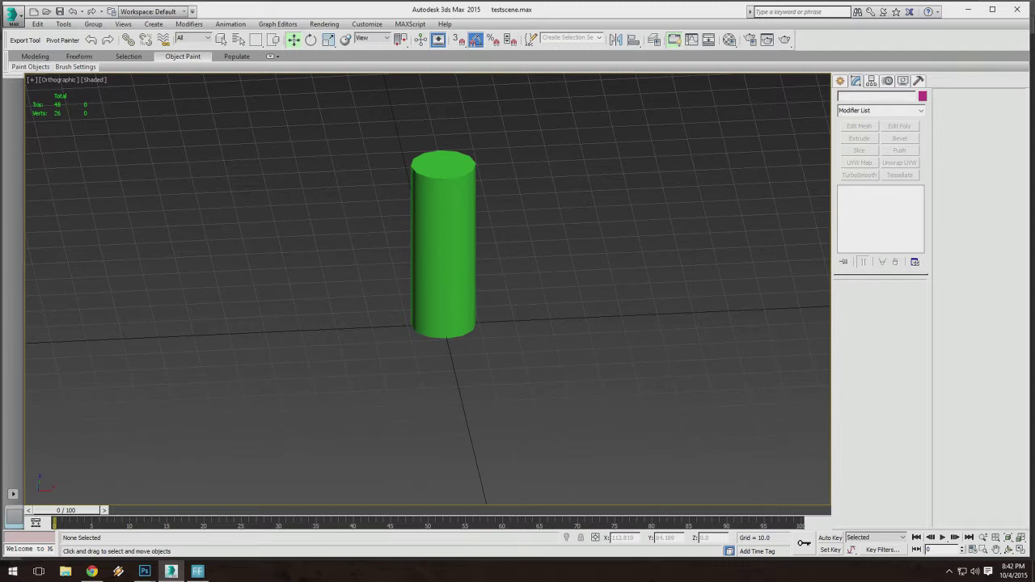
{"action": "key", "text": "alt+Tab"}
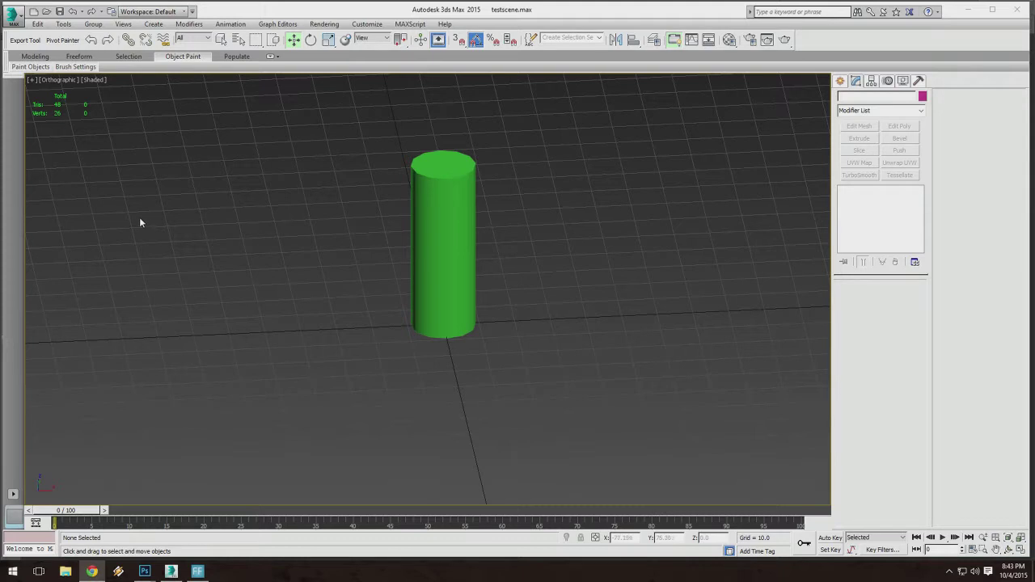
{"action": "left_click", "coordinate": [220, 39]}
{"action": "left_click_drag", "start_coordinate": [337, 110], "coordinate": [530, 377]}
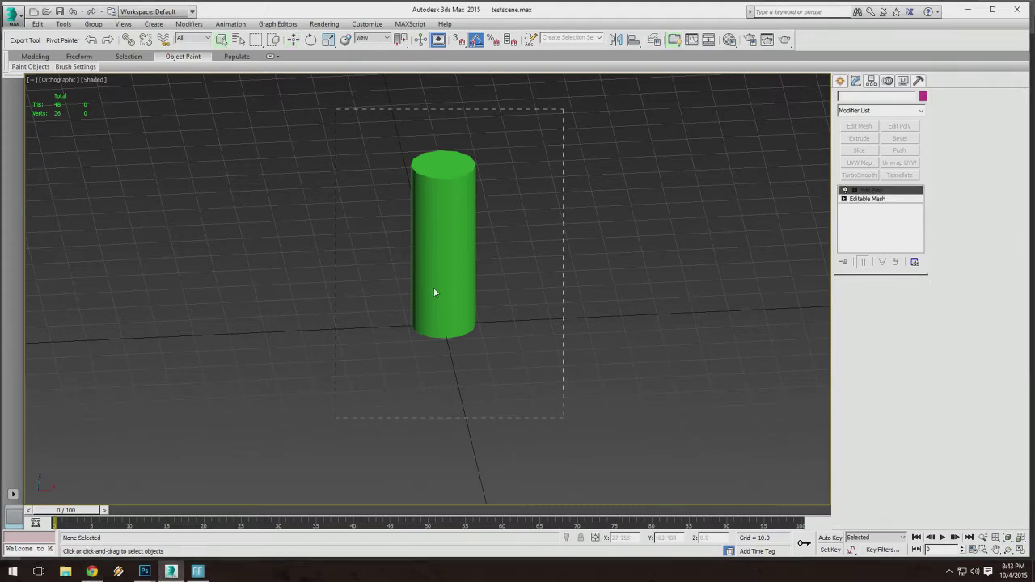
{"action": "middle_click_drag", "start_coordinate": [434, 288], "coordinate": [443, 336]}
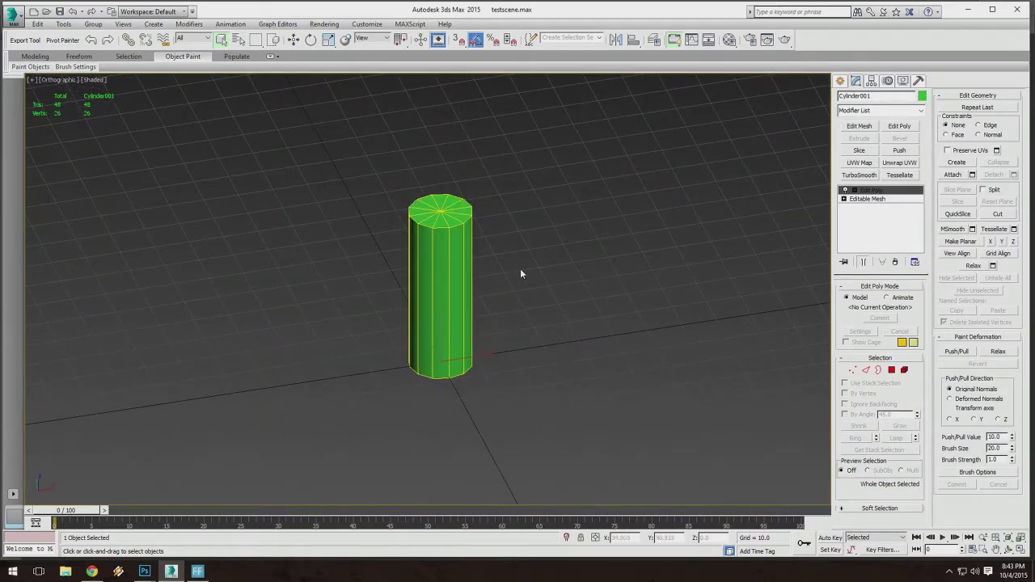
{"action": "left_click", "coordinate": [478, 173]}
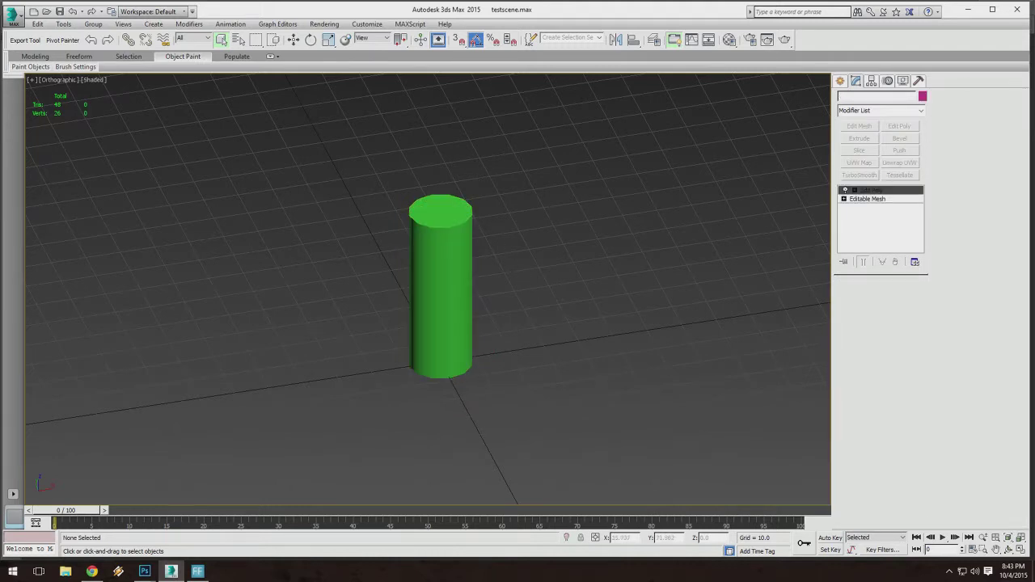
{"action": "left_click", "coordinate": [462, 232]}
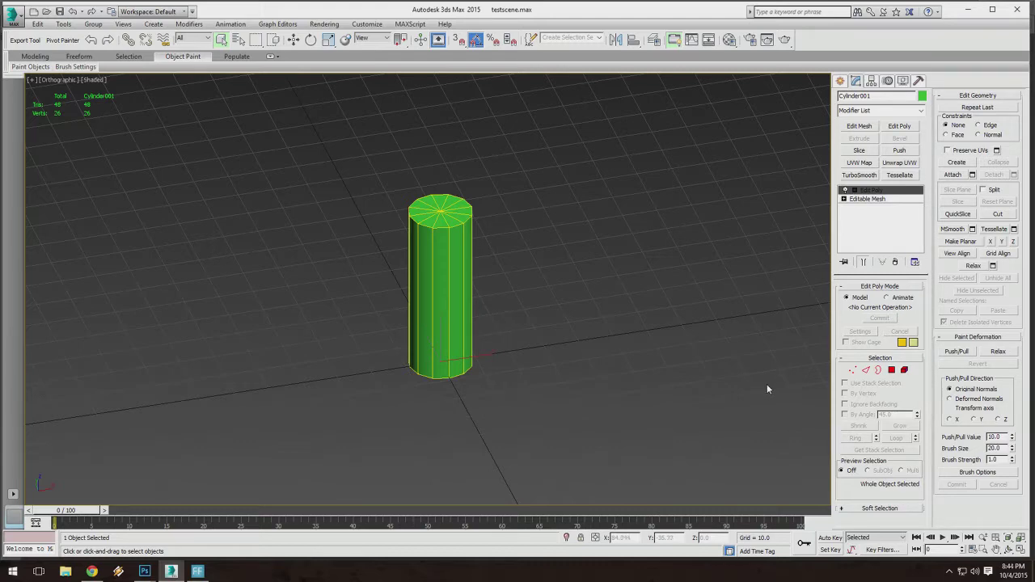
Enter Polygon sub-object level and select two adjacent wedge polygons on the cylinder's top cap.
{"action": "middle_click_drag", "start_coordinate": [564, 289], "coordinate": [541, 309]}
{"action": "scroll", "coordinate": [493, 279], "scroll_direction": "up", "scroll_amount": 8}
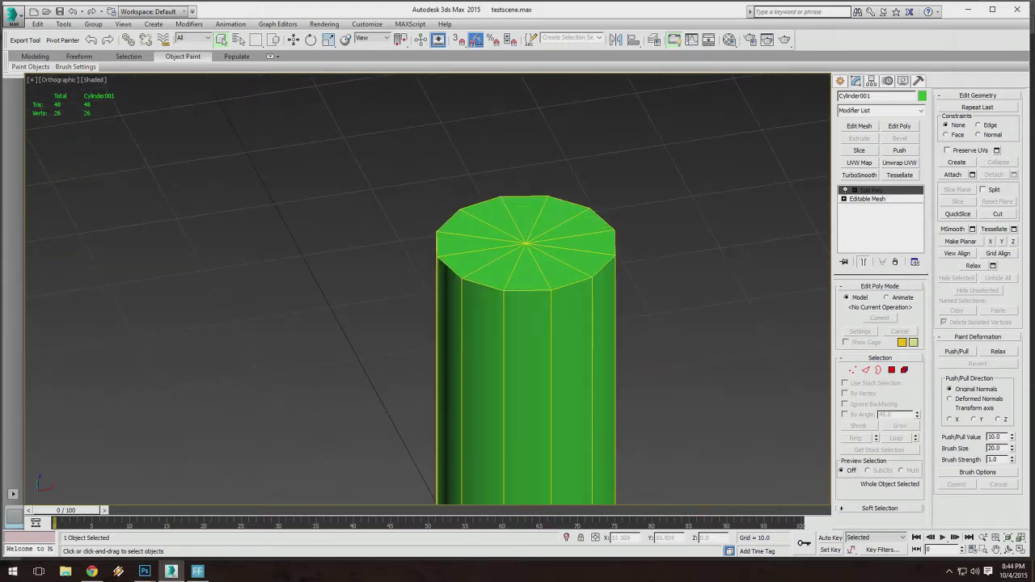
{"action": "middle_click_drag", "start_coordinate": [477, 190], "coordinate": [473, 94]}
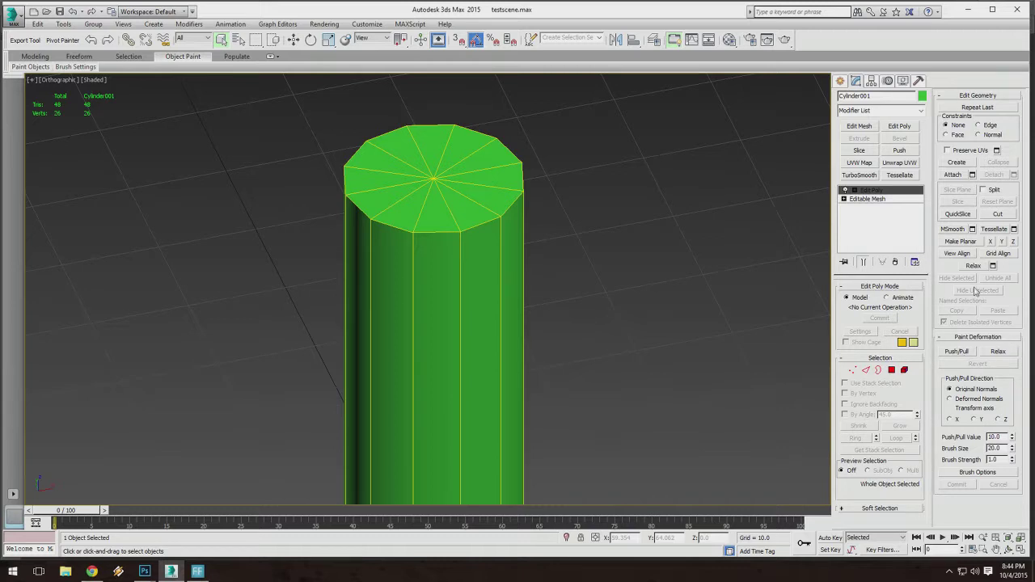
{"action": "left_click", "coordinate": [891, 371]}
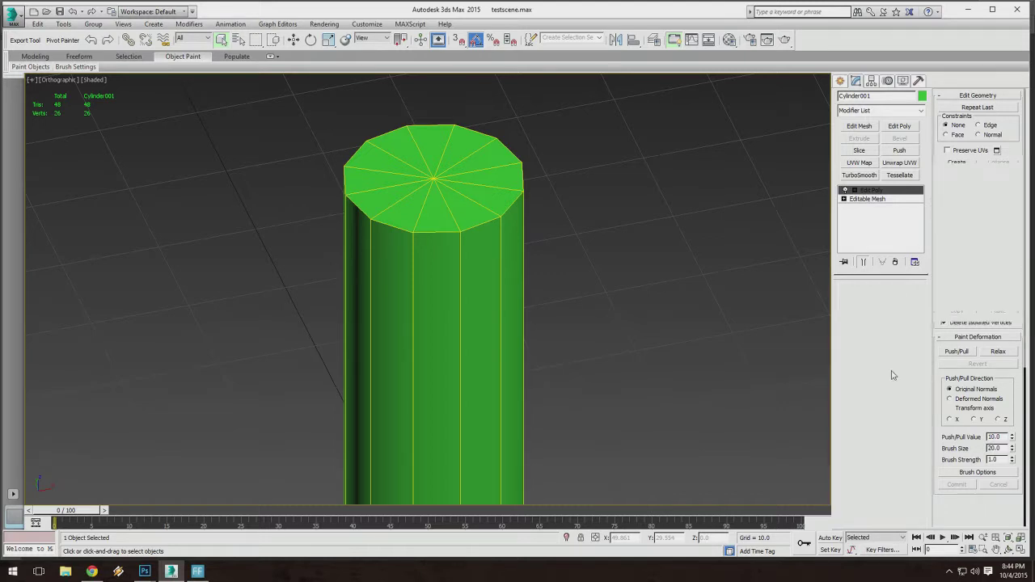
{"action": "left_click", "coordinate": [473, 214]}
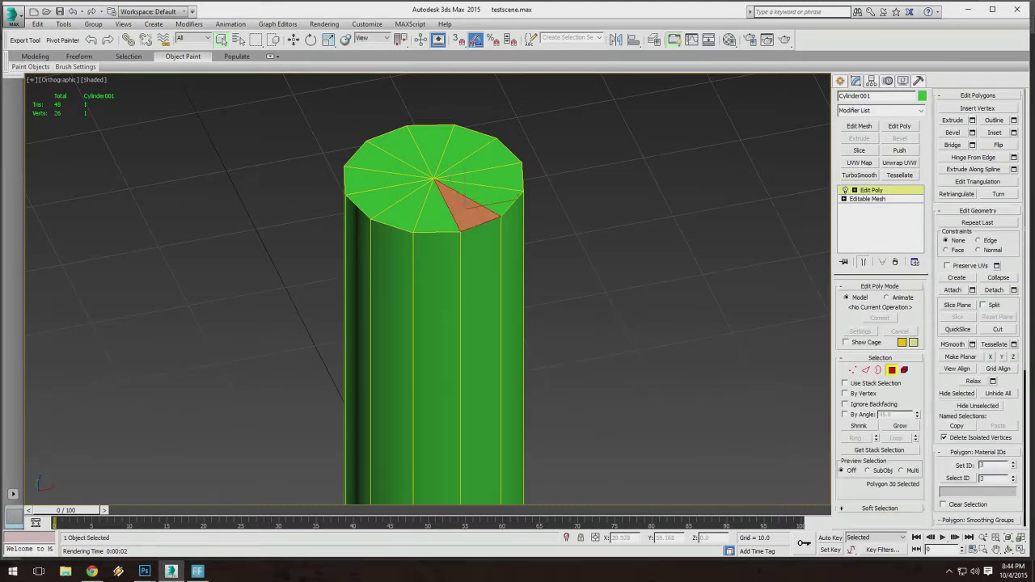
{"action": "middle_click_drag", "start_coordinate": [472, 215], "coordinate": [481, 246], "text": "alt"}
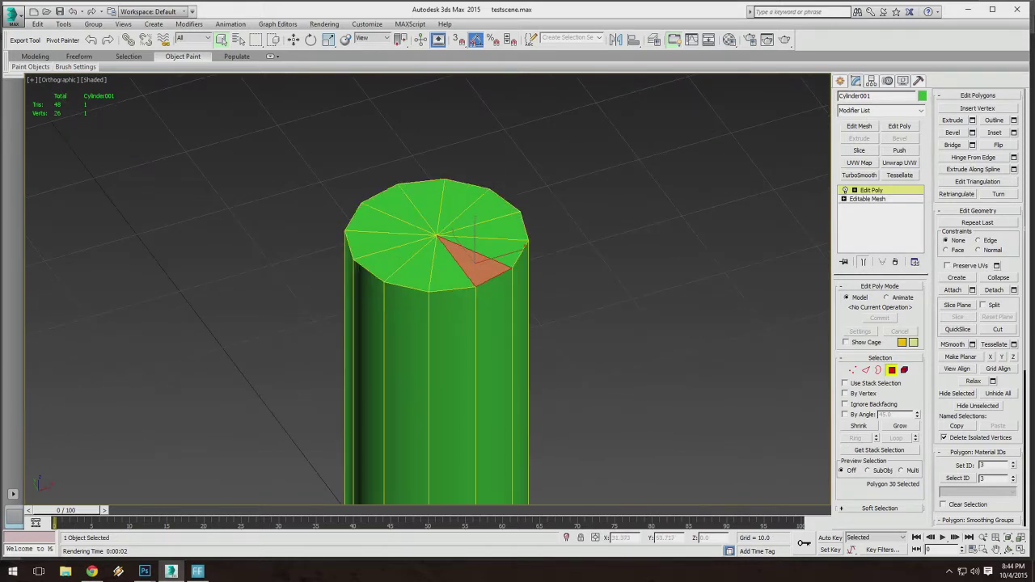
{"action": "left_click", "coordinate": [493, 244], "text": "ctrl"}
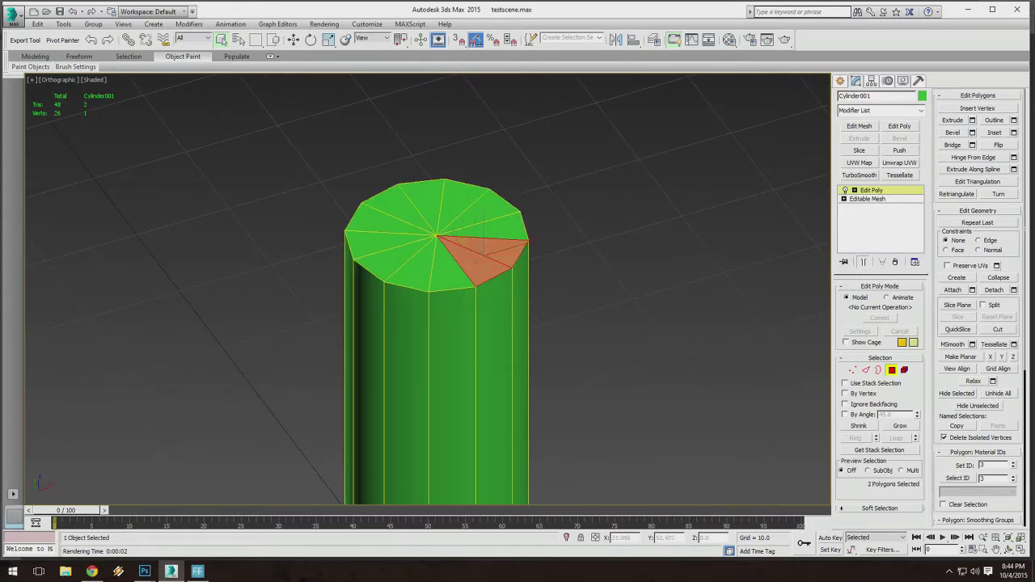
{"action": "middle_click_drag", "start_coordinate": [491, 246], "coordinate": [453, 230], "text": "alt"}
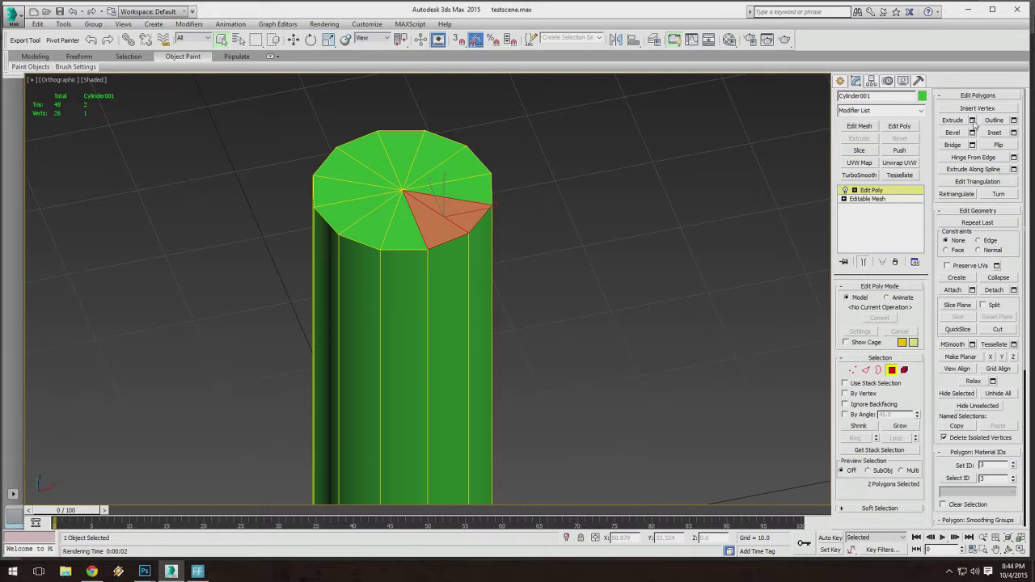
Open the Extrude Polygons settings and add the two side polygons directly below the selected wedges to the selection.
{"action": "left_click", "coordinate": [972, 121]}
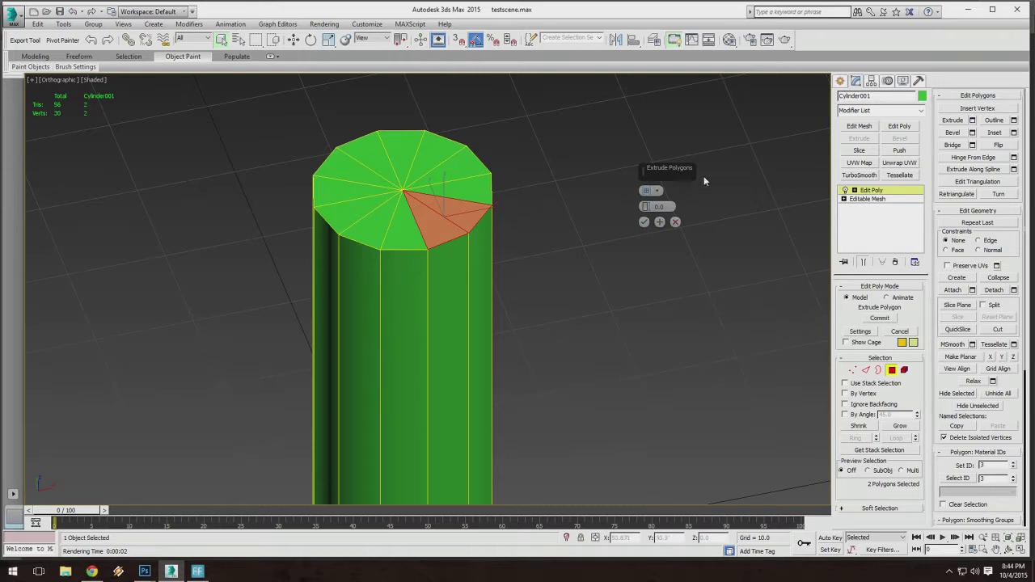
{"action": "left_click", "coordinate": [656, 192]}
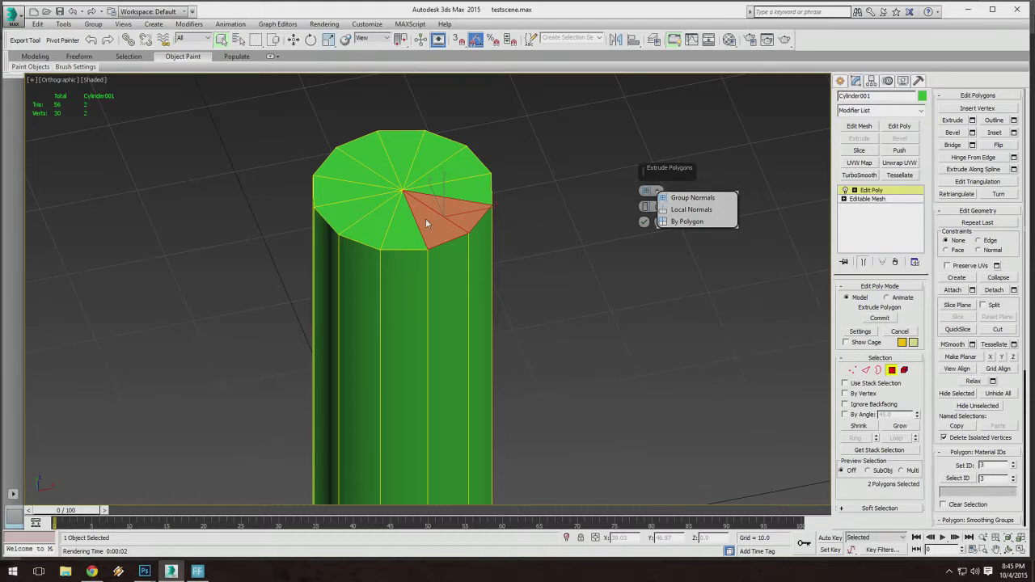
{"action": "middle_click_drag", "start_coordinate": [437, 202], "coordinate": [441, 219], "text": "alt"}
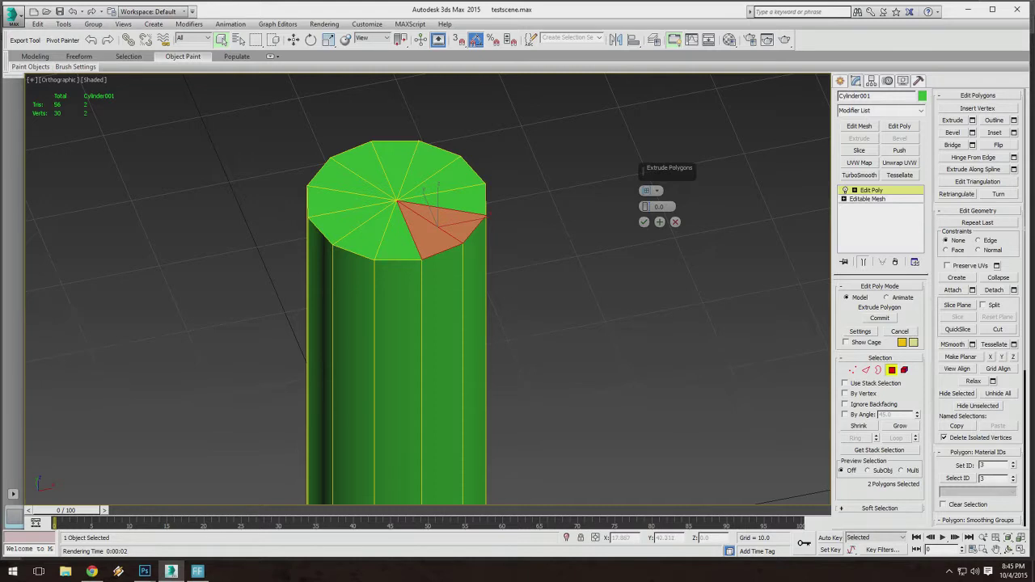
{"action": "left_click", "coordinate": [443, 324], "text": "ctrl"}
{"action": "left_click", "coordinate": [474, 324], "text": "ctrl"}
Extrude the four selected cap and side polygons to a height of about 20.1.
{"action": "middle_click_drag", "start_coordinate": [509, 319], "coordinate": [490, 251]}
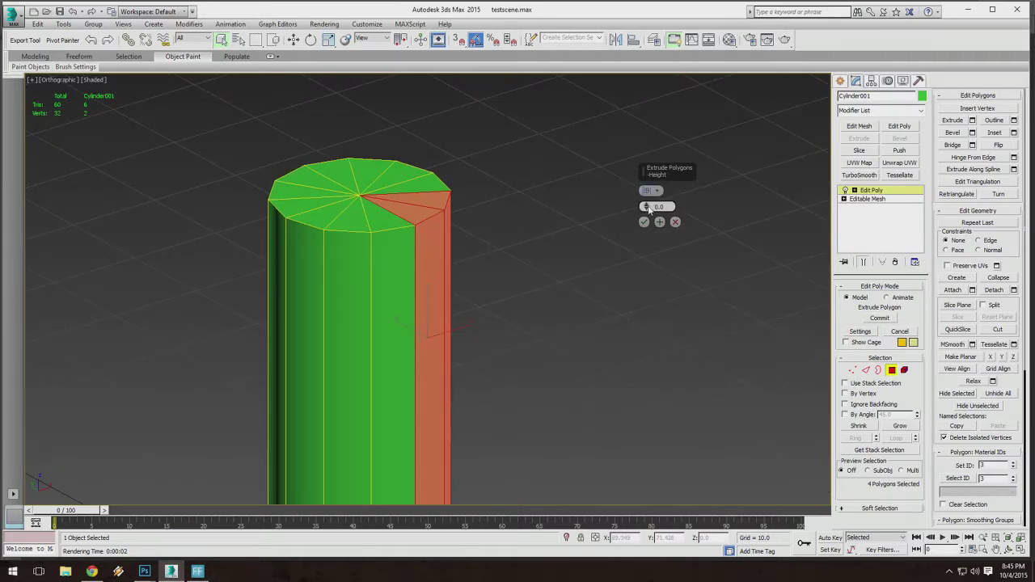
{"action": "middle_click_drag", "start_coordinate": [495, 182], "coordinate": [503, 206]}
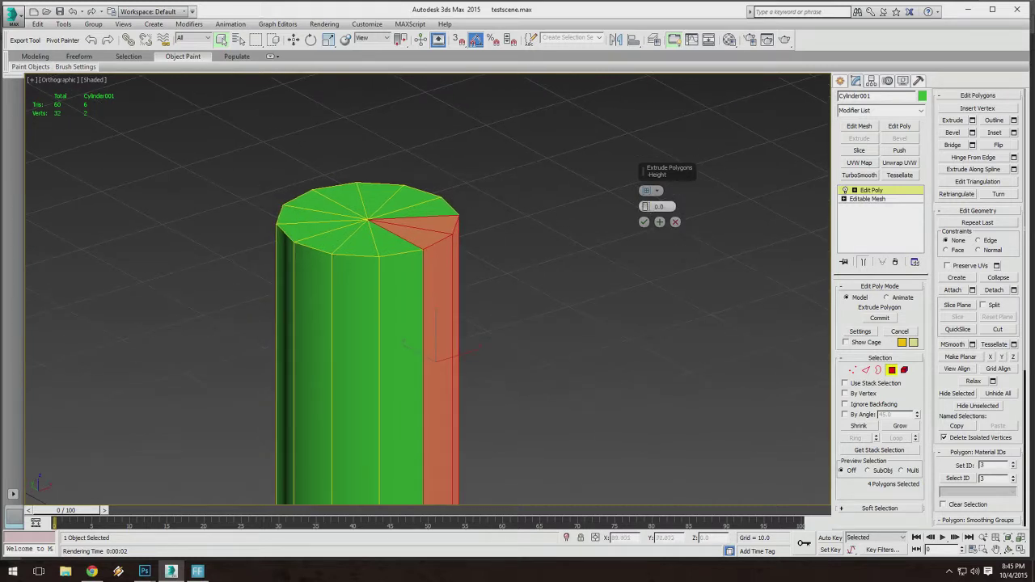
{"action": "middle_click_drag", "start_coordinate": [566, 146], "coordinate": [568, 157]}
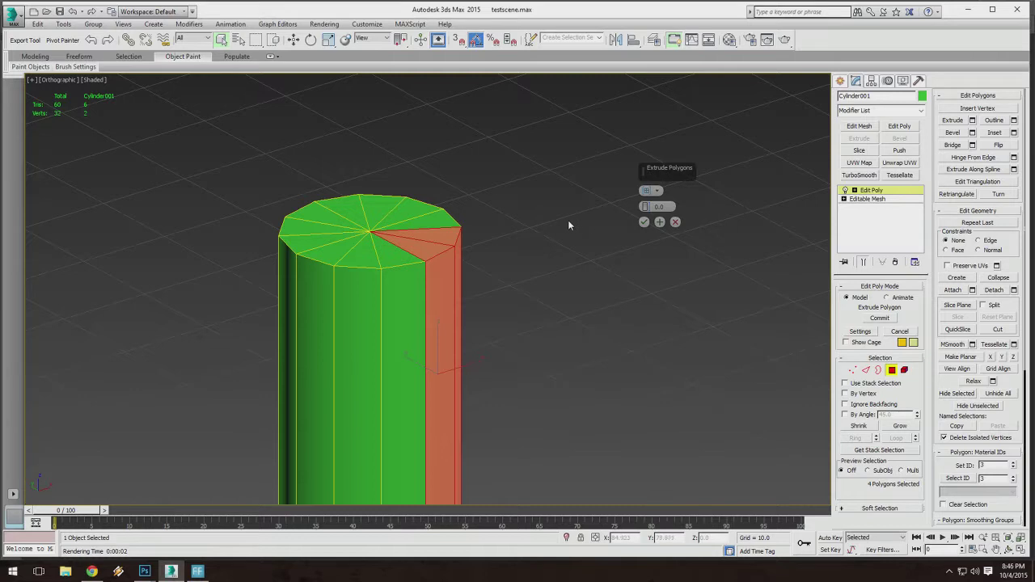
{"action": "middle_click_drag", "start_coordinate": [567, 220], "coordinate": [572, 236]}
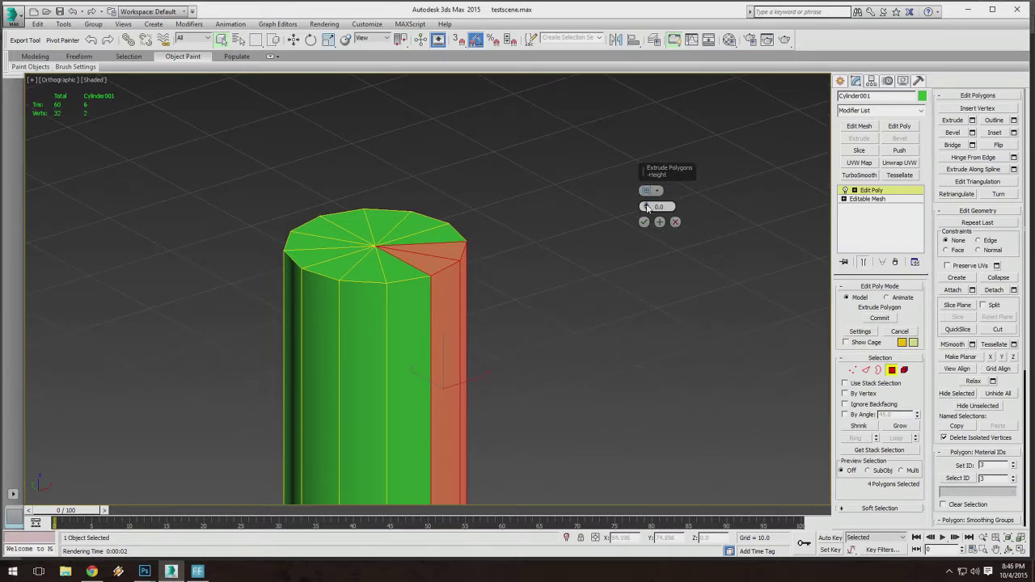
{"action": "left_click_drag", "start_coordinate": [647, 207], "coordinate": [634, 57]}
Examine the extruded block's direction and shape from the side, from above and from underneath.
{"action": "middle_click_drag", "start_coordinate": [634, 56], "coordinate": [485, 158], "text": "alt"}
{"action": "key", "text": "alt+x"}
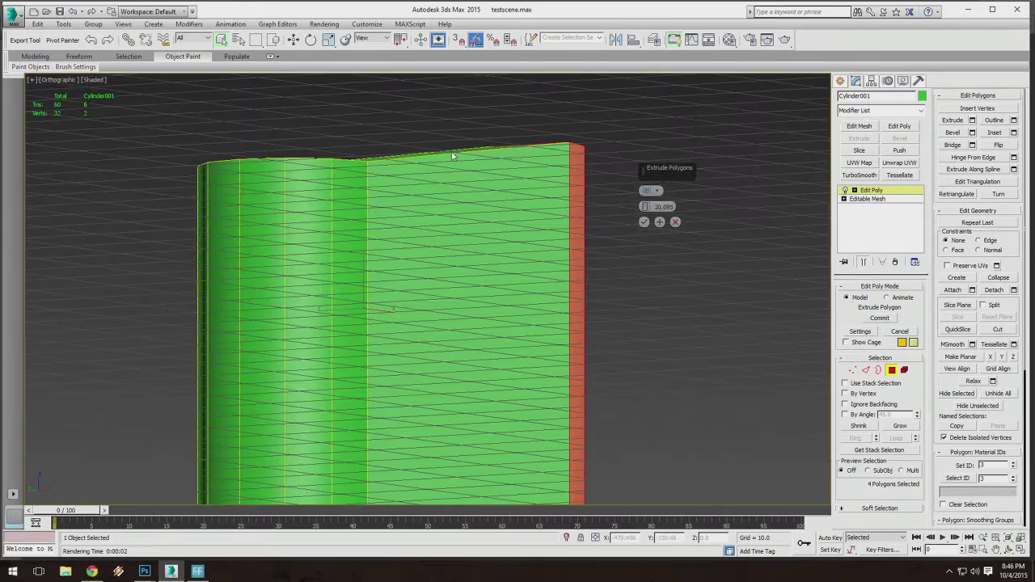
{"action": "key", "text": "alt+x"}
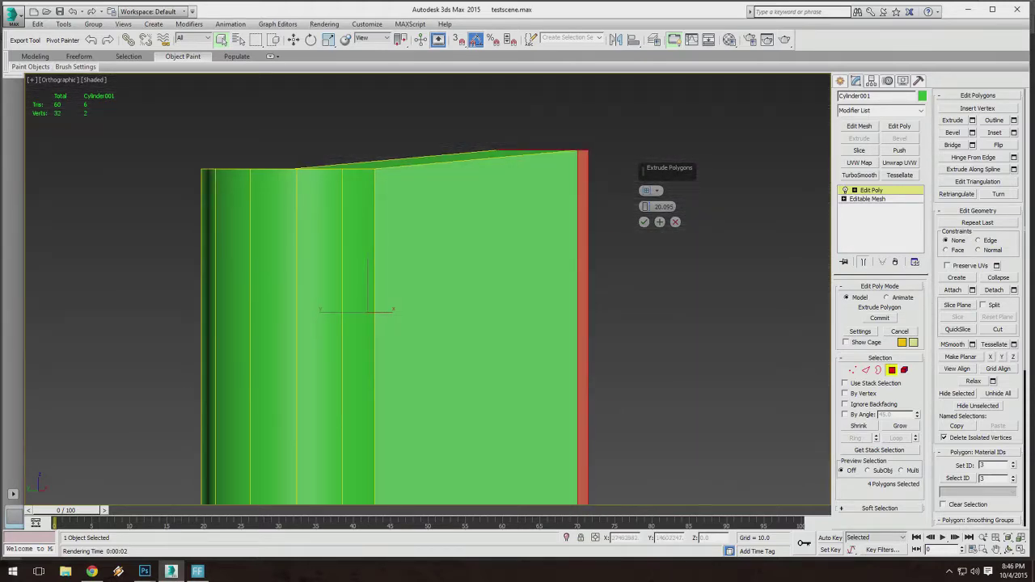
{"action": "middle_click_drag", "start_coordinate": [461, 161], "coordinate": [466, 106], "text": "alt"}
{"action": "scroll", "coordinate": [448, 138], "scroll_direction": "down", "scroll_amount": 4}
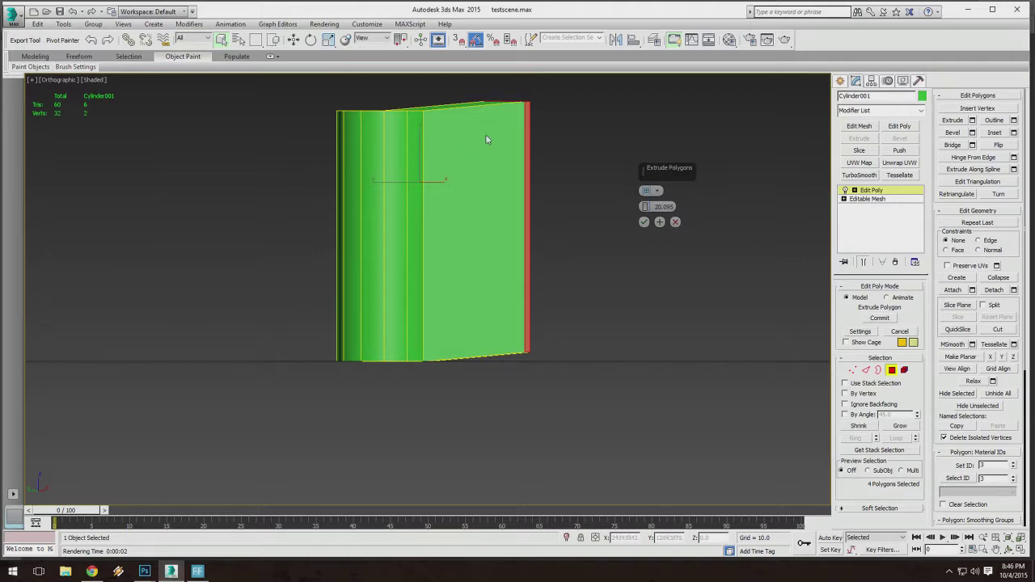
{"action": "middle_click_drag", "start_coordinate": [526, 123], "coordinate": [474, 173]}
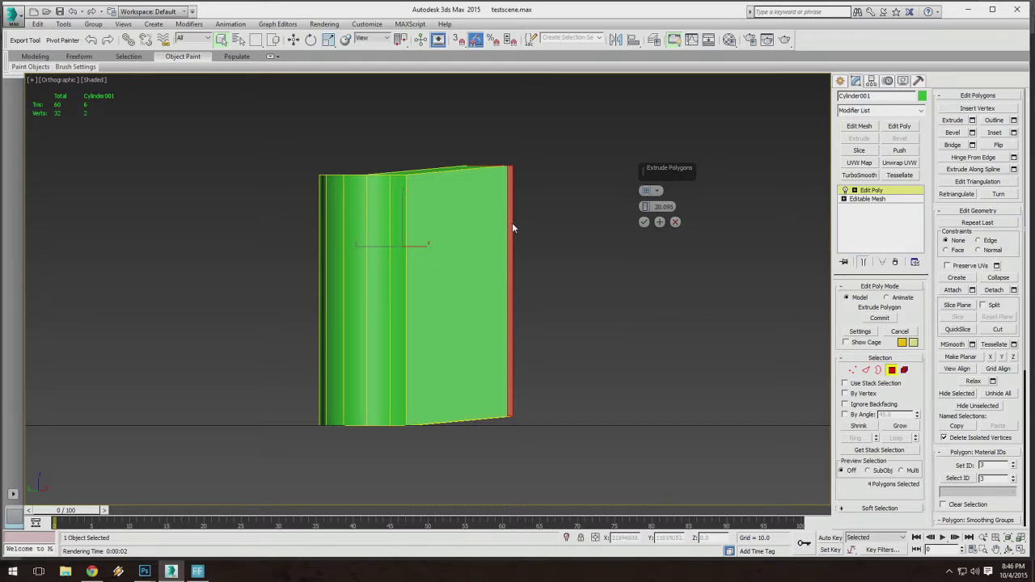
{"action": "middle_click_drag", "start_coordinate": [515, 227], "coordinate": [500, 196], "text": "alt"}
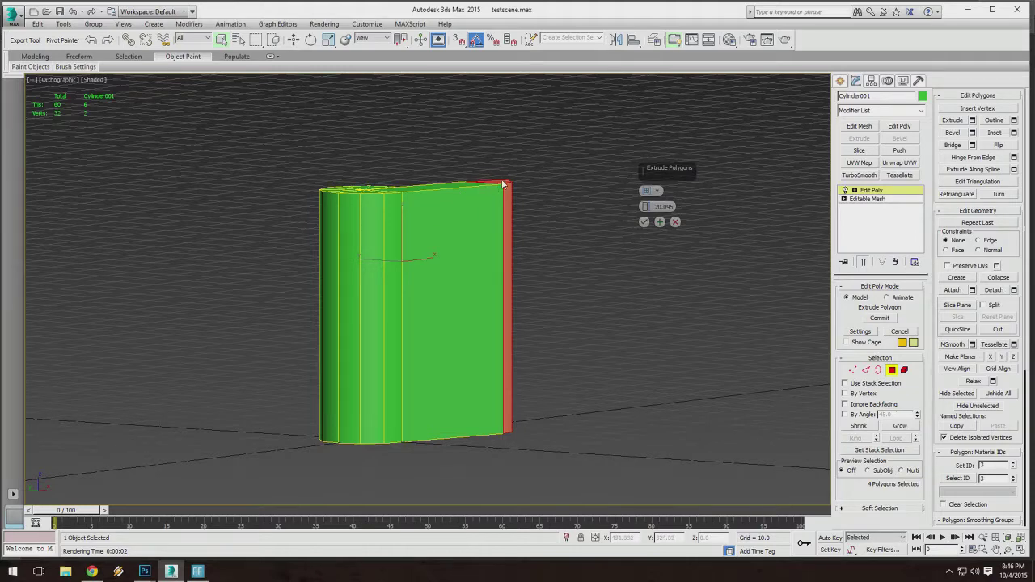
{"action": "middle_click_drag", "start_coordinate": [497, 191], "coordinate": [477, 203], "text": "alt"}
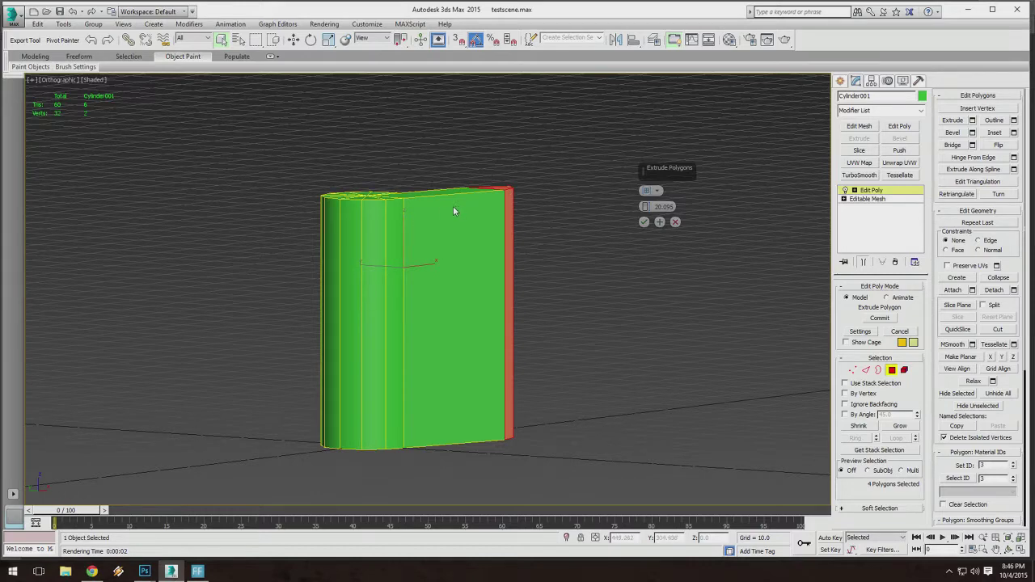
{"action": "mouse_move", "coordinate": [477, 204]}
{"action": "middle_mouse_down"}
{"action": "mouse_move", "coordinate": [497, 207]}
{"action": "mouse_move", "coordinate": [483, 216]}
{"action": "mouse_move", "coordinate": [506, 211]}
{"action": "mouse_move", "coordinate": [474, 237]}
{"action": "mouse_move", "coordinate": [463, 231]}
{"action": "mouse_move", "coordinate": [492, 225]}
{"action": "mouse_move", "coordinate": [467, 221]}
{"action": "middle_mouse_up"}
{"action": "scroll", "coordinate": [470, 233], "scroll_direction": "up", "scroll_amount": 3}
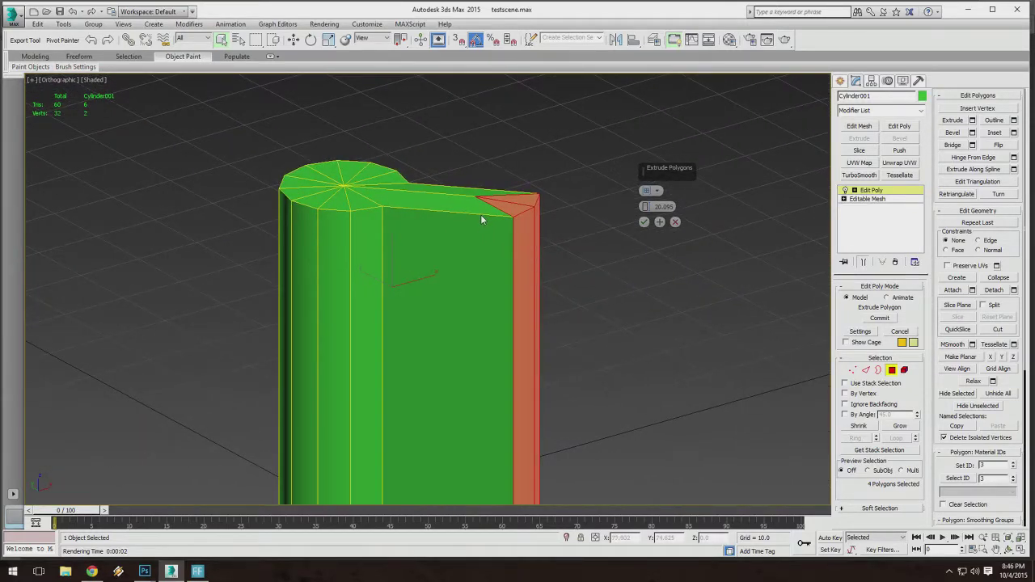
{"action": "mouse_move", "coordinate": [475, 208]}
{"action": "middle_mouse_down", "text": "alt"}
{"action": "mouse_move", "coordinate": [510, 193]}
{"action": "mouse_move", "coordinate": [487, 212]}
{"action": "middle_mouse_up", "text": "alt"}
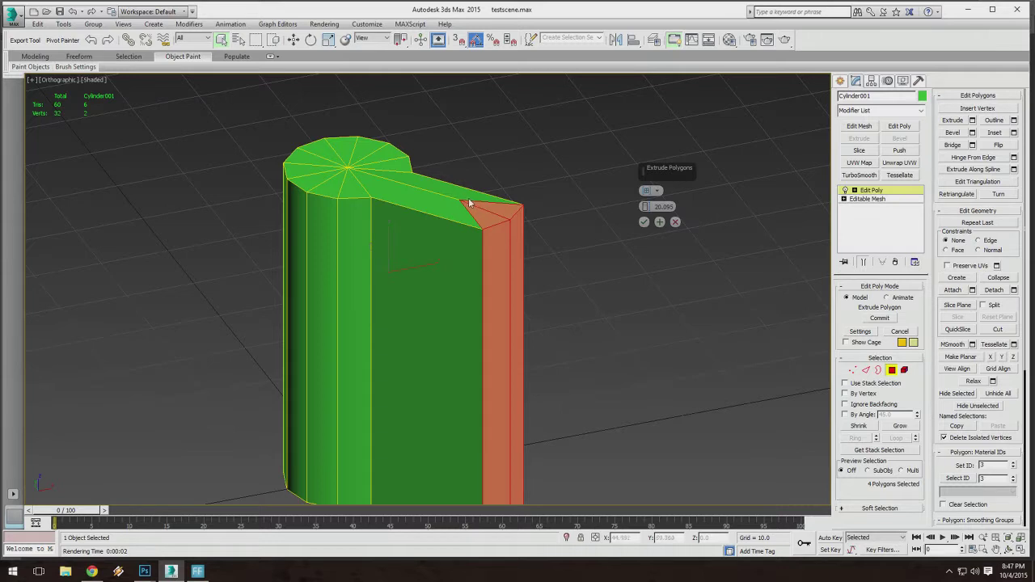
{"action": "middle_click_drag", "start_coordinate": [478, 224], "coordinate": [499, 224], "text": "alt"}
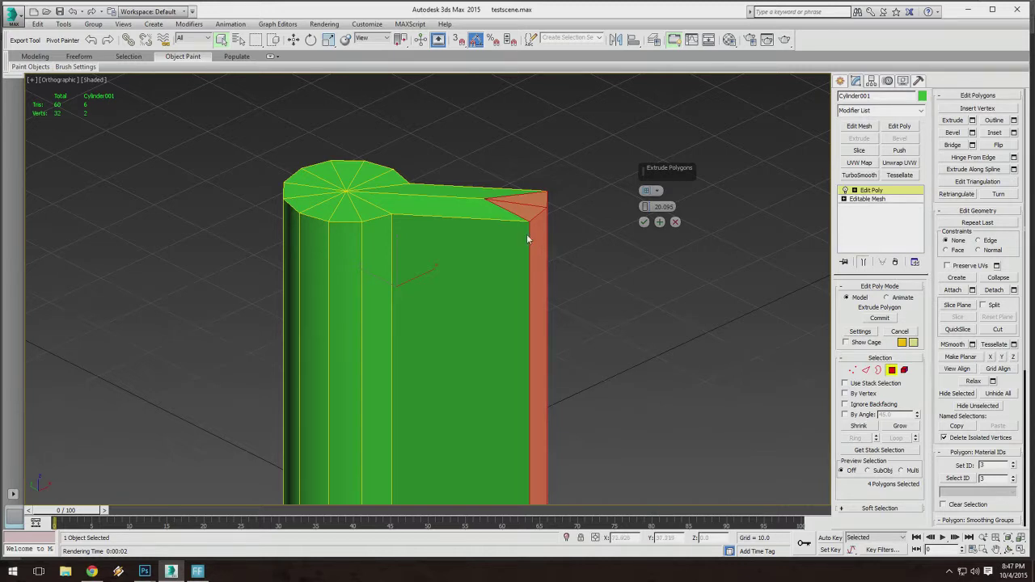
{"action": "middle_click_drag", "start_coordinate": [487, 224], "coordinate": [508, 267], "text": "alt"}
{"action": "middle_click_drag", "start_coordinate": [445, 244], "coordinate": [513, 142], "text": "alt"}
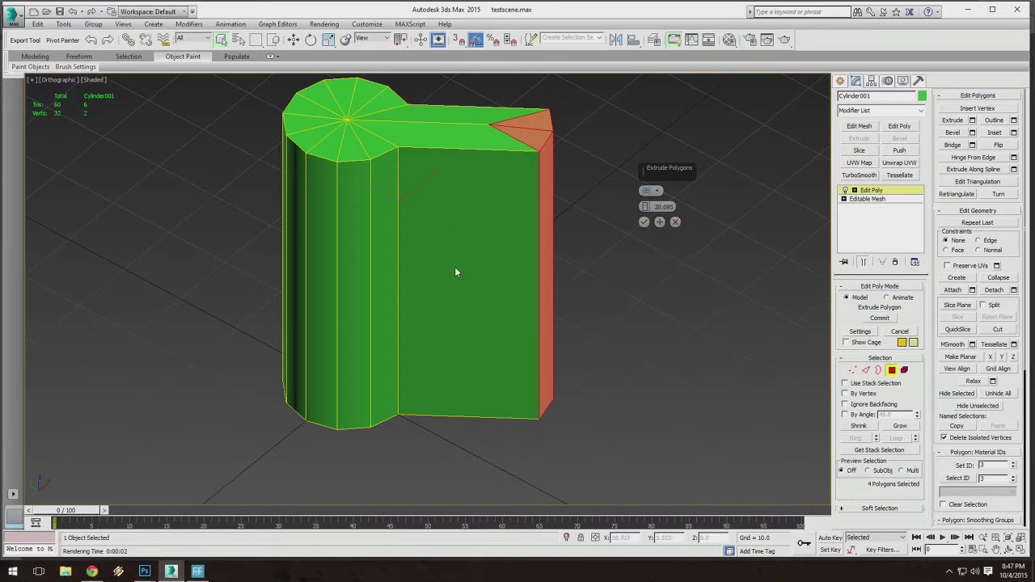
{"action": "middle_click_drag", "start_coordinate": [453, 85], "coordinate": [443, 148], "text": "alt"}
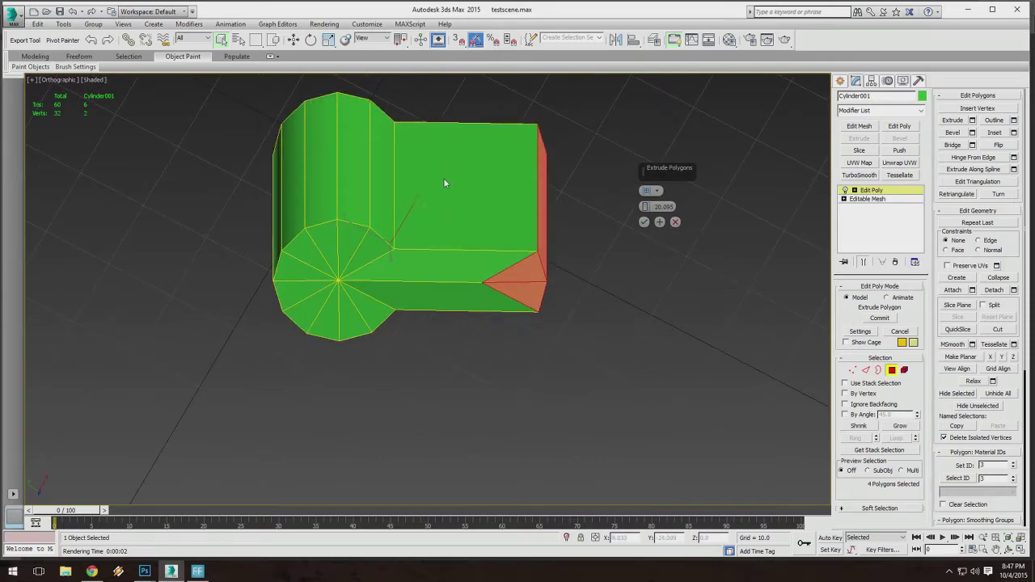
{"action": "middle_click_drag", "start_coordinate": [444, 326], "coordinate": [444, 334], "text": "alt"}
{"action": "middle_click_drag", "start_coordinate": [447, 248], "coordinate": [443, 174], "text": "alt"}
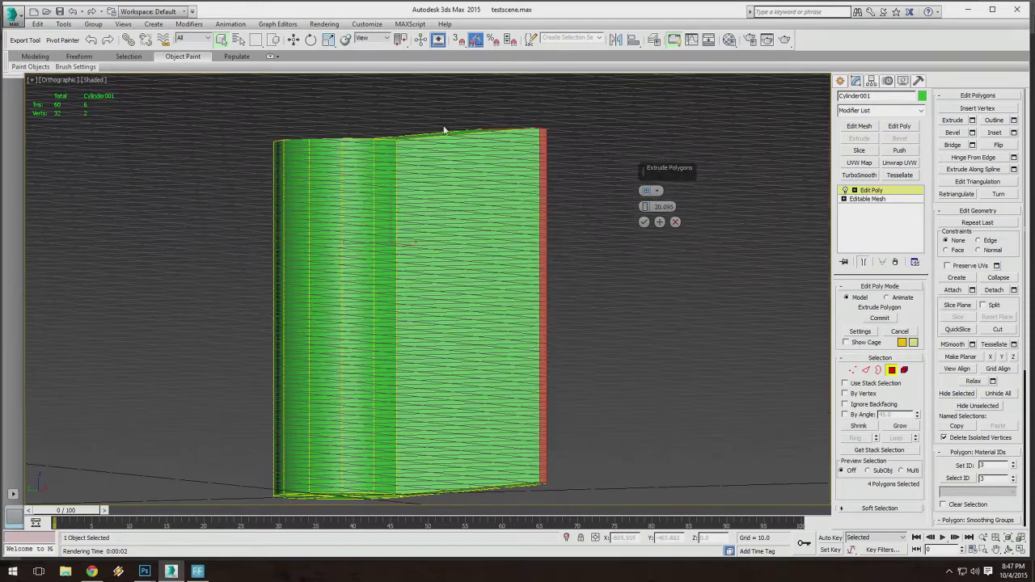
{"action": "middle_click_drag", "start_coordinate": [443, 125], "coordinate": [443, 41]}
{"action": "middle_click_drag", "start_coordinate": [455, 243], "coordinate": [430, 243], "text": "alt"}
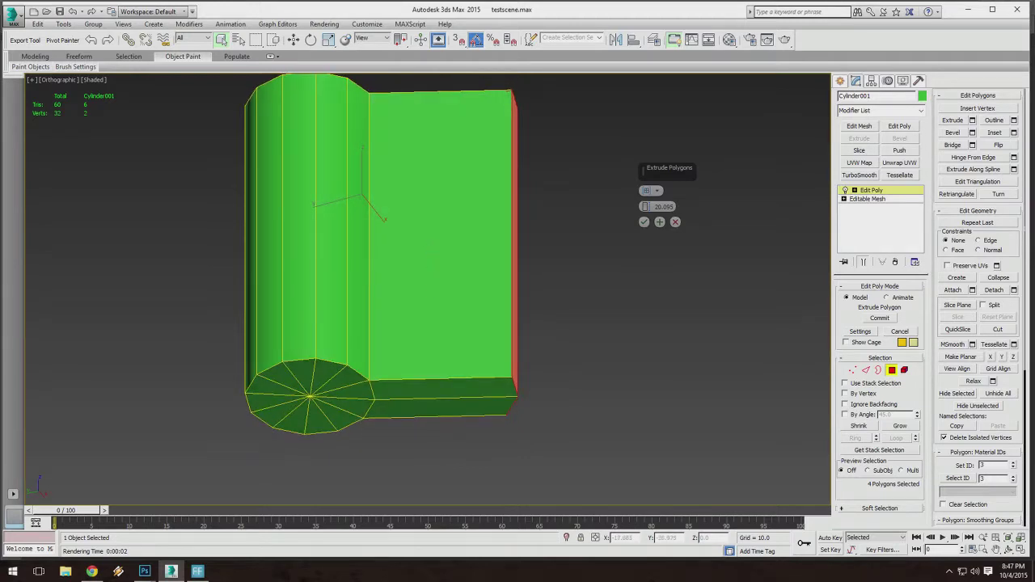
Reset the extrusion height of the selected polygons to 0.
{"action": "right_click", "coordinate": [667, 207]}
{"action": "middle_click_drag", "start_coordinate": [376, 150], "coordinate": [378, 257], "text": "alt"}
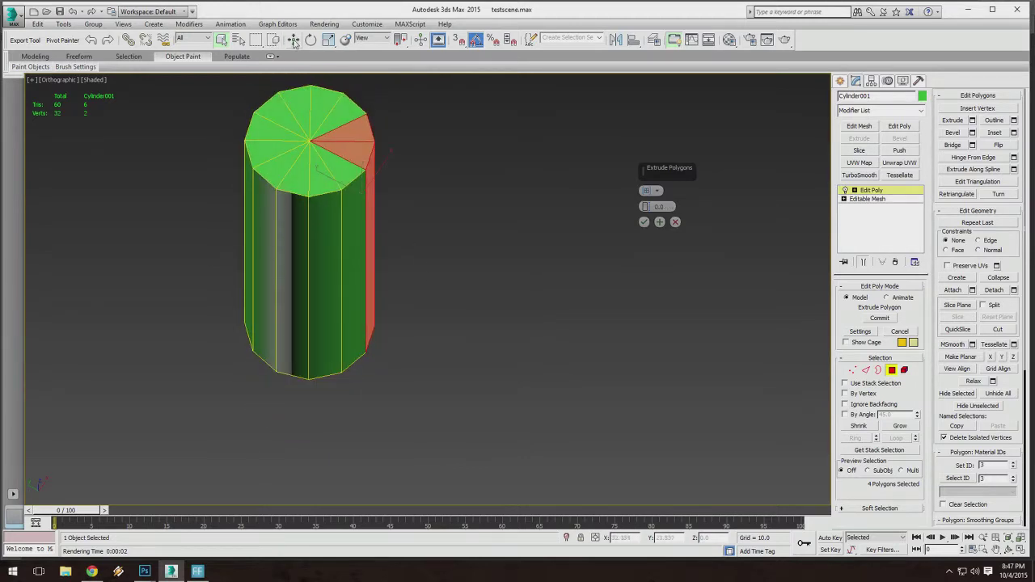
Try to move the selected polygons with the Move tool and undo the last change.
{"action": "left_click", "coordinate": [293, 41]}
{"action": "middle_click_drag", "start_coordinate": [356, 166], "coordinate": [368, 257]}
{"action": "mouse_move", "coordinate": [370, 255]}
{"action": "left_mouse_down"}
{"action": "mouse_move", "coordinate": [504, 254]}
{"action": "mouse_move", "coordinate": [370, 256]}
{"action": "left_mouse_up"}
{"action": "key", "text": "ctrl+z"}
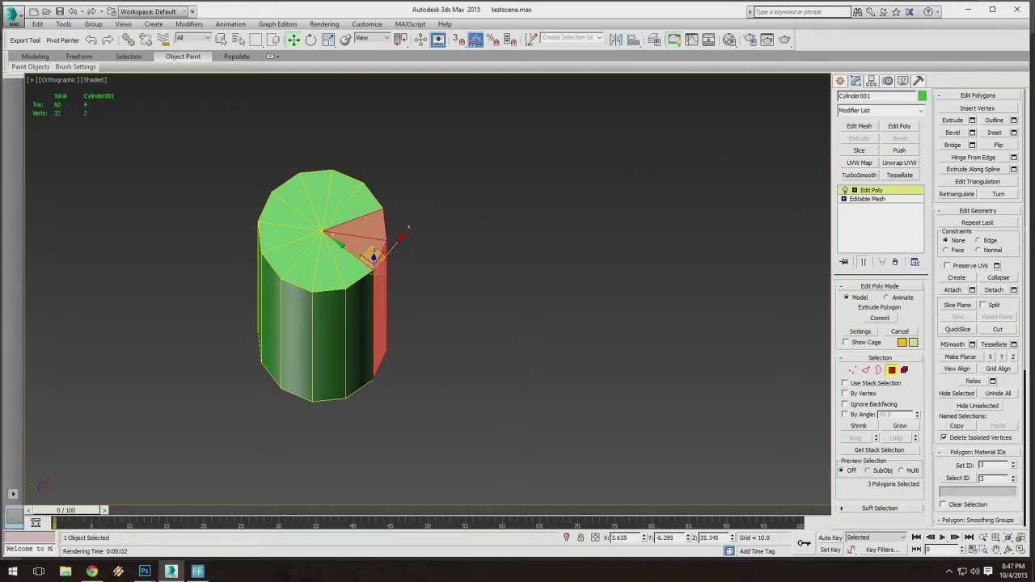
Undo the recent extrusion and selection changes back to the two selected cap polygons.
{"action": "key", "text": "ctrl+z"}
{"action": "key", "text": "ctrl+z"}
{"action": "key", "text": "ctrl+z"}
{"action": "key", "text": "ctrl+z"}
{"action": "key", "text": "ctrl+z"}
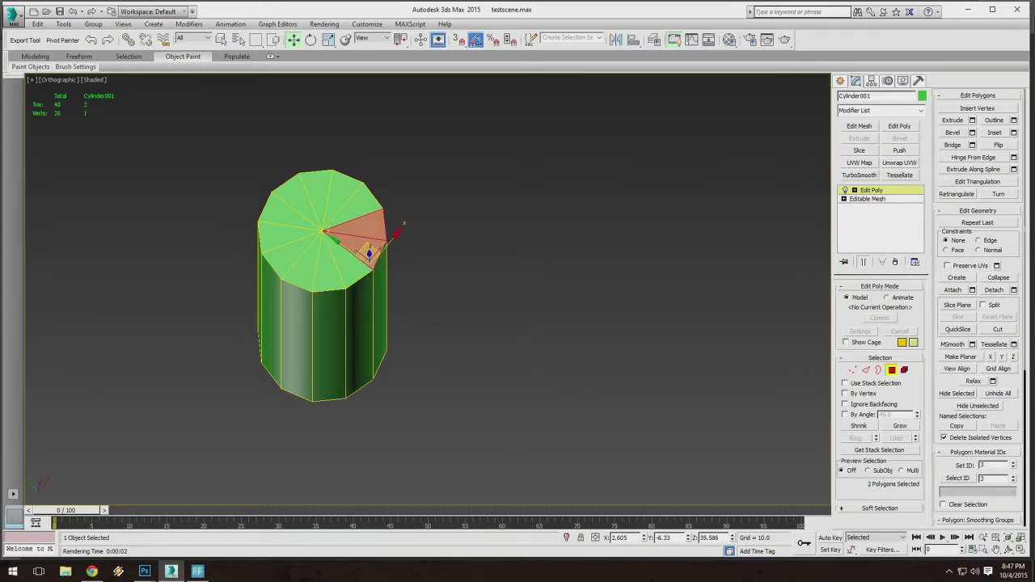
Add the two side polygons below the selected cap wedges to the selection and try moving all four polygons.
{"action": "mouse_move", "coordinate": [393, 364]}
{"action": "middle_mouse_down", "text": "alt"}
{"action": "mouse_move", "coordinate": [370, 333]}
{"action": "mouse_move", "coordinate": [396, 347]}
{"action": "middle_mouse_up", "text": "alt"}
{"action": "left_click", "coordinate": [371, 333], "text": "ctrl"}
{"action": "left_click", "coordinate": [394, 327], "text": "ctrl"}
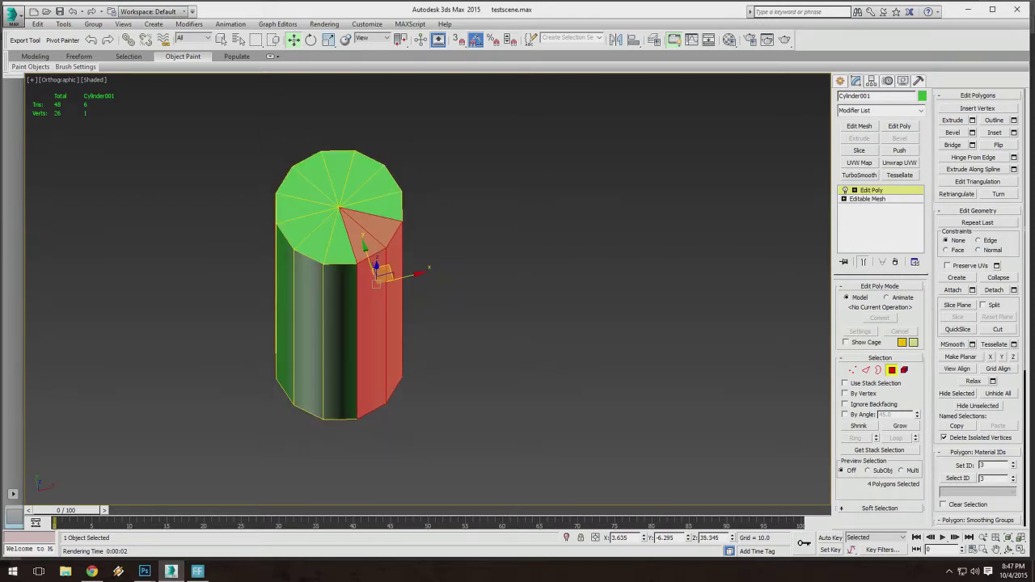
{"action": "left_click_drag", "start_coordinate": [386, 273], "coordinate": [474, 330]}
{"action": "middle_click_drag", "start_coordinate": [475, 330], "coordinate": [477, 226], "text": "alt"}
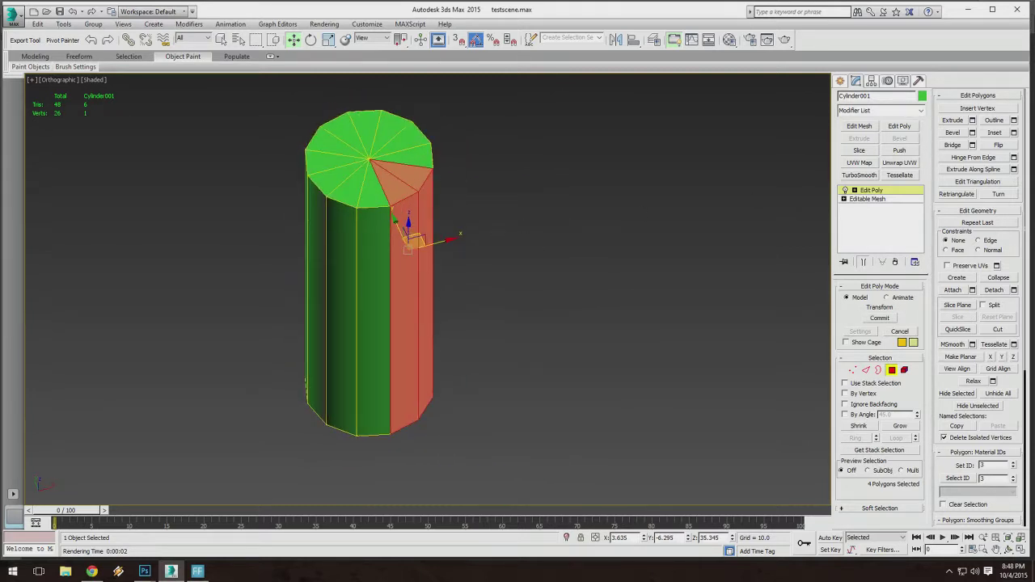
Try extruding the four selected polygons to a height of about 22.
{"action": "left_click", "coordinate": [972, 121]}
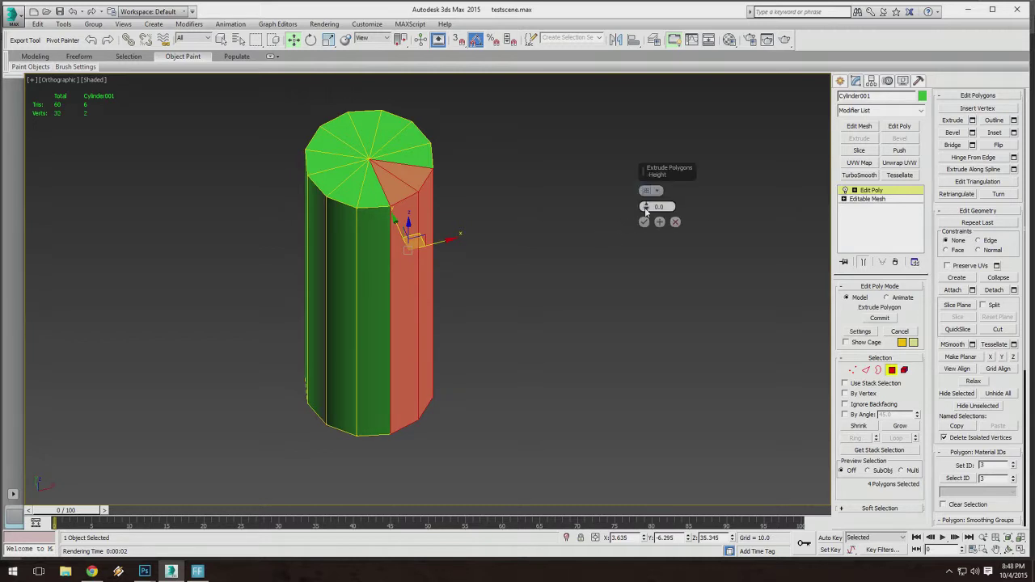
{"action": "left_click_drag", "start_coordinate": [645, 207], "coordinate": [640, 50]}
{"action": "middle_click_drag", "start_coordinate": [541, 196], "coordinate": [605, 187], "text": "alt"}
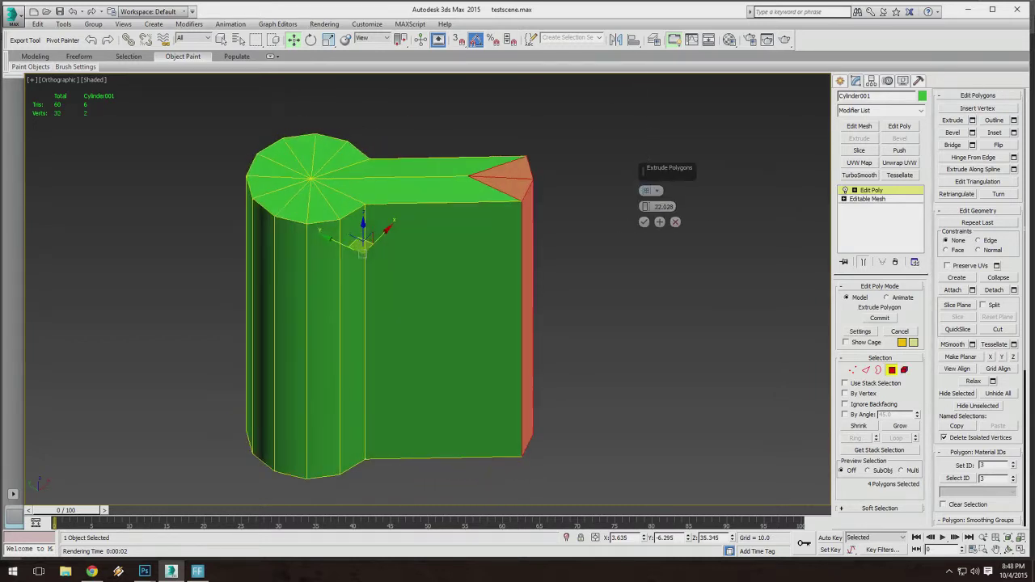
{"action": "middle_click_drag", "start_coordinate": [433, 381], "coordinate": [540, 189], "text": "alt"}
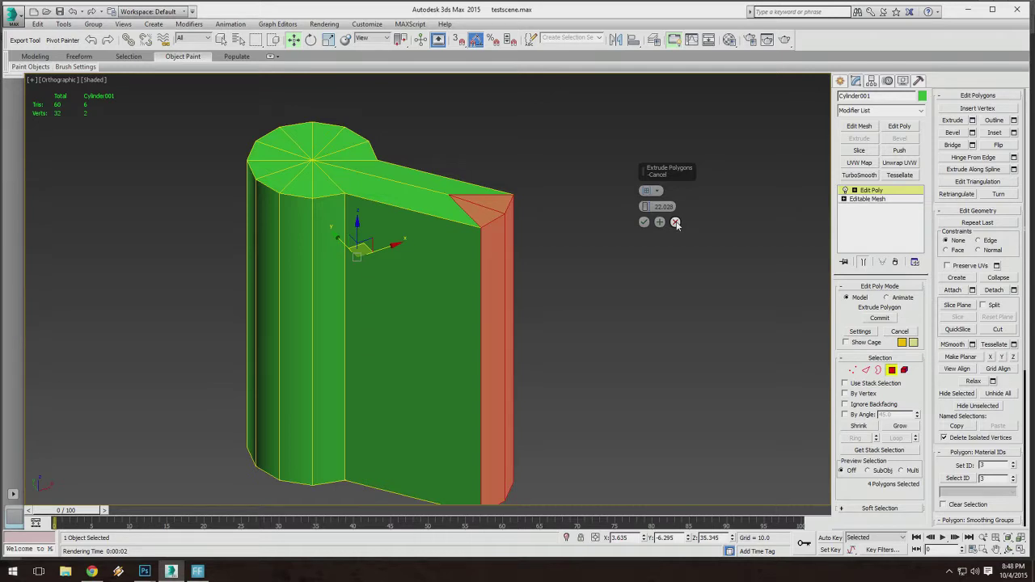
{"action": "middle_click_drag", "start_coordinate": [383, 212], "coordinate": [502, 232]}
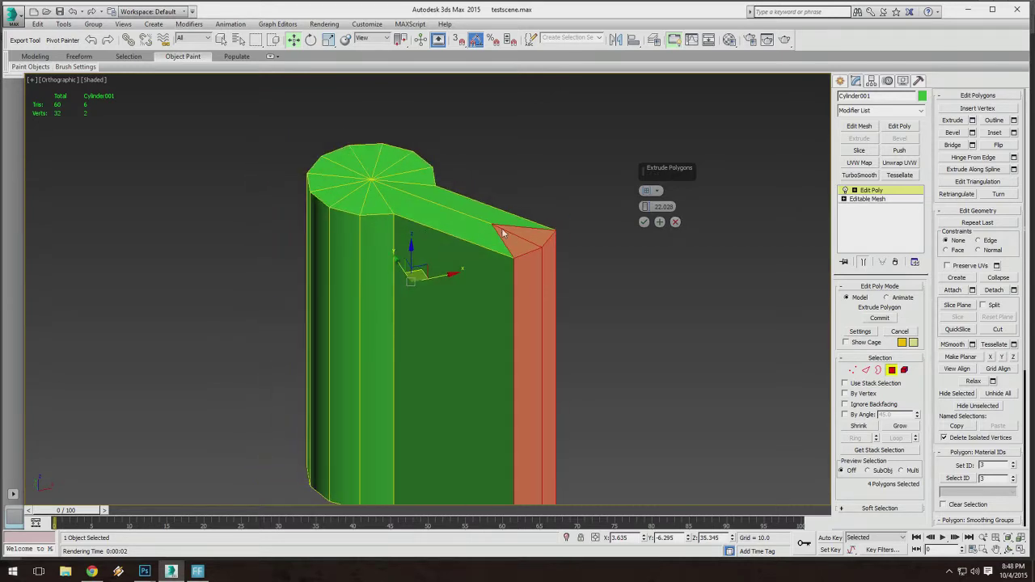
Review the extrusion type options, reset the extrusion height to 0 and cancel the extrusion.
{"action": "left_click", "coordinate": [657, 190]}
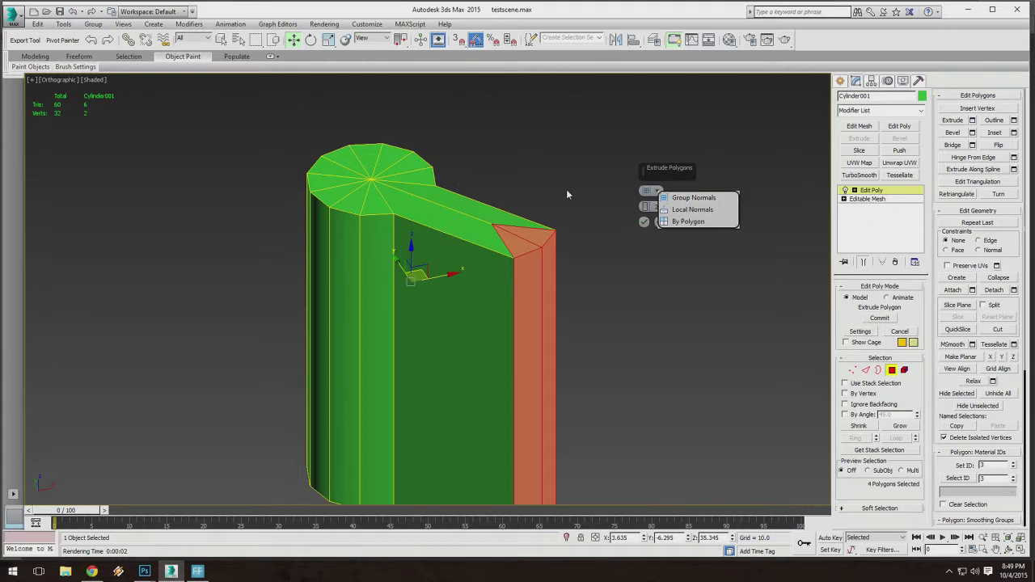
{"action": "middle_click_drag", "start_coordinate": [566, 194], "coordinate": [558, 266], "text": "alt"}
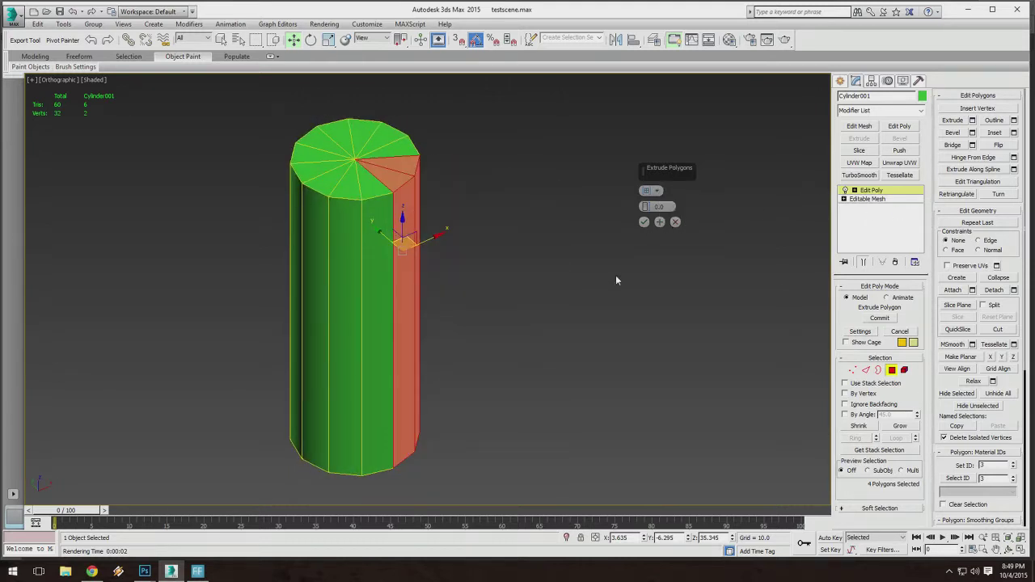
{"action": "left_click", "coordinate": [675, 221]}
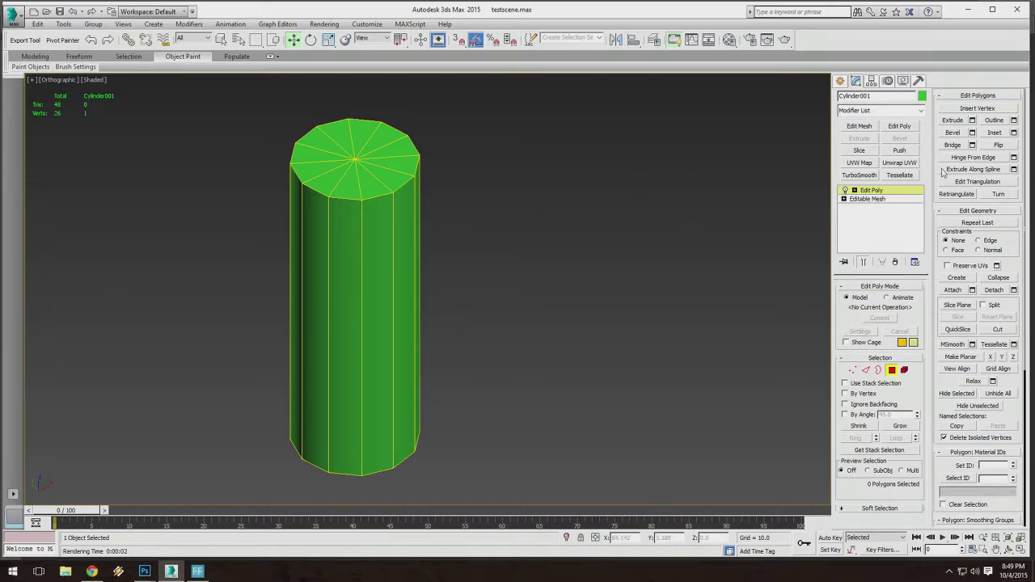
Reopen the polygon Extrude settings and review the Group Normals extrusion type.
{"action": "left_click", "coordinate": [972, 120]}
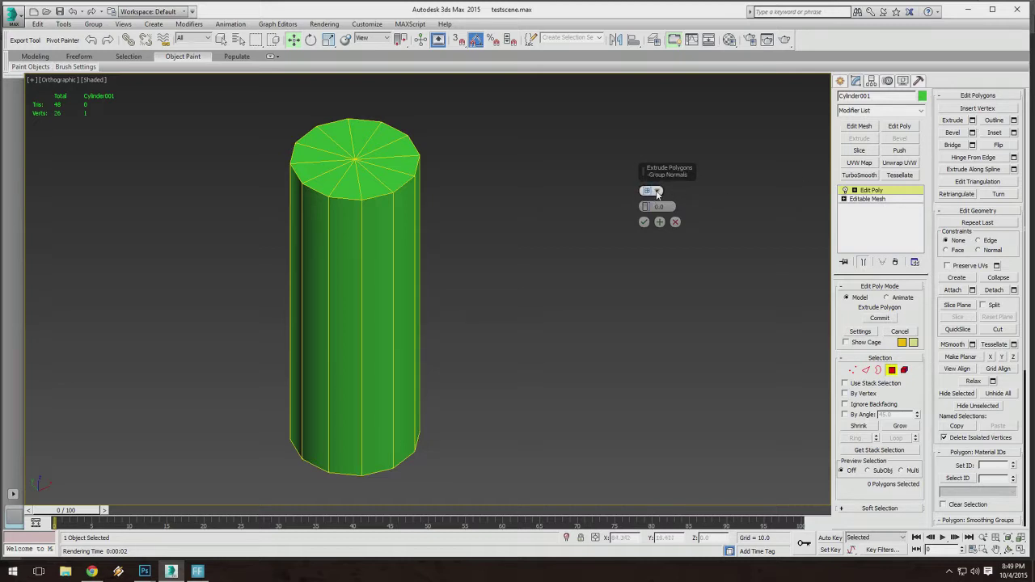
{"action": "middle_click_drag", "start_coordinate": [523, 158], "coordinate": [532, 170]}
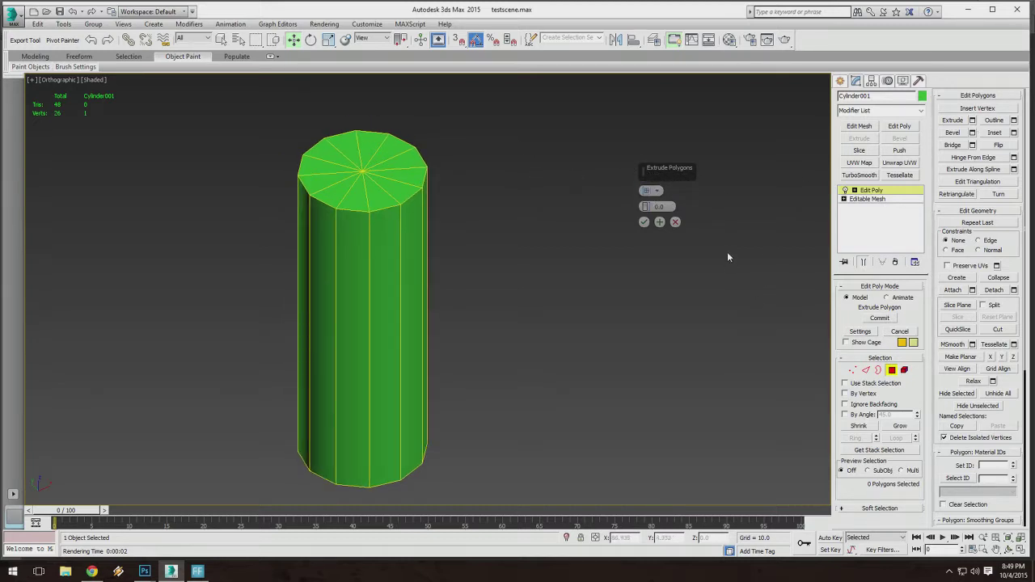
{"action": "middle_click_drag", "start_coordinate": [568, 222], "coordinate": [603, 236]}
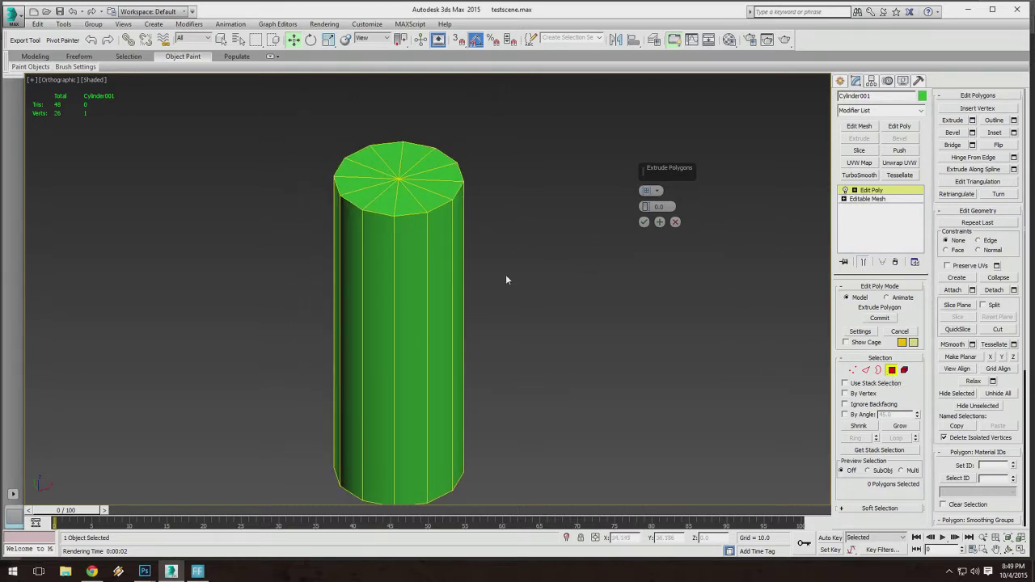
{"action": "middle_click_drag", "start_coordinate": [506, 280], "coordinate": [474, 285]}
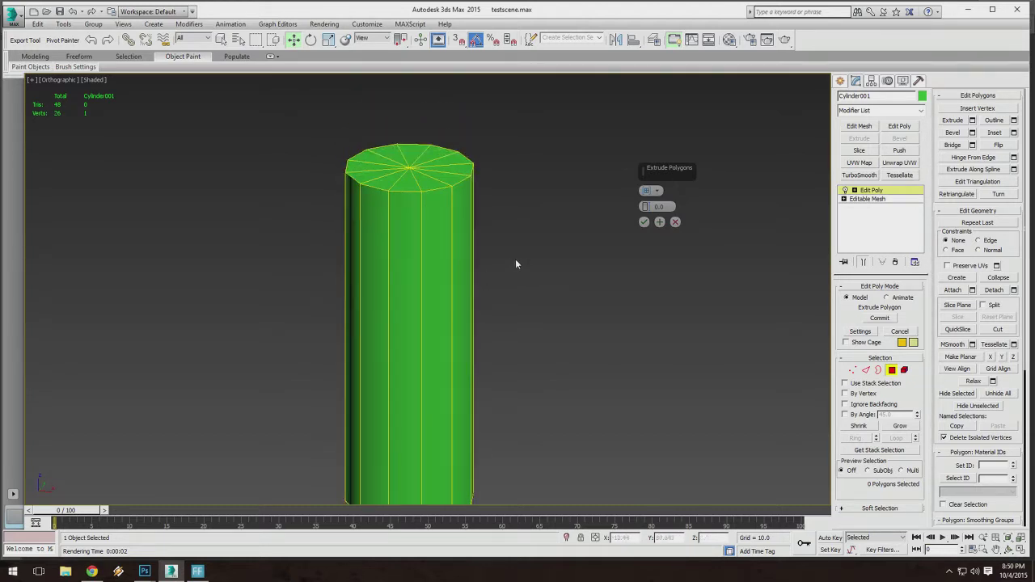
{"action": "middle_click_drag", "start_coordinate": [479, 211], "coordinate": [483, 227]}
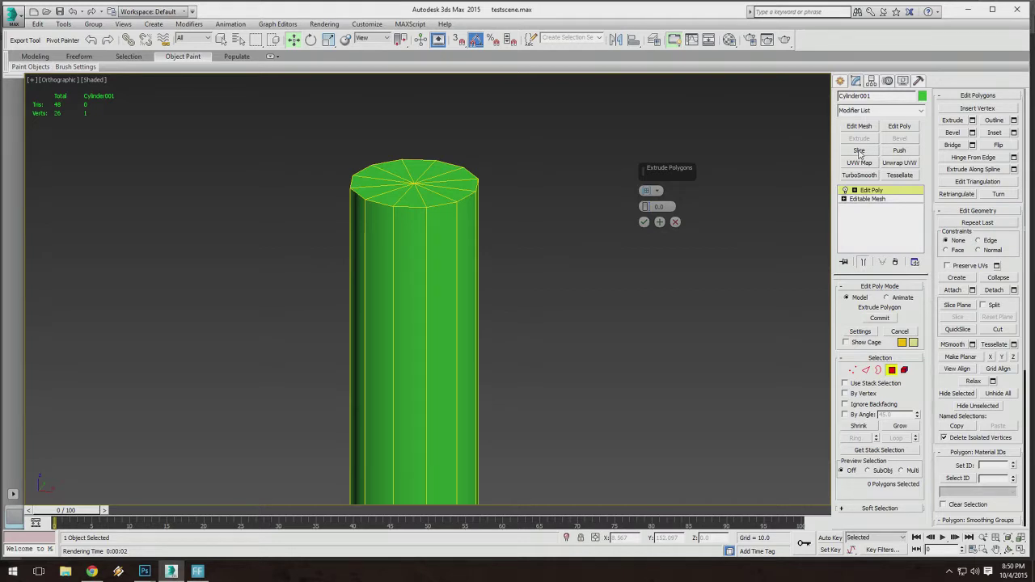
Leave polygon sub-object mode and add a Slice modifier on top of the cylinder's Edit Poly modifier.
{"action": "left_click", "coordinate": [892, 370]}
{"action": "mouse_move", "coordinate": [570, 259]}
{"action": "middle_mouse_down", "text": "alt"}
{"action": "mouse_move", "coordinate": [587, 218]}
{"action": "mouse_move", "coordinate": [567, 224]}
{"action": "mouse_move", "coordinate": [558, 259]}
{"action": "mouse_move", "coordinate": [574, 252]}
{"action": "middle_mouse_up", "text": "alt"}
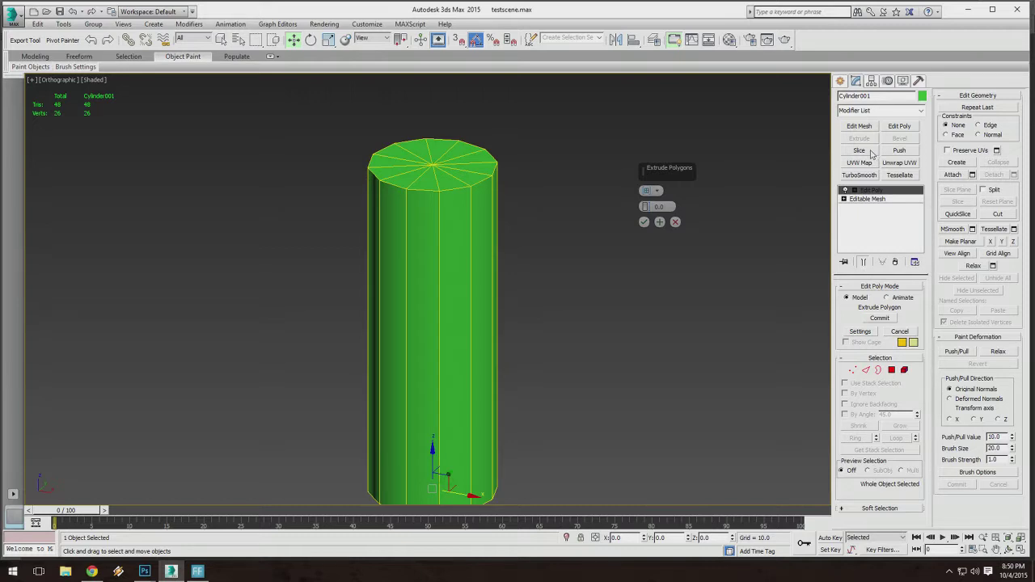
{"action": "left_click", "coordinate": [859, 150]}
{"action": "middle_click_drag", "start_coordinate": [573, 278], "coordinate": [469, 364]}
{"action": "key", "text": "z"}
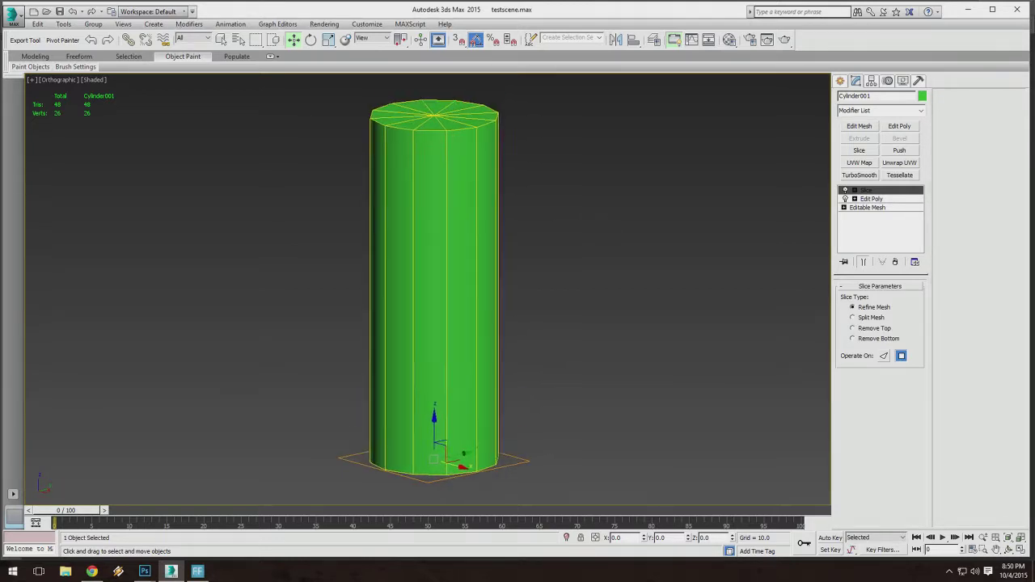
Examine the slice plane gizmo at the cylinder's base from several angles.
{"action": "middle_click_drag", "start_coordinate": [518, 287], "coordinate": [520, 264], "text": "alt"}
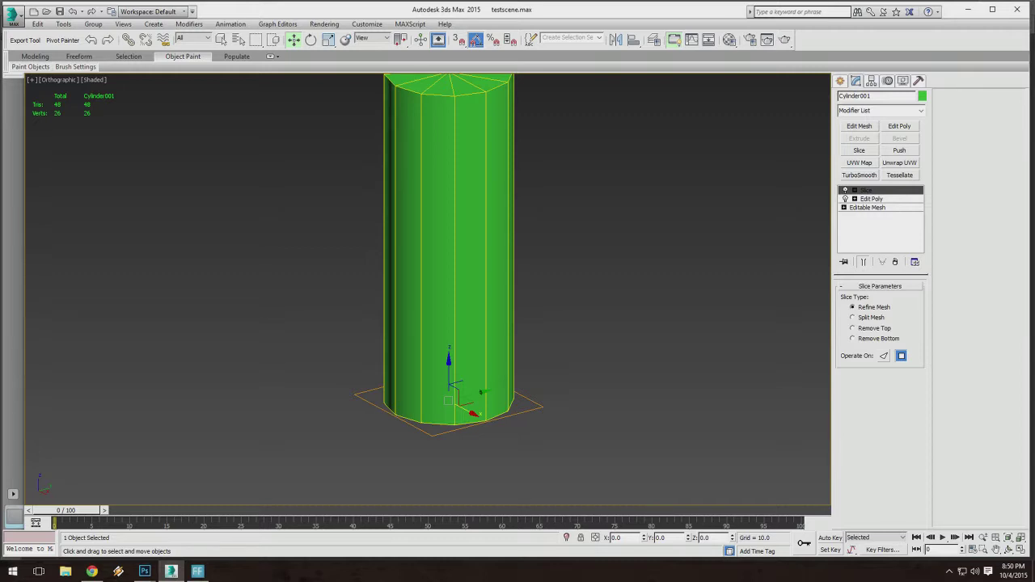
{"action": "middle_click_drag", "start_coordinate": [449, 259], "coordinate": [446, 273]}
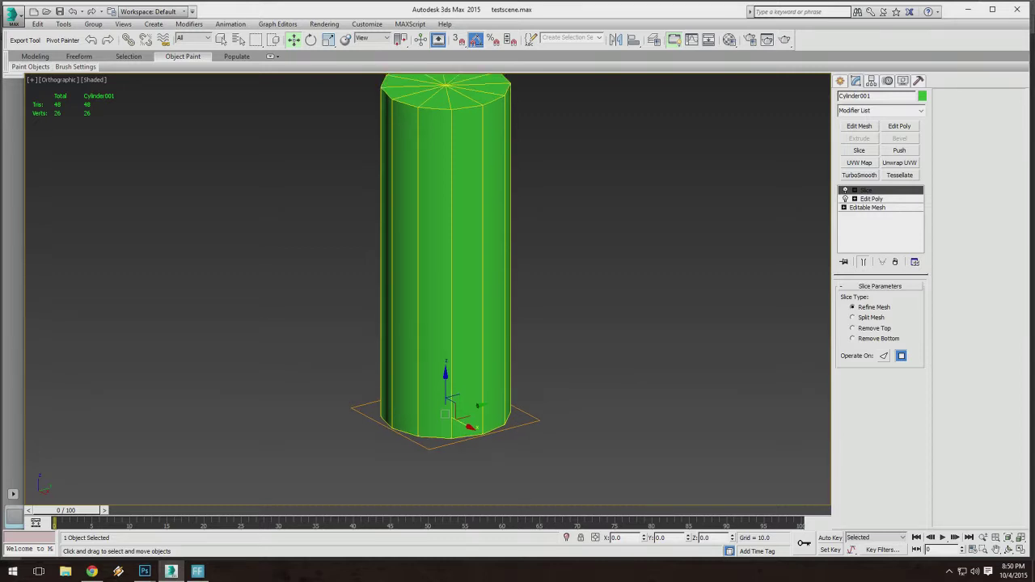
{"action": "middle_click_drag", "start_coordinate": [666, 277], "coordinate": [675, 107]}
{"action": "scroll", "coordinate": [675, 107], "scroll_direction": "down", "scroll_amount": 1}
{"action": "middle_click_drag", "start_coordinate": [368, 328], "coordinate": [430, 336], "text": "alt"}
{"action": "middle_click_drag", "start_coordinate": [430, 335], "coordinate": [428, 380], "text": "alt"}
{"action": "scroll", "coordinate": [431, 314], "scroll_direction": "up", "scroll_amount": 2}
{"action": "scroll", "coordinate": [428, 341], "scroll_direction": "down", "scroll_amount": 3}
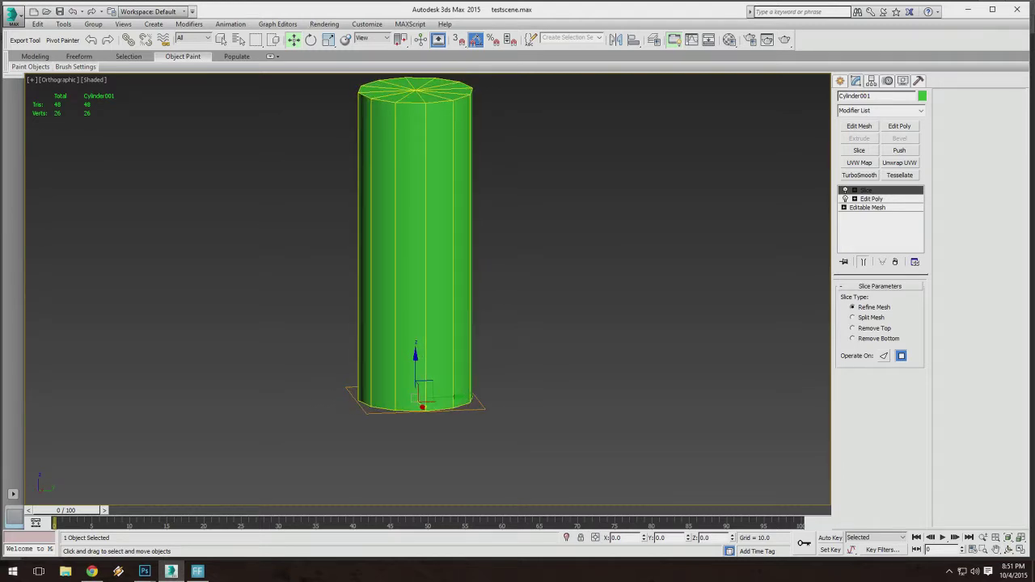
{"action": "middle_click_drag", "start_coordinate": [358, 343], "coordinate": [361, 357], "text": "alt"}
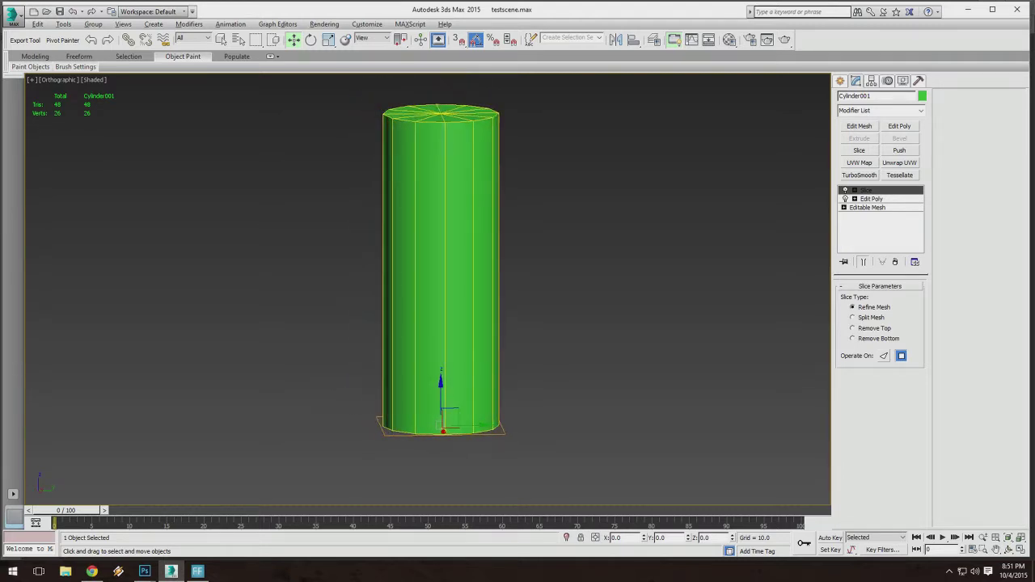
{"action": "middle_click_drag", "start_coordinate": [565, 368], "coordinate": [499, 346]}
{"action": "middle_click_drag", "start_coordinate": [499, 346], "coordinate": [554, 376]}
{"action": "middle_click_drag", "start_coordinate": [514, 246], "coordinate": [461, 226]}
{"action": "middle_click_drag", "start_coordinate": [461, 226], "coordinate": [487, 265], "text": "alt"}
{"action": "mouse_move", "coordinate": [479, 326]}
{"action": "middle_mouse_down"}
{"action": "mouse_move", "coordinate": [506, 294]}
{"action": "mouse_move", "coordinate": [487, 325]}
{"action": "middle_mouse_up"}
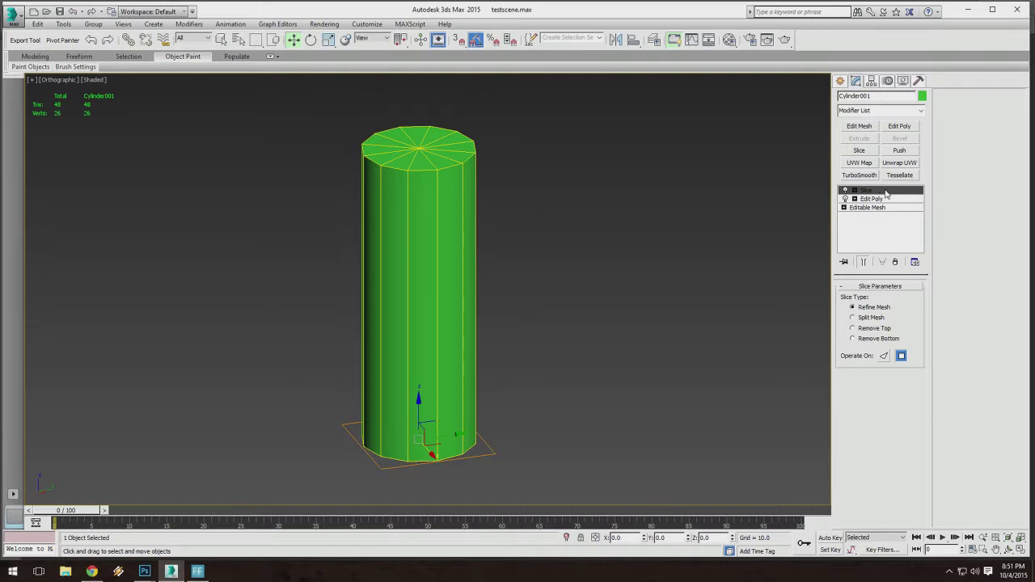
{"action": "middle_click_drag", "start_coordinate": [597, 358], "coordinate": [627, 321]}
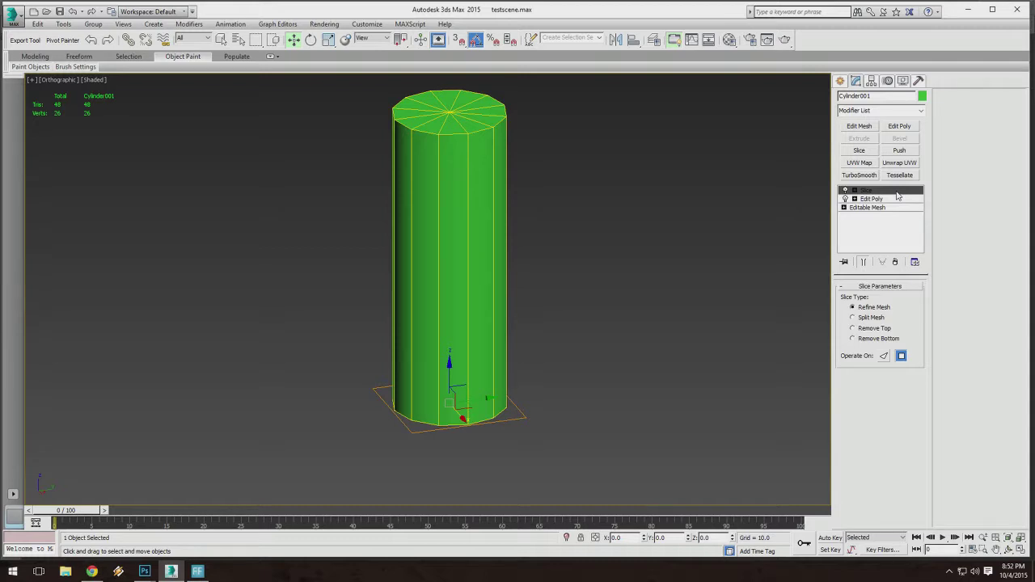
Activate the Slice modifier's plane sub-object level and inspect its gizmo at the base.
{"action": "middle_click_drag", "start_coordinate": [615, 319], "coordinate": [611, 324]}
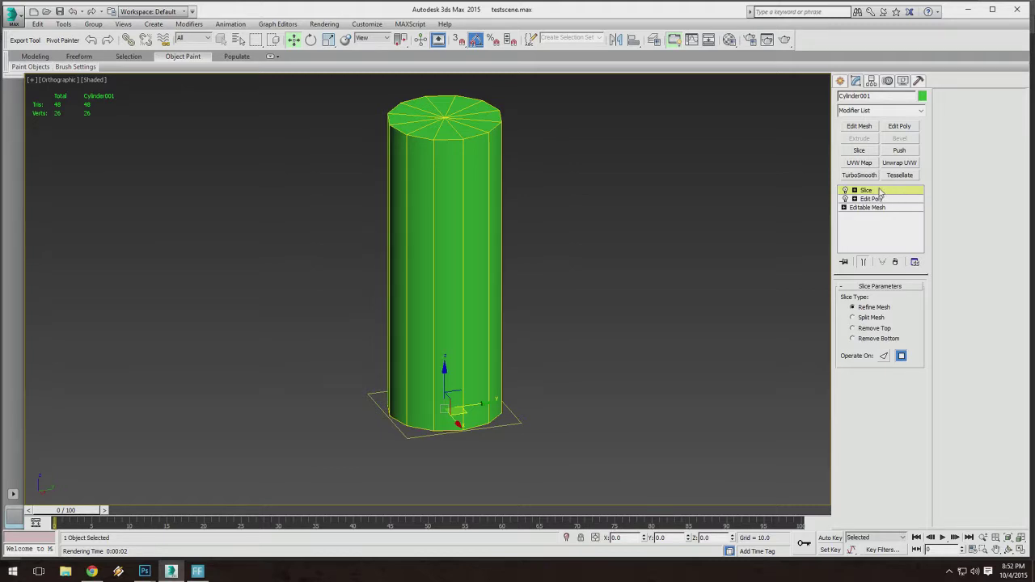
{"action": "middle_click_drag", "start_coordinate": [646, 332], "coordinate": [662, 315]}
{"action": "middle_click_drag", "start_coordinate": [710, 284], "coordinate": [641, 312], "text": "alt"}
{"action": "middle_click_drag", "start_coordinate": [641, 313], "coordinate": [649, 323], "text": "alt"}
{"action": "middle_click_drag", "start_coordinate": [729, 254], "coordinate": [751, 253], "text": "alt"}
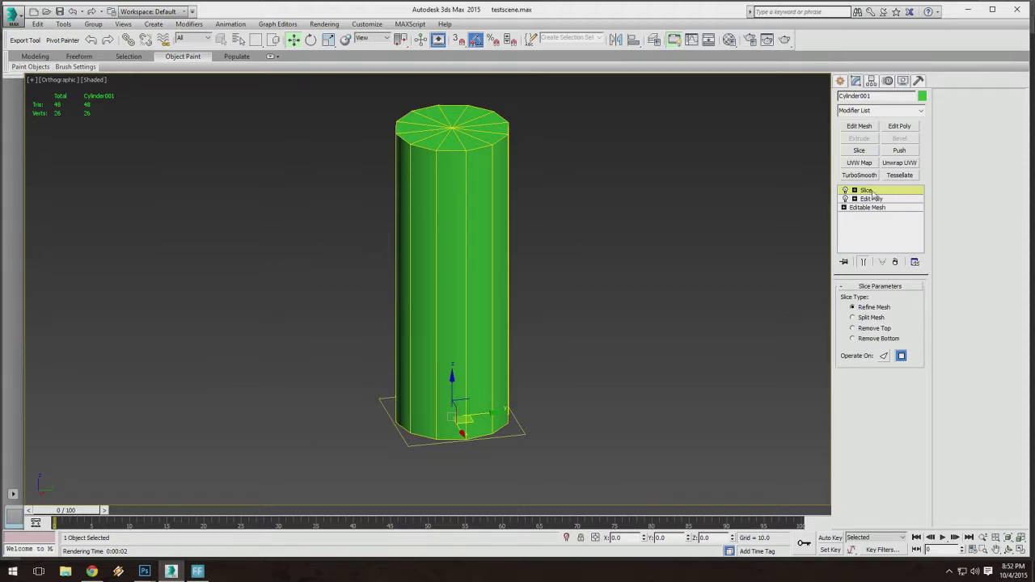
{"action": "middle_click_drag", "start_coordinate": [639, 307], "coordinate": [655, 300], "text": "alt"}
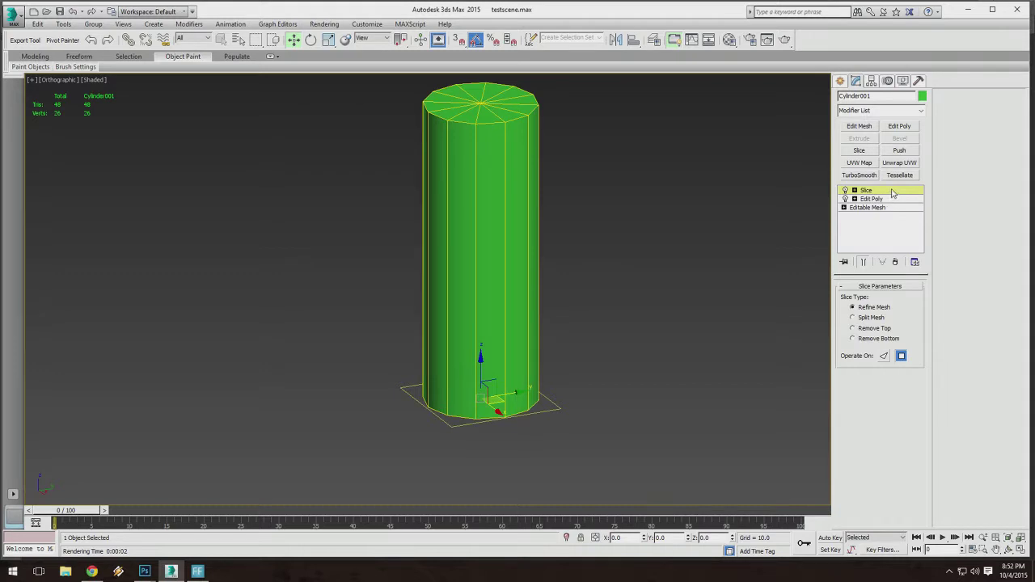
{"action": "scroll", "coordinate": [368, 355], "scroll_direction": "up", "scroll_amount": 2}
{"action": "middle_click_drag", "start_coordinate": [453, 348], "coordinate": [388, 346]}
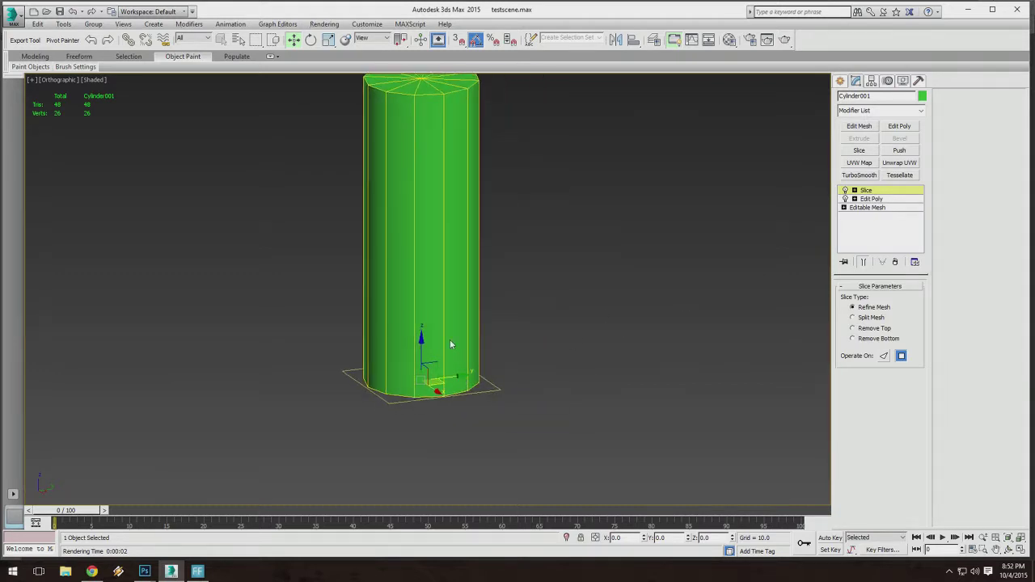
Move the slice plane up and down the cylinder, leaving it at a height of about 33.1.
{"action": "scroll", "coordinate": [432, 396], "scroll_direction": "down", "scroll_amount": 2}
{"action": "left_click_drag", "start_coordinate": [449, 404], "coordinate": [449, 188]}
{"action": "middle_click_drag", "start_coordinate": [453, 243], "coordinate": [459, 261]}
{"action": "left_click_drag", "start_coordinate": [458, 217], "coordinate": [458, 383]}
{"action": "mouse_move", "coordinate": [458, 383]}
{"action": "middle_mouse_down"}
{"action": "mouse_move", "coordinate": [492, 362]}
{"action": "mouse_move", "coordinate": [473, 378]}
{"action": "middle_mouse_up"}
{"action": "left_click_drag", "start_coordinate": [473, 378], "coordinate": [472, 257]}
{"action": "mouse_move", "coordinate": [472, 256]}
{"action": "middle_mouse_down", "text": "alt"}
{"action": "mouse_move", "coordinate": [472, 226]}
{"action": "mouse_move", "coordinate": [473, 247]}
{"action": "middle_mouse_up", "text": "alt"}
{"action": "scroll", "coordinate": [514, 194], "scroll_direction": "up", "scroll_amount": 5}
{"action": "middle_click_drag", "start_coordinate": [514, 194], "coordinate": [383, 319], "text": "alt"}
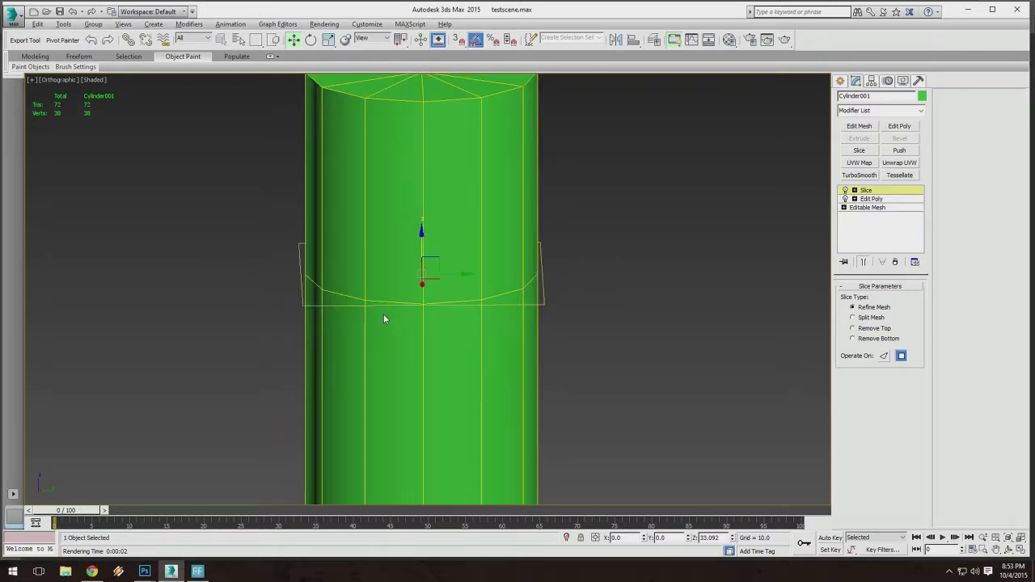
Rotate the slice plane so it cuts diagonally through the cylinder.
{"action": "left_click", "coordinate": [310, 40]}
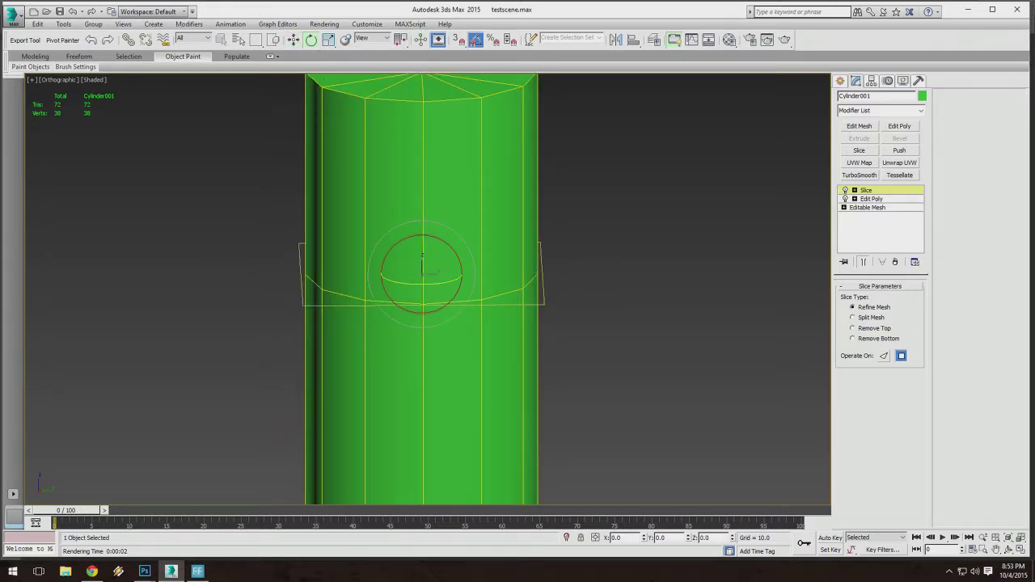
{"action": "left_click_drag", "start_coordinate": [453, 249], "coordinate": [489, 296]}
{"action": "middle_click_drag", "start_coordinate": [488, 296], "coordinate": [486, 251], "text": "alt"}
{"action": "scroll", "coordinate": [504, 243], "scroll_direction": "down", "scroll_amount": 3}
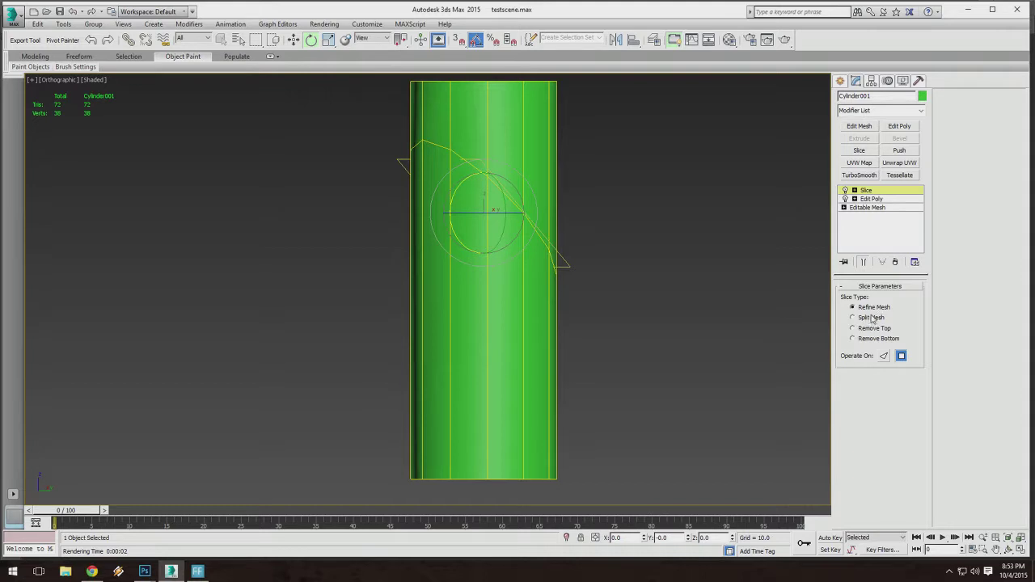
Examine the diagonal edges that the Refine Mesh slice type adds around the cylinder.
{"action": "middle_click_drag", "start_coordinate": [617, 336], "coordinate": [629, 342]}
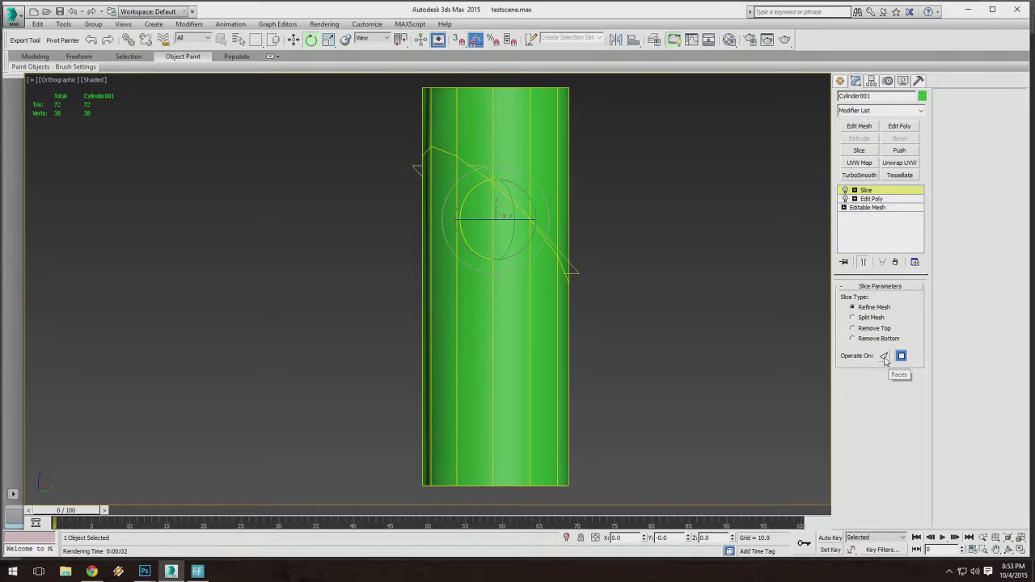
{"action": "scroll", "coordinate": [471, 206], "scroll_direction": "up", "scroll_amount": 4}
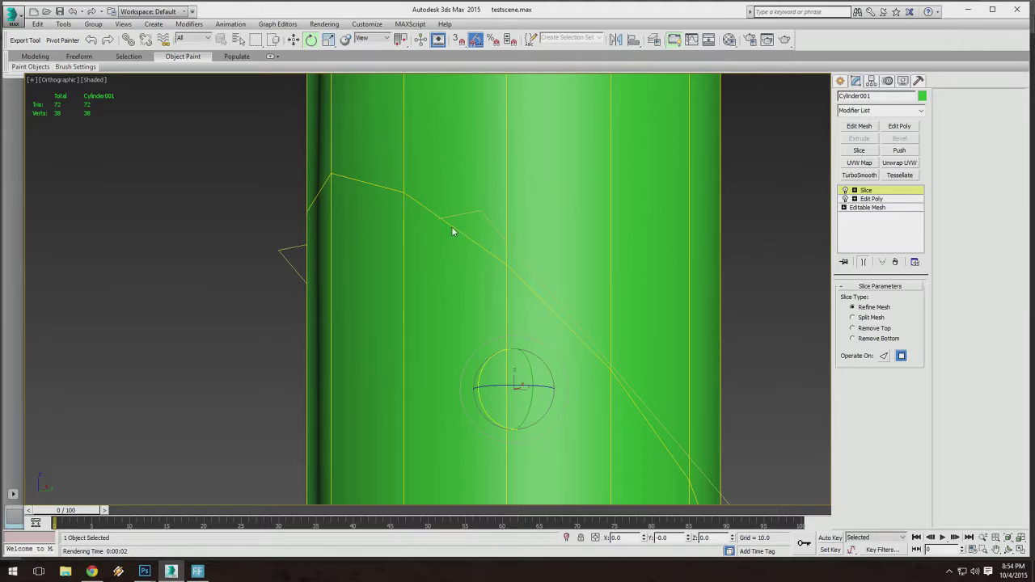
{"action": "middle_click_drag", "start_coordinate": [452, 232], "coordinate": [463, 215]}
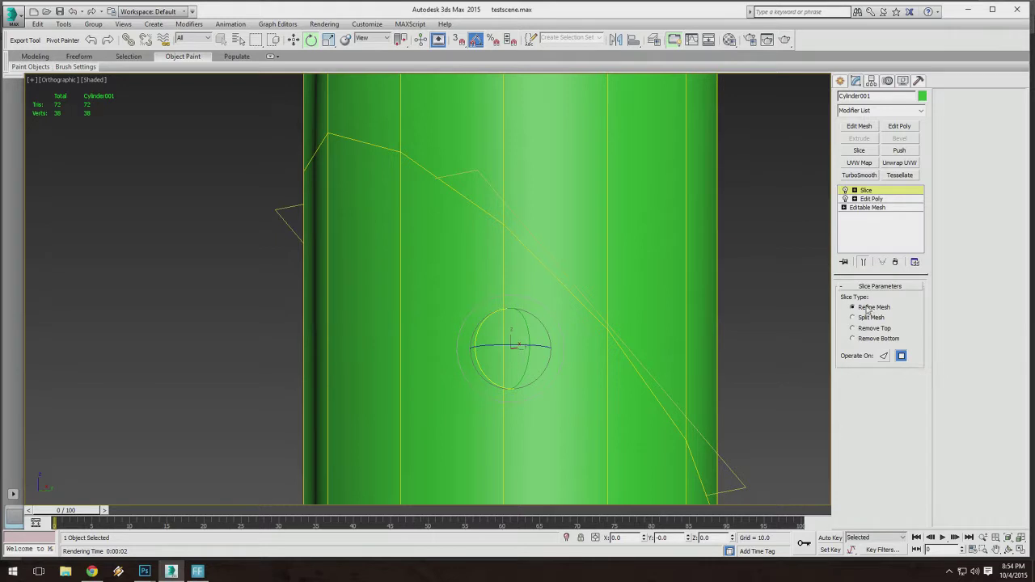
{"action": "middle_click_drag", "start_coordinate": [512, 290], "coordinate": [599, 267]}
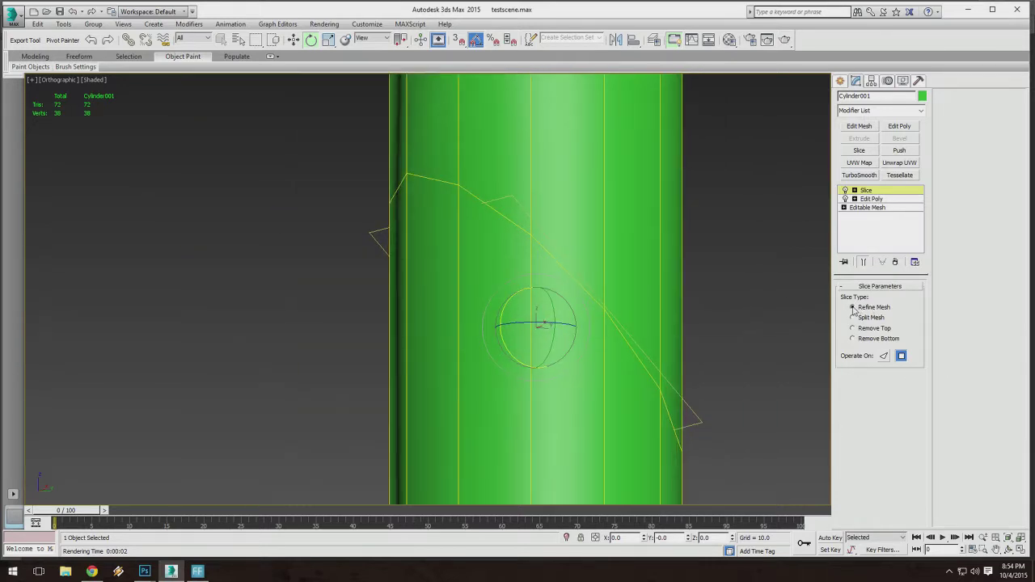
{"action": "scroll", "coordinate": [593, 286], "scroll_direction": "down", "scroll_amount": 5}
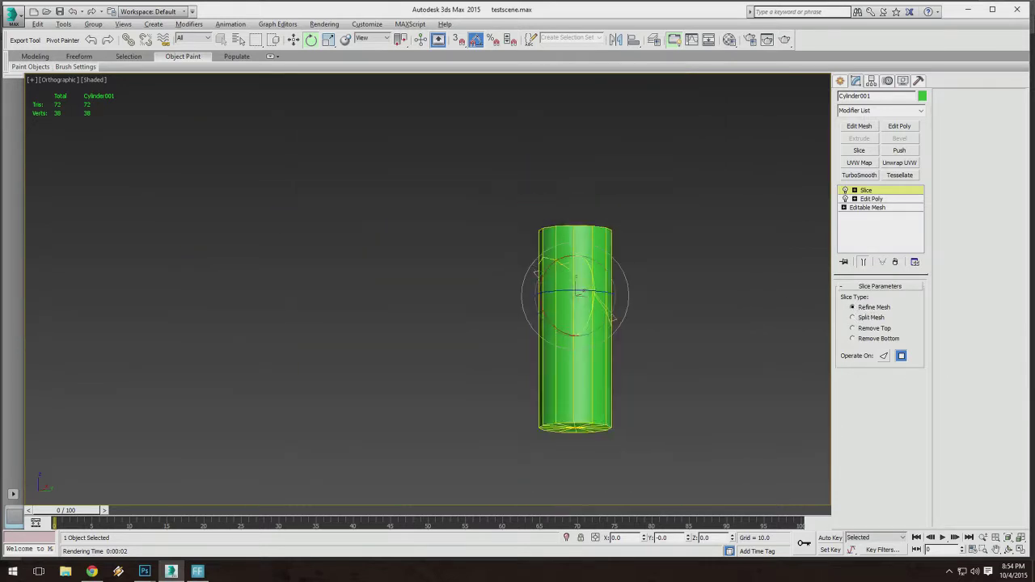
Set the slice type to Split Mesh and examine the diagonal cut around the cylinder.
{"action": "scroll", "coordinate": [598, 315], "scroll_direction": "up", "scroll_amount": 3}
{"action": "middle_click_drag", "start_coordinate": [595, 295], "coordinate": [602, 271], "text": "alt"}
{"action": "scroll", "coordinate": [588, 286], "scroll_direction": "up", "scroll_amount": 2}
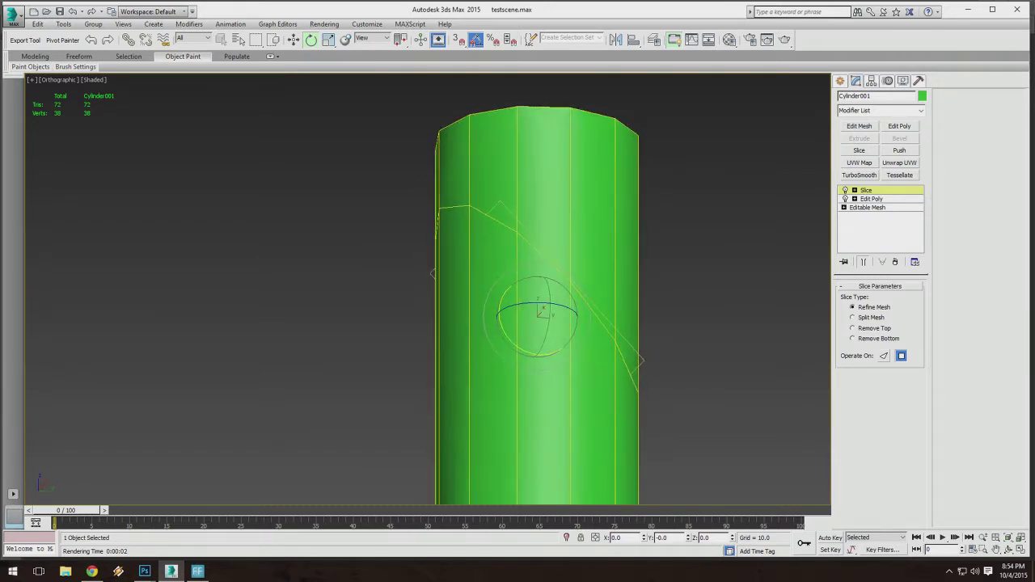
{"action": "left_click", "coordinate": [864, 318]}
{"action": "mouse_move", "coordinate": [712, 330]}
{"action": "middle_mouse_down"}
{"action": "mouse_move", "coordinate": [724, 317]}
{"action": "mouse_move", "coordinate": [709, 348]}
{"action": "middle_mouse_up"}
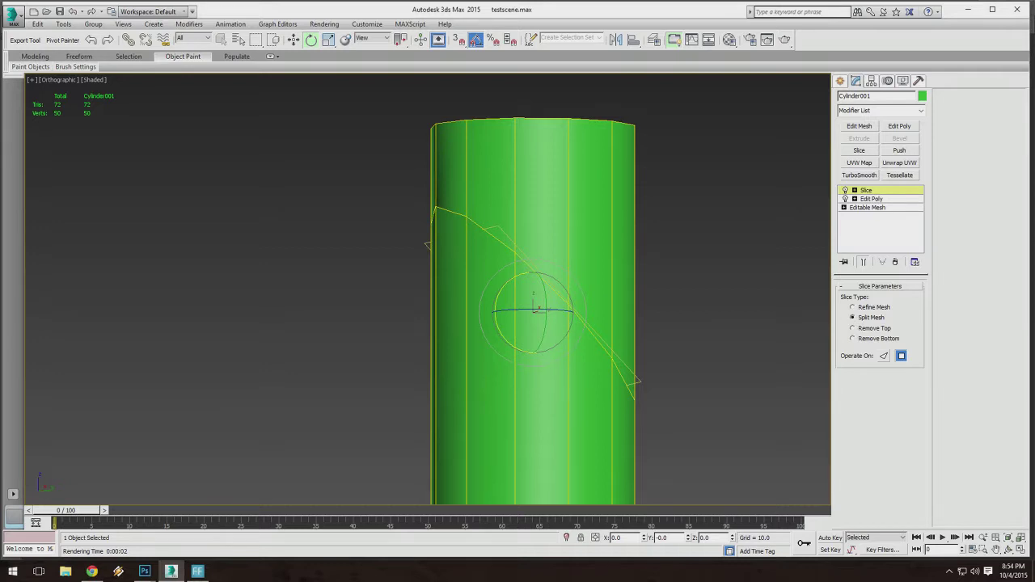
{"action": "middle_click_drag", "start_coordinate": [533, 316], "coordinate": [553, 331], "text": "alt"}
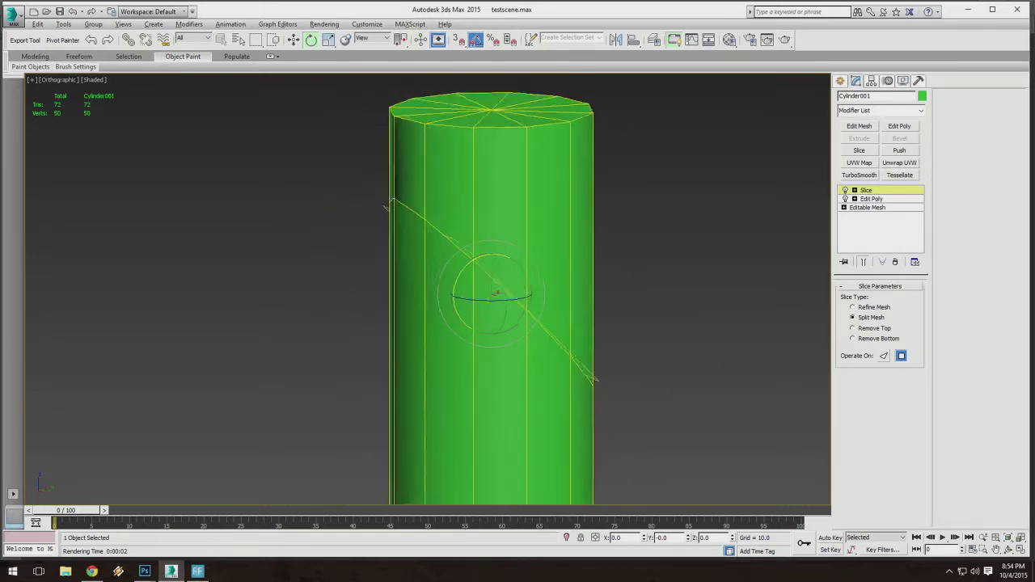
{"action": "middle_click_drag", "start_coordinate": [550, 257], "coordinate": [559, 279], "text": "alt"}
{"action": "middle_click_drag", "start_coordinate": [667, 278], "coordinate": [553, 259], "text": "alt"}
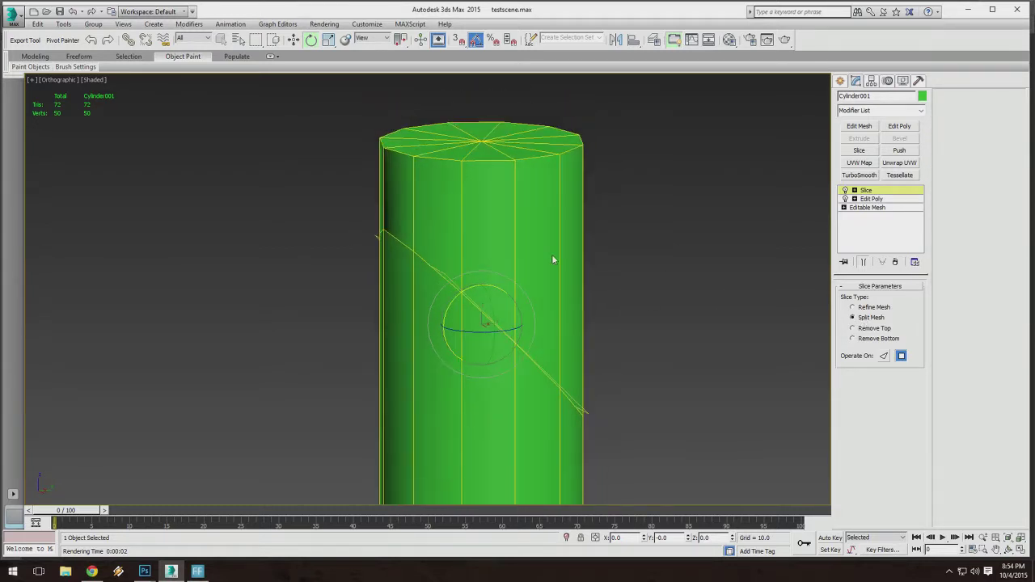
{"action": "middle_click_drag", "start_coordinate": [459, 146], "coordinate": [486, 228]}
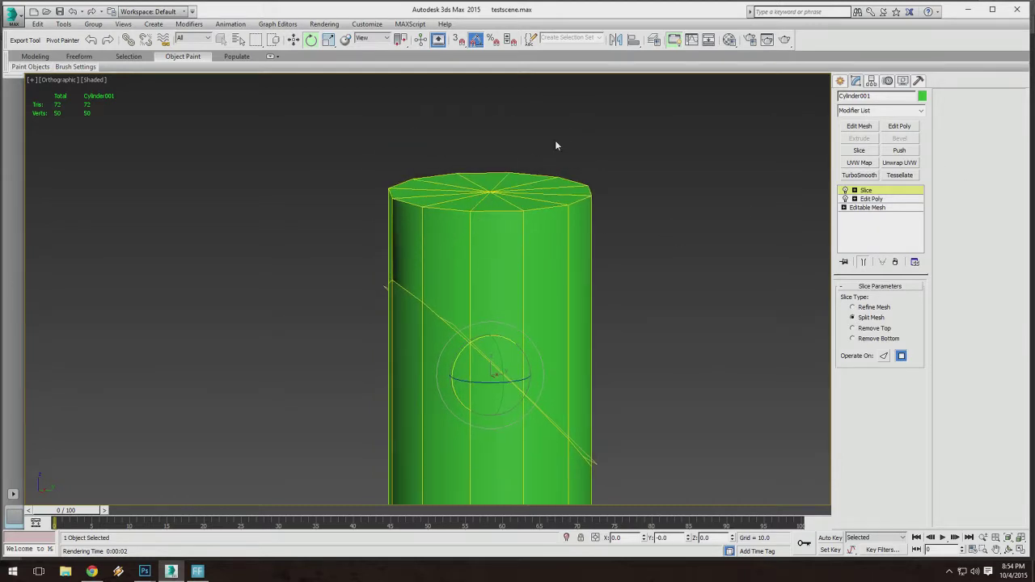
{"action": "middle_click_drag", "start_coordinate": [555, 146], "coordinate": [452, 264], "text": "alt"}
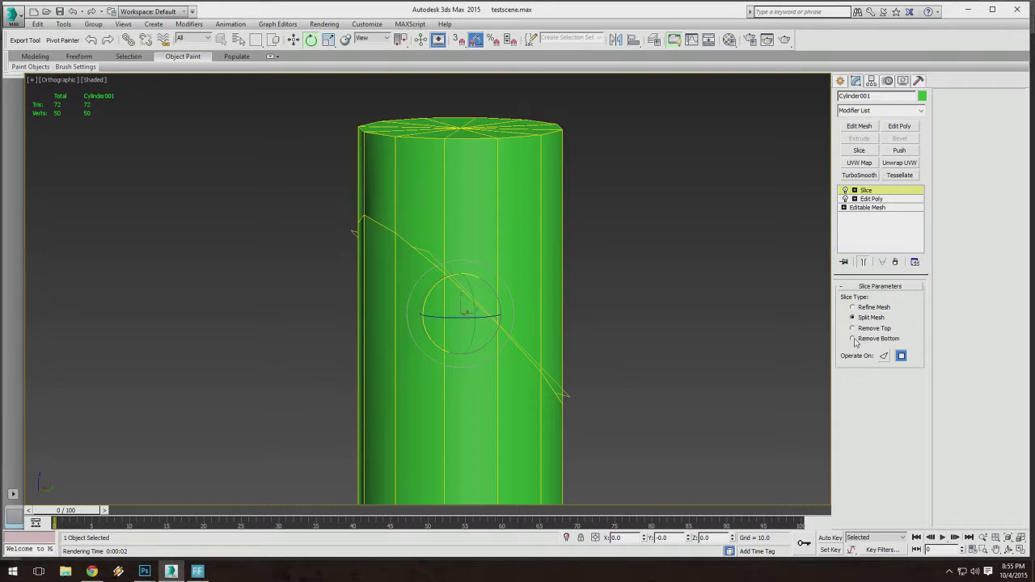
Set the slice type to Remove Top and inspect the open, hollow end of the remaining cylinder.
{"action": "scroll", "coordinate": [587, 300], "scroll_direction": "down", "scroll_amount": 3}
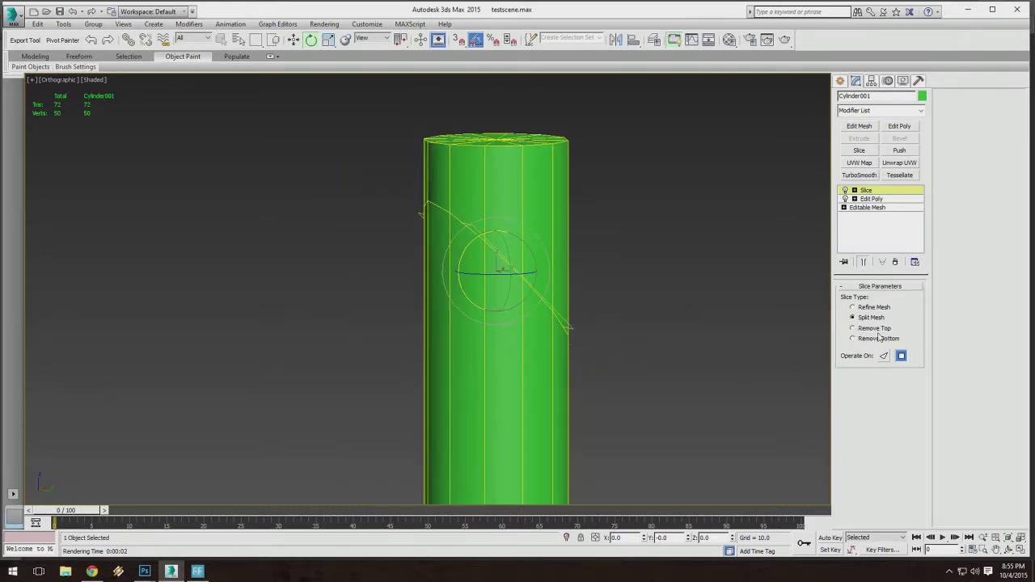
{"action": "left_click", "coordinate": [853, 329]}
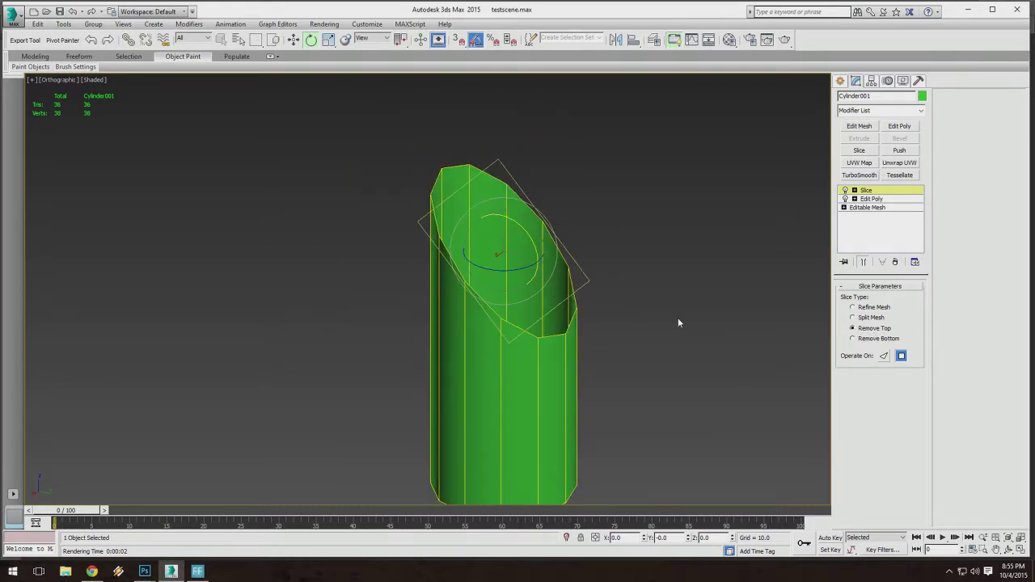
{"action": "scroll", "coordinate": [488, 308], "scroll_direction": "up", "scroll_amount": 4}
{"action": "middle_click_drag", "start_coordinate": [514, 359], "coordinate": [425, 247], "text": "alt"}
{"action": "middle_click_drag", "start_coordinate": [536, 397], "coordinate": [505, 340], "text": "alt"}
{"action": "scroll", "coordinate": [548, 350], "scroll_direction": "down", "scroll_amount": 4}
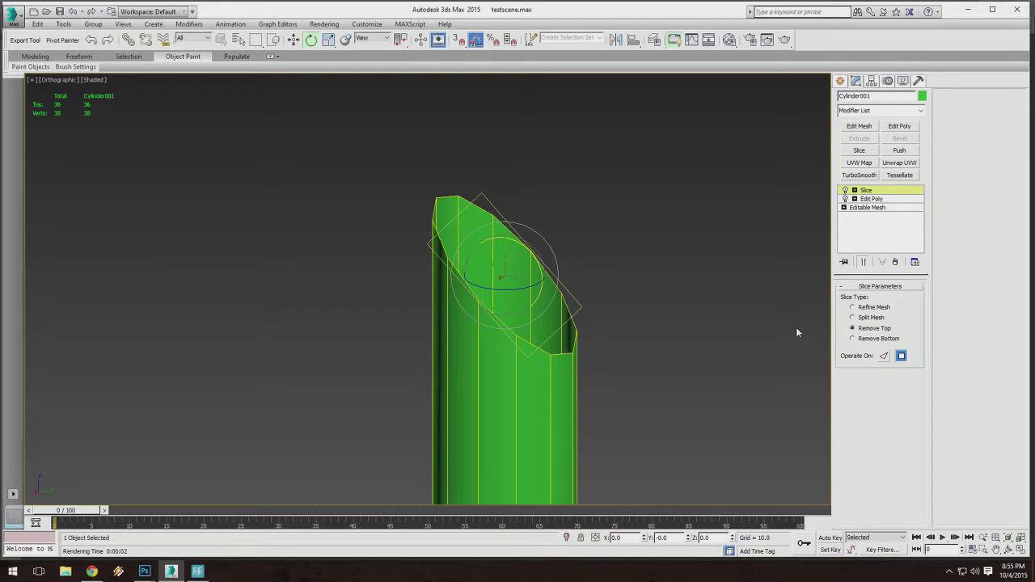
Set the slice type to Remove Bottom and rotate the slice plane until the diagonal cut slopes the opposite way.
{"action": "left_click", "coordinate": [853, 339]}
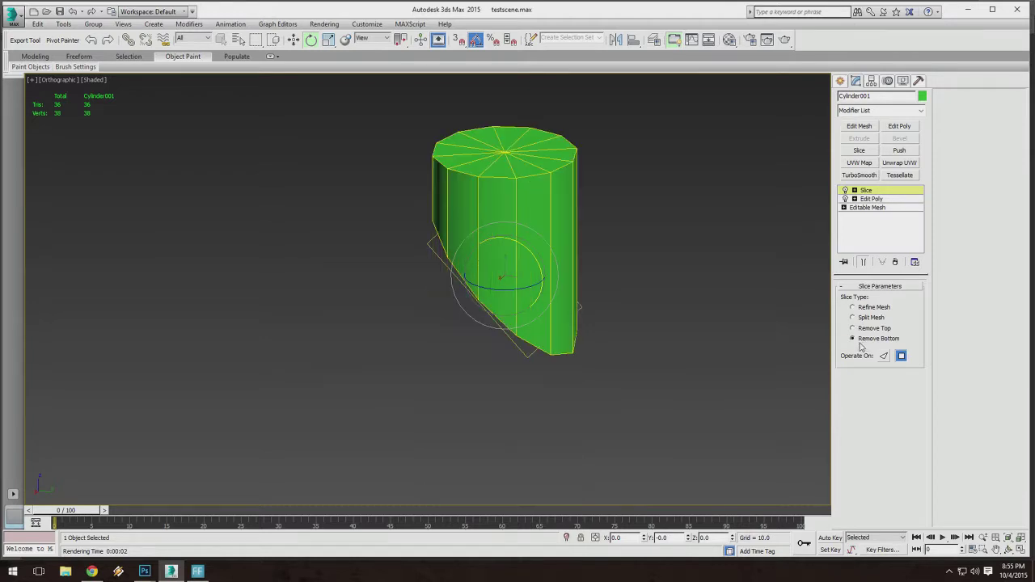
{"action": "middle_click_drag", "start_coordinate": [544, 335], "coordinate": [560, 283], "text": "alt"}
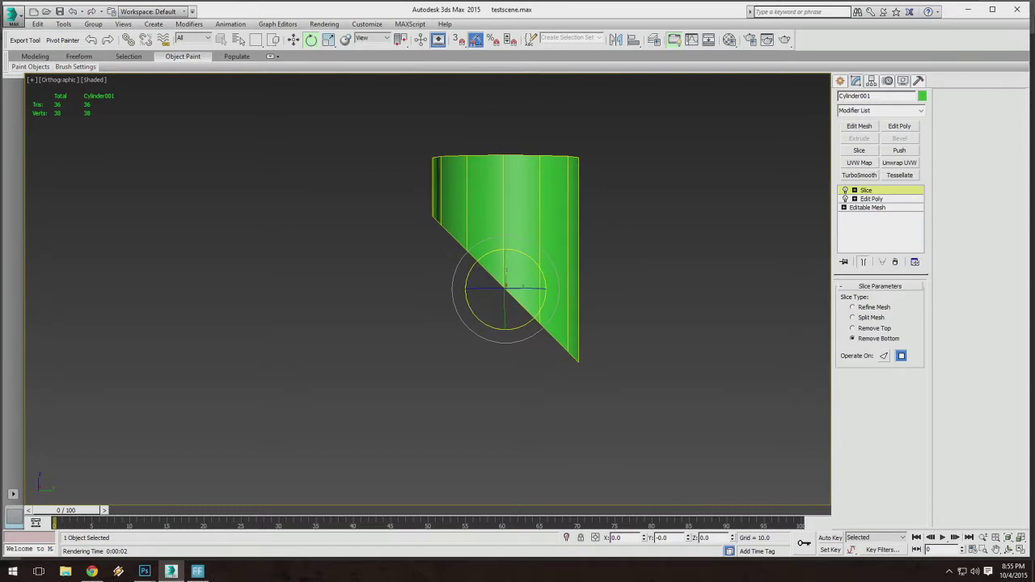
{"action": "left_click_drag", "start_coordinate": [545, 280], "coordinate": [546, 323]}
{"action": "middle_click_drag", "start_coordinate": [461, 280], "coordinate": [479, 267], "text": "alt"}
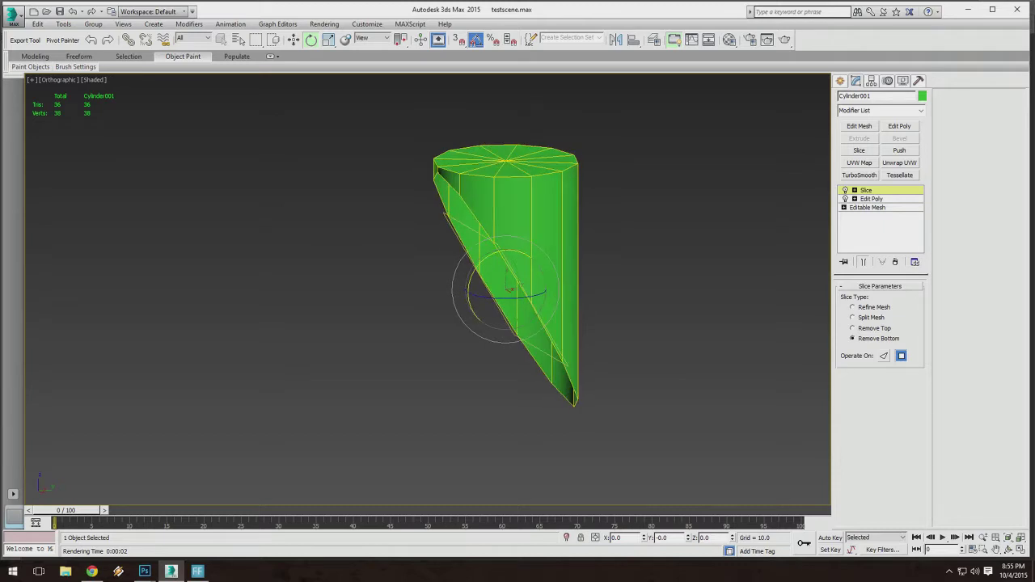
{"action": "left_click_drag", "start_coordinate": [479, 267], "coordinate": [437, 321]}
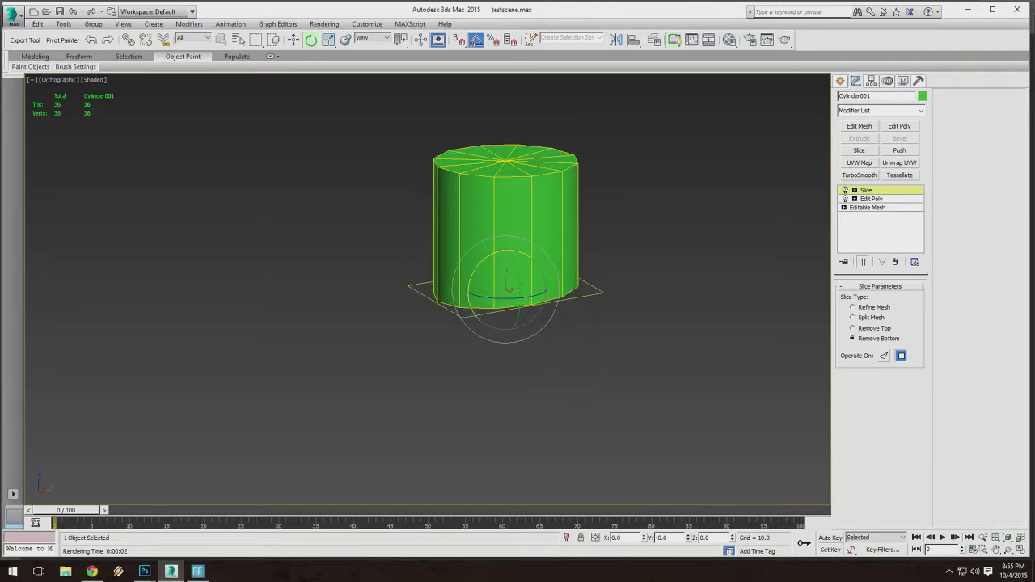
{"action": "middle_click_drag", "start_coordinate": [437, 322], "coordinate": [405, 297], "text": "alt"}
{"action": "left_click_drag", "start_coordinate": [538, 275], "coordinate": [532, 231]}
{"action": "middle_click_drag", "start_coordinate": [532, 230], "coordinate": [415, 80], "text": "alt"}
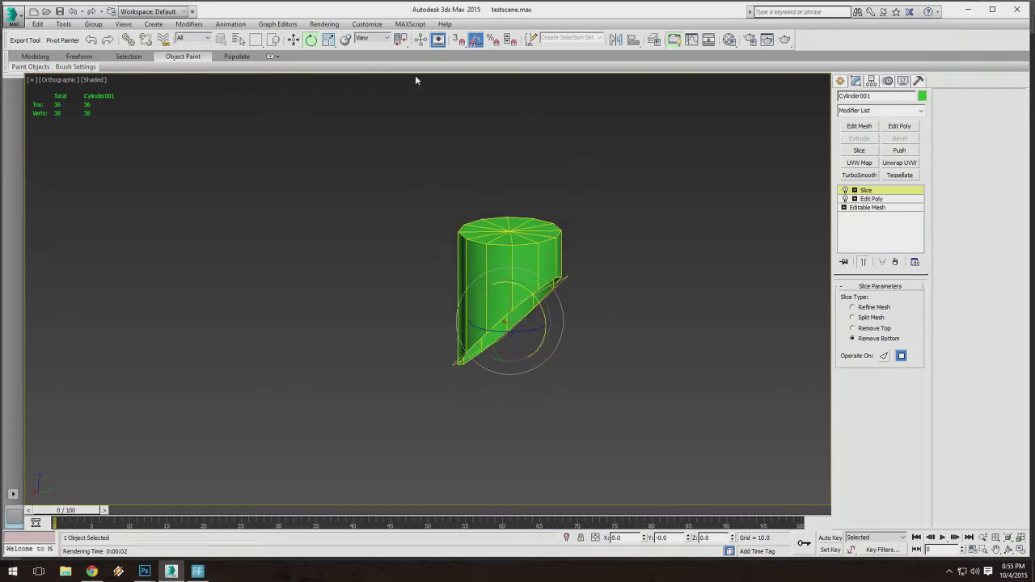
Move the slice plane through the cylinder, leaving it at about Y 1.9 and Z 28.7.
{"action": "left_click", "coordinate": [293, 40]}
{"action": "scroll", "coordinate": [477, 272], "scroll_direction": "up", "scroll_amount": 4}
{"action": "middle_click_drag", "start_coordinate": [488, 285], "coordinate": [465, 248], "text": "alt"}
{"action": "middle_click_drag", "start_coordinate": [465, 247], "coordinate": [466, 236], "text": "alt"}
{"action": "left_click_drag", "start_coordinate": [518, 309], "coordinate": [520, 197]}
{"action": "middle_click_drag", "start_coordinate": [520, 197], "coordinate": [558, 206], "text": "alt"}
{"action": "scroll", "coordinate": [553, 207], "scroll_direction": "down", "scroll_amount": 3}
{"action": "left_click_drag", "start_coordinate": [558, 207], "coordinate": [549, 226]}
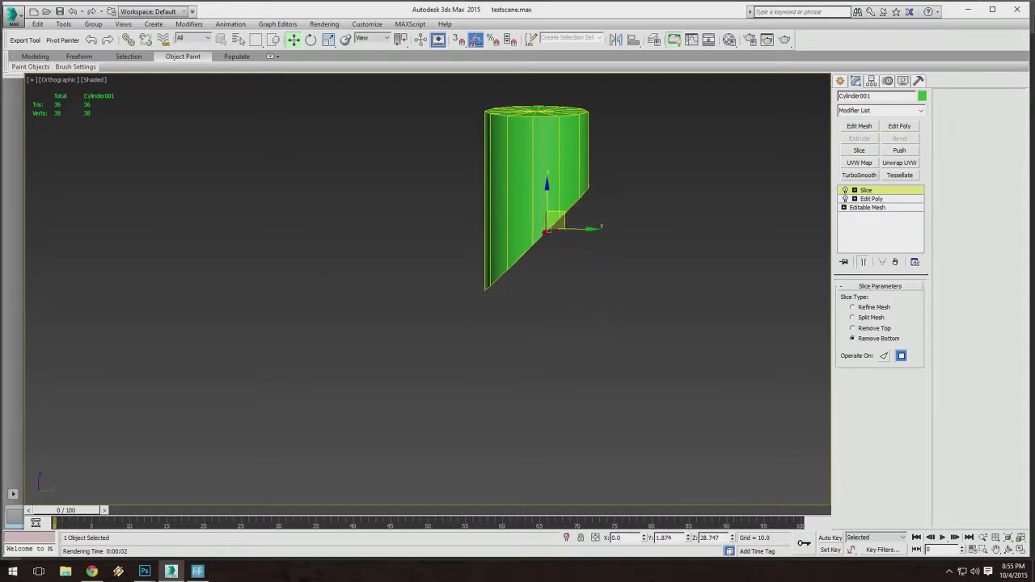
{"action": "middle_click_drag", "start_coordinate": [491, 201], "coordinate": [452, 225], "text": "alt"}
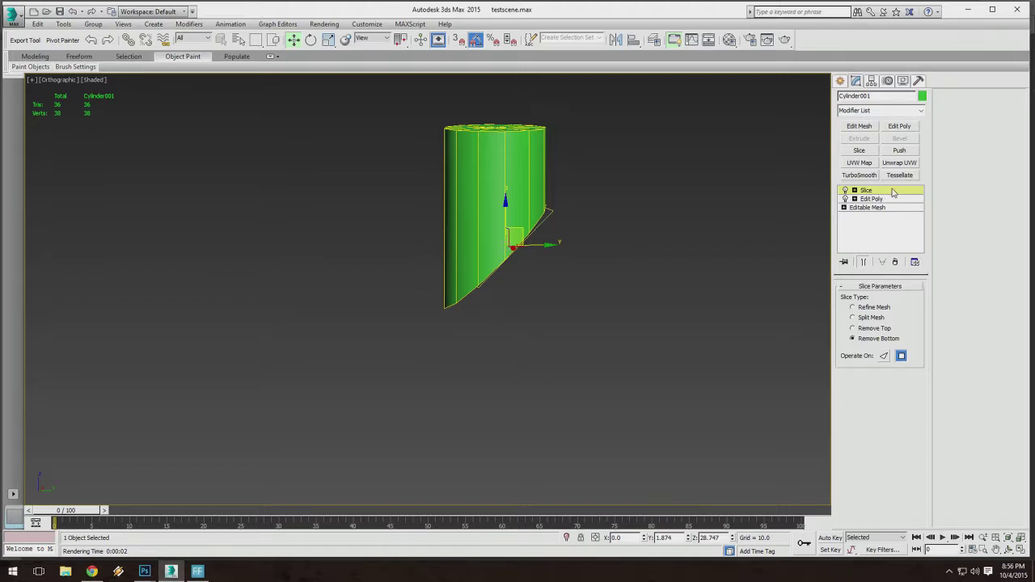
{"action": "middle_click_drag", "start_coordinate": [639, 226], "coordinate": [472, 151], "text": "alt"}
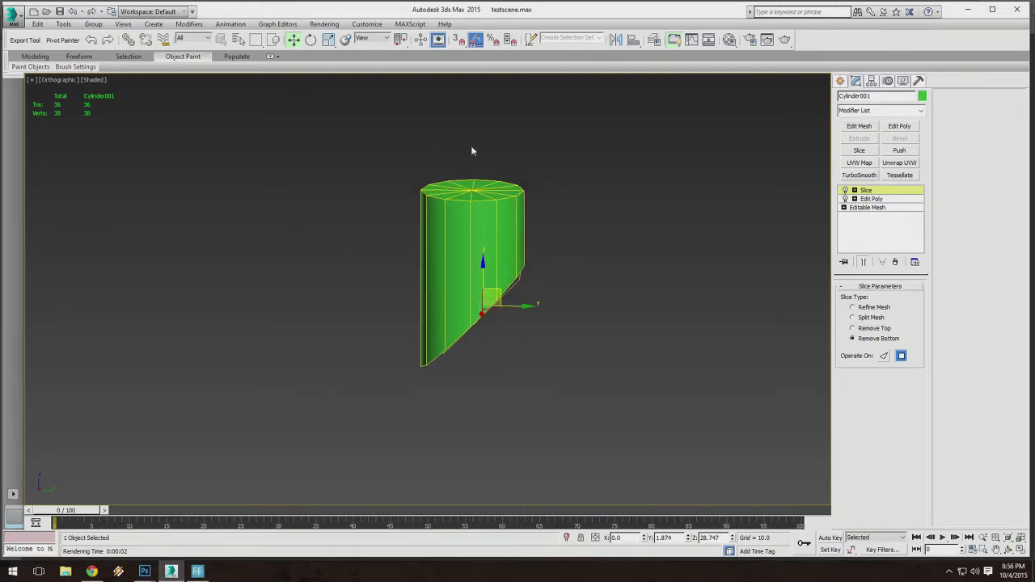
Try scaling the slice plane so that its outline extends far beyond the cylinder.
{"action": "left_click", "coordinate": [329, 39]}
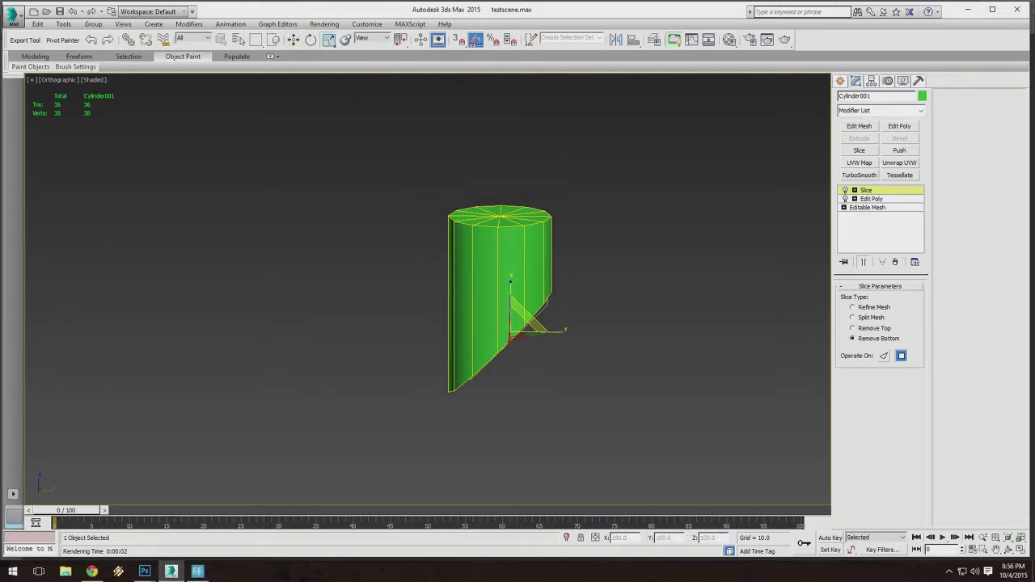
{"action": "left_click_drag", "start_coordinate": [518, 324], "coordinate": [485, 328]}
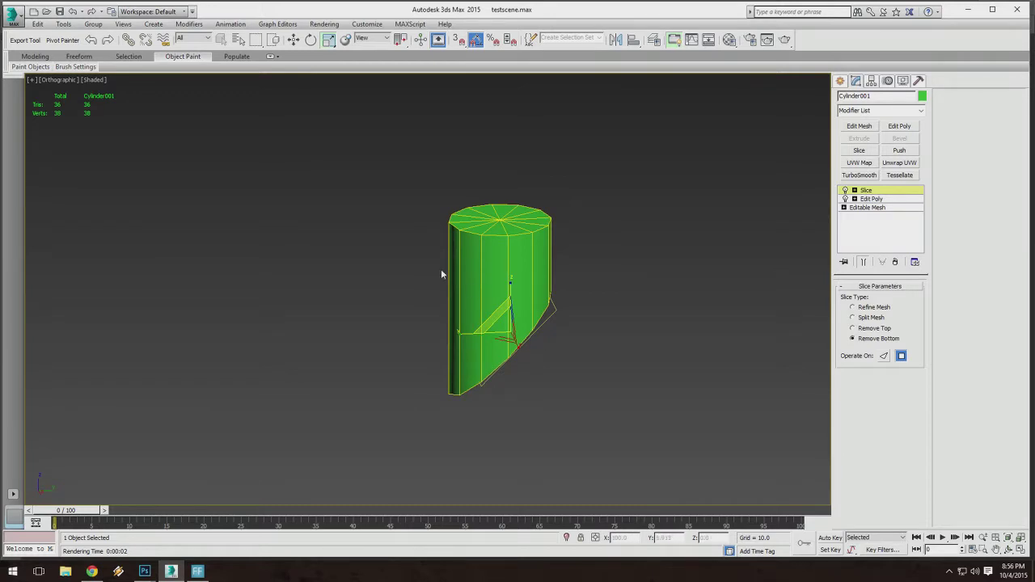
{"action": "scroll", "coordinate": [441, 274], "scroll_direction": "up", "scroll_amount": 5}
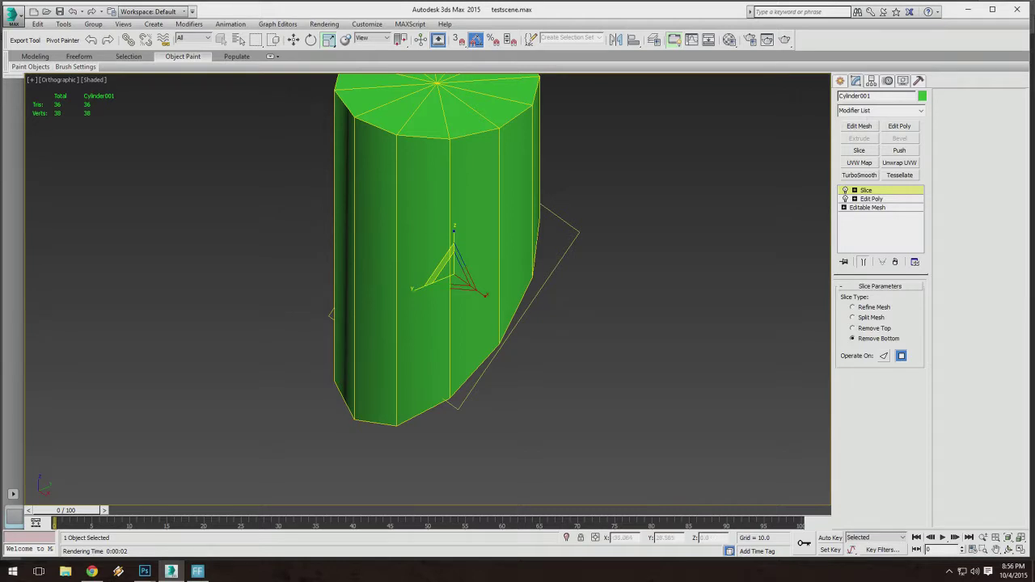
{"action": "left_click_drag", "start_coordinate": [449, 267], "coordinate": [510, 234]}
{"action": "mouse_move", "coordinate": [472, 274]}
{"action": "left_mouse_down"}
{"action": "mouse_move", "coordinate": [471, 289]}
{"action": "mouse_move", "coordinate": [485, 284]}
{"action": "mouse_move", "coordinate": [468, 267]}
{"action": "left_mouse_up"}
{"action": "scroll", "coordinate": [499, 305], "scroll_direction": "down", "scroll_amount": 6}
{"action": "mouse_move", "coordinate": [499, 305]}
{"action": "middle_mouse_down", "text": "alt"}
{"action": "mouse_move", "coordinate": [511, 271]}
{"action": "mouse_move", "coordinate": [495, 283]}
{"action": "mouse_move", "coordinate": [502, 276]}
{"action": "mouse_move", "coordinate": [478, 249]}
{"action": "mouse_move", "coordinate": [491, 240]}
{"action": "mouse_move", "coordinate": [481, 307]}
{"action": "middle_mouse_up", "text": "alt"}
{"action": "scroll", "coordinate": [490, 252], "scroll_direction": "up", "scroll_amount": 2}
{"action": "scroll", "coordinate": [494, 252], "scroll_direction": "up", "scroll_amount": 1}
{"action": "scroll", "coordinate": [478, 307], "scroll_direction": "down", "scroll_amount": 1}
{"action": "scroll", "coordinate": [478, 307], "scroll_direction": "up", "scroll_amount": 2}
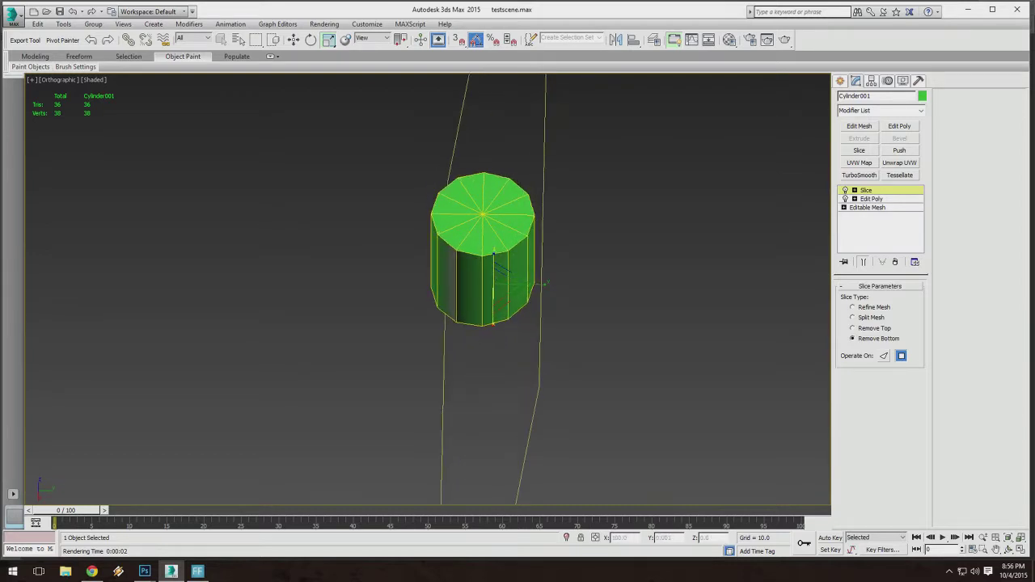
Undo the scaling of the slice plane and return to the Move tool.
{"action": "key", "text": "ctrl+z"}
{"action": "key", "text": "ctrl+z"}
{"action": "key", "text": "ctrl+z"}
{"action": "key", "text": "ctrl+z"}
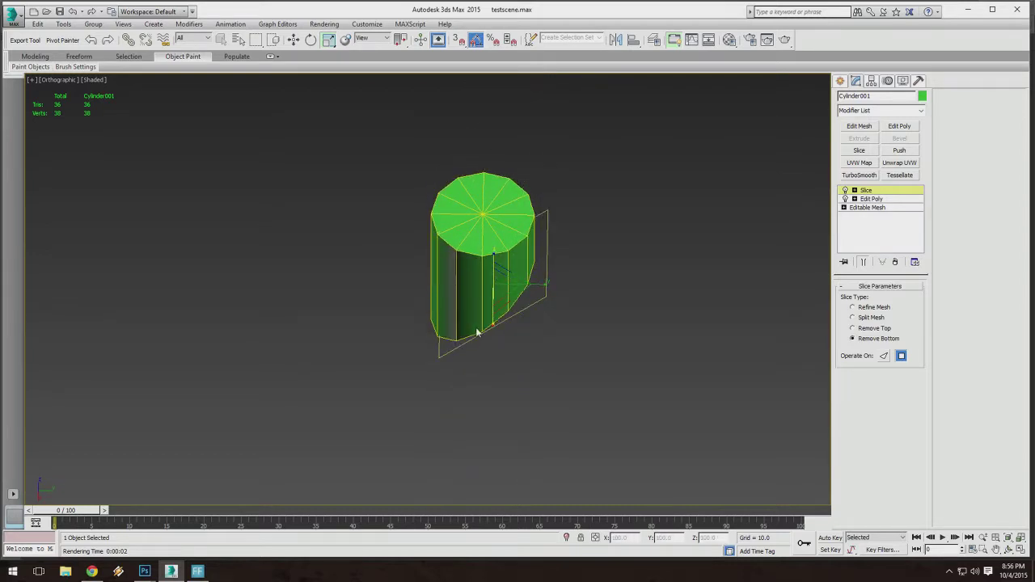
{"action": "scroll", "coordinate": [479, 333], "scroll_direction": "up", "scroll_amount": 3}
{"action": "middle_click_drag", "start_coordinate": [479, 338], "coordinate": [485, 326], "text": "alt"}
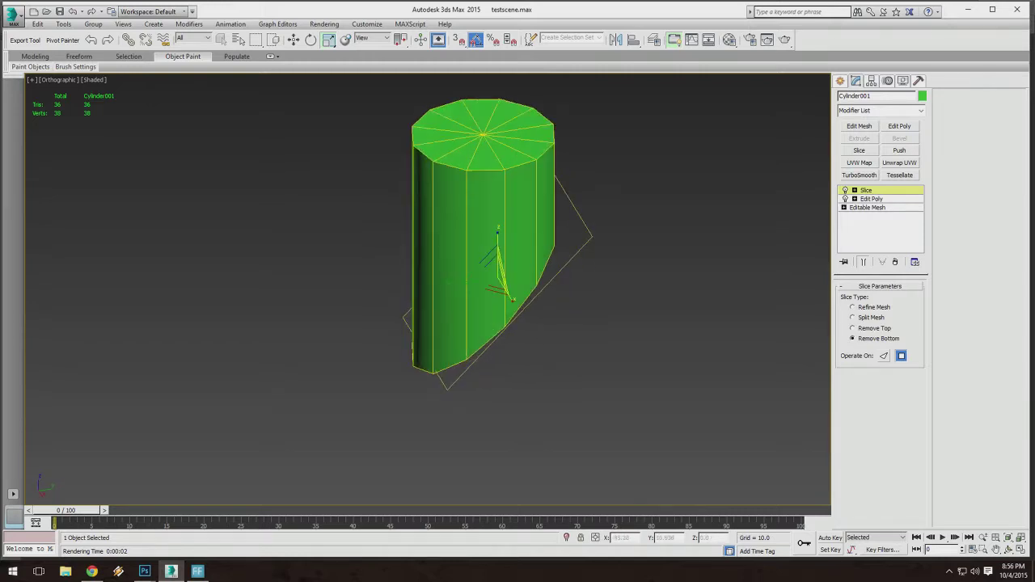
{"action": "left_click_drag", "start_coordinate": [375, 7], "coordinate": [363, 33]}
{"action": "scroll", "coordinate": [473, 195], "scroll_direction": "down", "scroll_amount": 3}
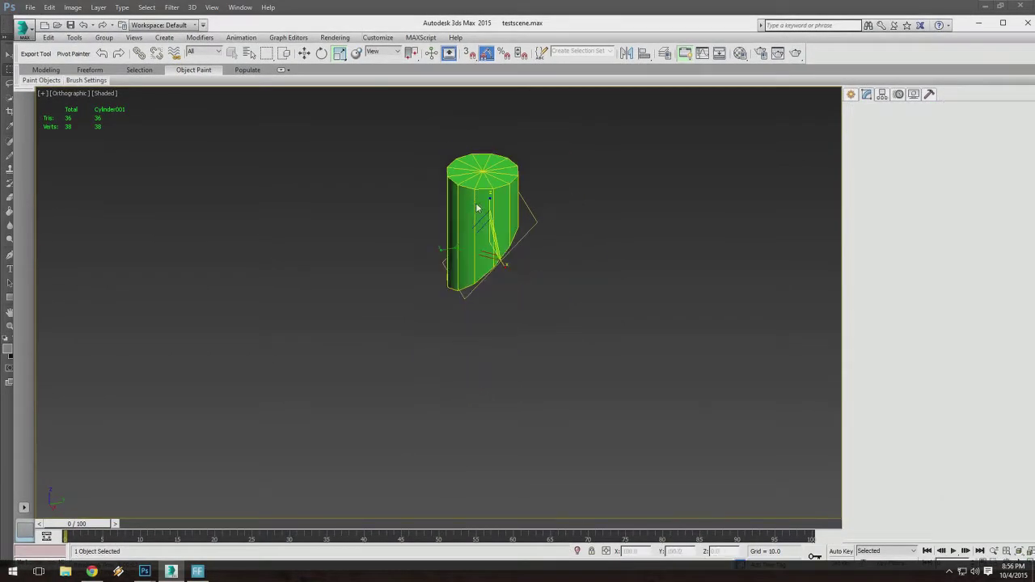
{"action": "key", "text": "w"}
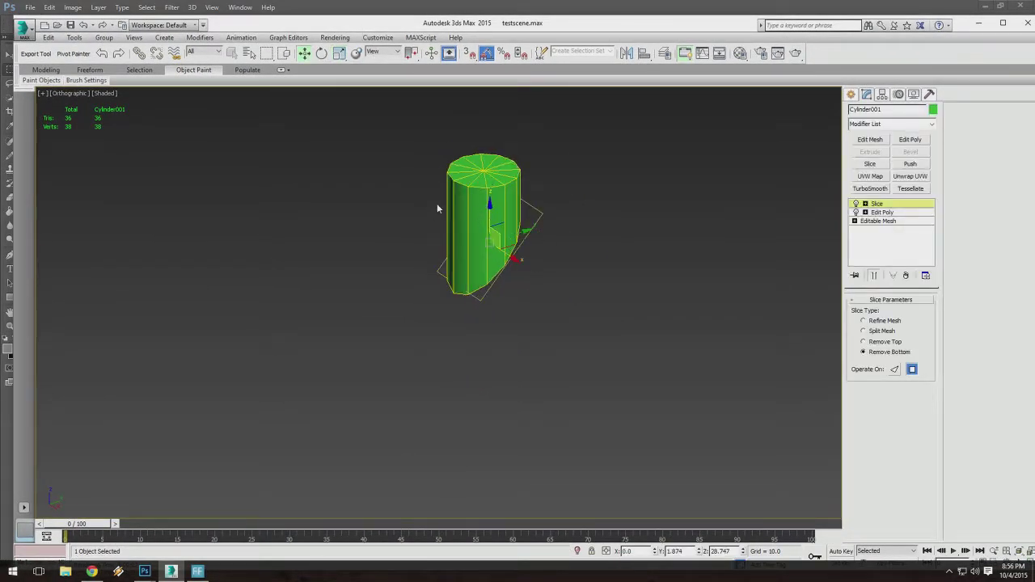
Remove the Slice modifier from the cylinder's modifier stack.
{"action": "middle_click_drag", "start_coordinate": [437, 209], "coordinate": [443, 265]}
{"action": "scroll", "coordinate": [481, 261], "scroll_direction": "up", "scroll_amount": 3}
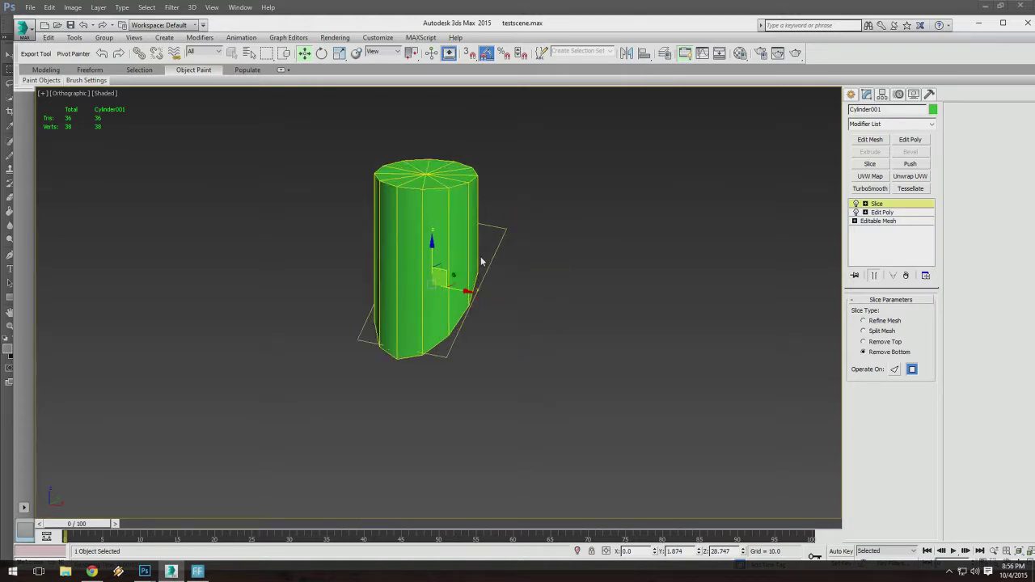
{"action": "middle_click_drag", "start_coordinate": [449, 263], "coordinate": [507, 209], "text": "alt"}
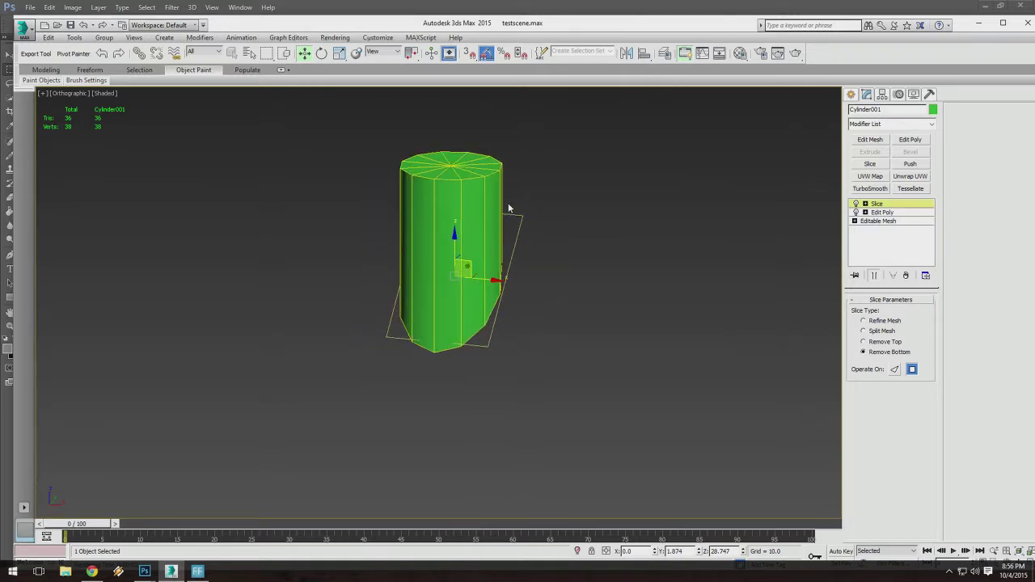
{"action": "middle_click_drag", "start_coordinate": [511, 251], "coordinate": [530, 282], "text": "alt"}
{"action": "middle_click_drag", "start_coordinate": [468, 242], "coordinate": [566, 287], "text": "alt"}
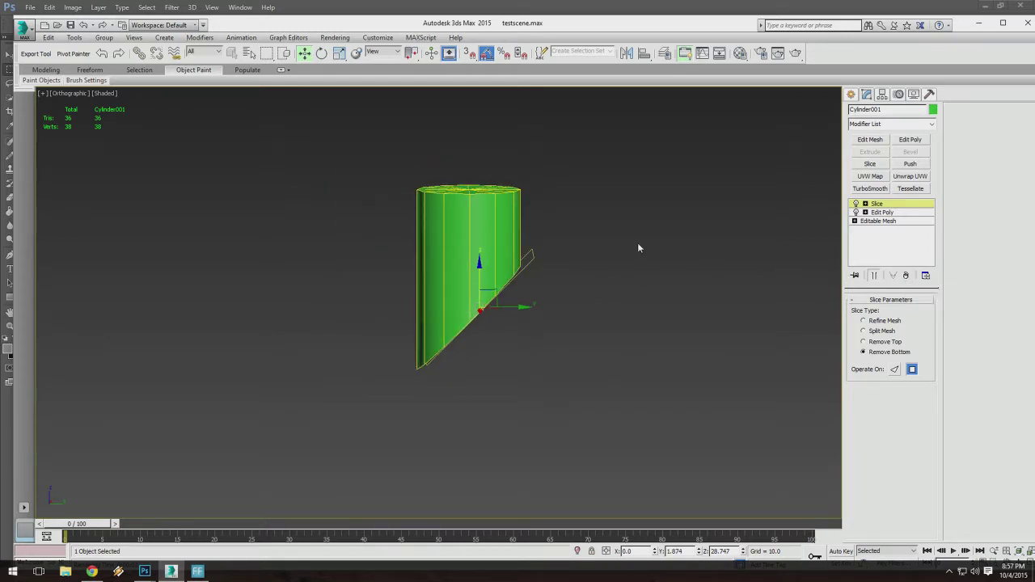
{"action": "middle_click_drag", "start_coordinate": [638, 248], "coordinate": [641, 270], "text": "alt"}
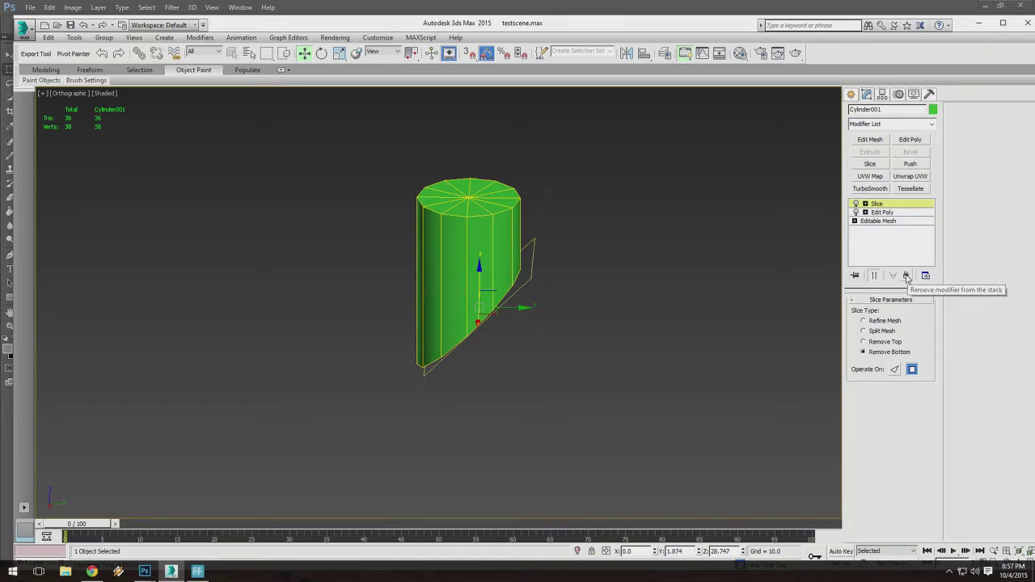
{"action": "left_click", "coordinate": [906, 275]}
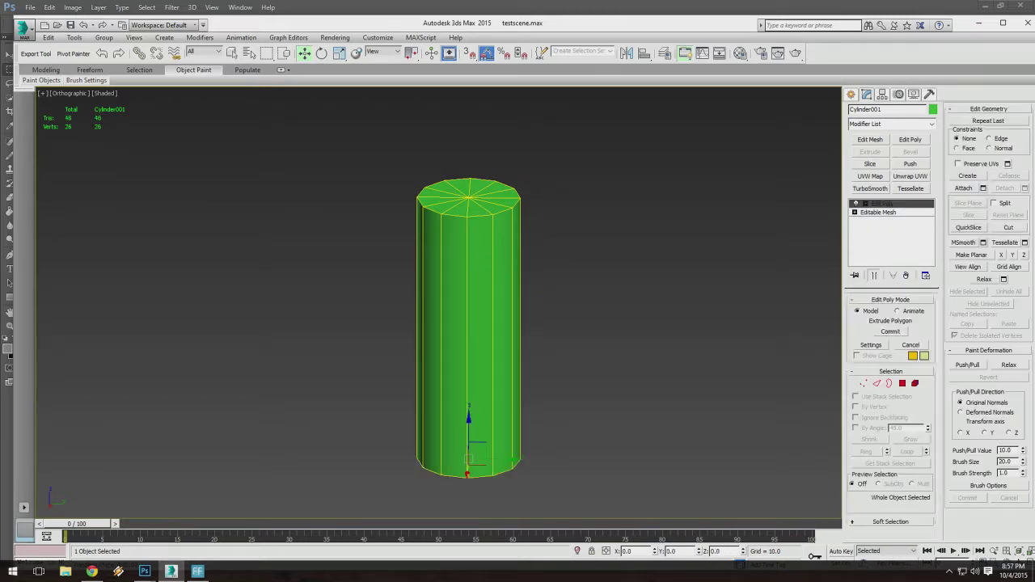
Activate the Edge selection level of the cylinder's Edit Poly modifier.
{"action": "middle_click_drag", "start_coordinate": [518, 284], "coordinate": [509, 227]}
{"action": "scroll", "coordinate": [738, 271], "scroll_direction": "down", "scroll_amount": 4}
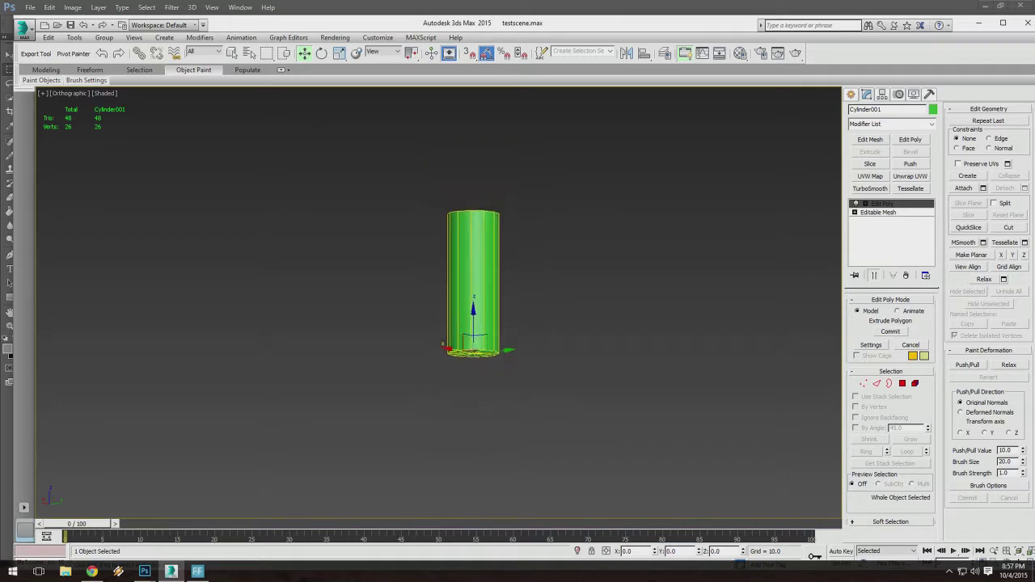
{"action": "middle_click_drag", "start_coordinate": [737, 272], "coordinate": [757, 310], "text": "alt"}
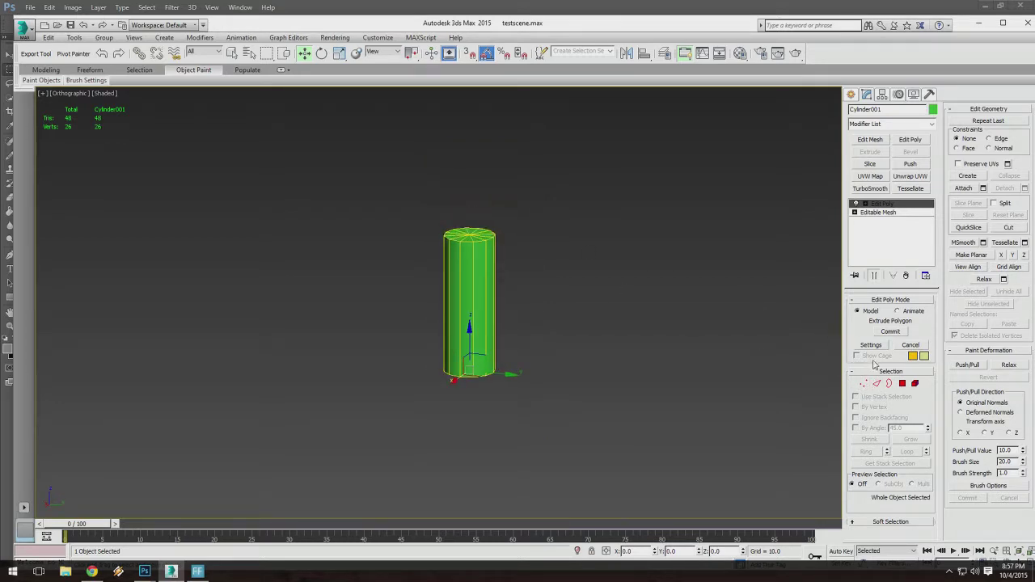
{"action": "middle_click_drag", "start_coordinate": [539, 201], "coordinate": [514, 256], "text": "alt"}
{"action": "scroll", "coordinate": [515, 246], "scroll_direction": "up", "scroll_amount": 2}
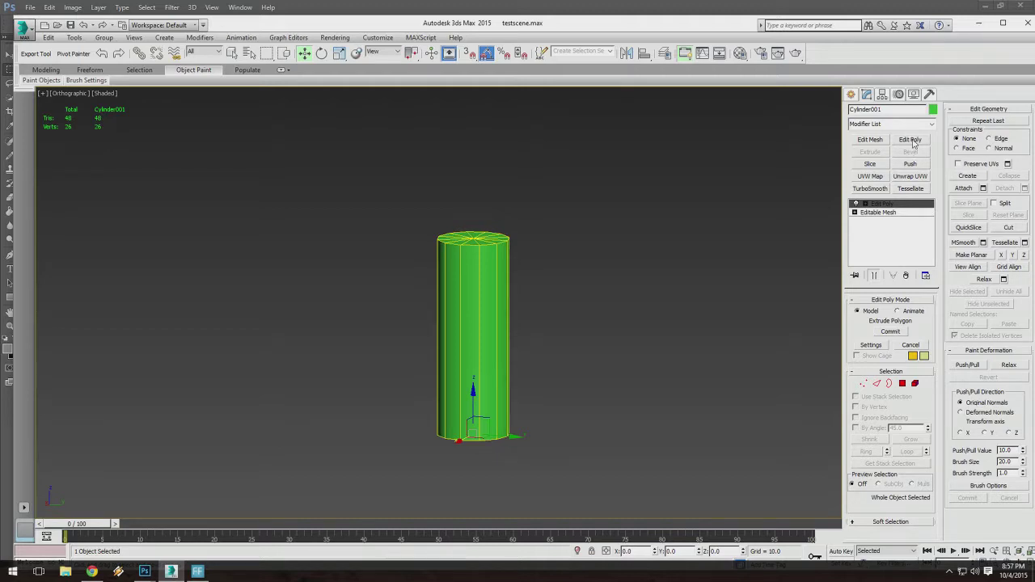
{"action": "middle_click_drag", "start_coordinate": [566, 259], "coordinate": [522, 283], "text": "alt"}
{"action": "scroll", "coordinate": [542, 275], "scroll_direction": "up", "scroll_amount": 2}
{"action": "middle_click_drag", "start_coordinate": [391, 279], "coordinate": [577, 261], "text": "alt"}
{"action": "scroll", "coordinate": [579, 267], "scroll_direction": "down", "scroll_amount": 2}
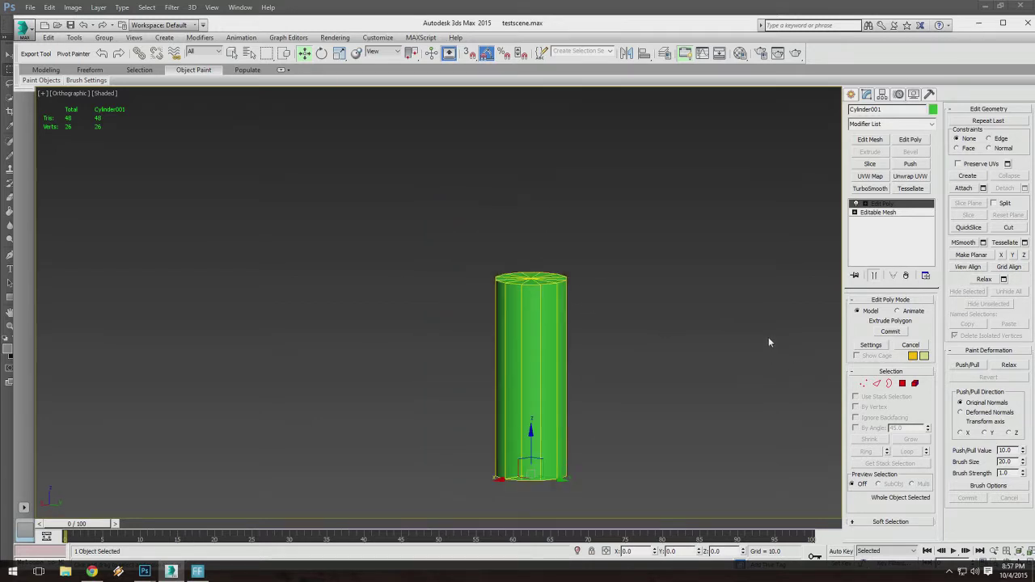
{"action": "left_click", "coordinate": [877, 387]}
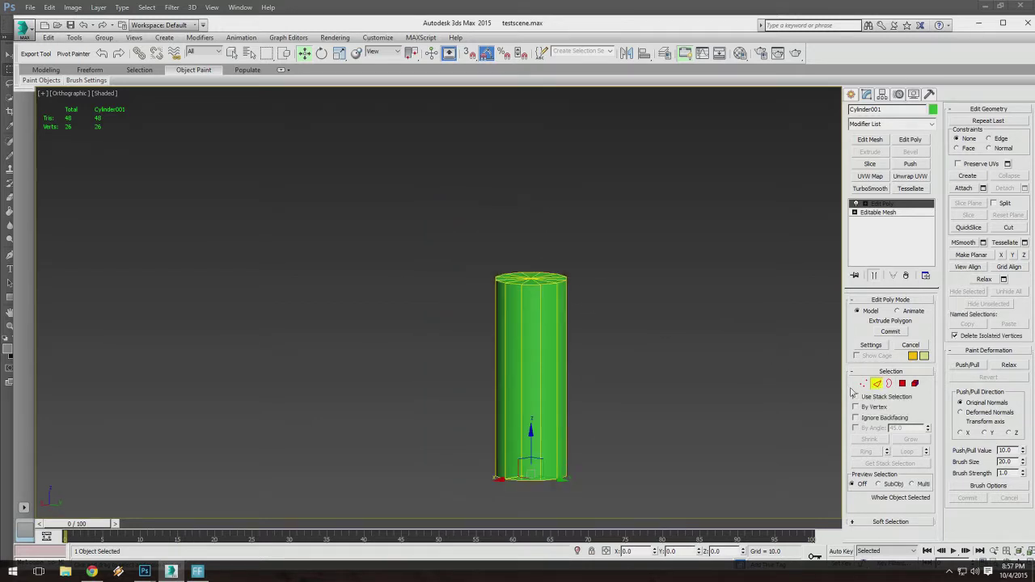
Select the vertical side edges all around the cylinder.
{"action": "middle_click_drag", "start_coordinate": [487, 371], "coordinate": [389, 313]}
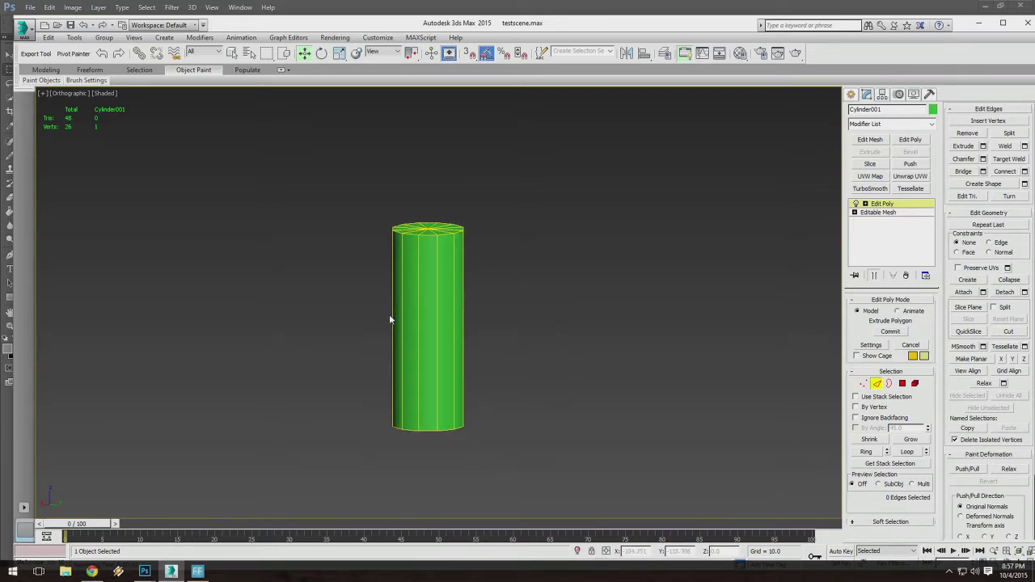
{"action": "scroll", "coordinate": [389, 314], "scroll_direction": "up", "scroll_amount": 4}
{"action": "scroll", "coordinate": [389, 314], "scroll_direction": "down", "scroll_amount": 4}
{"action": "scroll", "coordinate": [282, 316], "scroll_direction": "up", "scroll_amount": 3}
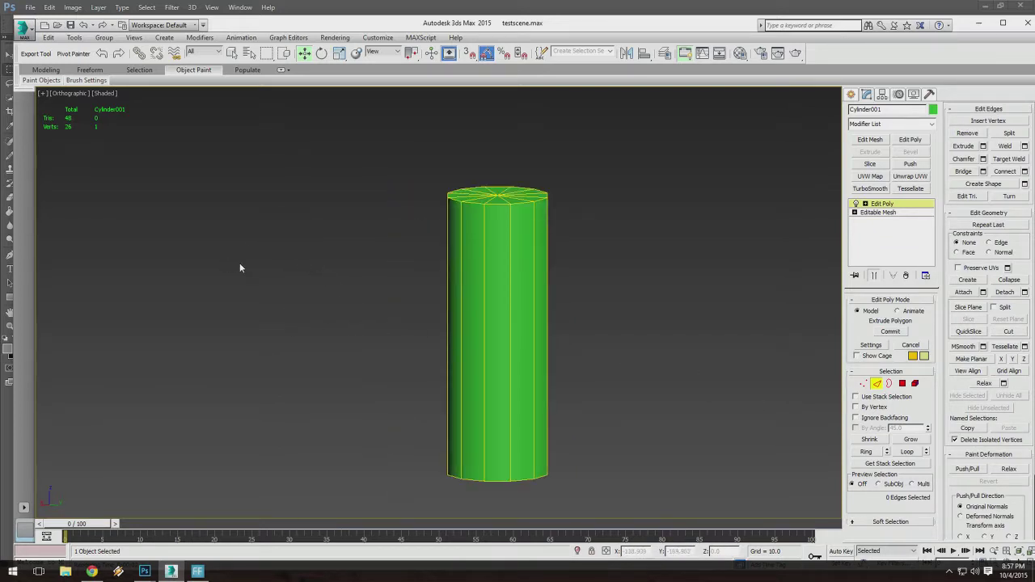
{"action": "middle_click_drag", "start_coordinate": [558, 313], "coordinate": [549, 291], "text": "alt"}
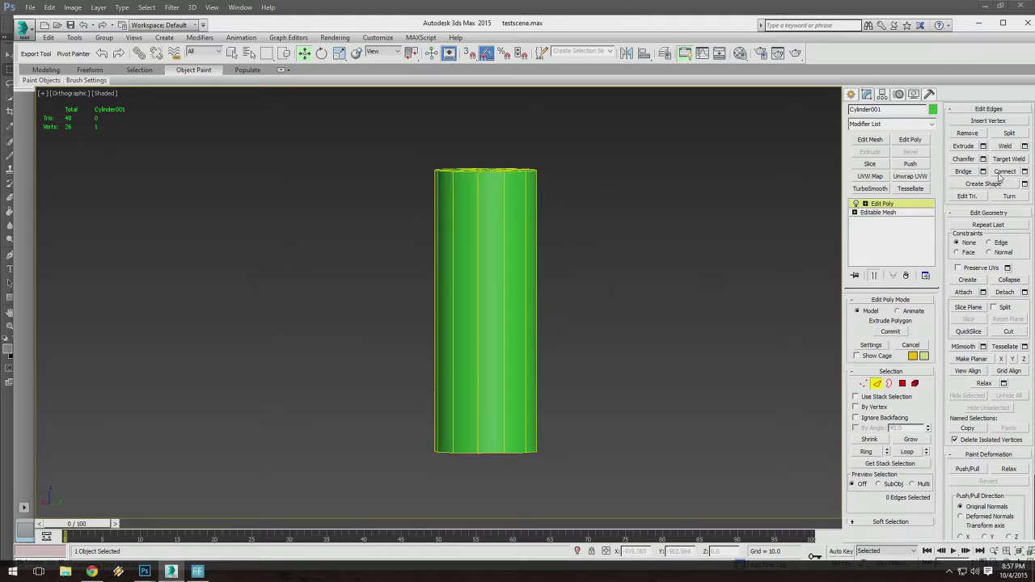
{"action": "middle_click_drag", "start_coordinate": [566, 268], "coordinate": [771, 219], "text": "alt"}
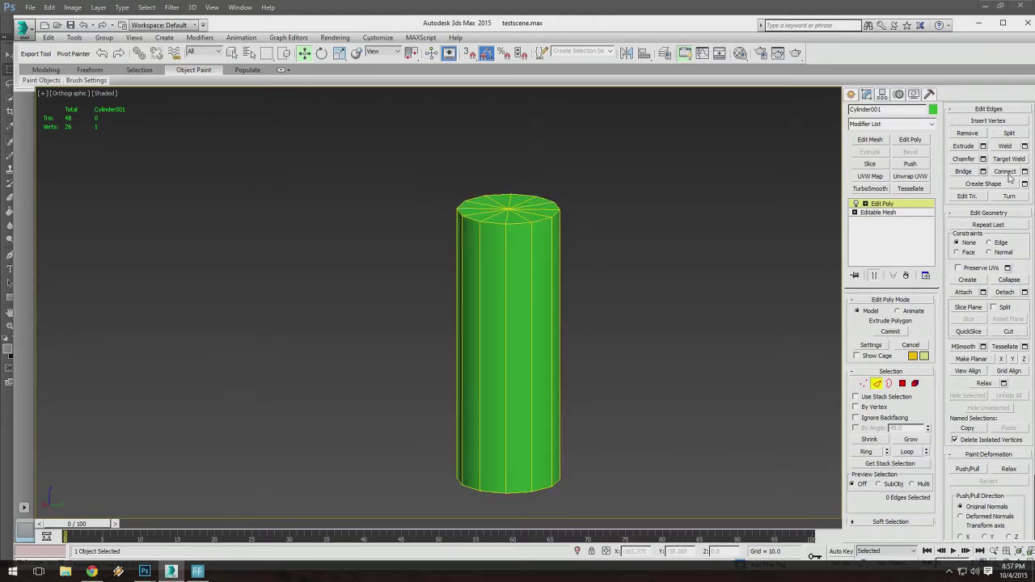
{"action": "middle_click_drag", "start_coordinate": [405, 281], "coordinate": [408, 262], "text": "alt"}
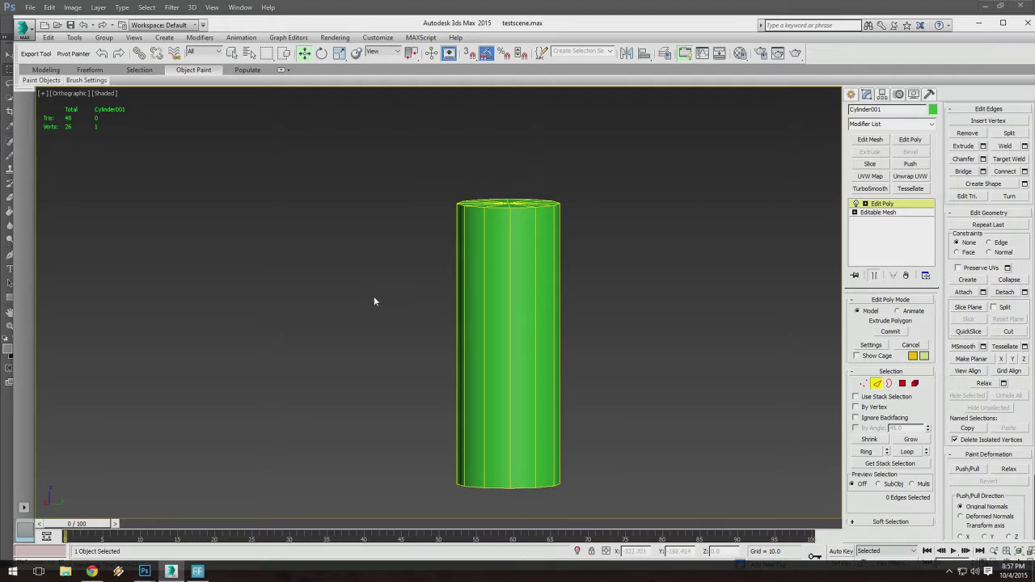
{"action": "middle_click_drag", "start_coordinate": [363, 297], "coordinate": [374, 286], "text": "alt"}
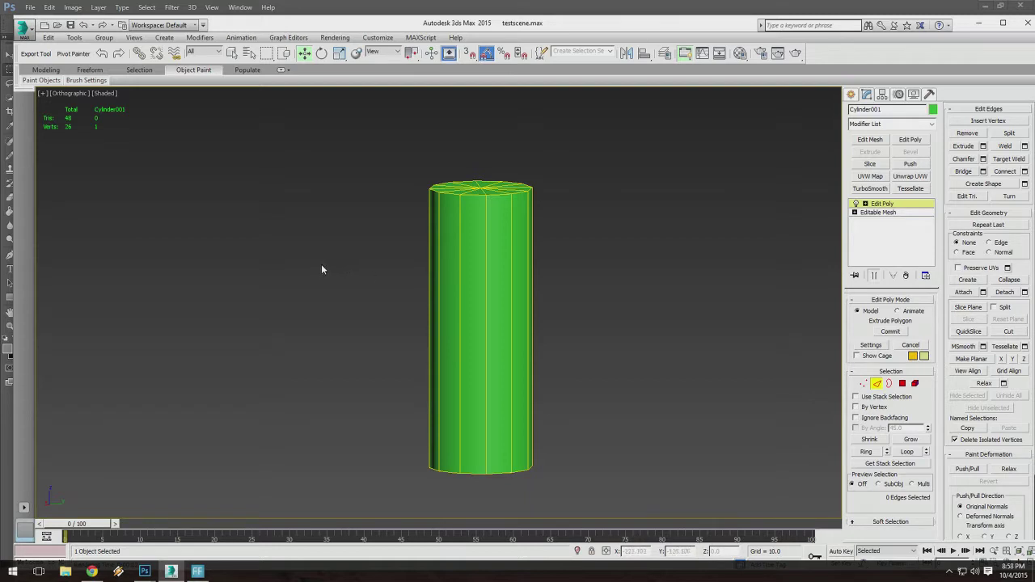
{"action": "left_click_drag", "start_coordinate": [611, 354], "coordinate": [608, 346]}
Examine the selected side edges from several angles around the cylinder.
{"action": "middle_click_drag", "start_coordinate": [607, 344], "coordinate": [515, 356], "text": "alt"}
{"action": "scroll", "coordinate": [515, 326], "scroll_direction": "down", "scroll_amount": 2}
{"action": "middle_click_drag", "start_coordinate": [516, 356], "coordinate": [520, 332]}
{"action": "scroll", "coordinate": [466, 308], "scroll_direction": "up", "scroll_amount": 2}
{"action": "middle_click_drag", "start_coordinate": [520, 333], "coordinate": [388, 330], "text": "alt"}
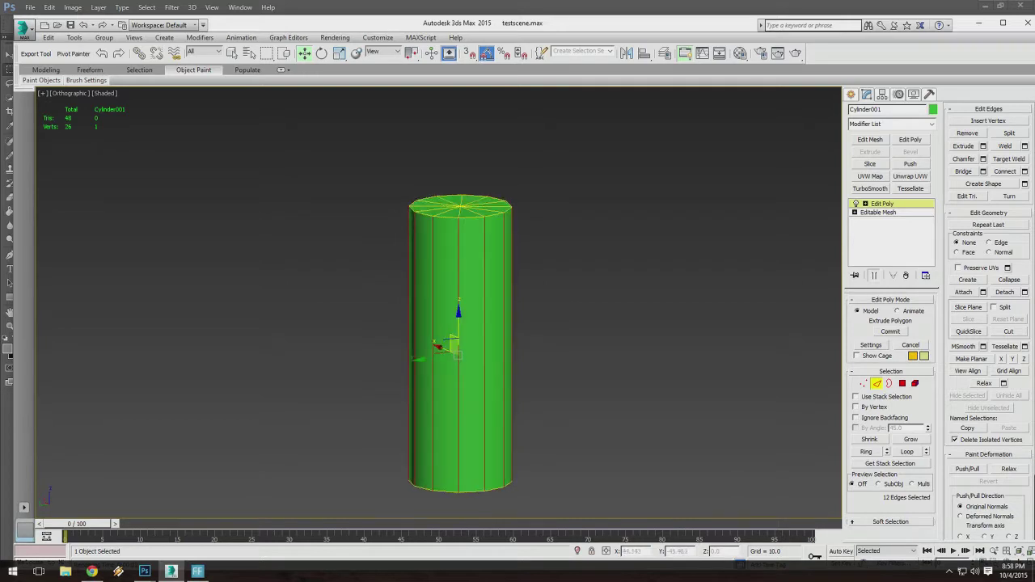
{"action": "middle_click_drag", "start_coordinate": [458, 343], "coordinate": [406, 278]}
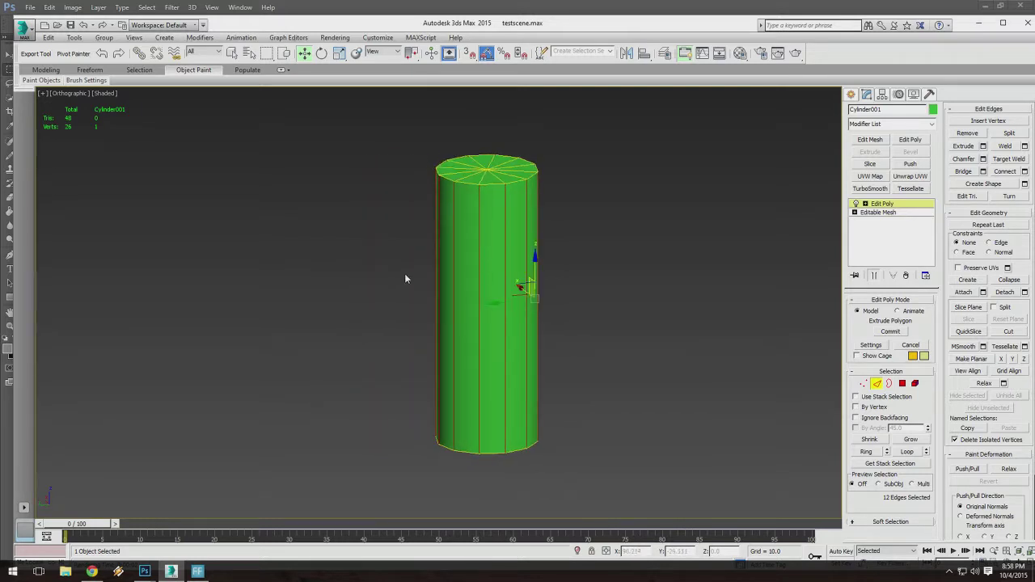
{"action": "middle_click_drag", "start_coordinate": [563, 300], "coordinate": [485, 261], "text": "alt"}
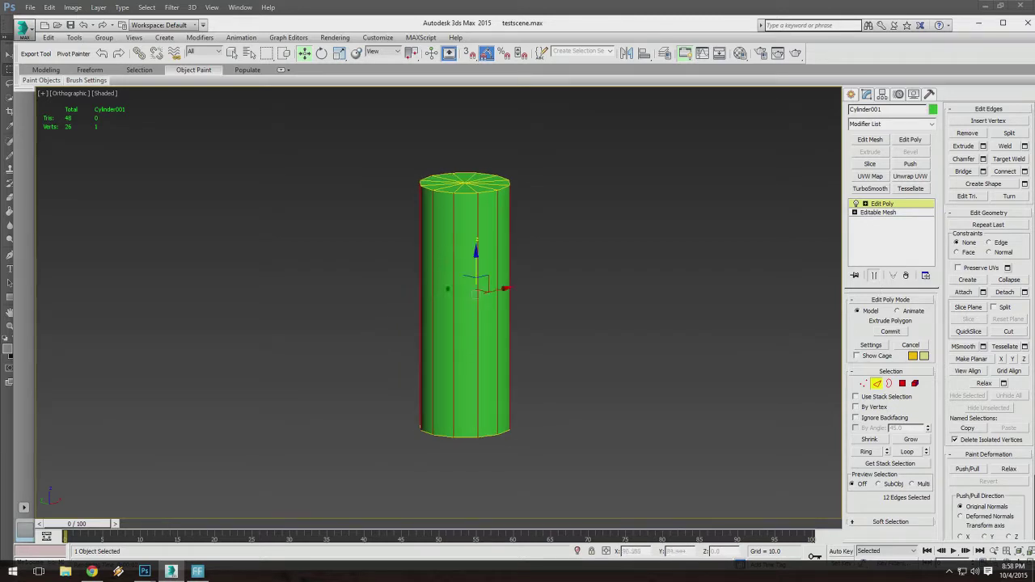
{"action": "middle_click_drag", "start_coordinate": [497, 260], "coordinate": [500, 267], "text": "alt"}
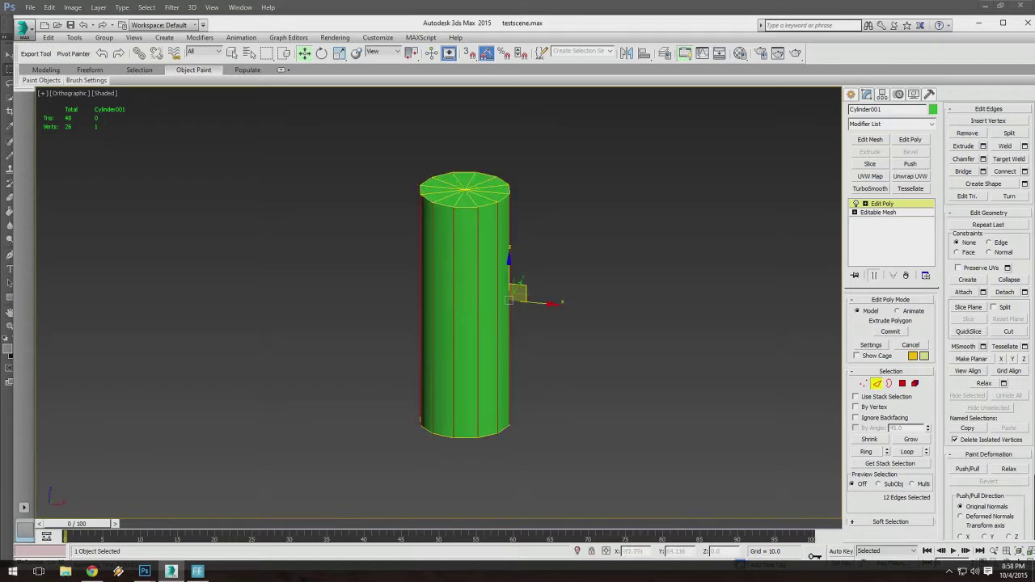
{"action": "middle_click_drag", "start_coordinate": [532, 332], "coordinate": [526, 322], "text": "alt"}
{"action": "mouse_move", "coordinate": [483, 273]}
{"action": "middle_mouse_down", "text": "alt"}
{"action": "mouse_move", "coordinate": [476, 289]}
{"action": "mouse_move", "coordinate": [490, 288]}
{"action": "mouse_move", "coordinate": [455, 277]}
{"action": "mouse_move", "coordinate": [475, 245]}
{"action": "mouse_move", "coordinate": [467, 275]}
{"action": "middle_mouse_up", "text": "alt"}
{"action": "scroll", "coordinate": [477, 288], "scroll_direction": "up", "scroll_amount": 2}
{"action": "middle_click_drag", "start_coordinate": [473, 345], "coordinate": [431, 275]}
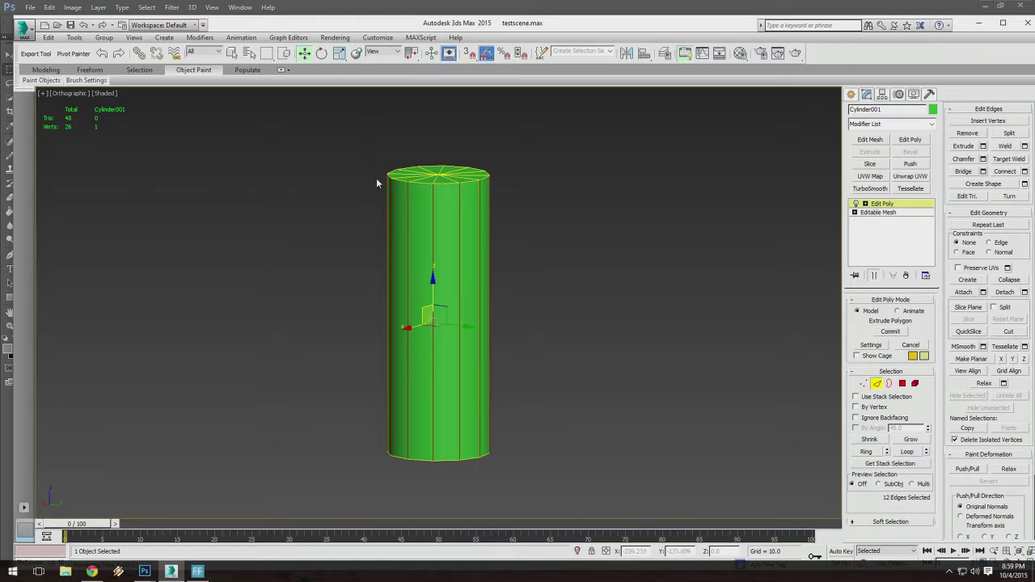
{"action": "middle_click_drag", "start_coordinate": [364, 211], "coordinate": [414, 205]}
{"action": "middle_click_drag", "start_coordinate": [879, 255], "coordinate": [292, 270], "text": "alt"}
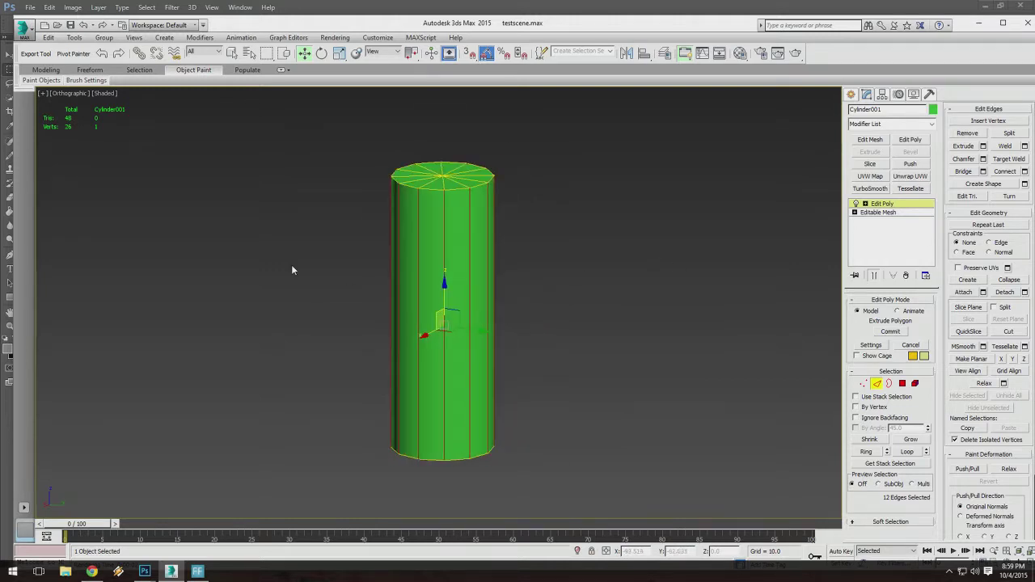
{"action": "middle_click_drag", "start_coordinate": [617, 305], "coordinate": [655, 245], "text": "alt"}
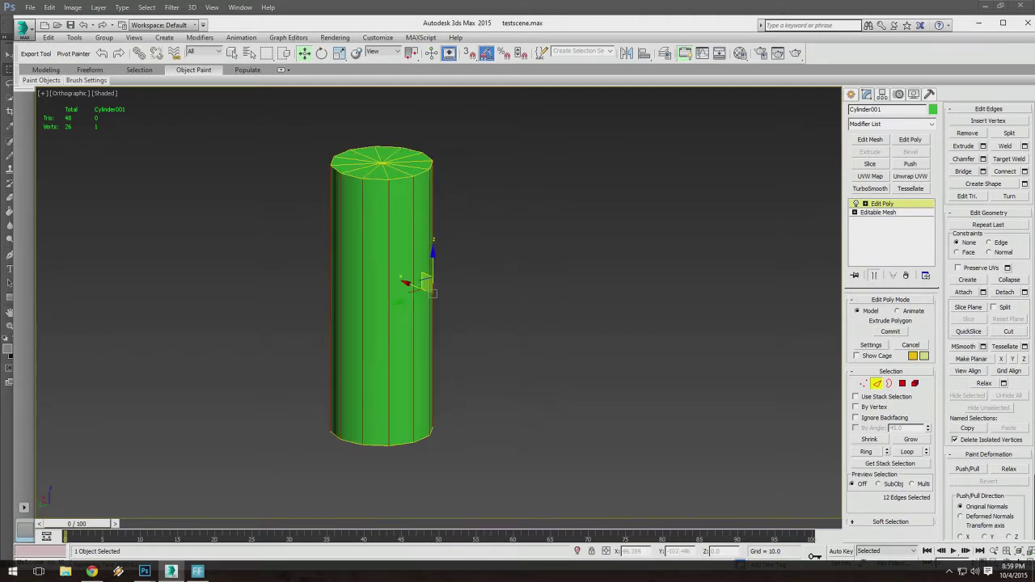
Try connecting the selected side edges with 1 segment and inspect the previewed loop from above and below.
{"action": "left_click", "coordinate": [1025, 172]}
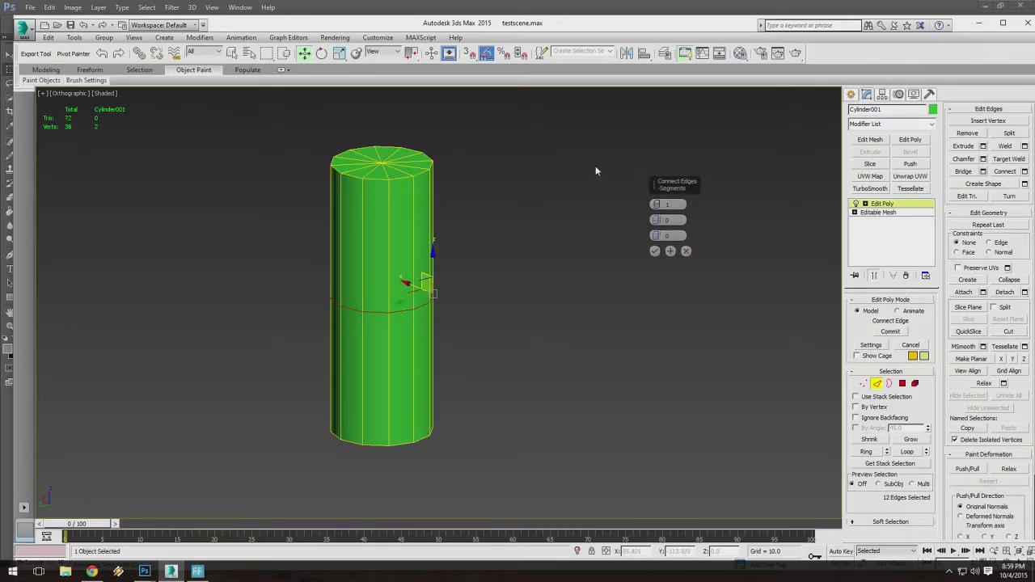
{"action": "scroll", "coordinate": [481, 293], "scroll_direction": "up", "scroll_amount": 5}
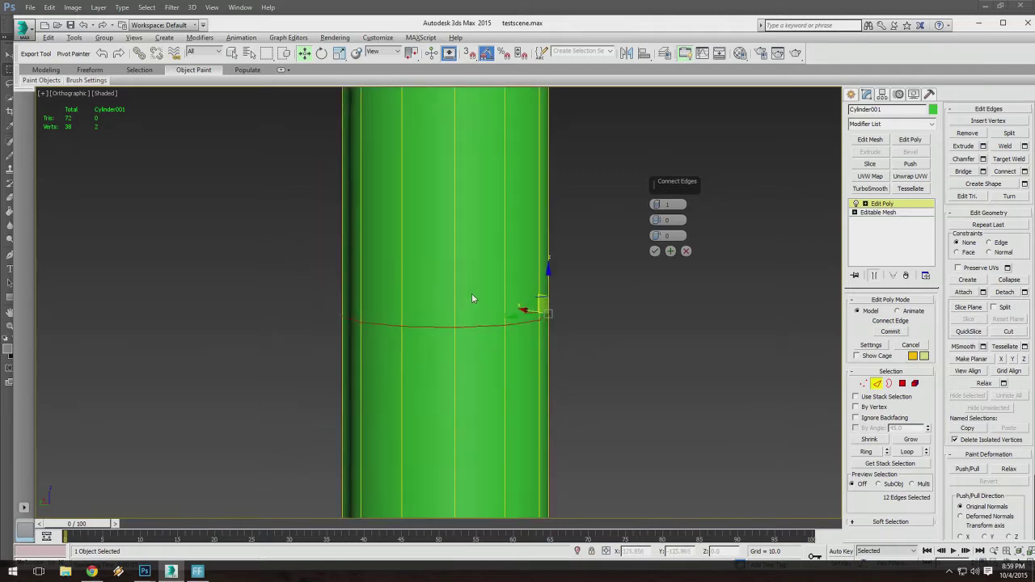
{"action": "scroll", "coordinate": [470, 274], "scroll_direction": "down", "scroll_amount": 5}
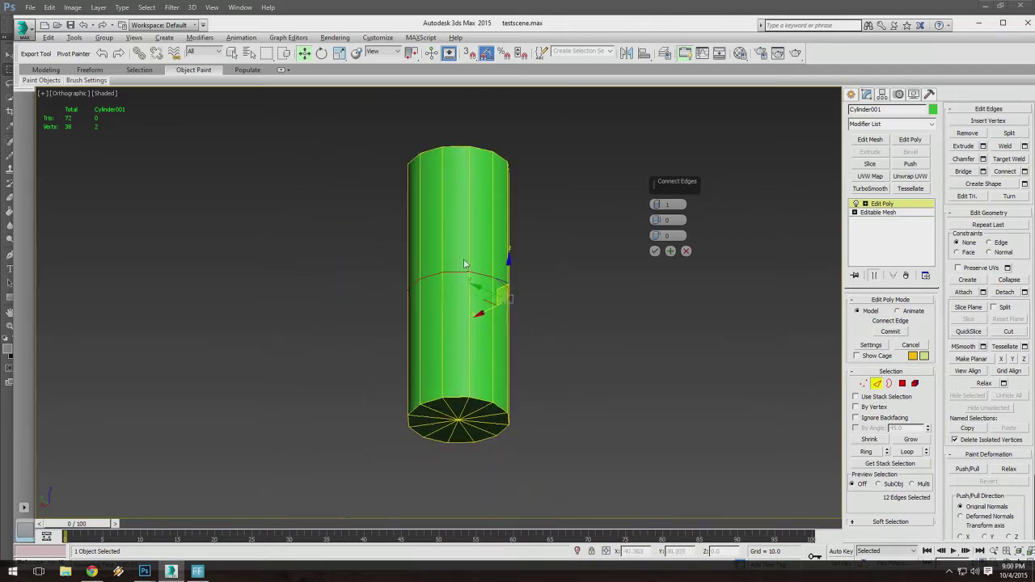
{"action": "middle_click_drag", "start_coordinate": [372, 285], "coordinate": [477, 257], "text": "alt"}
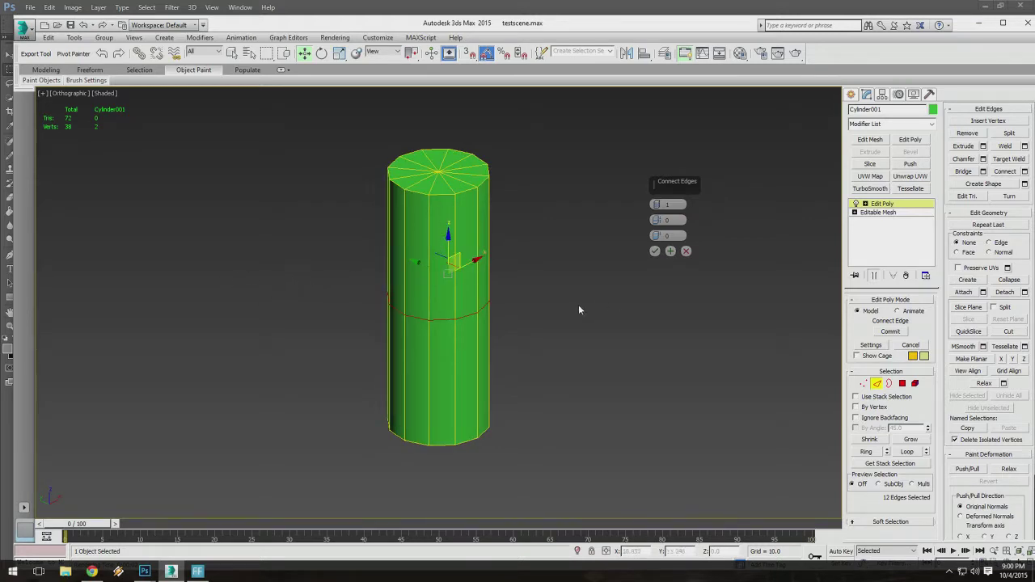
{"action": "middle_click_drag", "start_coordinate": [578, 309], "coordinate": [574, 284], "text": "alt"}
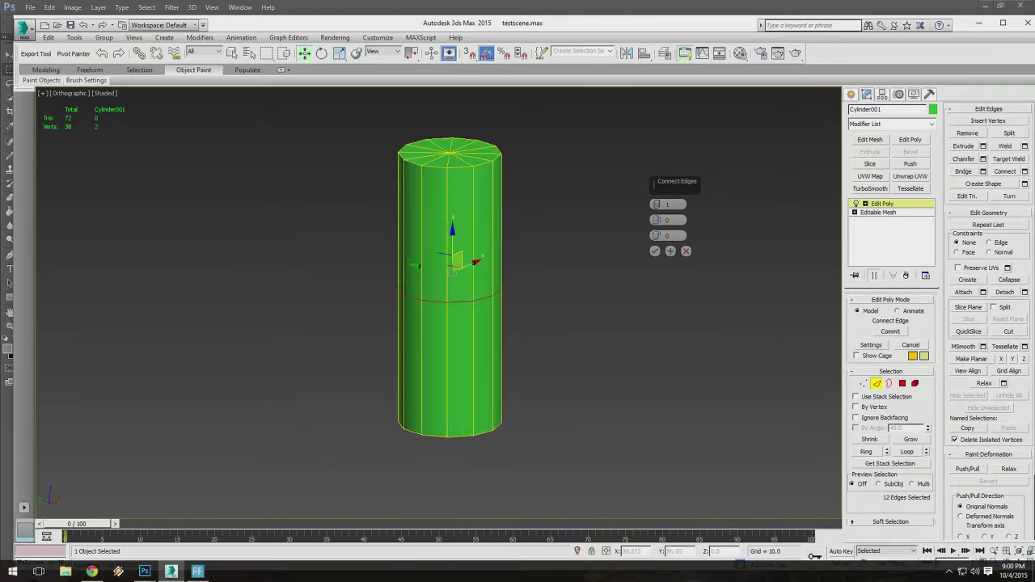
{"action": "middle_click_drag", "start_coordinate": [457, 305], "coordinate": [403, 281], "text": "alt"}
{"action": "middle_click_drag", "start_coordinate": [403, 280], "coordinate": [415, 223], "text": "alt"}
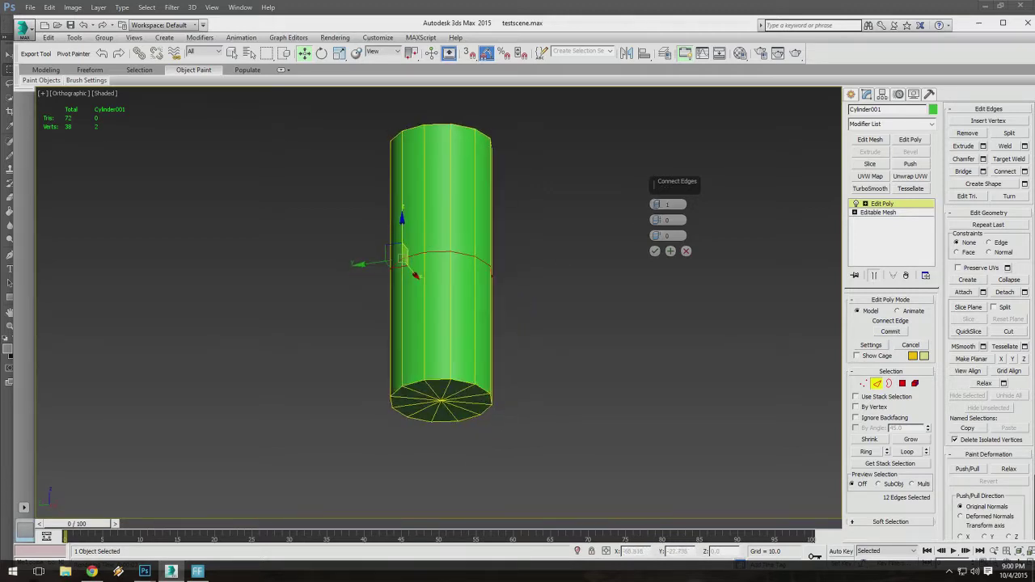
{"action": "middle_click_drag", "start_coordinate": [462, 252], "coordinate": [453, 301], "text": "alt"}
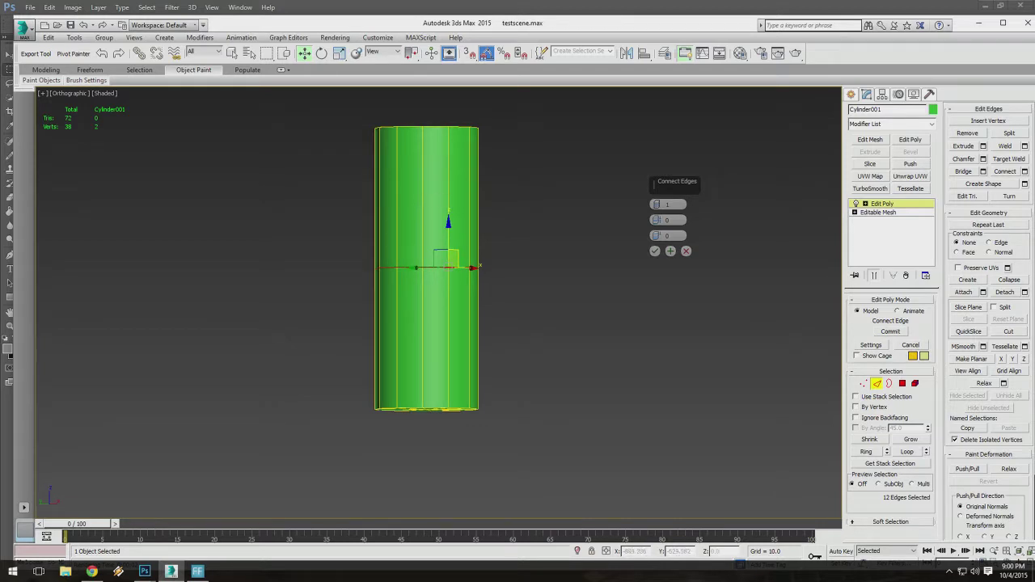
{"action": "middle_click_drag", "start_coordinate": [451, 265], "coordinate": [411, 281]}
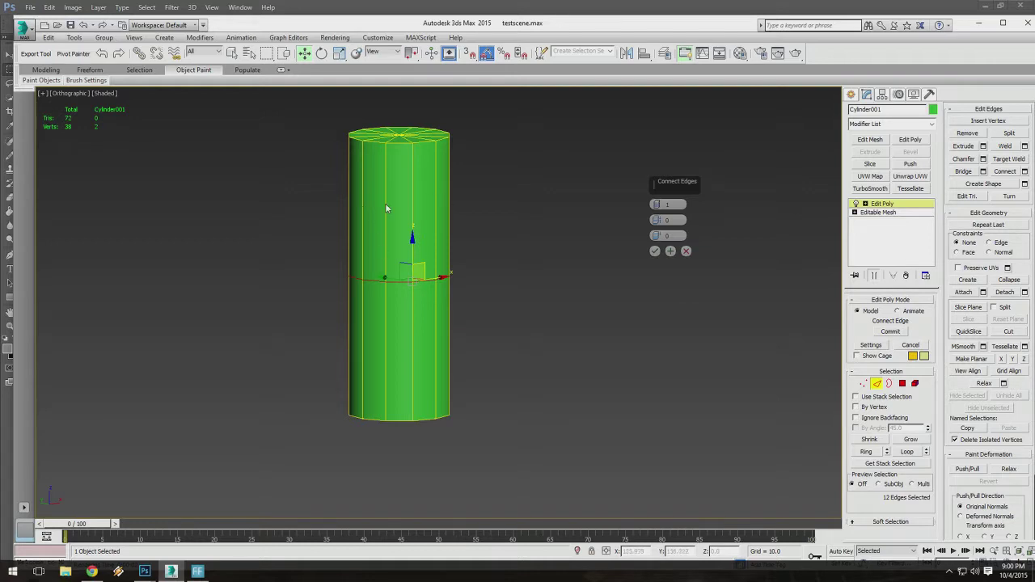
Try moving the edges with the transform gizmo during the connect preview, and undo the move.
{"action": "left_click_drag", "start_coordinate": [415, 269], "coordinate": [439, 258]}
{"action": "middle_click_drag", "start_coordinate": [480, 318], "coordinate": [465, 296], "text": "alt"}
{"action": "key", "text": "ctrl+z"}
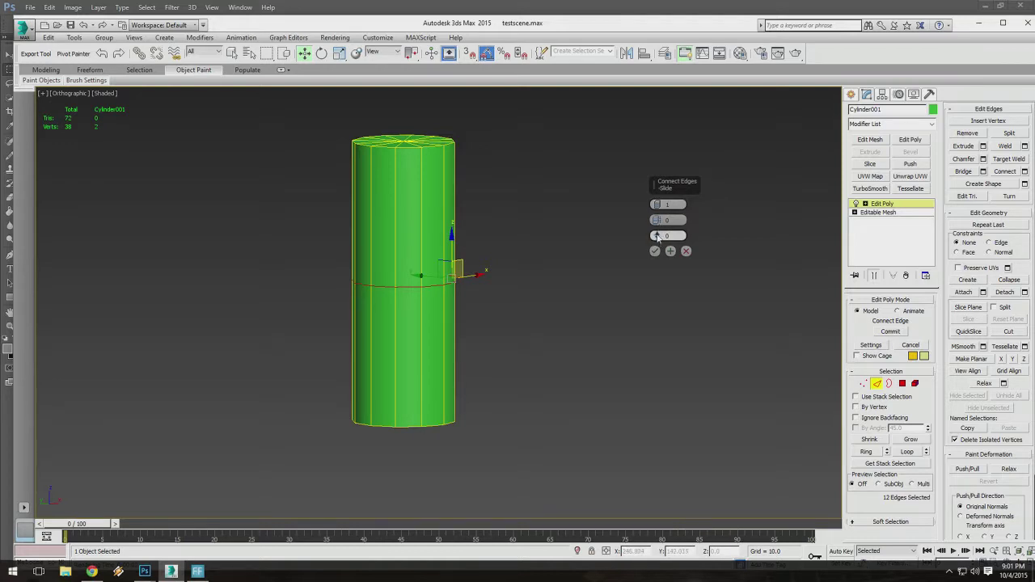
Try sliding the previewed edge loop to -9 and cancel the Connect Edges operation.
{"action": "left_click_drag", "start_coordinate": [656, 241], "coordinate": [613, 258]}
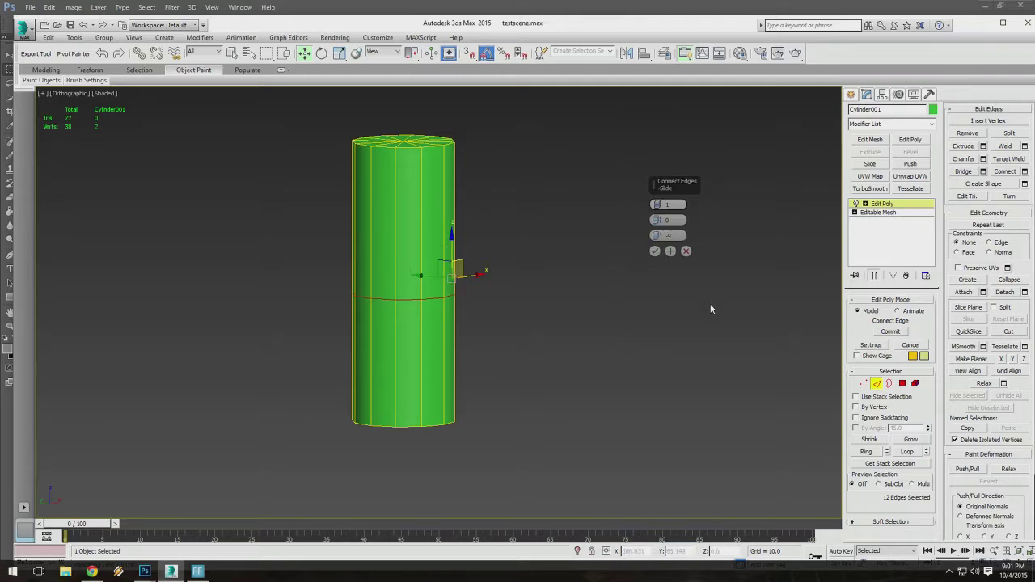
{"action": "left_click", "coordinate": [686, 252]}
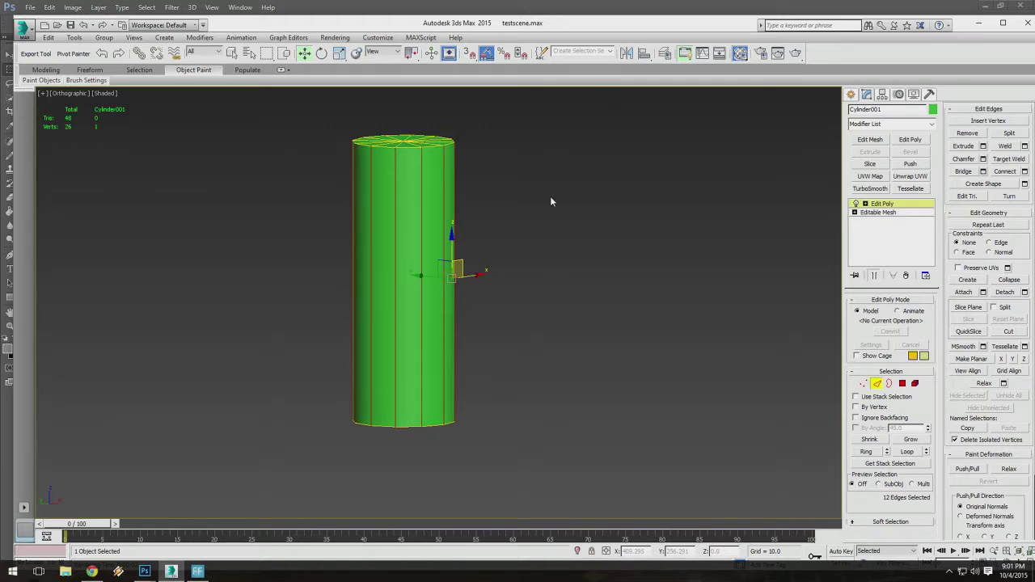
Add a Checker map to the first material's diffuse color with U and V tiling of 10.
{"action": "key", "text": "m"}
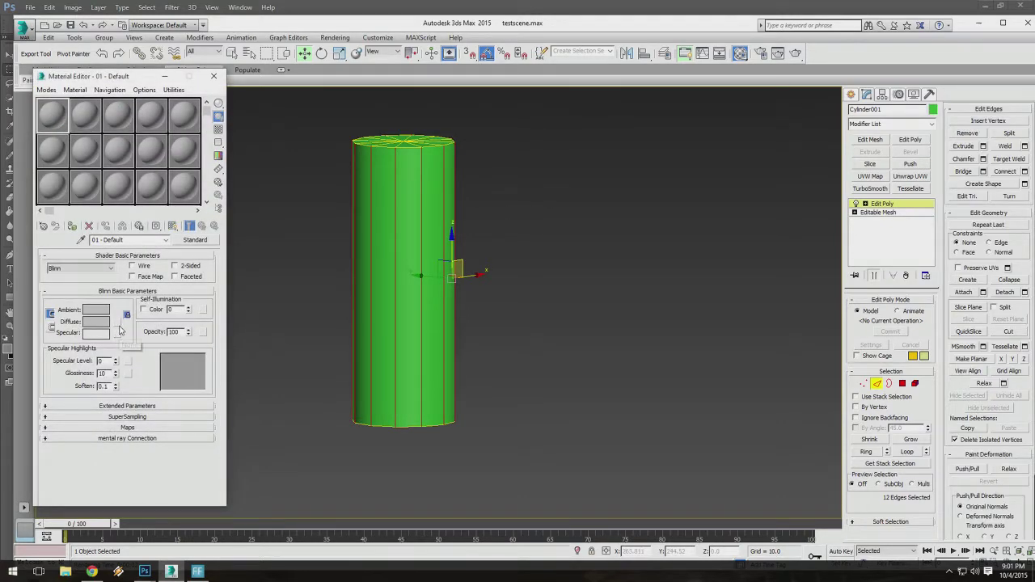
{"action": "left_click", "coordinate": [117, 323]}
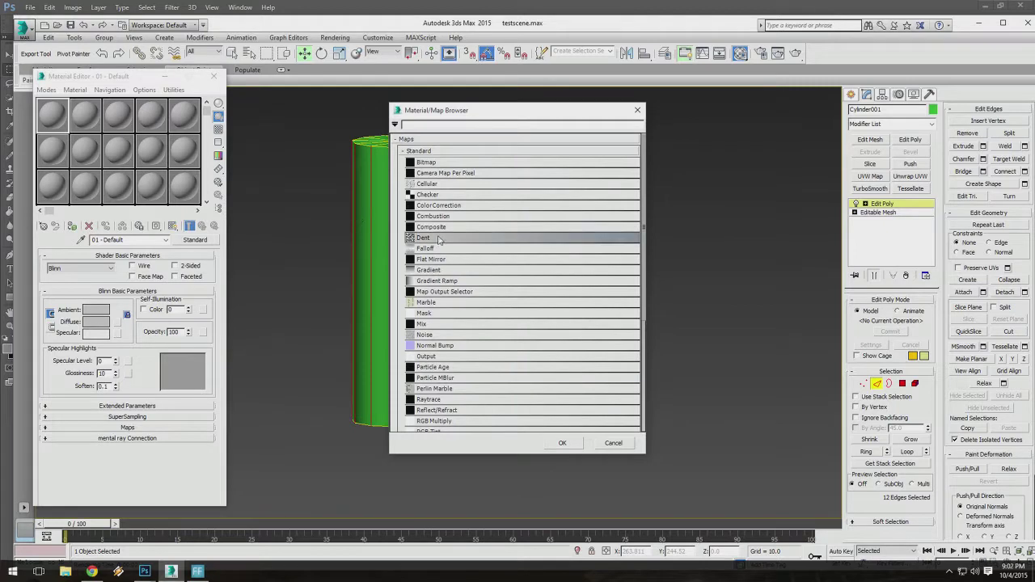
{"action": "double_click", "coordinate": [434, 197]}
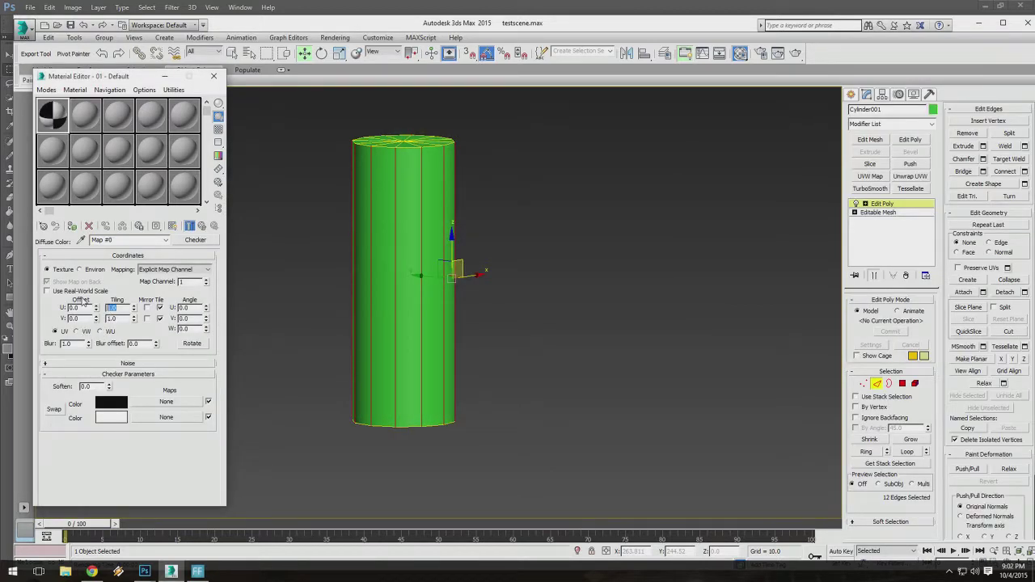
{"action": "type", "text": "10"}
{"action": "key", "text": "Tab"}
{"action": "type", "text": "10"}
{"action": "key", "text": "Return"}
Assign the checker material to the cylinder, display its map in the viewport and close the Material Editor.
{"action": "left_click", "coordinate": [72, 225]}
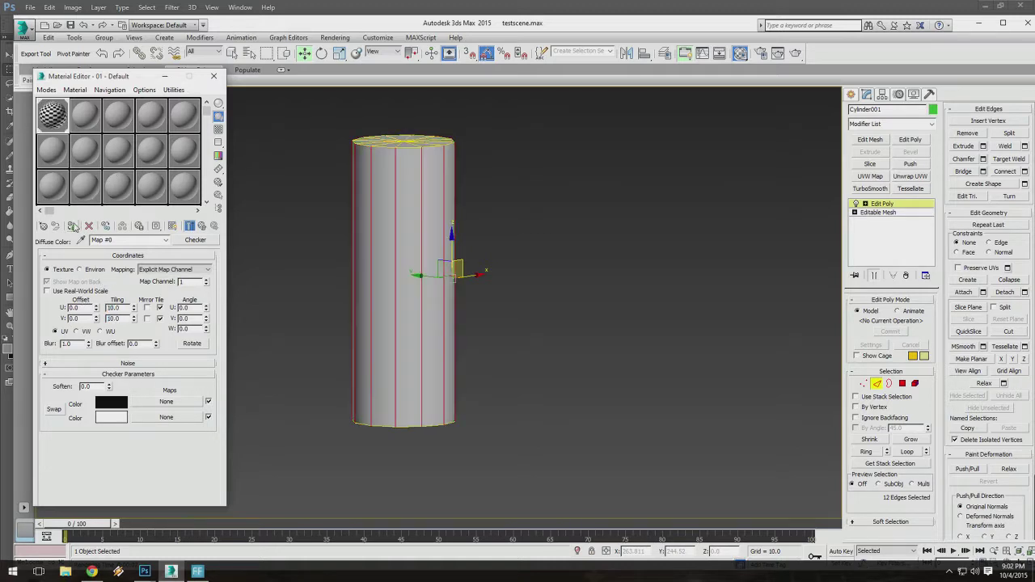
{"action": "left_click", "coordinate": [202, 226]}
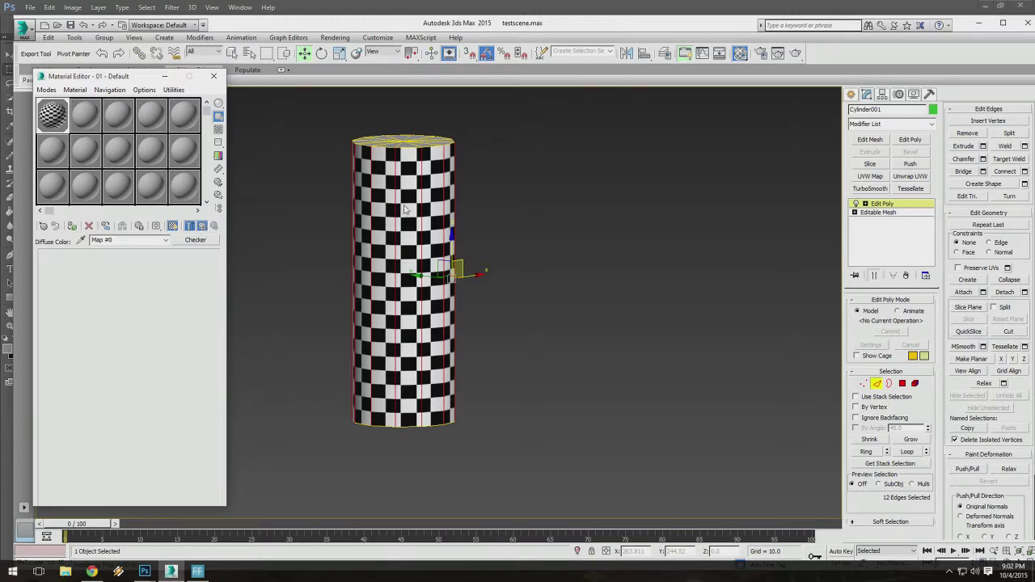
{"action": "key", "text": "m"}
{"action": "middle_click_drag", "start_coordinate": [332, 199], "coordinate": [375, 201]}
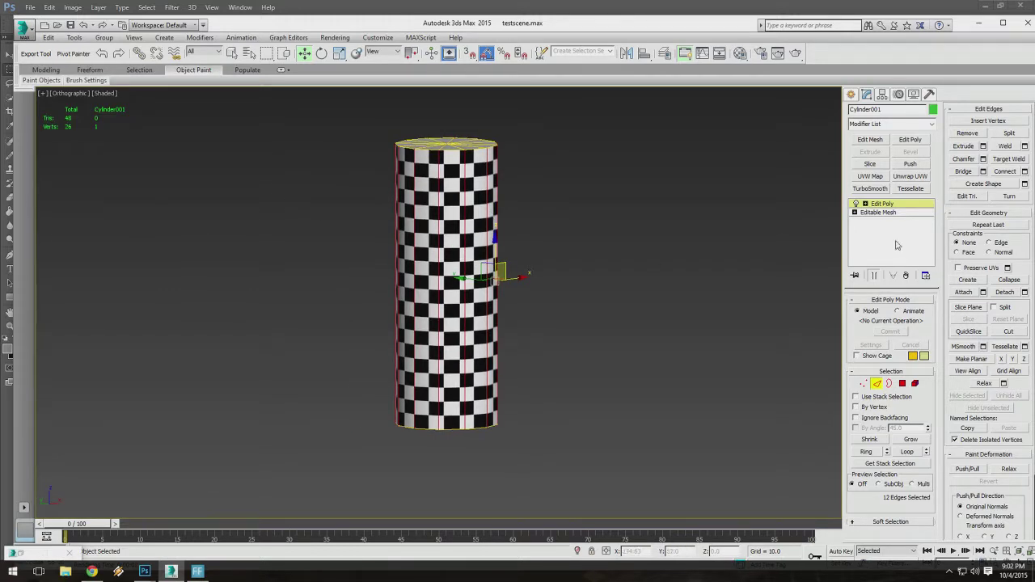
Try connecting the side edges with 1 segment, sliding the loop up and down the checkered cylinder and accepting a slide of 2.
{"action": "left_click", "coordinate": [1024, 173]}
{"action": "middle_click_drag", "start_coordinate": [517, 281], "coordinate": [532, 315], "text": "alt"}
{"action": "left_click_drag", "start_coordinate": [657, 235], "coordinate": [657, 227]}
{"action": "left_click_drag", "start_coordinate": [658, 156], "coordinate": [645, 123]}
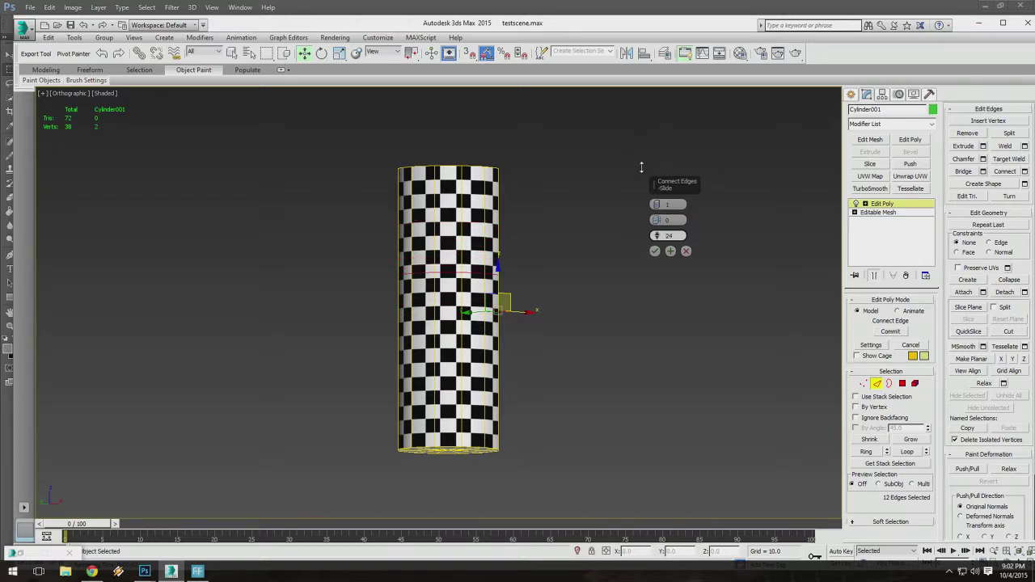
{"action": "left_click_drag", "start_coordinate": [641, 168], "coordinate": [628, 330]}
{"action": "left_click_drag", "start_coordinate": [624, 366], "coordinate": [605, 222]}
{"action": "left_click_drag", "start_coordinate": [623, 95], "coordinate": [613, 156]}
{"action": "left_click_drag", "start_coordinate": [604, 251], "coordinate": [610, 182]}
{"action": "mouse_move", "coordinate": [614, 137]}
{"action": "left_mouse_down"}
{"action": "mouse_move", "coordinate": [612, 157]}
{"action": "mouse_move", "coordinate": [615, 121]}
{"action": "left_mouse_up"}
{"action": "left_click_drag", "start_coordinate": [614, 211], "coordinate": [614, 214]}
{"action": "middle_click_drag", "start_coordinate": [613, 214], "coordinate": [614, 230], "text": "alt"}
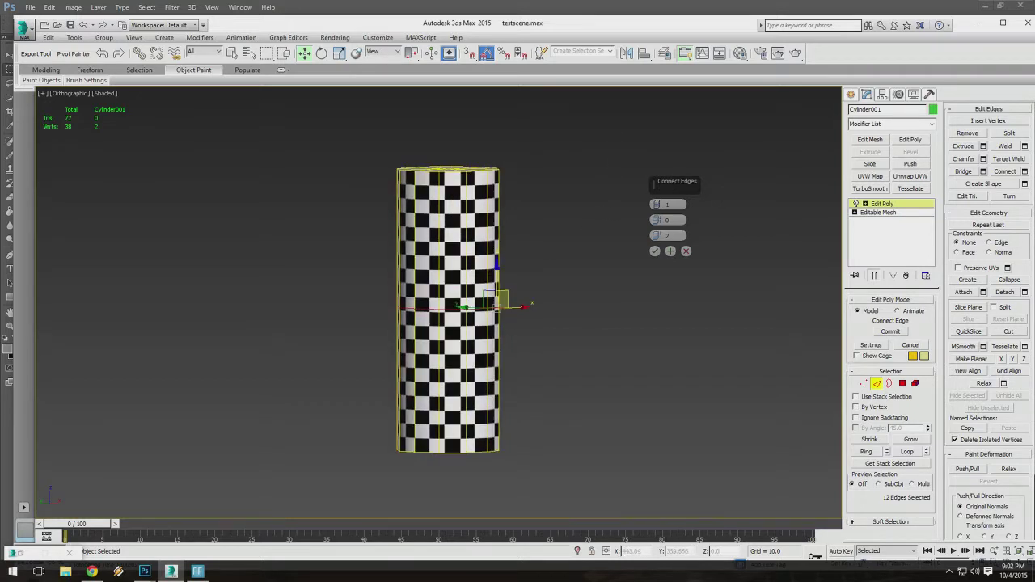
{"action": "left_click", "coordinate": [654, 251]}
Try moving the new edge loop down along Z, and undo the move and the connection.
{"action": "left_click_drag", "start_coordinate": [497, 276], "coordinate": [498, 405]}
{"action": "key", "text": "ctrl+z"}
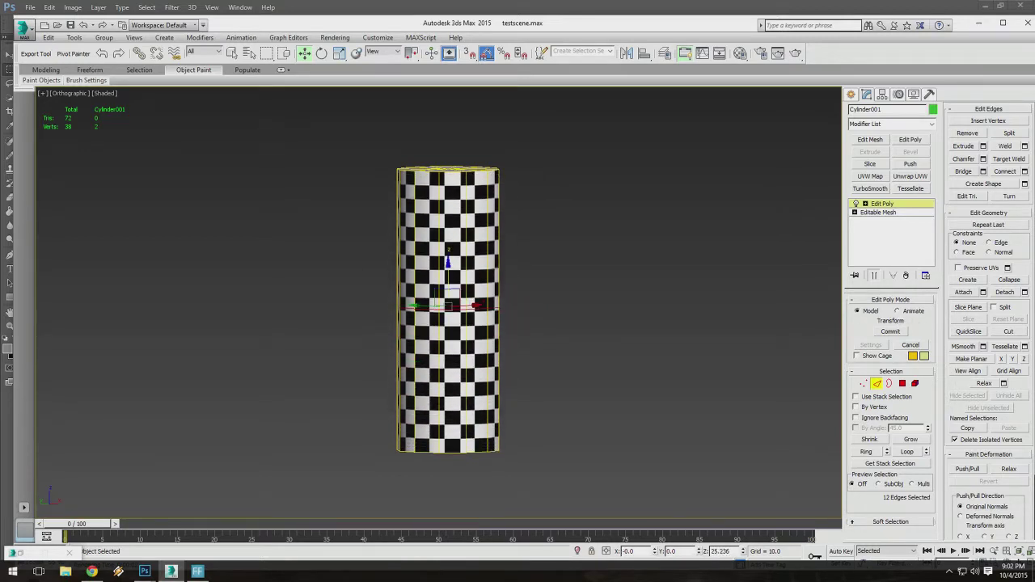
Connect the selected side edges with 1 segment and slide the loop up and down the checkered cylinder, leaving Slide at 12.
{"action": "left_click", "coordinate": [1025, 171]}
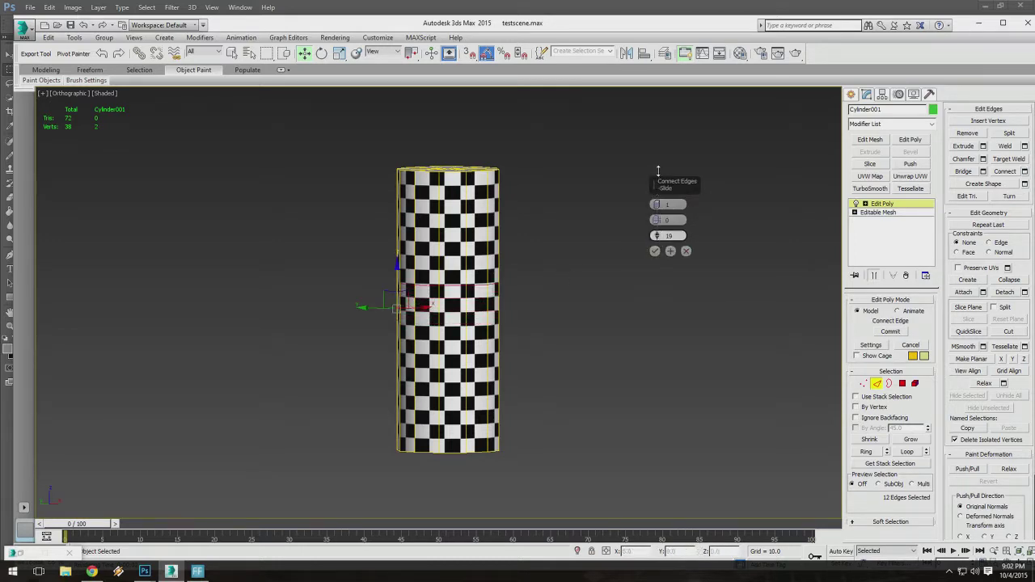
{"action": "left_click_drag", "start_coordinate": [661, 149], "coordinate": [660, 173]}
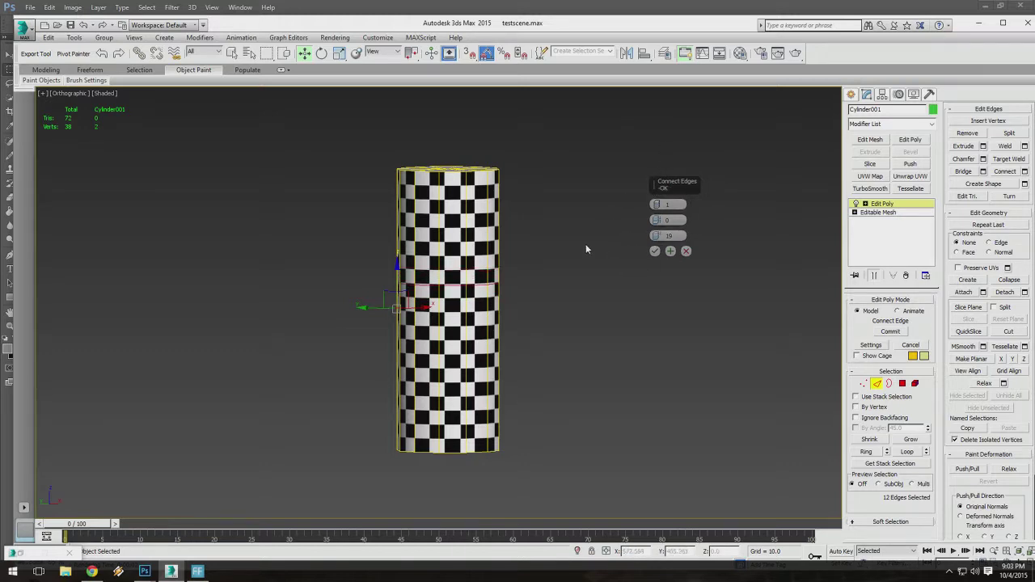
{"action": "left_click_drag", "start_coordinate": [656, 235], "coordinate": [649, 295]}
{"action": "left_click_drag", "start_coordinate": [640, 348], "coordinate": [622, 251]}
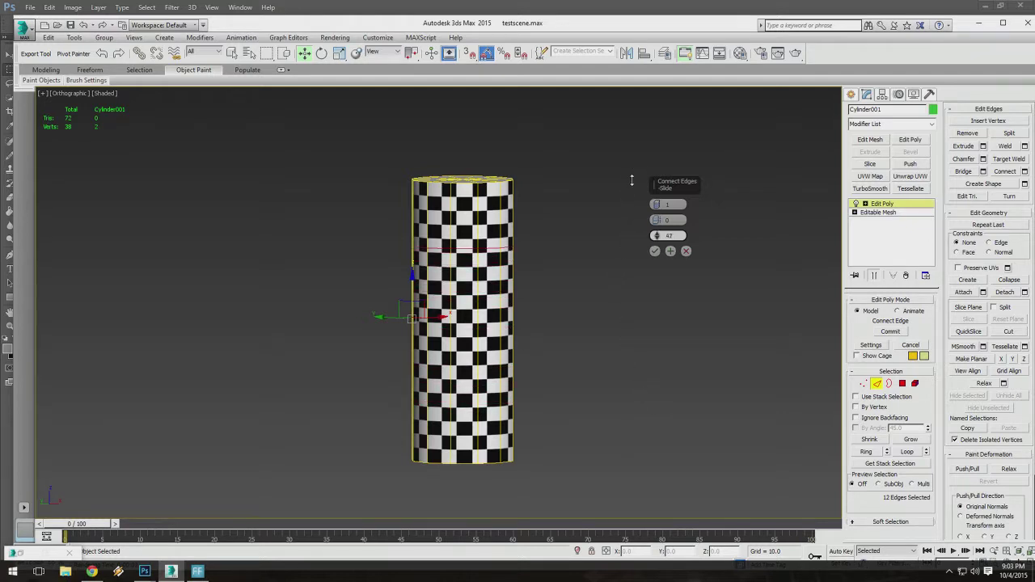
{"action": "left_click_drag", "start_coordinate": [631, 181], "coordinate": [636, 264]}
{"action": "left_click_drag", "start_coordinate": [632, 228], "coordinate": [635, 204]}
{"action": "left_click_drag", "start_coordinate": [637, 369], "coordinate": [630, 273]}
Examine the slid edge loop and the checker pattern on the cylinder from several angles.
{"action": "middle_click_drag", "start_coordinate": [597, 293], "coordinate": [468, 269], "text": "alt"}
{"action": "scroll", "coordinate": [507, 279], "scroll_direction": "up", "scroll_amount": 3}
{"action": "scroll", "coordinate": [507, 279], "scroll_direction": "down", "scroll_amount": 1}
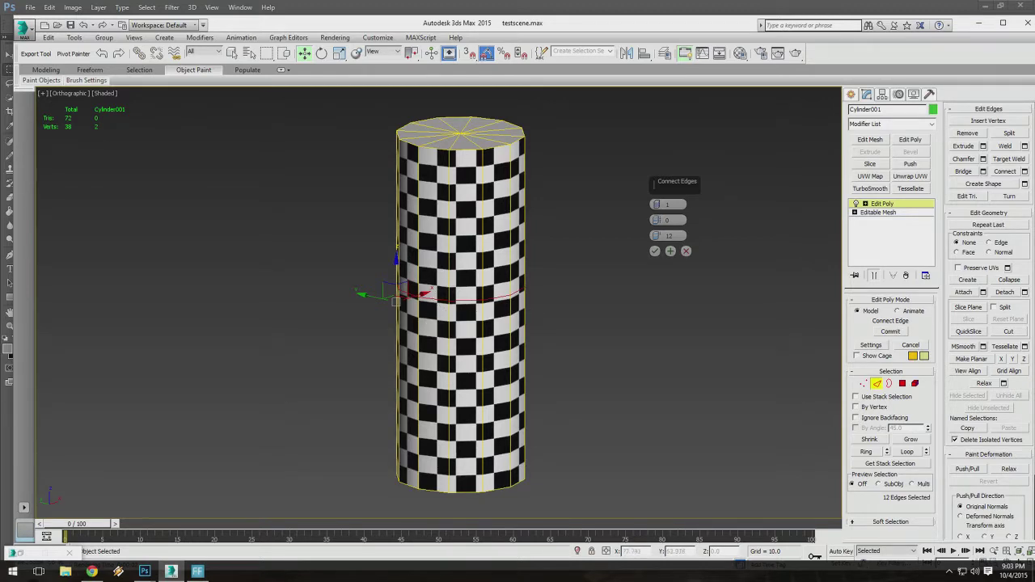
{"action": "middle_click_drag", "start_coordinate": [482, 293], "coordinate": [457, 273]}
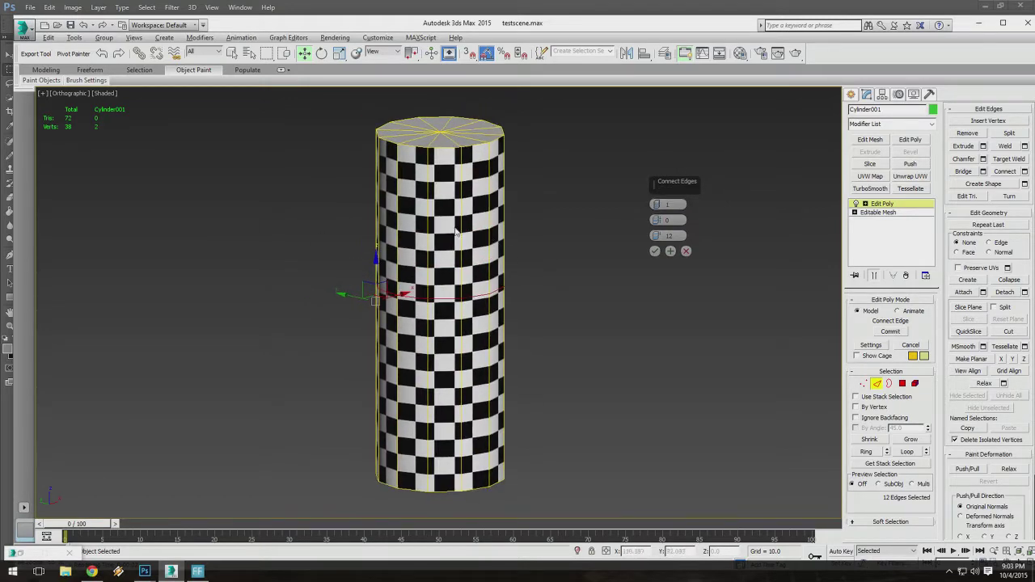
{"action": "middle_click_drag", "start_coordinate": [455, 232], "coordinate": [503, 240], "text": "alt"}
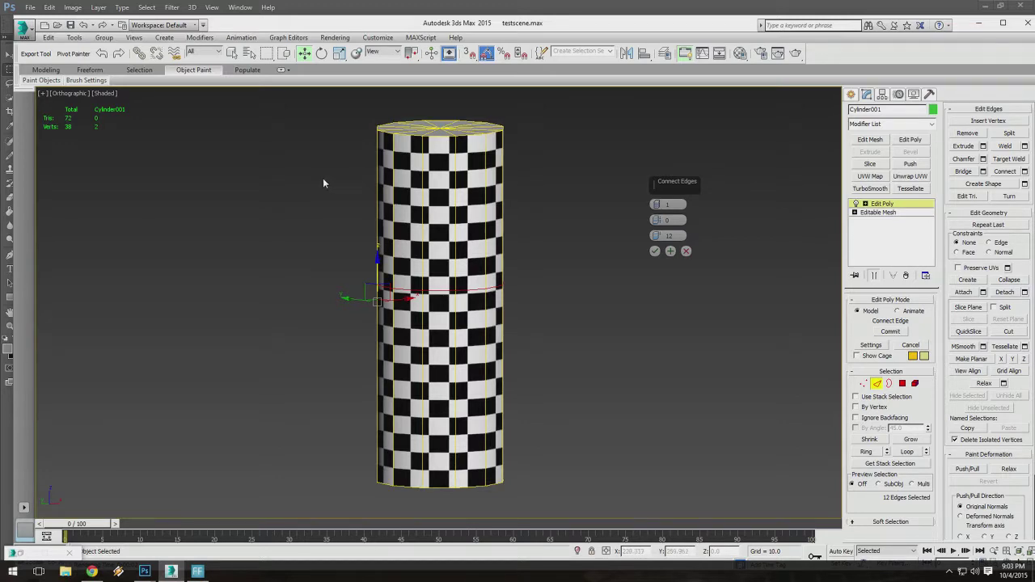
{"action": "middle_click_drag", "start_coordinate": [322, 183], "coordinate": [292, 208], "text": "alt"}
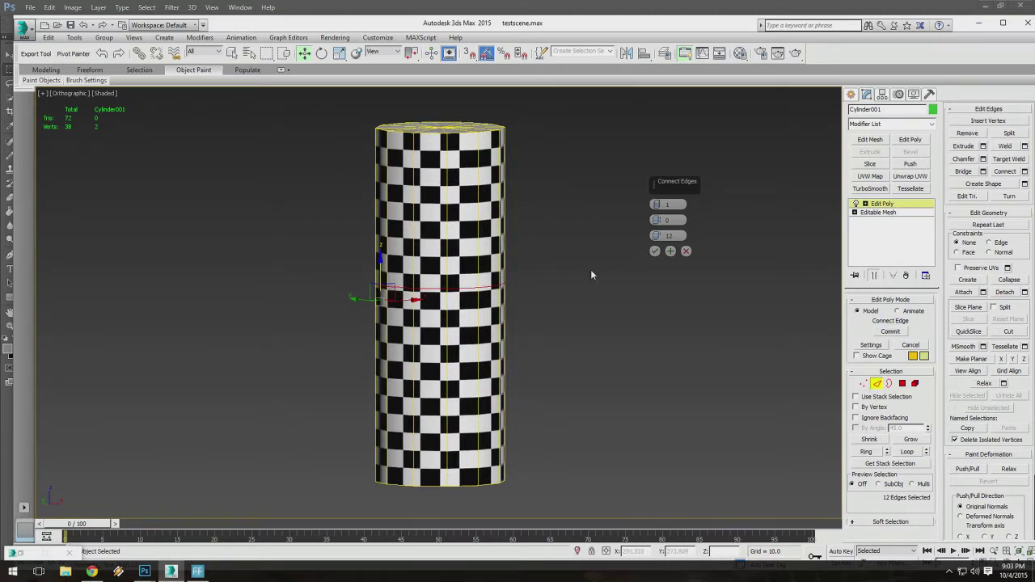
{"action": "middle_click_drag", "start_coordinate": [527, 294], "coordinate": [505, 277], "text": "alt"}
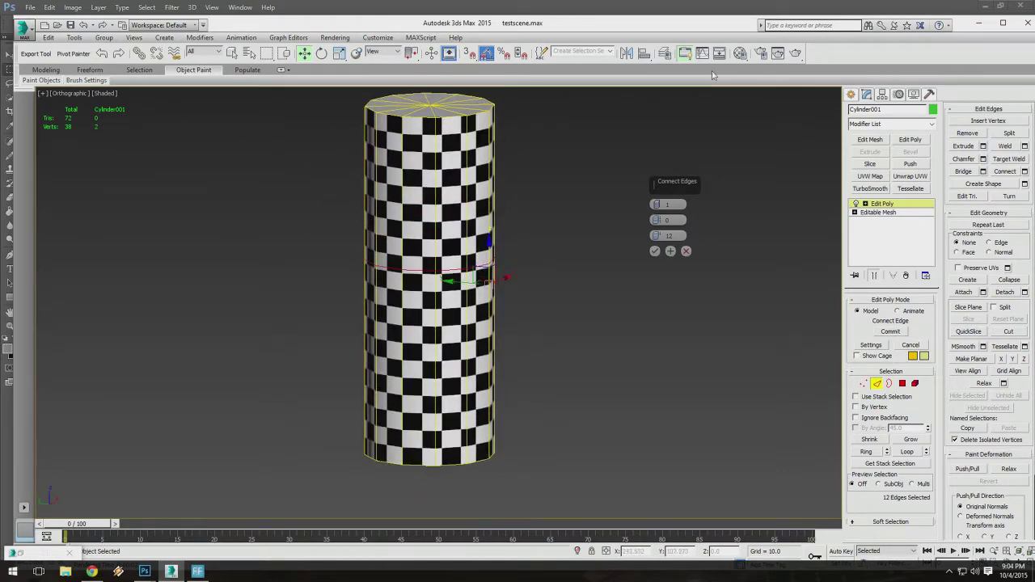
Replace the cylinder's checker material with the plain grey second material and close the Material Editor.
{"action": "key", "text": "m"}
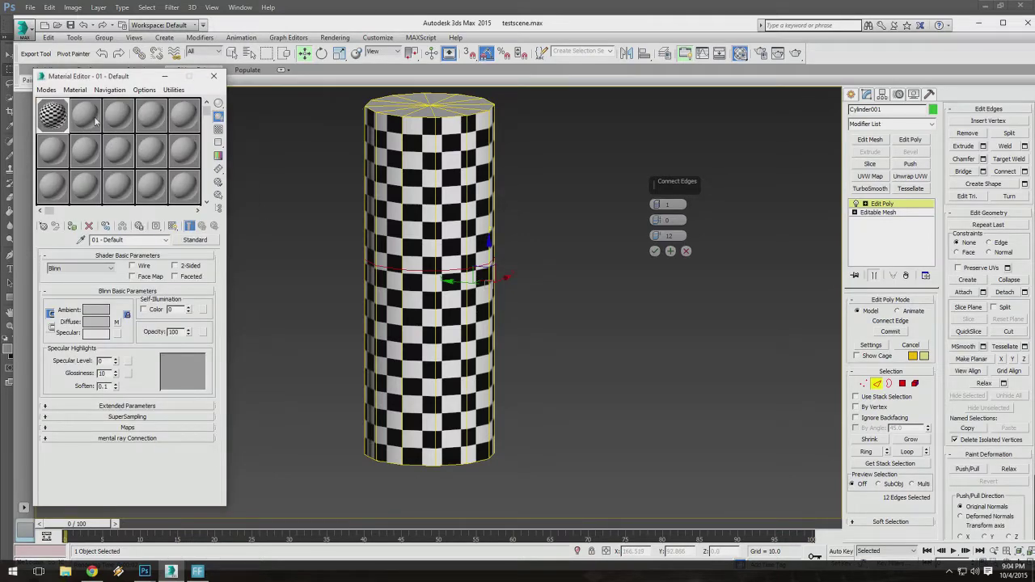
{"action": "left_click", "coordinate": [95, 119]}
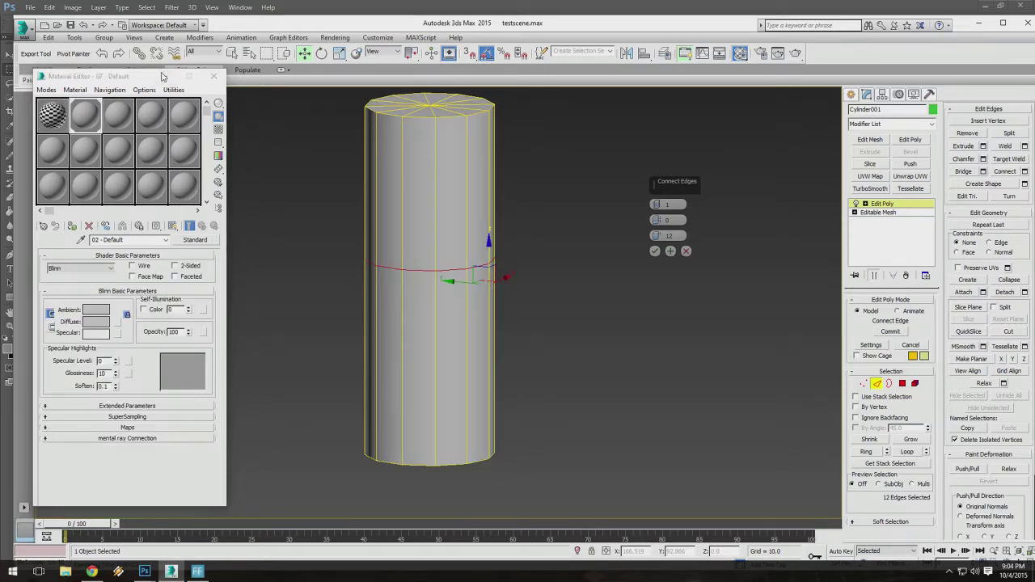
{"action": "left_click", "coordinate": [164, 76]}
{"action": "middle_click_drag", "start_coordinate": [442, 247], "coordinate": [437, 241], "text": "alt"}
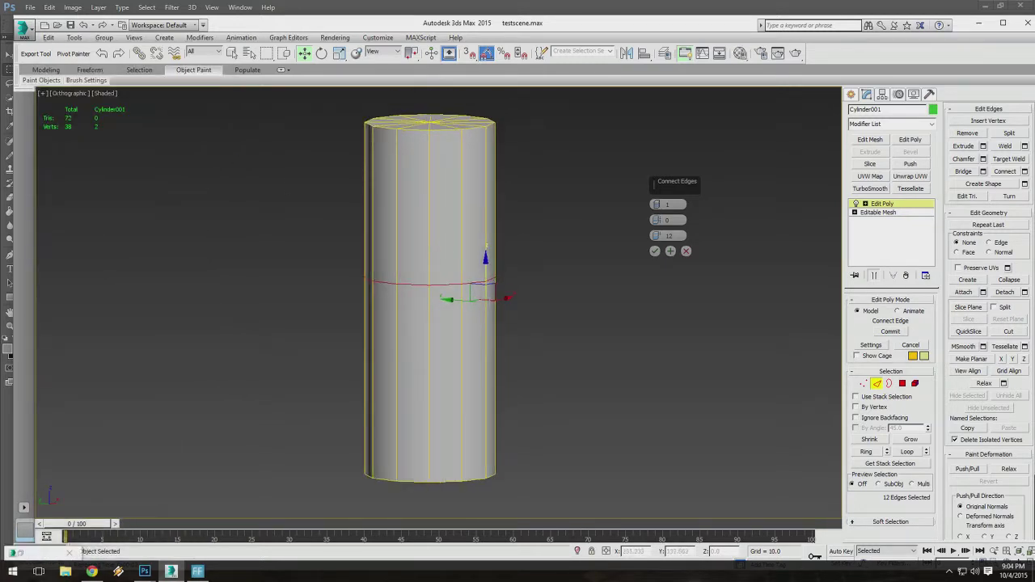
Try different segment counts up to 7 for the edge connection, and set Segments to 5.
{"action": "left_click_drag", "start_coordinate": [656, 203], "coordinate": [659, 207]}
{"action": "left_click", "coordinate": [656, 202]}
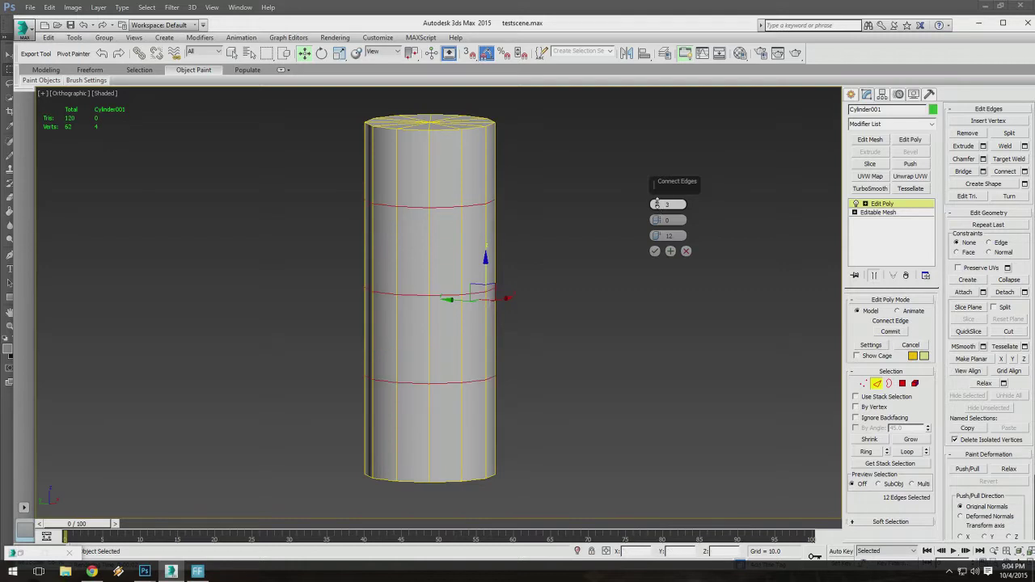
{"action": "middle_click_drag", "start_coordinate": [426, 322], "coordinate": [378, 315]}
{"action": "middle_click_drag", "start_coordinate": [511, 321], "coordinate": [397, 328], "text": "alt"}
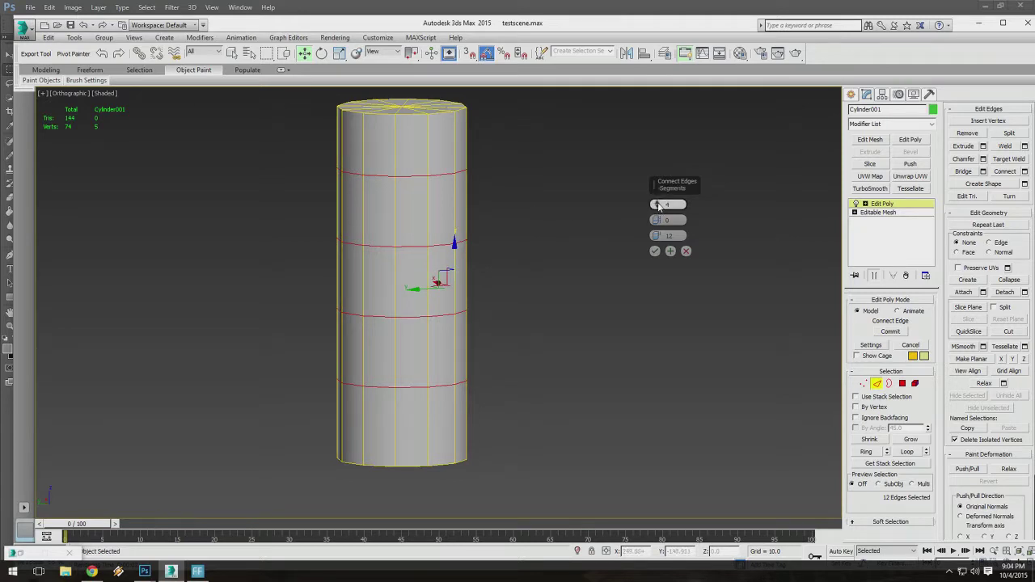
{"action": "left_click_drag", "start_coordinate": [655, 203], "coordinate": [656, 198]}
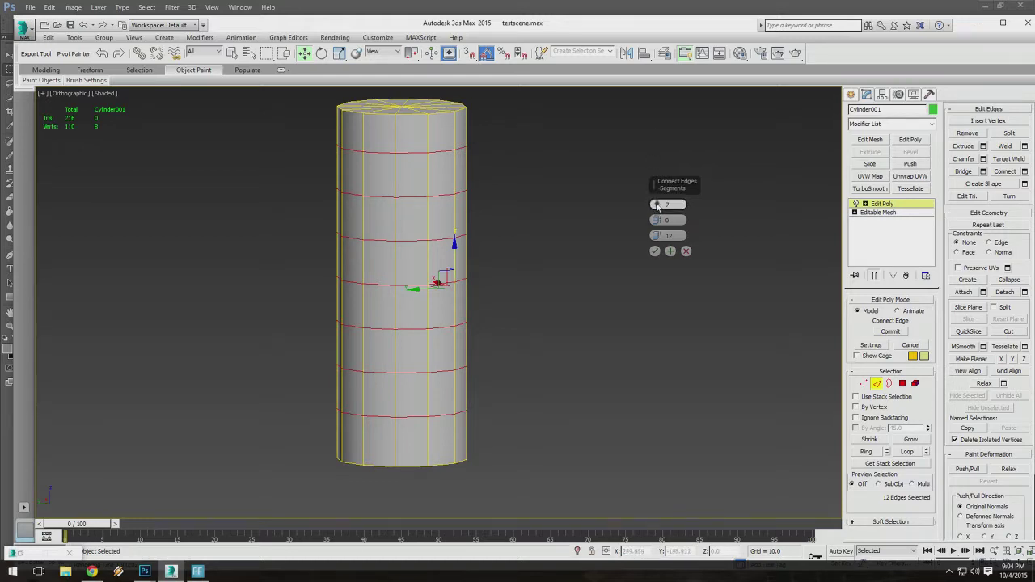
{"action": "mouse_move", "coordinate": [657, 207]}
{"action": "left_mouse_down"}
{"action": "mouse_move", "coordinate": [657, 47]}
{"action": "mouse_move", "coordinate": [657, 203]}
{"action": "left_mouse_up"}
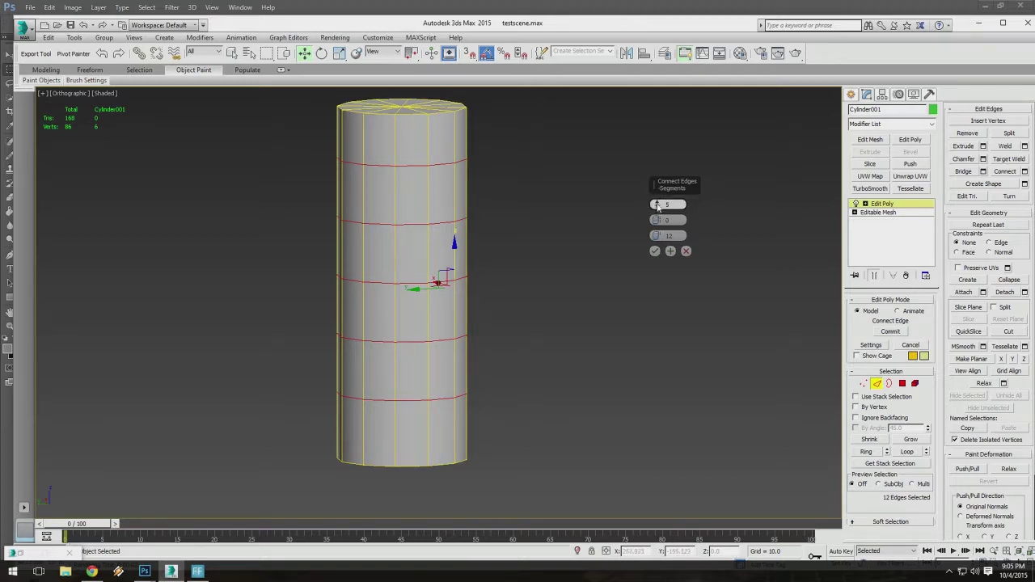
{"action": "left_click", "coordinate": [657, 206]}
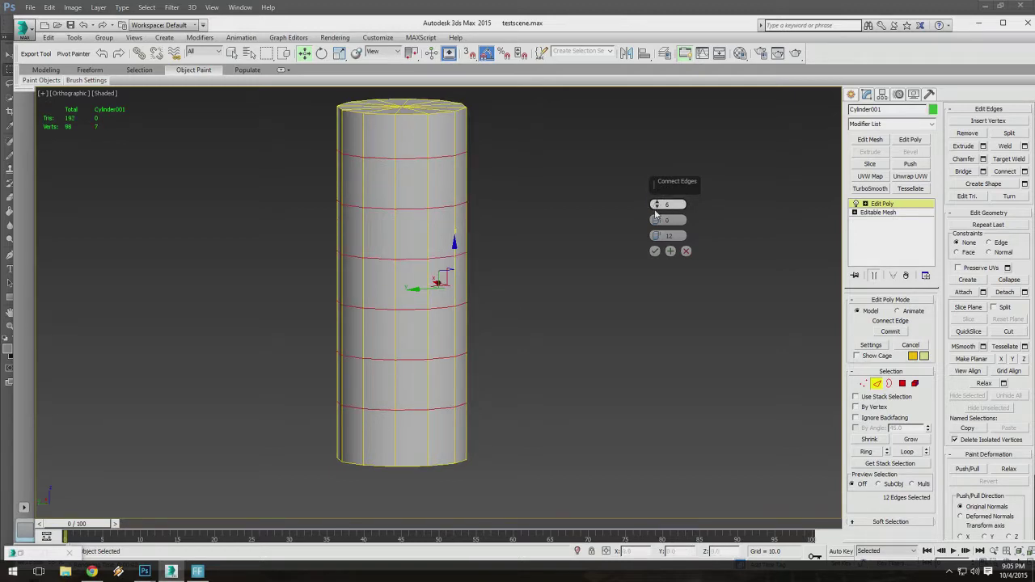
{"action": "left_click", "coordinate": [657, 209]}
{"action": "left_click", "coordinate": [657, 211]}
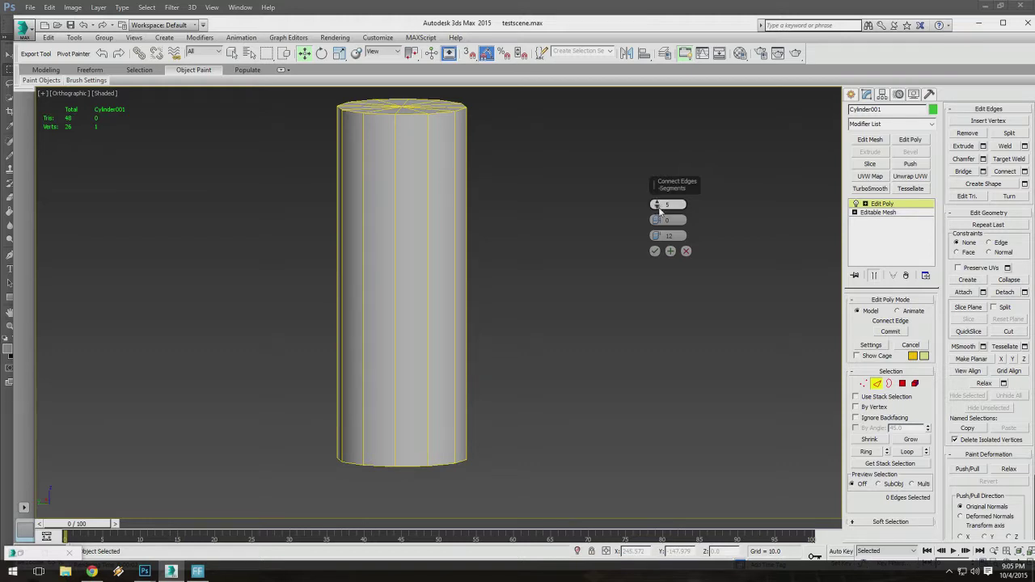
Try pinching the five connecting loops together to -63 and spreading them apart with a Pinch of 48.
{"action": "middle_click_drag", "start_coordinate": [450, 206], "coordinate": [441, 233]}
{"action": "middle_click_drag", "start_coordinate": [550, 273], "coordinate": [578, 248]}
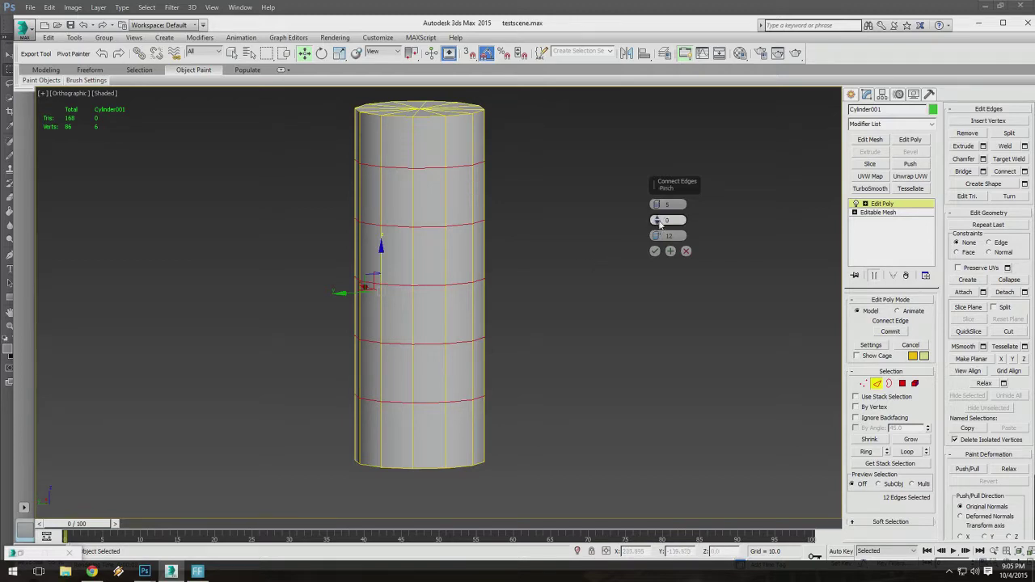
{"action": "middle_click_drag", "start_coordinate": [470, 251], "coordinate": [486, 239], "text": "alt"}
{"action": "left_click_drag", "start_coordinate": [656, 220], "coordinate": [649, 248]}
{"action": "left_click_drag", "start_coordinate": [648, 244], "coordinate": [642, 355]}
{"action": "middle_click_drag", "start_coordinate": [494, 331], "coordinate": [485, 262], "text": "alt"}
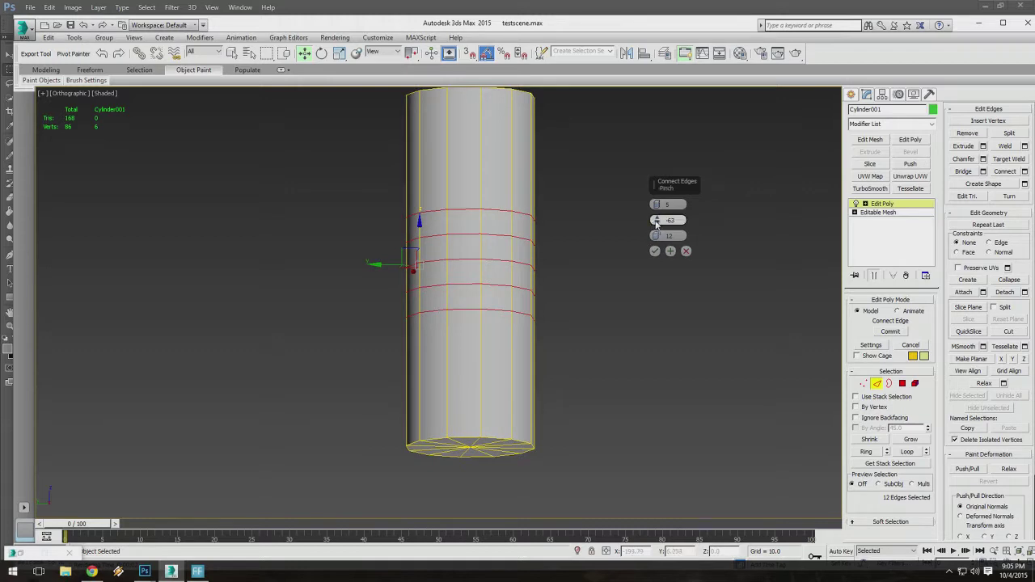
{"action": "left_click_drag", "start_coordinate": [656, 220], "coordinate": [636, 564]}
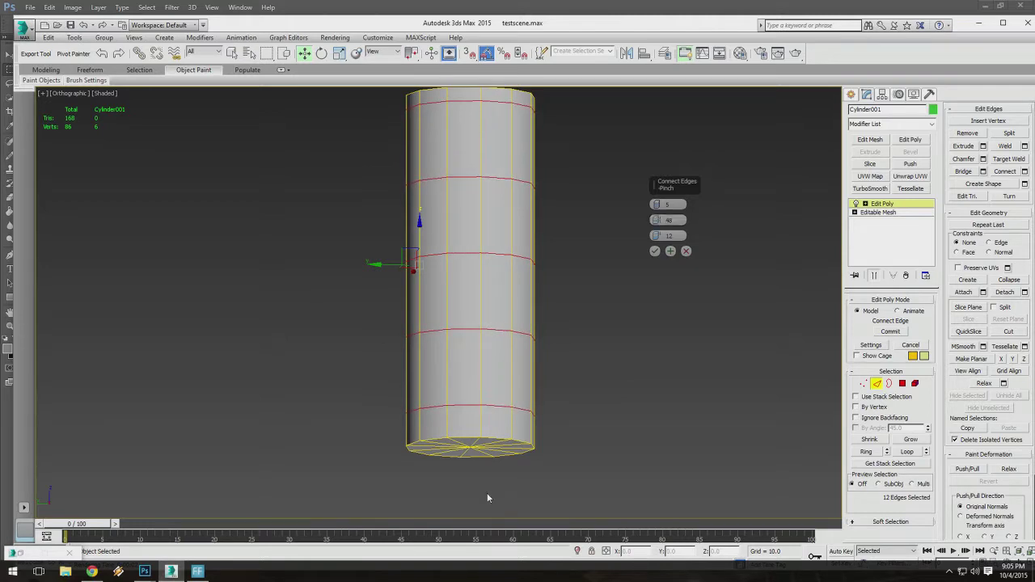
Examine the spacing of the five spread edge loops around the cylinder.
{"action": "mouse_move", "coordinate": [529, 266]}
{"action": "middle_mouse_down", "text": "alt"}
{"action": "mouse_move", "coordinate": [529, 245]}
{"action": "mouse_move", "coordinate": [536, 268]}
{"action": "middle_mouse_up", "text": "alt"}
{"action": "middle_click_drag", "start_coordinate": [659, 215], "coordinate": [511, 212], "text": "alt"}
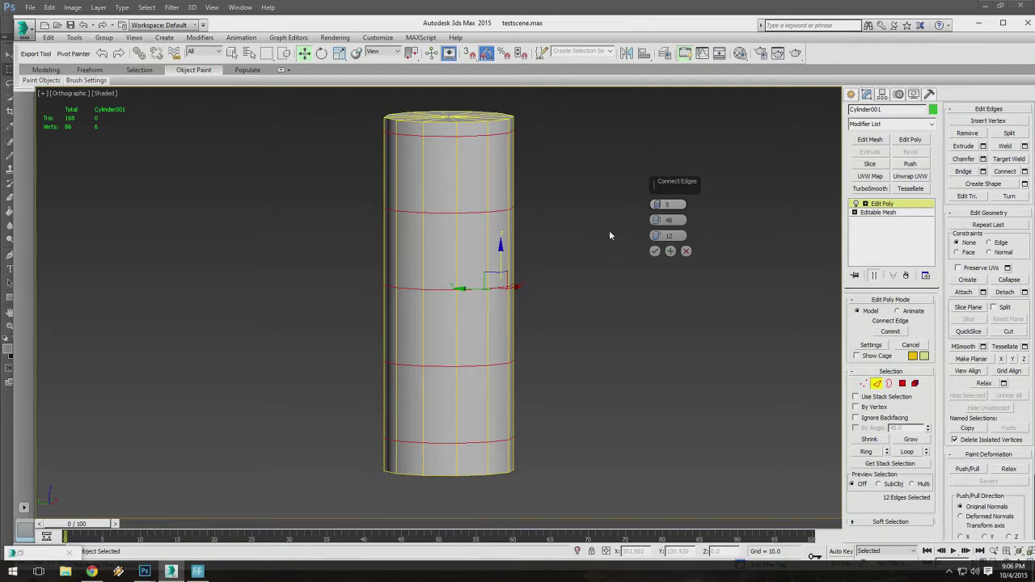
{"action": "middle_click_drag", "start_coordinate": [398, 301], "coordinate": [407, 292]}
{"action": "left_click", "coordinate": [408, 288]}
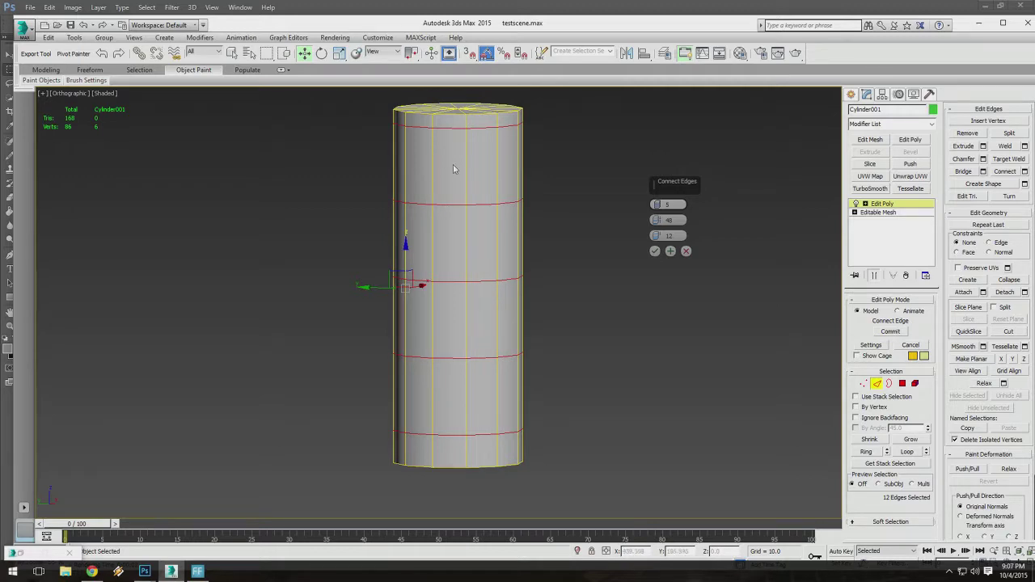
{"action": "middle_click_drag", "start_coordinate": [453, 164], "coordinate": [426, 158]}
{"action": "middle_click_drag", "start_coordinate": [460, 197], "coordinate": [486, 203]}
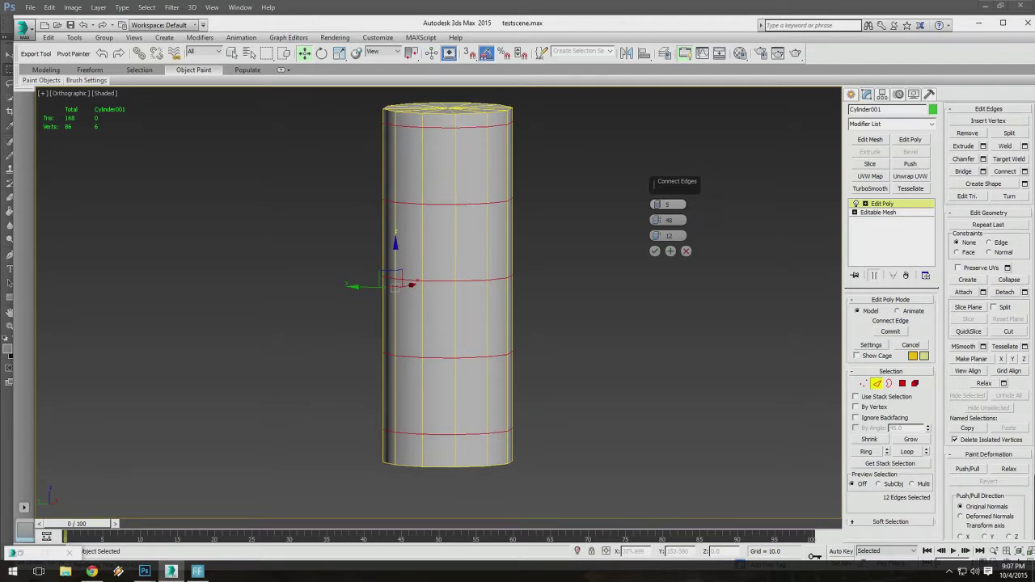
{"action": "mouse_move", "coordinate": [530, 228]}
{"action": "middle_mouse_down"}
{"action": "mouse_move", "coordinate": [540, 257]}
{"action": "mouse_move", "coordinate": [526, 239]}
{"action": "mouse_move", "coordinate": [548, 230]}
{"action": "middle_mouse_up"}
{"action": "middle_click_drag", "start_coordinate": [360, 197], "coordinate": [349, 200], "text": "alt"}
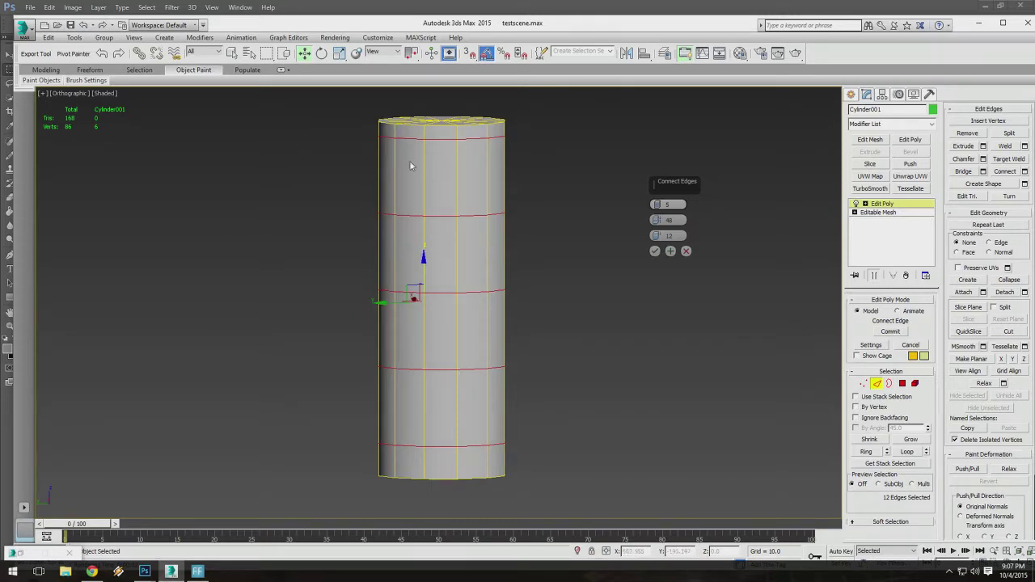
{"action": "mouse_move", "coordinate": [429, 169]}
{"action": "middle_mouse_down", "text": "alt"}
{"action": "mouse_move", "coordinate": [444, 182]}
{"action": "mouse_move", "coordinate": [433, 200]}
{"action": "mouse_move", "coordinate": [376, 229]}
{"action": "middle_mouse_up", "text": "alt"}
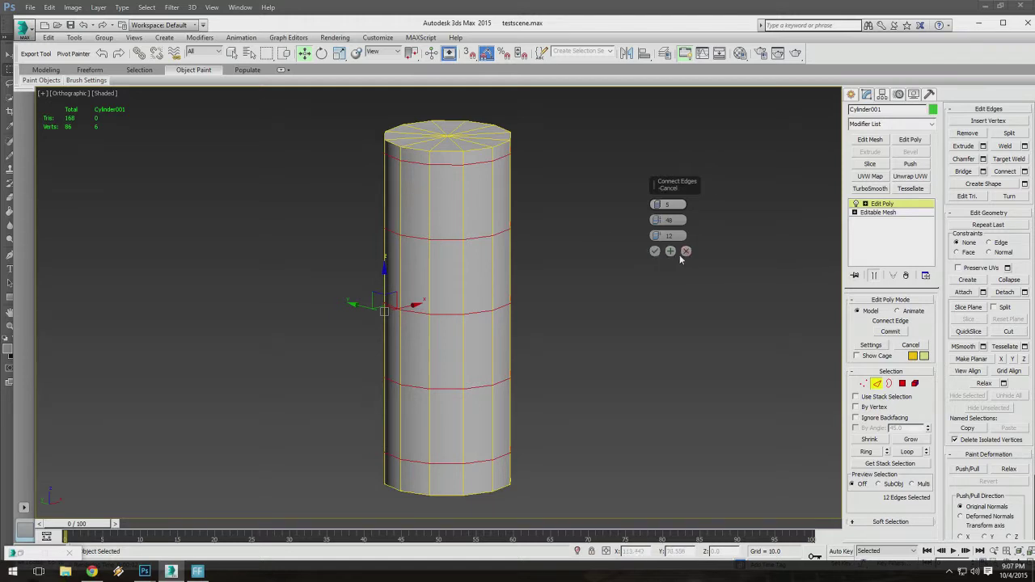
Set the connection to 2 segments with Pinch and Slide at 0, and accept it.
{"action": "left_click", "coordinate": [655, 207]}
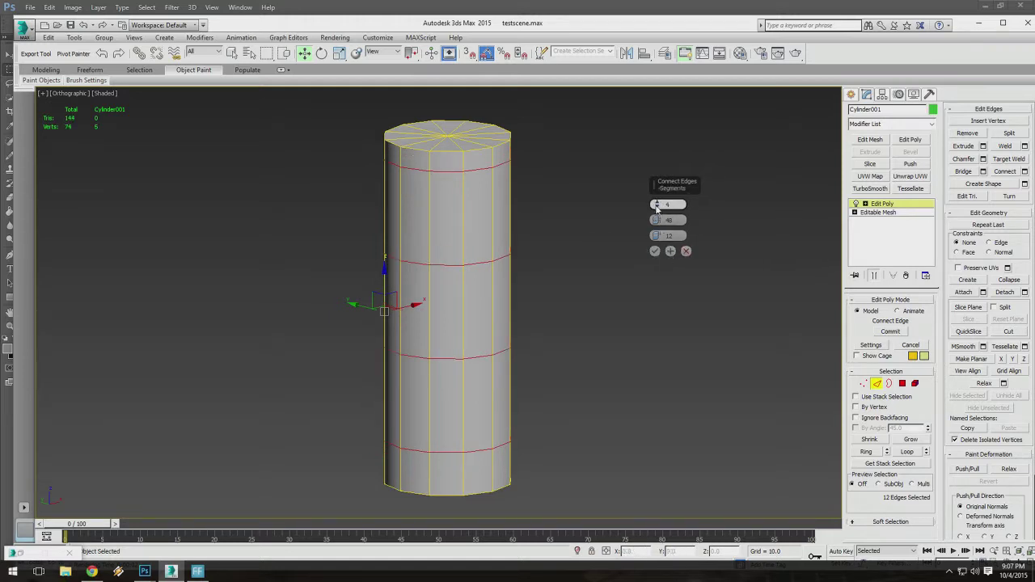
{"action": "left_click", "coordinate": [656, 207]}
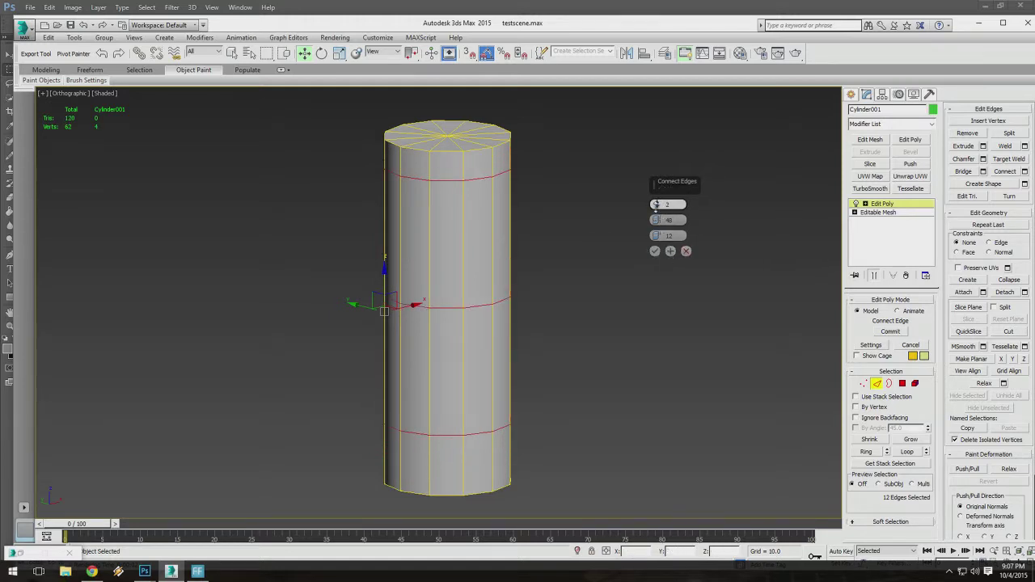
{"action": "left_click", "coordinate": [656, 206]}
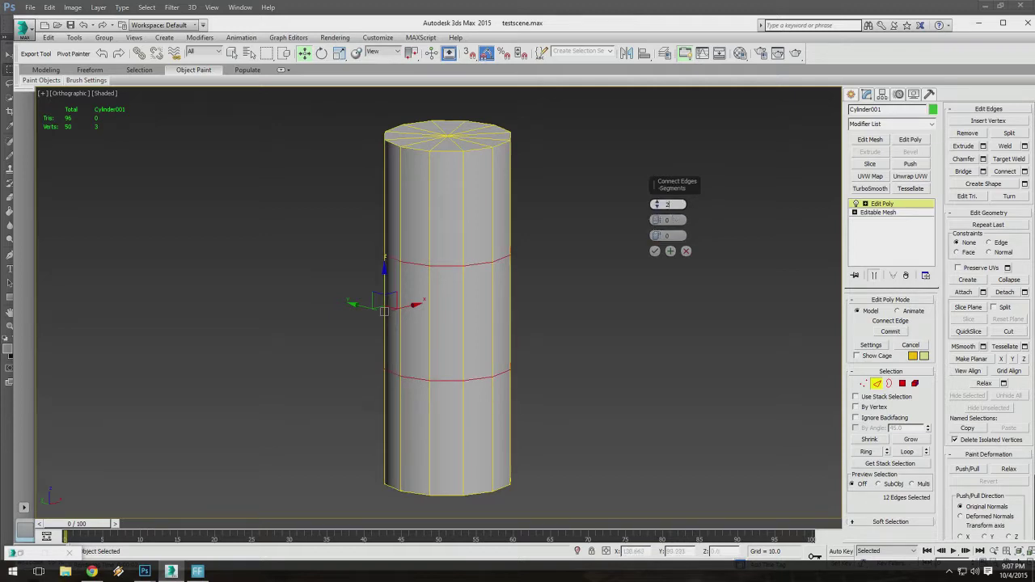
{"action": "left_click", "coordinate": [654, 252]}
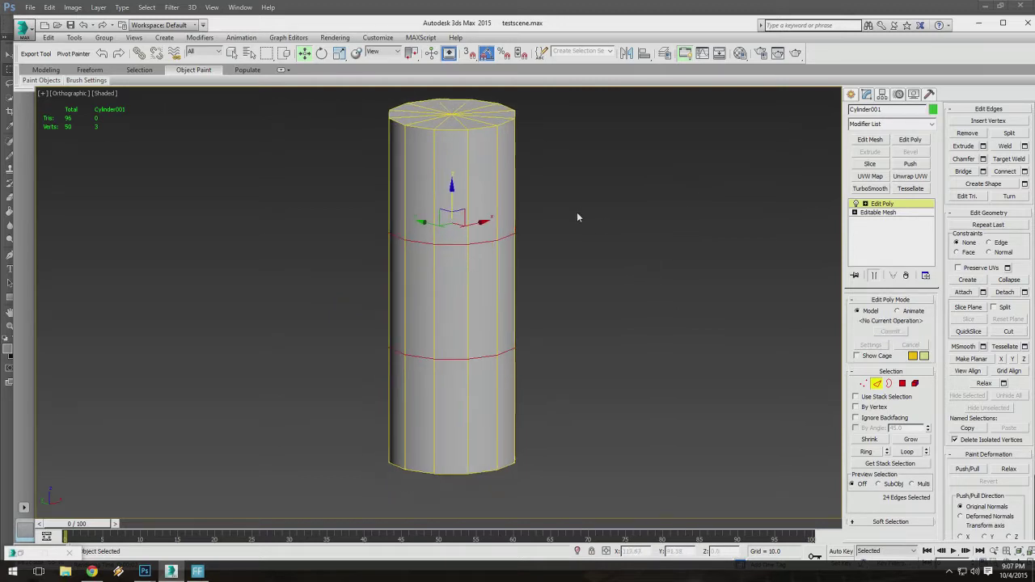
Switch the cylinder's Edit Poly modifier to the Polygon level and activate the plain Select tool.
{"action": "scroll", "coordinate": [540, 227], "scroll_direction": "down", "scroll_amount": 3}
{"action": "middle_click_drag", "start_coordinate": [540, 227], "coordinate": [479, 230], "text": "alt"}
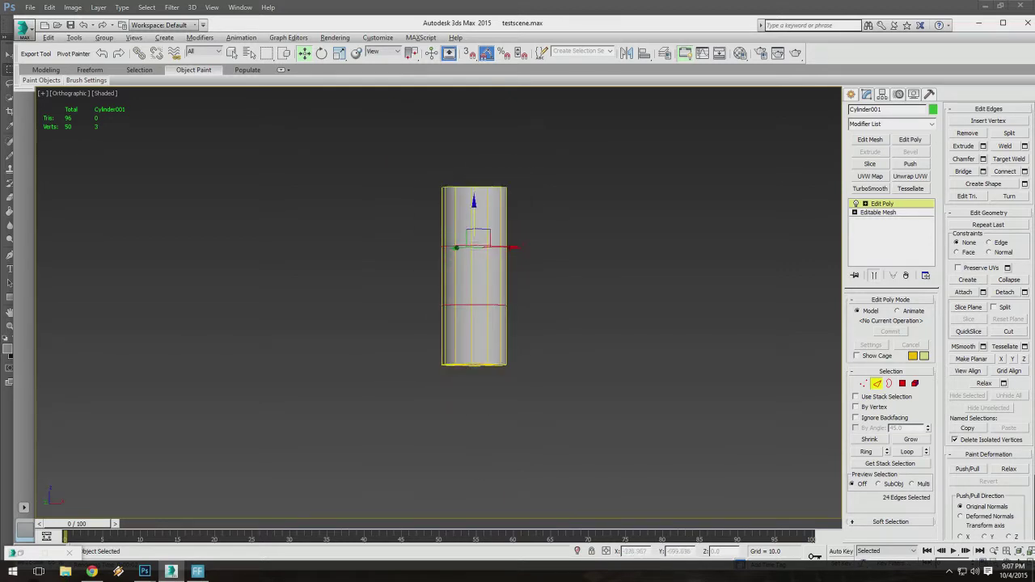
{"action": "left_click", "coordinate": [902, 384]}
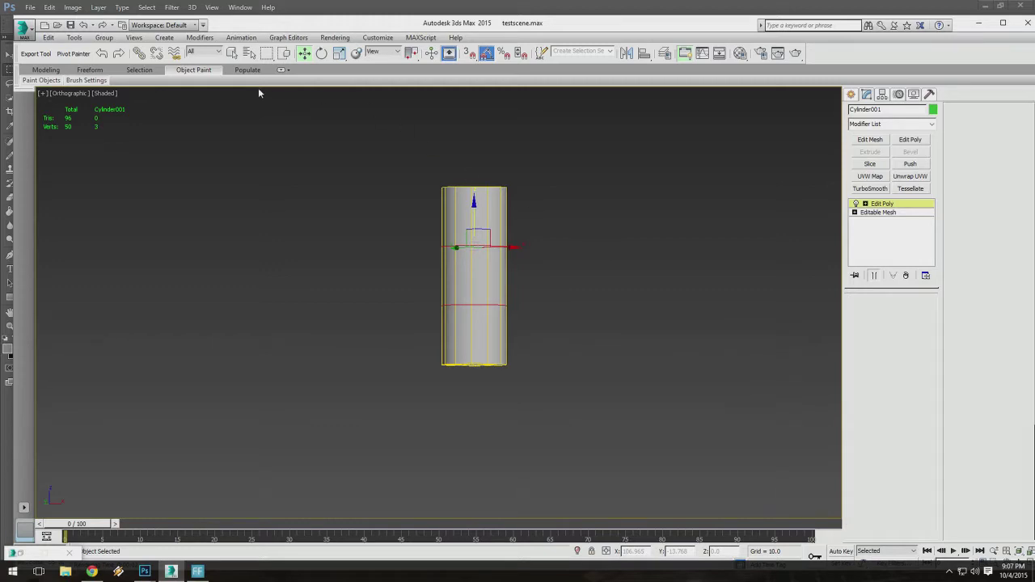
{"action": "key", "text": "q"}
{"action": "middle_click_drag", "start_coordinate": [383, 229], "coordinate": [482, 228]}
{"action": "scroll", "coordinate": [496, 230], "scroll_direction": "up", "scroll_amount": 2}
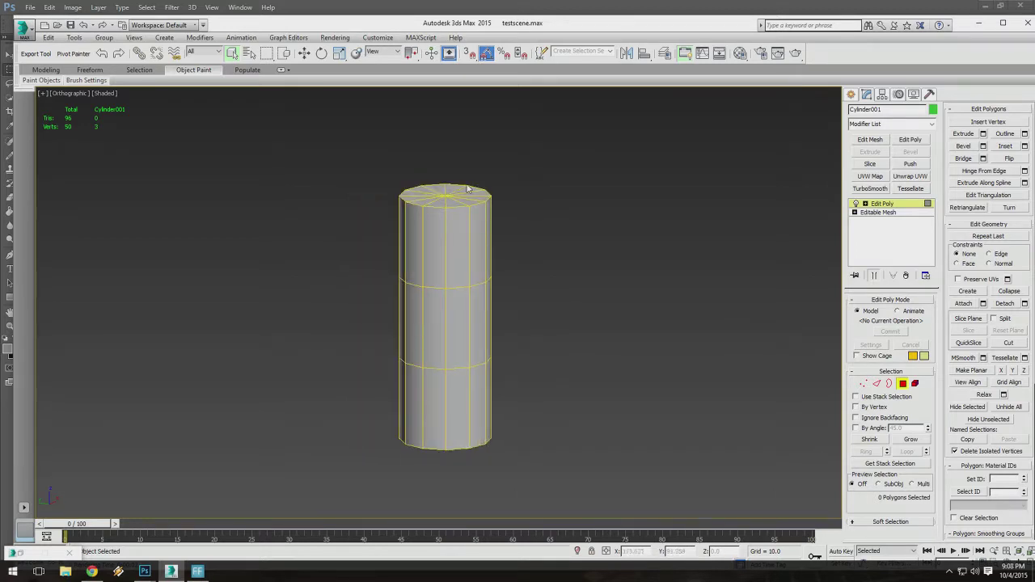
{"action": "middle_click_drag", "start_coordinate": [467, 188], "coordinate": [470, 192], "text": "alt"}
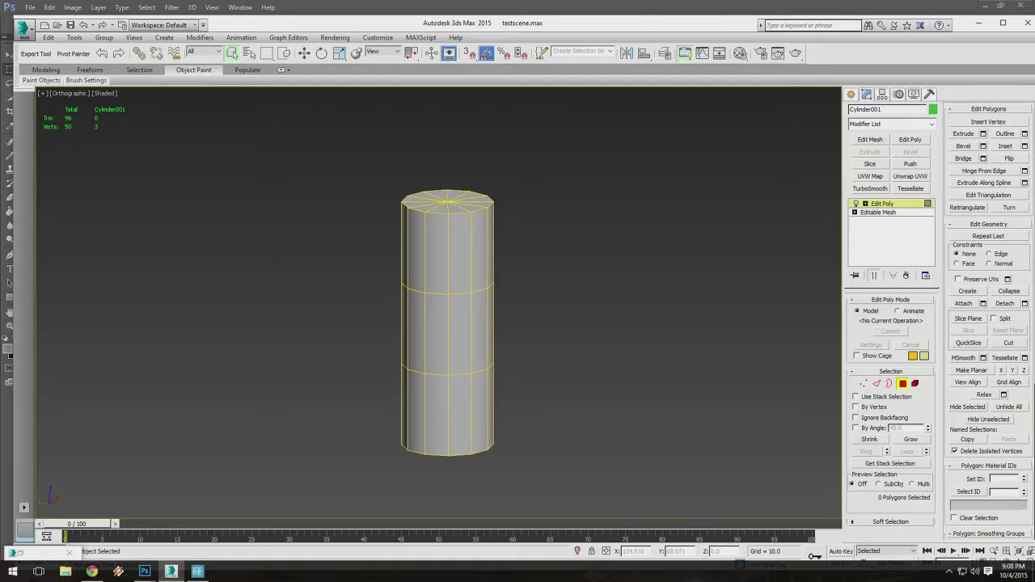
{"action": "scroll", "coordinate": [476, 240], "scroll_direction": "up", "scroll_amount": 2}
{"action": "middle_click_drag", "start_coordinate": [472, 236], "coordinate": [484, 241], "text": "alt"}
Select all the side polygons in the ring around the cylinder's top section.
{"action": "left_click", "coordinate": [463, 259]}
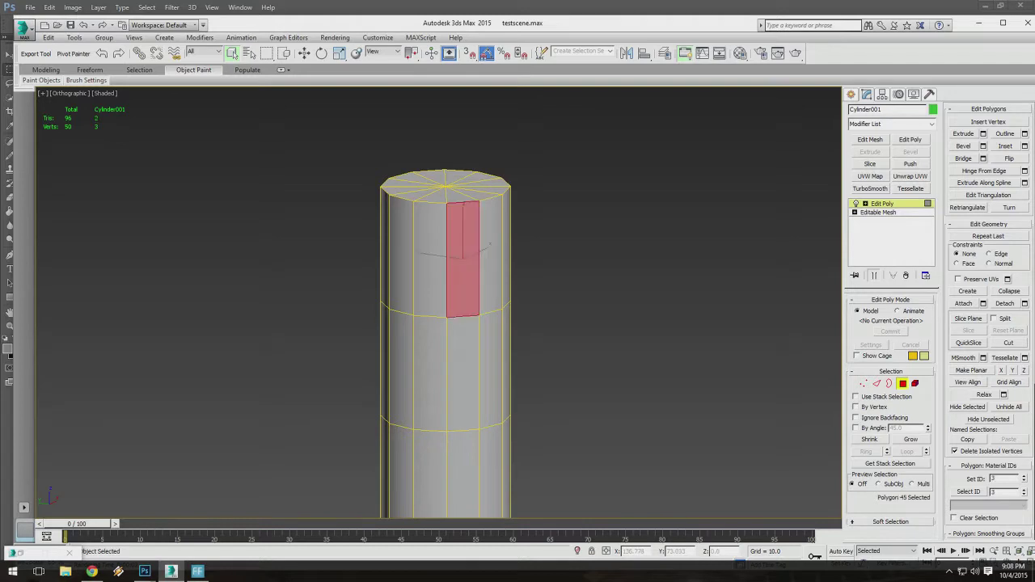
{"action": "left_click", "coordinate": [430, 258], "text": "ctrl"}
{"action": "left_click", "coordinate": [400, 258], "text": "ctrl"}
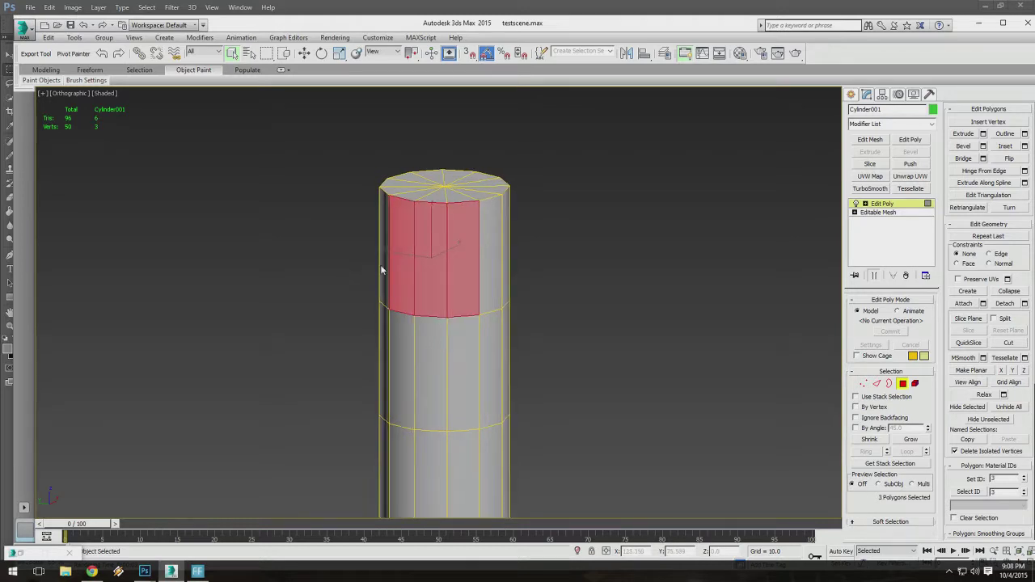
{"action": "middle_click_drag", "start_coordinate": [380, 264], "coordinate": [430, 269], "text": "alt"}
{"action": "middle_click_drag", "start_coordinate": [430, 268], "coordinate": [555, 257]}
{"action": "left_click", "coordinate": [502, 258], "text": "ctrl"}
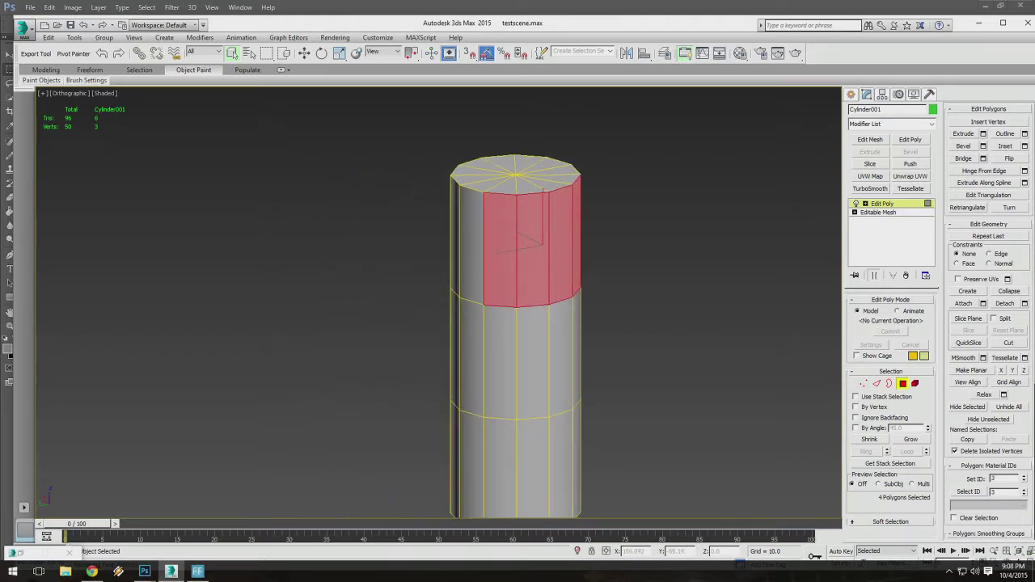
{"action": "left_click", "coordinate": [472, 259], "text": "ctrl"}
{"action": "middle_click_drag", "start_coordinate": [393, 275], "coordinate": [465, 272], "text": "alt"}
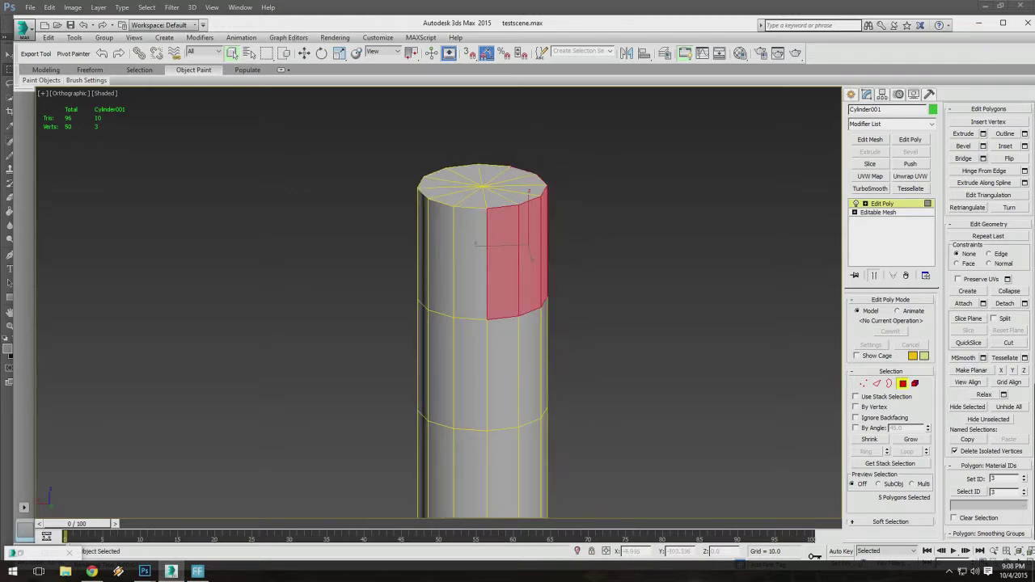
{"action": "middle_click_drag", "start_coordinate": [529, 191], "coordinate": [555, 261]}
{"action": "key", "text": "alt+l"}
{"action": "middle_click_drag", "start_coordinate": [555, 260], "coordinate": [532, 220], "text": "alt"}
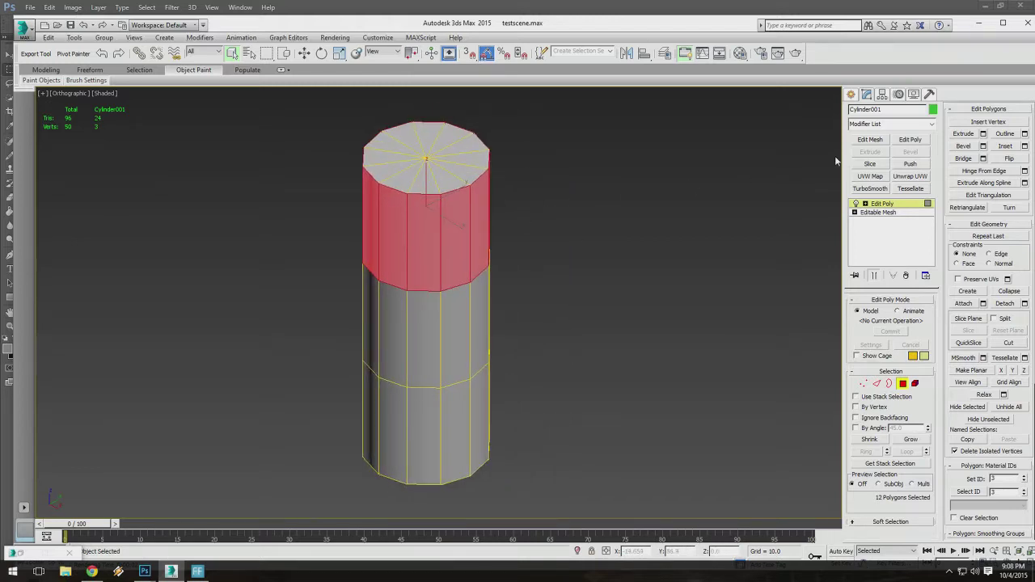
Try extruding the selected polygon ring by Group Normals with a Height of 12.865, and discard it.
{"action": "left_click", "coordinate": [983, 135]}
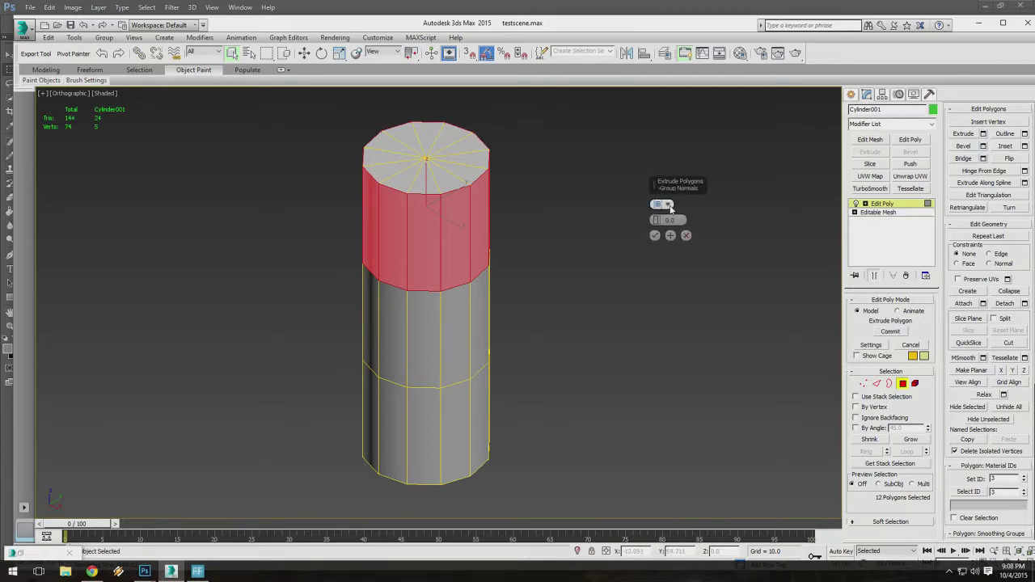
{"action": "middle_click_drag", "start_coordinate": [502, 196], "coordinate": [525, 191], "text": "alt"}
{"action": "scroll", "coordinate": [497, 199], "scroll_direction": "up", "scroll_amount": 2}
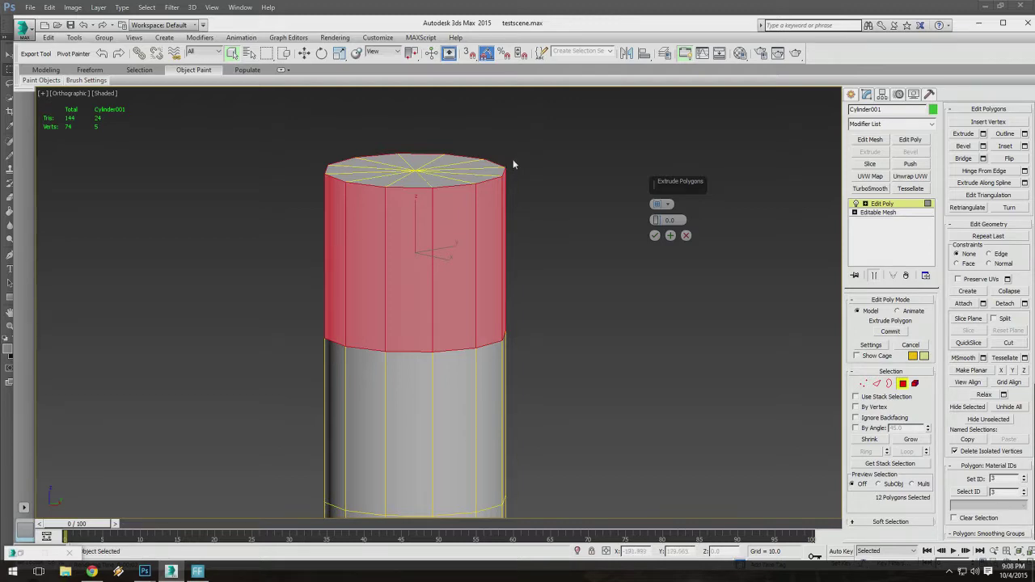
{"action": "middle_click_drag", "start_coordinate": [512, 164], "coordinate": [596, 226], "text": "alt"}
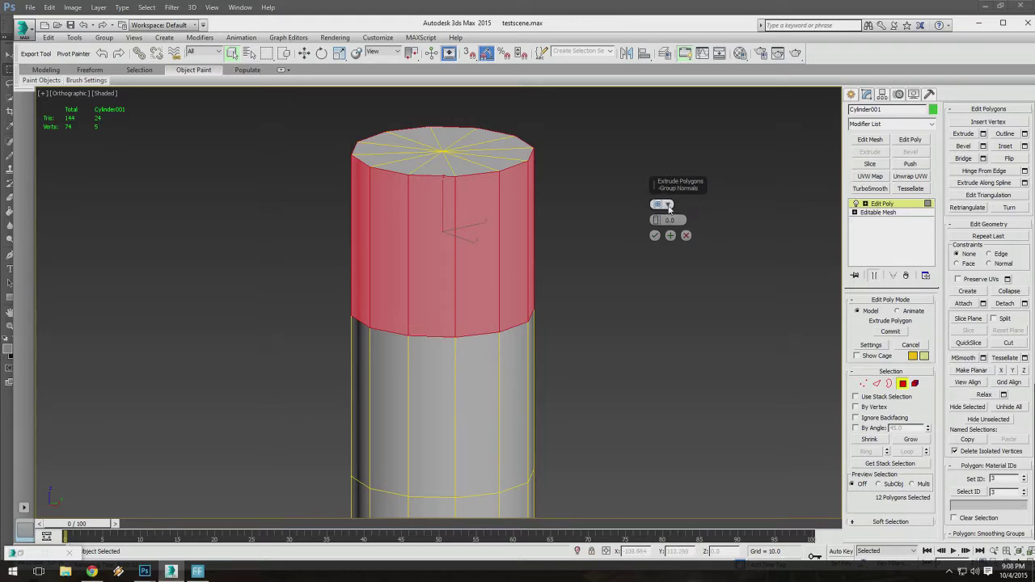
{"action": "middle_click_drag", "start_coordinate": [588, 229], "coordinate": [548, 277], "text": "alt"}
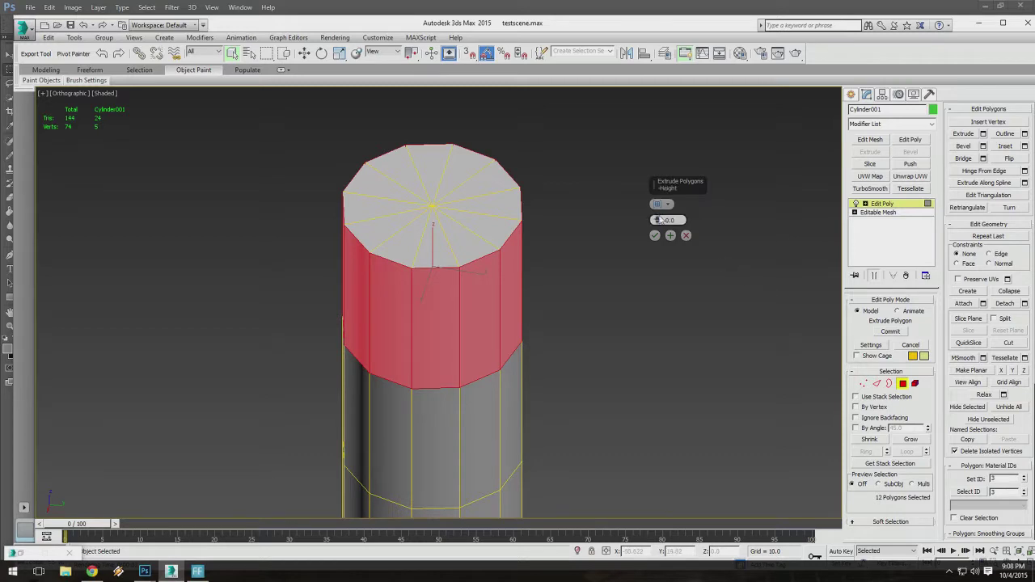
{"action": "left_click_drag", "start_coordinate": [656, 212], "coordinate": [648, 88]}
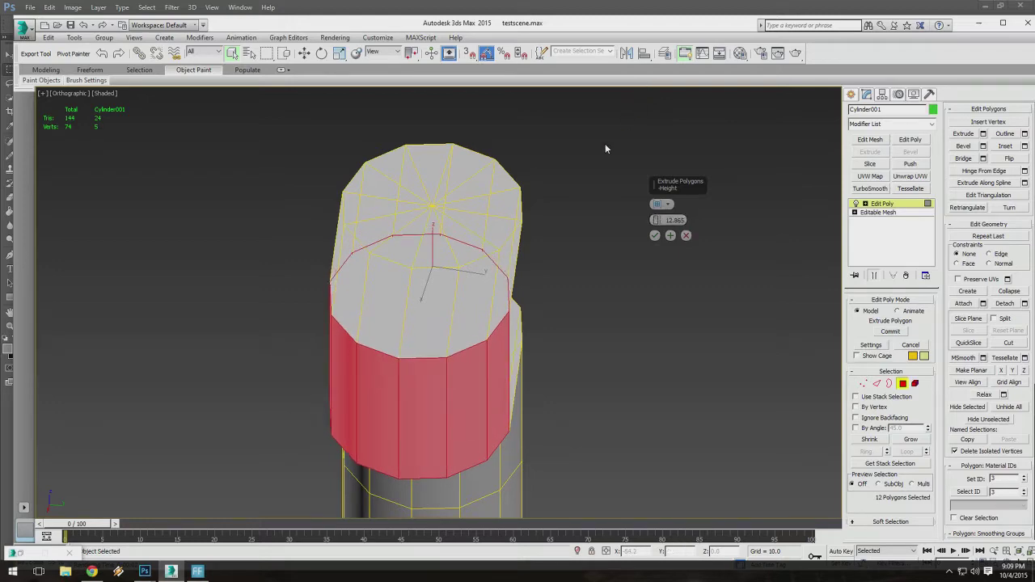
{"action": "middle_click_drag", "start_coordinate": [605, 145], "coordinate": [469, 93], "text": "alt"}
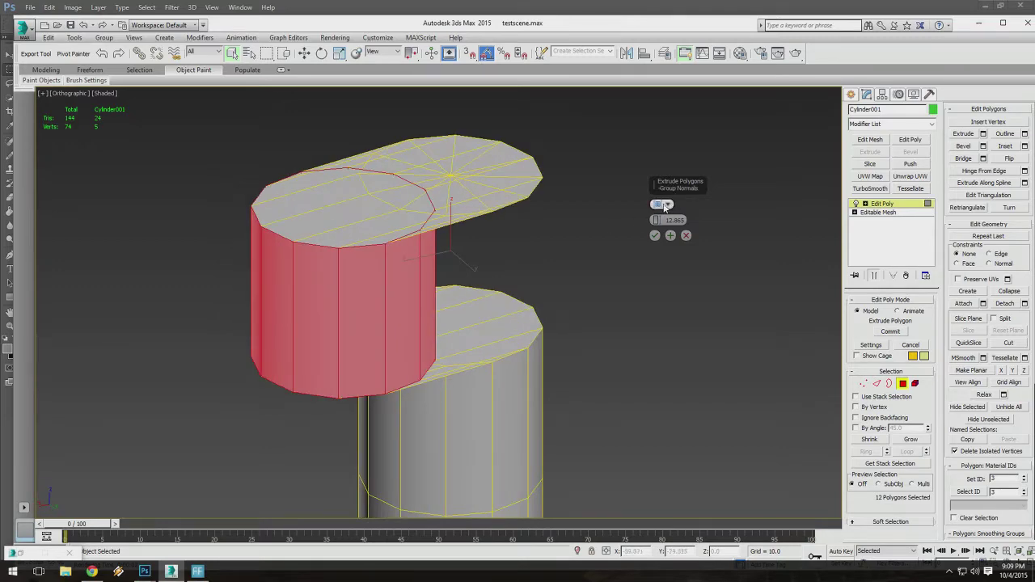
{"action": "middle_click_drag", "start_coordinate": [658, 204], "coordinate": [521, 222], "text": "alt"}
{"action": "key", "text": "Escape"}
{"action": "key", "text": "ctrl+z"}
{"action": "key", "text": "ctrl+y"}
{"action": "middle_click_drag", "start_coordinate": [597, 276], "coordinate": [596, 298], "text": "alt"}
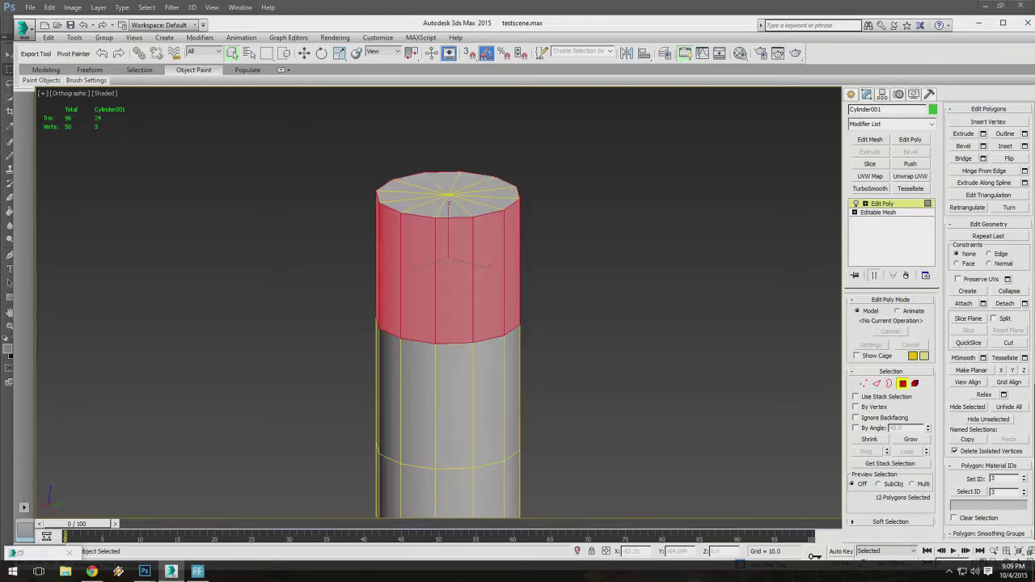
Start a new extrusion of the selected polygon ring and set its type to Local Normals.
{"action": "left_click", "coordinate": [982, 134]}
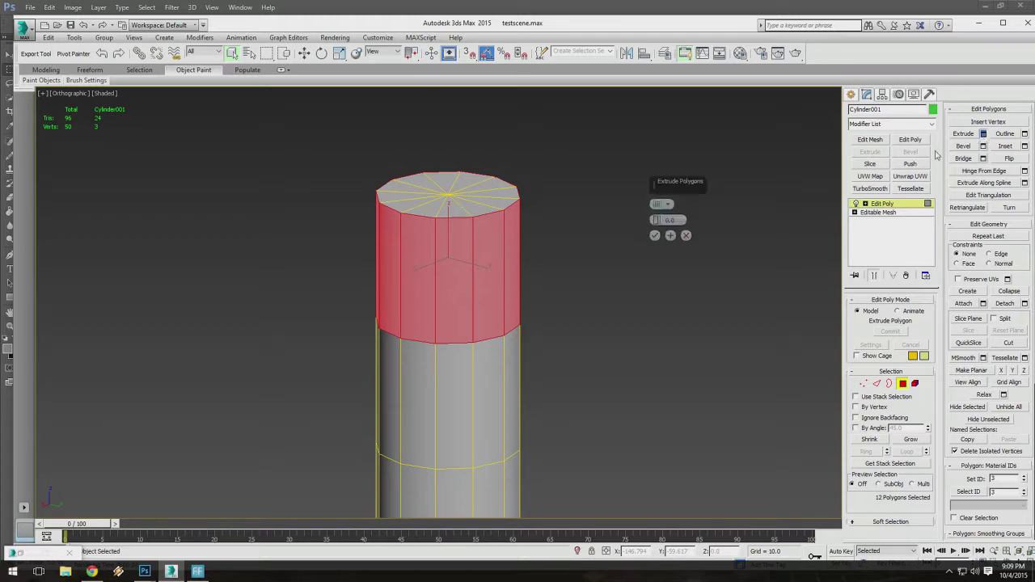
{"action": "left_click", "coordinate": [670, 205]}
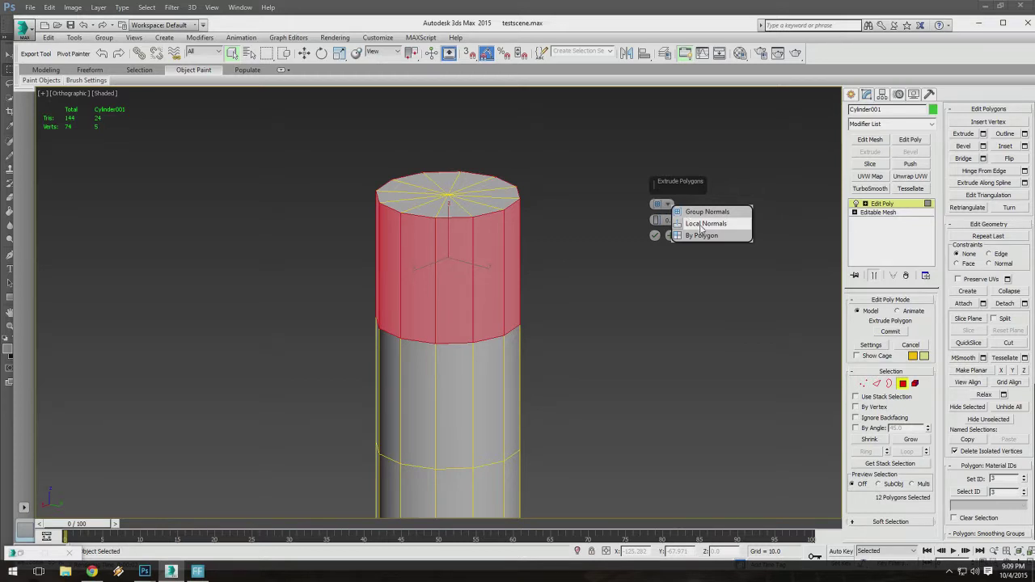
{"action": "left_click", "coordinate": [702, 226]}
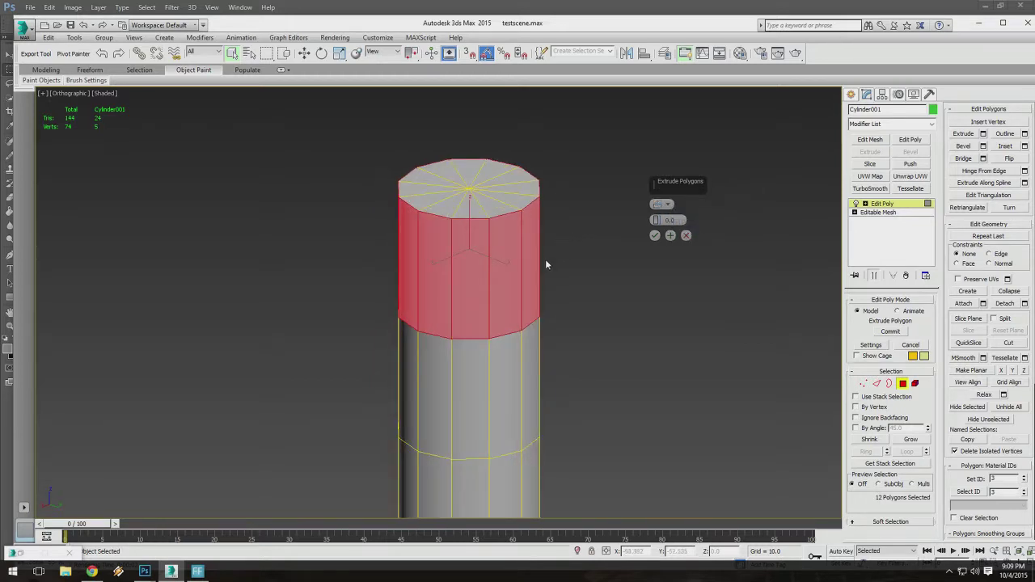
{"action": "middle_click_drag", "start_coordinate": [546, 265], "coordinate": [550, 242], "text": "alt"}
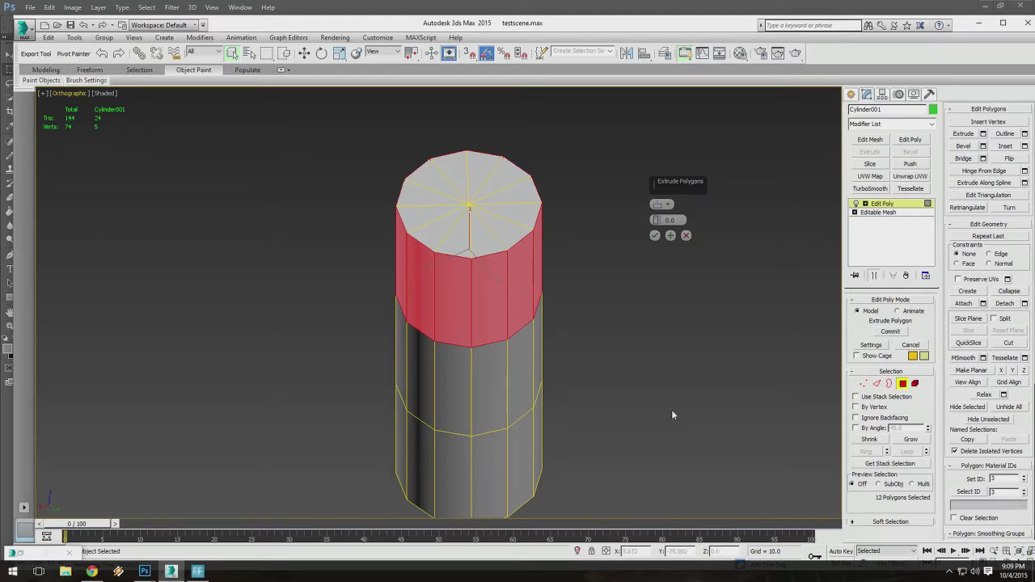
{"action": "right_click", "coordinate": [471, 323]}
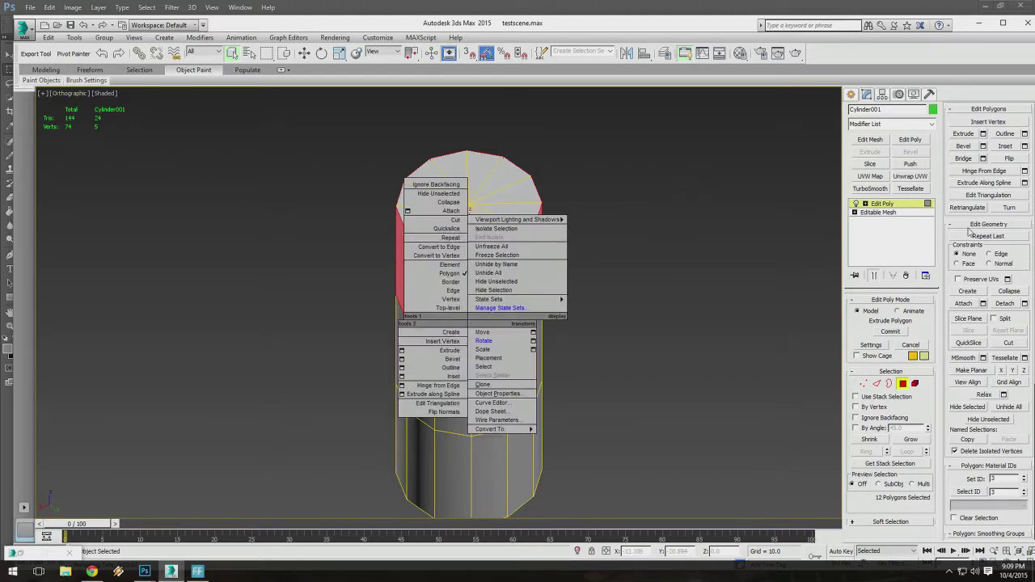
{"action": "scroll", "coordinate": [1026, 275], "scroll_direction": "down", "scroll_amount": 3}
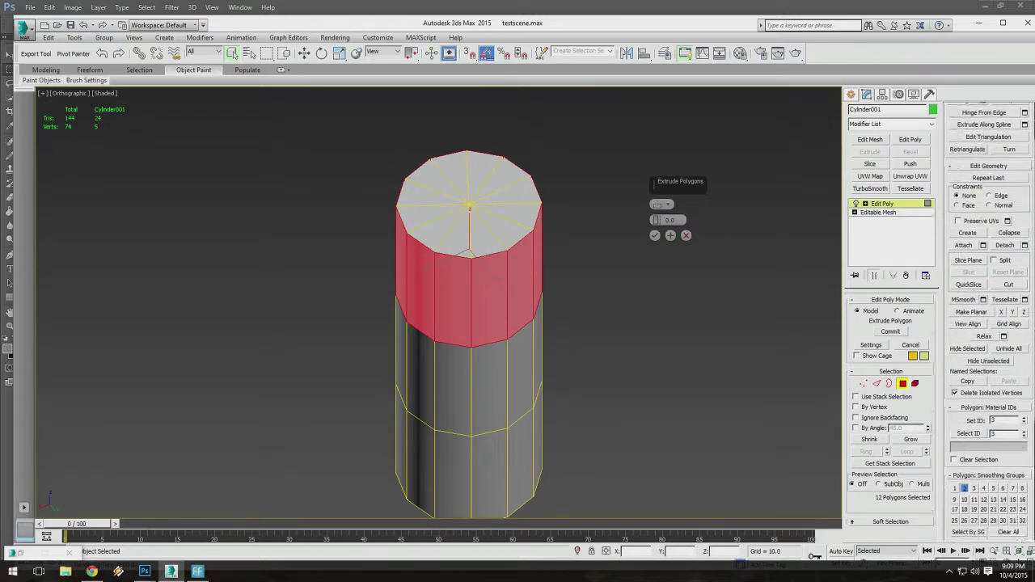
{"action": "scroll", "coordinate": [991, 323], "scroll_direction": "down", "scroll_amount": 3}
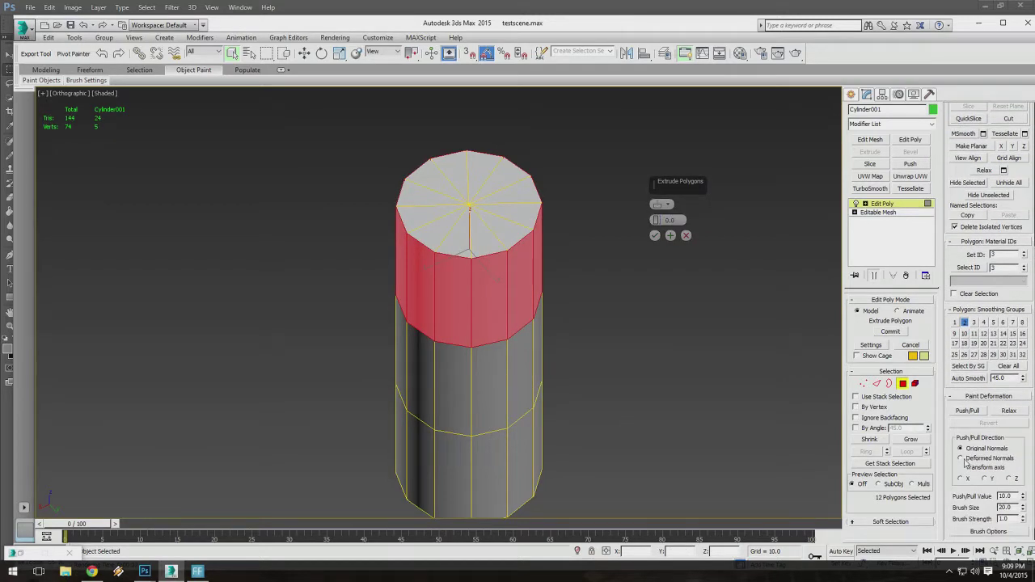
{"action": "scroll", "coordinate": [990, 323], "scroll_direction": "down", "scroll_amount": 1}
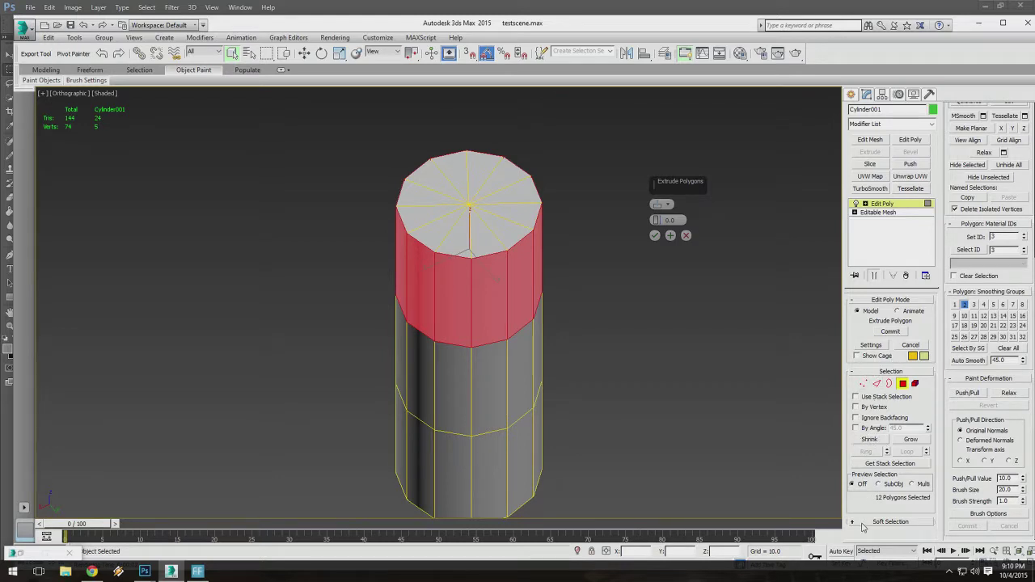
{"action": "scroll", "coordinate": [955, 240], "scroll_direction": "up", "scroll_amount": 5}
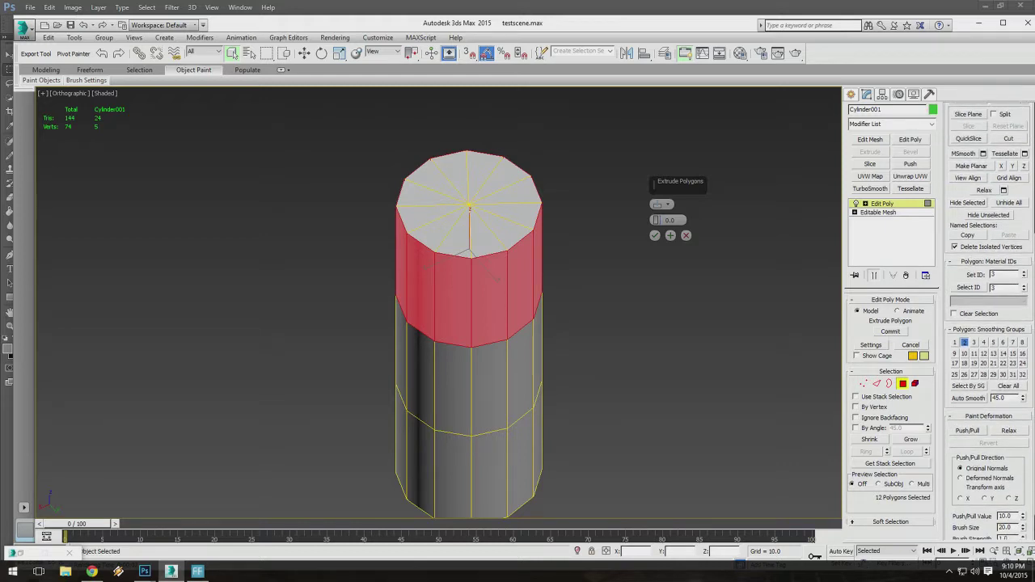
{"action": "scroll", "coordinate": [990, 324], "scroll_direction": "up", "scroll_amount": 3}
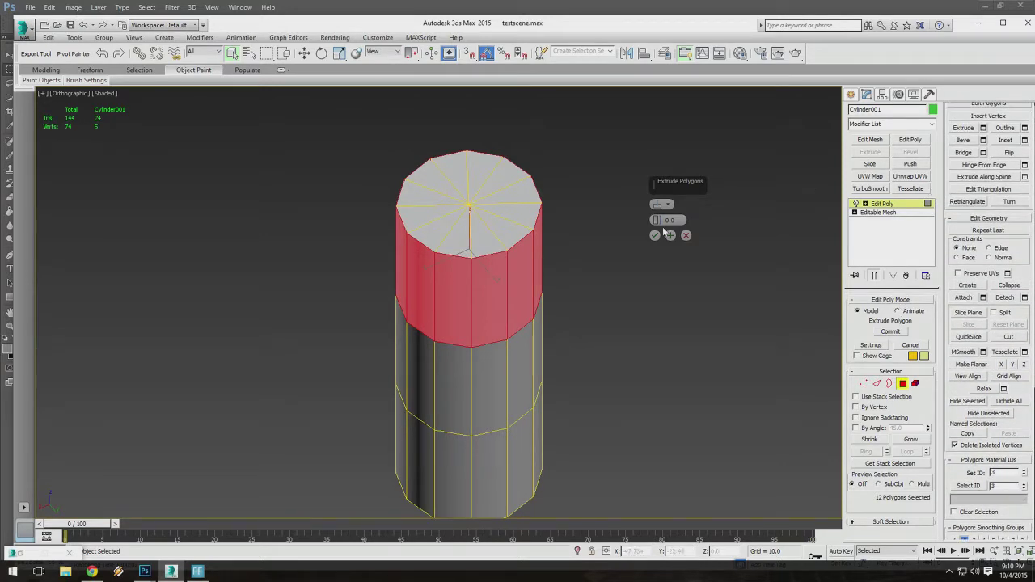
Examine the facing directions of the cylinder's side polygons from the Top view.
{"action": "middle_click_drag", "start_coordinate": [665, 232], "coordinate": [525, 154], "text": "alt"}
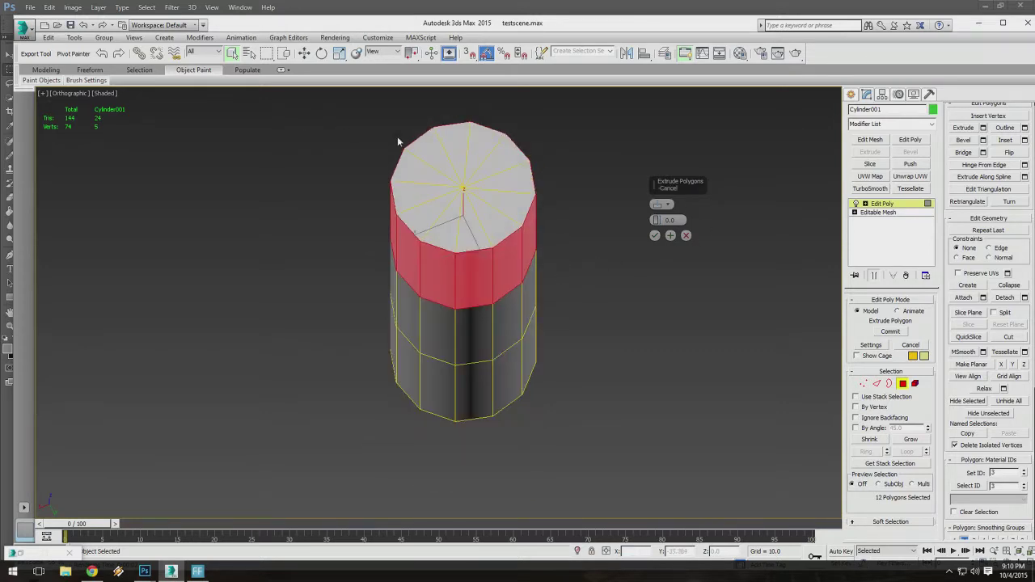
{"action": "left_click", "coordinate": [78, 95]}
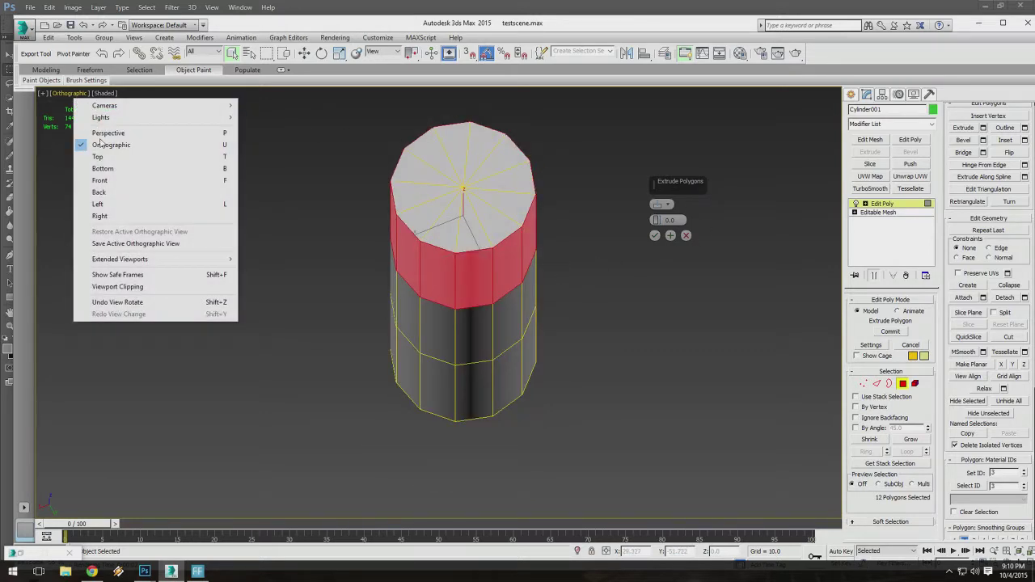
{"action": "left_click", "coordinate": [105, 157]}
{"action": "scroll", "coordinate": [443, 257], "scroll_direction": "up", "scroll_amount": 8}
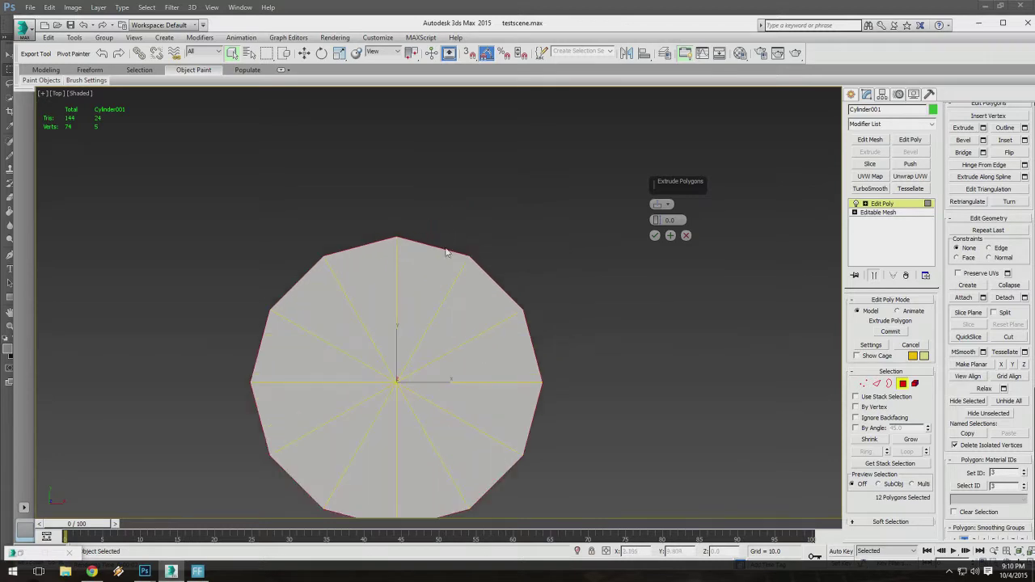
{"action": "scroll", "coordinate": [434, 367], "scroll_direction": "up", "scroll_amount": 3}
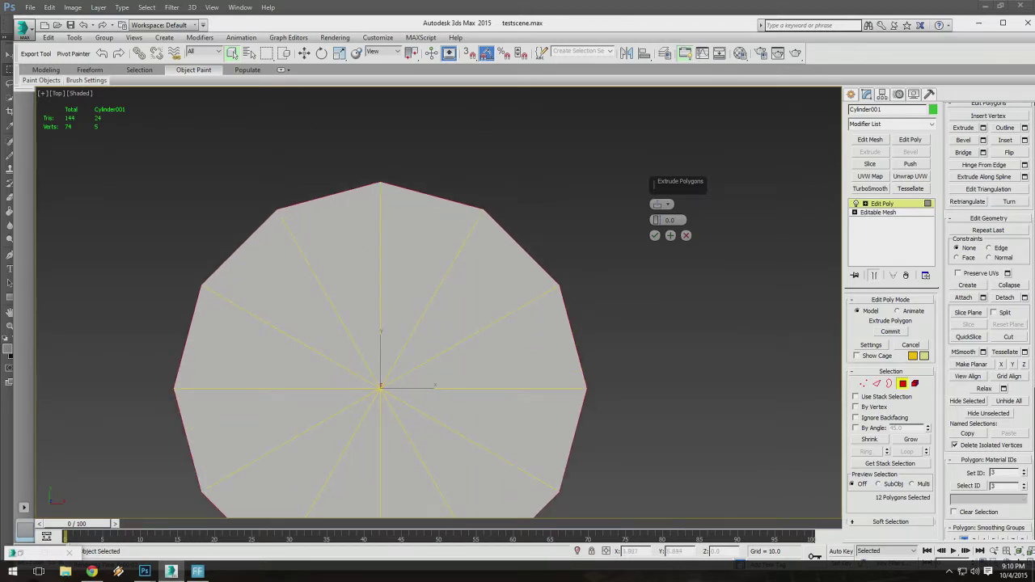
{"action": "middle_click_drag", "start_coordinate": [510, 383], "coordinate": [507, 269]}
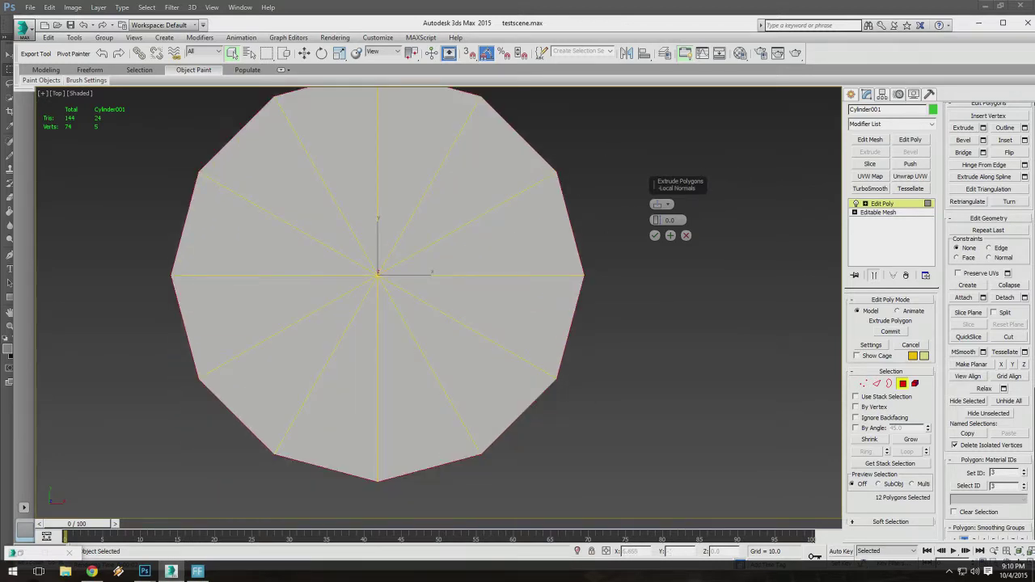
{"action": "middle_click_drag", "start_coordinate": [453, 388], "coordinate": [487, 317]}
{"action": "middle_click_drag", "start_coordinate": [458, 404], "coordinate": [497, 333]}
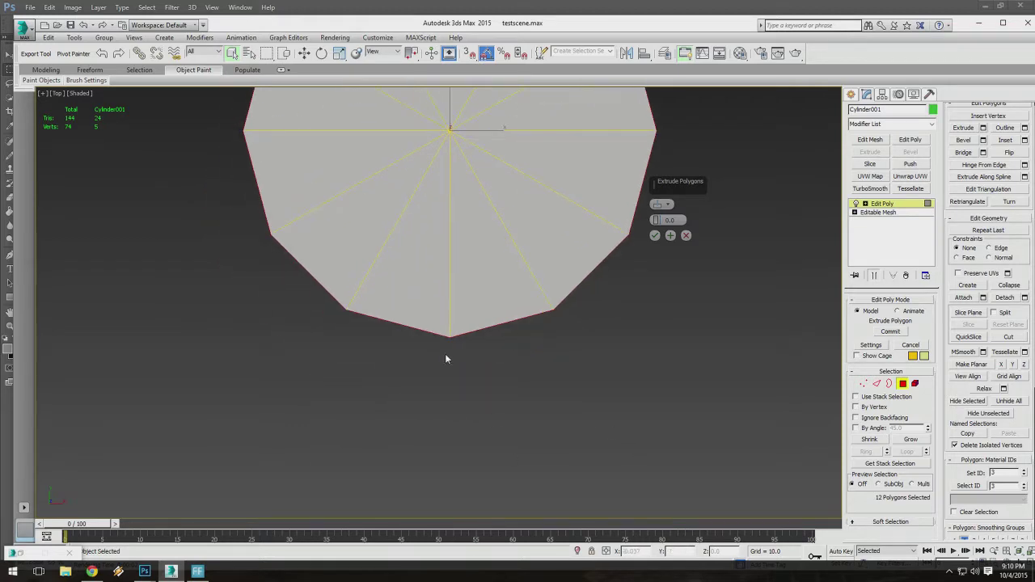
{"action": "left_click_drag", "start_coordinate": [323, 196], "coordinate": [365, 254]}
{"action": "middle_click_drag", "start_coordinate": [365, 254], "coordinate": [353, 145]}
{"action": "key", "text": "ctrl+z"}
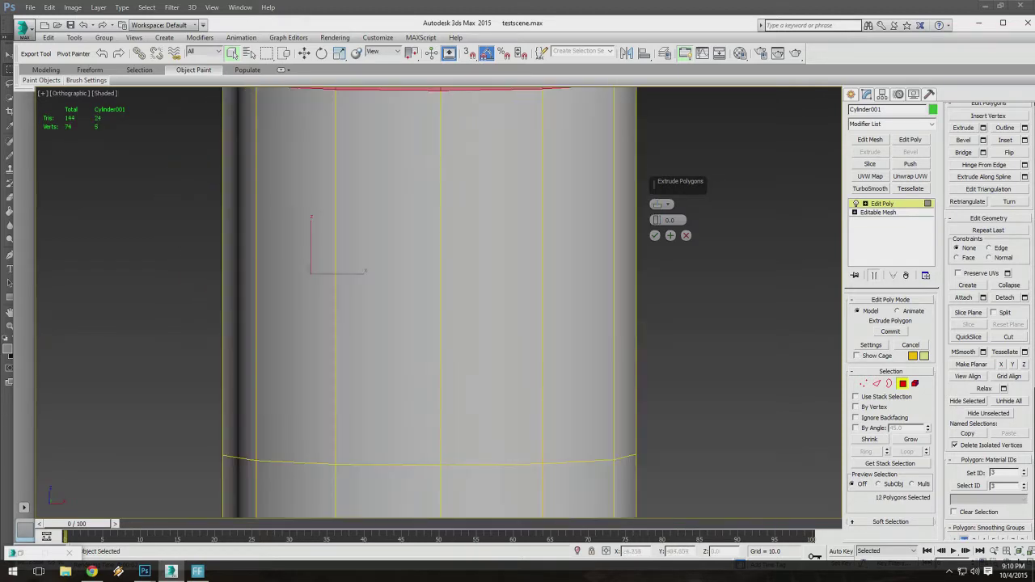
Extrude the top polygon ring outward along its Local Normals with a Height of 5.92.
{"action": "scroll", "coordinate": [418, 364], "scroll_direction": "down", "scroll_amount": 4}
{"action": "middle_click_drag", "start_coordinate": [418, 364], "coordinate": [404, 485]}
{"action": "middle_click_drag", "start_coordinate": [405, 485], "coordinate": [591, 276]}
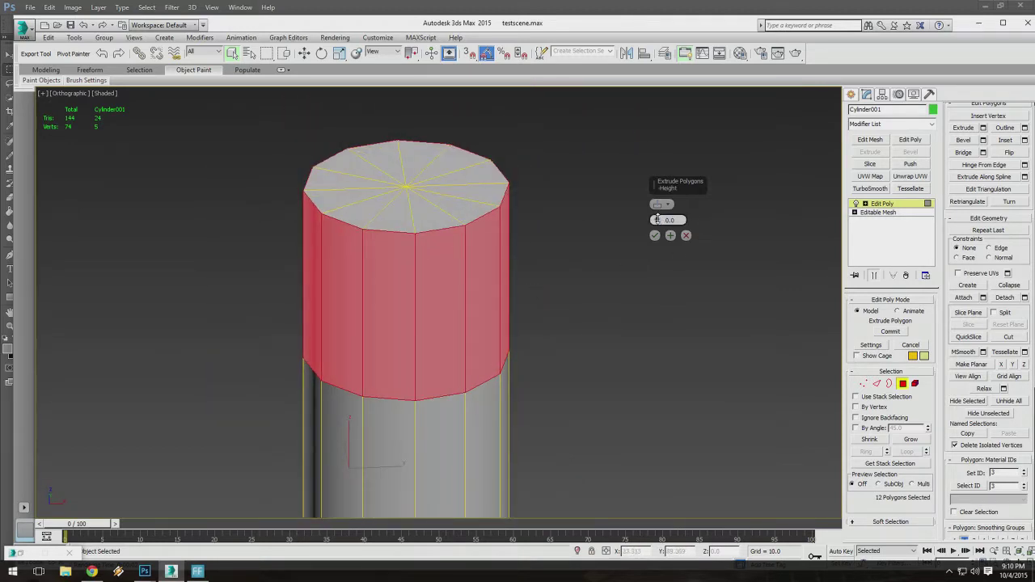
{"action": "left_click_drag", "start_coordinate": [656, 219], "coordinate": [658, 150]}
{"action": "middle_click_drag", "start_coordinate": [453, 272], "coordinate": [458, 180]}
{"action": "scroll", "coordinate": [458, 257], "scroll_direction": "down", "scroll_amount": 2}
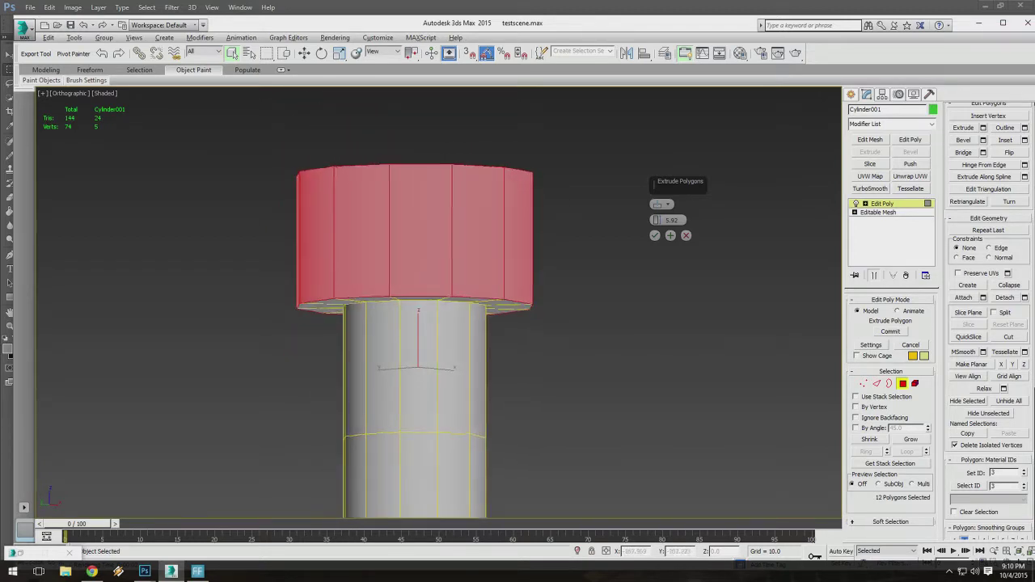
{"action": "mouse_move", "coordinate": [457, 184]}
{"action": "middle_mouse_down", "text": "alt"}
{"action": "mouse_move", "coordinate": [460, 206]}
{"action": "mouse_move", "coordinate": [462, 176]}
{"action": "mouse_move", "coordinate": [446, 210]}
{"action": "mouse_move", "coordinate": [458, 235]}
{"action": "mouse_move", "coordinate": [458, 206]}
{"action": "mouse_move", "coordinate": [475, 183]}
{"action": "mouse_move", "coordinate": [465, 210]}
{"action": "mouse_move", "coordinate": [482, 202]}
{"action": "mouse_move", "coordinate": [476, 184]}
{"action": "middle_mouse_up", "text": "alt"}
{"action": "scroll", "coordinate": [446, 211], "scroll_direction": "up", "scroll_amount": 3}
{"action": "scroll", "coordinate": [458, 227], "scroll_direction": "down", "scroll_amount": 3}
{"action": "scroll", "coordinate": [412, 275], "scroll_direction": "up", "scroll_amount": 3}
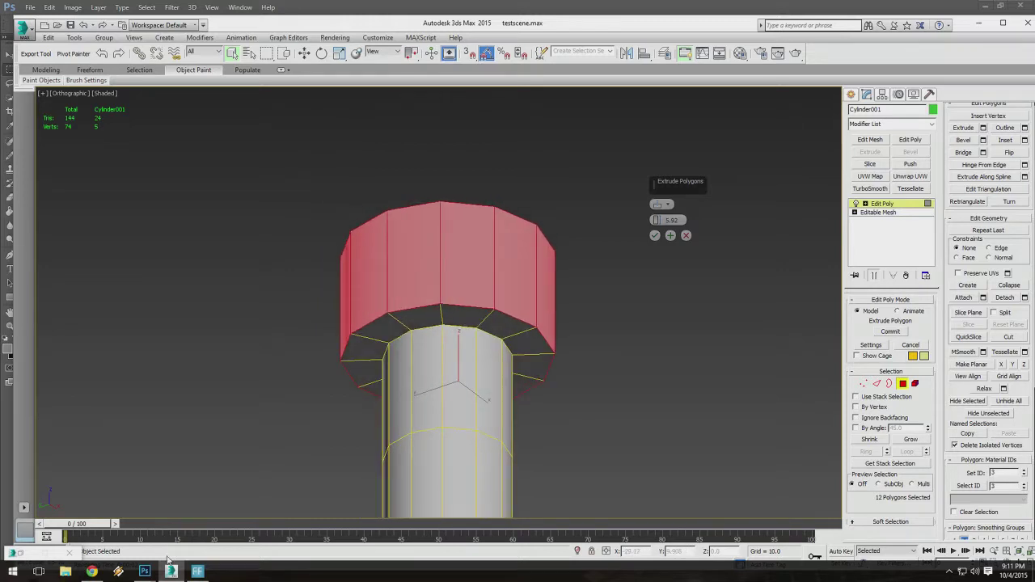
Switch to the axe sketch in Photoshop, choose the Pencil tool with foreground colour e06060, and draw a thin test stroke beside the blade.
{"action": "mouse_move", "coordinate": [143, 571]}
{"action": "left_click", "coordinate": [203, 539]}
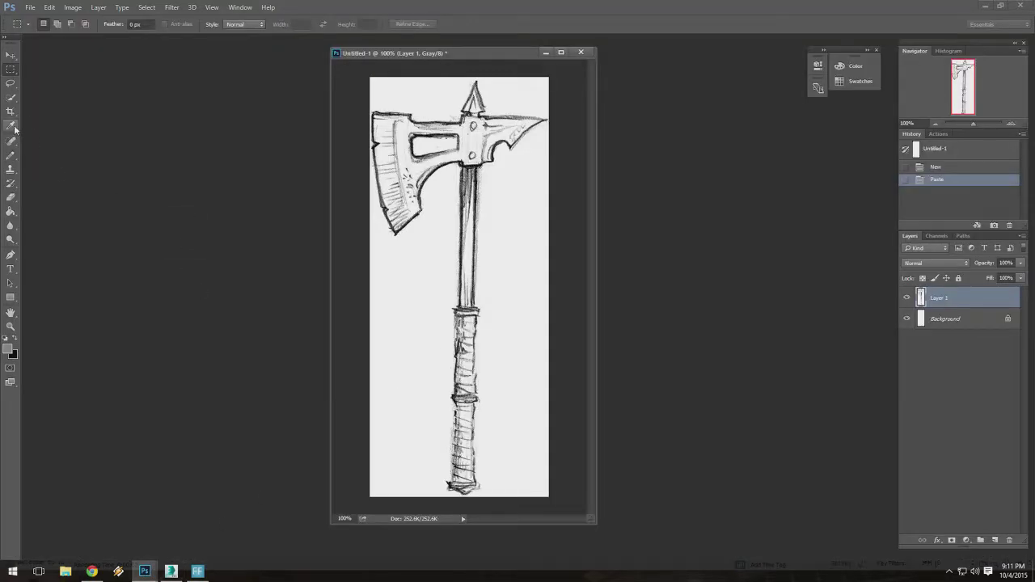
{"action": "left_click", "coordinate": [11, 154]}
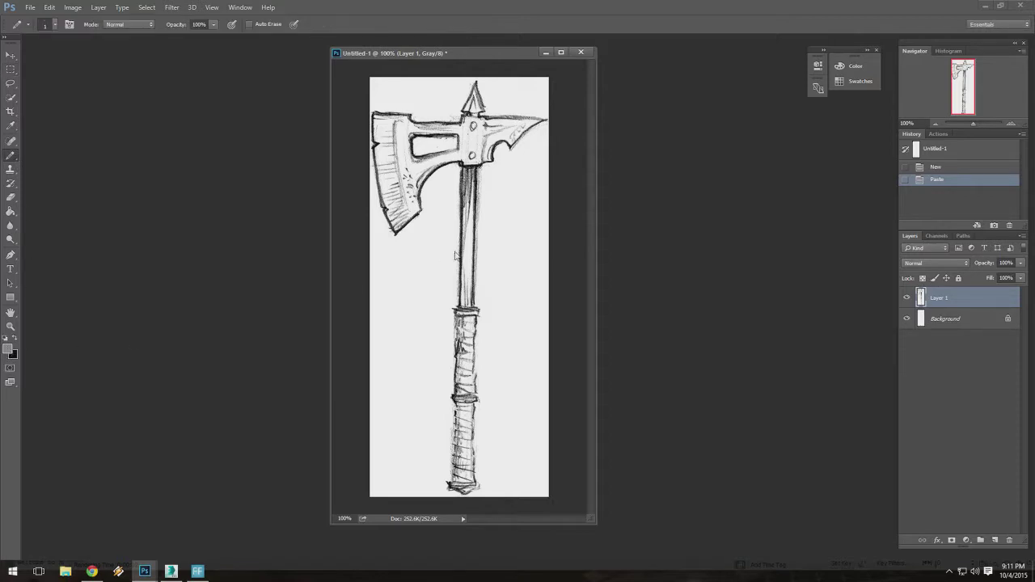
{"action": "left_click_drag", "start_coordinate": [528, 158], "coordinate": [528, 145]}
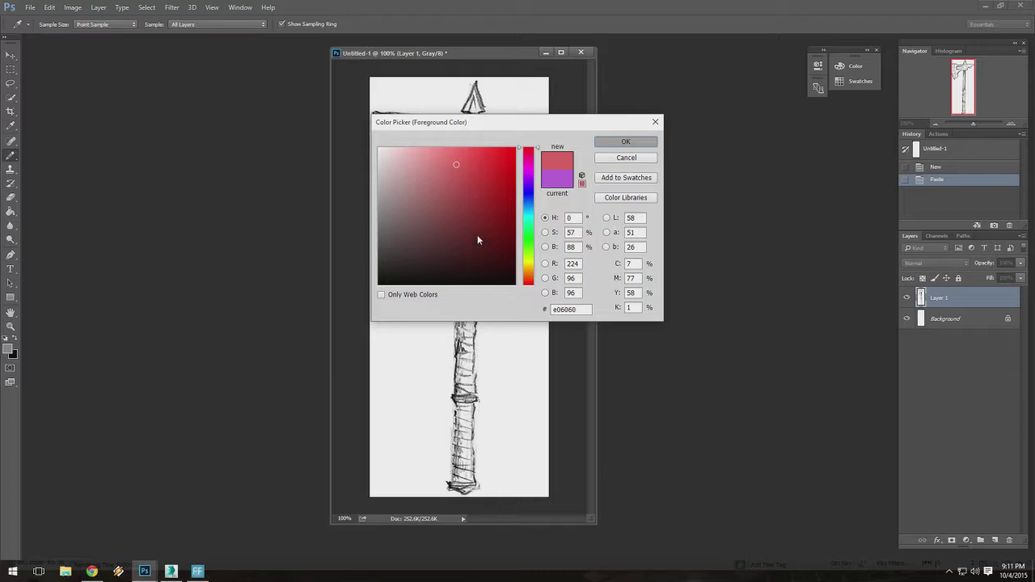
{"action": "key", "text": "Return"}
{"action": "left_click", "coordinate": [484, 309]}
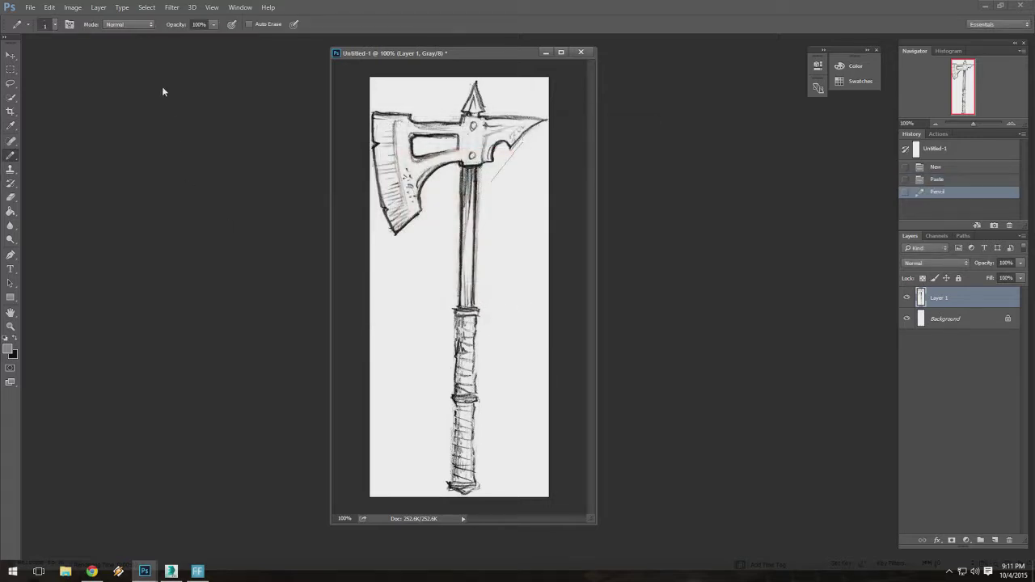
Convert the axe sketch to RGB Color mode and flatten its layers.
{"action": "left_click", "coordinate": [73, 8]}
{"action": "mouse_move", "coordinate": [105, 21]}
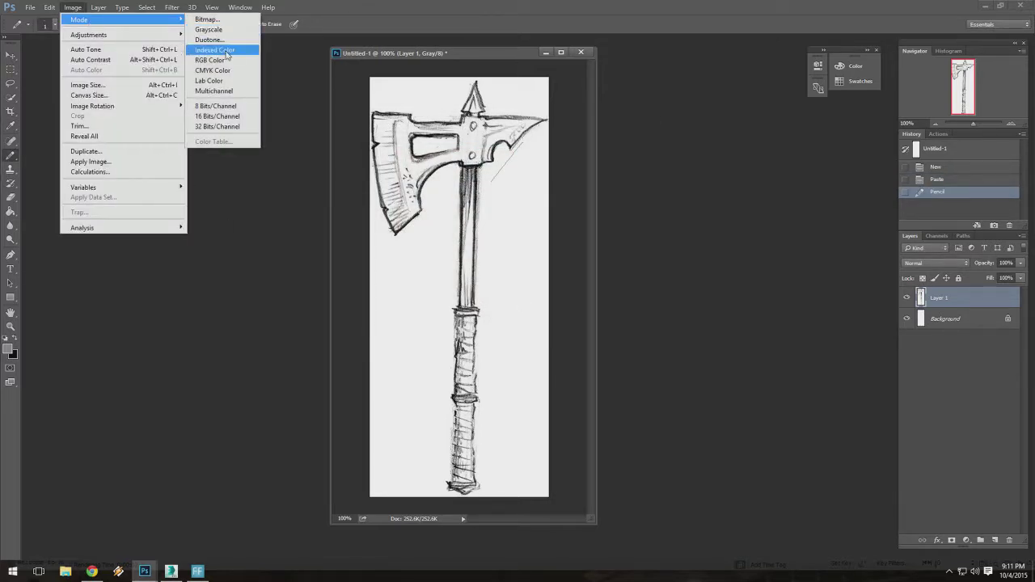
{"action": "left_click", "coordinate": [225, 51]}
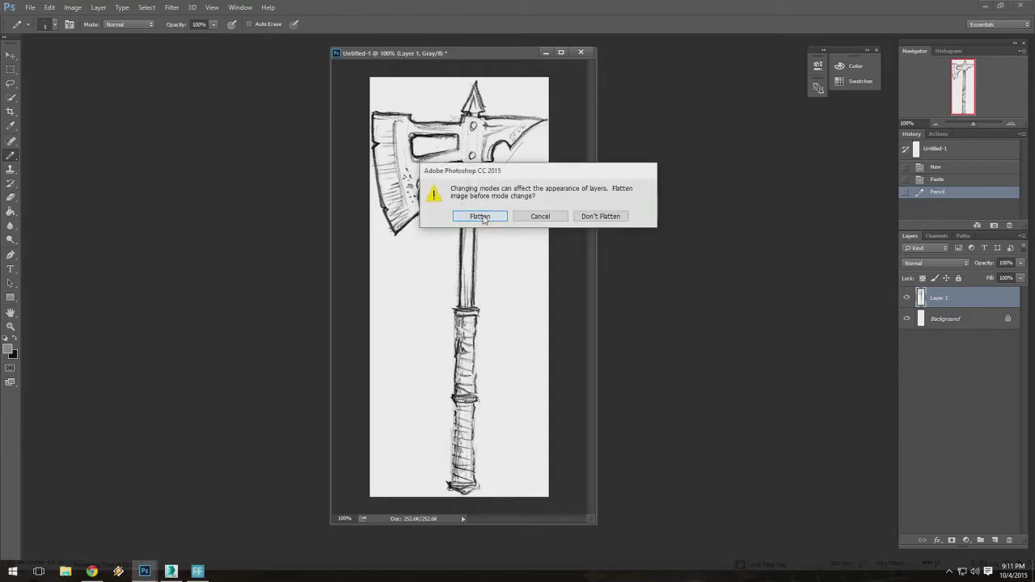
{"action": "left_click", "coordinate": [480, 216]}
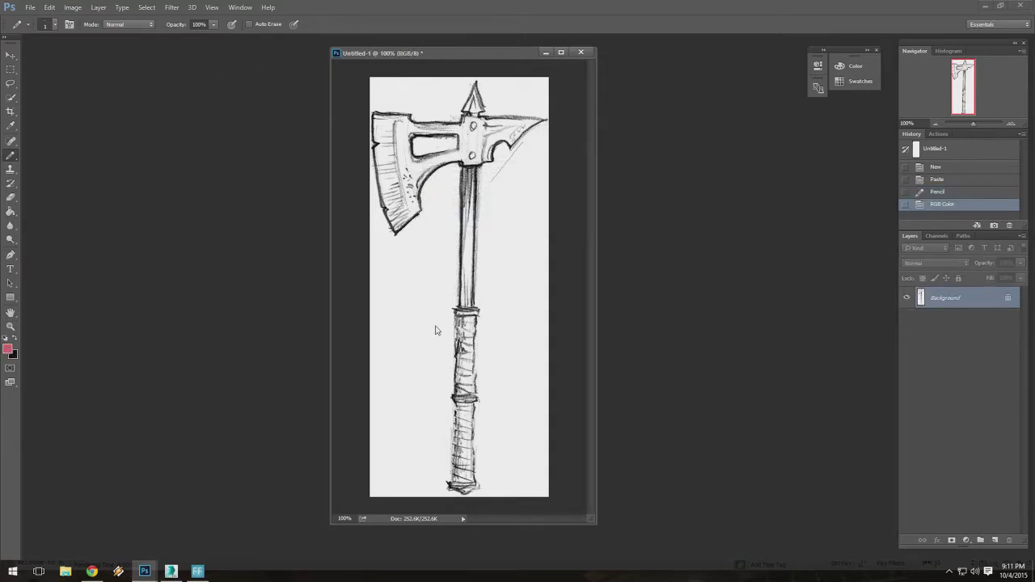
Circle the upper, middle and bottom bands of the axe handle with a thick pencil in red ff0000.
{"action": "type", "text": "ff0000"}
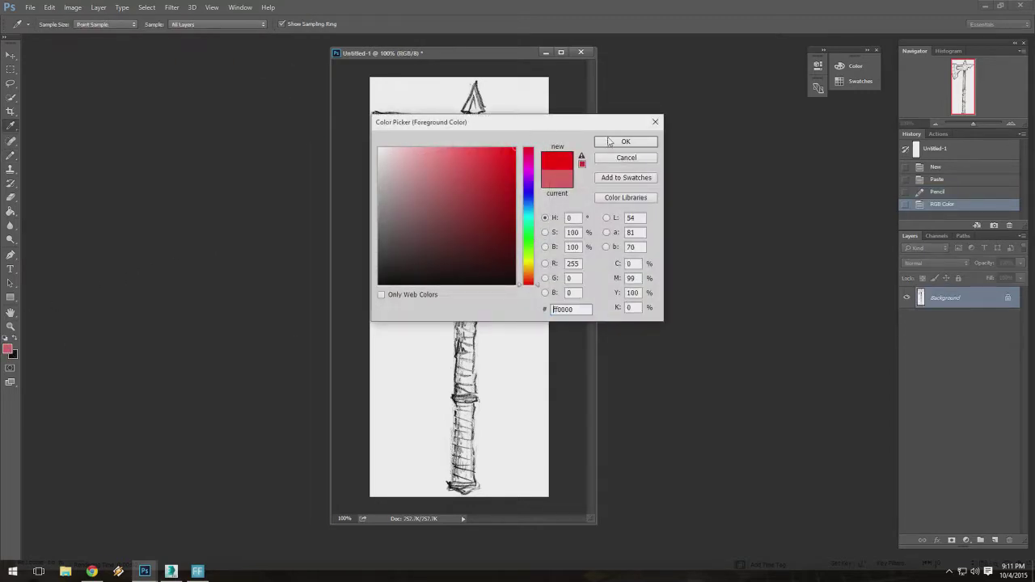
{"action": "key", "text": "Return"}
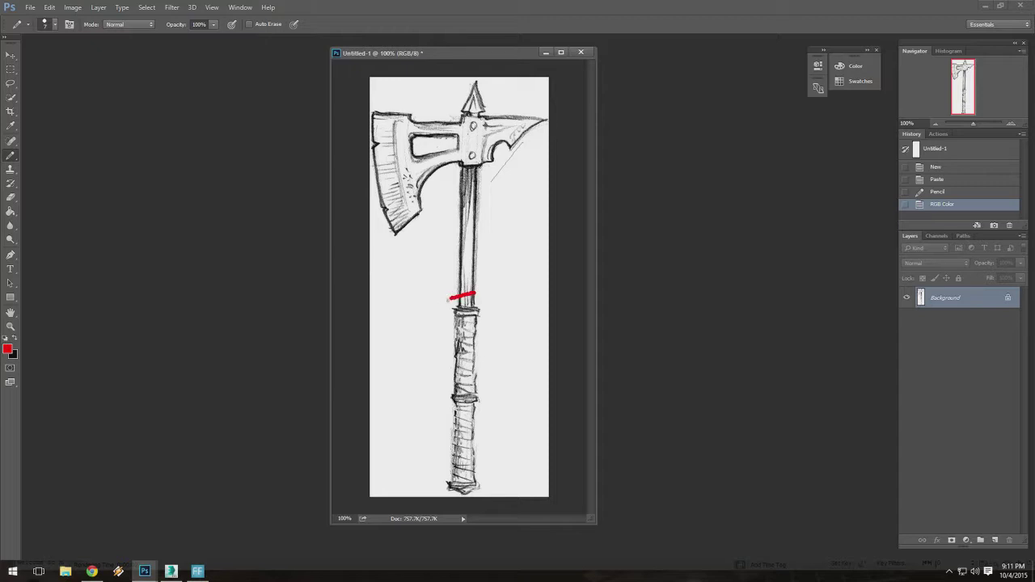
{"action": "left_click_drag", "start_coordinate": [474, 294], "coordinate": [482, 296]}
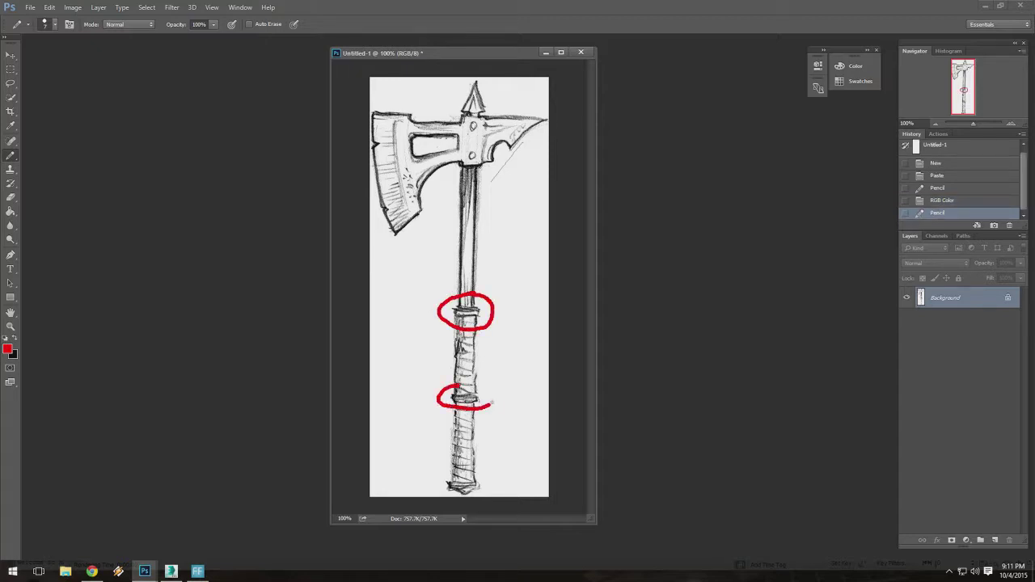
{"action": "left_click_drag", "start_coordinate": [458, 386], "coordinate": [476, 383]}
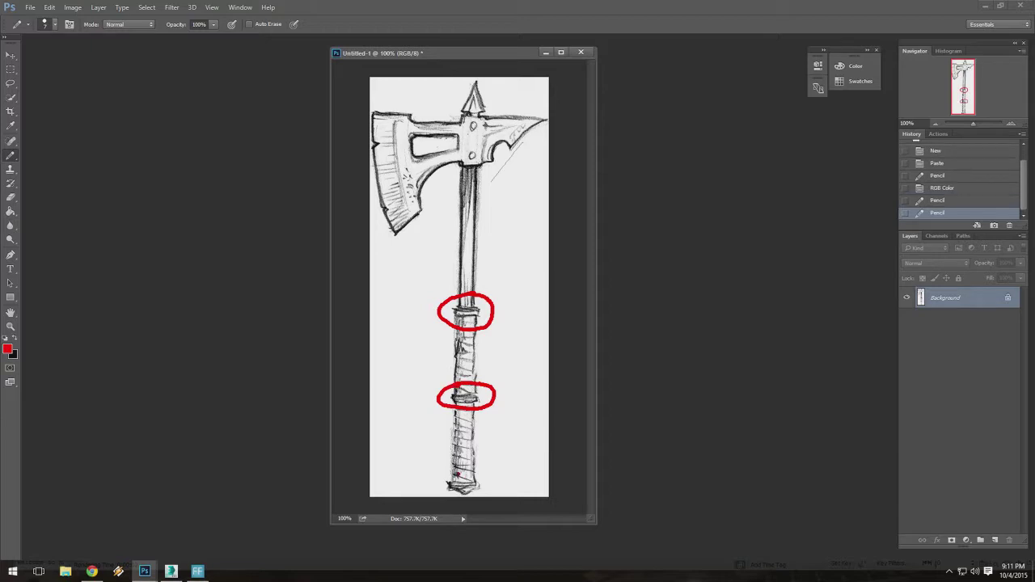
{"action": "left_click_drag", "start_coordinate": [459, 477], "coordinate": [477, 475]}
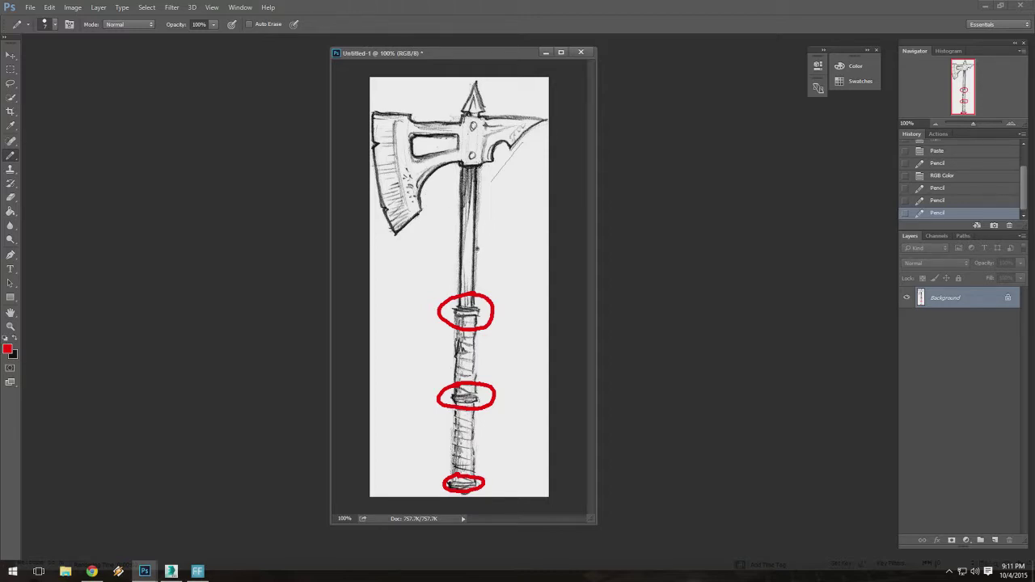
Switch back to 3ds Max and examine the cylinder's Local Normals extrusion from the side and from above.
{"action": "left_click", "coordinate": [171, 572]}
{"action": "middle_click_drag", "start_coordinate": [359, 406], "coordinate": [388, 307]}
{"action": "scroll", "coordinate": [387, 308], "scroll_direction": "down", "scroll_amount": 3}
{"action": "middle_click_drag", "start_coordinate": [462, 199], "coordinate": [468, 258], "text": "alt"}
{"action": "scroll", "coordinate": [472, 240], "scroll_direction": "up", "scroll_amount": 4}
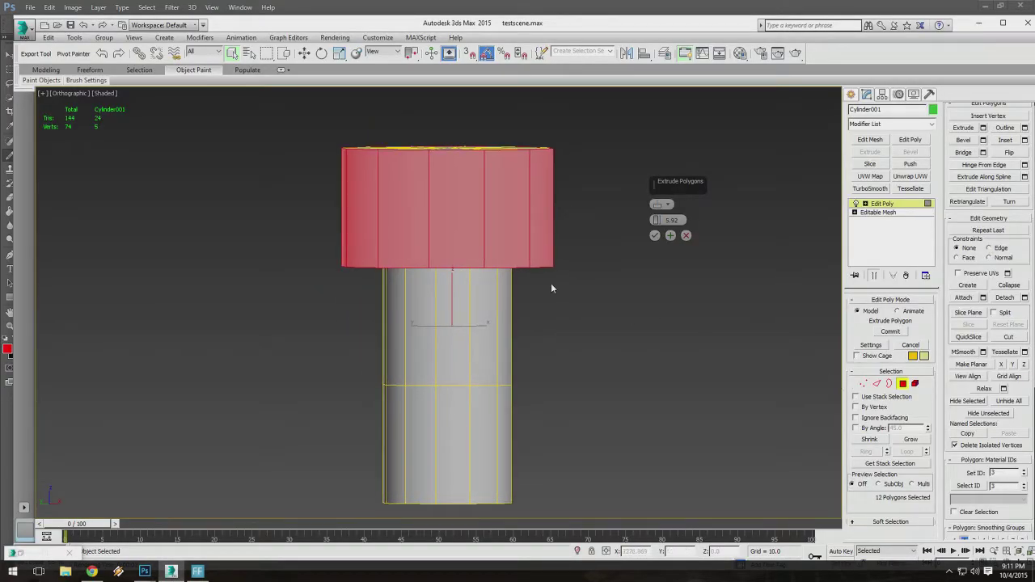
{"action": "middle_click_drag", "start_coordinate": [551, 288], "coordinate": [483, 257], "text": "alt"}
{"action": "scroll", "coordinate": [484, 219], "scroll_direction": "down", "scroll_amount": 4}
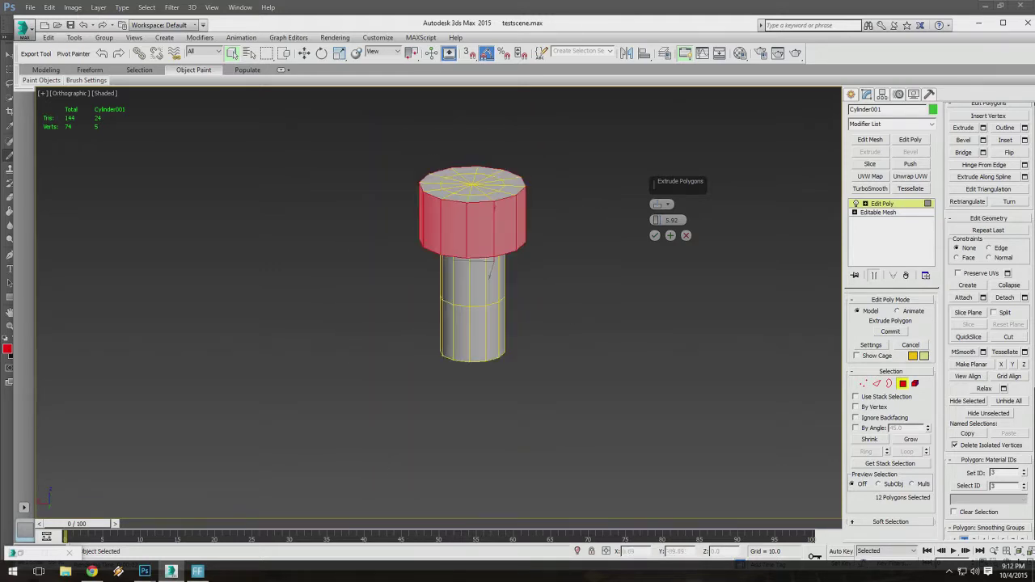
{"action": "scroll", "coordinate": [485, 267], "scroll_direction": "up", "scroll_amount": 4}
{"action": "middle_click_drag", "start_coordinate": [700, 307], "coordinate": [702, 329], "text": "alt"}
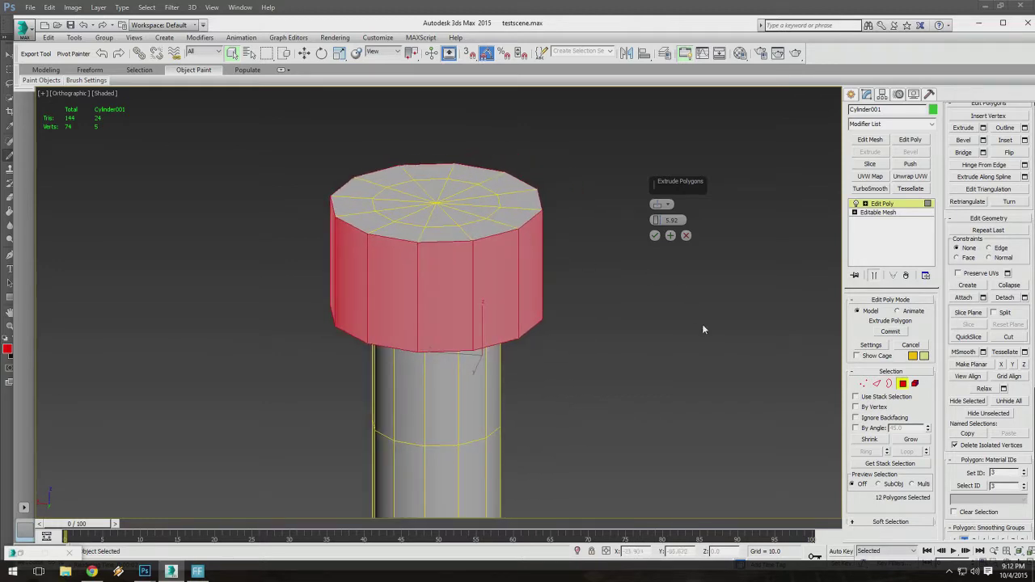
{"action": "mouse_move", "coordinate": [590, 283]}
{"action": "middle_mouse_down", "text": "alt"}
{"action": "mouse_move", "coordinate": [564, 288]}
{"action": "mouse_move", "coordinate": [588, 302]}
{"action": "middle_mouse_up", "text": "alt"}
Reset the ring extrusion's Height to 0 and switch its type to By Polygon.
{"action": "right_click", "coordinate": [657, 220]}
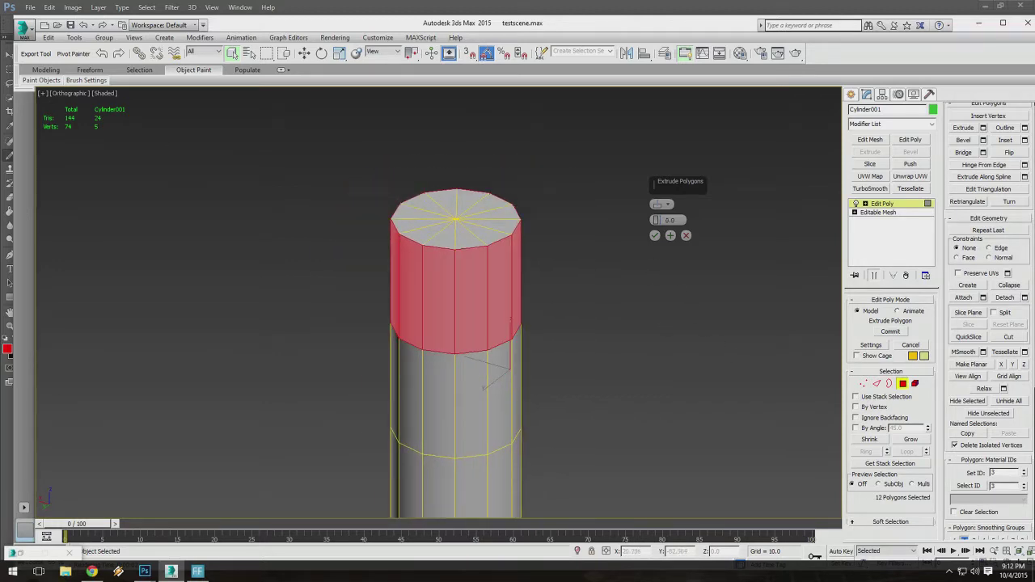
{"action": "scroll", "coordinate": [517, 251], "scroll_direction": "up", "scroll_amount": 5}
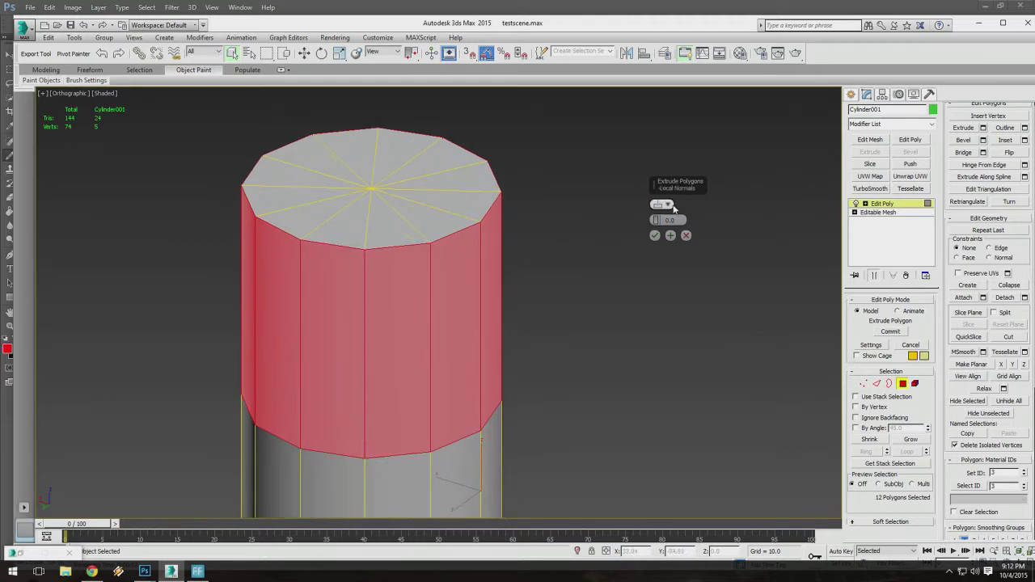
{"action": "left_click", "coordinate": [667, 205]}
{"action": "left_click", "coordinate": [687, 233]}
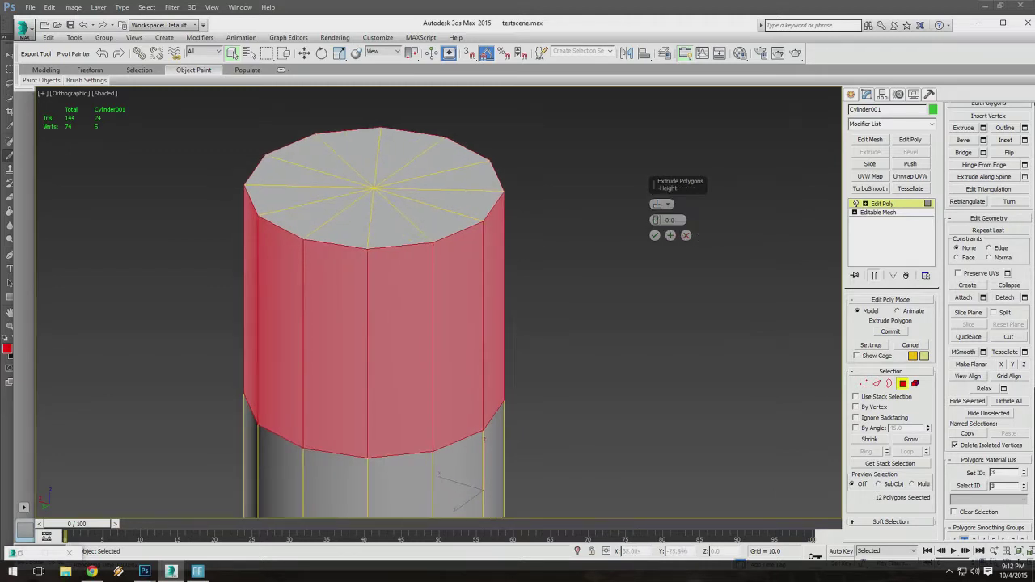
{"action": "left_click", "coordinate": [668, 205]}
{"action": "left_click", "coordinate": [688, 210]}
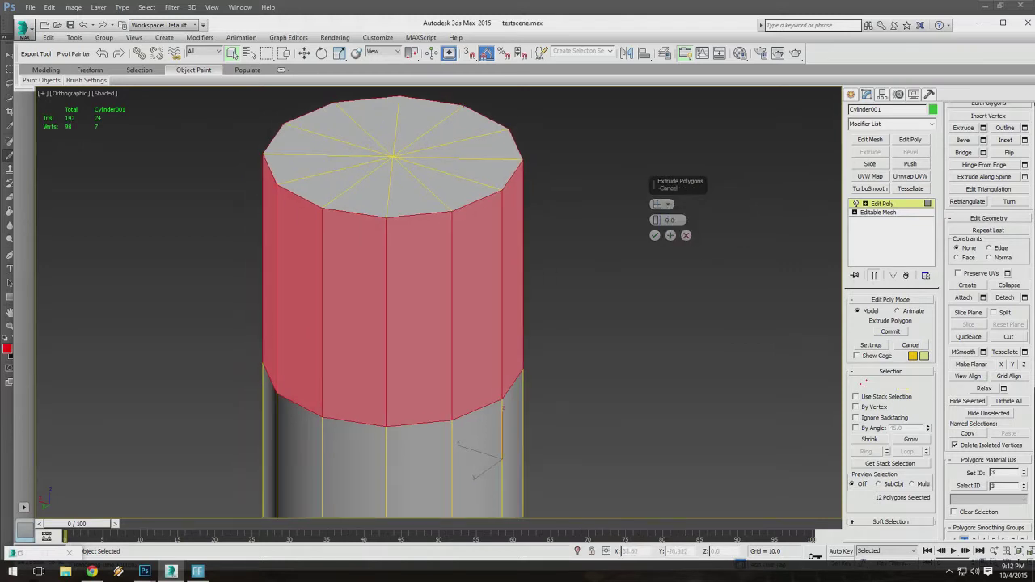
{"action": "middle_click_drag", "start_coordinate": [558, 236], "coordinate": [549, 247], "text": "alt"}
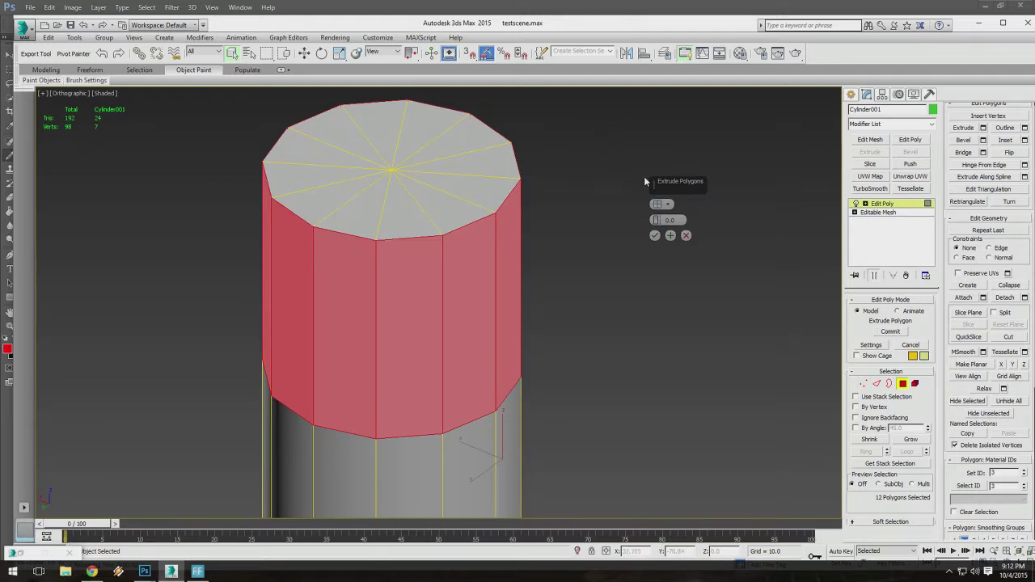
{"action": "left_click", "coordinate": [661, 203]}
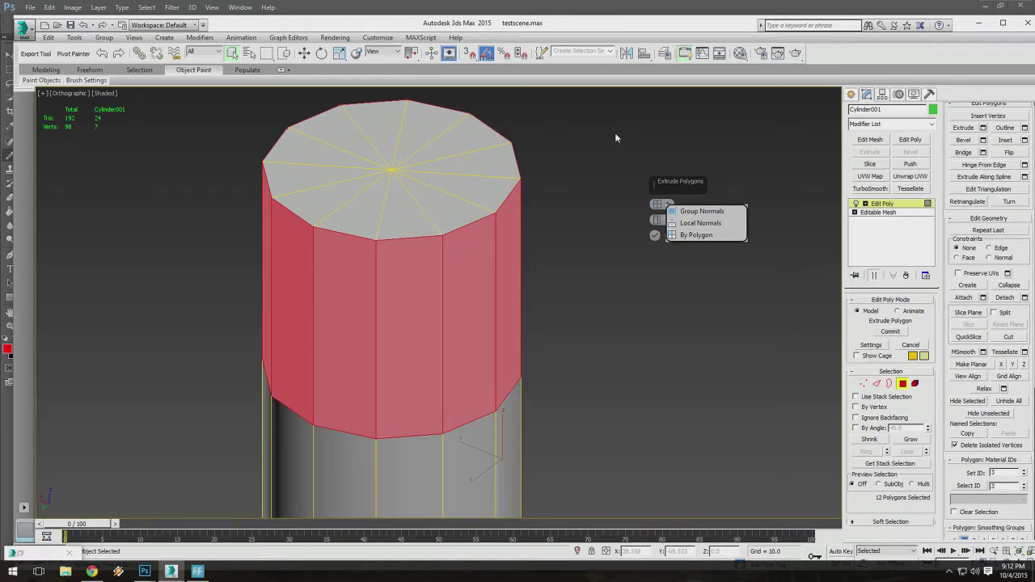
Extrude each polygon of the top ring separately with a Height of 5.639.
{"action": "scroll", "coordinate": [608, 160], "scroll_direction": "down", "scroll_amount": 5}
{"action": "middle_click_drag", "start_coordinate": [485, 206], "coordinate": [489, 169], "text": "alt"}
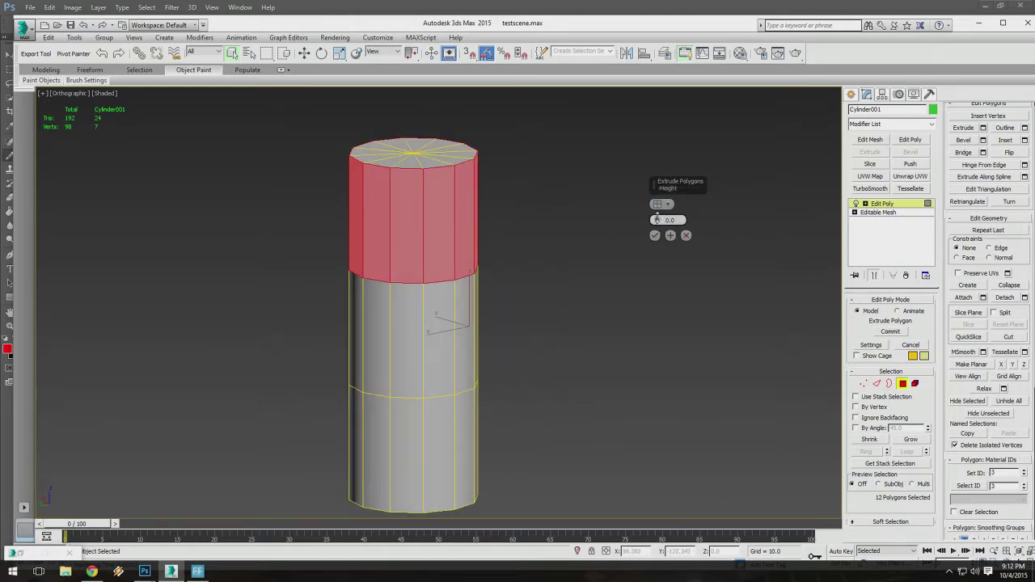
{"action": "left_click_drag", "start_coordinate": [657, 219], "coordinate": [661, 177]}
{"action": "middle_click_drag", "start_coordinate": [488, 179], "coordinate": [269, 191], "text": "alt"}
Deselect the ring and examine the plain cylinder's cap and side polygons from above and from the side.
{"action": "left_click", "coordinate": [523, 300]}
{"action": "middle_click_drag", "start_coordinate": [524, 299], "coordinate": [697, 421], "text": "alt"}
{"action": "middle_click_drag", "start_coordinate": [307, 177], "coordinate": [321, 202], "text": "alt"}
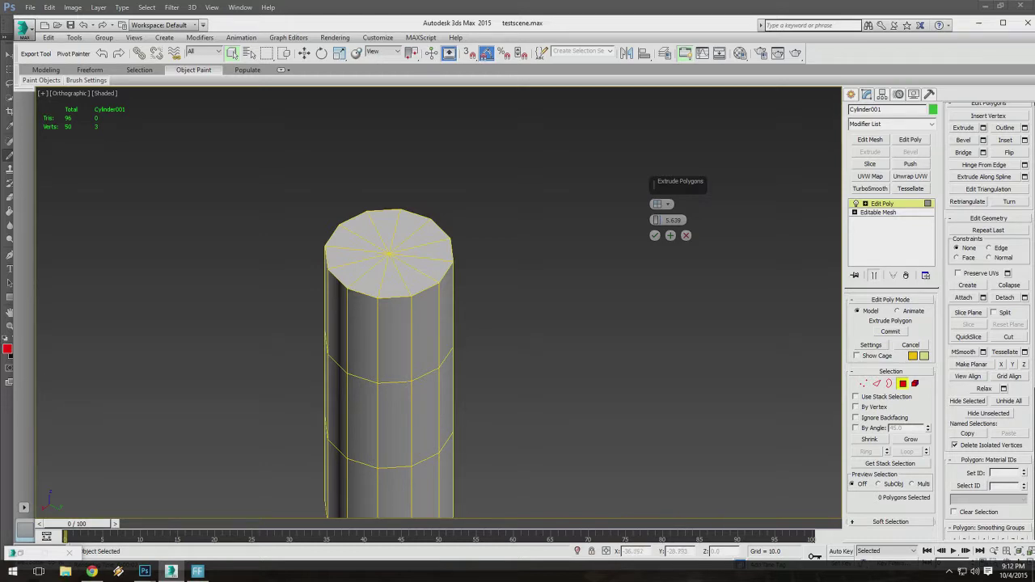
{"action": "middle_click_drag", "start_coordinate": [327, 297], "coordinate": [400, 270], "text": "alt"}
{"action": "scroll", "coordinate": [400, 284], "scroll_direction": "down", "scroll_amount": 2}
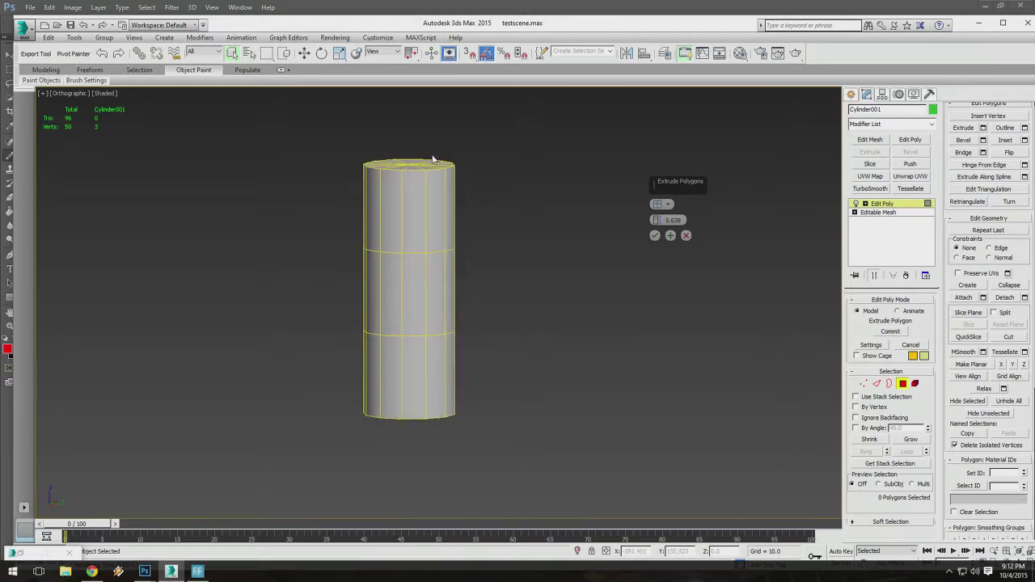
{"action": "middle_click_drag", "start_coordinate": [432, 159], "coordinate": [434, 165], "text": "alt"}
{"action": "middle_click_drag", "start_coordinate": [344, 173], "coordinate": [348, 161], "text": "alt"}
{"action": "scroll", "coordinate": [391, 137], "scroll_direction": "up", "scroll_amount": 3}
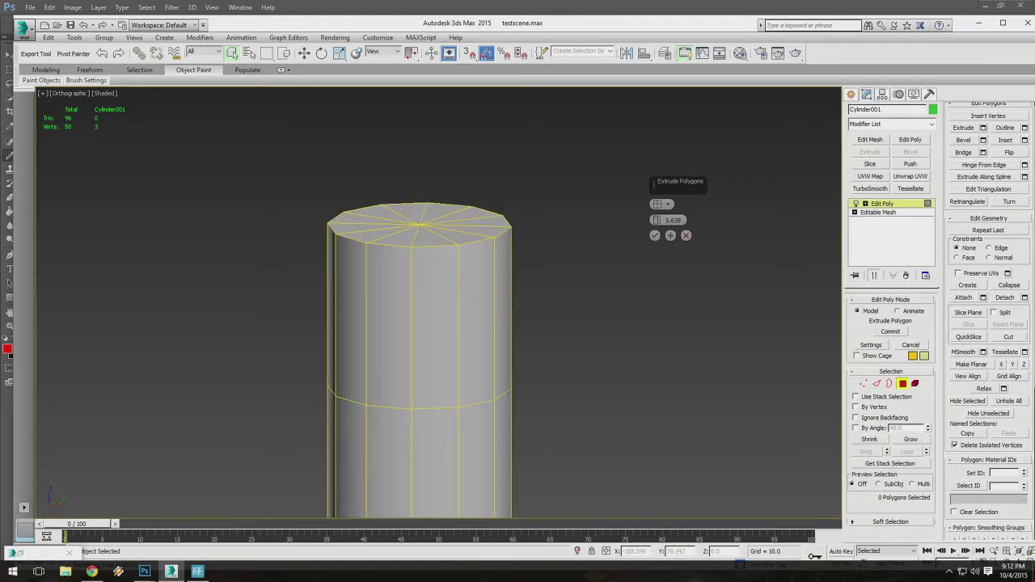
{"action": "mouse_move", "coordinate": [388, 355]}
{"action": "middle_mouse_down", "text": "alt"}
{"action": "mouse_move", "coordinate": [373, 343]}
{"action": "mouse_move", "coordinate": [390, 338]}
{"action": "middle_mouse_up", "text": "alt"}
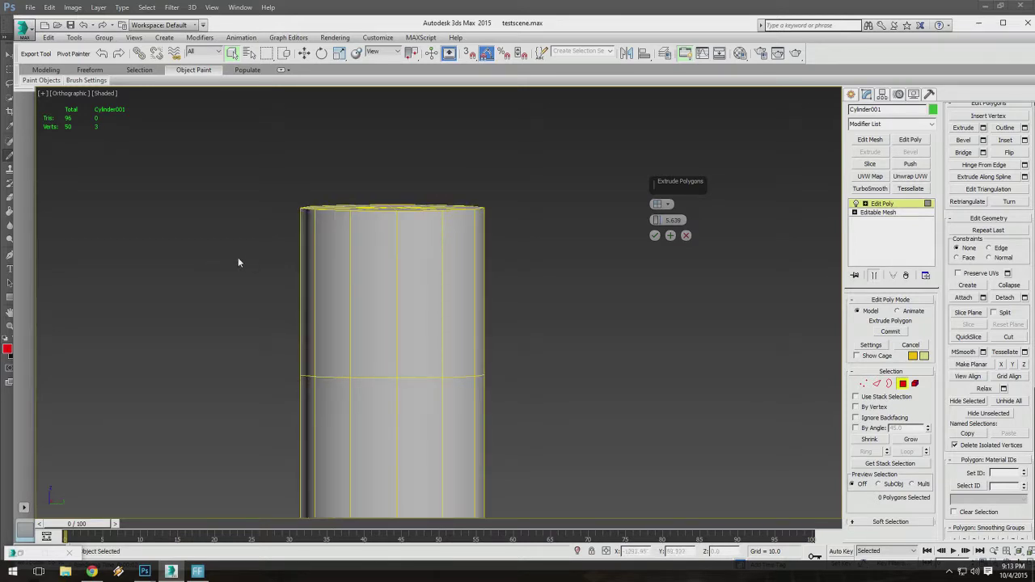
{"action": "middle_click_drag", "start_coordinate": [238, 261], "coordinate": [237, 229], "text": "alt"}
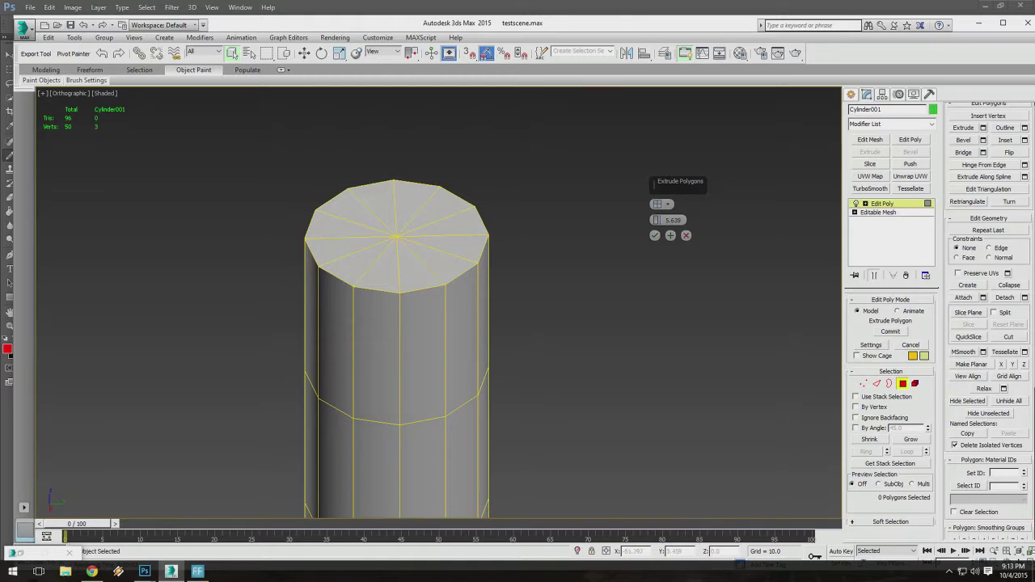
{"action": "middle_click_drag", "start_coordinate": [238, 229], "coordinate": [241, 249], "text": "alt"}
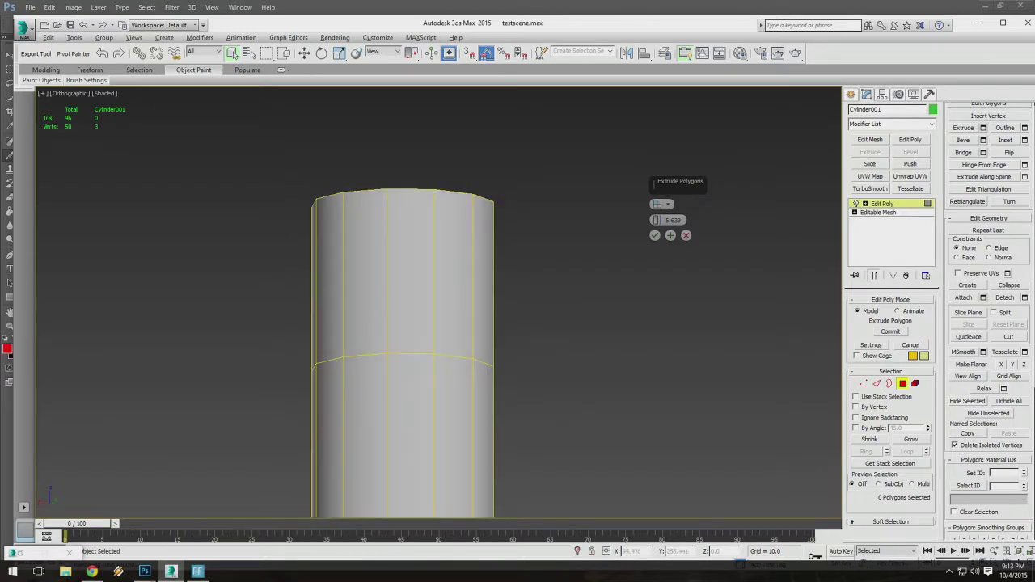
Restore the ring's By Polygon extrusion and switch its type to Local Normals.
{"action": "left_click_drag", "start_coordinate": [592, 293], "coordinate": [591, 292]}
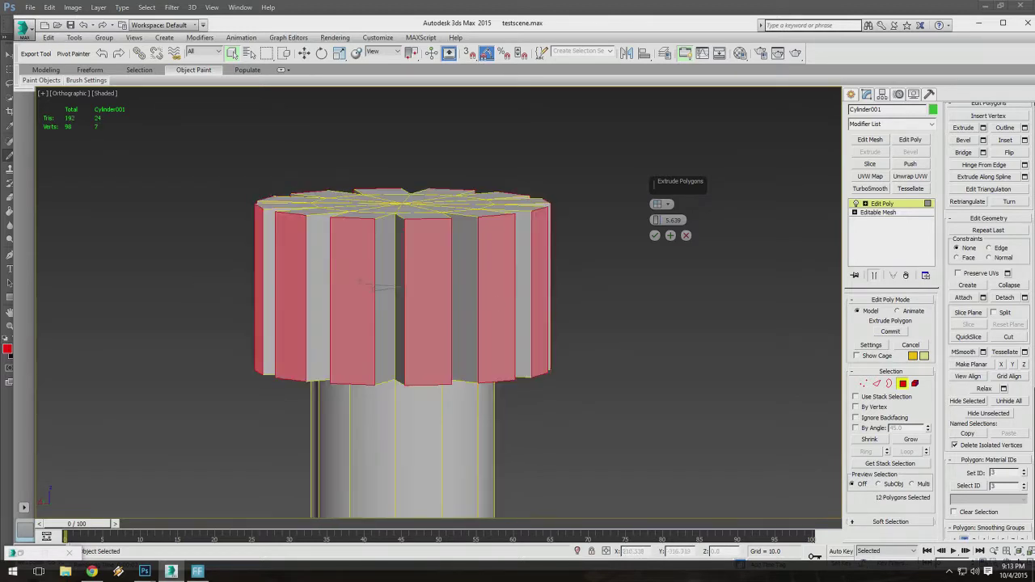
{"action": "left_click", "coordinate": [662, 204]}
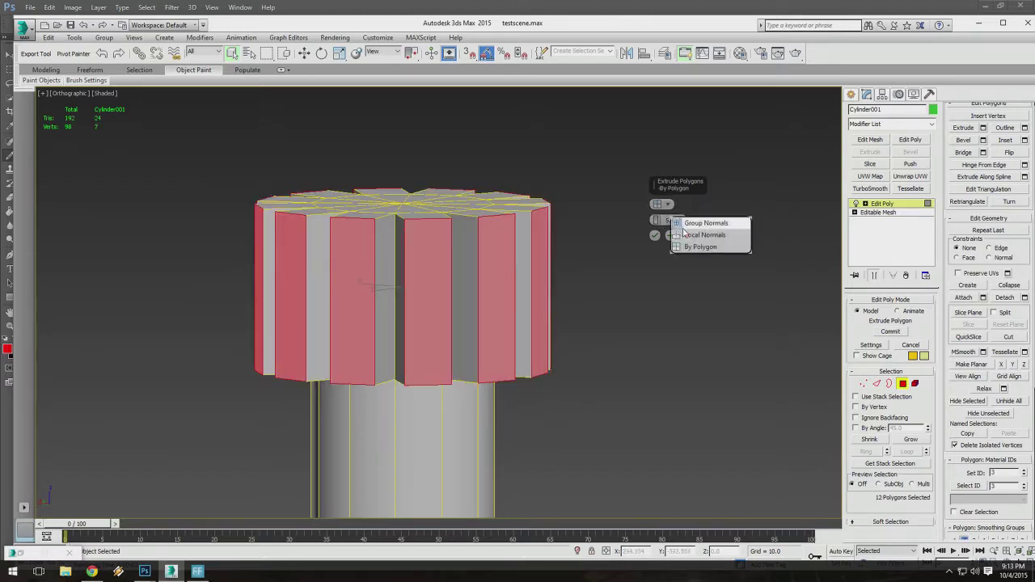
{"action": "left_click", "coordinate": [695, 222]}
{"action": "middle_click_drag", "start_coordinate": [375, 243], "coordinate": [378, 272], "text": "alt"}
{"action": "scroll", "coordinate": [410, 220], "scroll_direction": "up", "scroll_amount": 3}
{"action": "middle_click_drag", "start_coordinate": [410, 220], "coordinate": [372, 230], "text": "alt"}
{"action": "scroll", "coordinate": [378, 203], "scroll_direction": "down", "scroll_amount": 3}
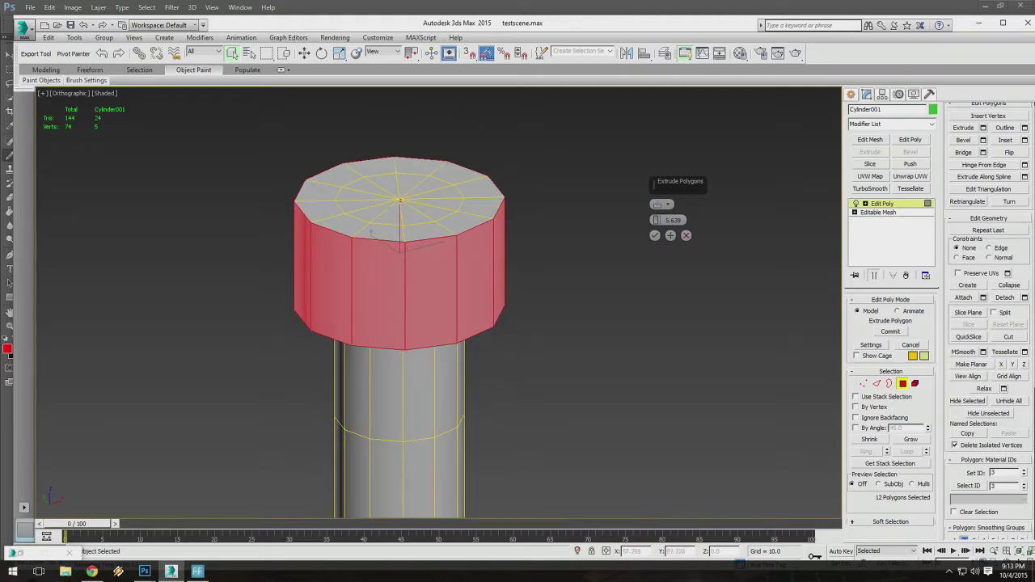
{"action": "scroll", "coordinate": [485, 237], "scroll_direction": "down", "scroll_amount": 5}
Clear the ring selection and cancel the Extrude Polygons operation.
{"action": "key", "text": "ctrl+z"}
{"action": "scroll", "coordinate": [530, 226], "scroll_direction": "up", "scroll_amount": 5}
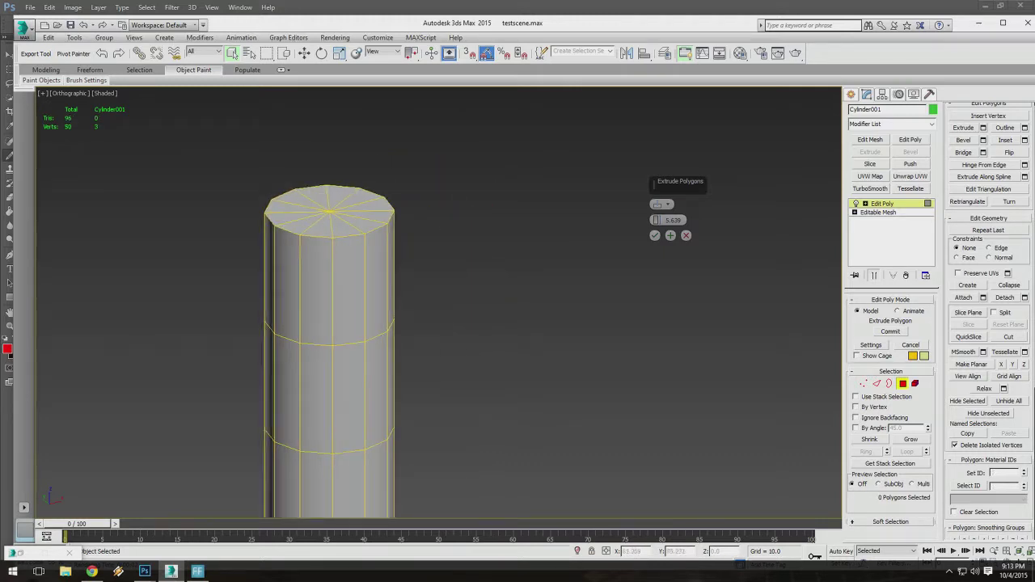
{"action": "middle_click_drag", "start_coordinate": [405, 251], "coordinate": [477, 227]}
{"action": "left_click", "coordinate": [686, 236]}
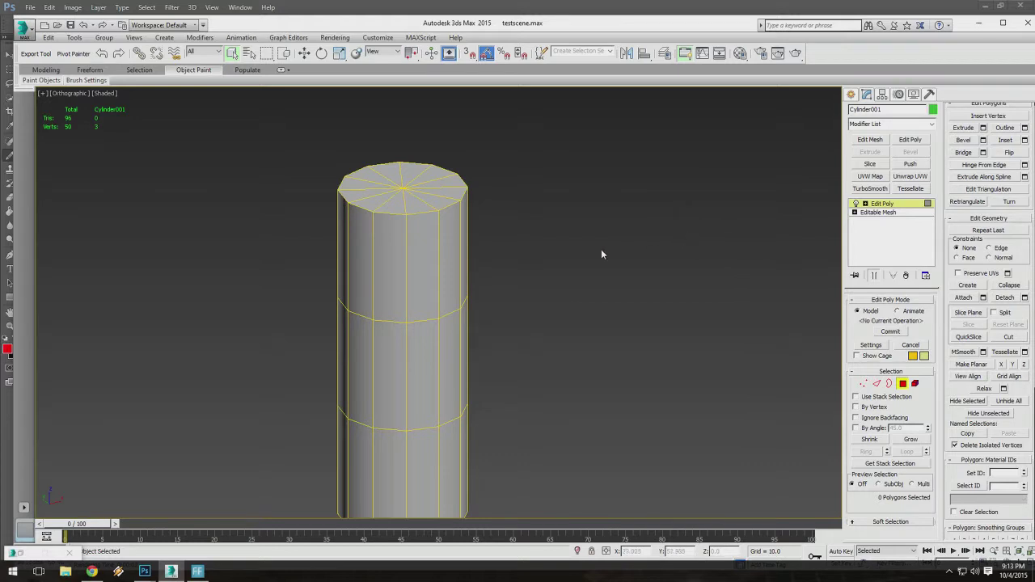
Select one triangle of the cylinder's top cap together with the side polygon directly below it.
{"action": "left_click", "coordinate": [417, 205]}
{"action": "left_click", "coordinate": [422, 236], "text": "ctrl"}
{"action": "middle_click_drag", "start_coordinate": [434, 218], "coordinate": [475, 232]}
{"action": "scroll", "coordinate": [476, 232], "scroll_direction": "up", "scroll_amount": 3}
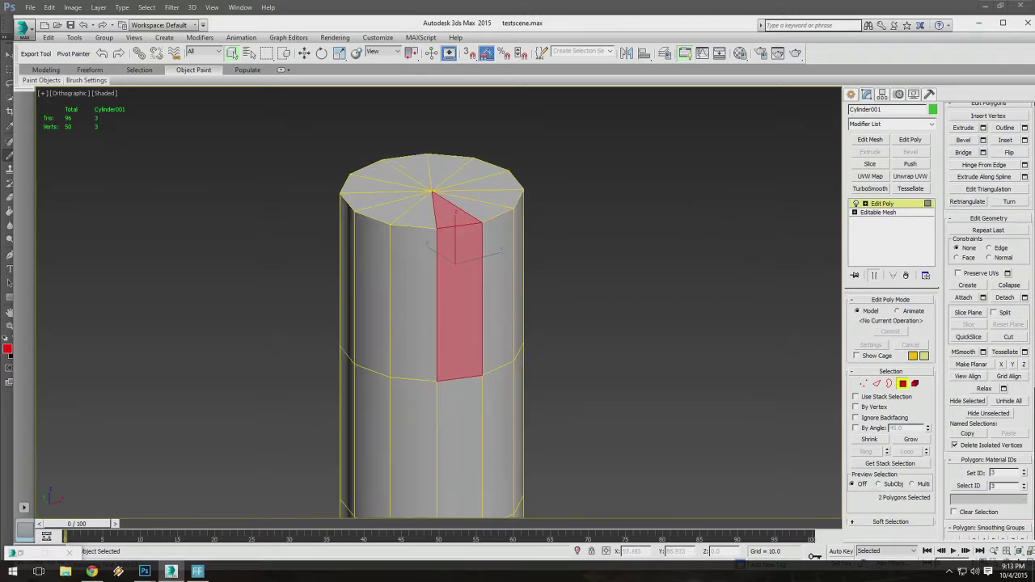
Replace the smoothing groups of the cylinder's top cap and upper ring of side polygons with group 7 only, leaving nothing selected.
{"action": "left_click_drag", "start_coordinate": [316, 142], "coordinate": [520, 209]}
{"action": "middle_click_drag", "start_coordinate": [520, 209], "coordinate": [523, 188], "text": "alt"}
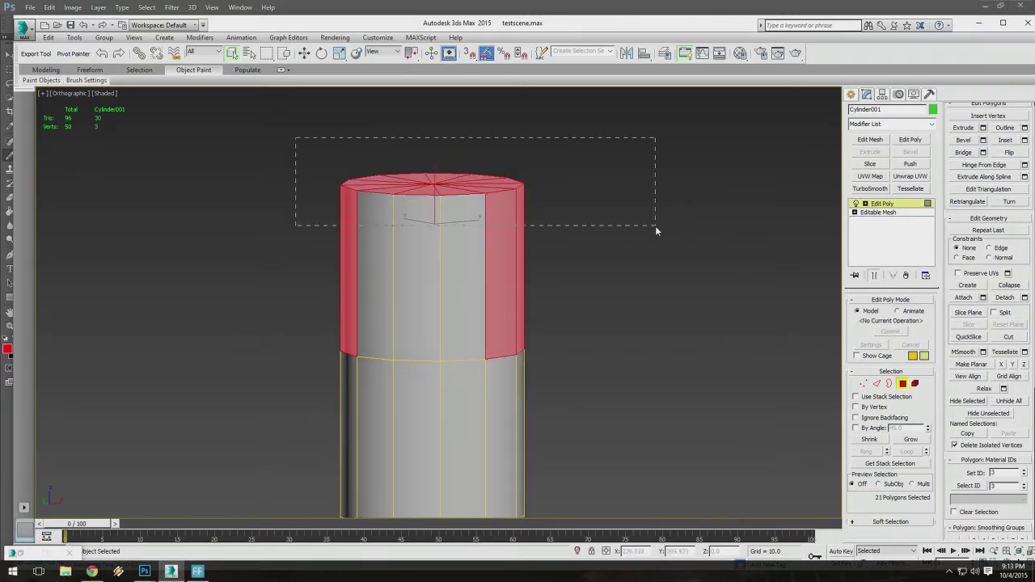
{"action": "left_click_drag", "start_coordinate": [656, 227], "coordinate": [656, 227]}
{"action": "middle_click_drag", "start_coordinate": [656, 228], "coordinate": [712, 244], "text": "alt"}
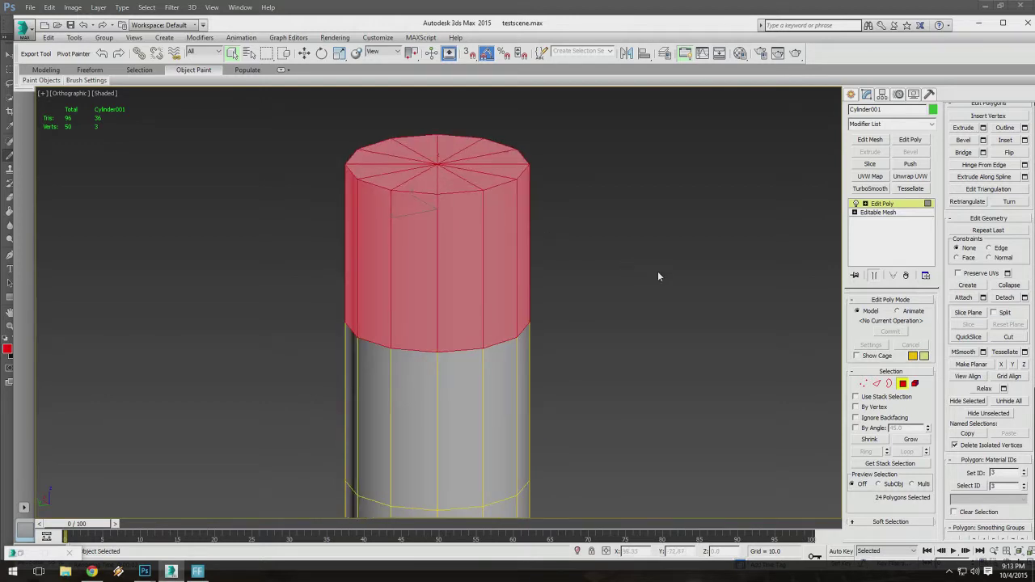
{"action": "scroll", "coordinate": [986, 420], "scroll_direction": "down", "scroll_amount": 5}
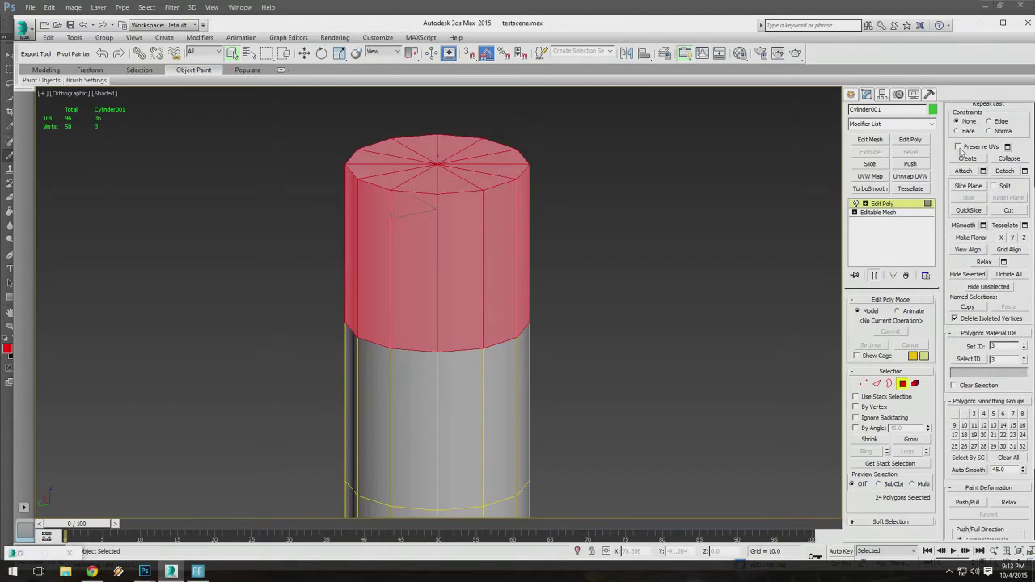
{"action": "left_click", "coordinate": [1008, 458]}
{"action": "left_click", "coordinate": [1012, 415]}
{"action": "middle_click_drag", "start_coordinate": [665, 301], "coordinate": [273, 304], "text": "alt"}
{"action": "left_click", "coordinate": [645, 283]}
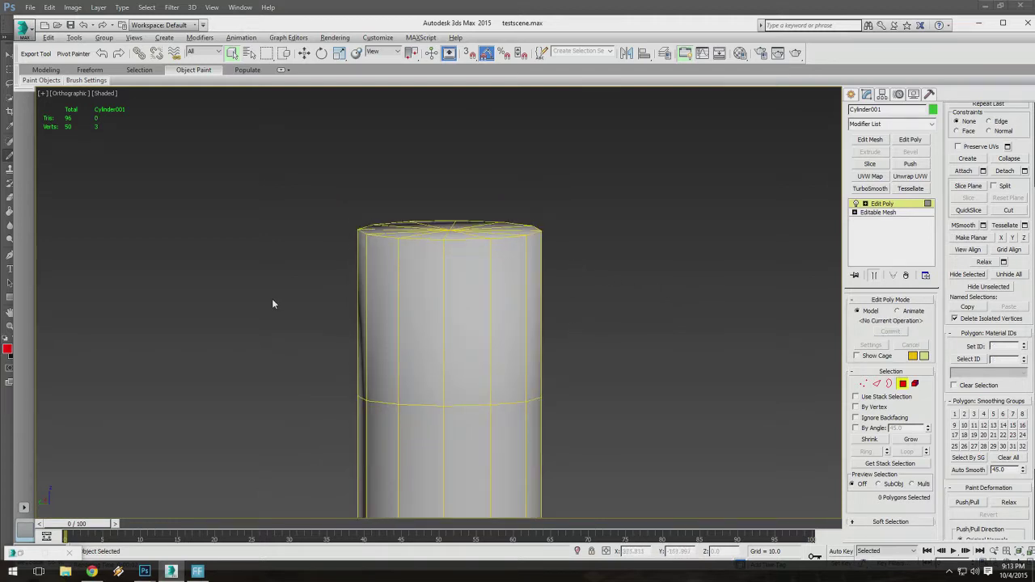
Select the upper ring of side polygons without the cap and extrude it by 5.639 along Local Normals.
{"action": "left_click_drag", "start_coordinate": [686, 313], "coordinate": [687, 314]}
{"action": "middle_click_drag", "start_coordinate": [687, 315], "coordinate": [714, 263], "text": "alt"}
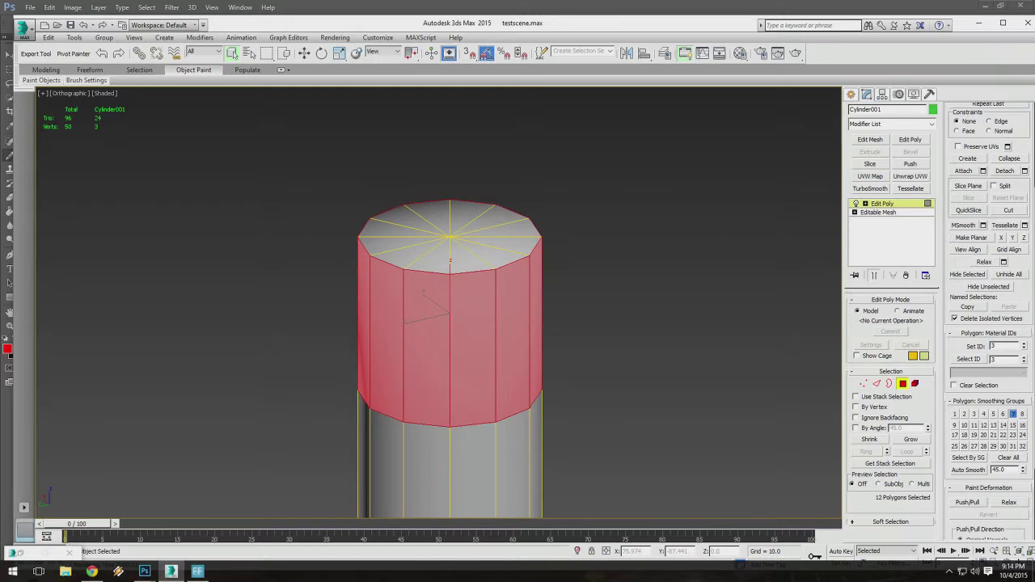
{"action": "scroll", "coordinate": [988, 323], "scroll_direction": "up", "scroll_amount": 5}
{"action": "left_click", "coordinate": [983, 133]}
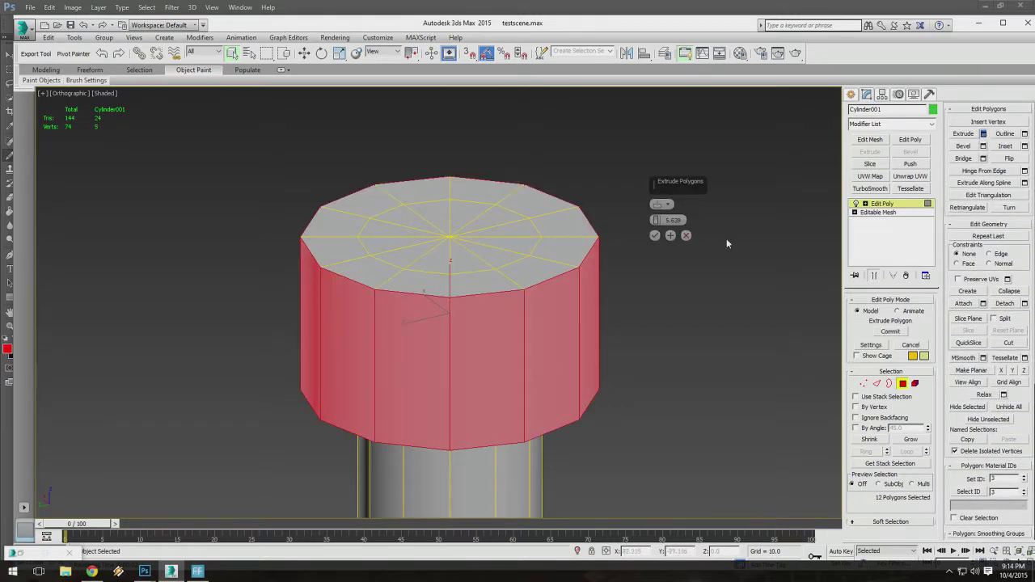
{"action": "middle_click_drag", "start_coordinate": [575, 279], "coordinate": [491, 312], "text": "alt"}
Undo and redo the ring's extrusion, comparing the plain and extruded cylinder from above and from the side.
{"action": "key", "text": "ctrl+z"}
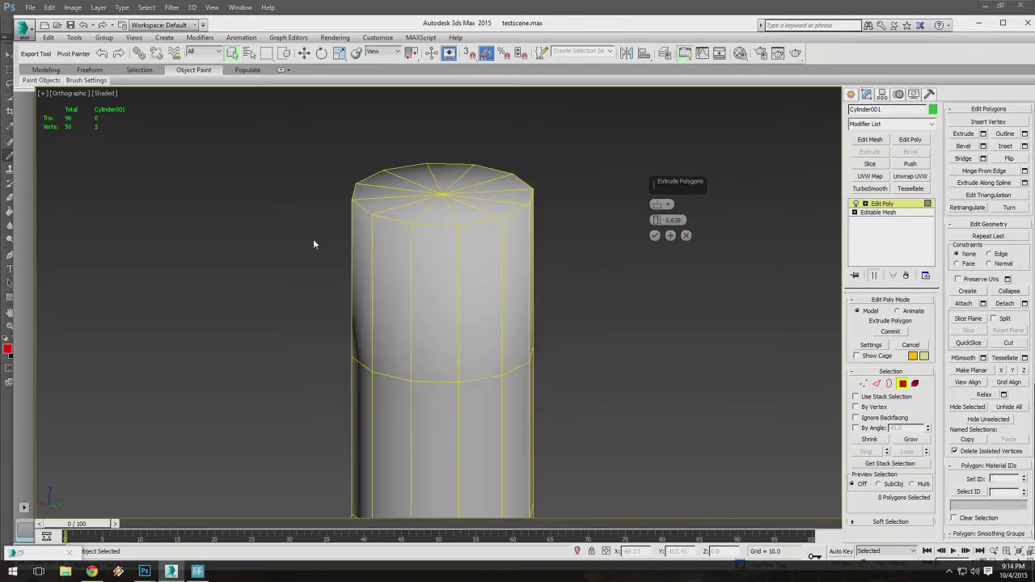
{"action": "mouse_move", "coordinate": [314, 244]}
{"action": "middle_mouse_down", "text": "alt"}
{"action": "mouse_move", "coordinate": [336, 267]}
{"action": "mouse_move", "coordinate": [332, 248]}
{"action": "middle_mouse_up", "text": "alt"}
{"action": "key", "text": "ctrl+y"}
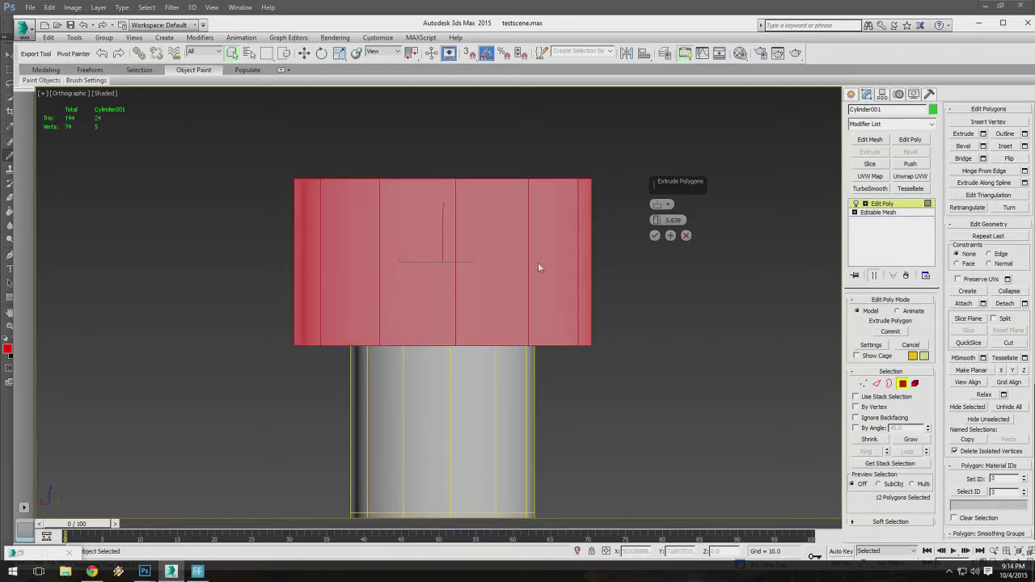
{"action": "middle_click_drag", "start_coordinate": [539, 267], "coordinate": [489, 245], "text": "alt"}
{"action": "scroll", "coordinate": [434, 246], "scroll_direction": "down", "scroll_amount": 5}
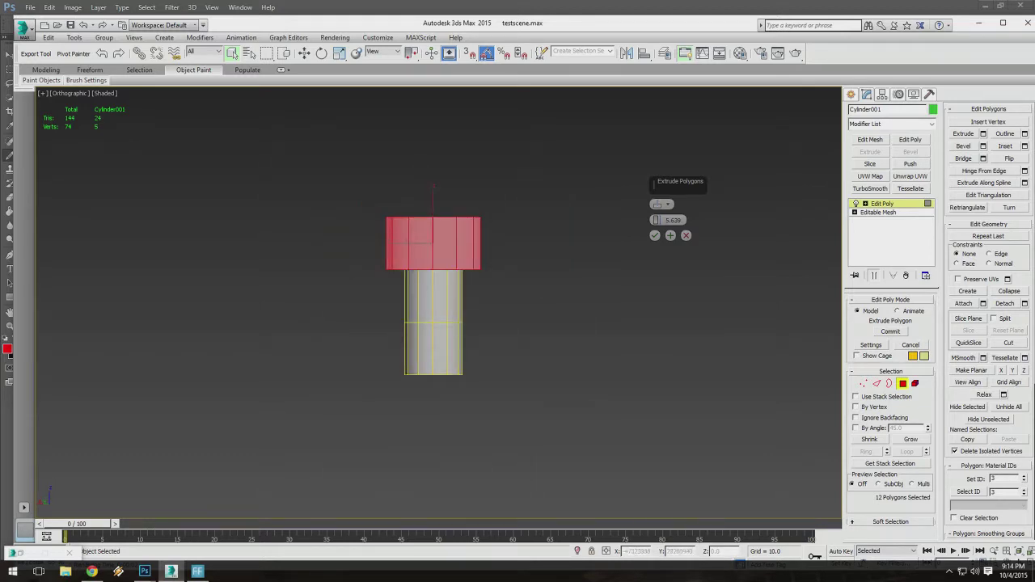
{"action": "scroll", "coordinate": [443, 247], "scroll_direction": "up", "scroll_amount": 6}
{"action": "scroll", "coordinate": [443, 247], "scroll_direction": "down", "scroll_amount": 4}
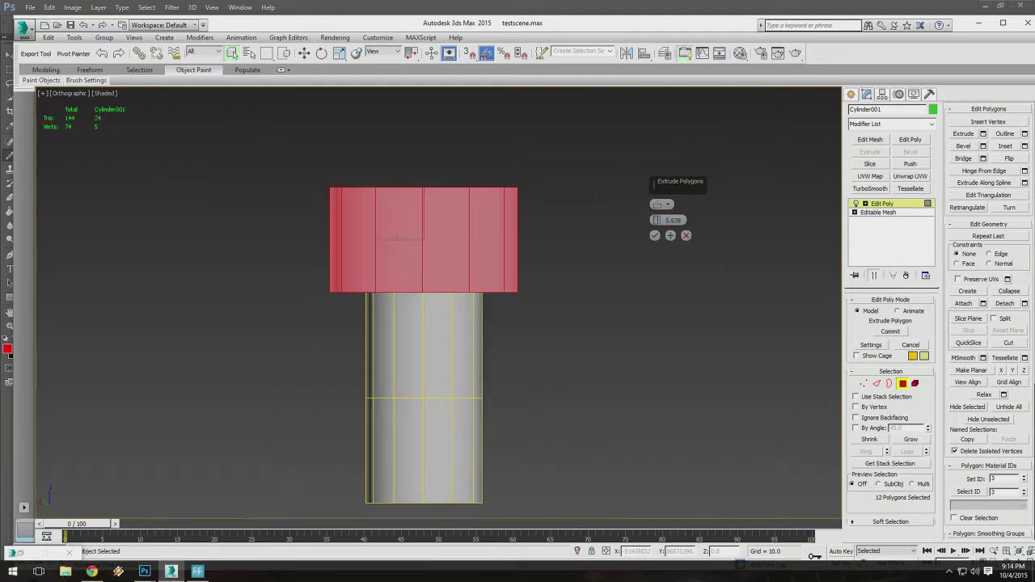
Clear and reselect the upper ring to toggle its Local Normals extrusion, examine it, and clear the selection again.
{"action": "left_click", "coordinate": [554, 300]}
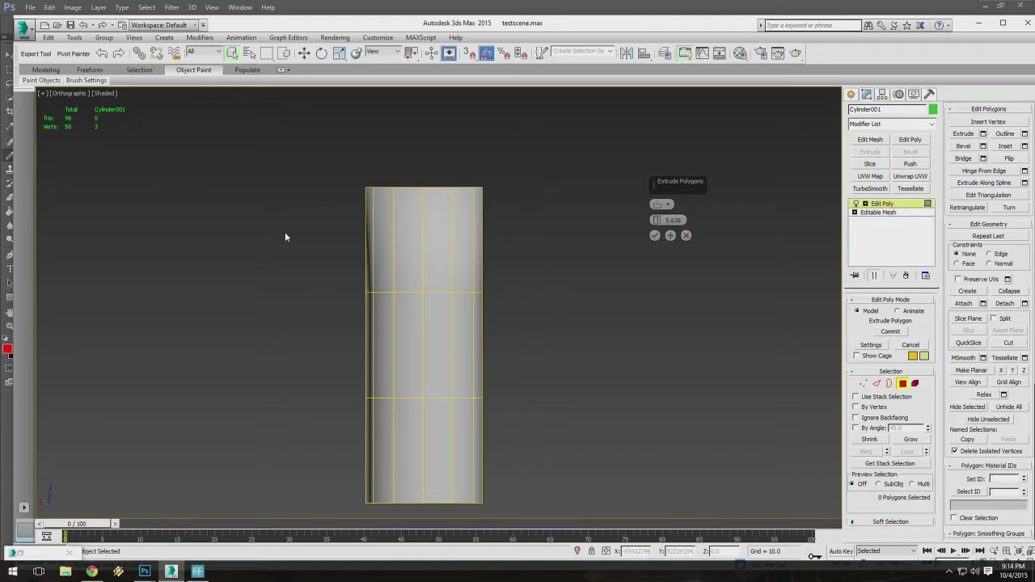
{"action": "left_click_drag", "start_coordinate": [285, 234], "coordinate": [640, 257]}
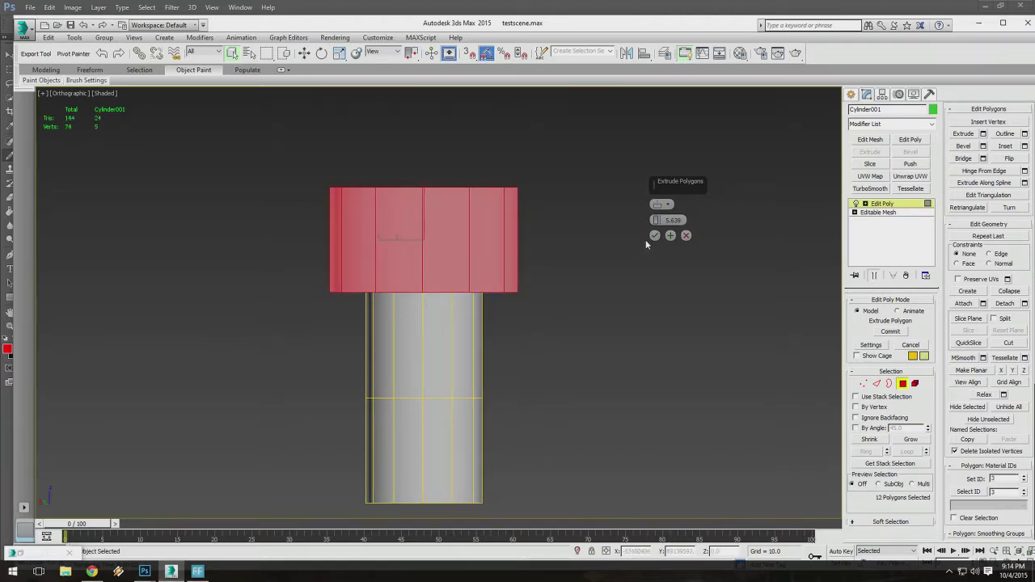
{"action": "middle_click_drag", "start_coordinate": [534, 240], "coordinate": [524, 277], "text": "alt"}
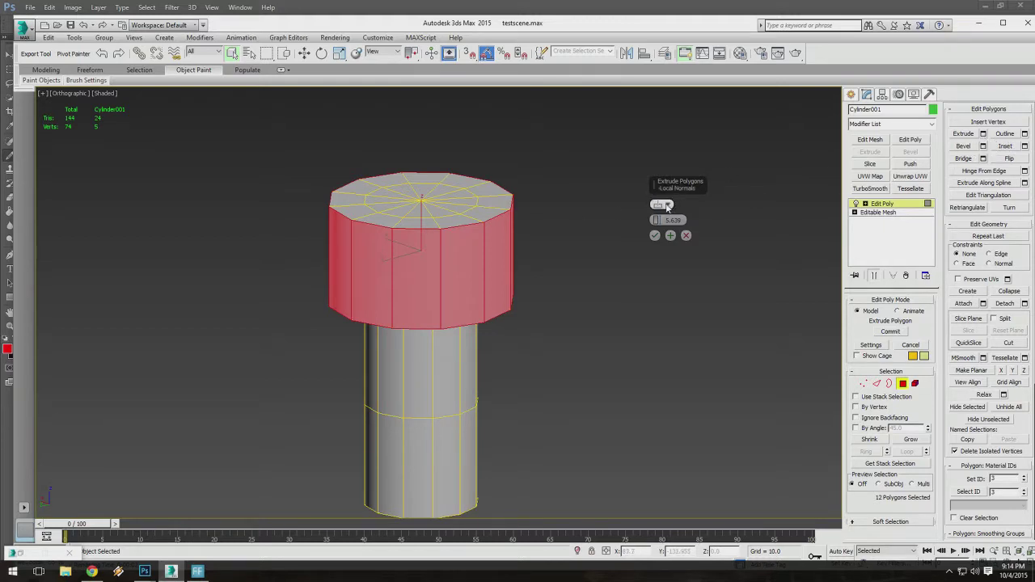
{"action": "middle_click_drag", "start_coordinate": [625, 208], "coordinate": [618, 200], "text": "alt"}
{"action": "left_click", "coordinate": [617, 202]}
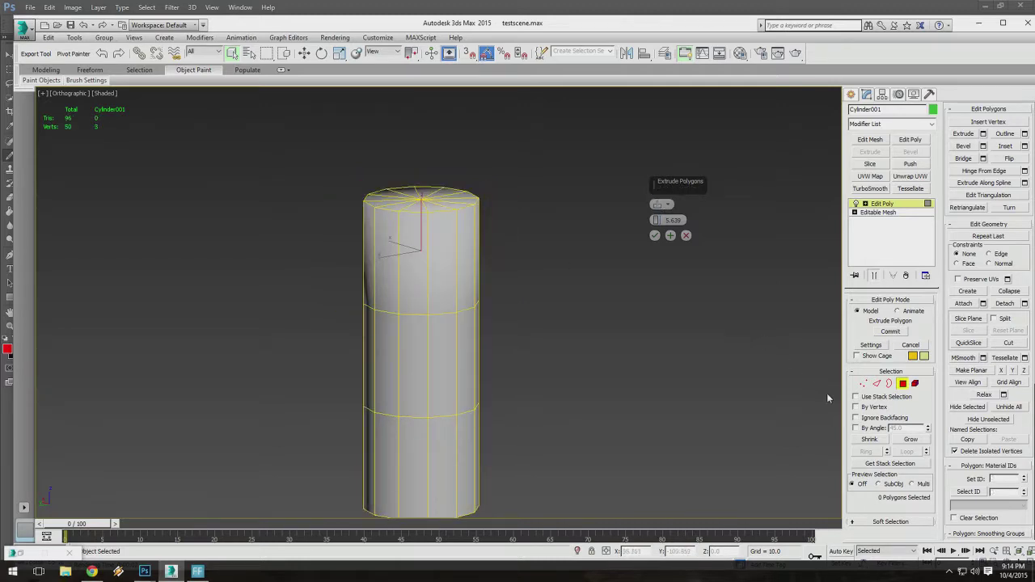
Select the vertices of the cylinder's top cap and scale them uniformly inward to 74 percent.
{"action": "left_click", "coordinate": [863, 384]}
{"action": "middle_click_drag", "start_coordinate": [372, 175], "coordinate": [407, 195]}
{"action": "left_click_drag", "start_coordinate": [390, 192], "coordinate": [534, 249]}
{"action": "middle_click_drag", "start_coordinate": [437, 84], "coordinate": [434, 71], "text": "alt"}
{"action": "left_click", "coordinate": [339, 52]}
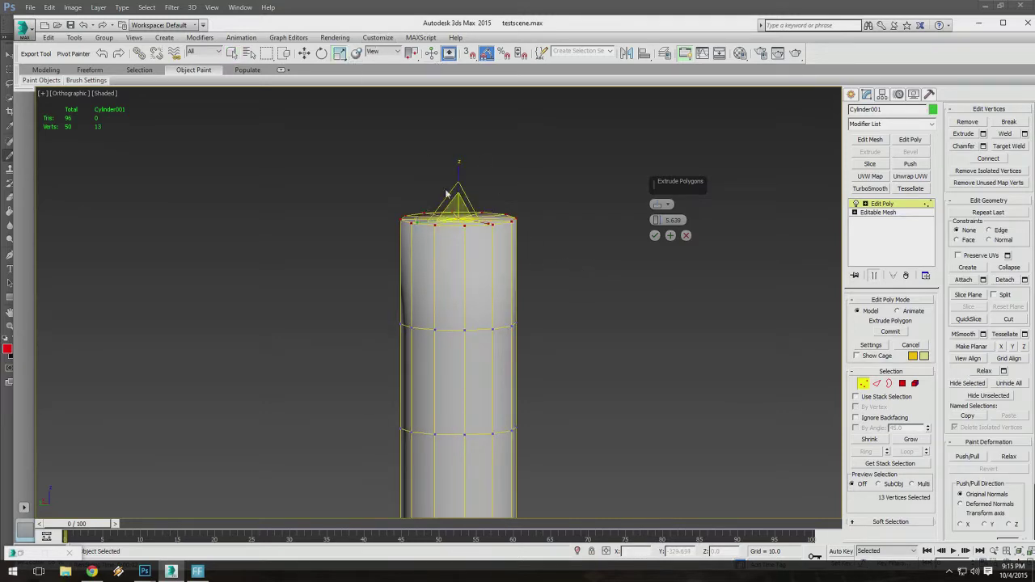
{"action": "left_click_drag", "start_coordinate": [459, 212], "coordinate": [459, 239]}
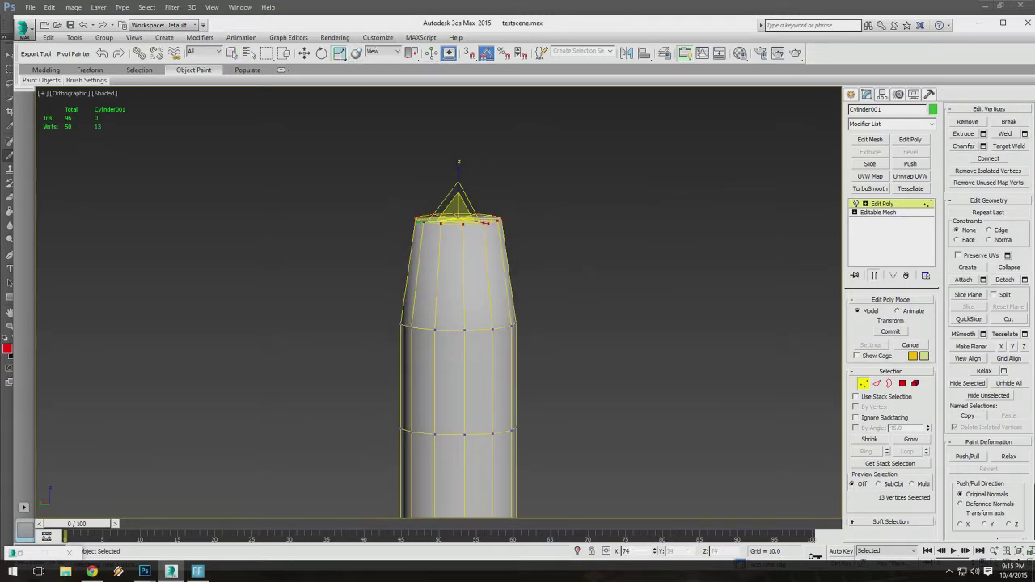
Select the tapered upper ring of side polygons, extrude it by 5.639, and examine its shape from the side and above.
{"action": "left_click", "coordinate": [903, 384]}
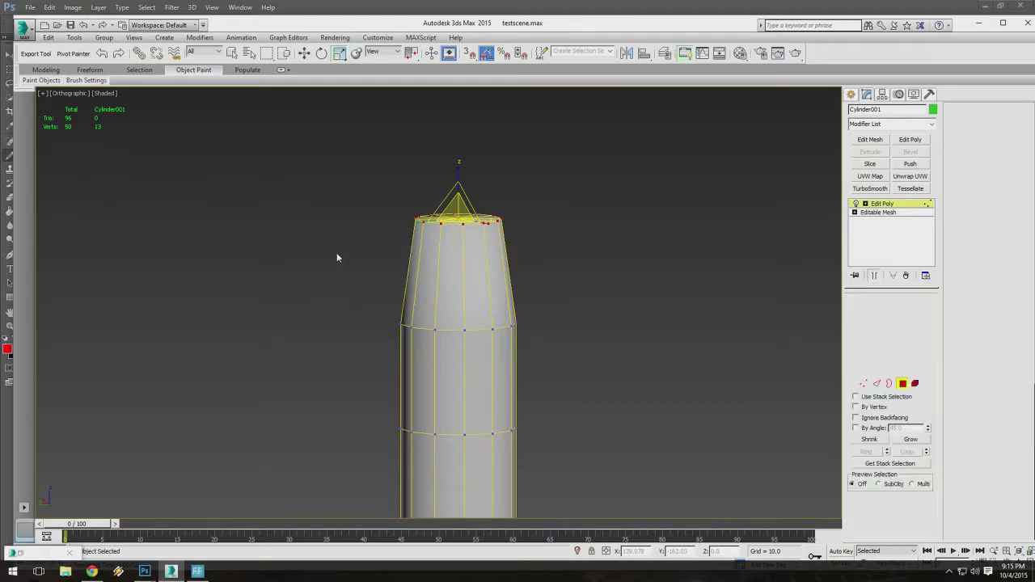
{"action": "left_click_drag", "start_coordinate": [299, 251], "coordinate": [613, 277]}
{"action": "middle_click_drag", "start_coordinate": [613, 277], "coordinate": [624, 285]}
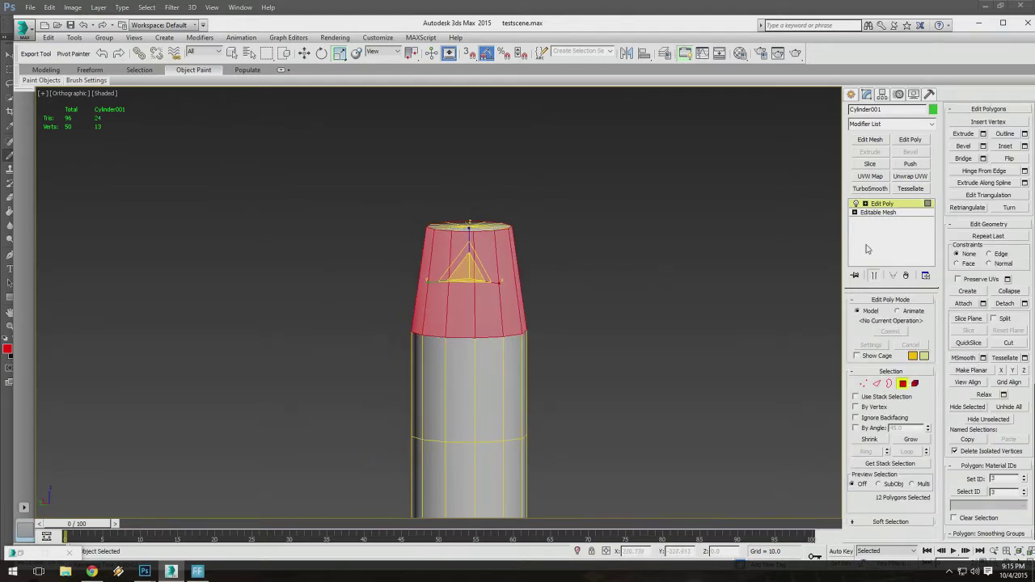
{"action": "left_click", "coordinate": [967, 135]}
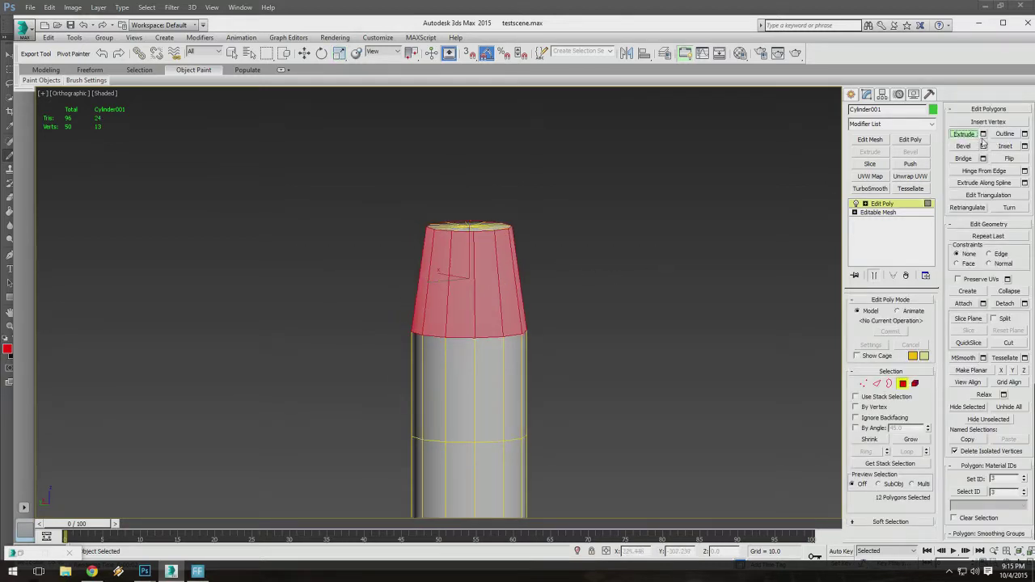
{"action": "left_click", "coordinate": [983, 134]}
{"action": "scroll", "coordinate": [602, 231], "scroll_direction": "up", "scroll_amount": 5}
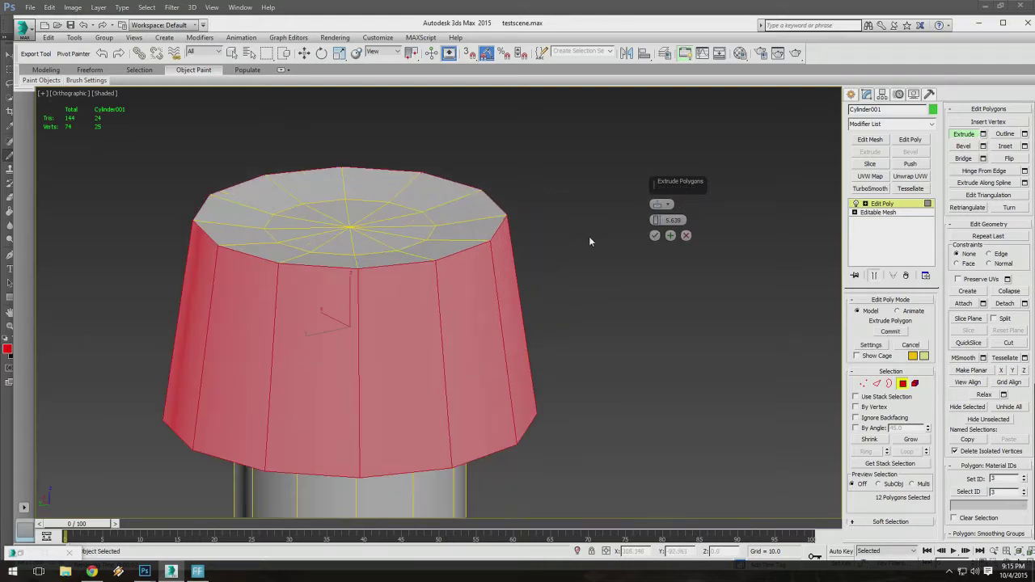
{"action": "middle_click_drag", "start_coordinate": [535, 239], "coordinate": [557, 219]}
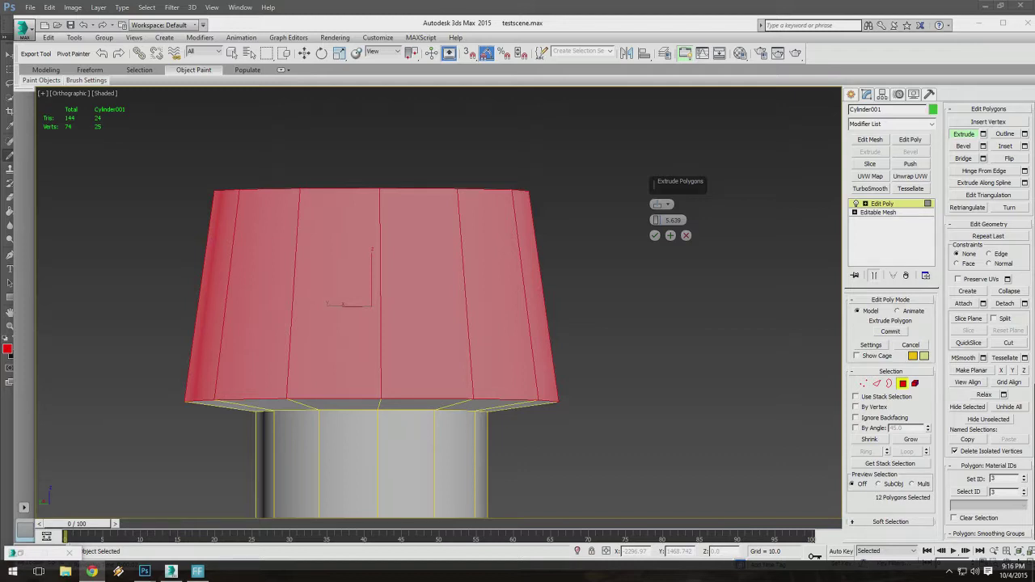
{"action": "scroll", "coordinate": [464, 255], "scroll_direction": "down", "scroll_amount": 5}
{"action": "middle_click_drag", "start_coordinate": [464, 256], "coordinate": [469, 298], "text": "alt"}
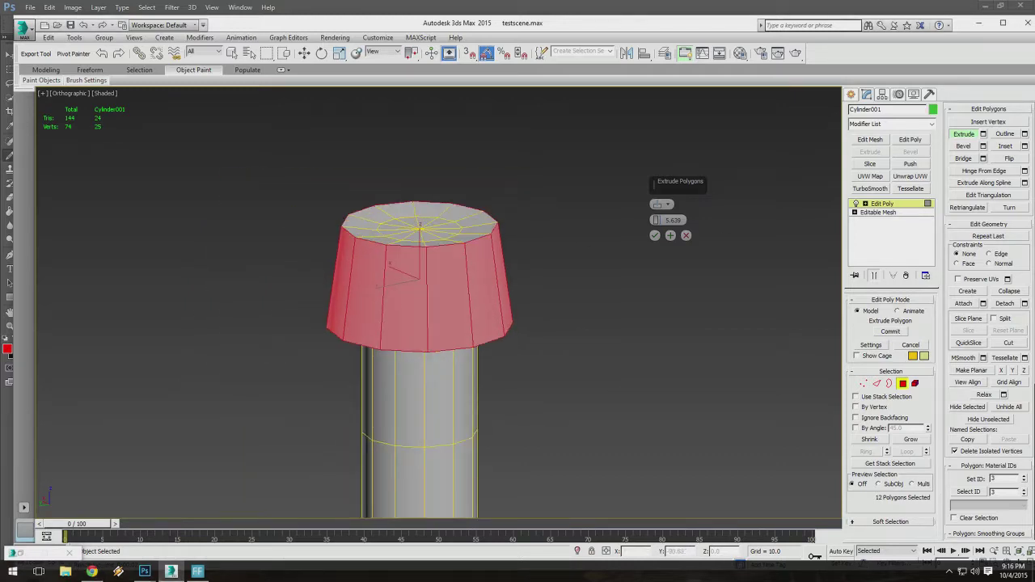
Undo the tapered ring's extrusion and the taper, and bring back the extrusion of the straight upper ring.
{"action": "left_click", "coordinate": [232, 52]}
{"action": "middle_click_drag", "start_coordinate": [335, 143], "coordinate": [348, 123]}
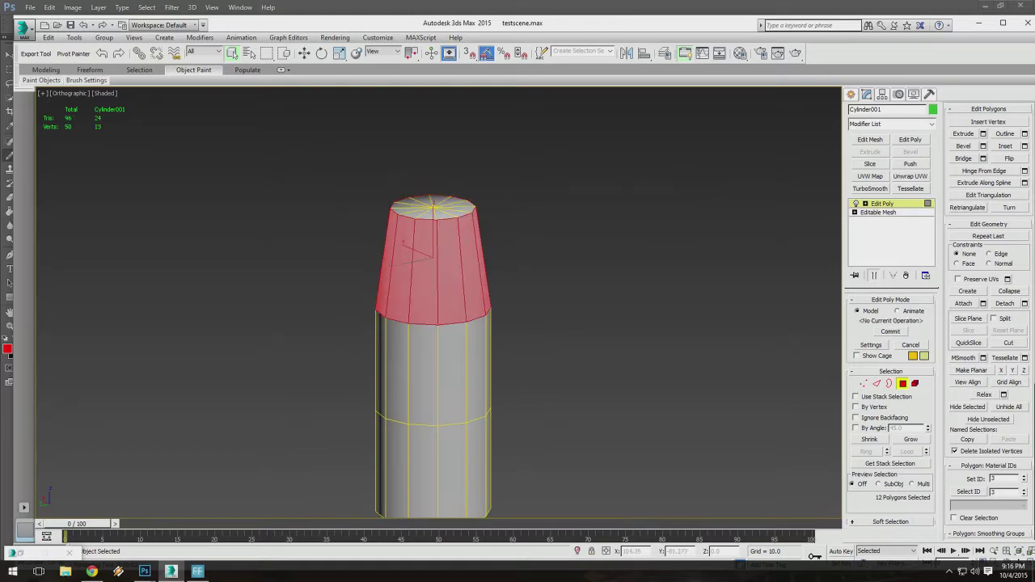
{"action": "middle_click_drag", "start_coordinate": [434, 340], "coordinate": [513, 285]}
{"action": "key", "text": "shift+e"}
{"action": "scroll", "coordinate": [475, 339], "scroll_direction": "up", "scroll_amount": 3}
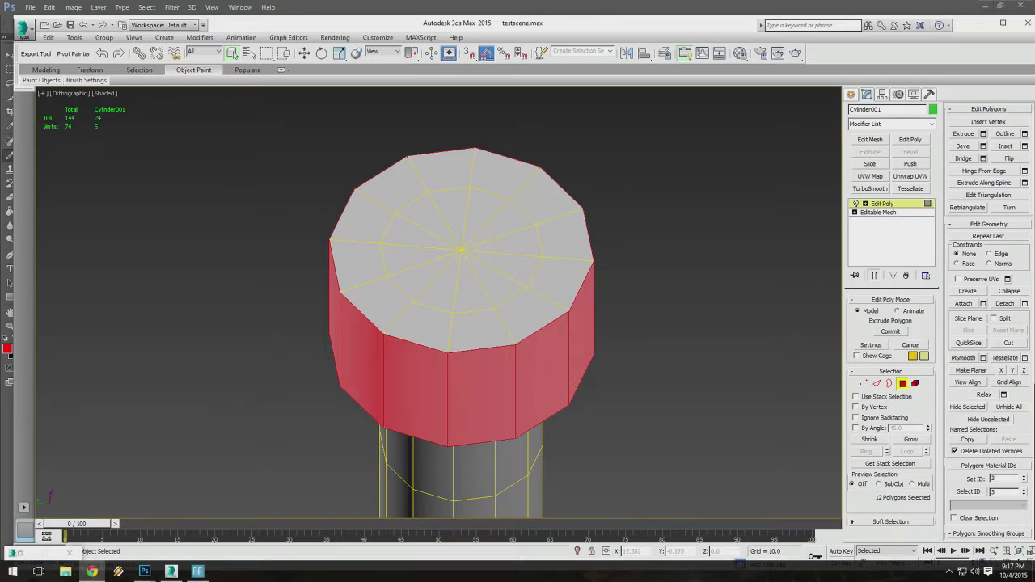
{"action": "middle_click_drag", "start_coordinate": [544, 323], "coordinate": [521, 280]}
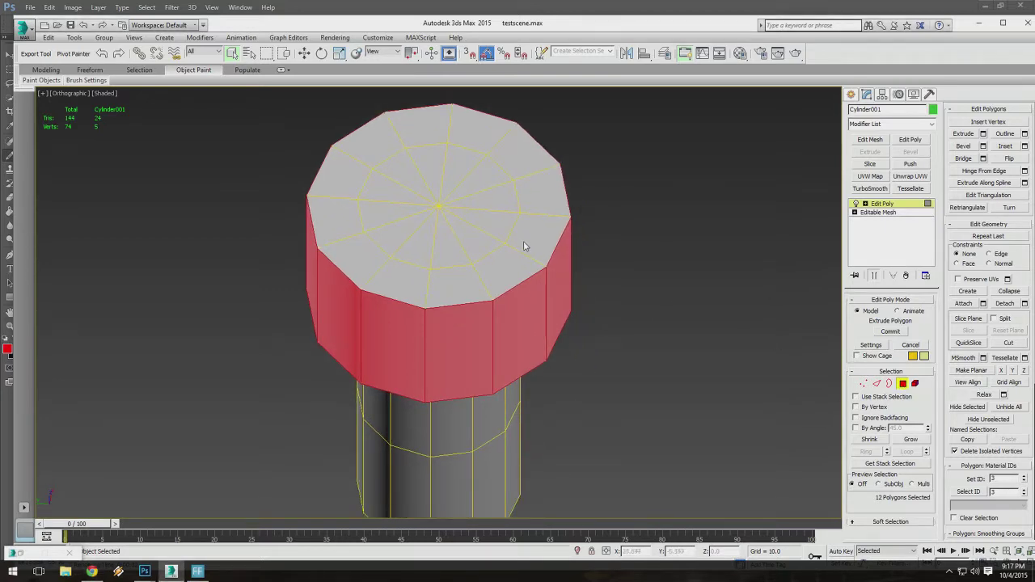
Leave polygon editing and delete the whole cylinder from the scene.
{"action": "scroll", "coordinate": [526, 247], "scroll_direction": "down", "scroll_amount": 5}
{"action": "middle_click_drag", "start_coordinate": [663, 265], "coordinate": [412, 275], "text": "alt"}
{"action": "left_click", "coordinate": [903, 384]}
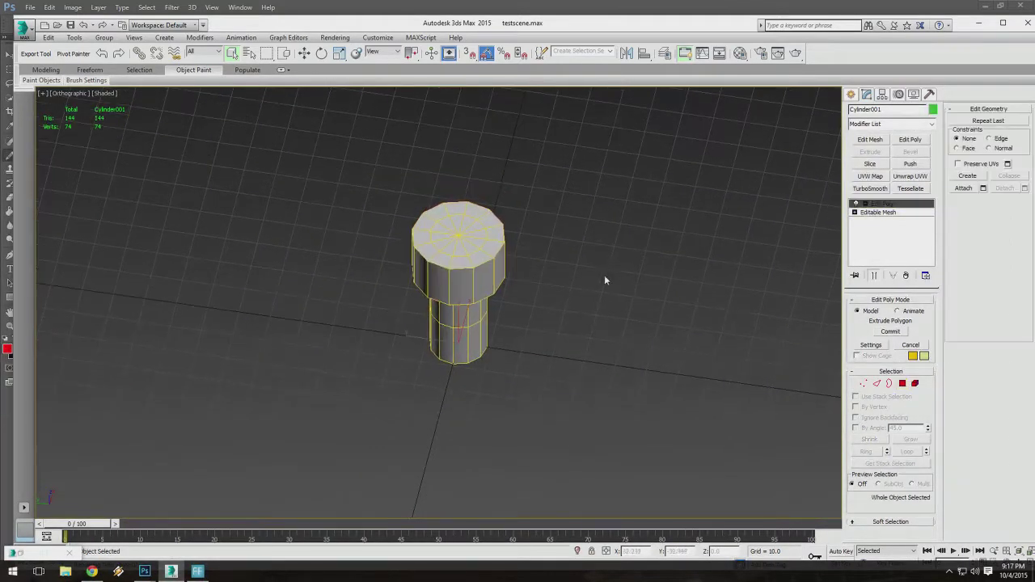
{"action": "key", "text": "Delete"}
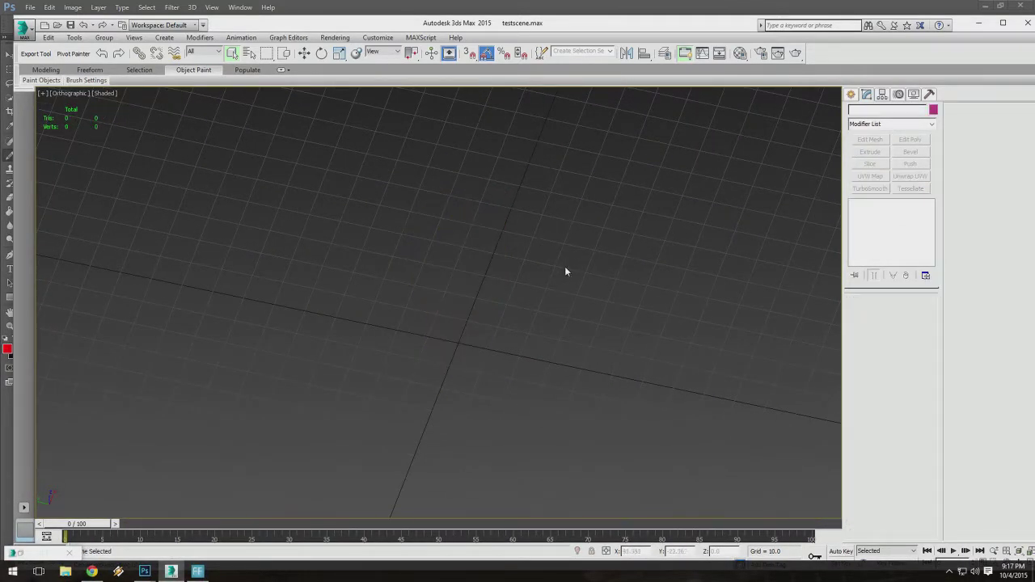
Create a 12-sided cylinder at the grid origin with snapping turned on, with a radius of 10 and a height of 70.
{"action": "middle_click_drag", "start_coordinate": [564, 272], "coordinate": [485, 323], "text": "alt"}
{"action": "left_click", "coordinate": [851, 94]}
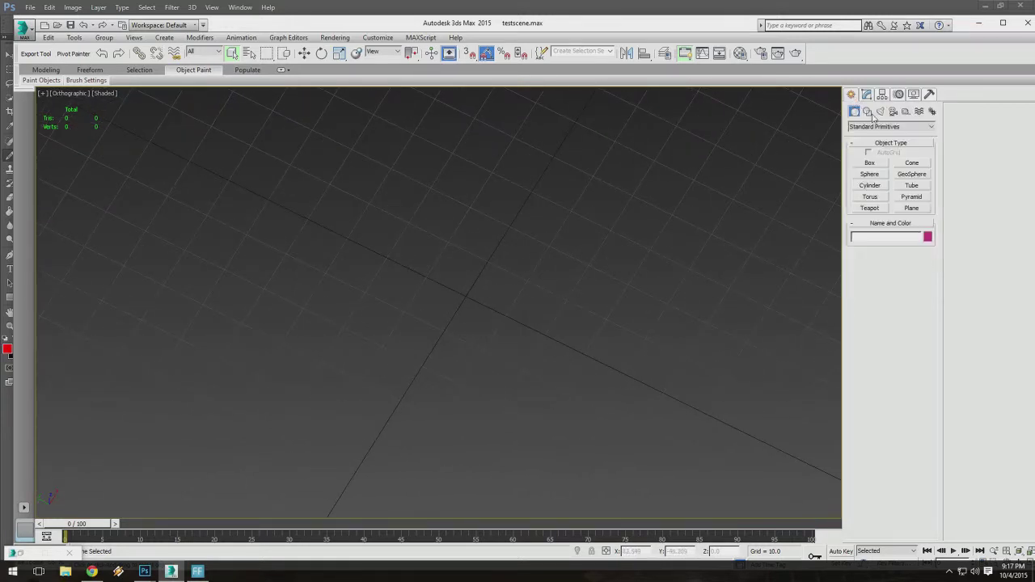
{"action": "left_click", "coordinate": [870, 186]}
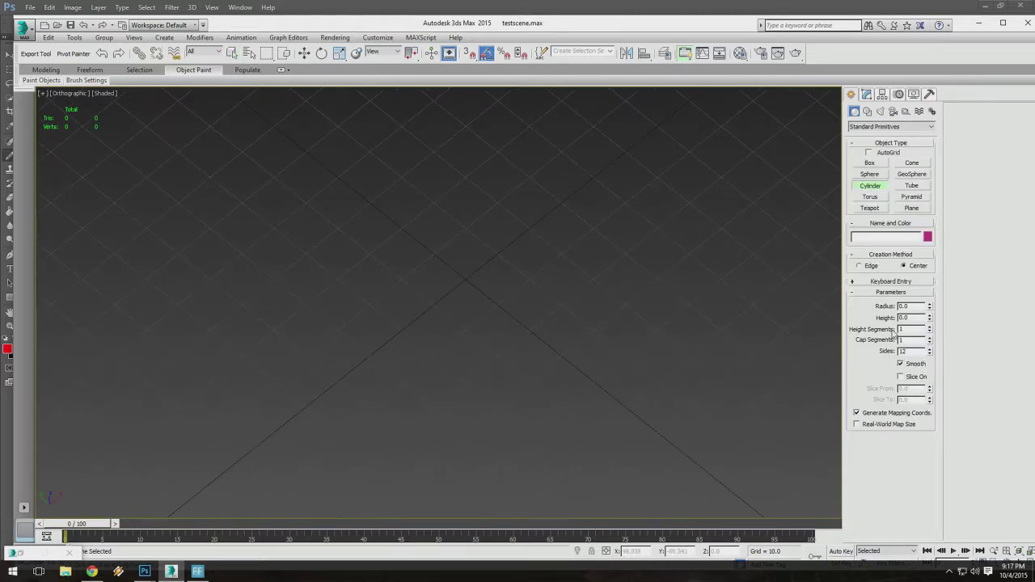
{"action": "left_click", "coordinate": [470, 55]}
{"action": "middle_click_drag", "start_coordinate": [455, 315], "coordinate": [450, 324]}
{"action": "middle_click_drag", "start_coordinate": [451, 326], "coordinate": [444, 336]}
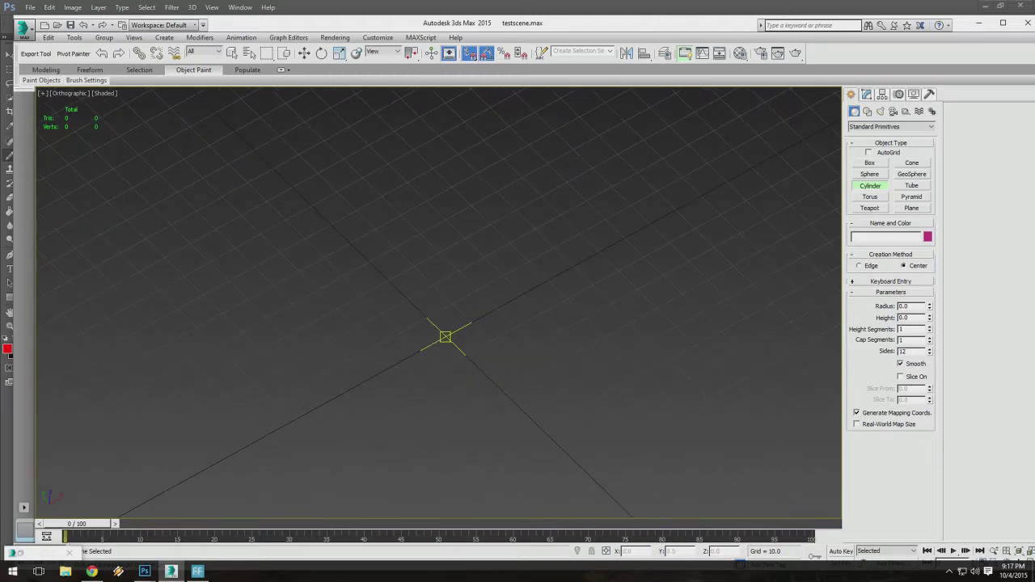
{"action": "left_click_drag", "start_coordinate": [445, 337], "coordinate": [462, 351]}
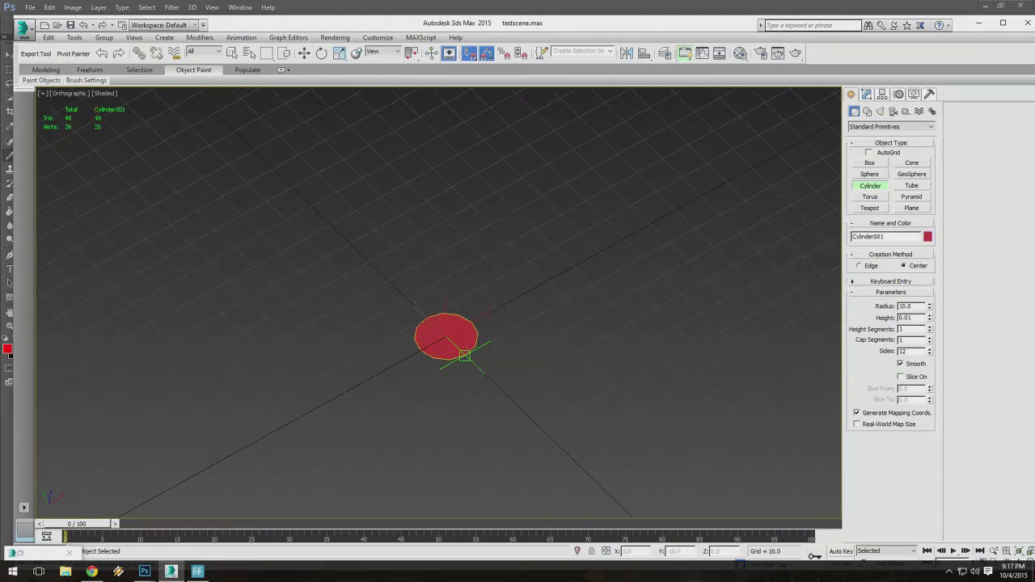
{"action": "left_click", "coordinate": [469, 166]}
{"action": "mouse_move", "coordinate": [469, 166]}
{"action": "middle_mouse_down"}
{"action": "mouse_move", "coordinate": [473, 205]}
{"action": "mouse_move", "coordinate": [495, 129]}
{"action": "mouse_move", "coordinate": [445, 198]}
{"action": "middle_mouse_up"}
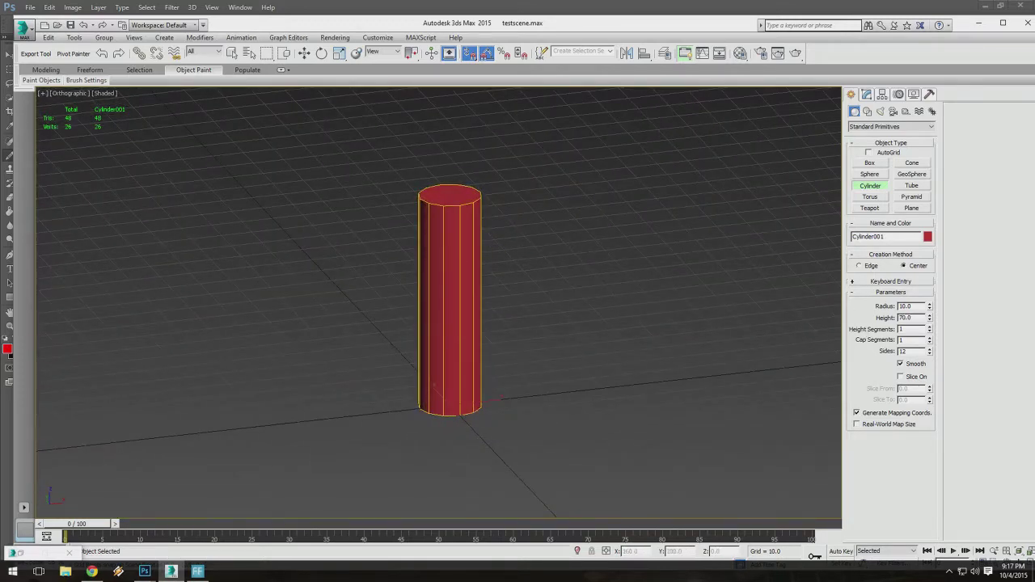
Apply an Edit Poly modifier to the new cylinder and switch to Edge level.
{"action": "left_click", "coordinate": [867, 95]}
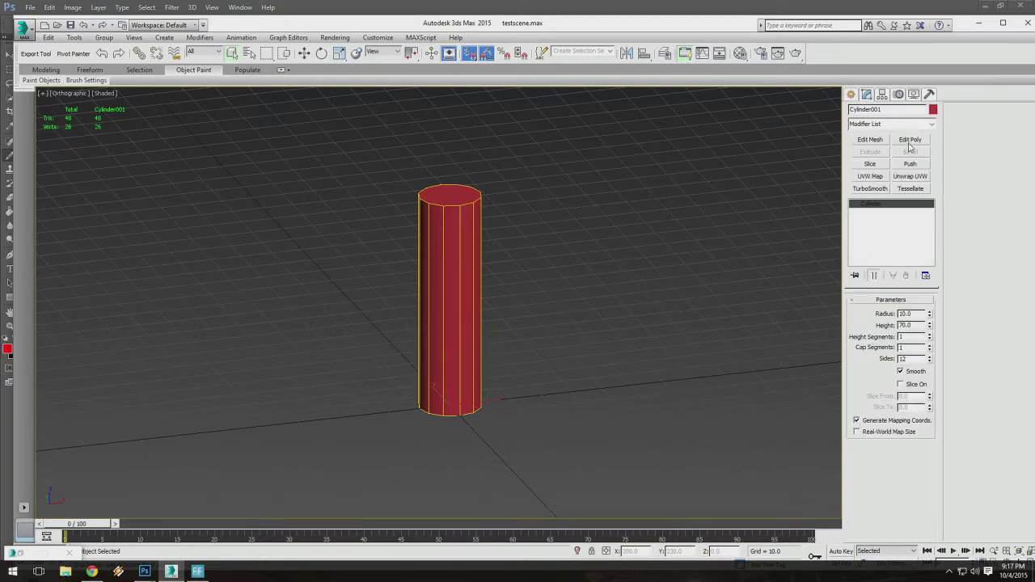
{"action": "left_click", "coordinate": [911, 140]}
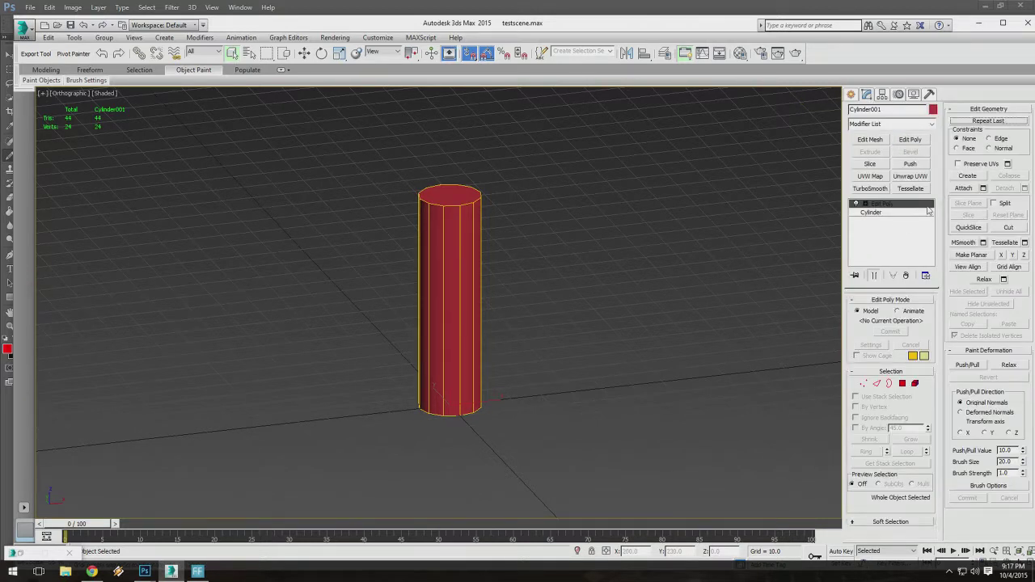
{"action": "left_click", "coordinate": [877, 383]}
{"action": "middle_click_drag", "start_coordinate": [518, 278], "coordinate": [424, 241], "text": "alt"}
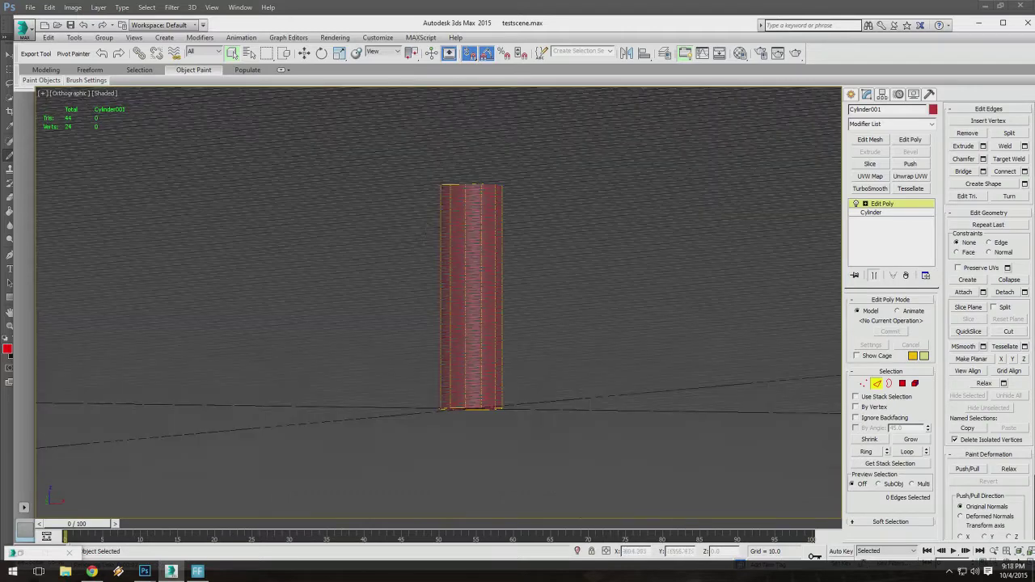
Hide the grid, select all vertical side edges of the cylinder, and connect them with 2 segments.
{"action": "key", "text": "g"}
{"action": "left_click_drag", "start_coordinate": [215, 240], "coordinate": [624, 285]}
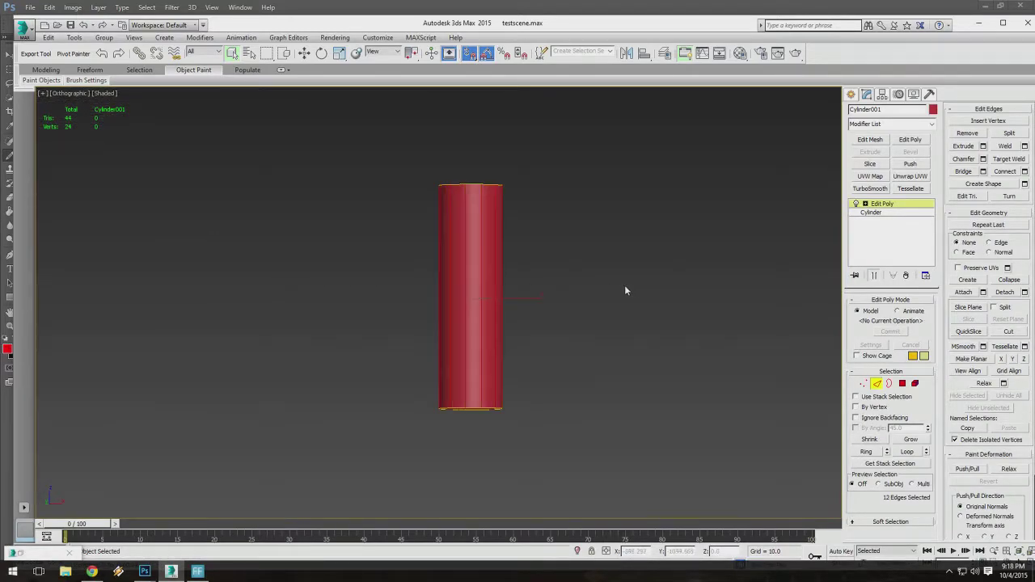
{"action": "middle_click_drag", "start_coordinate": [511, 139], "coordinate": [484, 188], "text": "alt"}
{"action": "scroll", "coordinate": [484, 190], "scroll_direction": "up", "scroll_amount": 4}
{"action": "middle_click_drag", "start_coordinate": [485, 240], "coordinate": [483, 230], "text": "alt"}
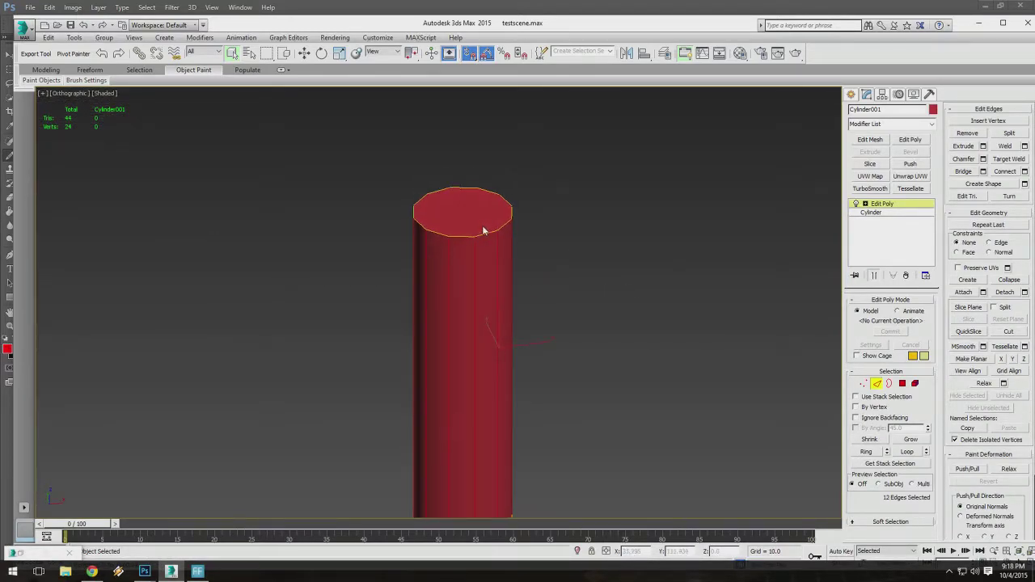
{"action": "left_click", "coordinate": [1024, 171]}
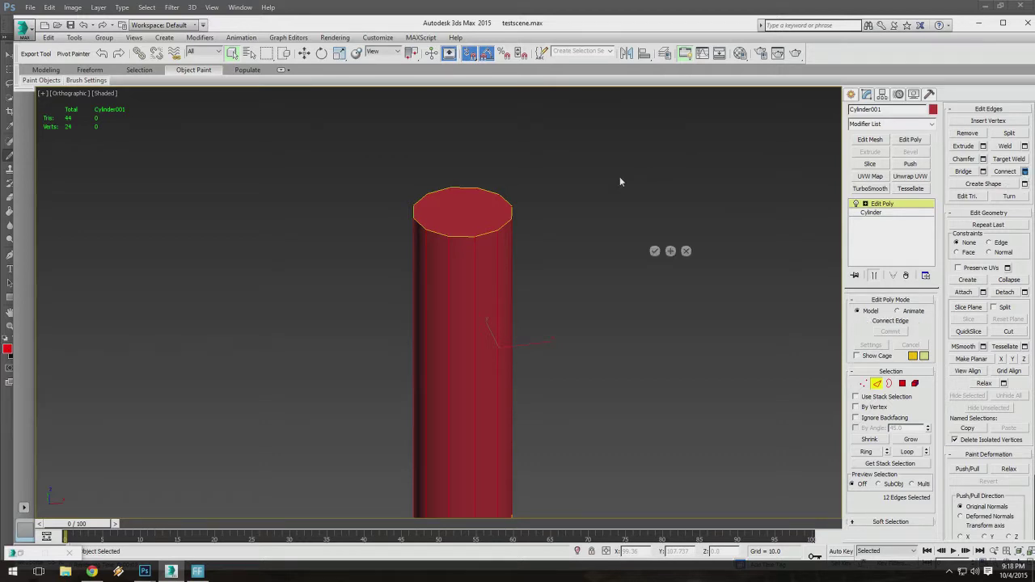
{"action": "middle_click_drag", "start_coordinate": [530, 290], "coordinate": [526, 242], "text": "alt"}
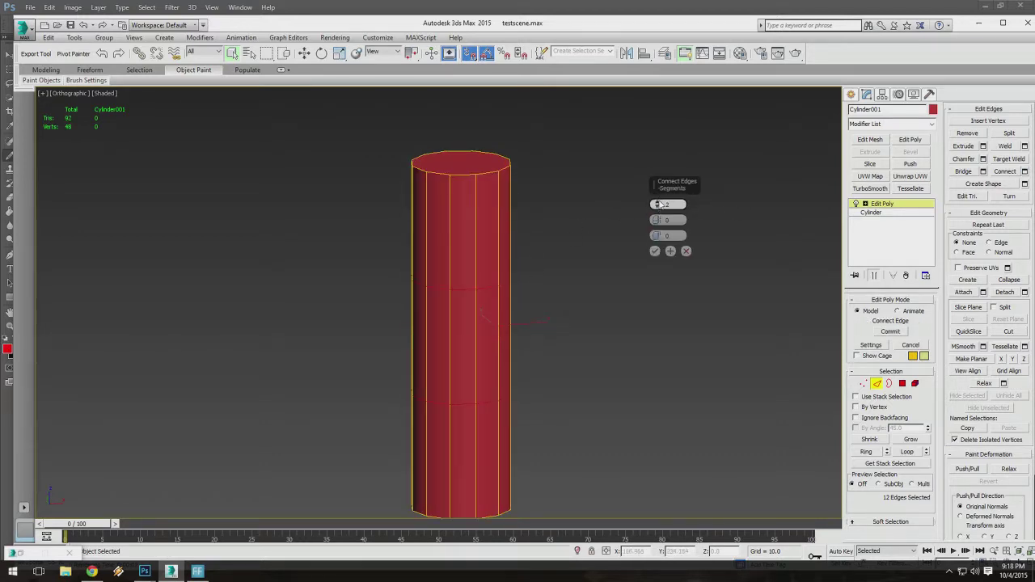
{"action": "left_click_drag", "start_coordinate": [656, 204], "coordinate": [656, 198]}
{"action": "left_click", "coordinate": [655, 251]}
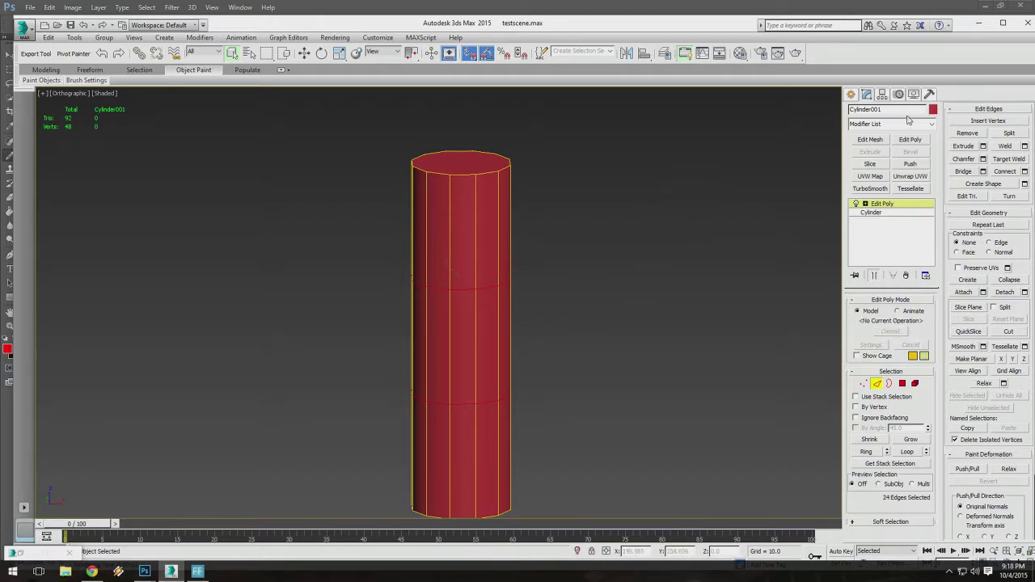
Change the cylinder's object color to a saturated green from the 3ds Max palette.
{"action": "left_click", "coordinate": [932, 110]}
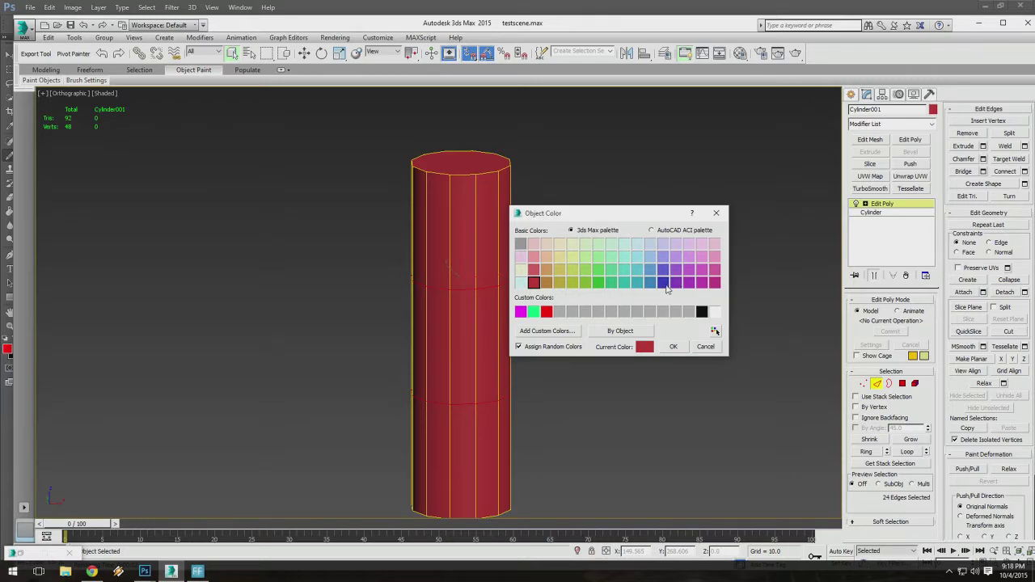
{"action": "left_click", "coordinate": [598, 283]}
{"action": "left_click", "coordinate": [673, 346]}
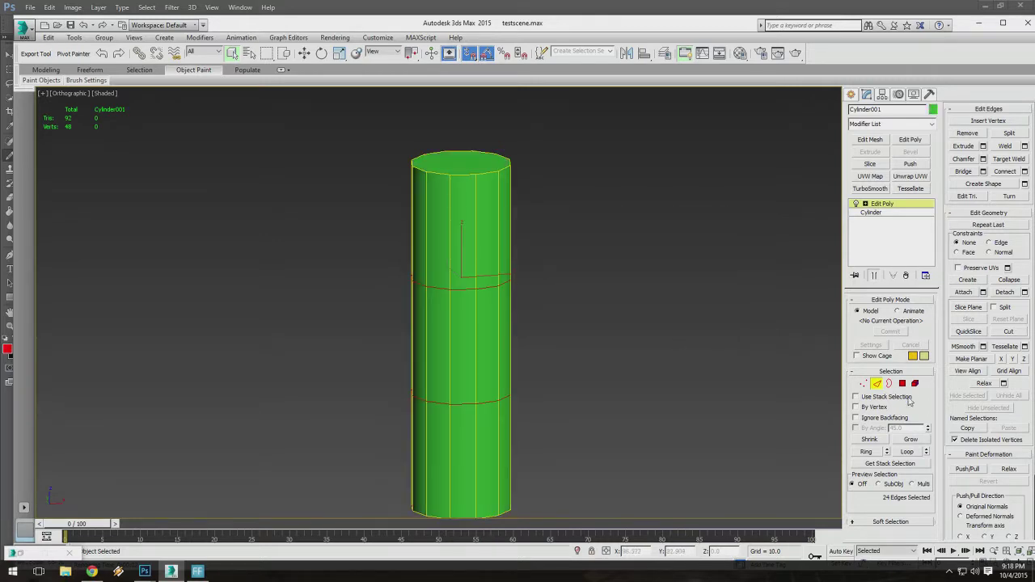
Select the cylinder's upper ring of side polygons at Polygon level and set up an Extrude by Local Normals.
{"action": "left_click", "coordinate": [903, 384]}
{"action": "middle_click_drag", "start_coordinate": [328, 207], "coordinate": [266, 201], "text": "alt"}
{"action": "left_click_drag", "start_coordinate": [266, 201], "coordinate": [709, 244]}
{"action": "middle_click_drag", "start_coordinate": [709, 245], "coordinate": [578, 220], "text": "alt"}
{"action": "left_click", "coordinate": [982, 133]}
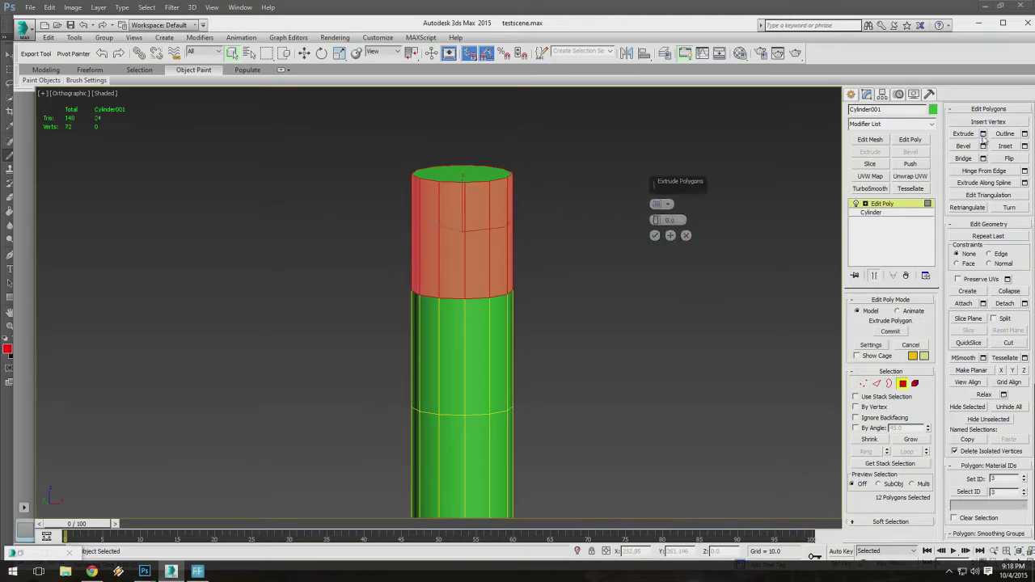
{"action": "left_click", "coordinate": [661, 204]}
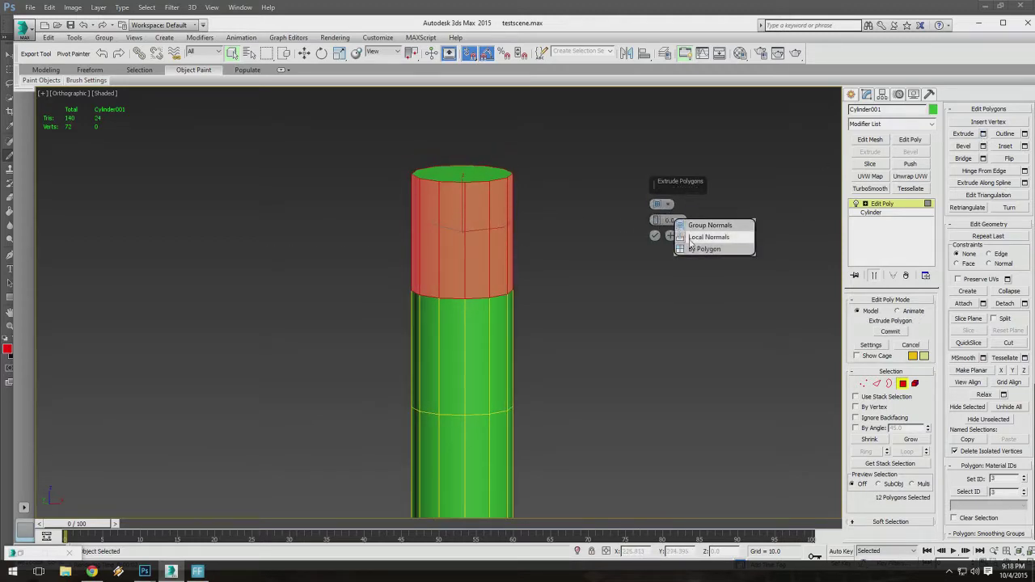
{"action": "left_click", "coordinate": [697, 236]}
Try several extrusion heights on the upper ring, settle on about 4.372, and accept the extrusion.
{"action": "left_click_drag", "start_coordinate": [656, 221], "coordinate": [661, 186]}
{"action": "middle_click_drag", "start_coordinate": [632, 232], "coordinate": [623, 216], "text": "alt"}
{"action": "left_click_drag", "start_coordinate": [656, 220], "coordinate": [584, 217]}
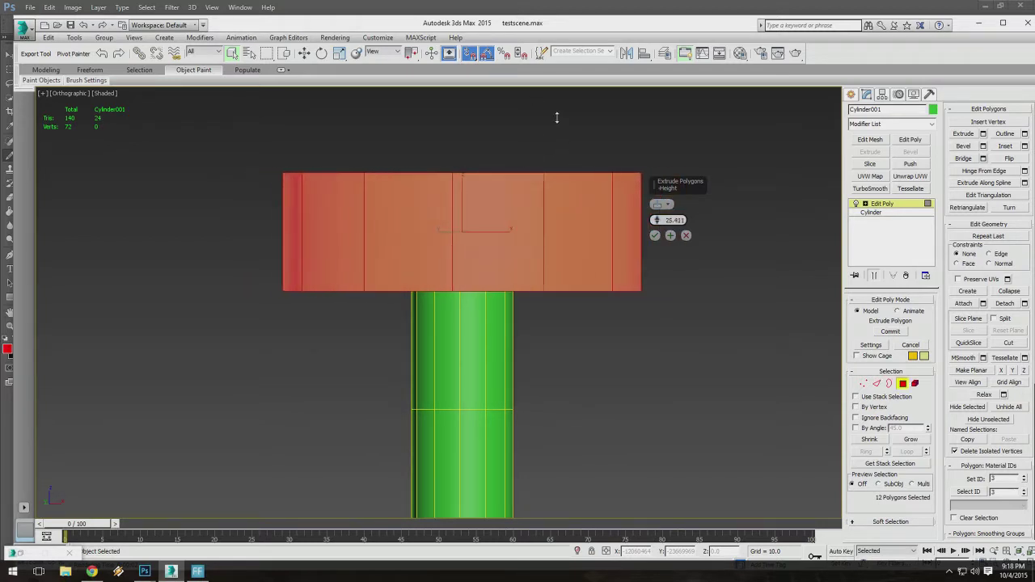
{"action": "left_click_drag", "start_coordinate": [557, 118], "coordinate": [593, 231]}
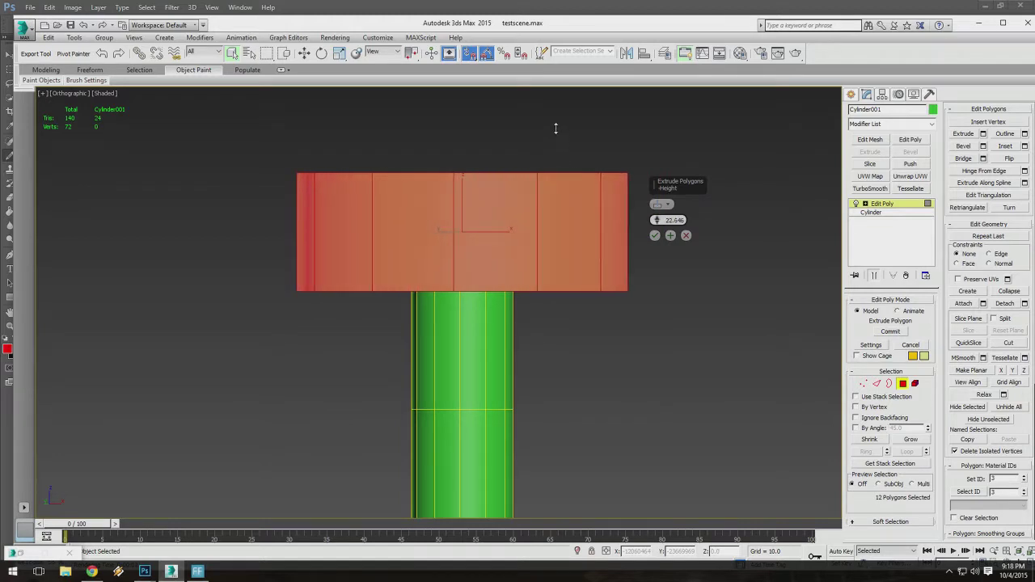
{"action": "mouse_move", "coordinate": [568, 218]}
{"action": "left_mouse_down"}
{"action": "mouse_move", "coordinate": [494, 14]}
{"action": "mouse_move", "coordinate": [567, 231]}
{"action": "left_mouse_up"}
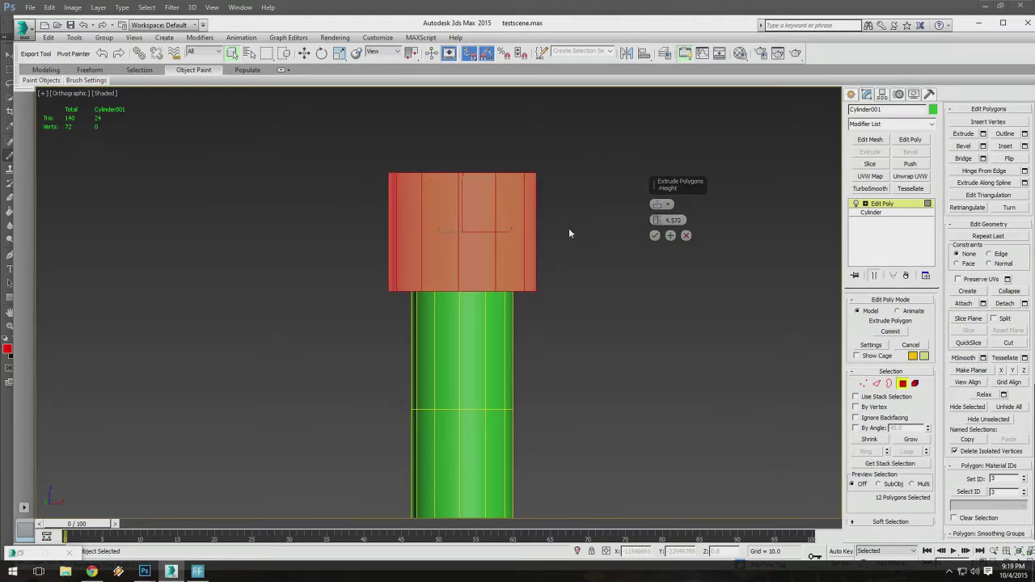
{"action": "middle_click_drag", "start_coordinate": [568, 228], "coordinate": [638, 239], "text": "alt"}
{"action": "left_click", "coordinate": [654, 235]}
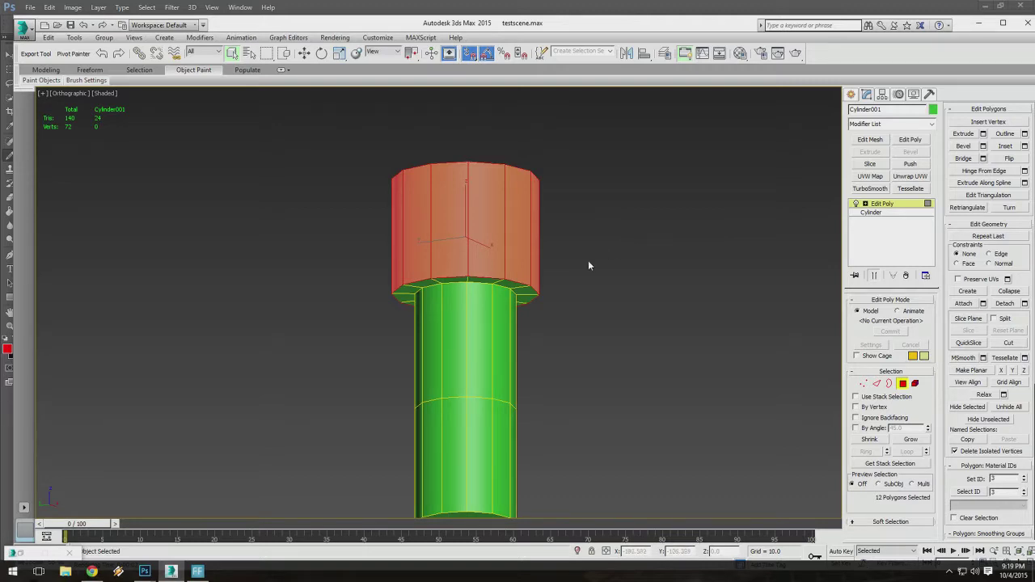
Maximize the program window so that it fills the screen.
{"action": "middle_click_drag", "start_coordinate": [565, 282], "coordinate": [584, 296], "text": "alt"}
{"action": "scroll", "coordinate": [568, 278], "scroll_direction": "down", "scroll_amount": 2}
{"action": "scroll", "coordinate": [519, 240], "scroll_direction": "up", "scroll_amount": 2}
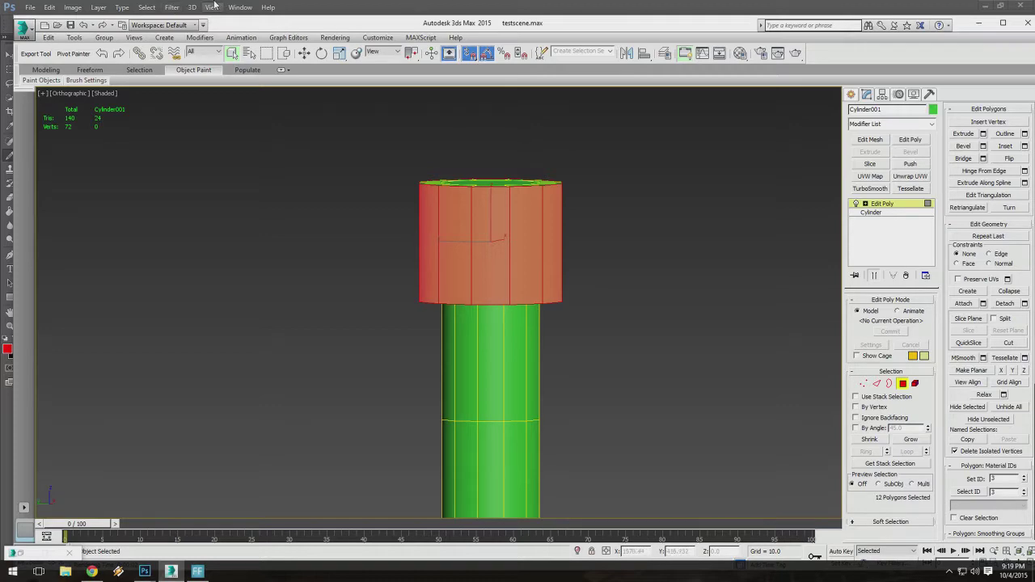
{"action": "left_click_drag", "start_coordinate": [310, 27], "coordinate": [297, 15]}
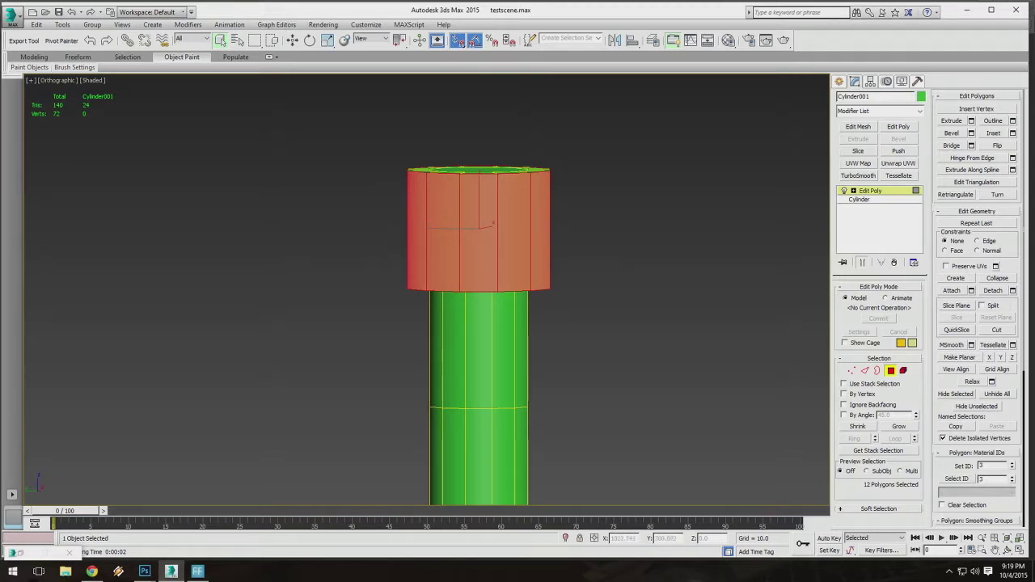
{"action": "mouse_move", "coordinate": [463, 271]}
{"action": "middle_mouse_down"}
{"action": "mouse_move", "coordinate": [467, 239]}
{"action": "mouse_move", "coordinate": [477, 269]}
{"action": "mouse_move", "coordinate": [477, 255]}
{"action": "middle_mouse_up"}
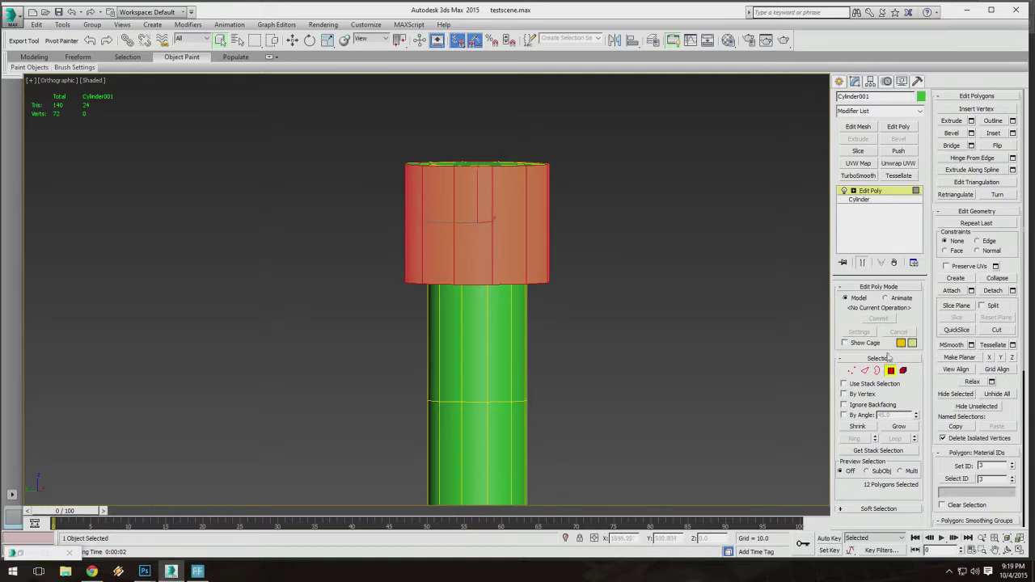
Add a second Edit Poly modifier and connect the vertical edges of the extruded collar with 2 segments.
{"action": "left_click", "coordinate": [900, 127]}
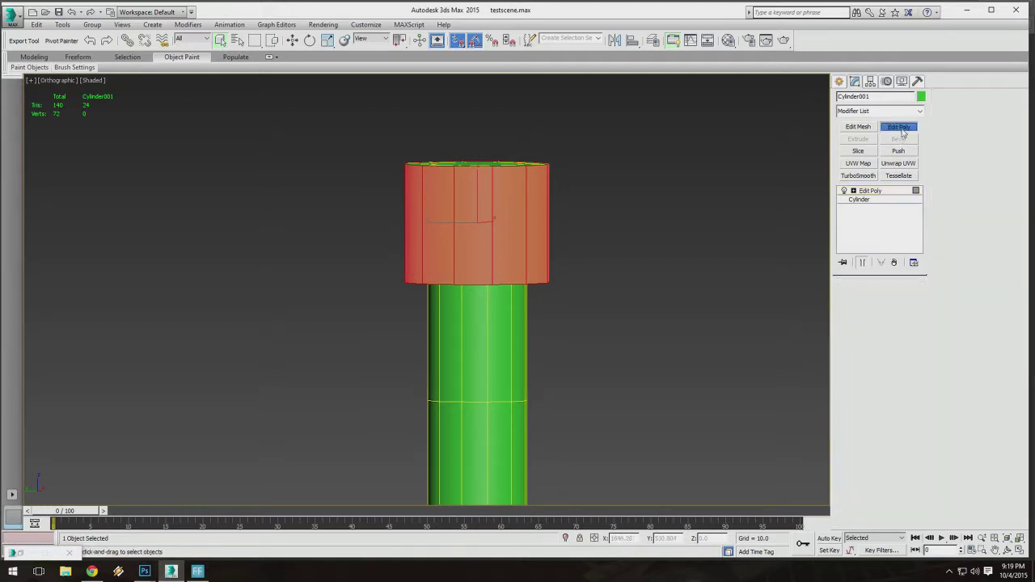
{"action": "left_click", "coordinate": [864, 371]}
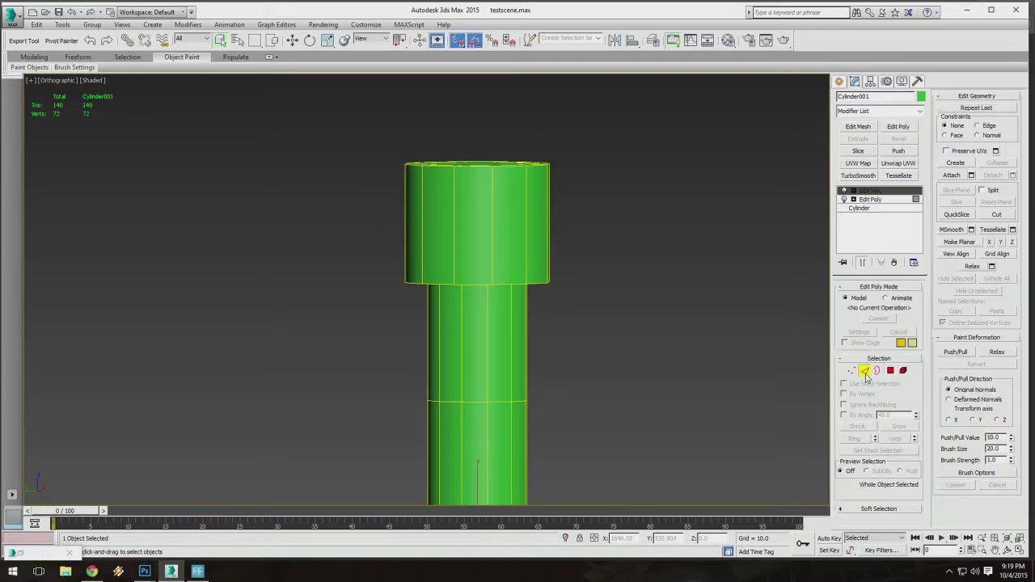
{"action": "left_click", "coordinate": [521, 231]}
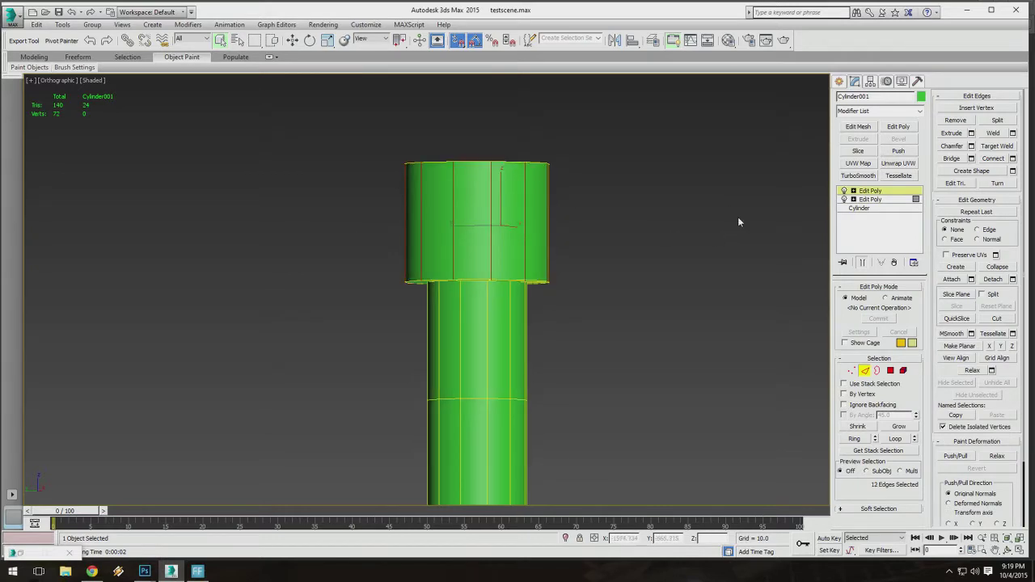
{"action": "left_click", "coordinate": [1012, 159]}
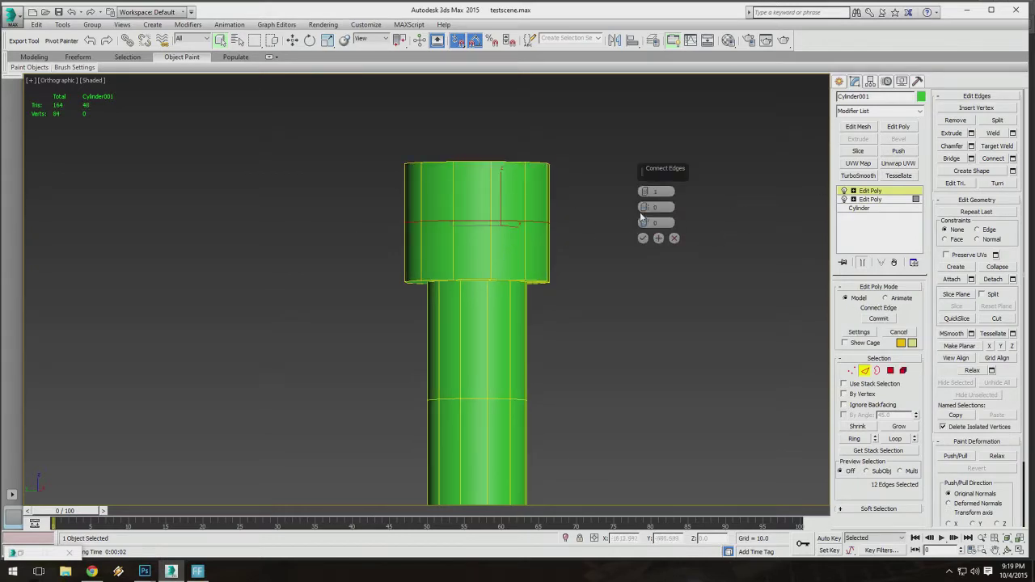
{"action": "left_click", "coordinate": [644, 191]}
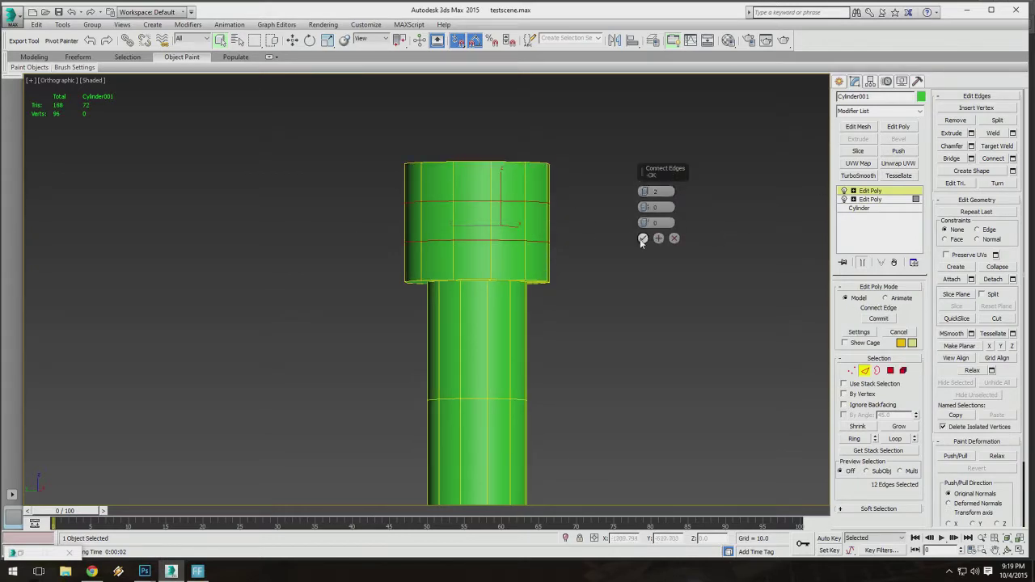
{"action": "left_click", "coordinate": [643, 238]}
Select the topmost ring of the collar's side polygons and try extruding it about 2.02 by Group Normals.
{"action": "left_click", "coordinate": [890, 370], "text": "ctrl"}
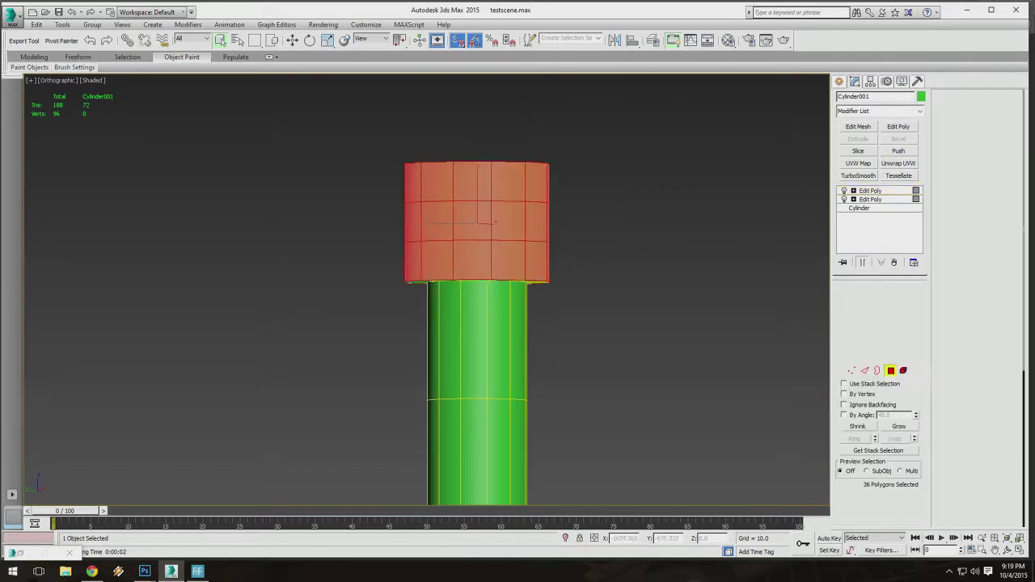
{"action": "left_click", "coordinate": [305, 176]}
{"action": "left_click_drag", "start_coordinate": [301, 170], "coordinate": [634, 187]}
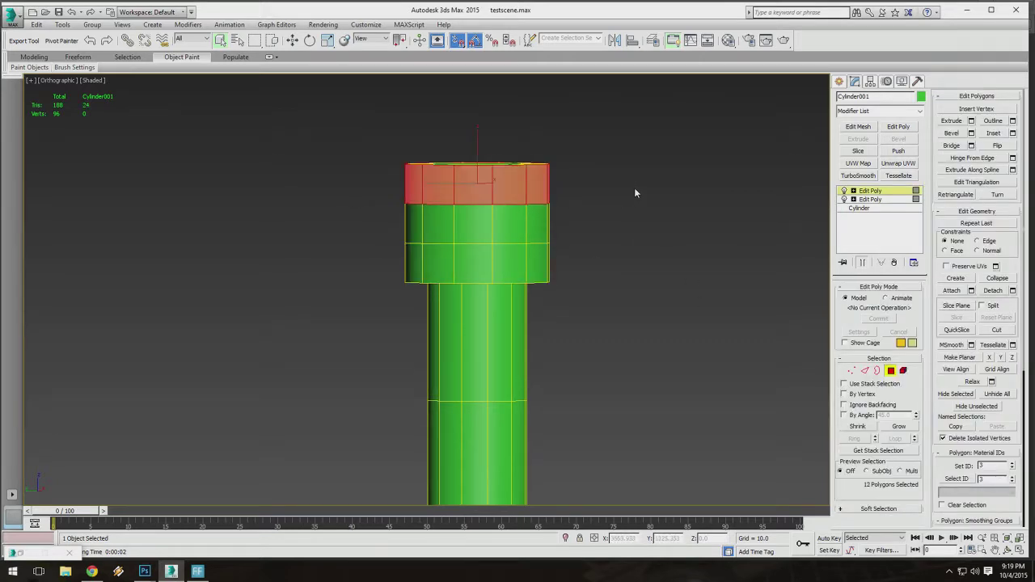
{"action": "left_click", "coordinate": [971, 120]}
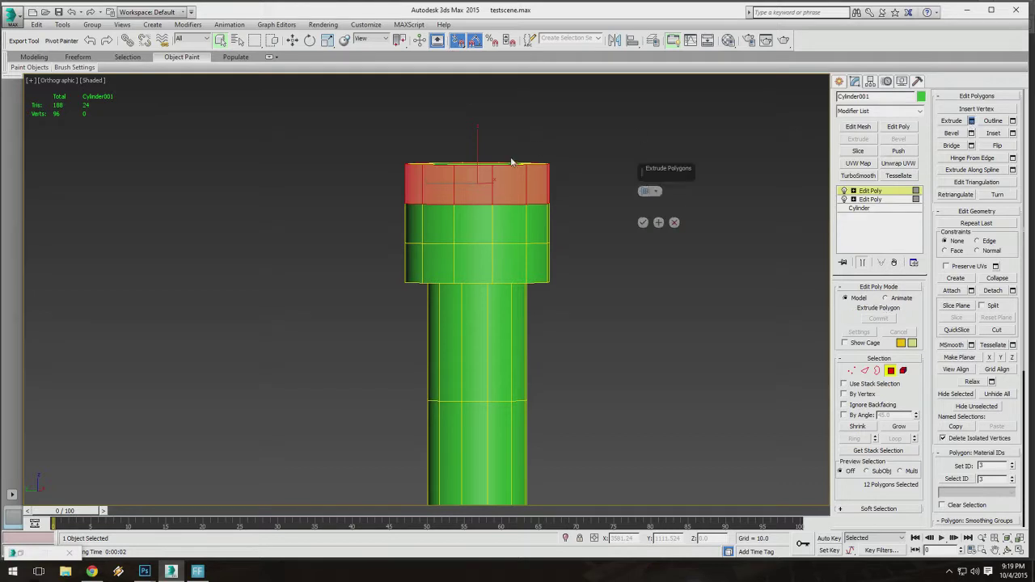
{"action": "left_click_drag", "start_coordinate": [645, 208], "coordinate": [645, 199]}
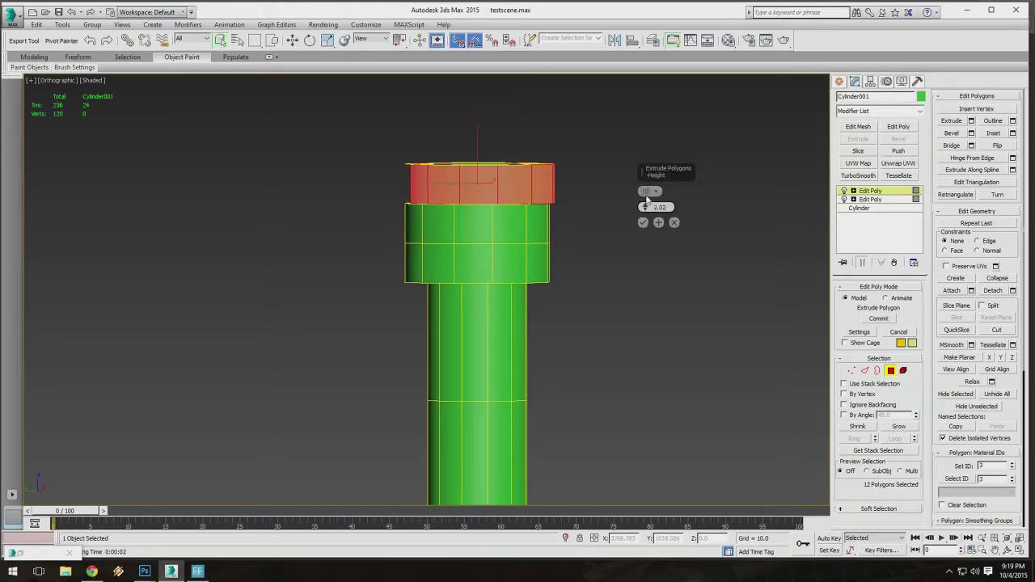
{"action": "left_click", "coordinate": [656, 191]}
{"action": "left_click", "coordinate": [663, 200]}
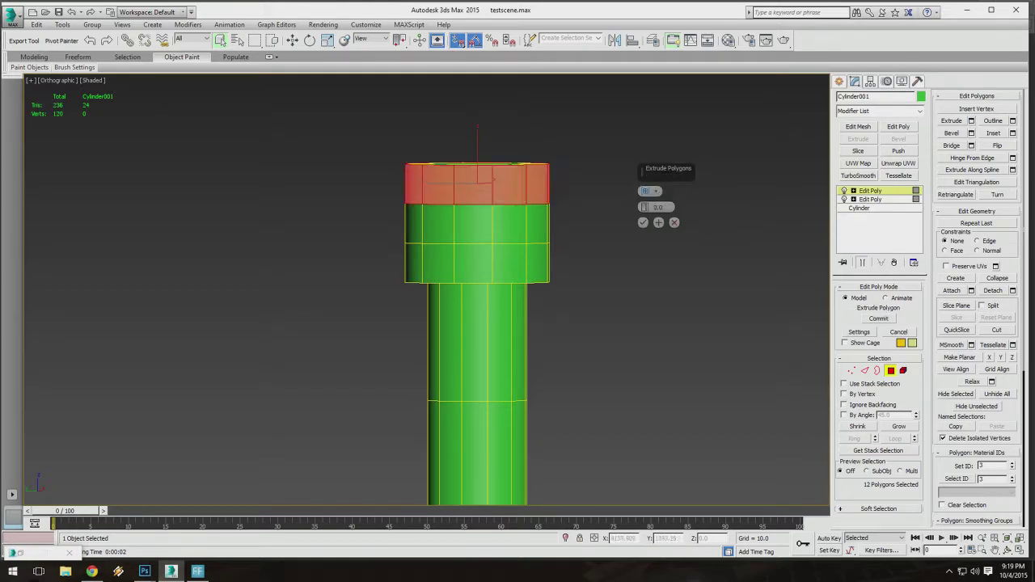
Extrude the collar's topmost ring by Local Normals with a height of about 17.862 to form a wide disc.
{"action": "left_click", "coordinate": [656, 192]}
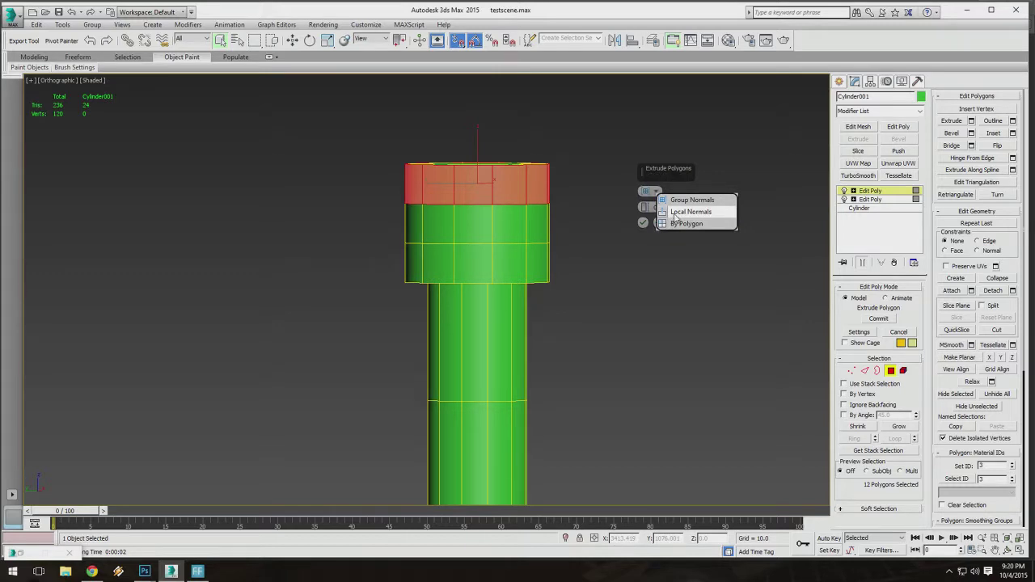
{"action": "left_click", "coordinate": [676, 214]}
{"action": "left_click_drag", "start_coordinate": [644, 207], "coordinate": [641, 110]}
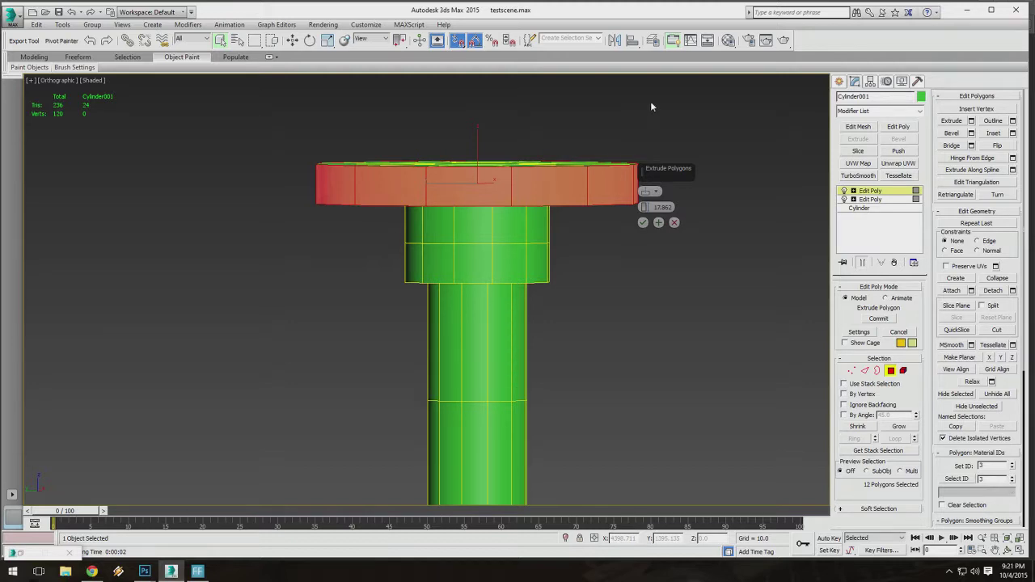
{"action": "left_click", "coordinate": [643, 223]}
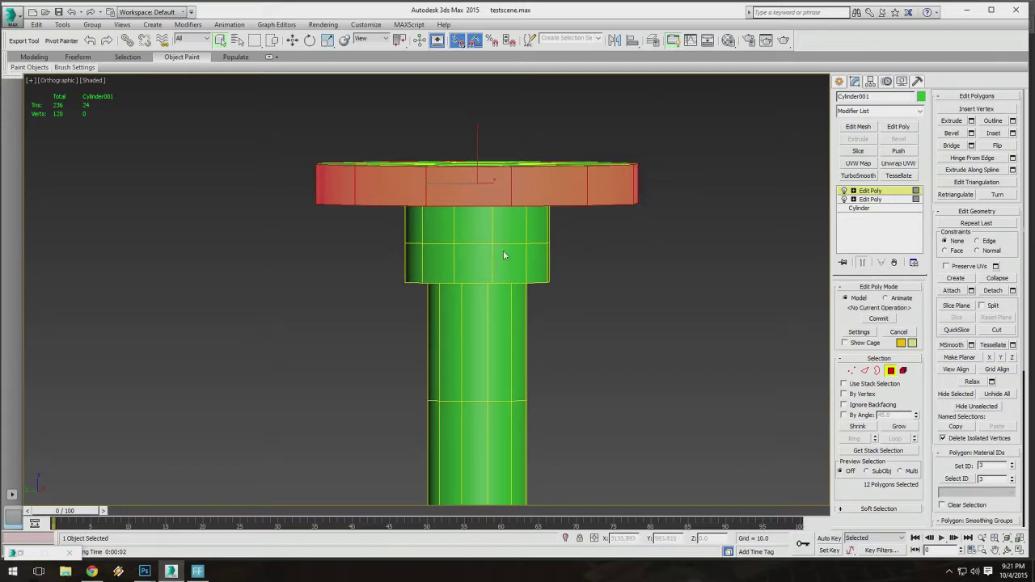
Select the ring of shaft side polygons directly below the collar and extrude it inward by Local Normals with a height of about -2.977.
{"action": "middle_click_drag", "start_coordinate": [501, 254], "coordinate": [390, 265], "text": "alt"}
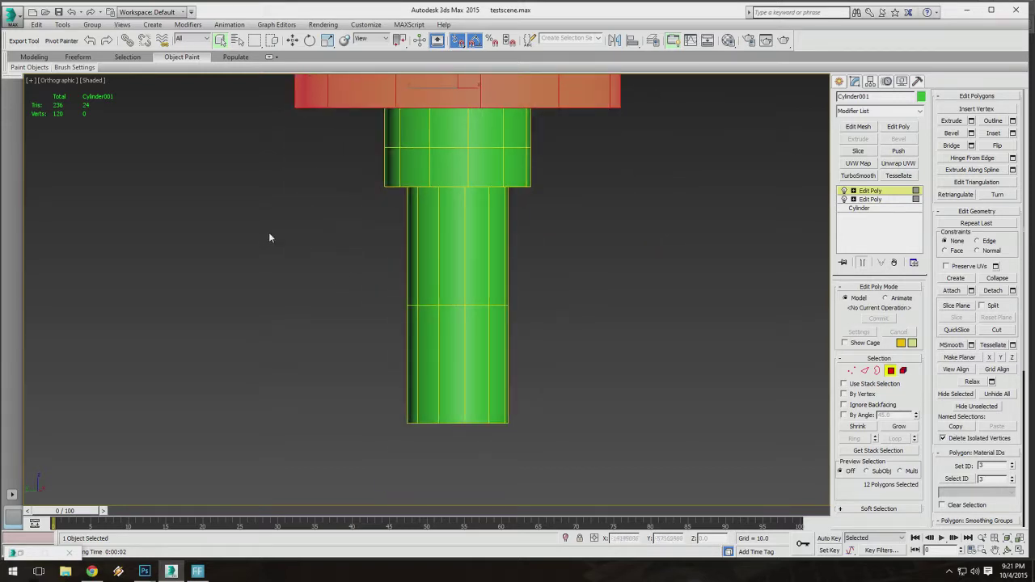
{"action": "left_click_drag", "start_coordinate": [652, 246], "coordinate": [652, 246]}
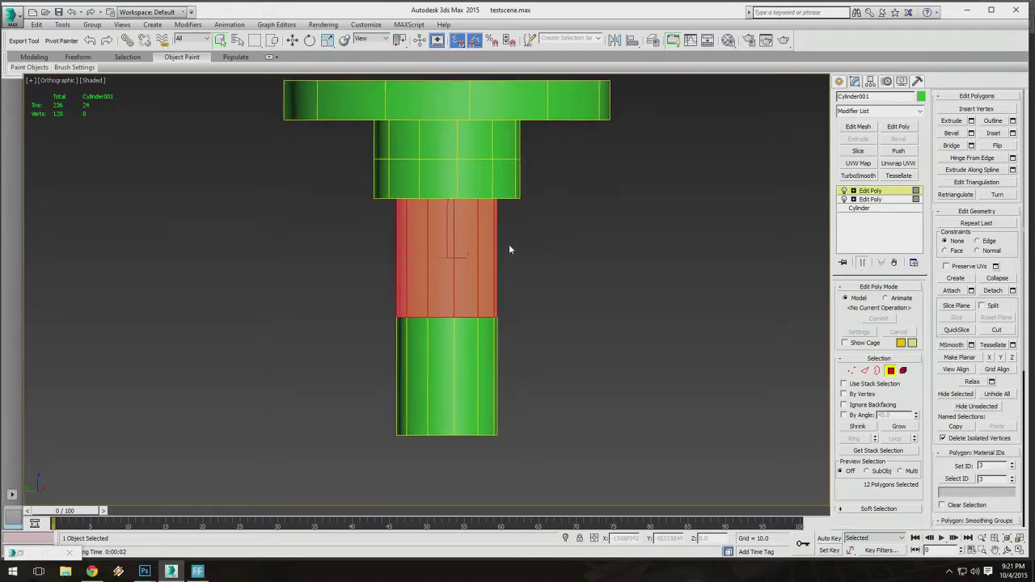
{"action": "scroll", "coordinate": [509, 244], "scroll_direction": "up", "scroll_amount": 4}
{"action": "middle_click_drag", "start_coordinate": [508, 233], "coordinate": [556, 265], "text": "alt"}
{"action": "scroll", "coordinate": [517, 234], "scroll_direction": "down", "scroll_amount": 4}
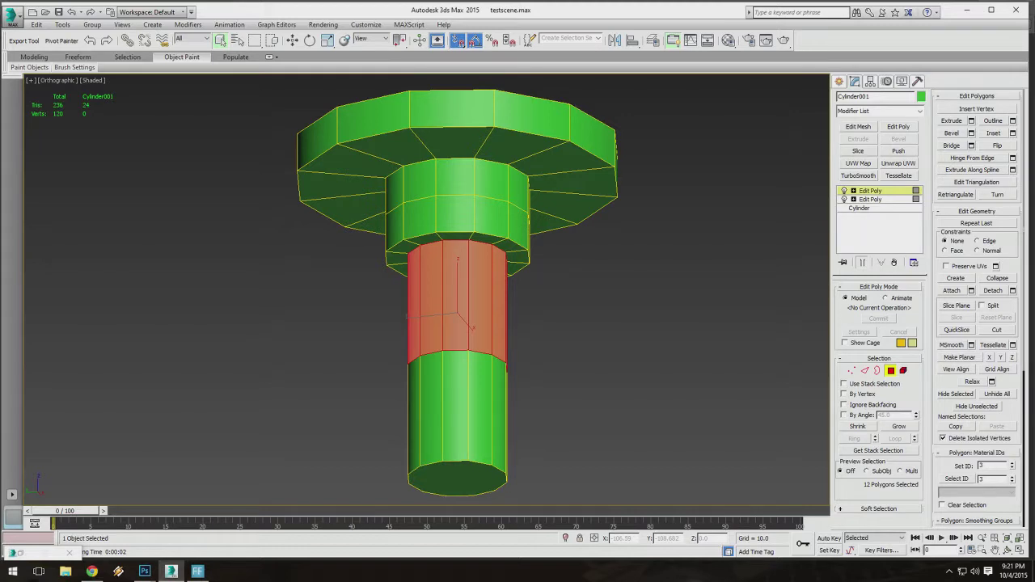
{"action": "left_click", "coordinate": [971, 121]}
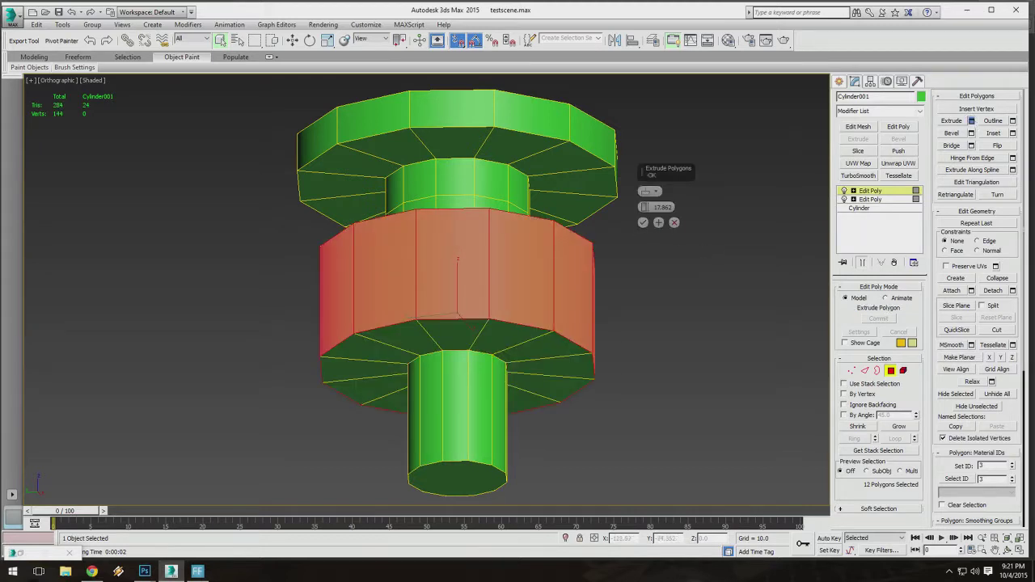
{"action": "middle_click_drag", "start_coordinate": [575, 226], "coordinate": [572, 244], "text": "alt"}
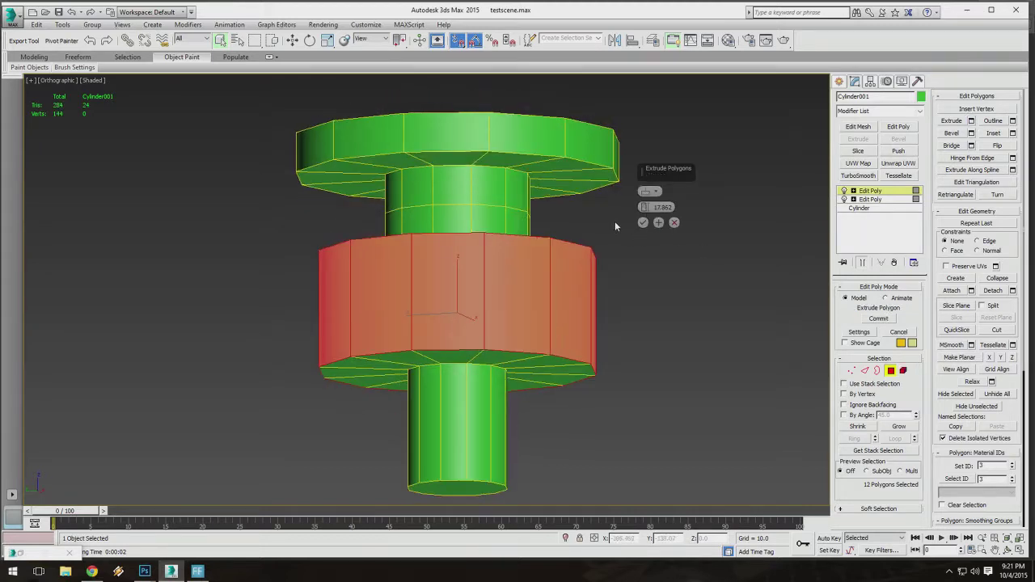
{"action": "left_click_drag", "start_coordinate": [644, 207], "coordinate": [649, 316]}
{"action": "middle_click_drag", "start_coordinate": [603, 267], "coordinate": [584, 311], "text": "alt"}
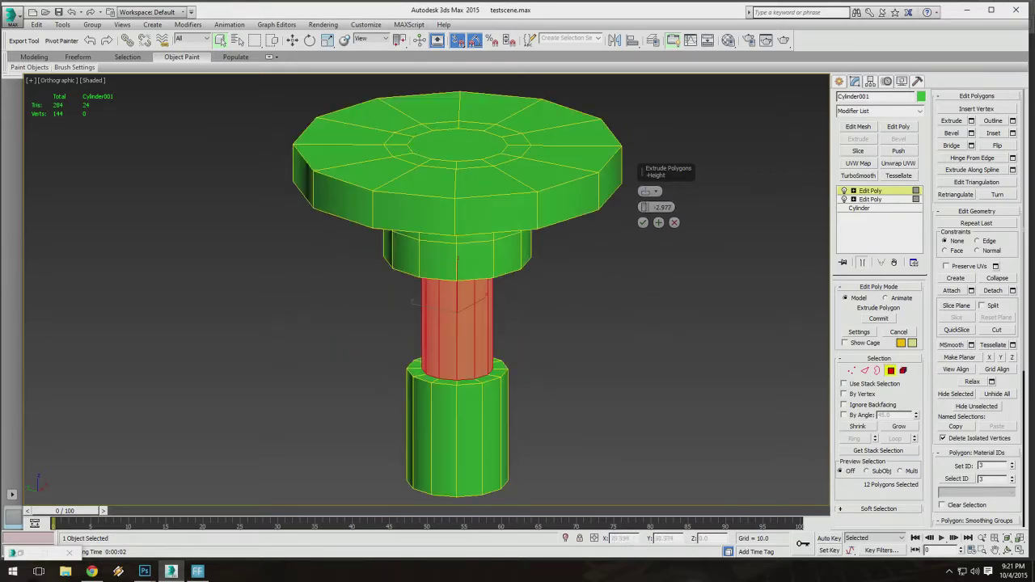
{"action": "scroll", "coordinate": [461, 307], "scroll_direction": "up", "scroll_amount": 5}
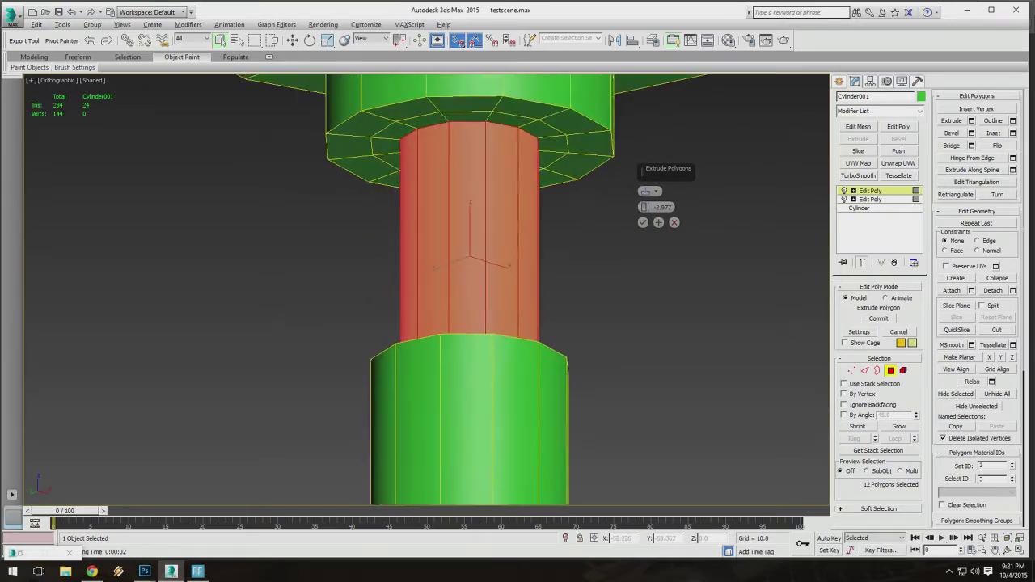
{"action": "middle_click_drag", "start_coordinate": [584, 271], "coordinate": [588, 324], "text": "alt"}
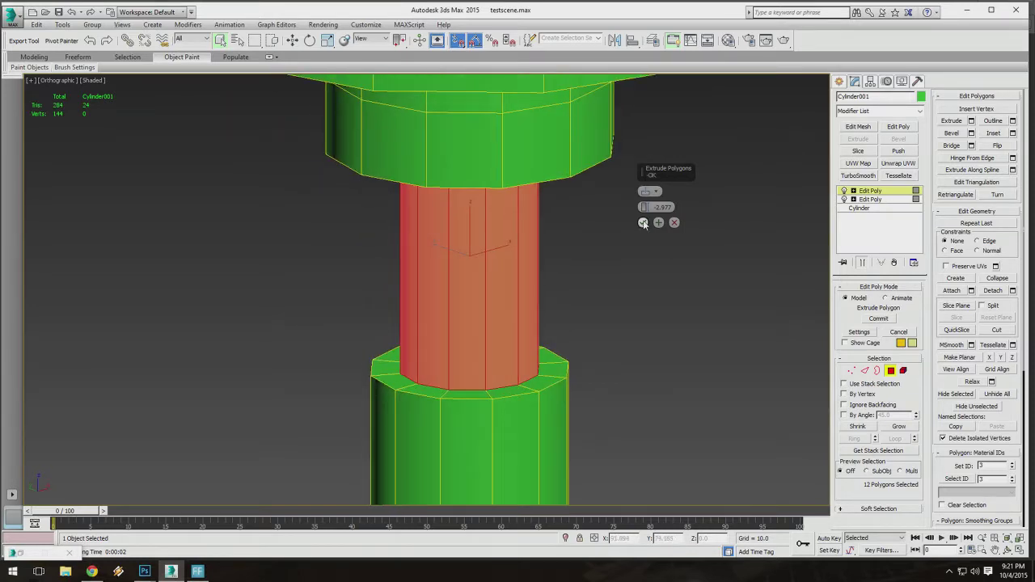
Set the shaft ring's inward extrusion height to about -1.967.
{"action": "mouse_move", "coordinate": [644, 207]}
{"action": "left_mouse_down"}
{"action": "mouse_move", "coordinate": [646, 220]}
{"action": "mouse_move", "coordinate": [650, 149]}
{"action": "mouse_move", "coordinate": [639, 202]}
{"action": "left_mouse_up"}
{"action": "middle_click_drag", "start_coordinate": [636, 210], "coordinate": [648, 128]}
{"action": "scroll", "coordinate": [647, 194], "scroll_direction": "up", "scroll_amount": 6}
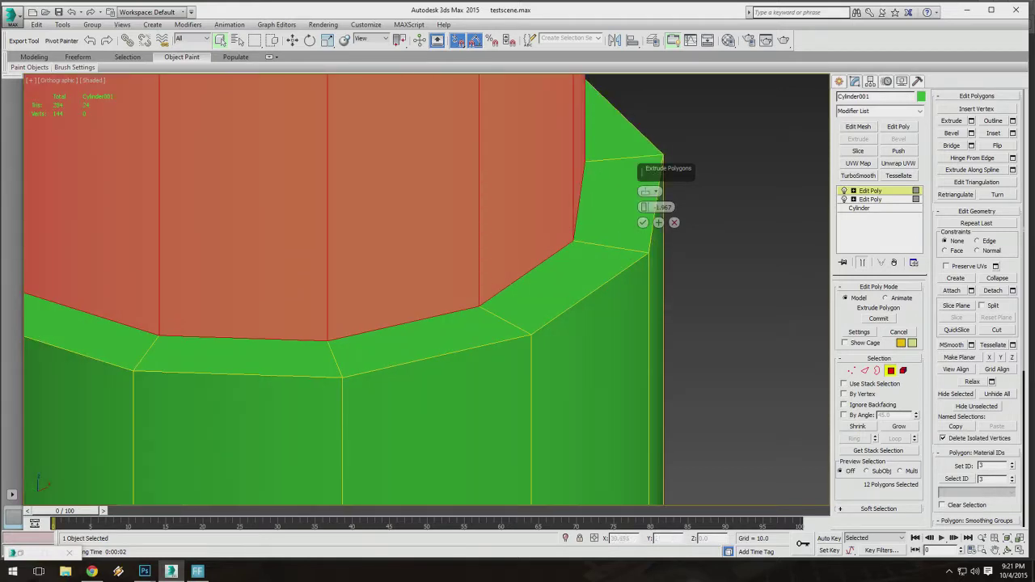
Examine the recessed shaft section and the ledges around it up close and from several angles.
{"action": "scroll", "coordinate": [535, 271], "scroll_direction": "down", "scroll_amount": 8}
{"action": "middle_click_drag", "start_coordinate": [537, 274], "coordinate": [533, 277], "text": "alt"}
{"action": "scroll", "coordinate": [535, 277], "scroll_direction": "up", "scroll_amount": 4}
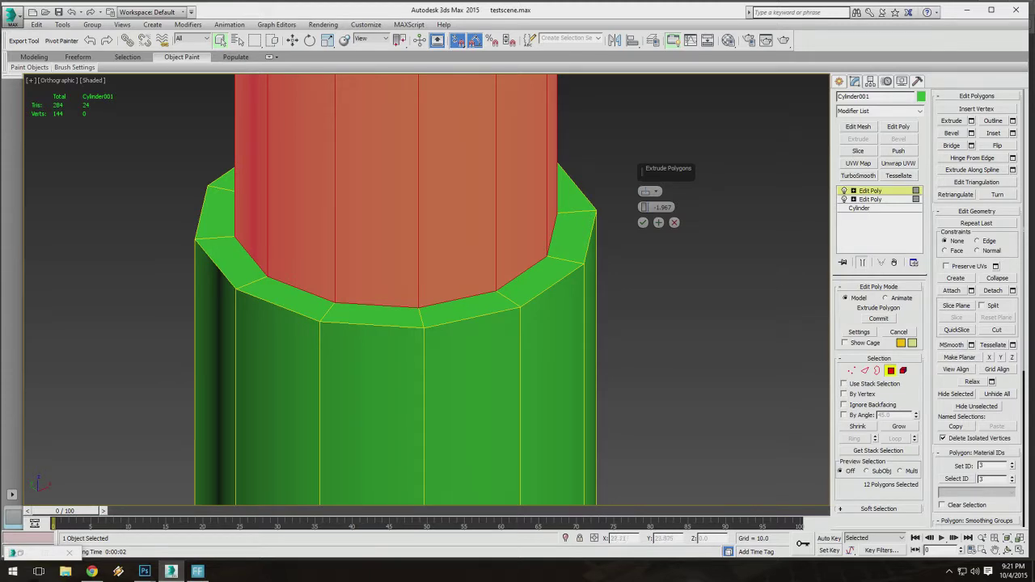
{"action": "middle_click_drag", "start_coordinate": [535, 278], "coordinate": [518, 285], "text": "alt"}
{"action": "middle_click_drag", "start_coordinate": [517, 284], "coordinate": [443, 292]}
{"action": "scroll", "coordinate": [453, 348], "scroll_direction": "down", "scroll_amount": 5}
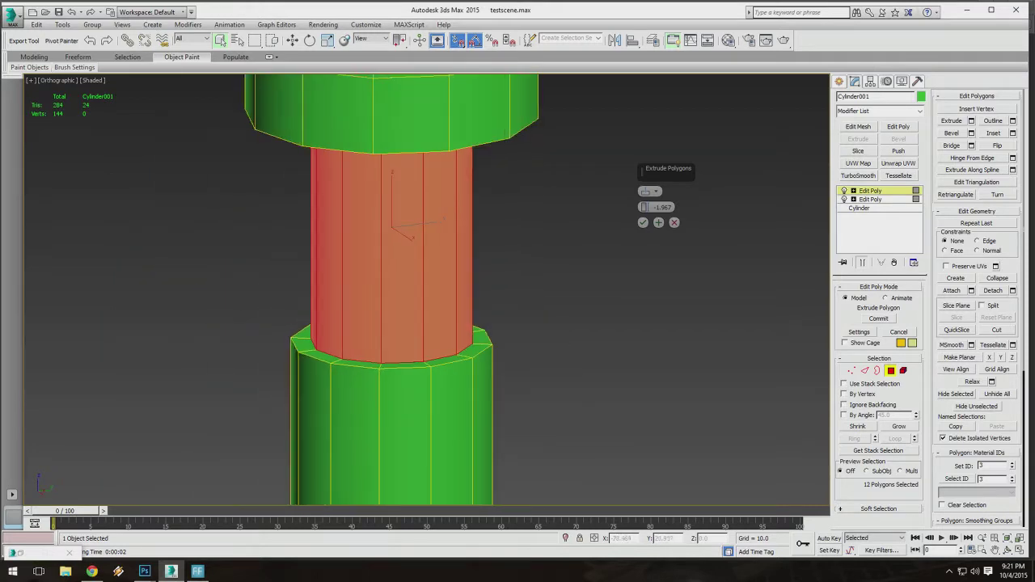
{"action": "scroll", "coordinate": [269, 331], "scroll_direction": "up", "scroll_amount": 4}
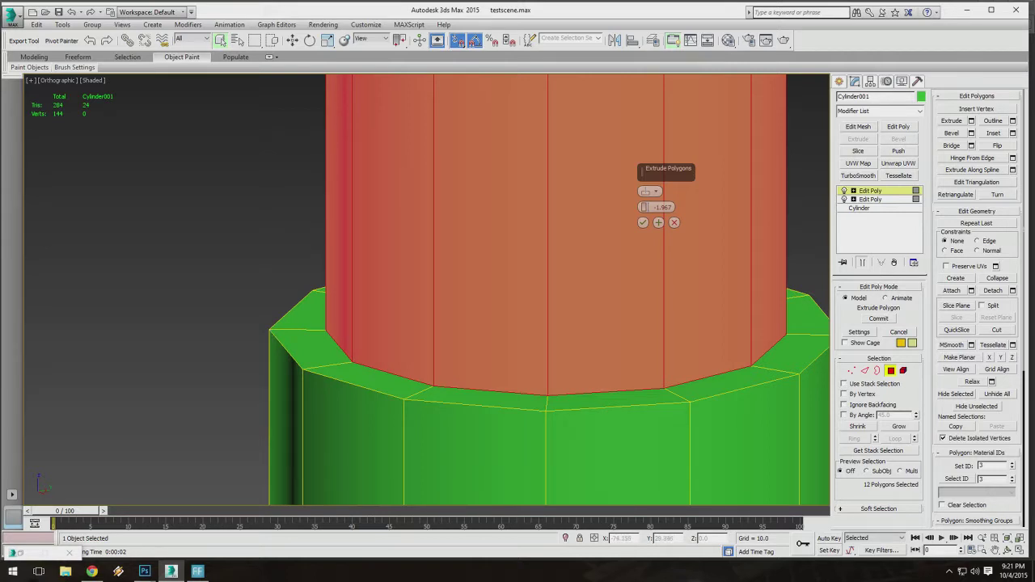
{"action": "scroll", "coordinate": [289, 364], "scroll_direction": "down", "scroll_amount": 5}
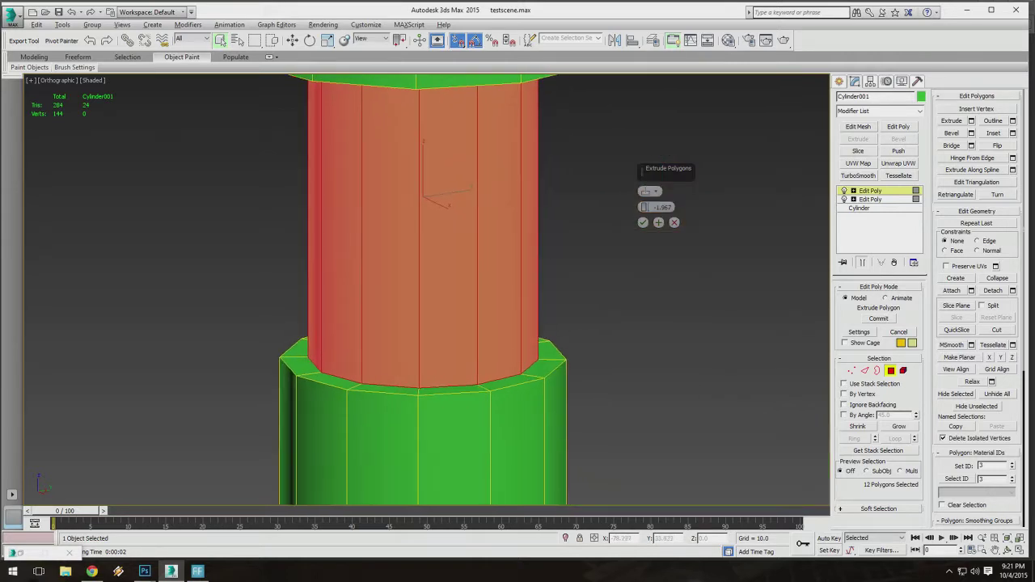
{"action": "scroll", "coordinate": [612, 281], "scroll_direction": "down", "scroll_amount": 3}
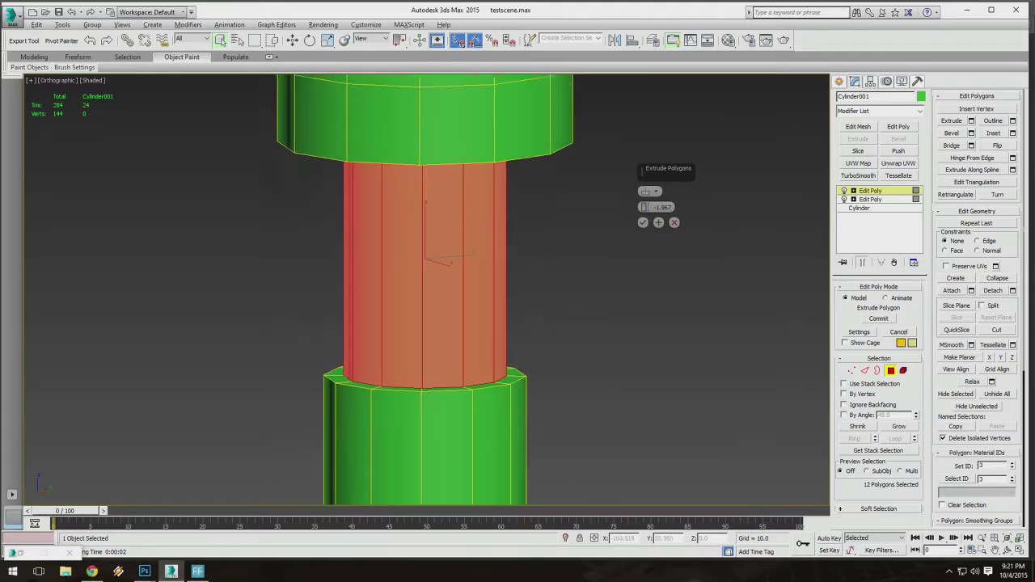
{"action": "scroll", "coordinate": [405, 328], "scroll_direction": "up", "scroll_amount": 3}
{"action": "scroll", "coordinate": [404, 329], "scroll_direction": "down", "scroll_amount": 4}
{"action": "middle_click_drag", "start_coordinate": [404, 327], "coordinate": [468, 293], "text": "alt"}
{"action": "scroll", "coordinate": [424, 341], "scroll_direction": "down", "scroll_amount": 4}
{"action": "scroll", "coordinate": [419, 309], "scroll_direction": "up", "scroll_amount": 4}
{"action": "scroll", "coordinate": [418, 306], "scroll_direction": "up", "scroll_amount": 3}
{"action": "scroll", "coordinate": [410, 293], "scroll_direction": "down", "scroll_amount": 4}
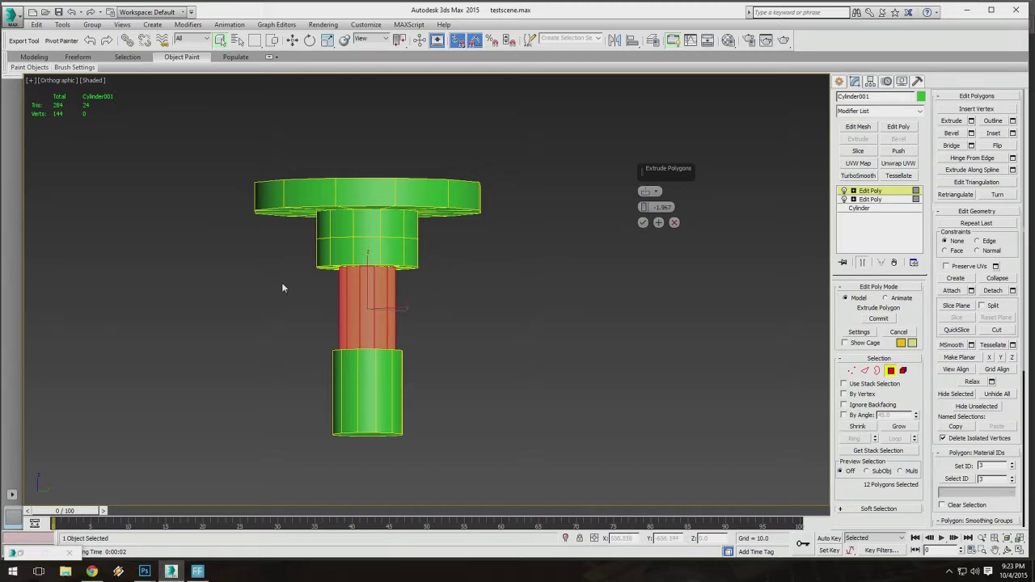
{"action": "middle_click_drag", "start_coordinate": [283, 288], "coordinate": [288, 325], "text": "alt"}
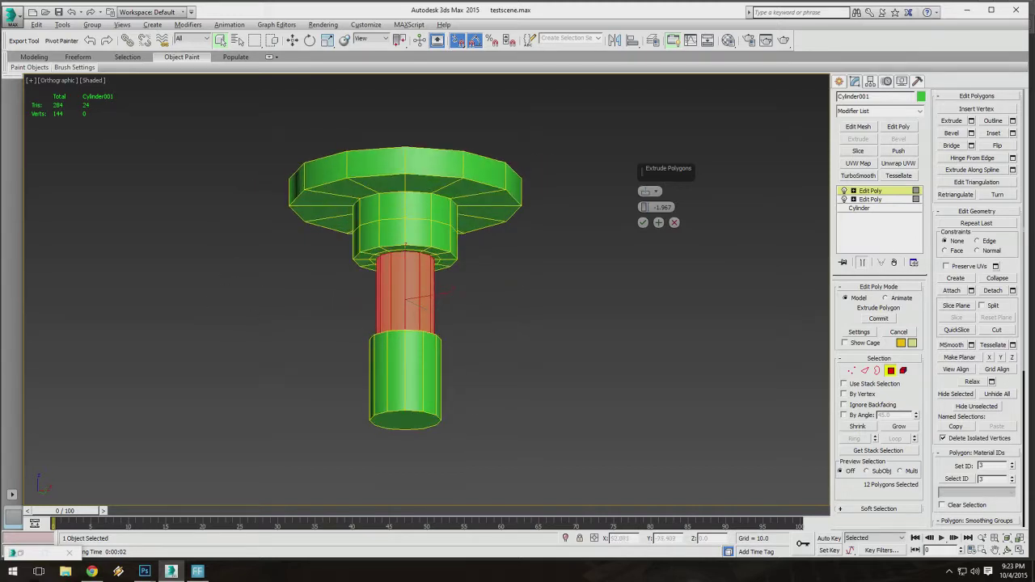
{"action": "scroll", "coordinate": [513, 362], "scroll_direction": "up", "scroll_amount": 3}
{"action": "scroll", "coordinate": [512, 363], "scroll_direction": "down", "scroll_amount": 5}
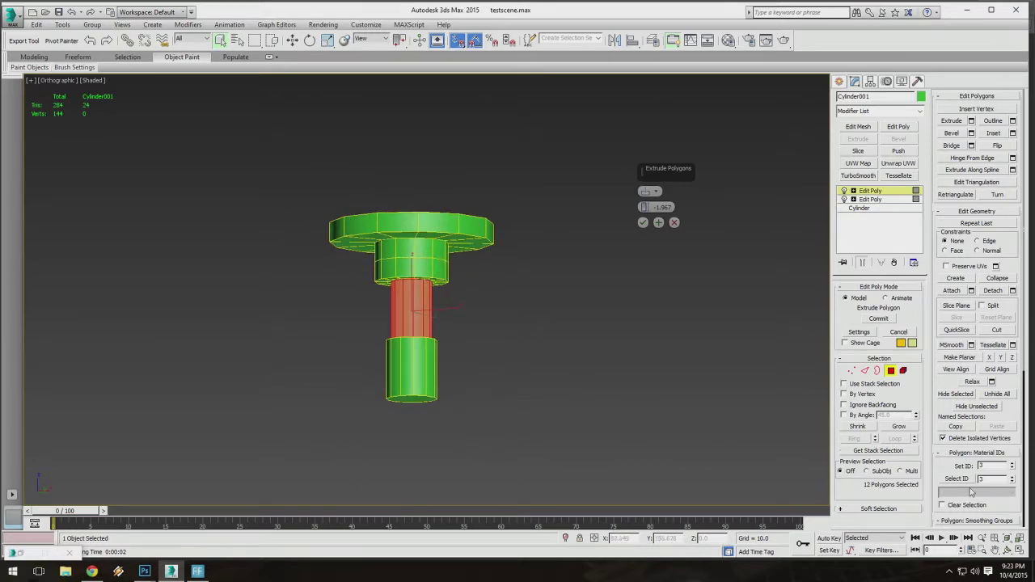
Leave polygon editing and rotate the whole object -90 degrees about the Y axis so that it lies horizontally.
{"action": "left_click", "coordinate": [1007, 550]}
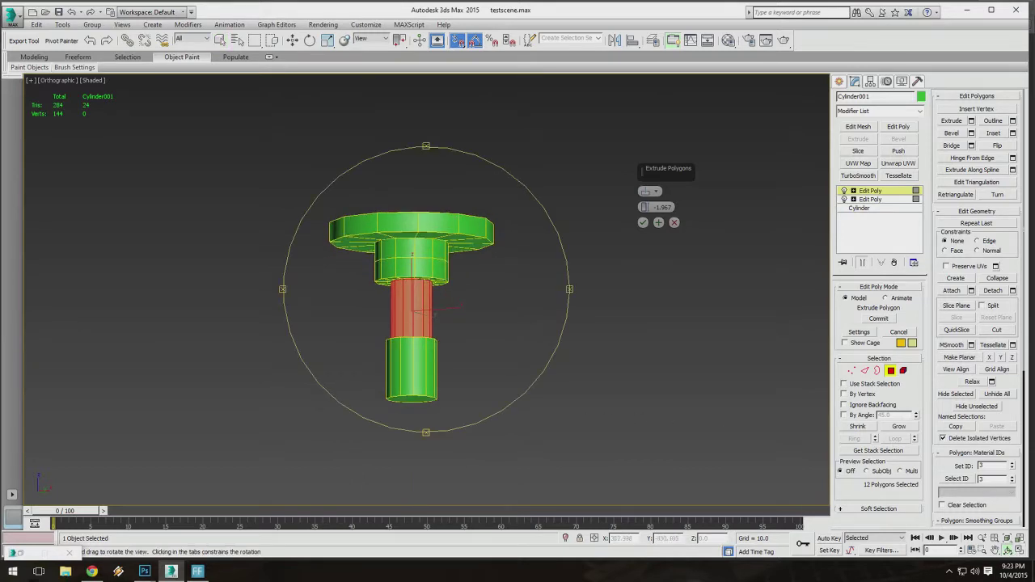
{"action": "left_click", "coordinate": [890, 371]}
{"action": "left_click", "coordinate": [436, 41]}
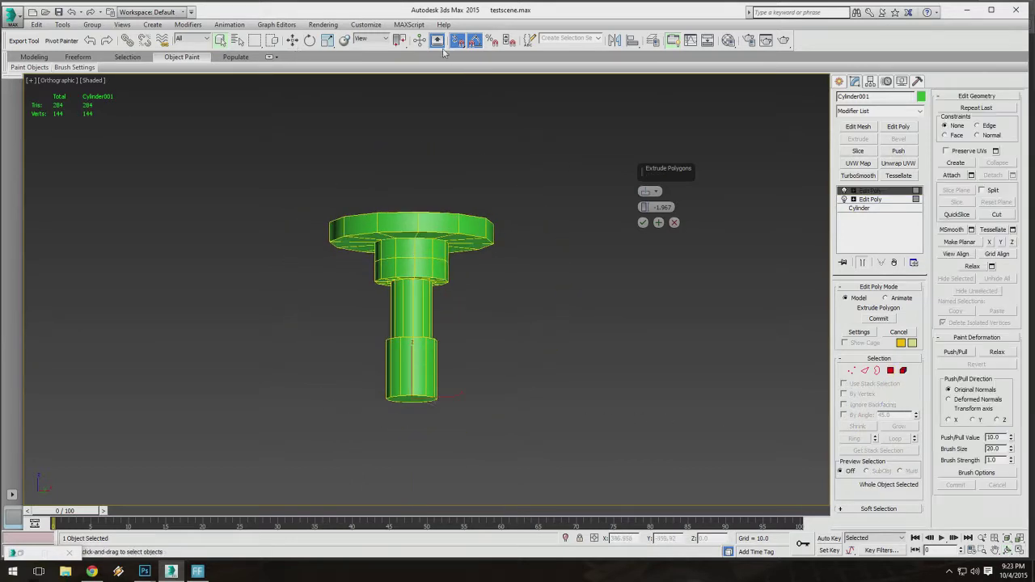
{"action": "left_click", "coordinate": [310, 40]}
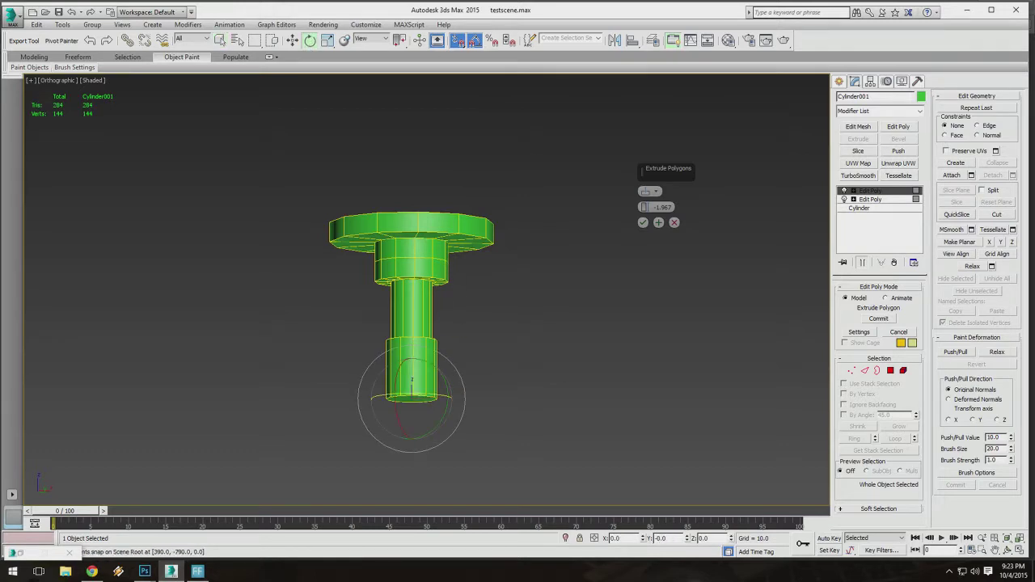
{"action": "left_click_drag", "start_coordinate": [412, 380], "coordinate": [441, 369]}
{"action": "left_click", "coordinate": [293, 40]}
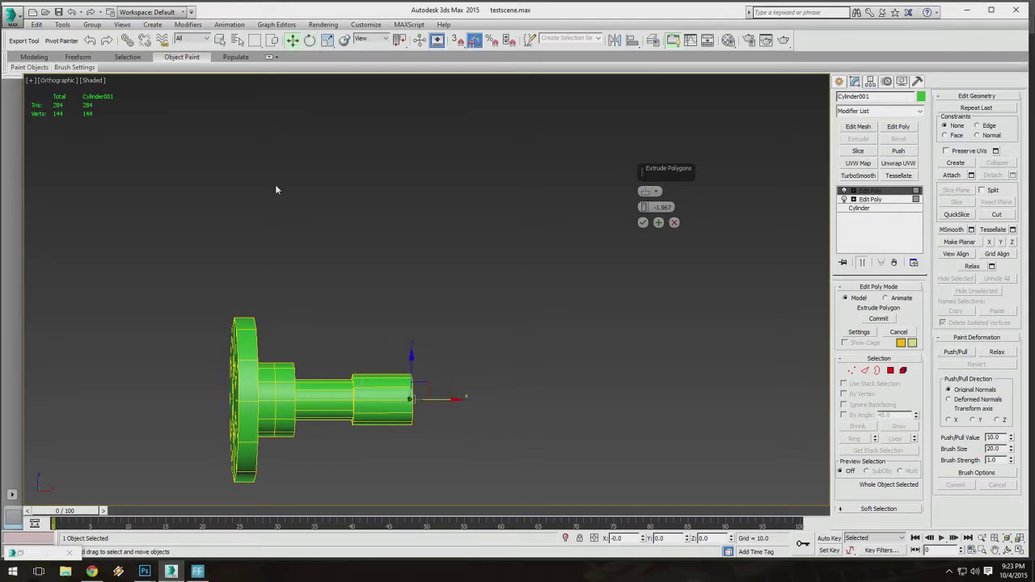
Inspect the horizontally laid model's disc, collar and stepped shaft from several angles.
{"action": "middle_click_drag", "start_coordinate": [275, 184], "coordinate": [363, 309], "text": "alt"}
{"action": "scroll", "coordinate": [388, 348], "scroll_direction": "up", "scroll_amount": 3}
{"action": "scroll", "coordinate": [388, 307], "scroll_direction": "down", "scroll_amount": 3}
{"action": "scroll", "coordinate": [497, 338], "scroll_direction": "up", "scroll_amount": 5}
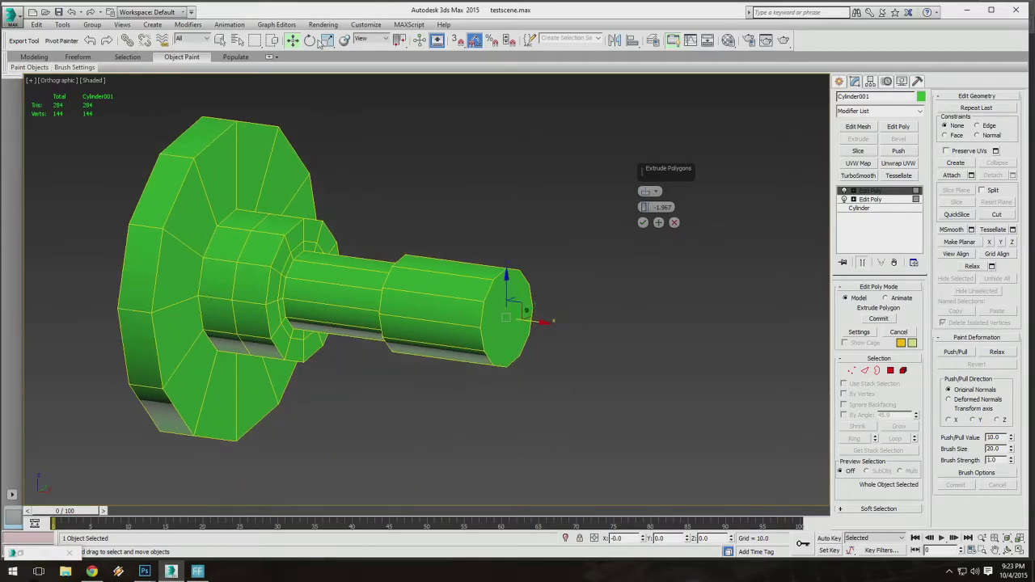
{"action": "left_click", "coordinate": [309, 42]}
{"action": "middle_click_drag", "start_coordinate": [315, 154], "coordinate": [338, 237], "text": "alt"}
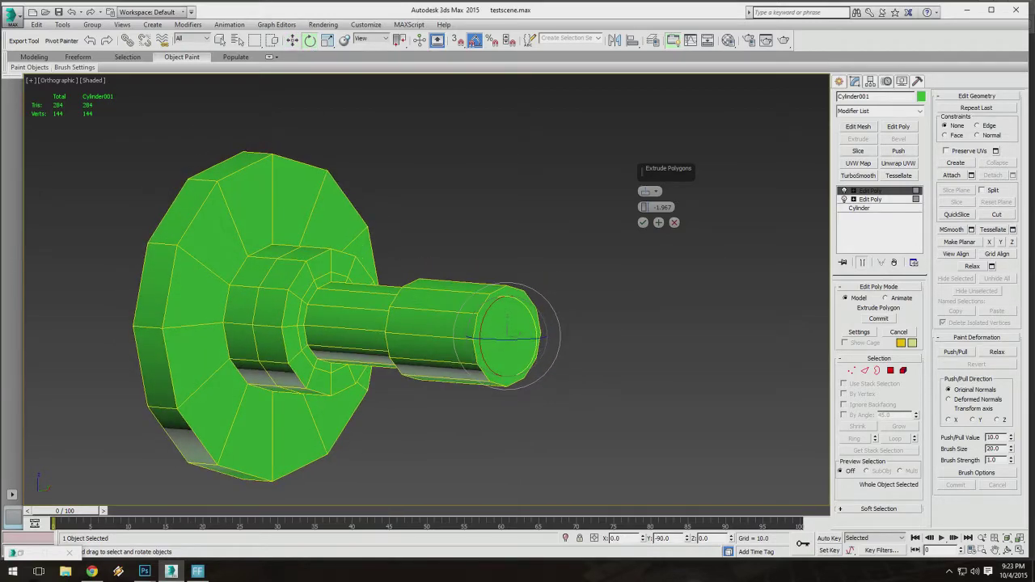
{"action": "middle_click_drag", "start_coordinate": [222, 224], "coordinate": [217, 200], "text": "alt"}
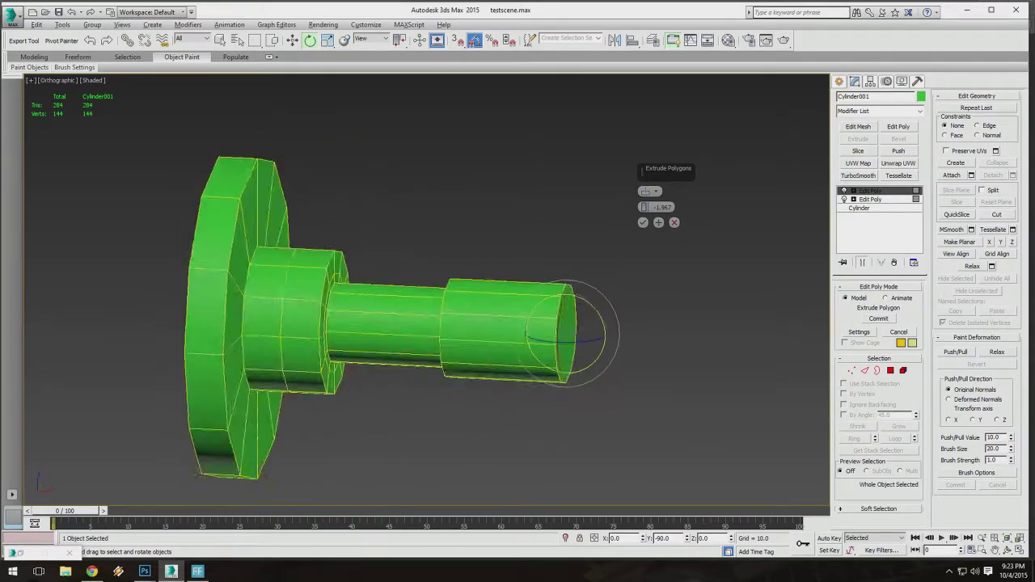
{"action": "middle_click_drag", "start_coordinate": [570, 334], "coordinate": [435, 404], "text": "alt"}
{"action": "scroll", "coordinate": [430, 323], "scroll_direction": "down", "scroll_amount": 5}
{"action": "middle_click_drag", "start_coordinate": [430, 323], "coordinate": [462, 374]}
{"action": "scroll", "coordinate": [416, 380], "scroll_direction": "up", "scroll_amount": 4}
{"action": "left_click_drag", "start_coordinate": [441, 380], "coordinate": [452, 354]}
{"action": "scroll", "coordinate": [453, 351], "scroll_direction": "down", "scroll_amount": 2}
{"action": "middle_click_drag", "start_coordinate": [453, 351], "coordinate": [402, 358]}
{"action": "scroll", "coordinate": [482, 329], "scroll_direction": "up", "scroll_amount": 4}
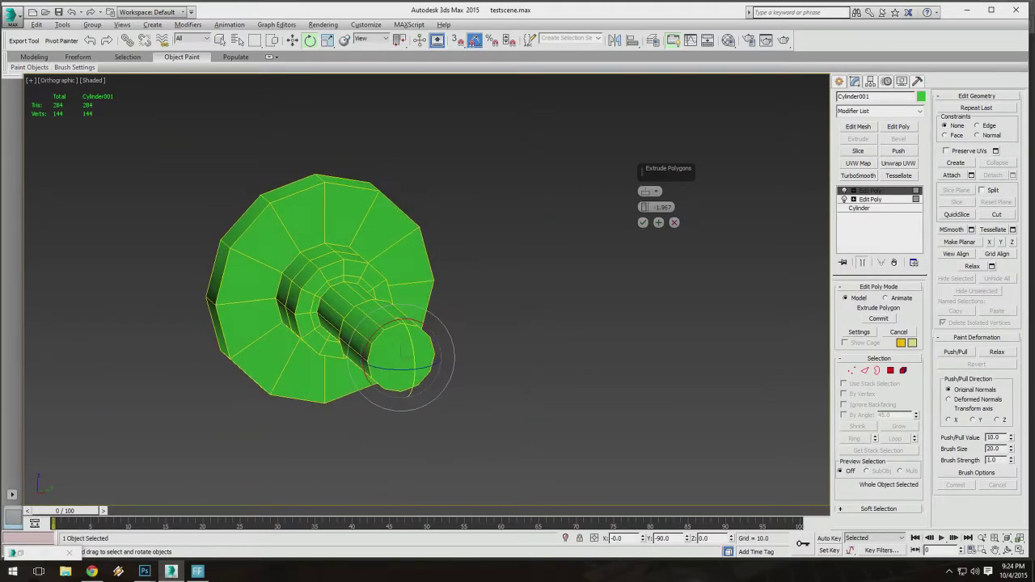
Examine the stepped cylinder and its disc from the side, behind, above and below.
{"action": "scroll", "coordinate": [367, 277], "scroll_direction": "up", "scroll_amount": 3}
{"action": "middle_click_drag", "start_coordinate": [367, 277], "coordinate": [376, 260], "text": "alt"}
{"action": "scroll", "coordinate": [376, 260], "scroll_direction": "down", "scroll_amount": 3}
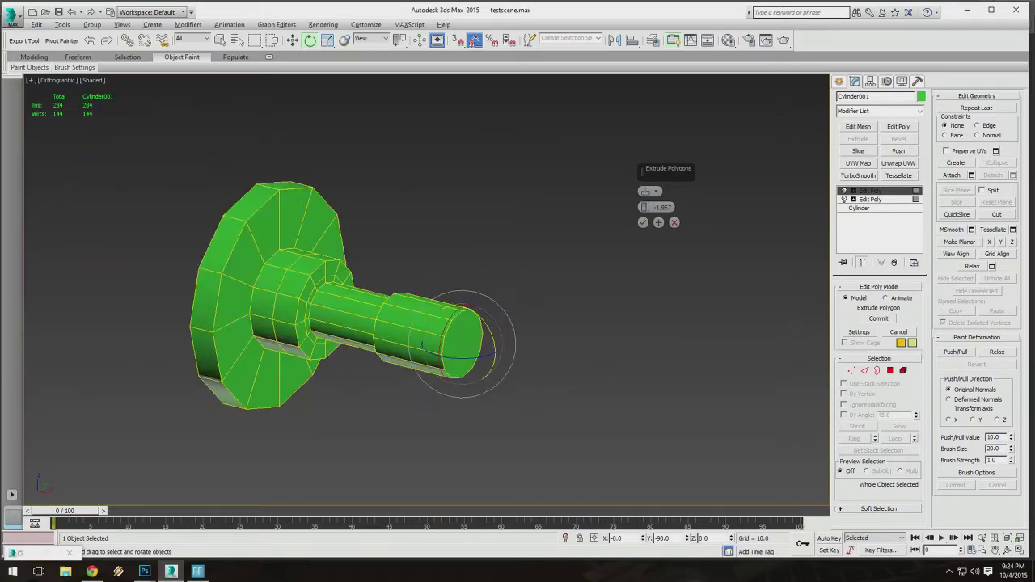
{"action": "mouse_move", "coordinate": [497, 331]}
{"action": "middle_mouse_down", "text": "alt"}
{"action": "mouse_move", "coordinate": [518, 314]}
{"action": "mouse_move", "coordinate": [405, 369]}
{"action": "mouse_move", "coordinate": [501, 324]}
{"action": "middle_mouse_up", "text": "alt"}
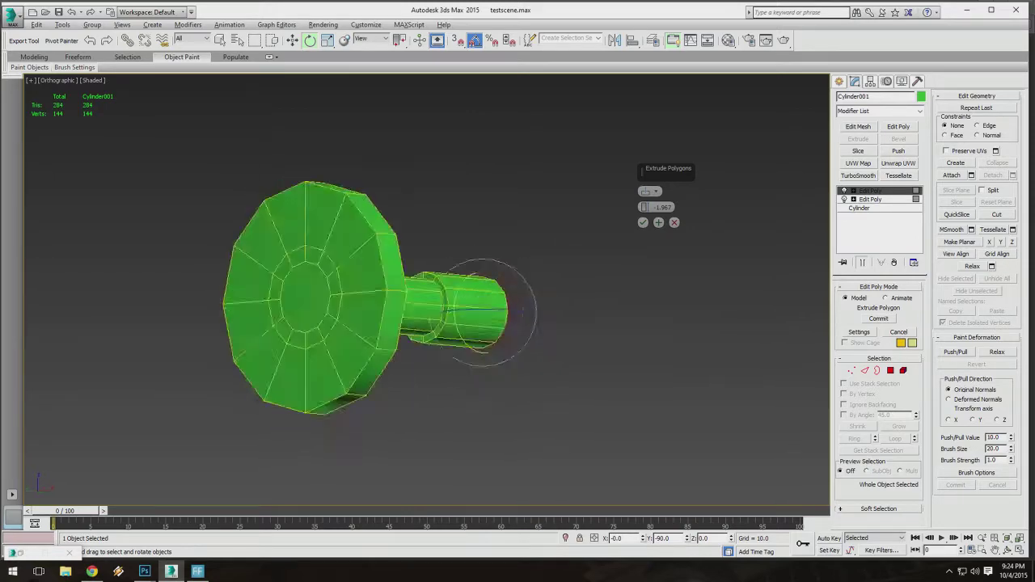
{"action": "middle_click_drag", "start_coordinate": [482, 311], "coordinate": [464, 249], "text": "alt"}
{"action": "scroll", "coordinate": [472, 324], "scroll_direction": "down", "scroll_amount": 3}
{"action": "scroll", "coordinate": [465, 273], "scroll_direction": "up", "scroll_amount": 4}
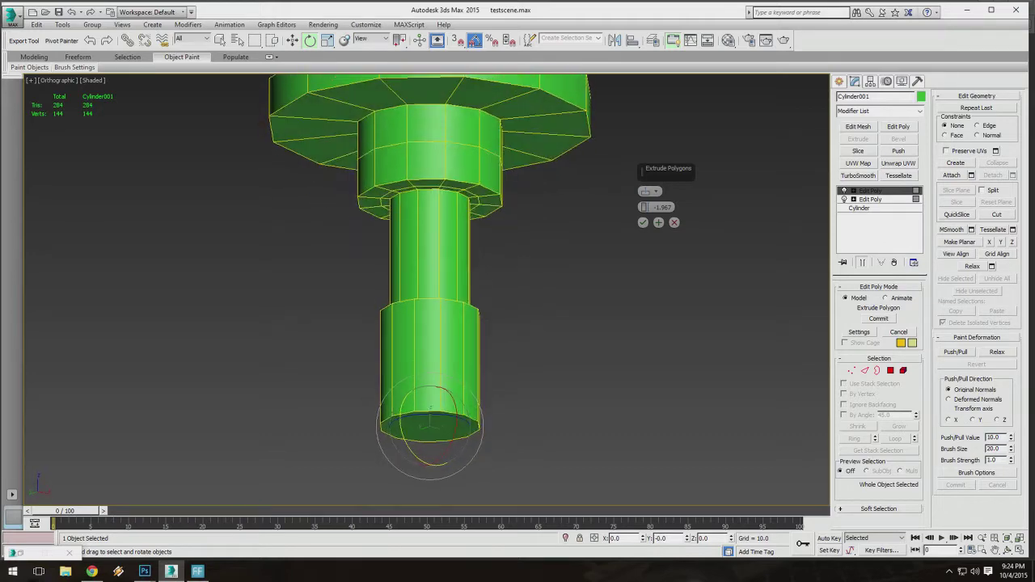
{"action": "left_click", "coordinate": [292, 41]}
{"action": "middle_click_drag", "start_coordinate": [437, 428], "coordinate": [440, 486], "text": "alt"}
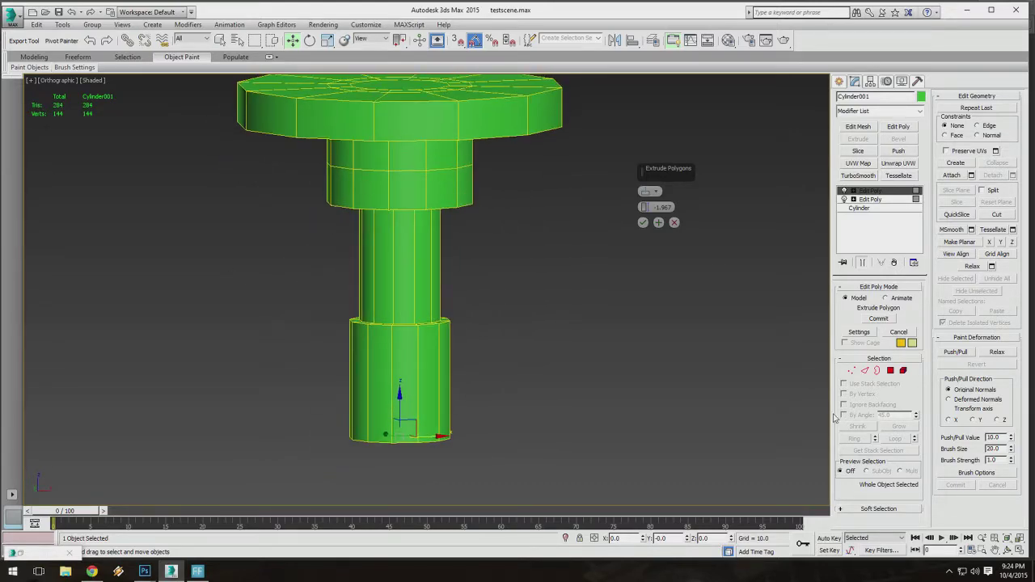
{"action": "middle_click_drag", "start_coordinate": [433, 242], "coordinate": [463, 308], "text": "alt"}
Switch to polygon selection, select the round centre face on top of the disc, and move the extrude settings clear of the model.
{"action": "left_click", "coordinate": [890, 371]}
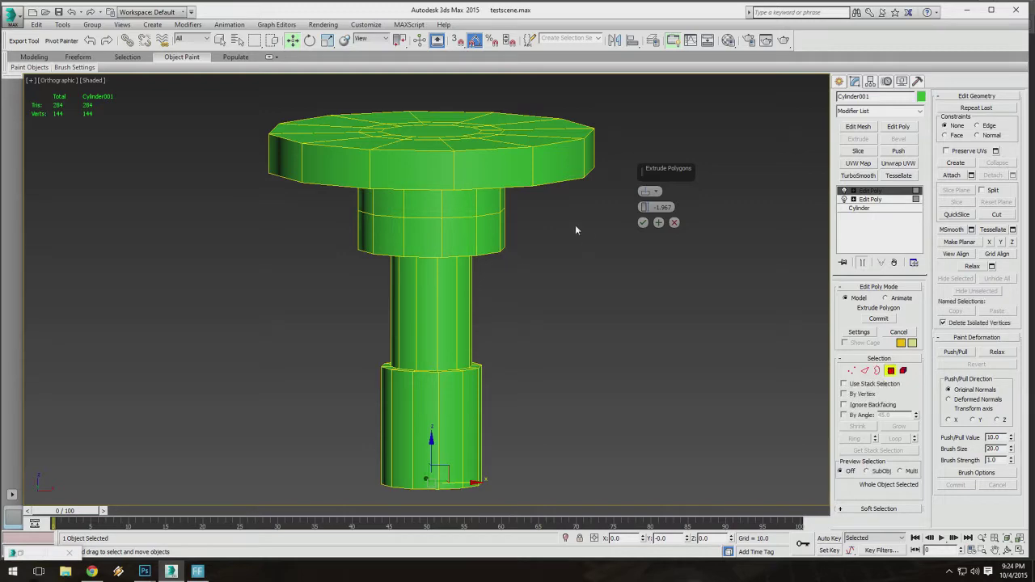
{"action": "middle_click_drag", "start_coordinate": [356, 231], "coordinate": [353, 224]}
{"action": "middle_click_drag", "start_coordinate": [437, 291], "coordinate": [443, 243], "text": "alt"}
{"action": "left_click", "coordinate": [443, 265]}
{"action": "scroll", "coordinate": [441, 255], "scroll_direction": "up", "scroll_amount": 6}
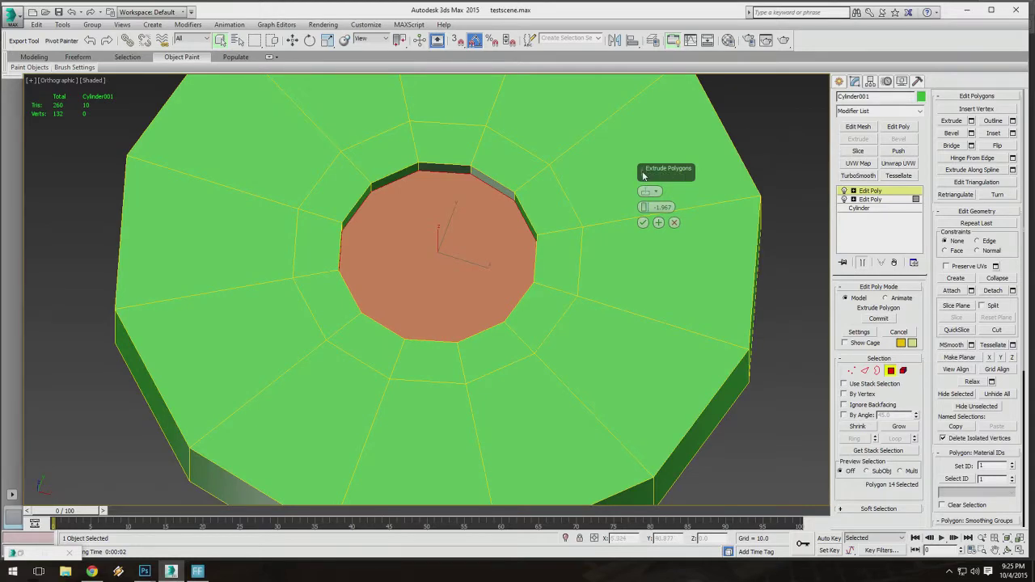
{"action": "left_click_drag", "start_coordinate": [643, 176], "coordinate": [603, 159]}
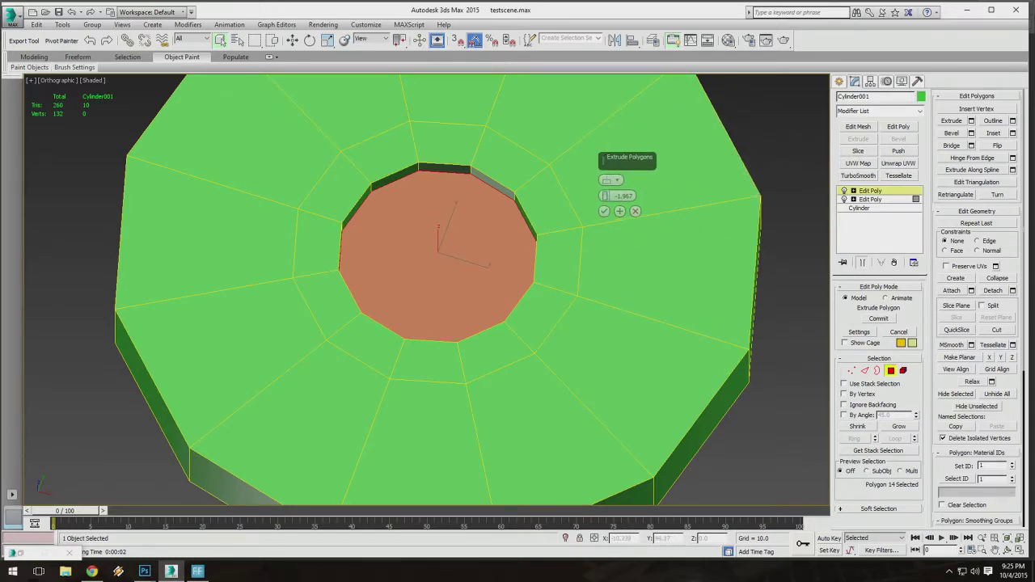
{"action": "middle_click_drag", "start_coordinate": [428, 206], "coordinate": [449, 175], "text": "alt"}
{"action": "scroll", "coordinate": [416, 194], "scroll_direction": "down", "scroll_amount": 4}
{"action": "scroll", "coordinate": [417, 194], "scroll_direction": "up", "scroll_amount": 4}
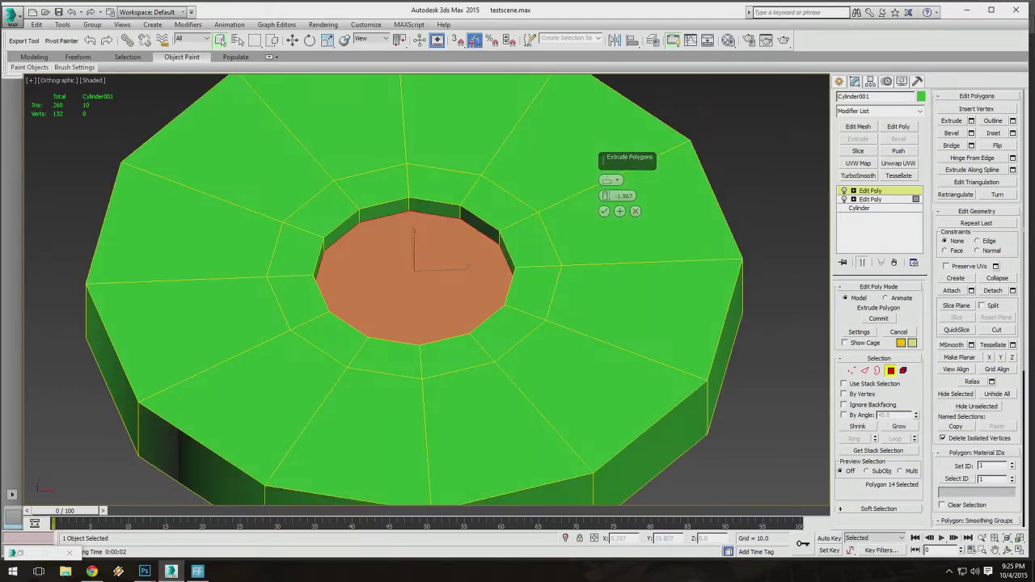
Preview the live extrusion on individual wedge, ring and centre faces of the disc's top, one selection at a time.
{"action": "left_click", "coordinate": [356, 129]}
{"action": "left_click", "coordinate": [251, 166]}
{"action": "scroll", "coordinate": [263, 232], "scroll_direction": "down", "scroll_amount": 4}
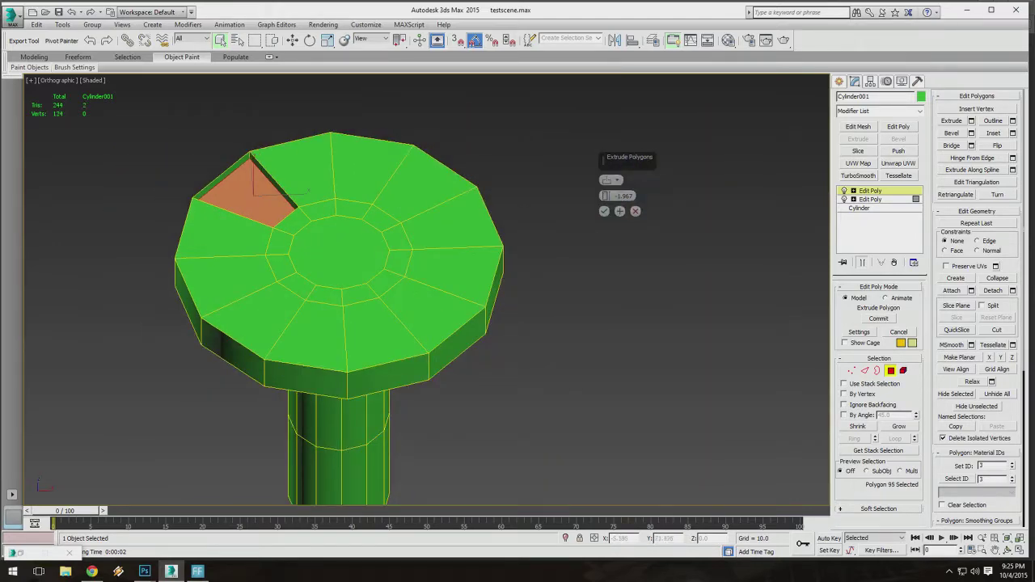
{"action": "left_click", "coordinate": [339, 212]}
{"action": "left_click", "coordinate": [360, 167]}
{"action": "left_click", "coordinate": [415, 190]}
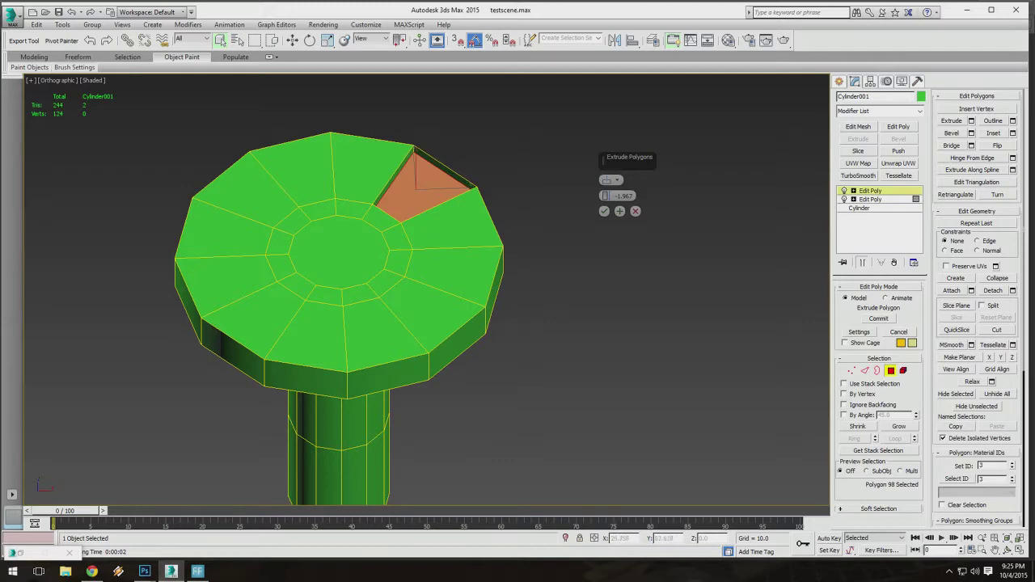
{"action": "left_click", "coordinate": [423, 224]}
{"action": "left_click", "coordinate": [455, 274]}
{"action": "left_click", "coordinate": [247, 303]}
{"action": "left_click", "coordinate": [222, 279]}
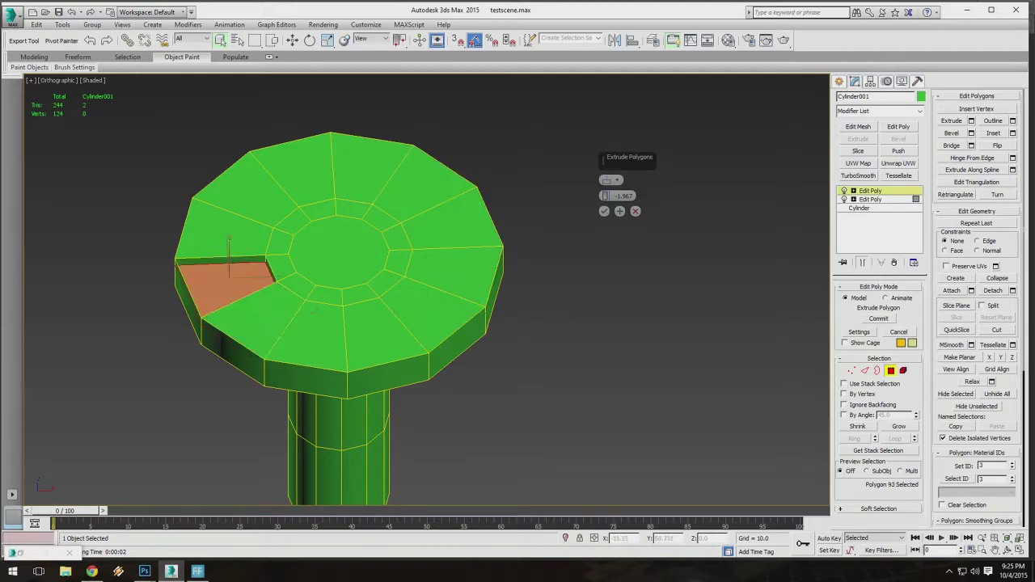
{"action": "left_click", "coordinate": [222, 235]}
{"action": "left_click", "coordinate": [279, 242]}
{"action": "left_click", "coordinate": [340, 251]}
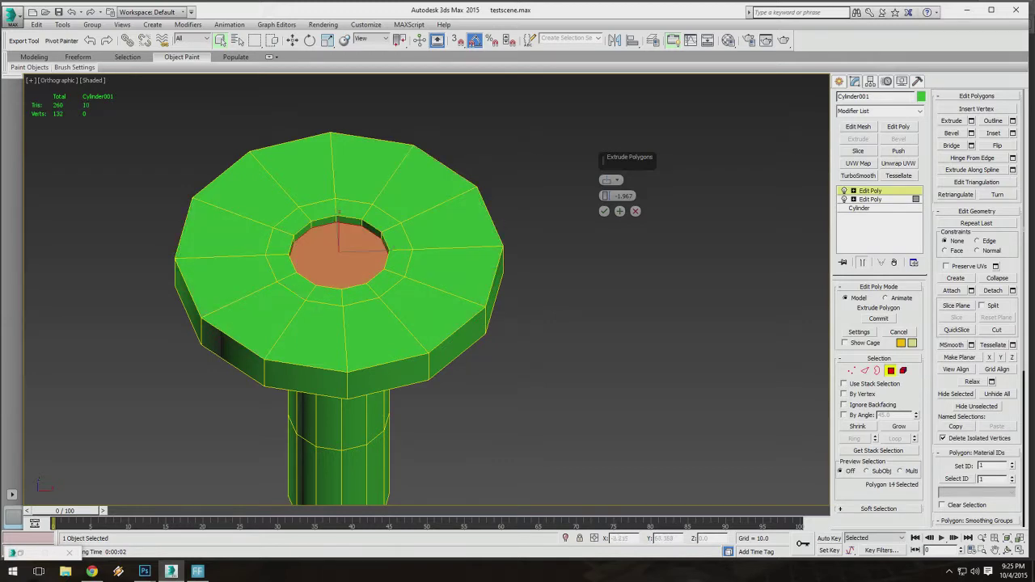
{"action": "left_click", "coordinate": [302, 178]}
{"action": "mouse_move", "coordinate": [311, 227]}
{"action": "middle_mouse_down"}
{"action": "mouse_move", "coordinate": [341, 182]}
{"action": "mouse_move", "coordinate": [391, 251]}
{"action": "mouse_move", "coordinate": [405, 225]}
{"action": "mouse_move", "coordinate": [352, 181]}
{"action": "mouse_move", "coordinate": [352, 256]}
{"action": "mouse_move", "coordinate": [391, 264]}
{"action": "mouse_move", "coordinate": [377, 217]}
{"action": "mouse_move", "coordinate": [317, 243]}
{"action": "mouse_move", "coordinate": [302, 238]}
{"action": "middle_mouse_up"}
{"action": "left_click", "coordinate": [370, 207]}
{"action": "scroll", "coordinate": [391, 250], "scroll_direction": "up", "scroll_amount": 3}
{"action": "scroll", "coordinate": [350, 249], "scroll_direction": "up", "scroll_amount": 4}
{"action": "scroll", "coordinate": [328, 234], "scroll_direction": "up", "scroll_amount": 2}
{"action": "scroll", "coordinate": [328, 228], "scroll_direction": "down", "scroll_amount": 5}
{"action": "scroll", "coordinate": [317, 242], "scroll_direction": "up", "scroll_amount": 2}
{"action": "scroll", "coordinate": [437, 271], "scroll_direction": "down", "scroll_amount": 6}
Select the twelve side faces of the narrow neck below the collar and accept the extrusion at -1.967.
{"action": "middle_click_drag", "start_coordinate": [437, 272], "coordinate": [386, 279], "text": "alt"}
{"action": "middle_click_drag", "start_coordinate": [387, 279], "coordinate": [363, 233]}
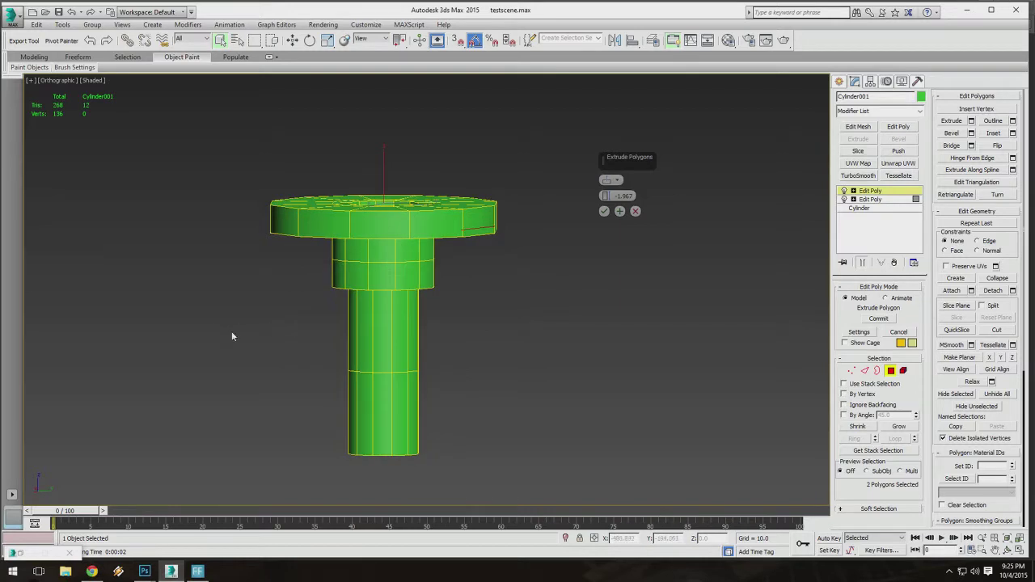
{"action": "left_click_drag", "start_coordinate": [231, 330], "coordinate": [515, 326]}
{"action": "scroll", "coordinate": [515, 330], "scroll_direction": "up", "scroll_amount": 5}
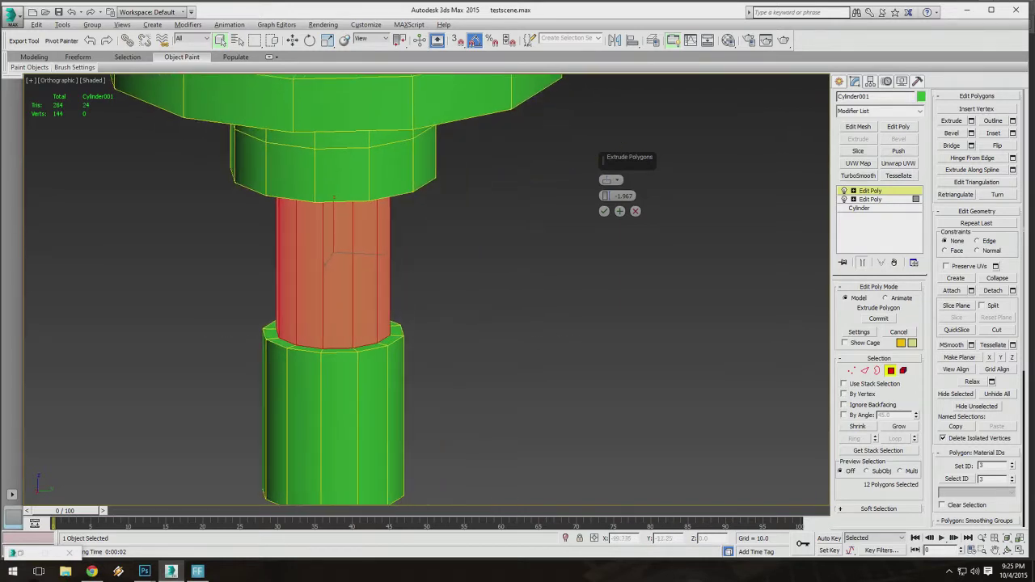
{"action": "middle_click_drag", "start_coordinate": [447, 254], "coordinate": [540, 235]}
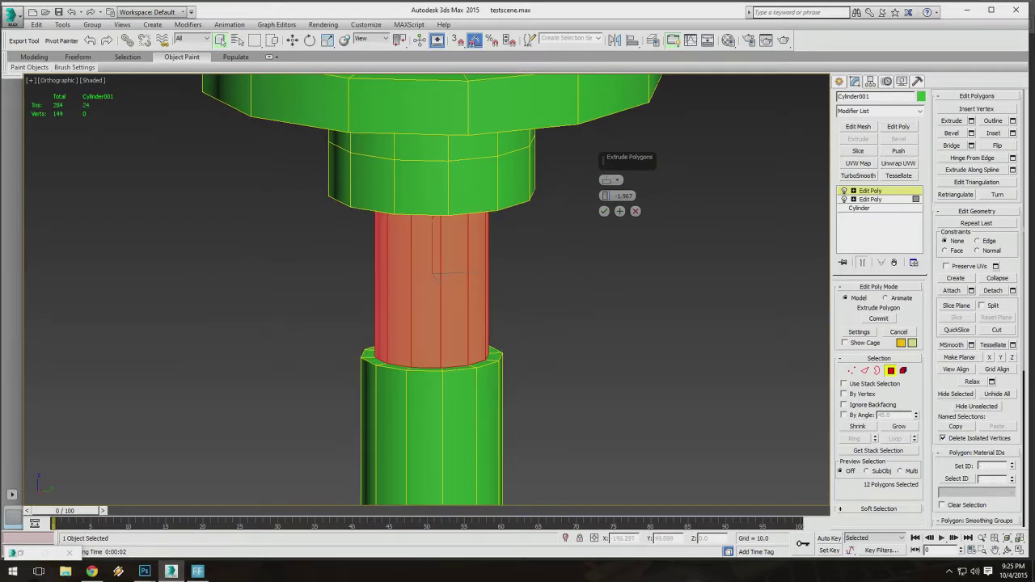
{"action": "middle_click_drag", "start_coordinate": [647, 286], "coordinate": [501, 250]}
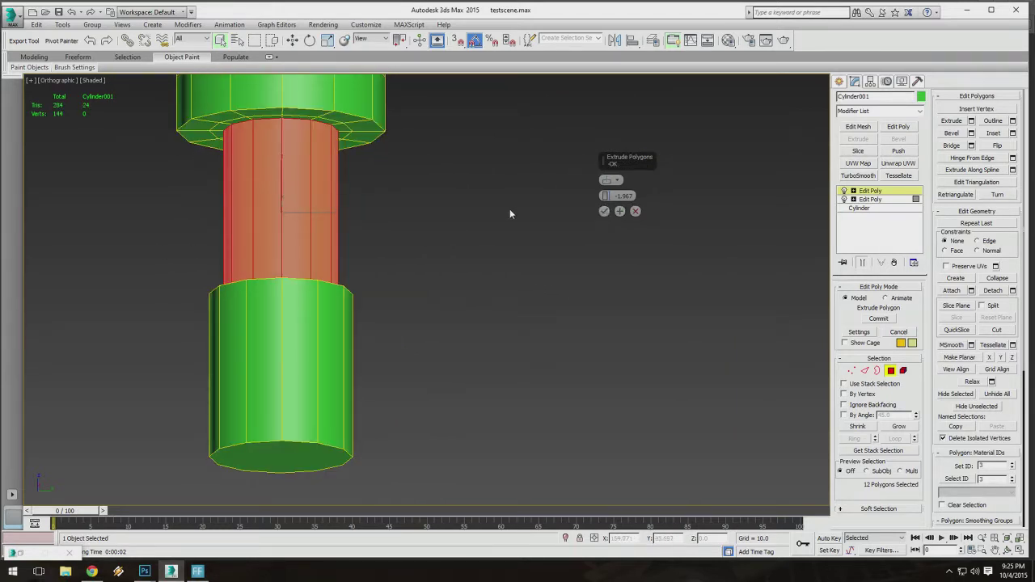
{"action": "middle_click_drag", "start_coordinate": [513, 215], "coordinate": [590, 226]}
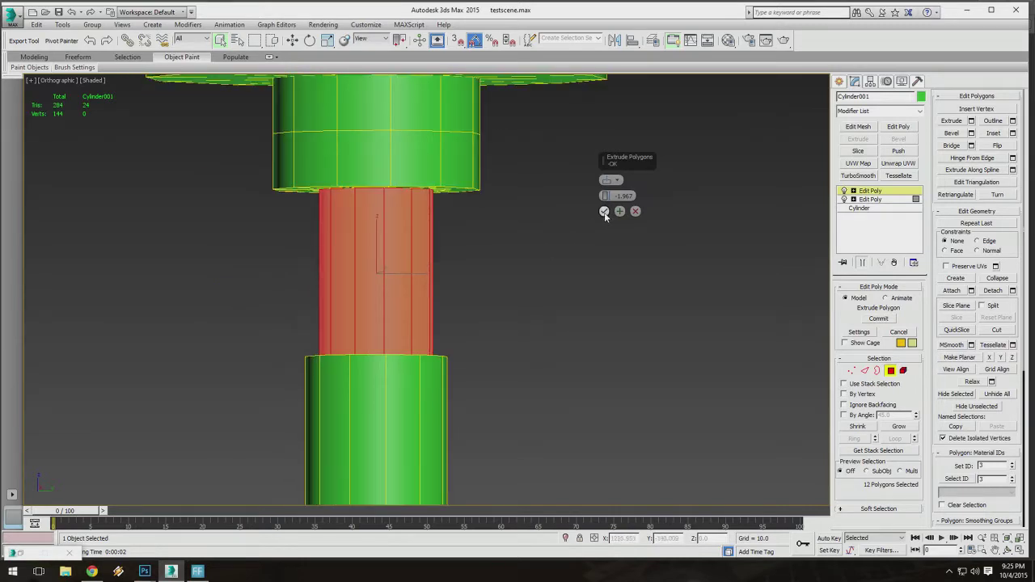
{"action": "left_click", "coordinate": [604, 212]}
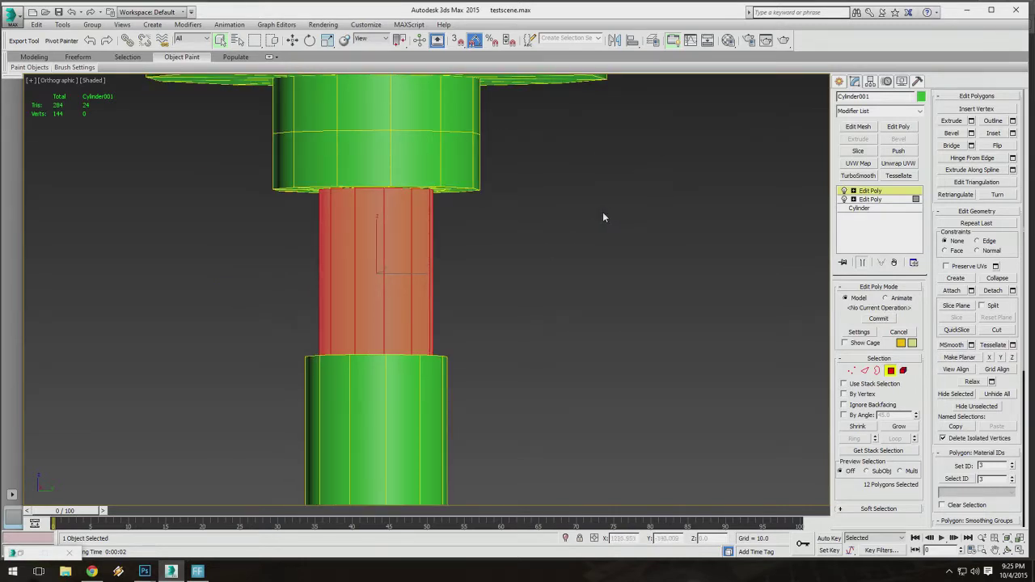
Select the round centre face on top of the disc.
{"action": "middle_click_drag", "start_coordinate": [603, 217], "coordinate": [492, 307], "text": "alt"}
{"action": "scroll", "coordinate": [510, 252], "scroll_direction": "down", "scroll_amount": 5}
{"action": "scroll", "coordinate": [493, 307], "scroll_direction": "up", "scroll_amount": 2}
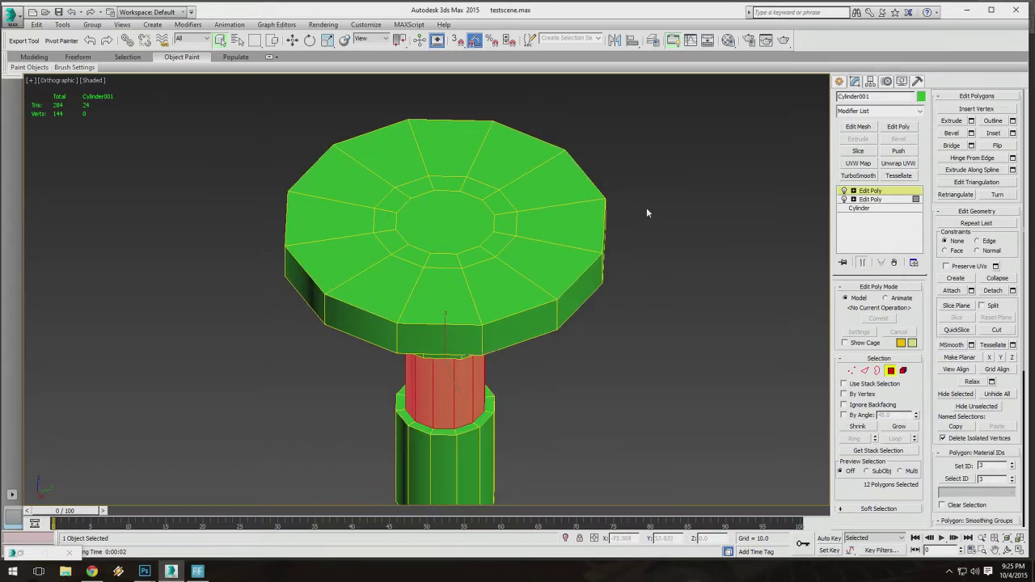
{"action": "left_click", "coordinate": [447, 224]}
{"action": "left_click", "coordinate": [447, 224], "text": "ctrl"}
{"action": "middle_click_drag", "start_coordinate": [446, 224], "coordinate": [469, 212]}
{"action": "scroll", "coordinate": [446, 254], "scroll_direction": "up", "scroll_amount": 4}
{"action": "scroll", "coordinate": [469, 198], "scroll_direction": "down", "scroll_amount": 6}
{"action": "scroll", "coordinate": [469, 231], "scroll_direction": "up", "scroll_amount": 5}
{"action": "scroll", "coordinate": [469, 239], "scroll_direction": "down", "scroll_amount": 2}
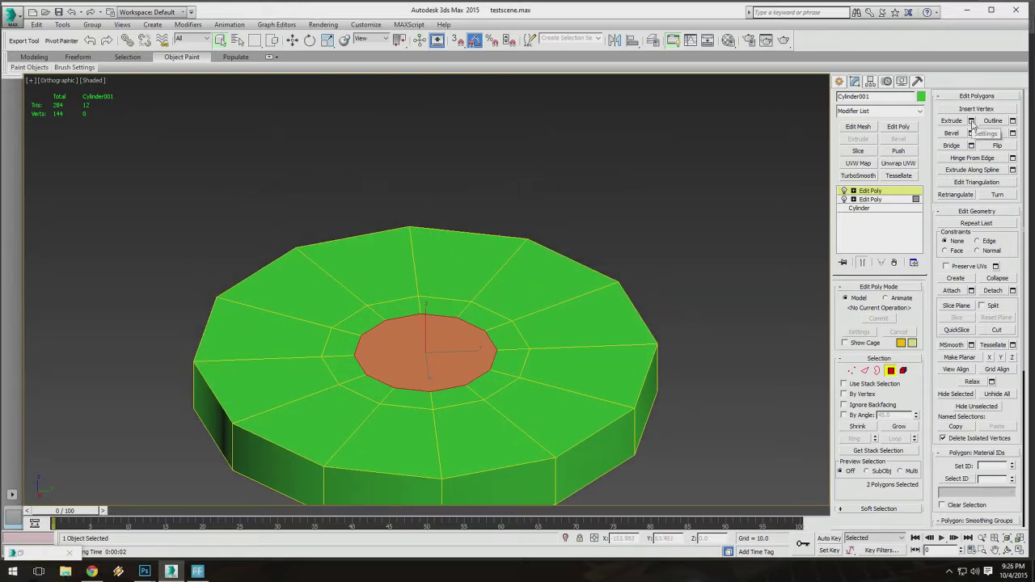
Open the extrude settings for the selection and set the extrusion type to Local Normals.
{"action": "left_click", "coordinate": [971, 122]}
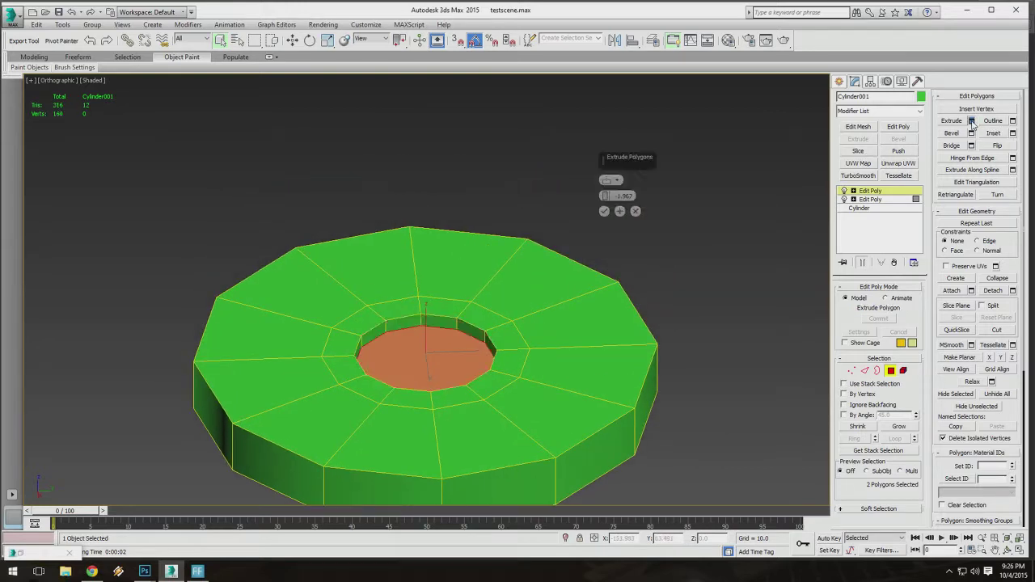
{"action": "left_click", "coordinate": [614, 182]}
{"action": "left_click", "coordinate": [623, 187]}
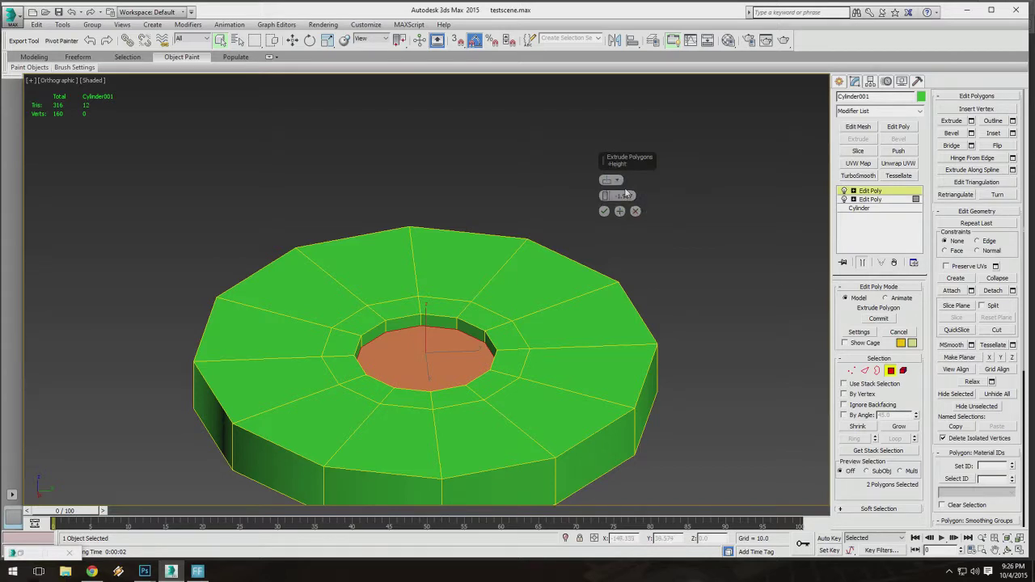
{"action": "left_click", "coordinate": [612, 180]}
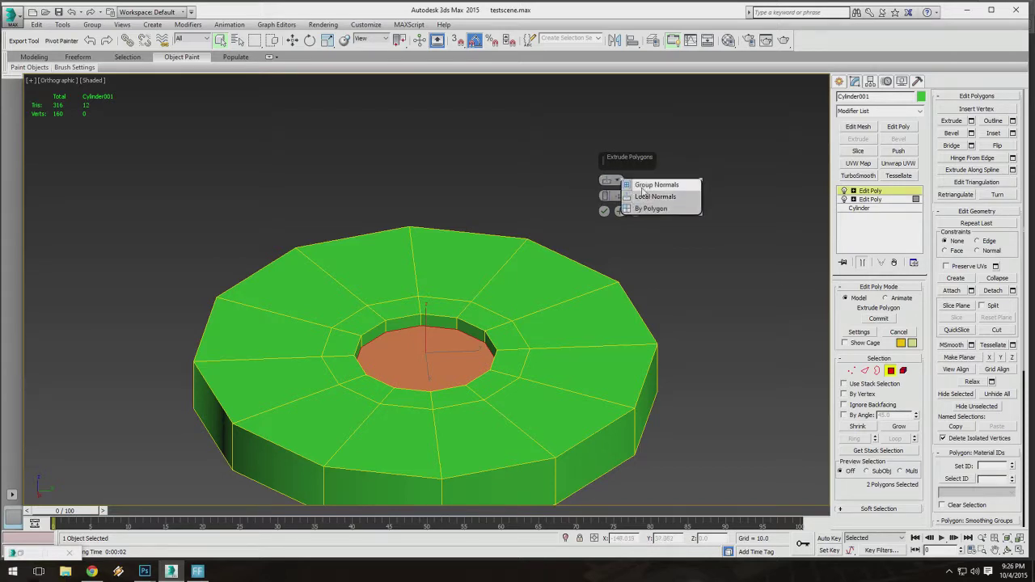
{"action": "left_click", "coordinate": [647, 198]}
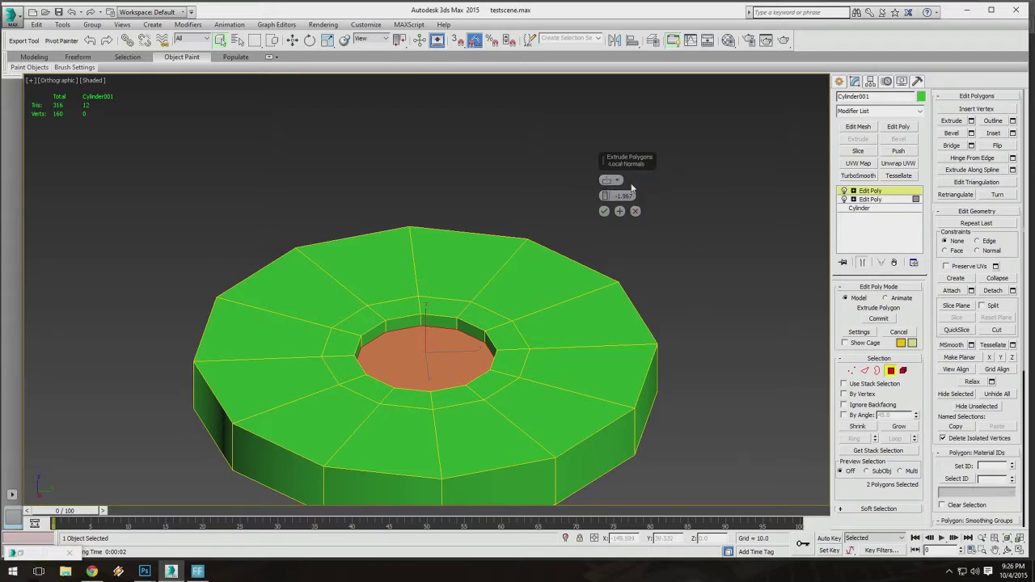
Extrude the selected faces outward to a height of 53.118.
{"action": "middle_click_drag", "start_coordinate": [541, 208], "coordinate": [475, 202], "text": "alt"}
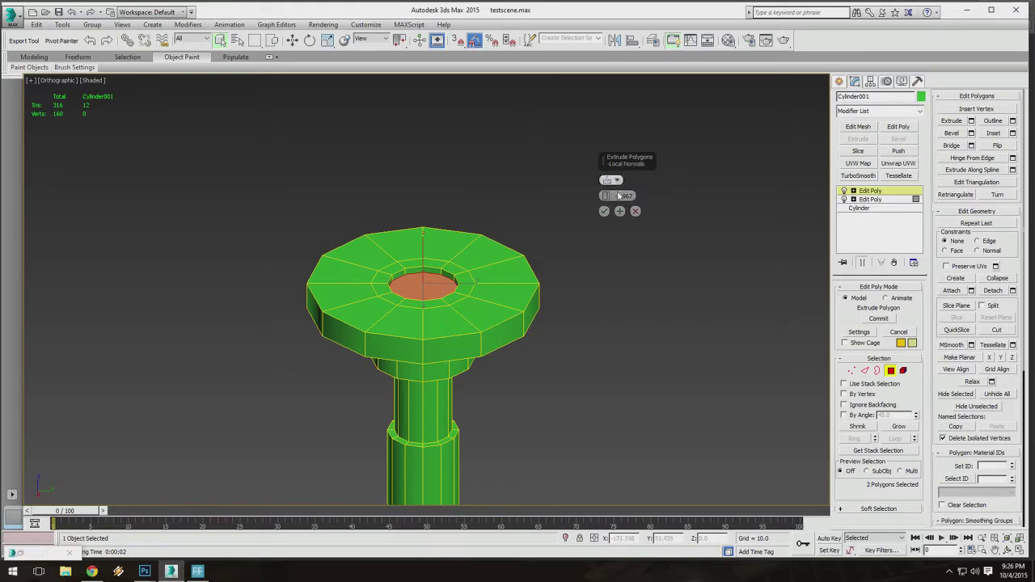
{"action": "mouse_move", "coordinate": [548, 205]}
{"action": "middle_mouse_down", "text": "alt"}
{"action": "mouse_move", "coordinate": [525, 215]}
{"action": "mouse_move", "coordinate": [546, 212]}
{"action": "middle_mouse_up", "text": "alt"}
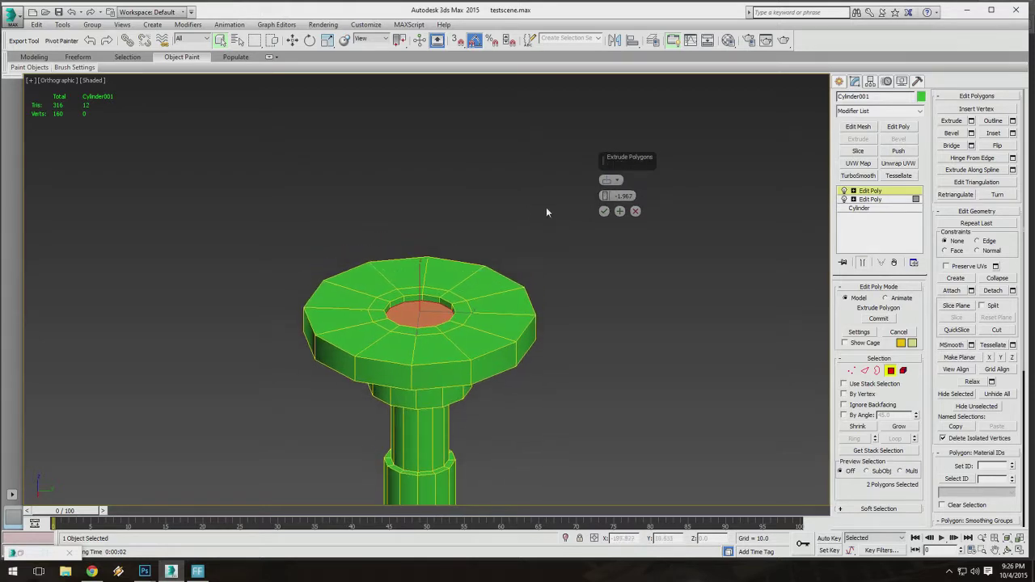
{"action": "left_click_drag", "start_coordinate": [604, 196], "coordinate": [601, 72]}
{"action": "scroll", "coordinate": [504, 216], "scroll_direction": "down", "scroll_amount": 3}
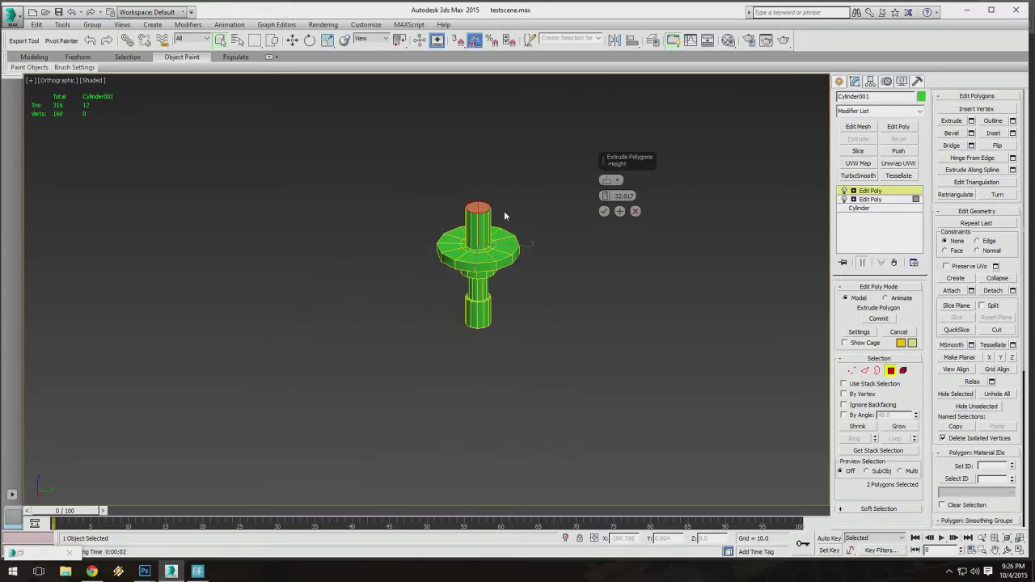
{"action": "middle_click_drag", "start_coordinate": [504, 216], "coordinate": [489, 207], "text": "alt"}
{"action": "scroll", "coordinate": [485, 213], "scroll_direction": "up", "scroll_amount": 3}
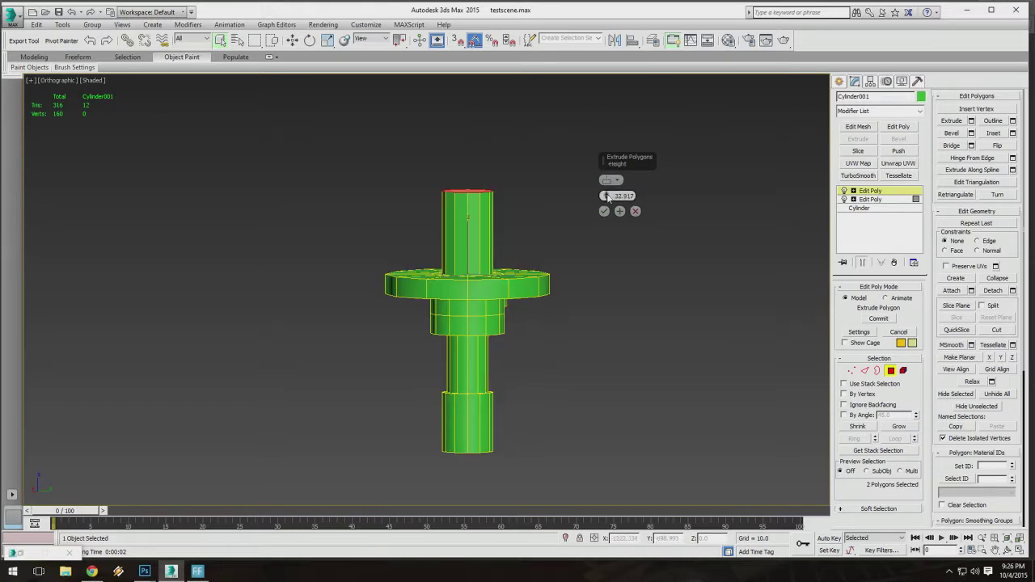
{"action": "left_click_drag", "start_coordinate": [605, 195], "coordinate": [603, 153]}
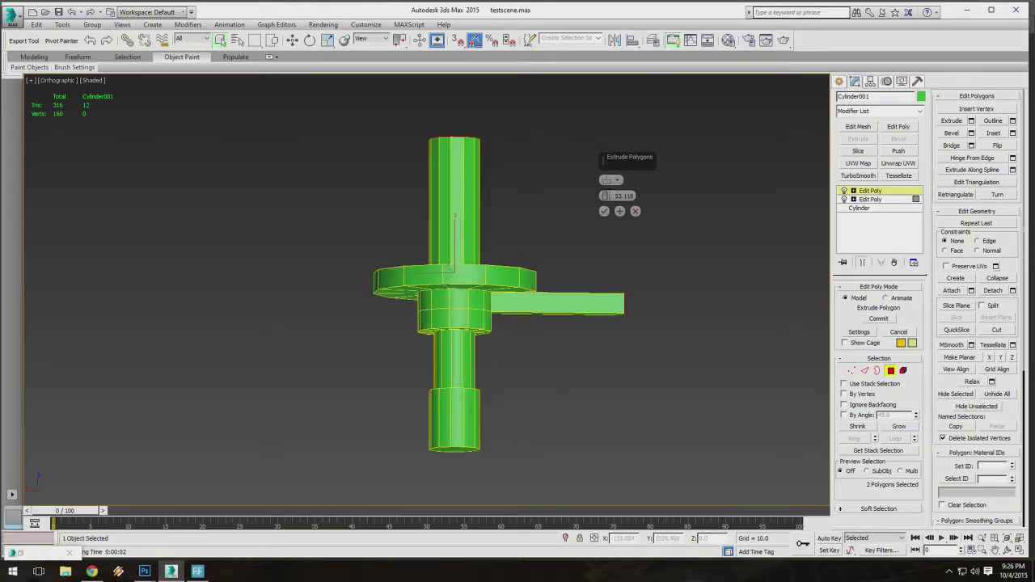
{"action": "middle_click_drag", "start_coordinate": [603, 153], "coordinate": [446, 321], "text": "alt"}
{"action": "scroll", "coordinate": [530, 258], "scroll_direction": "up", "scroll_amount": 3}
{"action": "scroll", "coordinate": [437, 339], "scroll_direction": "down", "scroll_amount": 4}
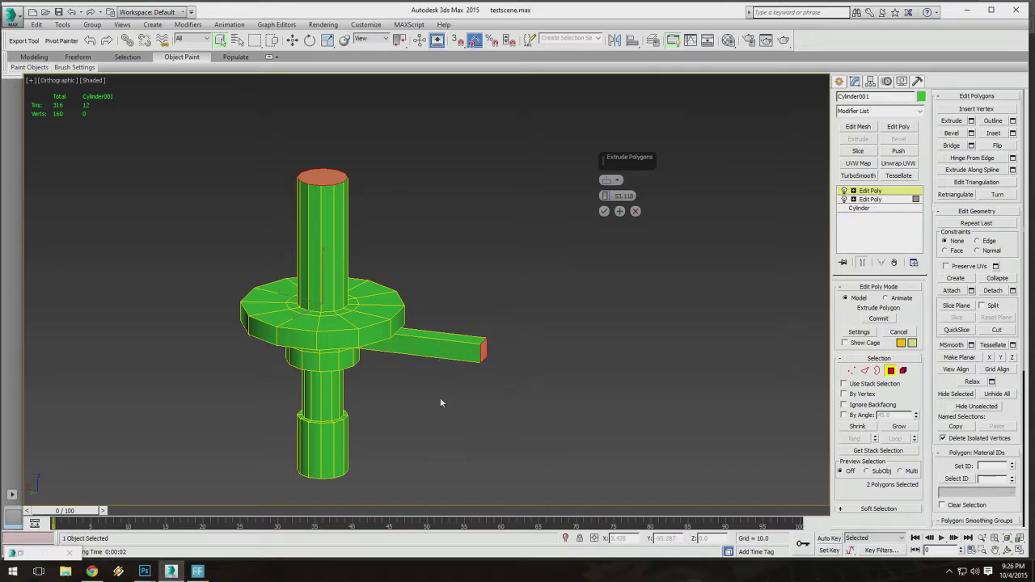
Undo the last change and extrude only the disc's round centre face upward to a height of 101.333.
{"action": "middle_click_drag", "start_coordinate": [449, 317], "coordinate": [387, 323]}
{"action": "scroll", "coordinate": [470, 303], "scroll_direction": "down", "scroll_amount": 2}
{"action": "key", "text": "ctrl+z"}
{"action": "scroll", "coordinate": [413, 291], "scroll_direction": "up", "scroll_amount": 5}
{"action": "scroll", "coordinate": [412, 292], "scroll_direction": "down", "scroll_amount": 3}
{"action": "scroll", "coordinate": [386, 323], "scroll_direction": "down", "scroll_amount": 2}
{"action": "left_click_drag", "start_coordinate": [605, 196], "coordinate": [590, 84]}
{"action": "scroll", "coordinate": [412, 240], "scroll_direction": "down", "scroll_amount": 5}
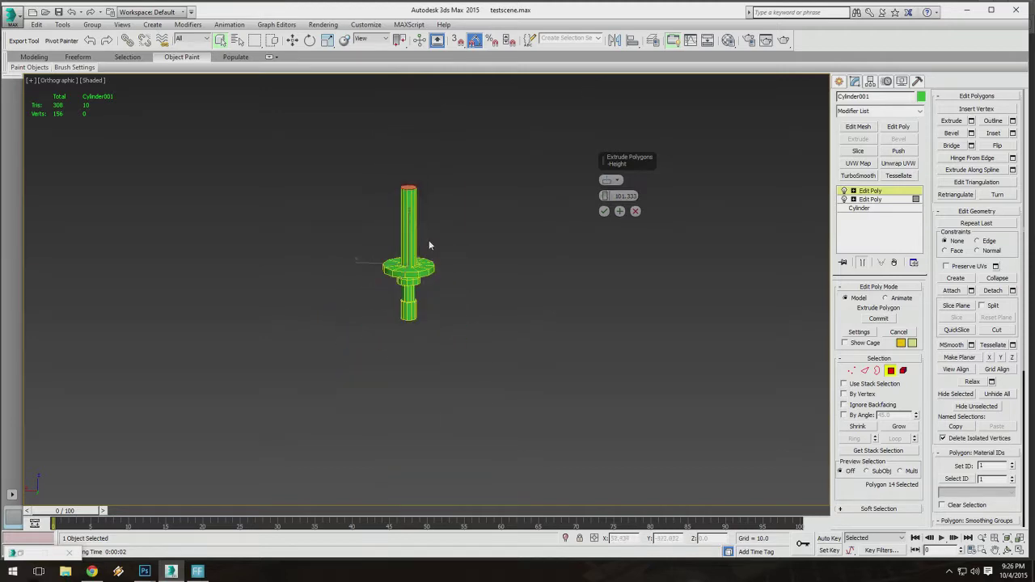
Examine the extruded shaft, disc and lower stem from above, the side and below.
{"action": "middle_click_drag", "start_coordinate": [428, 240], "coordinate": [420, 208], "text": "alt"}
{"action": "scroll", "coordinate": [374, 287], "scroll_direction": "up", "scroll_amount": 5}
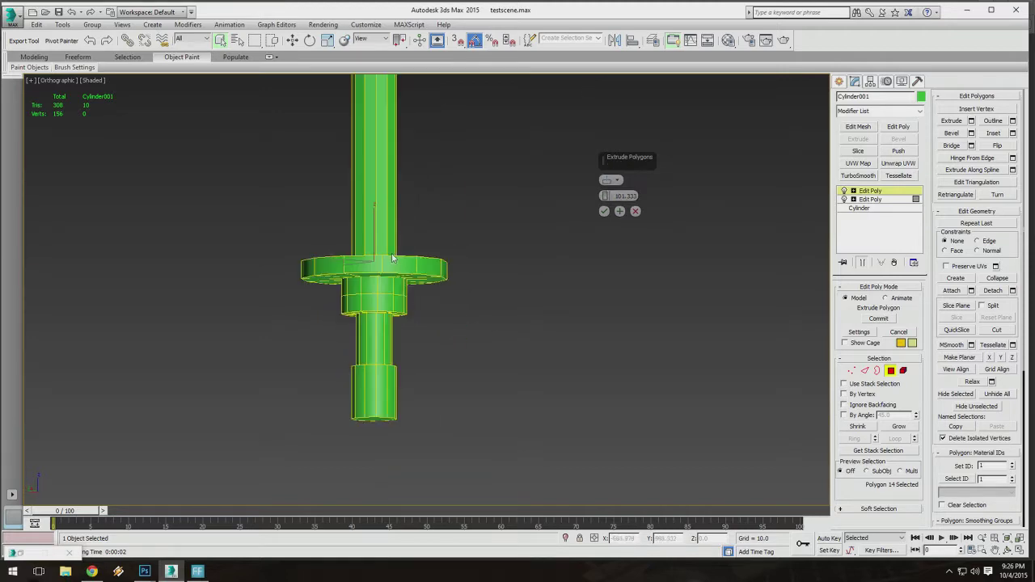
{"action": "middle_click_drag", "start_coordinate": [374, 283], "coordinate": [392, 313], "text": "alt"}
{"action": "scroll", "coordinate": [405, 348], "scroll_direction": "down", "scroll_amount": 4}
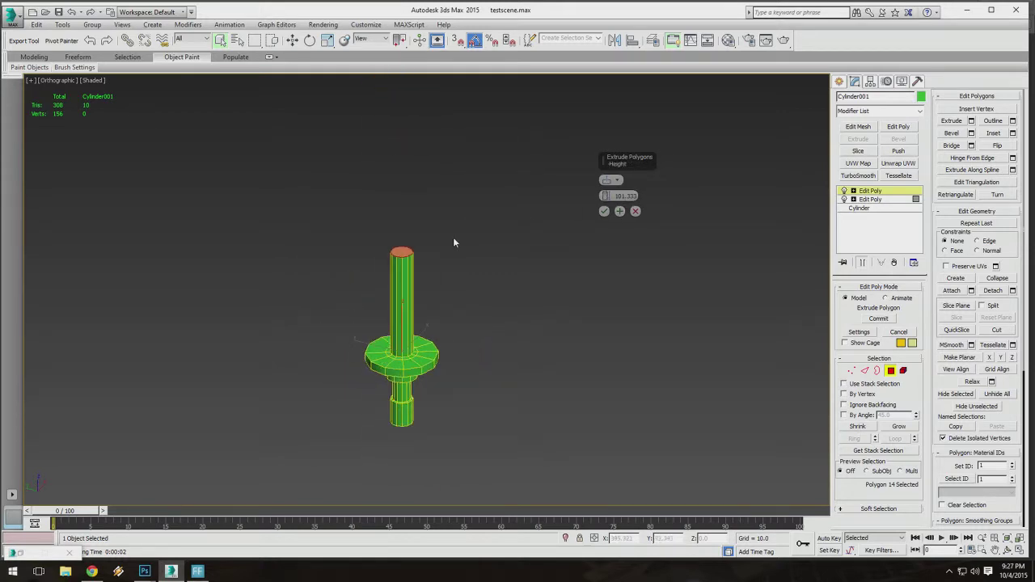
{"action": "middle_click_drag", "start_coordinate": [453, 237], "coordinate": [442, 246], "text": "alt"}
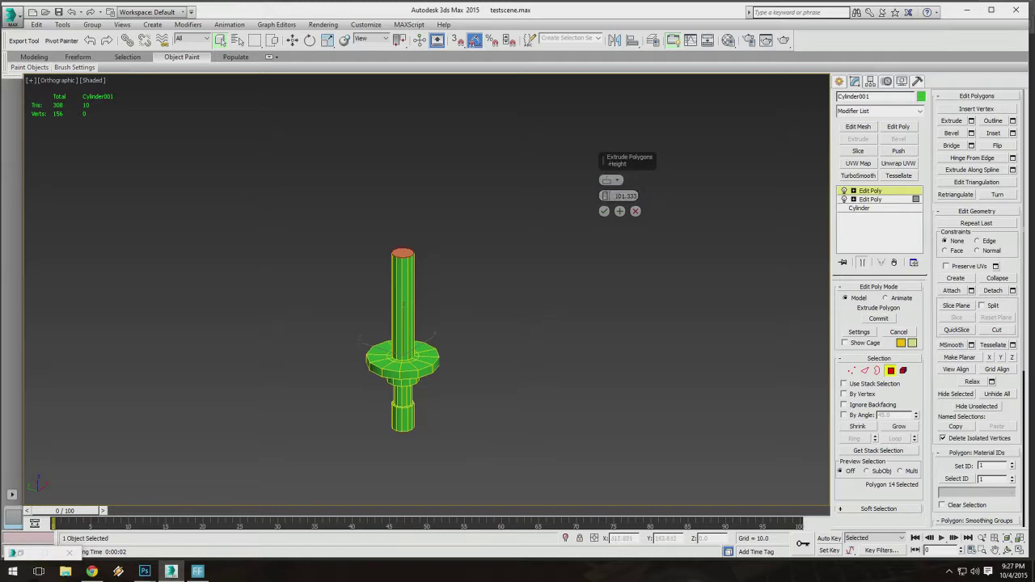
{"action": "scroll", "coordinate": [454, 280], "scroll_direction": "up", "scroll_amount": 4}
{"action": "middle_click_drag", "start_coordinate": [402, 323], "coordinate": [389, 296], "text": "alt"}
{"action": "scroll", "coordinate": [438, 318], "scroll_direction": "up", "scroll_amount": 4}
{"action": "mouse_move", "coordinate": [438, 318]}
{"action": "middle_mouse_down"}
{"action": "mouse_move", "coordinate": [452, 270]}
{"action": "mouse_move", "coordinate": [452, 305]}
{"action": "middle_mouse_up"}
{"action": "middle_click_drag", "start_coordinate": [439, 212], "coordinate": [425, 236]}
{"action": "mouse_move", "coordinate": [425, 236]}
{"action": "middle_mouse_down", "text": "alt"}
{"action": "mouse_move", "coordinate": [425, 220]}
{"action": "mouse_move", "coordinate": [428, 252]}
{"action": "mouse_move", "coordinate": [429, 218]}
{"action": "middle_mouse_up", "text": "alt"}
{"action": "scroll", "coordinate": [426, 249], "scroll_direction": "down", "scroll_amount": 2}
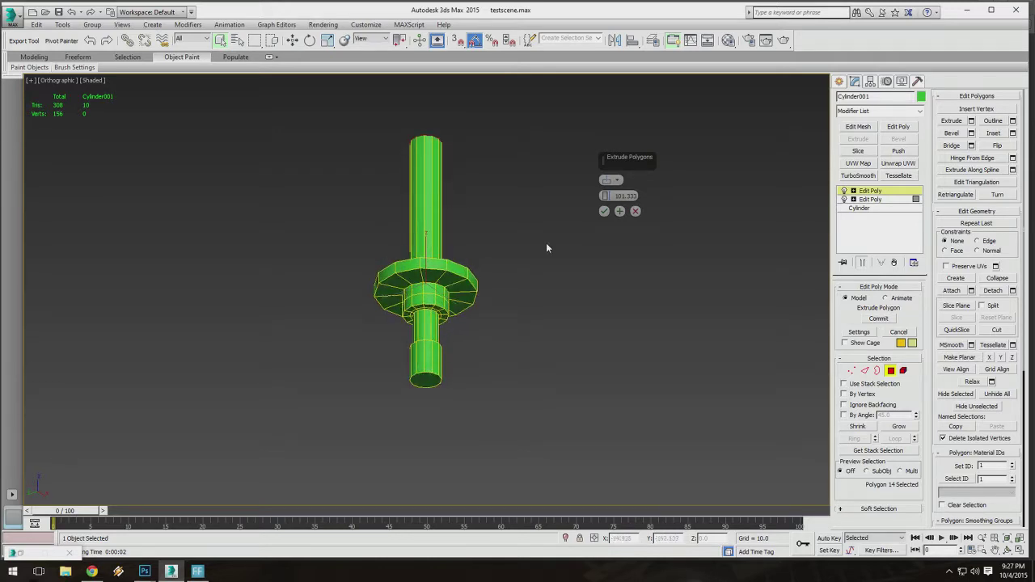
Switch to edge selection, try to select the edges across the tall shaft, and bring the Edit Edges options back into view.
{"action": "middle_click_drag", "start_coordinate": [546, 248], "coordinate": [495, 261], "text": "alt"}
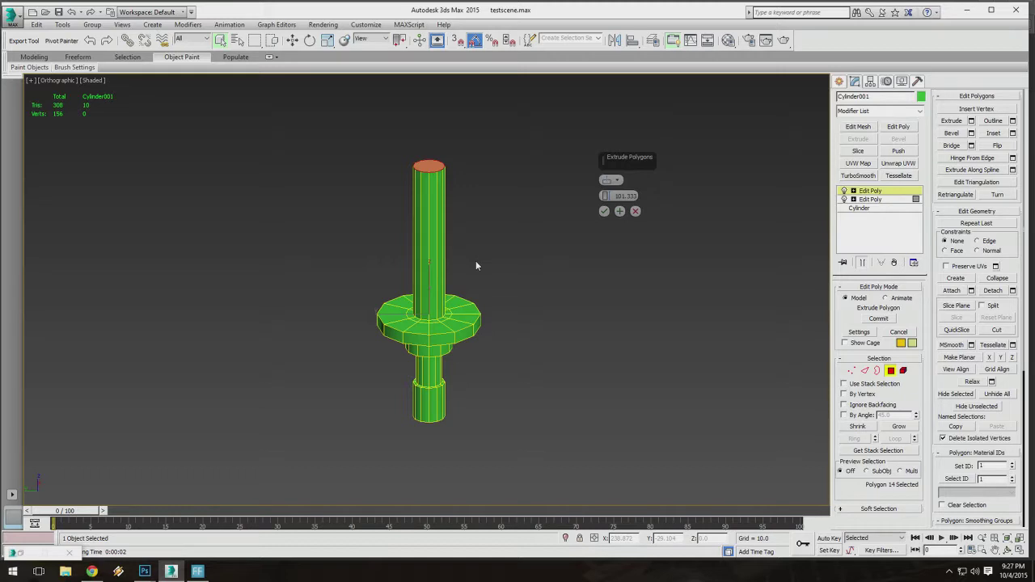
{"action": "left_click", "coordinate": [865, 370]}
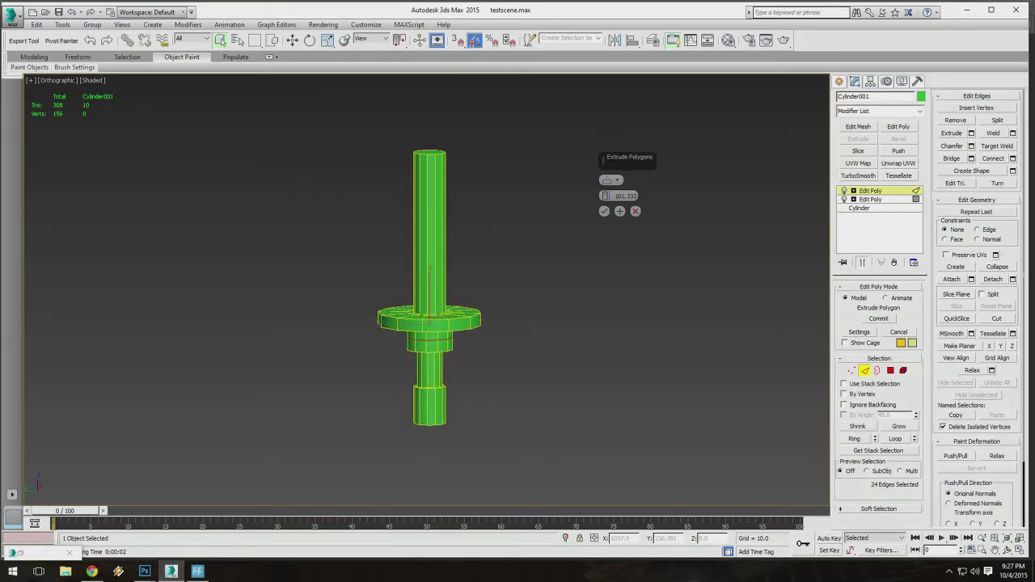
{"action": "middle_click_drag", "start_coordinate": [549, 213], "coordinate": [496, 232]}
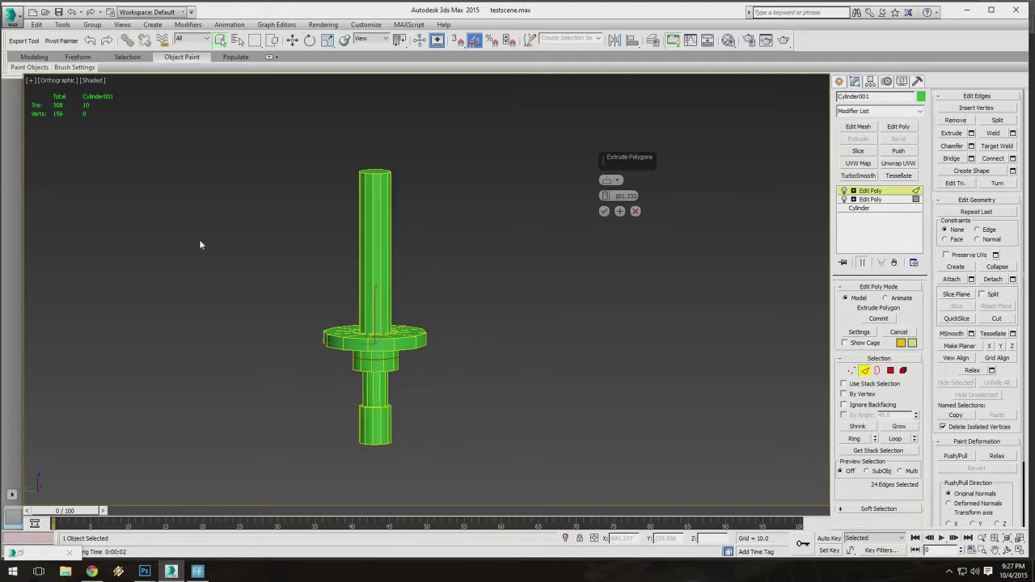
{"action": "left_click_drag", "start_coordinate": [200, 245], "coordinate": [550, 277]}
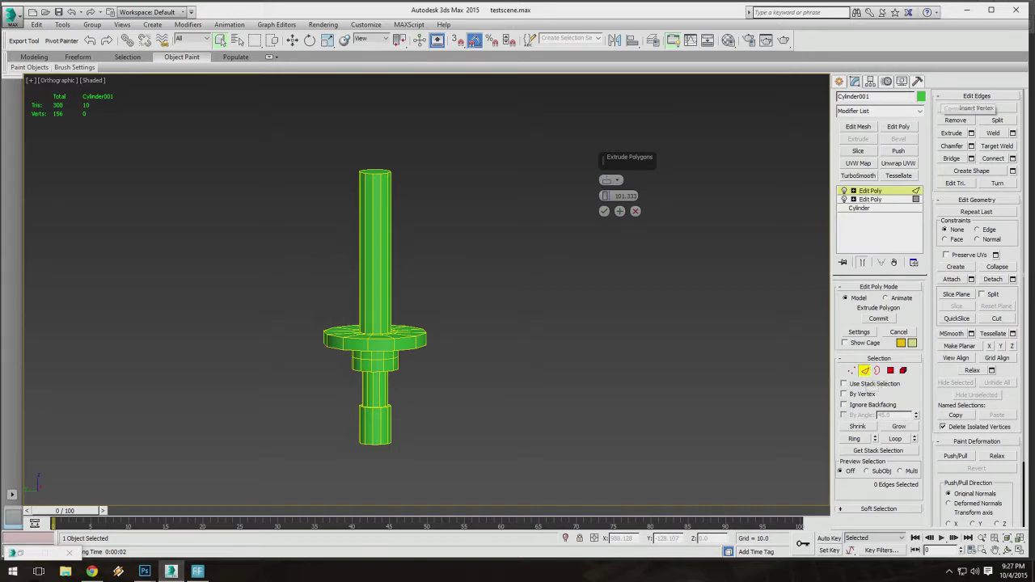
{"action": "left_click", "coordinate": [955, 97]}
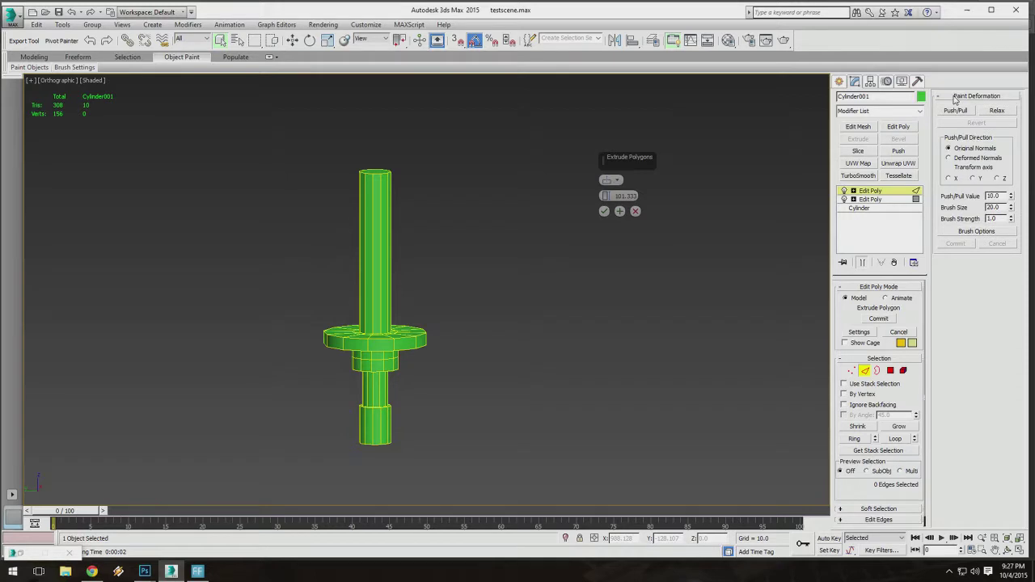
{"action": "left_click", "coordinate": [868, 519]}
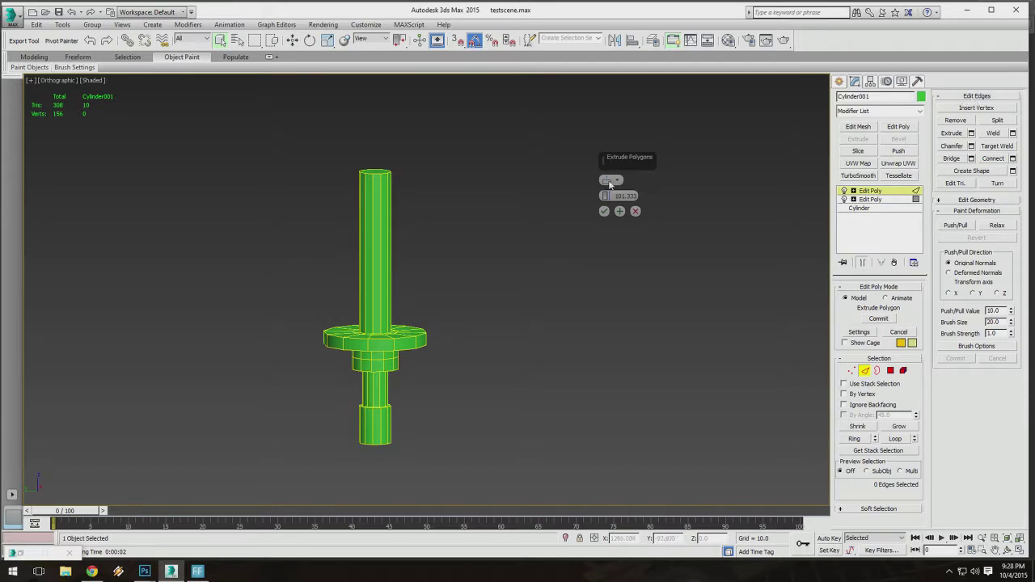
Dismiss the shaft's Extrude Polygons settings and try again to select the shaft's vertical edges.
{"action": "scroll", "coordinate": [514, 188], "scroll_direction": "up", "scroll_amount": 3}
{"action": "scroll", "coordinate": [515, 187], "scroll_direction": "up", "scroll_amount": 2}
{"action": "middle_click_drag", "start_coordinate": [515, 188], "coordinate": [565, 141]}
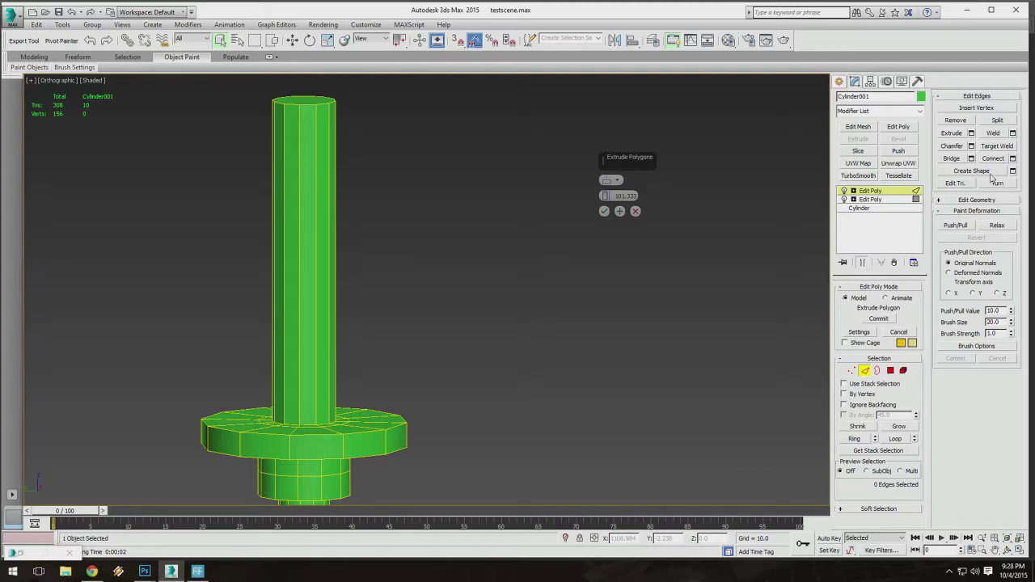
{"action": "middle_click_drag", "start_coordinate": [544, 221], "coordinate": [605, 189]}
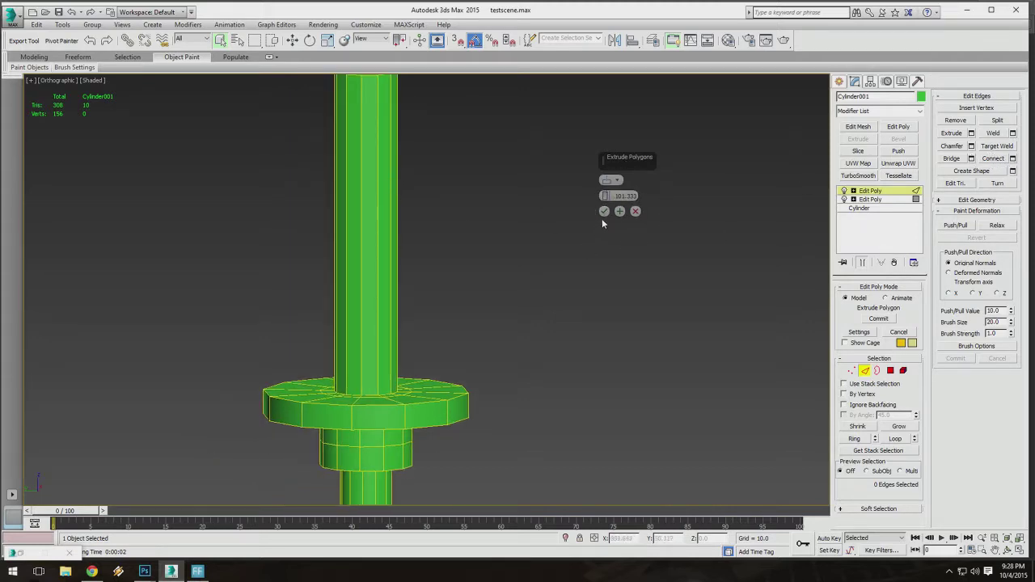
{"action": "left_click", "coordinate": [635, 212]}
{"action": "key", "text": "ctrl+z"}
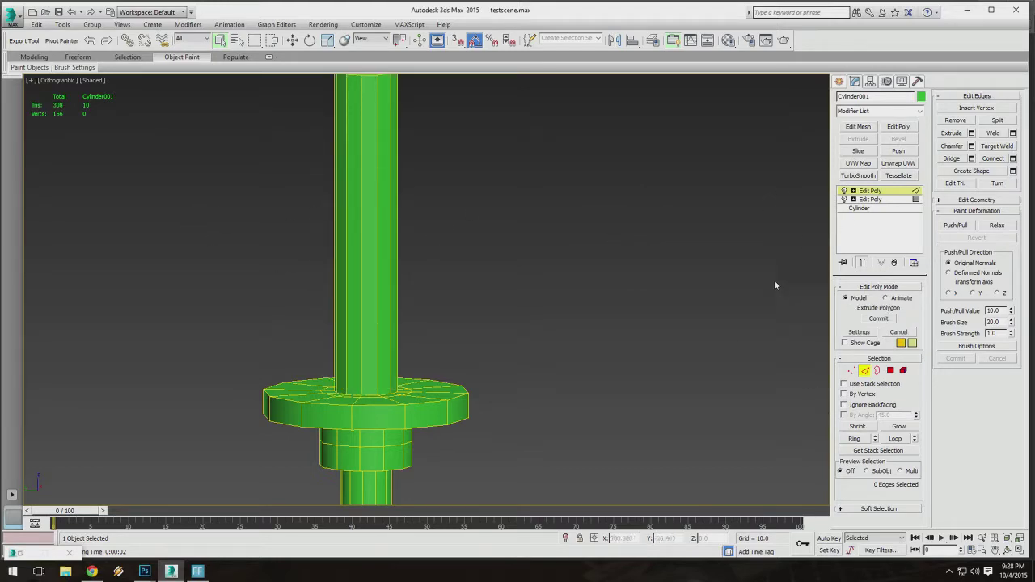
{"action": "key", "text": "z"}
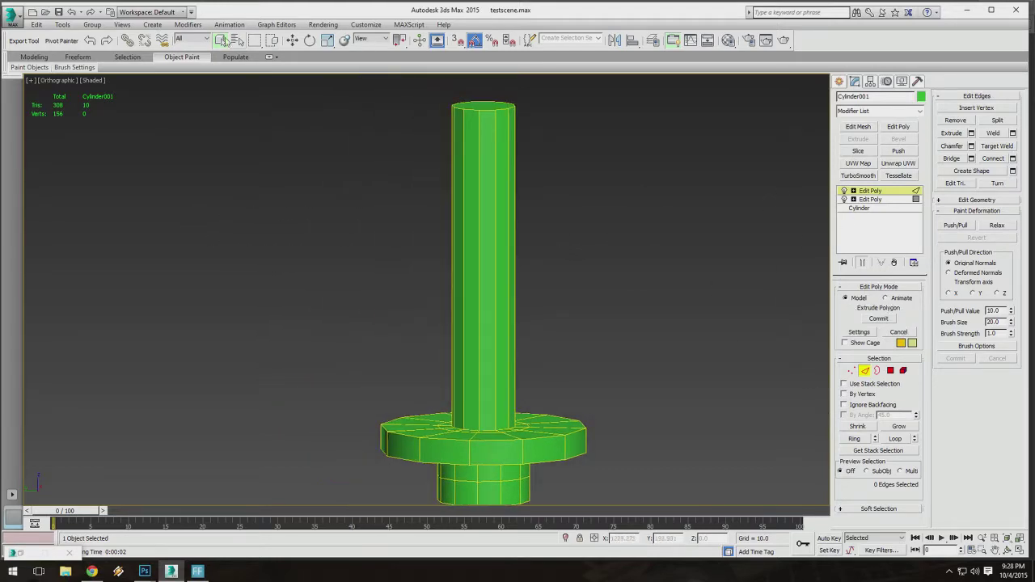
{"action": "middle_click_drag", "start_coordinate": [480, 260], "coordinate": [452, 288], "text": "alt"}
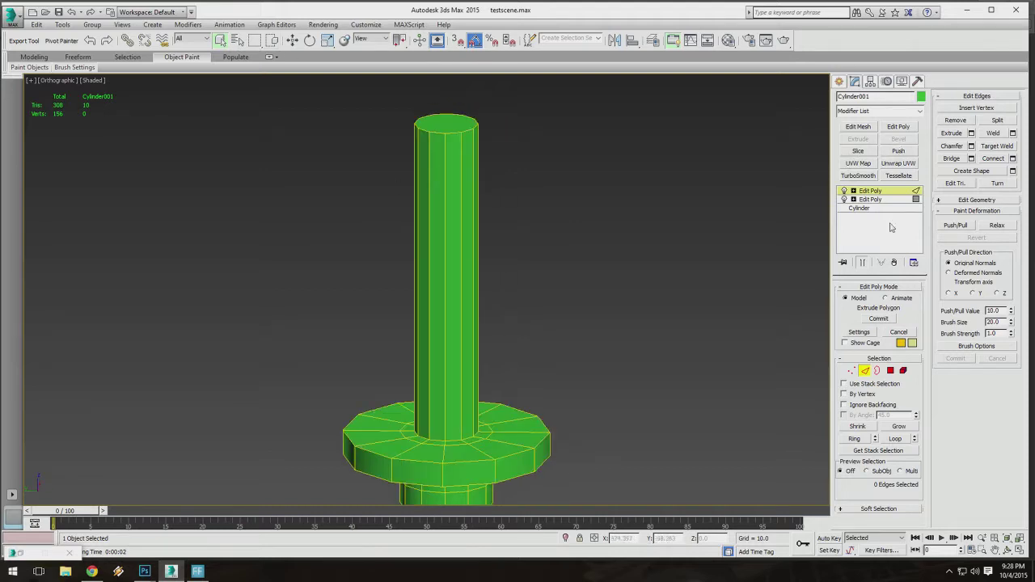
{"action": "left_click_drag", "start_coordinate": [227, 250], "coordinate": [659, 332]}
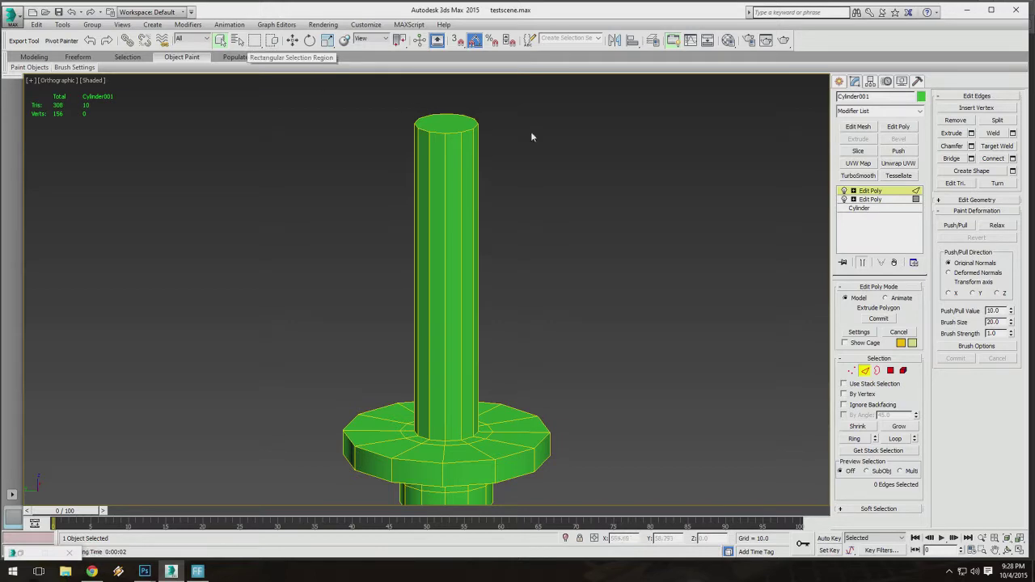
Add another Edit Poly modifier and connect all vertical edges of the upper shaft with 1 segment.
{"action": "left_click", "coordinate": [901, 128]}
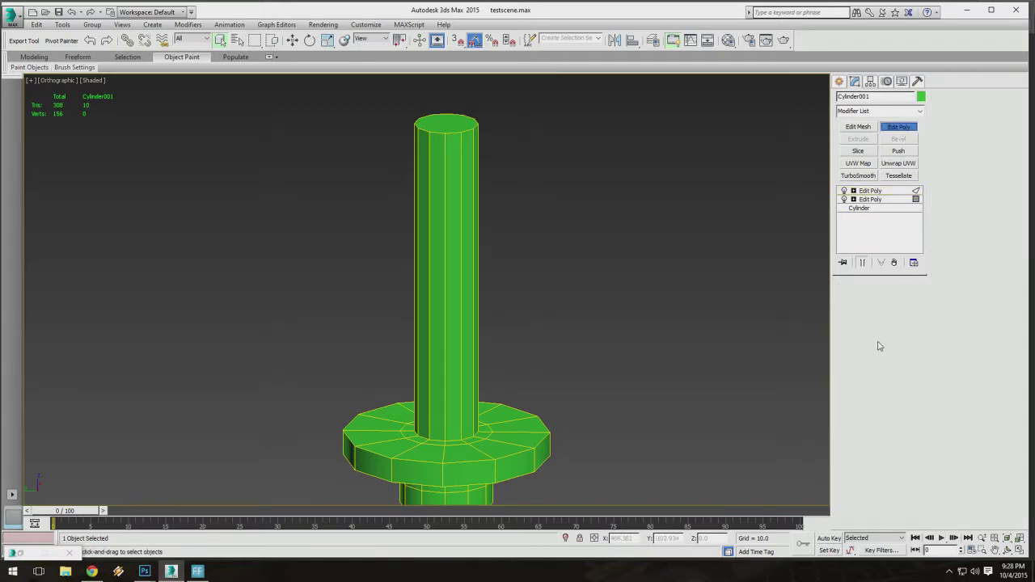
{"action": "left_click", "coordinate": [864, 371]}
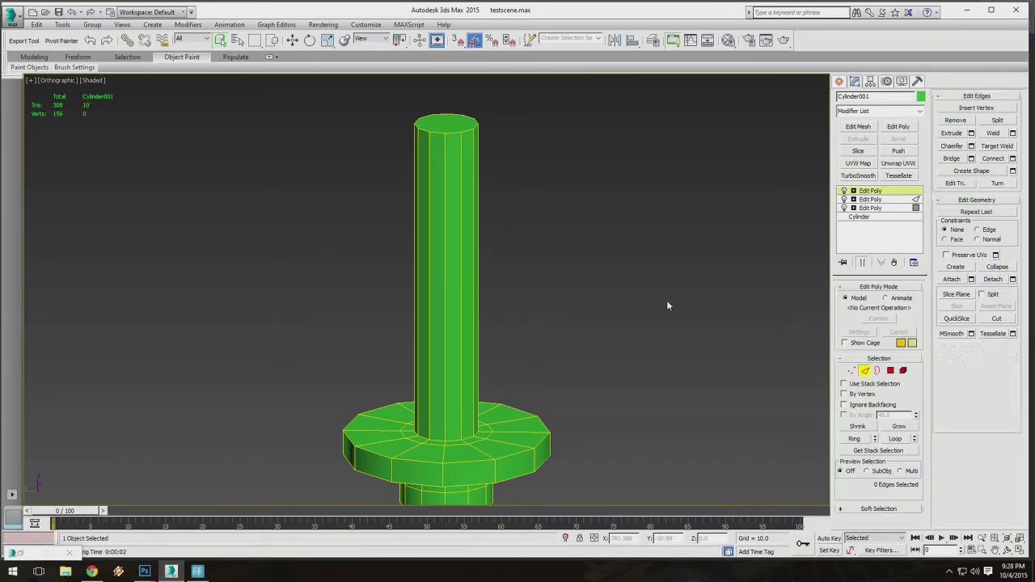
{"action": "left_click_drag", "start_coordinate": [666, 301], "coordinate": [390, 279]}
{"action": "key", "text": "z"}
{"action": "middle_click_drag", "start_coordinate": [390, 279], "coordinate": [392, 243], "text": "alt"}
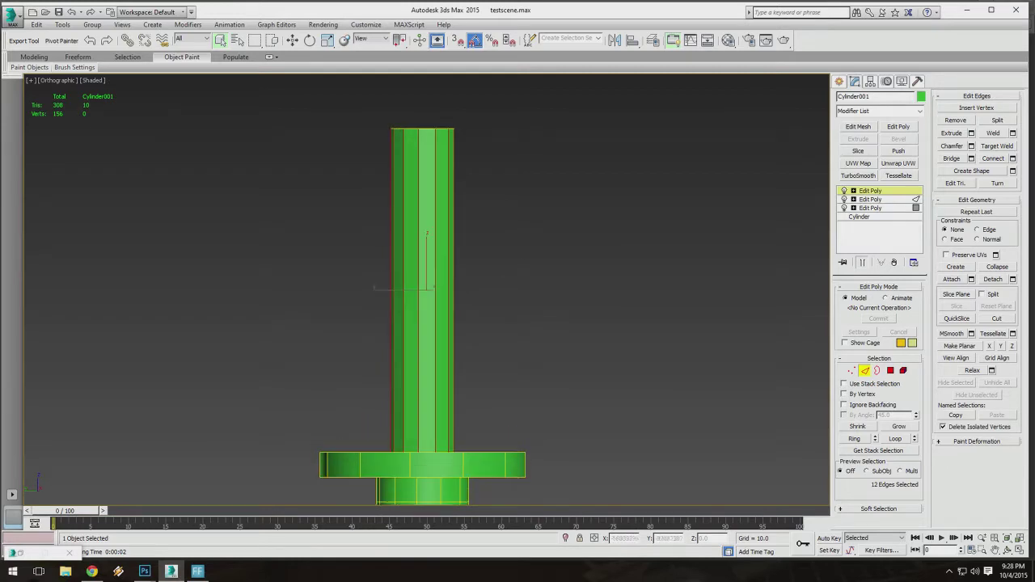
{"action": "left_click", "coordinate": [1012, 159]}
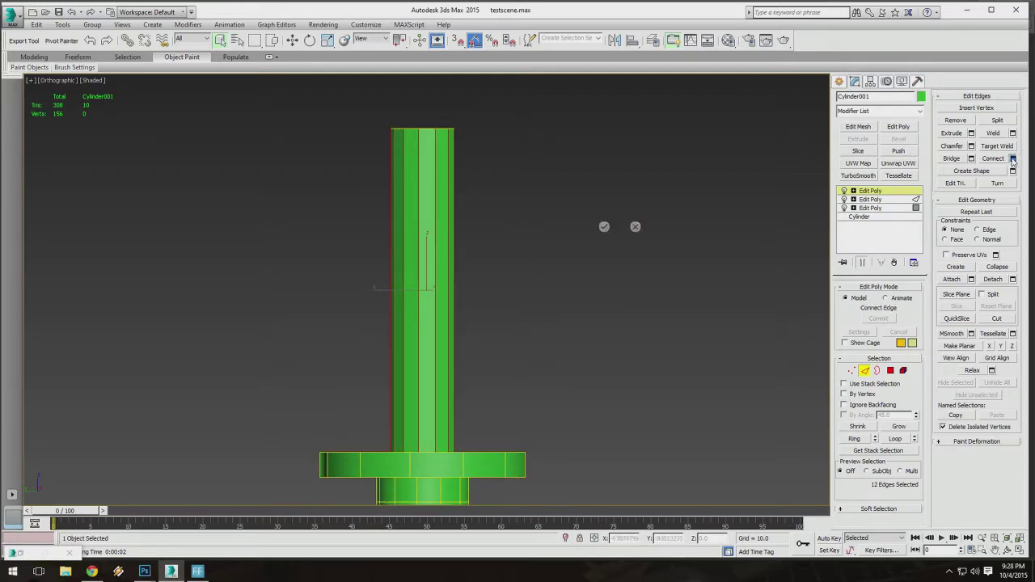
{"action": "middle_click_drag", "start_coordinate": [492, 245], "coordinate": [474, 234]}
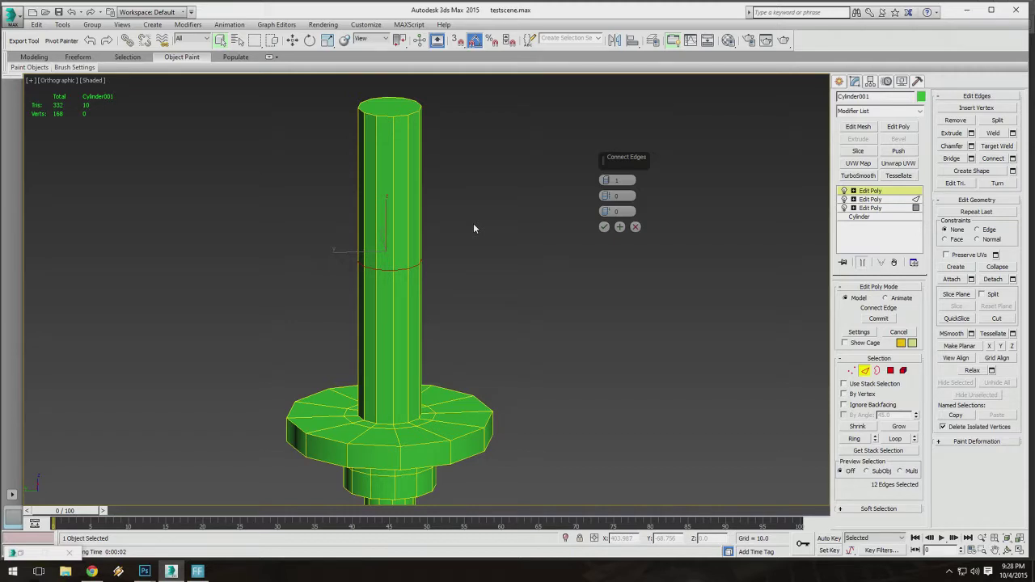
Review the polygon editing options and examine the shaft, disc and lower stem from above and the side, then leave polygon selection.
{"action": "left_click", "coordinate": [889, 371]}
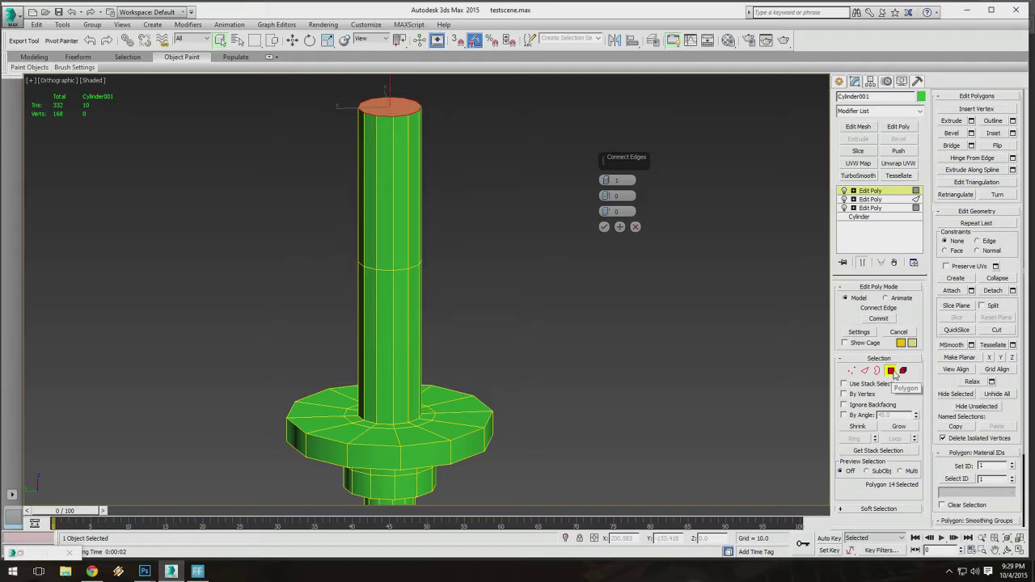
{"action": "scroll", "coordinate": [977, 323], "scroll_direction": "down", "scroll_amount": 4}
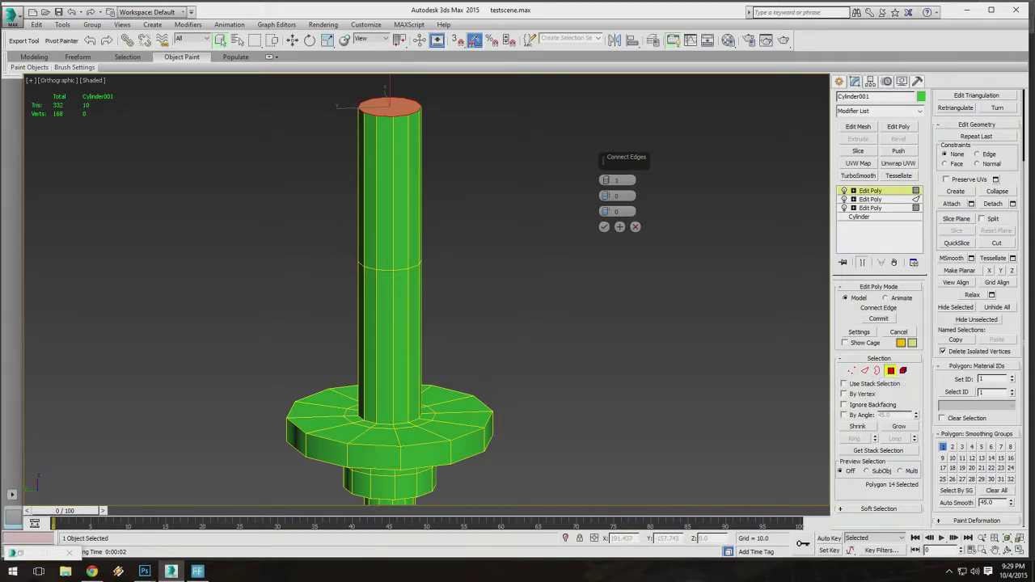
{"action": "left_click", "coordinate": [948, 138]}
{"action": "left_click_drag", "start_coordinate": [980, 146], "coordinate": [980, 231]}
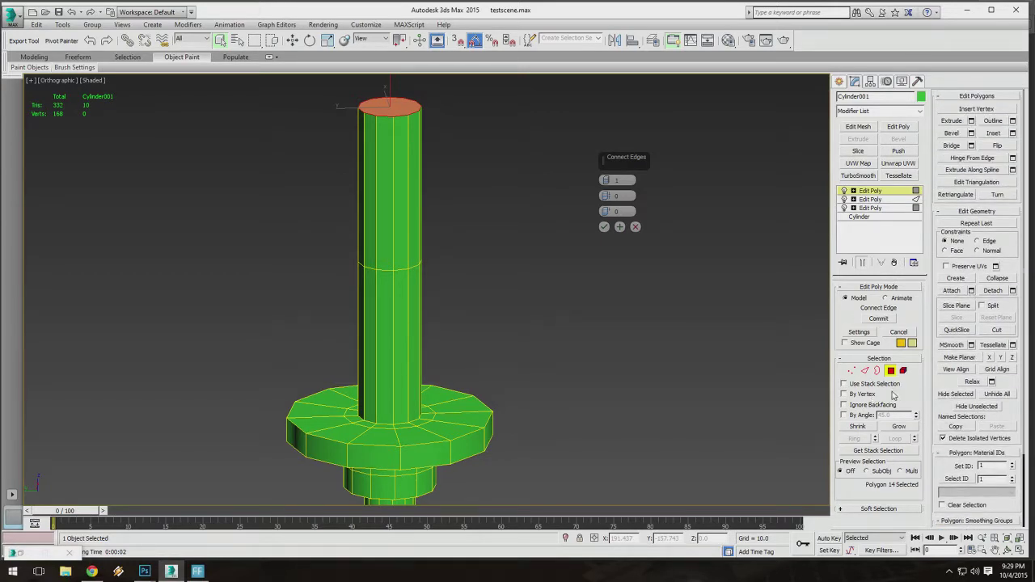
{"action": "middle_click_drag", "start_coordinate": [448, 370], "coordinate": [471, 314]}
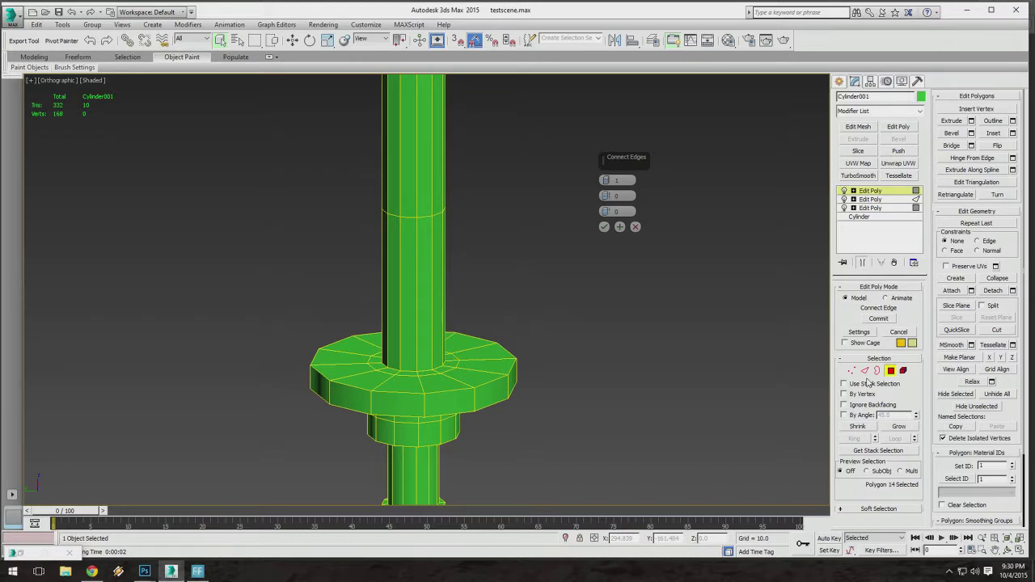
{"action": "middle_click_drag", "start_coordinate": [530, 267], "coordinate": [461, 333]}
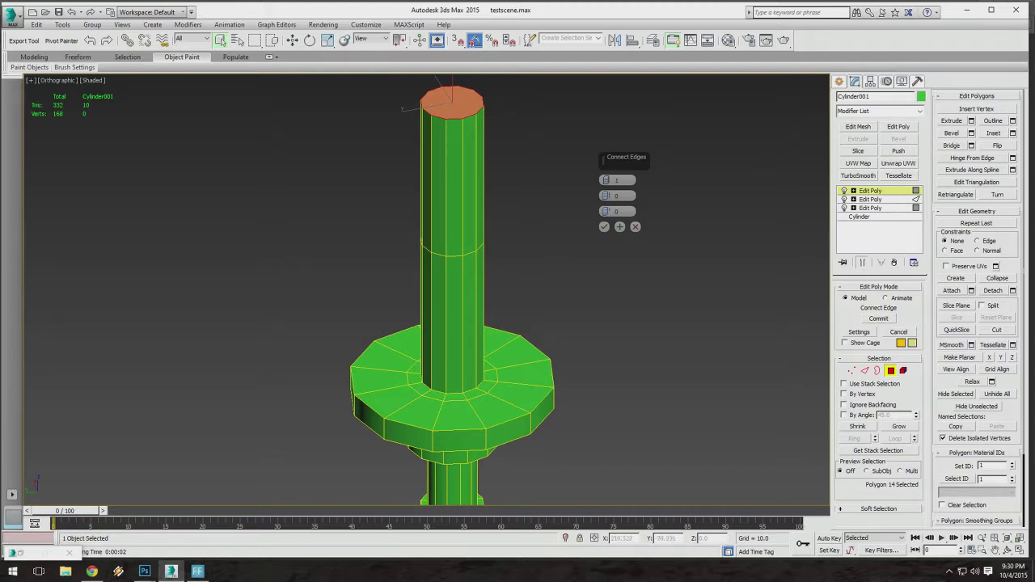
{"action": "middle_click_drag", "start_coordinate": [520, 180], "coordinate": [486, 231]}
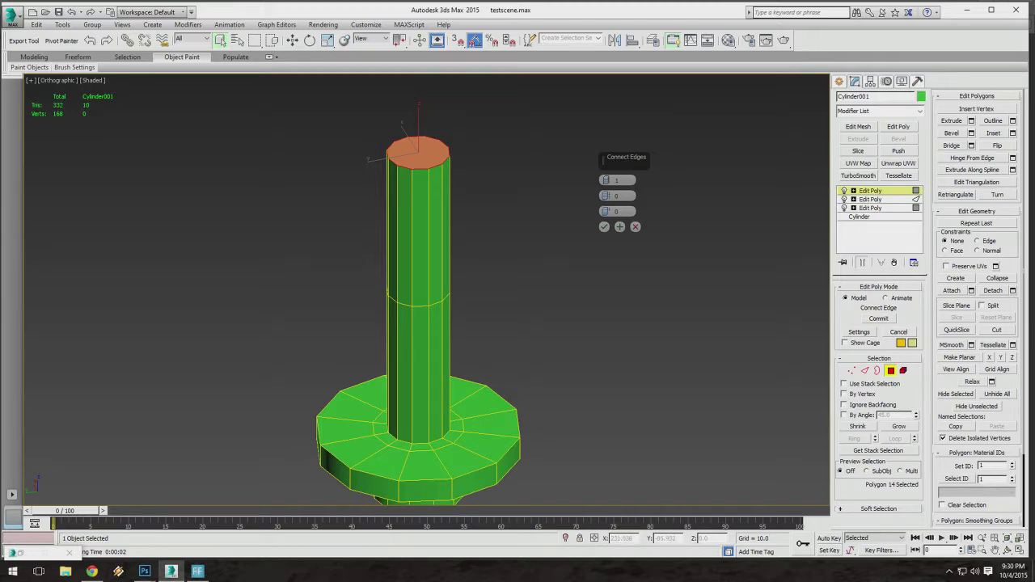
{"action": "middle_click_drag", "start_coordinate": [362, 217], "coordinate": [404, 234]}
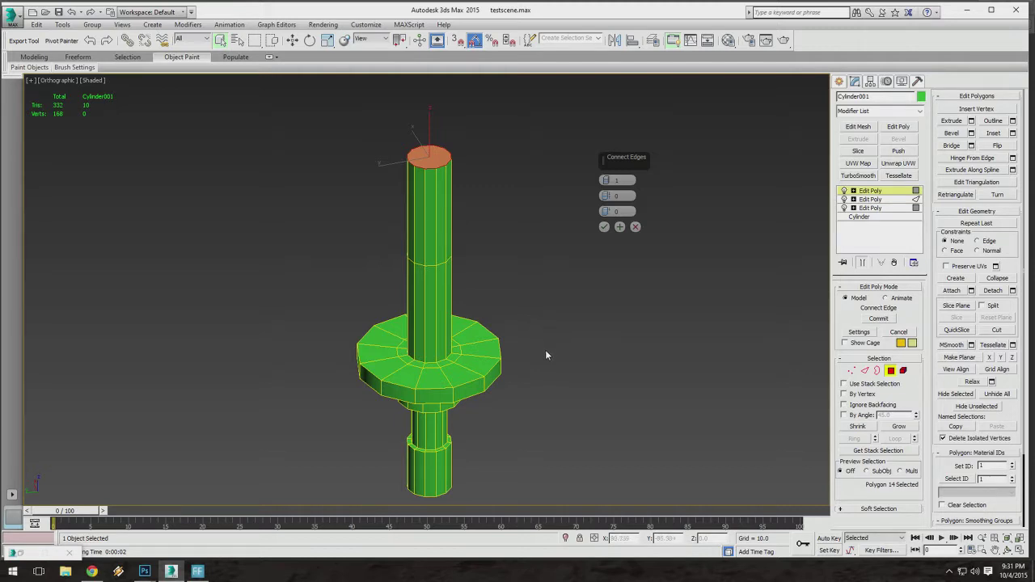
{"action": "middle_click_drag", "start_coordinate": [518, 347], "coordinate": [531, 298], "text": "alt"}
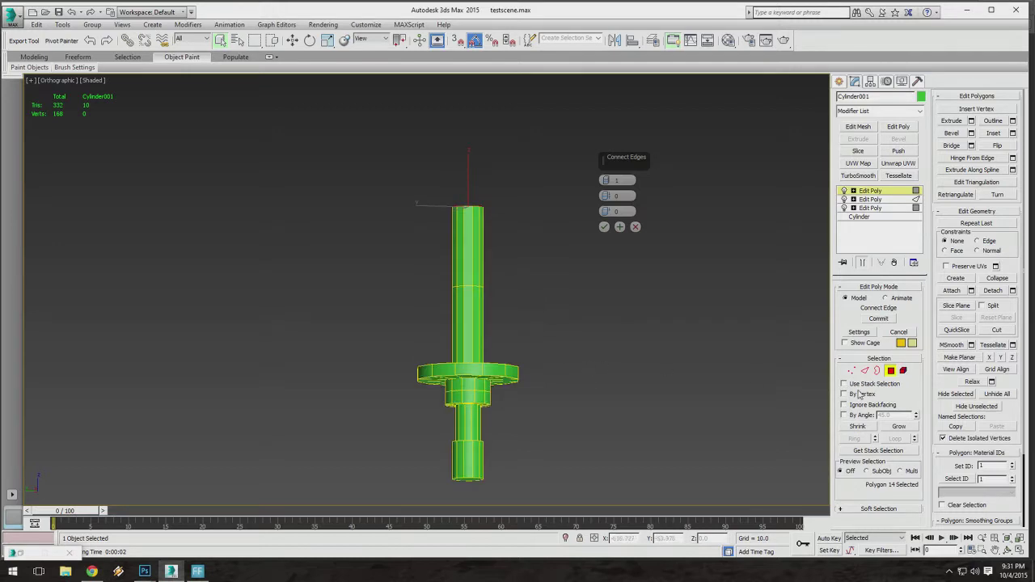
{"action": "left_click", "coordinate": [892, 372]}
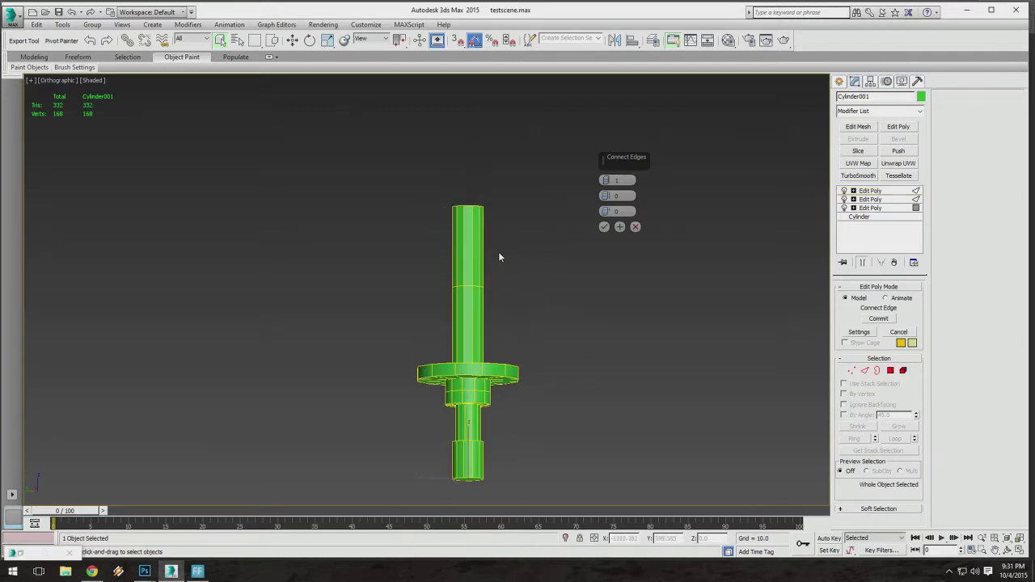
Switch to Photoshop and revert the axe sketch to its RGB Color history state, removing the three red pencil circles.
{"action": "left_click", "coordinate": [145, 572]}
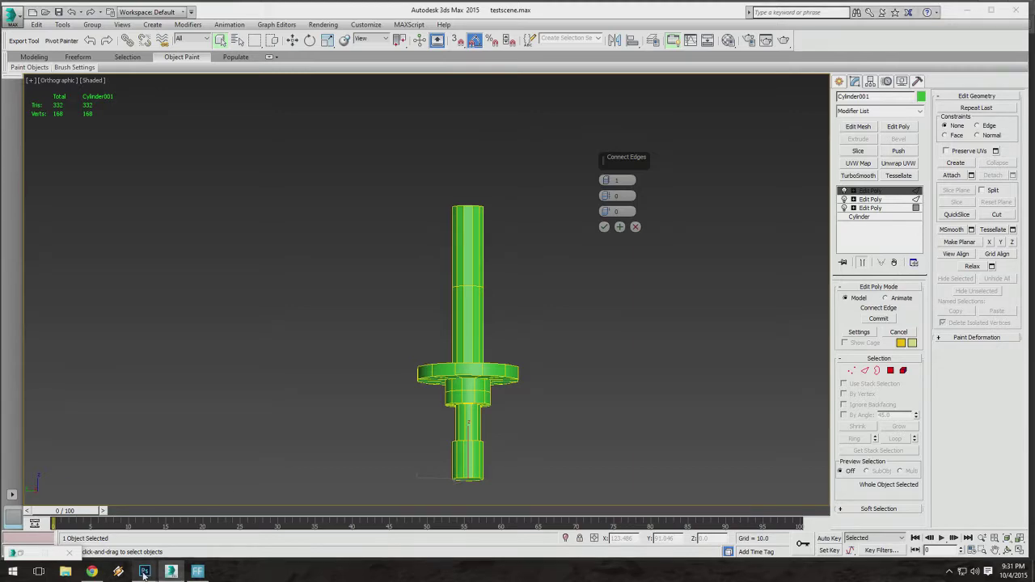
{"action": "left_click", "coordinate": [207, 533]}
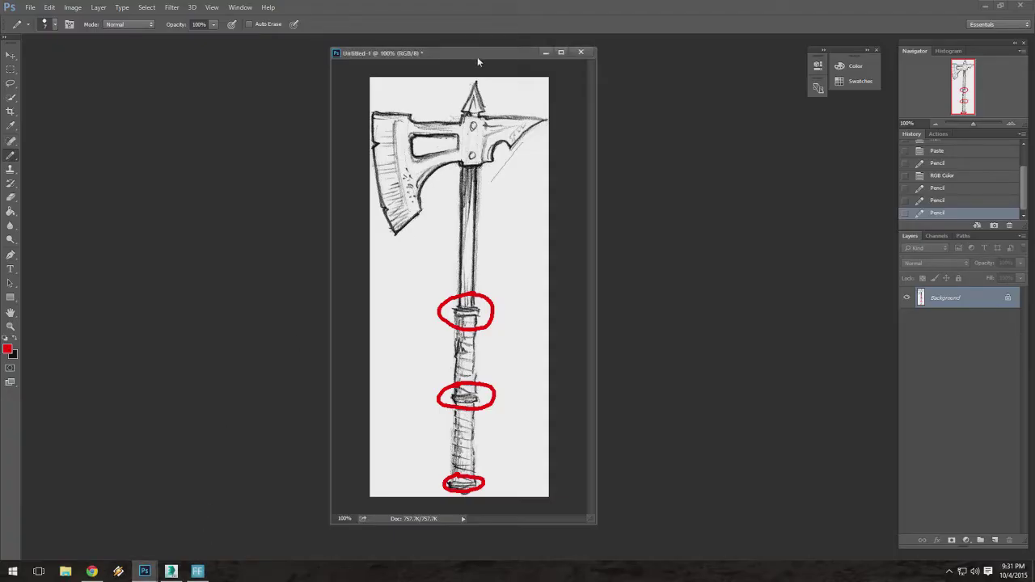
{"action": "left_click_drag", "start_coordinate": [477, 61], "coordinate": [471, 56]}
{"action": "left_click", "coordinate": [940, 201]}
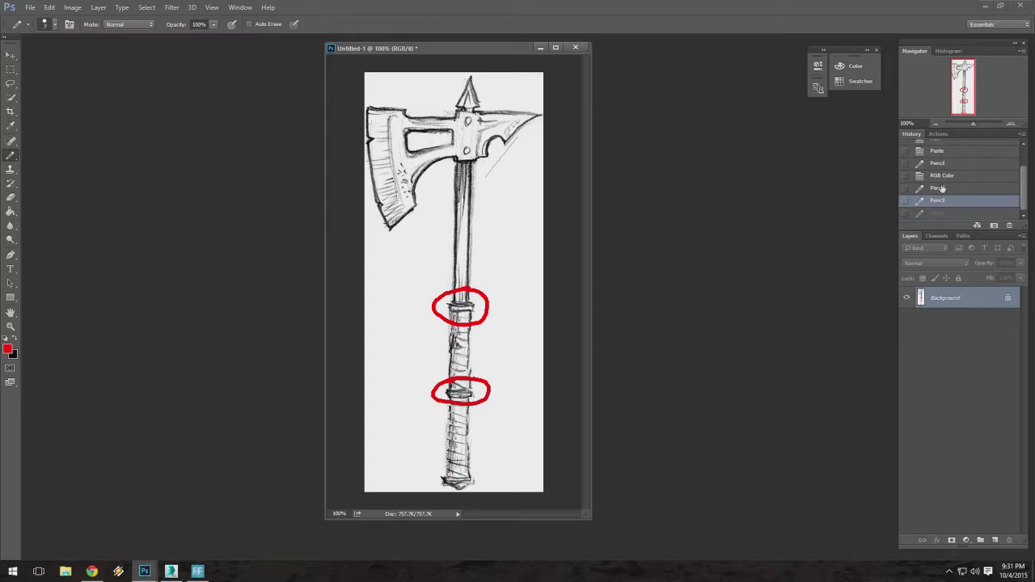
{"action": "left_click", "coordinate": [940, 188]}
{"action": "left_click", "coordinate": [932, 175]}
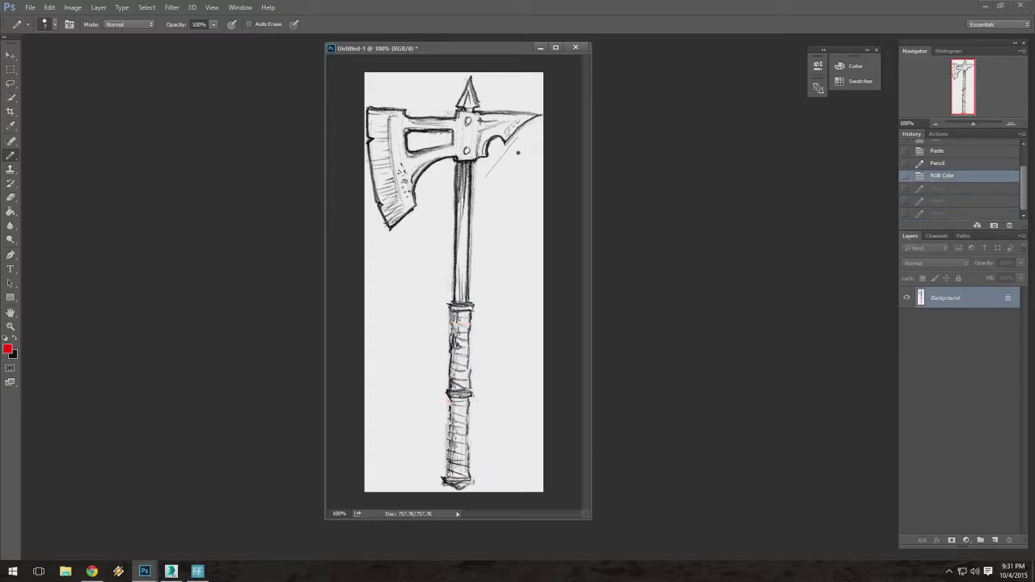
Widen the axe sketch's document window and reposition it in the workspace.
{"action": "left_click_drag", "start_coordinate": [423, 49], "coordinate": [402, 54]}
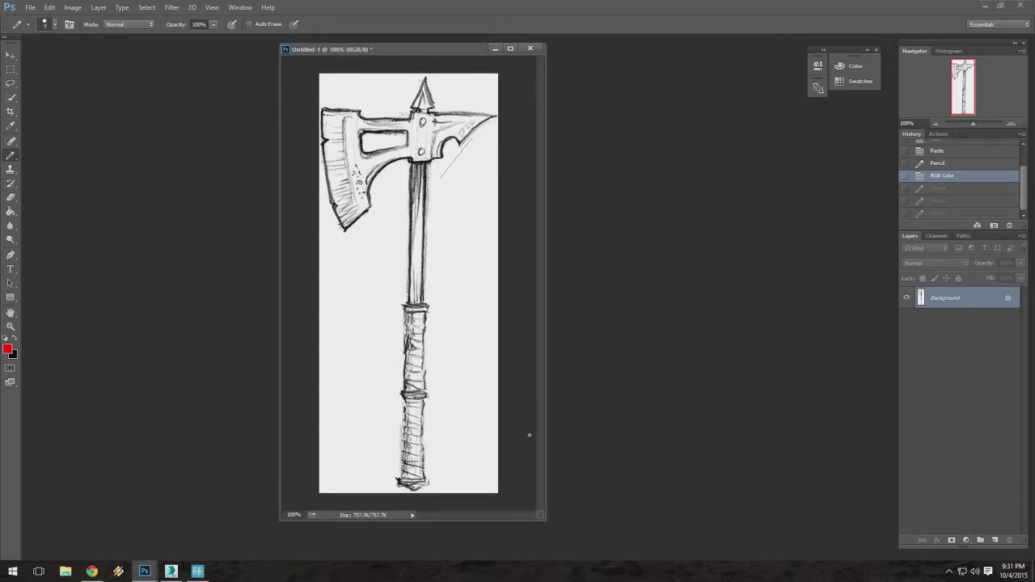
{"action": "left_click_drag", "start_coordinate": [543, 519], "coordinate": [608, 524]}
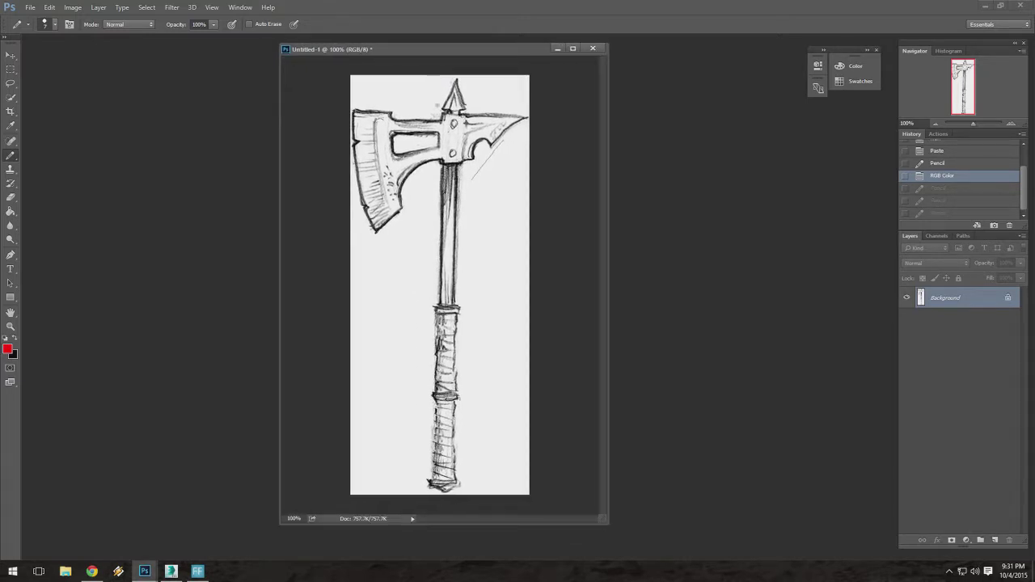
{"action": "left_click_drag", "start_coordinate": [423, 50], "coordinate": [411, 53]}
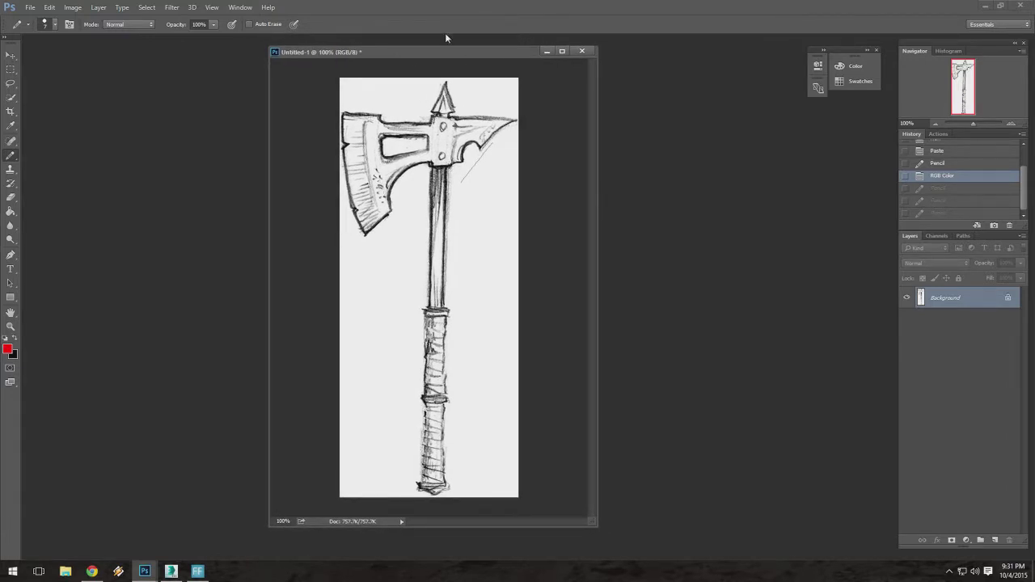
{"action": "left_click_drag", "start_coordinate": [447, 55], "coordinate": [463, 55]}
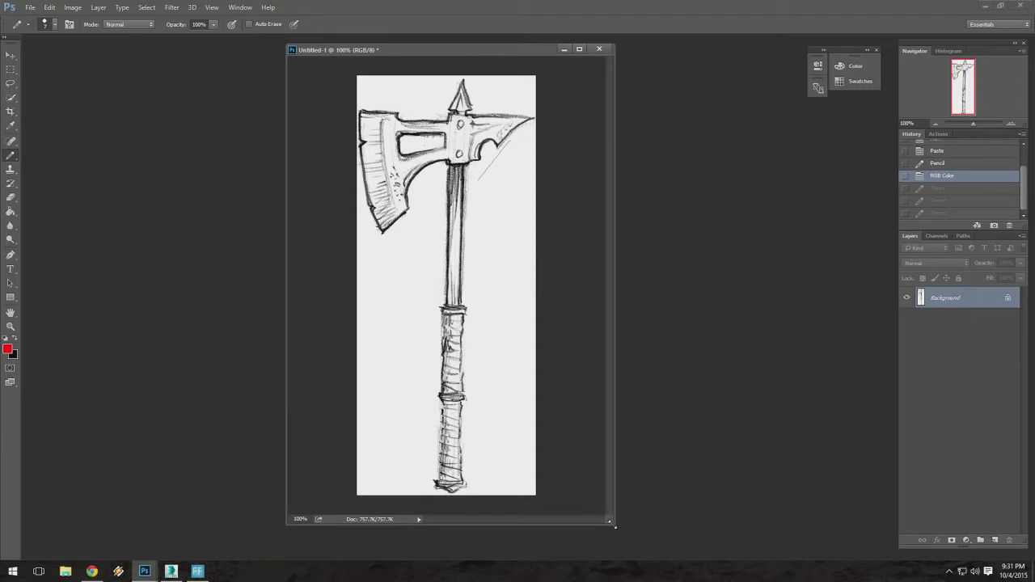
{"action": "left_click_drag", "start_coordinate": [614, 526], "coordinate": [765, 537]}
{"action": "left_click_drag", "start_coordinate": [375, 49], "coordinate": [333, 47]}
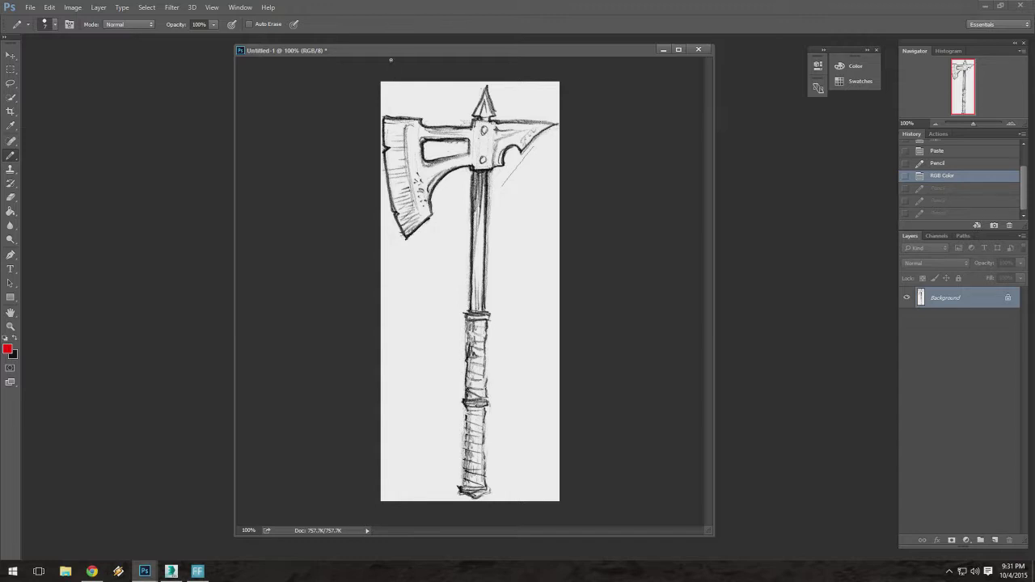
{"action": "left_click_drag", "start_coordinate": [302, 50], "coordinate": [300, 50]}
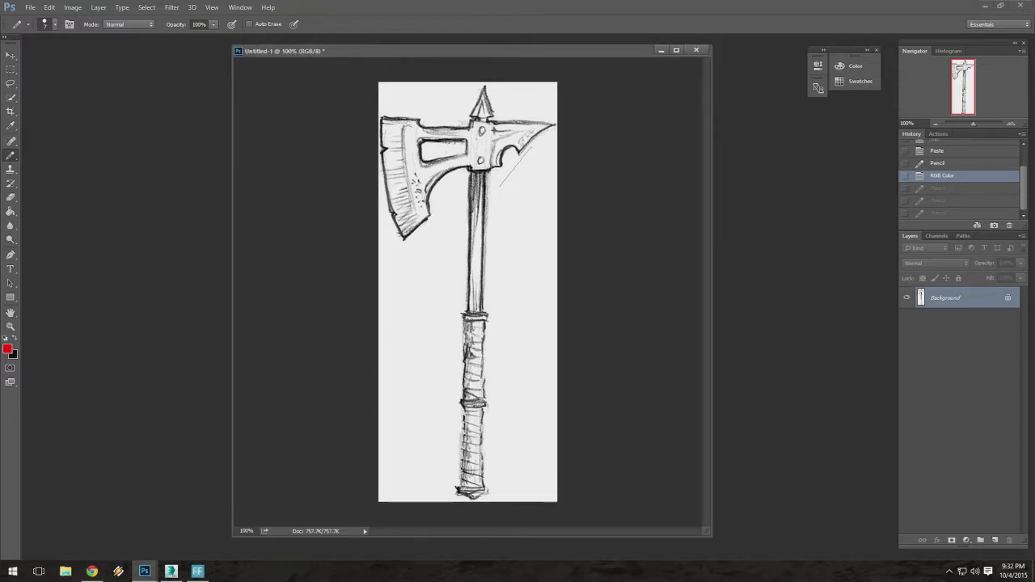
{"action": "left_click", "coordinate": [76, 10]}
{"action": "left_click", "coordinate": [529, 56]}
{"action": "left_click_drag", "start_coordinate": [520, 55], "coordinate": [539, 57]}
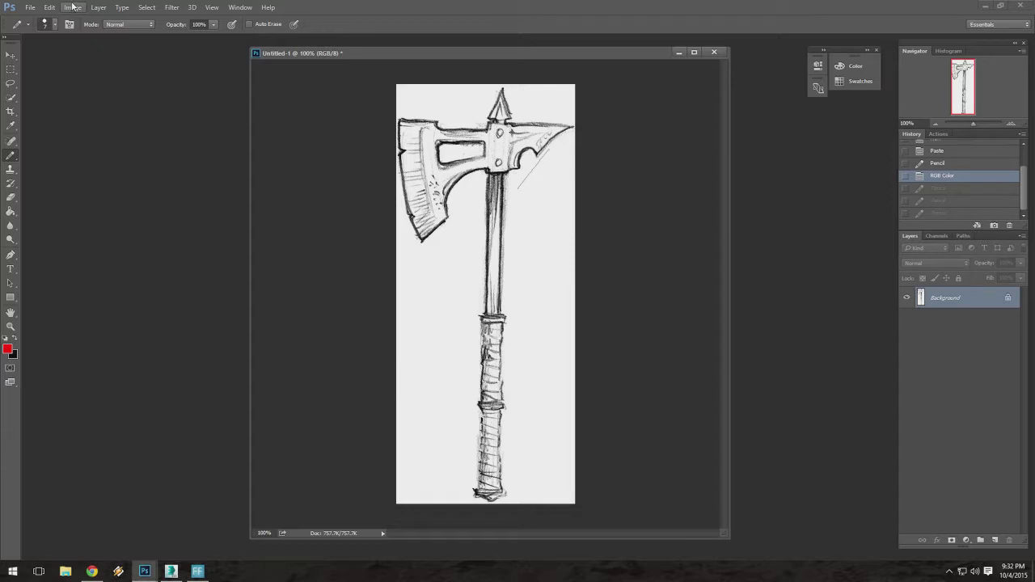
{"action": "left_click_drag", "start_coordinate": [323, 54], "coordinate": [313, 52]}
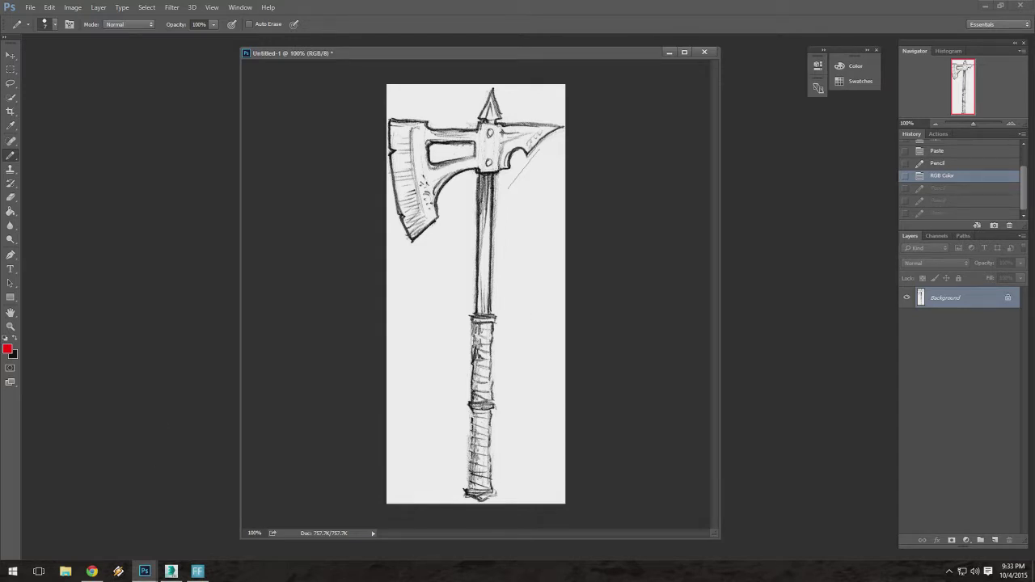
Create a 900 by 691 pixel RGB document from the Clipboard preset at 72 pixels/inch with a white background.
{"action": "key", "text": "alt+Tab"}
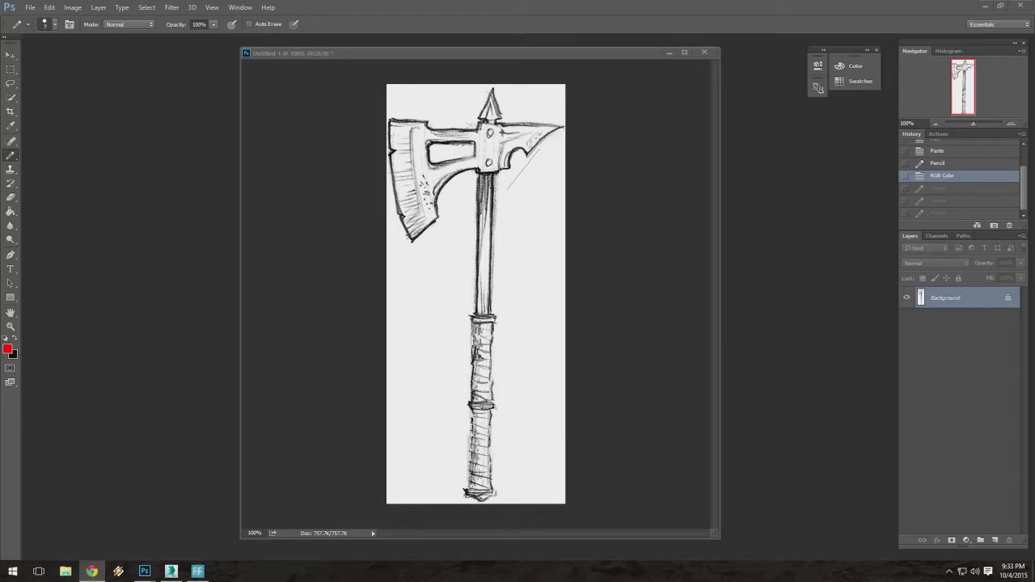
{"action": "left_click", "coordinate": [55, 24]}
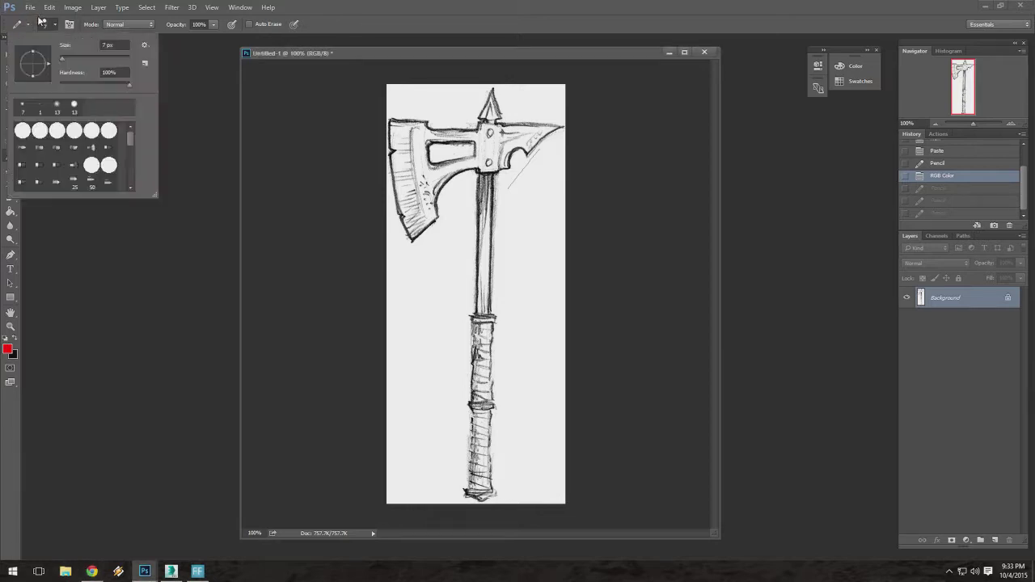
{"action": "left_click", "coordinate": [30, 7]}
{"action": "left_click", "coordinate": [37, 19]}
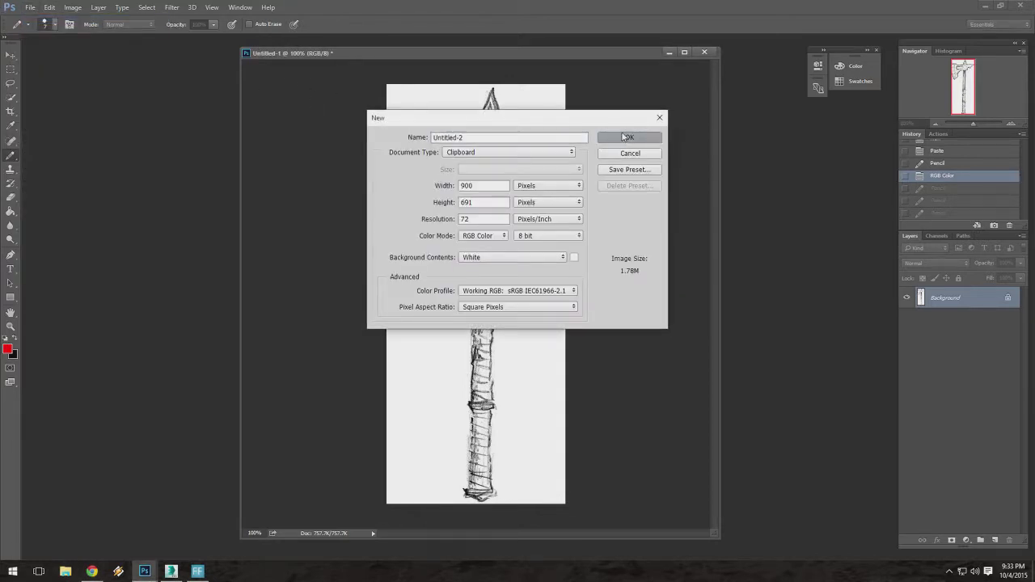
{"action": "left_click", "coordinate": [624, 138]}
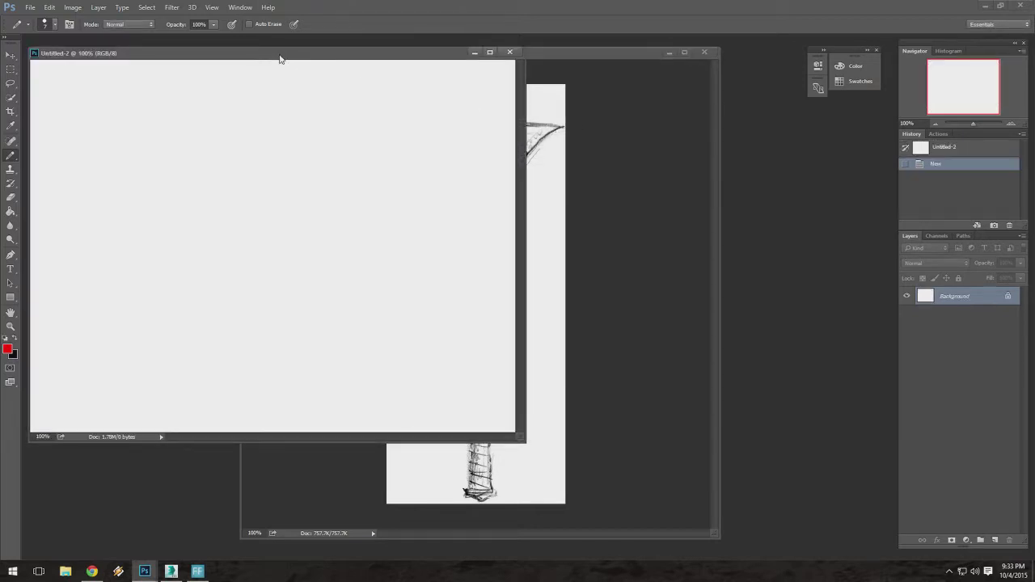
Paste the copied character turnaround drawing into the blank document and enlarge its window around the whole sheet.
{"action": "left_click_drag", "start_coordinate": [277, 56], "coordinate": [424, 84]}
{"action": "left_click", "coordinate": [50, 7]}
{"action": "left_click", "coordinate": [62, 101]}
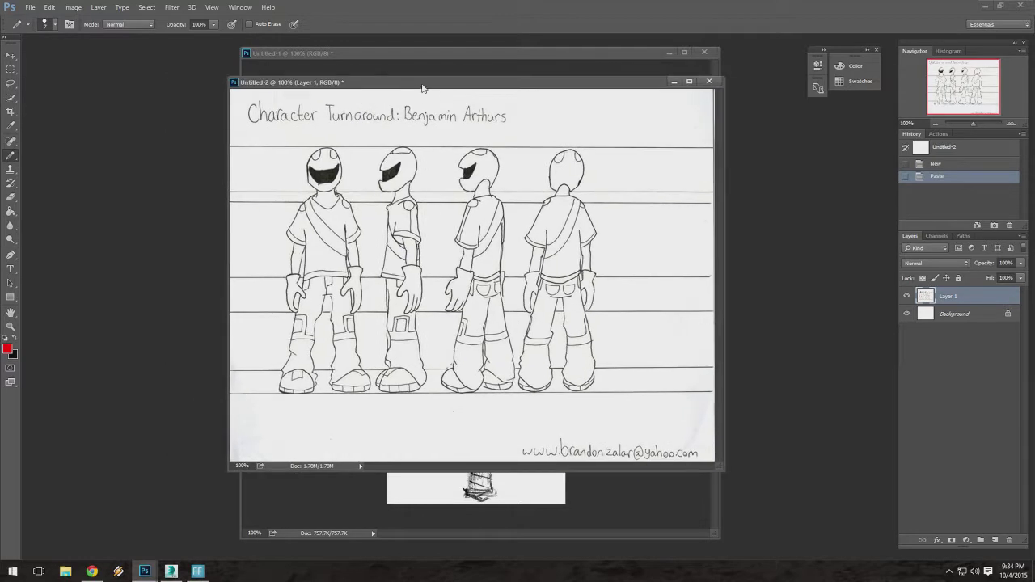
{"action": "left_click_drag", "start_coordinate": [717, 466], "coordinate": [773, 495]}
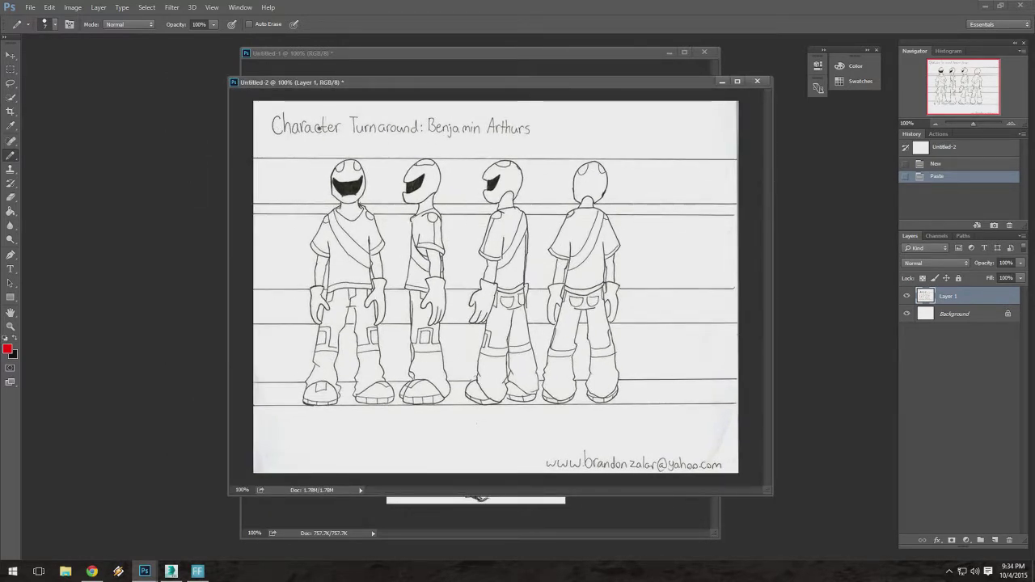
Marquee-select figures on the character turnaround sheet, finishing with the back view, and clear the selection.
{"action": "left_click", "coordinate": [10, 68]}
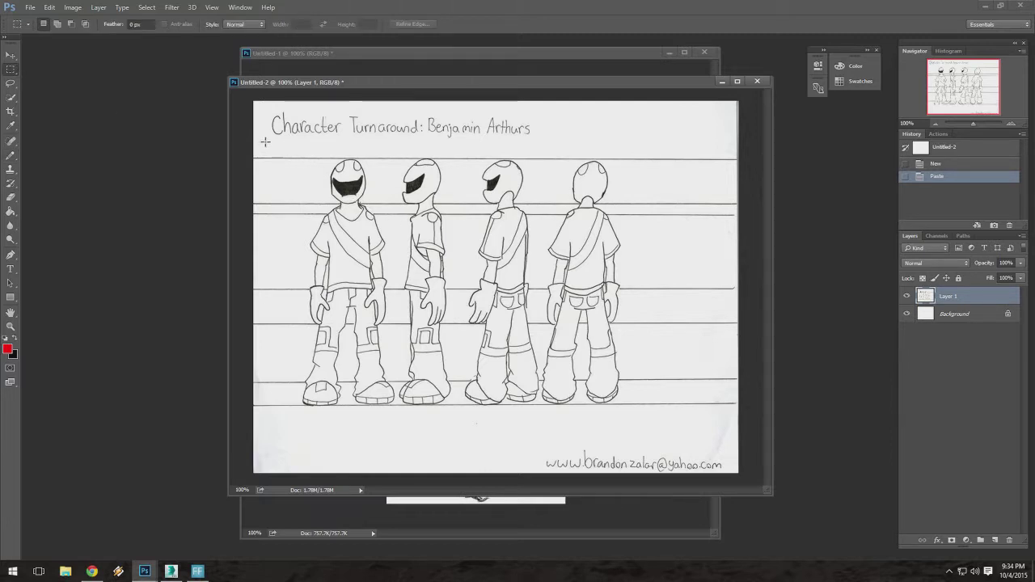
{"action": "left_click_drag", "start_coordinate": [256, 86], "coordinate": [231, 78]}
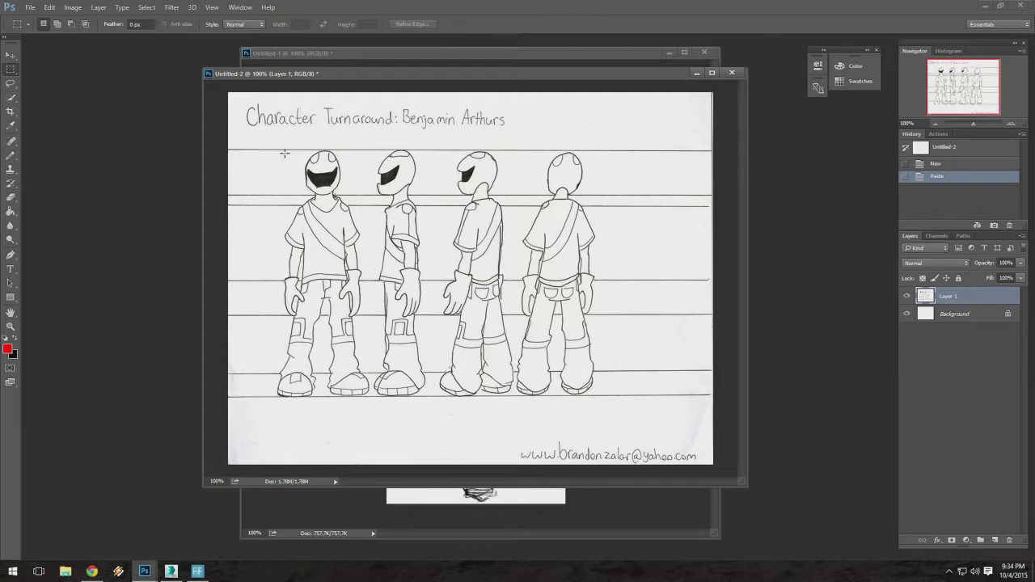
{"action": "left_click_drag", "start_coordinate": [255, 146], "coordinate": [436, 136]}
{"action": "left_click", "coordinate": [374, 402]}
{"action": "left_click", "coordinate": [518, 140]}
{"action": "left_click_drag", "start_coordinate": [515, 136], "coordinate": [613, 406]}
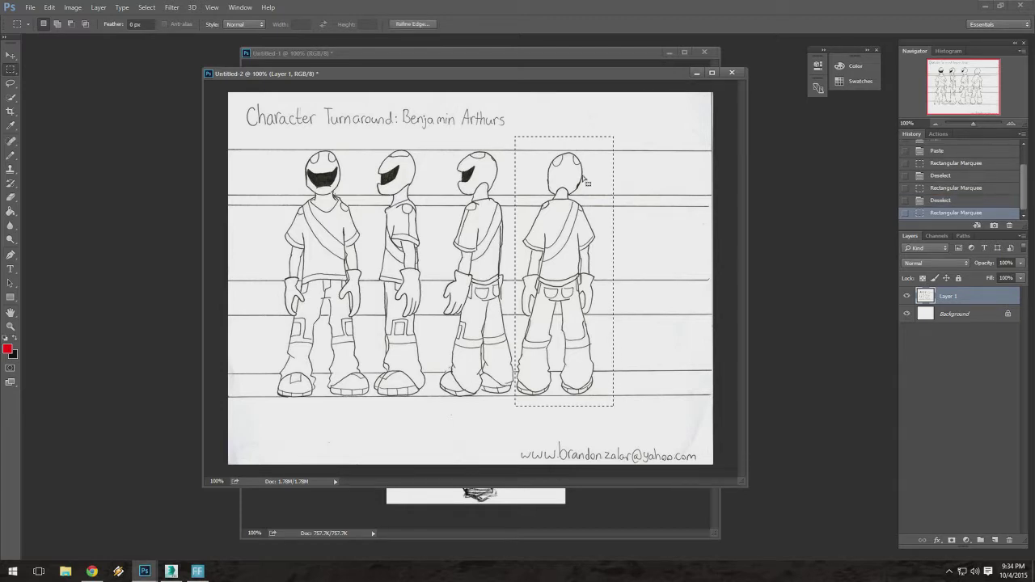
{"action": "left_click", "coordinate": [546, 124]}
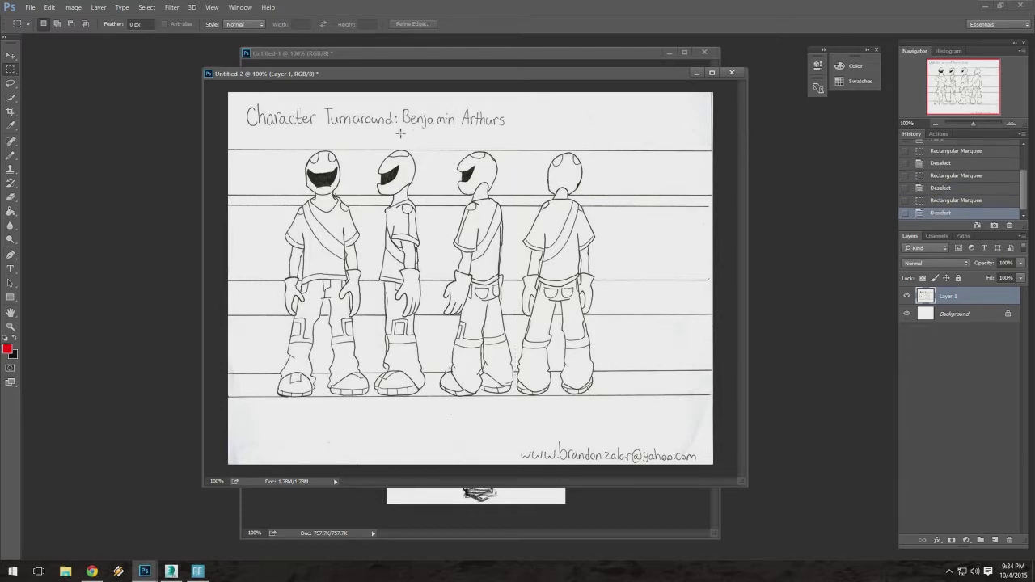
Shrink the character turnaround's document window and arrange it beside the axe sketch's window.
{"action": "left_click_drag", "start_coordinate": [428, 73], "coordinate": [471, 80]}
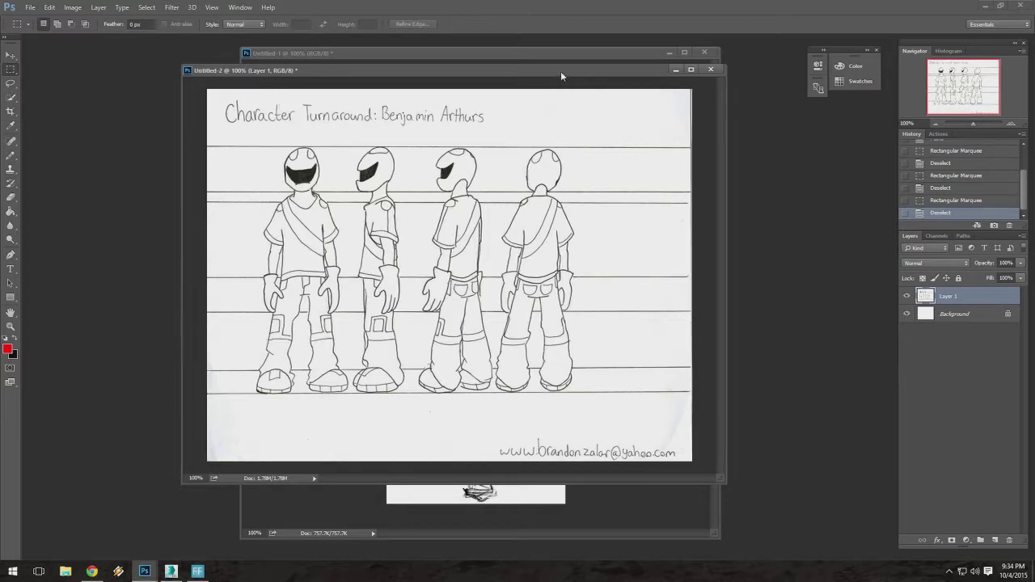
{"action": "left_click_drag", "start_coordinate": [560, 71], "coordinate": [585, 75]}
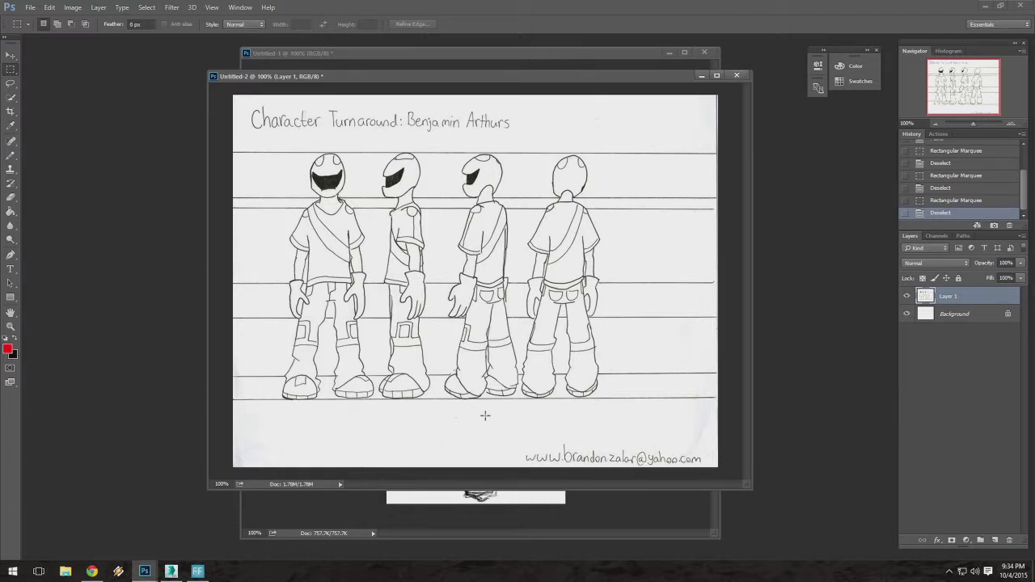
{"action": "left_click_drag", "start_coordinate": [749, 485], "coordinate": [603, 401]}
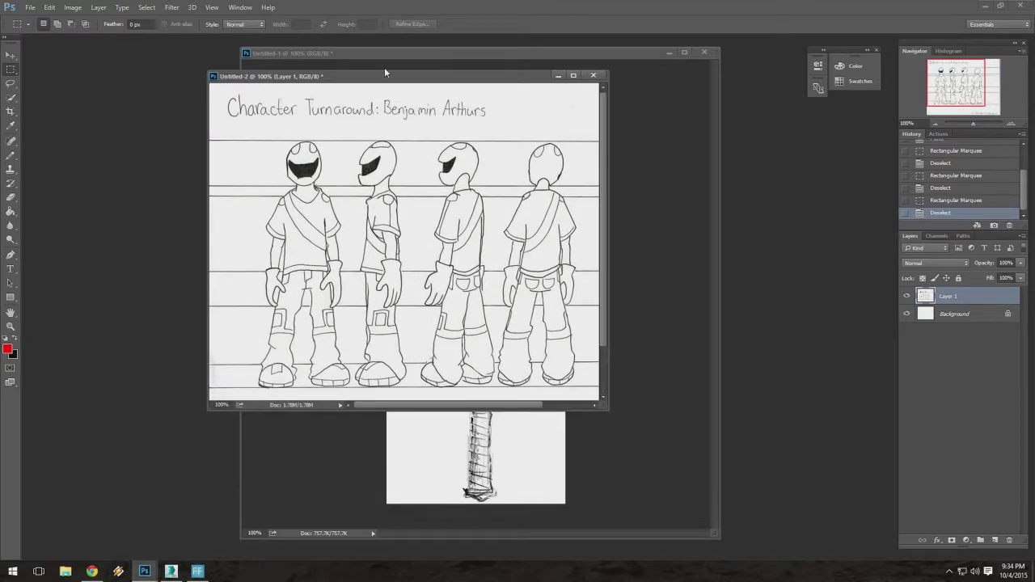
{"action": "left_click_drag", "start_coordinate": [385, 75], "coordinate": [400, 69]}
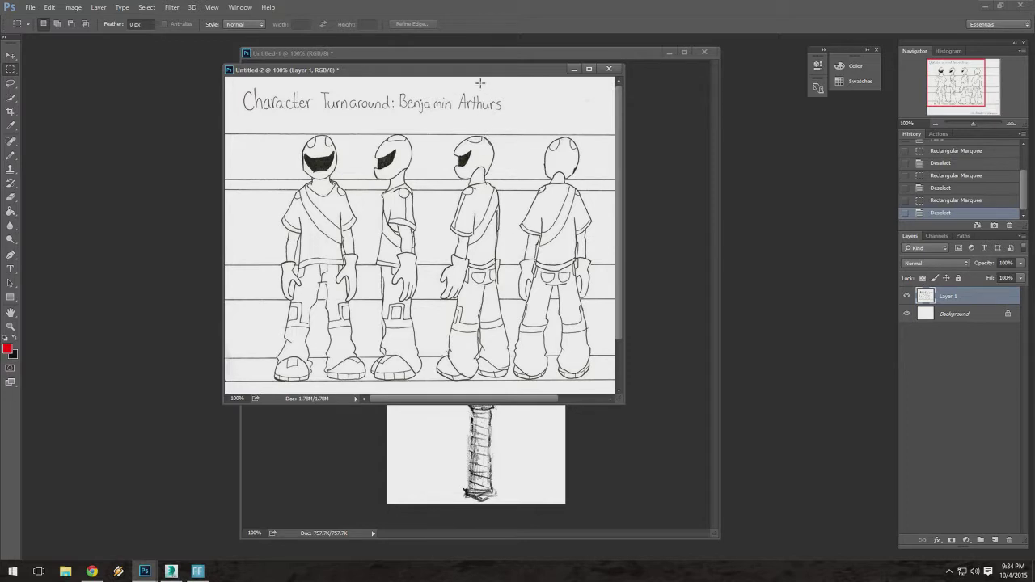
{"action": "left_click_drag", "start_coordinate": [478, 71], "coordinate": [453, 65]}
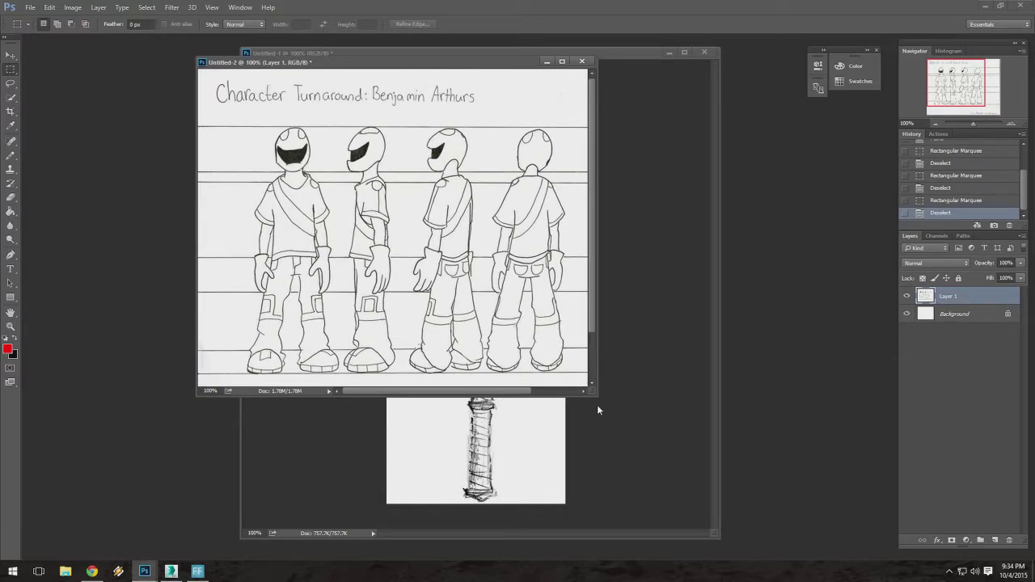
{"action": "left_click_drag", "start_coordinate": [581, 392], "coordinate": [692, 407]}
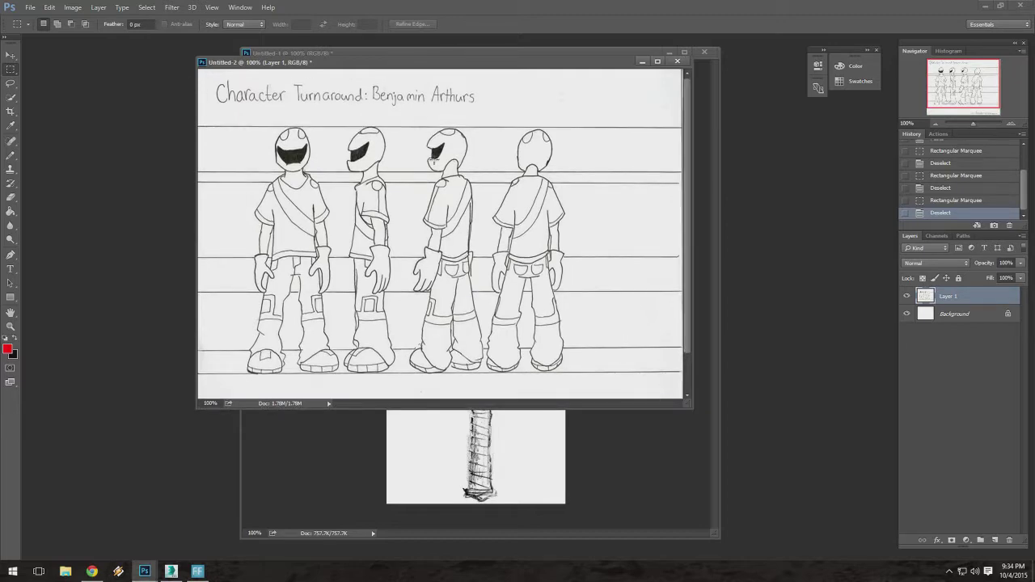
{"action": "mouse_move", "coordinate": [497, 53]}
{"action": "left_mouse_down"}
{"action": "mouse_move", "coordinate": [563, 71]}
{"action": "mouse_move", "coordinate": [598, 65]}
{"action": "left_mouse_up"}
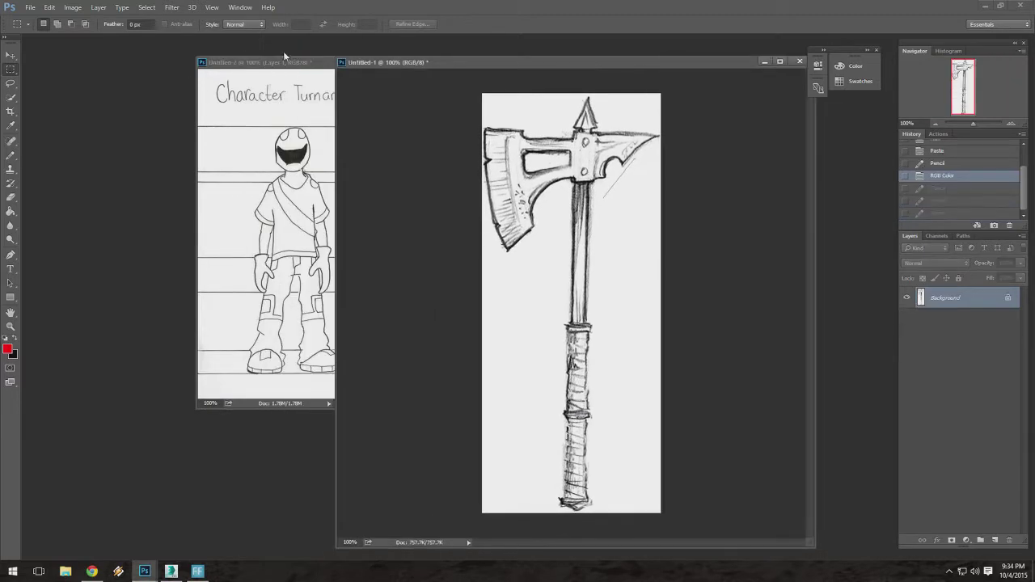
{"action": "left_click_drag", "start_coordinate": [275, 62], "coordinate": [126, 79]}
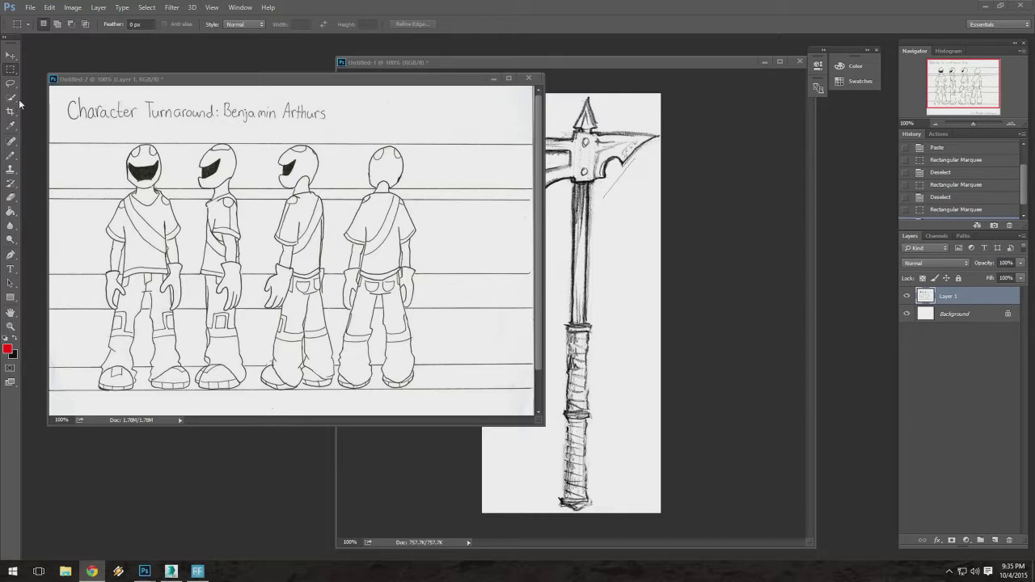
Marquee-select the back-view figure, and with rulers shown, place vertical guides through the centres of the back-view and front-view figures.
{"action": "left_click", "coordinate": [393, 144]}
{"action": "left_click_drag", "start_coordinate": [427, 128], "coordinate": [332, 401]}
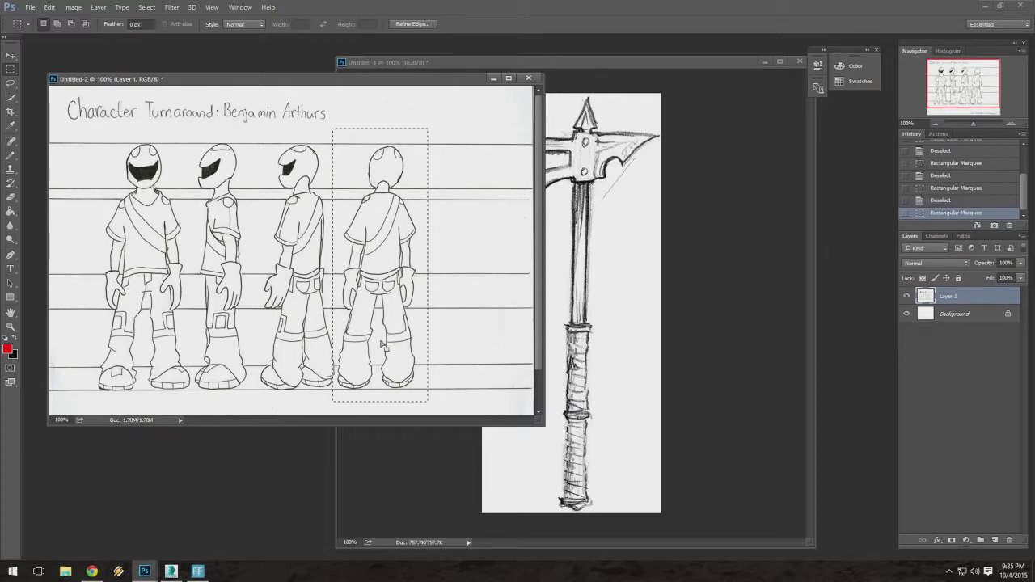
{"action": "left_click", "coordinate": [212, 7]}
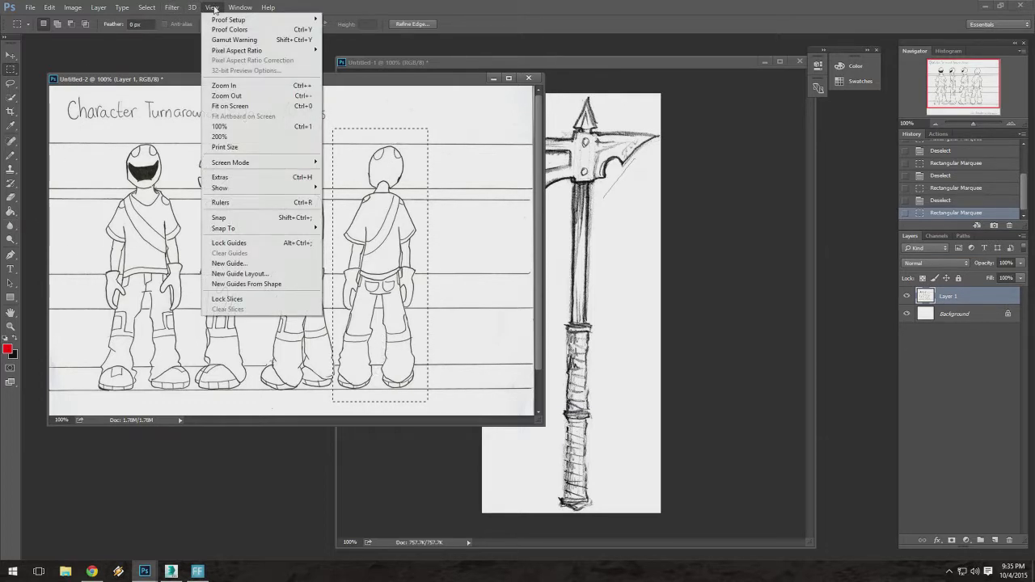
{"action": "left_click", "coordinate": [220, 202]}
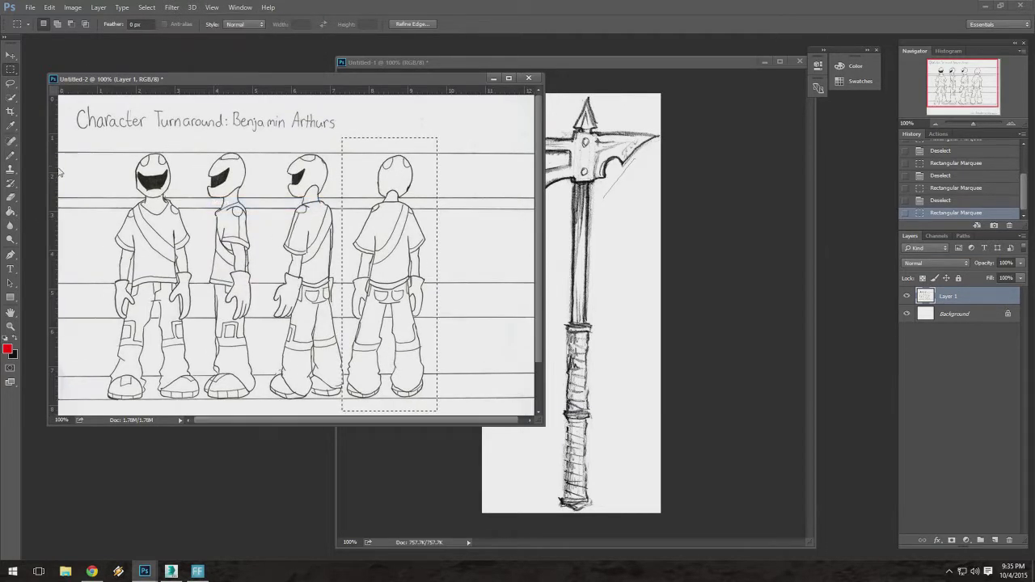
{"action": "left_click_drag", "start_coordinate": [60, 171], "coordinate": [389, 207]}
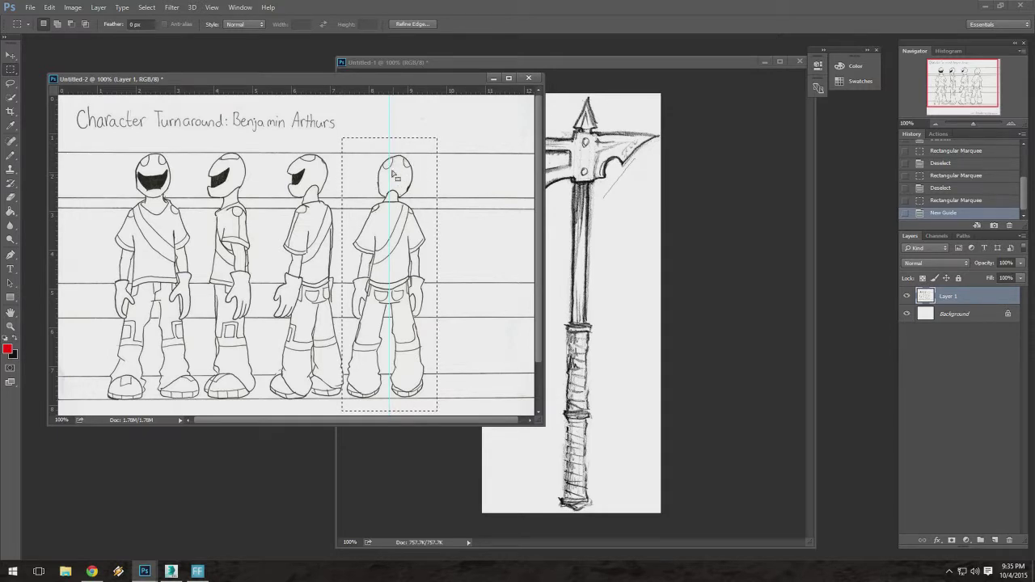
{"action": "left_click", "coordinate": [376, 125]}
{"action": "left_click_drag", "start_coordinate": [54, 196], "coordinate": [156, 207]}
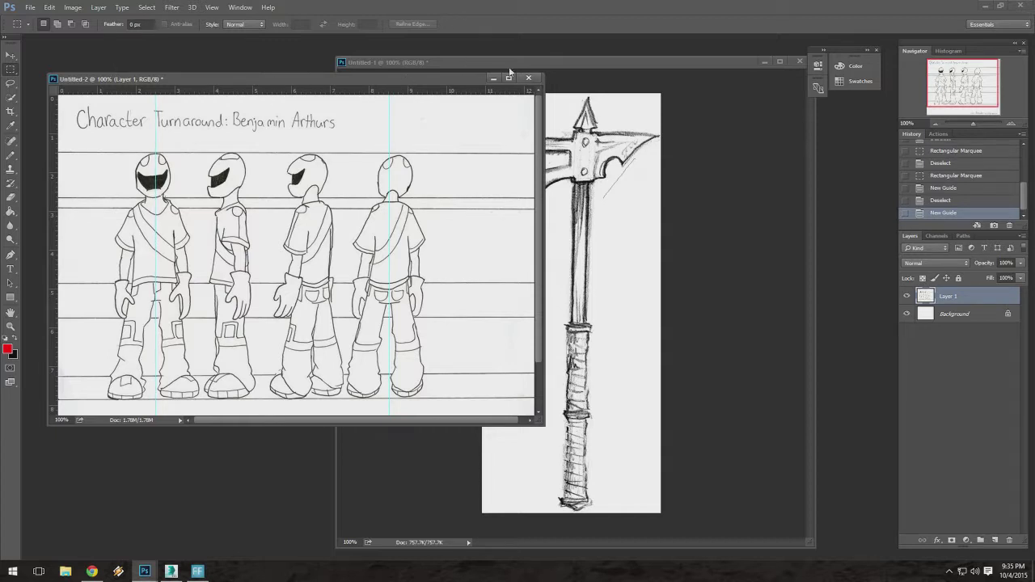
Close the character turnaround document without saving and move the axe sketch's window back to the middle of the workspace.
{"action": "left_click", "coordinate": [528, 78]}
{"action": "left_click", "coordinate": [518, 217]}
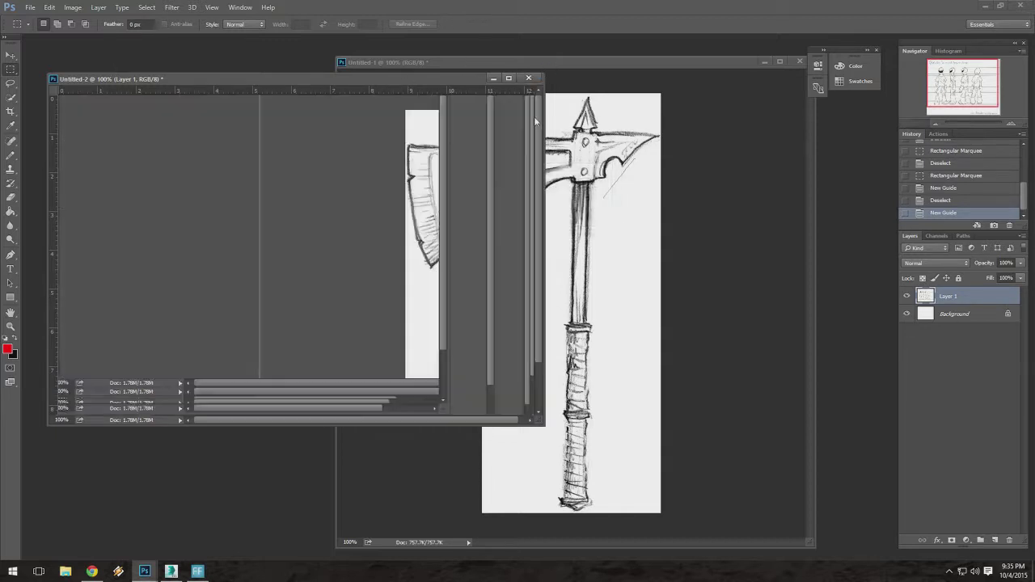
{"action": "left_click_drag", "start_coordinate": [530, 64], "coordinate": [416, 67]}
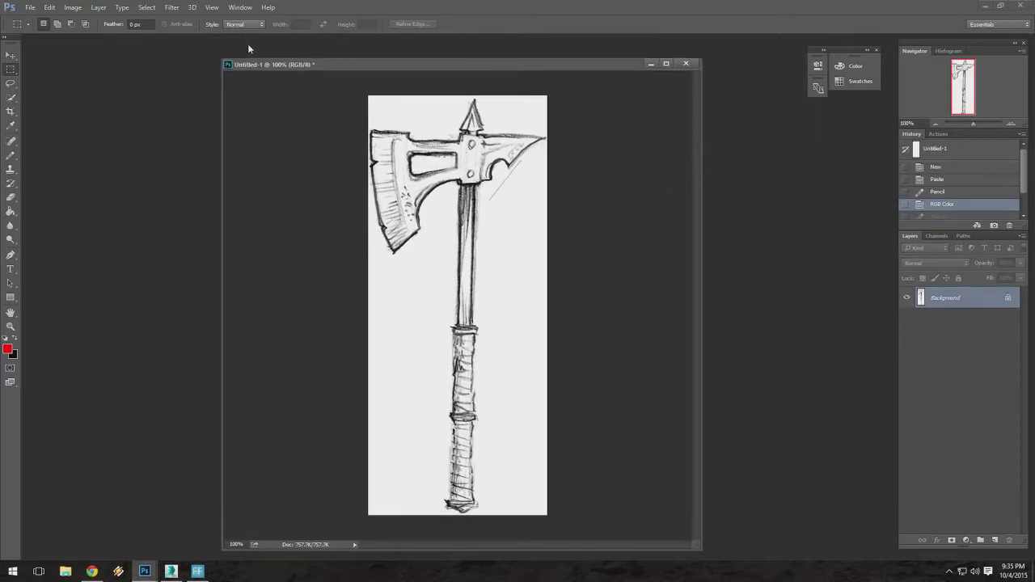
Show the rulers on the axe sketch and place a vertical guide along the centre of the axe's shaft.
{"action": "left_click", "coordinate": [212, 7]}
{"action": "left_click", "coordinate": [240, 203]}
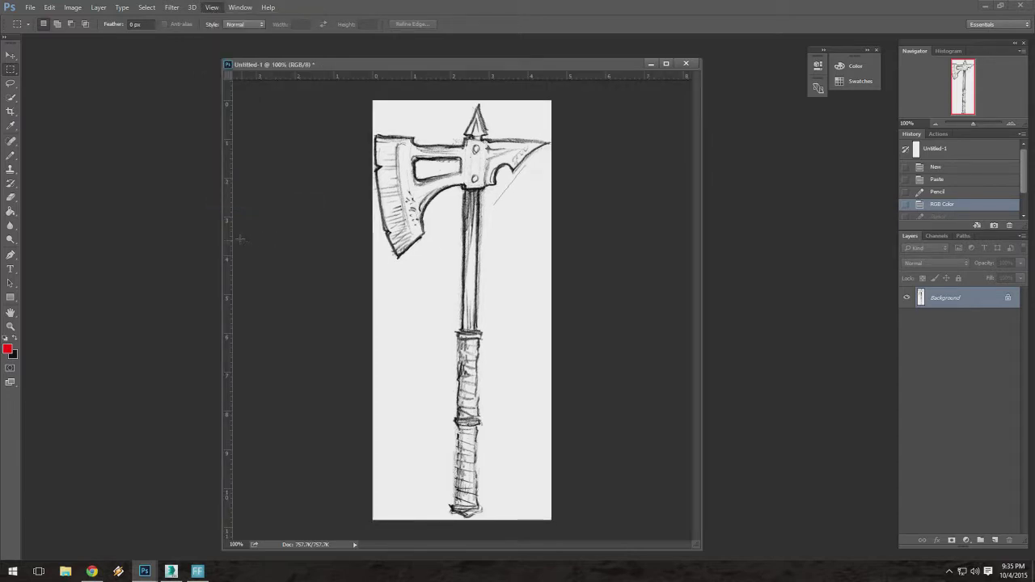
{"action": "left_click_drag", "start_coordinate": [226, 235], "coordinate": [469, 264]}
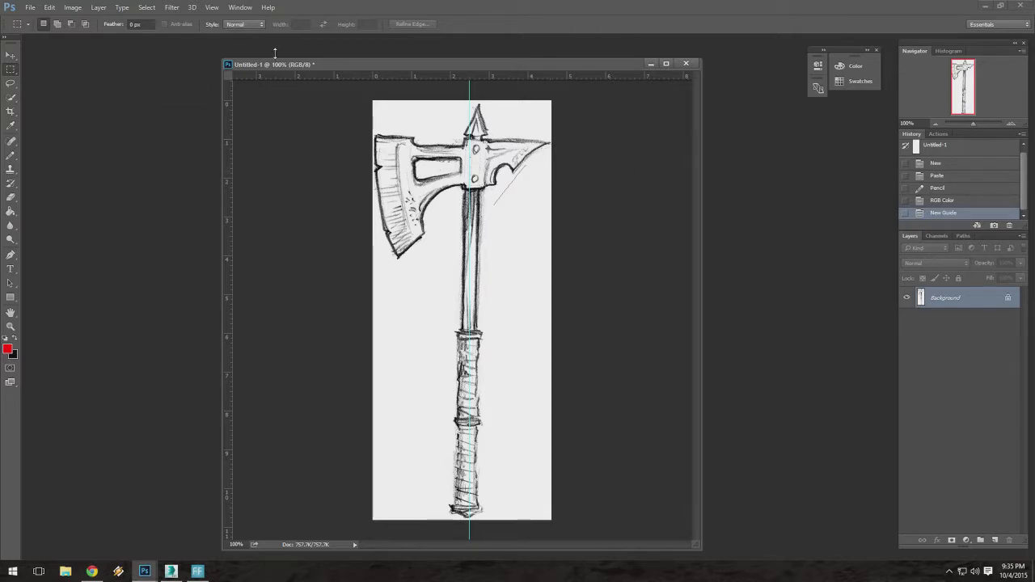
{"action": "mouse_move", "coordinate": [449, 64]}
{"action": "left_mouse_down"}
{"action": "mouse_move", "coordinate": [413, 49]}
{"action": "mouse_move", "coordinate": [449, 69]}
{"action": "left_mouse_up"}
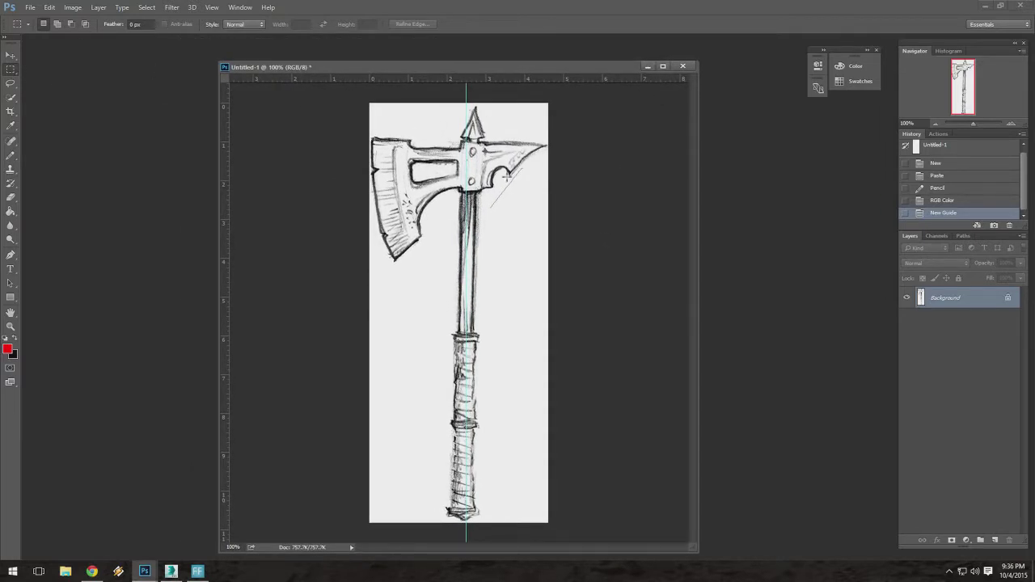
Open the Canvas Size settings for the axe sketch and move the dialog clear of the drawing.
{"action": "left_click", "coordinate": [73, 7]}
{"action": "left_click", "coordinate": [101, 96]}
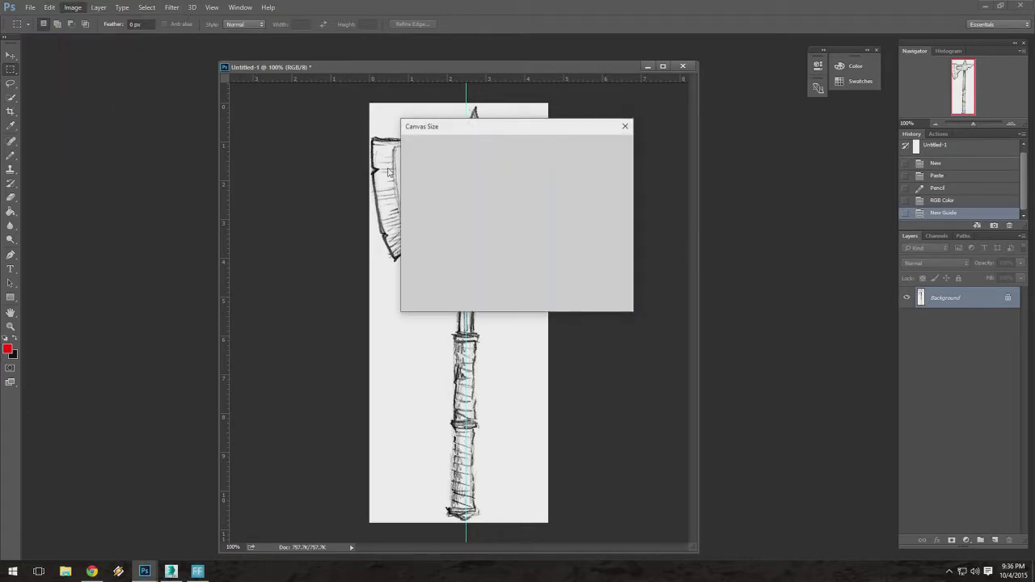
{"action": "left_click_drag", "start_coordinate": [465, 127], "coordinate": [564, 106]}
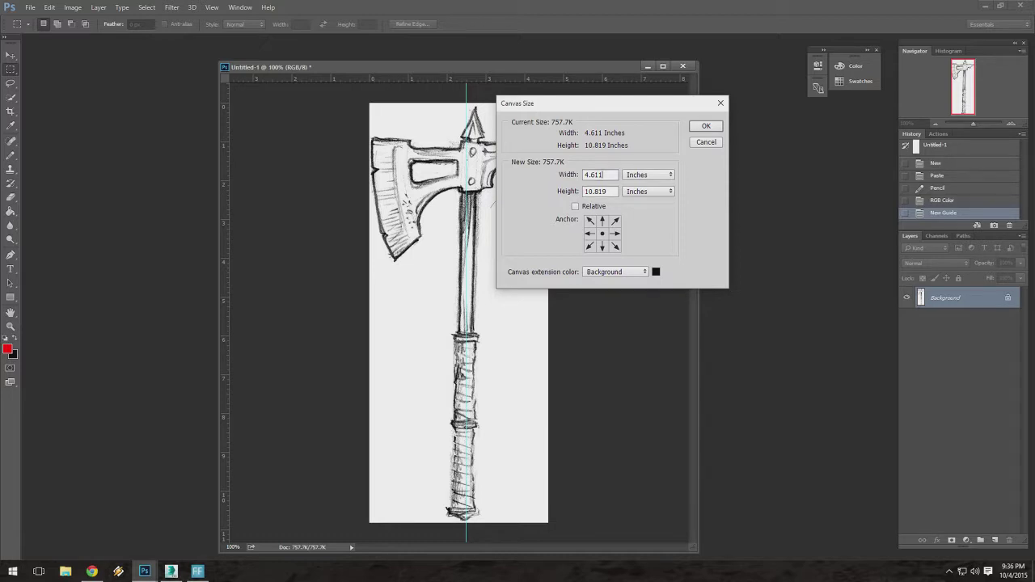
{"action": "double_click", "coordinate": [597, 175]}
{"action": "left_click", "coordinate": [558, 193]}
{"action": "type", "text": "11"}
{"action": "left_click_drag", "start_coordinate": [603, 175], "coordinate": [538, 172]}
{"action": "type", "text": "11"}
{"action": "left_click", "coordinate": [612, 192]}
{"action": "key", "text": "ctrl+z"}
{"action": "key", "text": "ctrl+z"}
{"action": "key", "text": "ctrl+z"}
Set the canvas to 11 inches wide and 11 inches high with a white extension colour, and apply the new size.
{"action": "key", "text": "Tab"}
{"action": "type", "text": "11"}
{"action": "key", "text": "shift+Tab"}
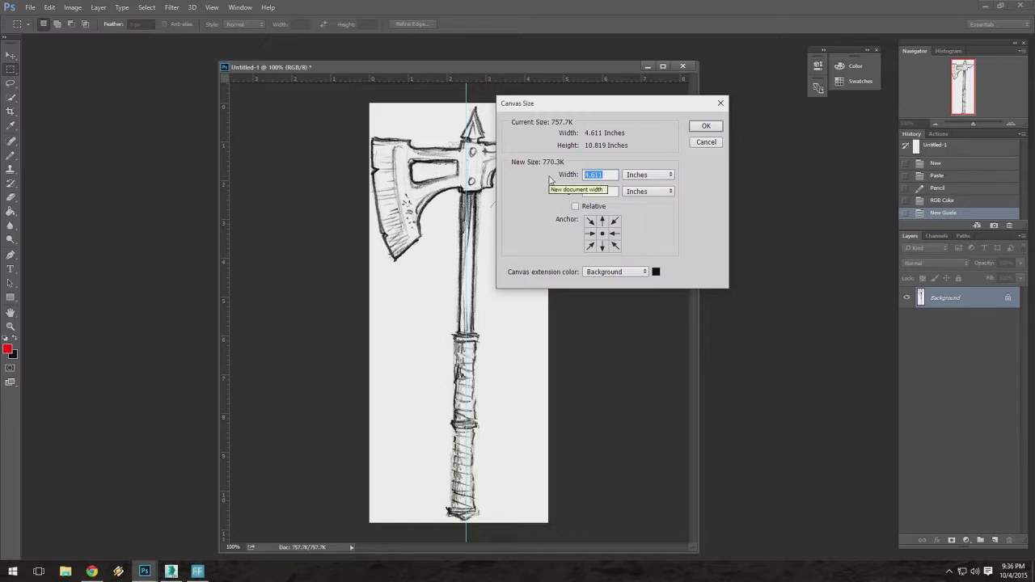
{"action": "type", "text": "11"}
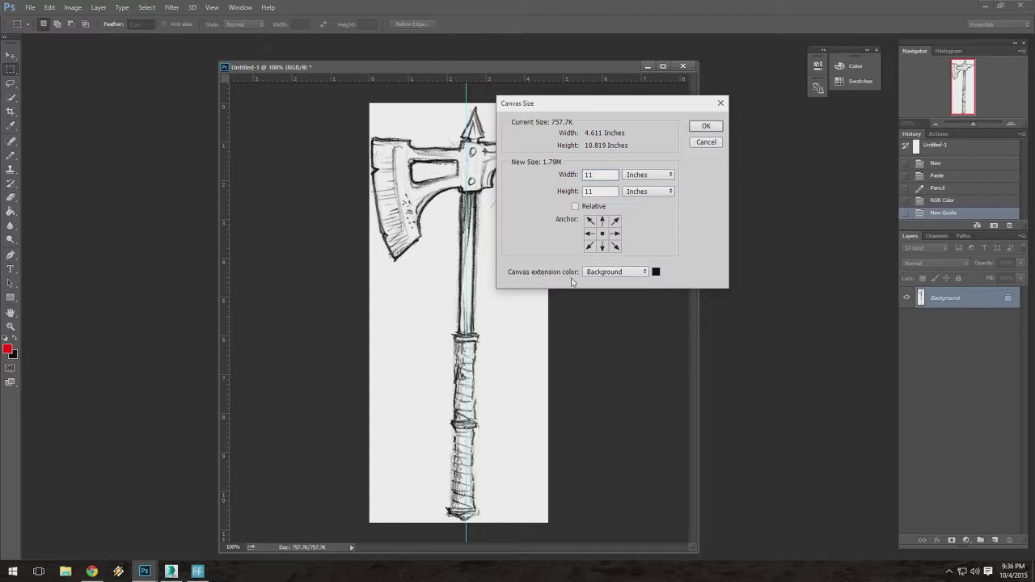
{"action": "left_click", "coordinate": [645, 273]}
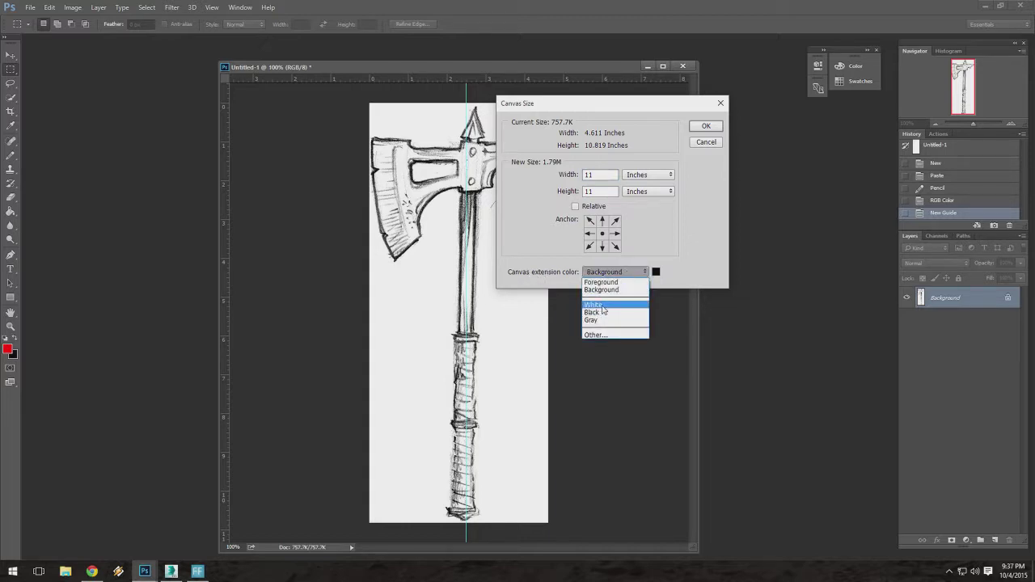
{"action": "left_click", "coordinate": [602, 306]}
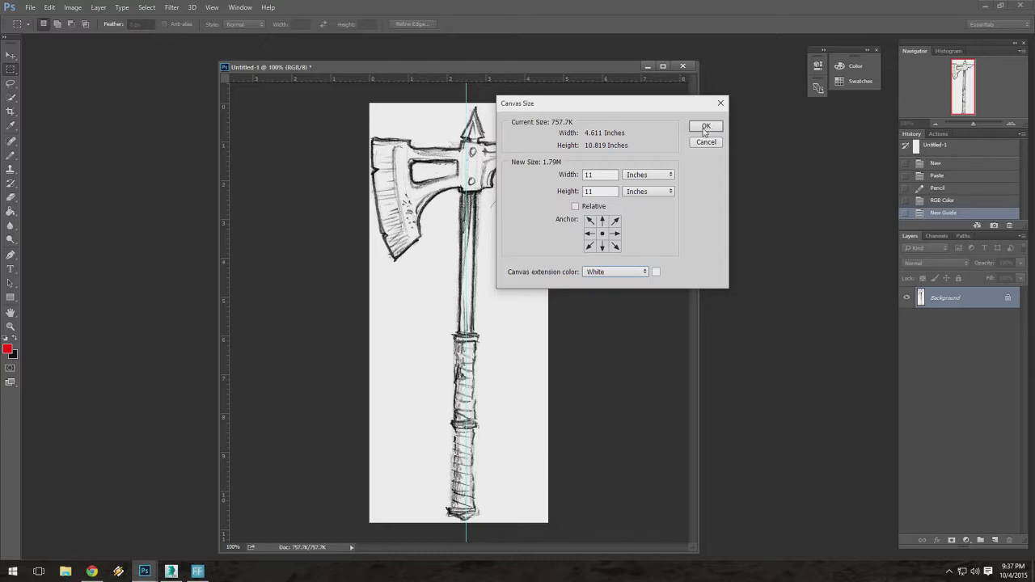
{"action": "left_click", "coordinate": [708, 129]}
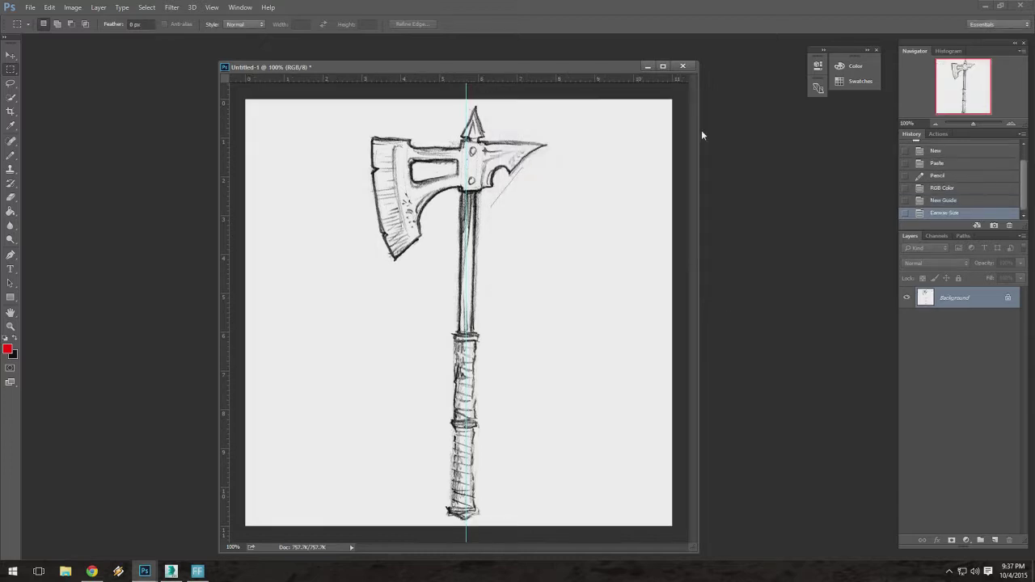
Zoom the axe sketch out to 66.67% and reposition and resize its window to leave working space around the canvas.
{"action": "left_click", "coordinate": [936, 124]}
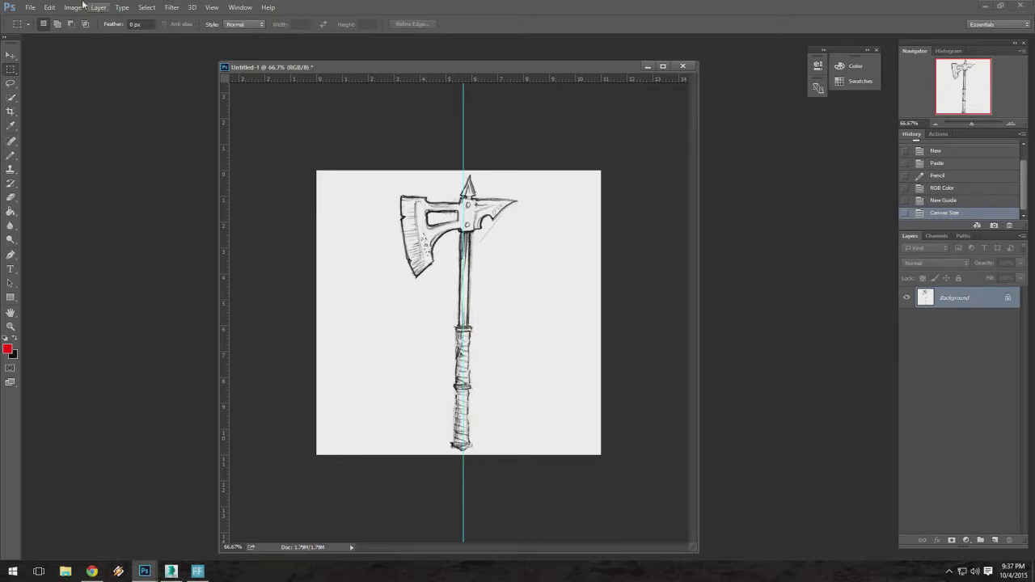
{"action": "left_click_drag", "start_coordinate": [542, 77], "coordinate": [514, 55]}
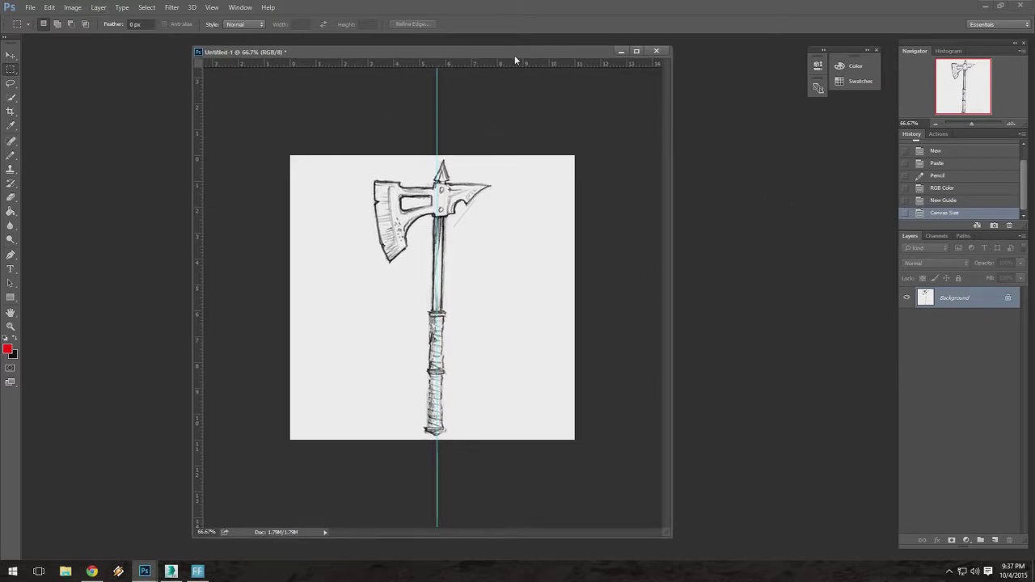
{"action": "left_click_drag", "start_coordinate": [674, 538], "coordinate": [687, 488]}
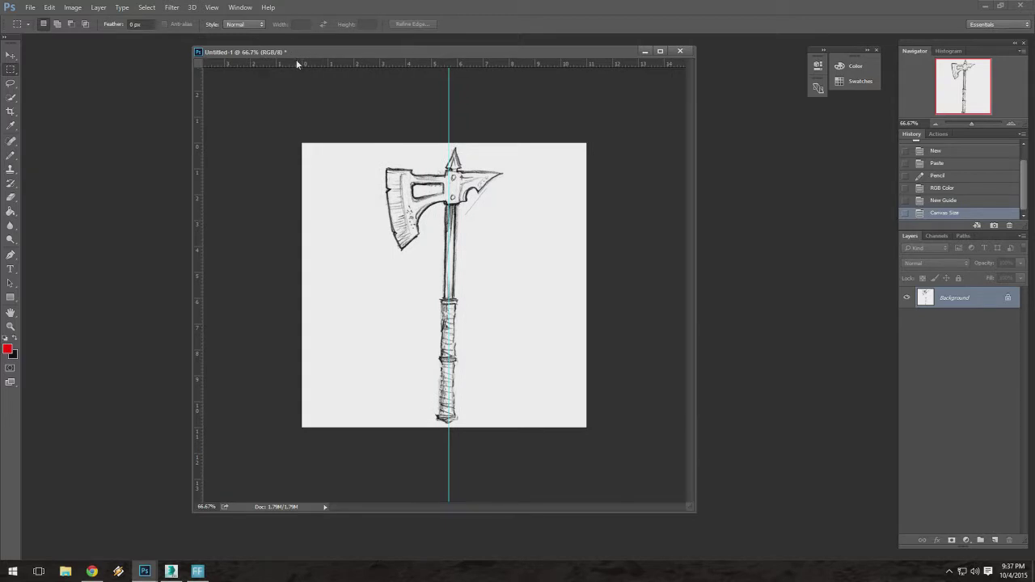
{"action": "left_click_drag", "start_coordinate": [296, 54], "coordinate": [293, 73]}
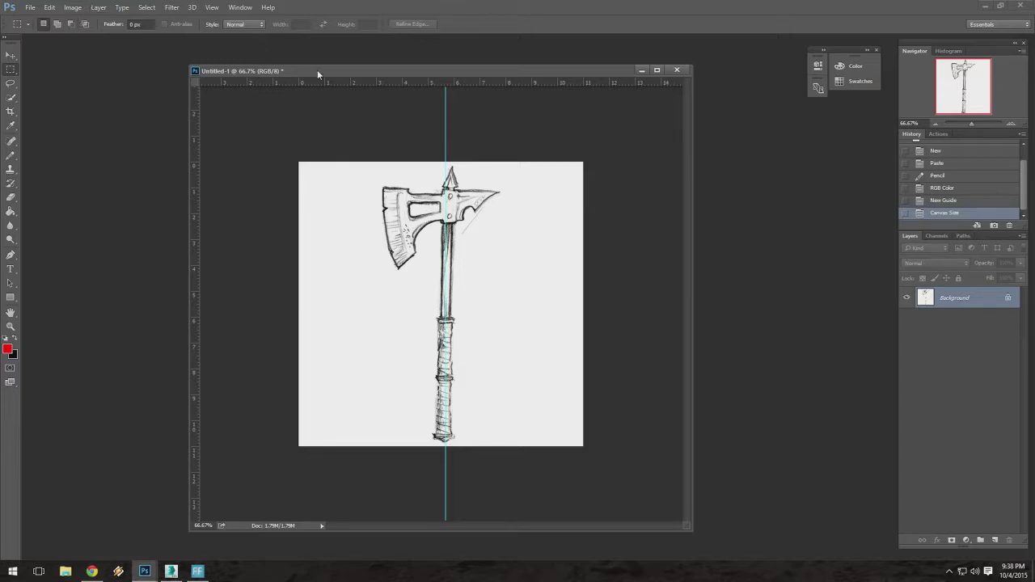
{"action": "left_click_drag", "start_coordinate": [317, 70], "coordinate": [309, 62]}
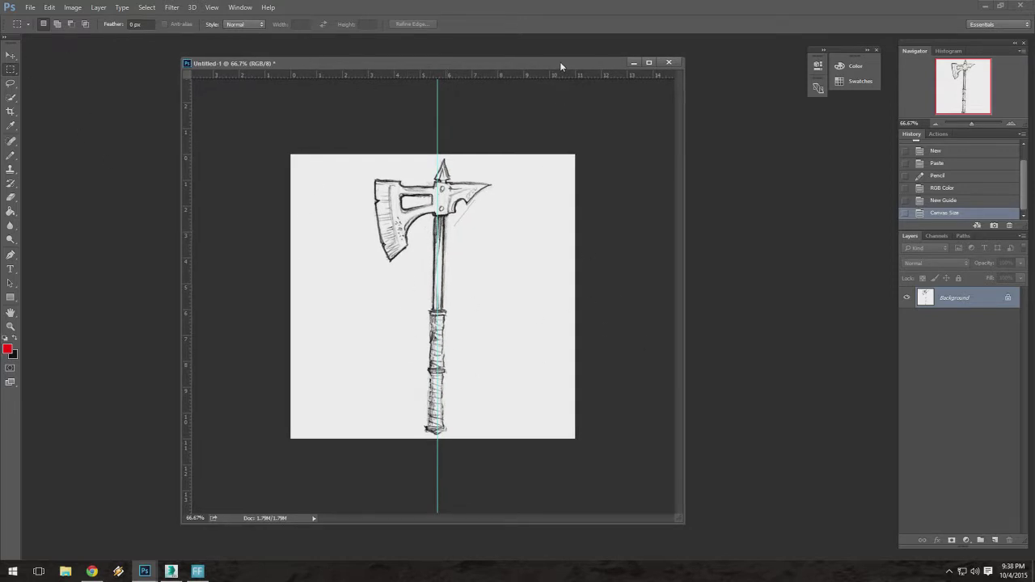
{"action": "left_click_drag", "start_coordinate": [560, 65], "coordinate": [572, 60]}
{"action": "left_click_drag", "start_coordinate": [696, 518], "coordinate": [717, 526]}
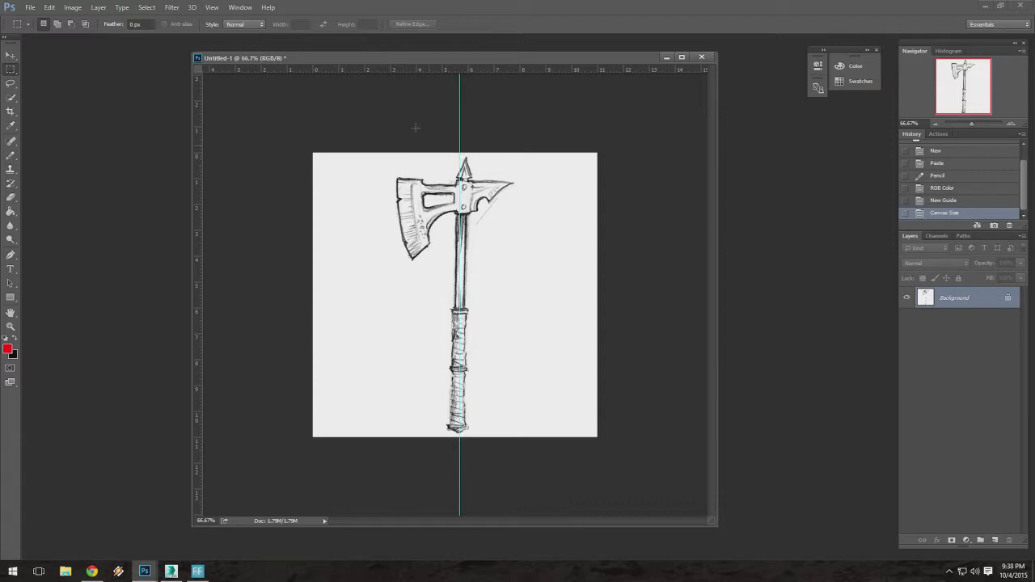
{"action": "left_click_drag", "start_coordinate": [371, 153], "coordinate": [543, 473]}
{"action": "left_click", "coordinate": [371, 123]}
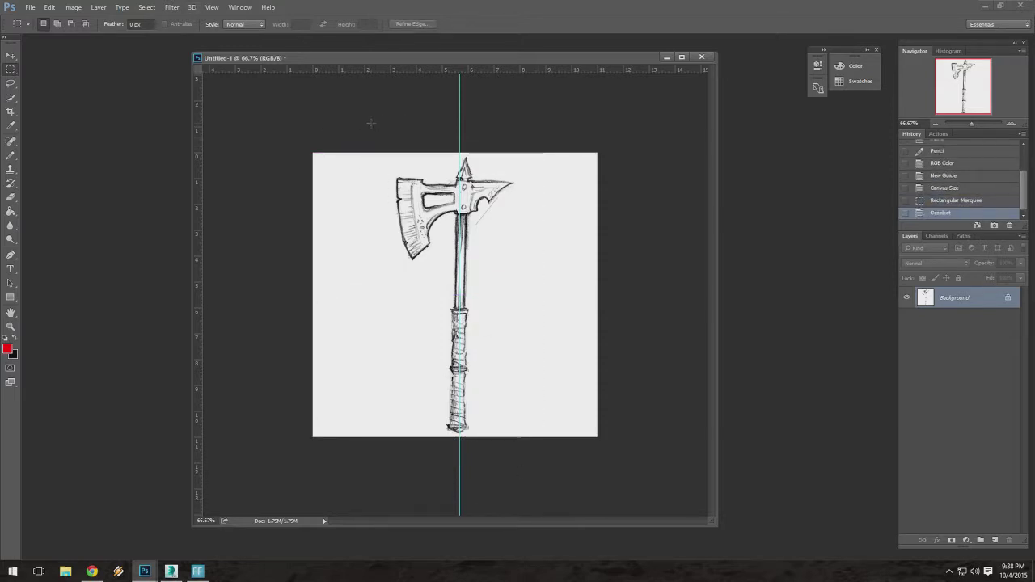
{"action": "left_click_drag", "start_coordinate": [371, 122], "coordinate": [526, 469]}
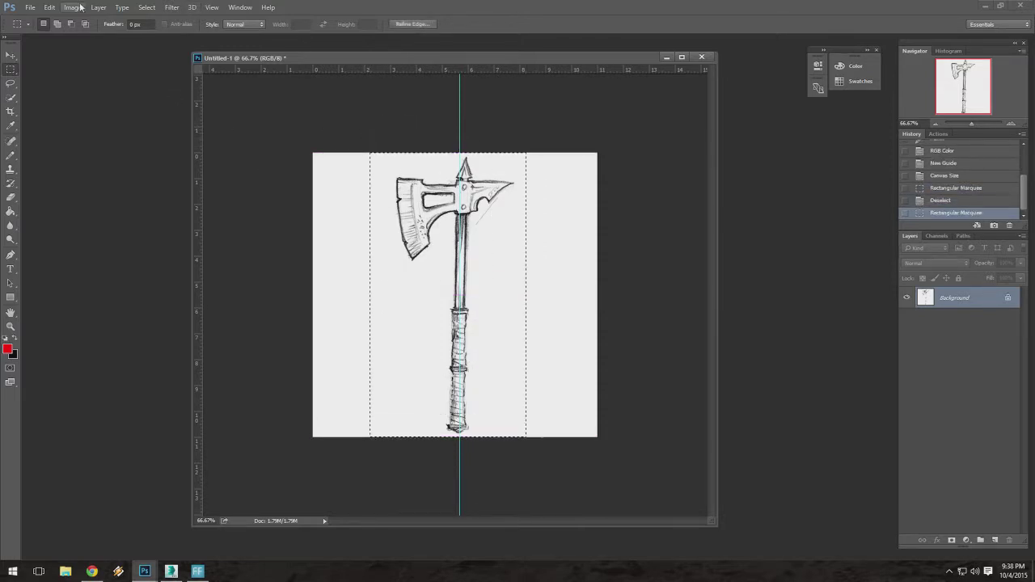
{"action": "left_click", "coordinate": [49, 7]}
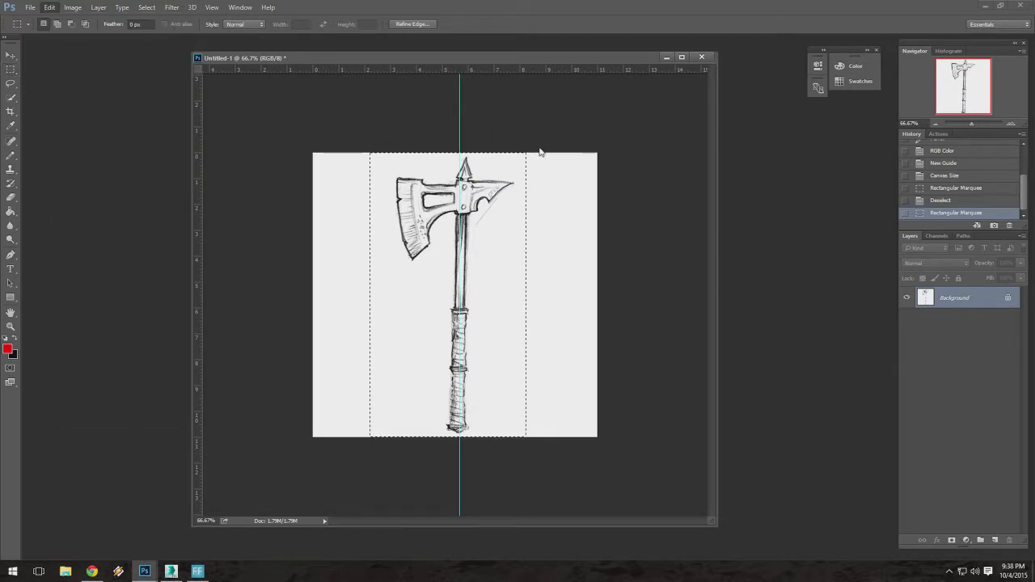
{"action": "key", "text": "ctrl+t"}
{"action": "left_click_drag", "start_coordinate": [537, 135], "coordinate": [540, 113]}
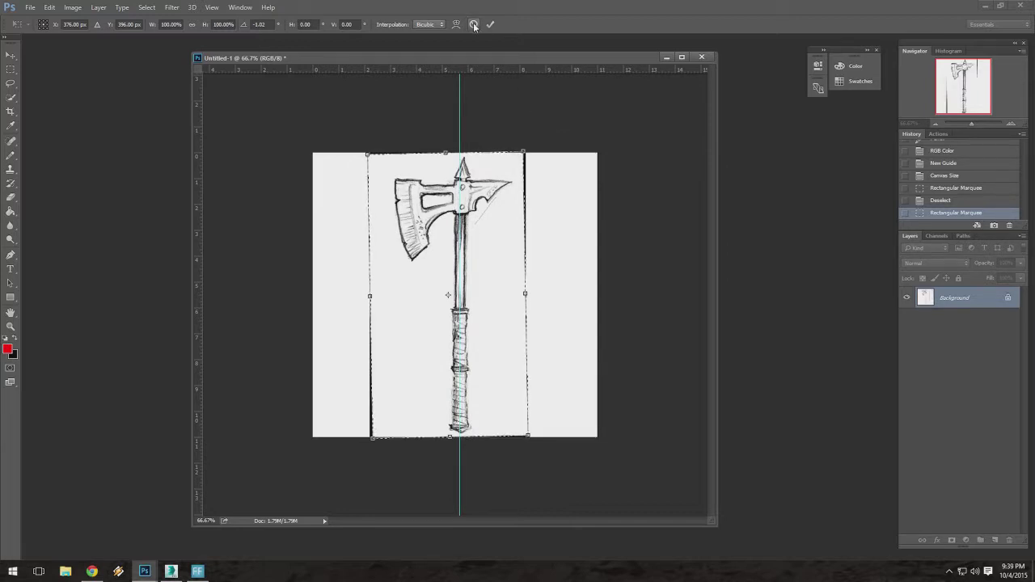
{"action": "left_click", "coordinate": [474, 24]}
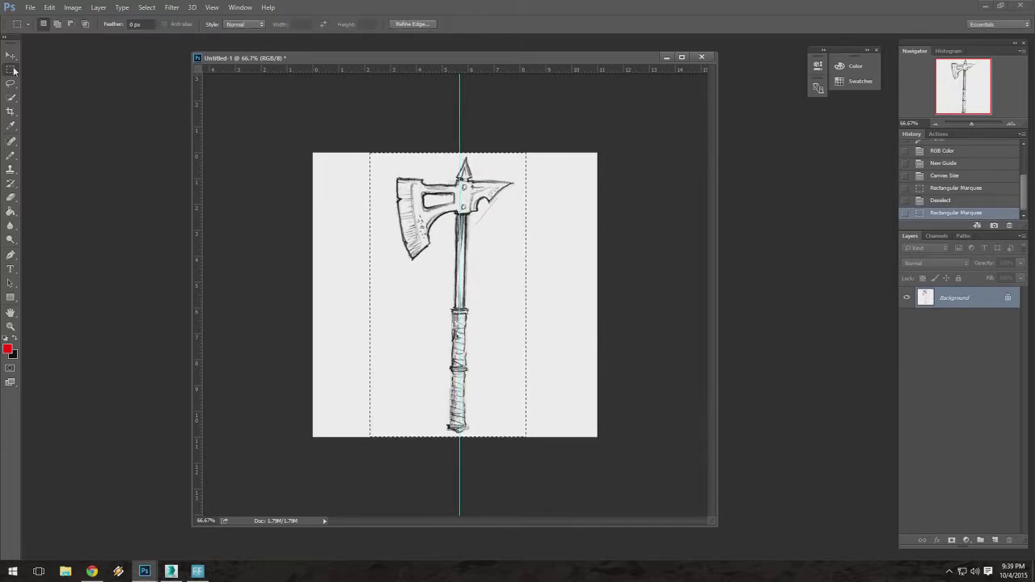
{"action": "left_click", "coordinate": [631, 162]}
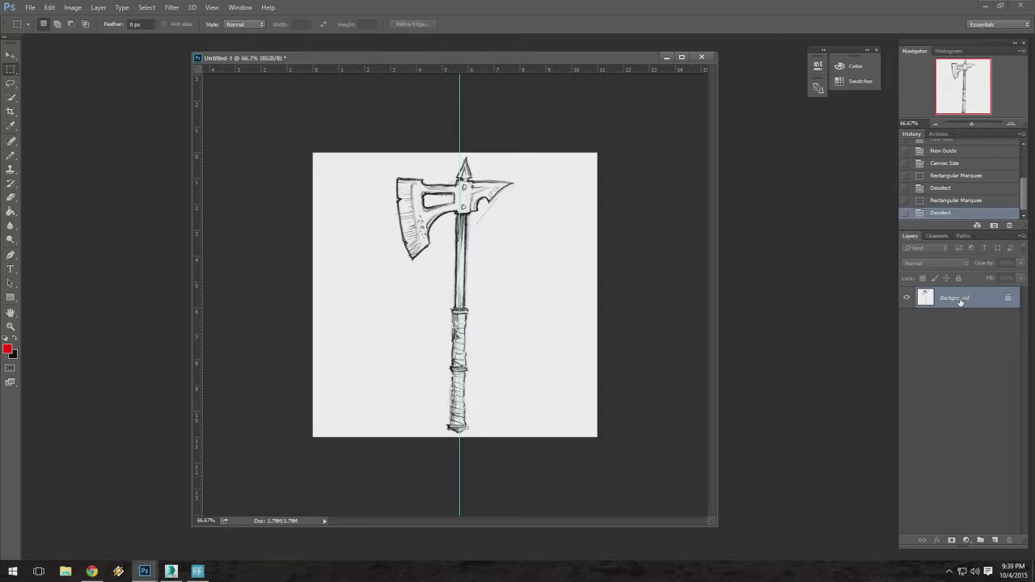
Convert the locked background into an editable layer and add a new empty layer beneath it.
{"action": "double_click", "coordinate": [954, 297]}
{"action": "left_click", "coordinate": [609, 184]}
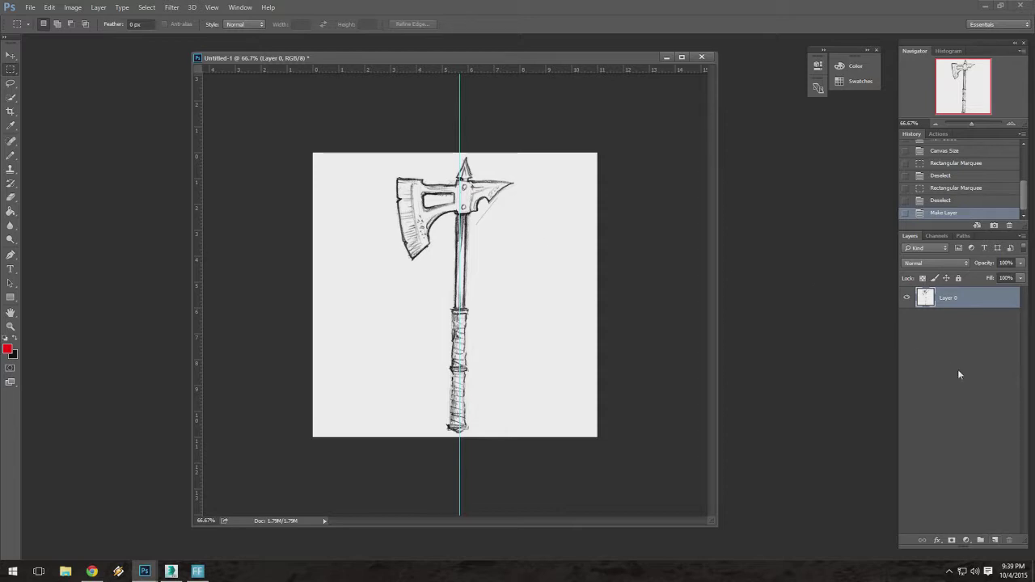
{"action": "left_click", "coordinate": [996, 540]}
{"action": "left_click_drag", "start_coordinate": [966, 298], "coordinate": [960, 329]}
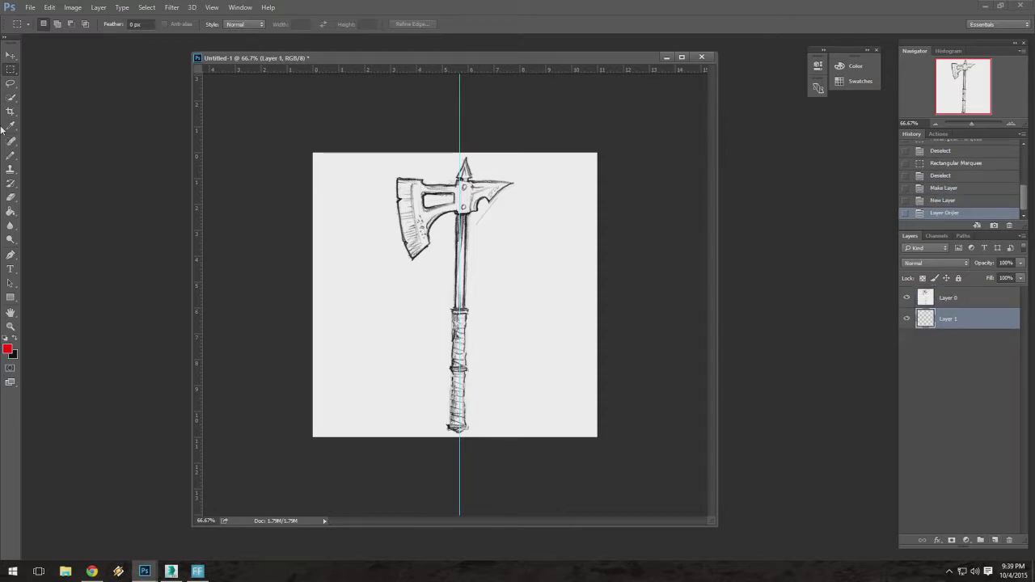
Reset and swap the default colours to make white the foreground, and fill the new lower layer with the Paint Bucket.
{"action": "left_click", "coordinate": [10, 211]}
{"action": "left_click", "coordinate": [6, 339]}
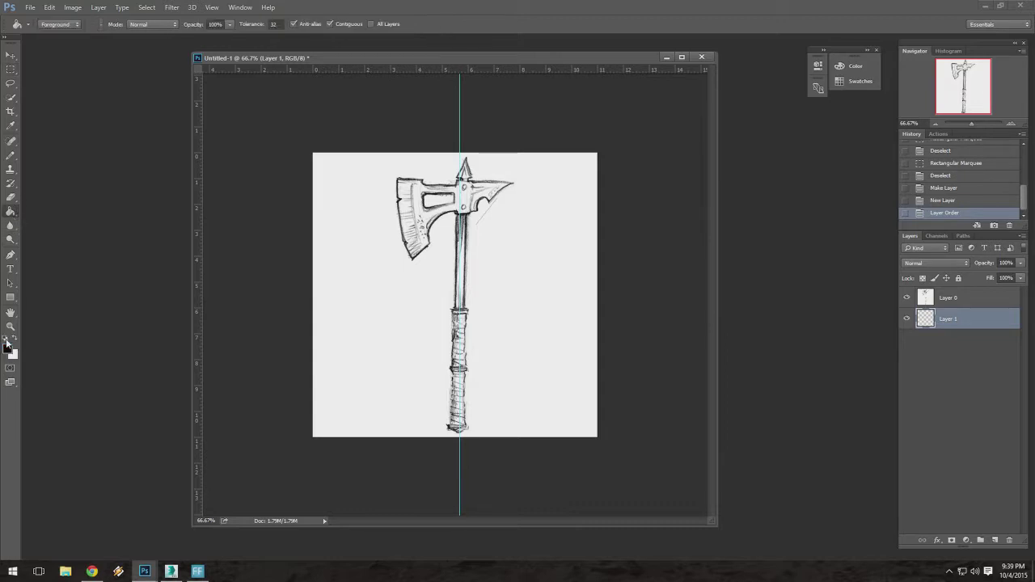
{"action": "left_click", "coordinate": [14, 339]}
{"action": "left_click", "coordinate": [380, 325]}
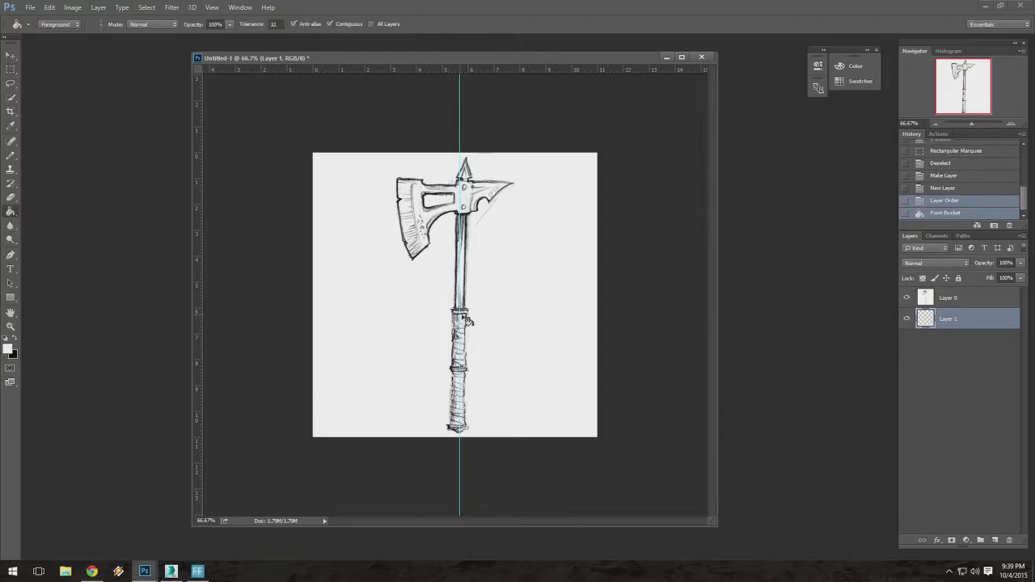
{"action": "left_click", "coordinate": [976, 304]}
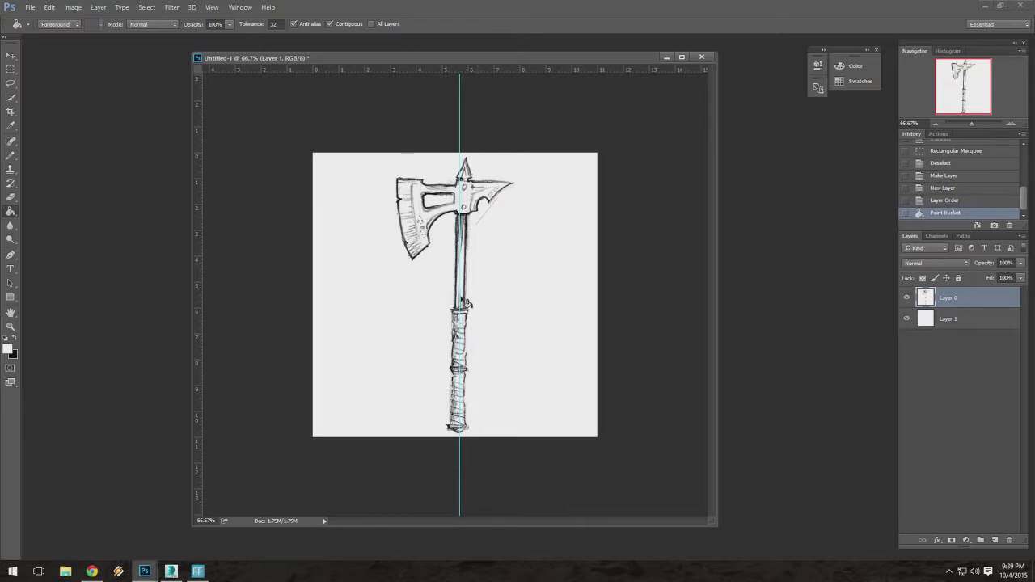
Marquee-select a rectangle around the whole axe, spanning the full height of the canvas.
{"action": "left_click", "coordinate": [951, 322]}
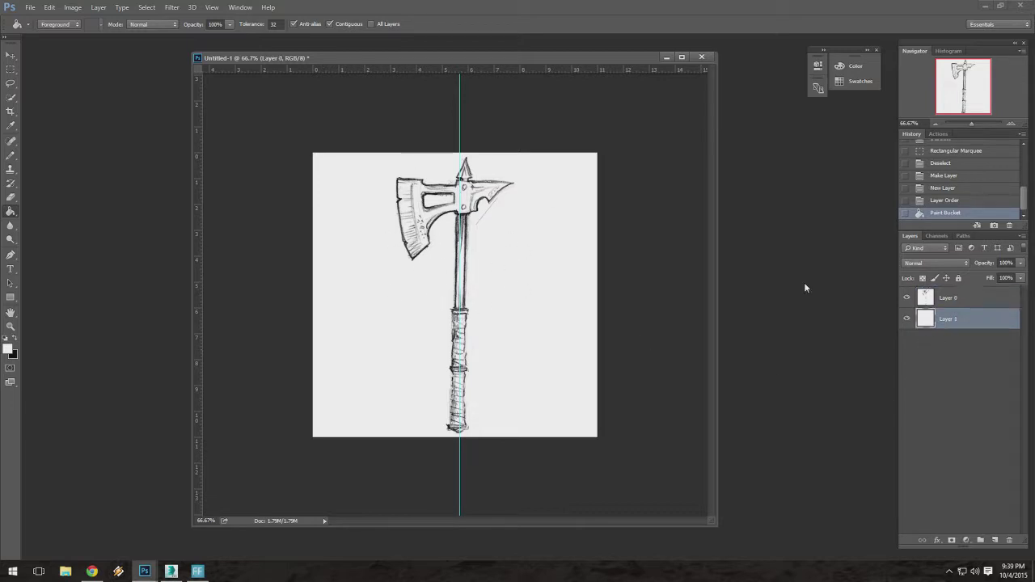
{"action": "left_click", "coordinate": [10, 68]}
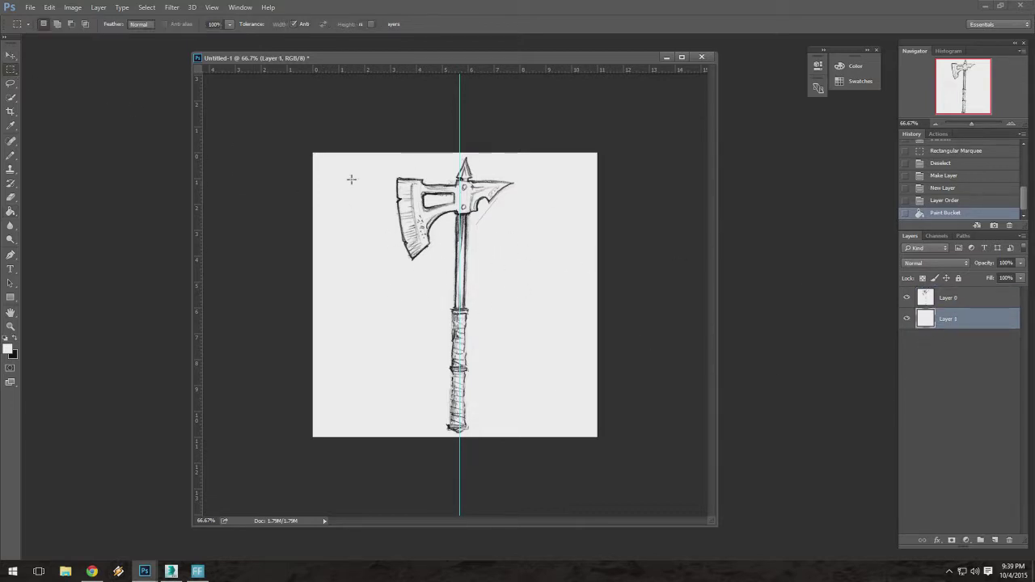
{"action": "left_click_drag", "start_coordinate": [391, 153], "coordinate": [522, 474]}
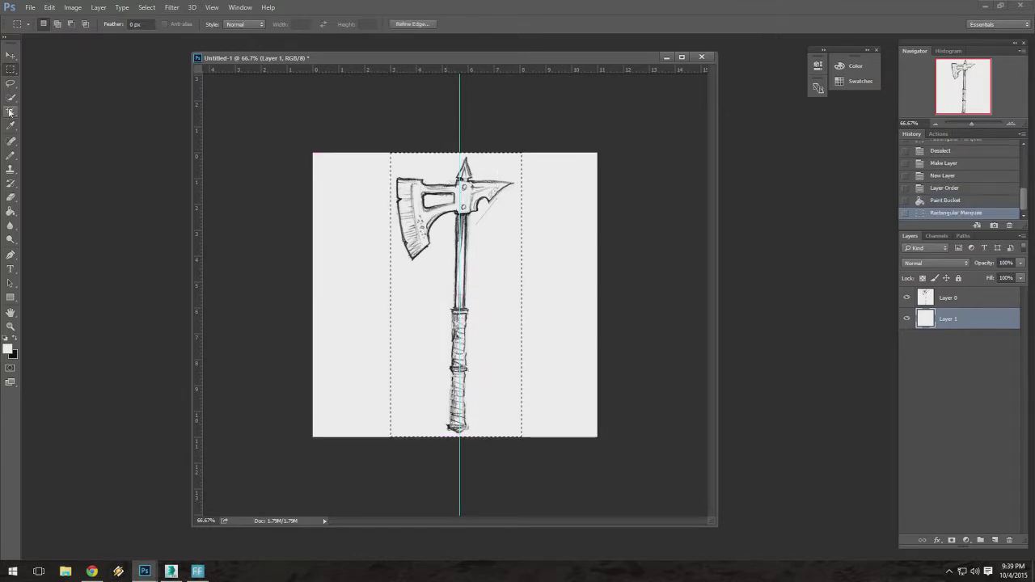
{"action": "left_click", "coordinate": [47, 7]}
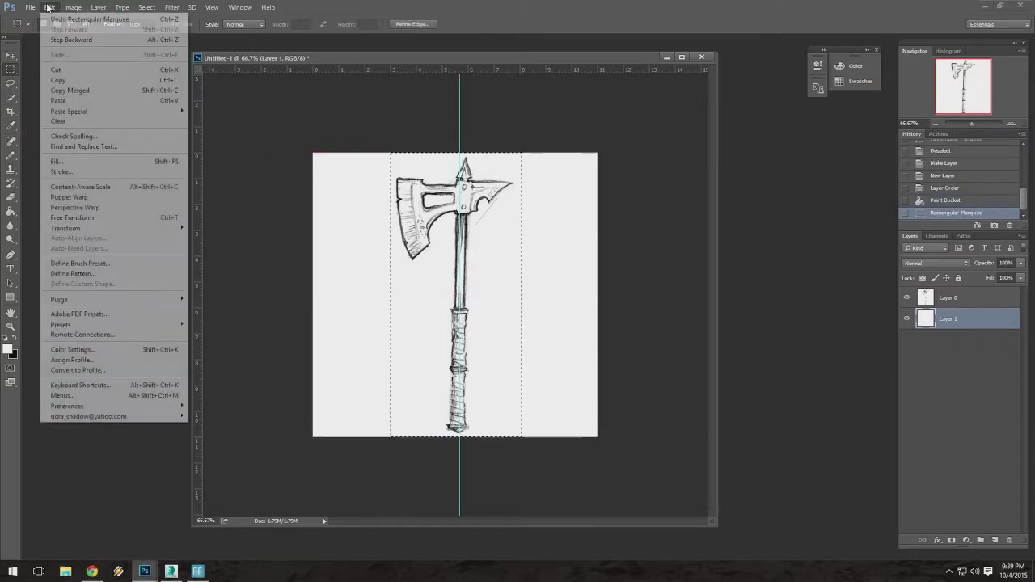
{"action": "left_click", "coordinate": [84, 218]}
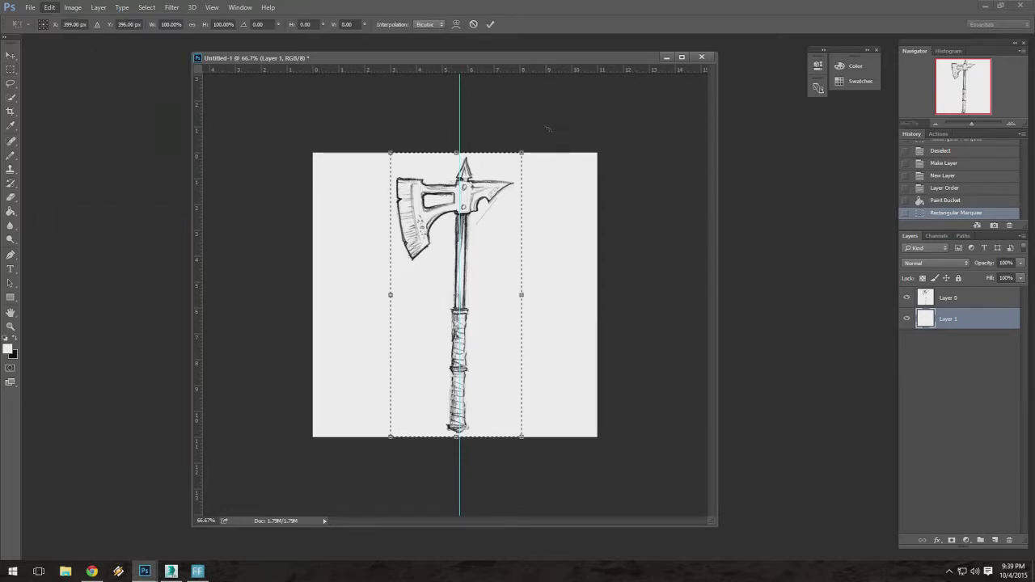
{"action": "left_click_drag", "start_coordinate": [547, 128], "coordinate": [563, 128]}
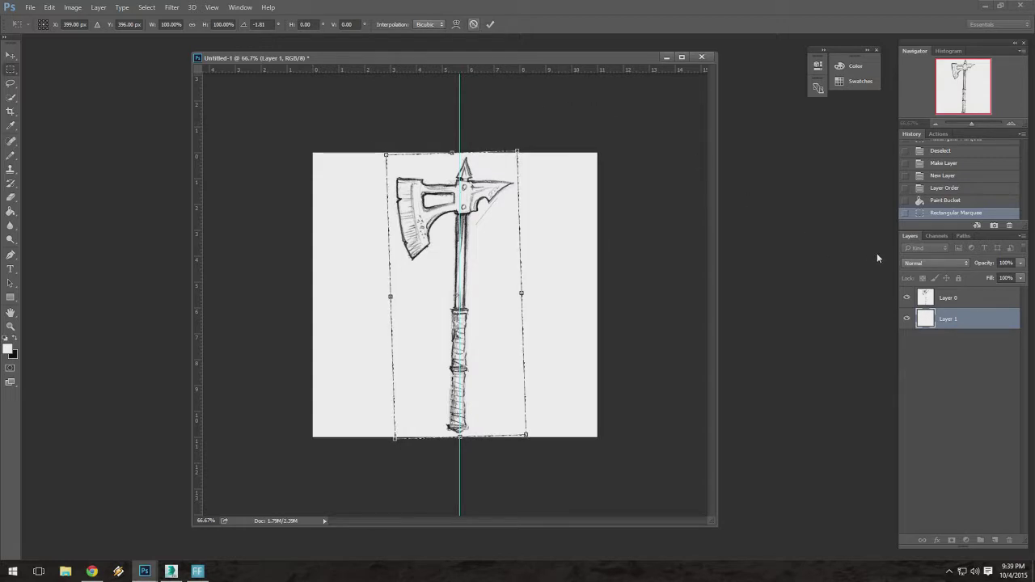
{"action": "key", "text": "Escape"}
Rotate the selected axe area on Layer 0 by about -1.26° so it aligns with the vertical guide, and deselect it.
{"action": "left_click", "coordinate": [979, 297]}
{"action": "left_click", "coordinate": [49, 7]}
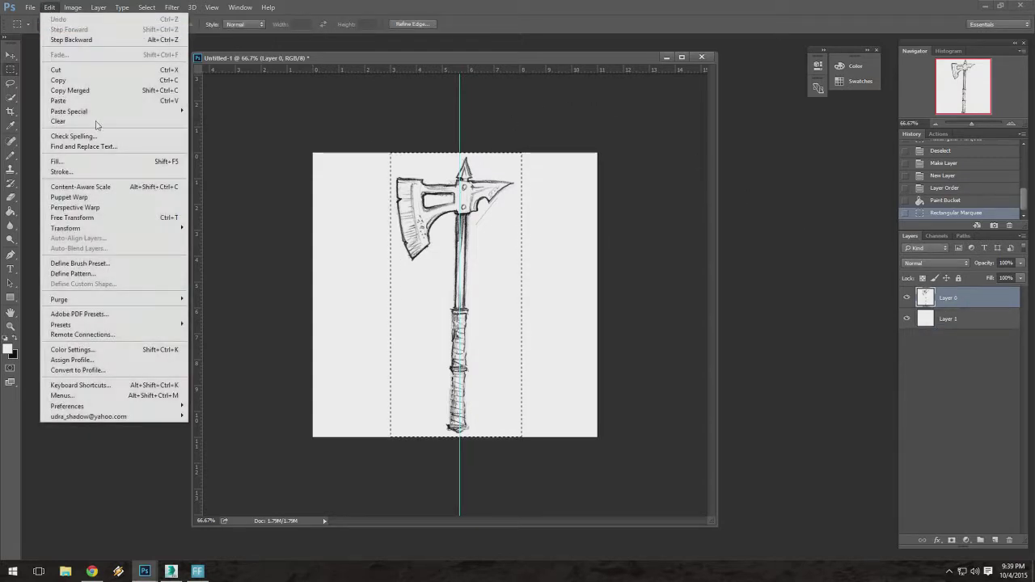
{"action": "left_click", "coordinate": [72, 217]}
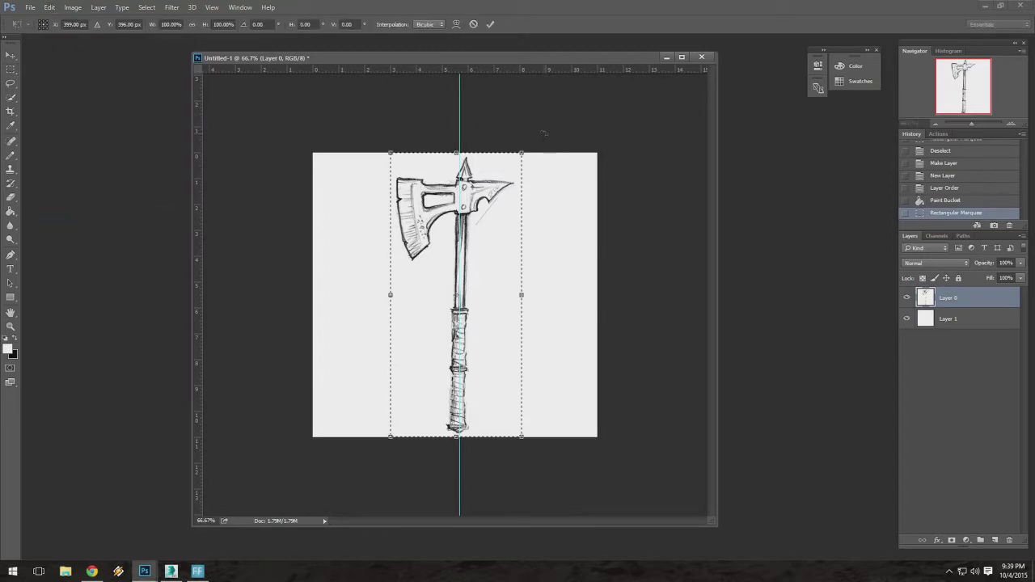
{"action": "left_click_drag", "start_coordinate": [544, 131], "coordinate": [543, 129]}
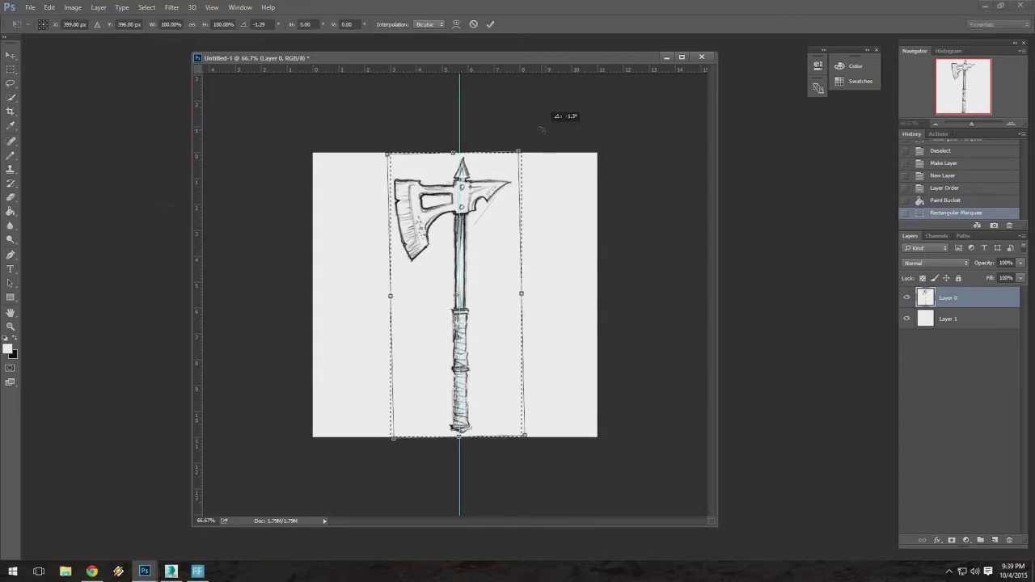
{"action": "left_click", "coordinate": [1011, 126]}
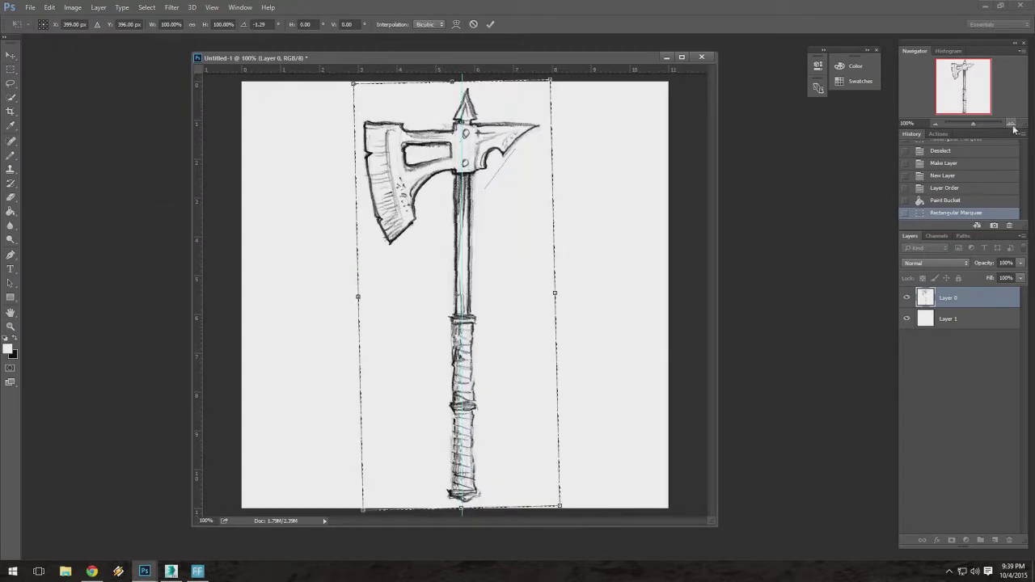
{"action": "left_click_drag", "start_coordinate": [495, 59], "coordinate": [478, 47]}
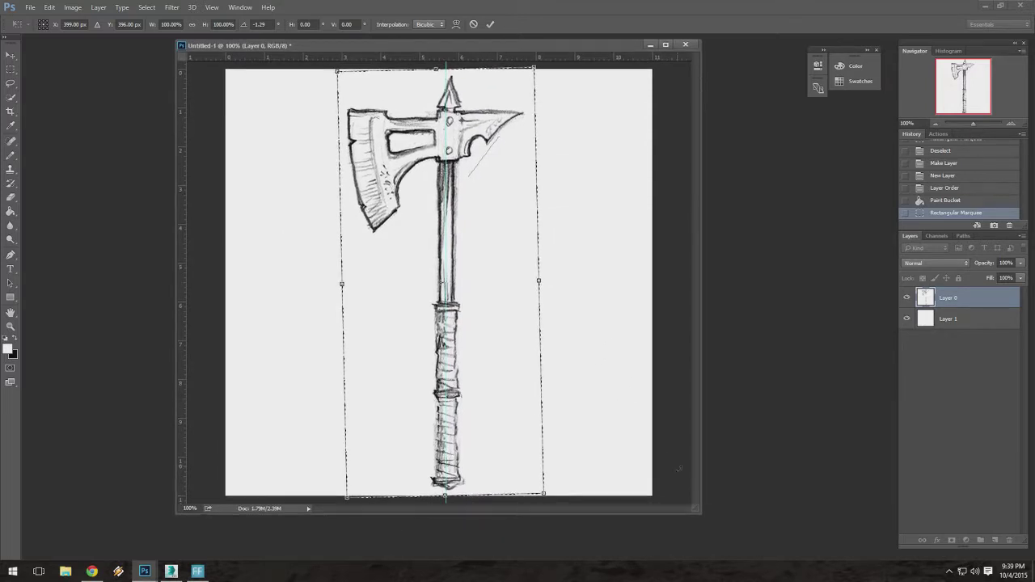
{"action": "left_click_drag", "start_coordinate": [699, 517], "coordinate": [726, 529]}
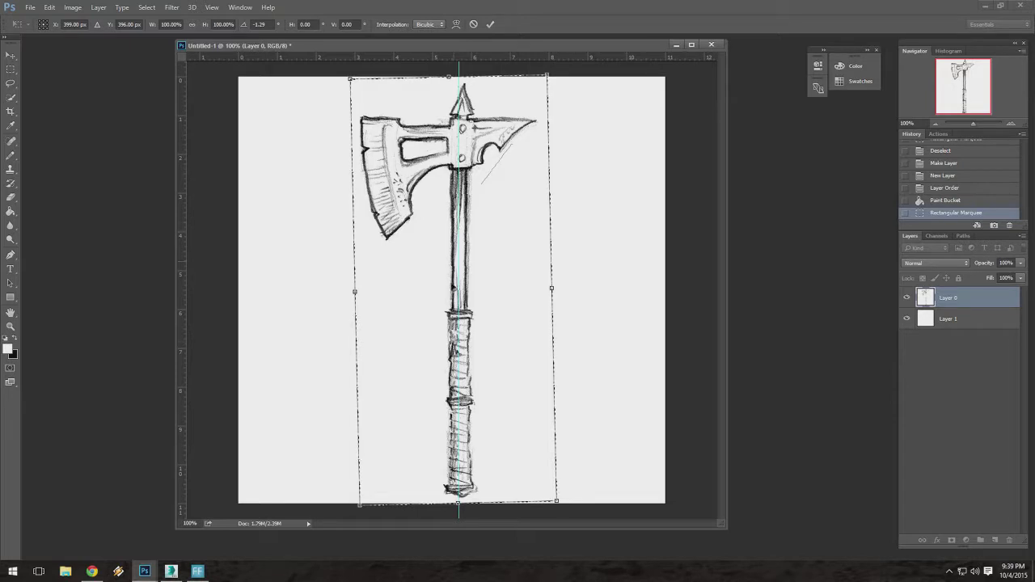
{"action": "left_click_drag", "start_coordinate": [558, 60], "coordinate": [561, 60]}
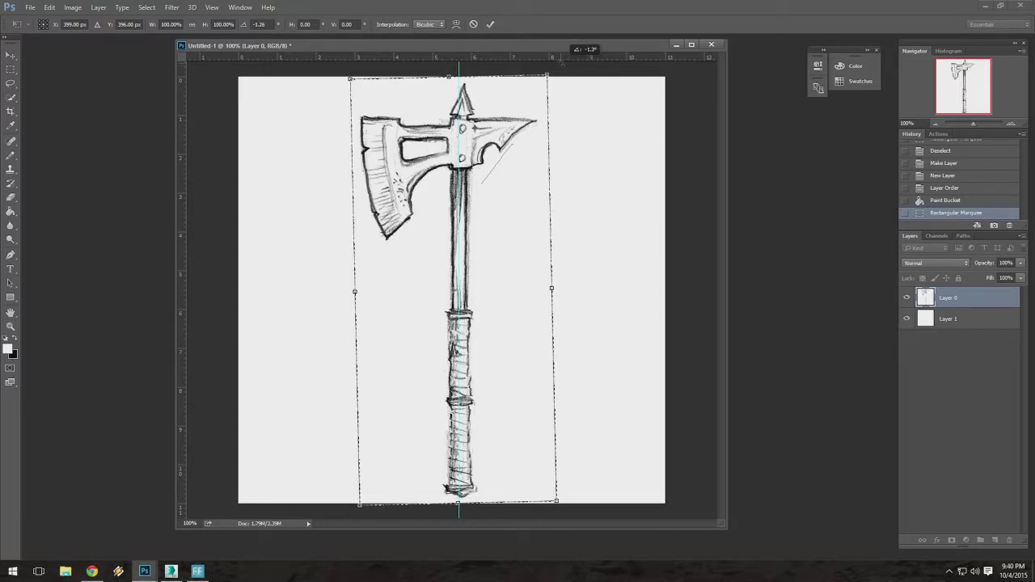
{"action": "left_click_drag", "start_coordinate": [562, 63], "coordinate": [562, 63]}
{"action": "left_click", "coordinate": [489, 27]}
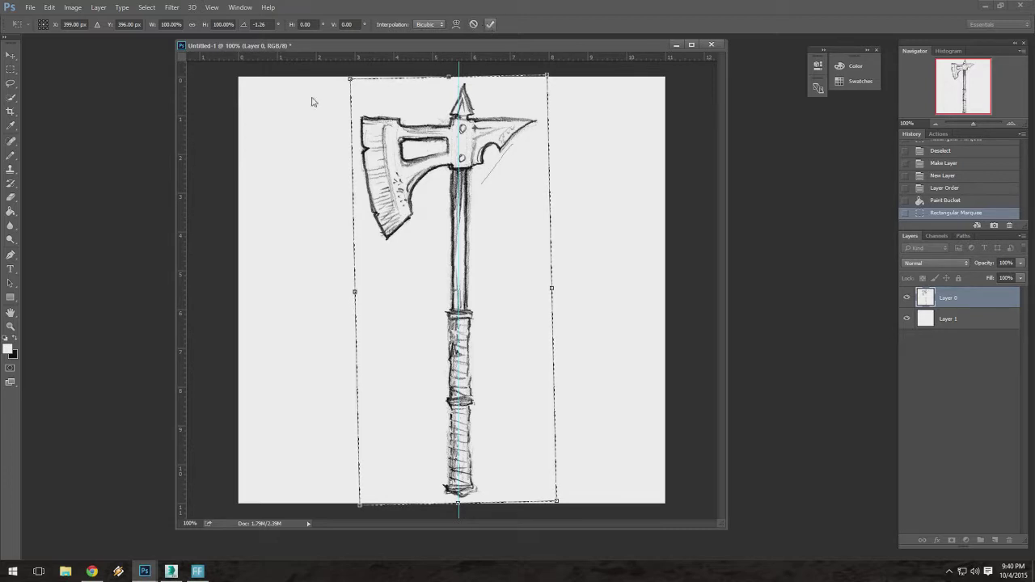
{"action": "left_click", "coordinate": [223, 73]}
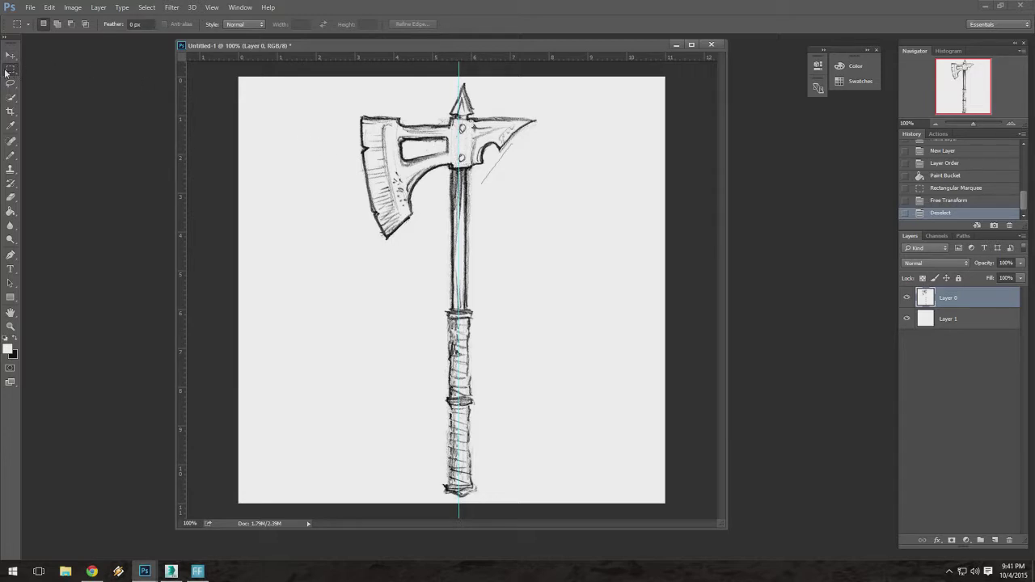
Marquee-select a rectangle around the pointed spike above the axe head.
{"action": "left_click_drag", "start_coordinate": [438, 120], "coordinate": [486, 47]}
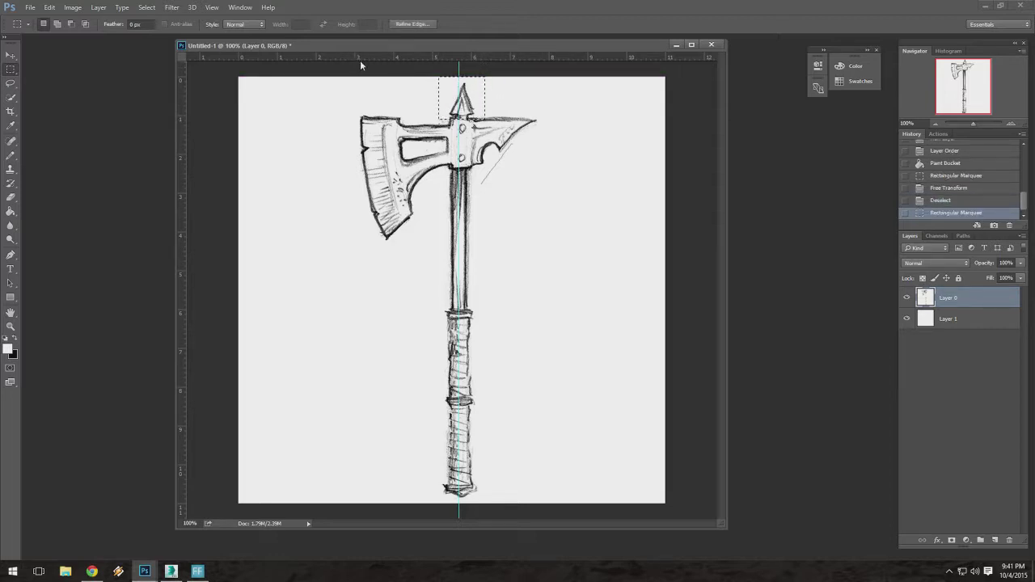
{"action": "left_click", "coordinate": [427, 80]}
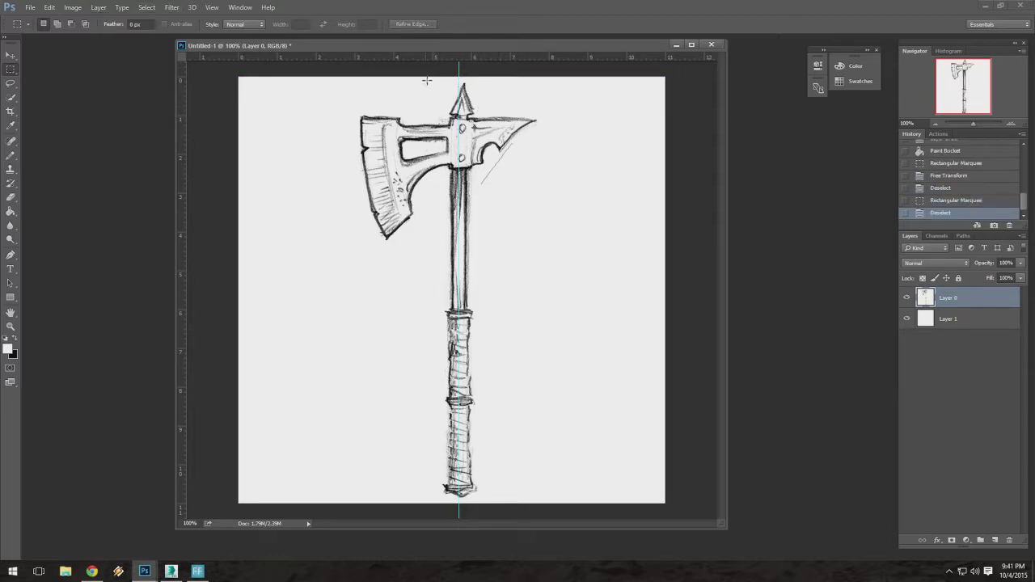
{"action": "left_click_drag", "start_coordinate": [437, 77], "coordinate": [480, 118]}
Free-transform the selected spike, rotating it to about -5.66° and nudging it left to X 402 px.
{"action": "left_click", "coordinate": [49, 7]}
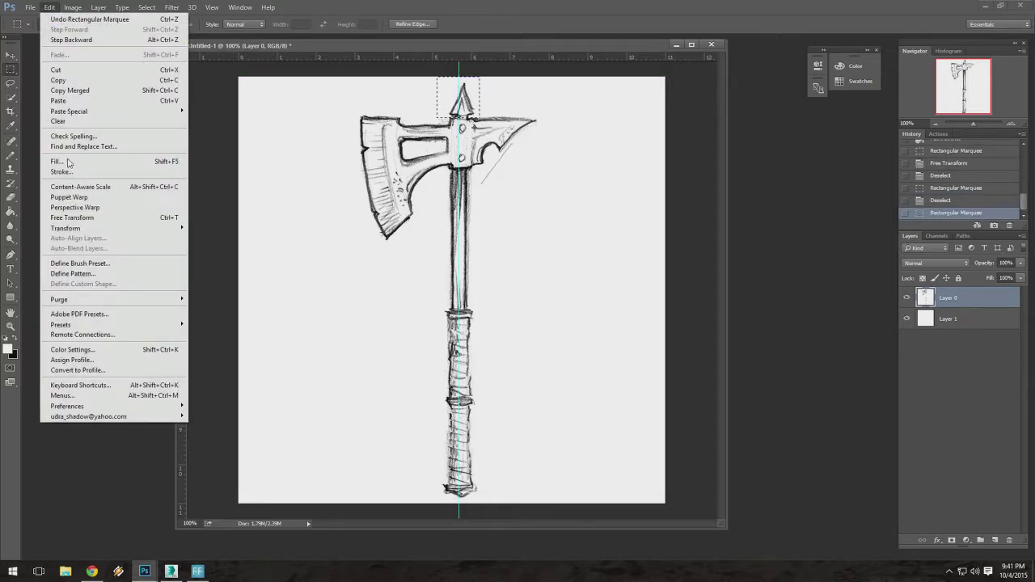
{"action": "left_click", "coordinate": [77, 216]}
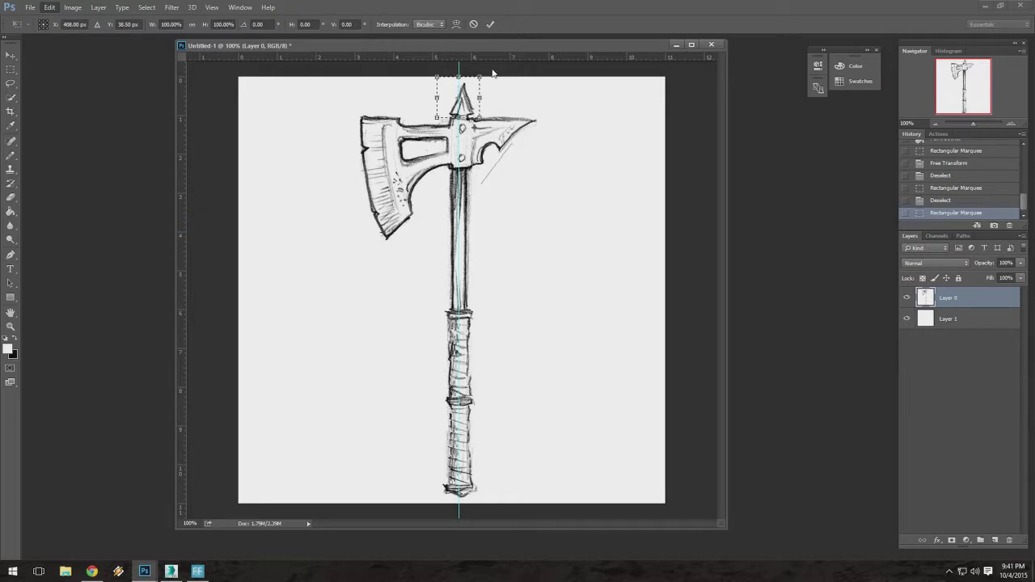
{"action": "mouse_move", "coordinate": [504, 77]}
{"action": "left_mouse_down"}
{"action": "mouse_move", "coordinate": [532, 47]}
{"action": "mouse_move", "coordinate": [509, 58]}
{"action": "left_mouse_up"}
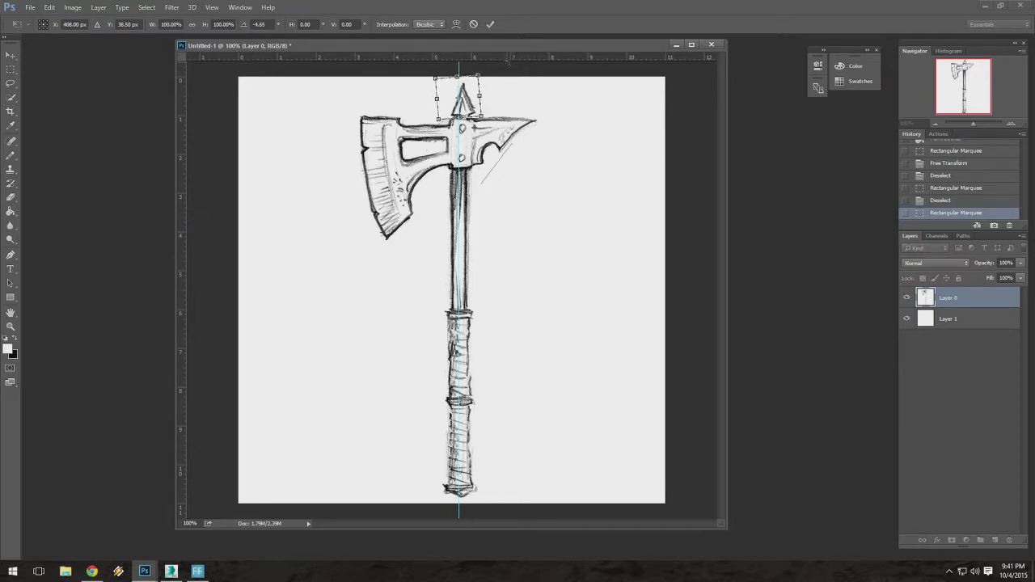
{"action": "key", "text": "Left"}
{"action": "key", "text": "Left"}
{"action": "key", "text": "Left"}
{"action": "key", "text": "Left"}
{"action": "key", "text": "Left"}
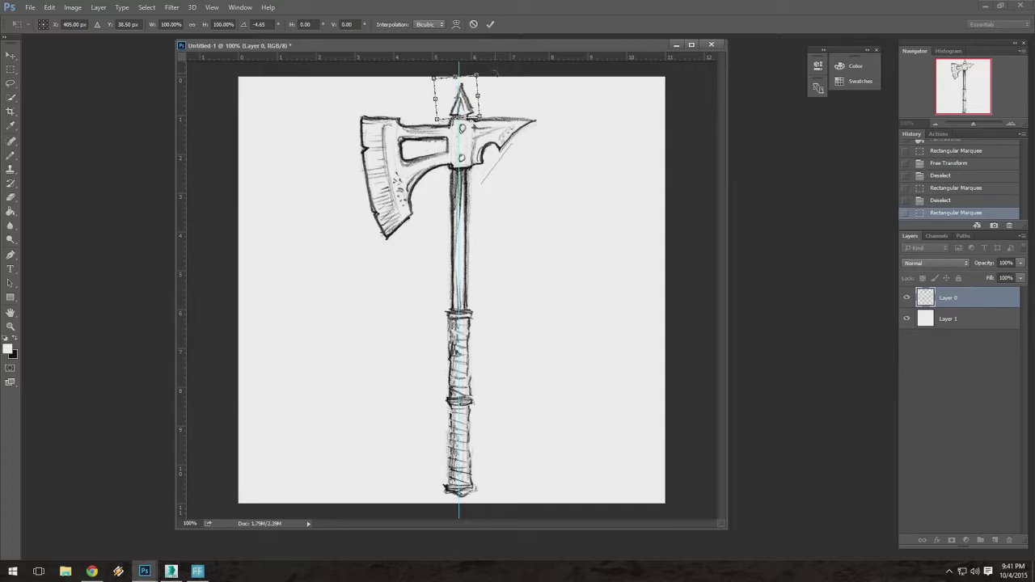
{"action": "key", "text": "Left"}
{"action": "left_click_drag", "start_coordinate": [499, 68], "coordinate": [507, 63]}
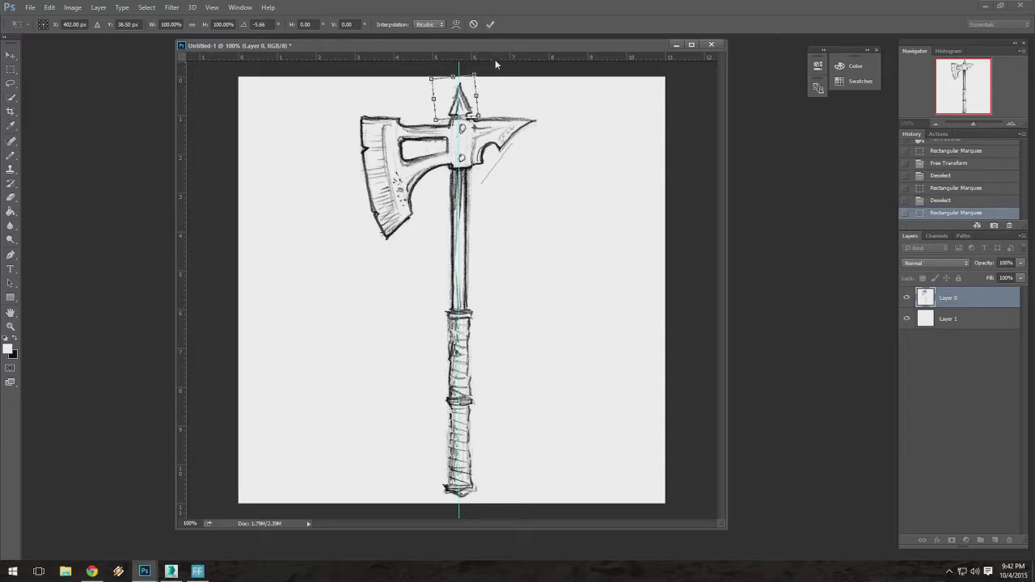
Refine the spike's rotation to about -4.73° and its position to X 401 px, apply the transform, and deselect.
{"action": "left_click", "coordinate": [1011, 122]}
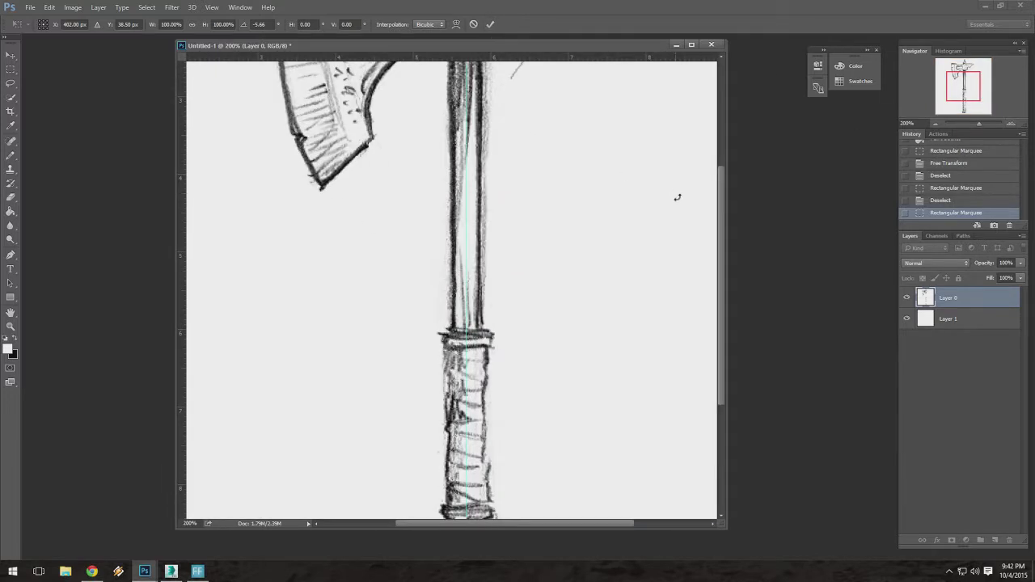
{"action": "left_click_drag", "start_coordinate": [724, 214], "coordinate": [722, 64]}
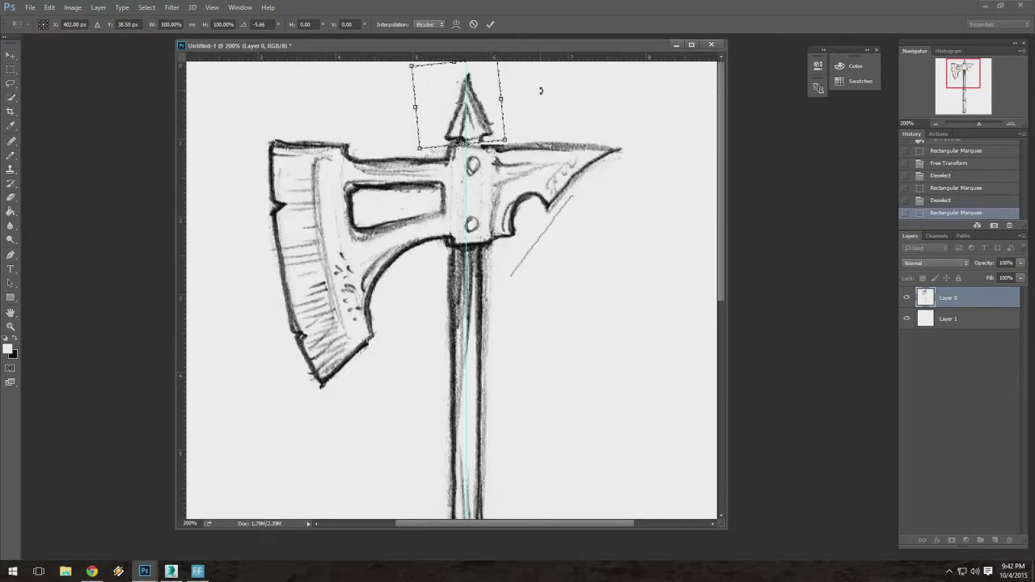
{"action": "left_click_drag", "start_coordinate": [541, 91], "coordinate": [548, 90]}
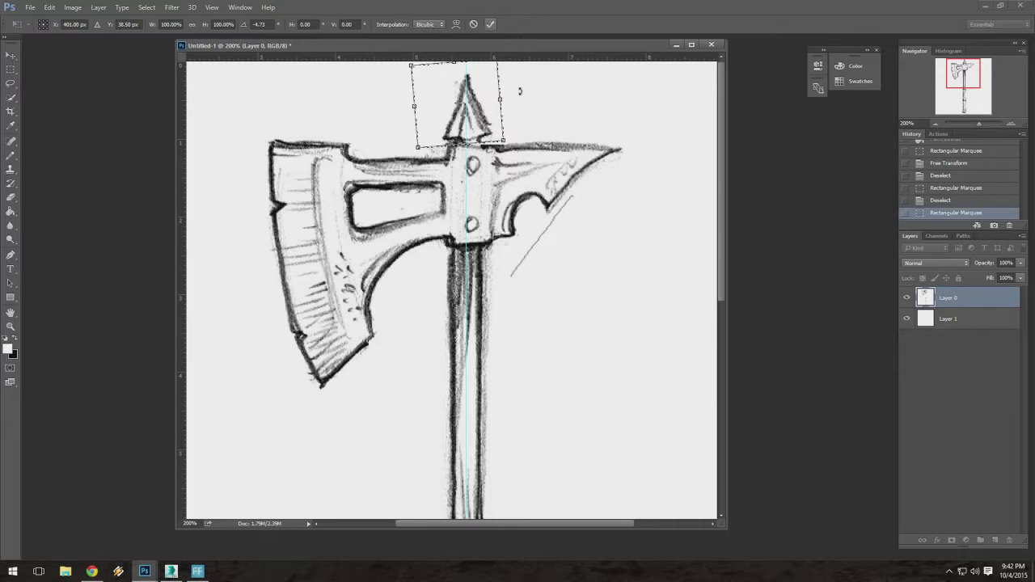
{"action": "left_click", "coordinate": [490, 25]}
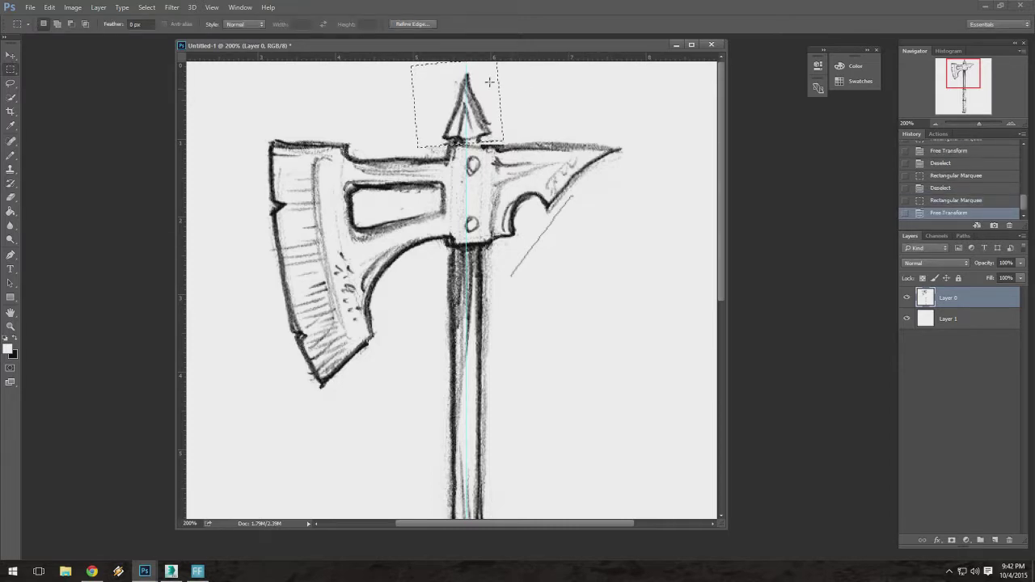
{"action": "left_click", "coordinate": [527, 131]}
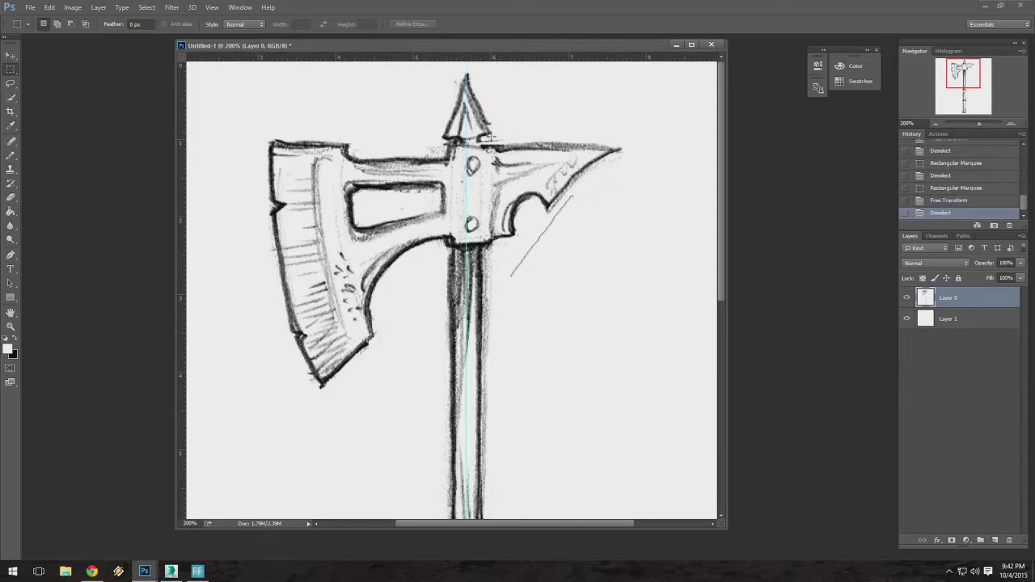
Marquee-select the spike's left half up to the centre guide, and copy and paste it onto a new layer.
{"action": "left_click_drag", "start_coordinate": [427, 143], "coordinate": [466, 65]}
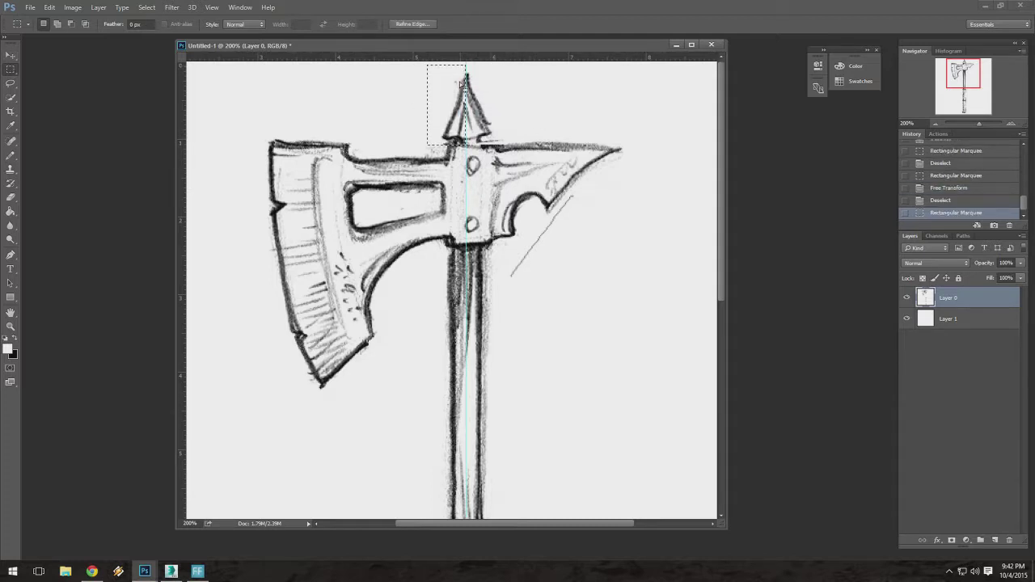
{"action": "key", "text": "Up"}
{"action": "key", "text": "Up"}
{"action": "key", "text": "Up"}
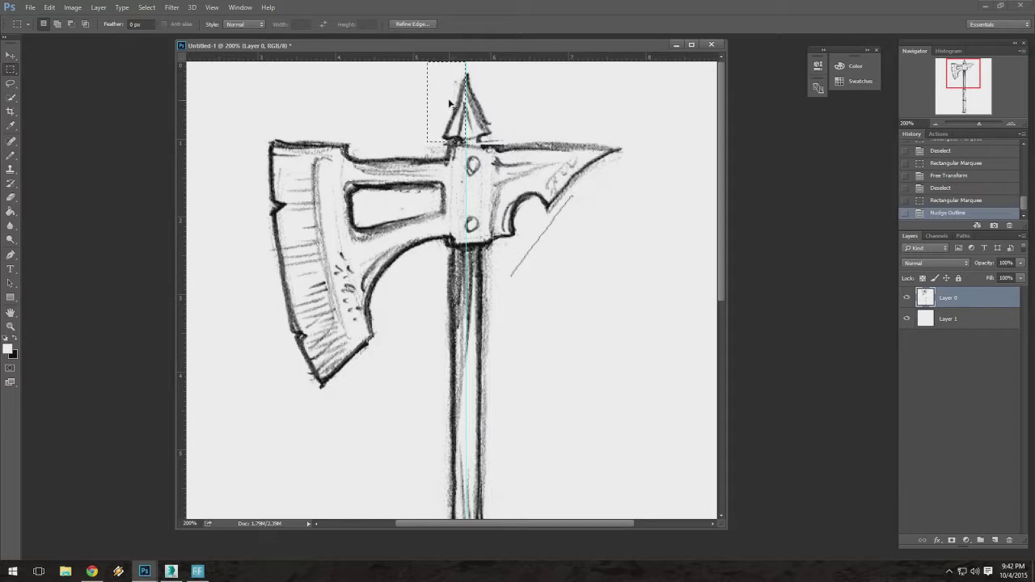
{"action": "key", "text": "ctrl+v"}
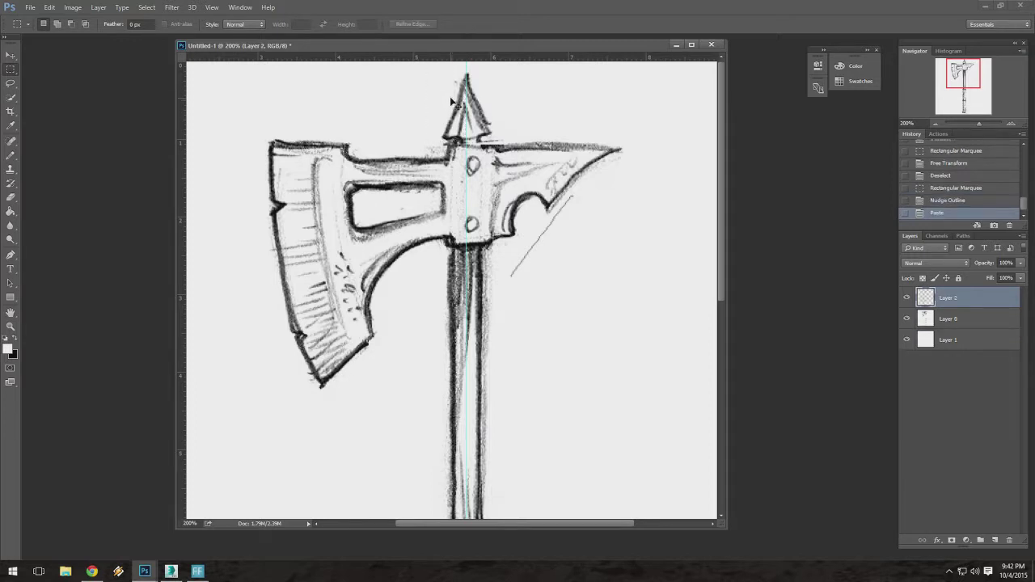
Flip the pasted spike half horizontally and position it over the spike's right half, mirrored along the centre guide.
{"action": "key", "text": "v"}
{"action": "left_click_drag", "start_coordinate": [475, 137], "coordinate": [539, 137]}
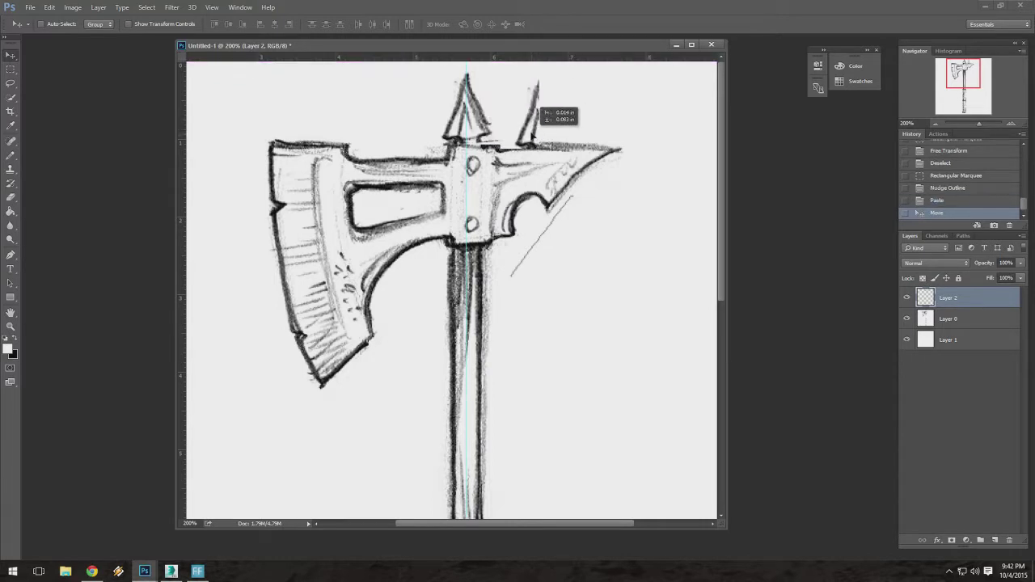
{"action": "left_click", "coordinate": [49, 7]}
{"action": "mouse_move", "coordinate": [73, 228]}
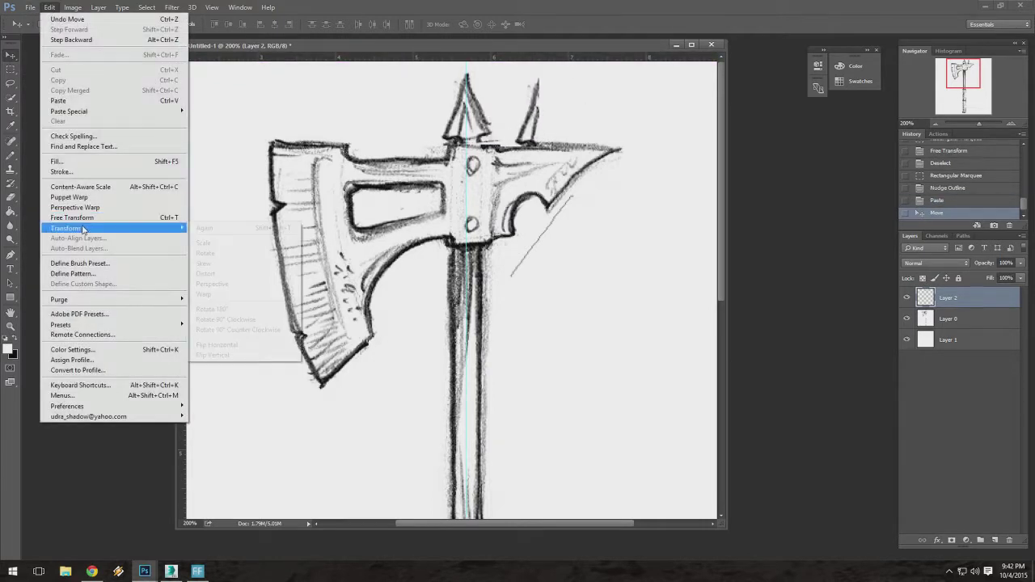
{"action": "left_click", "coordinate": [244, 343]}
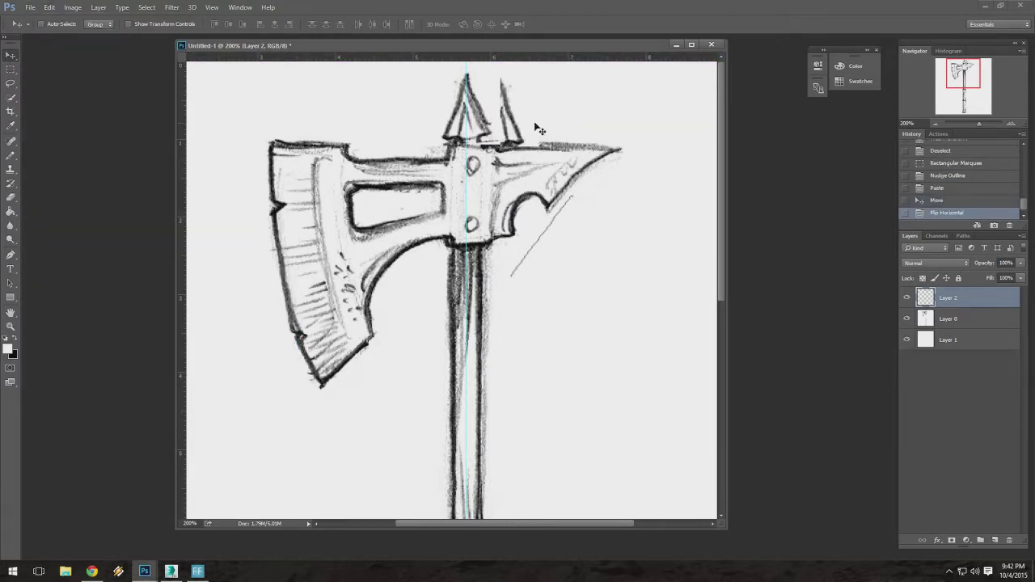
{"action": "left_click_drag", "start_coordinate": [538, 128], "coordinate": [478, 132]}
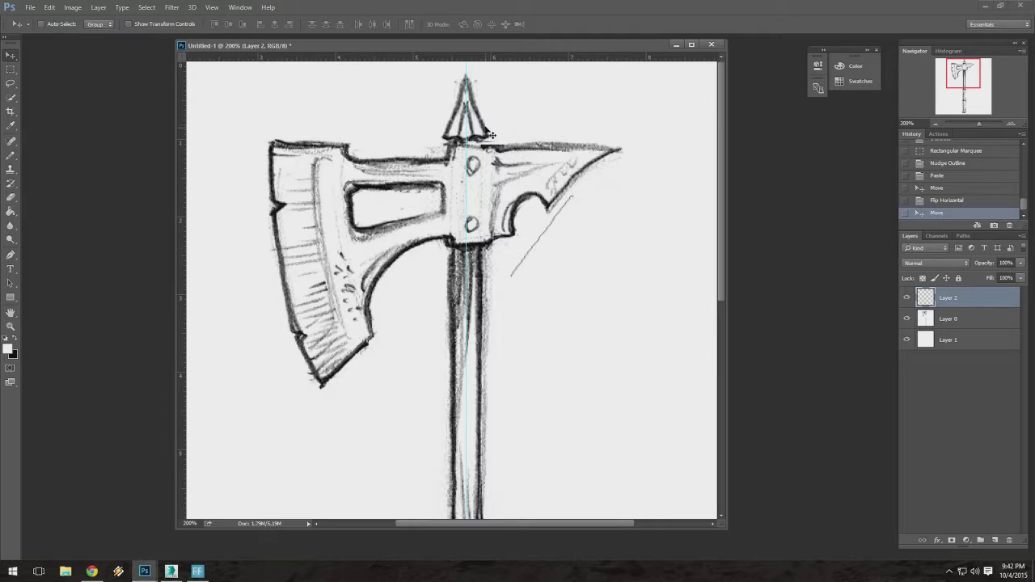
{"action": "left_click_drag", "start_coordinate": [486, 135], "coordinate": [496, 128]}
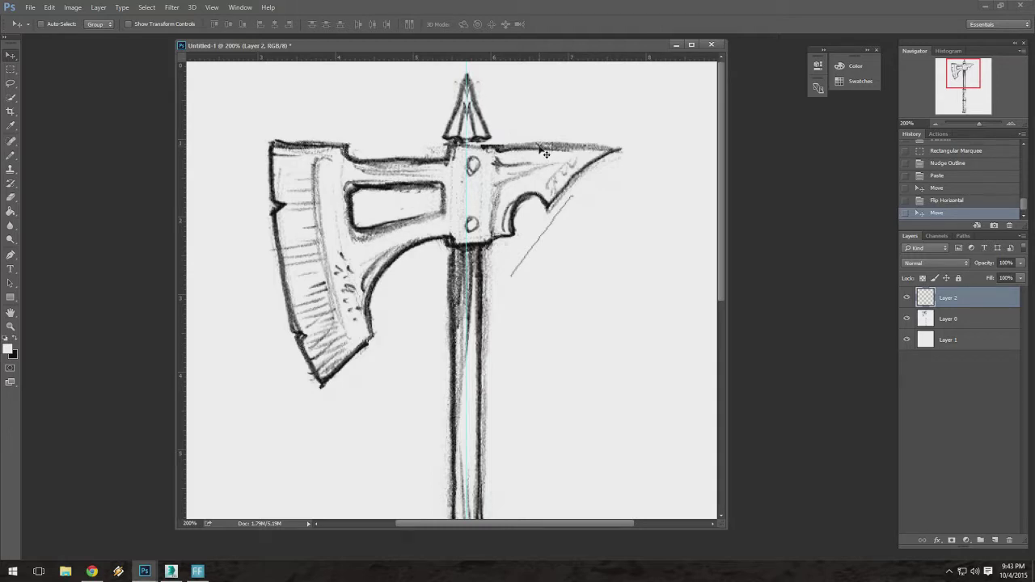
Marquee-select the area around the two rivets on the axe head and try to nudge it left on Layer 2.
{"action": "left_click", "coordinate": [10, 69]}
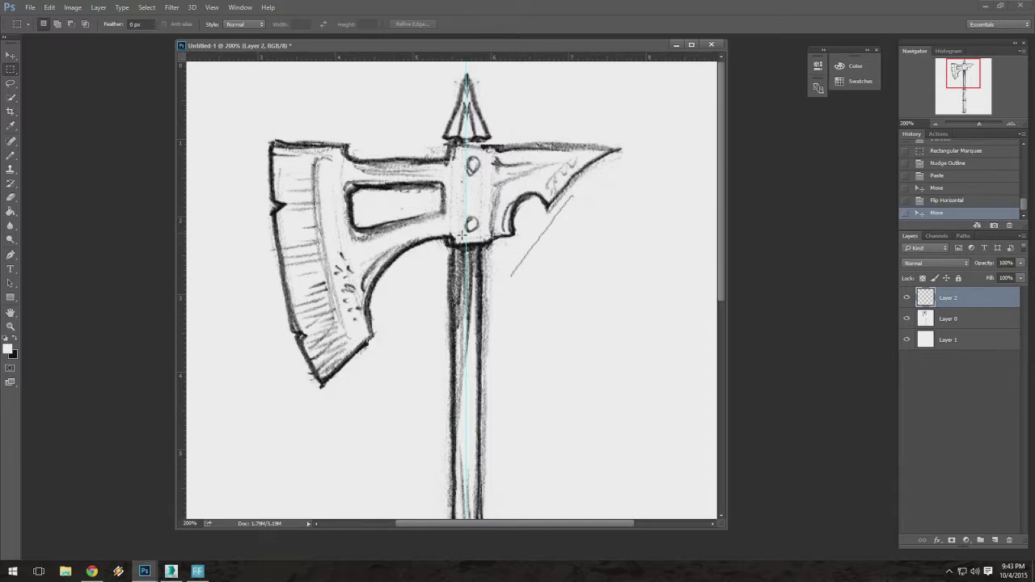
{"action": "left_click_drag", "start_coordinate": [458, 242], "coordinate": [487, 147]}
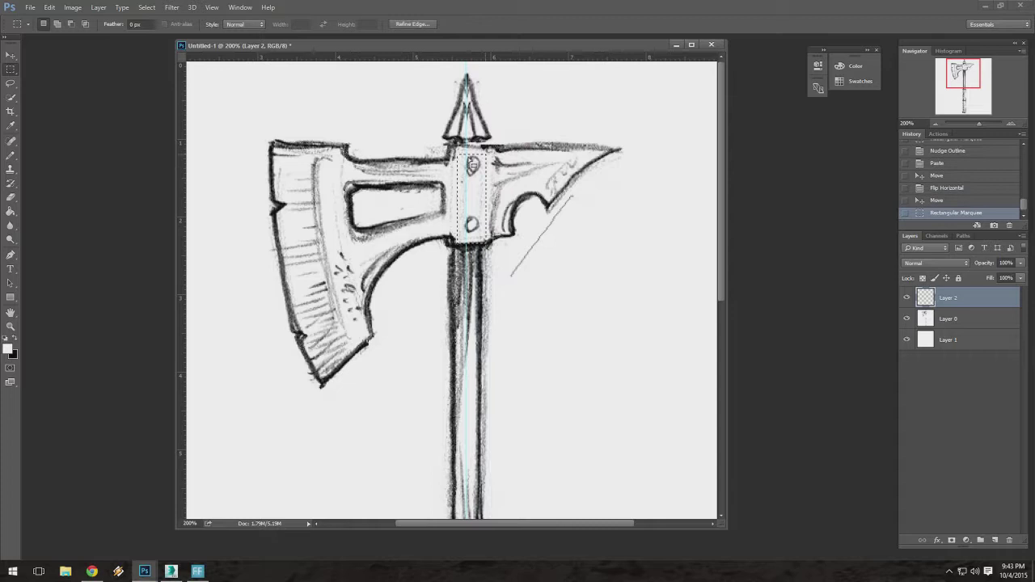
{"action": "left_click", "coordinate": [10, 54]}
{"action": "key", "text": "Left"}
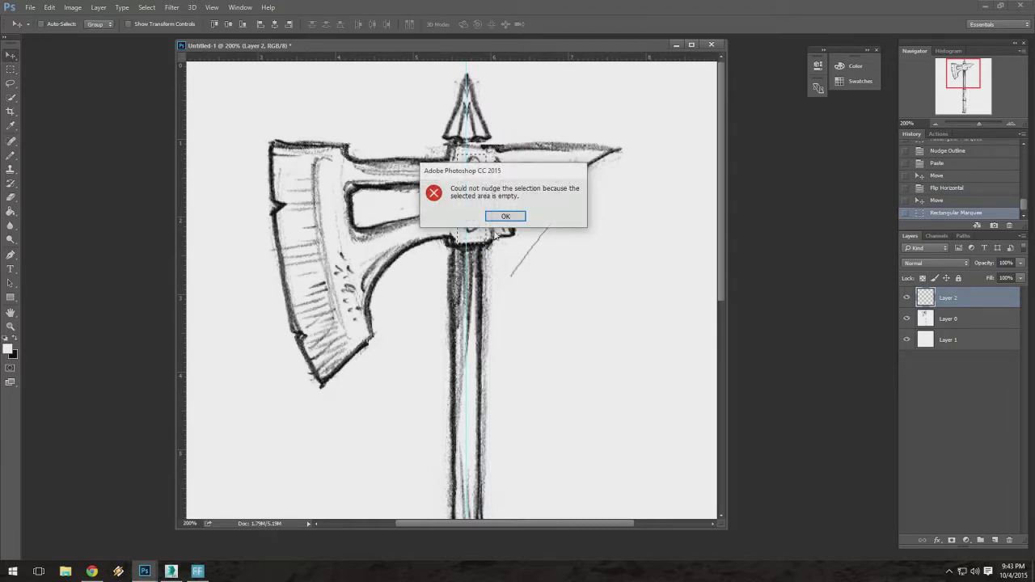
{"action": "left_click", "coordinate": [506, 218]}
Nudge the selected rivet area on Layer 0 left until both rivets are centred on the guide, and deselect it.
{"action": "left_click", "coordinate": [947, 324]}
{"action": "key", "text": "Left"}
{"action": "key", "text": "Left"}
{"action": "key", "text": "Left"}
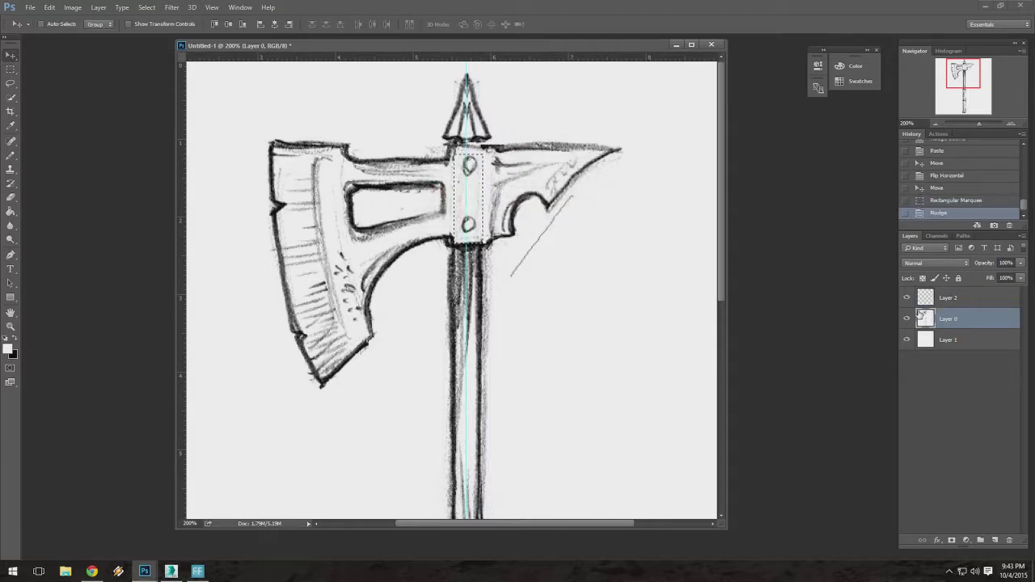
{"action": "key", "text": "Left"}
{"action": "key", "text": "Left"}
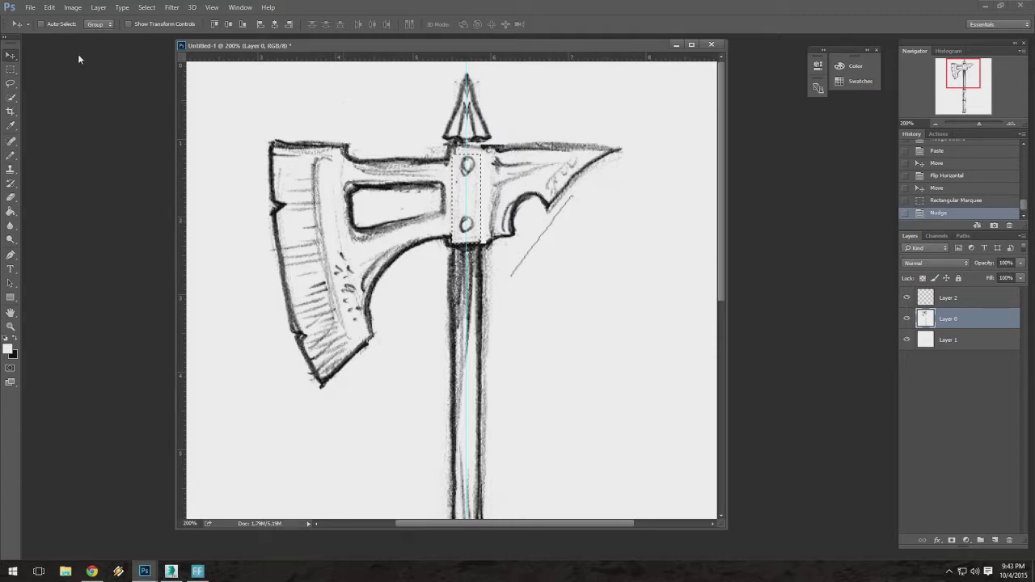
{"action": "key", "text": "ctrl+d"}
{"action": "left_click", "coordinate": [10, 69]}
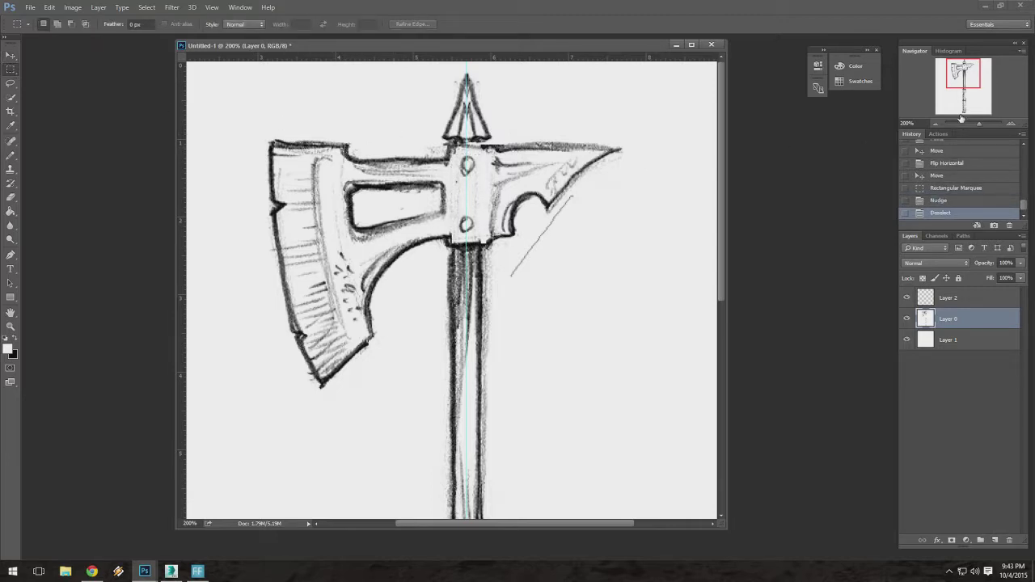
{"action": "left_click", "coordinate": [935, 124]}
{"action": "left_click", "coordinate": [935, 124]}
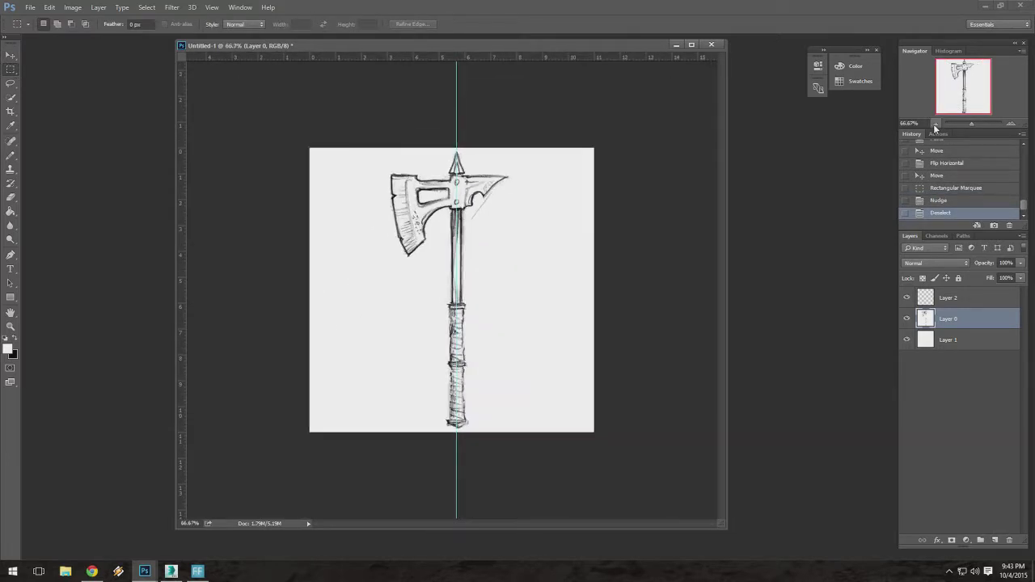
{"action": "left_click", "coordinate": [1010, 123]}
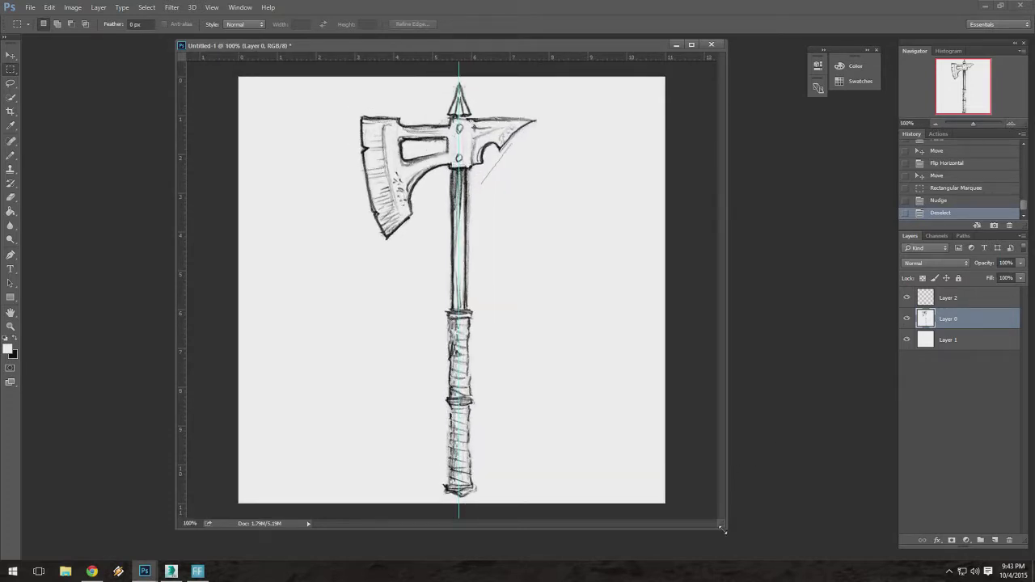
{"action": "left_click_drag", "start_coordinate": [725, 529], "coordinate": [648, 510]}
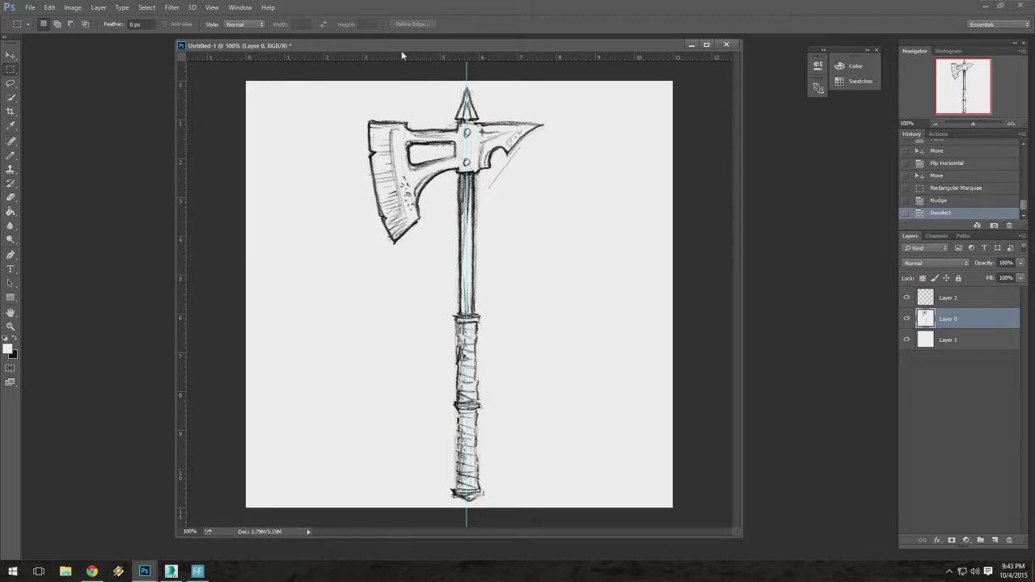
{"action": "left_click_drag", "start_coordinate": [401, 51], "coordinate": [396, 49]}
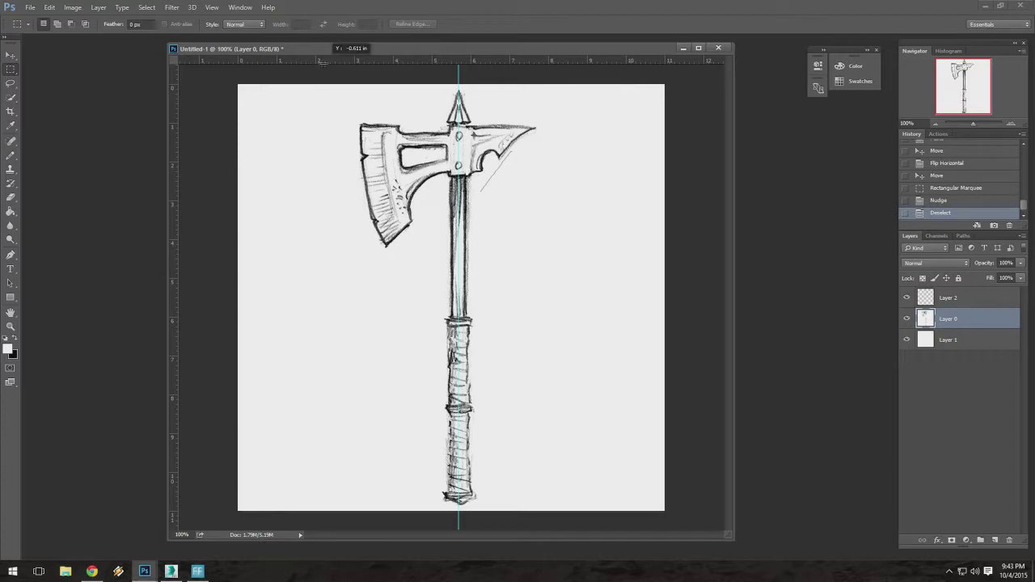
{"action": "left_click_drag", "start_coordinate": [355, 61], "coordinate": [368, 40]}
{"action": "left_click_drag", "start_coordinate": [515, 49], "coordinate": [480, 50]}
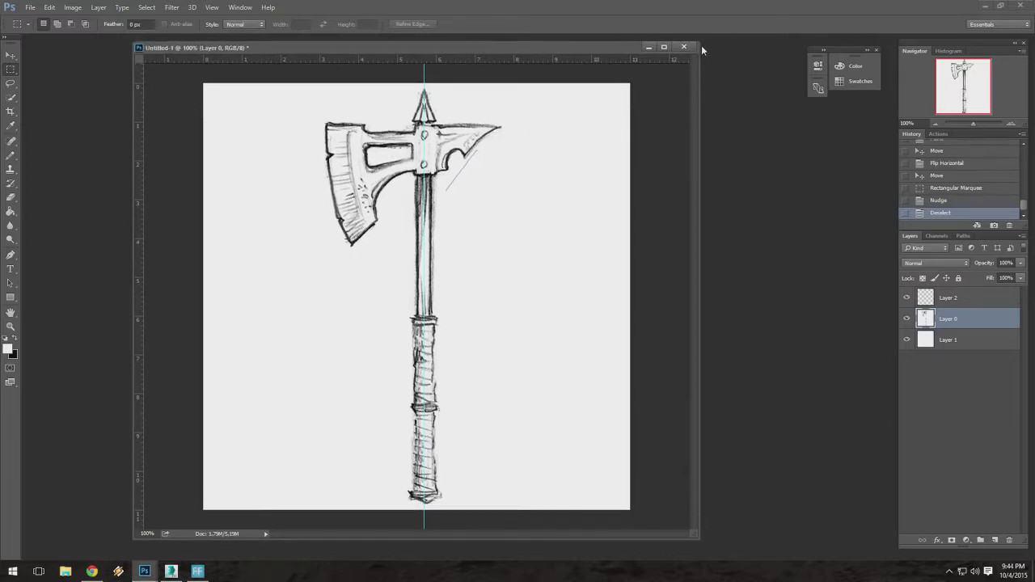
{"action": "left_click_drag", "start_coordinate": [551, 49], "coordinate": [569, 52]}
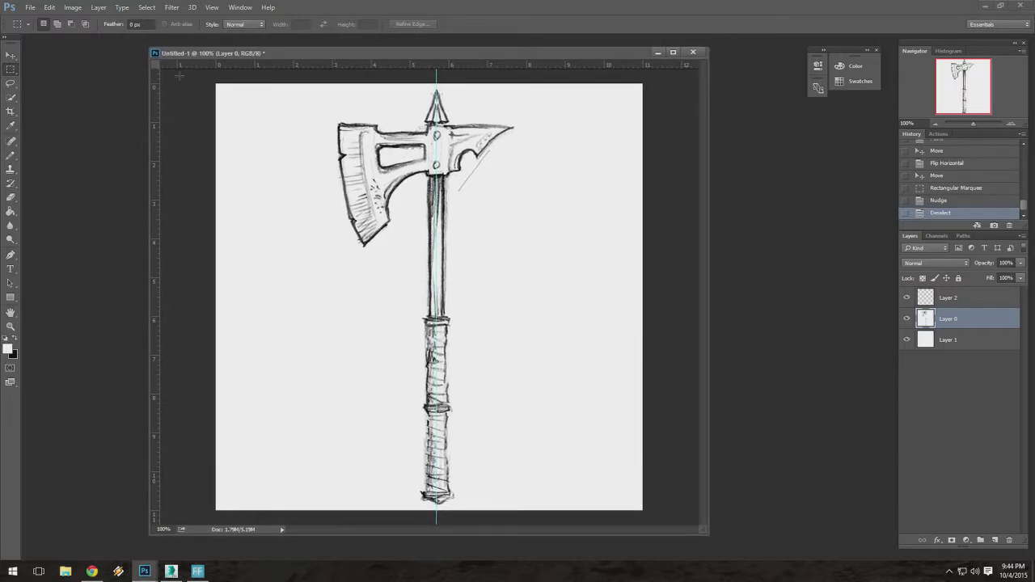
Choose the Paint Bucket tool and set the foreground colour to the neutral grey #818181.
{"action": "left_click", "coordinate": [11, 212]}
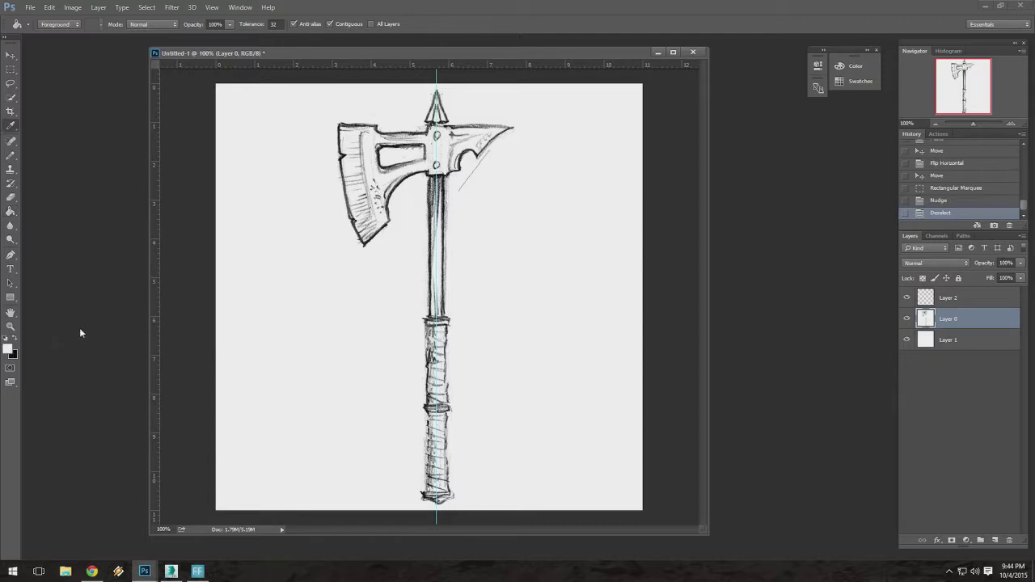
{"action": "left_click", "coordinate": [9, 349]}
{"action": "left_click", "coordinate": [344, 215]}
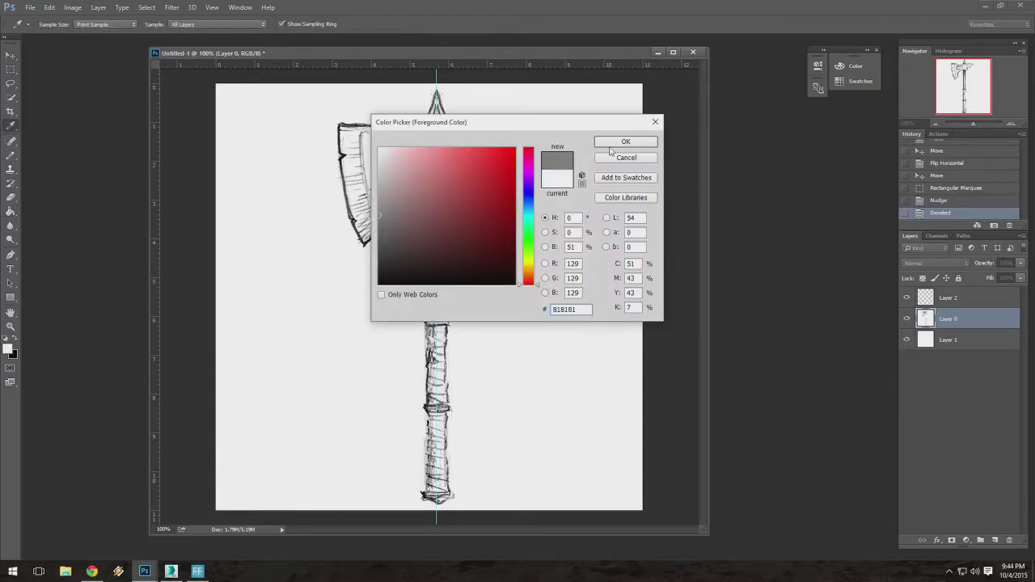
{"action": "left_click", "coordinate": [645, 147]}
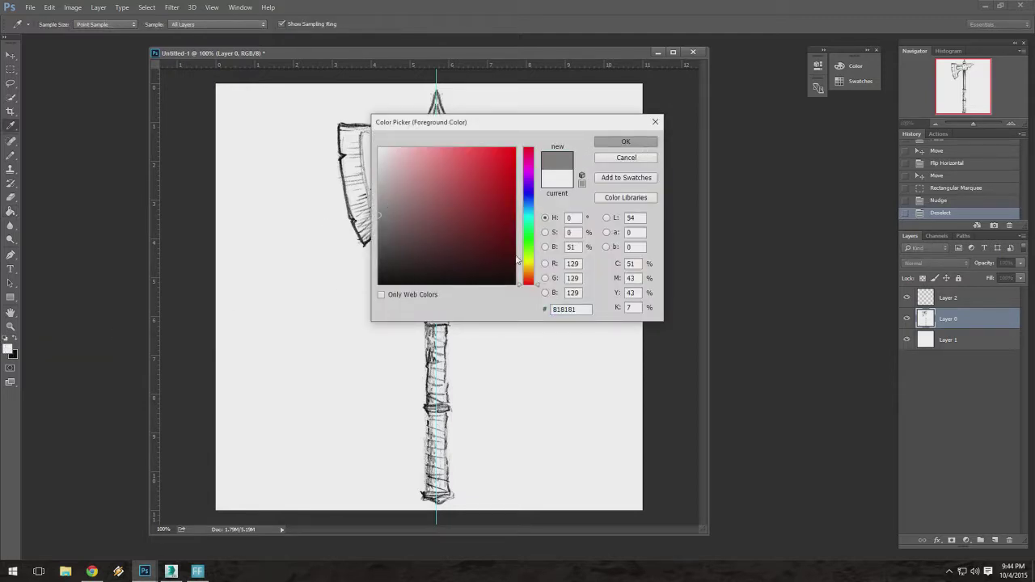
{"action": "key", "text": "Return"}
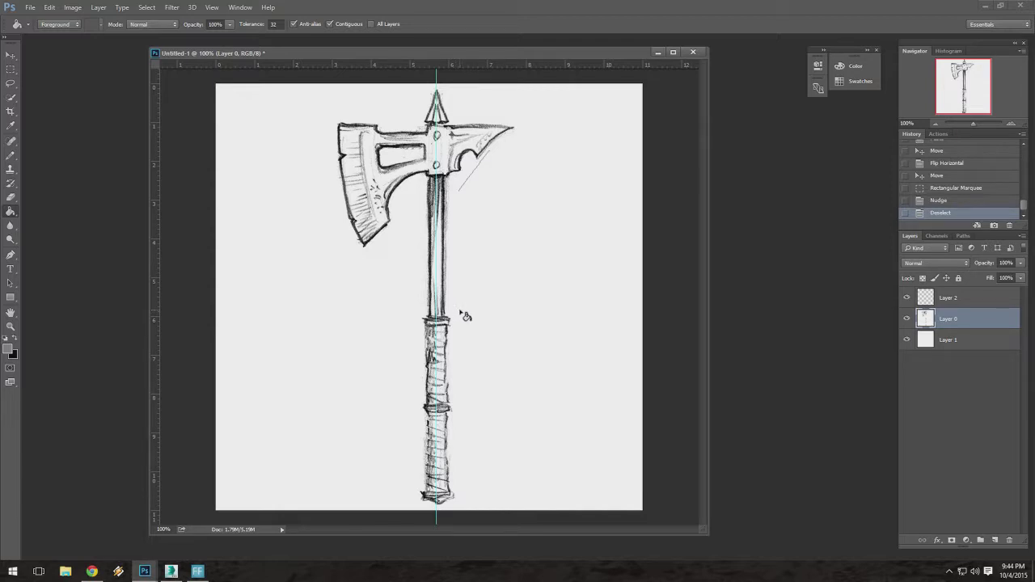
{"action": "left_click_drag", "start_coordinate": [468, 55], "coordinate": [467, 53]}
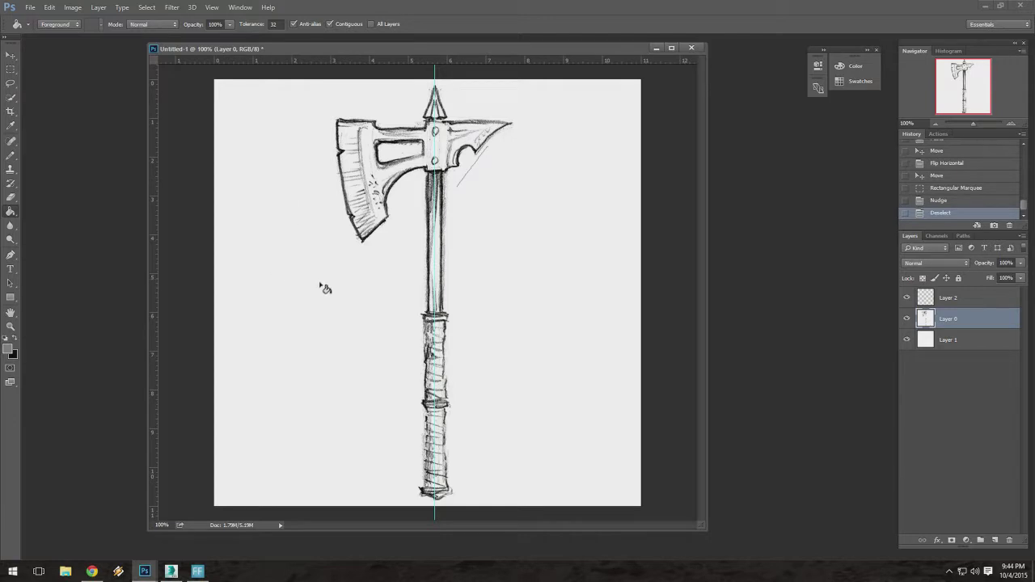
Set the foreground colour's brightness to 50% for the neutral mid grey #808080.
{"action": "left_click", "coordinate": [7, 348]}
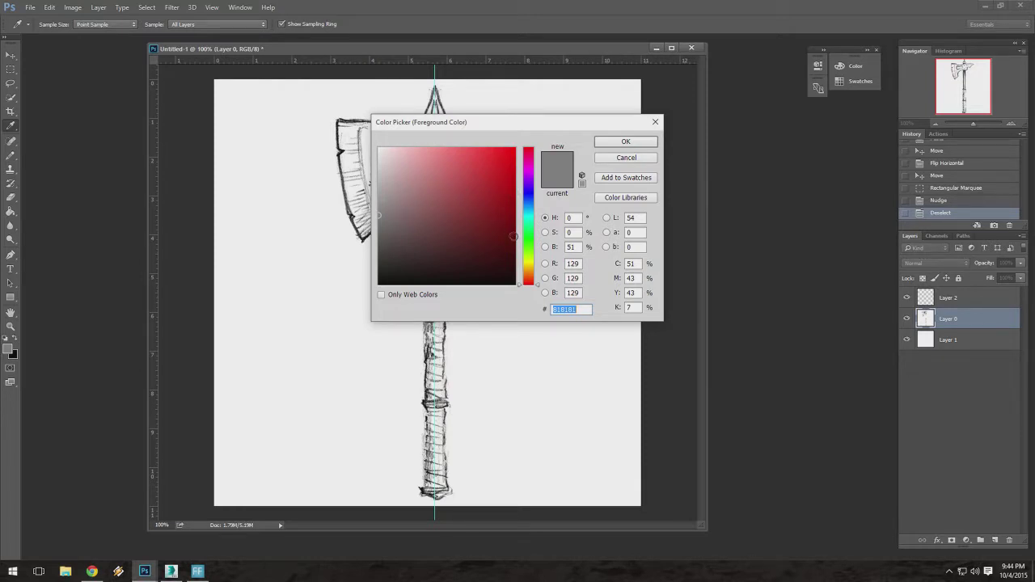
{"action": "left_click_drag", "start_coordinate": [577, 248], "coordinate": [550, 250]}
{"action": "left_click_drag", "start_coordinate": [433, 135], "coordinate": [417, 131]}
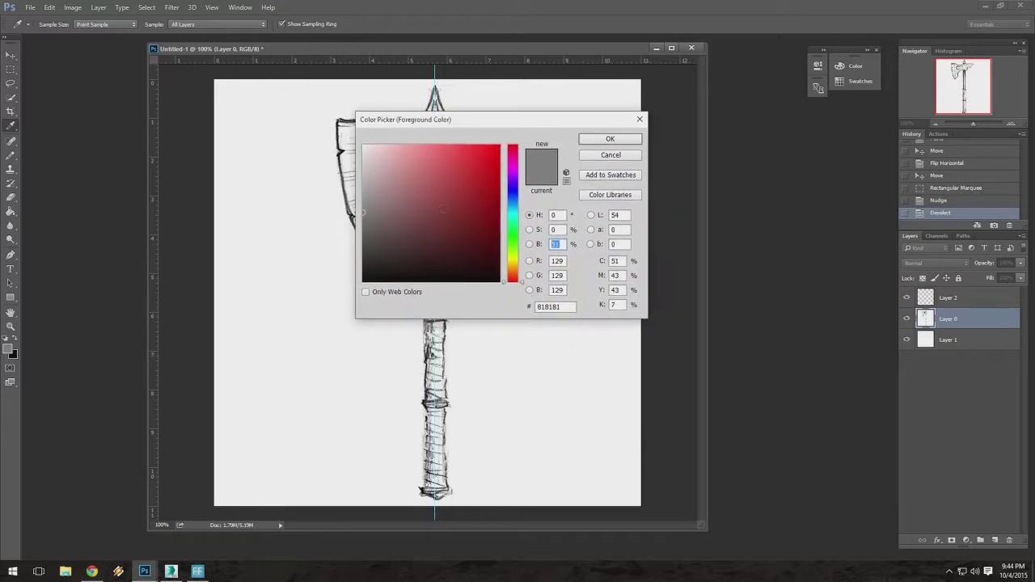
{"action": "type", "text": "63"}
{"action": "left_click_drag", "start_coordinate": [337, 204], "coordinate": [309, 214]}
{"action": "double_click", "coordinate": [556, 243]}
{"action": "left_click", "coordinate": [561, 275]}
{"action": "key", "text": "Tab"}
{"action": "left_click", "coordinate": [622, 143]}
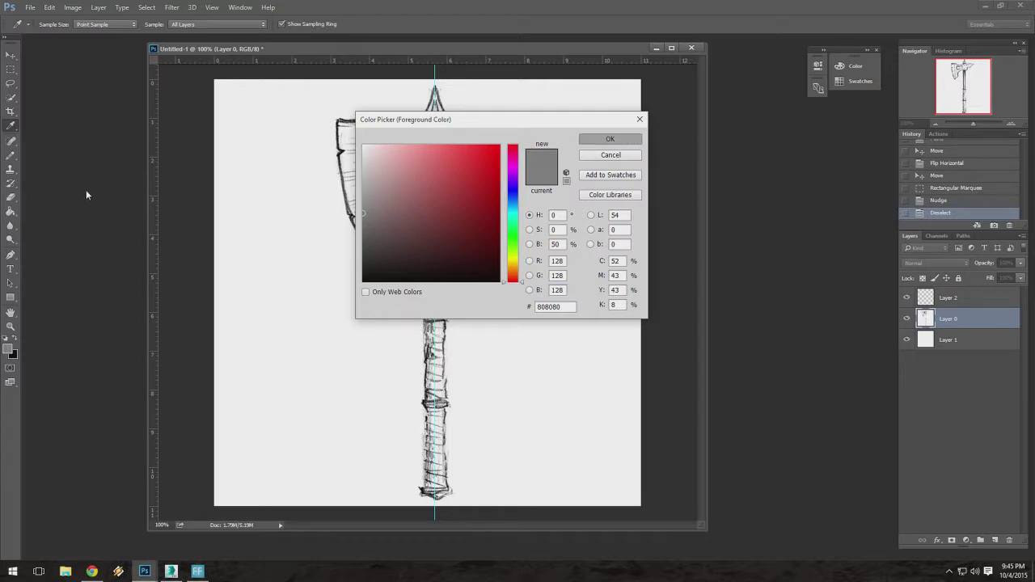
Add a new layer above Layer 2, fill it with the mid grey, and set its blending mode to Multiply.
{"action": "left_click", "coordinate": [10, 211]}
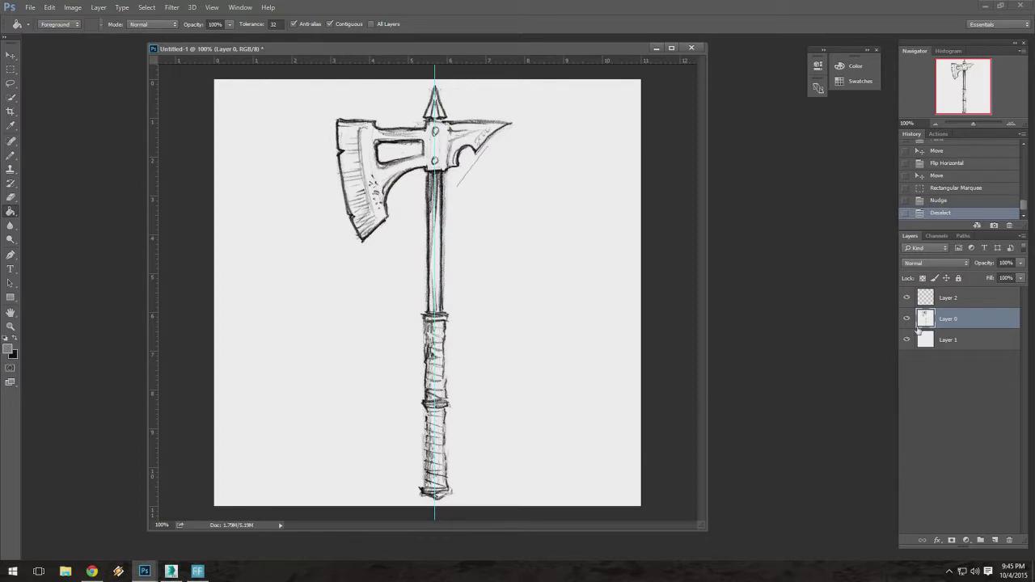
{"action": "left_click", "coordinate": [1000, 302]}
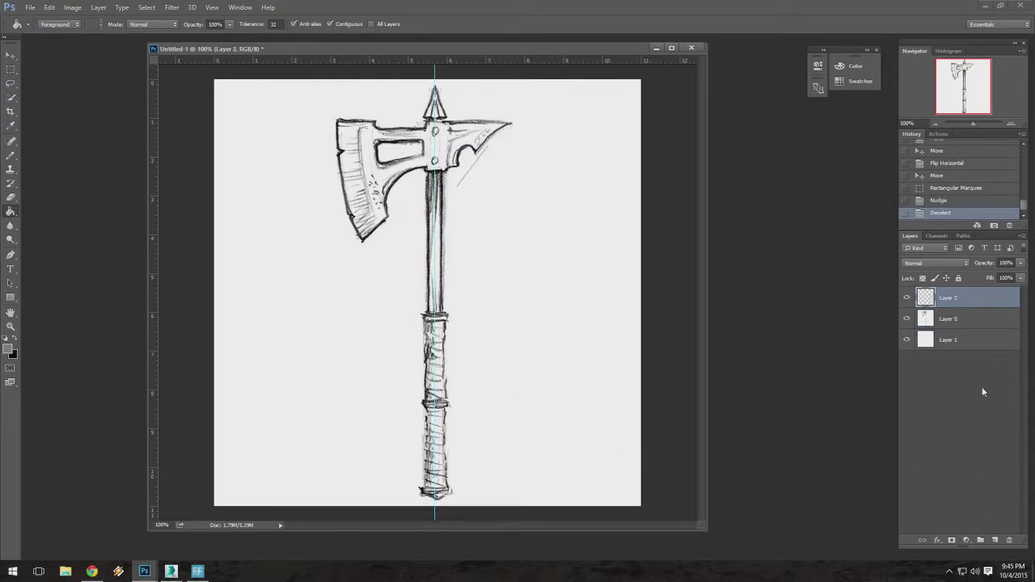
{"action": "left_click", "coordinate": [995, 540]}
{"action": "left_click", "coordinate": [500, 281]}
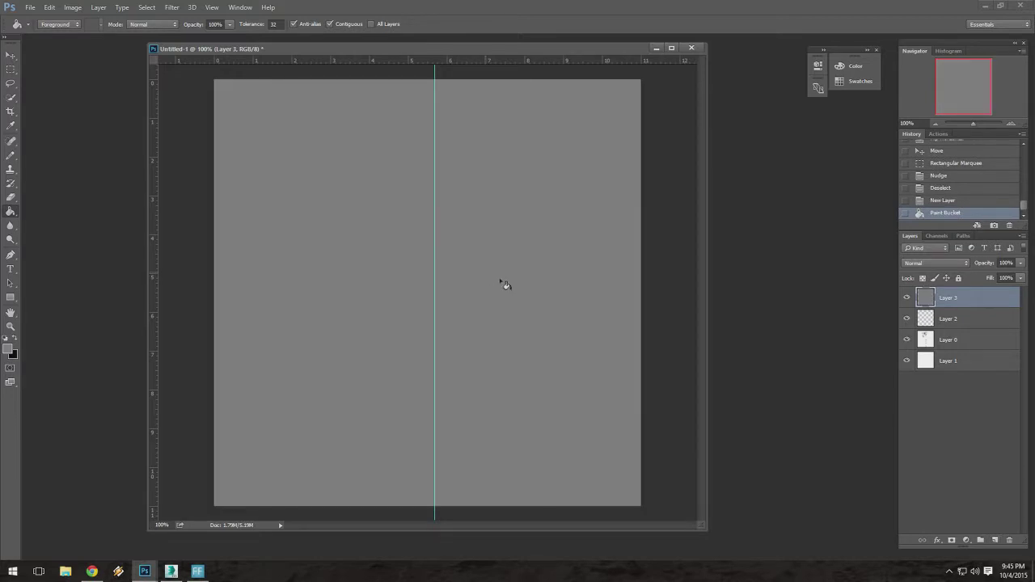
{"action": "left_click", "coordinate": [927, 263]}
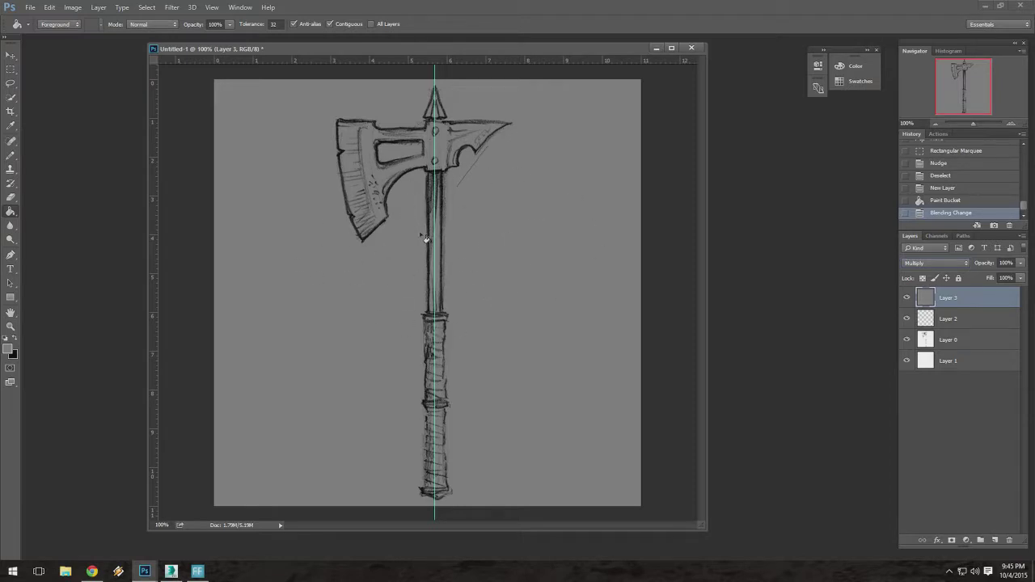
Toggle the visibility of Layer 3 several times to compare the sketch with and without the grey overlay.
{"action": "left_click", "coordinate": [906, 298]}
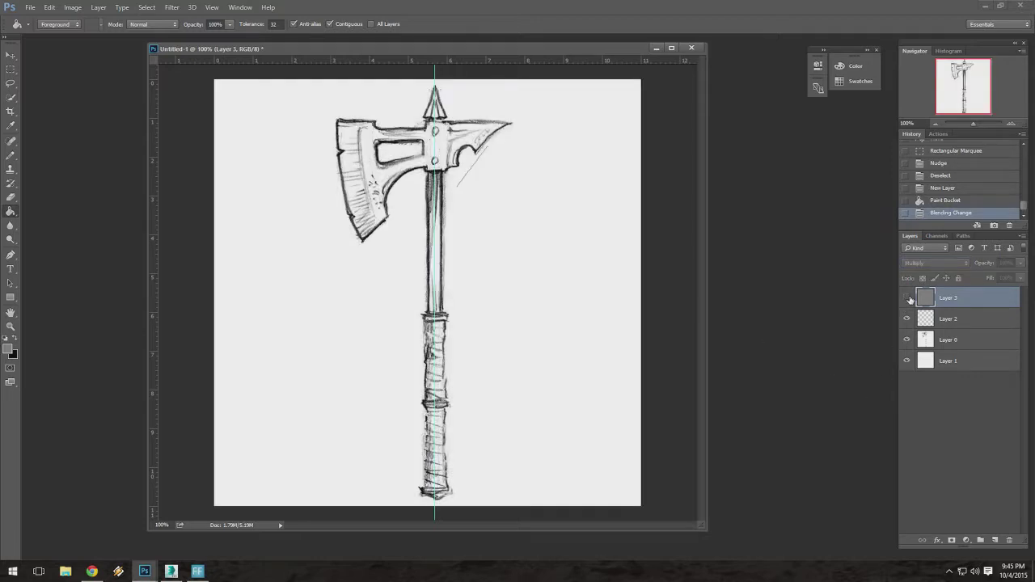
{"action": "left_click", "coordinate": [906, 299]}
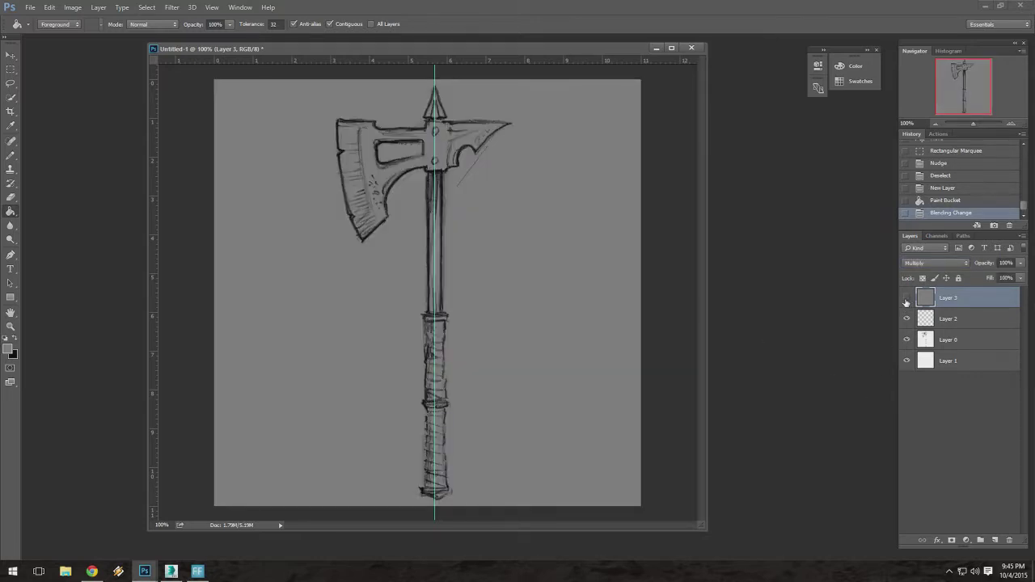
{"action": "left_click", "coordinate": [906, 298]}
{"action": "left_click", "coordinate": [906, 299]}
{"action": "left_click", "coordinate": [905, 299]}
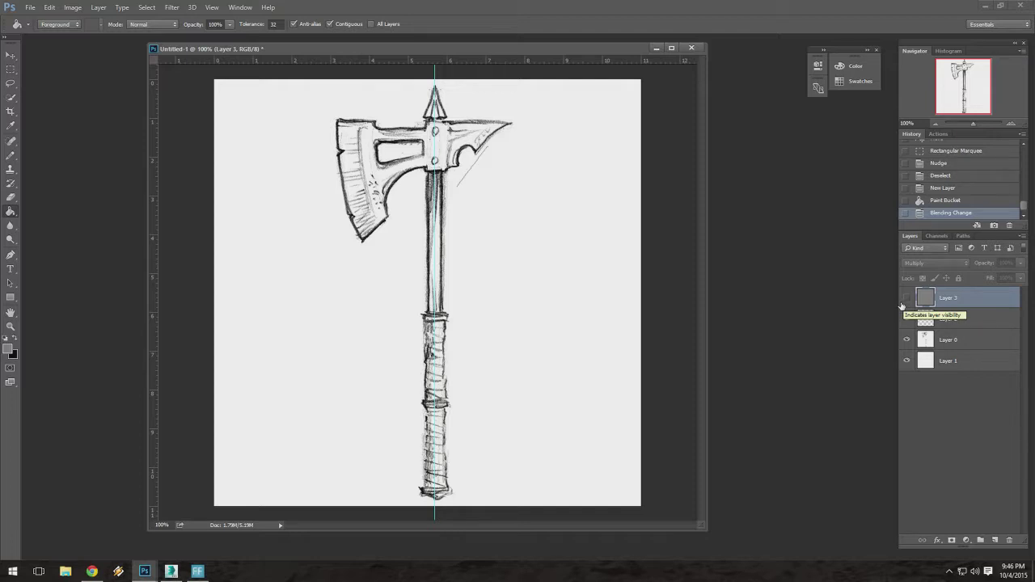
{"action": "left_click", "coordinate": [907, 298]}
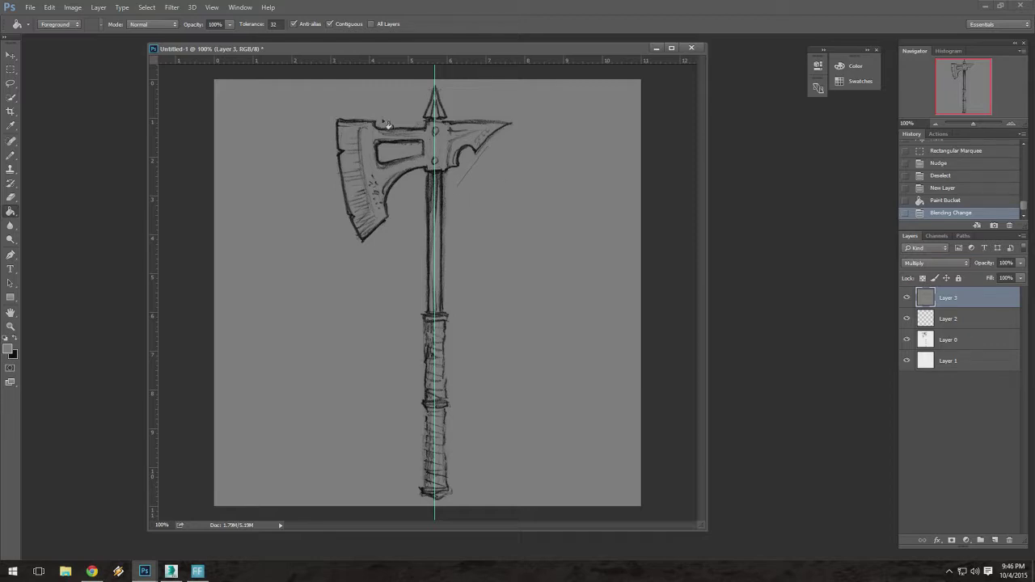
Set the foreground colour to the dark muted purple #443b4b and refill Layer 3 with it using the Paint Bucket.
{"action": "left_click", "coordinate": [8, 351]}
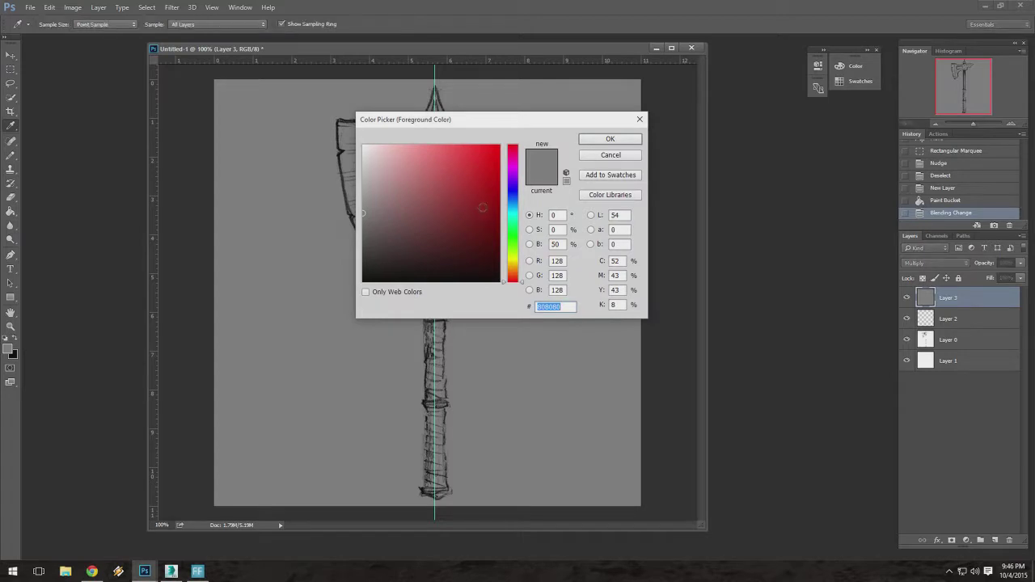
{"action": "left_click", "coordinate": [511, 178]}
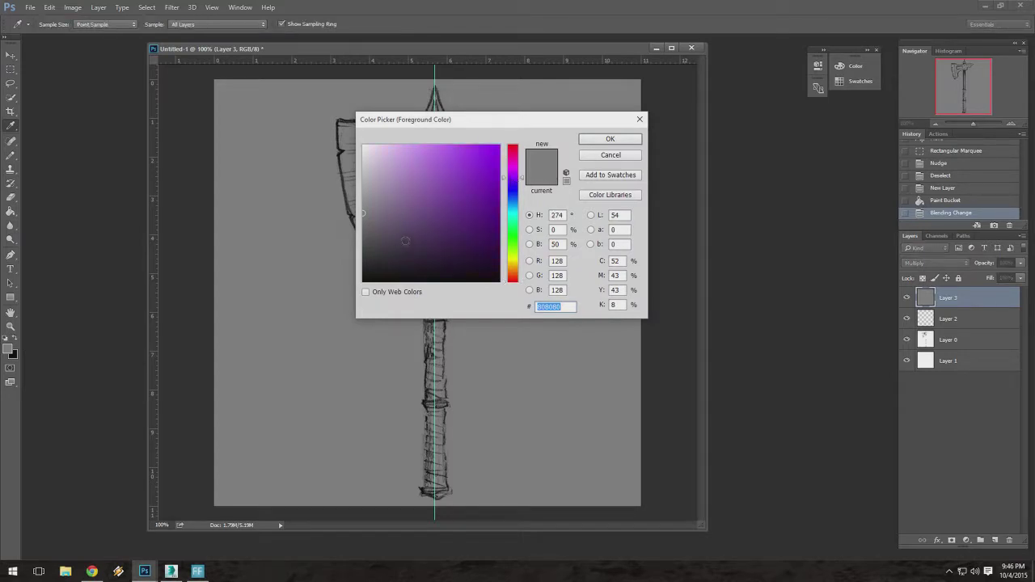
{"action": "mouse_move", "coordinate": [405, 240]}
{"action": "left_mouse_down"}
{"action": "mouse_move", "coordinate": [407, 253]}
{"action": "mouse_move", "coordinate": [392, 240]}
{"action": "left_mouse_up"}
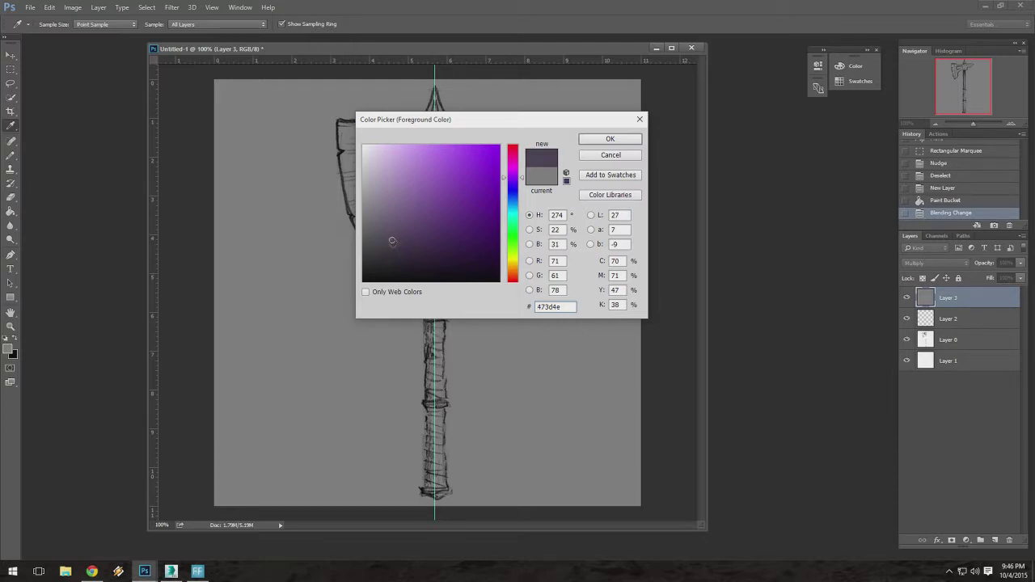
{"action": "left_click_drag", "start_coordinate": [391, 240], "coordinate": [390, 241]}
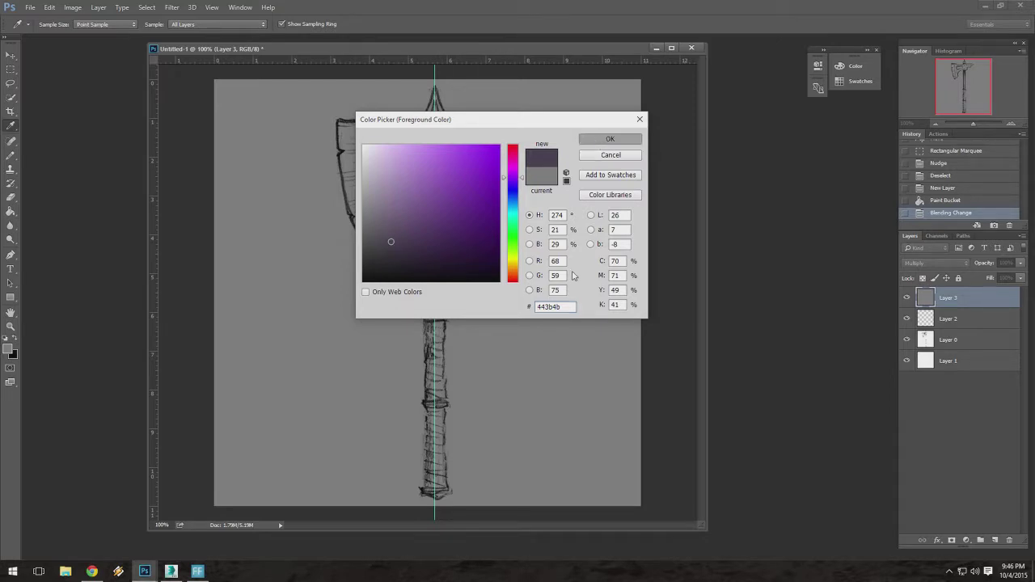
{"action": "left_click", "coordinate": [606, 138]}
{"action": "key", "text": "g"}
{"action": "left_click", "coordinate": [466, 210]}
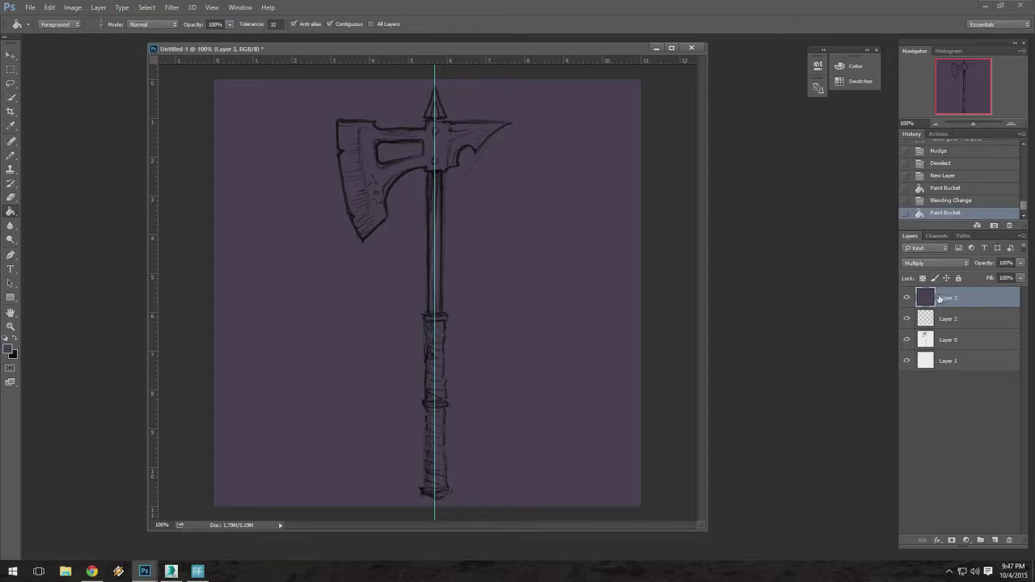
{"action": "left_click_drag", "start_coordinate": [449, 48], "coordinate": [478, 72]}
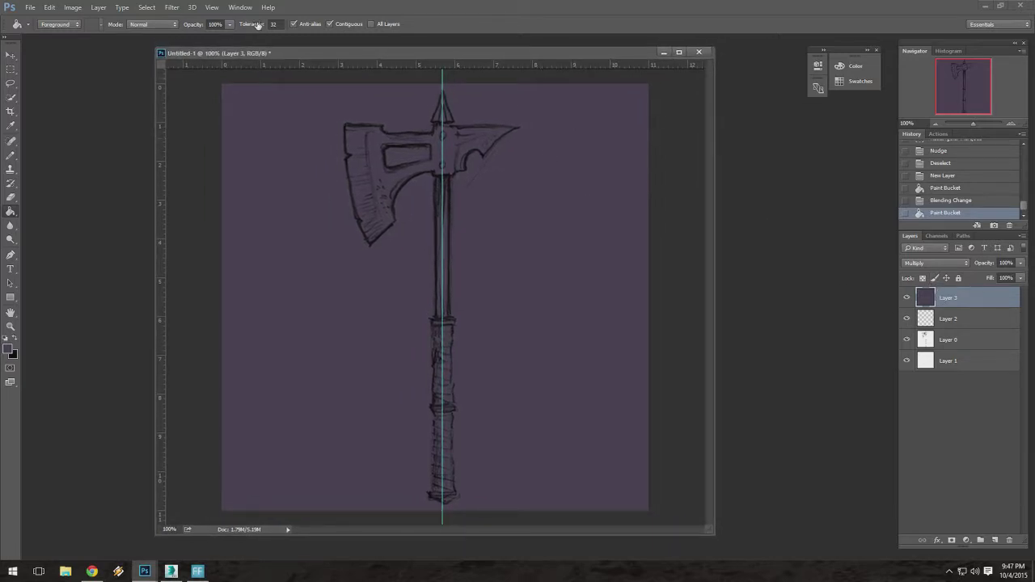
Save the image to the Desktop as a JPEG named axeguide, accepting quality 12 (Maximum) and Baseline ("Standard") format.
{"action": "left_click", "coordinate": [29, 7]}
{"action": "left_click", "coordinate": [84, 127]}
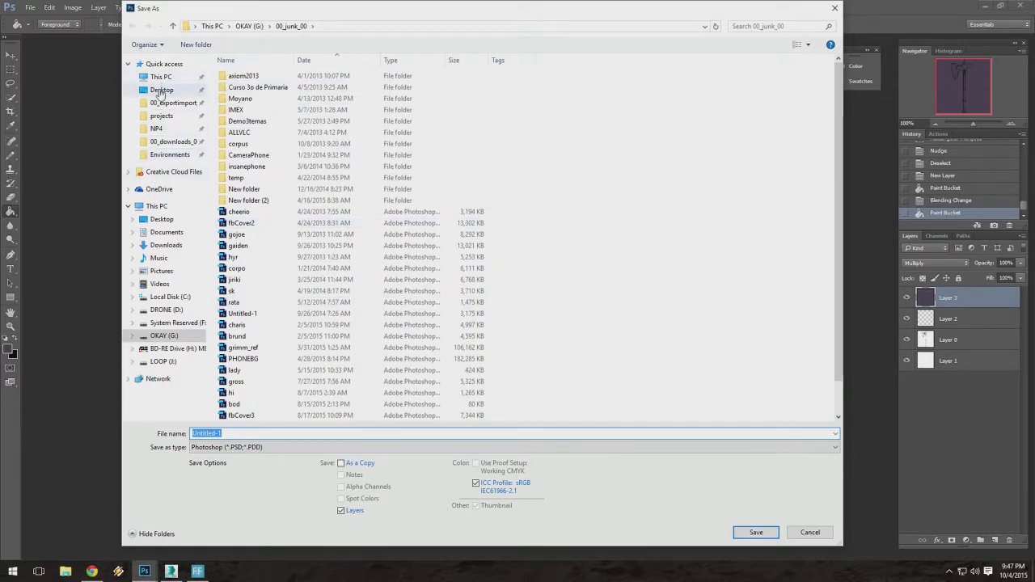
{"action": "left_click", "coordinate": [161, 90]}
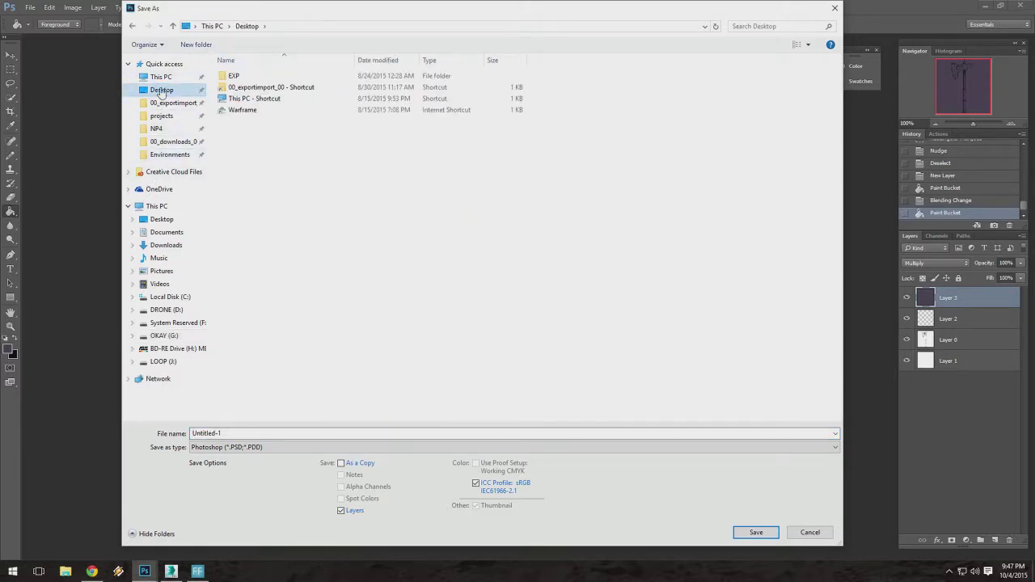
{"action": "left_click", "coordinate": [254, 434]}
{"action": "left_click", "coordinate": [254, 449]}
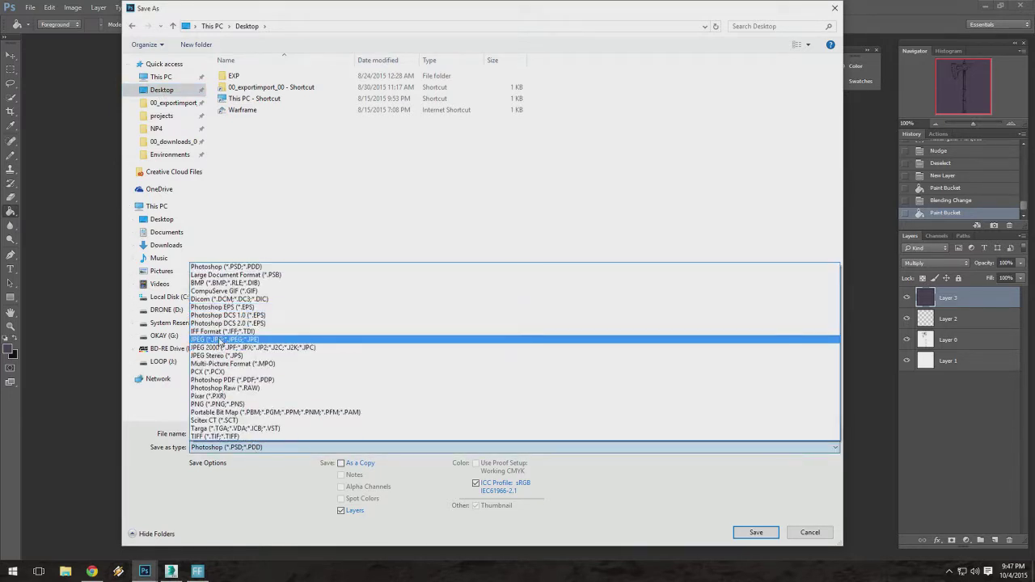
{"action": "left_click", "coordinate": [219, 341]}
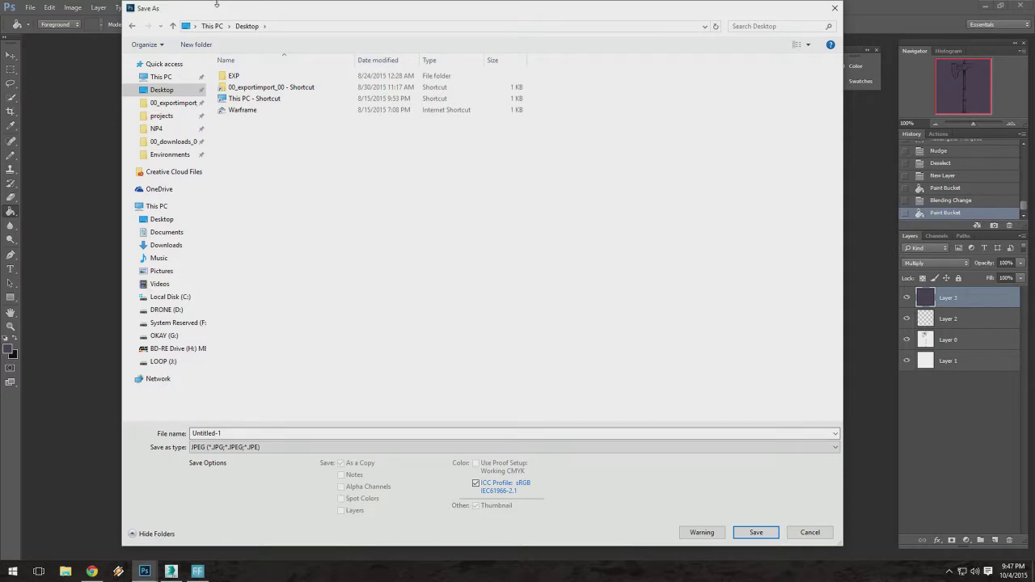
{"action": "left_click_drag", "start_coordinate": [218, 2], "coordinate": [218, 41]}
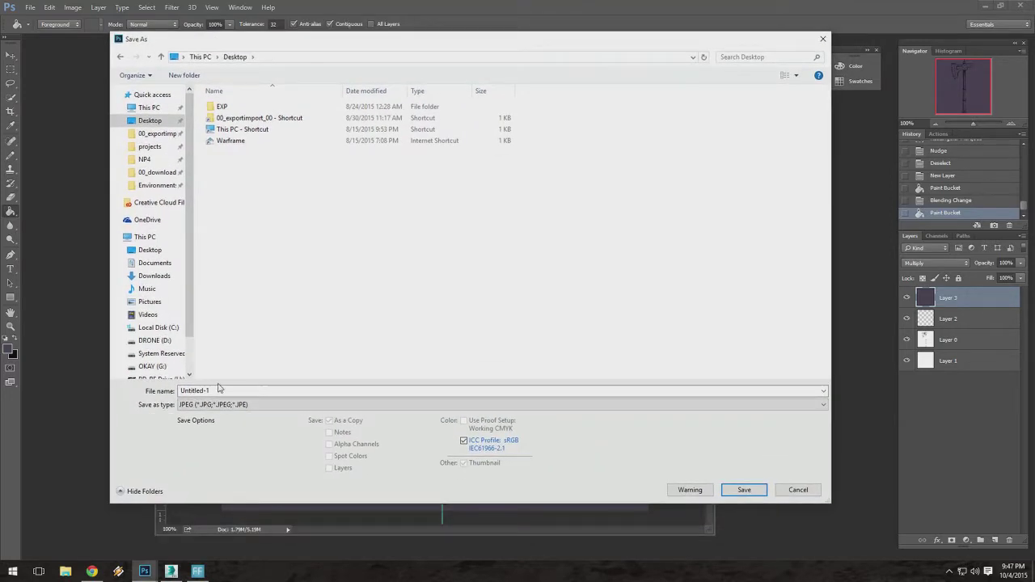
{"action": "left_click_drag", "start_coordinate": [219, 390], "coordinate": [180, 390]}
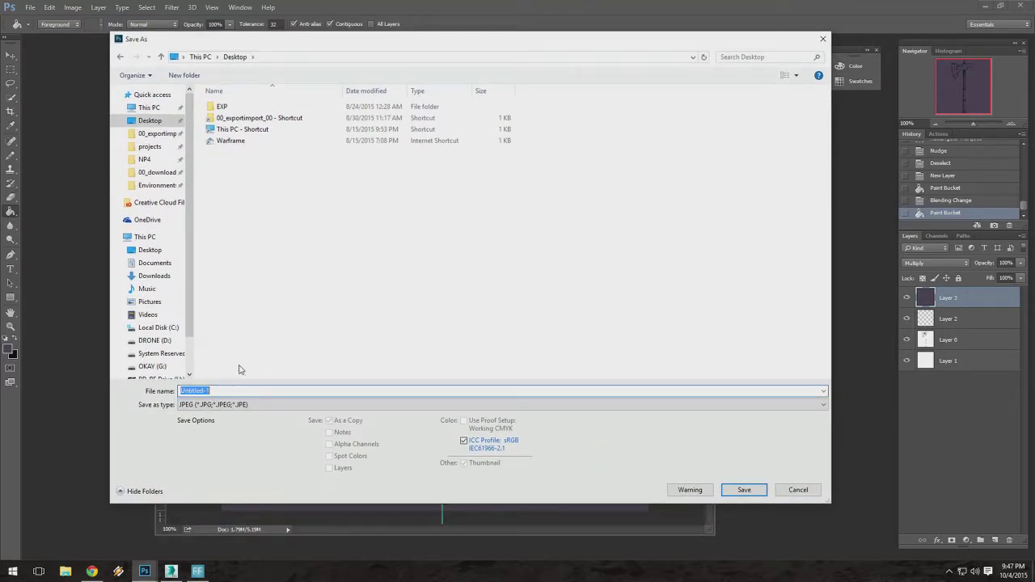
{"action": "type", "text": "axeguide"}
{"action": "key", "text": "Return"}
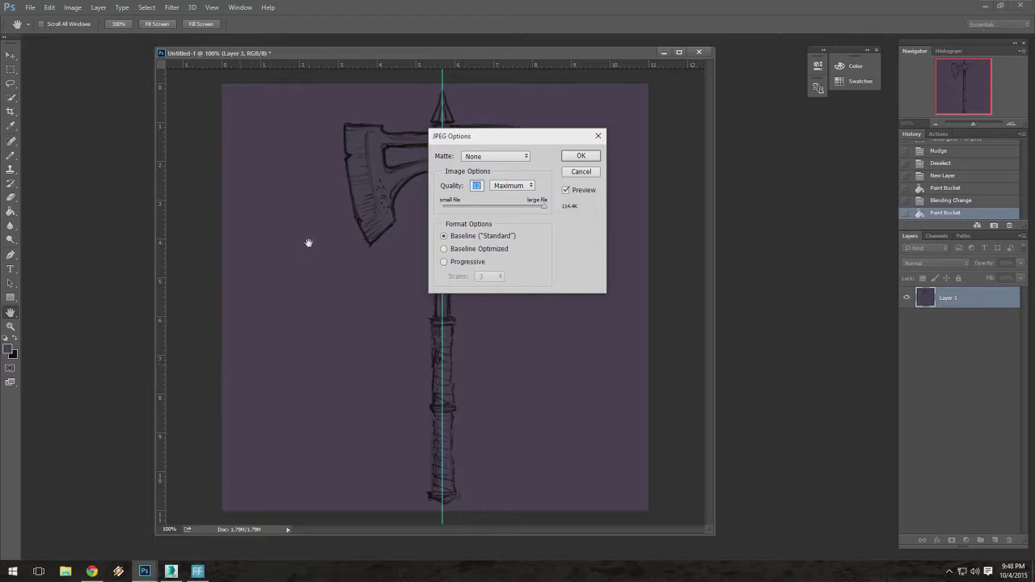
{"action": "left_click", "coordinate": [573, 156]}
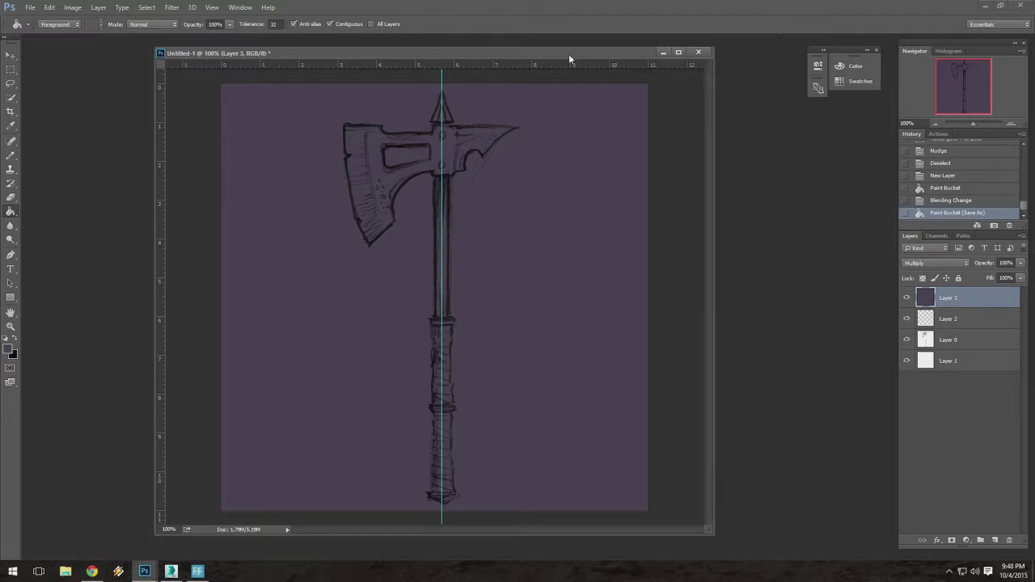
Try filling Layer 0's background directly with the purple while Layers 2 and 3 are hidden, and revert the fill and layer visibility.
{"action": "left_click_drag", "start_coordinate": [568, 54], "coordinate": [571, 55]}
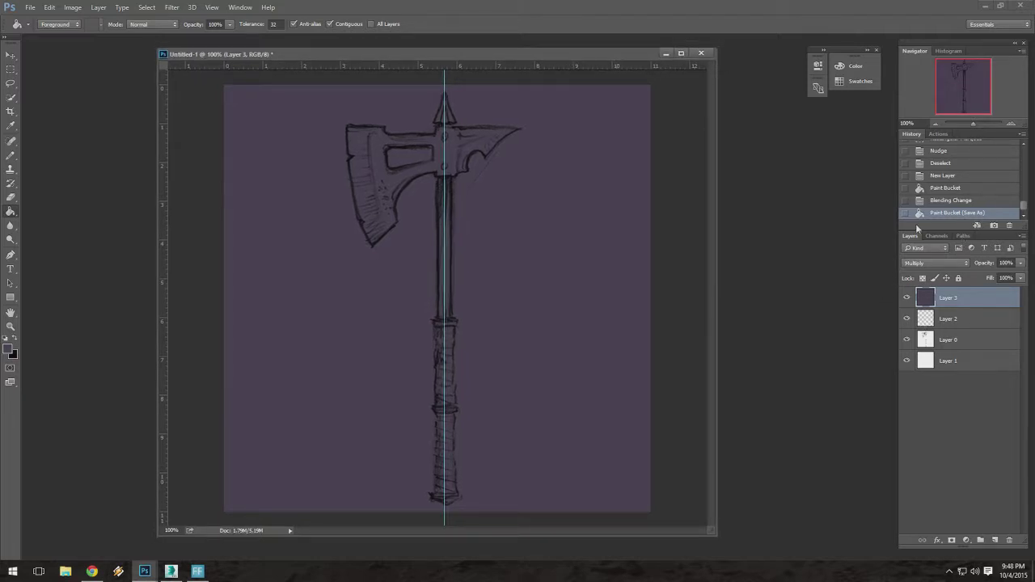
{"action": "left_click", "coordinate": [906, 298]}
{"action": "left_click", "coordinate": [906, 318]}
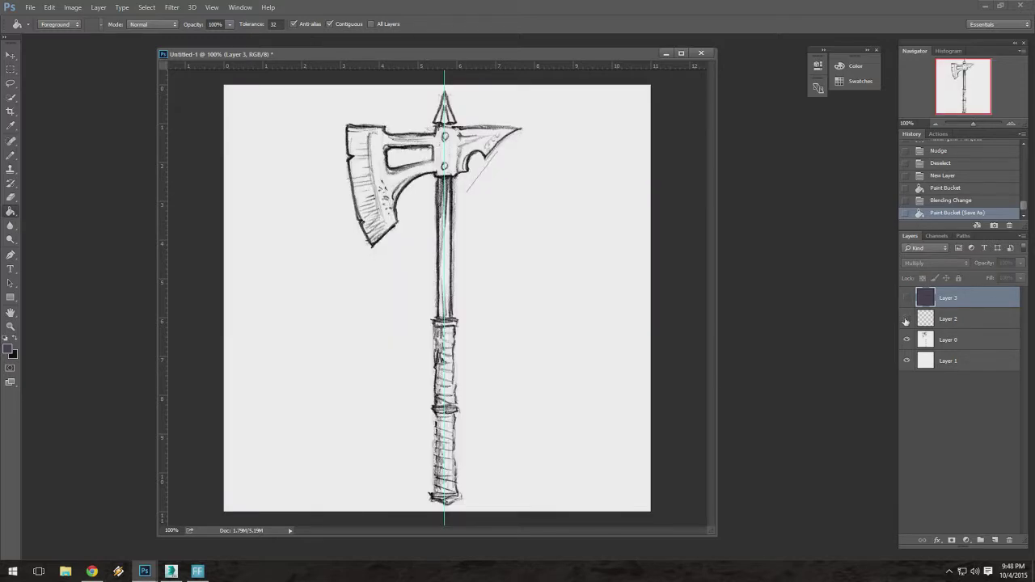
{"action": "left_click", "coordinate": [979, 346]}
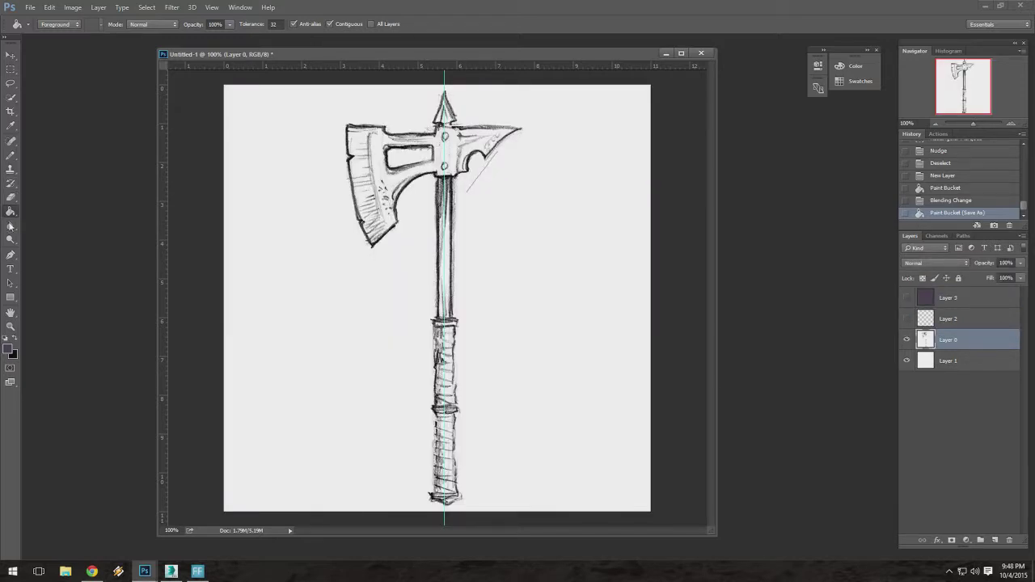
{"action": "left_click", "coordinate": [639, 309]}
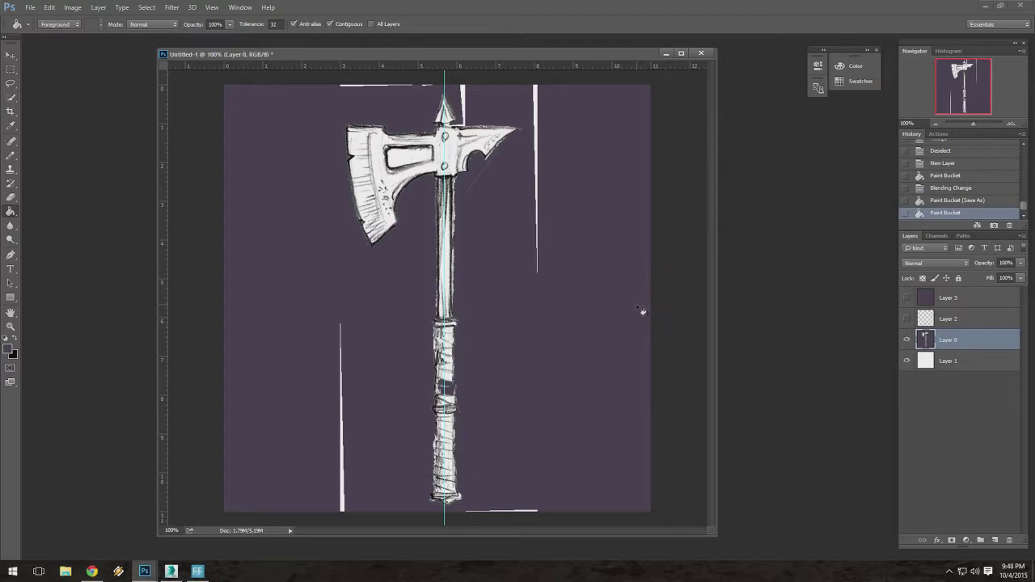
{"action": "left_click", "coordinate": [957, 201]}
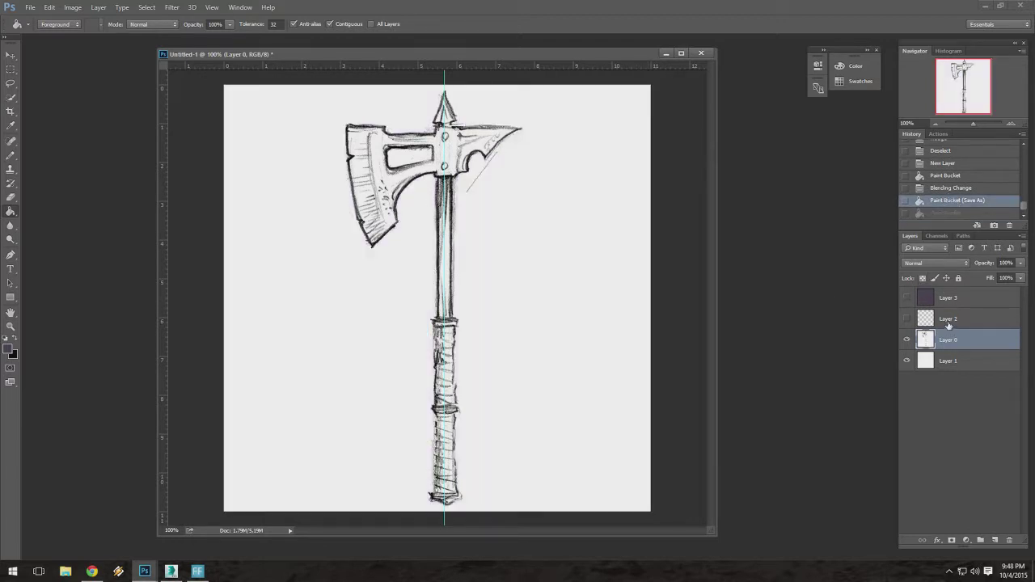
{"action": "left_click", "coordinate": [907, 319]}
{"action": "left_click", "coordinate": [906, 297]}
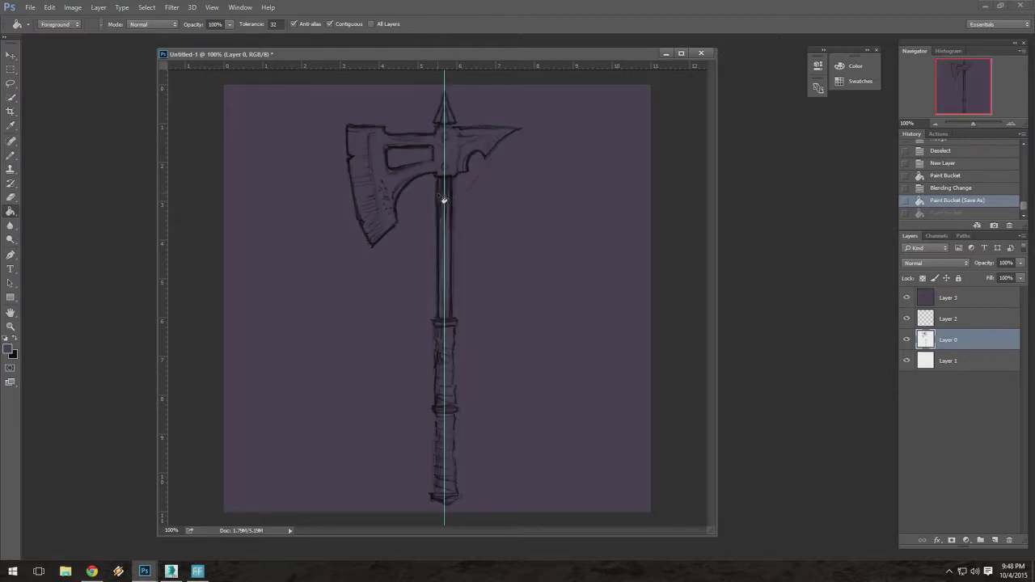
Review the blending modes available for Layer 3 and keep it on Multiply.
{"action": "left_click", "coordinate": [960, 301]}
{"action": "left_click", "coordinate": [941, 265]}
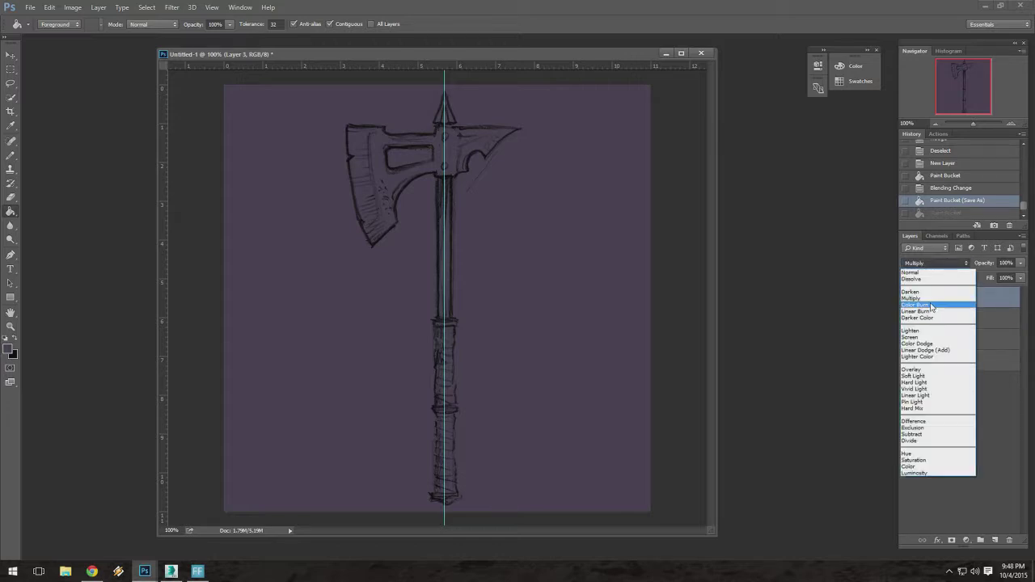
{"action": "left_click", "coordinate": [937, 299]}
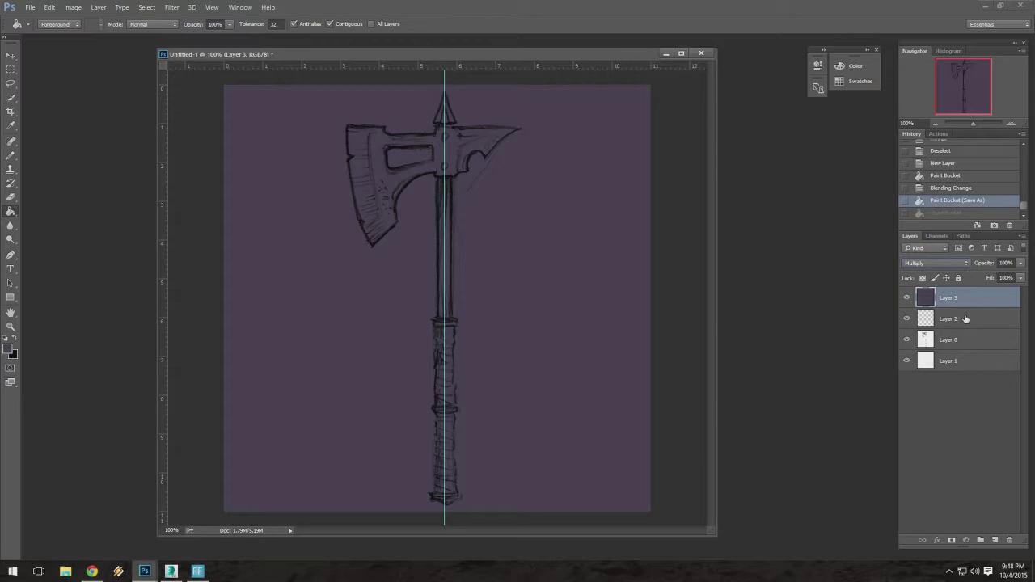
Hide Layer 2, and switch Layer 3 off and on to compare the sketch with and without the purple overlay.
{"action": "left_click", "coordinate": [964, 318]}
{"action": "left_click", "coordinate": [907, 298]}
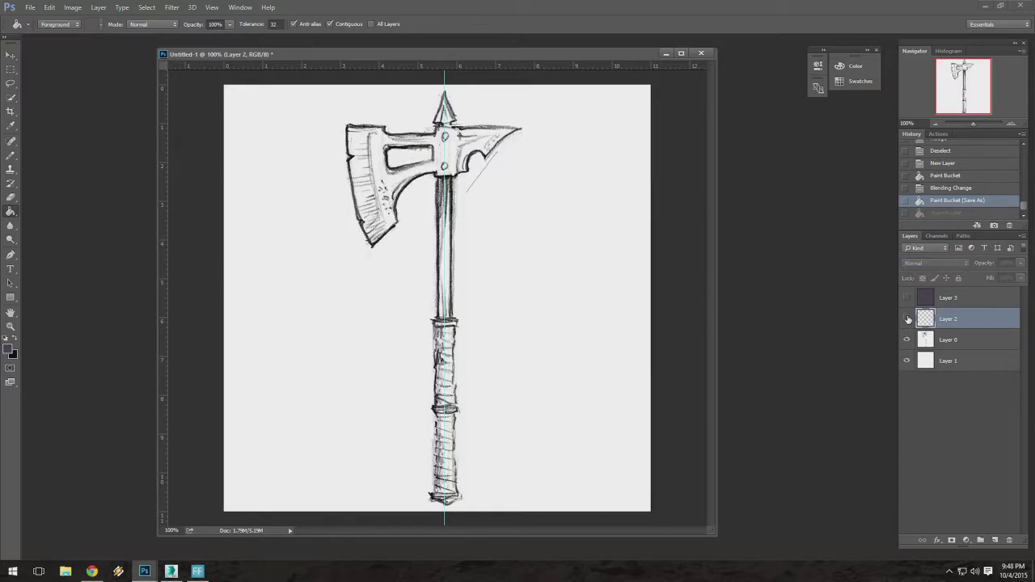
{"action": "left_click", "coordinate": [907, 320]}
{"action": "mouse_move", "coordinate": [400, 55]}
{"action": "left_mouse_down"}
{"action": "mouse_move", "coordinate": [374, 46]}
{"action": "mouse_move", "coordinate": [378, 54]}
{"action": "mouse_move", "coordinate": [382, 46]}
{"action": "left_mouse_up"}
{"action": "left_click", "coordinate": [952, 300]}
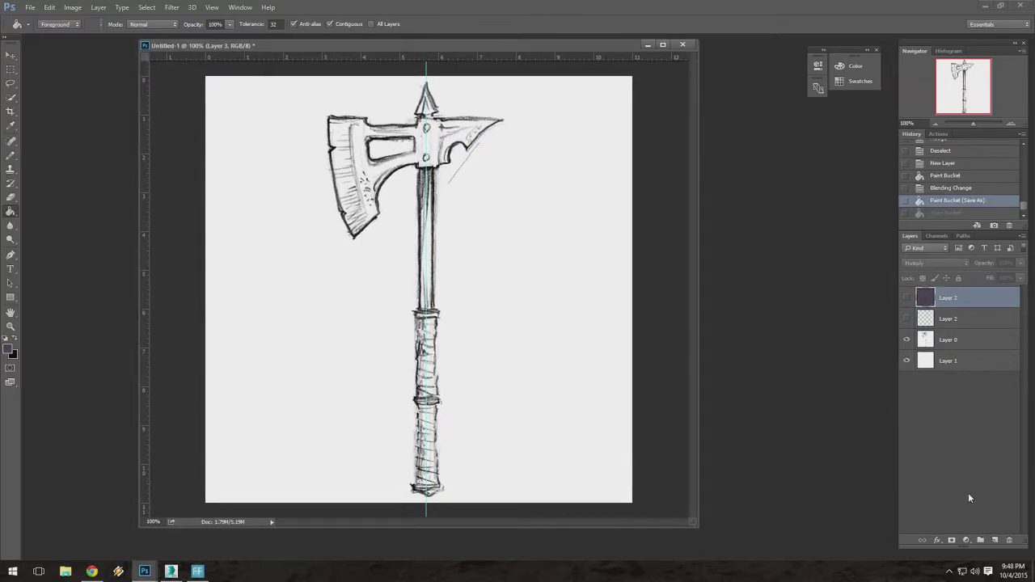
{"action": "left_click", "coordinate": [906, 298]}
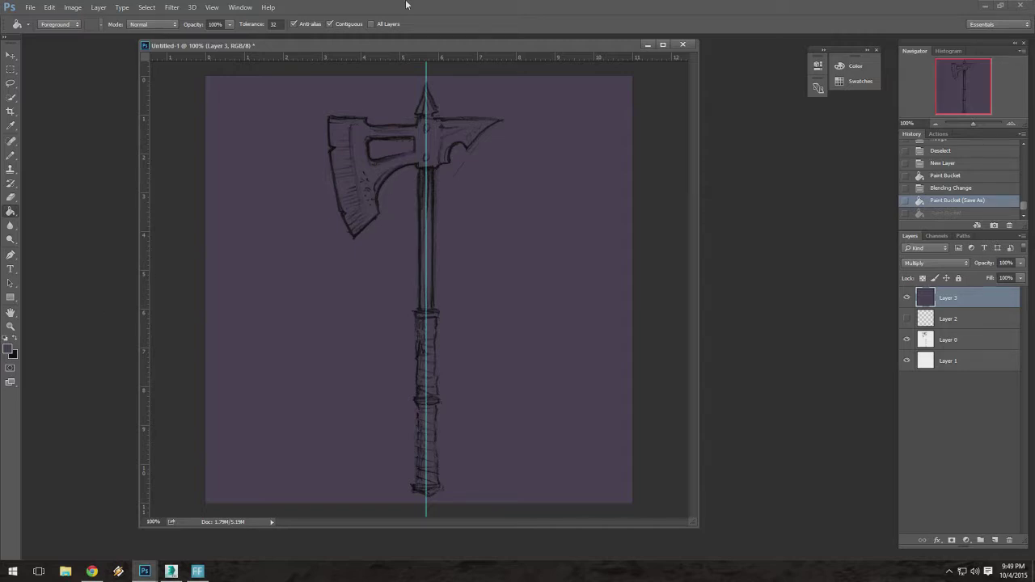
{"action": "left_click_drag", "start_coordinate": [348, 50], "coordinate": [345, 50]}
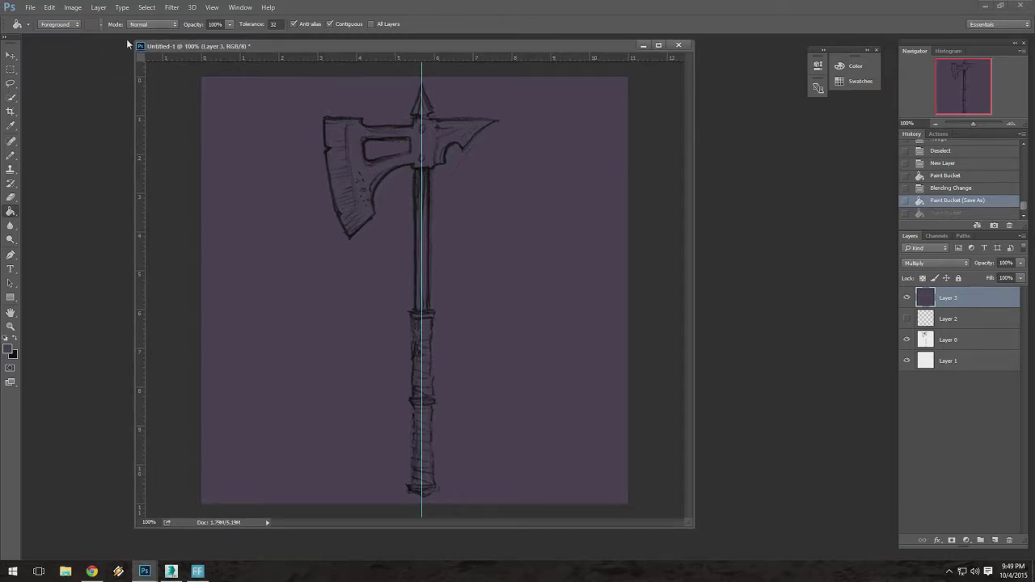
{"action": "left_click_drag", "start_coordinate": [136, 43], "coordinate": [206, 49]}
{"action": "left_click_drag", "start_coordinate": [313, 56], "coordinate": [304, 48]}
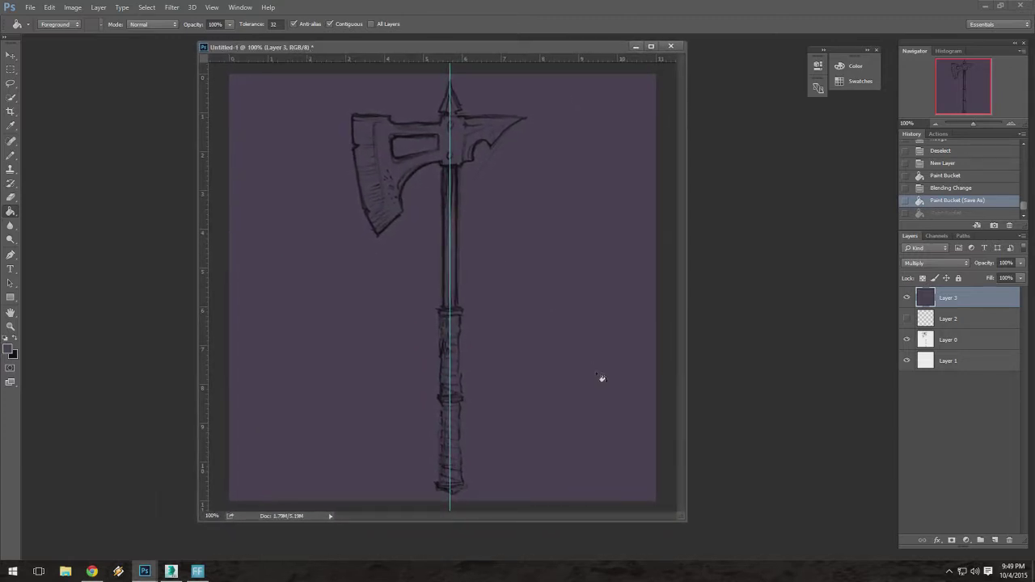
{"action": "left_click_drag", "start_coordinate": [686, 526], "coordinate": [690, 525]}
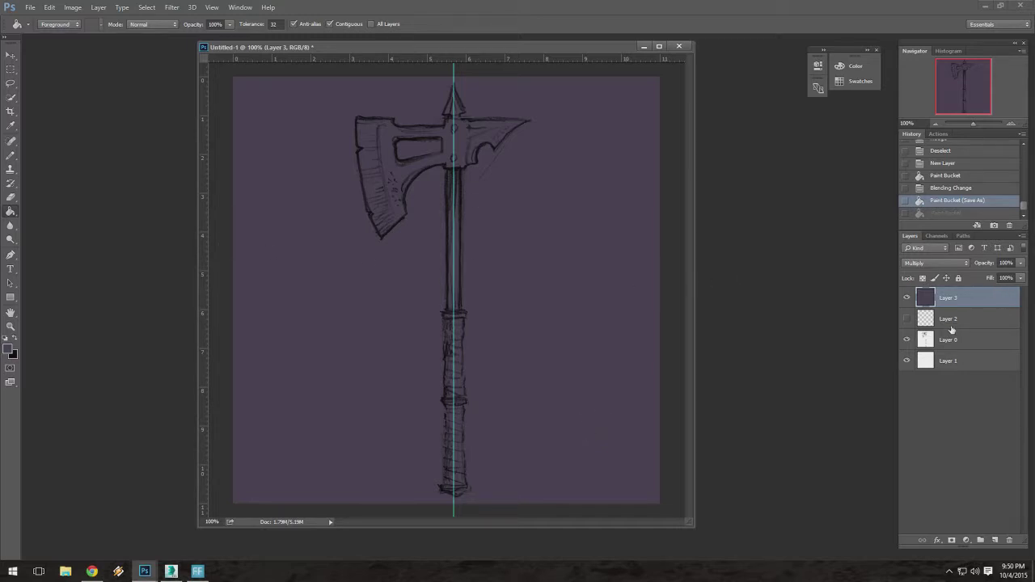
Delete the hidden Layer 2 and make Layer 3 the active layer.
{"action": "left_click", "coordinate": [951, 364]}
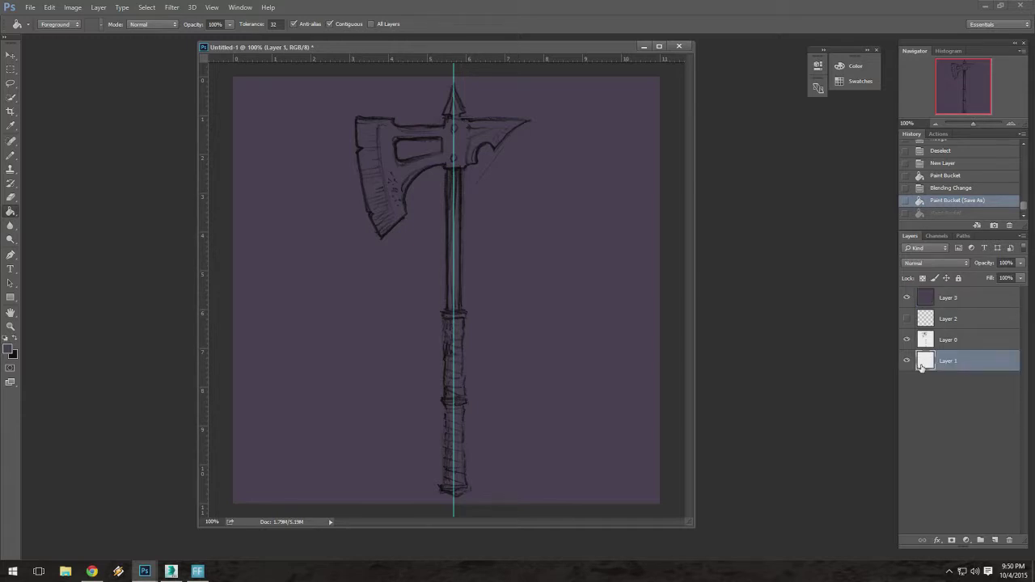
{"action": "left_click", "coordinate": [947, 341]}
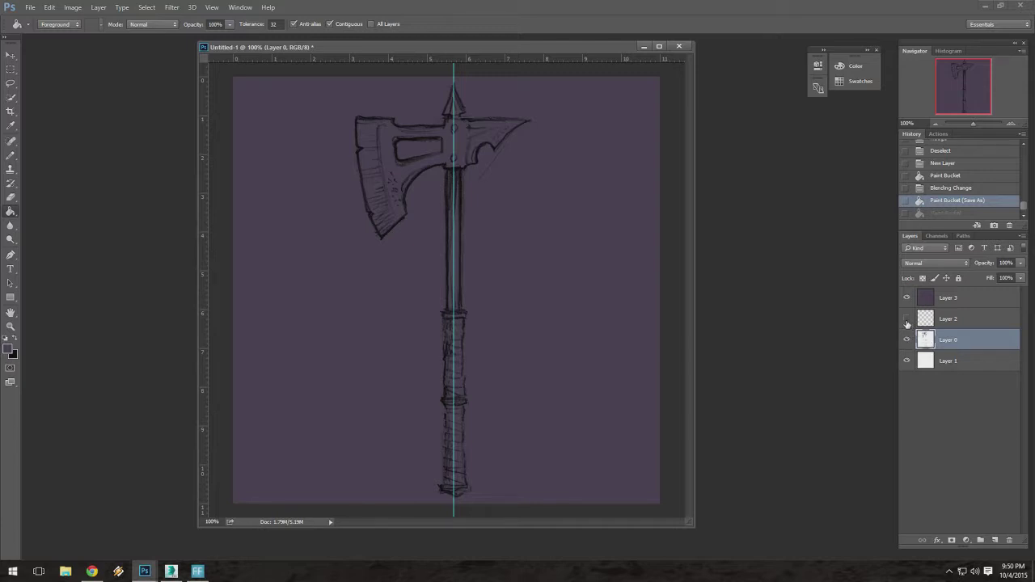
{"action": "left_click", "coordinate": [949, 321]}
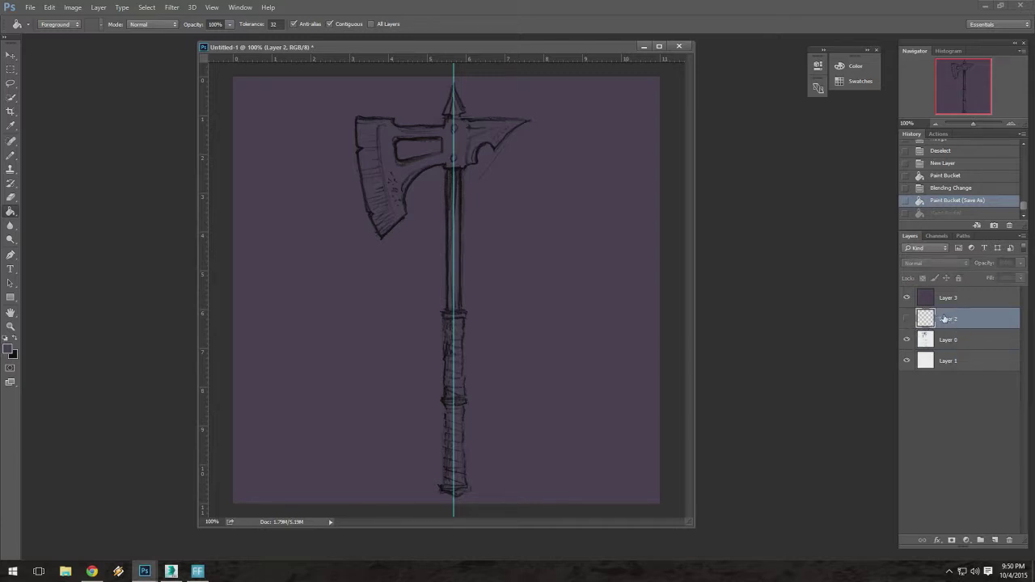
{"action": "left_click_drag", "start_coordinate": [949, 321], "coordinate": [1009, 539]}
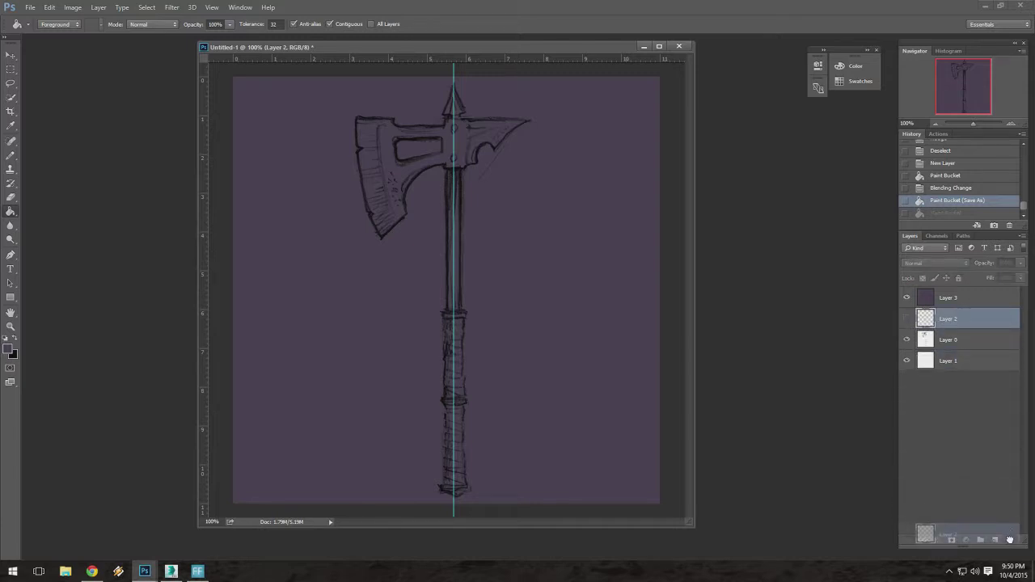
{"action": "left_click", "coordinate": [965, 298]}
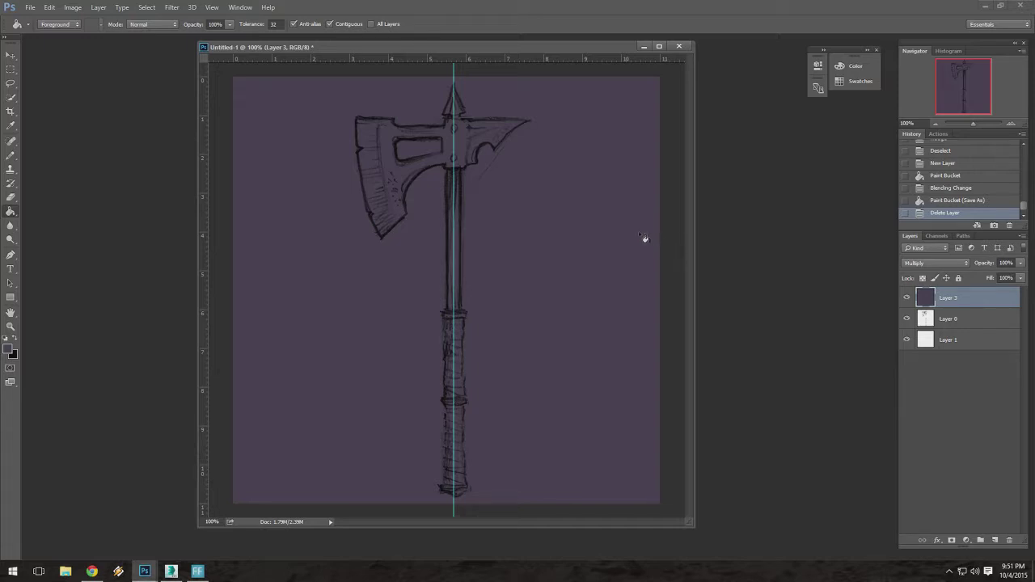
{"action": "left_click_drag", "start_coordinate": [427, 46], "coordinate": [406, 54]}
{"action": "left_click_drag", "start_coordinate": [676, 57], "coordinate": [688, 53]}
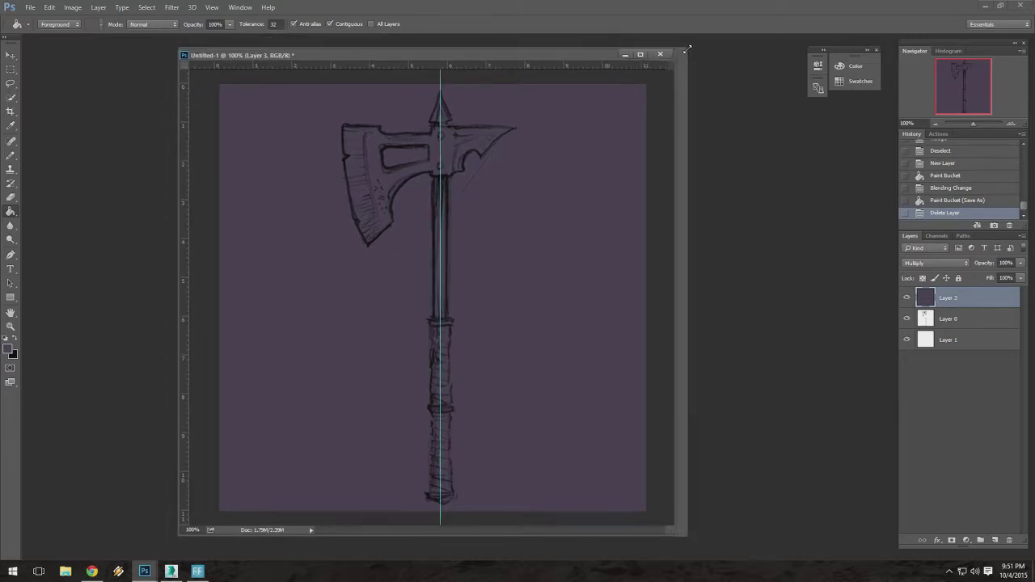
{"action": "left_click", "coordinate": [29, 7]}
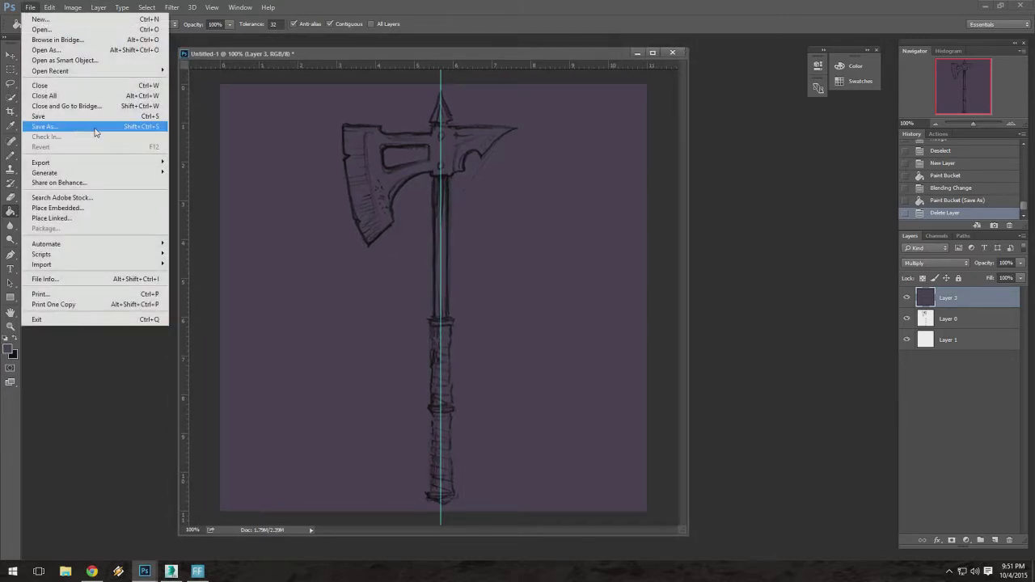
{"action": "left_click_drag", "start_coordinate": [410, 57], "coordinate": [459, 59]}
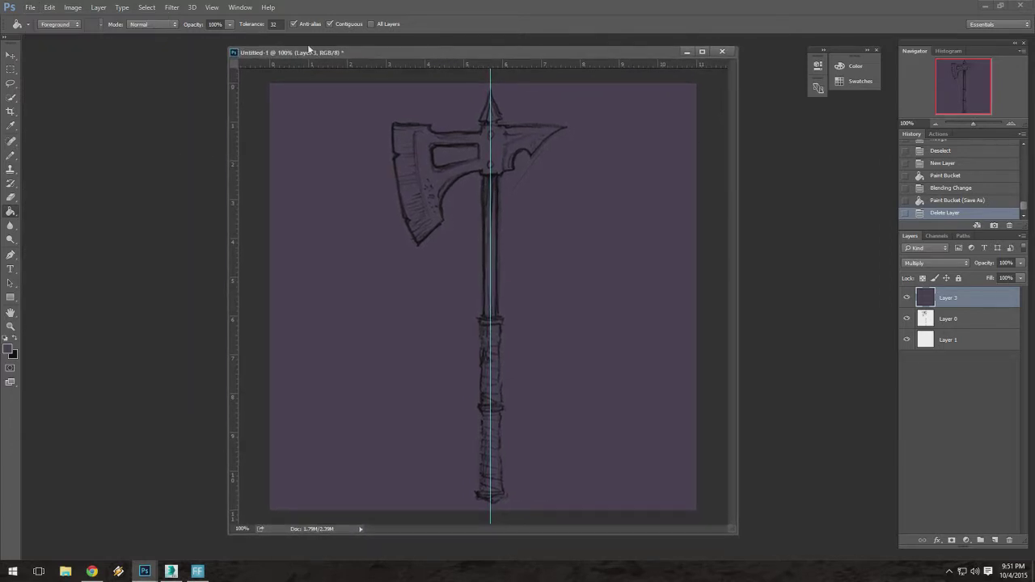
{"action": "left_click_drag", "start_coordinate": [326, 54], "coordinate": [302, 51]}
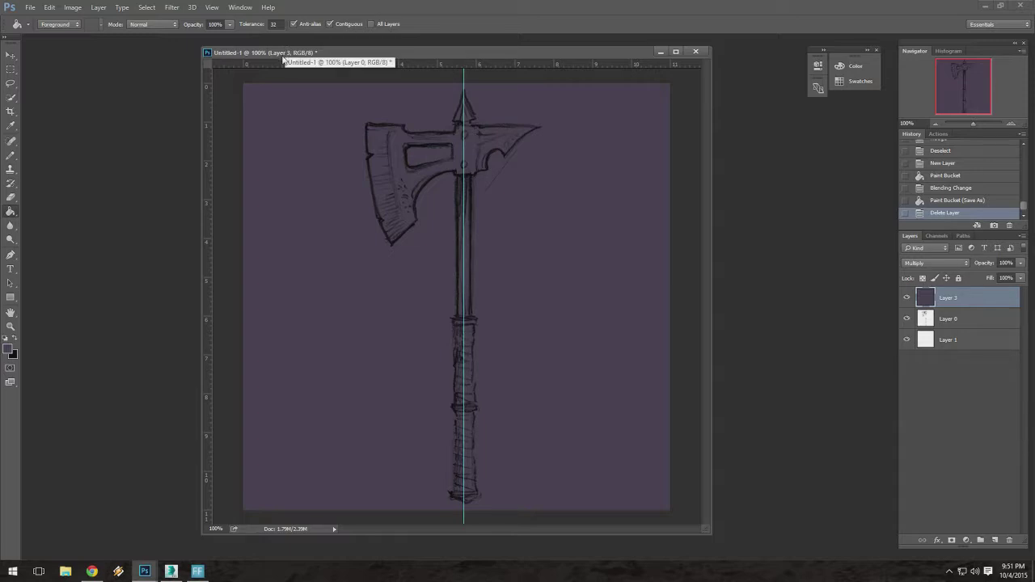
{"action": "mouse_move", "coordinate": [276, 55]}
{"action": "left_mouse_down"}
{"action": "mouse_move", "coordinate": [323, 51]}
{"action": "mouse_move", "coordinate": [260, 62]}
{"action": "mouse_move", "coordinate": [301, 52]}
{"action": "mouse_move", "coordinate": [290, 51]}
{"action": "left_mouse_up"}
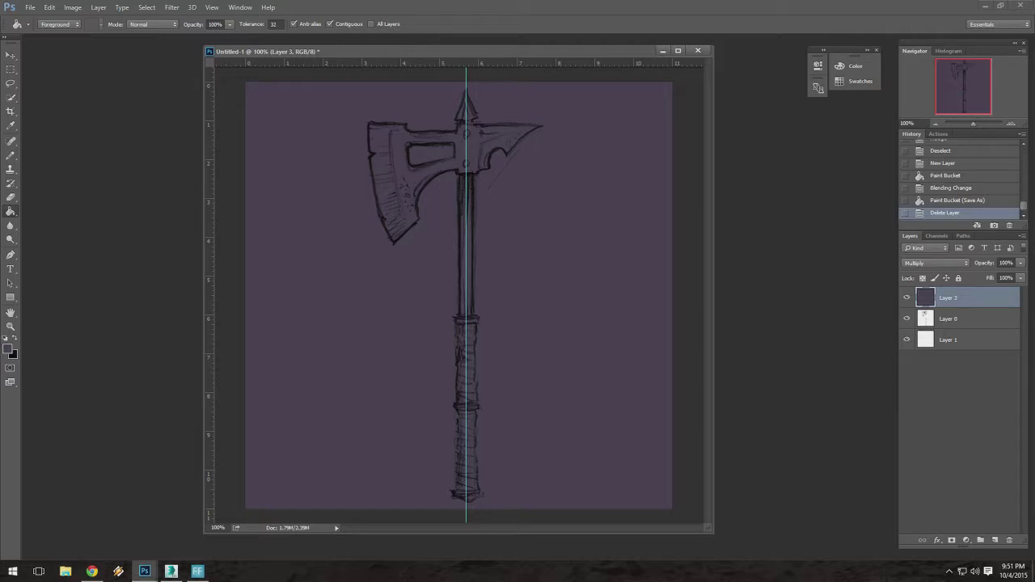
{"action": "left_click_drag", "start_coordinate": [523, 57], "coordinate": [520, 57]}
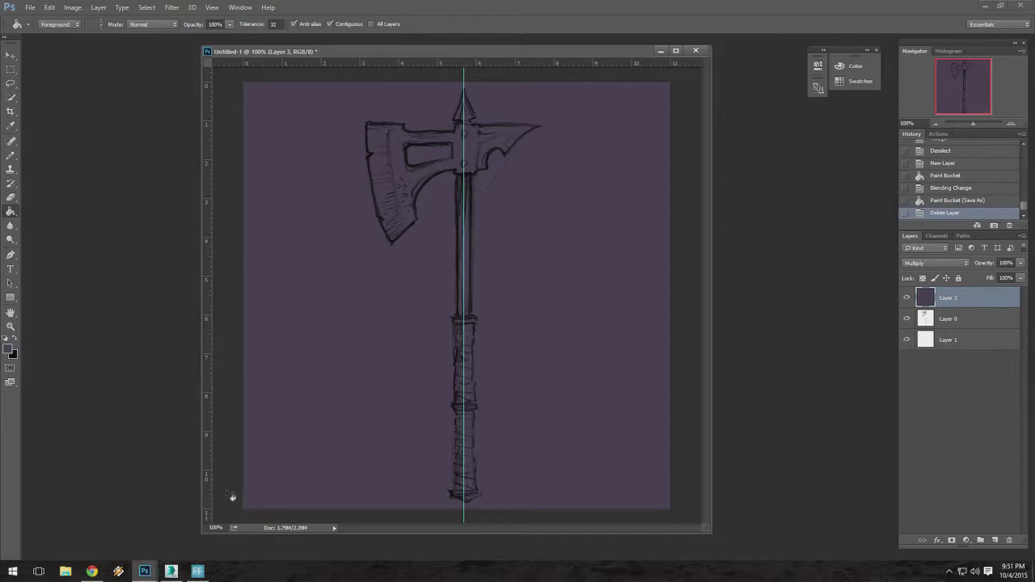
Switch to 3ds Max and deselect the green cylinder model in the test scene.
{"action": "left_click", "coordinate": [171, 574]}
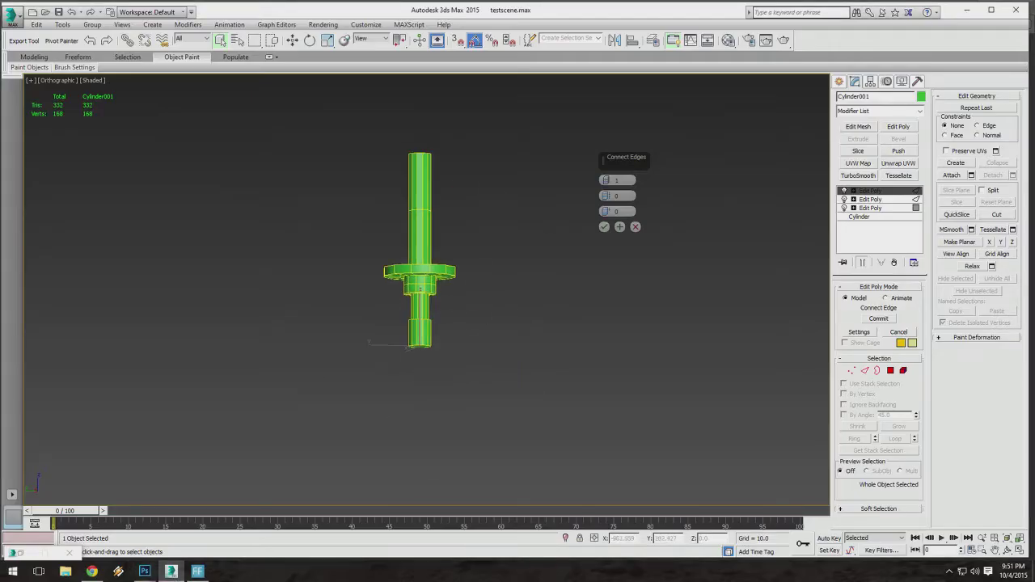
{"action": "middle_click_drag", "start_coordinate": [463, 246], "coordinate": [470, 362], "text": "alt"}
{"action": "middle_click_drag", "start_coordinate": [493, 269], "coordinate": [509, 323]}
{"action": "left_click", "coordinate": [322, 211]}
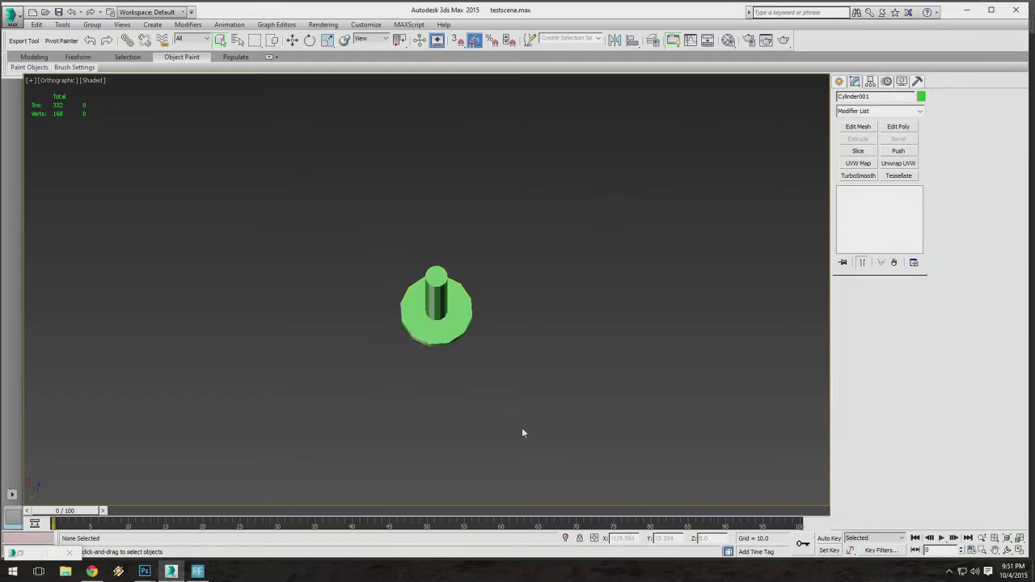
Delete the green cylinder model from the scene and display the home grid in the viewport.
{"action": "left_click_drag", "start_coordinate": [188, 166], "coordinate": [549, 463]}
{"action": "middle_click_drag", "start_coordinate": [464, 366], "coordinate": [469, 293], "text": "alt"}
{"action": "key", "text": "Delete"}
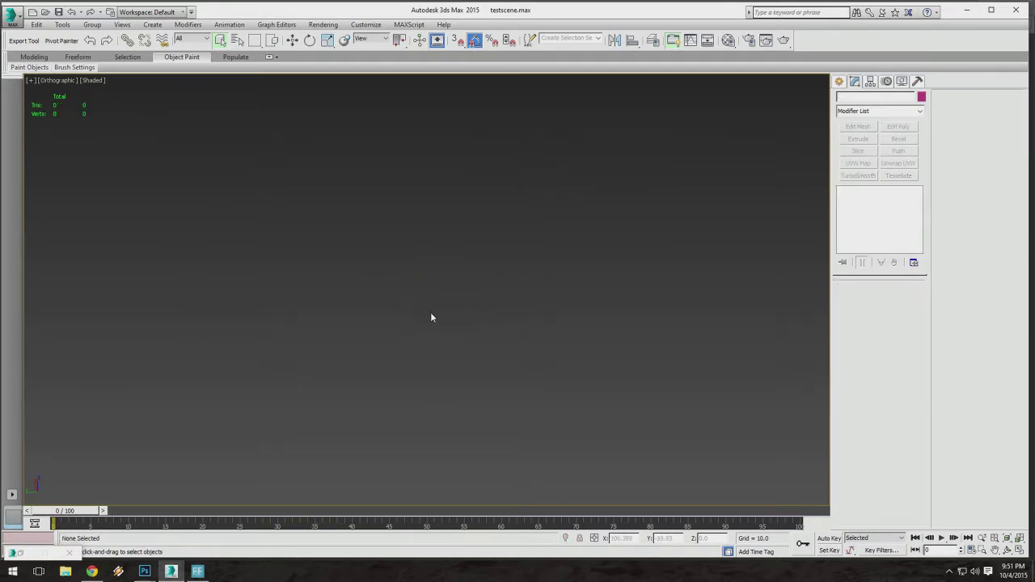
{"action": "key", "text": "g"}
{"action": "middle_click_drag", "start_coordinate": [437, 322], "coordinate": [399, 256], "text": "alt"}
{"action": "left_click", "coordinate": [182, 57]}
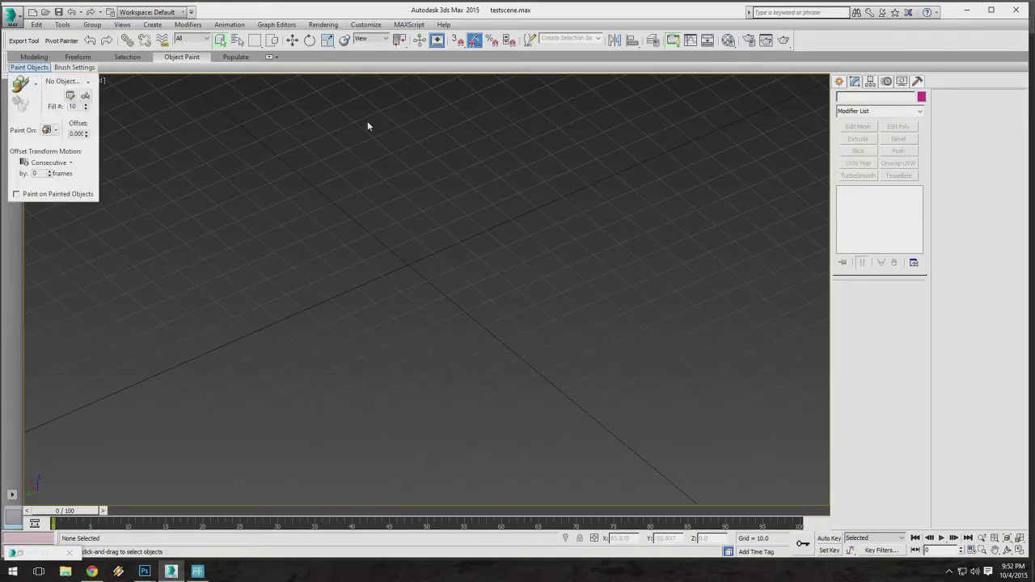
{"action": "mouse_move", "coordinate": [367, 123]}
{"action": "middle_mouse_down", "text": "alt"}
{"action": "mouse_move", "coordinate": [381, 165]}
{"action": "mouse_move", "coordinate": [359, 219]}
{"action": "mouse_move", "coordinate": [368, 216]}
{"action": "middle_mouse_up", "text": "alt"}
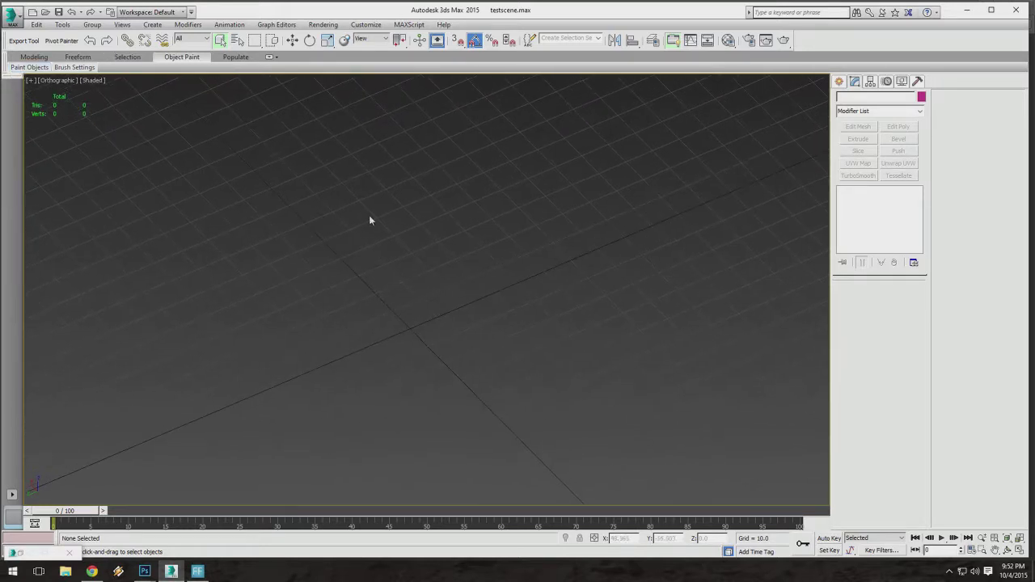
{"action": "scroll", "coordinate": [377, 83], "scroll_direction": "down", "scroll_amount": 4}
{"action": "left_click", "coordinate": [366, 25]}
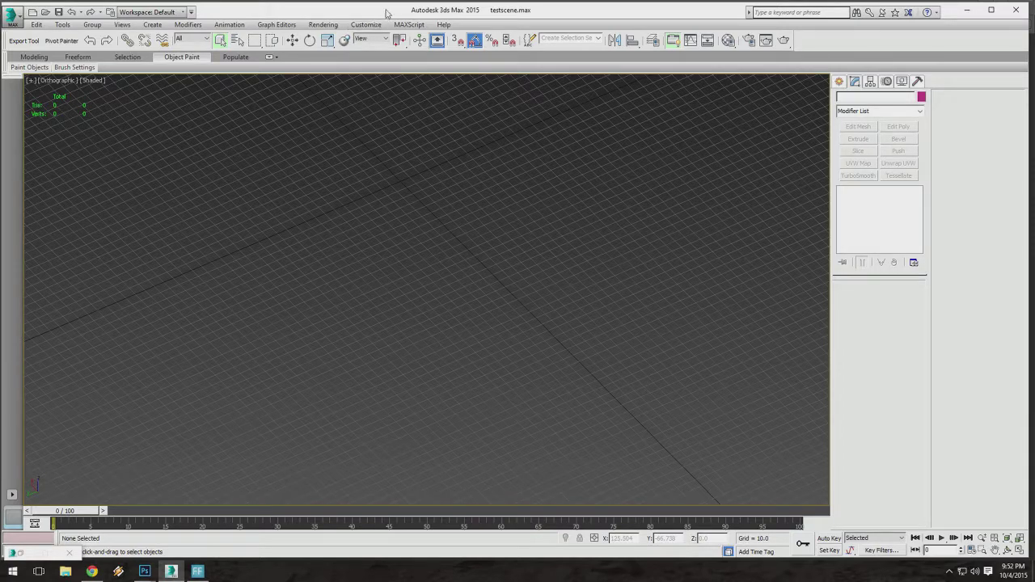
{"action": "left_click", "coordinate": [360, 25]}
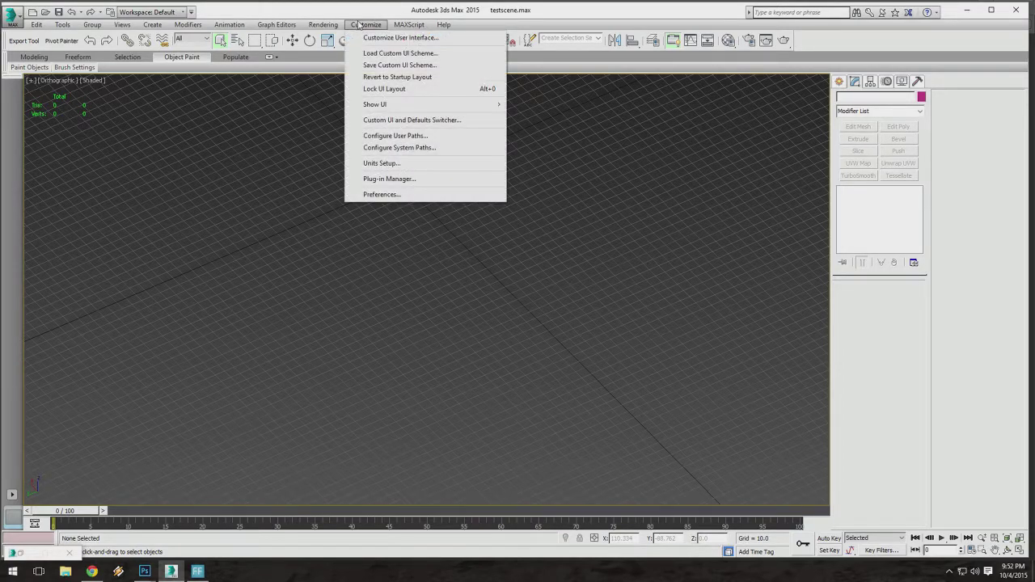
{"action": "left_click", "coordinate": [396, 12]}
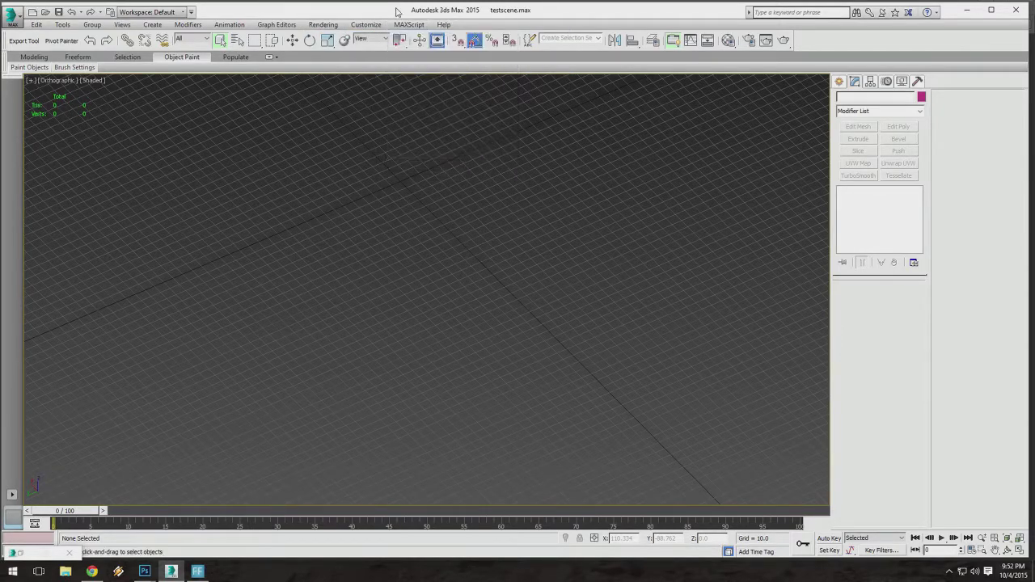
{"action": "left_click", "coordinate": [360, 26]}
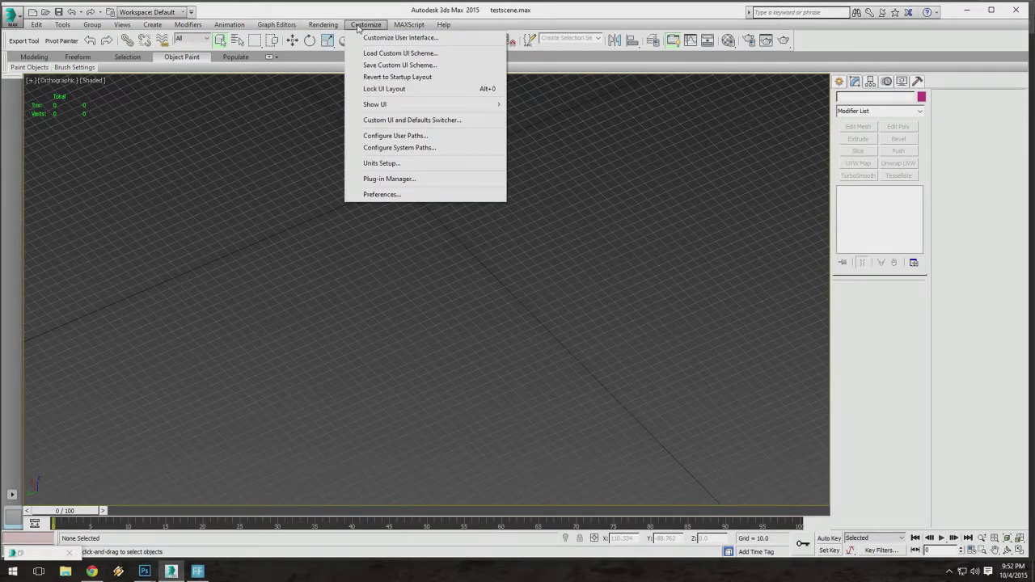
{"action": "left_click", "coordinate": [363, 26]}
{"action": "left_click", "coordinate": [368, 26]}
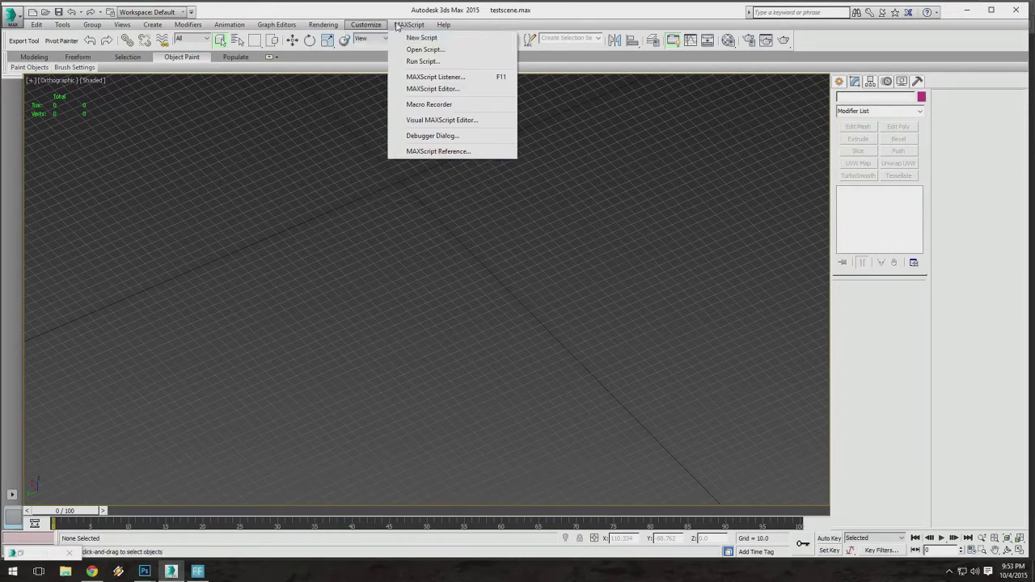
{"action": "left_click", "coordinate": [408, 25]}
{"action": "left_click", "coordinate": [408, 25]}
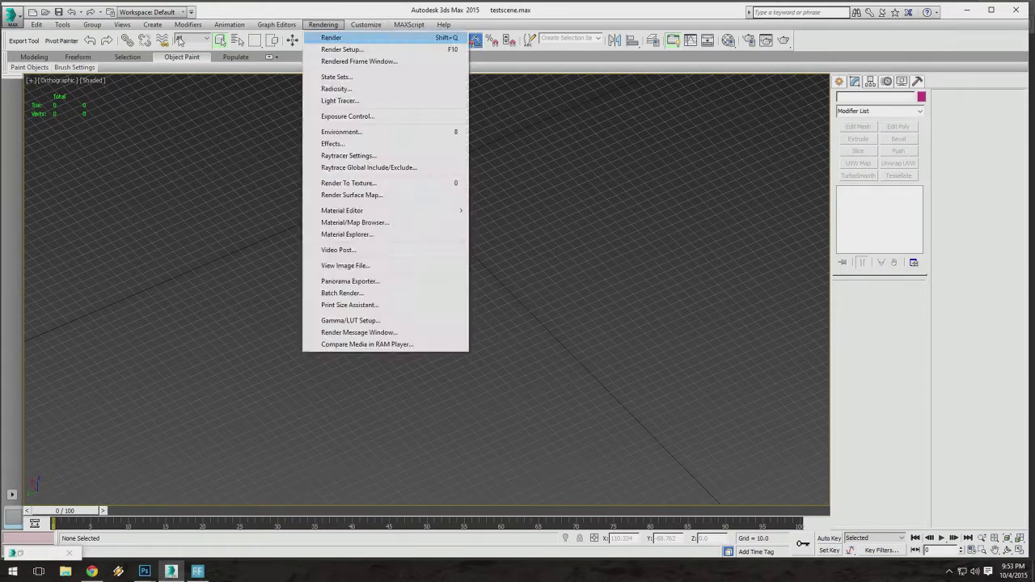
Open the Units Setup dialog and move it clear of the grid's center.
{"action": "mouse_move", "coordinate": [367, 27]}
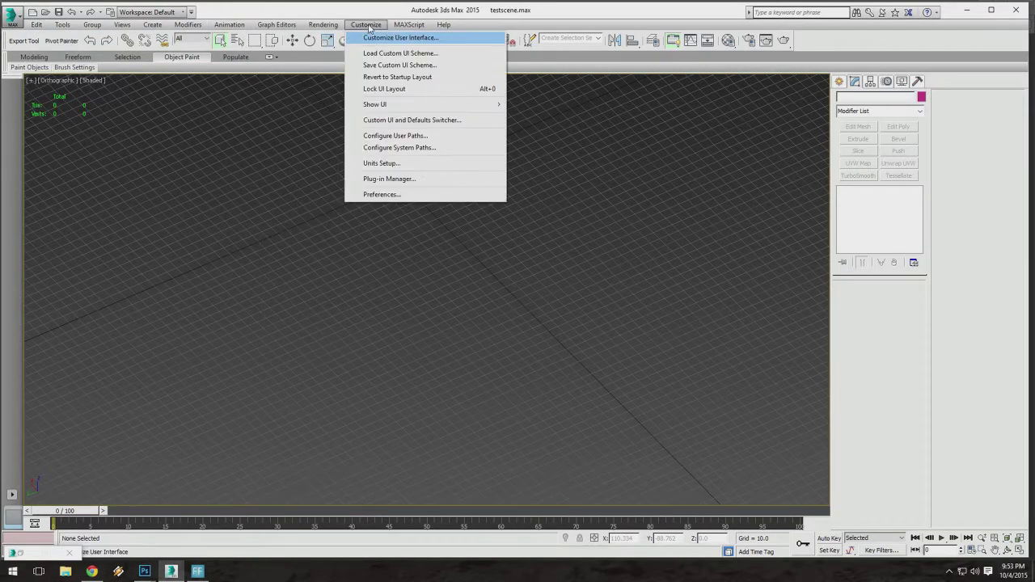
{"action": "left_click", "coordinate": [373, 163]}
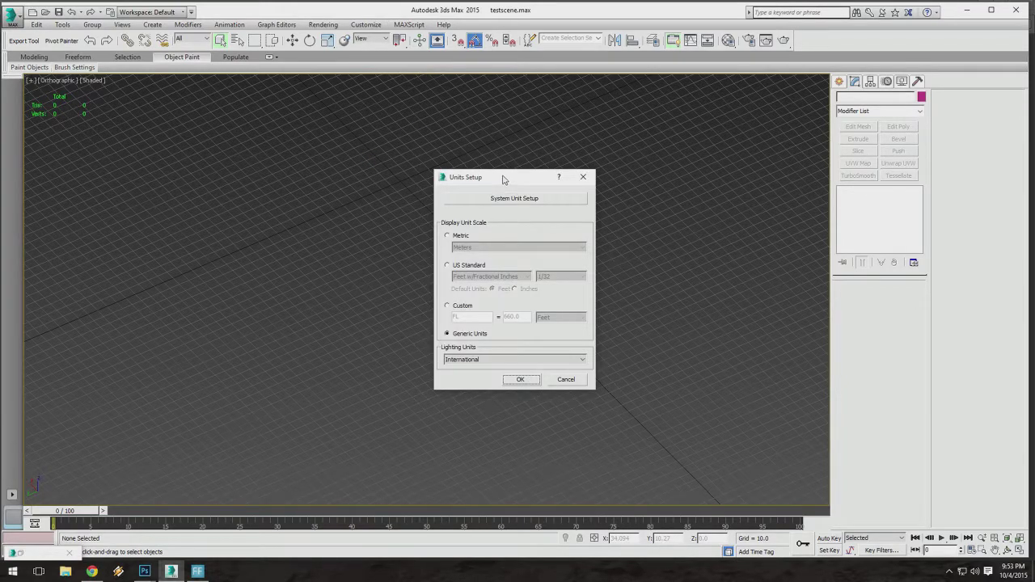
{"action": "left_click_drag", "start_coordinate": [503, 179], "coordinate": [491, 103]}
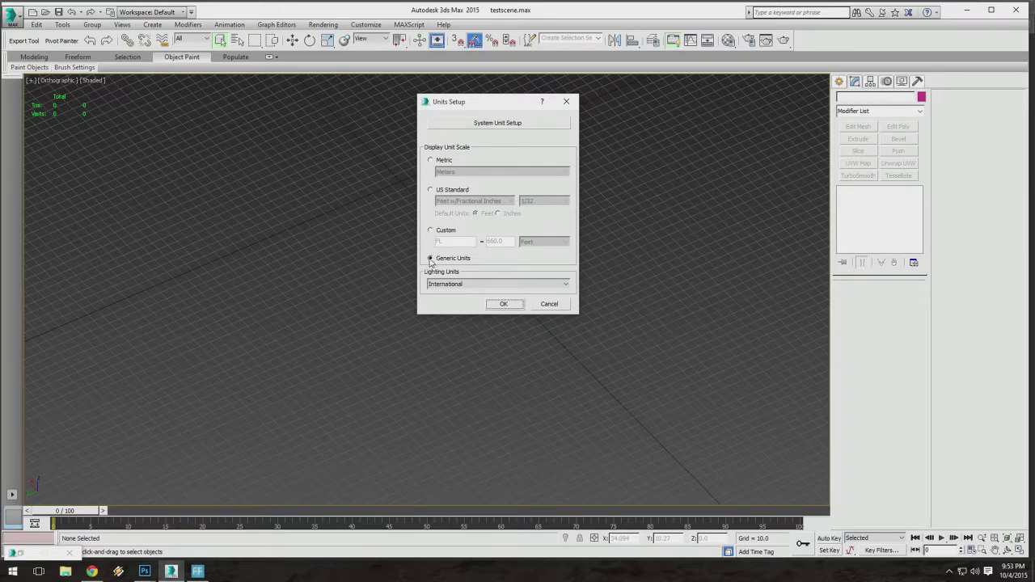
Try US Standard with feet and fractional inches as the display unit scale.
{"action": "left_click", "coordinate": [430, 190]}
{"action": "left_click", "coordinate": [431, 160]}
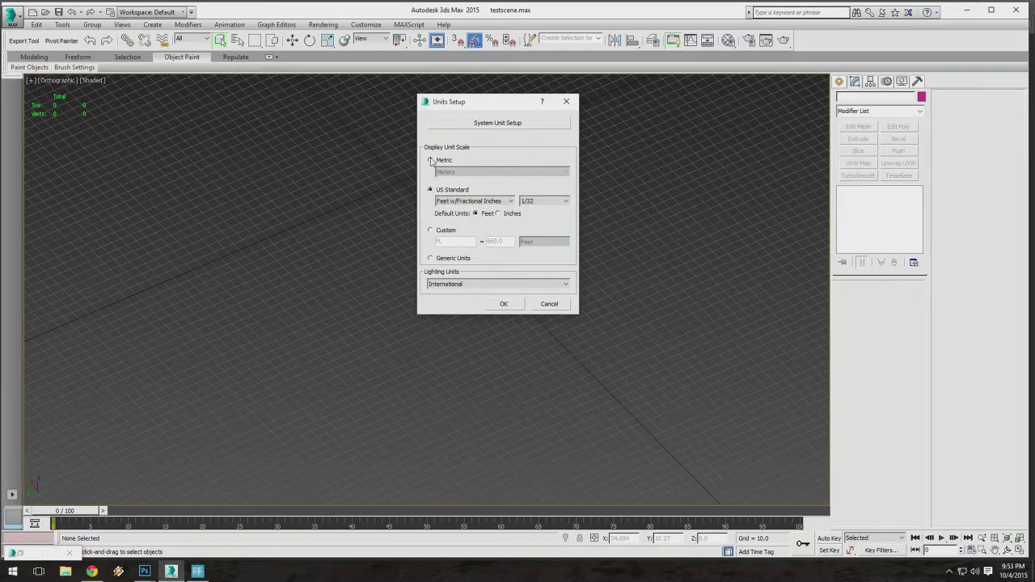
{"action": "left_click", "coordinate": [430, 190]}
{"action": "left_click_drag", "start_coordinate": [474, 105], "coordinate": [595, 205]}
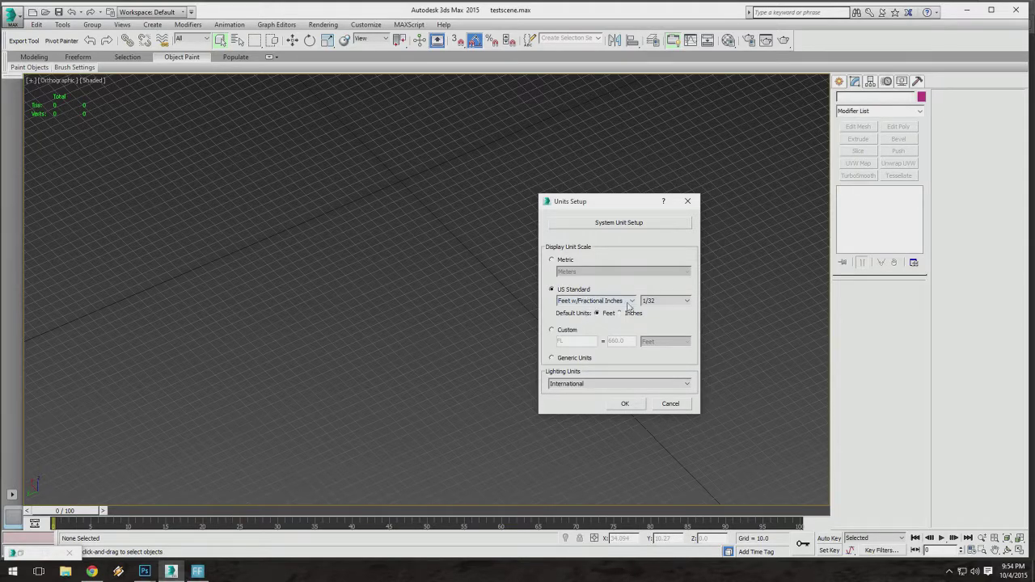
{"action": "left_click_drag", "start_coordinate": [595, 202], "coordinate": [505, 201]}
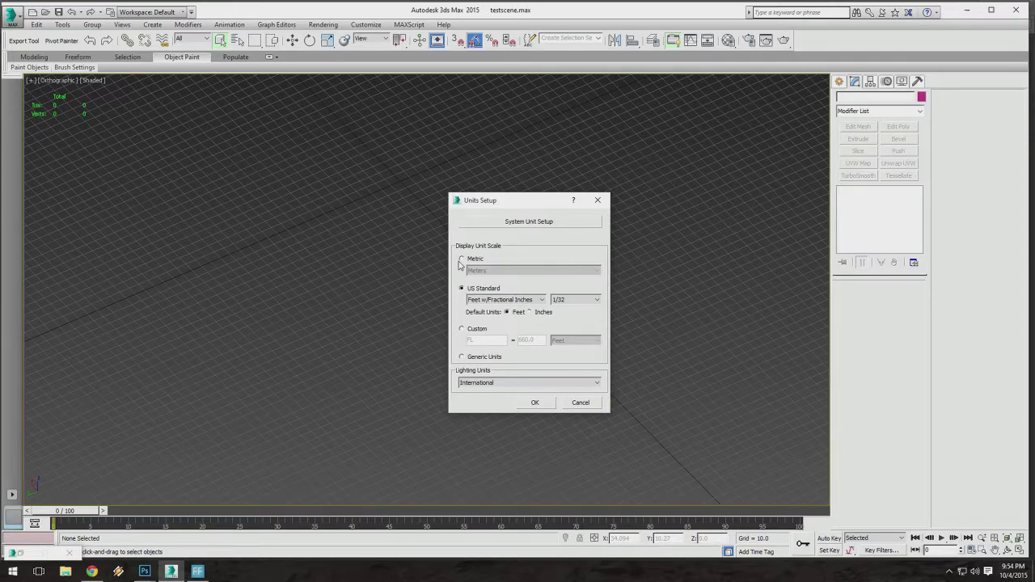
{"action": "left_click_drag", "start_coordinate": [510, 200], "coordinate": [443, 117]}
Set the display unit scale to Metric in Centimeters and apply the units setup.
{"action": "left_click", "coordinate": [436, 192]}
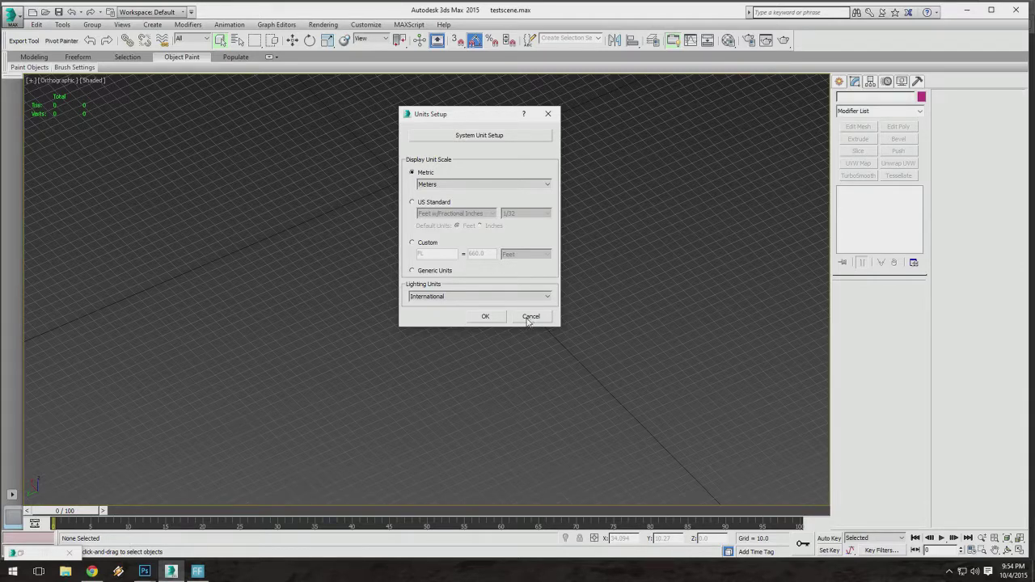
{"action": "left_click", "coordinate": [456, 186]}
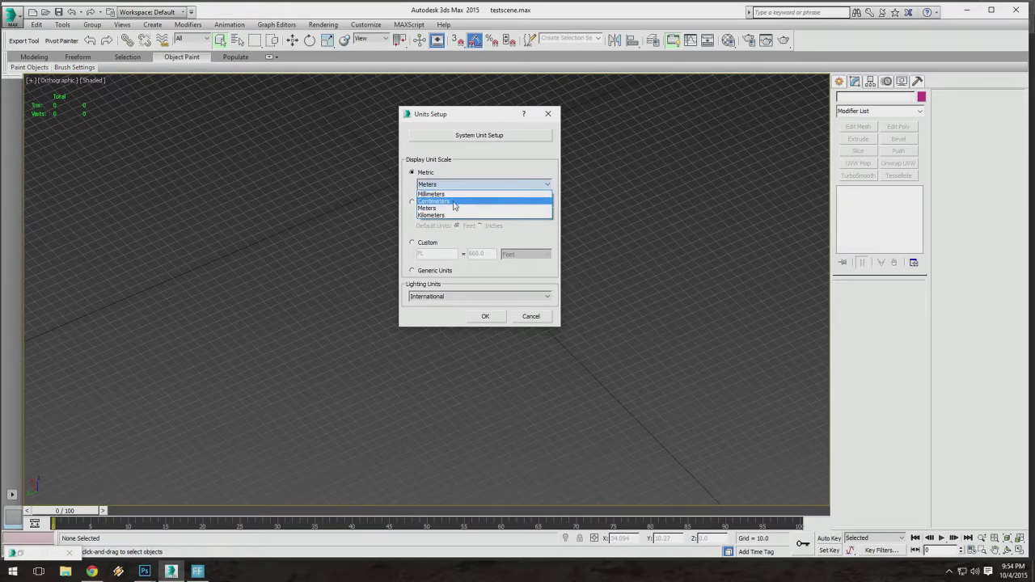
{"action": "left_click", "coordinate": [445, 184]}
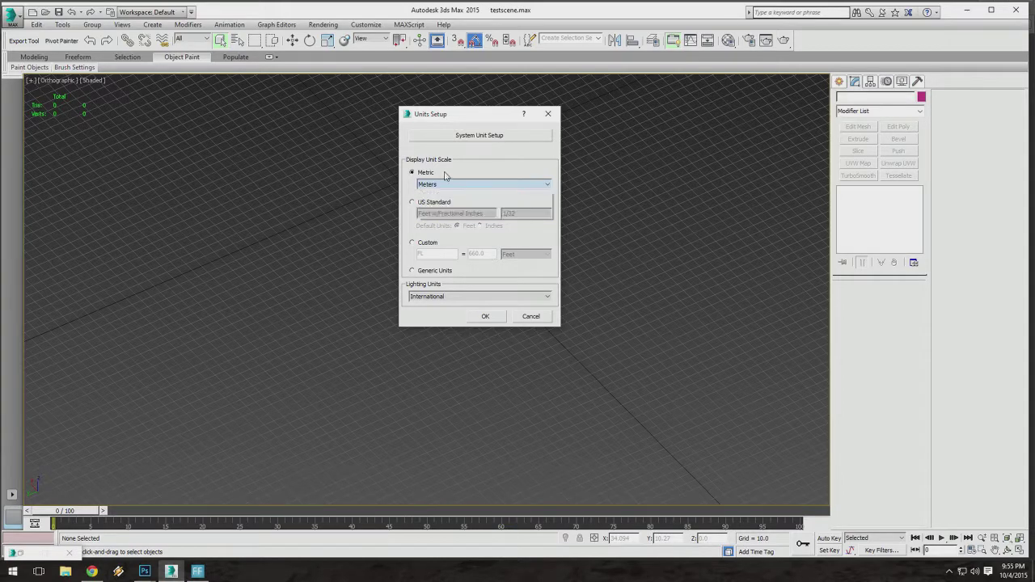
{"action": "left_click", "coordinate": [440, 186]}
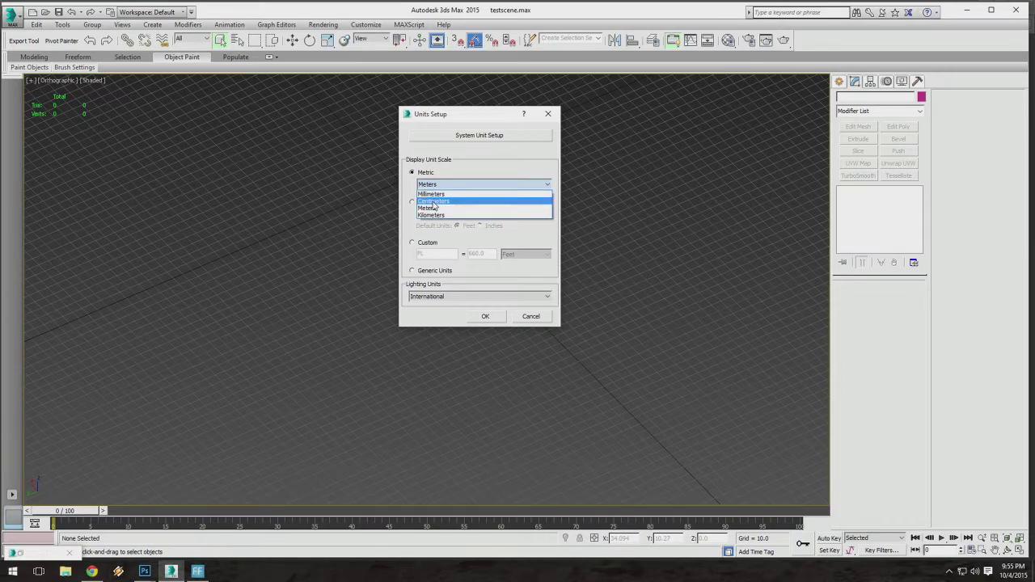
{"action": "left_click", "coordinate": [432, 203]}
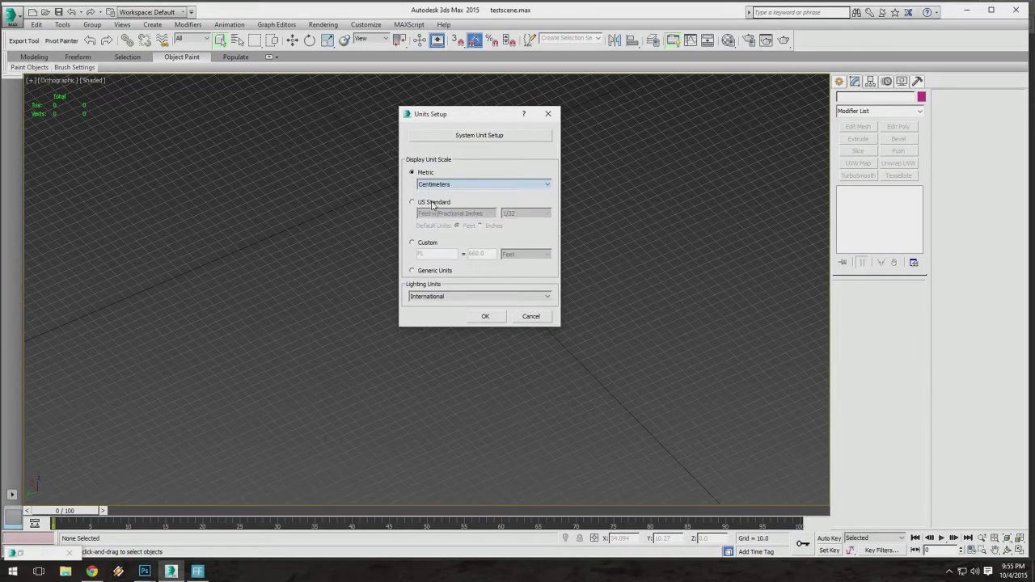
{"action": "left_click", "coordinate": [486, 316]}
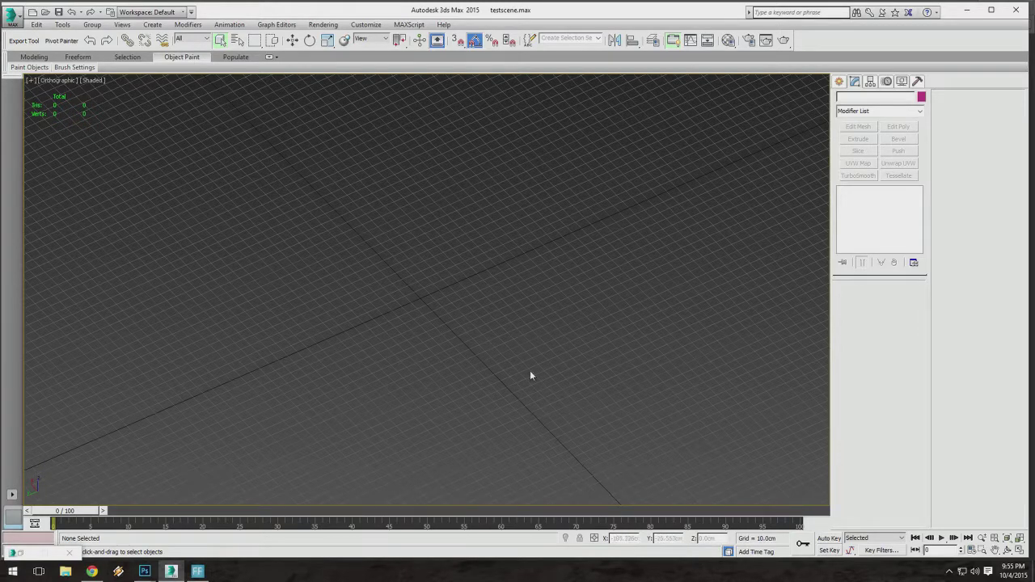
Create a test sphere with a radius of about 62 cm near the center of the grid.
{"action": "left_click", "coordinate": [838, 81]}
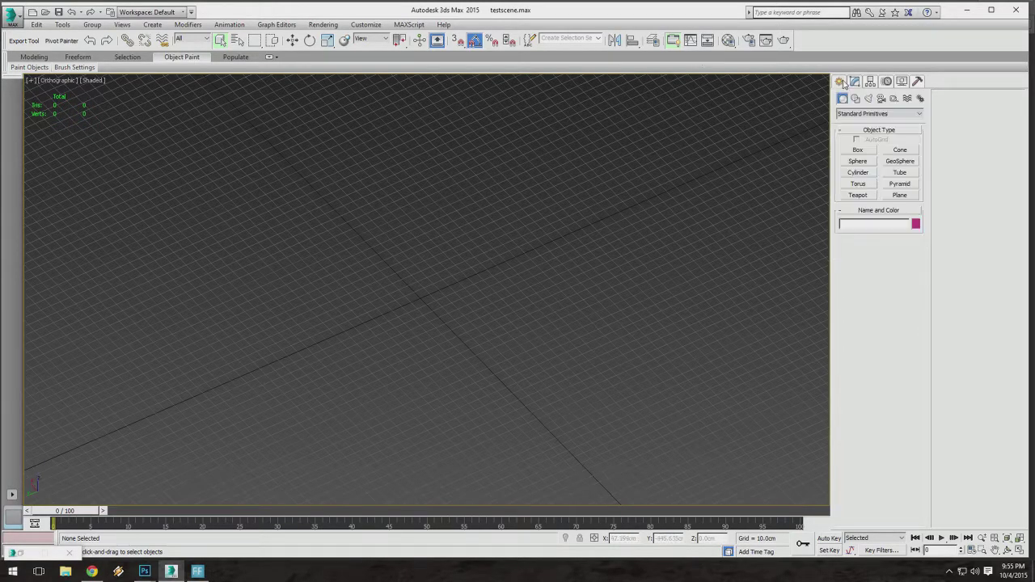
{"action": "left_click", "coordinate": [860, 166]}
{"action": "left_click_drag", "start_coordinate": [434, 294], "coordinate": [489, 320]}
{"action": "middle_click_drag", "start_coordinate": [489, 320], "coordinate": [549, 299], "text": "alt"}
{"action": "scroll", "coordinate": [447, 303], "scroll_direction": "up", "scroll_amount": 3}
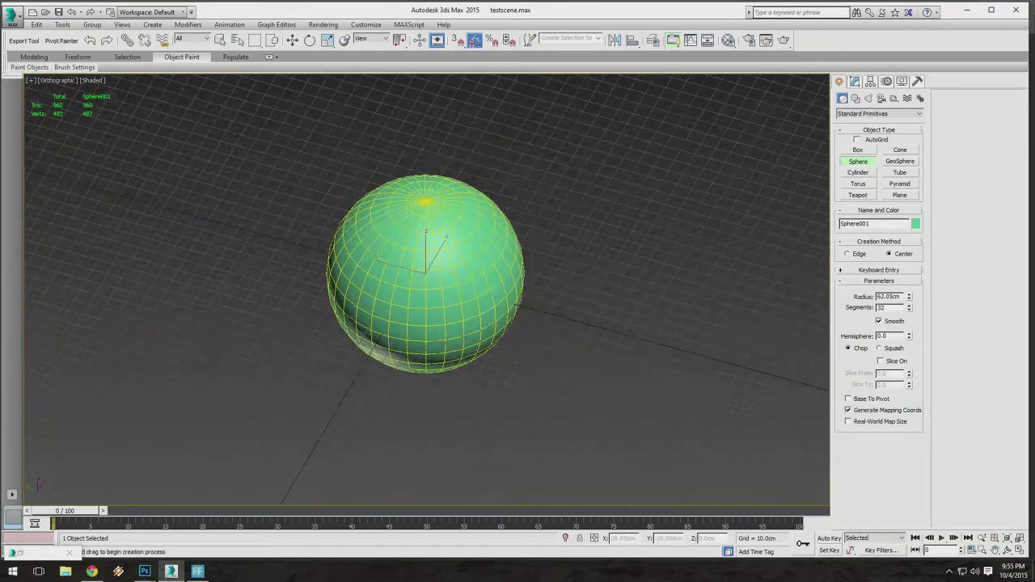
{"action": "middle_click_drag", "start_coordinate": [447, 304], "coordinate": [464, 298], "text": "alt"}
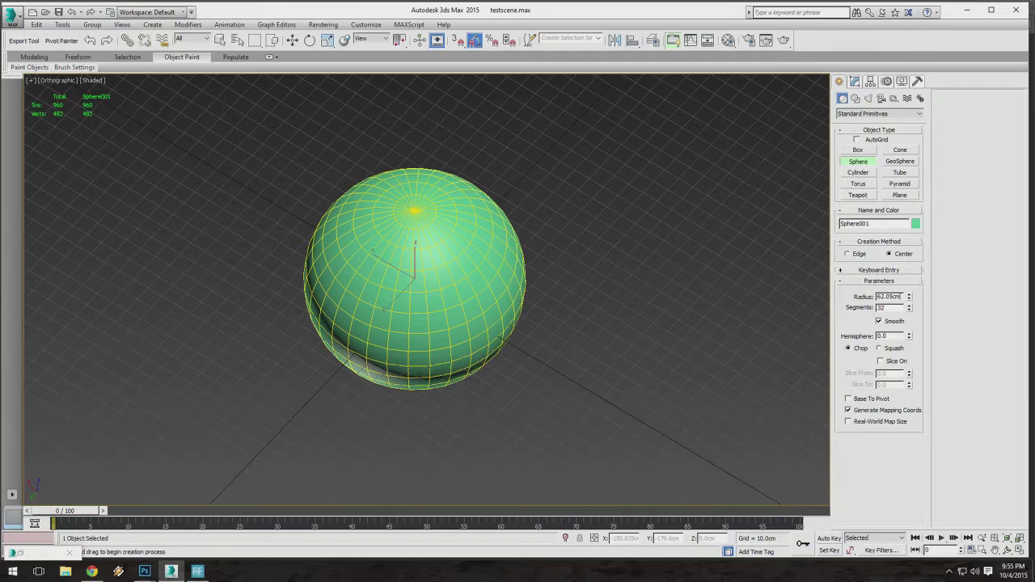
Examine the test sphere's radius value and the unit in which it is shown.
{"action": "key", "text": "shift+Left"}
{"action": "key", "text": "shift+Left"}
{"action": "key", "text": "shift+Left"}
{"action": "middle_click_drag", "start_coordinate": [426, 265], "coordinate": [421, 213]}
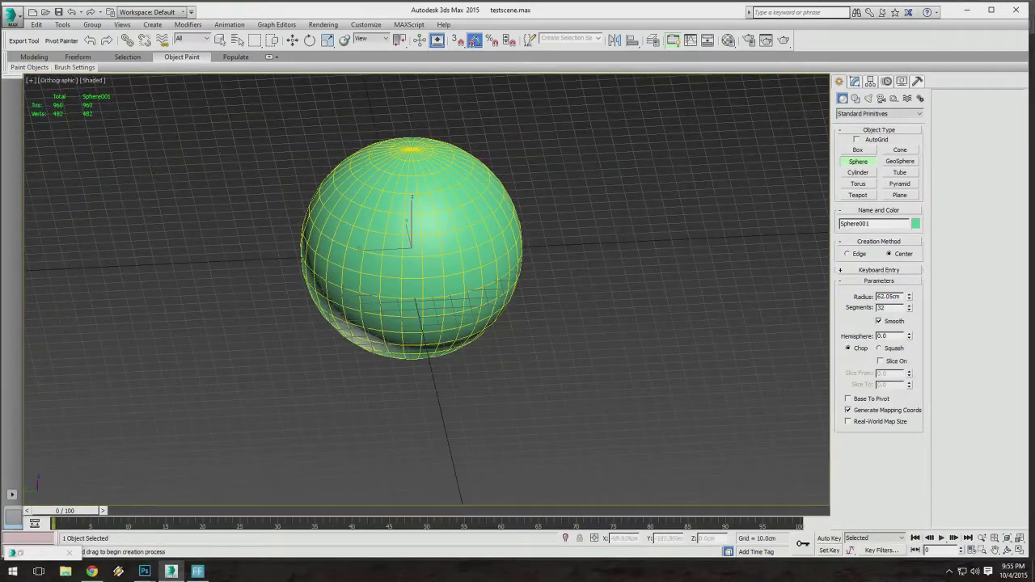
{"action": "middle_click_drag", "start_coordinate": [618, 260], "coordinate": [584, 251]}
{"action": "scroll", "coordinate": [630, 265], "scroll_direction": "down", "scroll_amount": 2}
Activate the Move tool to check the test sphere's coordinates, and delete the sphere from the scene.
{"action": "left_click", "coordinate": [292, 41]}
{"action": "middle_click_drag", "start_coordinate": [458, 224], "coordinate": [454, 247], "text": "alt"}
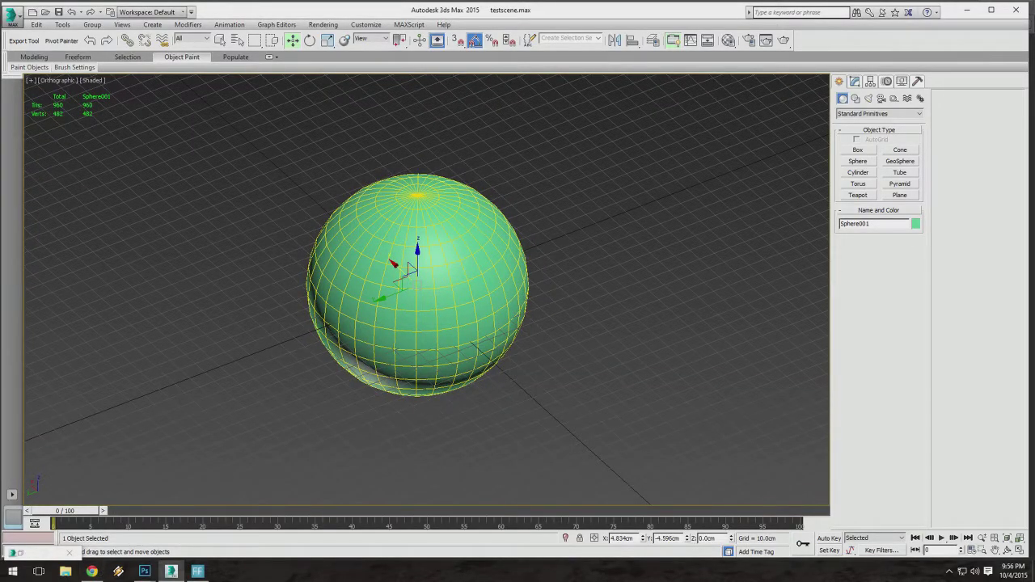
{"action": "middle_click_drag", "start_coordinate": [453, 247], "coordinate": [481, 245], "text": "alt"}
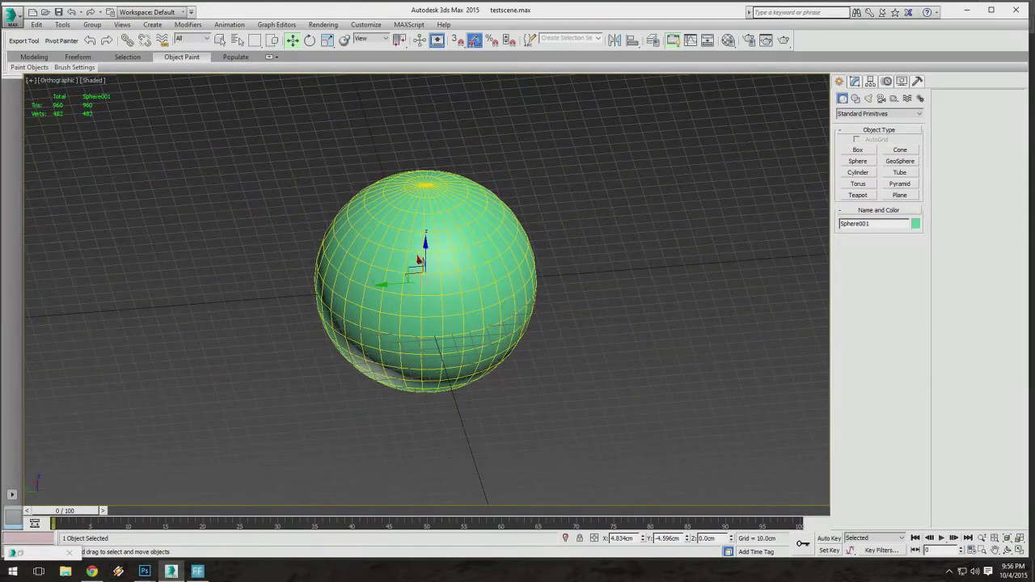
{"action": "key", "text": "Delete"}
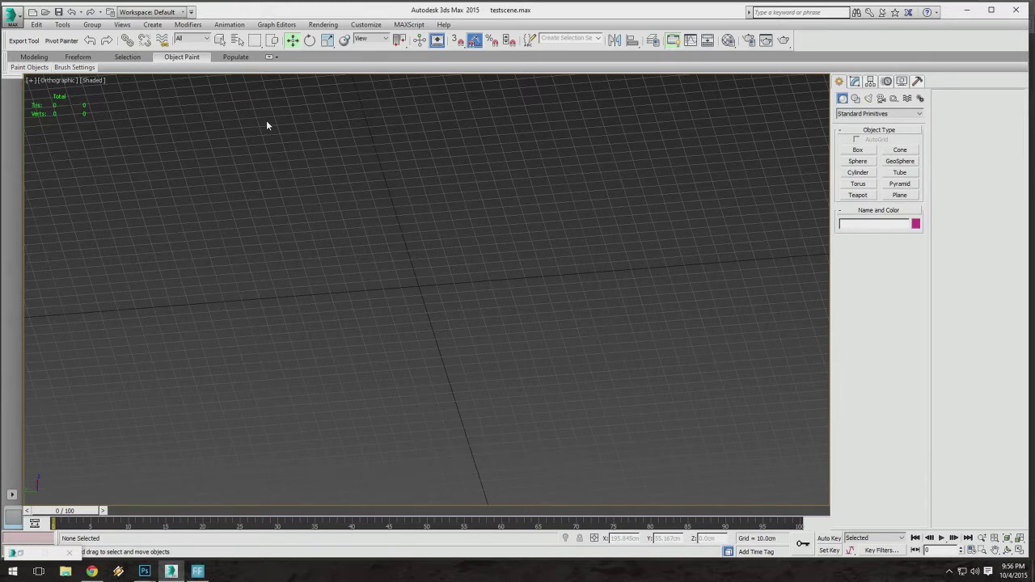
Look at the home grid dimensions in the Grid and Snap Settings, and close the dialog.
{"action": "left_click", "coordinate": [358, 27]}
{"action": "left_click", "coordinate": [370, 27]}
{"action": "scroll", "coordinate": [500, 107], "scroll_direction": "up", "scroll_amount": 5}
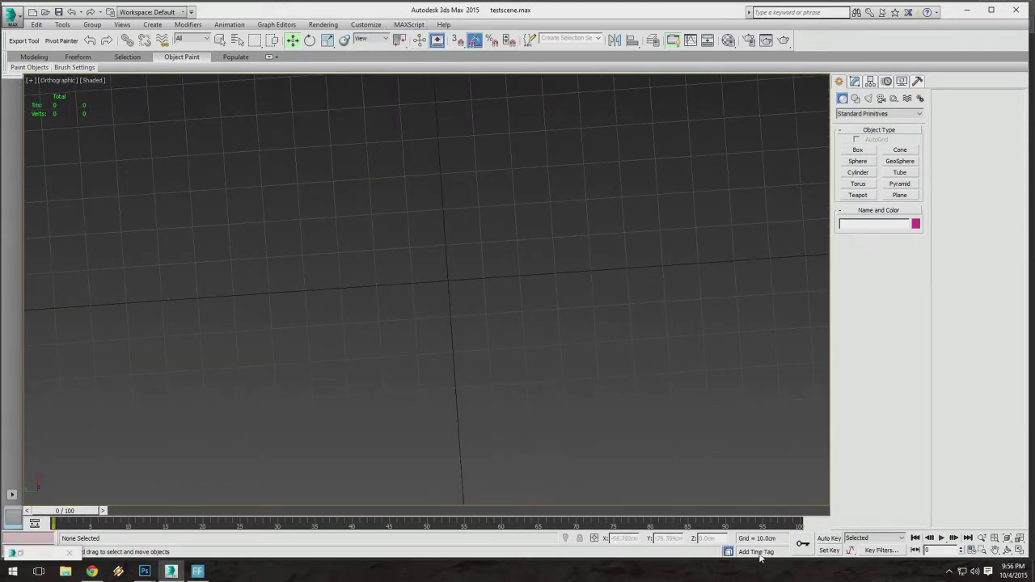
{"action": "middle_click_drag", "start_coordinate": [518, 307], "coordinate": [470, 290], "text": "alt"}
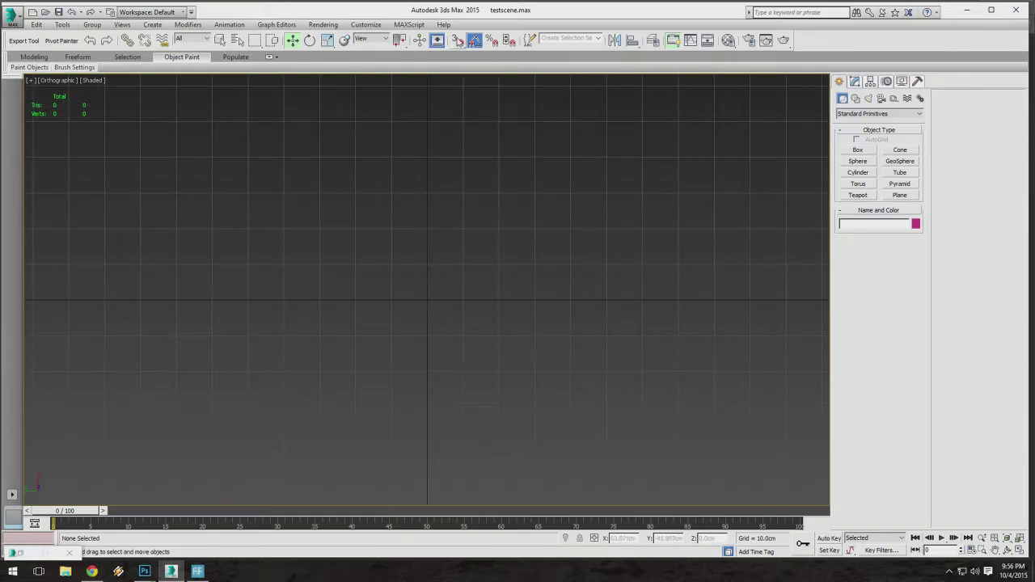
{"action": "right_click", "coordinate": [458, 43]}
{"action": "left_click", "coordinate": [479, 122]}
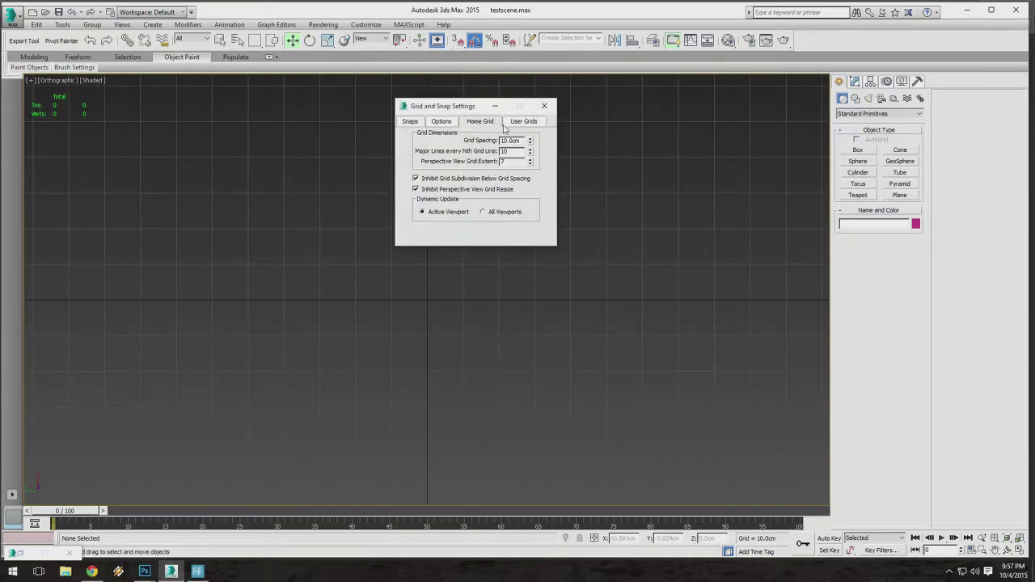
{"action": "left_click", "coordinate": [544, 106]}
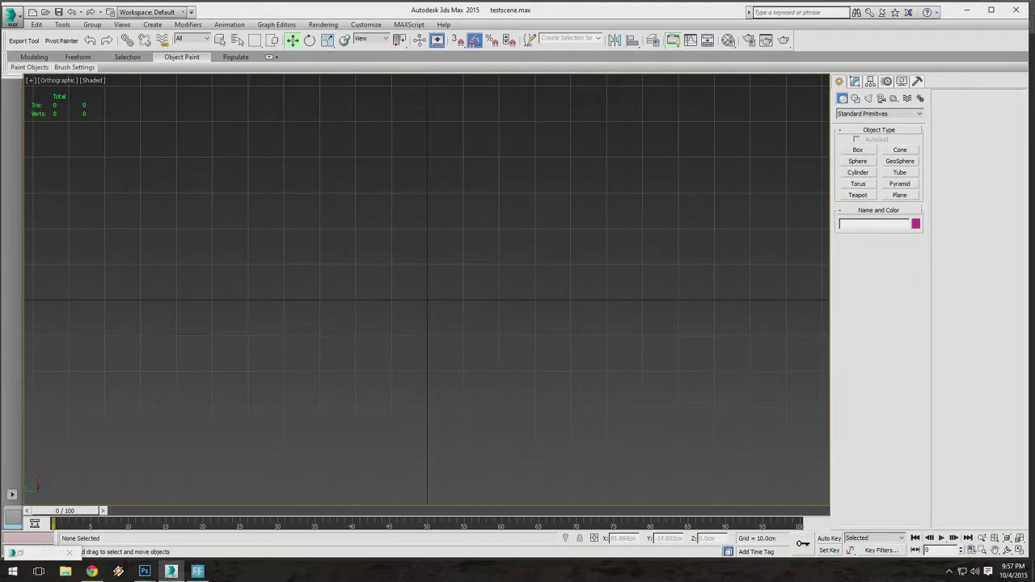
Review the home grid's spacing and major-line interval in the Grid and Snap Settings, and close the dialog.
{"action": "right_click", "coordinate": [458, 44]}
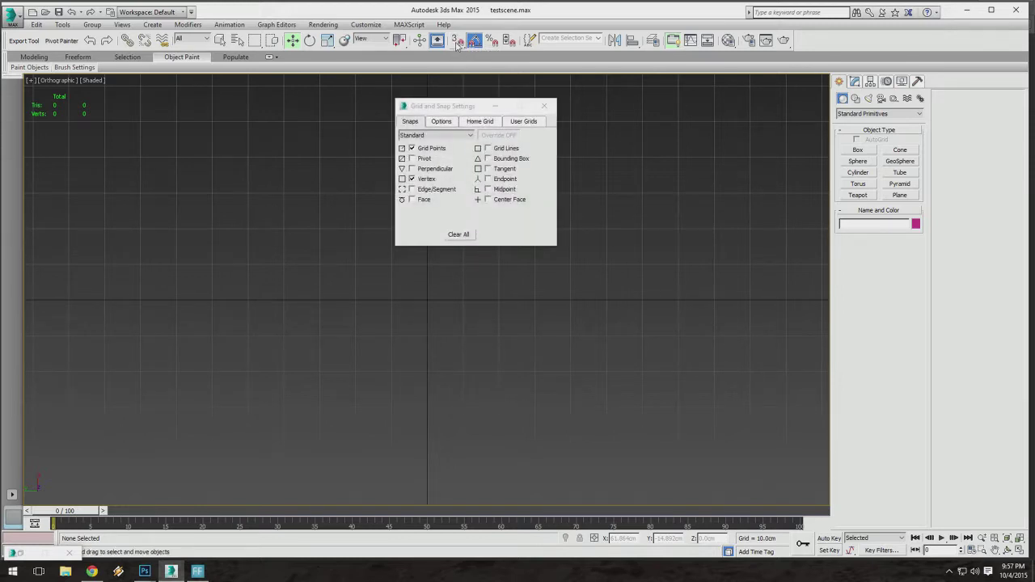
{"action": "left_click_drag", "start_coordinate": [470, 100], "coordinate": [405, 126]}
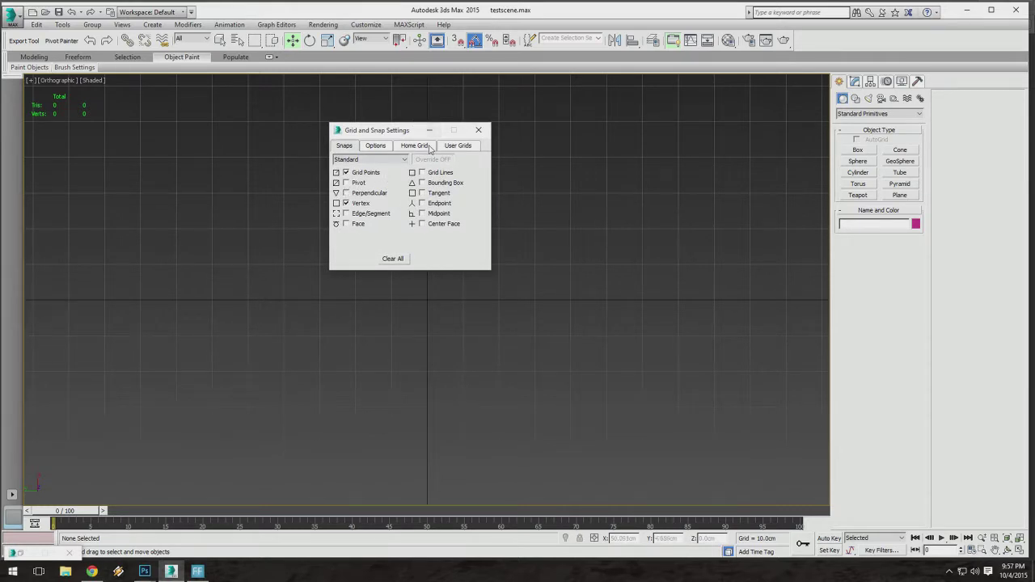
{"action": "left_click", "coordinate": [376, 147]}
{"action": "left_click", "coordinate": [413, 148]}
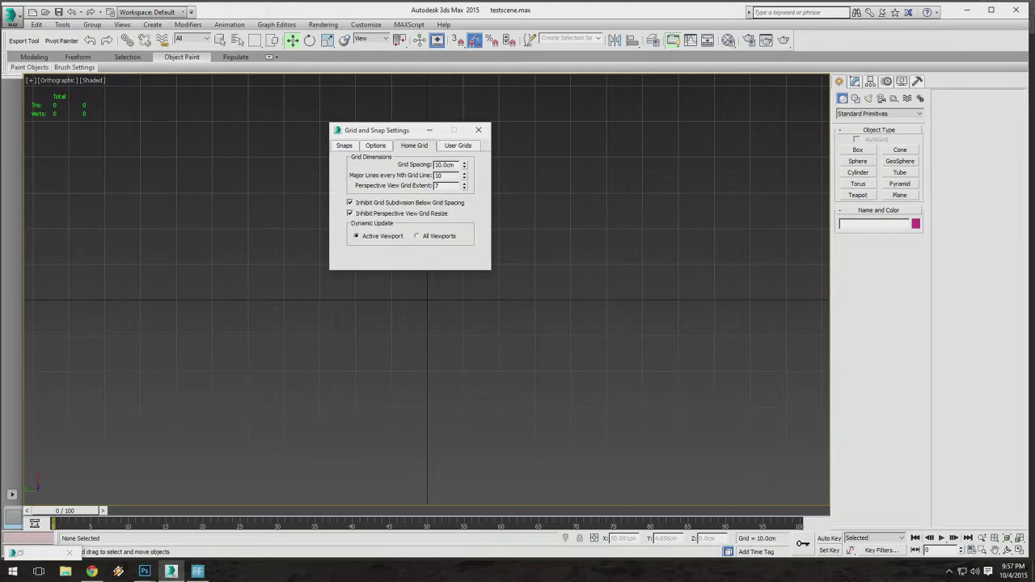
{"action": "left_click", "coordinate": [450, 175]}
{"action": "mouse_move", "coordinate": [447, 165]}
{"action": "left_mouse_down"}
{"action": "mouse_move", "coordinate": [427, 172]}
{"action": "mouse_move", "coordinate": [438, 165]}
{"action": "left_mouse_up"}
{"action": "left_click", "coordinate": [456, 165]}
{"action": "left_click", "coordinate": [456, 165]}
{"action": "left_click", "coordinate": [441, 175]}
{"action": "left_click", "coordinate": [478, 131]}
{"action": "scroll", "coordinate": [436, 149], "scroll_direction": "down", "scroll_amount": 4}
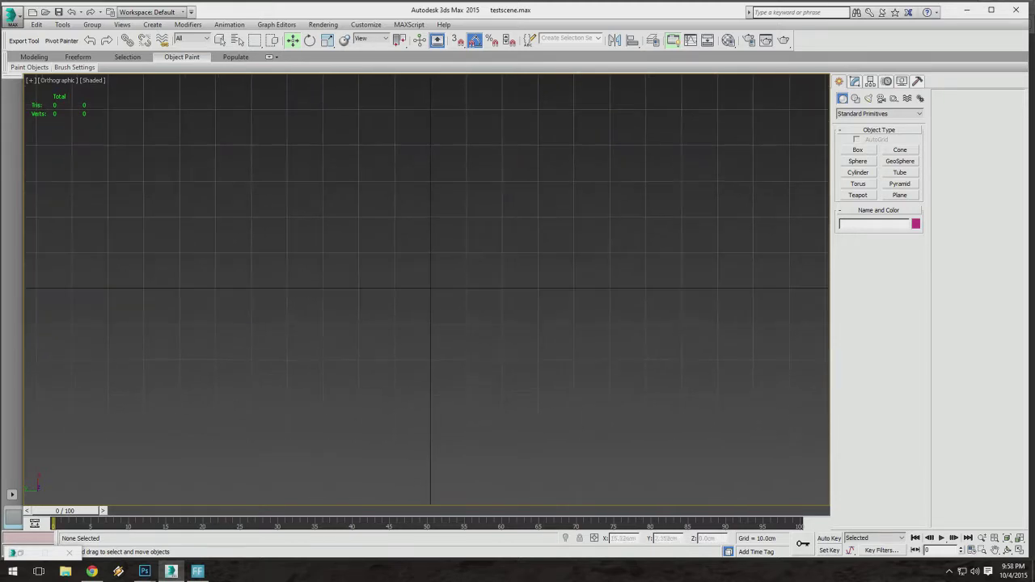
{"action": "scroll", "coordinate": [384, 235], "scroll_direction": "up", "scroll_amount": 3}
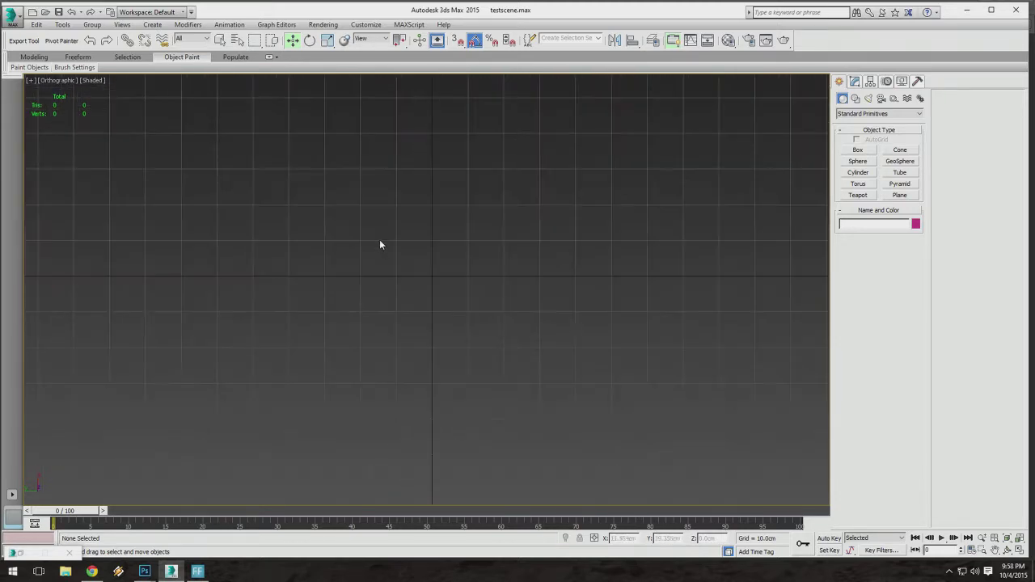
{"action": "middle_click_drag", "start_coordinate": [437, 262], "coordinate": [354, 212]}
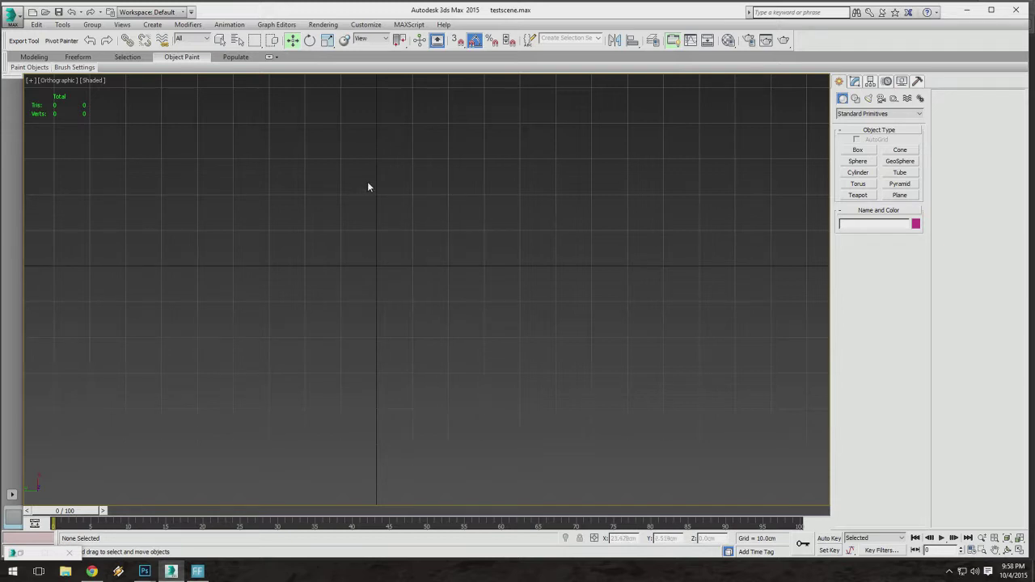
{"action": "left_click", "coordinate": [367, 27]}
{"action": "left_click", "coordinate": [369, 22]}
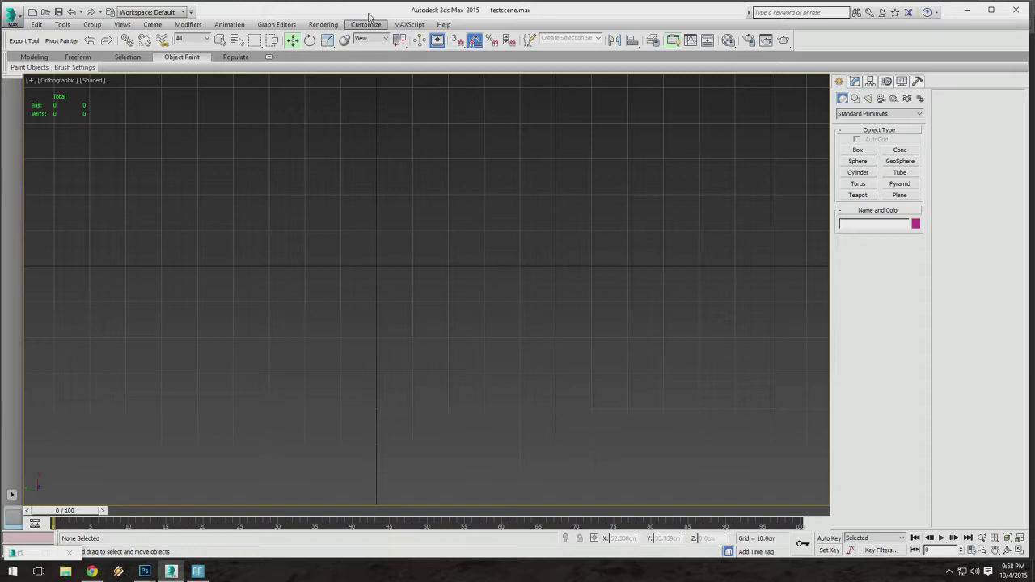
{"action": "right_click", "coordinate": [457, 42]}
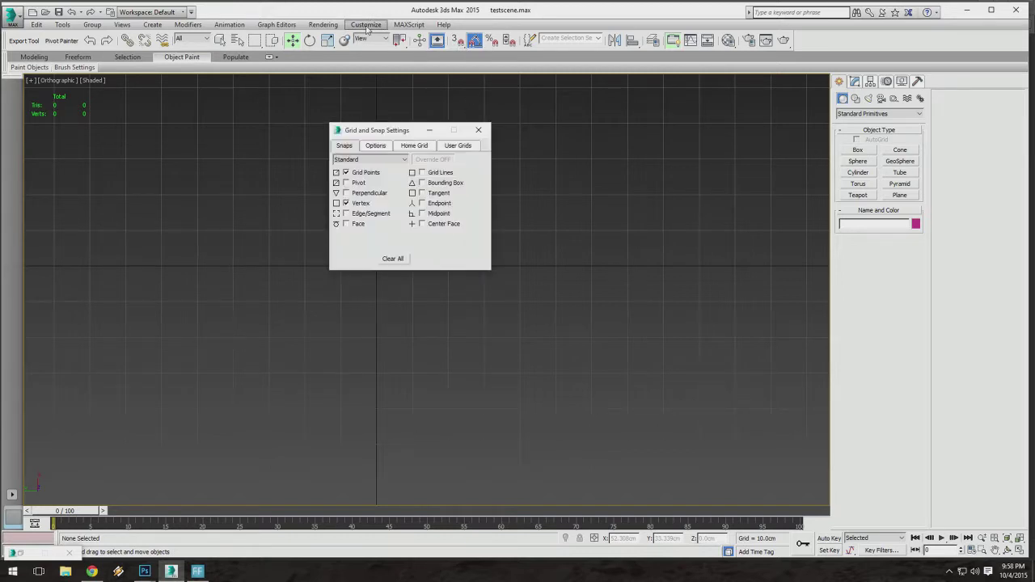
{"action": "left_click", "coordinate": [481, 130]}
Choose metric Centimeters as the display unit scale in the Units Setup and accept the dialog.
{"action": "left_click", "coordinate": [365, 24]}
{"action": "left_click", "coordinate": [390, 164]}
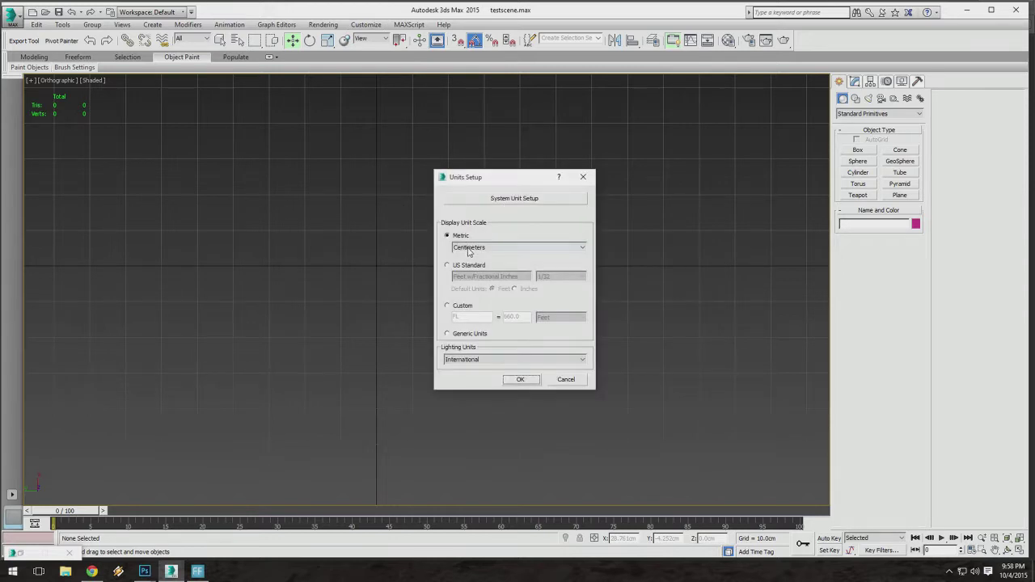
{"action": "left_click", "coordinate": [468, 249]}
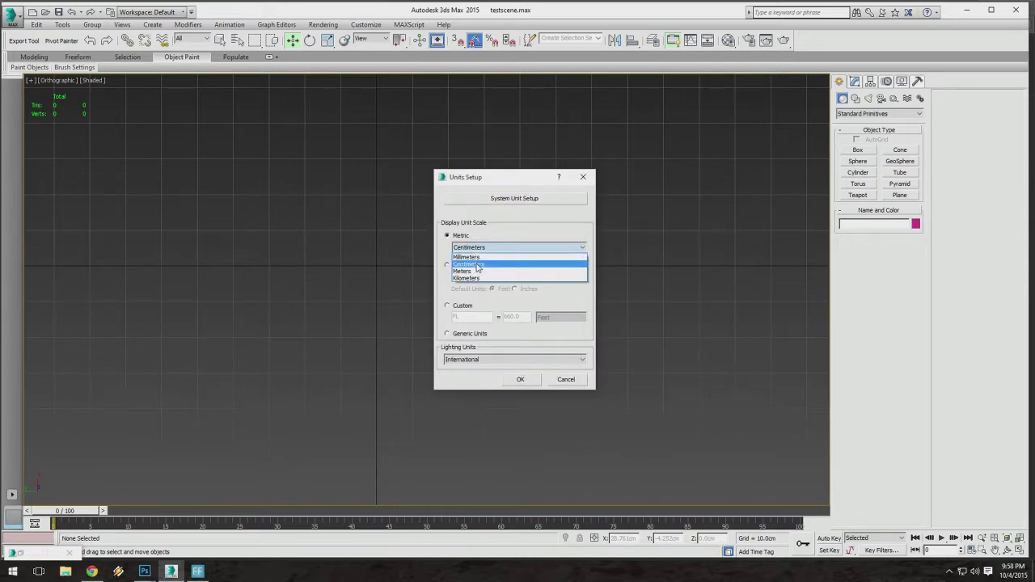
{"action": "left_click", "coordinate": [488, 265]}
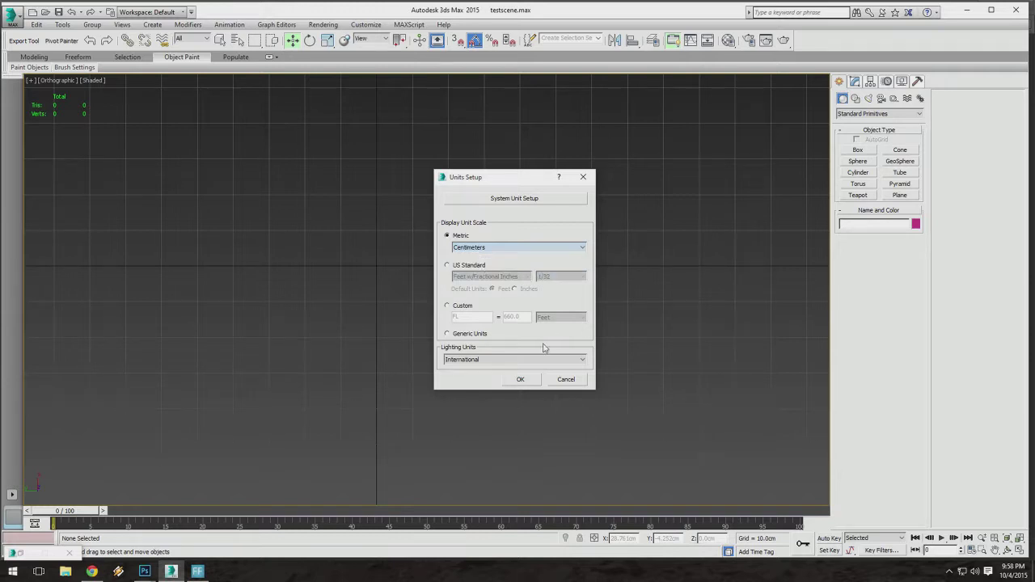
{"action": "left_click", "coordinate": [520, 380]}
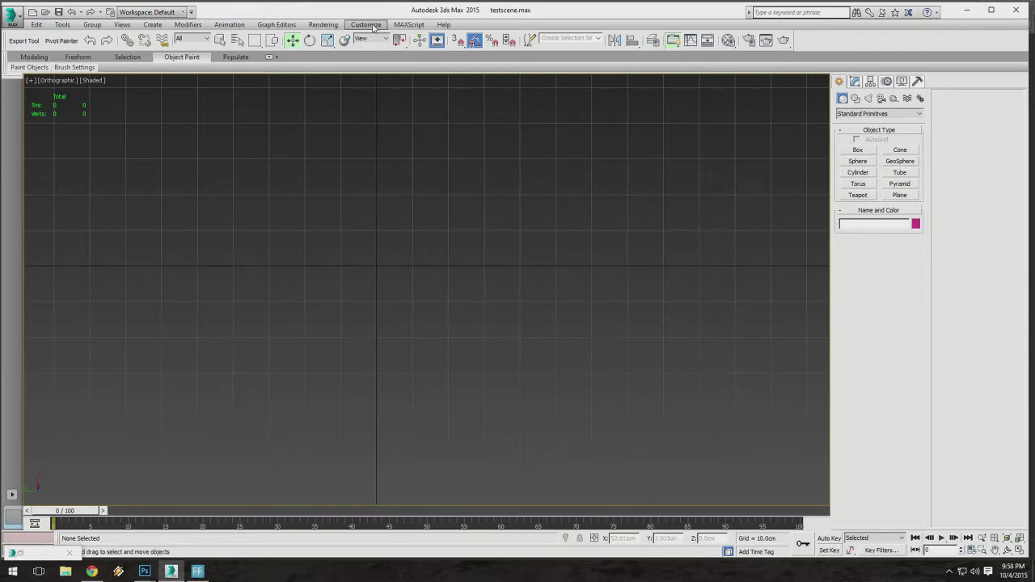
Examine the empty home grid in the Orthographic view from straight on and from several tilted angles.
{"action": "middle_click_drag", "start_coordinate": [409, 243], "coordinate": [465, 270]}
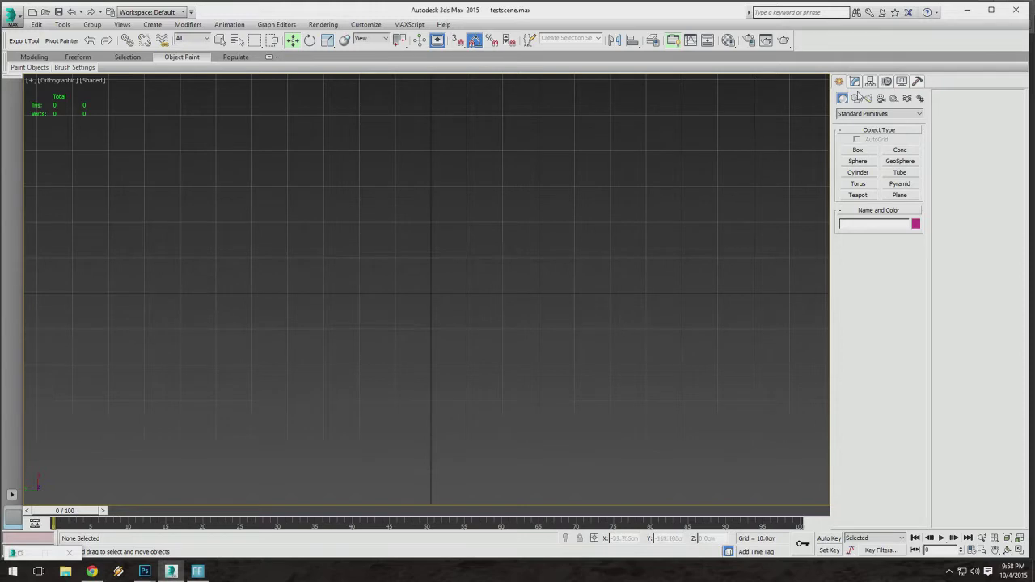
{"action": "middle_click_drag", "start_coordinate": [350, 198], "coordinate": [350, 241]}
{"action": "middle_click_drag", "start_coordinate": [287, 176], "coordinate": [280, 270]}
{"action": "scroll", "coordinate": [335, 304], "scroll_direction": "down", "scroll_amount": 2}
{"action": "scroll", "coordinate": [338, 296], "scroll_direction": "down", "scroll_amount": 2}
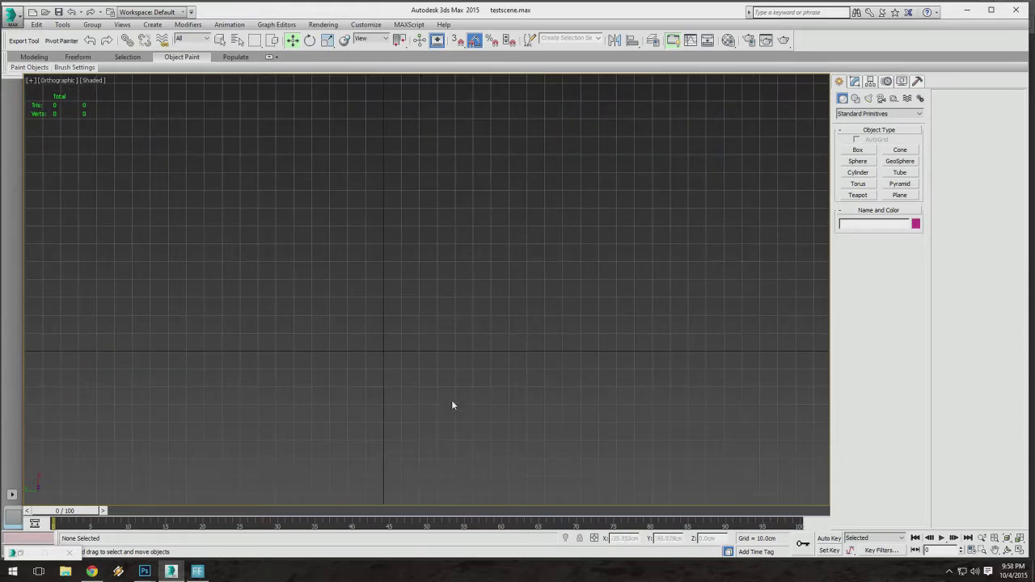
{"action": "middle_click_drag", "start_coordinate": [385, 406], "coordinate": [412, 326]}
{"action": "middle_click_drag", "start_coordinate": [402, 226], "coordinate": [405, 249]}
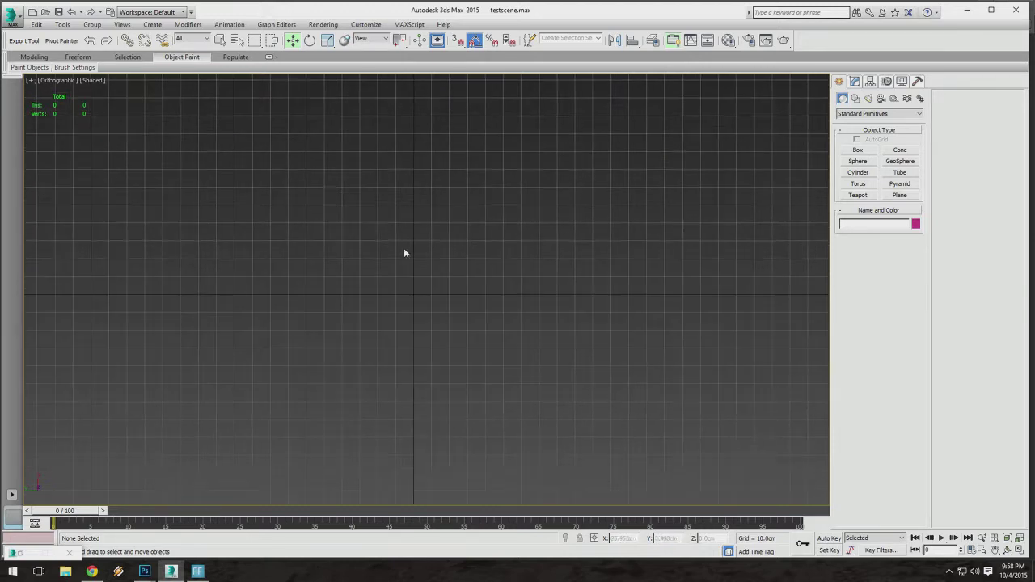
{"action": "middle_click_drag", "start_coordinate": [388, 291], "coordinate": [511, 312], "text": "alt"}
{"action": "middle_click_drag", "start_coordinate": [416, 334], "coordinate": [381, 307], "text": "alt"}
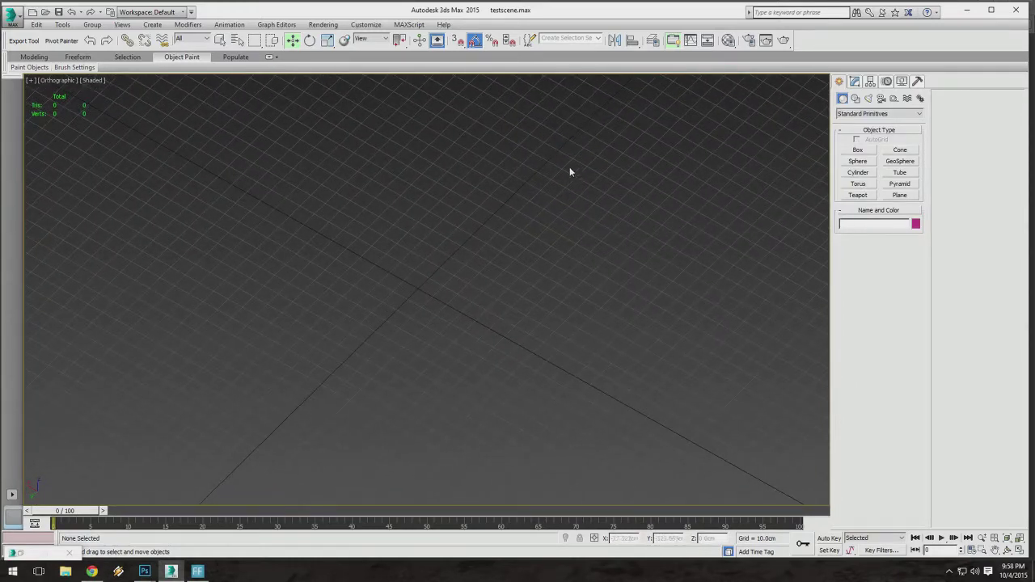
{"action": "middle_click_drag", "start_coordinate": [620, 203], "coordinate": [507, 242], "text": "alt"}
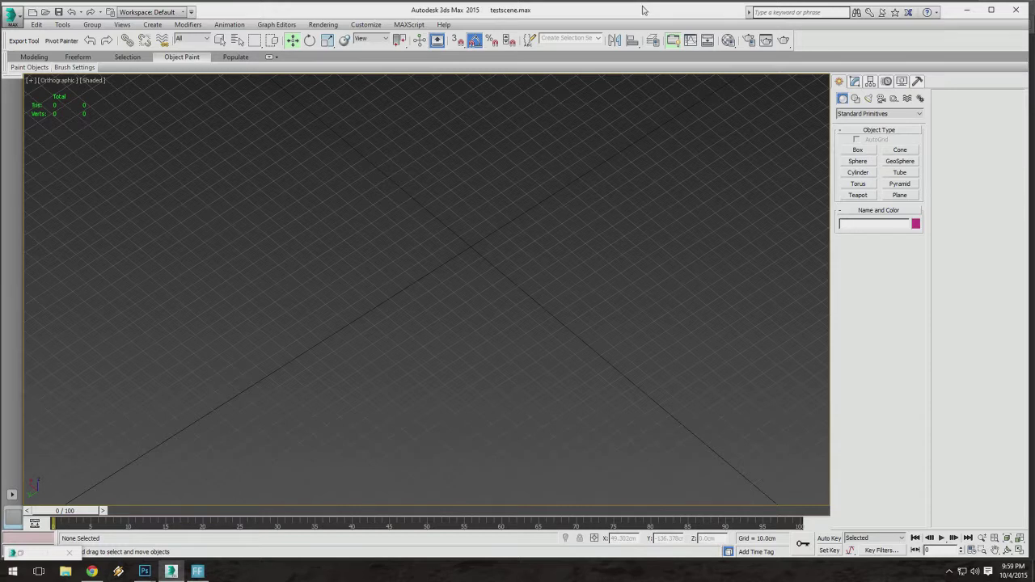
{"action": "middle_click_drag", "start_coordinate": [580, 208], "coordinate": [582, 241]}
{"action": "middle_click_drag", "start_coordinate": [465, 304], "coordinate": [442, 271], "text": "alt"}
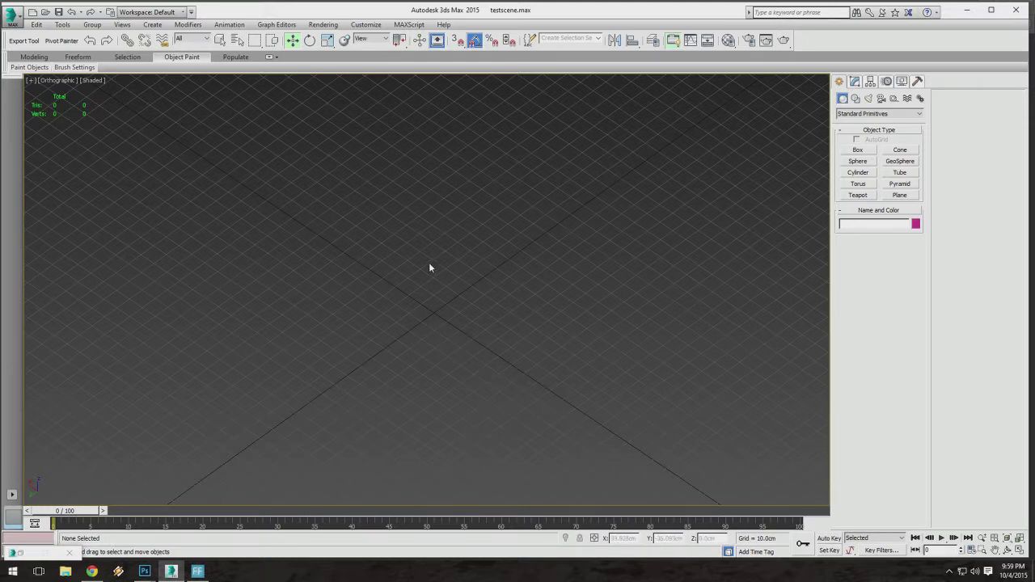
{"action": "middle_click_drag", "start_coordinate": [430, 263], "coordinate": [436, 256]}
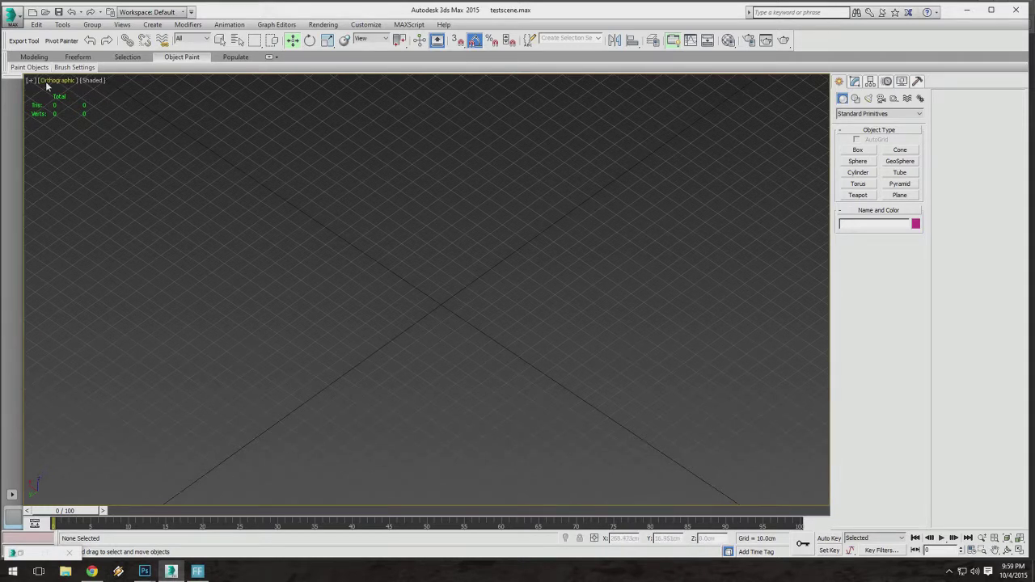
Switch the viewport from Orthographic to Perspective.
{"action": "middle_click_drag", "start_coordinate": [258, 223], "coordinate": [186, 174], "text": "alt"}
{"action": "left_click", "coordinate": [71, 67]}
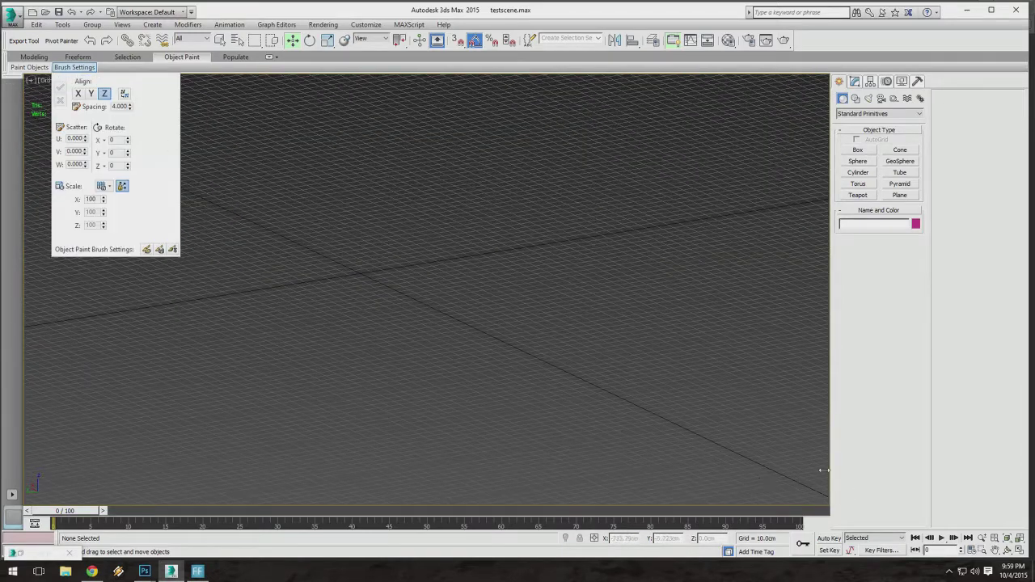
{"action": "middle_click_drag", "start_coordinate": [823, 469], "coordinate": [587, 446], "text": "alt"}
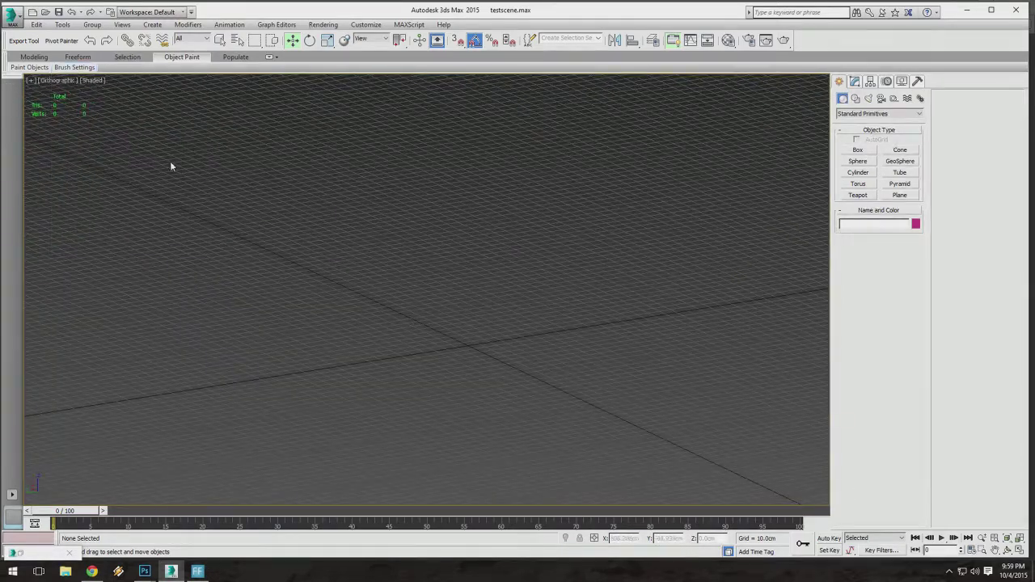
{"action": "left_click", "coordinate": [54, 81]}
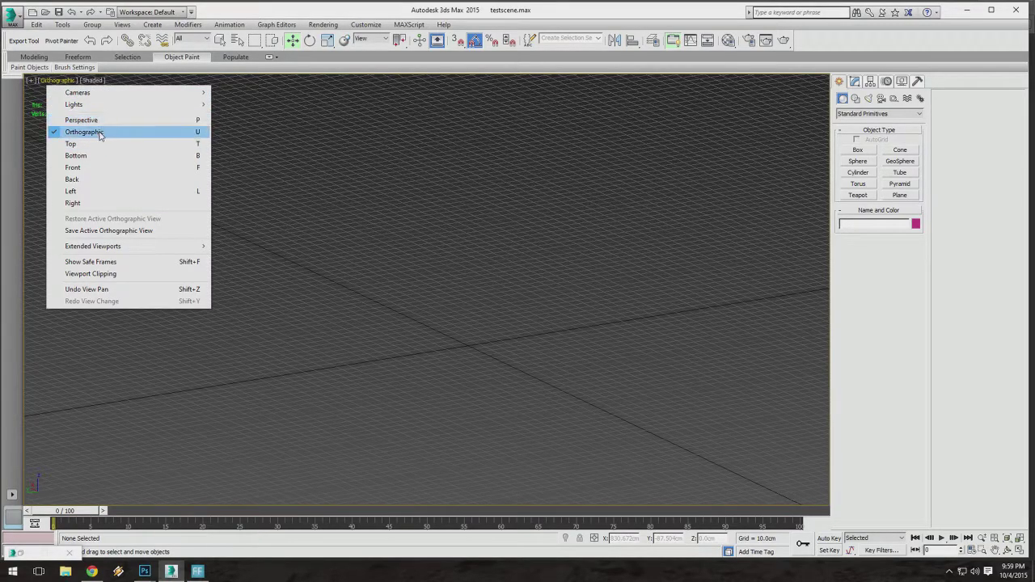
{"action": "left_click", "coordinate": [85, 120]}
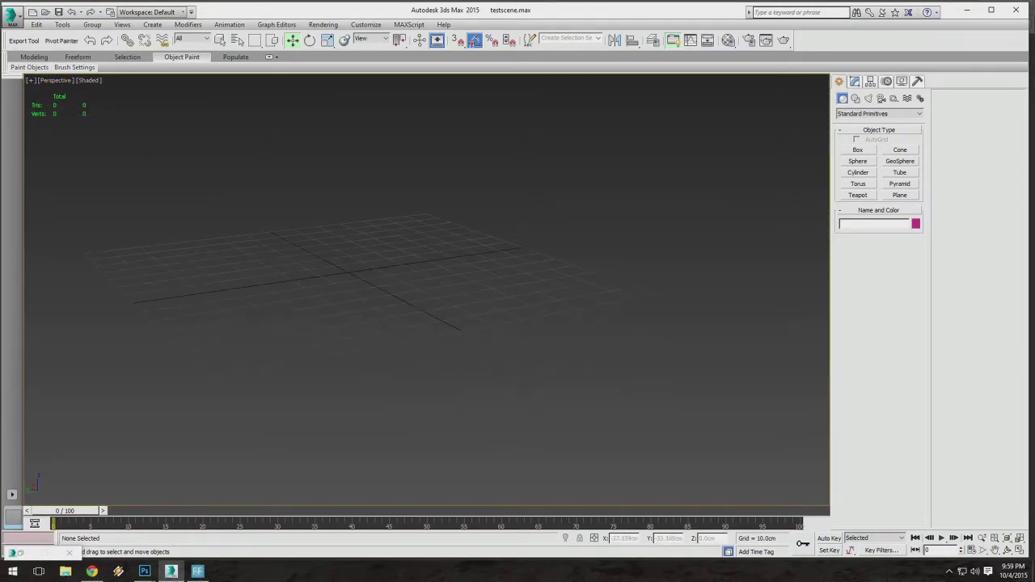
Create a test teapot with a radius of about 64 cm at the grid's center, and delete it from the scene.
{"action": "middle_click_drag", "start_coordinate": [368, 232], "coordinate": [459, 284]}
{"action": "left_click", "coordinate": [859, 195]}
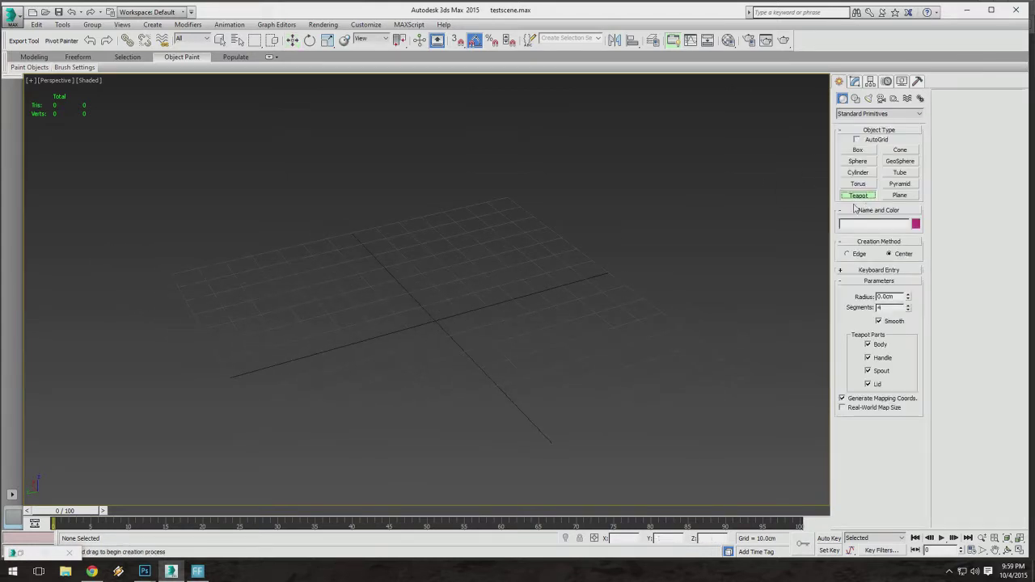
{"action": "left_click_drag", "start_coordinate": [438, 323], "coordinate": [524, 402]}
{"action": "scroll", "coordinate": [492, 348], "scroll_direction": "down", "scroll_amount": 4}
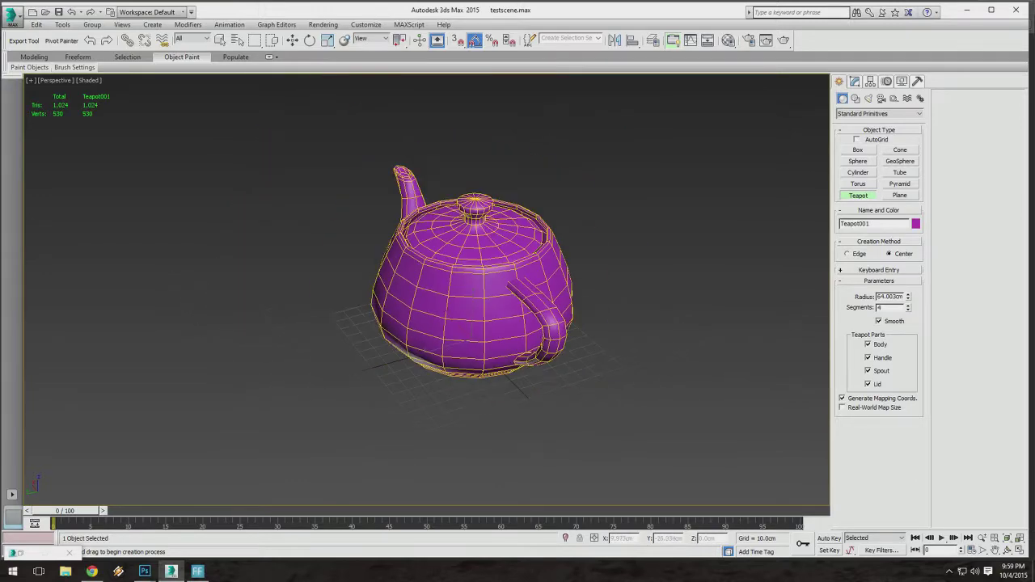
{"action": "middle_click_drag", "start_coordinate": [498, 332], "coordinate": [457, 308], "text": "alt"}
{"action": "scroll", "coordinate": [516, 314], "scroll_direction": "up", "scroll_amount": 4}
{"action": "scroll", "coordinate": [530, 305], "scroll_direction": "down", "scroll_amount": 4}
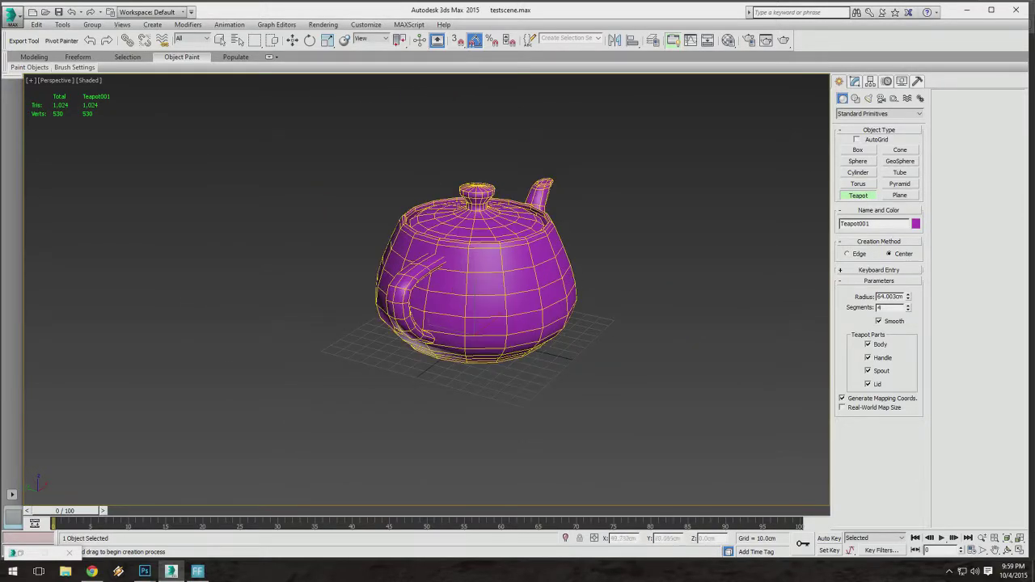
{"action": "key", "text": "Delete"}
Create a box about 132 cm long, 95 cm wide and 186 cm high on the home grid.
{"action": "left_click", "coordinate": [857, 150]}
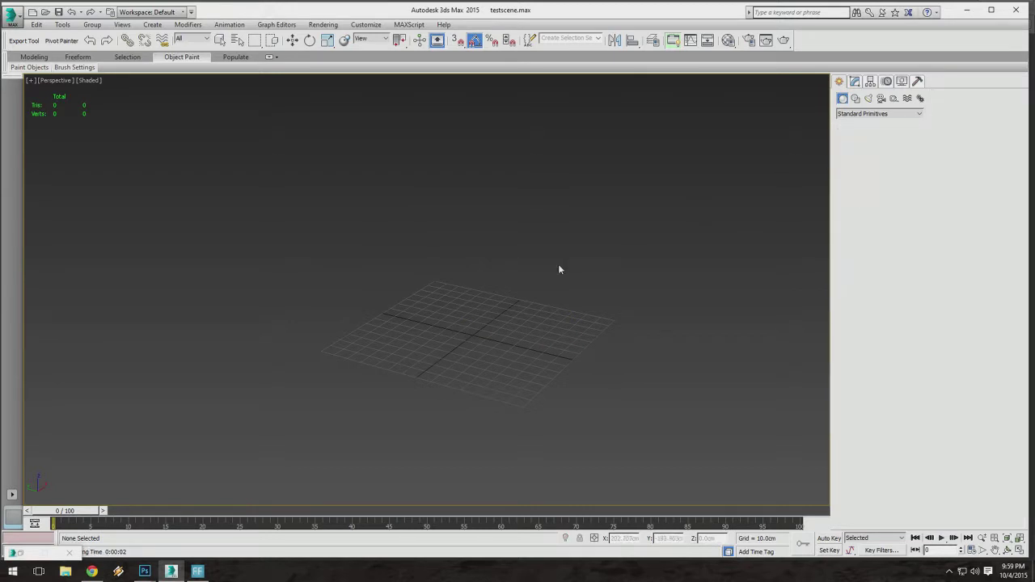
{"action": "left_click_drag", "start_coordinate": [421, 306], "coordinate": [623, 413]}
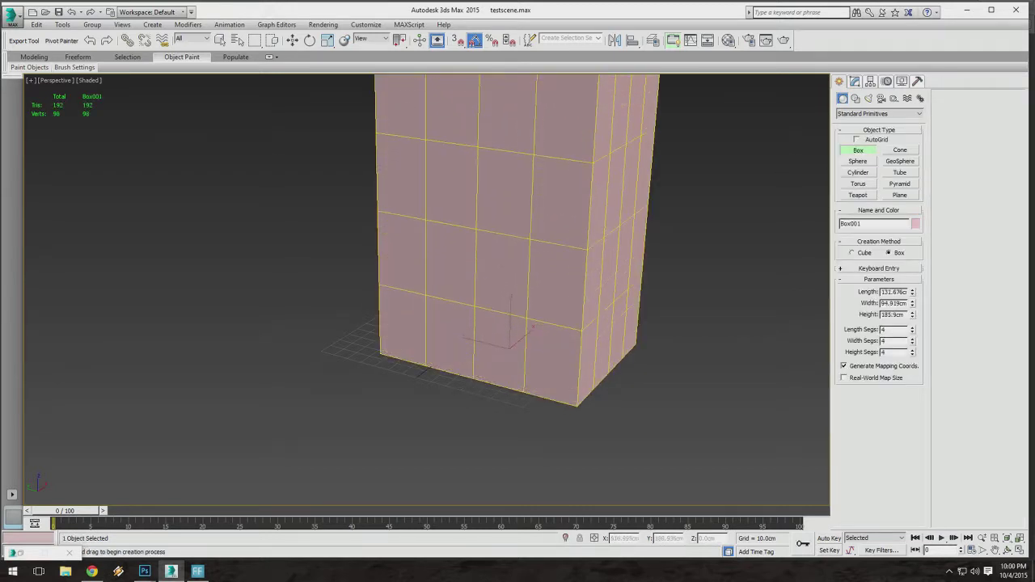
{"action": "scroll", "coordinate": [552, 287], "scroll_direction": "down", "scroll_amount": 5}
{"action": "middle_click_drag", "start_coordinate": [552, 286], "coordinate": [409, 281]}
{"action": "scroll", "coordinate": [517, 278], "scroll_direction": "up", "scroll_amount": 5}
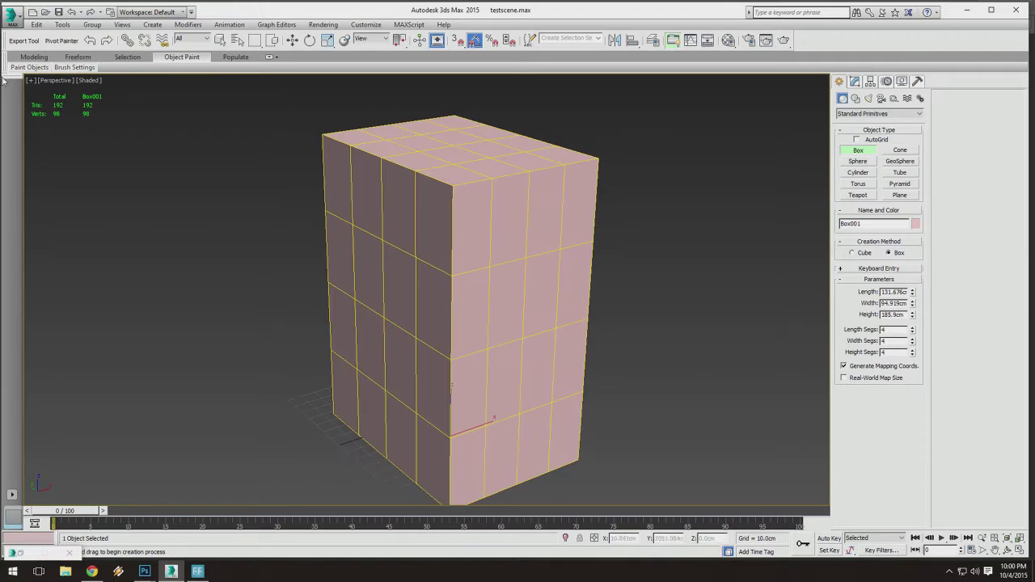
Switch the viewport to Orthographic and examine the box from several angles and distances.
{"action": "left_click", "coordinate": [55, 81]}
{"action": "left_click", "coordinate": [96, 133]}
{"action": "middle_click_drag", "start_coordinate": [388, 267], "coordinate": [477, 263], "text": "alt"}
{"action": "mouse_move", "coordinate": [485, 360]}
{"action": "middle_mouse_down", "text": "alt"}
{"action": "mouse_move", "coordinate": [474, 347]}
{"action": "mouse_move", "coordinate": [436, 347]}
{"action": "mouse_move", "coordinate": [465, 324]}
{"action": "mouse_move", "coordinate": [447, 329]}
{"action": "mouse_move", "coordinate": [477, 355]}
{"action": "middle_mouse_up", "text": "alt"}
{"action": "scroll", "coordinate": [467, 324], "scroll_direction": "up", "scroll_amount": 5}
{"action": "scroll", "coordinate": [464, 242], "scroll_direction": "down", "scroll_amount": 5}
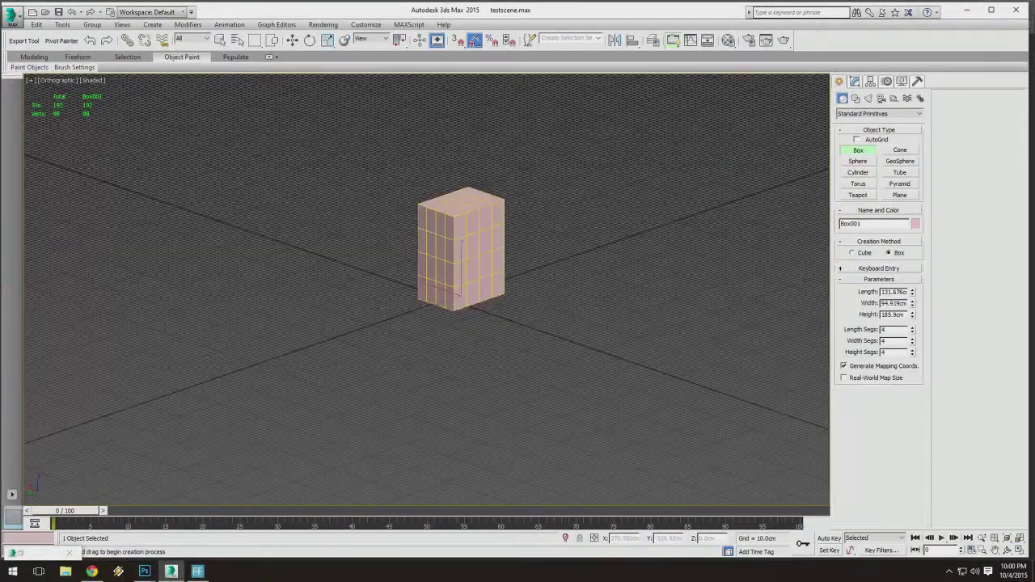
{"action": "middle_click_drag", "start_coordinate": [464, 242], "coordinate": [454, 275], "text": "alt"}
{"action": "scroll", "coordinate": [456, 258], "scroll_direction": "up", "scroll_amount": 3}
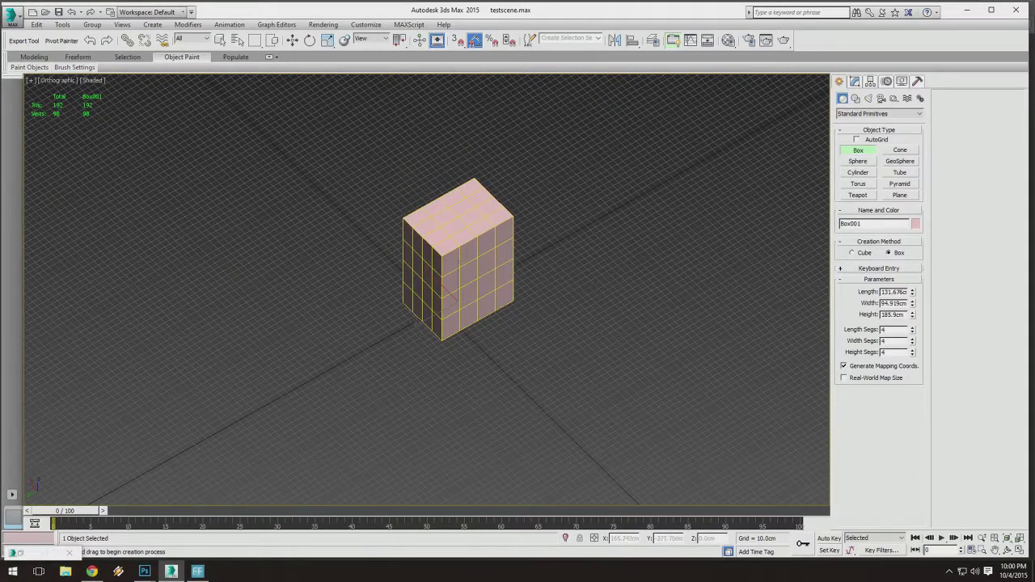
{"action": "mouse_move", "coordinate": [452, 323]}
{"action": "middle_mouse_down", "text": "alt"}
{"action": "mouse_move", "coordinate": [532, 307]}
{"action": "mouse_move", "coordinate": [517, 314]}
{"action": "mouse_move", "coordinate": [495, 295]}
{"action": "mouse_move", "coordinate": [501, 252]}
{"action": "mouse_move", "coordinate": [457, 325]}
{"action": "middle_mouse_up", "text": "alt"}
{"action": "scroll", "coordinate": [500, 266], "scroll_direction": "up", "scroll_amount": 5}
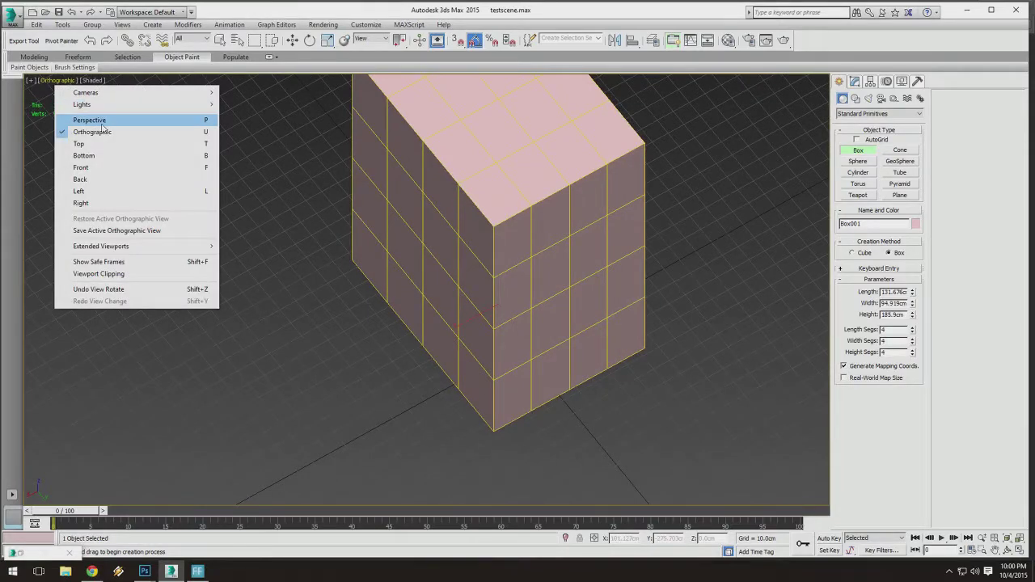
View the box in Perspective for comparison, and return the viewport to Orthographic.
{"action": "left_click", "coordinate": [89, 119]}
{"action": "scroll", "coordinate": [426, 291], "scroll_direction": "down", "scroll_amount": 6}
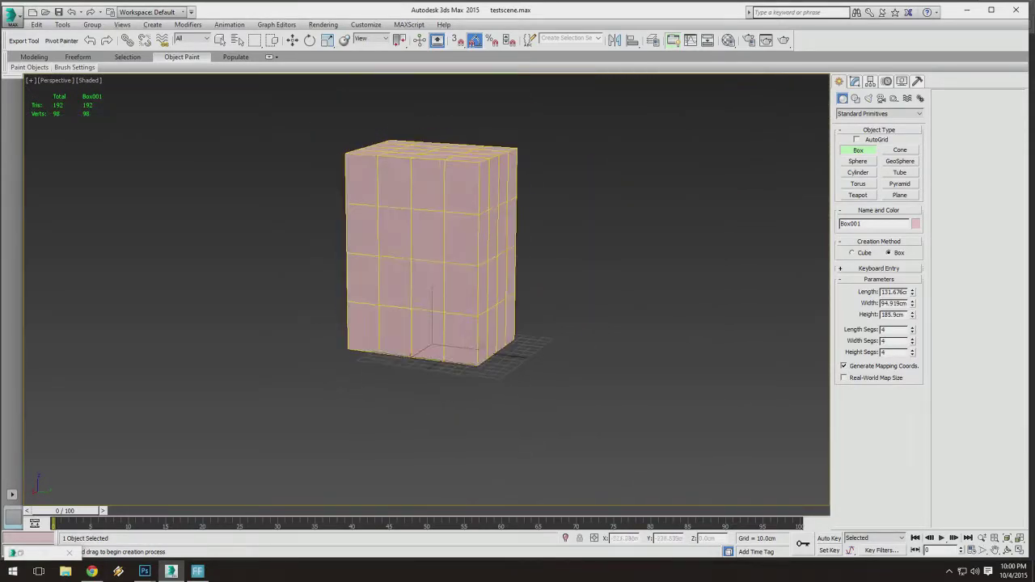
{"action": "middle_click_drag", "start_coordinate": [485, 267], "coordinate": [397, 295], "text": "alt"}
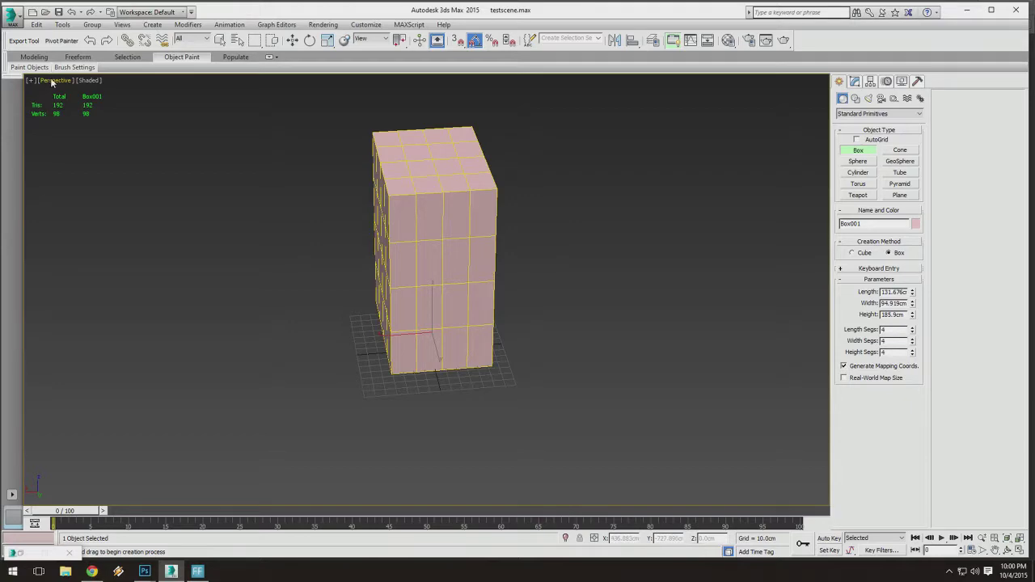
{"action": "left_click", "coordinate": [81, 131]}
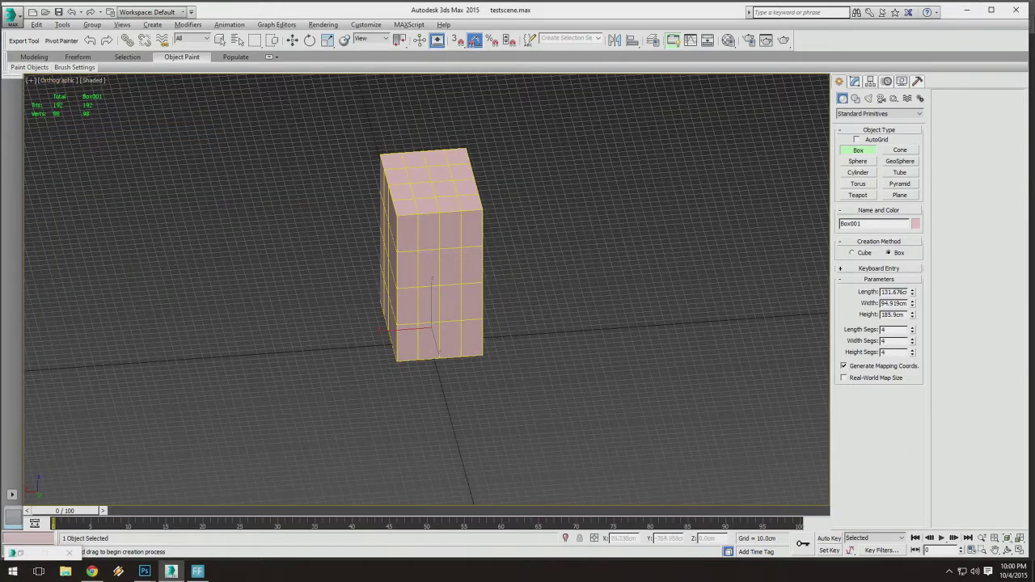
Inspect the box's edges in the Orthographic viewport from several sides, both close up and from farther away.
{"action": "middle_click_drag", "start_coordinate": [477, 257], "coordinate": [404, 237], "text": "alt"}
{"action": "scroll", "coordinate": [404, 236], "scroll_direction": "up", "scroll_amount": 4}
{"action": "scroll", "coordinate": [404, 236], "scroll_direction": "down", "scroll_amount": 4}
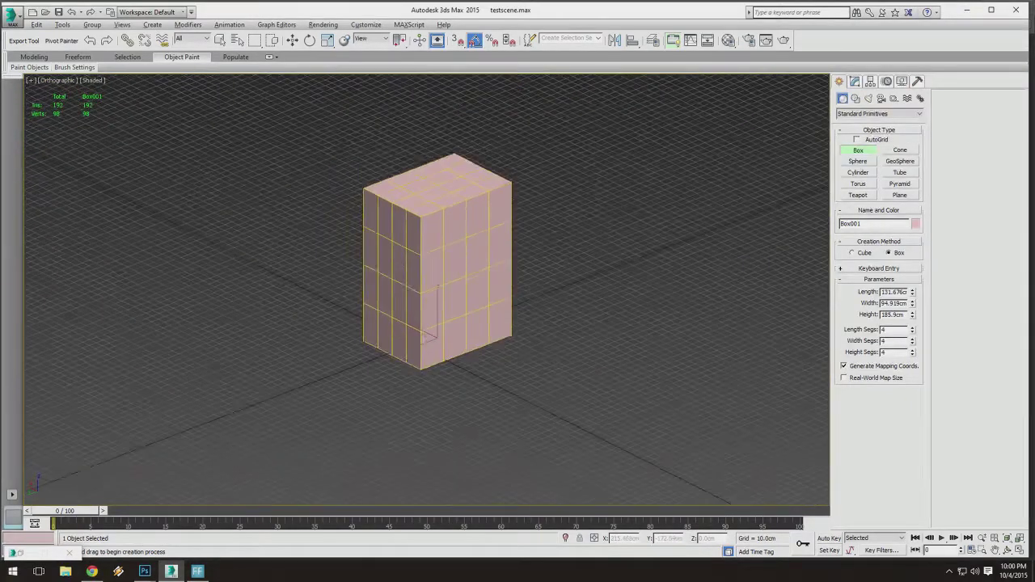
{"action": "middle_click_drag", "start_coordinate": [428, 333], "coordinate": [550, 319], "text": "alt"}
{"action": "scroll", "coordinate": [455, 317], "scroll_direction": "up", "scroll_amount": 2}
{"action": "scroll", "coordinate": [485, 337], "scroll_direction": "up", "scroll_amount": 3}
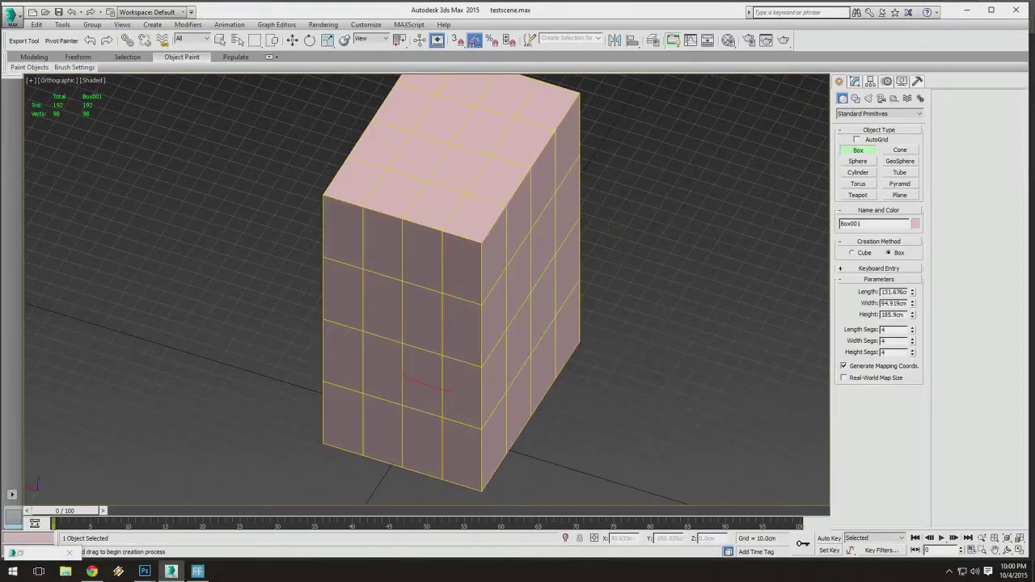
{"action": "scroll", "coordinate": [463, 203], "scroll_direction": "down", "scroll_amount": 4}
{"action": "middle_click_drag", "start_coordinate": [464, 202], "coordinate": [493, 234], "text": "alt"}
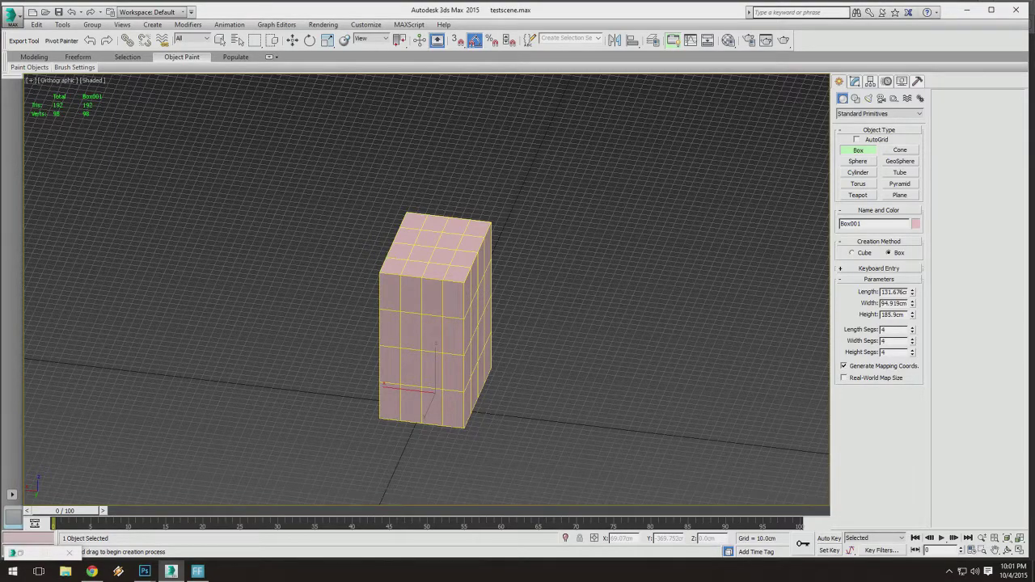
{"action": "middle_click_drag", "start_coordinate": [463, 236], "coordinate": [423, 208], "text": "alt"}
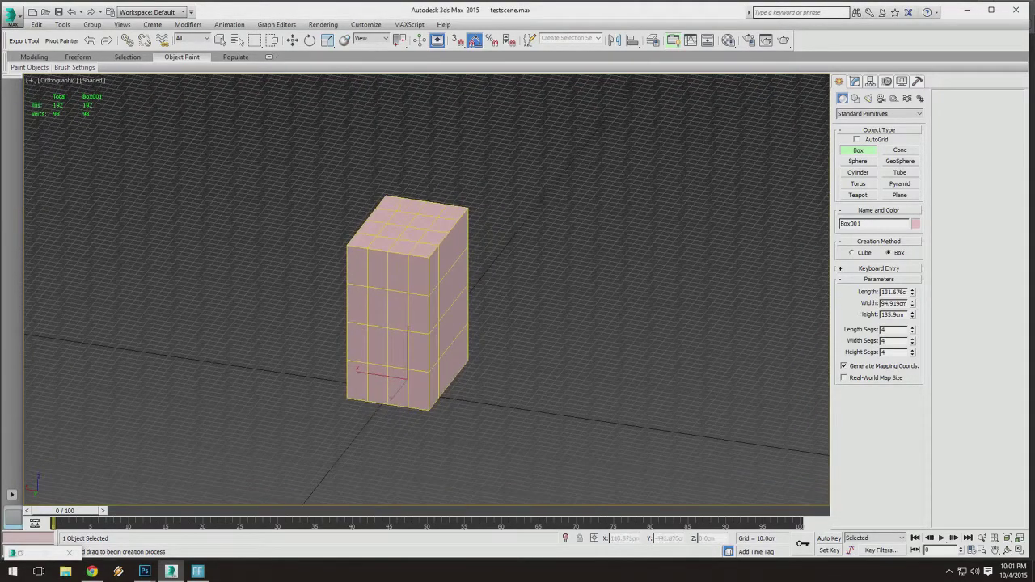
Switch the viewport to Perspective and examine how the box and grid are displayed at different angles and distances.
{"action": "left_click", "coordinate": [52, 87]}
{"action": "left_click", "coordinate": [81, 120]}
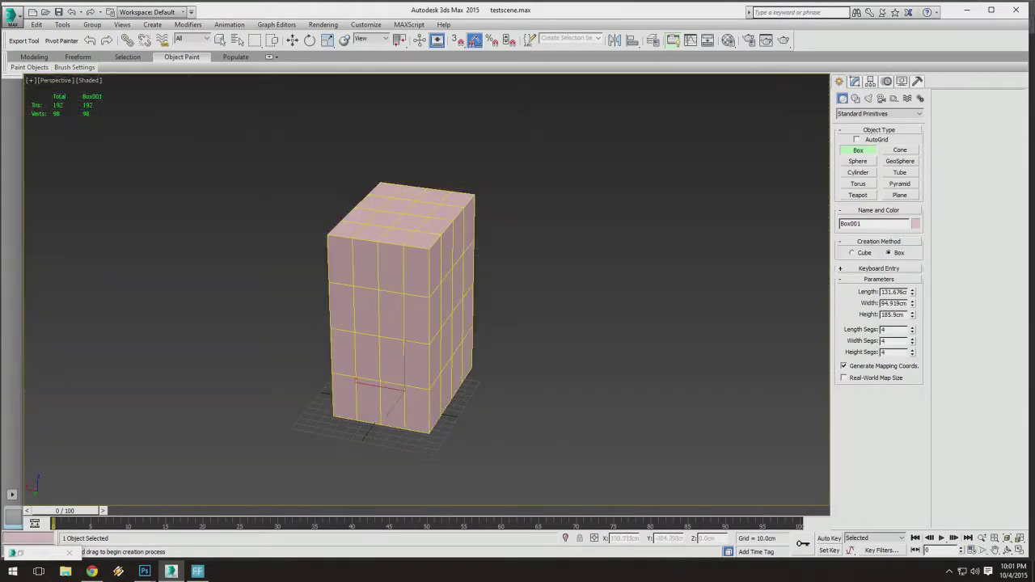
{"action": "middle_click_drag", "start_coordinate": [339, 279], "coordinate": [445, 322], "text": "alt"}
{"action": "scroll", "coordinate": [408, 271], "scroll_direction": "down", "scroll_amount": 2}
{"action": "scroll", "coordinate": [410, 255], "scroll_direction": "up", "scroll_amount": 4}
{"action": "scroll", "coordinate": [427, 301], "scroll_direction": "down", "scroll_amount": 3}
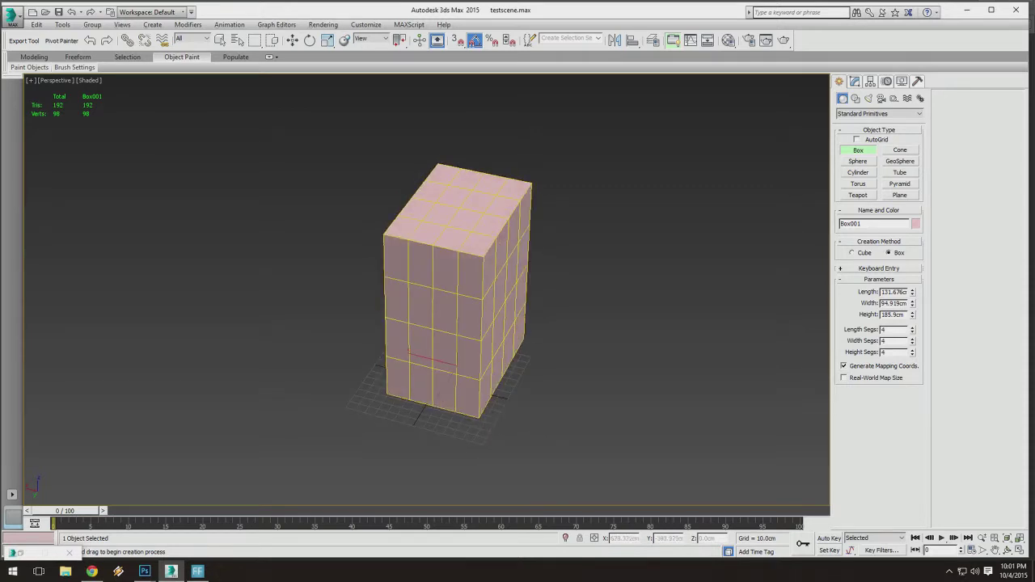
{"action": "left_click", "coordinate": [57, 83]}
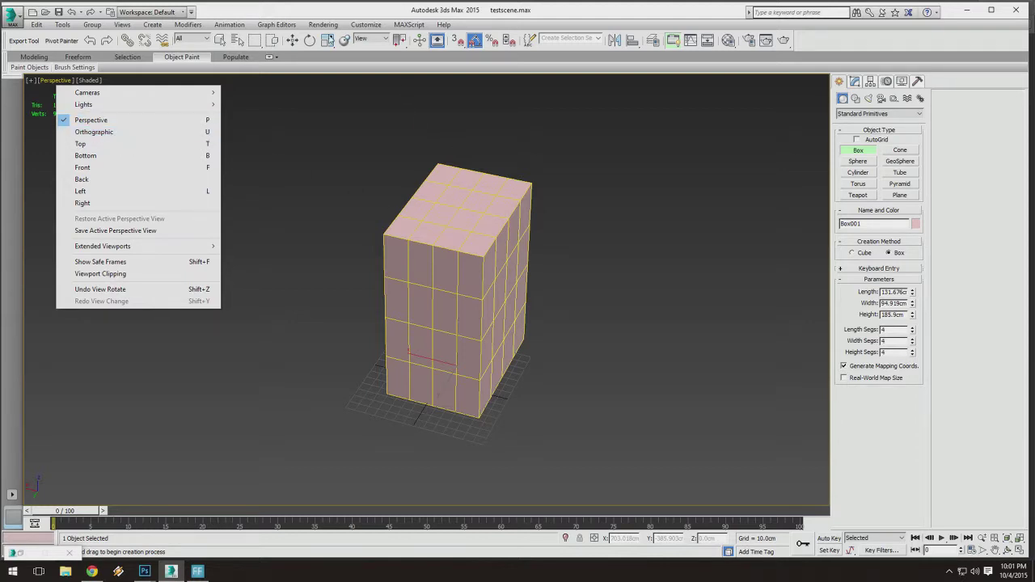
{"action": "left_click", "coordinate": [267, 16]}
Leave box creation and delete the box from the scene.
{"action": "left_click", "coordinate": [220, 41]}
{"action": "middle_click_drag", "start_coordinate": [433, 158], "coordinate": [356, 190]}
{"action": "left_click", "coordinate": [349, 209]}
{"action": "left_click", "coordinate": [469, 252]}
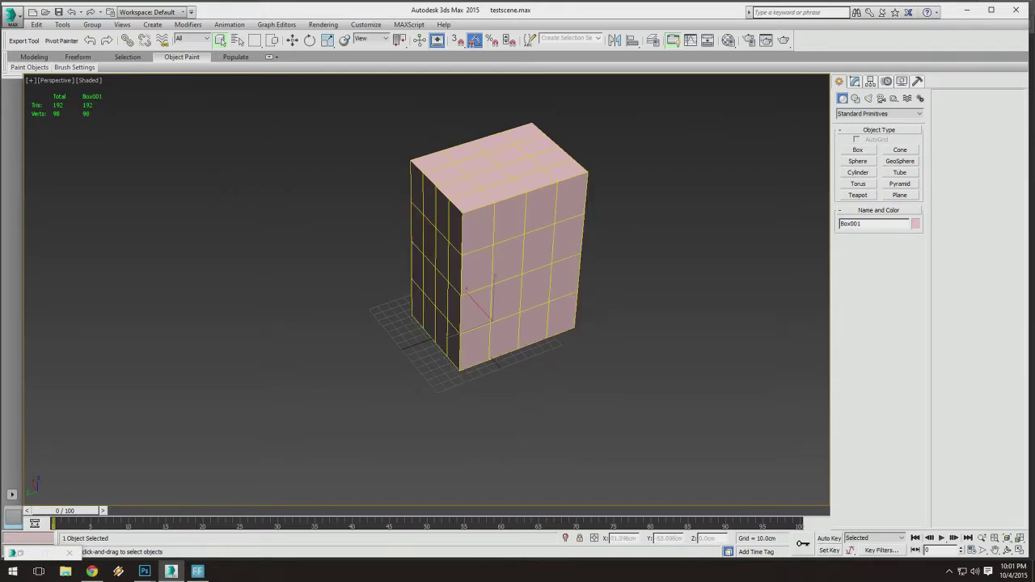
{"action": "key", "text": "Delete"}
{"action": "middle_click_drag", "start_coordinate": [488, 247], "coordinate": [500, 281], "text": "alt"}
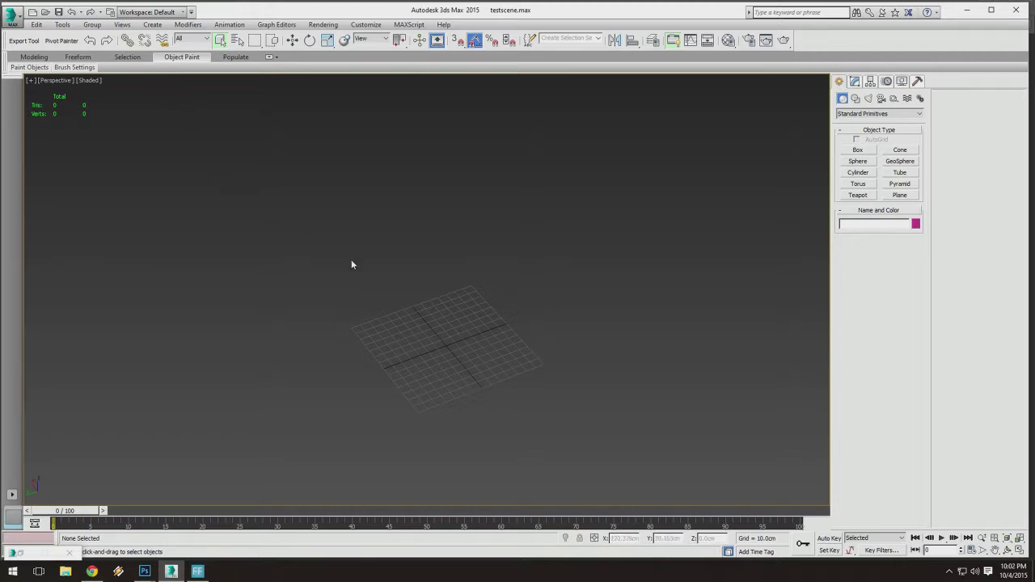
Switch the viewport to Front and show the grid at 10 cm spacing.
{"action": "middle_click_drag", "start_coordinate": [351, 264], "coordinate": [358, 240]}
{"action": "middle_click_drag", "start_coordinate": [435, 261], "coordinate": [428, 265], "text": "alt"}
{"action": "scroll", "coordinate": [493, 364], "scroll_direction": "up", "scroll_amount": 3}
{"action": "middle_click_drag", "start_coordinate": [380, 245], "coordinate": [312, 245]}
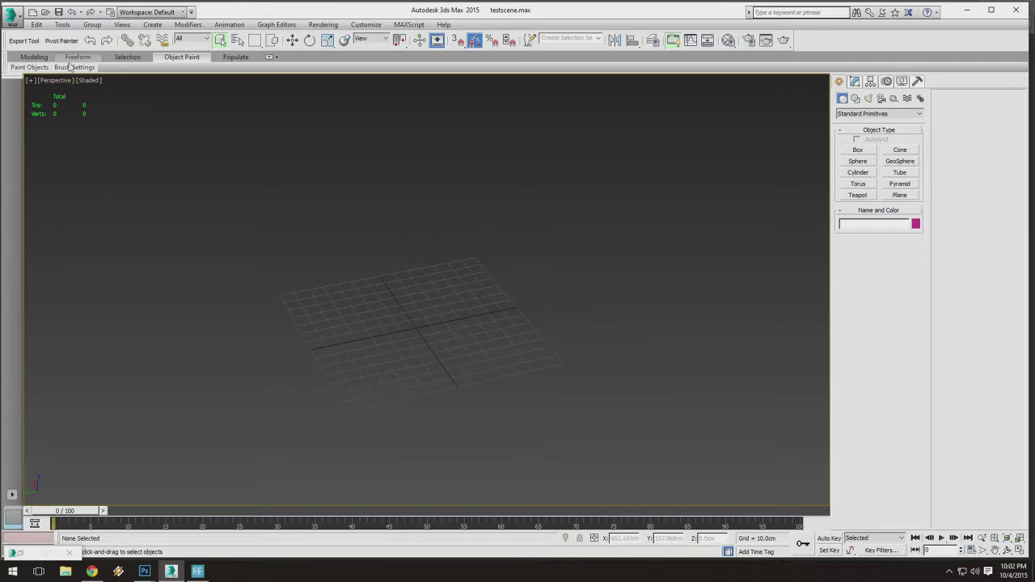
{"action": "left_click", "coordinate": [56, 80]}
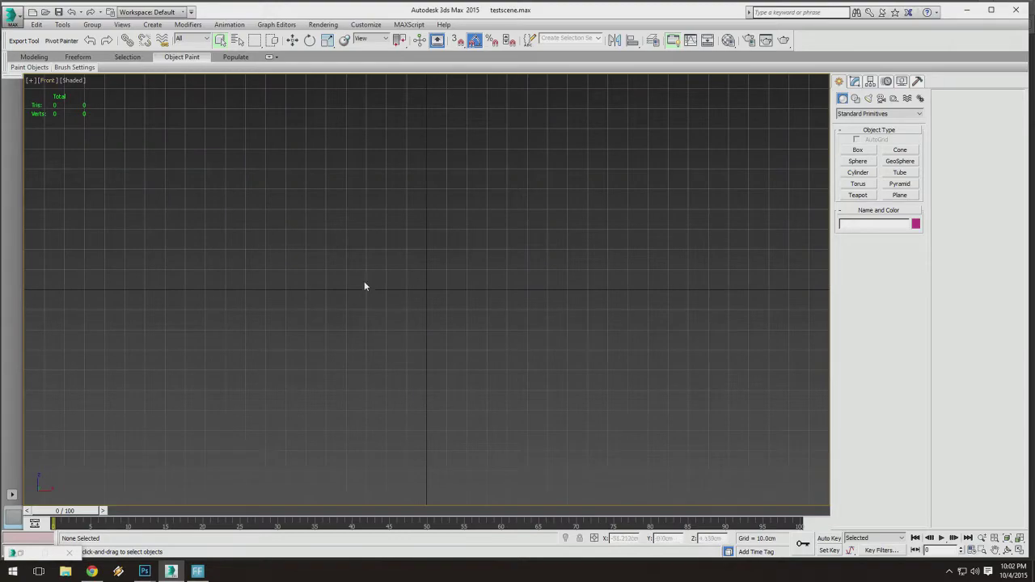
{"action": "scroll", "coordinate": [365, 283], "scroll_direction": "down", "scroll_amount": 5}
{"action": "scroll", "coordinate": [407, 243], "scroll_direction": "up", "scroll_amount": 5}
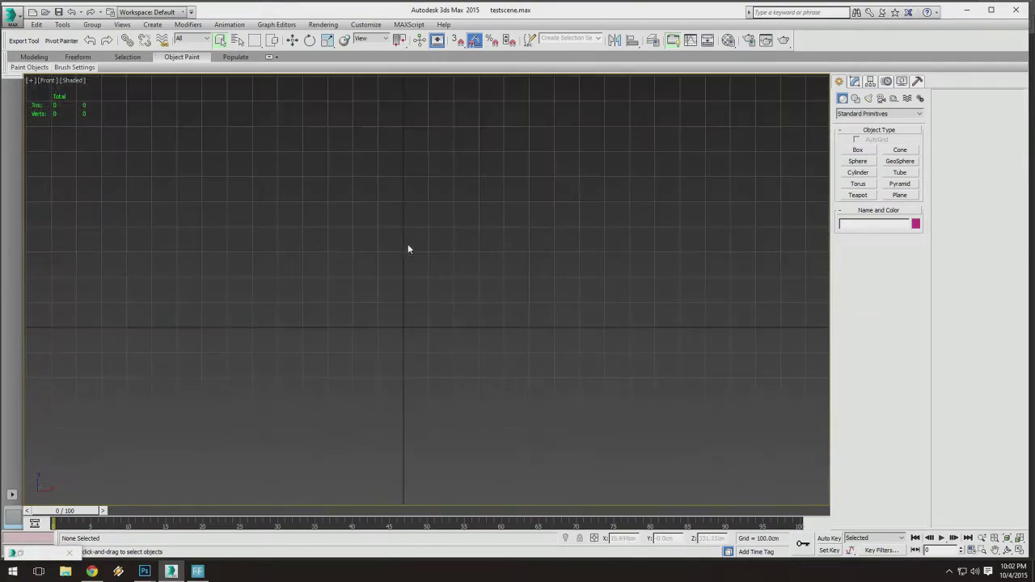
{"action": "scroll", "coordinate": [415, 285], "scroll_direction": "up", "scroll_amount": 3}
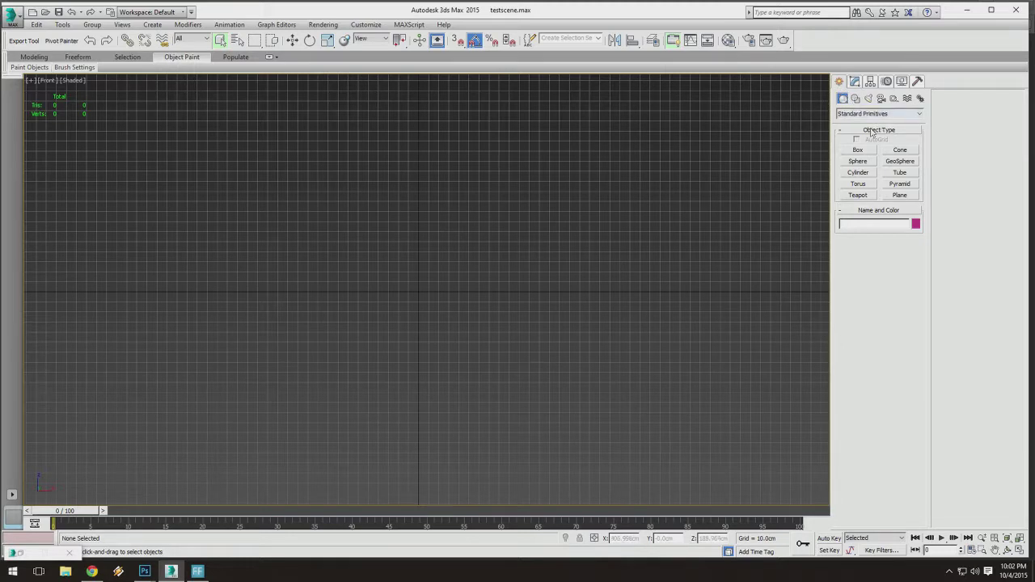
Start the Plane primitive with 3D snapping turned on, and review the active snap types in Grid and Snap Settings.
{"action": "left_click", "coordinate": [903, 196]}
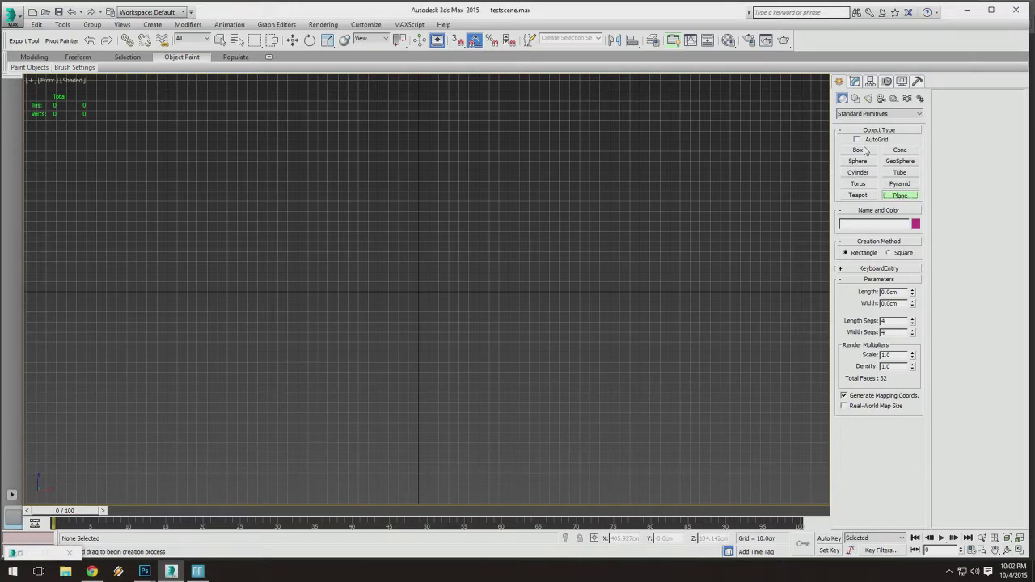
{"action": "middle_click_drag", "start_coordinate": [614, 202], "coordinate": [628, 178]}
{"action": "left_click", "coordinate": [457, 40]}
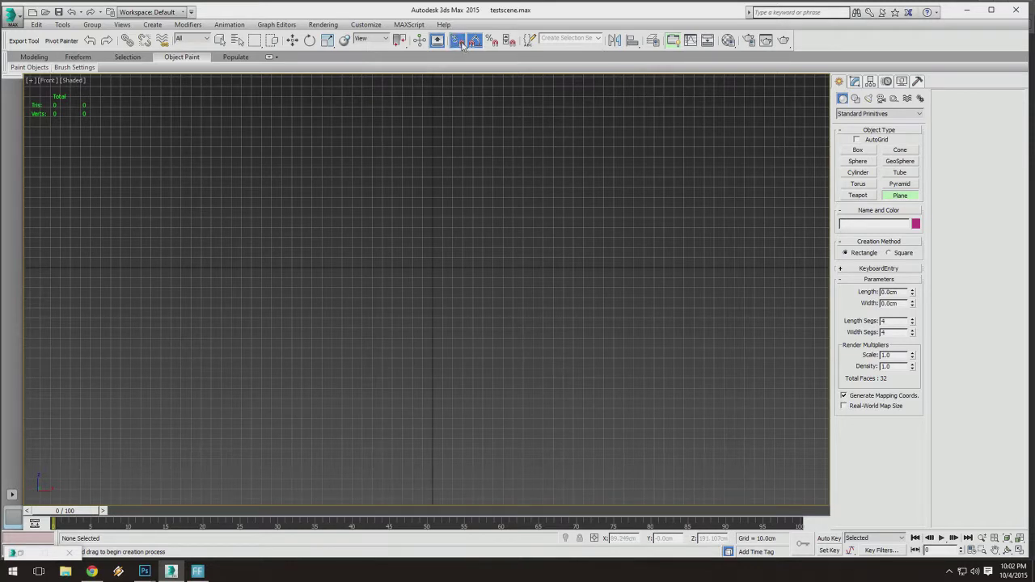
{"action": "middle_click_drag", "start_coordinate": [453, 248], "coordinate": [455, 271]}
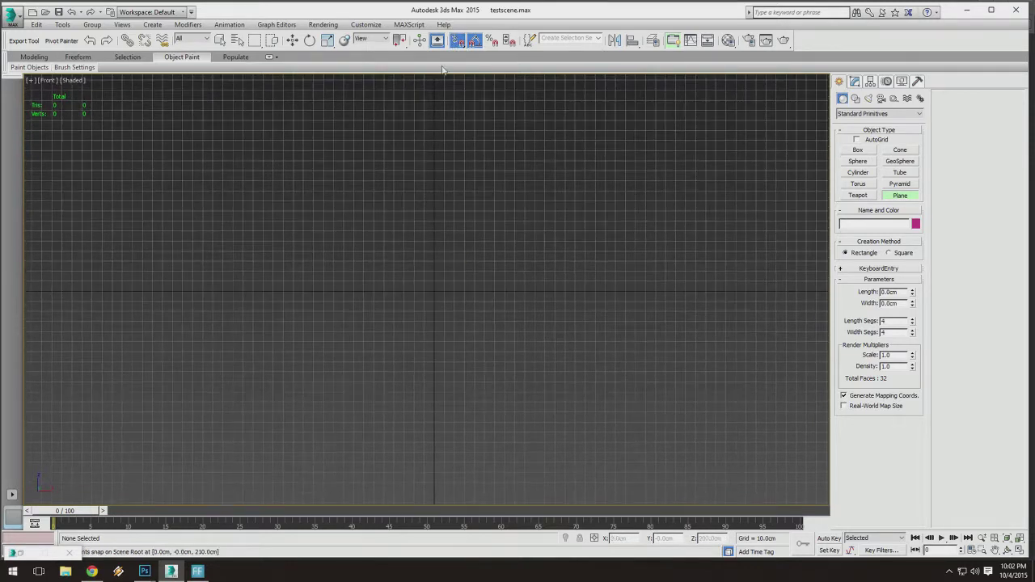
{"action": "right_click", "coordinate": [457, 42]}
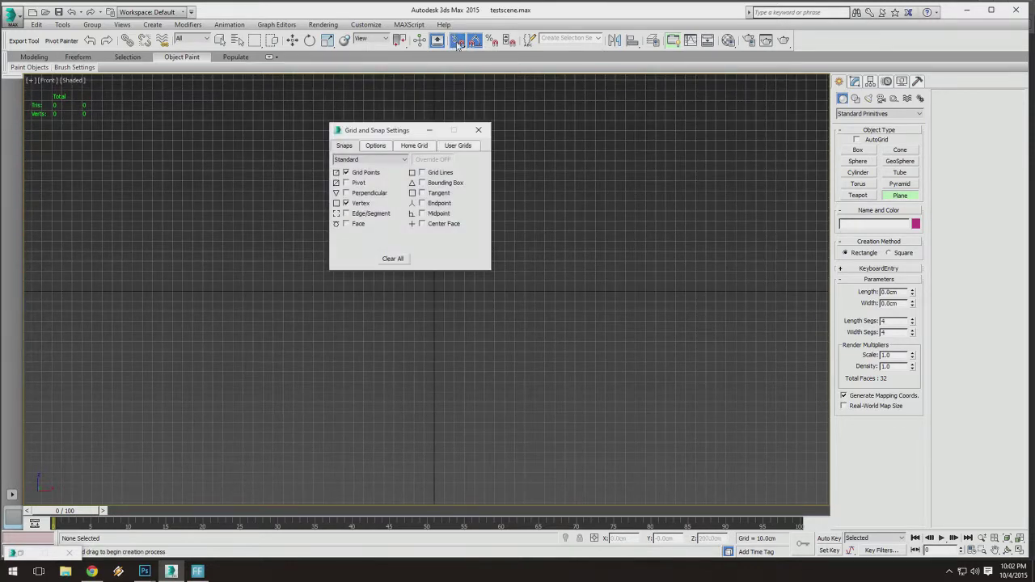
{"action": "left_click_drag", "start_coordinate": [392, 135], "coordinate": [411, 114]}
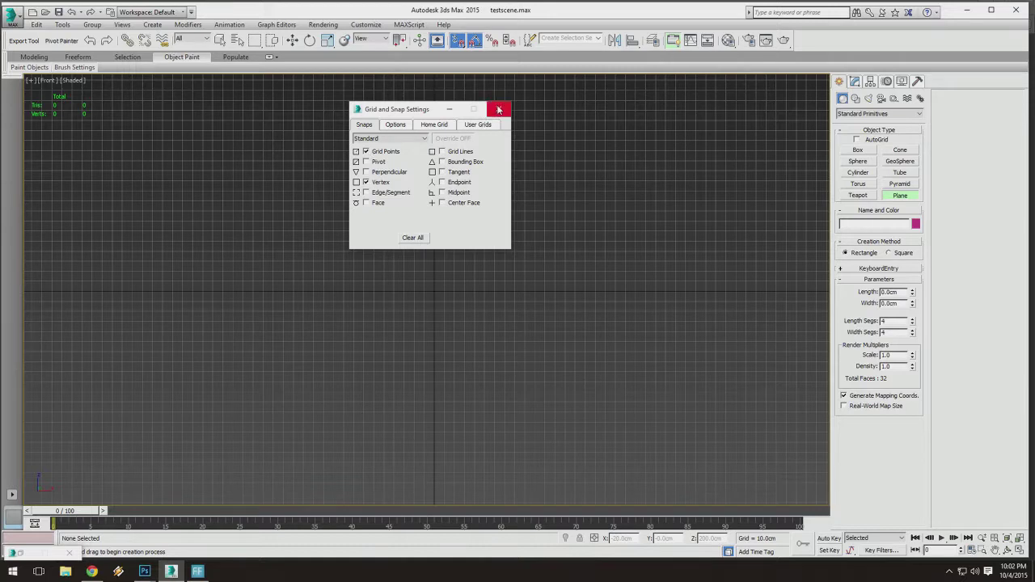
{"action": "left_click", "coordinate": [499, 108]}
Create a plane 260 cm long and 250 cm wide snapped to the grid around the origin, and turn snapping off.
{"action": "middle_click_drag", "start_coordinate": [394, 251], "coordinate": [355, 226]}
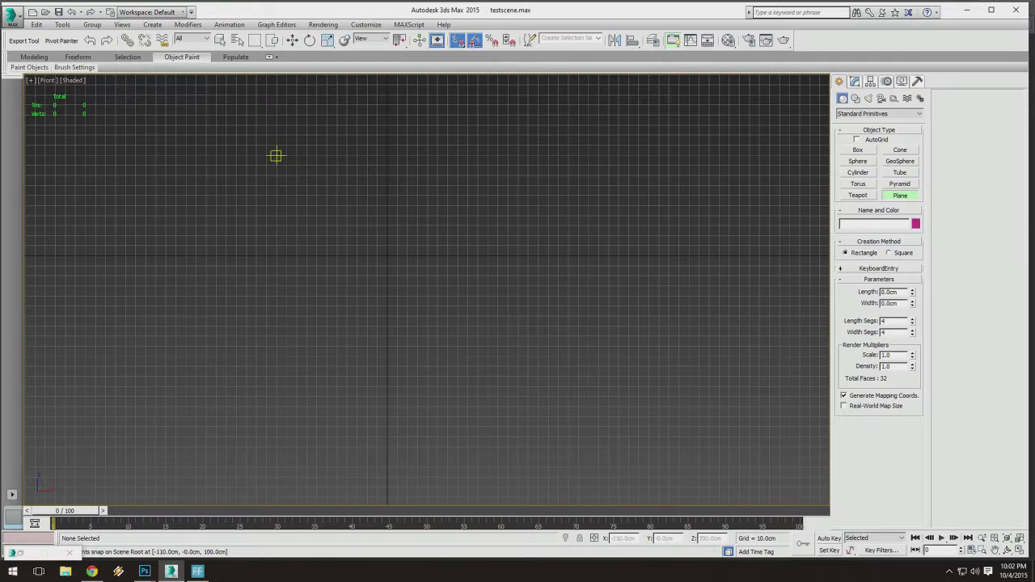
{"action": "left_click_drag", "start_coordinate": [276, 146], "coordinate": [527, 406]}
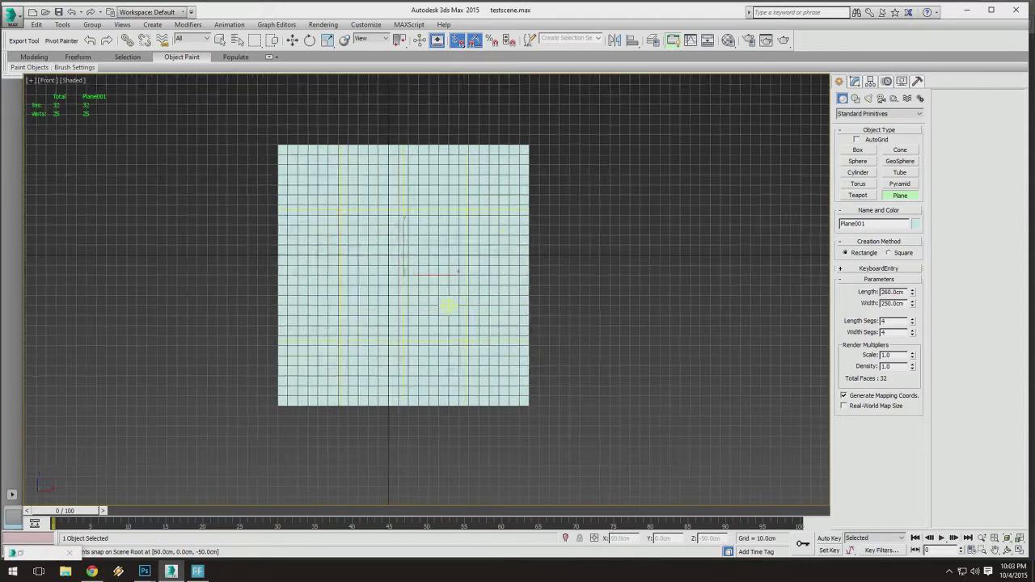
{"action": "scroll", "coordinate": [451, 275], "scroll_direction": "down", "scroll_amount": 4}
{"action": "key", "text": "s"}
{"action": "left_click", "coordinate": [292, 41]}
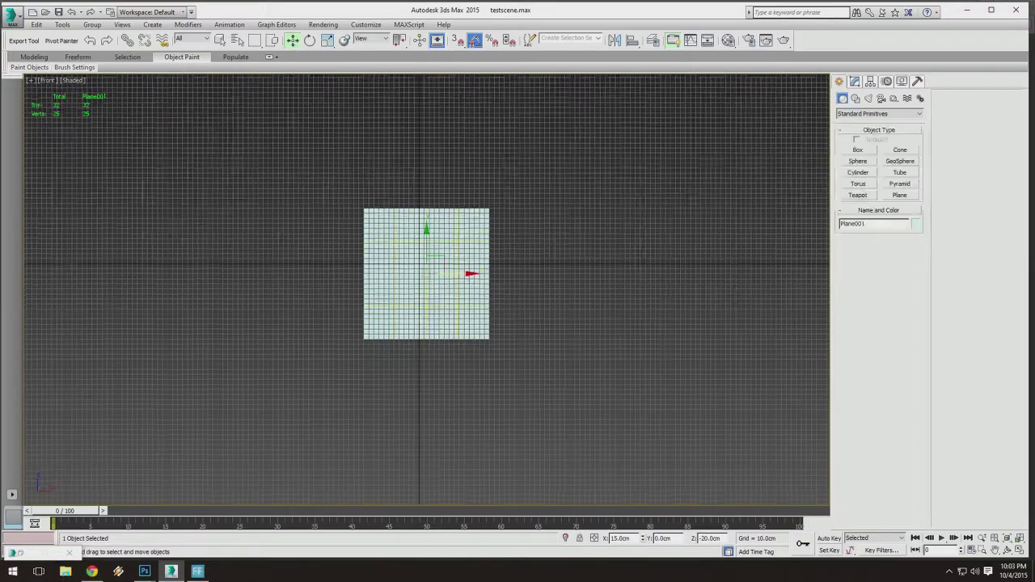
Change the plane's object color to medium blue.
{"action": "scroll", "coordinate": [412, 340], "scroll_direction": "up", "scroll_amount": 4}
{"action": "scroll", "coordinate": [412, 339], "scroll_direction": "down", "scroll_amount": 2}
{"action": "middle_click_drag", "start_coordinate": [485, 364], "coordinate": [449, 343], "text": "alt"}
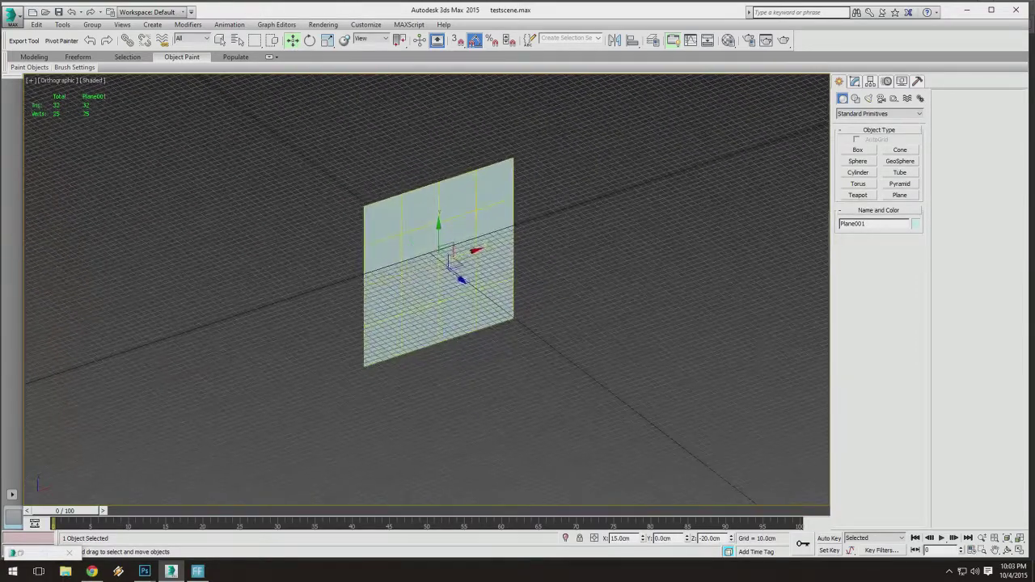
{"action": "left_click", "coordinate": [854, 81]}
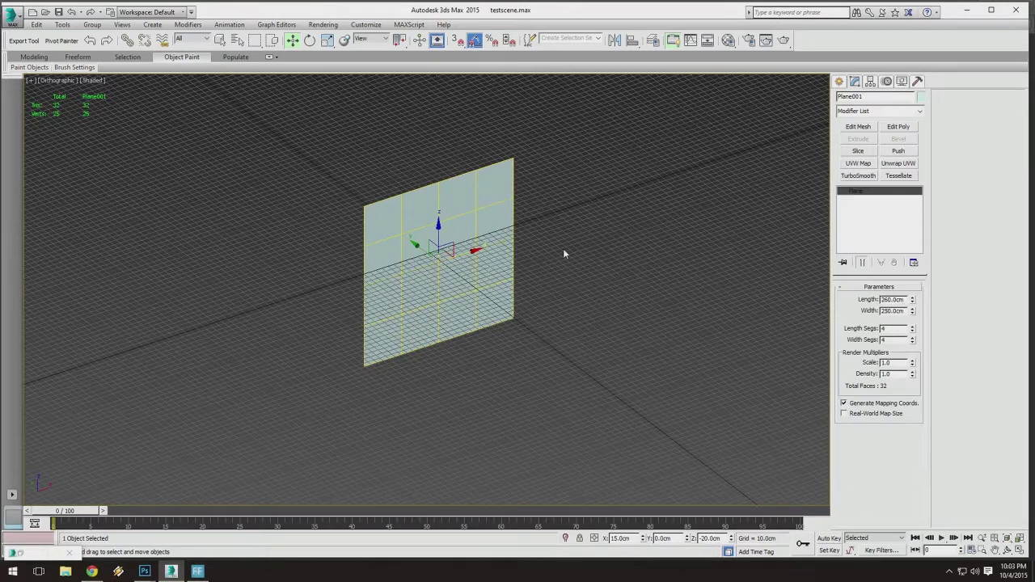
{"action": "left_click", "coordinate": [921, 96]}
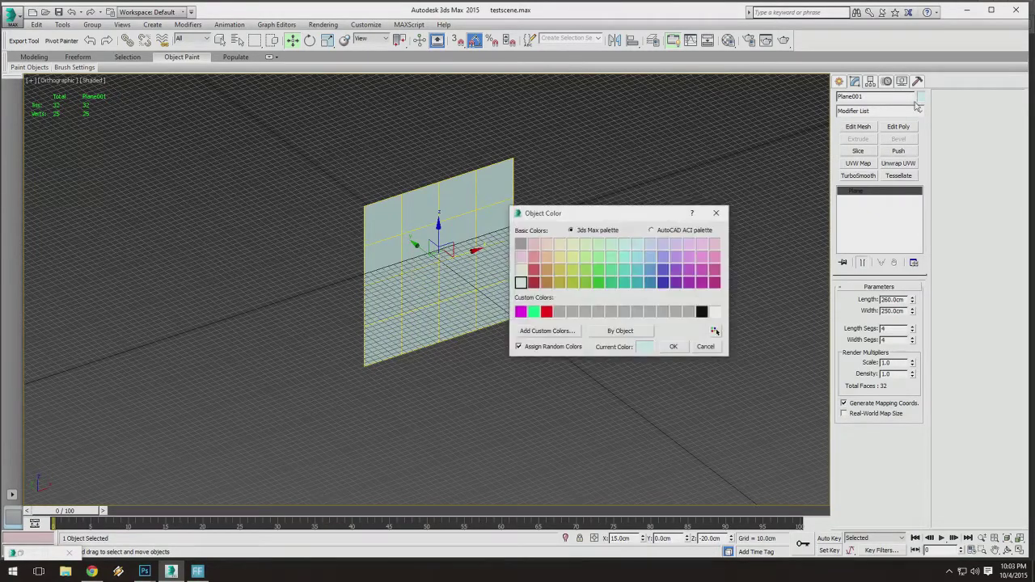
{"action": "left_click", "coordinate": [650, 281]}
{"action": "left_click", "coordinate": [673, 346]}
Examine the blue plane and its segments from several angles in the Orthographic viewport.
{"action": "middle_click_drag", "start_coordinate": [673, 346], "coordinate": [401, 271], "text": "alt"}
{"action": "scroll", "coordinate": [383, 267], "scroll_direction": "up", "scroll_amount": 5}
{"action": "scroll", "coordinate": [413, 287], "scroll_direction": "down", "scroll_amount": 3}
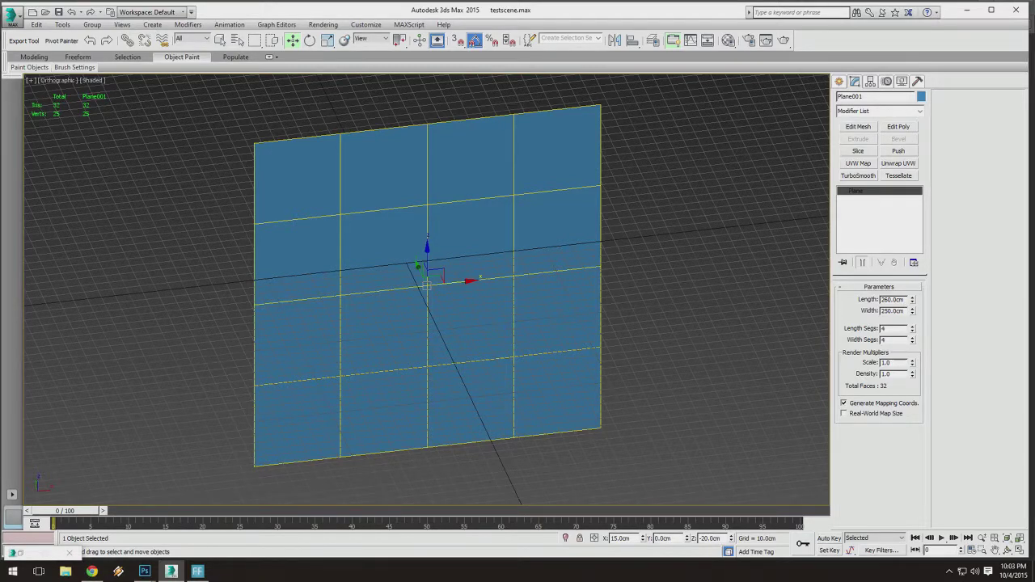
{"action": "middle_click_drag", "start_coordinate": [427, 288], "coordinate": [443, 306], "text": "alt"}
{"action": "middle_click_drag", "start_coordinate": [443, 306], "coordinate": [439, 294], "text": "alt"}
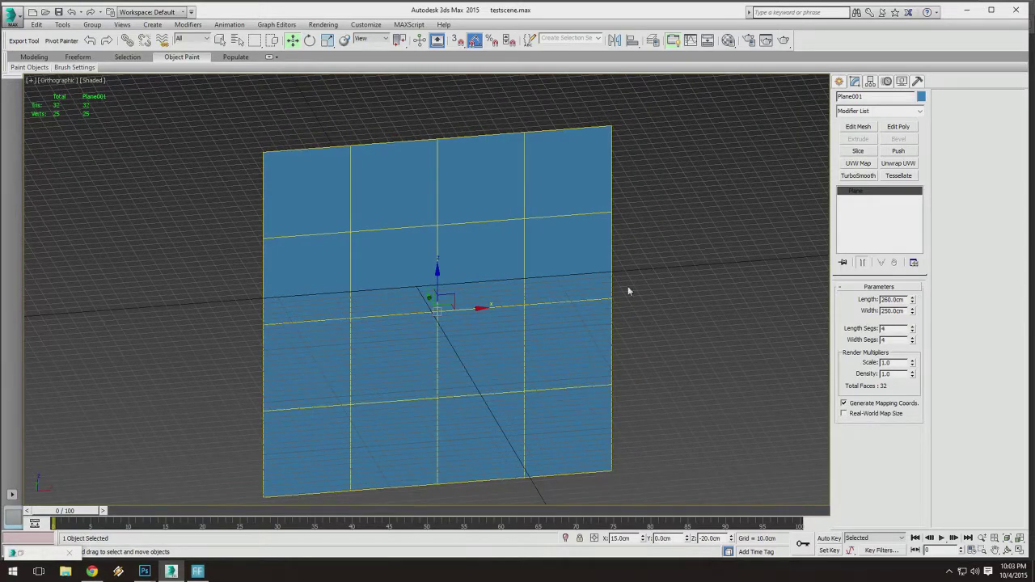
{"action": "middle_click_drag", "start_coordinate": [791, 269], "coordinate": [790, 257]}
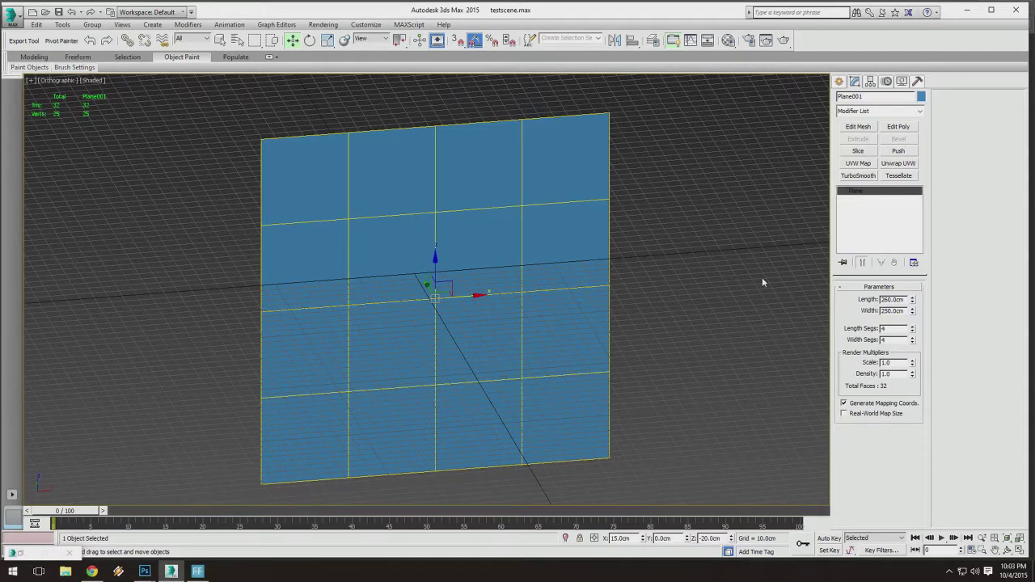
{"action": "middle_click_drag", "start_coordinate": [762, 282], "coordinate": [780, 276]}
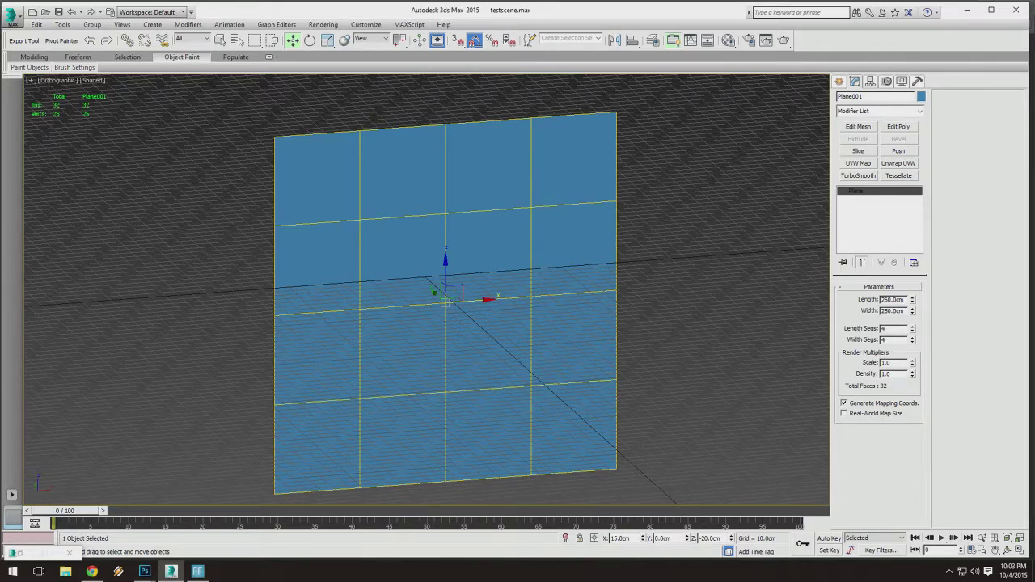
{"action": "middle_click_drag", "start_coordinate": [485, 323], "coordinate": [547, 312], "text": "alt"}
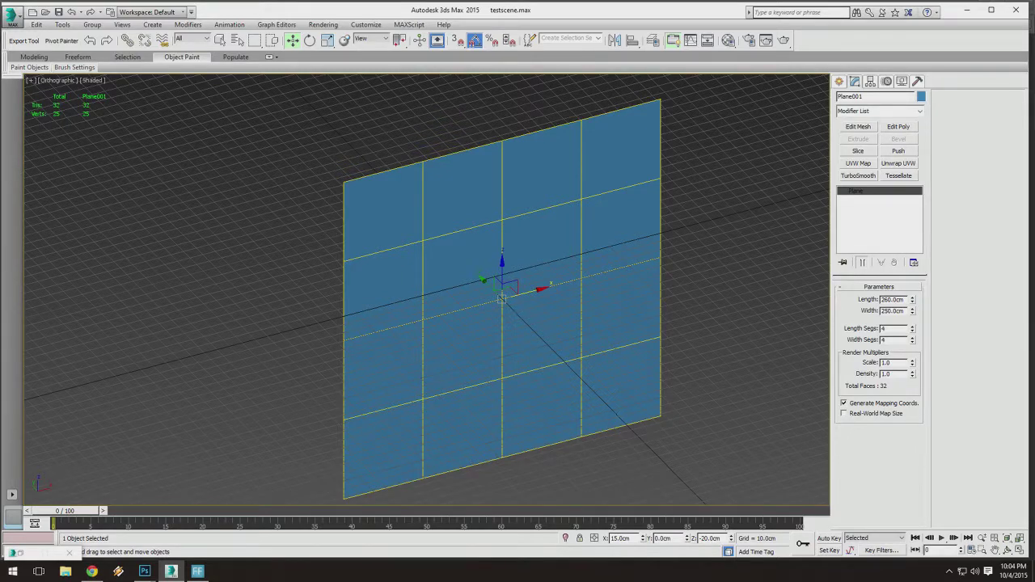
{"action": "middle_click_drag", "start_coordinate": [502, 299], "coordinate": [534, 273]}
Switch to Photoshop and bring up the axe sketch document.
{"action": "left_click", "coordinate": [171, 576]}
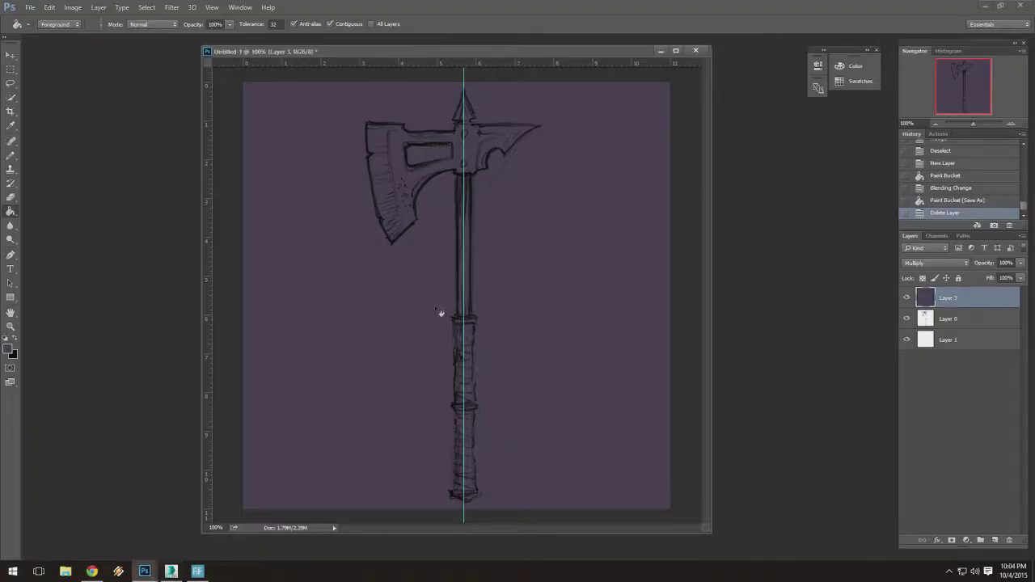
Switch to the 3ds Max scene and minimize the Material Editor to clear the view of the plane.
{"action": "left_click_drag", "start_coordinate": [475, 50], "coordinate": [501, 56]}
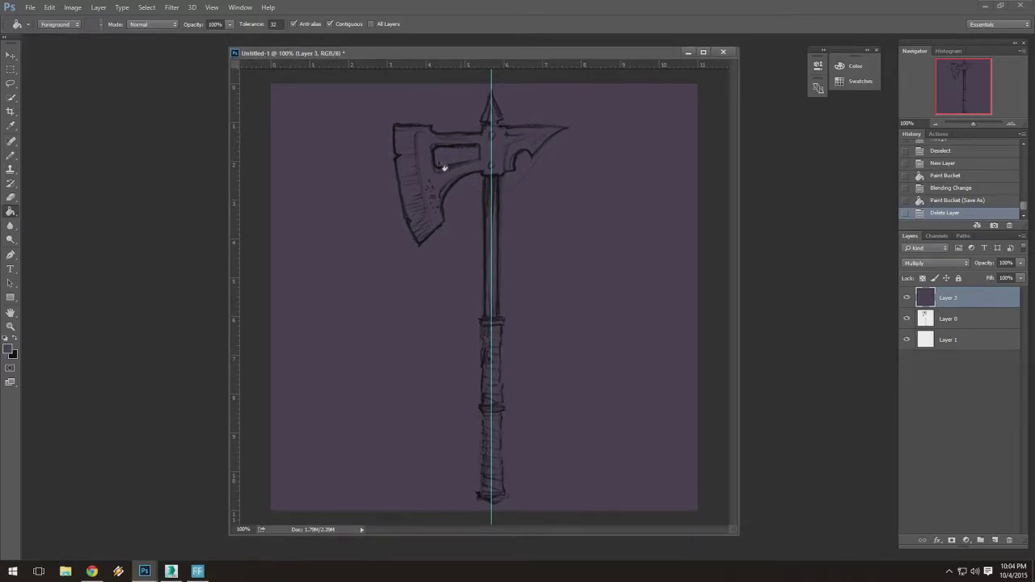
{"action": "mouse_move", "coordinate": [173, 575]}
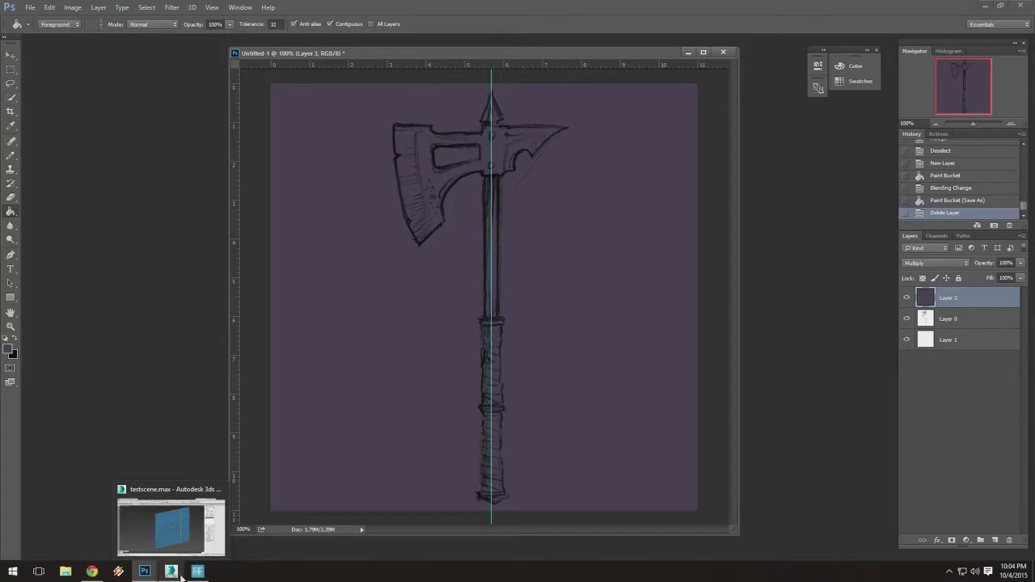
{"action": "mouse_move", "coordinate": [93, 575]}
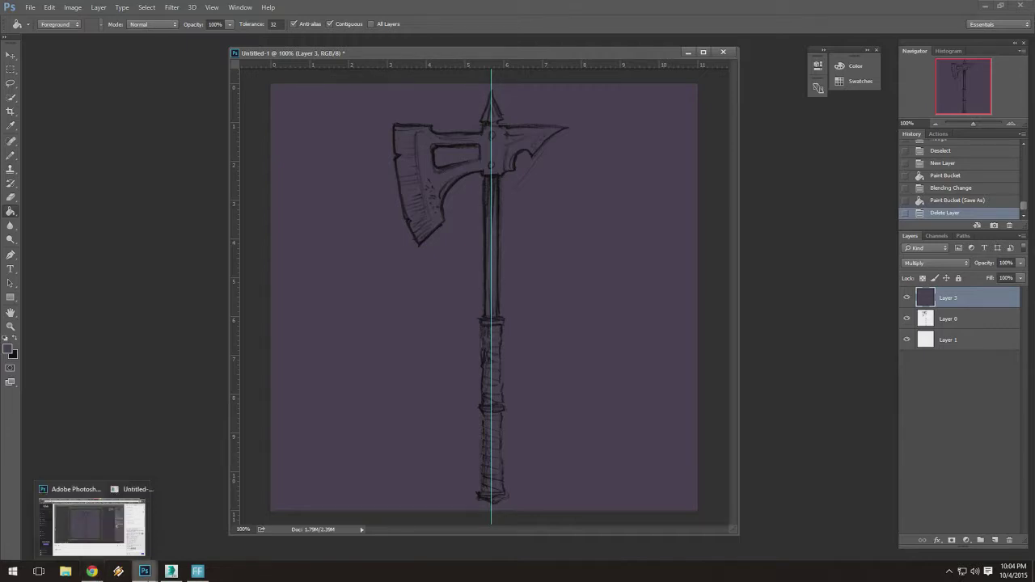
{"action": "left_click", "coordinate": [170, 571]}
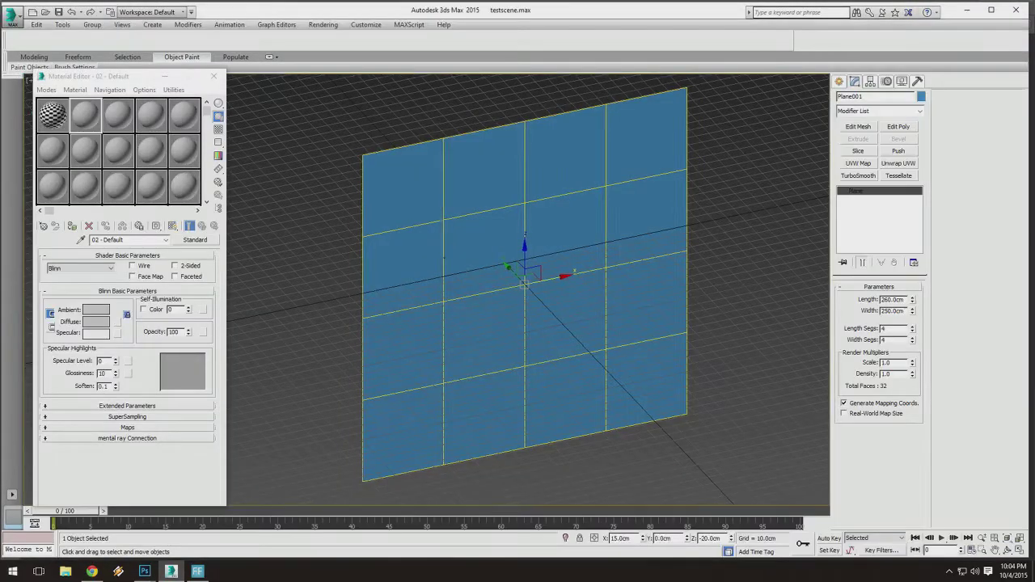
{"action": "left_click", "coordinate": [166, 77]}
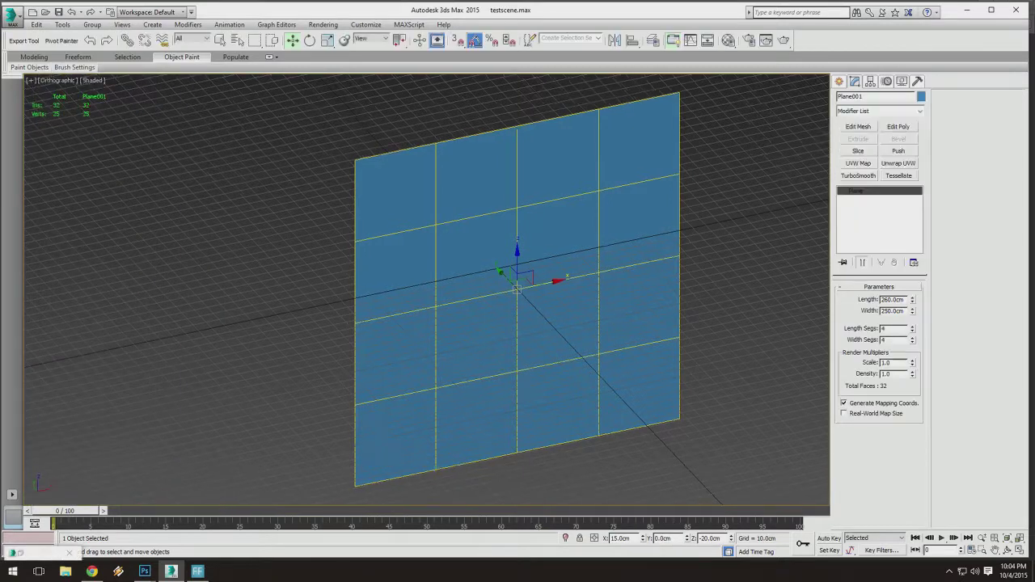
Set the plane's length and width to 145 cm each.
{"action": "left_click_drag", "start_coordinate": [905, 300], "coordinate": [888, 300]}
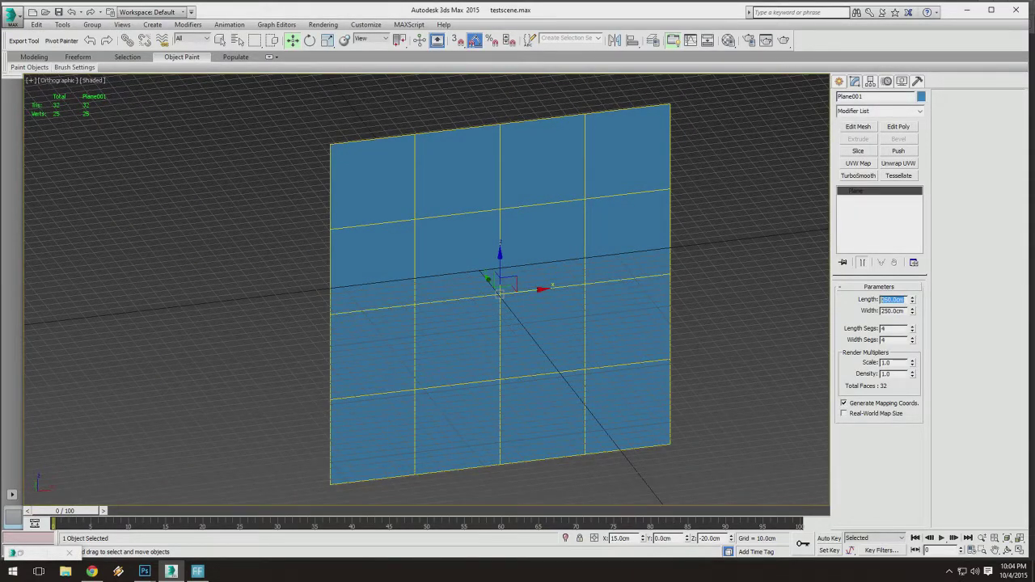
{"action": "type", "text": "145"}
{"action": "key", "text": "Tab"}
{"action": "type", "text": "1"}
{"action": "key", "text": "Tab"}
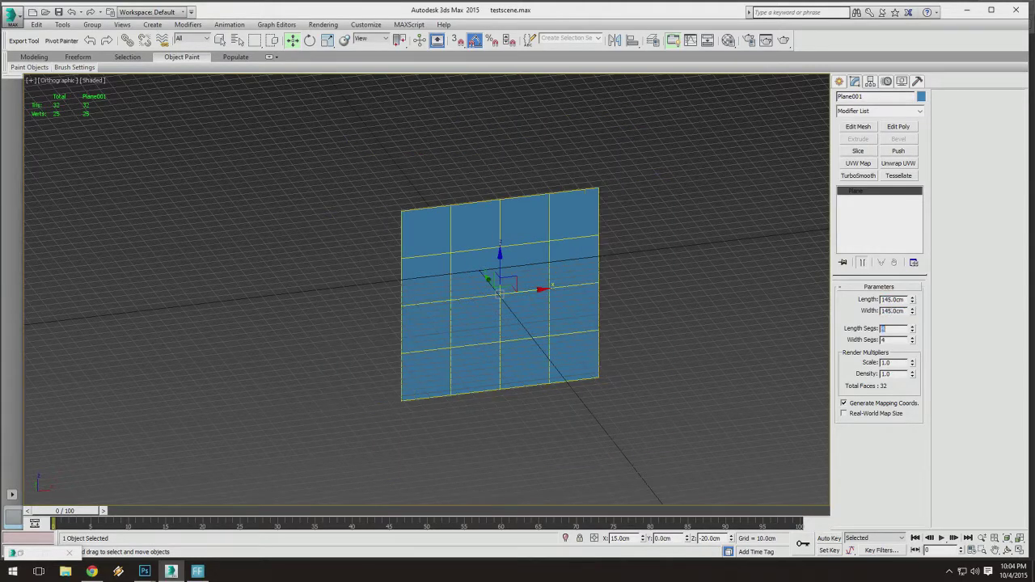
Reduce the plane to 1 length segment and 1 width segment.
{"action": "middle_click_drag", "start_coordinate": [538, 271], "coordinate": [558, 238]}
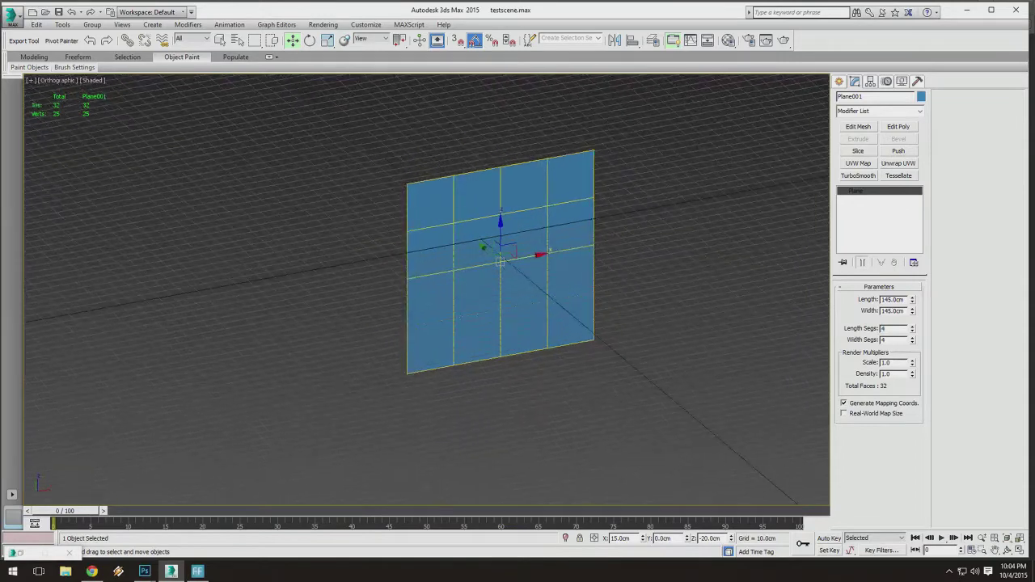
{"action": "scroll", "coordinate": [558, 239], "scroll_direction": "up", "scroll_amount": 3}
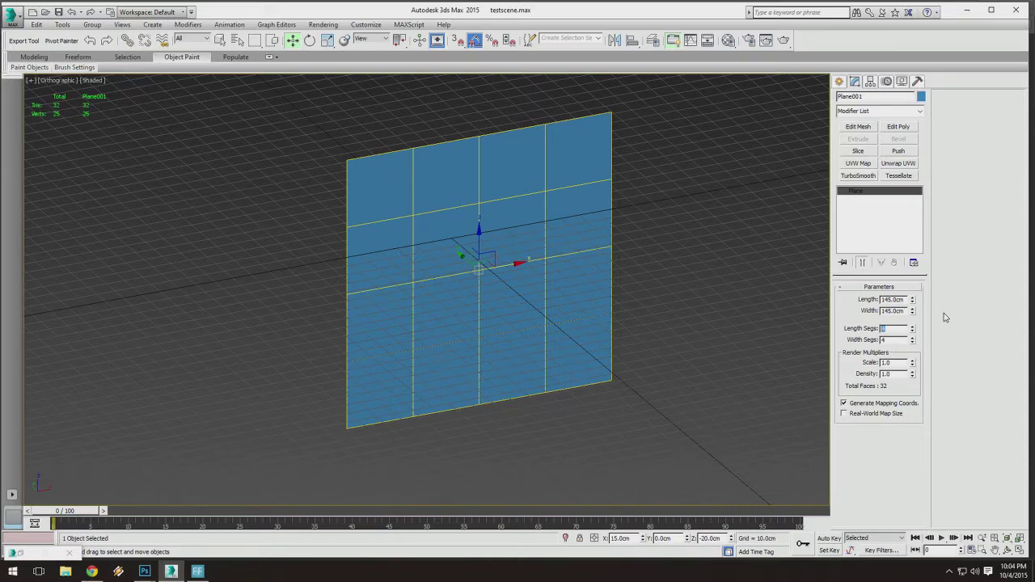
{"action": "key", "text": "Tab"}
{"action": "type", "text": "1"}
{"action": "key", "text": "Tab"}
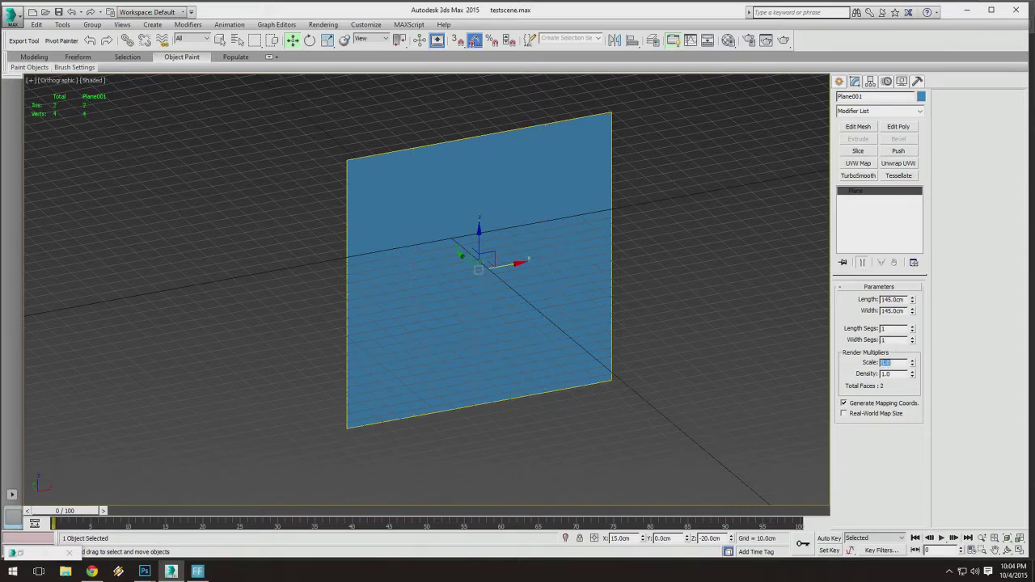
{"action": "middle_click_drag", "start_coordinate": [321, 104], "coordinate": [643, 304], "text": "alt"}
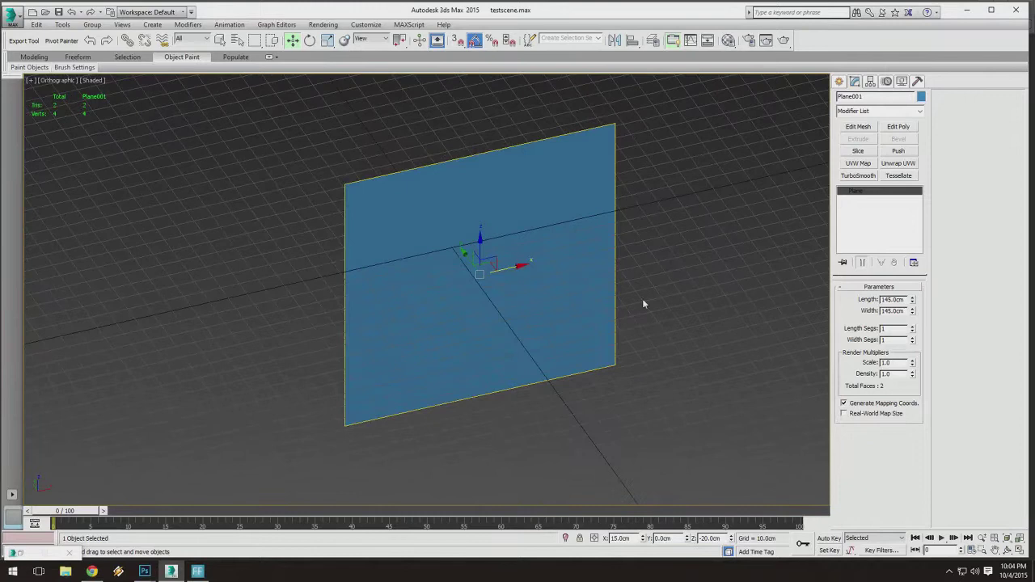
{"action": "double_click", "coordinate": [892, 300]}
{"action": "middle_click_drag", "start_coordinate": [668, 320], "coordinate": [566, 223]}
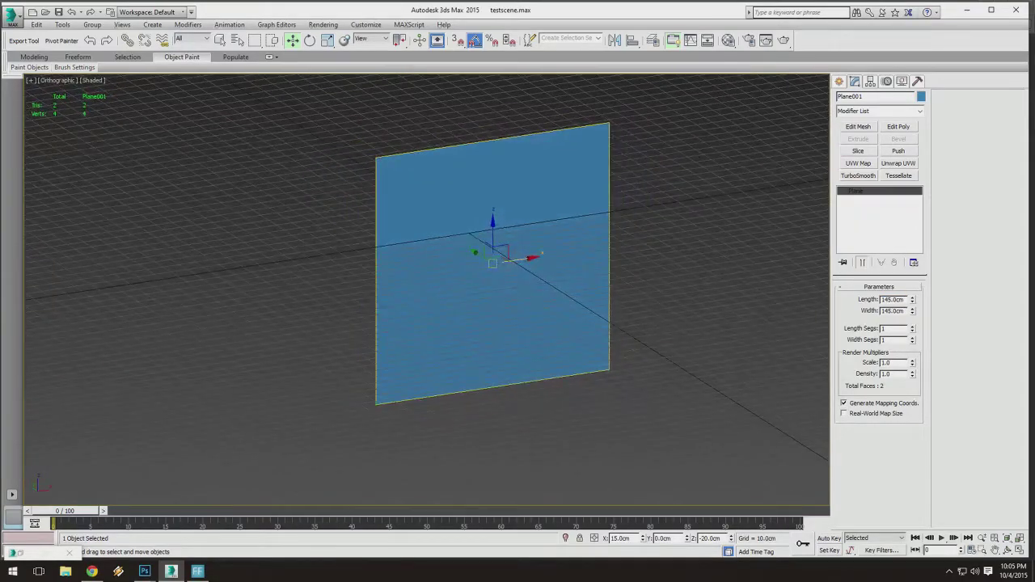
{"action": "middle_click_drag", "start_coordinate": [666, 240], "coordinate": [666, 229]}
{"action": "left_click_drag", "start_coordinate": [669, 219], "coordinate": [513, 306]}
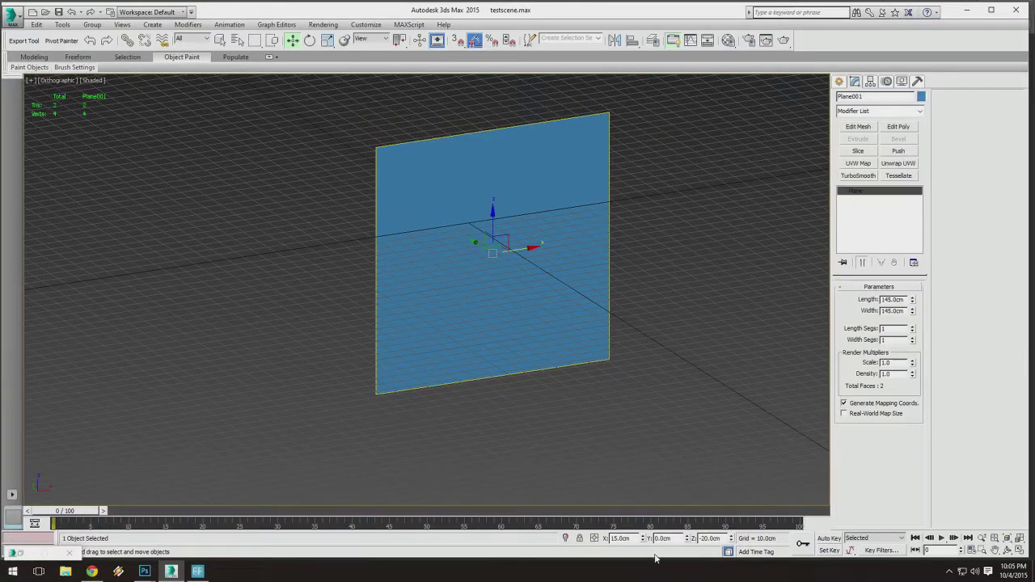
{"action": "left_click", "coordinate": [620, 537]}
{"action": "middle_click_drag", "start_coordinate": [517, 340], "coordinate": [530, 359]}
{"action": "middle_click_drag", "start_coordinate": [529, 359], "coordinate": [521, 366], "text": "alt"}
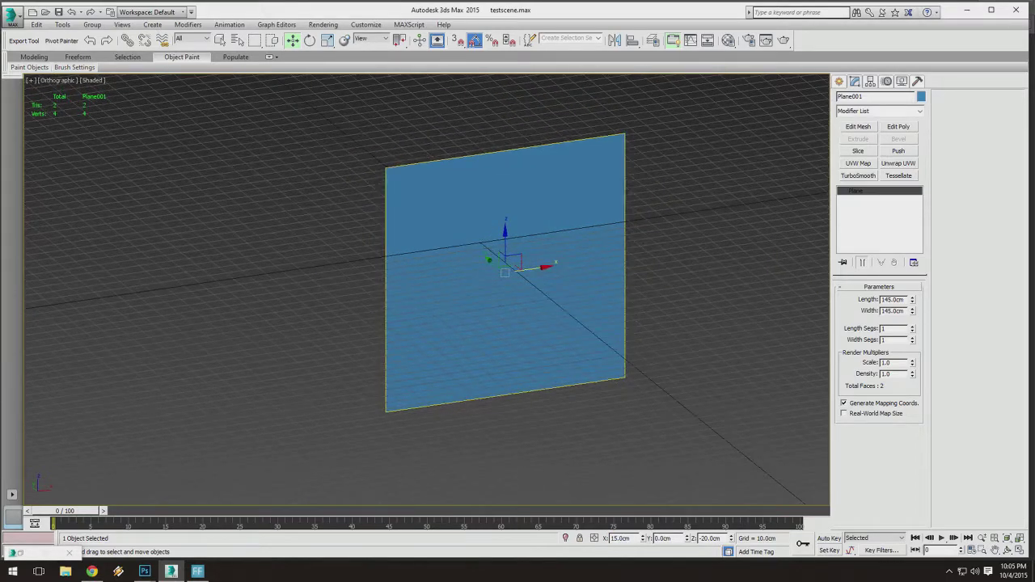
Use the Move Transform Type-In to set the plane's absolute world X, Y and Z position to 0.
{"action": "right_click", "coordinate": [292, 42]}
{"action": "left_click_drag", "start_coordinate": [771, 240], "coordinate": [183, 150]}
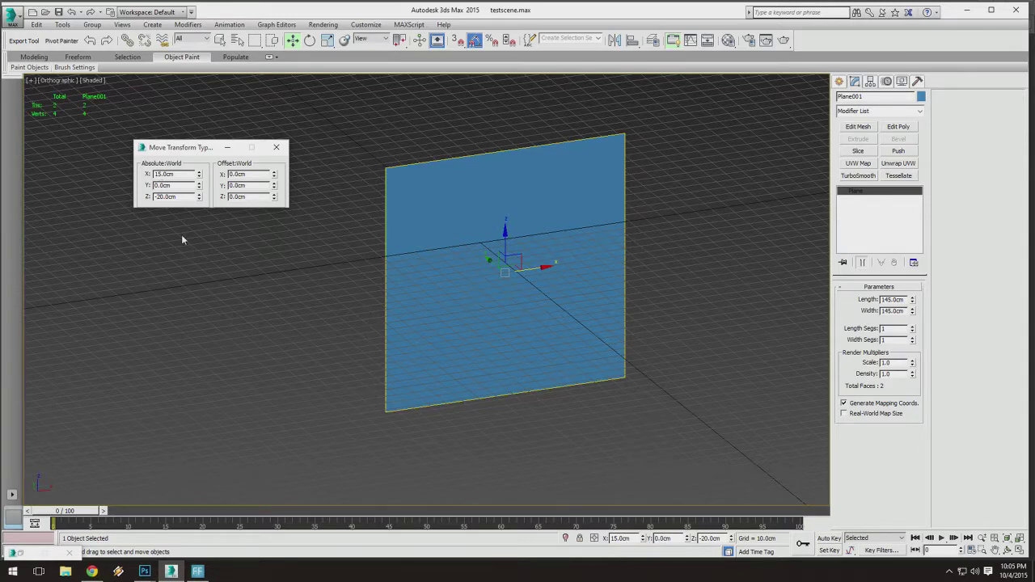
{"action": "left_click", "coordinate": [277, 148]}
{"action": "right_click", "coordinate": [293, 41]}
{"action": "right_click", "coordinate": [293, 40]}
{"action": "right_click", "coordinate": [292, 40]}
{"action": "double_click", "coordinate": [177, 175]}
{"action": "type", "text": "0"}
{"action": "key", "text": "Tab"}
{"action": "type", "text": "0"}
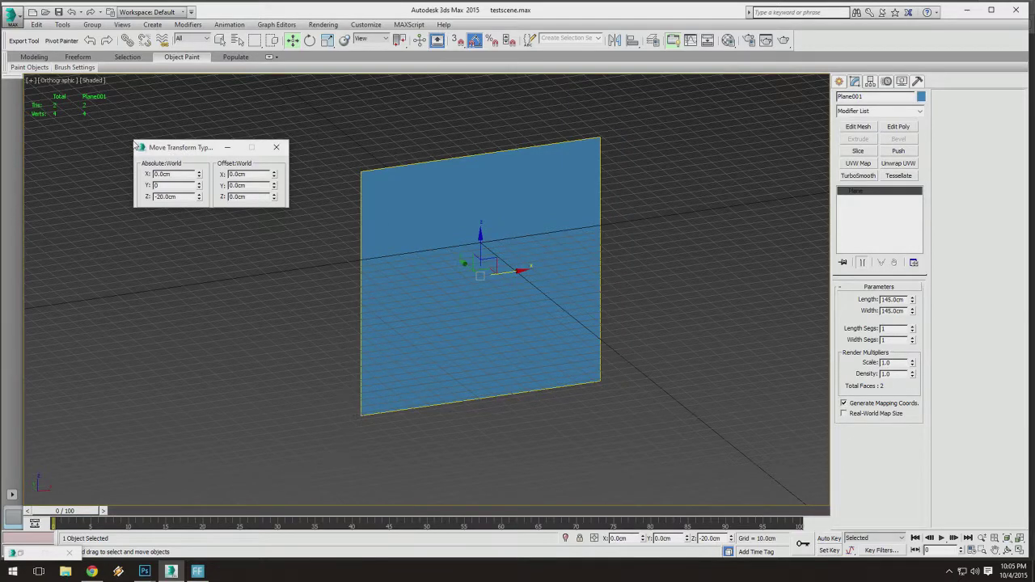
{"action": "key", "text": "Tab"}
{"action": "type", "text": "0"}
{"action": "key", "text": "Tab"}
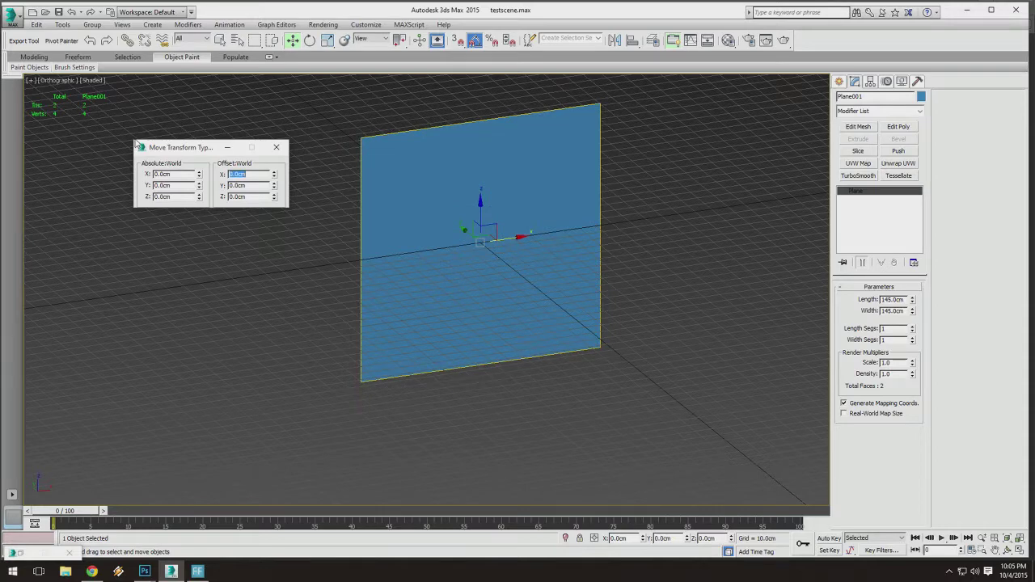
Undo the plane's last position changes on the Z and X axes.
{"action": "left_click", "coordinate": [384, 124]}
{"action": "key", "text": "ctrl+z"}
{"action": "key", "text": "ctrl+z"}
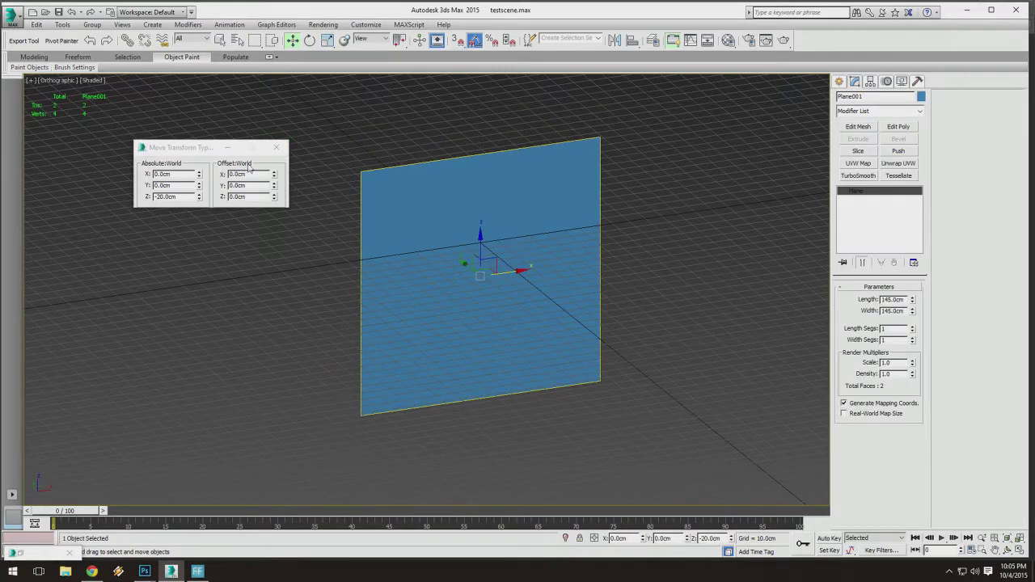
{"action": "type", "text": "15"}
{"action": "key", "text": "Return"}
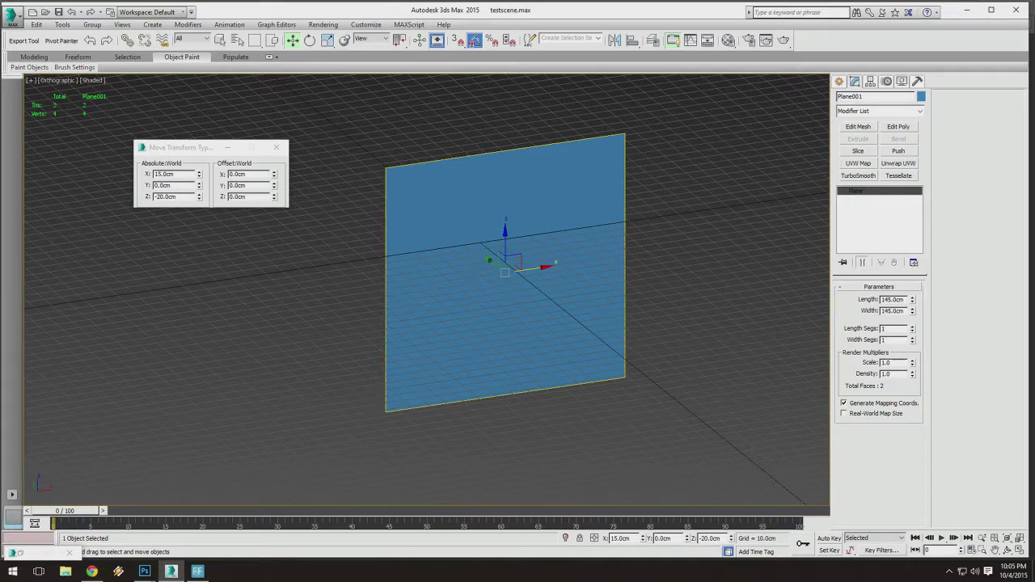
Reset the plane's absolute X and Z positions to 0 cm and close the Move Transform Type-In.
{"action": "right_click", "coordinate": [198, 177]}
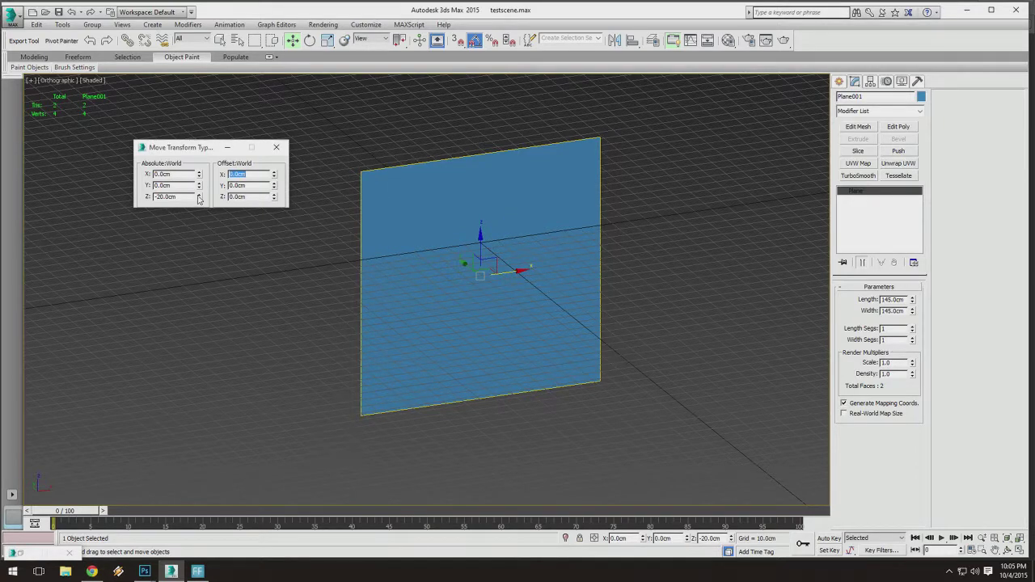
{"action": "right_click", "coordinate": [199, 197]}
{"action": "left_click", "coordinate": [277, 148]}
{"action": "left_click", "coordinate": [323, 162]}
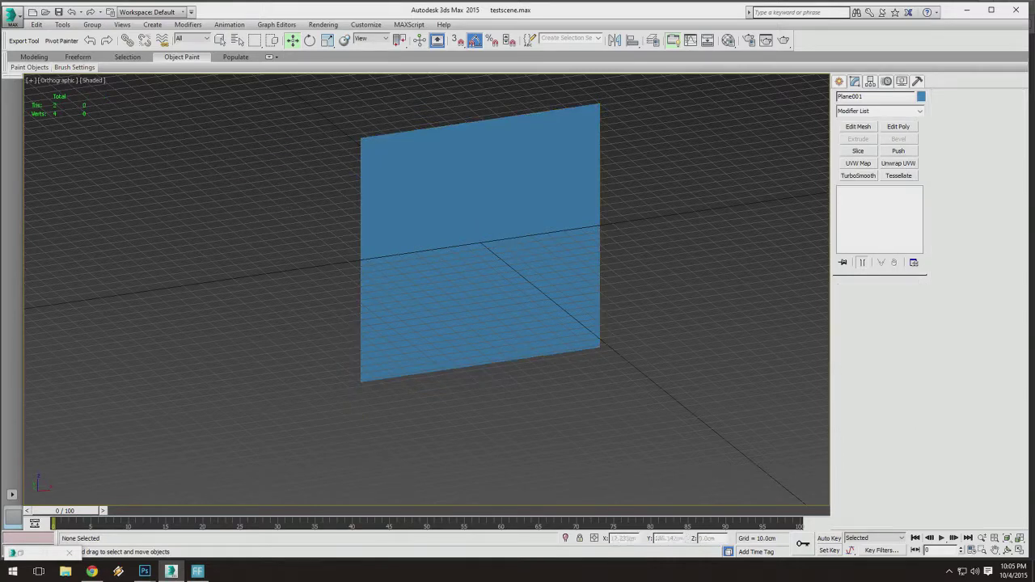
Reselect the plane, view it head-on against the grid, and check its absolute position values.
{"action": "left_click", "coordinate": [388, 141]}
{"action": "middle_click_drag", "start_coordinate": [380, 146], "coordinate": [388, 142], "text": "alt"}
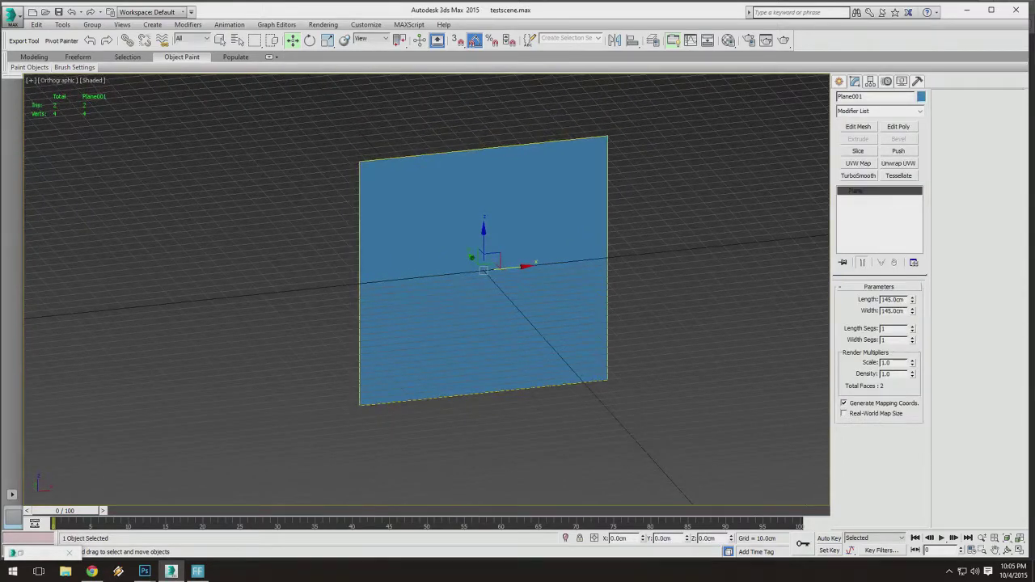
{"action": "middle_click_drag", "start_coordinate": [453, 266], "coordinate": [439, 297], "text": "alt"}
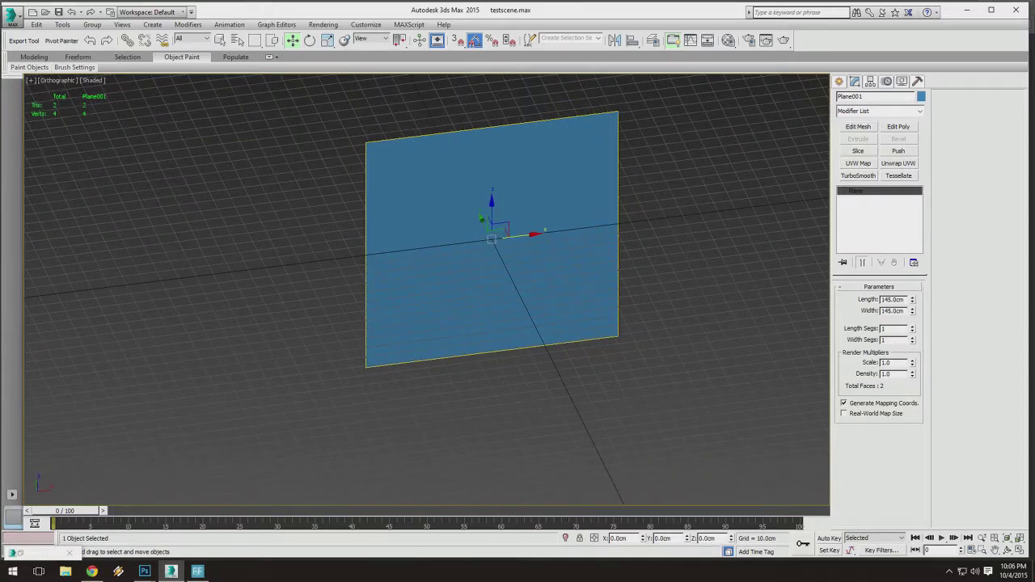
{"action": "middle_click_drag", "start_coordinate": [492, 240], "coordinate": [369, 106]}
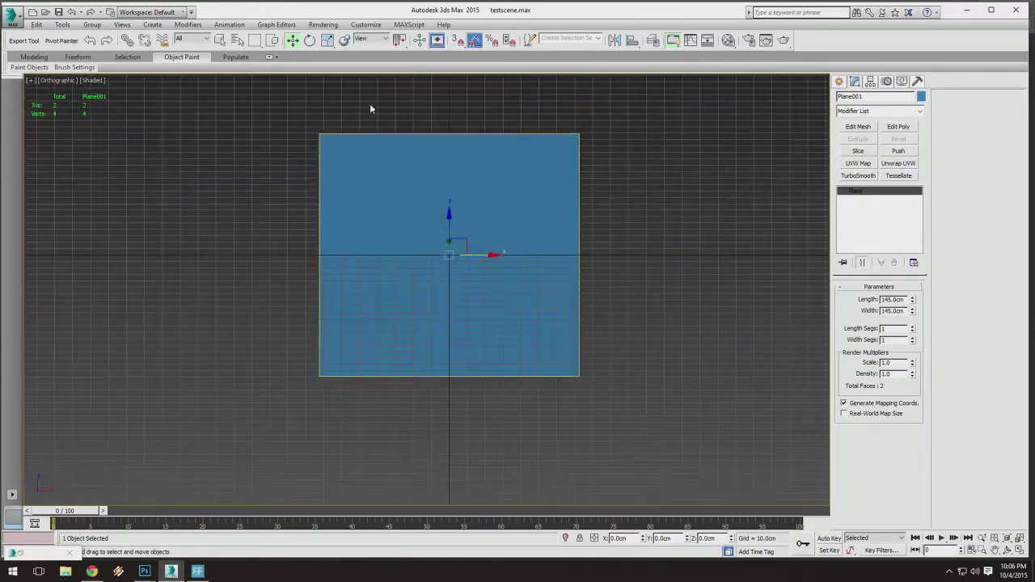
{"action": "right_click", "coordinate": [293, 41]}
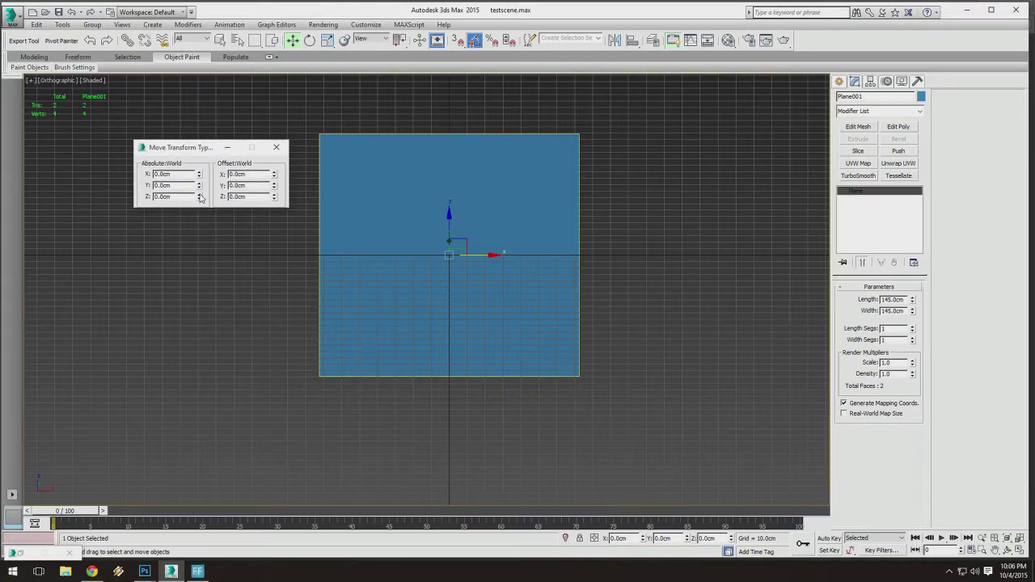
{"action": "left_click", "coordinate": [276, 149]}
Try moving the plane backward along the Y axis to about 25 cm from the origin.
{"action": "middle_click_drag", "start_coordinate": [259, 133], "coordinate": [356, 235], "text": "alt"}
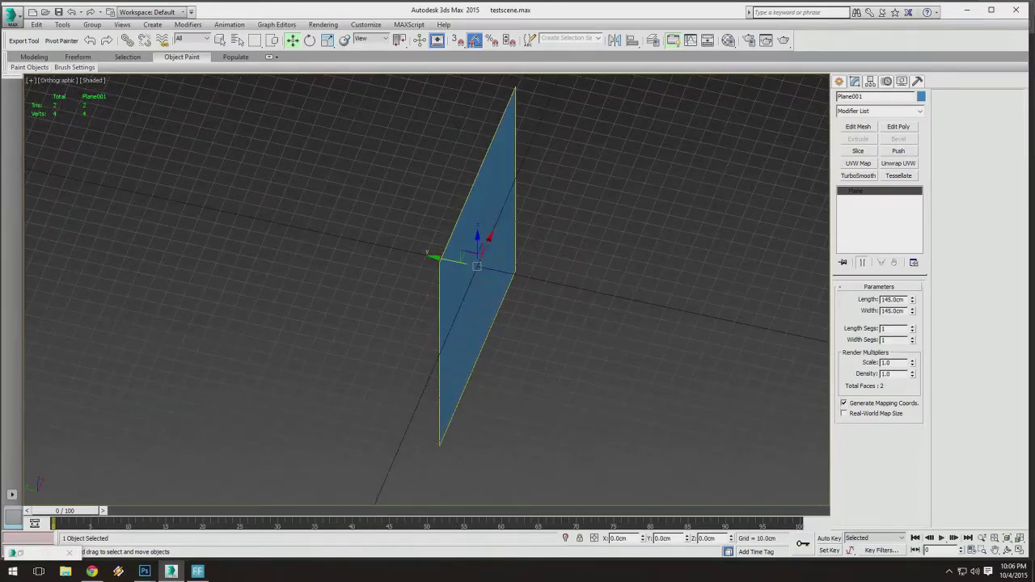
{"action": "left_click_drag", "start_coordinate": [453, 259], "coordinate": [419, 252]}
{"action": "mouse_move", "coordinate": [419, 252]}
{"action": "middle_mouse_down", "text": "alt"}
{"action": "mouse_move", "coordinate": [414, 236]}
{"action": "mouse_move", "coordinate": [422, 263]}
{"action": "middle_mouse_up", "text": "alt"}
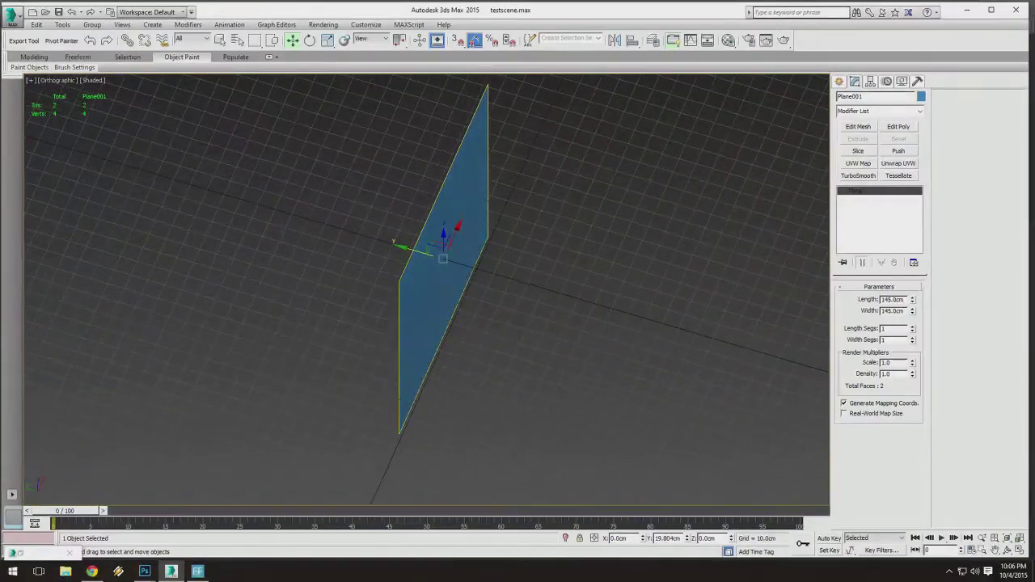
{"action": "mouse_move", "coordinate": [420, 253]}
{"action": "left_mouse_down"}
{"action": "mouse_move", "coordinate": [430, 255]}
{"action": "mouse_move", "coordinate": [414, 251]}
{"action": "left_mouse_up"}
{"action": "middle_click_drag", "start_coordinate": [414, 251], "coordinate": [445, 259], "text": "alt"}
{"action": "left_click_drag", "start_coordinate": [416, 265], "coordinate": [412, 265]}
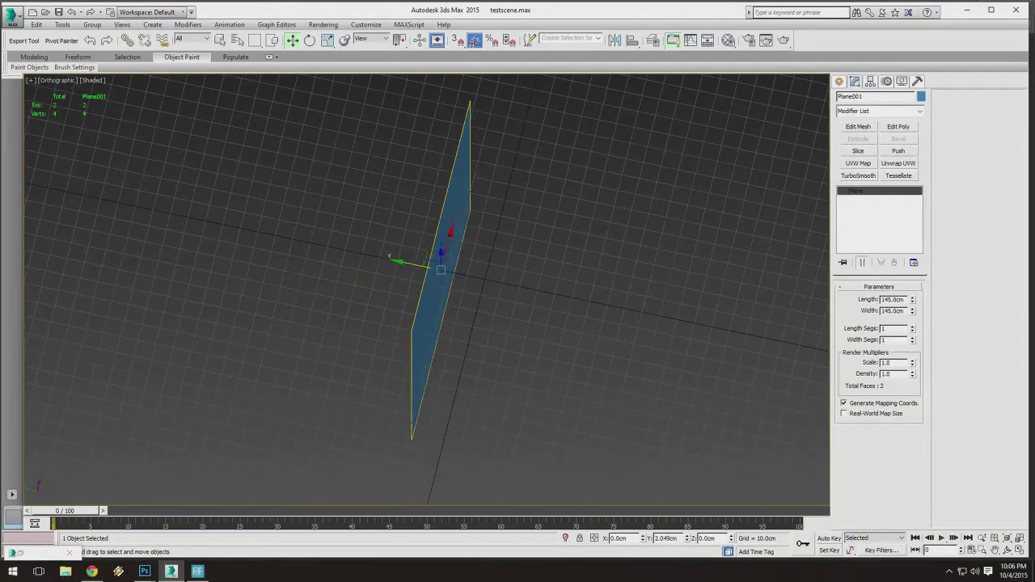
{"action": "mouse_move", "coordinate": [461, 278]}
{"action": "middle_mouse_down", "text": "alt"}
{"action": "mouse_move", "coordinate": [498, 287]}
{"action": "mouse_move", "coordinate": [464, 271]}
{"action": "mouse_move", "coordinate": [444, 291]}
{"action": "mouse_move", "coordinate": [458, 296]}
{"action": "middle_mouse_up", "text": "alt"}
{"action": "scroll", "coordinate": [484, 278], "scroll_direction": "up", "scroll_amount": 4}
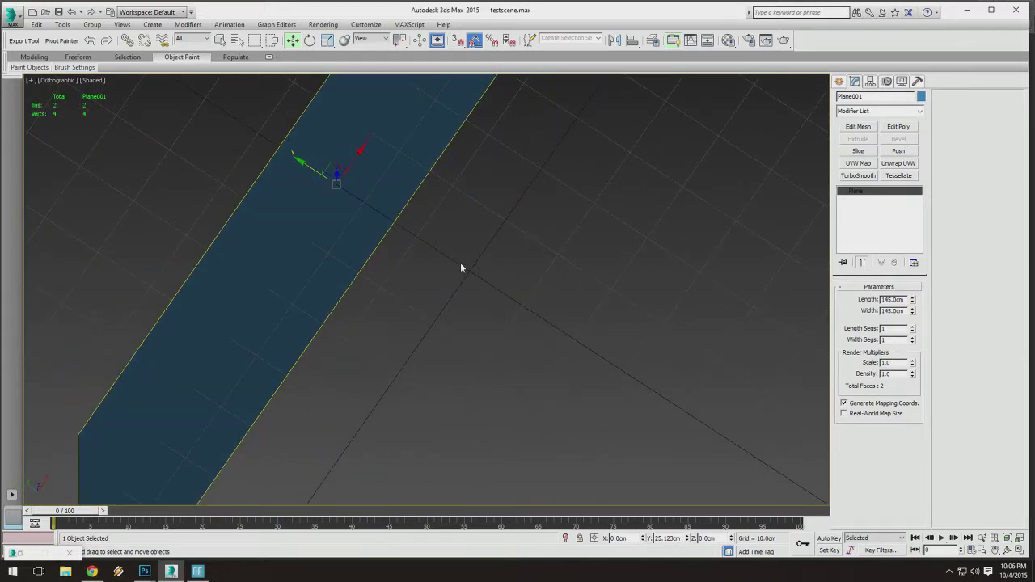
{"action": "middle_click_drag", "start_coordinate": [483, 280], "coordinate": [461, 285], "text": "alt"}
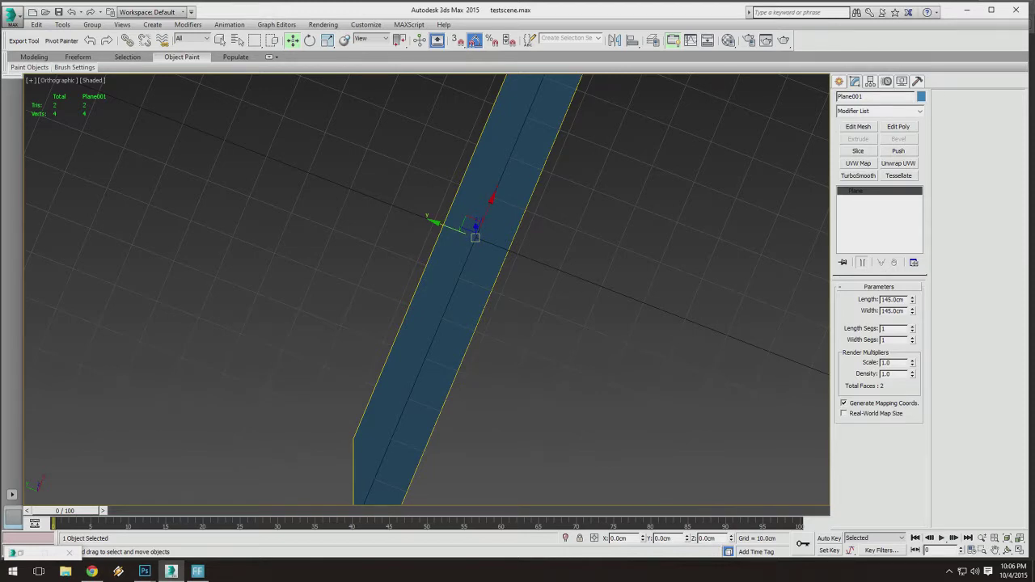
Move the plane backward along the Y axis to about 23.6 cm from the origin.
{"action": "middle_click_drag", "start_coordinate": [475, 229], "coordinate": [469, 228], "text": "alt"}
{"action": "left_click_drag", "start_coordinate": [457, 248], "coordinate": [408, 249]}
{"action": "middle_click_drag", "start_coordinate": [408, 249], "coordinate": [453, 250], "text": "alt"}
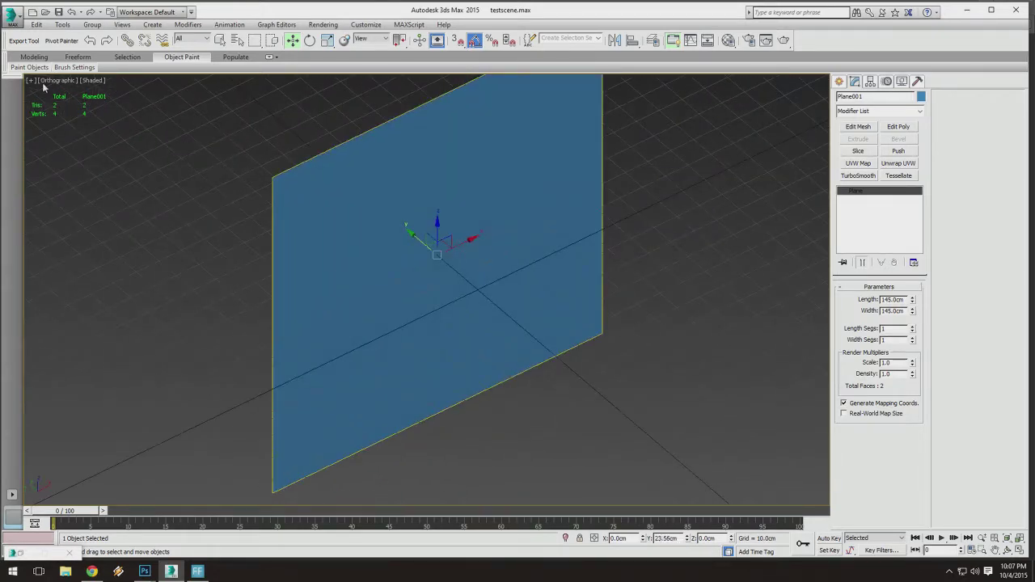
Switch the viewport to Front view and examine how the plane lines up with the grid's centre.
{"action": "left_click", "coordinate": [53, 81]}
{"action": "left_click", "coordinate": [91, 166]}
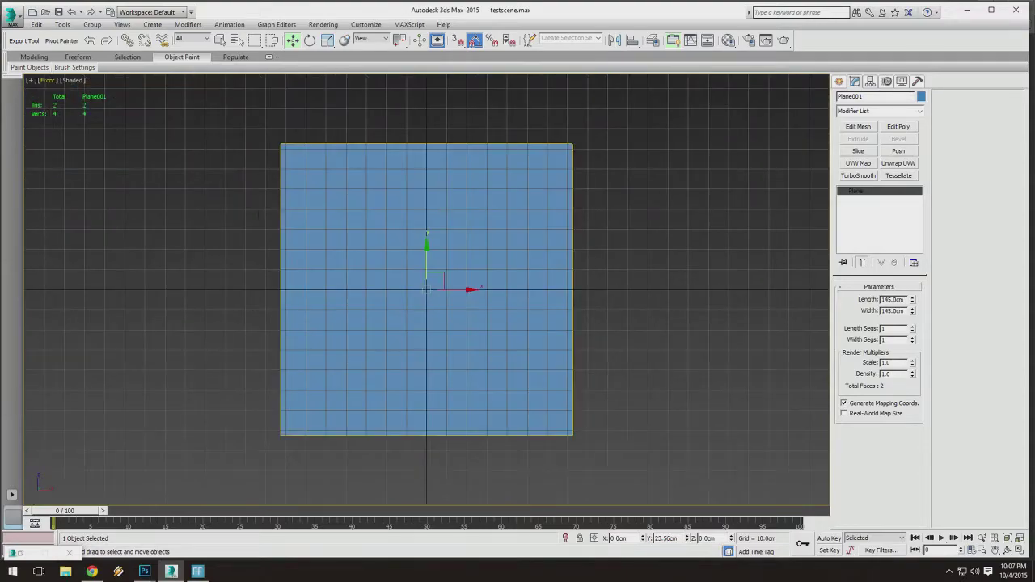
{"action": "scroll", "coordinate": [380, 220], "scroll_direction": "down", "scroll_amount": 5}
{"action": "scroll", "coordinate": [420, 233], "scroll_direction": "up", "scroll_amount": 6}
{"action": "middle_click_drag", "start_coordinate": [440, 234], "coordinate": [447, 223]}
{"action": "scroll", "coordinate": [447, 223], "scroll_direction": "down", "scroll_amount": 2}
{"action": "middle_click_drag", "start_coordinate": [422, 256], "coordinate": [400, 296]}
{"action": "scroll", "coordinate": [439, 245], "scroll_direction": "down", "scroll_amount": 3}
{"action": "scroll", "coordinate": [495, 222], "scroll_direction": "down", "scroll_amount": 1}
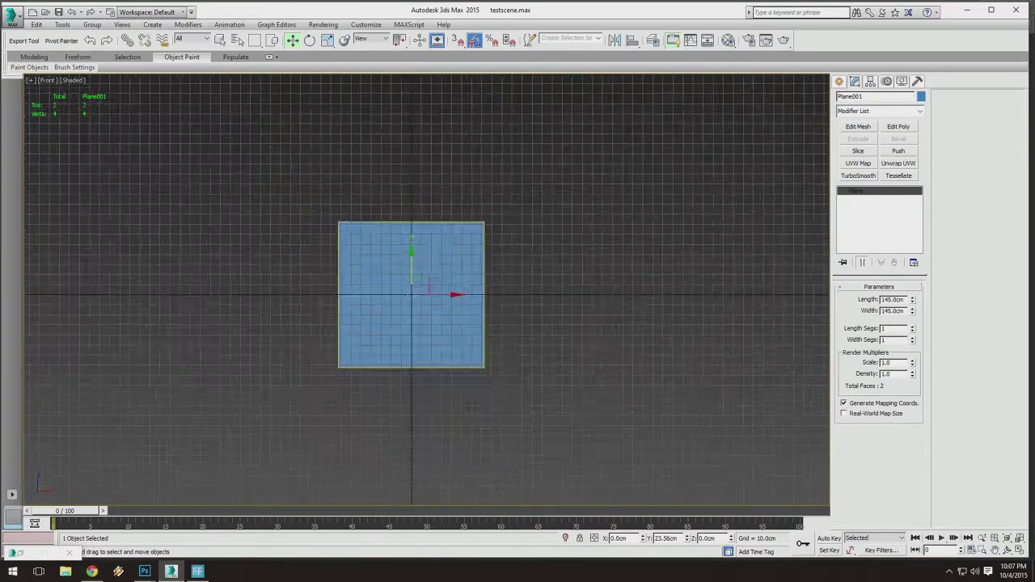
{"action": "scroll", "coordinate": [400, 295], "scroll_direction": "up", "scroll_amount": 3}
{"action": "middle_click_drag", "start_coordinate": [453, 340], "coordinate": [390, 376], "text": "alt"}
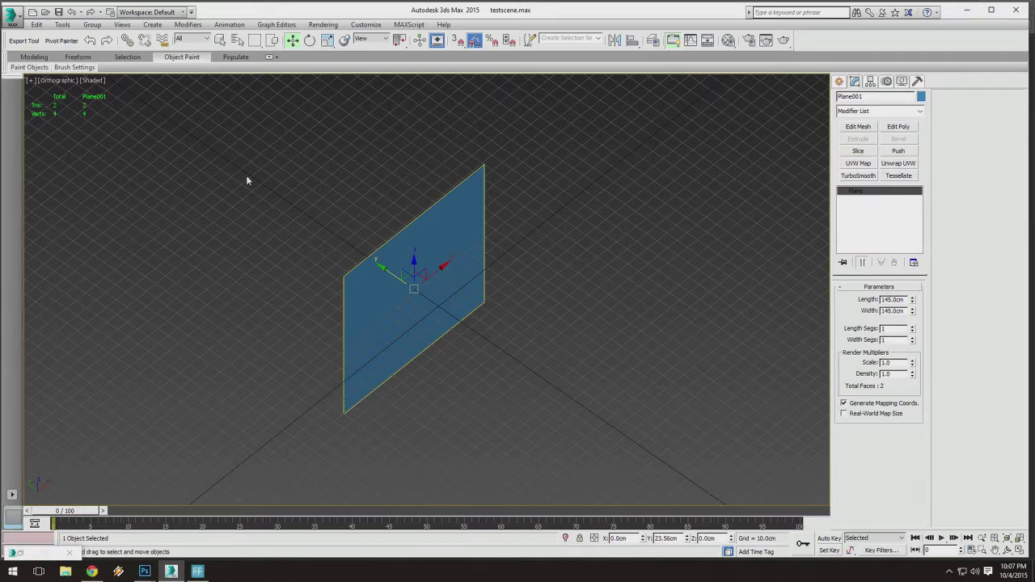
{"action": "left_click_drag", "start_coordinate": [274, 132], "coordinate": [582, 460]}
{"action": "left_click", "coordinate": [329, 174]}
{"action": "left_click_drag", "start_coordinate": [300, 121], "coordinate": [596, 457]}
{"action": "left_click_drag", "start_coordinate": [285, 458], "coordinate": [429, 271]}
{"action": "left_click_drag", "start_coordinate": [531, 146], "coordinate": [529, 153]}
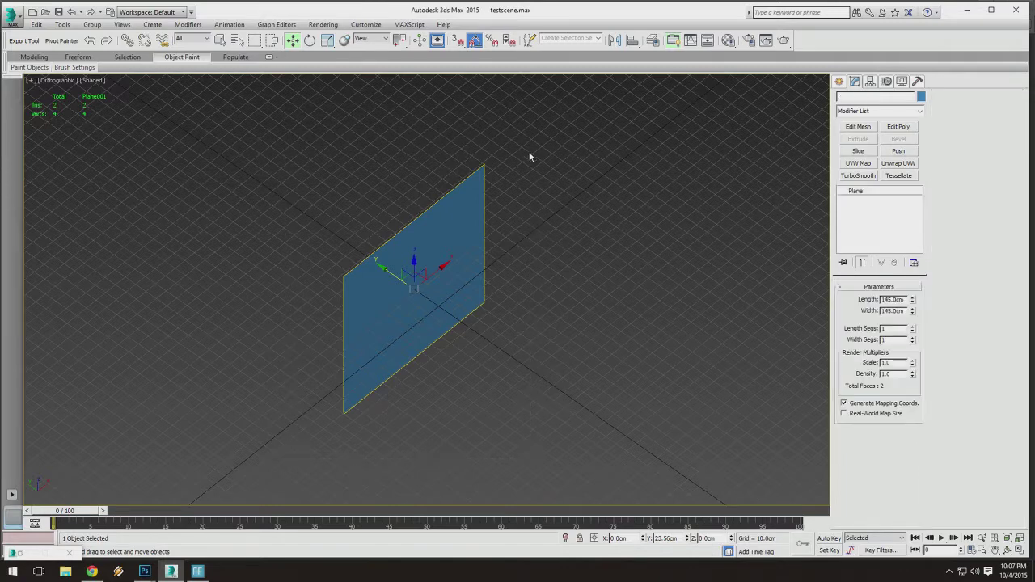
Deselect and reselect the reference plane, and inspect its placement against the grid from several angles.
{"action": "left_click", "coordinate": [242, 166]}
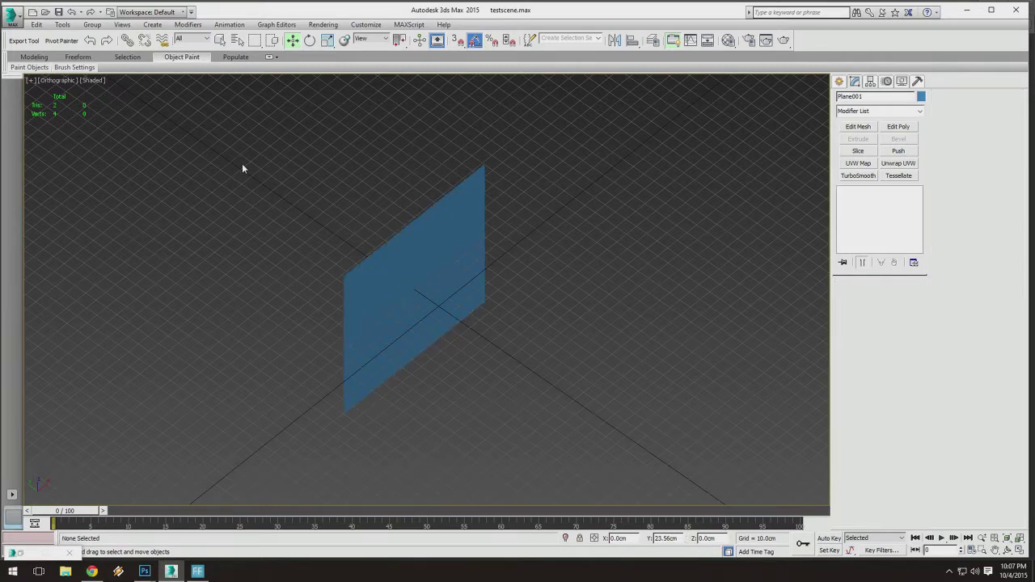
{"action": "left_click_drag", "start_coordinate": [264, 119], "coordinate": [577, 491]}
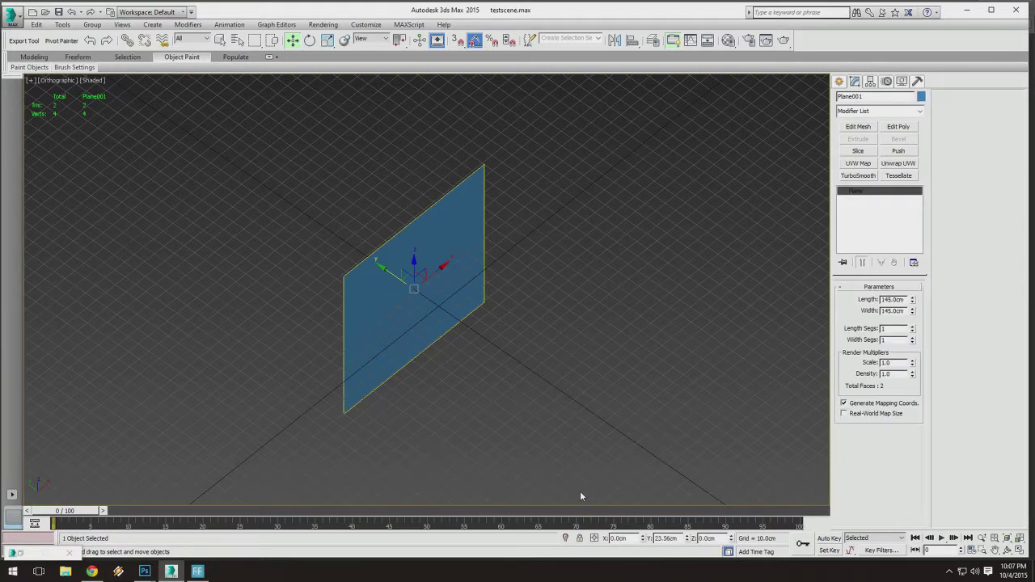
{"action": "middle_click_drag", "start_coordinate": [531, 321], "coordinate": [485, 307], "text": "alt"}
{"action": "middle_click_drag", "start_coordinate": [362, 246], "coordinate": [380, 162], "text": "alt"}
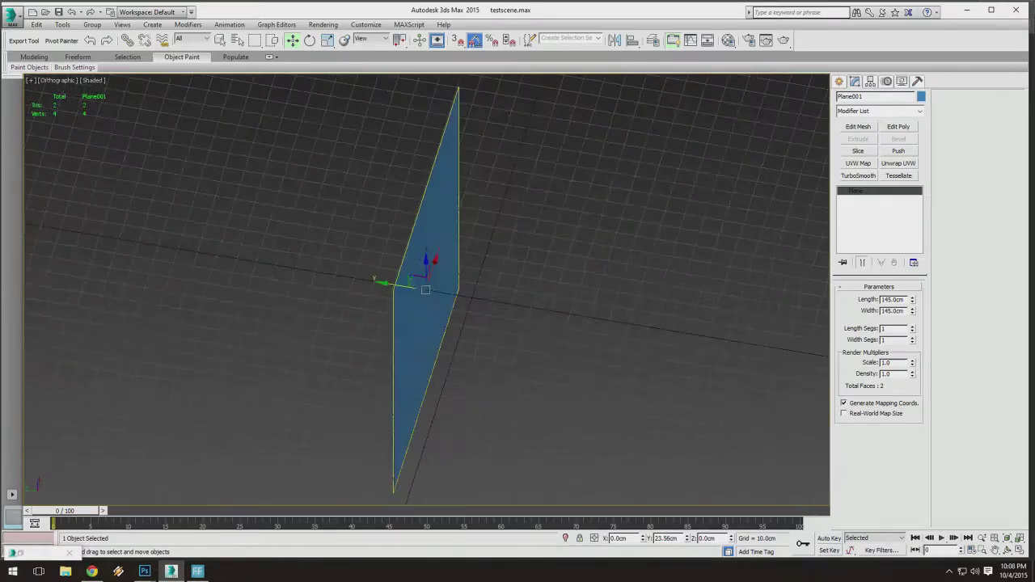
{"action": "middle_click_drag", "start_coordinate": [475, 299], "coordinate": [488, 276], "text": "alt"}
{"action": "scroll", "coordinate": [415, 314], "scroll_direction": "up", "scroll_amount": 2}
{"action": "scroll", "coordinate": [416, 314], "scroll_direction": "down", "scroll_amount": 2}
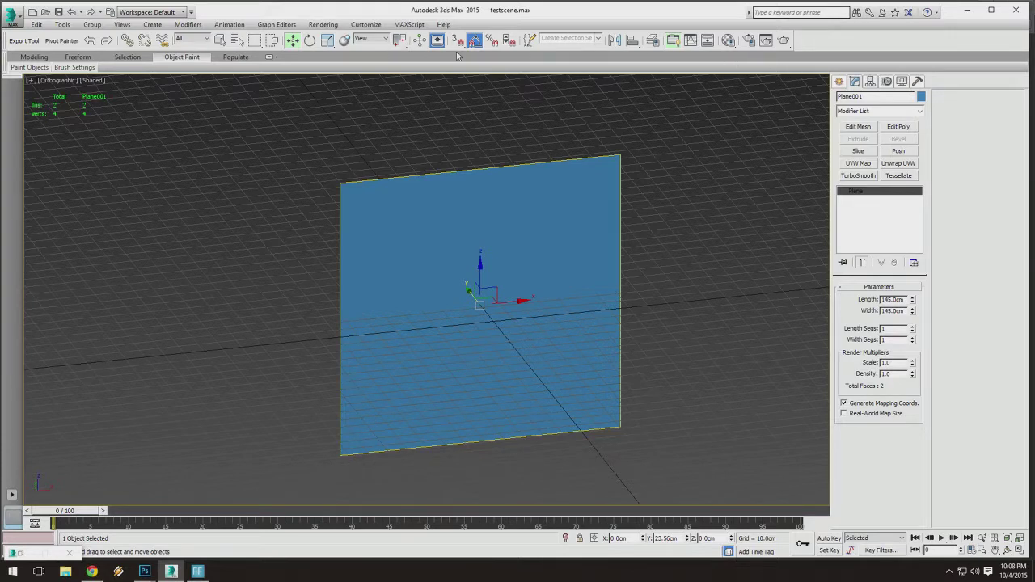
Open the Material Editor, reposition its window beside the plane, and look through its available commands.
{"action": "left_click", "coordinate": [728, 40]}
{"action": "left_click_drag", "start_coordinate": [135, 76], "coordinate": [247, 63]}
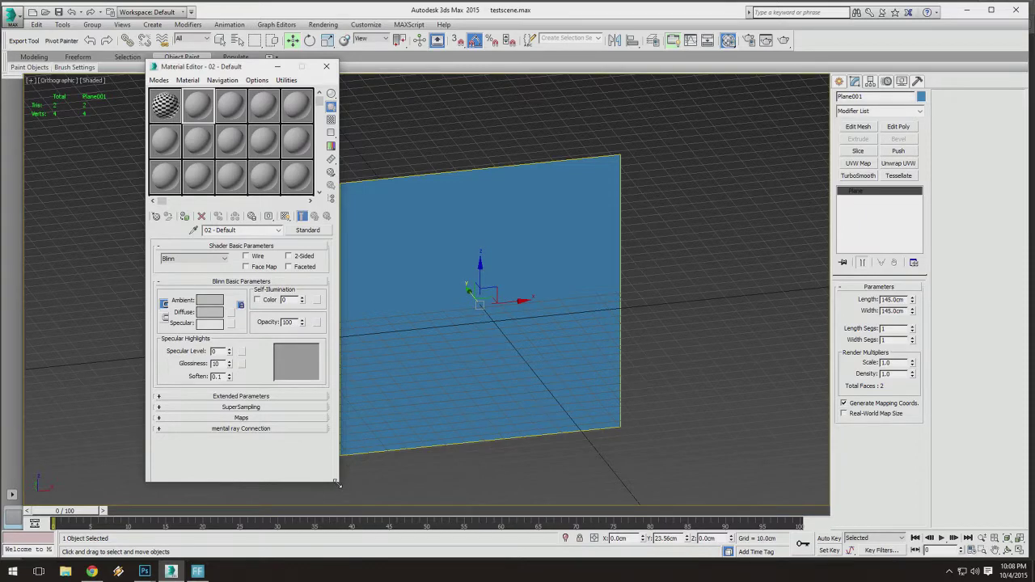
{"action": "left_click_drag", "start_coordinate": [232, 72], "coordinate": [271, 56]}
{"action": "left_click", "coordinate": [328, 64]}
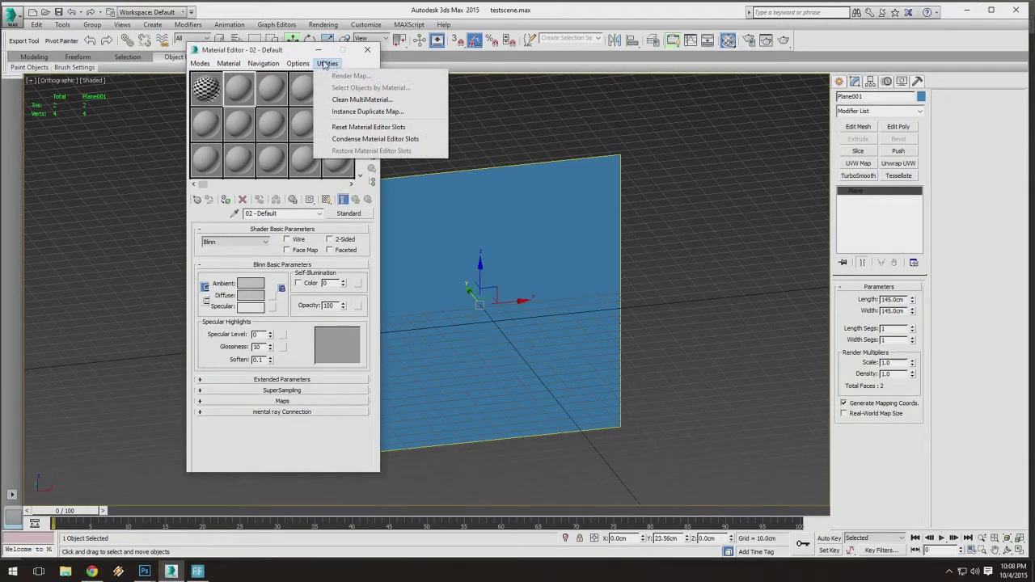
{"action": "mouse_move", "coordinate": [290, 68]}
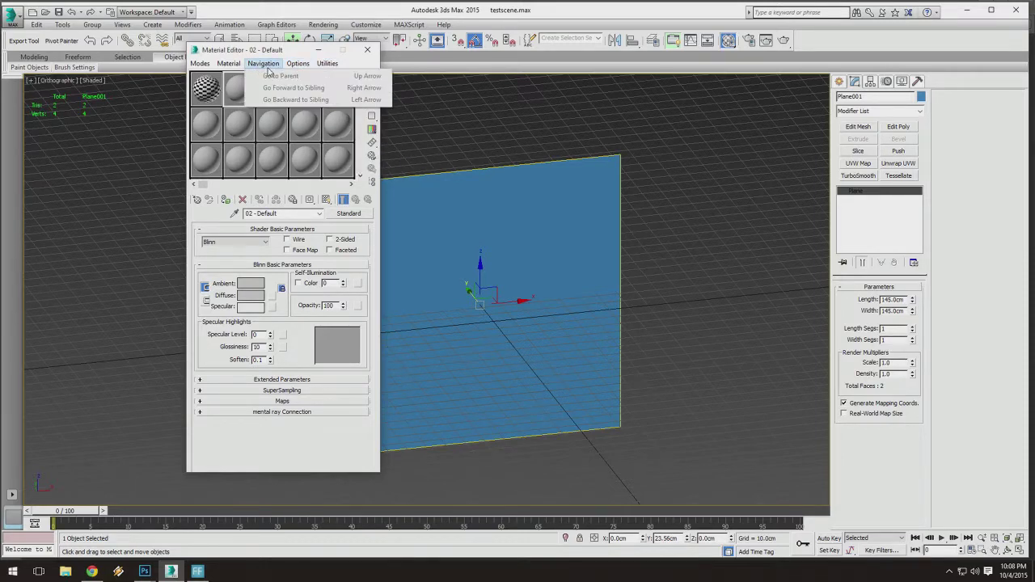
Switch to the Slate Material Editor, then reposition and enlarge its window.
{"action": "left_click", "coordinate": [206, 63]}
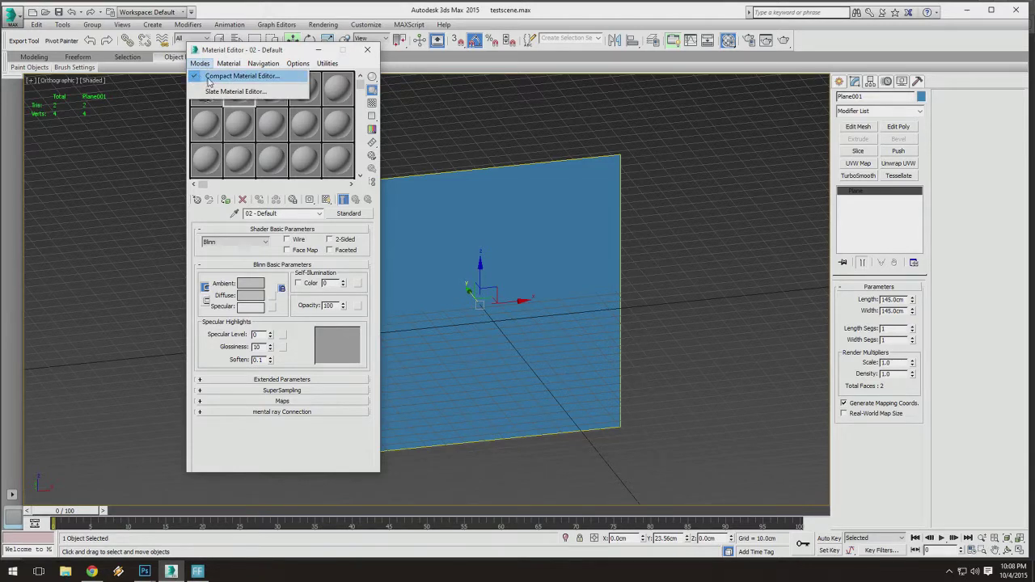
{"action": "left_click", "coordinate": [199, 91]}
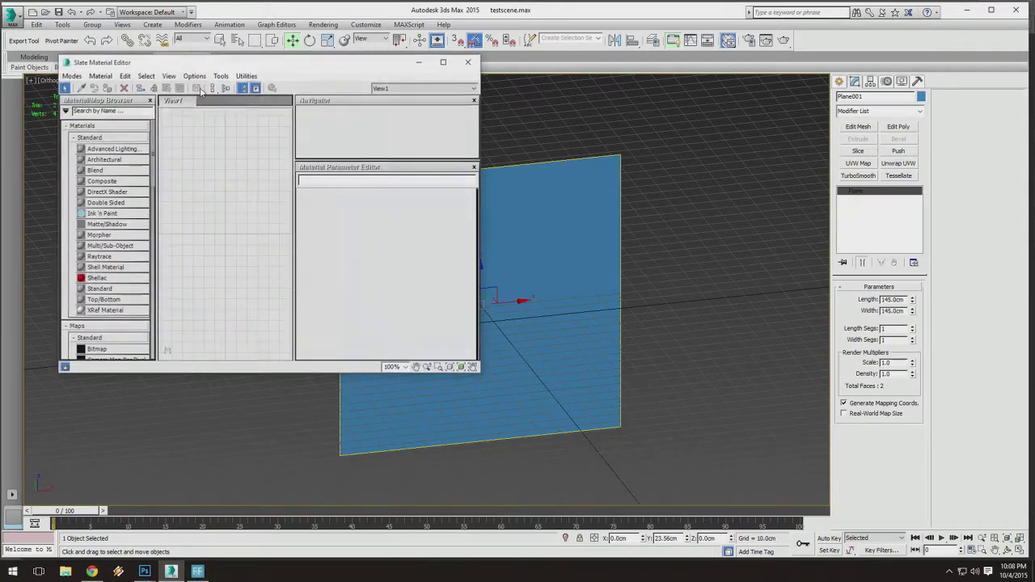
{"action": "left_click_drag", "start_coordinate": [233, 62], "coordinate": [296, 46]}
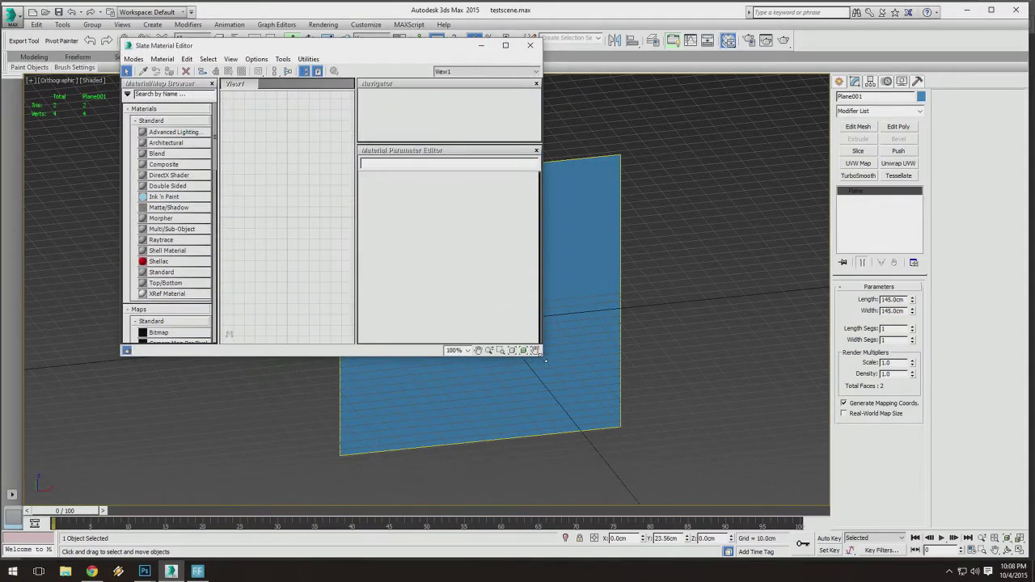
{"action": "left_click_drag", "start_coordinate": [538, 353], "coordinate": [661, 430]}
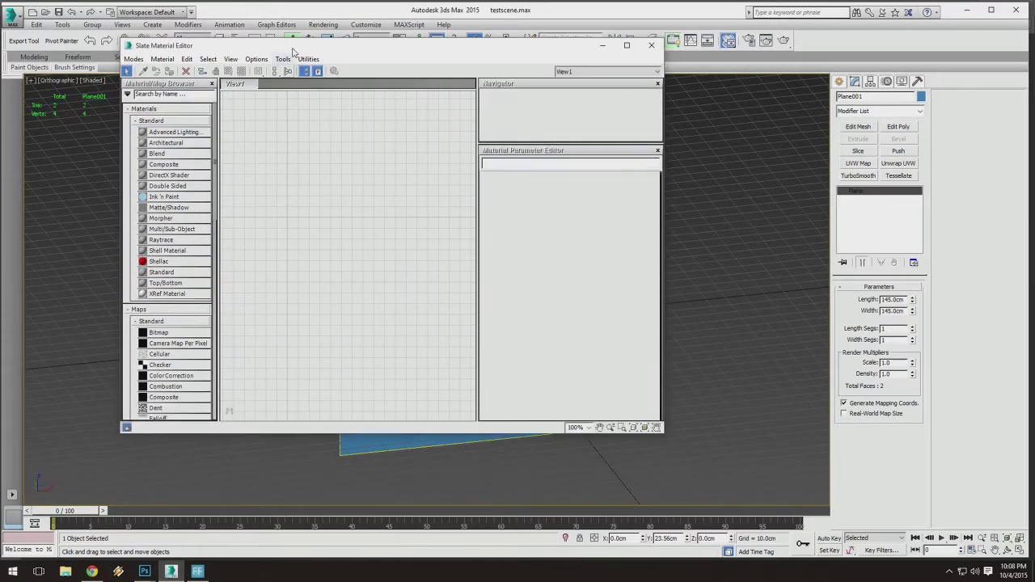
{"action": "left_click_drag", "start_coordinate": [301, 41], "coordinate": [300, 63]}
{"action": "left_click_drag", "start_coordinate": [372, 74], "coordinate": [412, 99]}
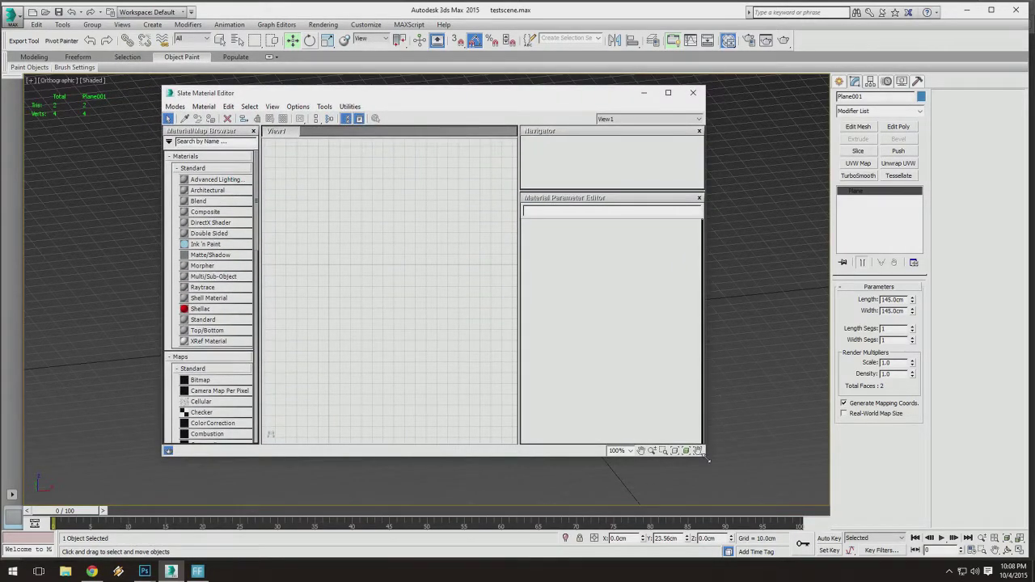
{"action": "left_click_drag", "start_coordinate": [707, 458], "coordinate": [727, 468]}
{"action": "left_click_drag", "start_coordinate": [726, 479], "coordinate": [723, 478]}
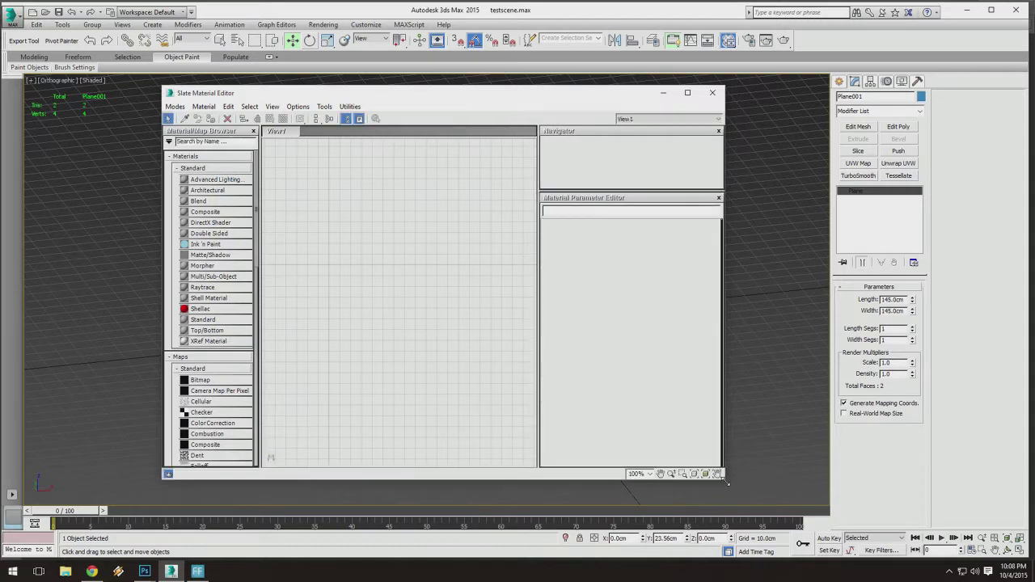
Look through the Slate editor's options and modes, widen its Material/Map Browser, and make the Navigator taller.
{"action": "left_click", "coordinate": [299, 107]}
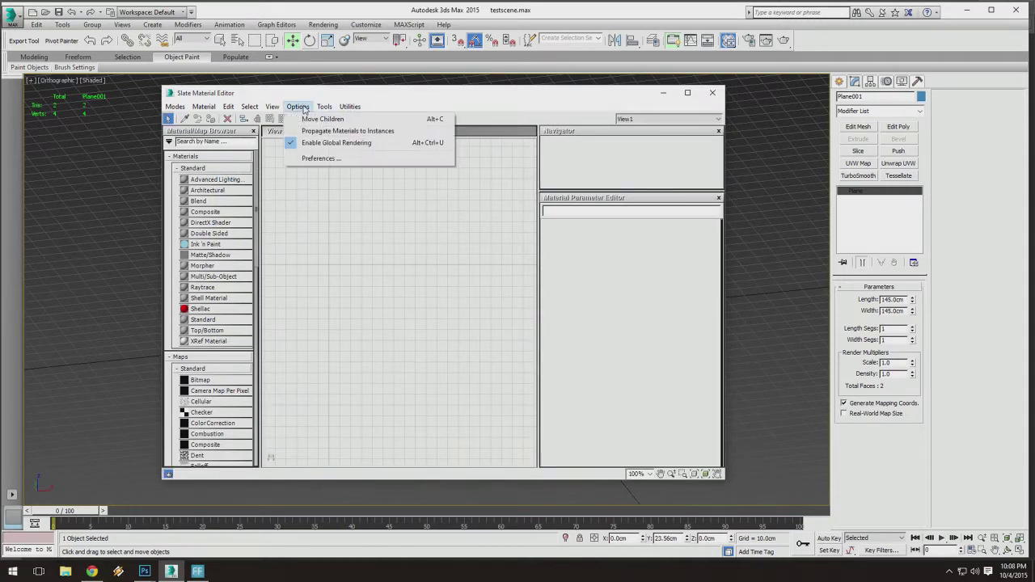
{"action": "left_click", "coordinate": [174, 107]}
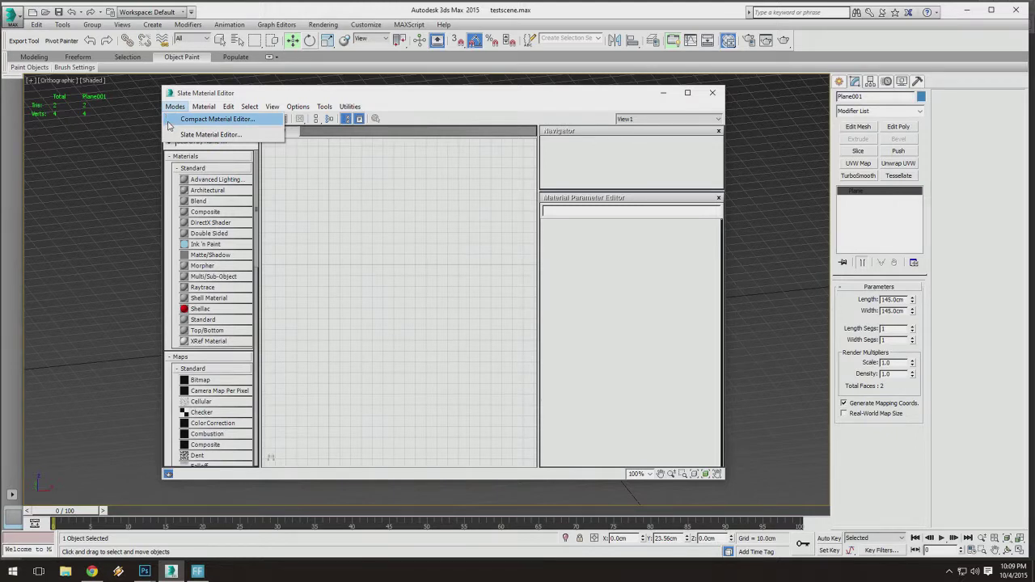
{"action": "left_click", "coordinate": [258, 272]}
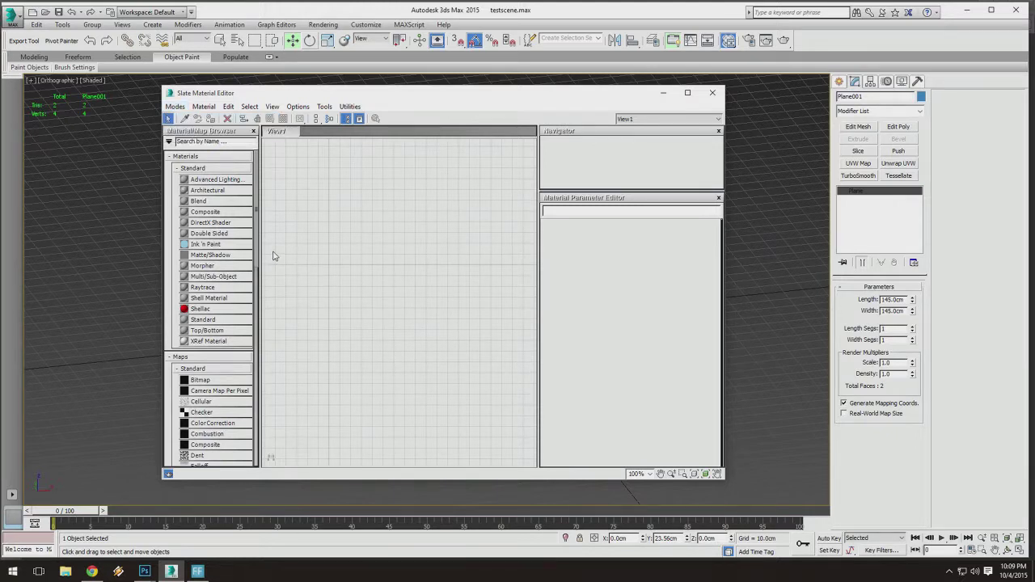
{"action": "mouse_move", "coordinate": [261, 209]}
{"action": "left_mouse_down"}
{"action": "mouse_move", "coordinate": [278, 210]}
{"action": "mouse_move", "coordinate": [269, 211]}
{"action": "left_mouse_up"}
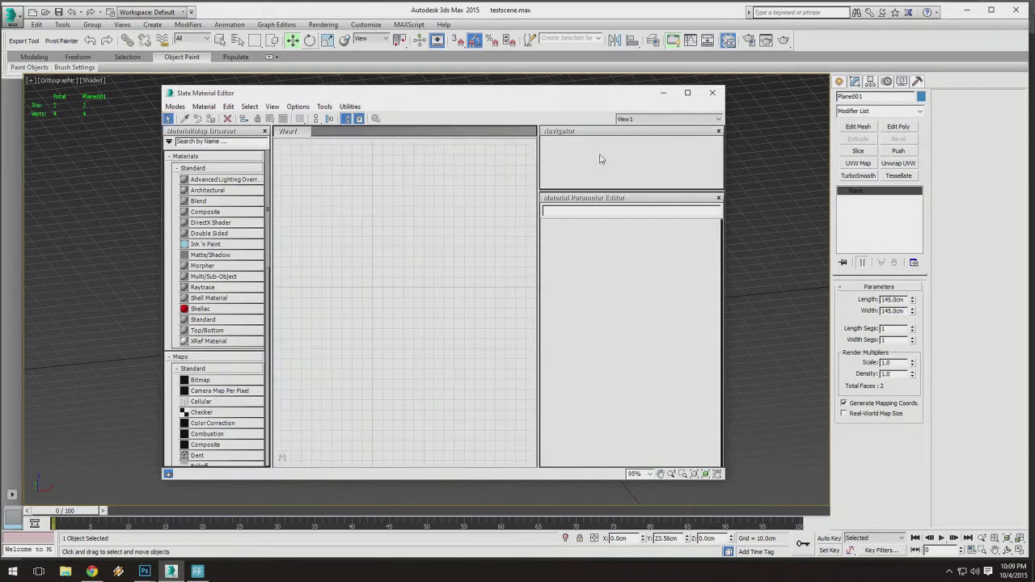
{"action": "left_click_drag", "start_coordinate": [568, 198], "coordinate": [569, 233]}
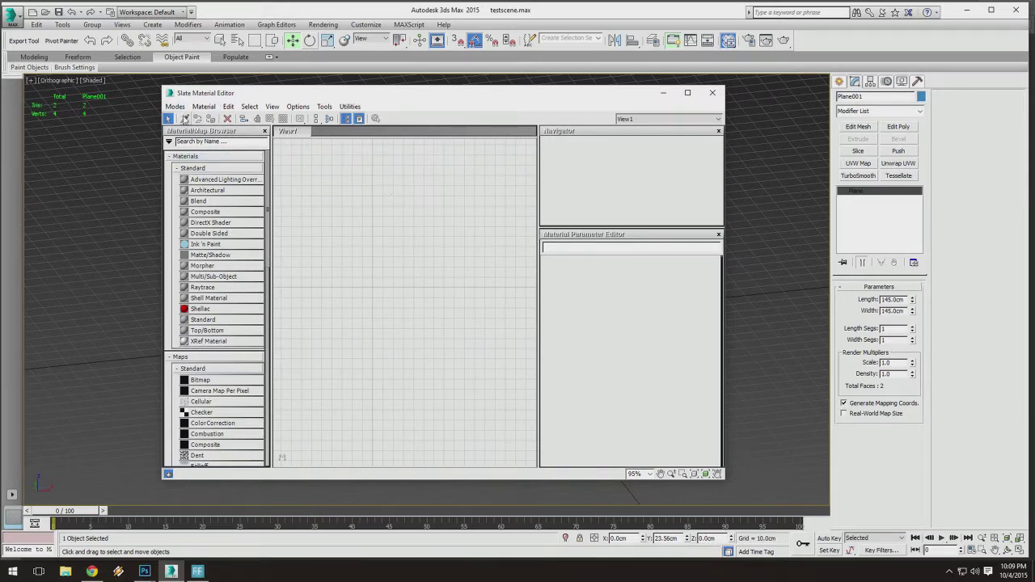
Switch the Slate Material Editor back to the Compact Material Editor.
{"action": "mouse_move", "coordinate": [257, 99]}
{"action": "left_mouse_down"}
{"action": "mouse_move", "coordinate": [337, 113]}
{"action": "mouse_move", "coordinate": [256, 81]}
{"action": "left_mouse_up"}
{"action": "left_click", "coordinate": [174, 91]}
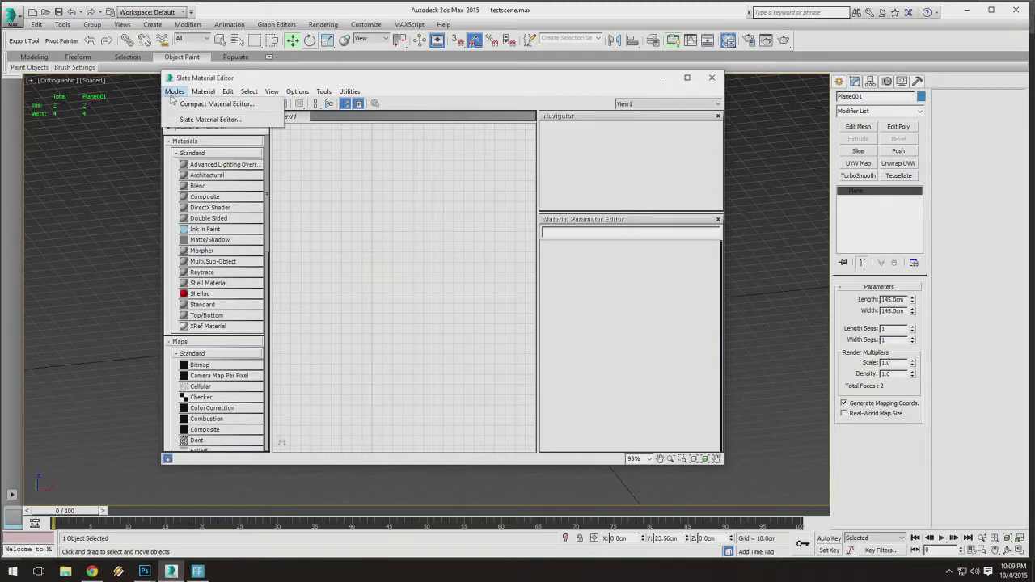
{"action": "left_click", "coordinate": [172, 105]}
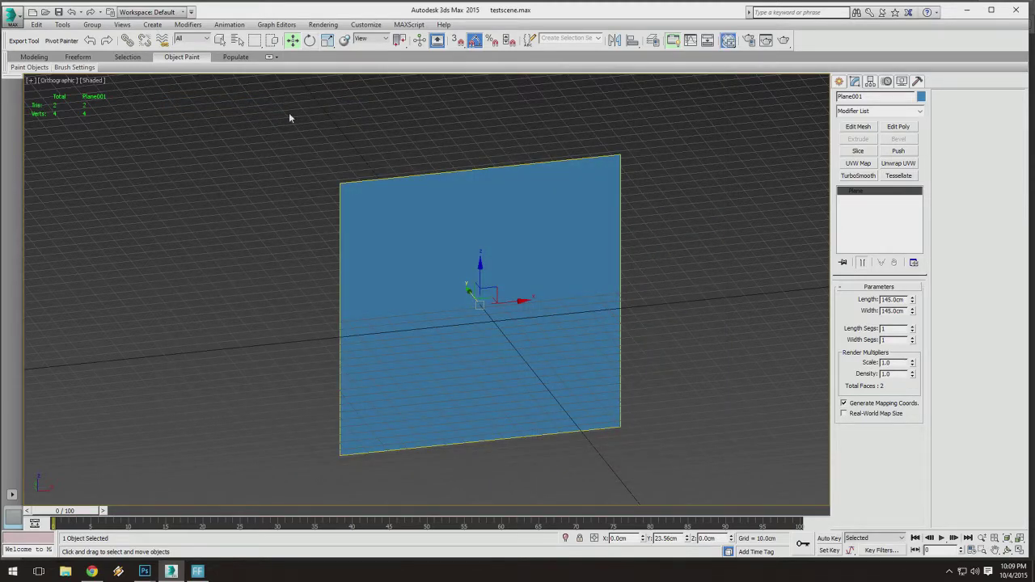
Adjust the height of the compact Material Editor window and reposition it over the reference plane.
{"action": "left_click_drag", "start_coordinate": [270, 50], "coordinate": [216, 39]}
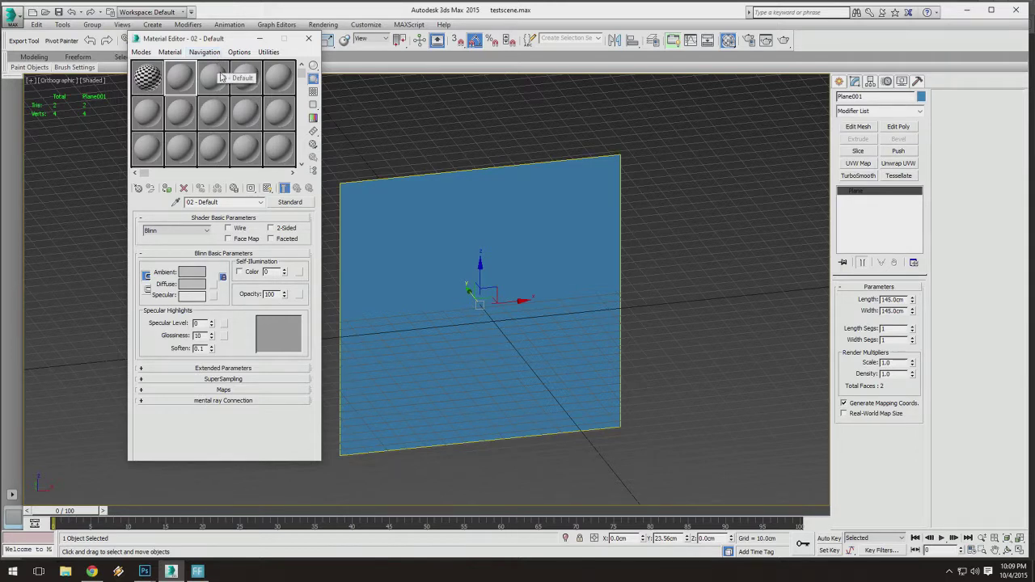
{"action": "left_click_drag", "start_coordinate": [213, 46], "coordinate": [225, 60]}
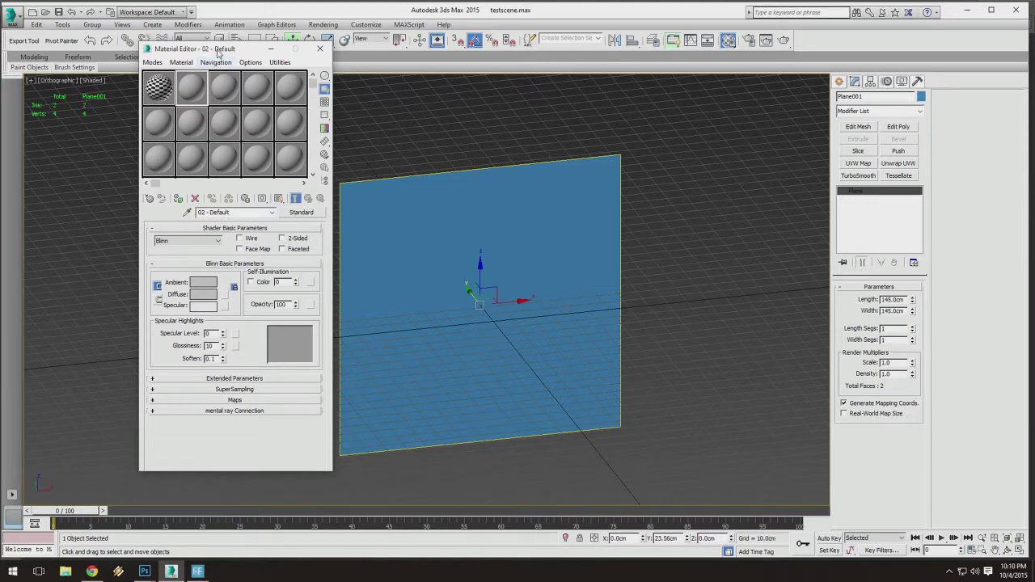
{"action": "mouse_move", "coordinate": [217, 51]}
{"action": "left_mouse_down"}
{"action": "mouse_move", "coordinate": [220, 62]}
{"action": "mouse_move", "coordinate": [207, 65]}
{"action": "left_mouse_up"}
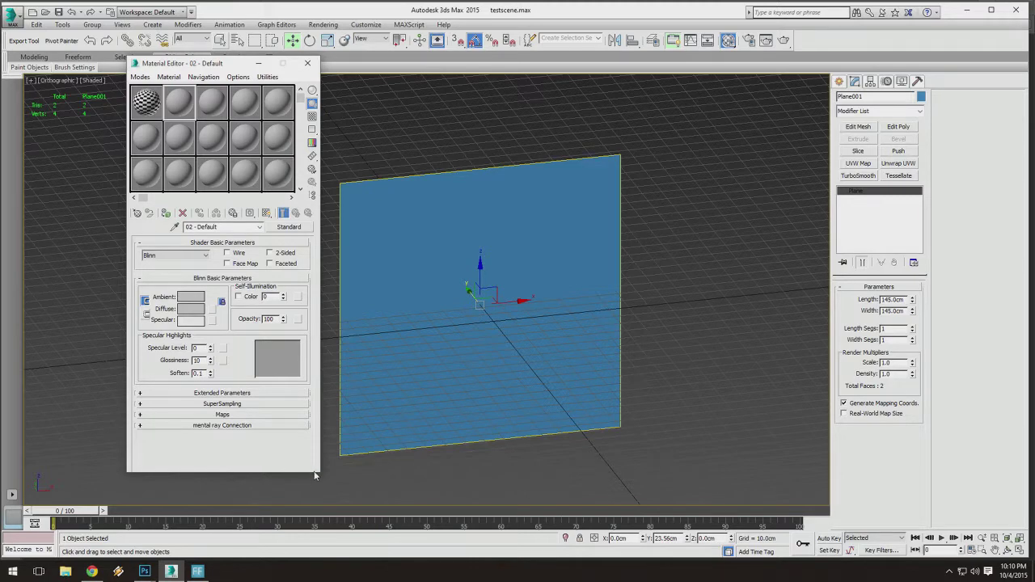
{"action": "left_click_drag", "start_coordinate": [316, 474], "coordinate": [317, 486]}
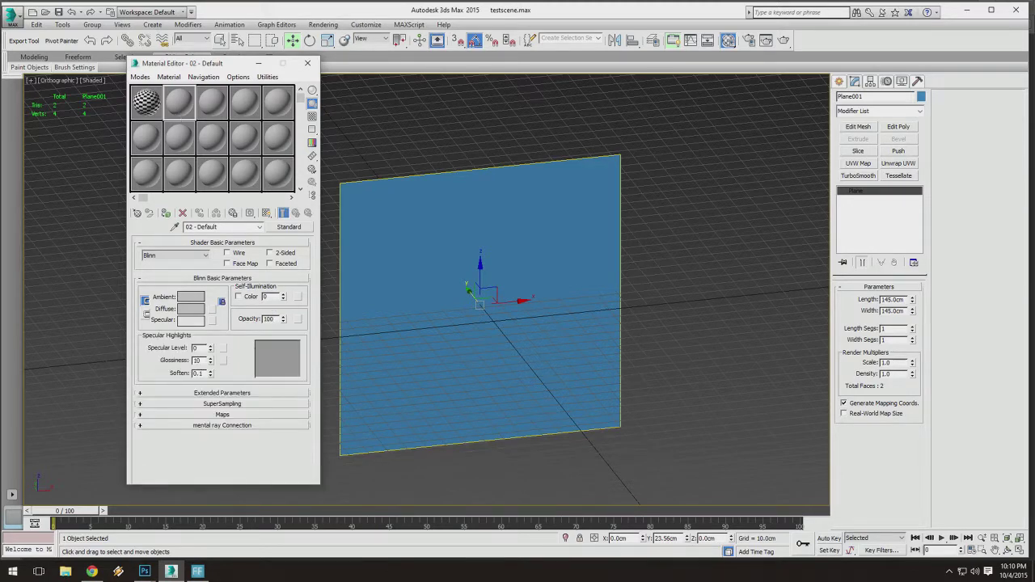
{"action": "left_click_drag", "start_coordinate": [218, 70], "coordinate": [217, 75]}
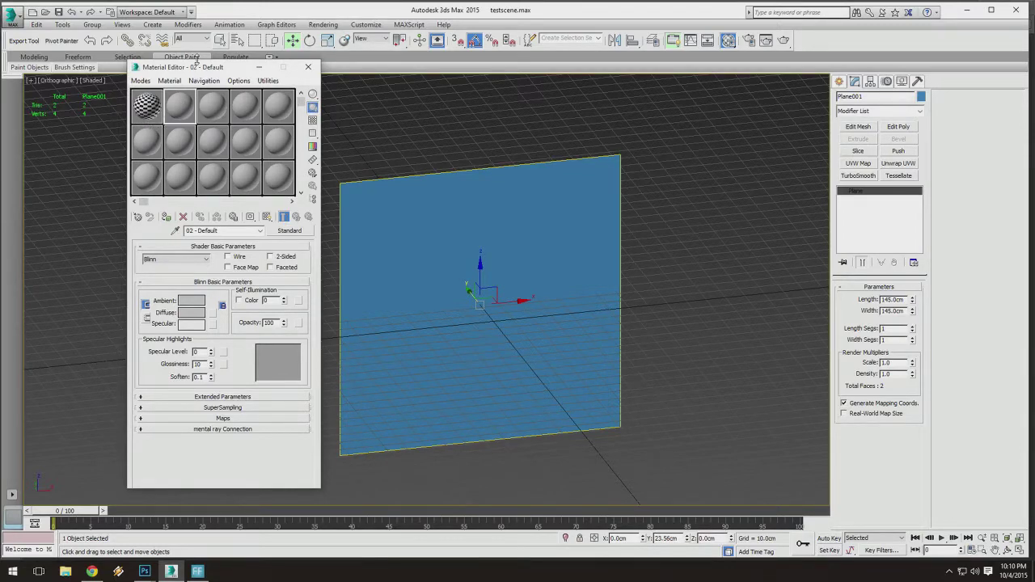
{"action": "mouse_move", "coordinate": [197, 71]}
{"action": "left_mouse_down"}
{"action": "mouse_move", "coordinate": [194, 93]}
{"action": "mouse_move", "coordinate": [182, 84]}
{"action": "left_mouse_up"}
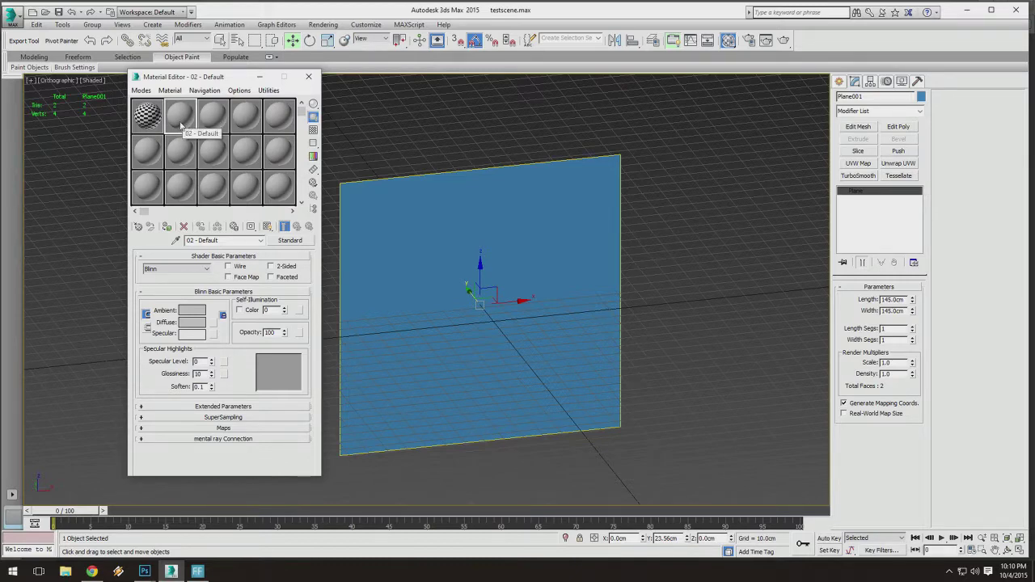
{"action": "left_click_drag", "start_coordinate": [194, 78], "coordinate": [418, 74]}
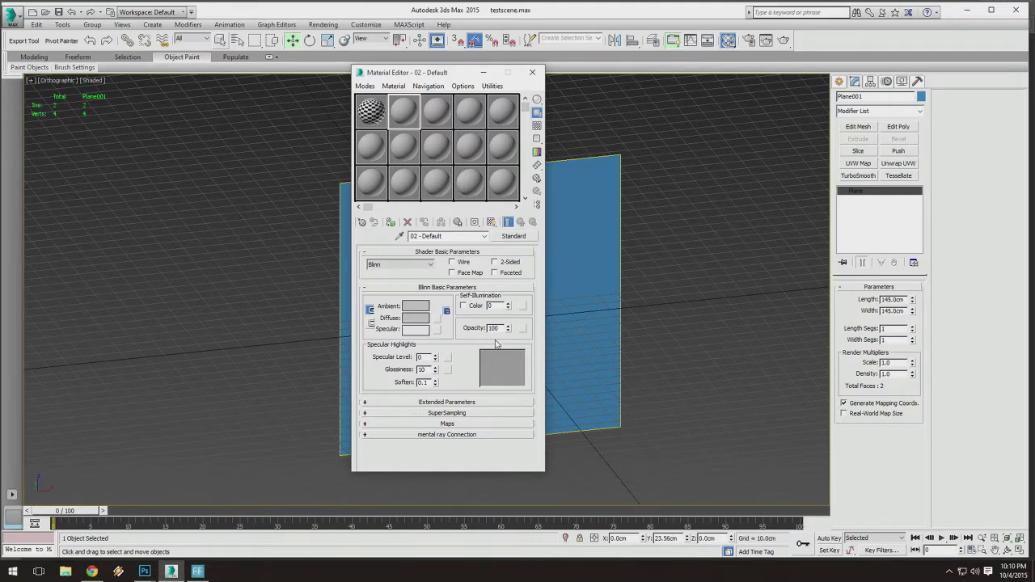
Expand the Maps rollout of the 02 - Default material, lengthen the editor window, and examine the map slots.
{"action": "left_click", "coordinate": [459, 425]}
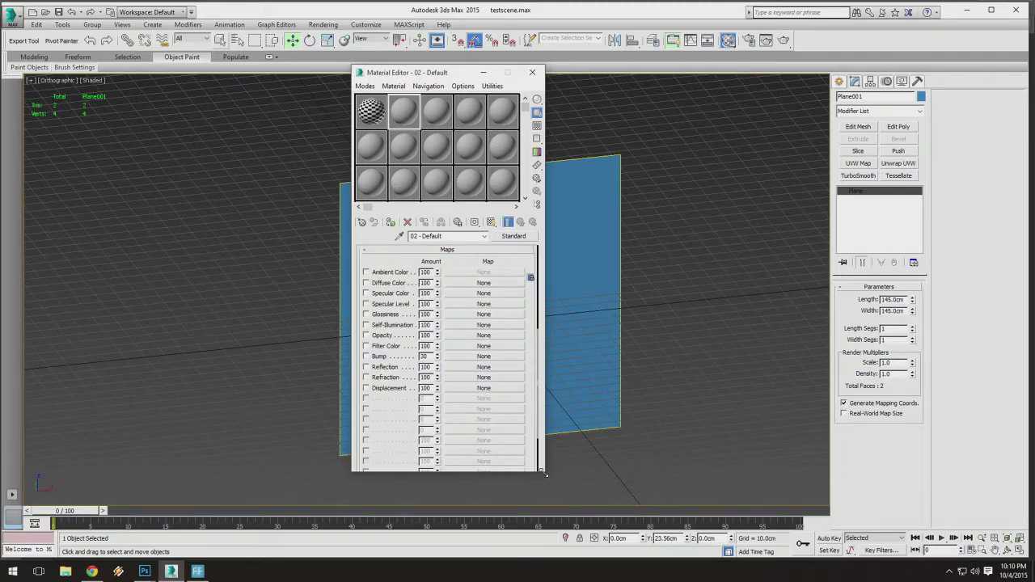
{"action": "left_click_drag", "start_coordinate": [543, 474], "coordinate": [543, 505]}
{"action": "scroll", "coordinate": [511, 396], "scroll_direction": "up", "scroll_amount": 4}
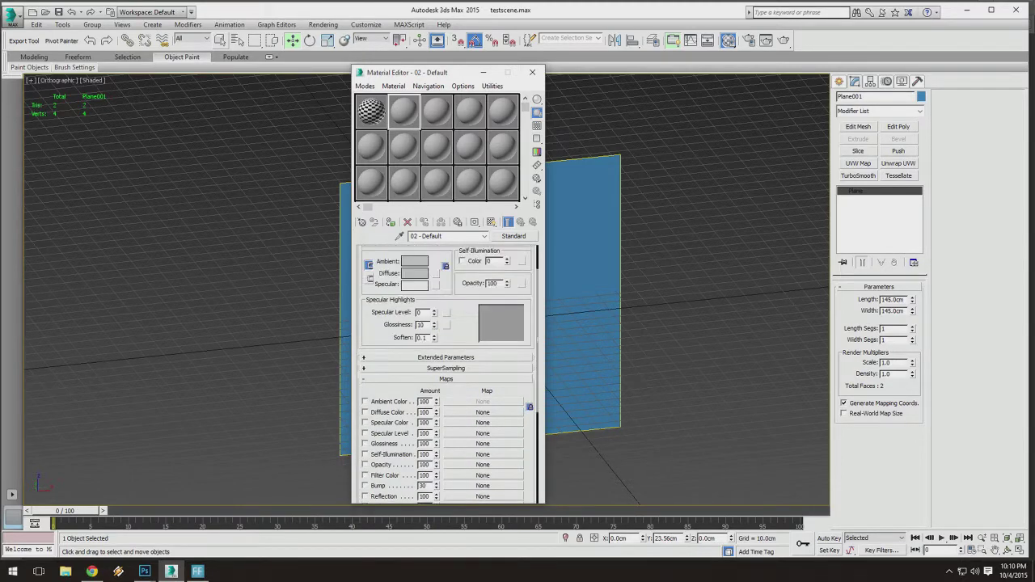
{"action": "scroll", "coordinate": [457, 343], "scroll_direction": "down", "scroll_amount": 2}
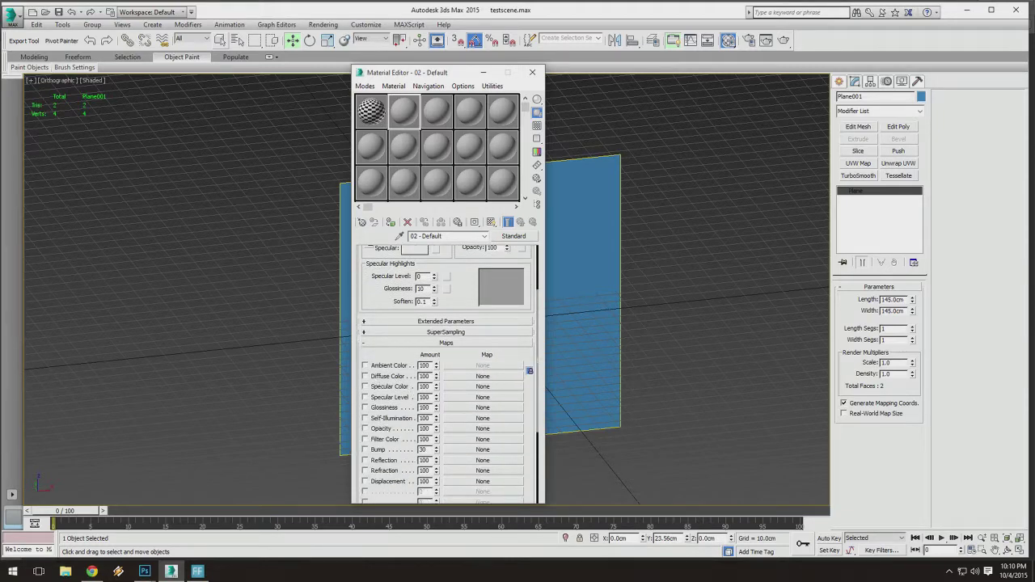
{"action": "scroll", "coordinate": [462, 369], "scroll_direction": "down", "scroll_amount": 1}
{"action": "scroll", "coordinate": [446, 372], "scroll_direction": "down", "scroll_amount": 2}
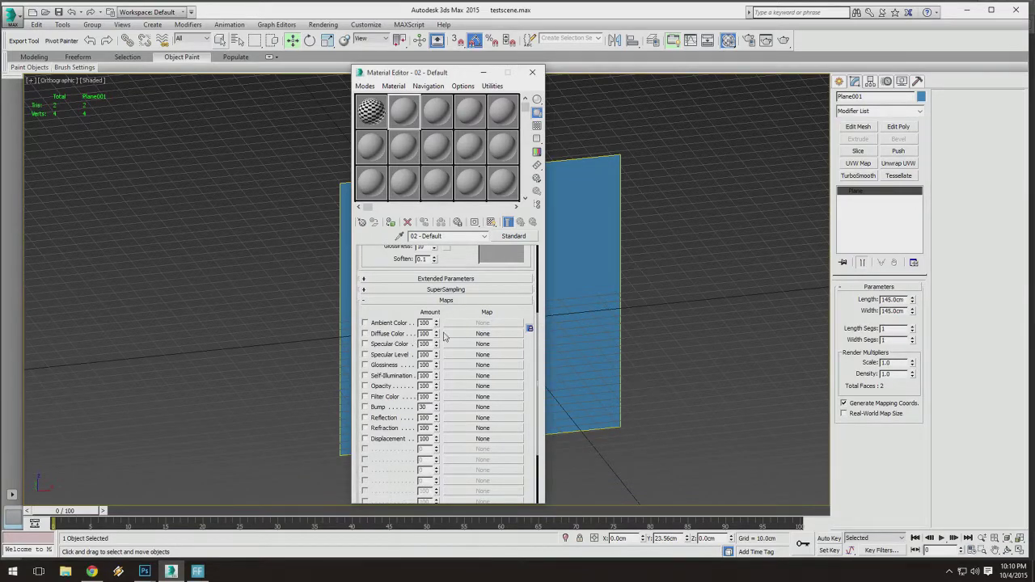
{"action": "scroll", "coordinate": [458, 263], "scroll_direction": "up", "scroll_amount": 5}
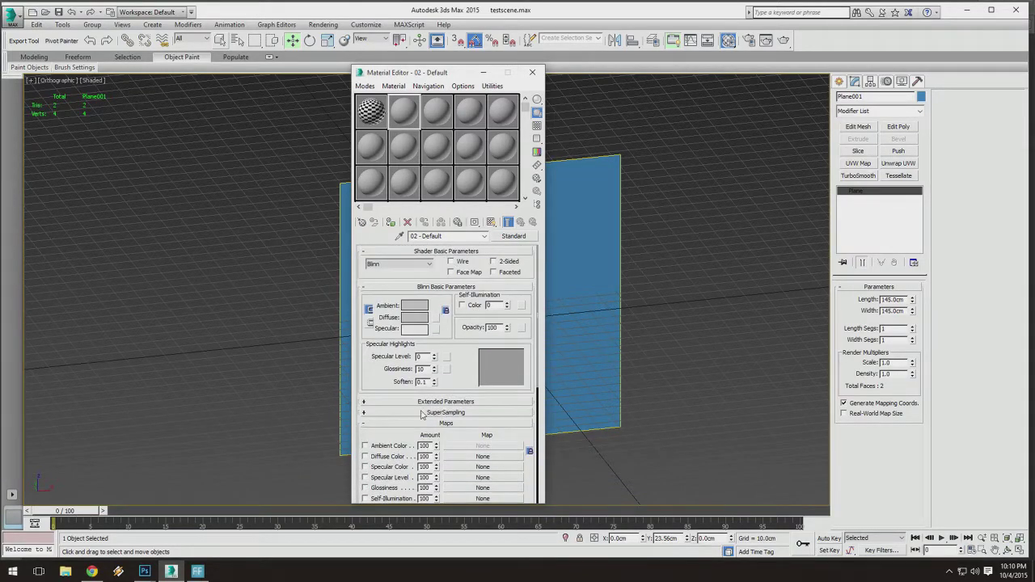
Collapse and re-expand the Maps rollout, and review how its slots relate to the Blinn parameters.
{"action": "left_click", "coordinate": [423, 422]}
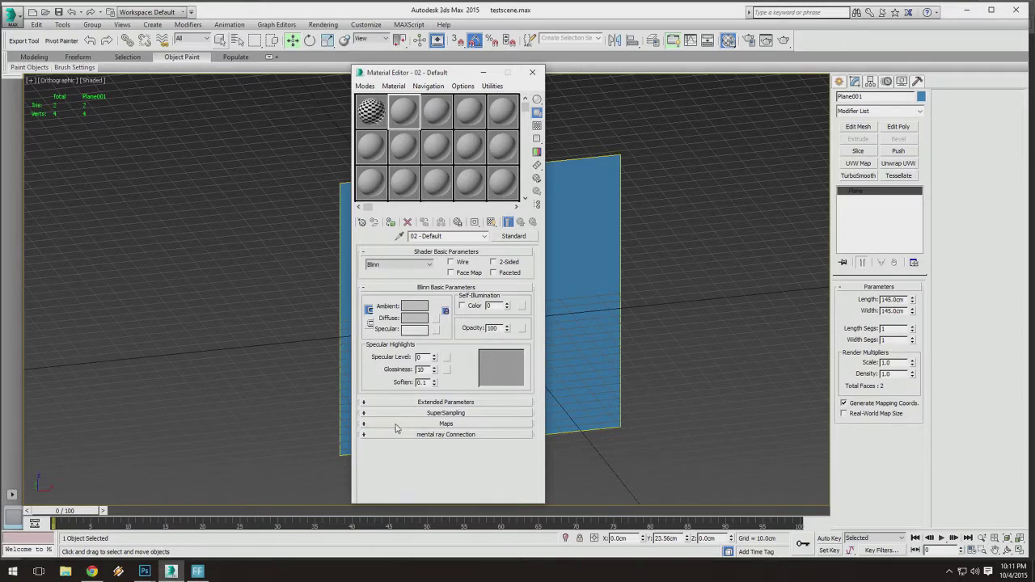
{"action": "left_click", "coordinate": [446, 424]}
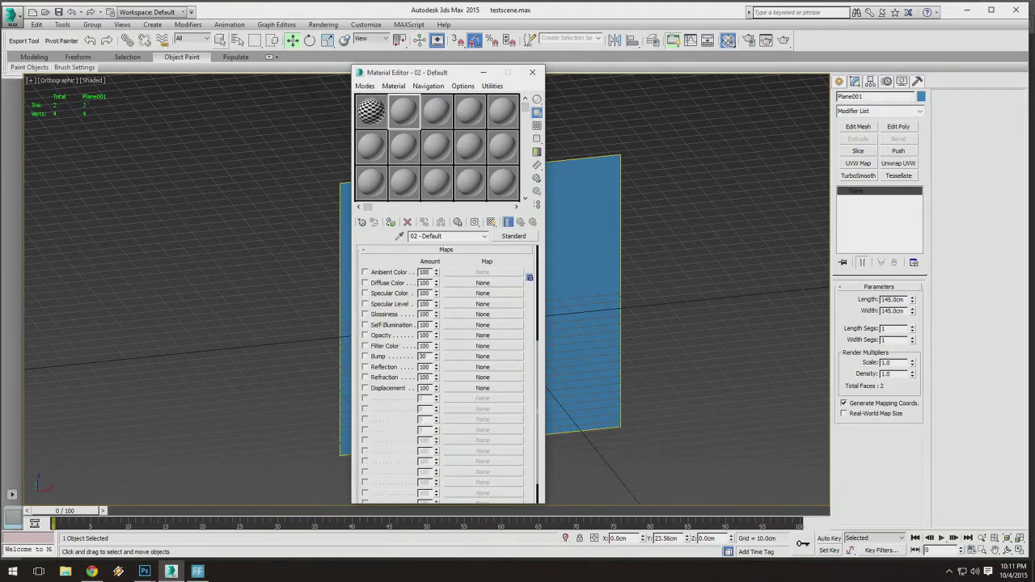
{"action": "scroll", "coordinate": [406, 272], "scroll_direction": "up", "scroll_amount": 5}
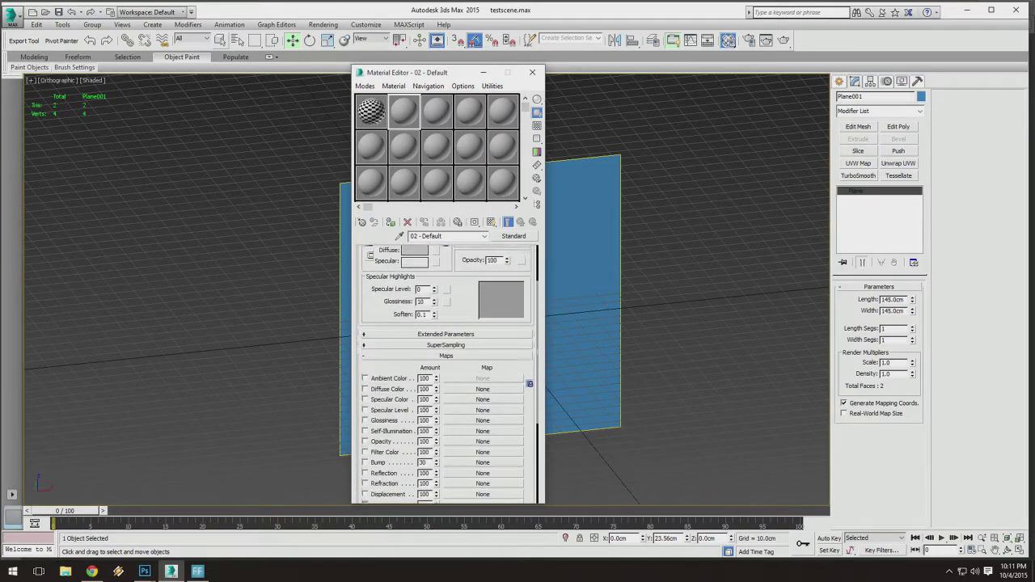
Review the map slots of the 02 - Default material and open the map browser for the Diffuse Color slot.
{"action": "scroll", "coordinate": [407, 273], "scroll_direction": "down", "scroll_amount": 6}
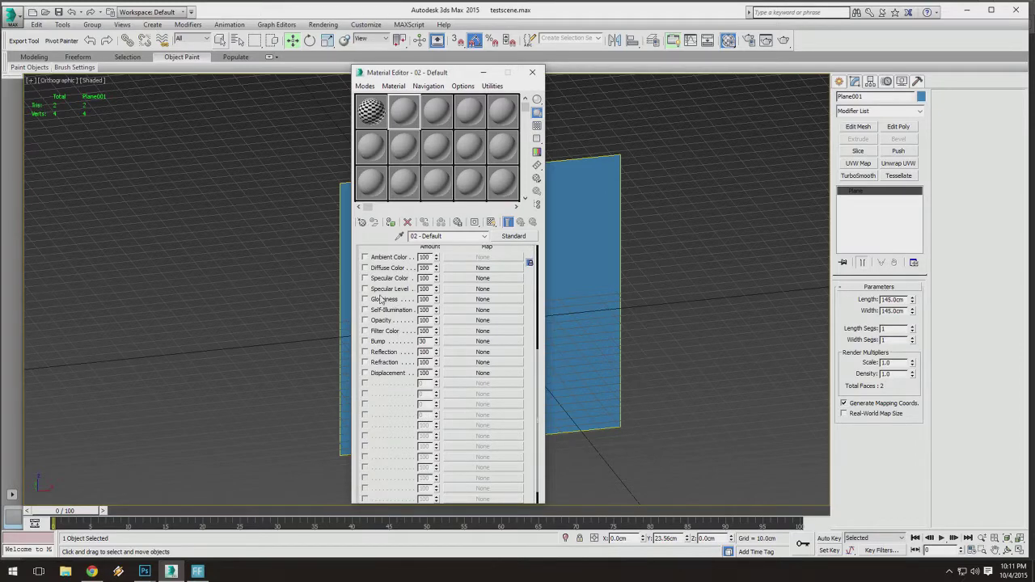
{"action": "scroll", "coordinate": [428, 385], "scroll_direction": "up", "scroll_amount": 3}
{"action": "scroll", "coordinate": [428, 385], "scroll_direction": "down", "scroll_amount": 3}
{"action": "scroll", "coordinate": [428, 385], "scroll_direction": "up", "scroll_amount": 3}
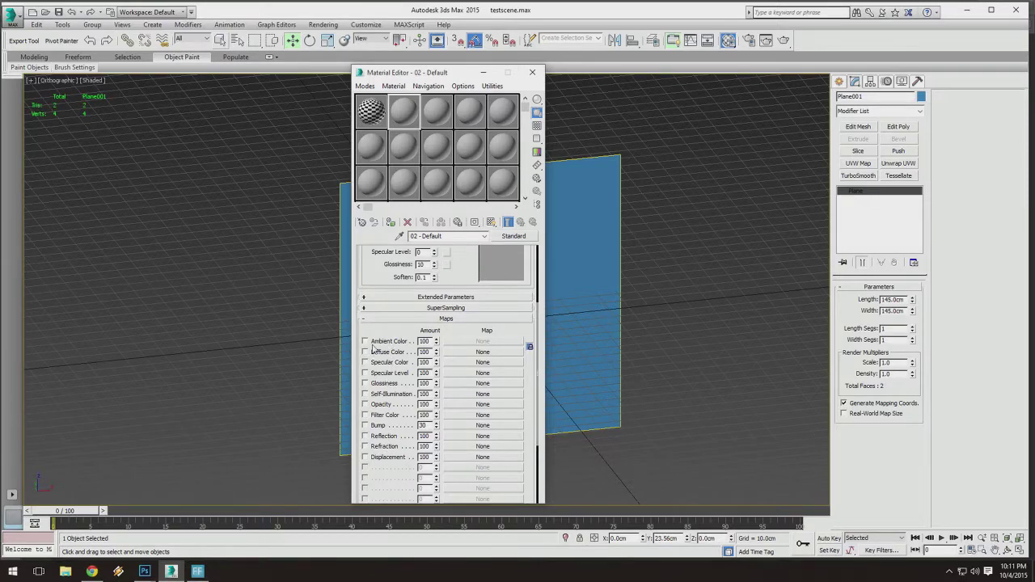
{"action": "scroll", "coordinate": [455, 318], "scroll_direction": "down", "scroll_amount": 2}
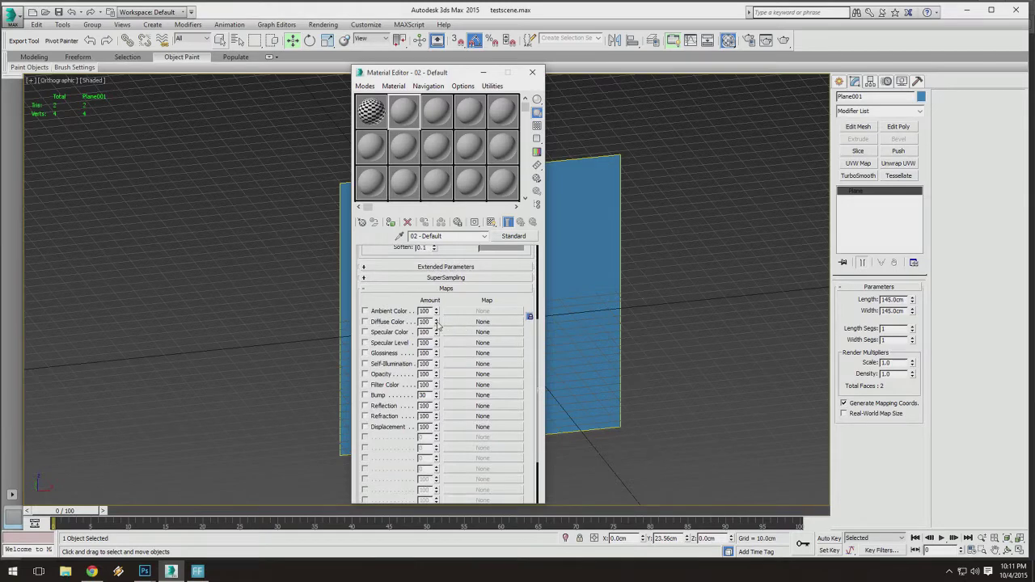
{"action": "left_click", "coordinate": [483, 322]}
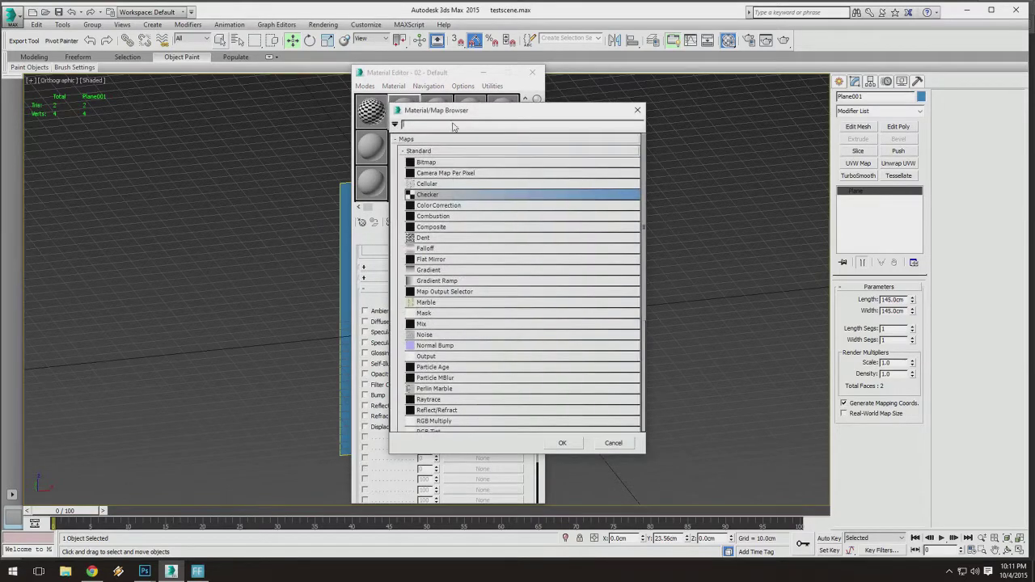
Raise and lengthen the Material/Map Browser window, and examine the list of standard map types.
{"action": "left_click_drag", "start_coordinate": [455, 116], "coordinate": [446, 36]}
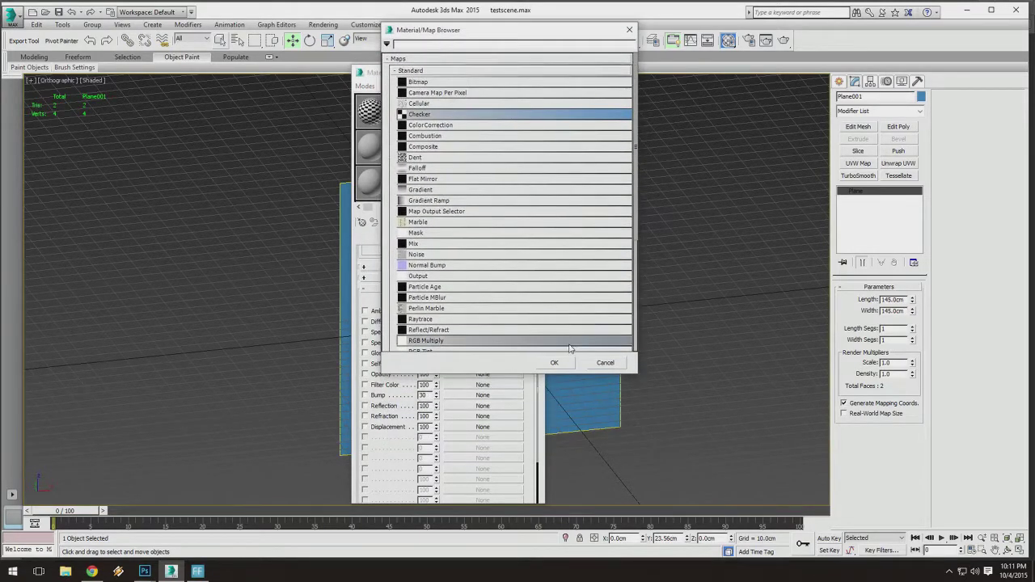
{"action": "left_click_drag", "start_coordinate": [515, 374], "coordinate": [509, 503]}
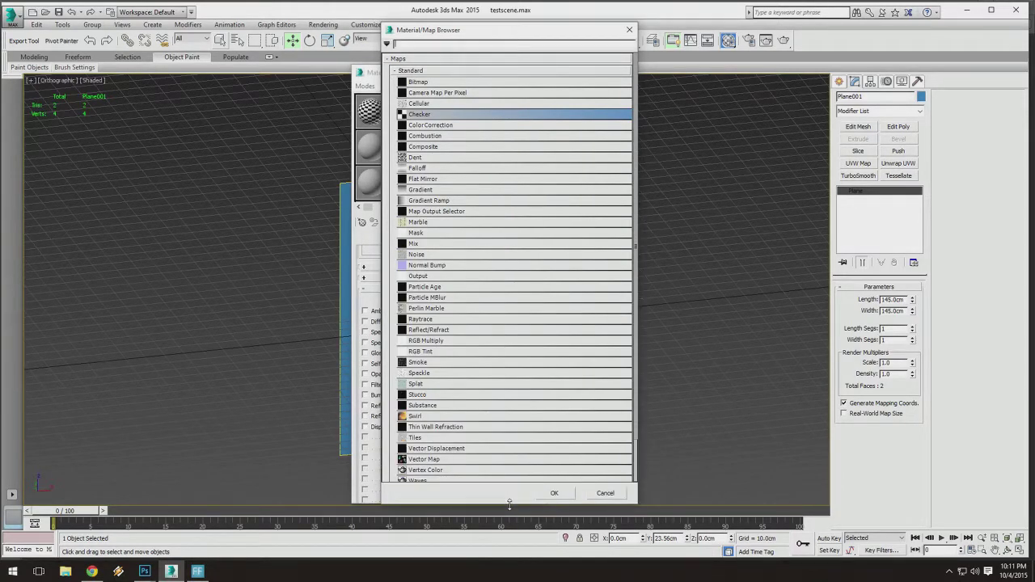
{"action": "scroll", "coordinate": [434, 162], "scroll_direction": "down", "scroll_amount": 3}
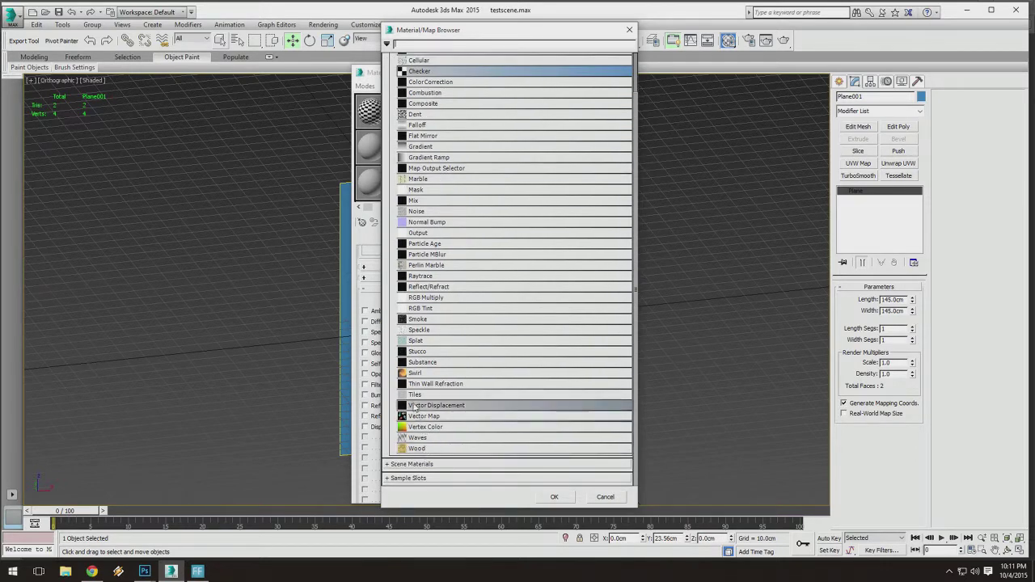
{"action": "scroll", "coordinate": [449, 173], "scroll_direction": "up", "scroll_amount": 3}
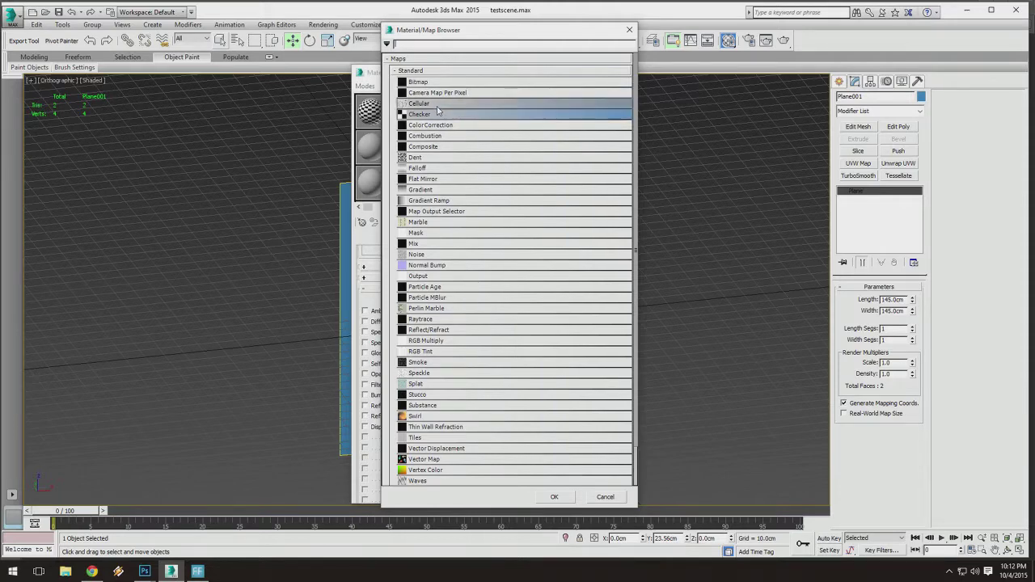
Reposition the map browser beside the Material Editor and choose Bitmap as the Diffuse Color map type.
{"action": "left_click_drag", "start_coordinate": [415, 32], "coordinate": [409, 25]}
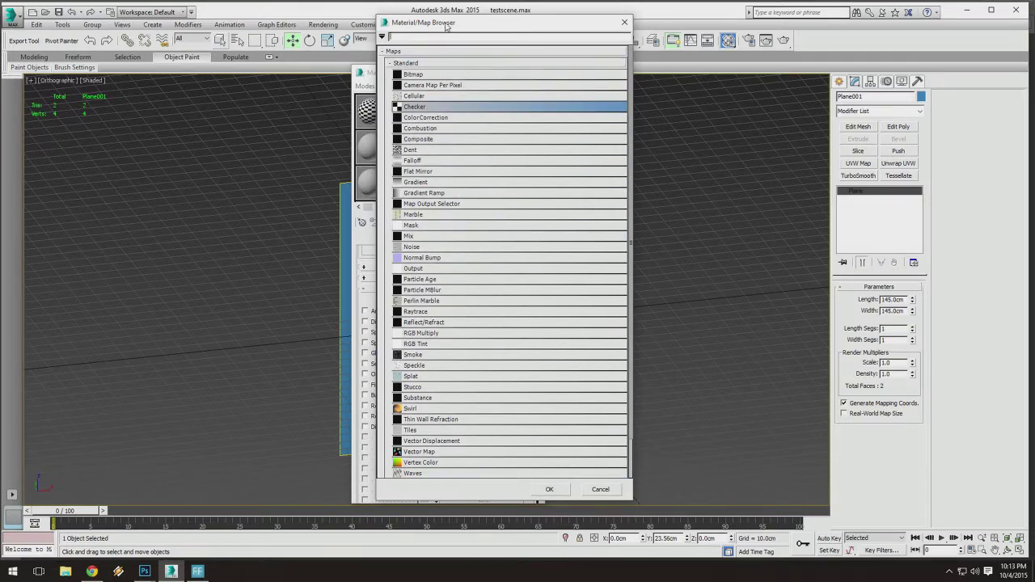
{"action": "left_click_drag", "start_coordinate": [445, 24], "coordinate": [443, 18]}
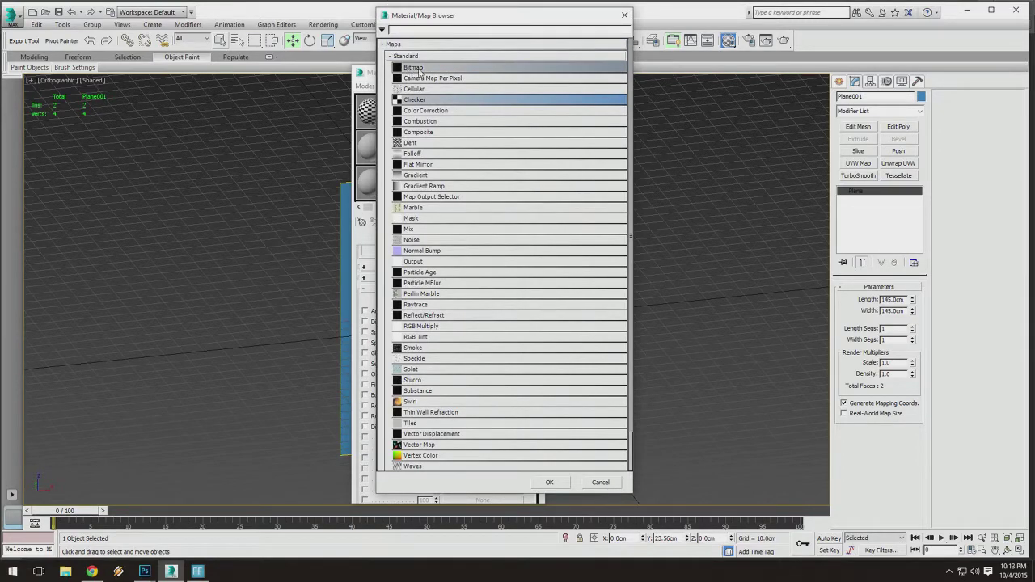
{"action": "left_click_drag", "start_coordinate": [430, 20], "coordinate": [486, 27]}
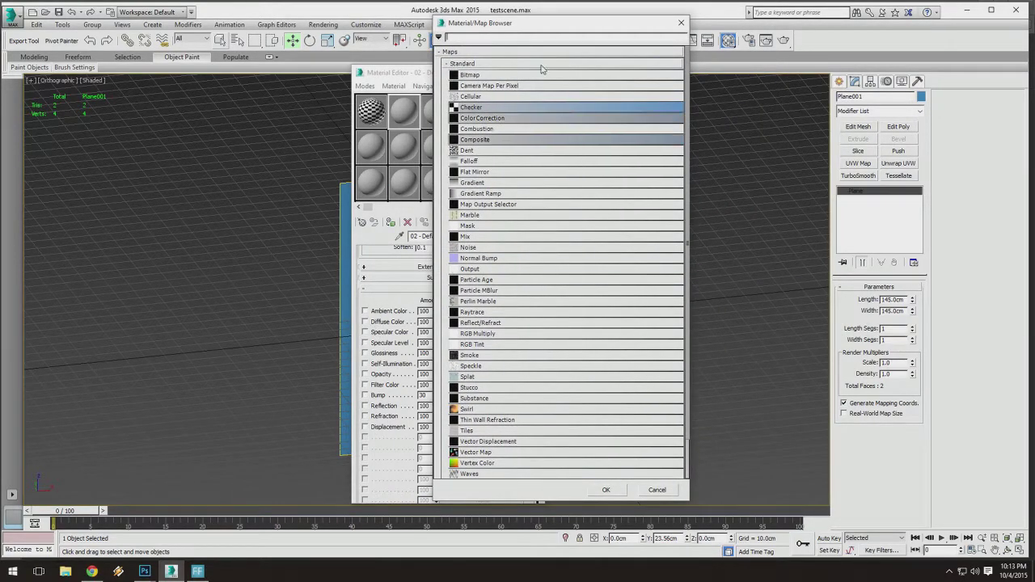
{"action": "left_click_drag", "start_coordinate": [518, 25], "coordinate": [652, 38]}
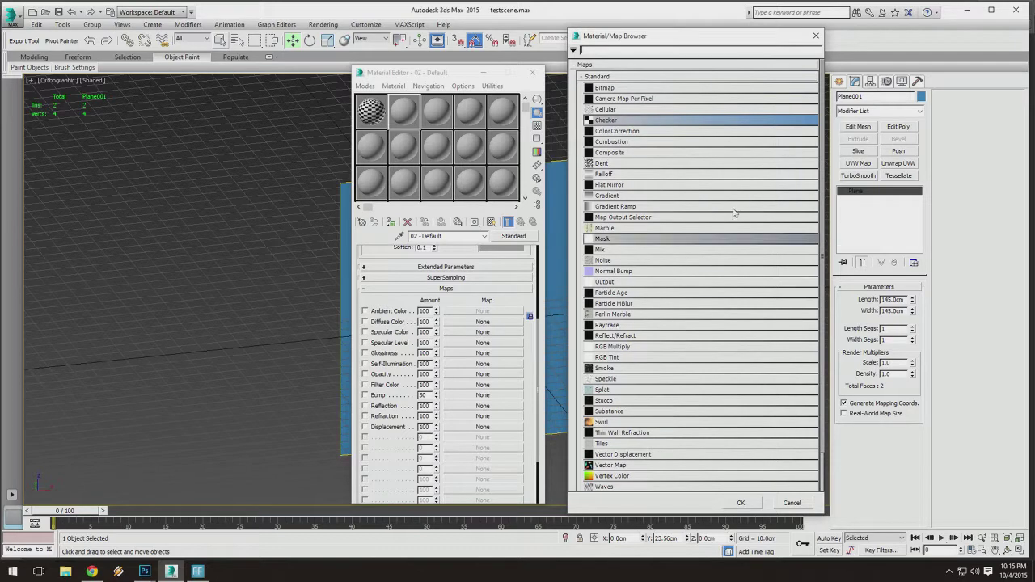
{"action": "double_click", "coordinate": [608, 87]}
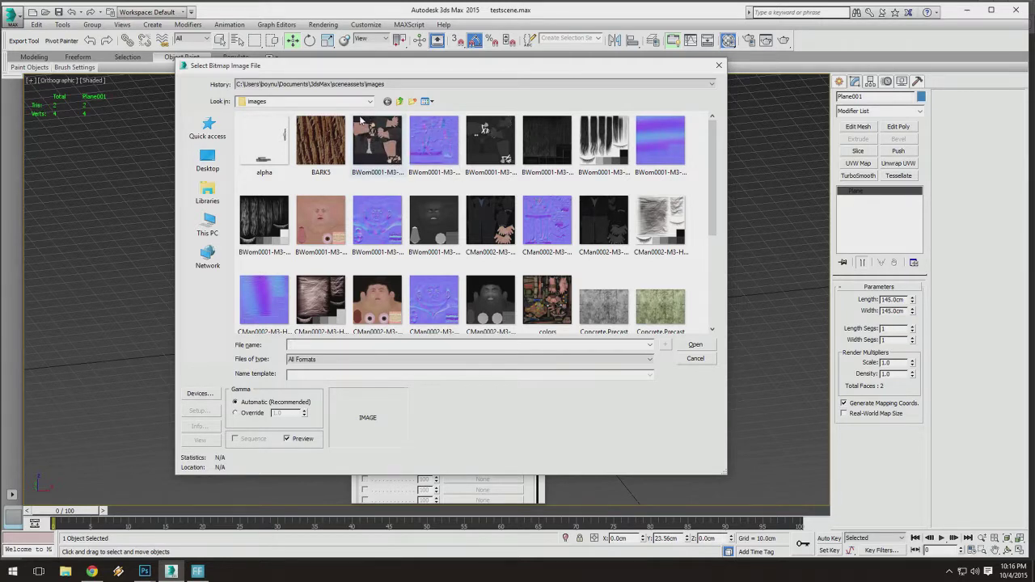
Reposition and enlarge the bitmap file dialog, and load axeguide.jpg from the Desktop as the diffuse map.
{"action": "left_click_drag", "start_coordinate": [338, 69], "coordinate": [582, 71]}
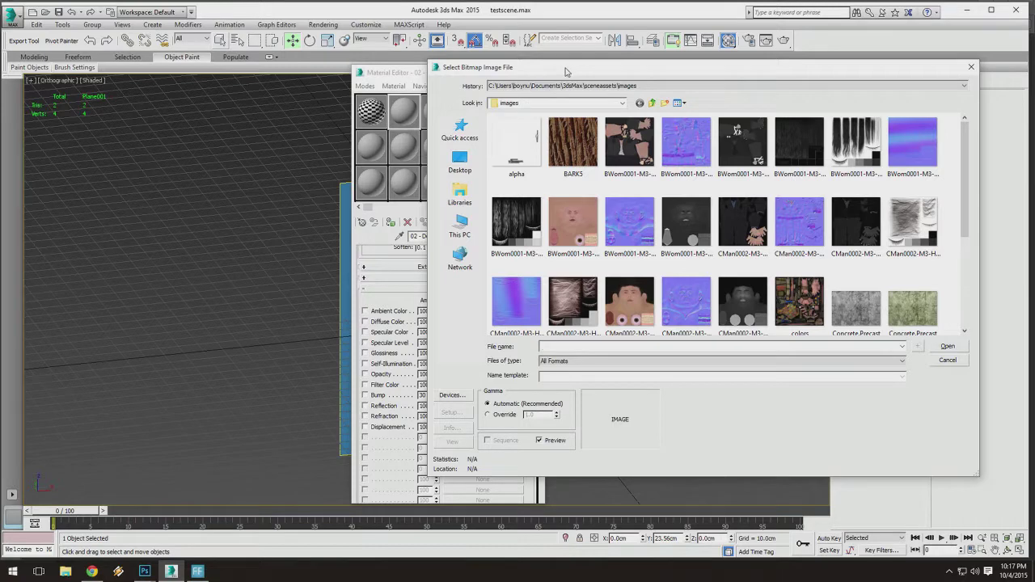
{"action": "left_click_drag", "start_coordinate": [567, 69], "coordinate": [390, 51]}
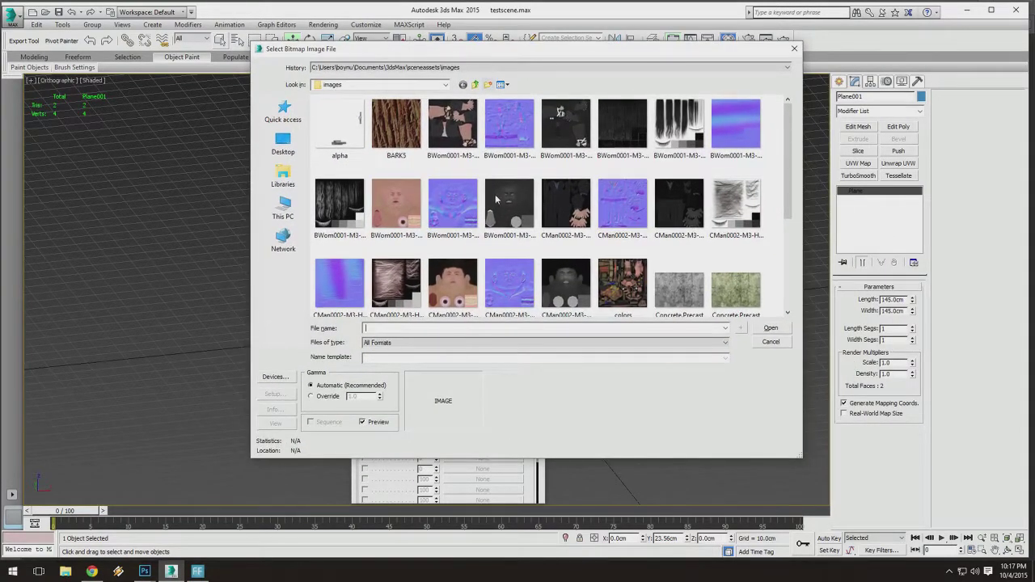
{"action": "left_click_drag", "start_coordinate": [787, 154], "coordinate": [768, 196]}
{"action": "left_click_drag", "start_coordinate": [800, 460], "coordinate": [816, 470]}
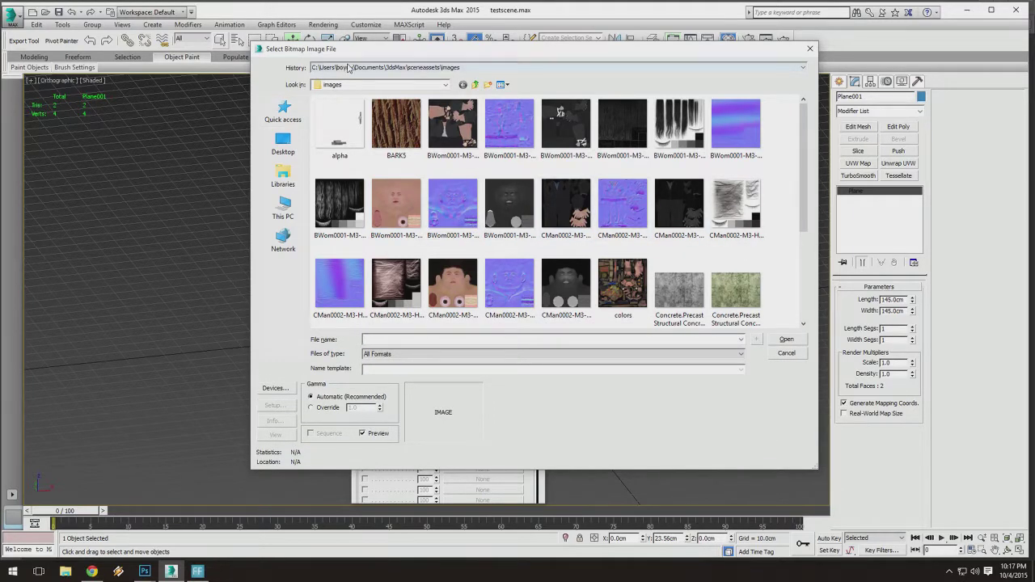
{"action": "left_click", "coordinate": [338, 86]}
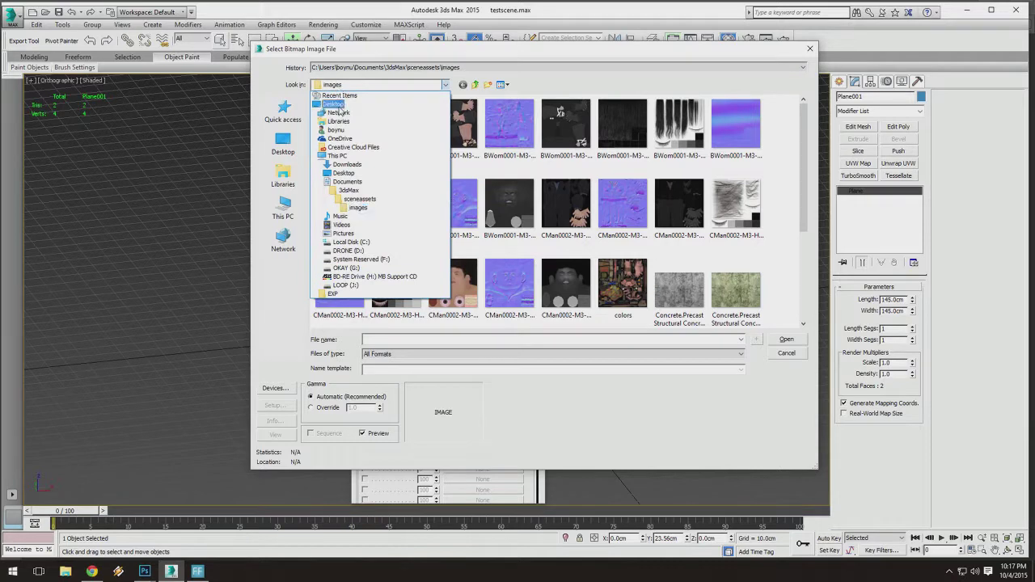
{"action": "left_click", "coordinate": [332, 104]}
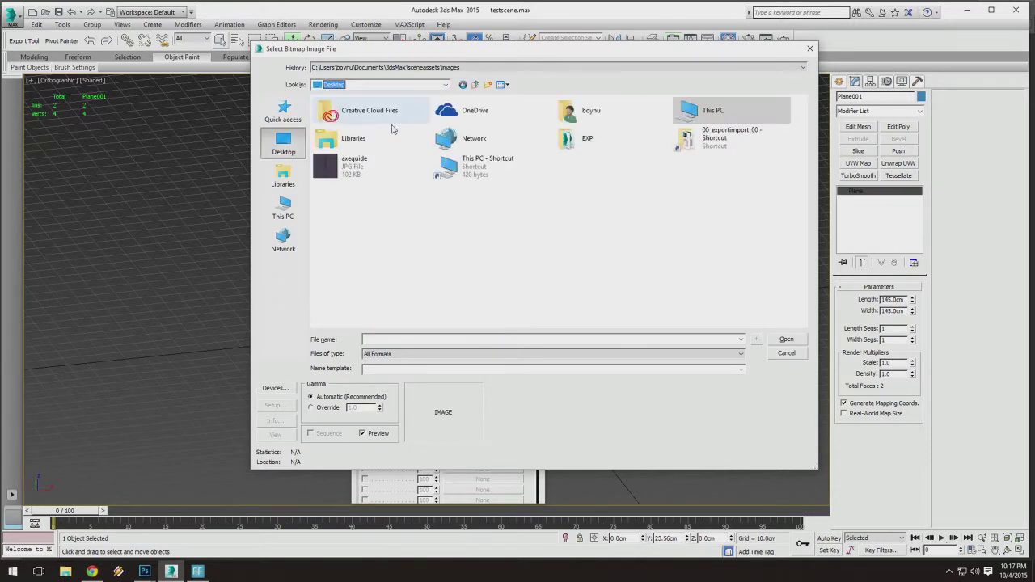
{"action": "left_click", "coordinate": [352, 170]}
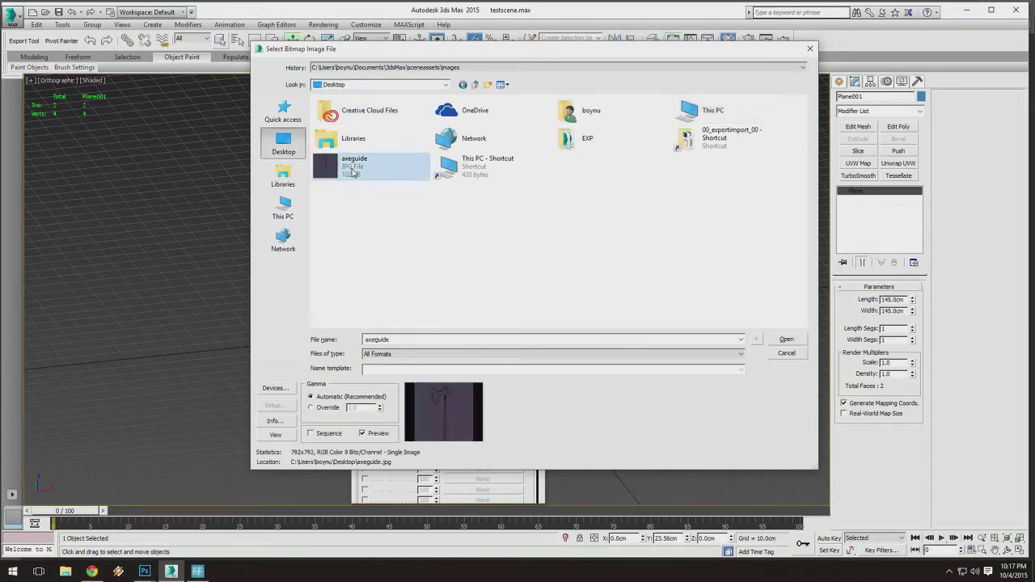
{"action": "left_click", "coordinate": [798, 341]}
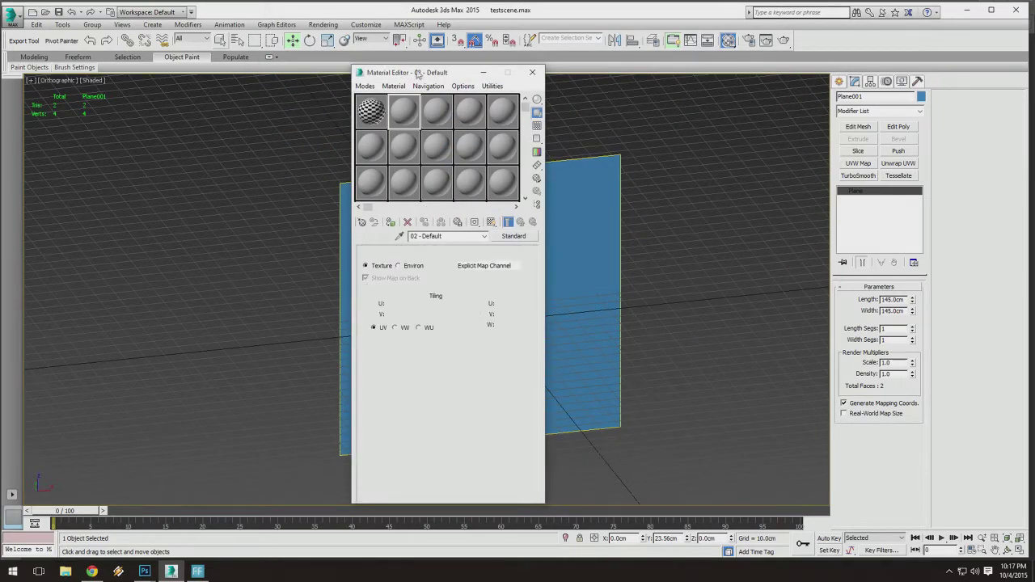
Move the Material Editor clear of the reference plane and assign the 02 - Default material to the plane.
{"action": "left_click_drag", "start_coordinate": [417, 77], "coordinate": [737, 88]}
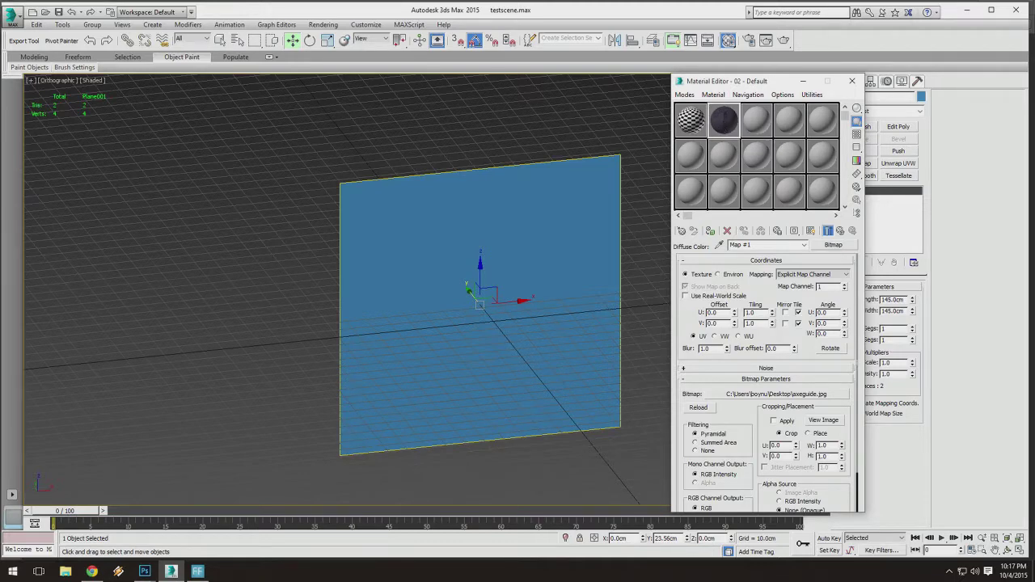
{"action": "middle_click_drag", "start_coordinate": [488, 295], "coordinate": [437, 273]}
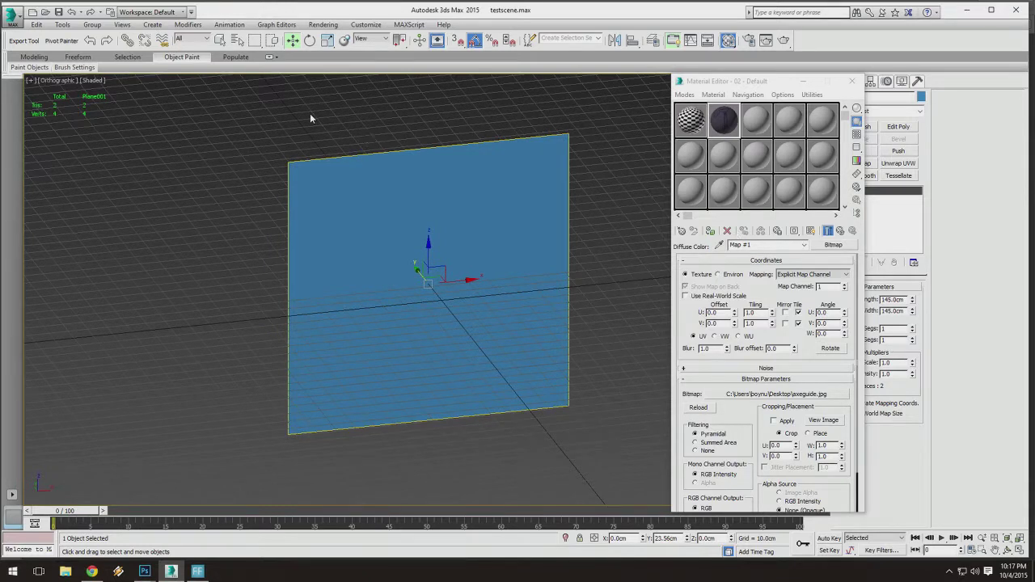
{"action": "middle_click_drag", "start_coordinate": [534, 127], "coordinate": [472, 165]}
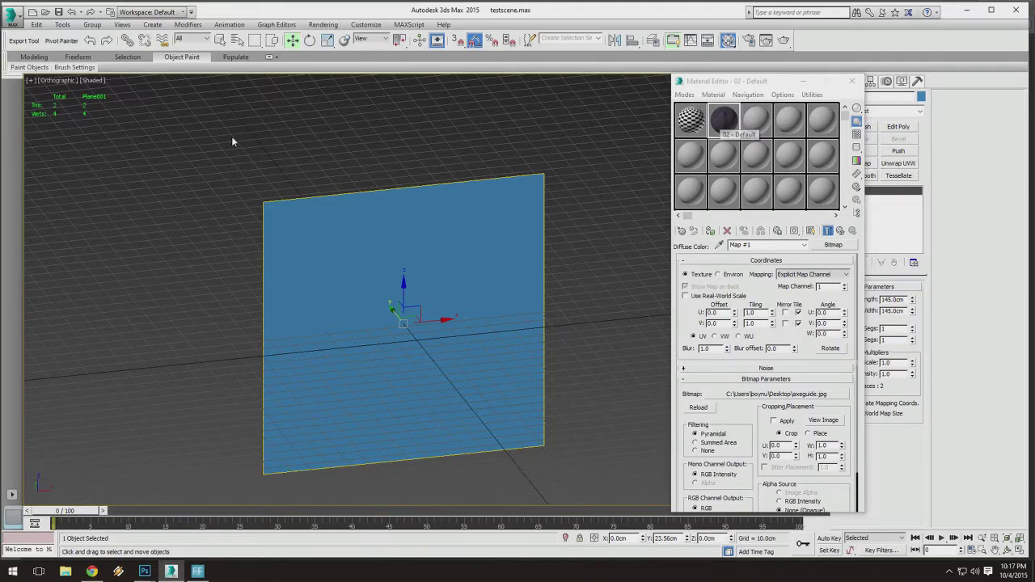
{"action": "left_click_drag", "start_coordinate": [226, 143], "coordinate": [596, 503]}
{"action": "left_click", "coordinate": [717, 125]}
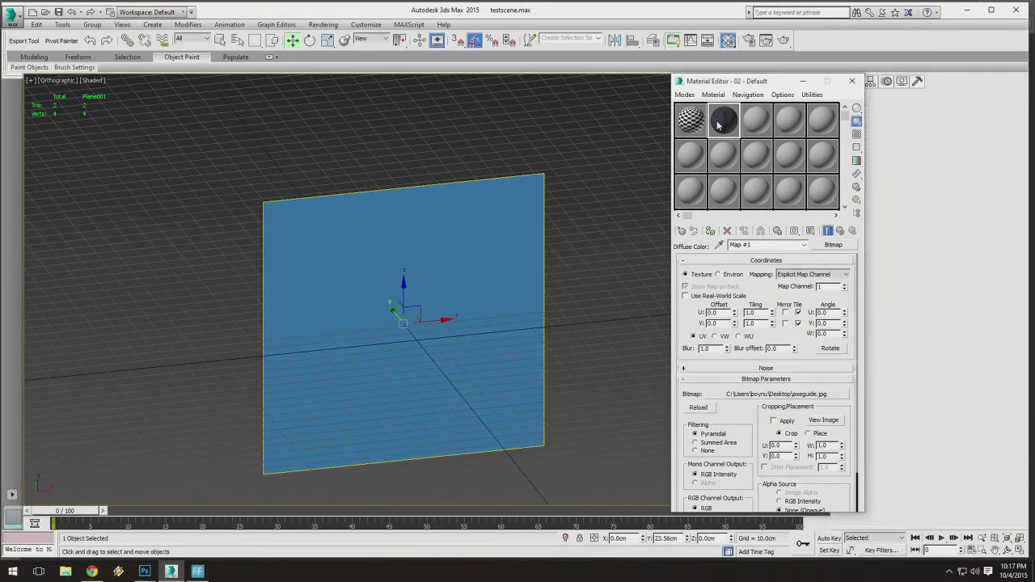
{"action": "left_click_drag", "start_coordinate": [728, 81], "coordinate": [704, 71]}
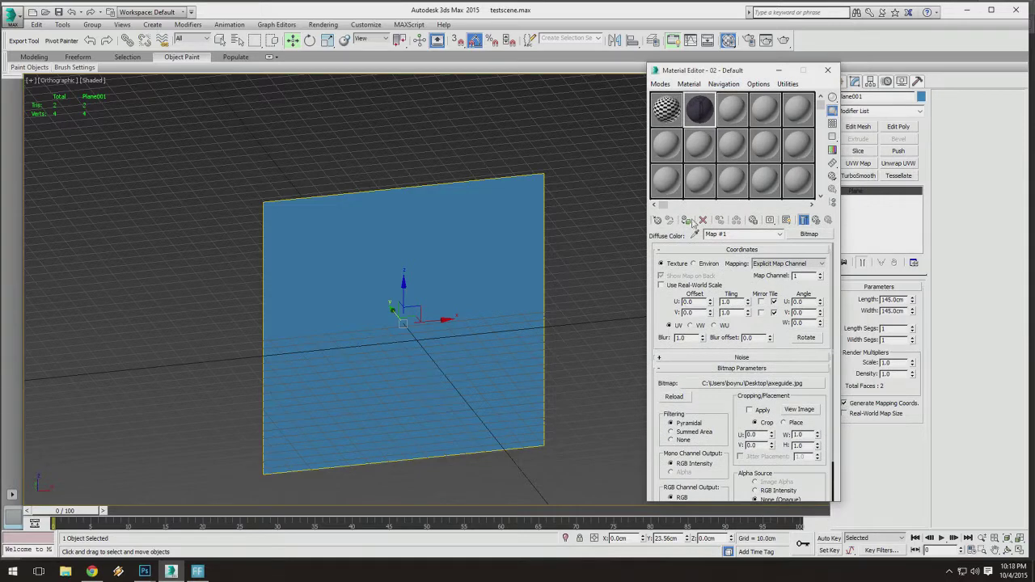
{"action": "left_click", "coordinate": [685, 221]}
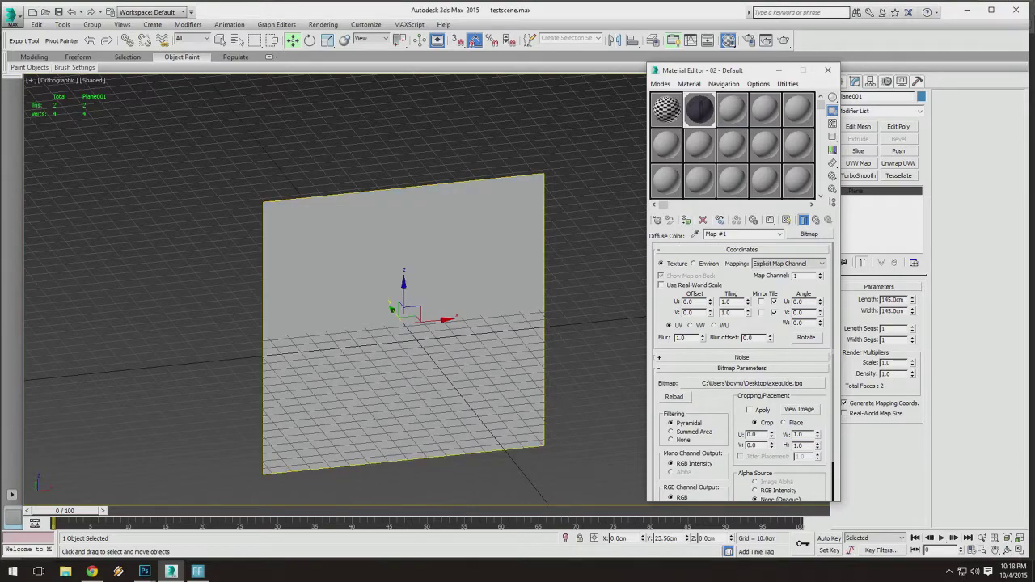
Show the shaded material in the viewport so the plane displays the axe sketch.
{"action": "middle_click_drag", "start_coordinate": [477, 251], "coordinate": [550, 216]}
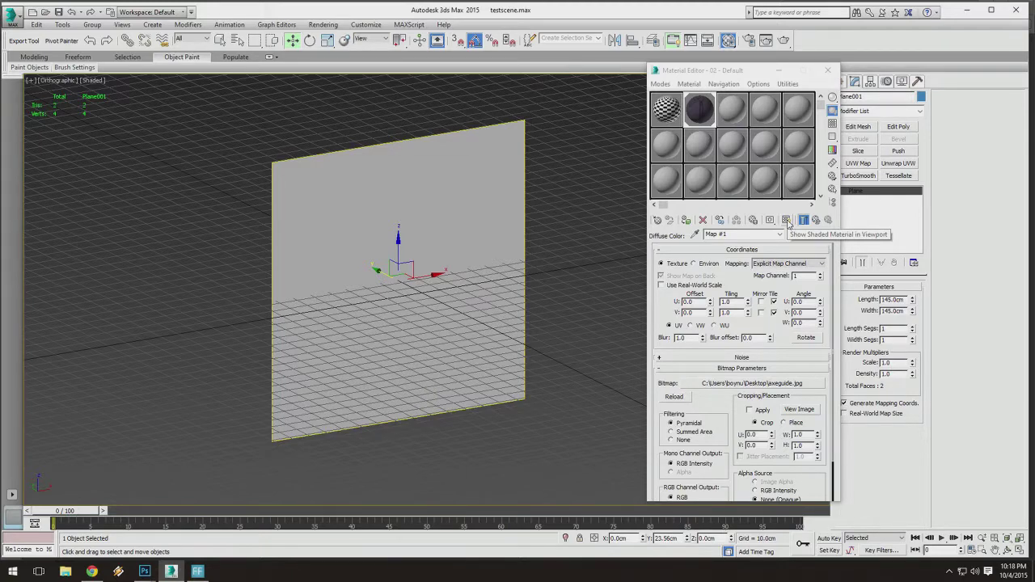
{"action": "left_click", "coordinate": [787, 221]}
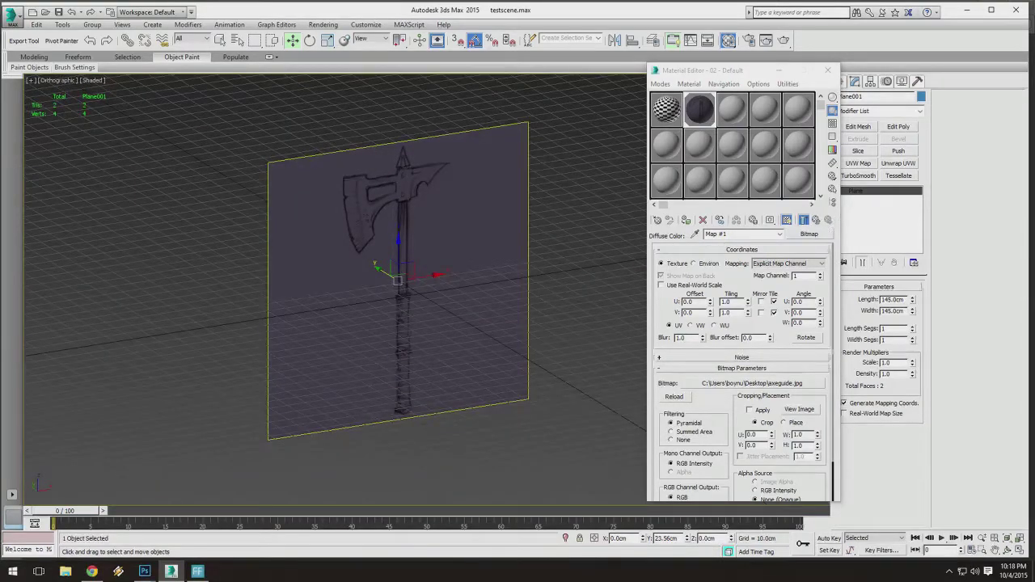
{"action": "mouse_move", "coordinate": [533, 92]}
{"action": "middle_mouse_down"}
{"action": "mouse_move", "coordinate": [576, 117]}
{"action": "mouse_move", "coordinate": [531, 108]}
{"action": "middle_mouse_up"}
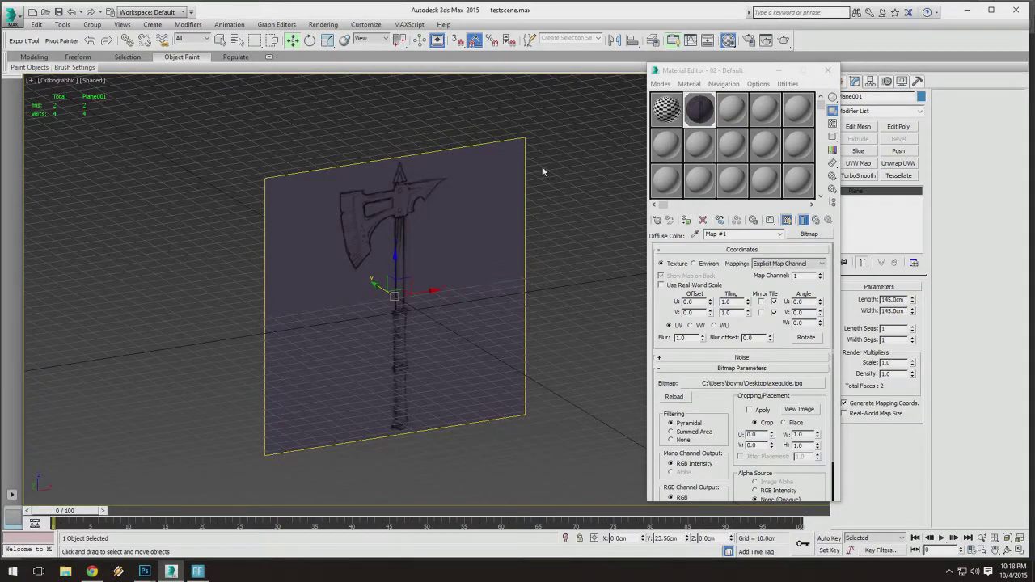
{"action": "middle_click_drag", "start_coordinate": [453, 267], "coordinate": [451, 262]}
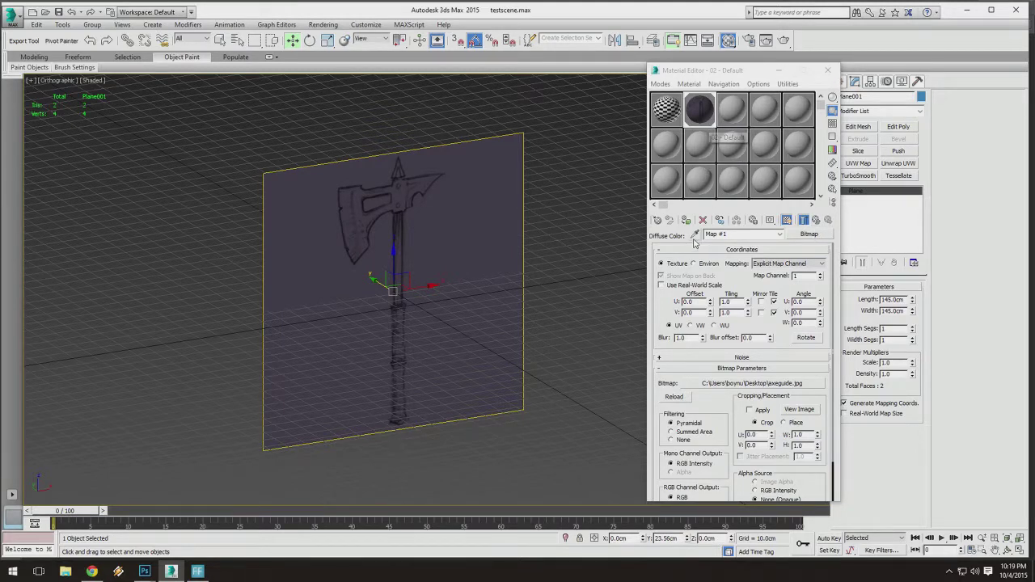
Toggle the shaded material display off and on several times to compare the plane with and without its texture.
{"action": "left_click", "coordinate": [787, 221]}
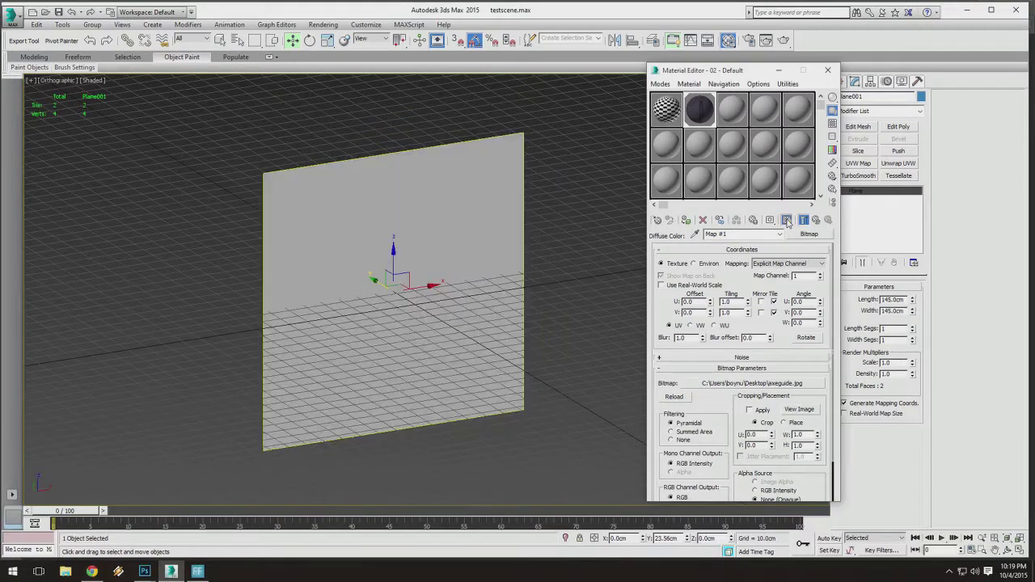
{"action": "left_click", "coordinate": [786, 221]}
{"action": "left_click", "coordinate": [786, 221]}
{"action": "left_click", "coordinate": [787, 221]}
{"action": "left_click", "coordinate": [786, 221]}
{"action": "left_click", "coordinate": [787, 220]}
Activate the Select Object tool and return from the bitmap's settings to the parent 02 - Default material.
{"action": "middle_click_drag", "start_coordinate": [263, 171], "coordinate": [323, 178], "text": "alt"}
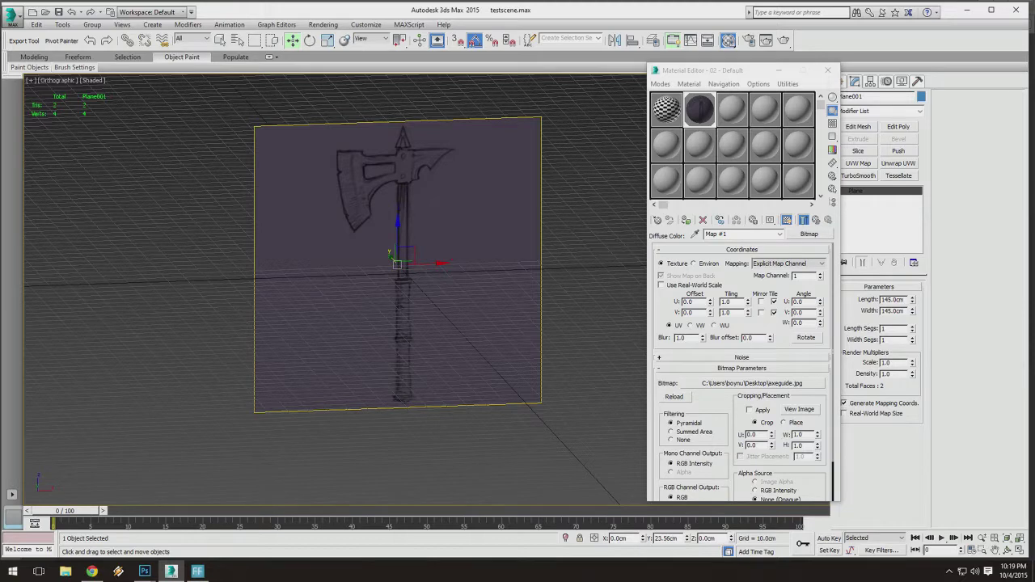
{"action": "middle_click_drag", "start_coordinate": [323, 177], "coordinate": [340, 182], "text": "alt"}
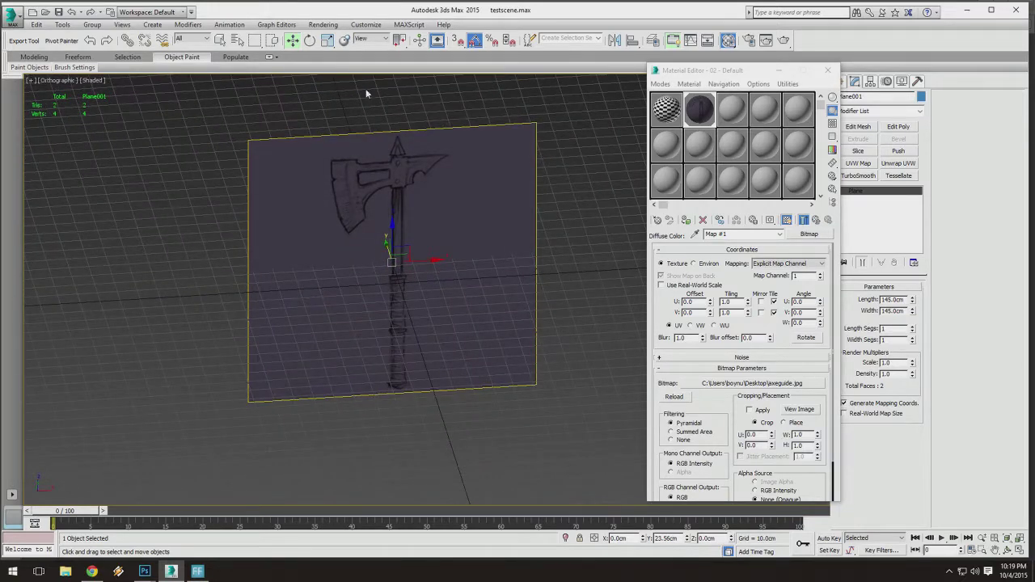
{"action": "left_click", "coordinate": [220, 40]}
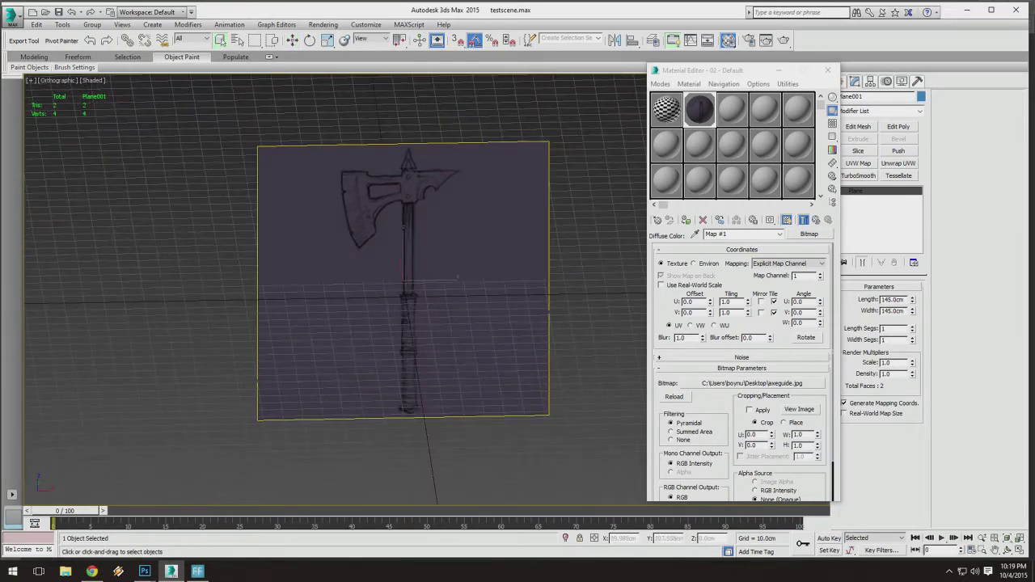
{"action": "left_click", "coordinate": [817, 220]}
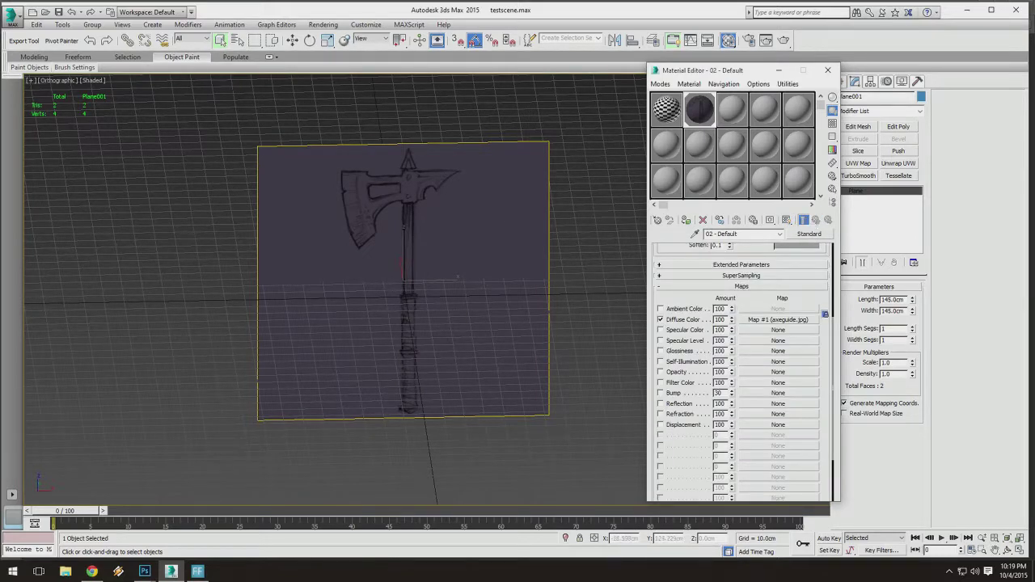
Inspect the textured plane from several angles and hide the viewport grid.
{"action": "middle_click_drag", "start_coordinate": [368, 171], "coordinate": [378, 131]}
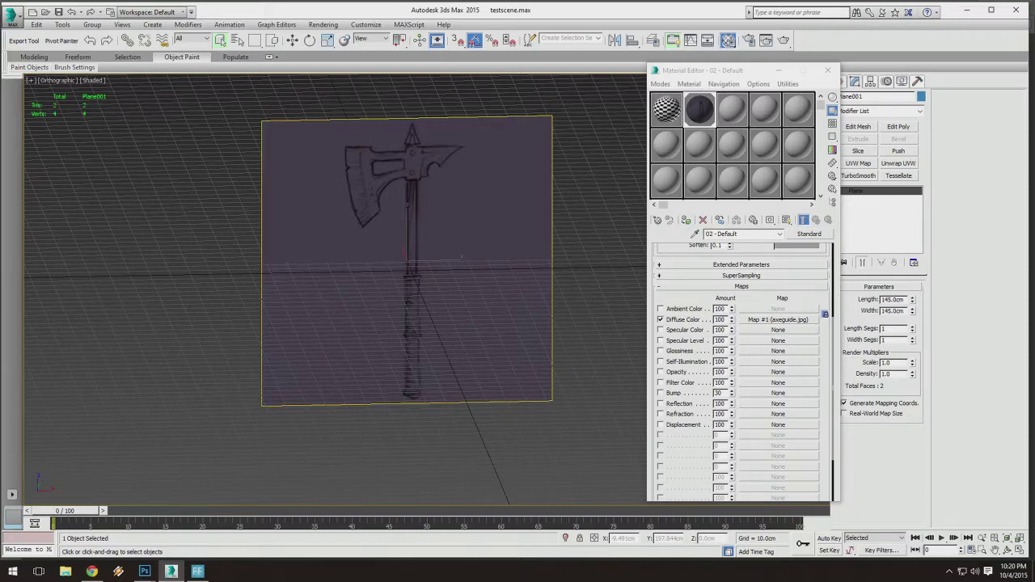
{"action": "left_click", "coordinate": [308, 105]}
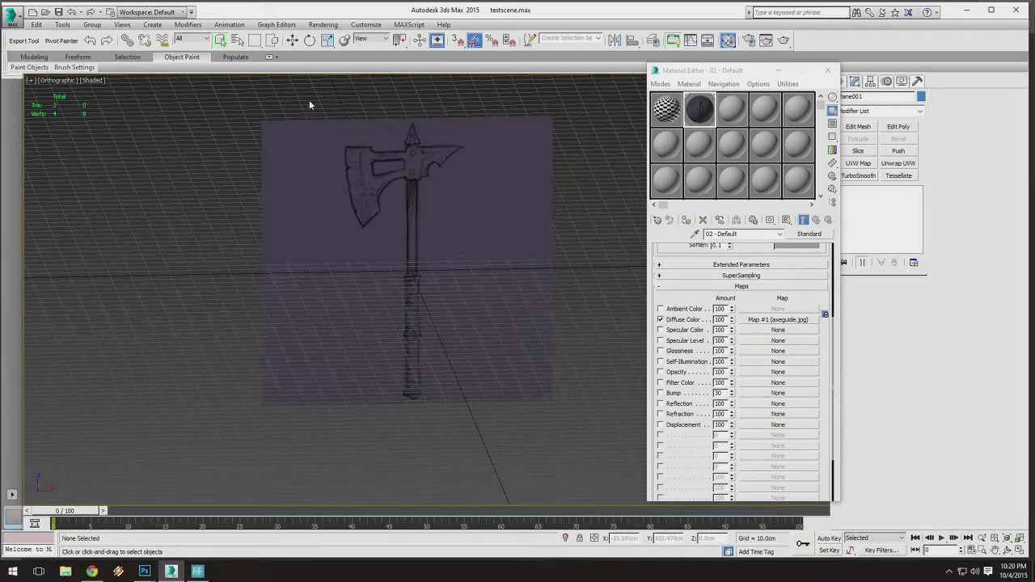
{"action": "left_click", "coordinate": [375, 159]}
{"action": "mouse_move", "coordinate": [375, 159]}
{"action": "middle_mouse_down"}
{"action": "mouse_move", "coordinate": [375, 197]}
{"action": "mouse_move", "coordinate": [367, 176]}
{"action": "middle_mouse_up"}
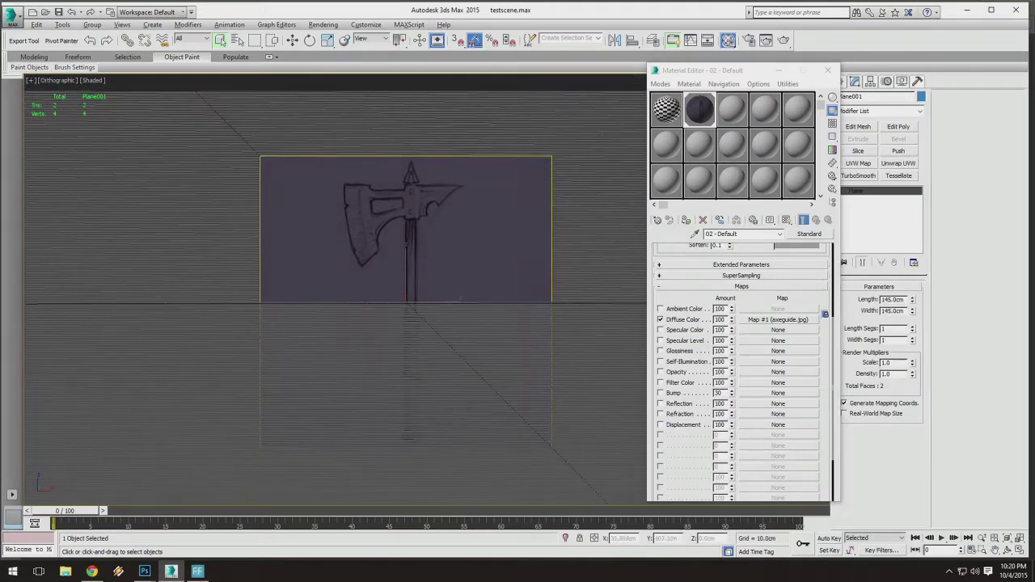
{"action": "key", "text": "g"}
{"action": "middle_click_drag", "start_coordinate": [372, 234], "coordinate": [368, 209]}
Switch the viewport from Orthographic to the Front view and show the grid.
{"action": "left_click", "coordinate": [56, 88]}
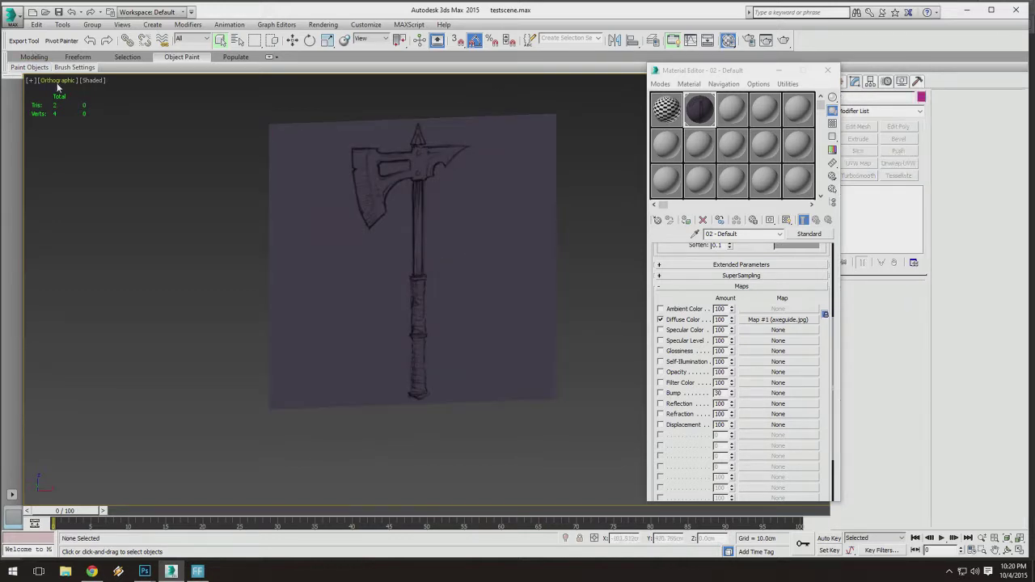
{"action": "left_click", "coordinate": [59, 81]}
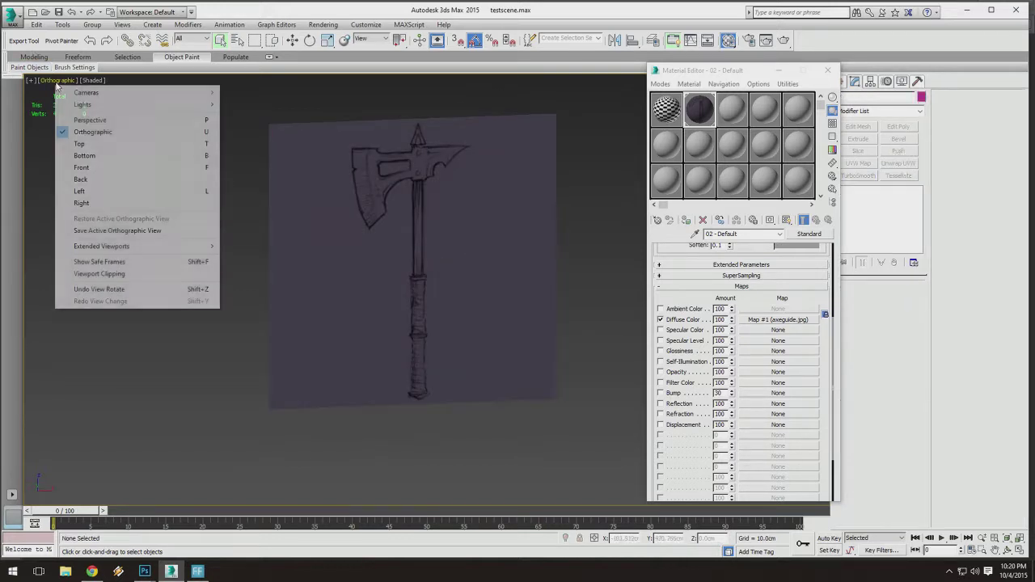
{"action": "left_click", "coordinate": [81, 144]}
{"action": "left_click", "coordinate": [45, 80]}
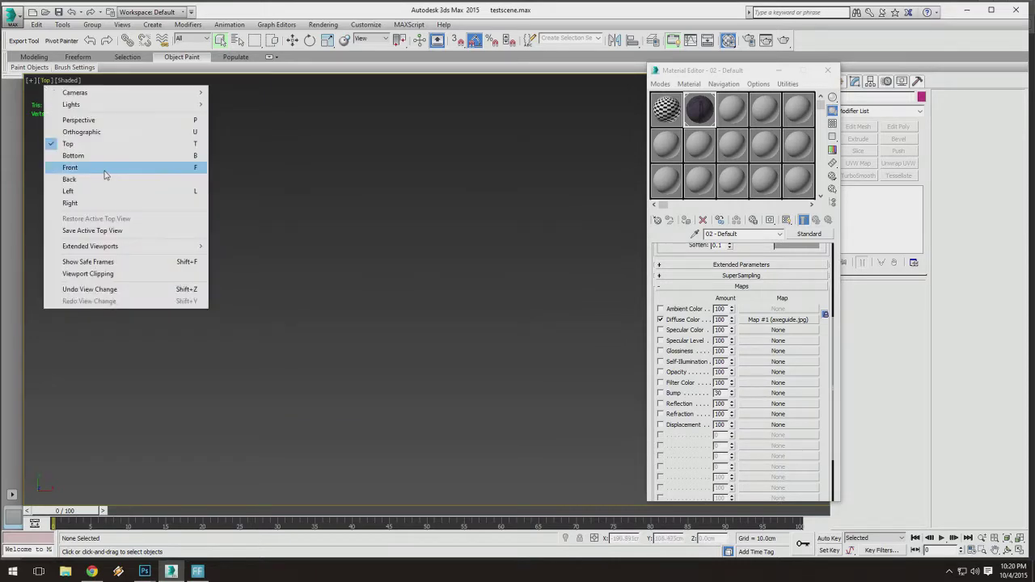
{"action": "left_click", "coordinate": [80, 167]}
{"action": "scroll", "coordinate": [285, 219], "scroll_direction": "down", "scroll_amount": 2}
{"action": "key", "text": "g"}
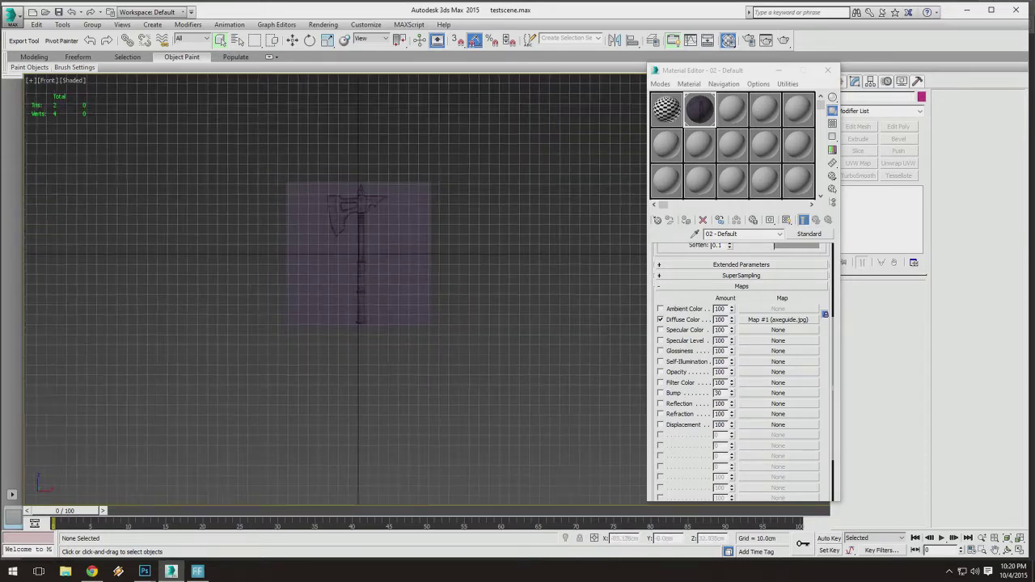
Move the reference plane straight up to about Z 72.4 cm so its lower edge rests on the ground line.
{"action": "scroll", "coordinate": [350, 356], "scroll_direction": "up", "scroll_amount": 2}
{"action": "left_click", "coordinate": [332, 215]}
{"action": "middle_click_drag", "start_coordinate": [333, 216], "coordinate": [345, 264]}
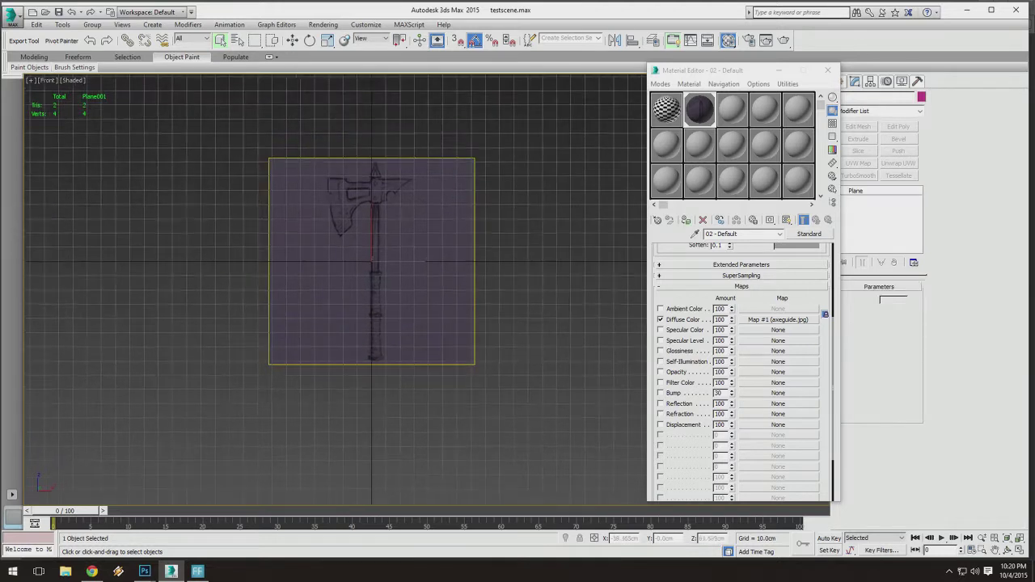
{"action": "key", "text": "w"}
{"action": "middle_click_drag", "start_coordinate": [350, 156], "coordinate": [360, 215]}
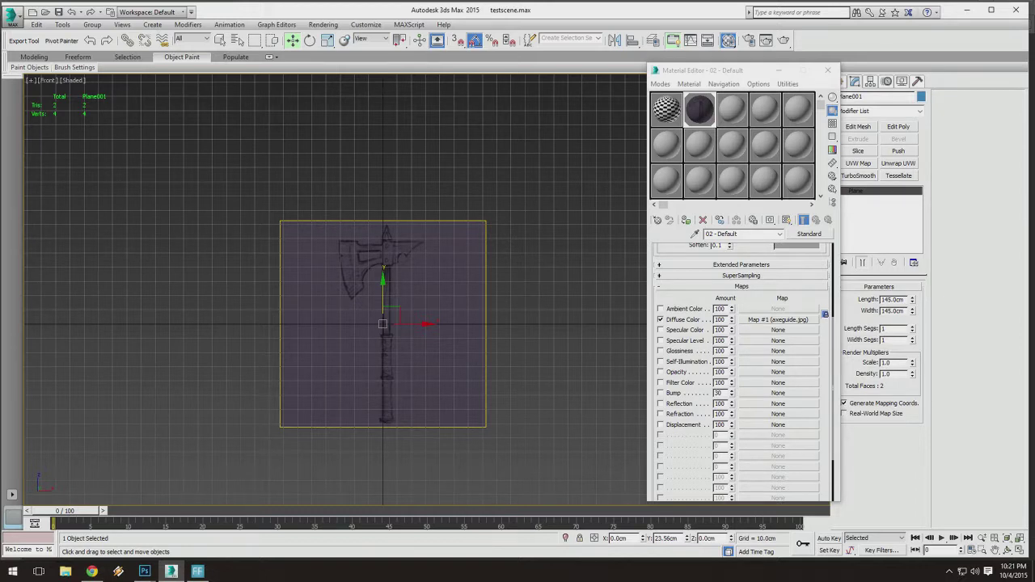
{"action": "left_click_drag", "start_coordinate": [382, 324], "coordinate": [383, 220]}
Examine how the sketched handle, axe head and spike line up with the grid's vertical centre line.
{"action": "scroll", "coordinate": [383, 231], "scroll_direction": "up", "scroll_amount": 15}
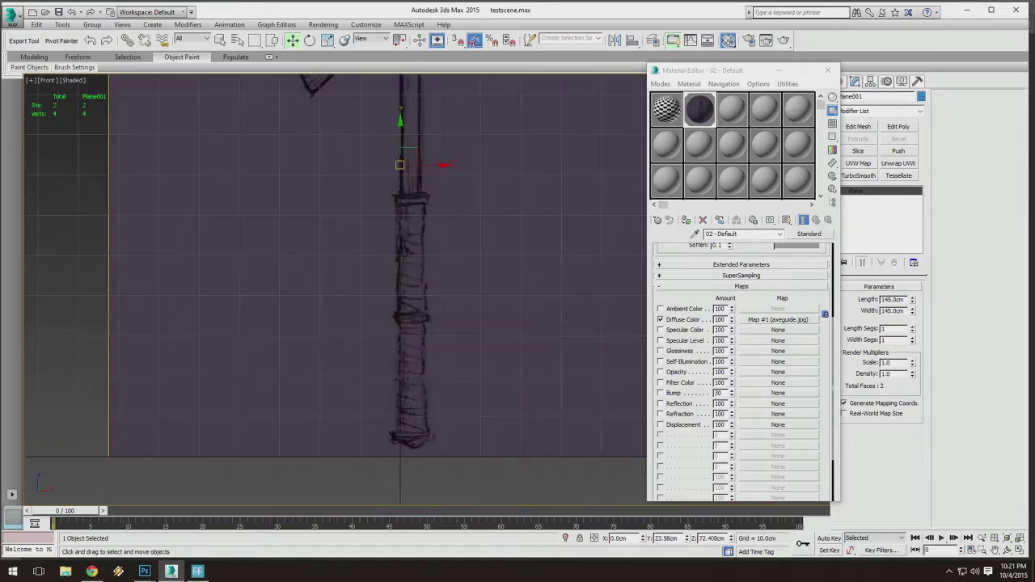
{"action": "scroll", "coordinate": [419, 195], "scroll_direction": "down", "scroll_amount": 8}
{"action": "scroll", "coordinate": [421, 194], "scroll_direction": "up", "scroll_amount": 10}
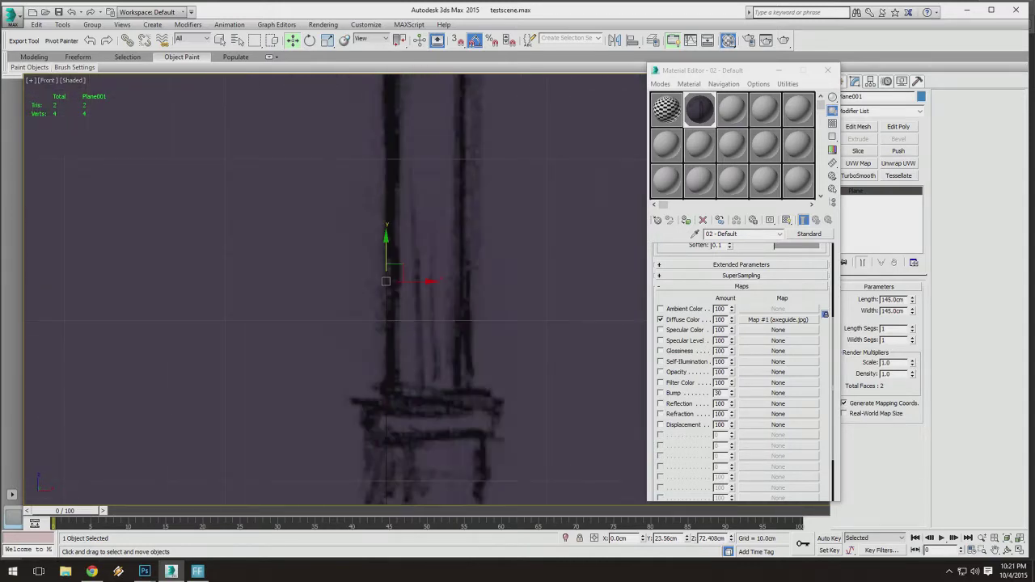
{"action": "scroll", "coordinate": [435, 186], "scroll_direction": "down", "scroll_amount": 8}
{"action": "scroll", "coordinate": [426, 198], "scroll_direction": "down", "scroll_amount": 2}
{"action": "scroll", "coordinate": [427, 186], "scroll_direction": "up", "scroll_amount": 2}
{"action": "scroll", "coordinate": [427, 204], "scroll_direction": "down", "scroll_amount": 8}
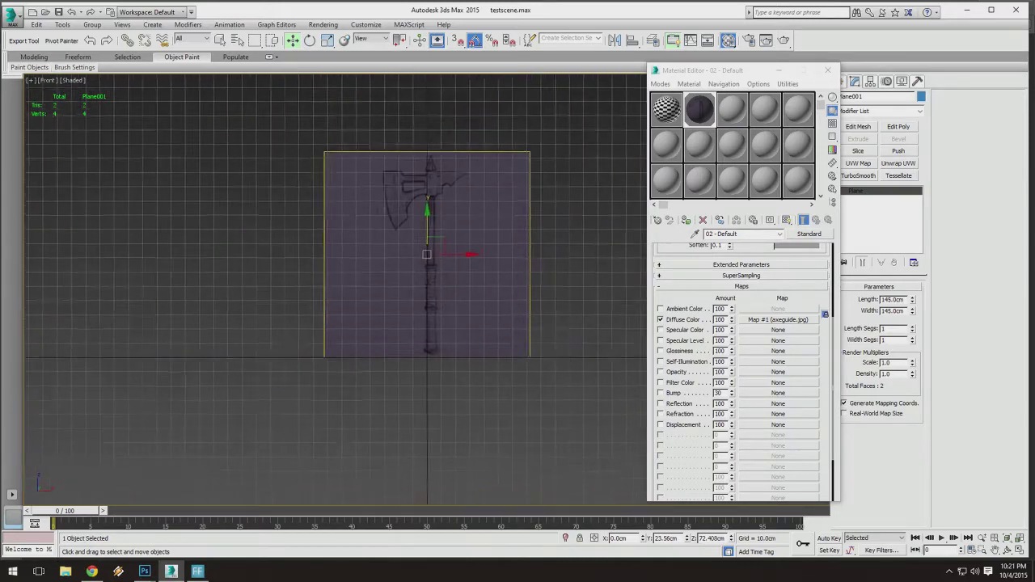
{"action": "scroll", "coordinate": [432, 114], "scroll_direction": "up", "scroll_amount": 7}
{"action": "scroll", "coordinate": [412, 161], "scroll_direction": "up", "scroll_amount": 4}
{"action": "scroll", "coordinate": [409, 158], "scroll_direction": "down", "scroll_amount": 6}
{"action": "scroll", "coordinate": [406, 155], "scroll_direction": "up", "scroll_amount": 5}
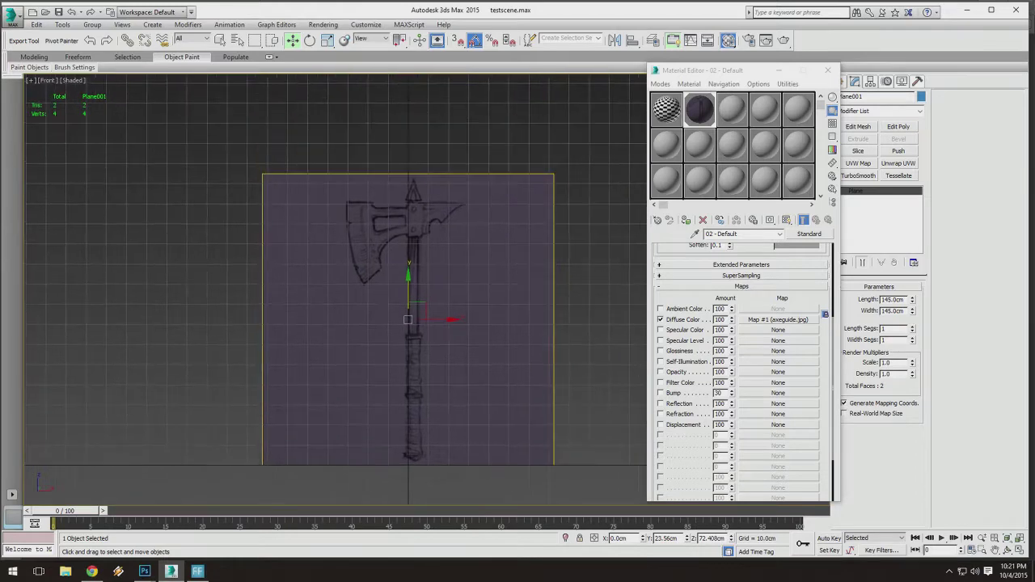
{"action": "scroll", "coordinate": [419, 230], "scroll_direction": "up", "scroll_amount": 4}
{"action": "scroll", "coordinate": [380, 141], "scroll_direction": "down", "scroll_amount": 4}
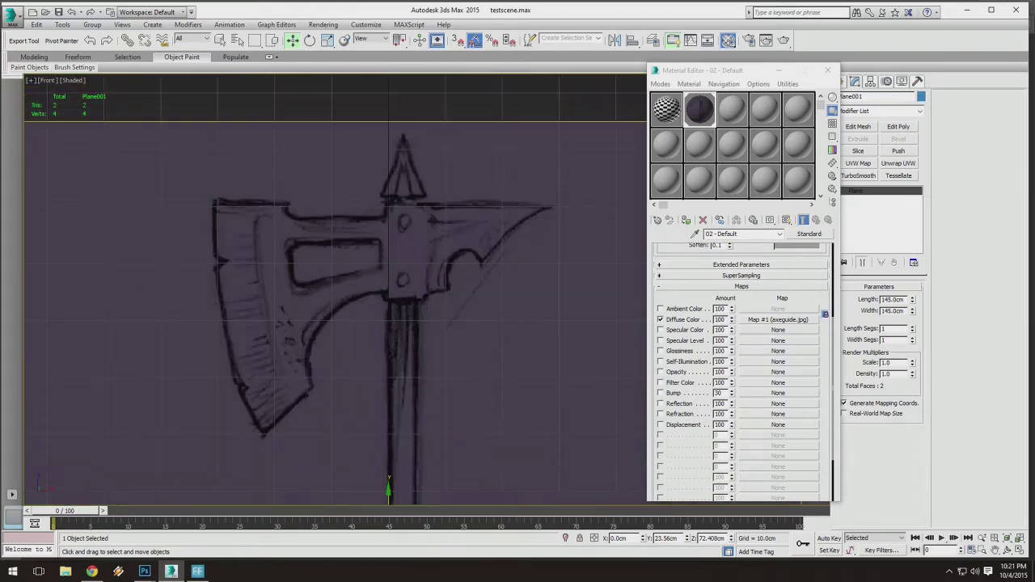
{"action": "scroll", "coordinate": [380, 108], "scroll_direction": "up", "scroll_amount": 3}
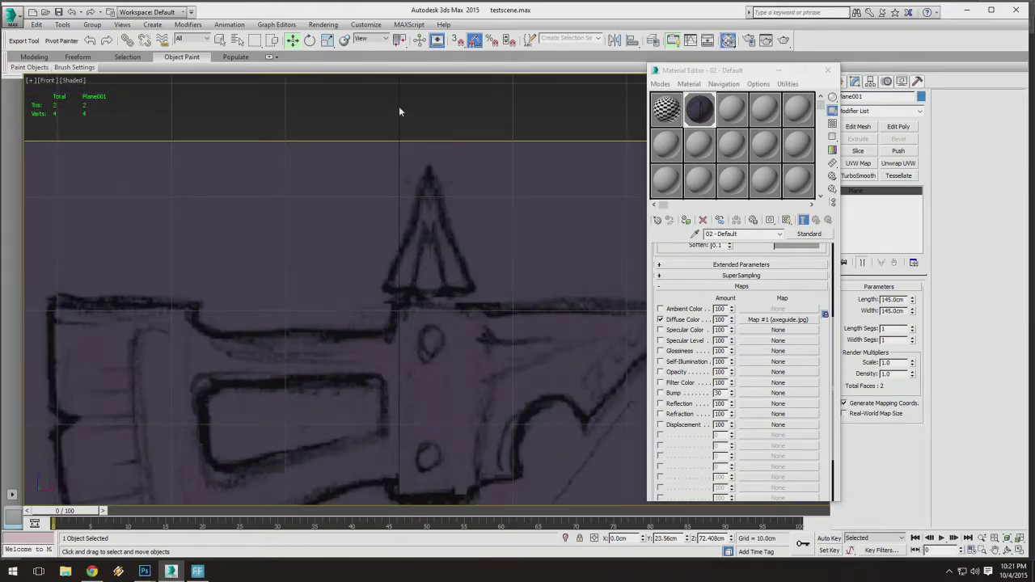
{"action": "scroll", "coordinate": [397, 116], "scroll_direction": "down", "scroll_amount": 4}
{"action": "middle_click_drag", "start_coordinate": [400, 278], "coordinate": [433, 285]}
{"action": "scroll", "coordinate": [403, 283], "scroll_direction": "up", "scroll_amount": 1}
{"action": "scroll", "coordinate": [433, 229], "scroll_direction": "up", "scroll_amount": 2}
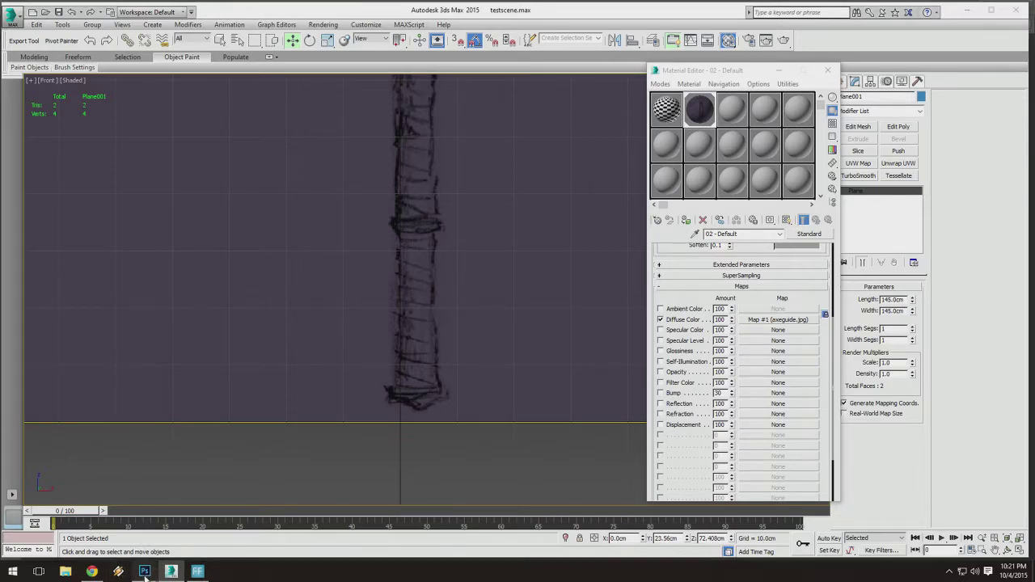
Switch to the axe sketch document in Photoshop and reposition its window to view the centre guide.
{"action": "mouse_move", "coordinate": [146, 572]}
{"action": "left_click", "coordinate": [175, 528]}
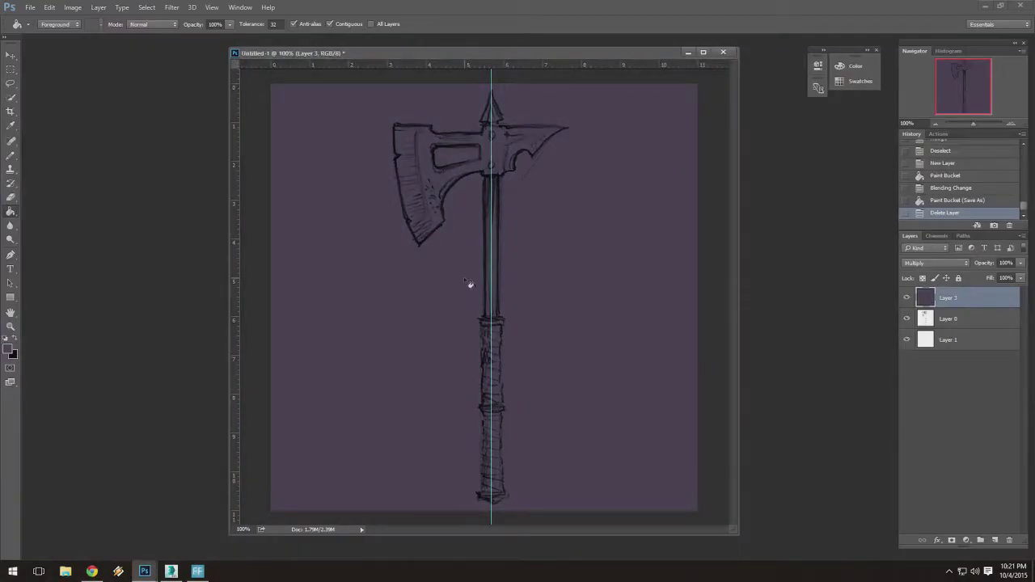
{"action": "left_click_drag", "start_coordinate": [349, 54], "coordinate": [332, 52]}
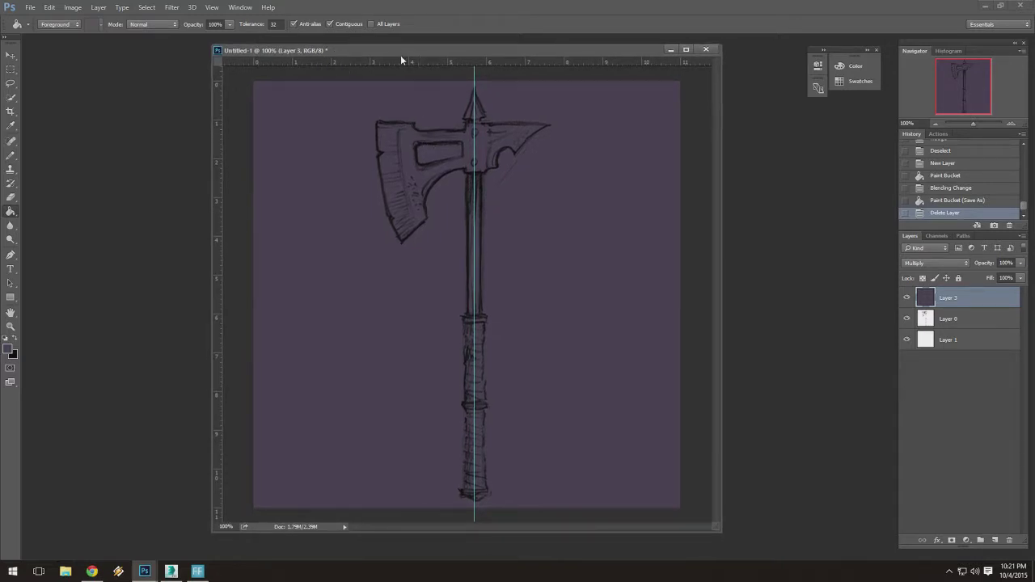
{"action": "left_click_drag", "start_coordinate": [400, 55], "coordinate": [393, 56]}
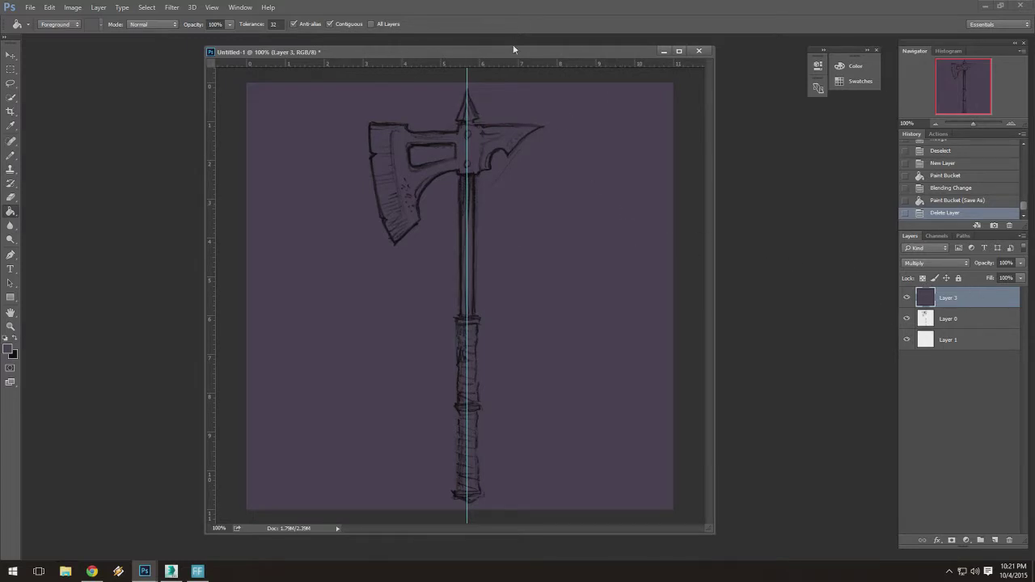
{"action": "left_click_drag", "start_coordinate": [512, 51], "coordinate": [514, 48]}
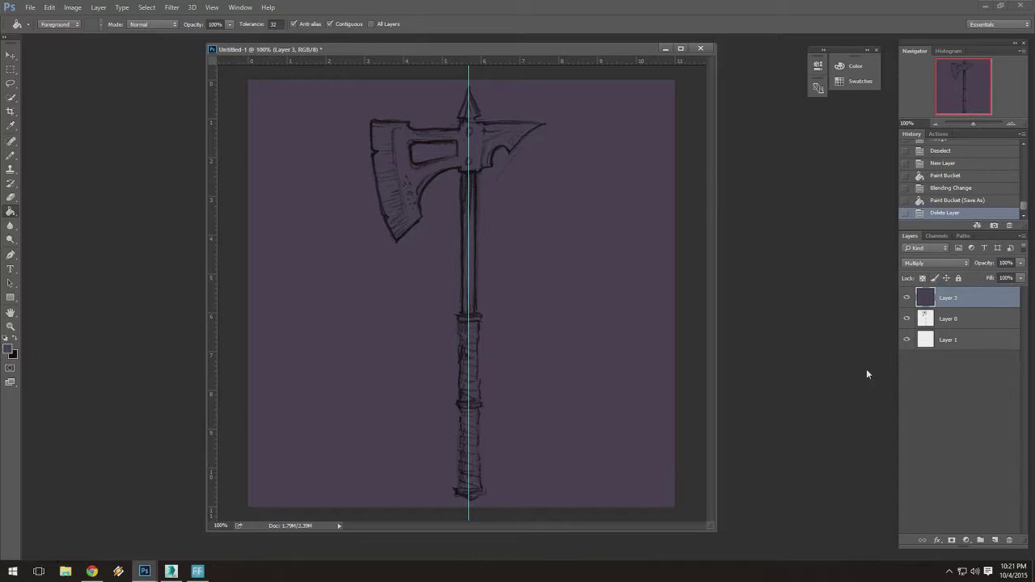
Lighten the sketch on Layer 0 with a legacy Brightness/Contrast adjustment of about 48 brightness and -24 contrast.
{"action": "left_click", "coordinate": [967, 318]}
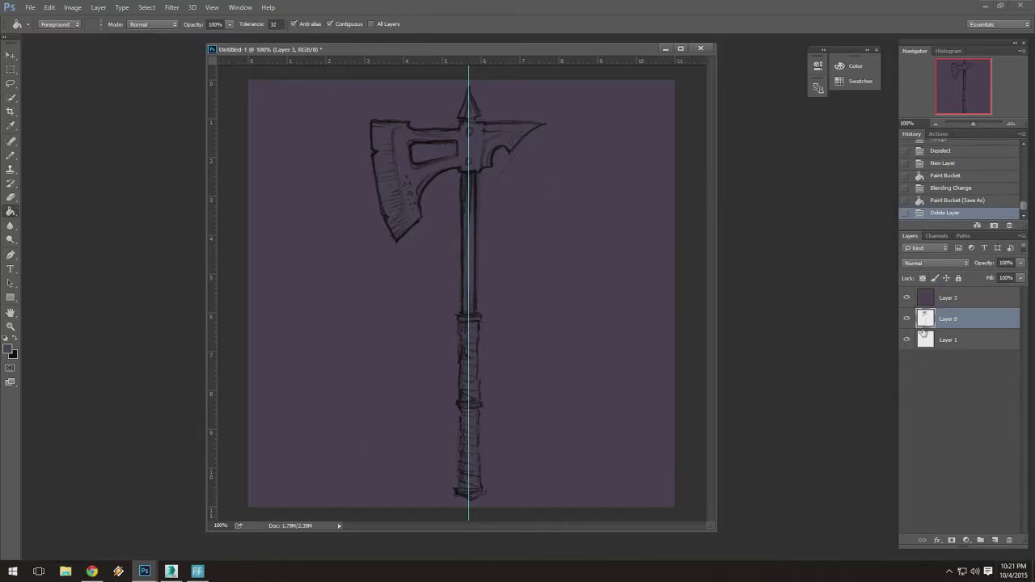
{"action": "left_click", "coordinate": [73, 7]}
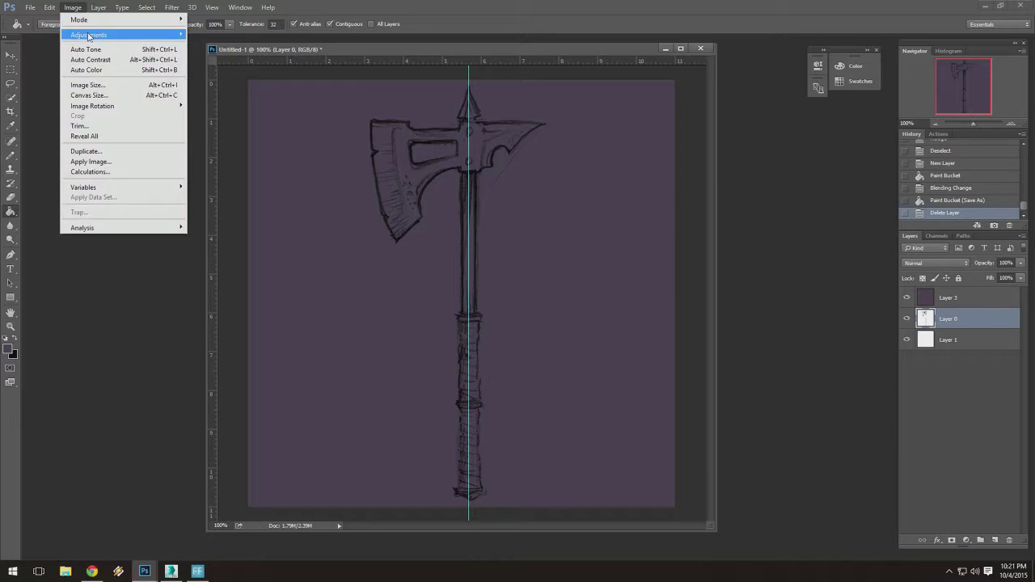
{"action": "mouse_move", "coordinate": [89, 35]}
{"action": "left_click", "coordinate": [288, 36]}
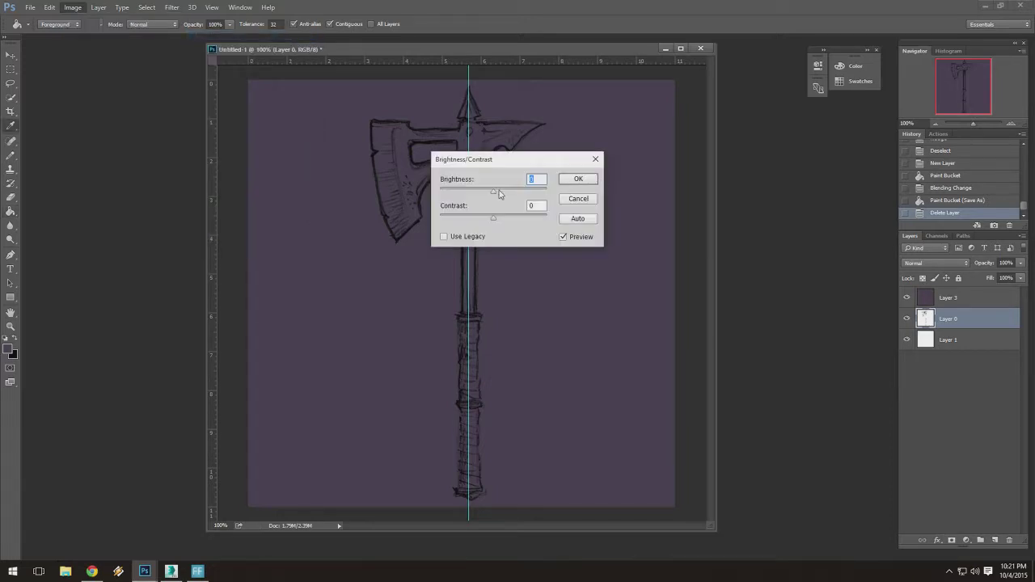
{"action": "left_click_drag", "start_coordinate": [496, 196], "coordinate": [513, 197]}
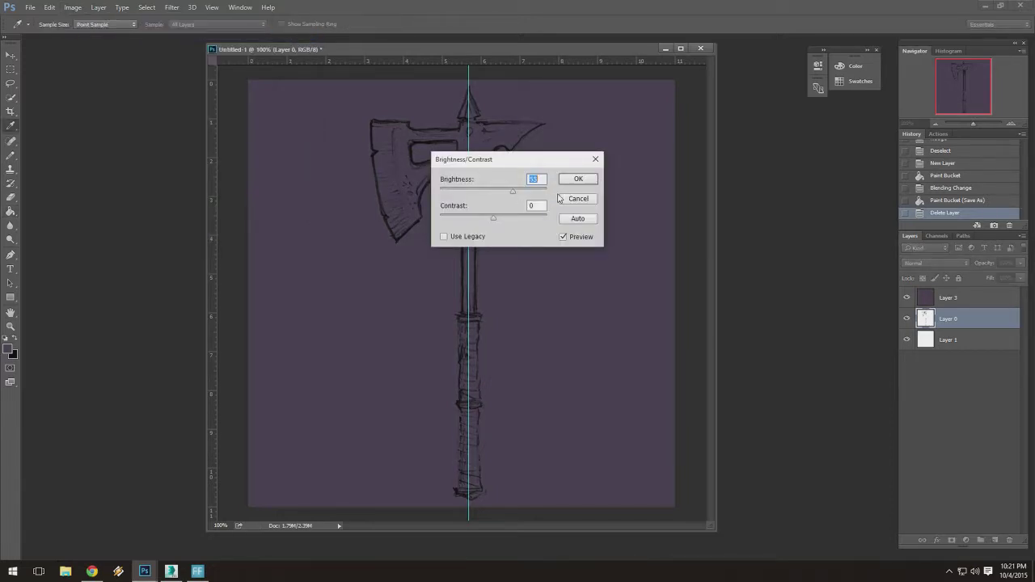
{"action": "left_click", "coordinate": [467, 237]}
{"action": "left_click_drag", "start_coordinate": [494, 194], "coordinate": [480, 224]}
{"action": "left_click_drag", "start_coordinate": [518, 193], "coordinate": [517, 194]}
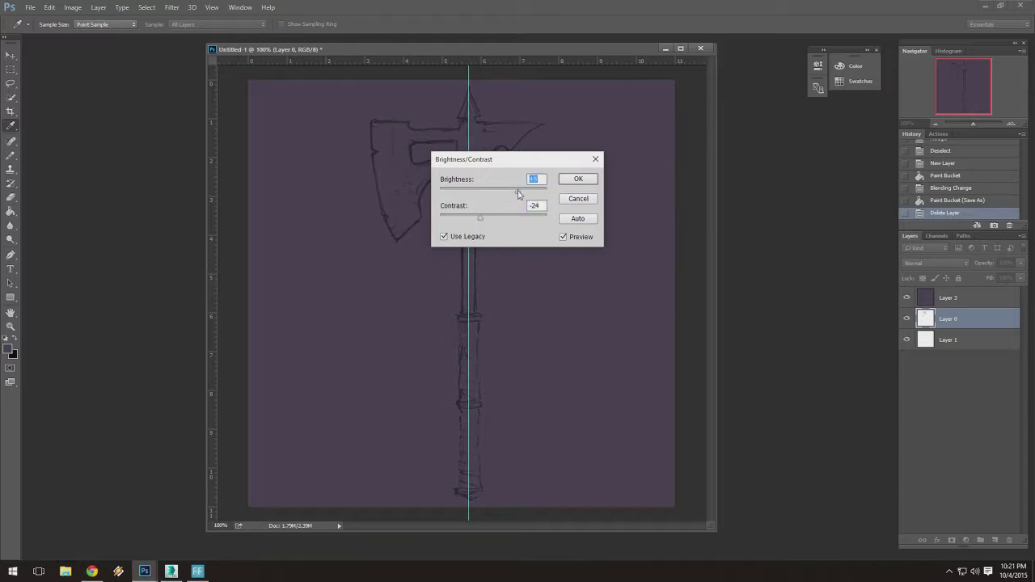
{"action": "left_click", "coordinate": [579, 178]}
{"action": "key", "text": "g"}
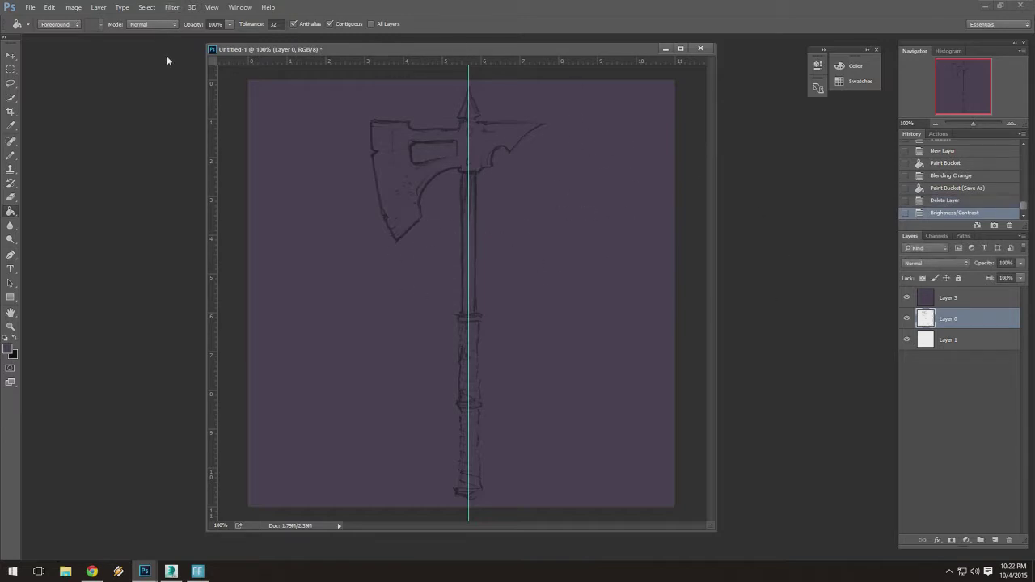
Save the lightened sketch as a JPEG on the Desktop, replacing the existing axeguide.jpg.
{"action": "left_click", "coordinate": [30, 8]}
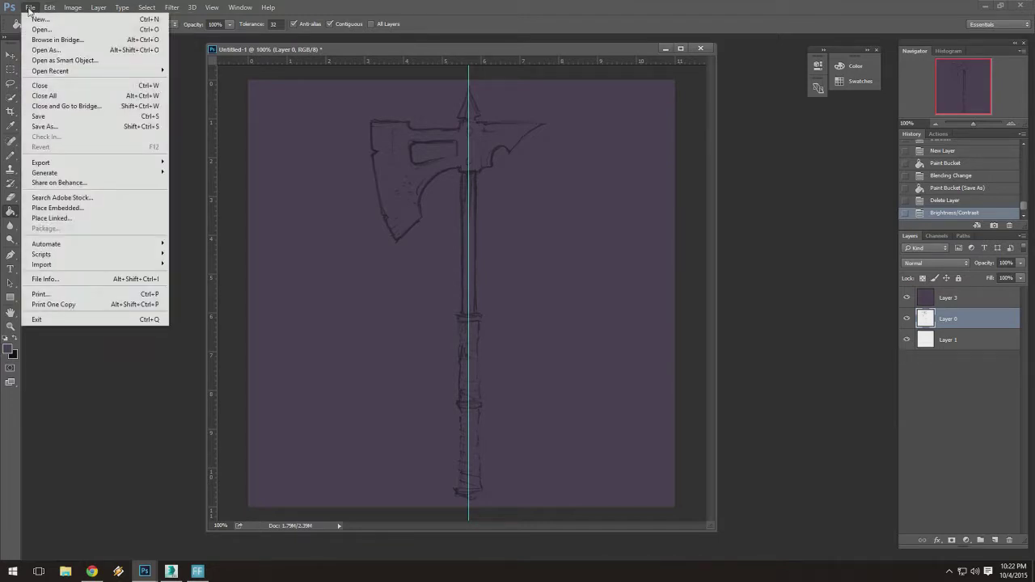
{"action": "left_click", "coordinate": [66, 127]}
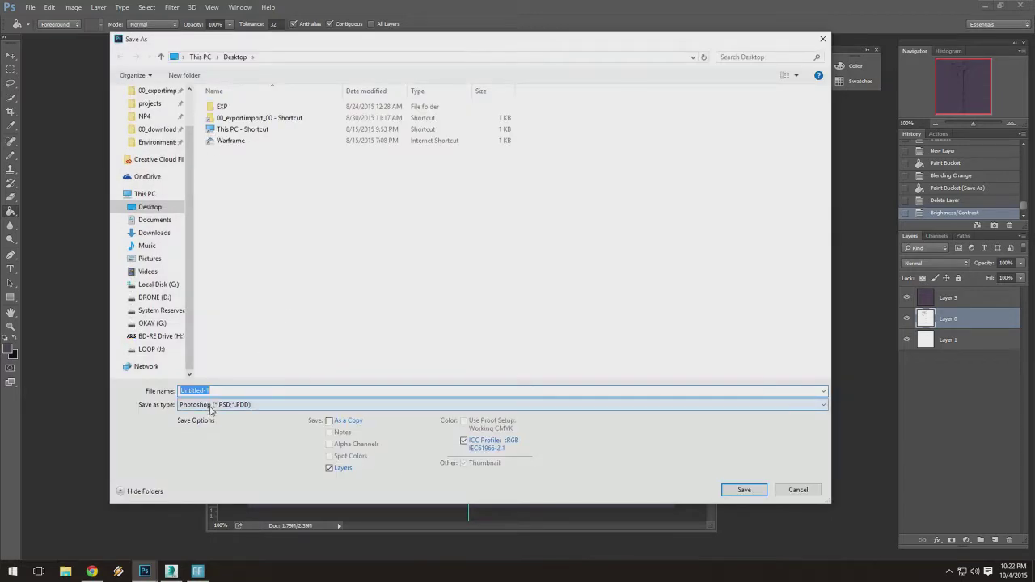
{"action": "left_click", "coordinate": [210, 407]}
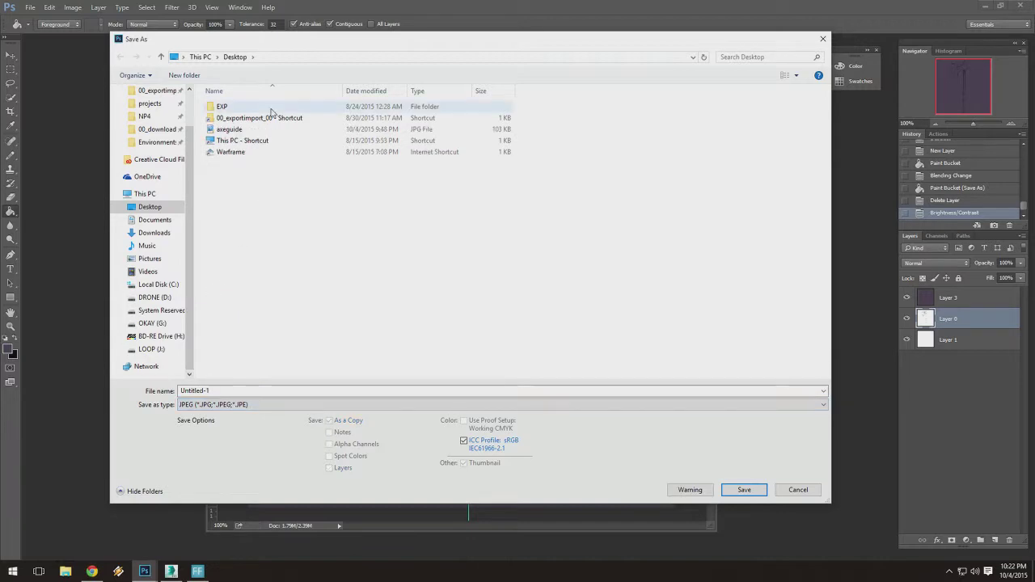
{"action": "left_click", "coordinate": [228, 130]}
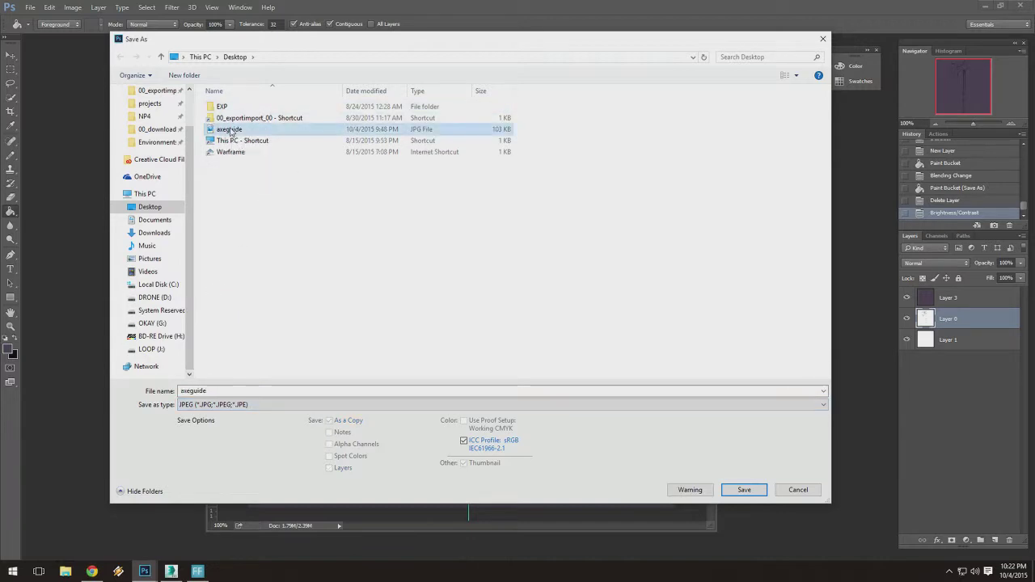
{"action": "left_click", "coordinate": [744, 490]}
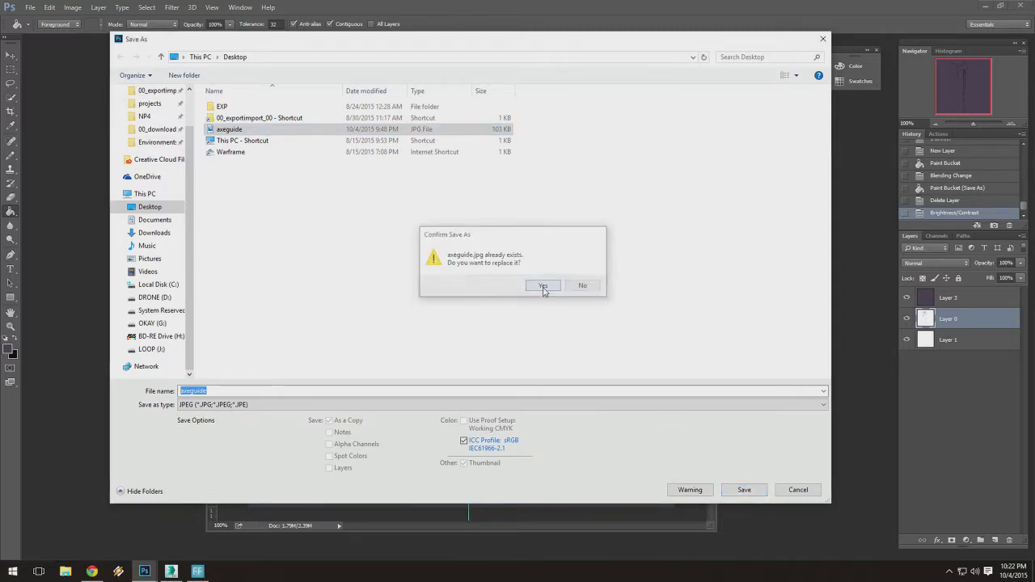
{"action": "left_click", "coordinate": [544, 287]}
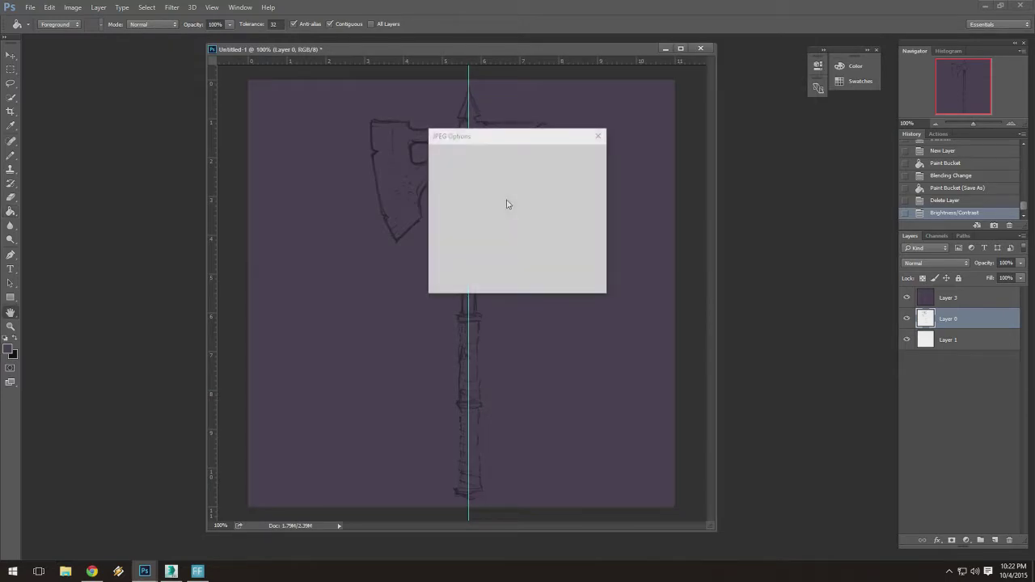
{"action": "left_click", "coordinate": [581, 156]}
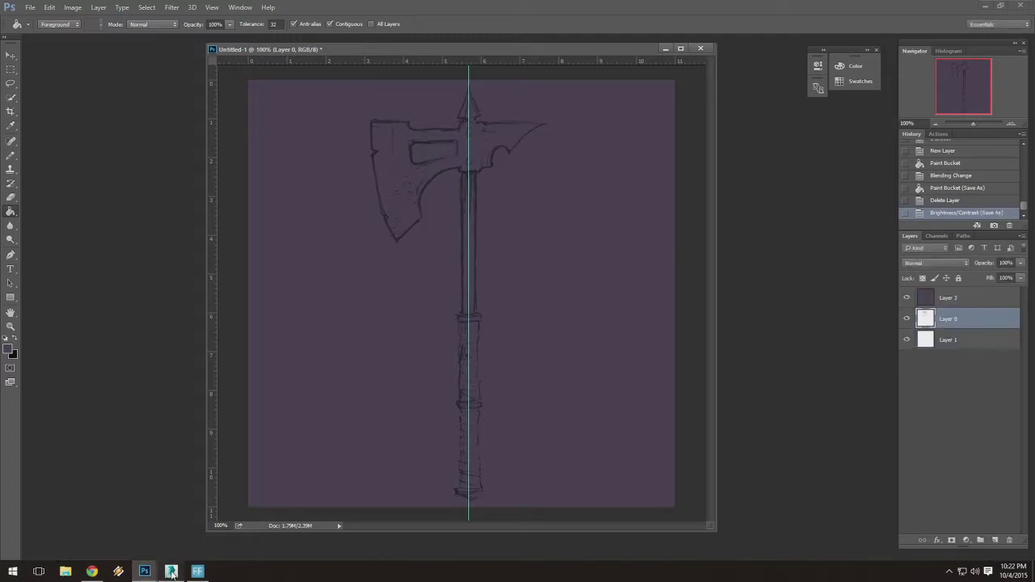
Return to 3ds Max and inspect the updated axe head sketch on the reference plane.
{"action": "key", "text": "alt+Tab"}
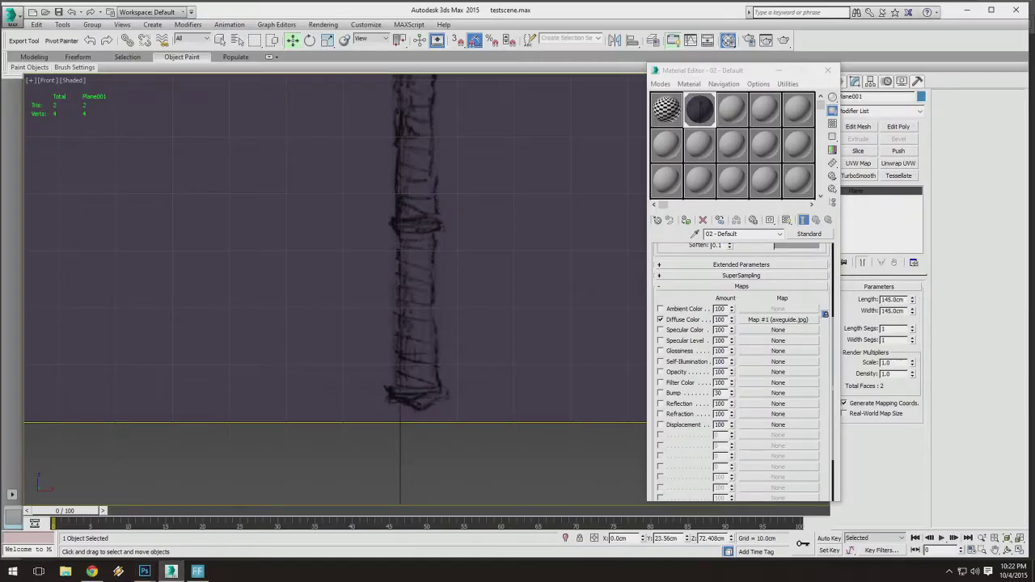
{"action": "middle_click_drag", "start_coordinate": [455, 259], "coordinate": [453, 321]}
{"action": "scroll", "coordinate": [443, 243], "scroll_direction": "down", "scroll_amount": 6}
{"action": "middle_click_drag", "start_coordinate": [443, 242], "coordinate": [436, 408]}
{"action": "scroll", "coordinate": [429, 246], "scroll_direction": "up", "scroll_amount": 8}
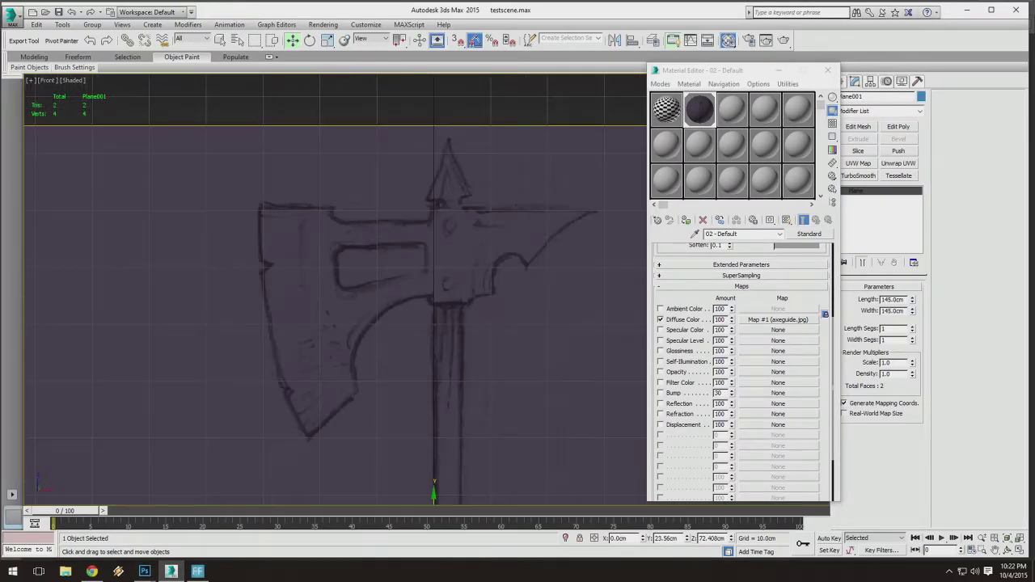
Examine the axe sketch on the reference plane from head to pommel, comparing the shaft with the vertical grid axis.
{"action": "scroll", "coordinate": [443, 226], "scroll_direction": "down", "scroll_amount": 12}
{"action": "scroll", "coordinate": [440, 243], "scroll_direction": "up", "scroll_amount": 8}
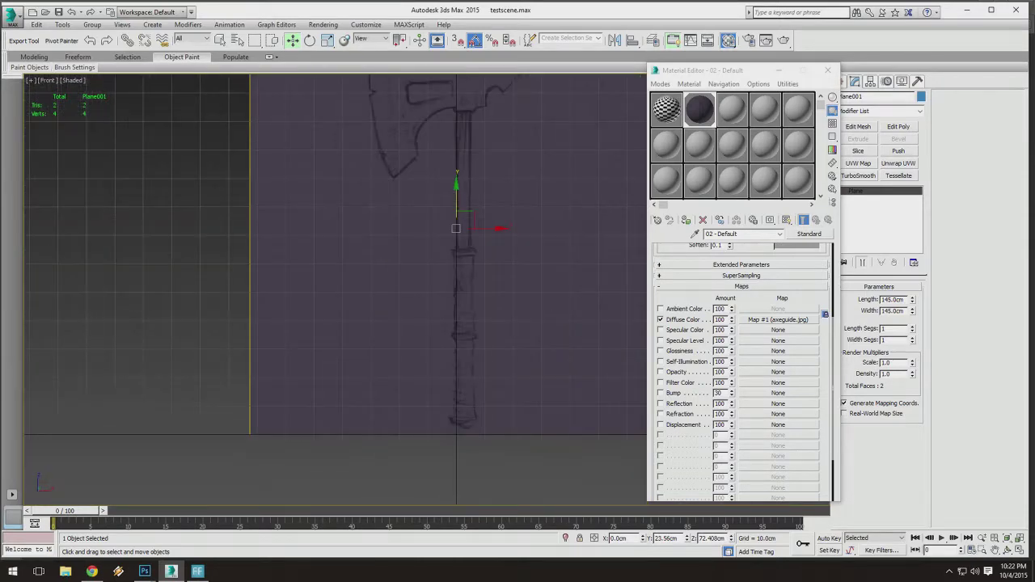
{"action": "scroll", "coordinate": [440, 243], "scroll_direction": "down", "scroll_amount": 5}
{"action": "left_click", "coordinate": [219, 40]}
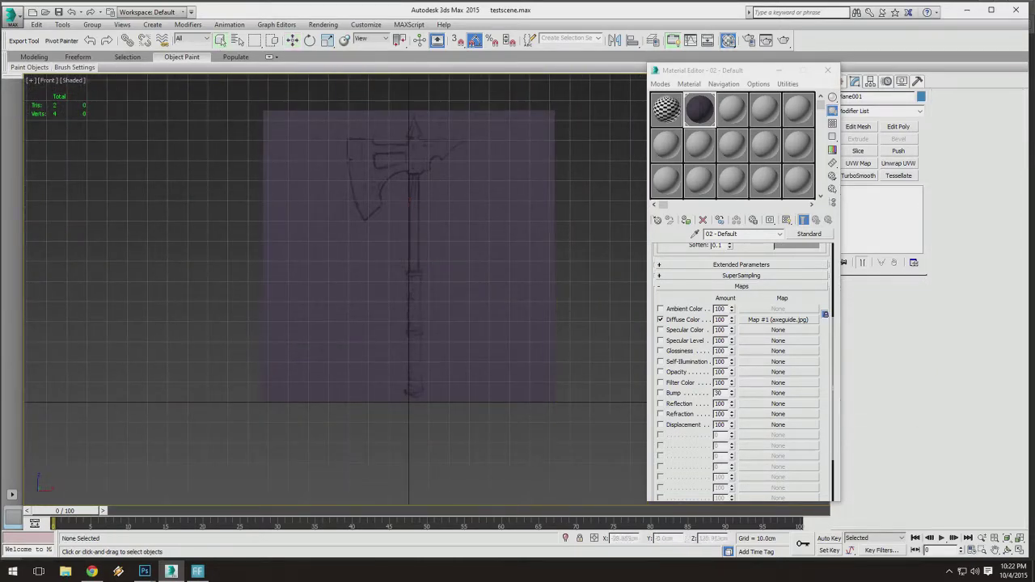
{"action": "scroll", "coordinate": [453, 242], "scroll_direction": "up", "scroll_amount": 4}
{"action": "scroll", "coordinate": [453, 243], "scroll_direction": "down", "scroll_amount": 5}
{"action": "scroll", "coordinate": [452, 243], "scroll_direction": "up", "scroll_amount": 2}
{"action": "scroll", "coordinate": [473, 250], "scroll_direction": "up", "scroll_amount": 5}
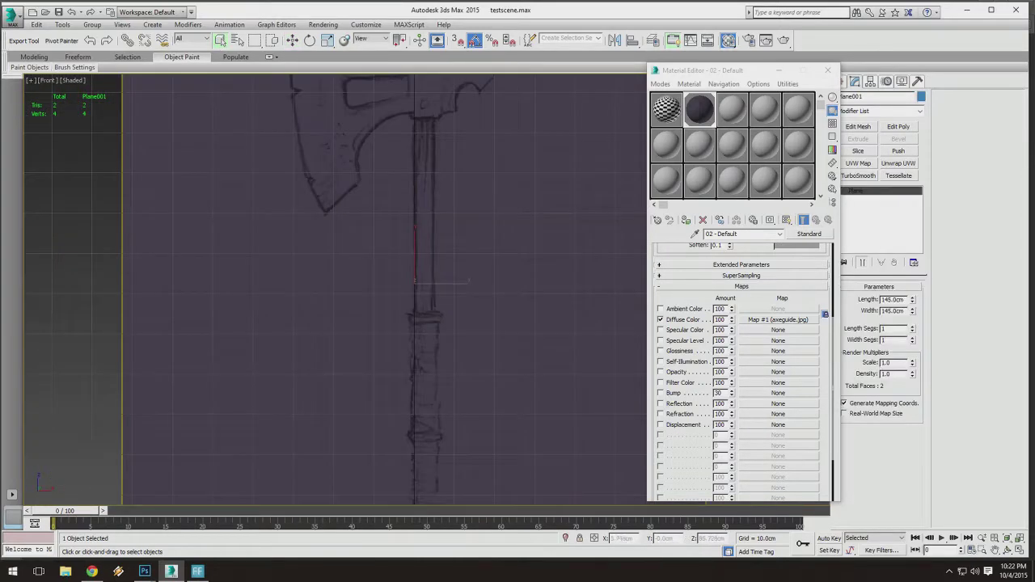
{"action": "left_click", "coordinate": [291, 41]}
{"action": "scroll", "coordinate": [404, 323], "scroll_direction": "down", "scroll_amount": 4}
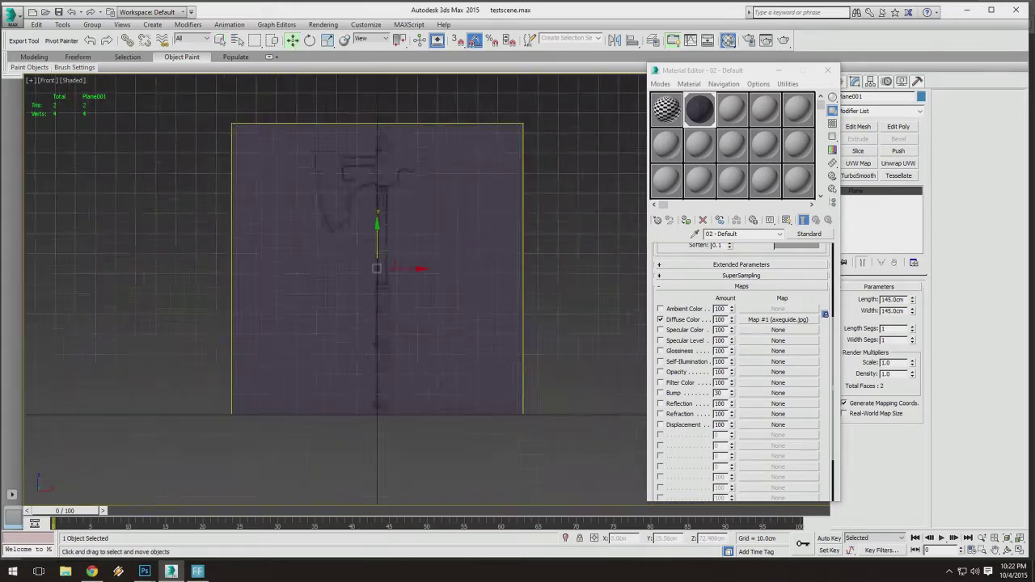
{"action": "scroll", "coordinate": [404, 323], "scroll_direction": "up", "scroll_amount": 5}
{"action": "scroll", "coordinate": [369, 186], "scroll_direction": "down", "scroll_amount": 4}
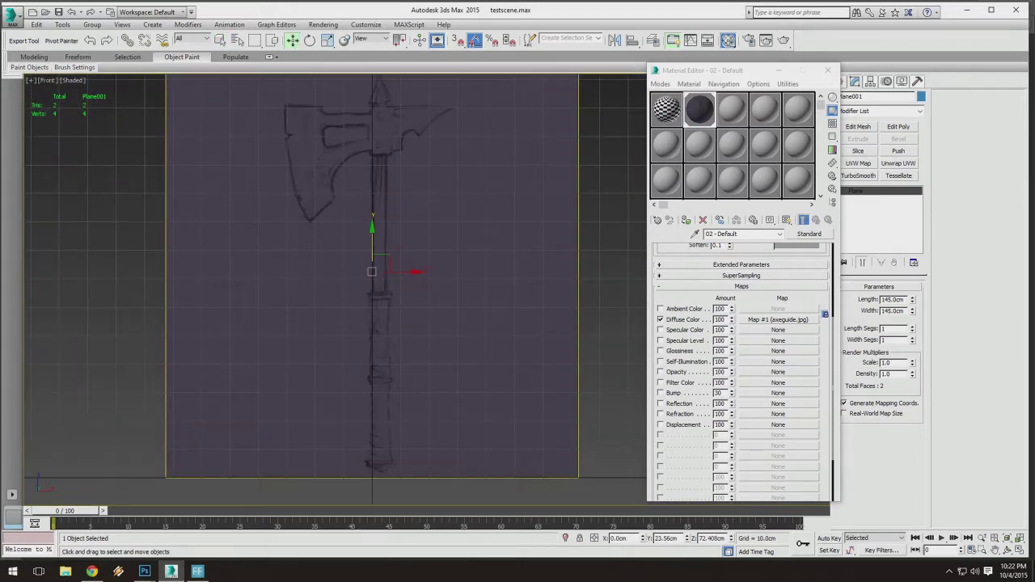
{"action": "scroll", "coordinate": [383, 223], "scroll_direction": "up", "scroll_amount": 1}
{"action": "scroll", "coordinate": [383, 223], "scroll_direction": "up", "scroll_amount": 3}
{"action": "scroll", "coordinate": [383, 223], "scroll_direction": "down", "scroll_amount": 3}
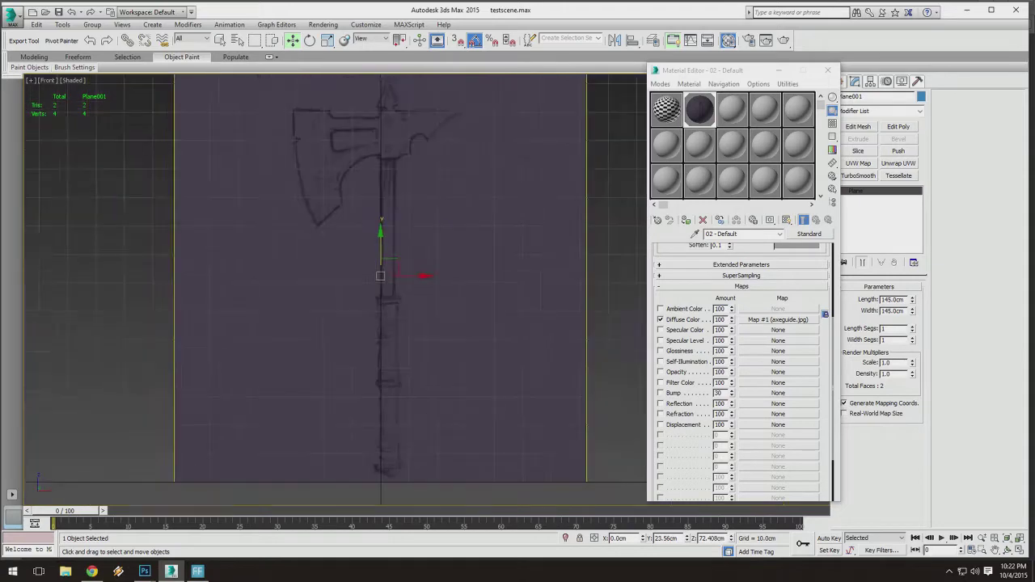
{"action": "scroll", "coordinate": [383, 223], "scroll_direction": "up", "scroll_amount": 2}
{"action": "scroll", "coordinate": [383, 223], "scroll_direction": "down", "scroll_amount": 1}
{"action": "scroll", "coordinate": [421, 258], "scroll_direction": "up", "scroll_amount": 3}
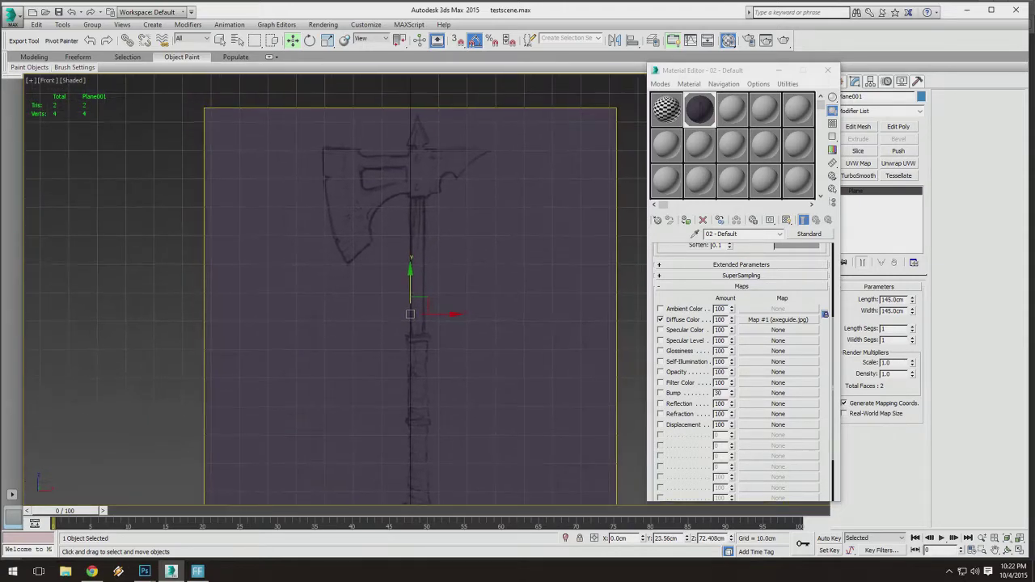
{"action": "scroll", "coordinate": [414, 275], "scroll_direction": "down", "scroll_amount": 4}
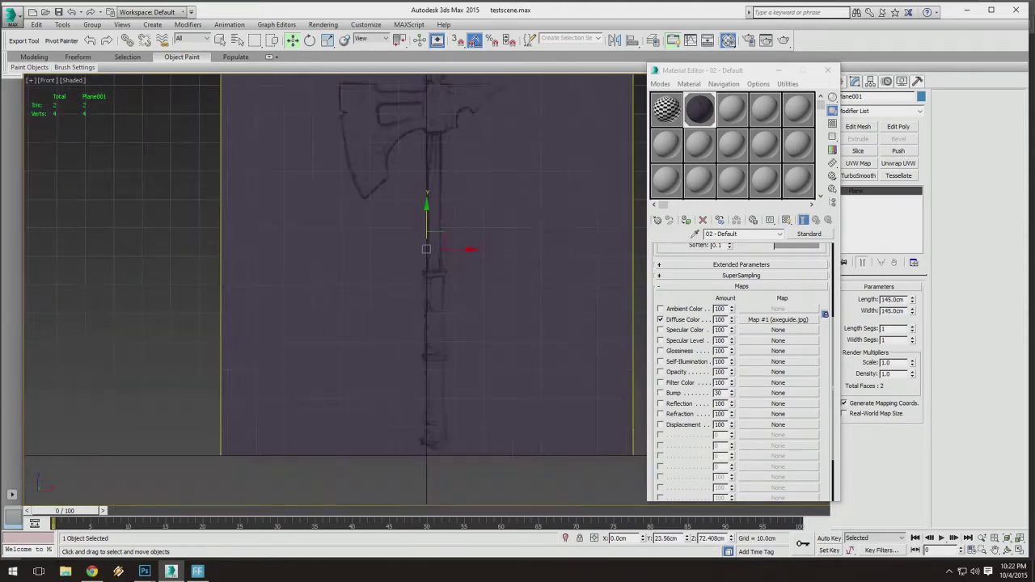
{"action": "scroll", "coordinate": [414, 275], "scroll_direction": "up", "scroll_amount": 3}
{"action": "scroll", "coordinate": [414, 274], "scroll_direction": "down", "scroll_amount": 1}
{"action": "middle_click_drag", "start_coordinate": [409, 291], "coordinate": [436, 233]}
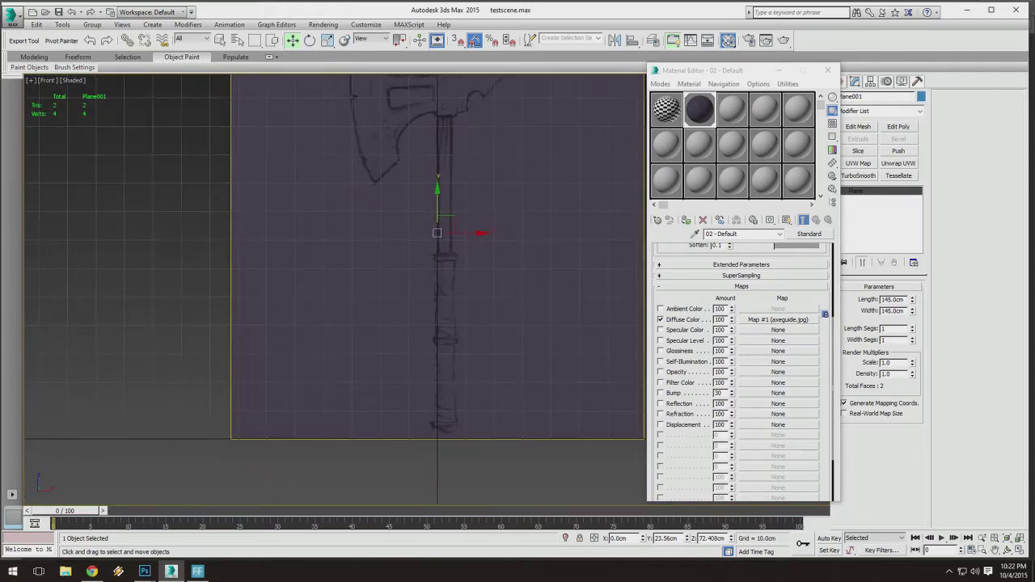
{"action": "scroll", "coordinate": [437, 433], "scroll_direction": "down", "scroll_amount": 3}
{"action": "scroll", "coordinate": [437, 433], "scroll_direction": "up", "scroll_amount": 6}
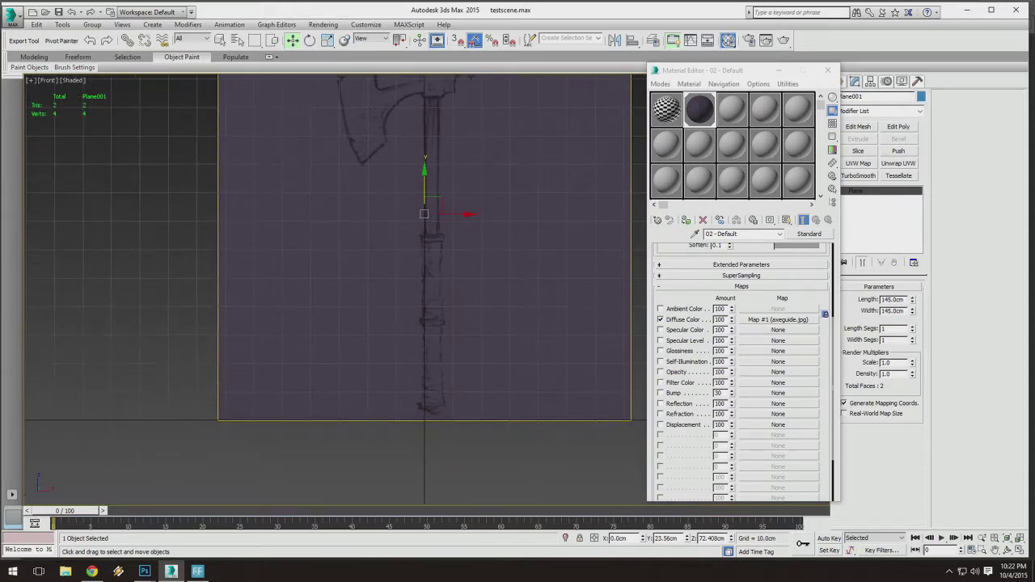
{"action": "scroll", "coordinate": [485, 435], "scroll_direction": "up", "scroll_amount": 2}
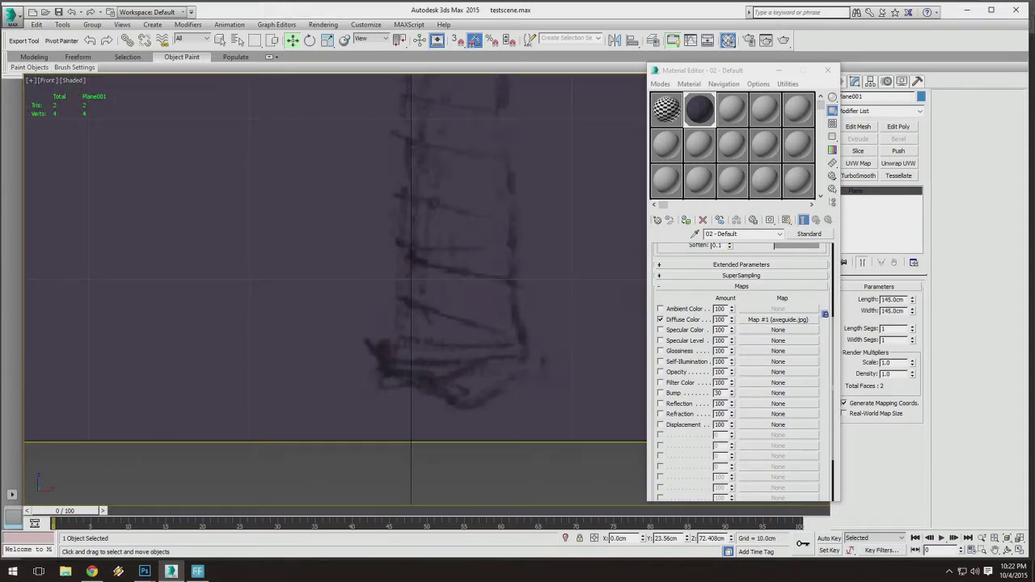
{"action": "scroll", "coordinate": [437, 323], "scroll_direction": "down", "scroll_amount": 4}
{"action": "scroll", "coordinate": [437, 323], "scroll_direction": "up", "scroll_amount": 3}
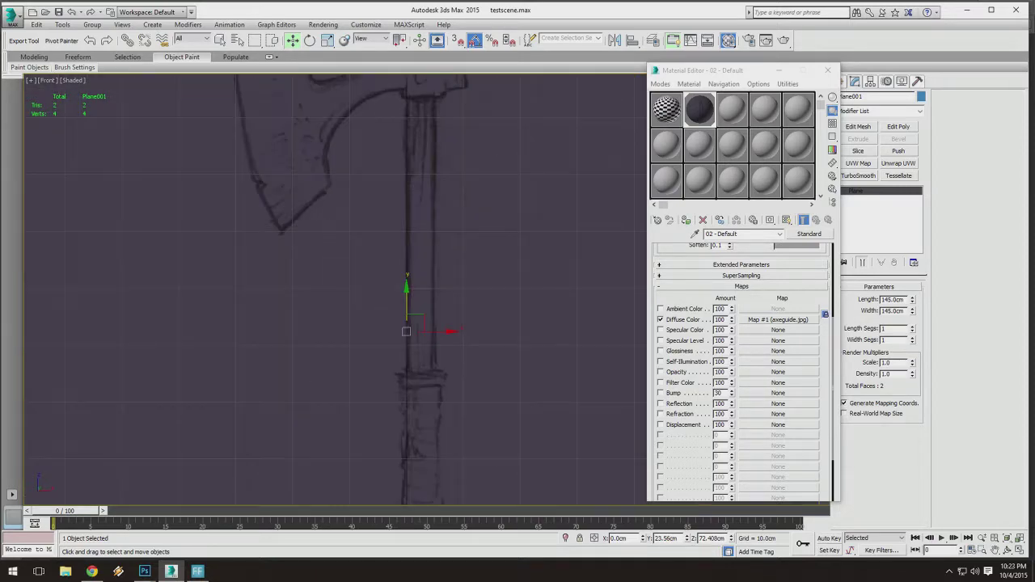
{"action": "scroll", "coordinate": [437, 323], "scroll_direction": "down", "scroll_amount": 5}
{"action": "scroll", "coordinate": [445, 243], "scroll_direction": "up", "scroll_amount": 6}
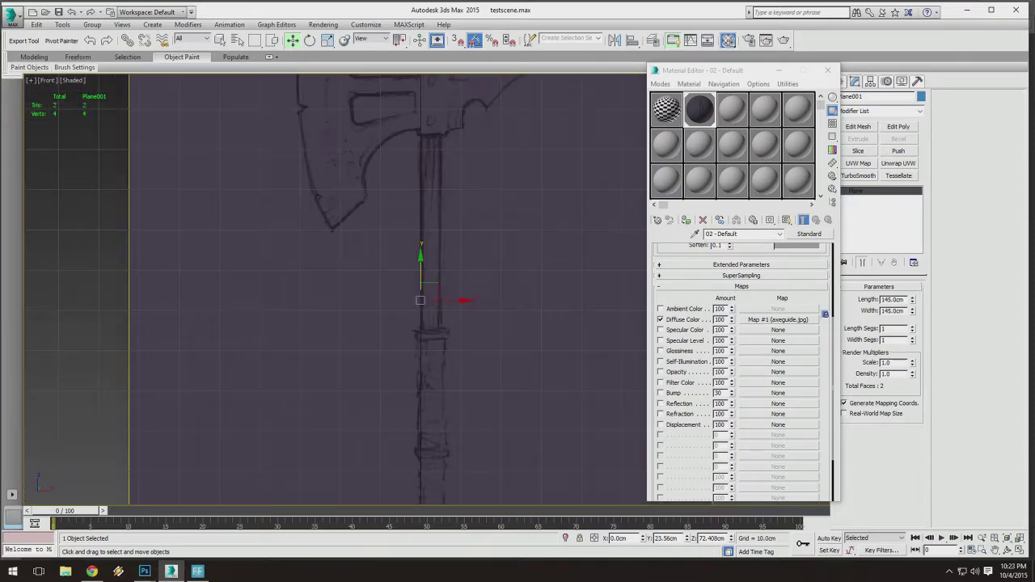
Shift the reference plane along X to about -2.5 cm to centre the axe shaft on the vertical grid axis.
{"action": "scroll", "coordinate": [445, 243], "scroll_direction": "down", "scroll_amount": 2}
{"action": "scroll", "coordinate": [399, 280], "scroll_direction": "down", "scroll_amount": 3}
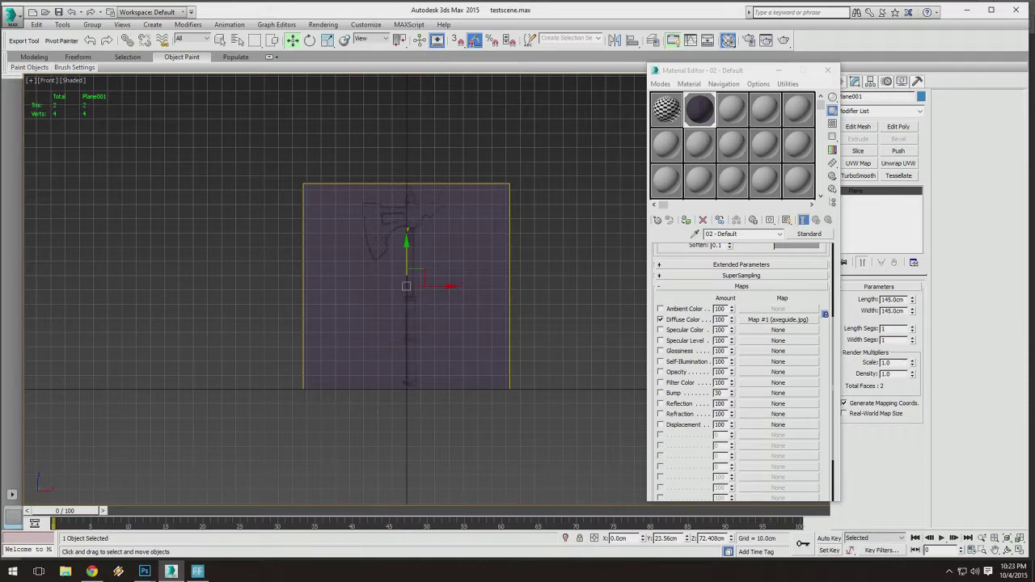
{"action": "scroll", "coordinate": [409, 285], "scroll_direction": "up", "scroll_amount": 8}
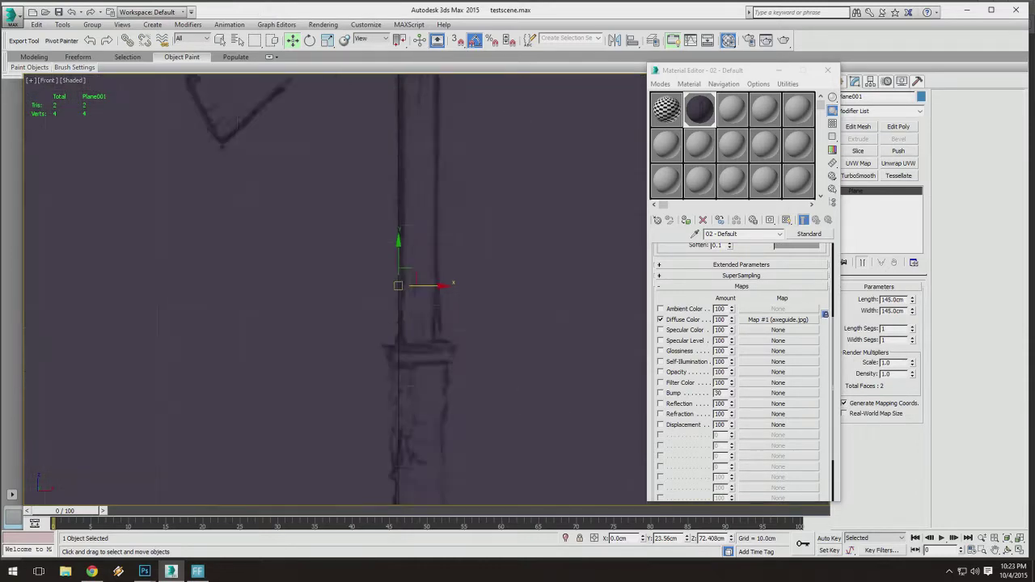
{"action": "left_click_drag", "start_coordinate": [377, 278], "coordinate": [336, 279]}
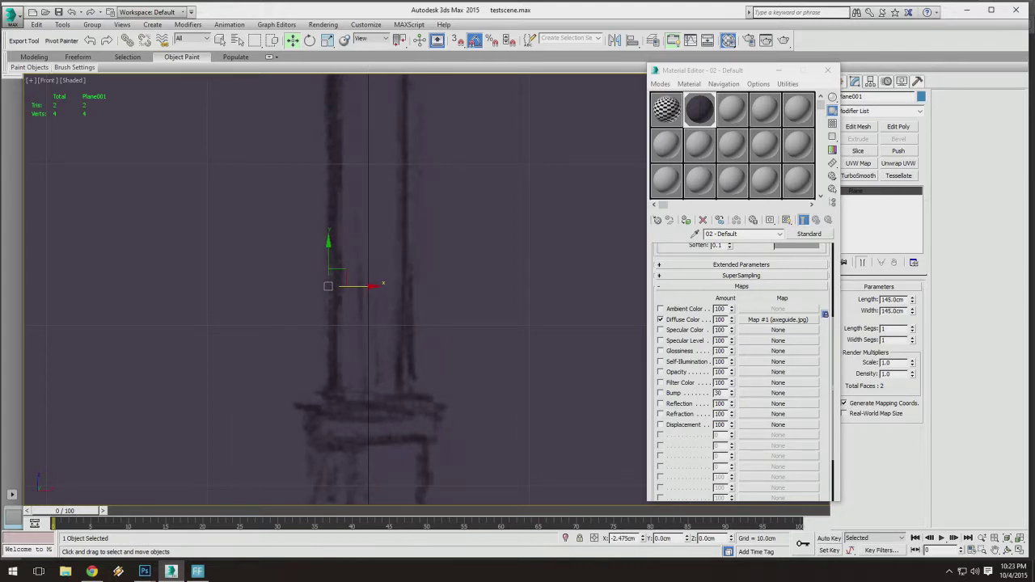
{"action": "key", "text": "z"}
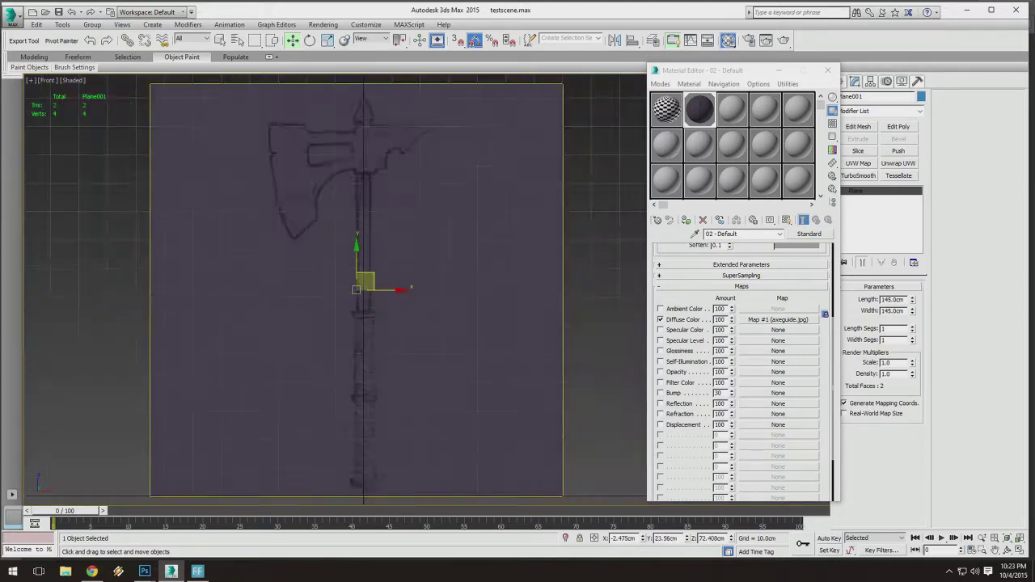
{"action": "scroll", "coordinate": [386, 262], "scroll_direction": "up", "scroll_amount": 5}
{"action": "left_click_drag", "start_coordinate": [335, 338], "coordinate": [334, 337]}
{"action": "key", "text": "z"}
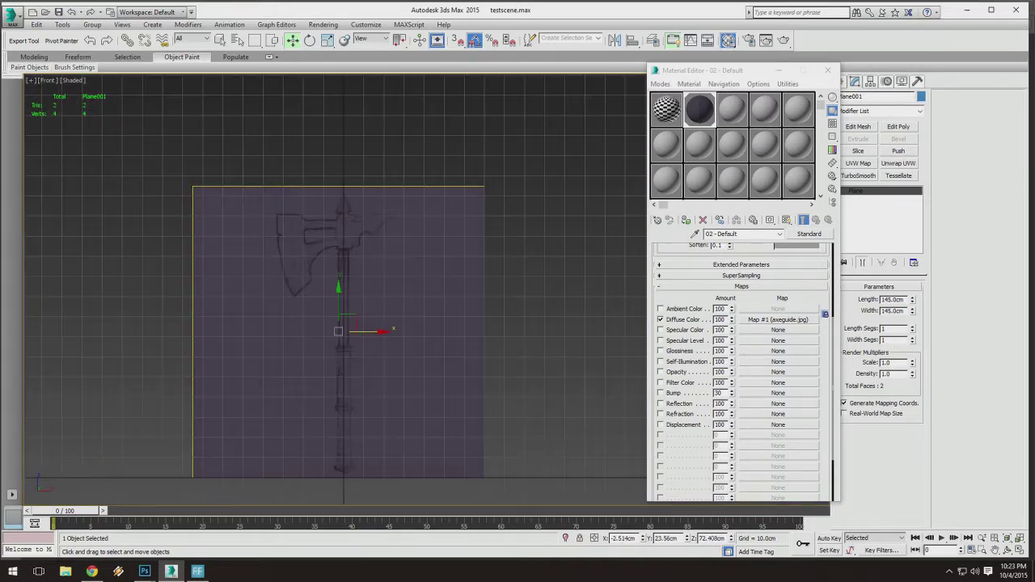
Deselect the plane and examine how the spike tip and axe head line up with the vertical grid axis.
{"action": "scroll", "coordinate": [332, 217], "scroll_direction": "up", "scroll_amount": 5}
{"action": "right_click", "coordinate": [333, 217]}
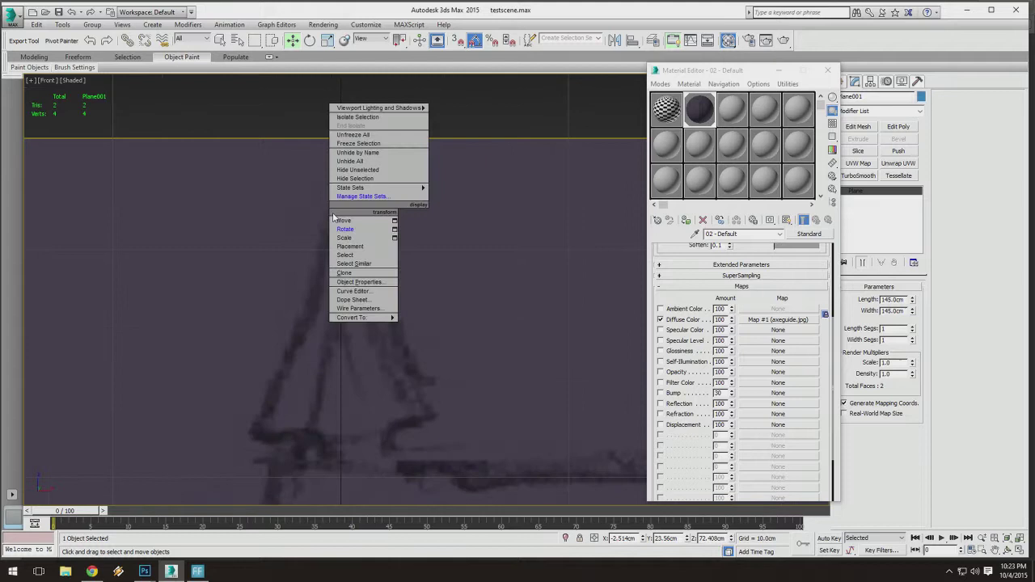
{"action": "left_click", "coordinate": [281, 136]}
{"action": "scroll", "coordinate": [348, 238], "scroll_direction": "up", "scroll_amount": 3}
{"action": "scroll", "coordinate": [345, 243], "scroll_direction": "up", "scroll_amount": 3}
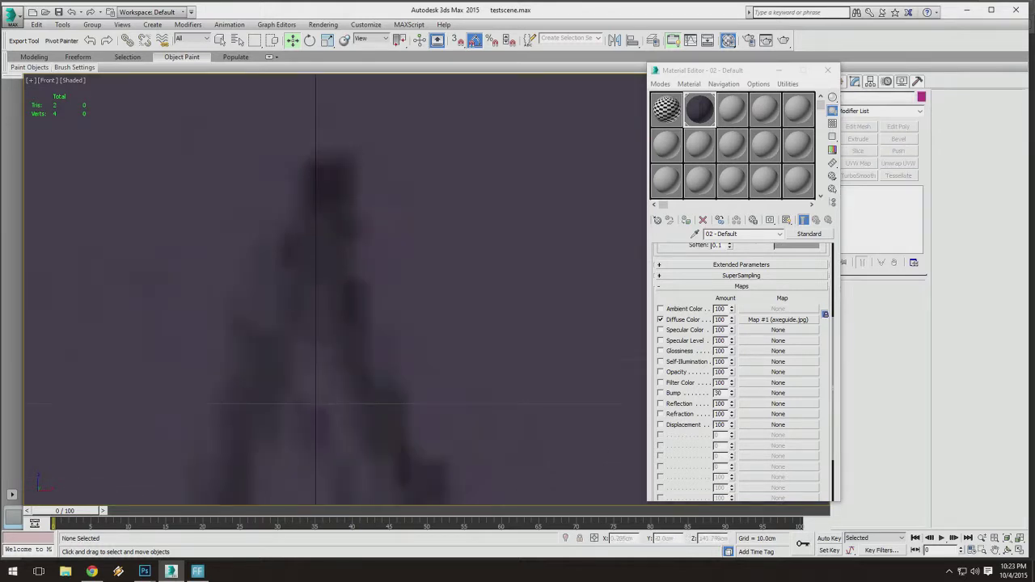
{"action": "scroll", "coordinate": [345, 242], "scroll_direction": "down", "scroll_amount": 4}
{"action": "scroll", "coordinate": [346, 242], "scroll_direction": "up", "scroll_amount": 4}
{"action": "scroll", "coordinate": [345, 242], "scroll_direction": "down", "scroll_amount": 4}
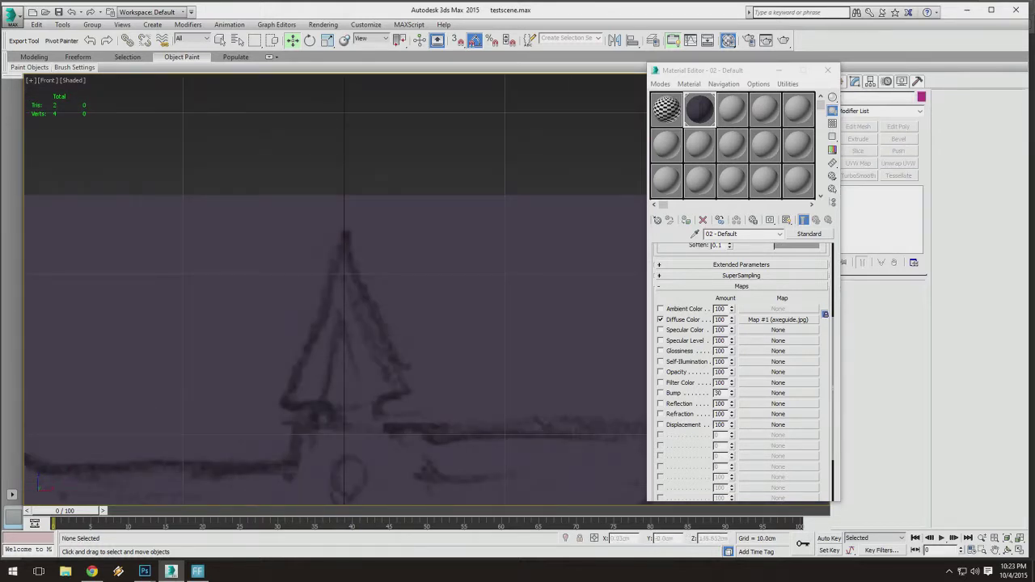
{"action": "scroll", "coordinate": [346, 242], "scroll_direction": "up", "scroll_amount": 4}
{"action": "scroll", "coordinate": [346, 243], "scroll_direction": "down", "scroll_amount": 4}
{"action": "scroll", "coordinate": [373, 192], "scroll_direction": "up", "scroll_amount": 5}
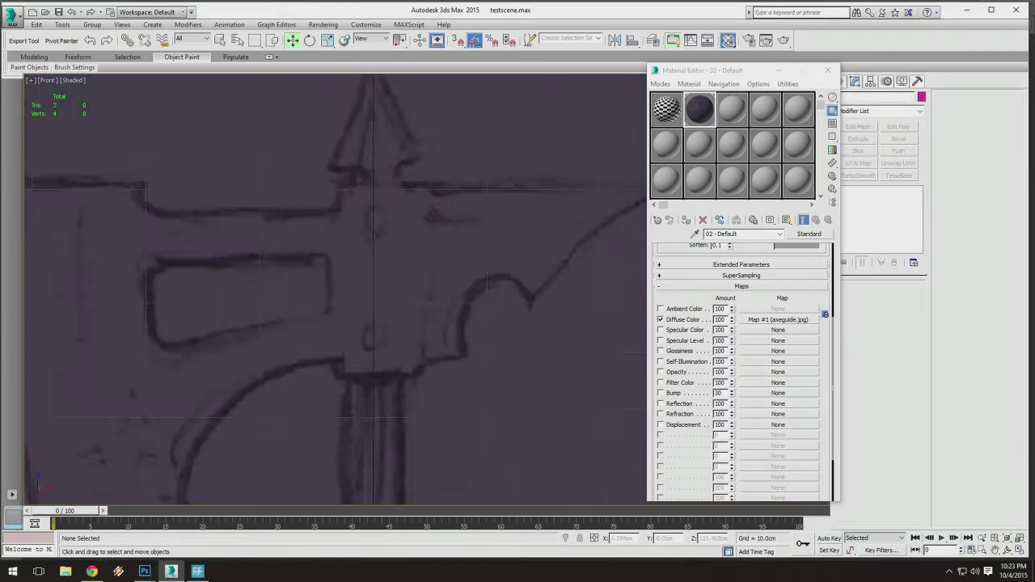
{"action": "scroll", "coordinate": [374, 191], "scroll_direction": "up", "scroll_amount": 3}
{"action": "scroll", "coordinate": [374, 191], "scroll_direction": "down", "scroll_amount": 3}
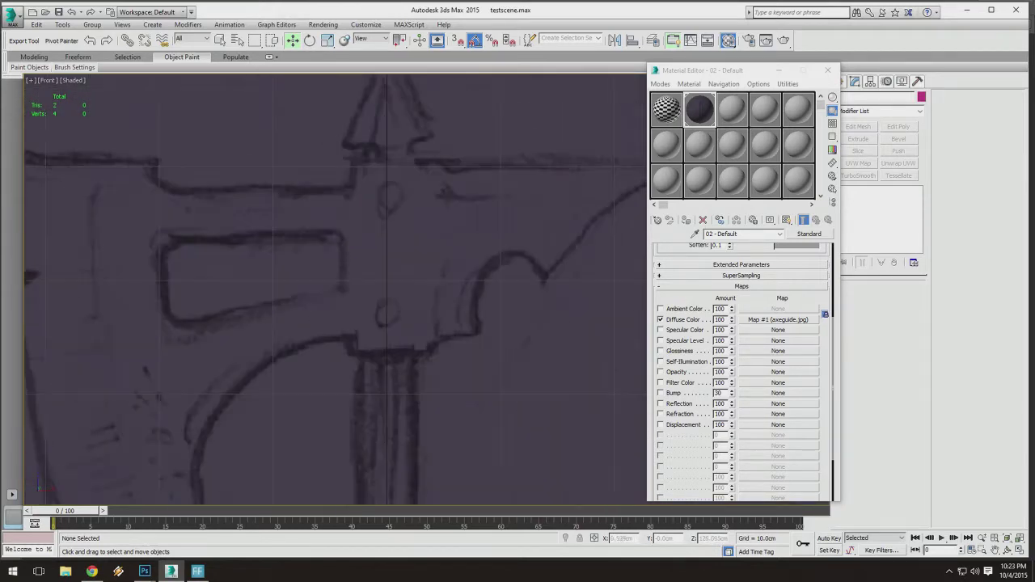
Examine the sketch down to the pommel, checking its position against the ground line and the vertical grid axis.
{"action": "middle_click_drag", "start_coordinate": [384, 164], "coordinate": [377, 286]}
{"action": "right_click", "coordinate": [377, 286]}
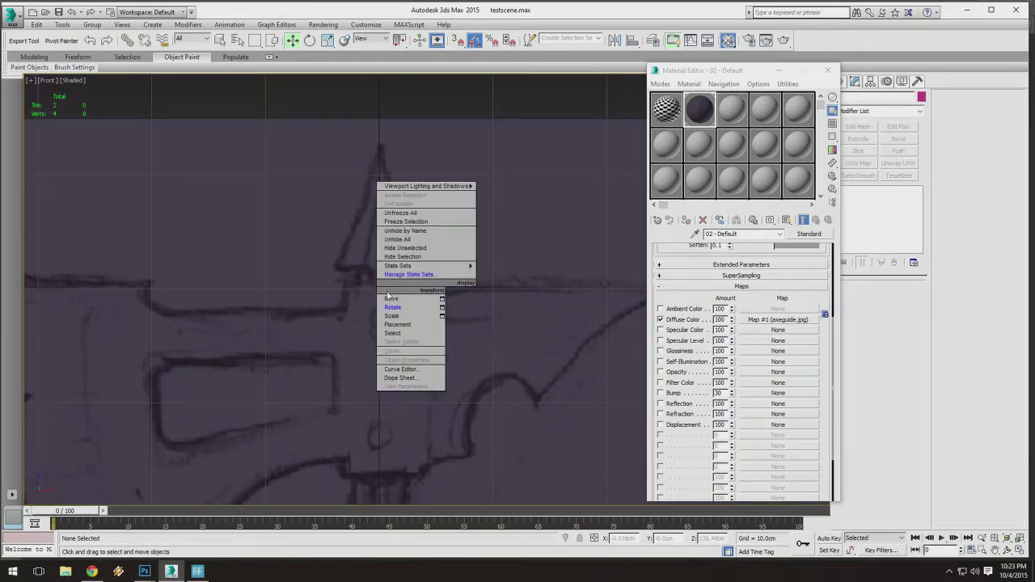
{"action": "scroll", "coordinate": [292, 208], "scroll_direction": "down", "scroll_amount": 4}
{"action": "middle_click_drag", "start_coordinate": [294, 161], "coordinate": [304, 150]}
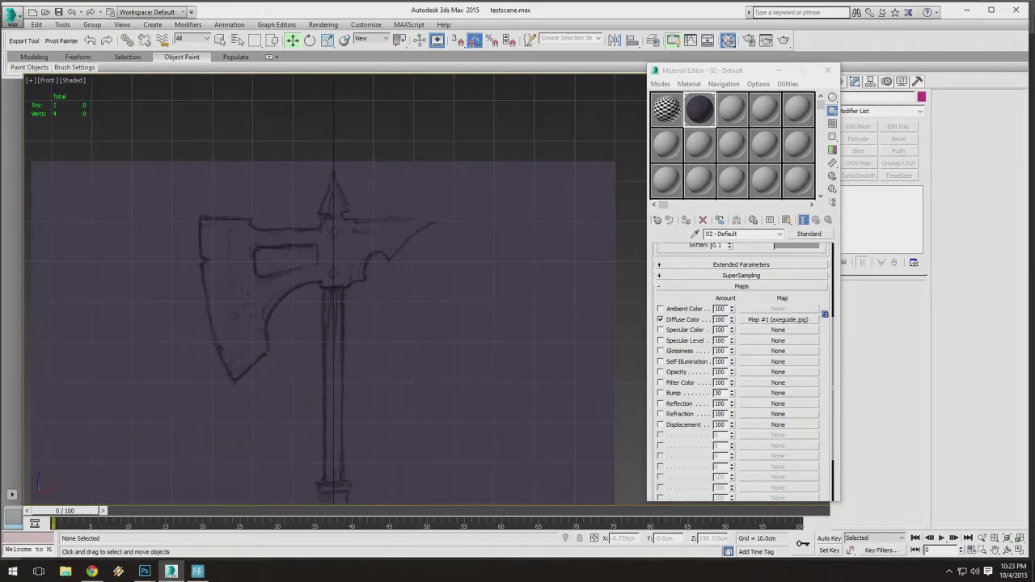
{"action": "middle_click_drag", "start_coordinate": [298, 207], "coordinate": [333, 141]}
{"action": "scroll", "coordinate": [334, 134], "scroll_direction": "down", "scroll_amount": 5}
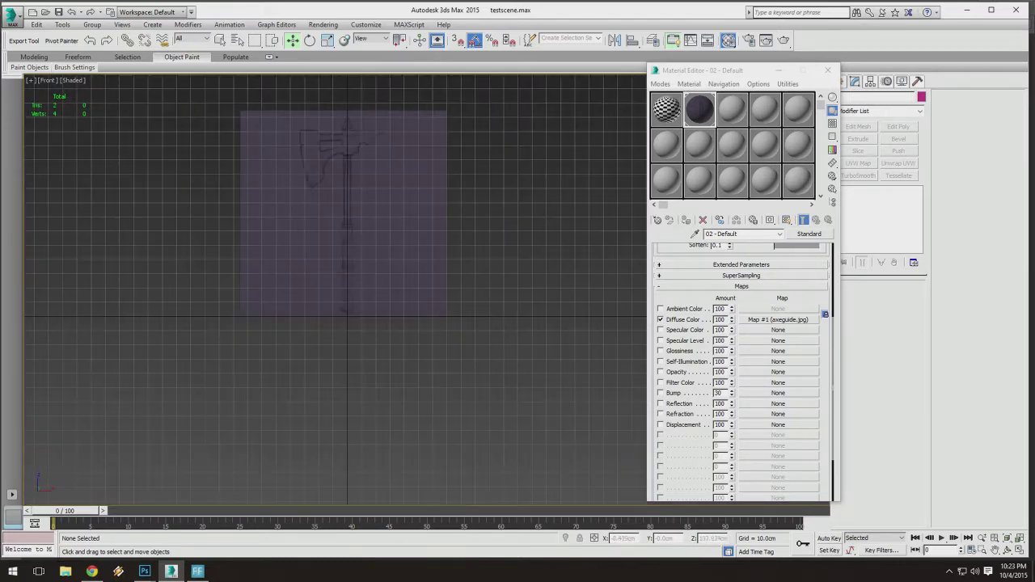
{"action": "scroll", "coordinate": [358, 202], "scroll_direction": "up", "scroll_amount": 5}
{"action": "scroll", "coordinate": [339, 283], "scroll_direction": "down", "scroll_amount": 5}
{"action": "scroll", "coordinate": [364, 368], "scroll_direction": "up", "scroll_amount": 7}
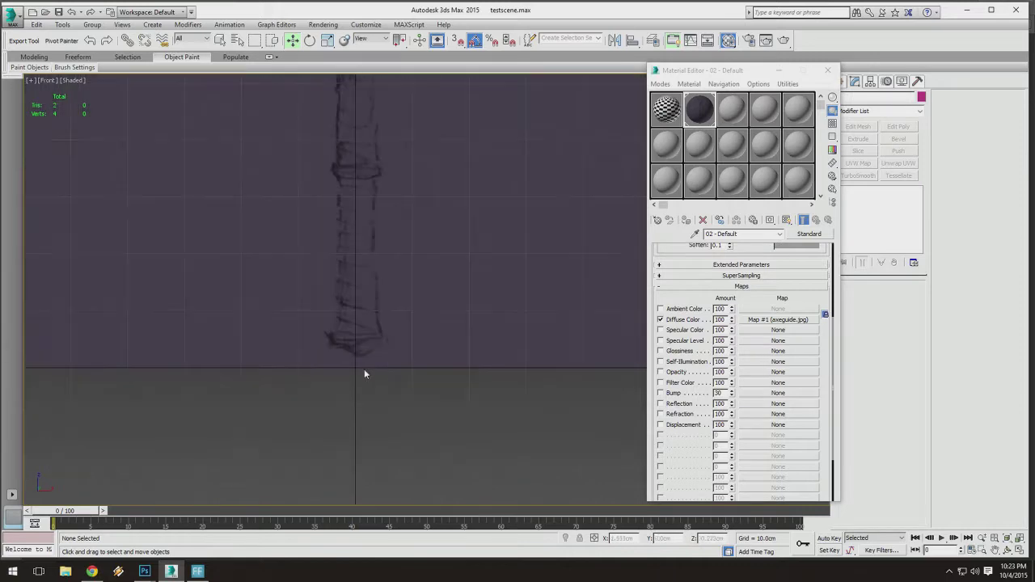
{"action": "left_click_drag", "start_coordinate": [308, 417], "coordinate": [411, 275]}
{"action": "scroll", "coordinate": [412, 275], "scroll_direction": "down", "scroll_amount": 5}
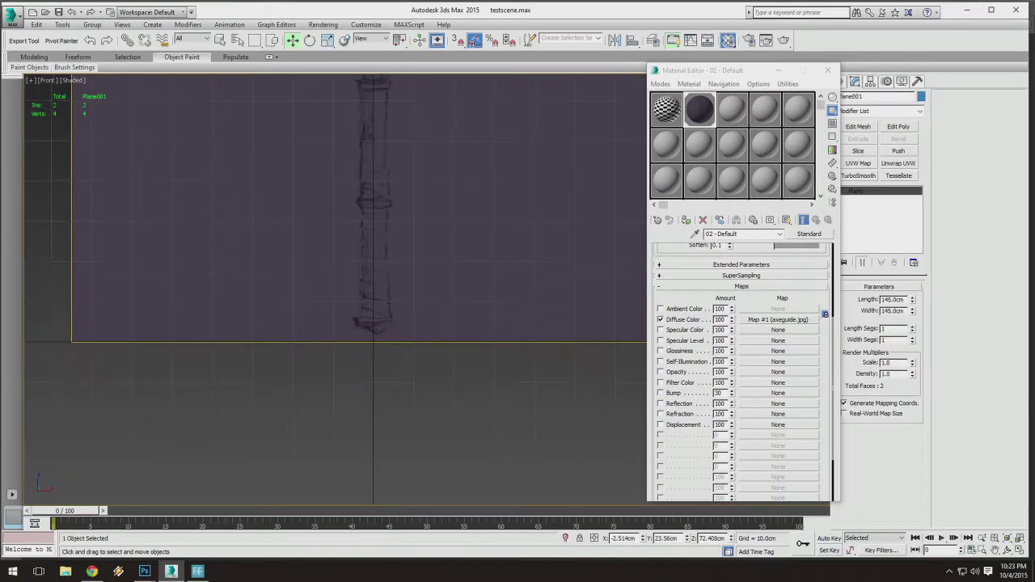
Recheck the spike tip against the vertical grid axis and view the whole reference plane from an angle.
{"action": "middle_click_drag", "start_coordinate": [372, 146], "coordinate": [378, 199]}
{"action": "left_click", "coordinate": [351, 203]}
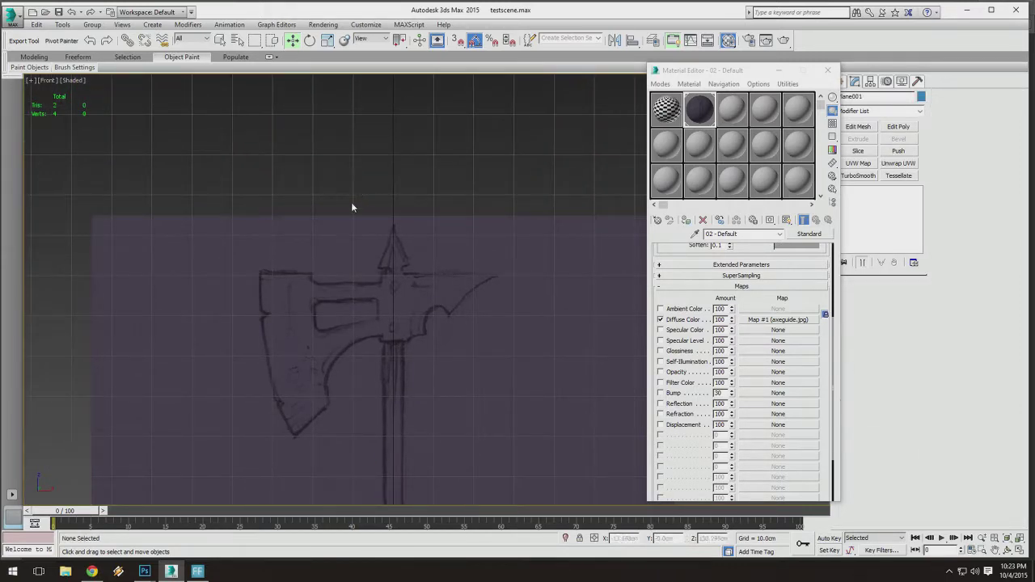
{"action": "left_click_drag", "start_coordinate": [336, 181], "coordinate": [431, 284]}
{"action": "left_click", "coordinate": [354, 148]}
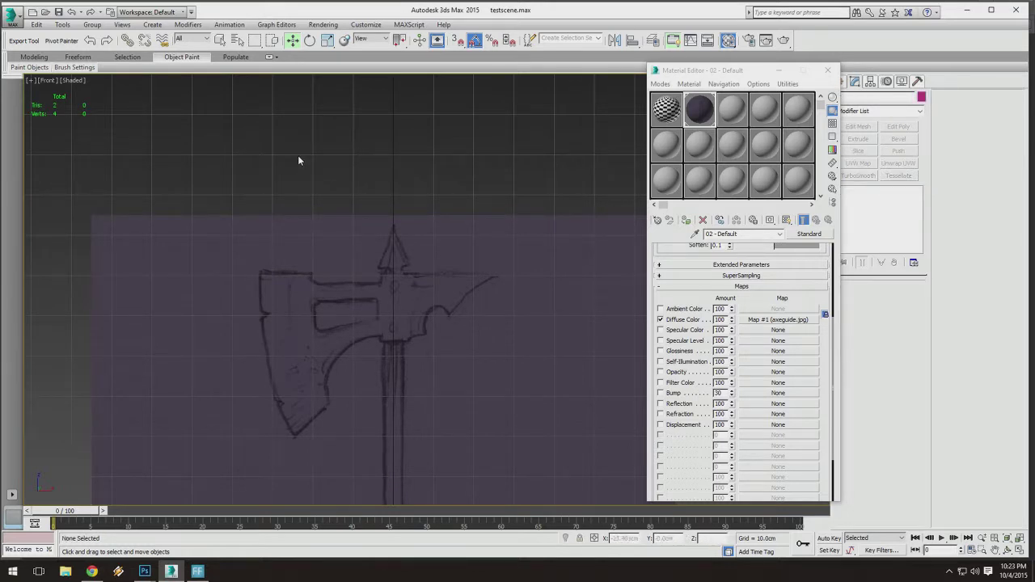
{"action": "left_click_drag", "start_coordinate": [297, 155], "coordinate": [390, 240]}
{"action": "middle_click_drag", "start_coordinate": [368, 174], "coordinate": [378, 146]}
{"action": "left_click_drag", "start_coordinate": [356, 133], "coordinate": [450, 273]}
{"action": "scroll", "coordinate": [388, 180], "scroll_direction": "up", "scroll_amount": 4}
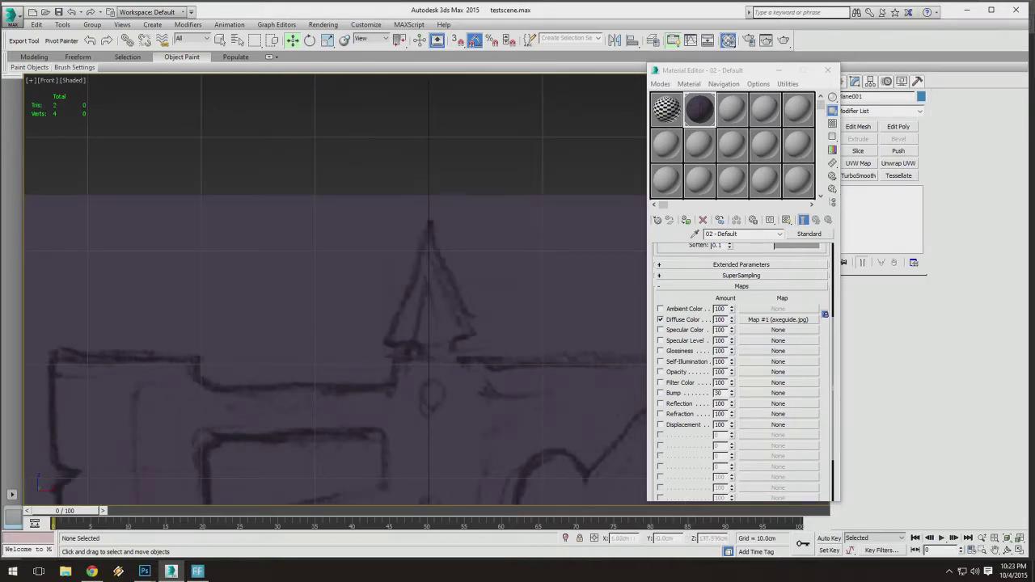
{"action": "scroll", "coordinate": [446, 295], "scroll_direction": "down", "scroll_amount": 5}
{"action": "middle_click_drag", "start_coordinate": [445, 295], "coordinate": [443, 151]}
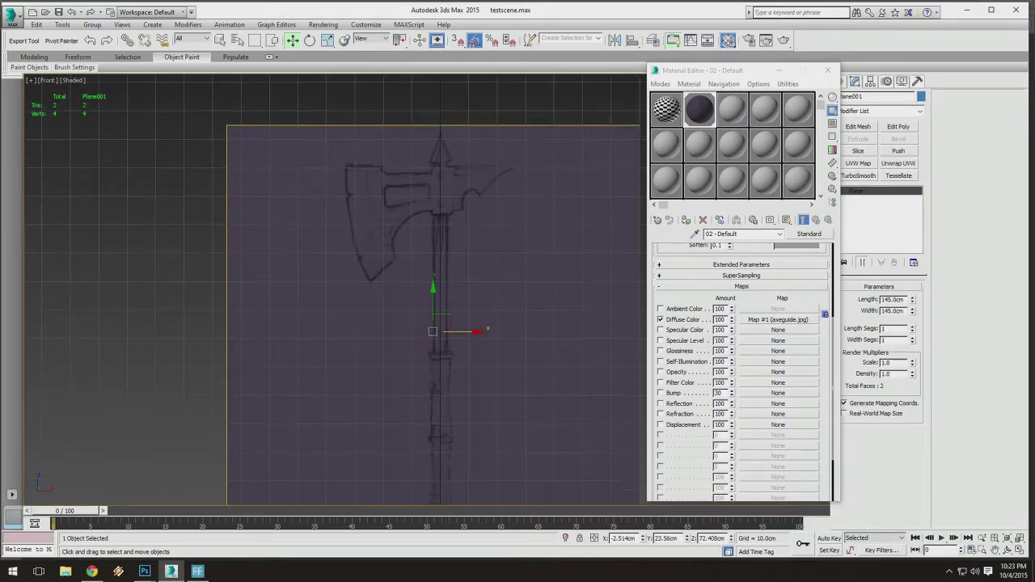
{"action": "mouse_move", "coordinate": [444, 331]}
{"action": "middle_mouse_down"}
{"action": "mouse_move", "coordinate": [448, 108]}
{"action": "mouse_move", "coordinate": [388, 309]}
{"action": "middle_mouse_up"}
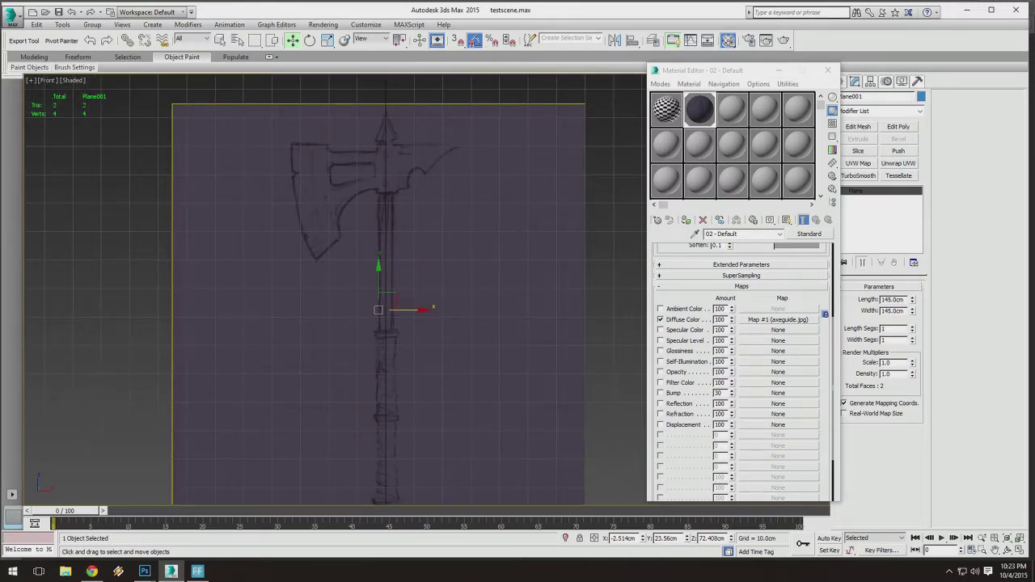
{"action": "scroll", "coordinate": [420, 112], "scroll_direction": "down", "scroll_amount": 3}
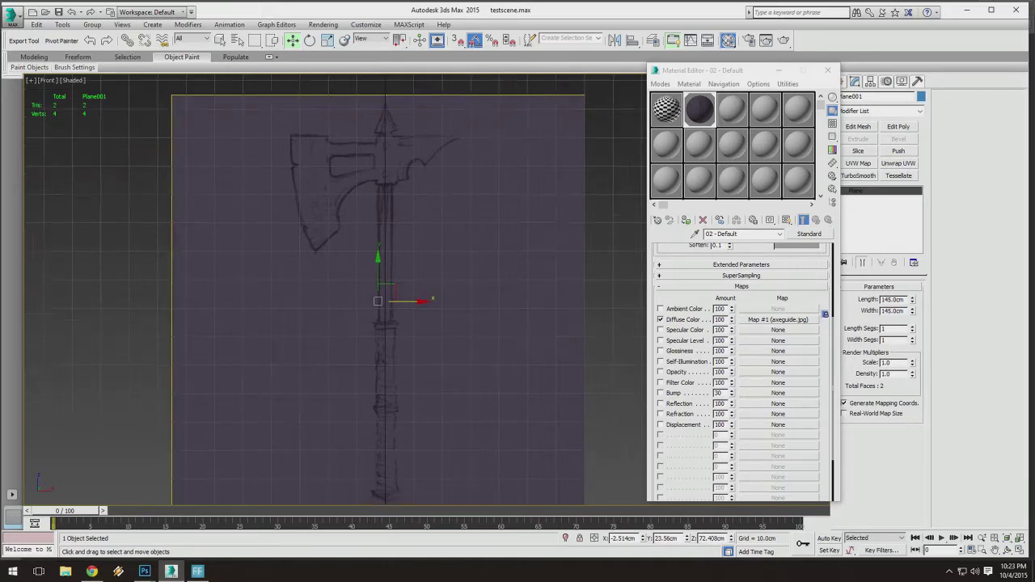
{"action": "mouse_move", "coordinate": [388, 307]}
{"action": "middle_mouse_down", "text": "alt"}
{"action": "mouse_move", "coordinate": [371, 283]}
{"action": "mouse_move", "coordinate": [298, 274]}
{"action": "mouse_move", "coordinate": [319, 272]}
{"action": "mouse_move", "coordinate": [301, 259]}
{"action": "middle_mouse_up", "text": "alt"}
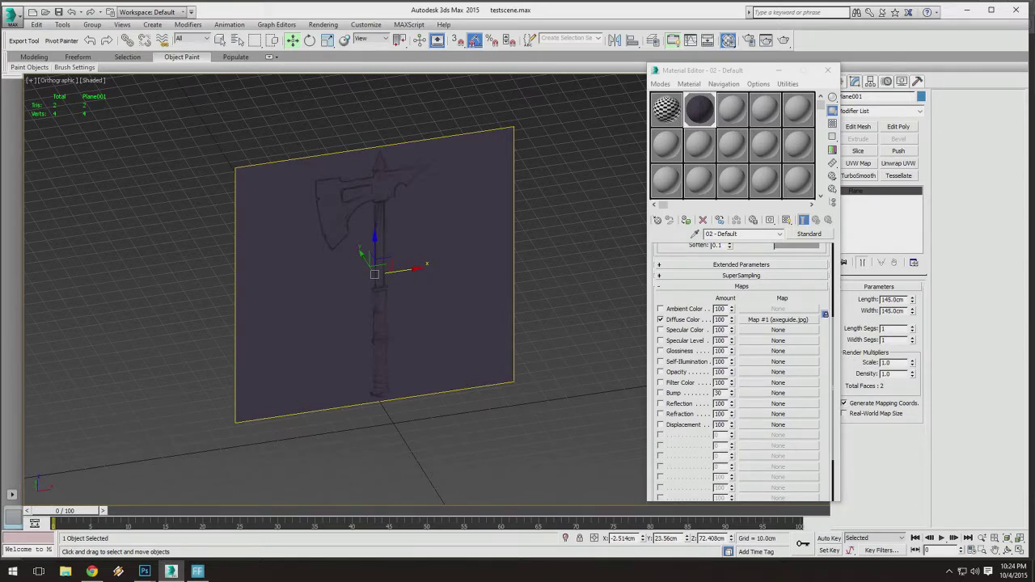
Freeze the axe reference plane so it cannot be selected.
{"action": "right_click", "coordinate": [405, 199]}
{"action": "left_click", "coordinate": [407, 200]}
{"action": "left_click", "coordinate": [232, 142]}
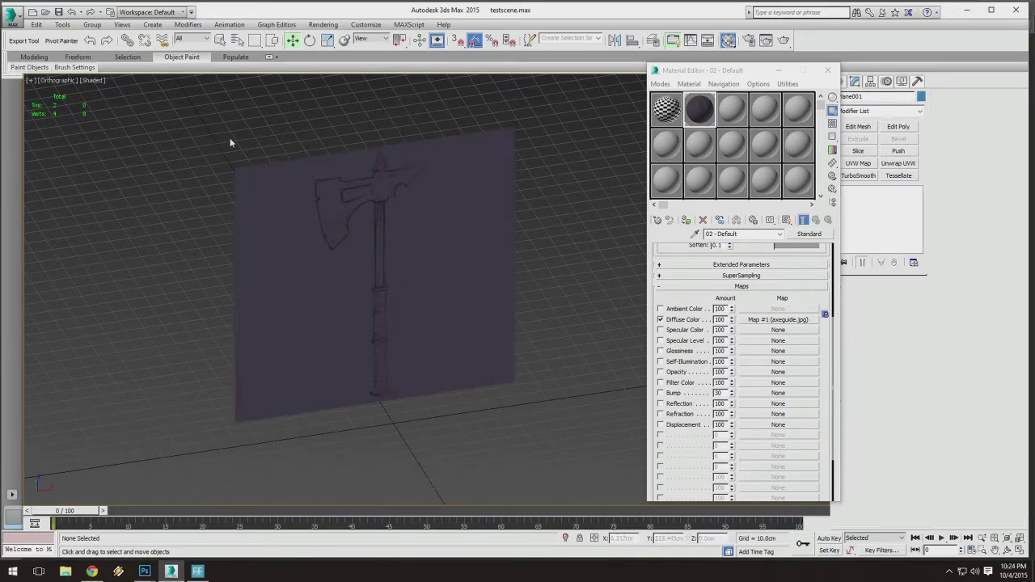
{"action": "left_click_drag", "start_coordinate": [286, 102], "coordinate": [482, 296]}
{"action": "right_click", "coordinate": [380, 194]}
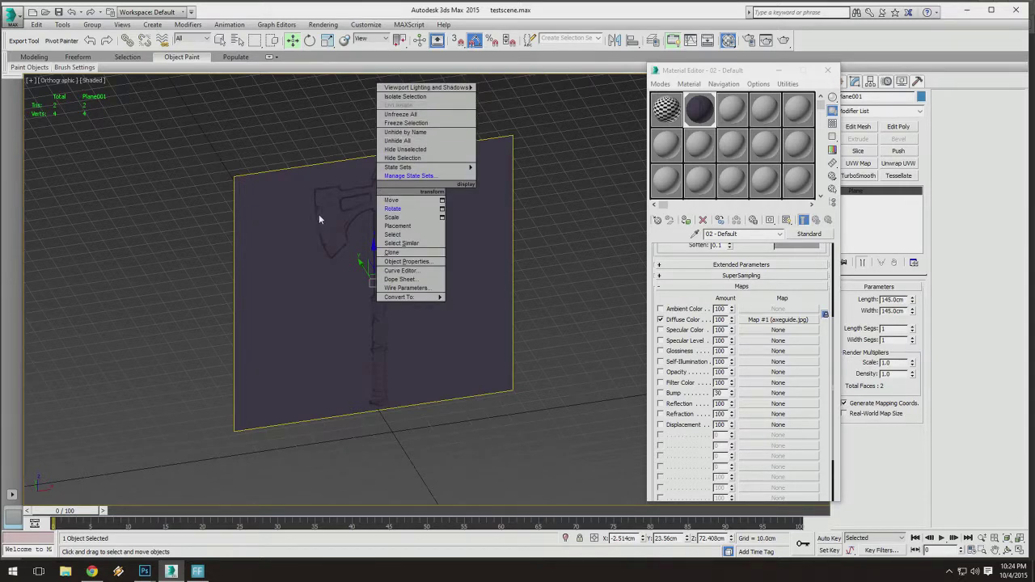
{"action": "mouse_move", "coordinate": [430, 92]}
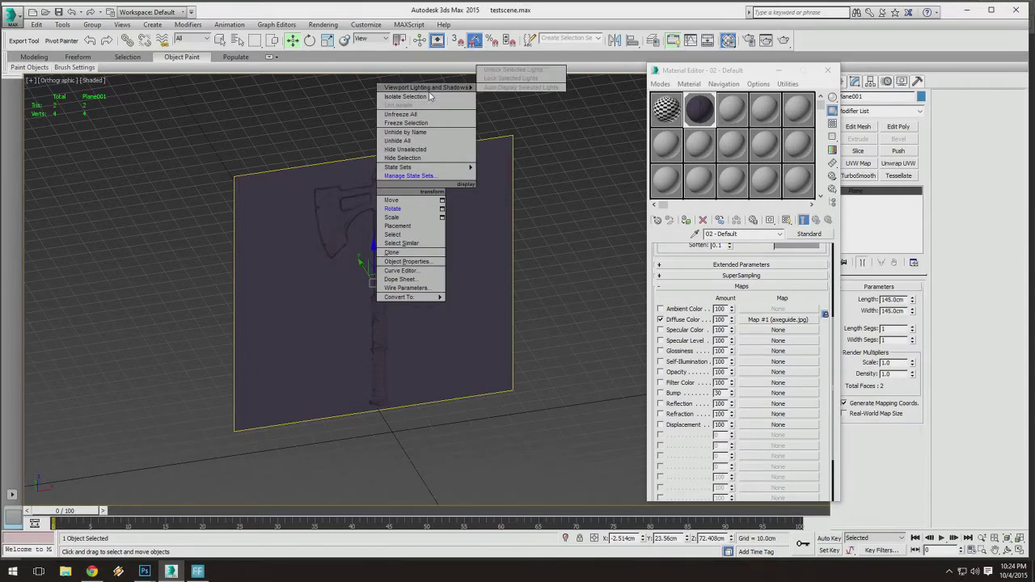
{"action": "left_click", "coordinate": [405, 124]}
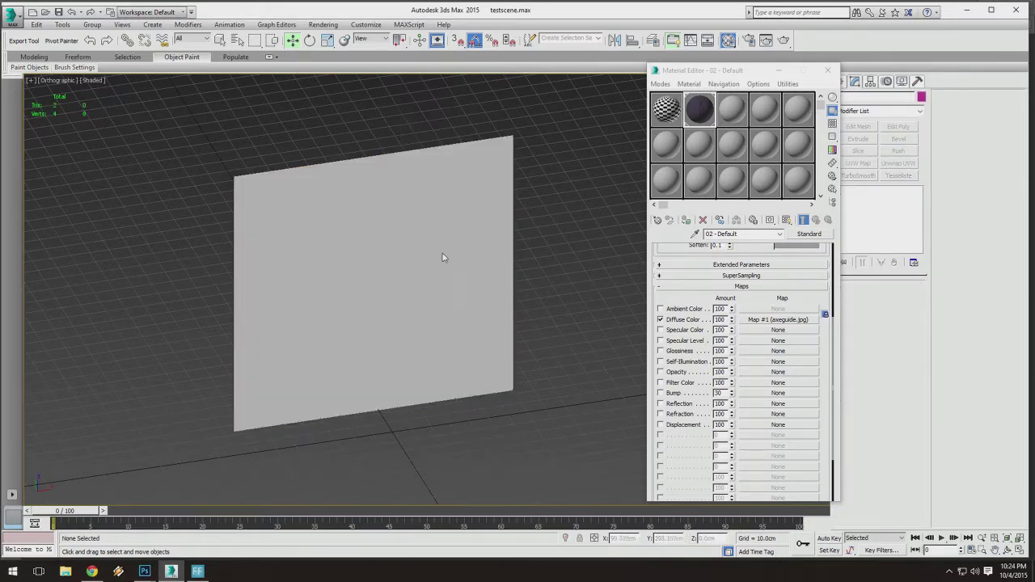
Examine how the frozen reference plane displays from several angles.
{"action": "middle_click_drag", "start_coordinate": [444, 257], "coordinate": [439, 347], "text": "alt"}
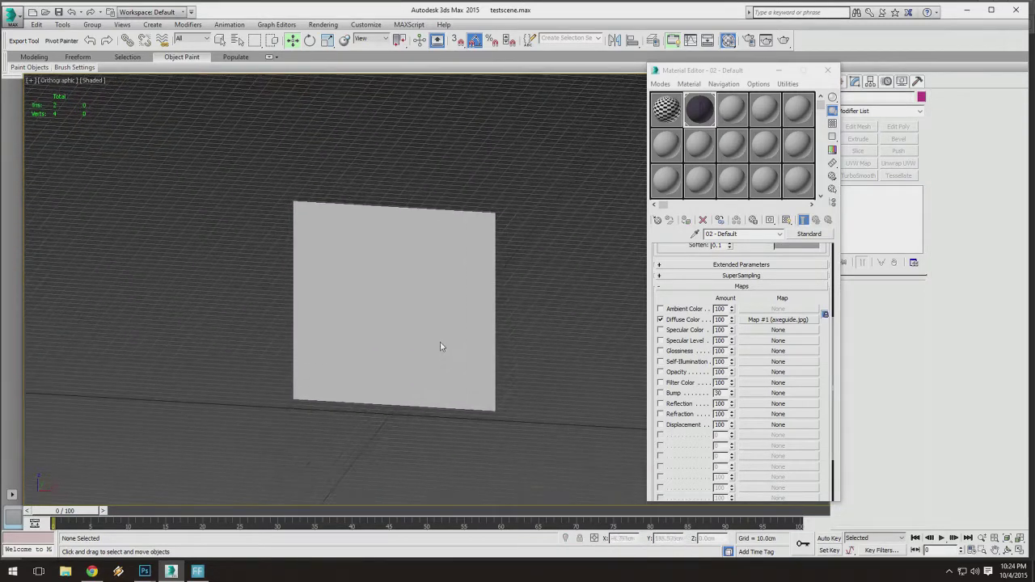
{"action": "scroll", "coordinate": [439, 347], "scroll_direction": "up", "scroll_amount": 3}
{"action": "scroll", "coordinate": [460, 218], "scroll_direction": "down", "scroll_amount": 6}
{"action": "middle_click_drag", "start_coordinate": [460, 218], "coordinate": [441, 310], "text": "alt"}
{"action": "scroll", "coordinate": [374, 204], "scroll_direction": "up", "scroll_amount": 3}
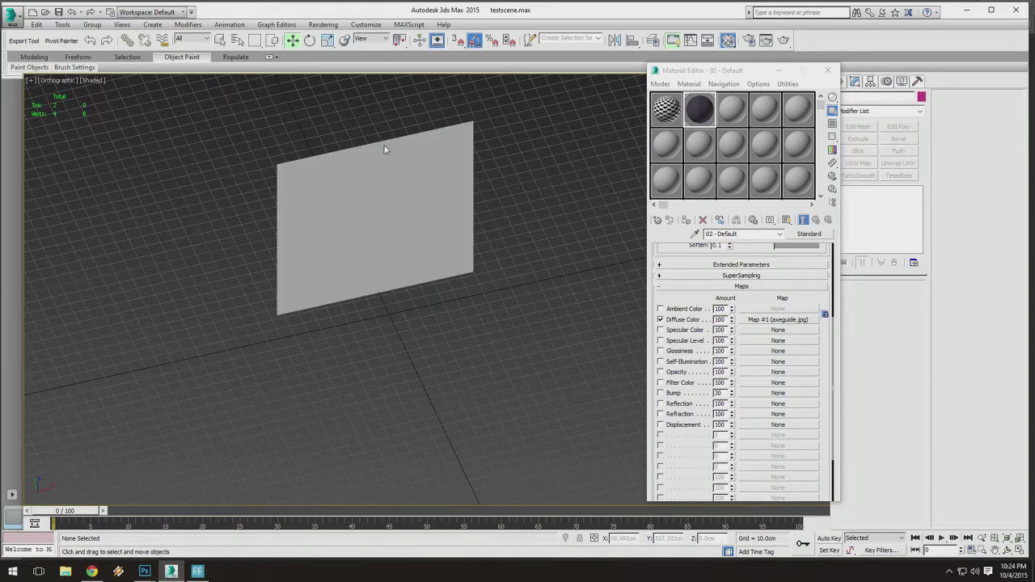
{"action": "middle_click_drag", "start_coordinate": [384, 144], "coordinate": [398, 181]}
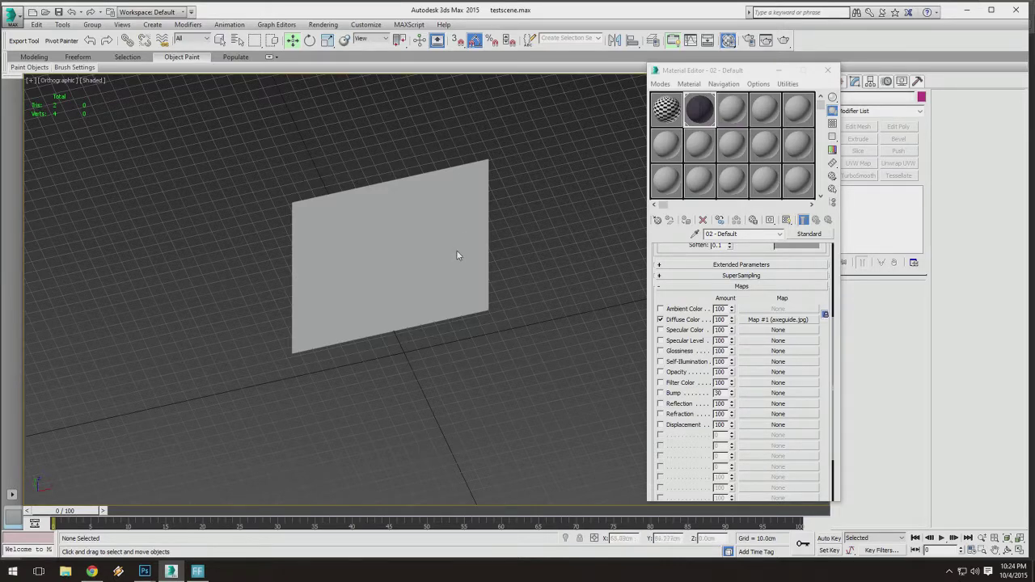
Unfreeze all objects and reselect the axe reference plane.
{"action": "right_click", "coordinate": [412, 241]}
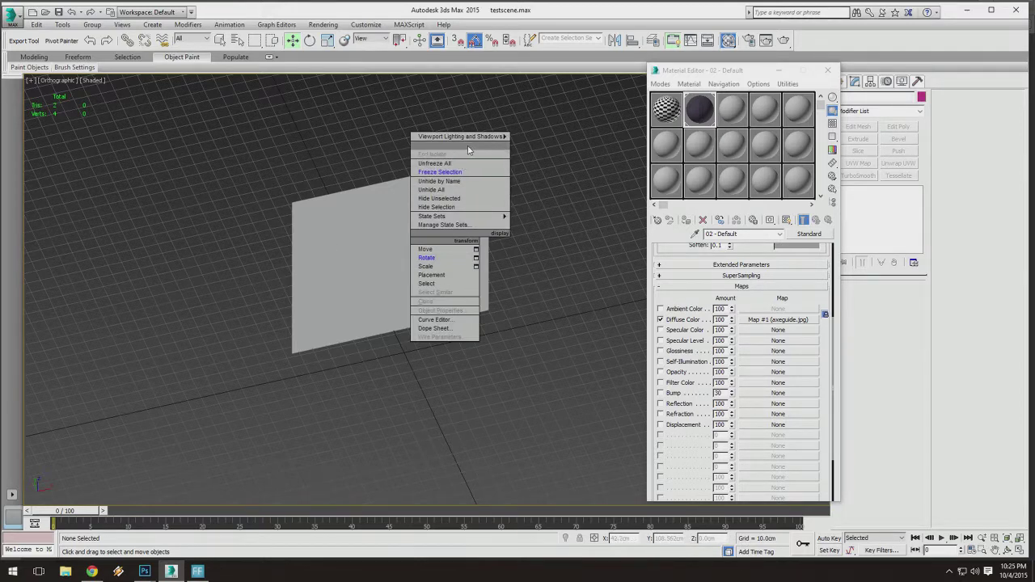
{"action": "mouse_move", "coordinate": [494, 136]}
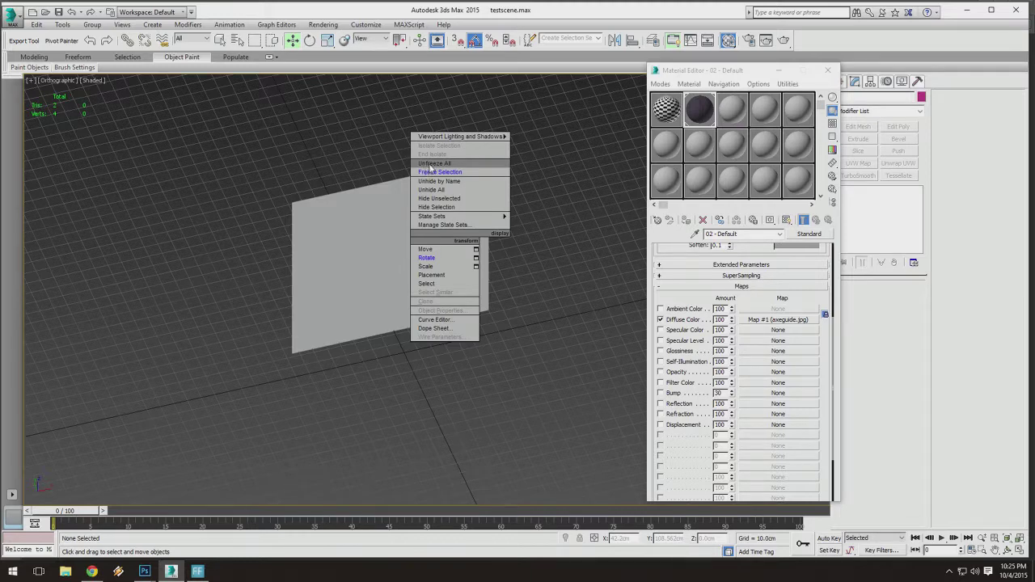
{"action": "left_click", "coordinate": [431, 164]}
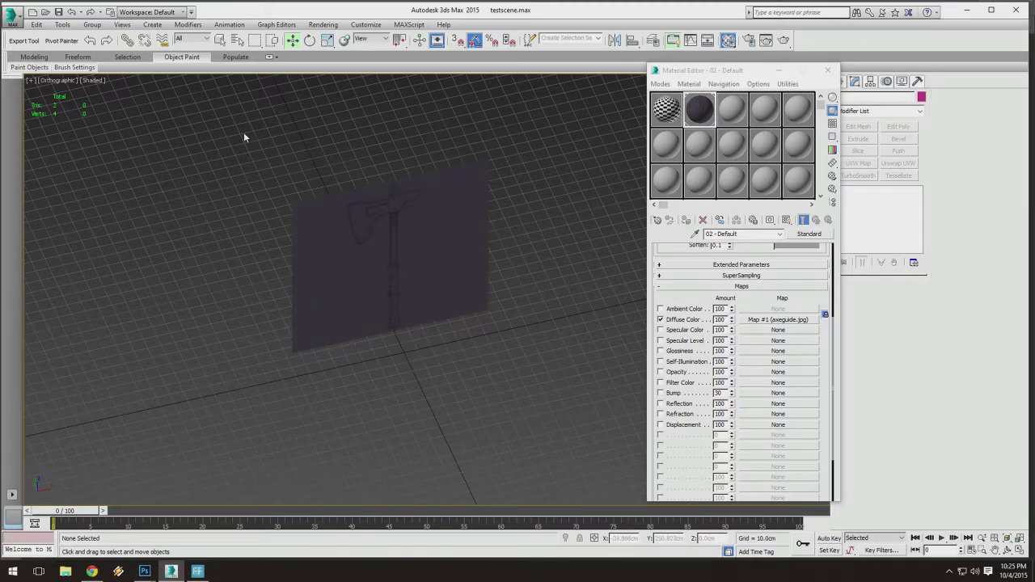
{"action": "left_click_drag", "start_coordinate": [244, 132], "coordinate": [533, 387]}
{"action": "scroll", "coordinate": [423, 216], "scroll_direction": "up", "scroll_amount": 2}
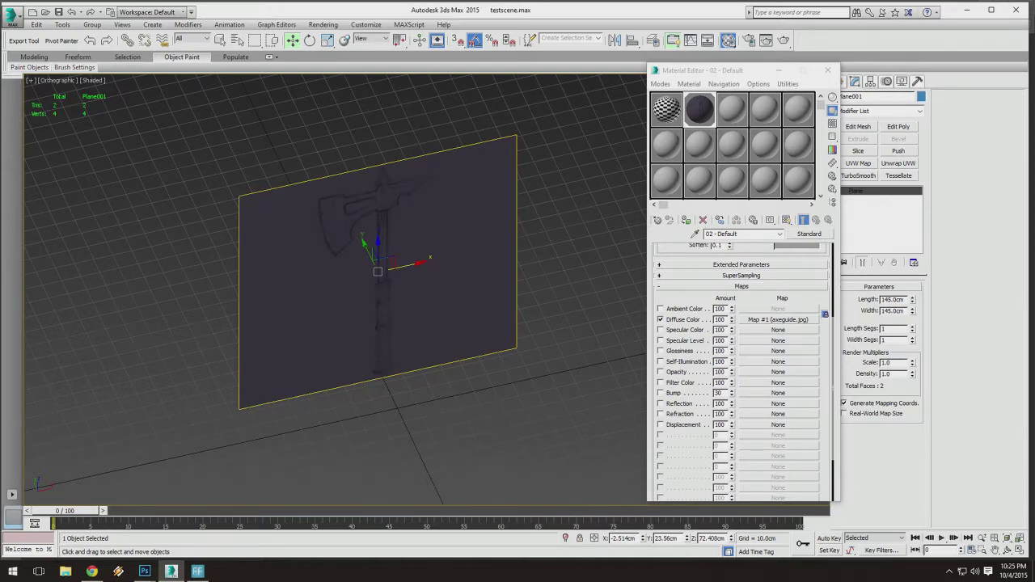
Disable Show Frozen in Gray in the reference plane's object properties and freeze the plane.
{"action": "scroll", "coordinate": [437, 238], "scroll_direction": "down", "scroll_amount": 2}
{"action": "middle_click_drag", "start_coordinate": [405, 253], "coordinate": [377, 186], "text": "alt"}
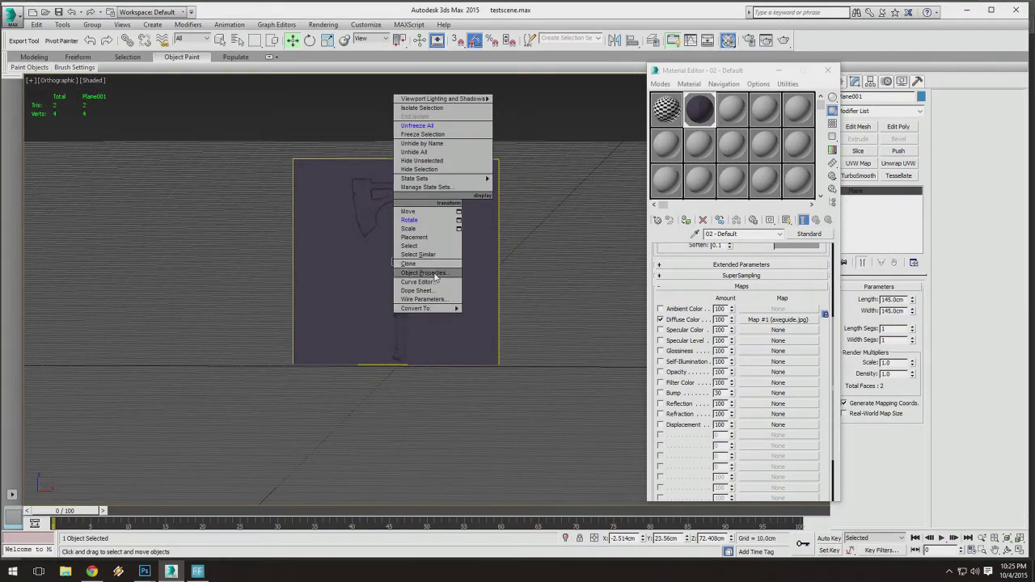
{"action": "left_click", "coordinate": [337, 218]}
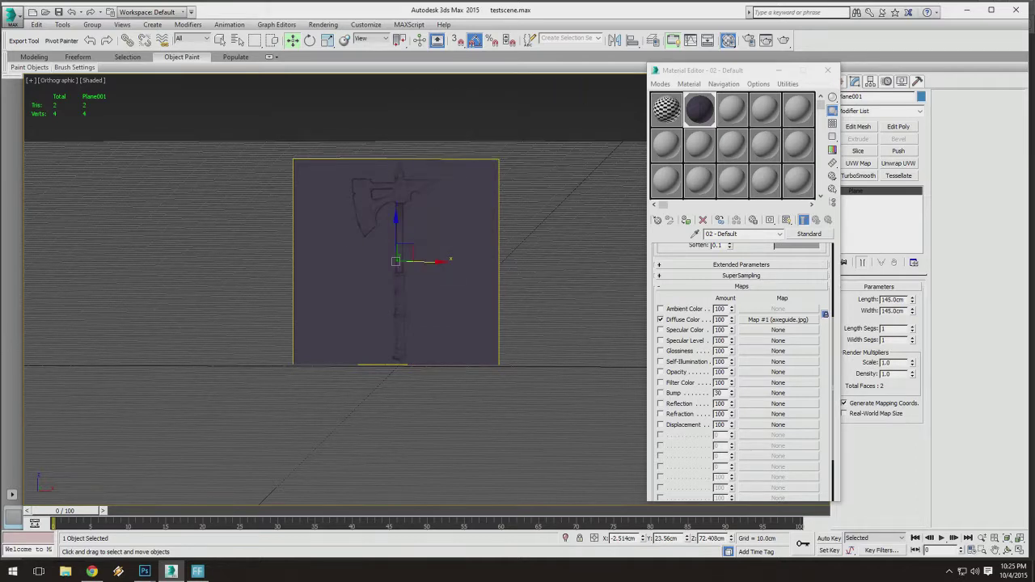
{"action": "right_click", "coordinate": [409, 172]}
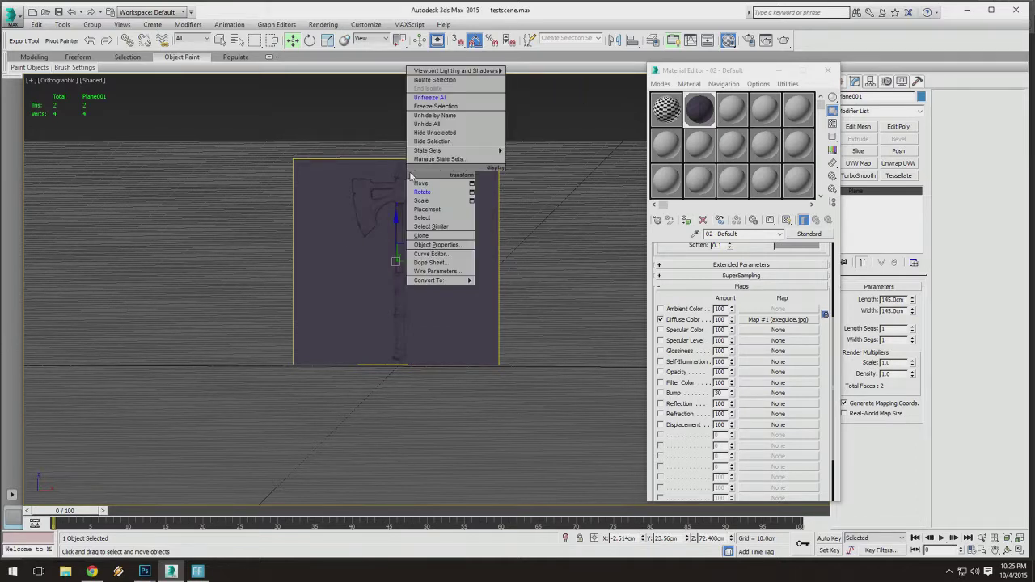
{"action": "left_click", "coordinate": [447, 250]}
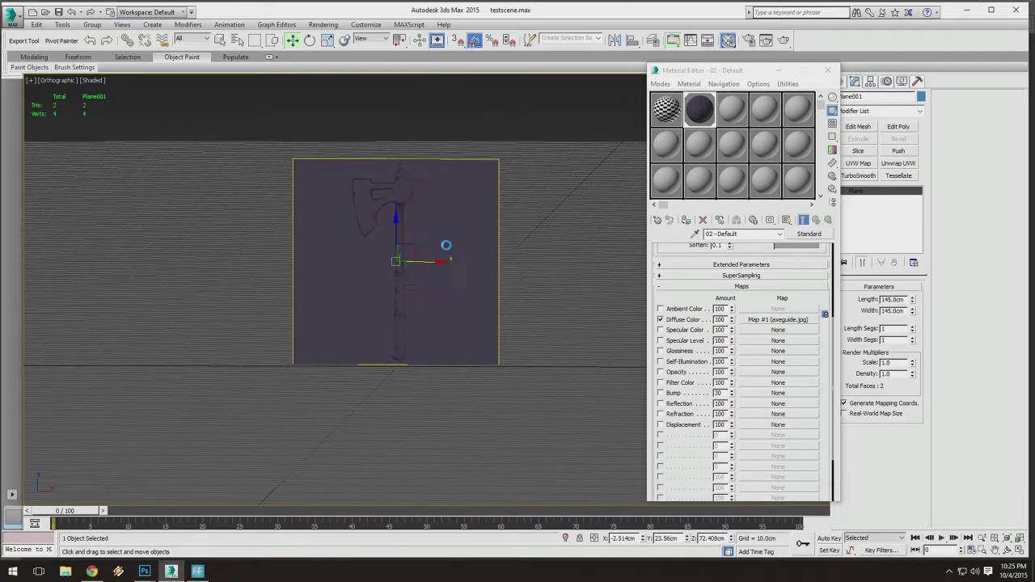
{"action": "left_click", "coordinate": [384, 344]}
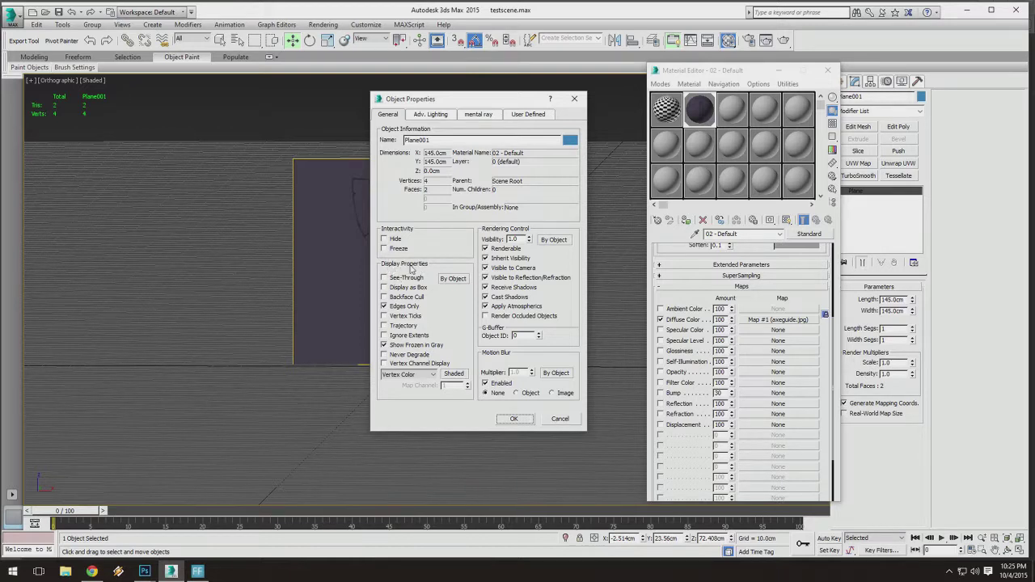
{"action": "left_click", "coordinate": [385, 345]}
{"action": "left_click", "coordinate": [513, 418]}
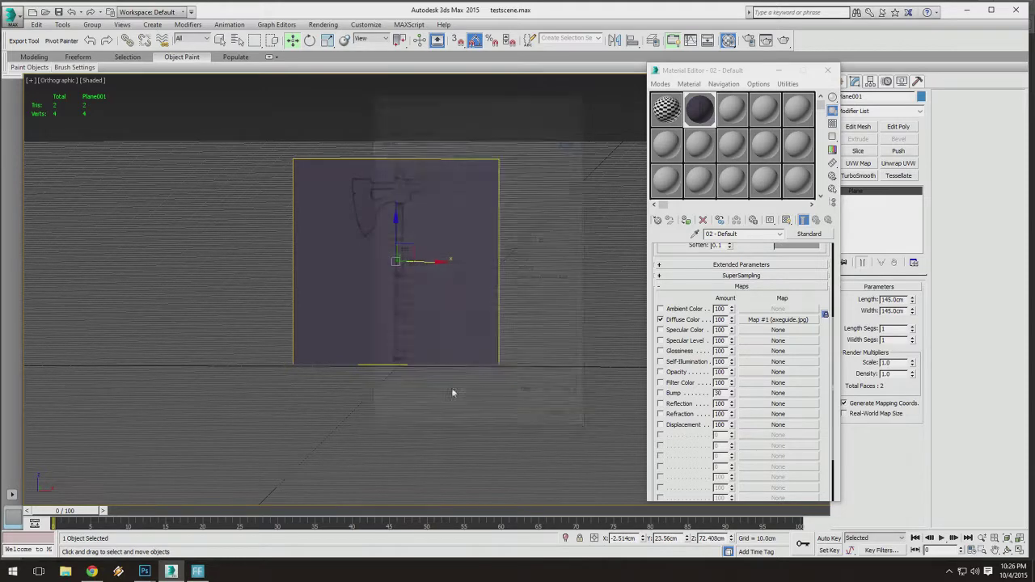
{"action": "right_click", "coordinate": [366, 204]}
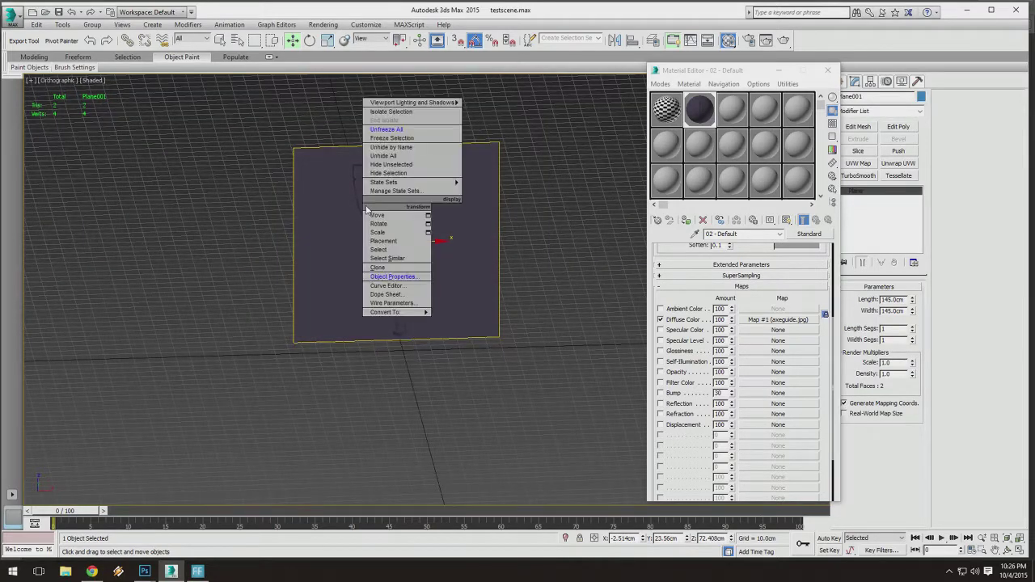
{"action": "left_click", "coordinate": [370, 140]}
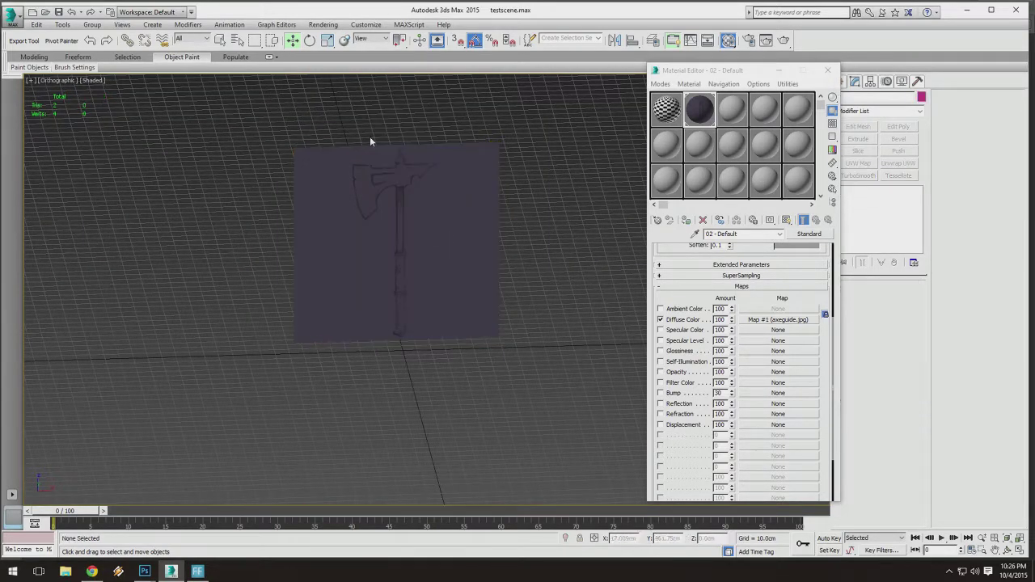
Examine the frozen reference plane from low and front angles, checking that the axe sketch stays readable against the grid.
{"action": "middle_click_drag", "start_coordinate": [369, 135], "coordinate": [318, 351], "text": "alt"}
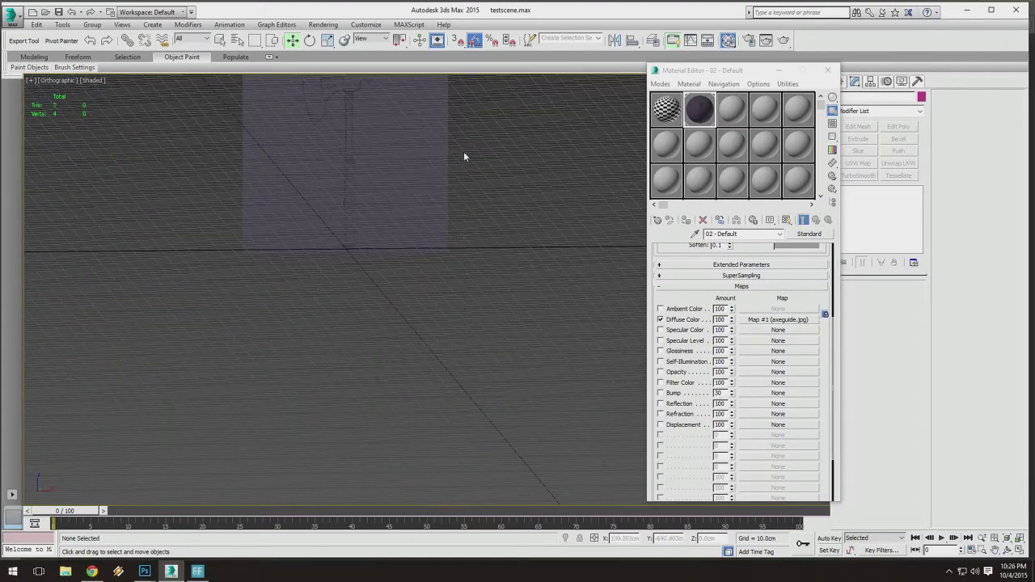
{"action": "middle_click_drag", "start_coordinate": [463, 151], "coordinate": [302, 173], "text": "alt"}
{"action": "middle_click_drag", "start_coordinate": [141, 93], "coordinate": [221, 143]}
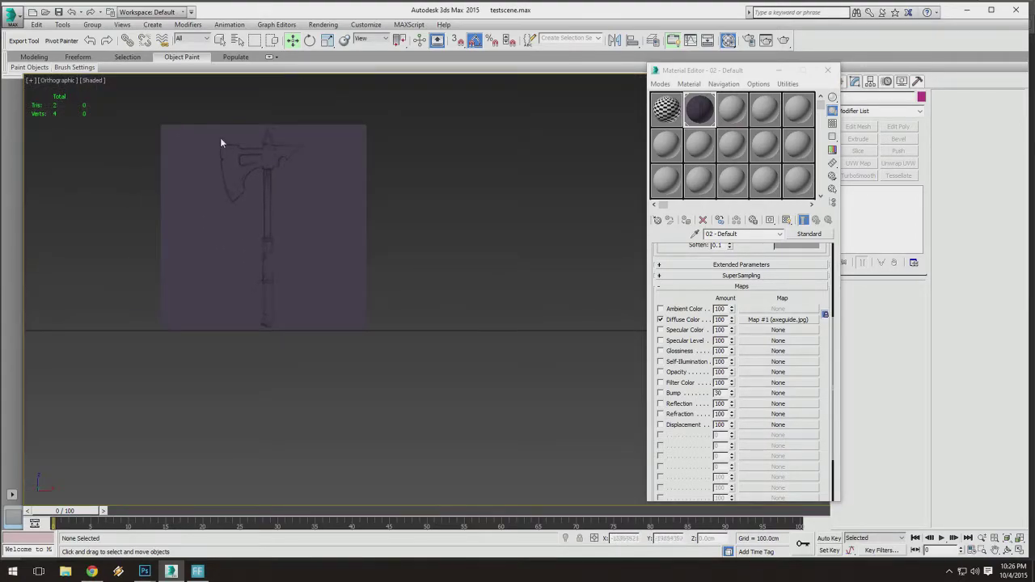
{"action": "middle_click_drag", "start_coordinate": [149, 140], "coordinate": [205, 167]}
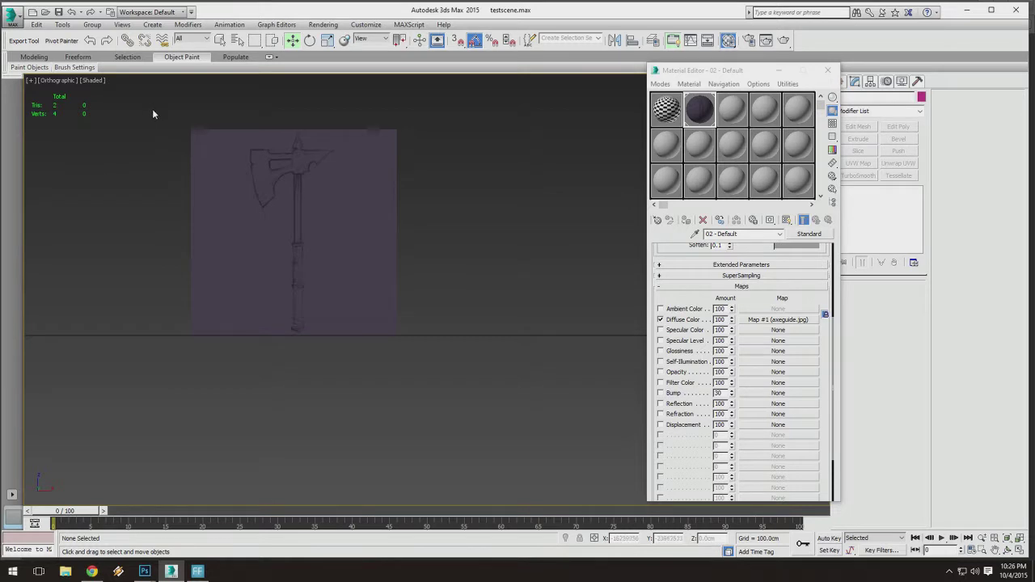
{"action": "middle_click_drag", "start_coordinate": [110, 129], "coordinate": [127, 130]}
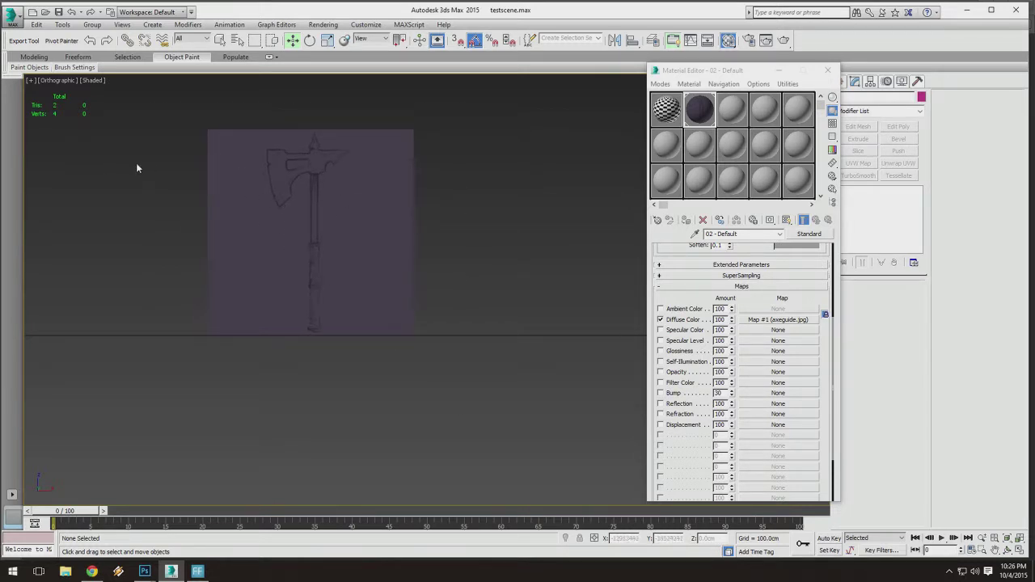
{"action": "left_click", "coordinate": [63, 81]}
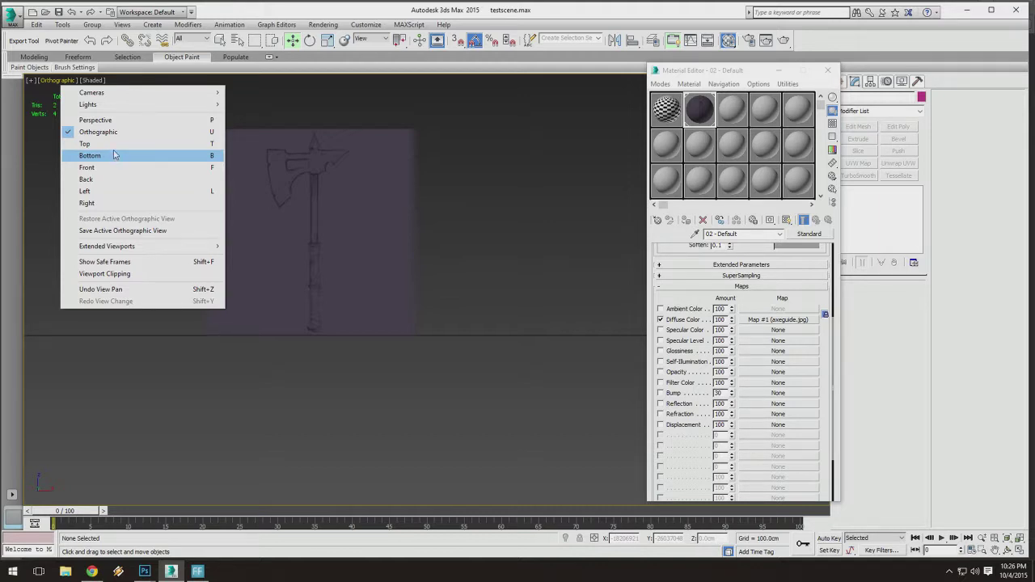
{"action": "left_click", "coordinate": [262, 103]}
{"action": "middle_click_drag", "start_coordinate": [257, 117], "coordinate": [279, 119]}
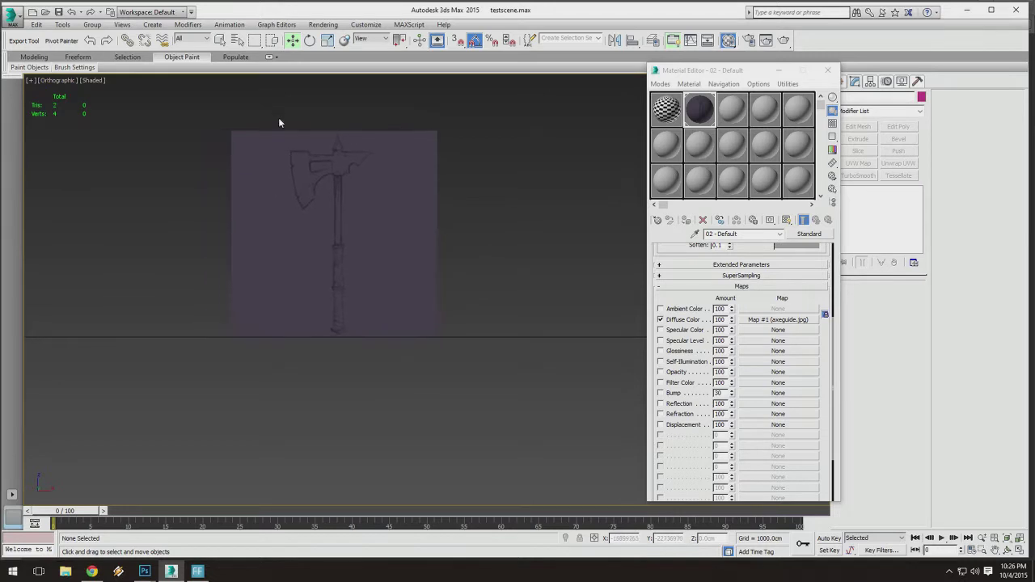
{"action": "scroll", "coordinate": [315, 287], "scroll_direction": "down", "scroll_amount": 5}
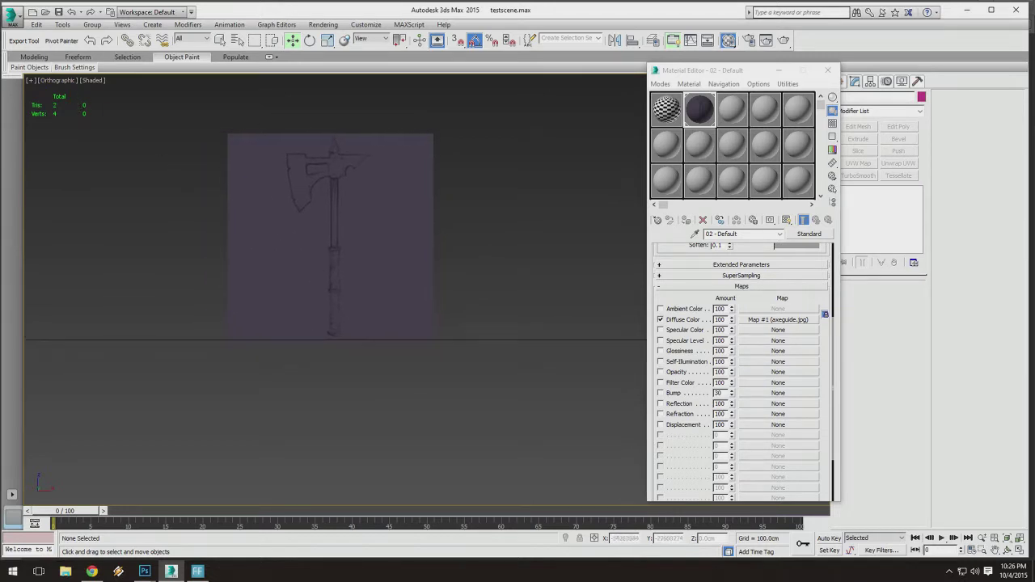
{"action": "scroll", "coordinate": [324, 295], "scroll_direction": "up", "scroll_amount": 5}
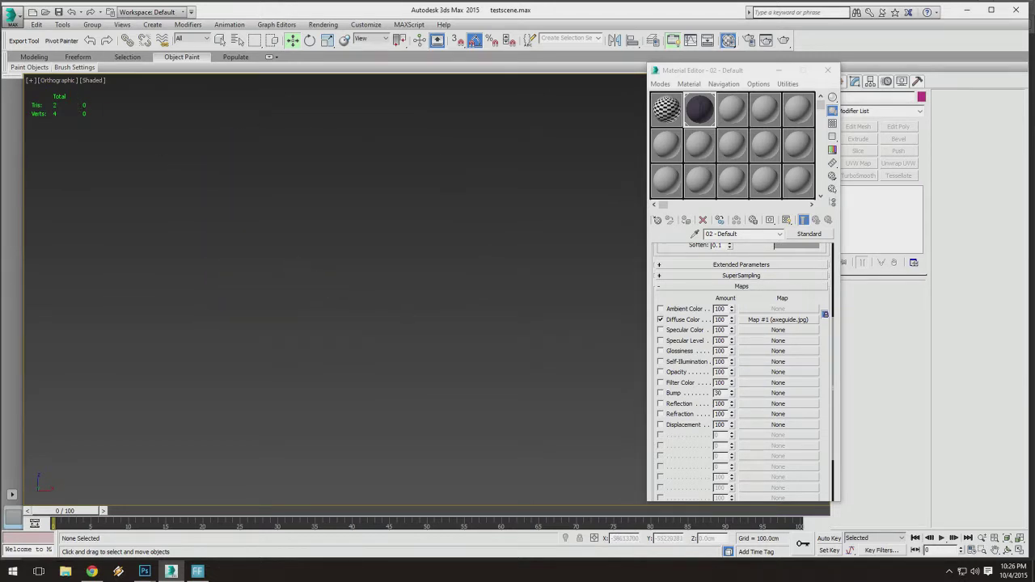
{"action": "scroll", "coordinate": [348, 338], "scroll_direction": "up", "scroll_amount": 3}
Reframe the view to fit the whole reference plane, keeping the Orthographic projection.
{"action": "left_click", "coordinate": [1007, 538]}
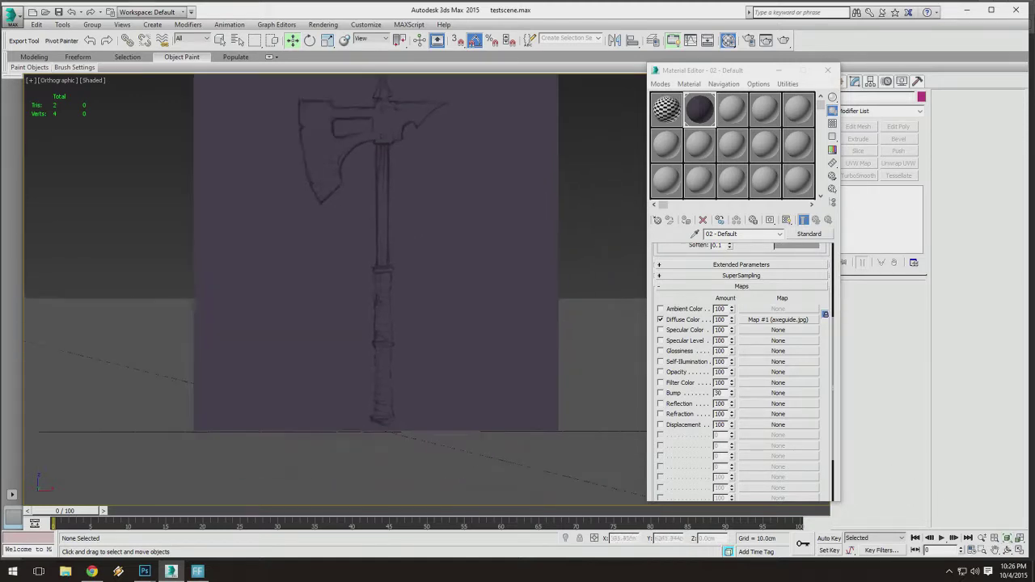
{"action": "middle_click_drag", "start_coordinate": [152, 119], "coordinate": [127, 108]}
{"action": "left_click", "coordinate": [49, 81]}
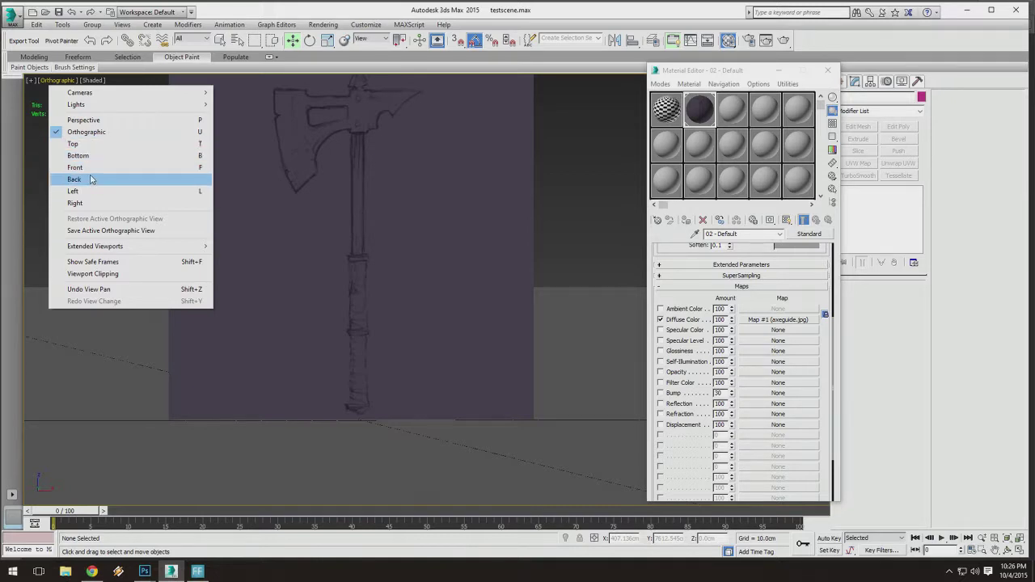
{"action": "left_click", "coordinate": [87, 136]}
View the plane and grid from above at an angle and close the Material Editor.
{"action": "scroll", "coordinate": [282, 301], "scroll_direction": "down", "scroll_amount": 4}
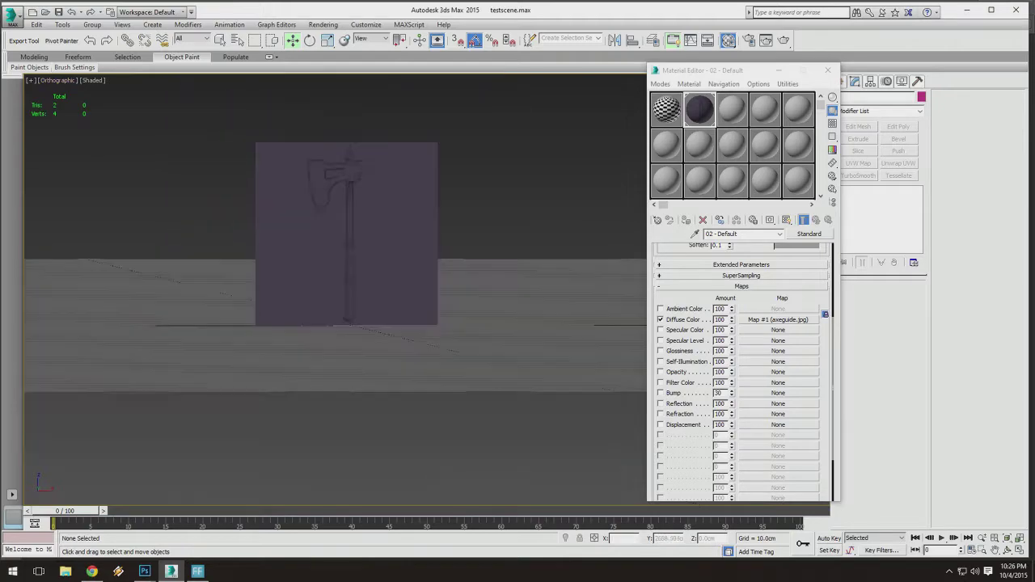
{"action": "middle_click_drag", "start_coordinate": [283, 301], "coordinate": [367, 325], "text": "alt"}
{"action": "scroll", "coordinate": [367, 325], "scroll_direction": "up", "scroll_amount": 5}
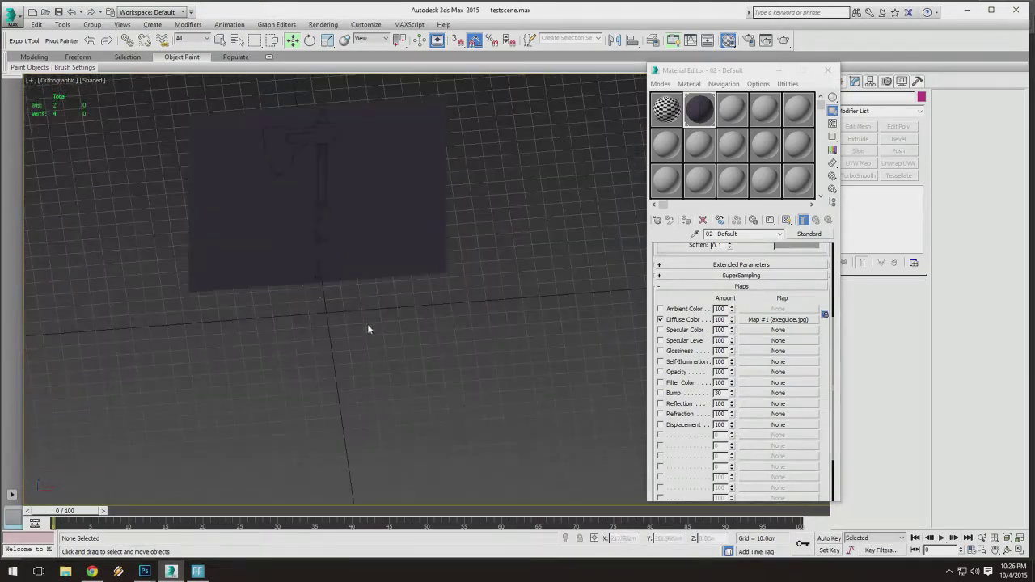
{"action": "middle_click_drag", "start_coordinate": [296, 276], "coordinate": [307, 297]}
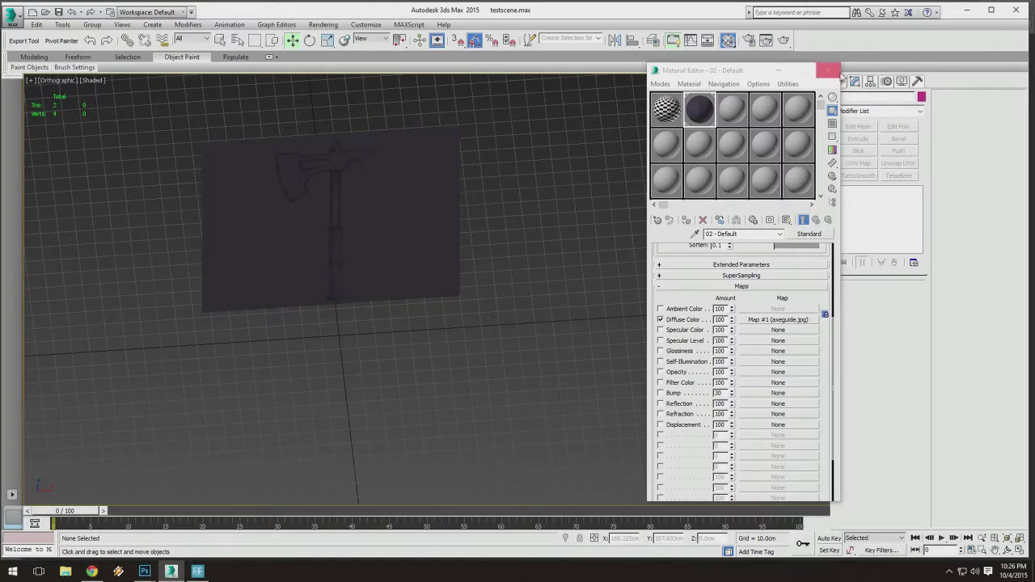
{"action": "left_click", "coordinate": [827, 71]}
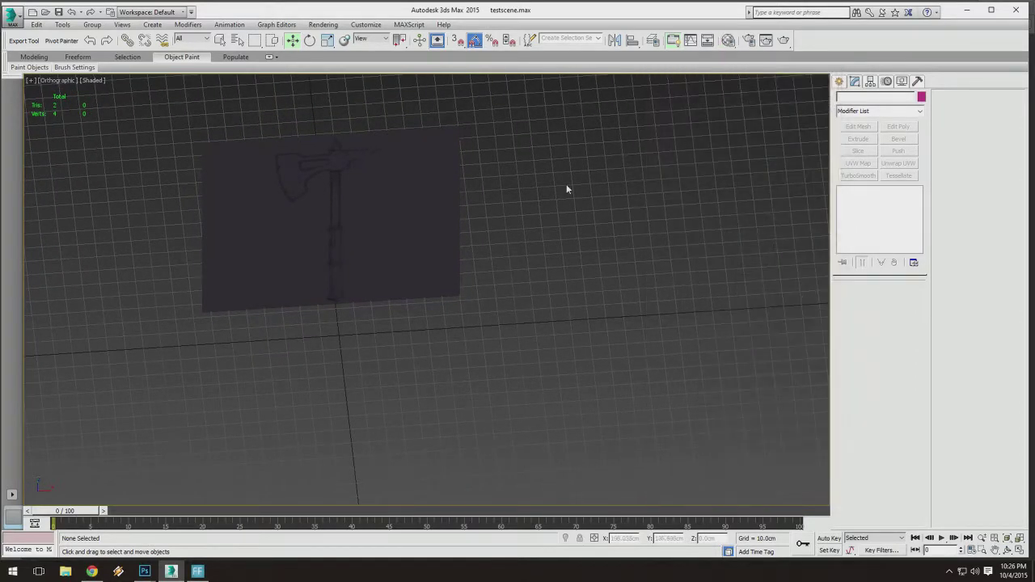
Create a standard-primitive cylinder for the axe handle in front of the reference plane, about 4.72 cm in radius and 105 cm high.
{"action": "middle_click_drag", "start_coordinate": [338, 291], "coordinate": [425, 316]}
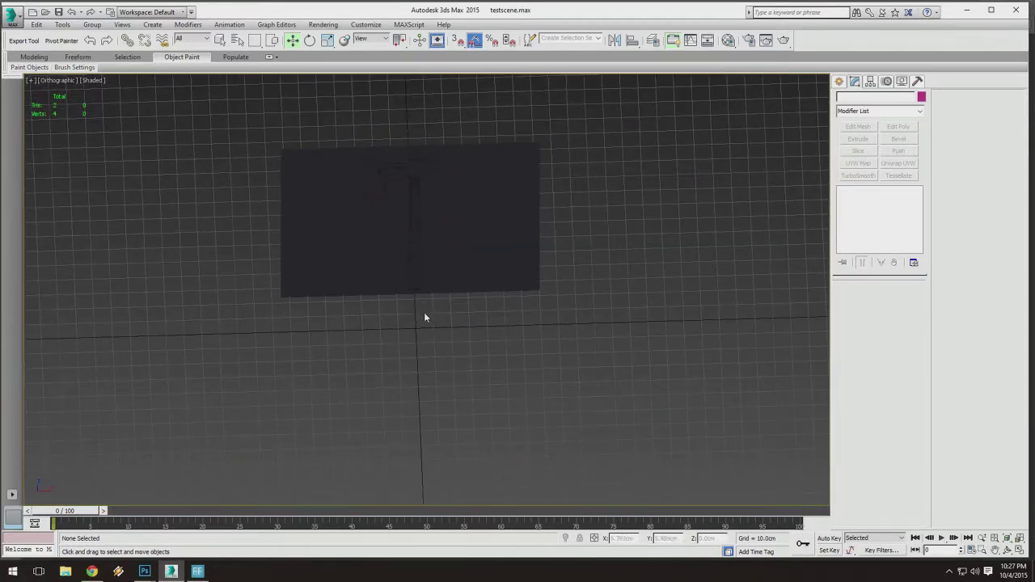
{"action": "scroll", "coordinate": [422, 300], "scroll_direction": "up", "scroll_amount": 3}
{"action": "middle_click_drag", "start_coordinate": [426, 258], "coordinate": [428, 280], "text": "alt"}
{"action": "left_click", "coordinate": [839, 81]}
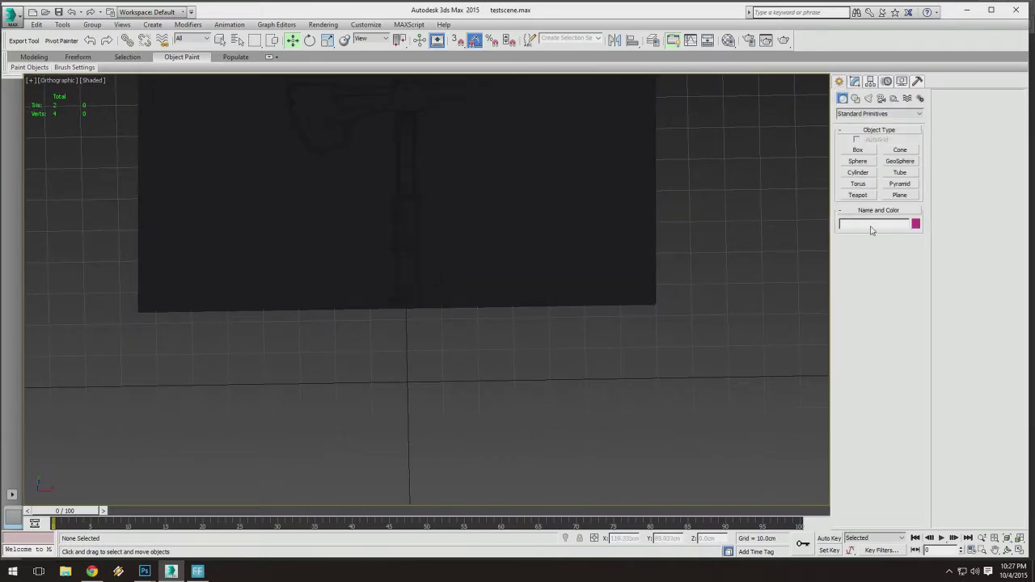
{"action": "left_click", "coordinate": [862, 172]}
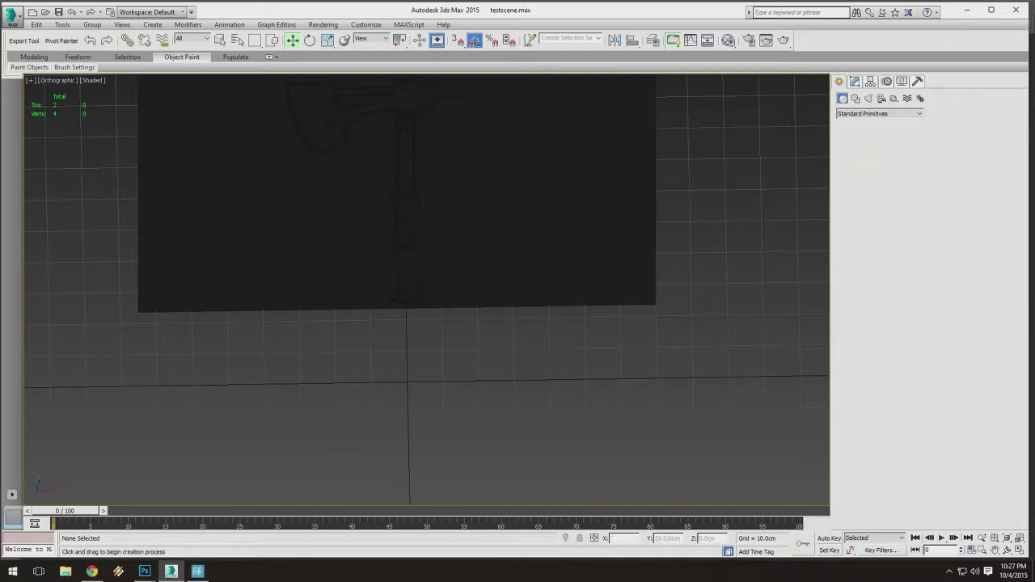
{"action": "middle_click_drag", "start_coordinate": [405, 307], "coordinate": [439, 392]}
{"action": "middle_click_drag", "start_coordinate": [439, 343], "coordinate": [441, 286], "text": "alt"}
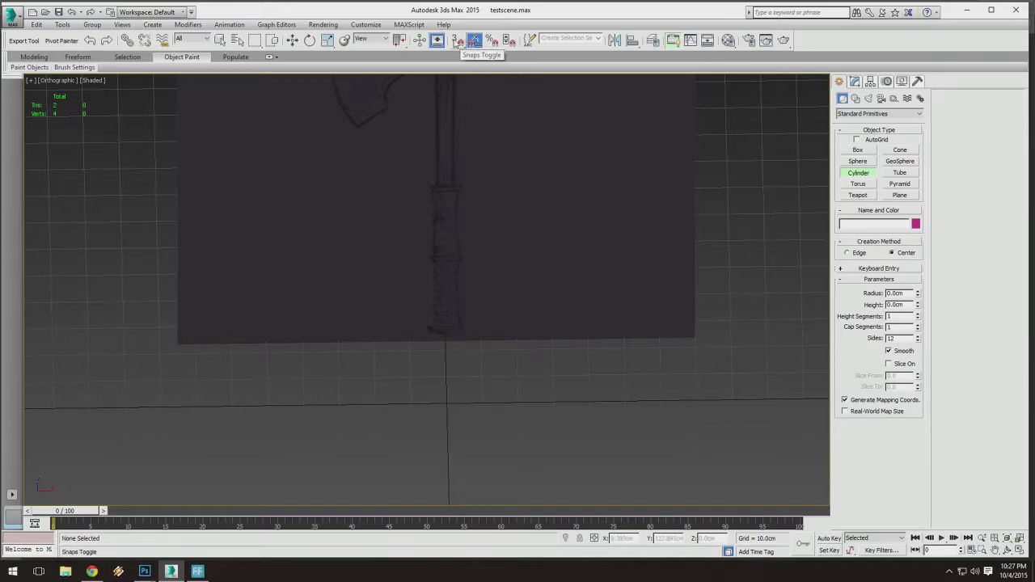
{"action": "middle_click_drag", "start_coordinate": [440, 407], "coordinate": [451, 337]}
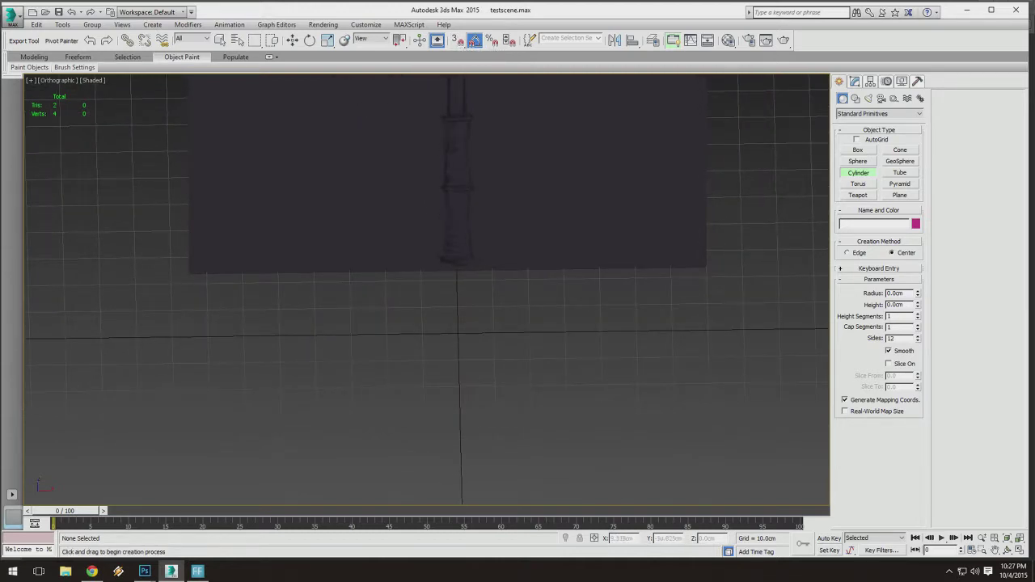
{"action": "mouse_move", "coordinate": [506, 333]}
{"action": "middle_mouse_down"}
{"action": "mouse_move", "coordinate": [493, 356]}
{"action": "mouse_move", "coordinate": [468, 342]}
{"action": "mouse_move", "coordinate": [500, 340]}
{"action": "middle_mouse_up"}
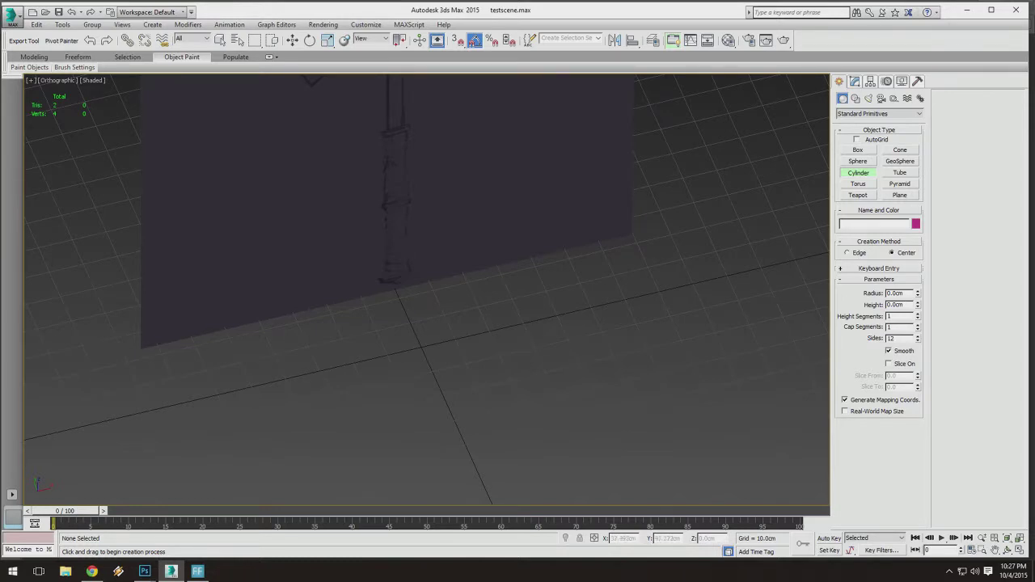
{"action": "middle_click_drag", "start_coordinate": [461, 243], "coordinate": [470, 253]}
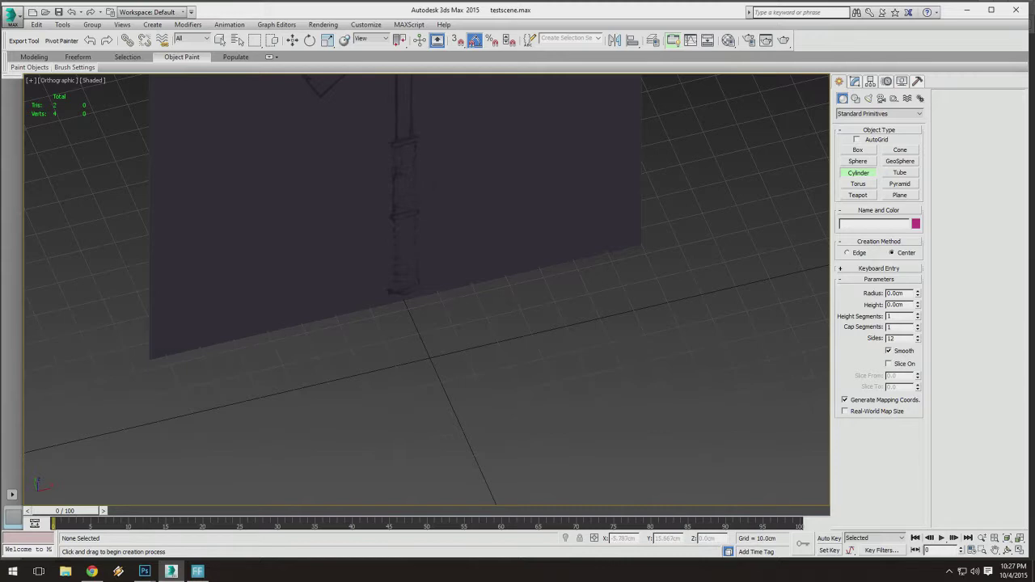
{"action": "middle_click_drag", "start_coordinate": [430, 359], "coordinate": [453, 377]}
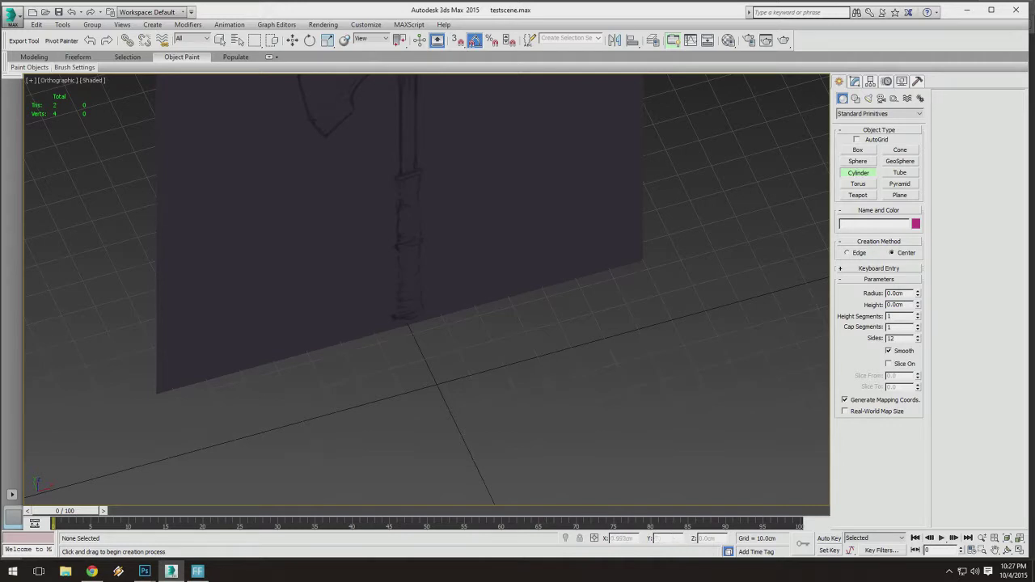
{"action": "middle_click_drag", "start_coordinate": [453, 376], "coordinate": [426, 355], "text": "alt"}
{"action": "scroll", "coordinate": [424, 348], "scroll_direction": "up", "scroll_amount": 4}
{"action": "scroll", "coordinate": [420, 347], "scroll_direction": "down", "scroll_amount": 3}
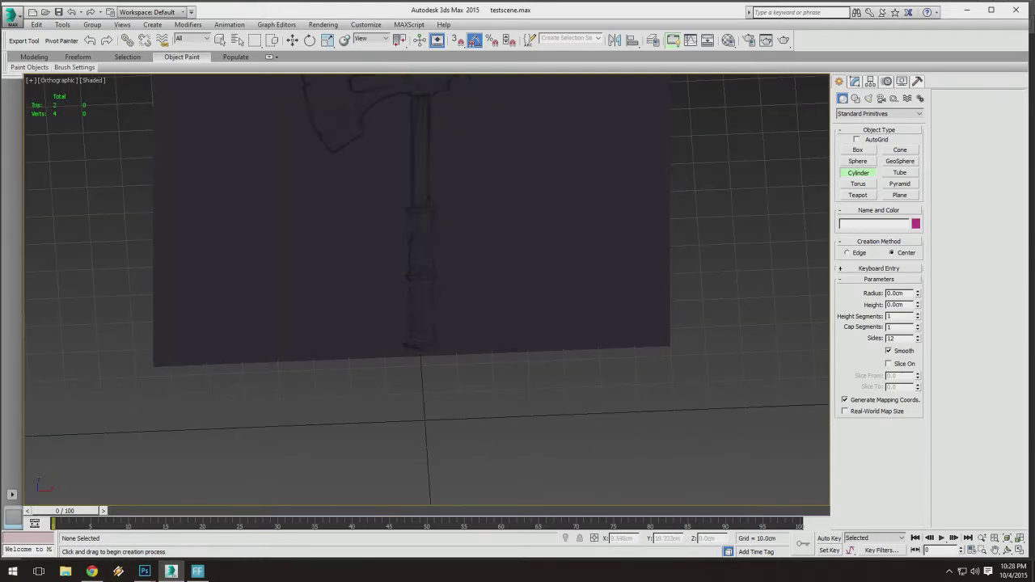
{"action": "left_click_drag", "start_coordinate": [422, 365], "coordinate": [439, 366]}
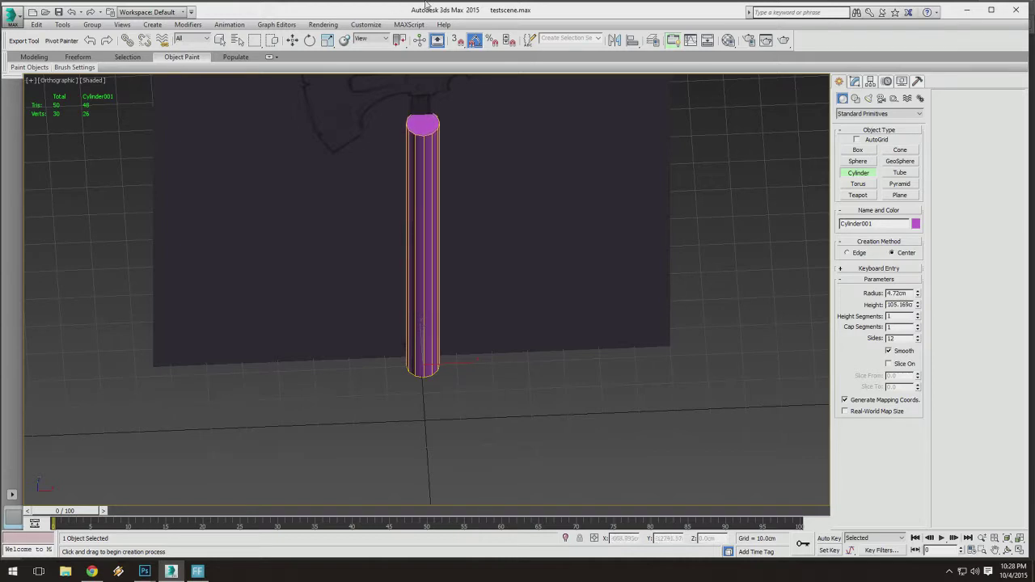
{"action": "key", "text": "alt+Tab"}
{"action": "left_click", "coordinate": [171, 571]}
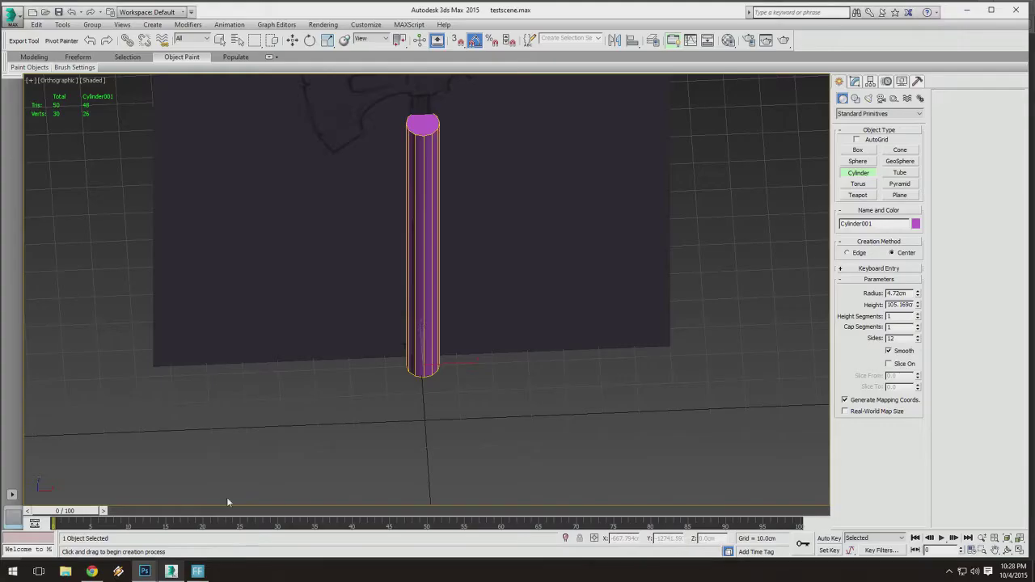
Increase the cylinder's height to about 131.46 cm so it reaches the base of the spike in the axe sketch.
{"action": "middle_click_drag", "start_coordinate": [461, 359], "coordinate": [459, 321], "text": "alt"}
{"action": "scroll", "coordinate": [461, 318], "scroll_direction": "down", "scroll_amount": 4}
{"action": "scroll", "coordinate": [446, 259], "scroll_direction": "up", "scroll_amount": 4}
{"action": "mouse_move", "coordinate": [446, 259]}
{"action": "middle_mouse_down", "text": "alt"}
{"action": "mouse_move", "coordinate": [460, 260]}
{"action": "mouse_move", "coordinate": [465, 238]}
{"action": "middle_mouse_up", "text": "alt"}
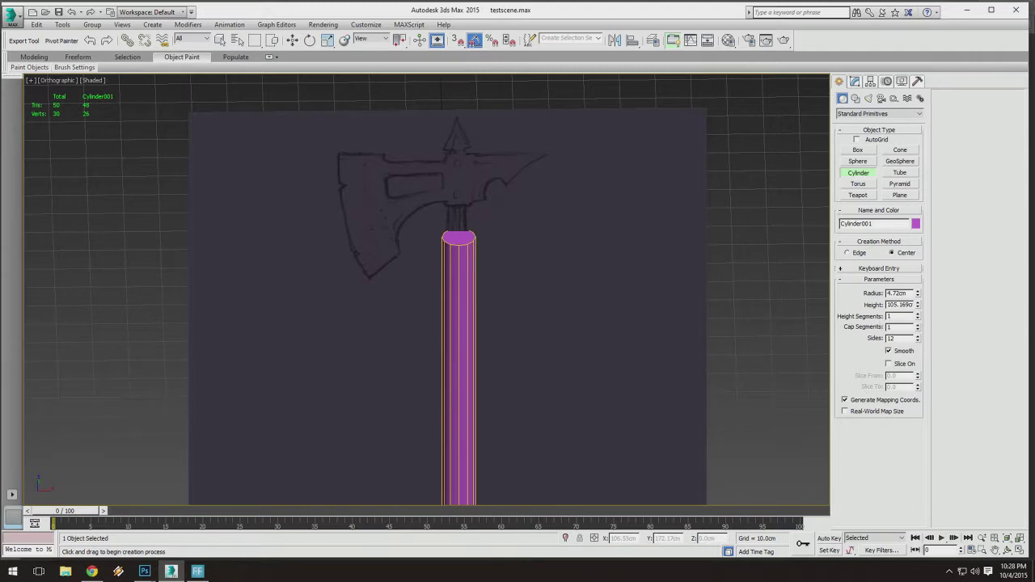
{"action": "left_click_drag", "start_coordinate": [917, 306], "coordinate": [918, 274]}
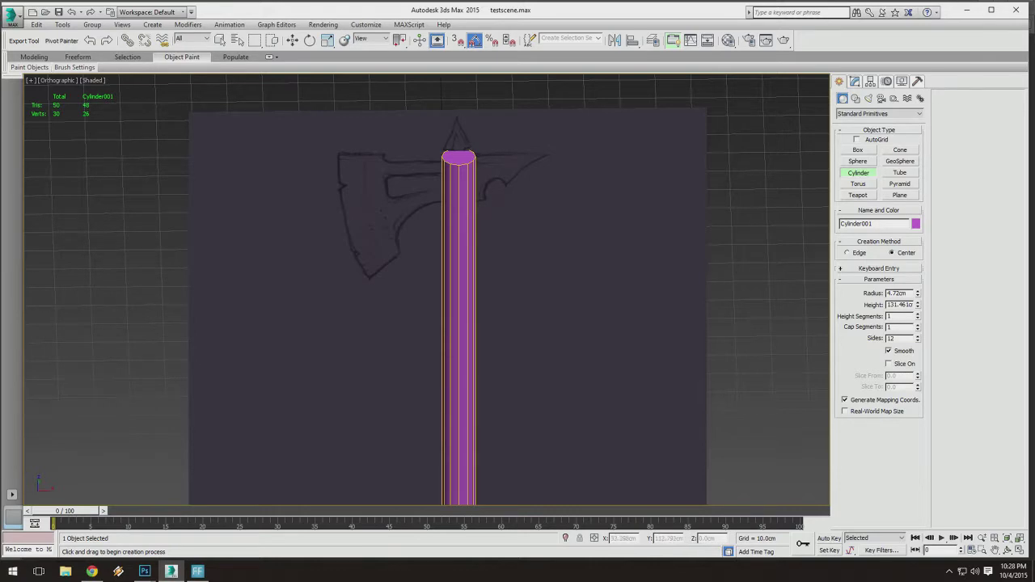
Examine the cylinder from several angles and review its side count and height parameters.
{"action": "scroll", "coordinate": [567, 371], "scroll_direction": "down", "scroll_amount": 5}
{"action": "middle_click_drag", "start_coordinate": [567, 371], "coordinate": [573, 283]}
{"action": "middle_click_drag", "start_coordinate": [573, 283], "coordinate": [550, 295], "text": "alt"}
{"action": "scroll", "coordinate": [549, 290], "scroll_direction": "up", "scroll_amount": 3}
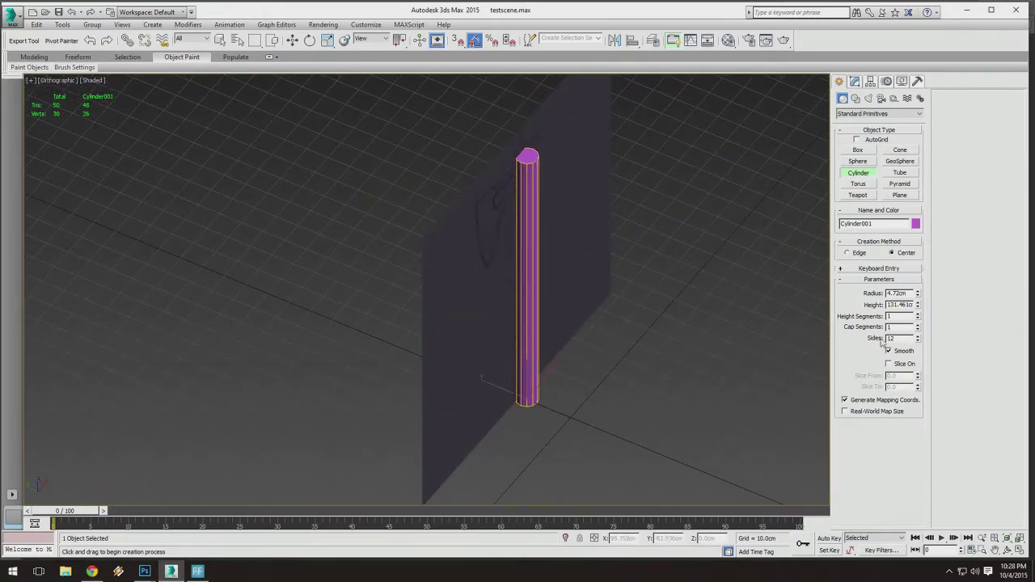
{"action": "left_click_drag", "start_coordinate": [890, 339], "coordinate": [880, 338]}
{"action": "middle_click_drag", "start_coordinate": [551, 357], "coordinate": [503, 360]}
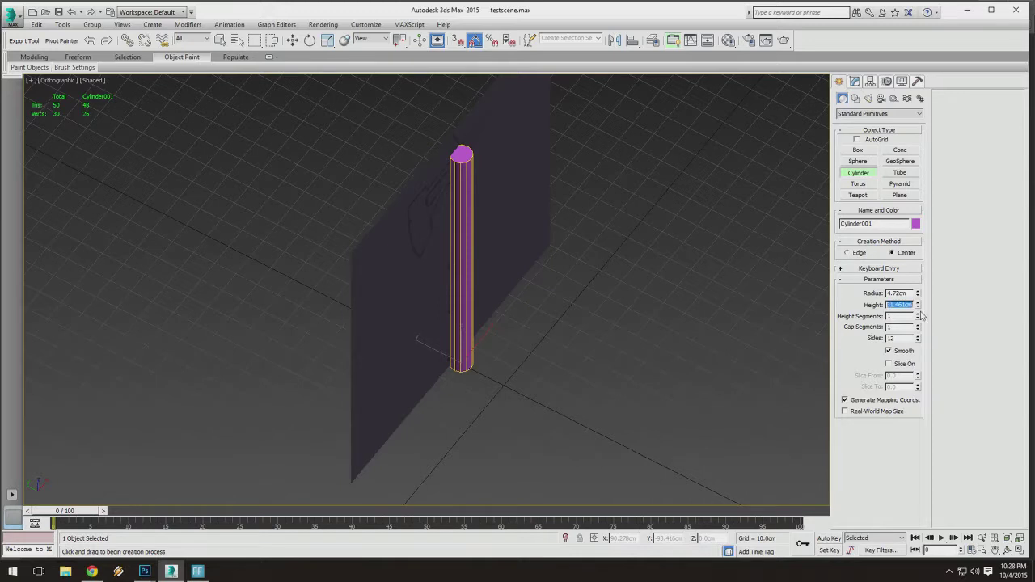
{"action": "left_click_drag", "start_coordinate": [906, 304], "coordinate": [881, 303]}
{"action": "mouse_move", "coordinate": [566, 343]}
{"action": "middle_mouse_down"}
{"action": "mouse_move", "coordinate": [584, 358]}
{"action": "mouse_move", "coordinate": [556, 351]}
{"action": "middle_mouse_up"}
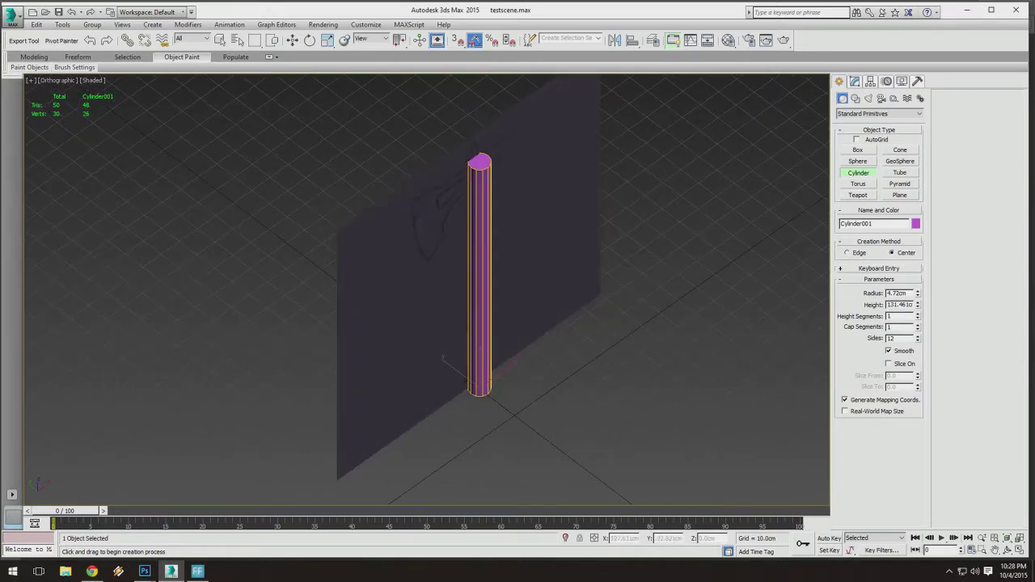
{"action": "left_click_drag", "start_coordinate": [897, 305], "coordinate": [851, 299]}
{"action": "mouse_move", "coordinate": [517, 296]}
{"action": "middle_mouse_down"}
{"action": "mouse_move", "coordinate": [528, 282]}
{"action": "mouse_move", "coordinate": [503, 286]}
{"action": "mouse_move", "coordinate": [542, 296]}
{"action": "mouse_move", "coordinate": [564, 254]}
{"action": "mouse_move", "coordinate": [532, 248]}
{"action": "mouse_move", "coordinate": [514, 284]}
{"action": "middle_mouse_up"}
Select the cylinder with the Move tool and set its X and Y positions to 0.
{"action": "left_click", "coordinate": [290, 44]}
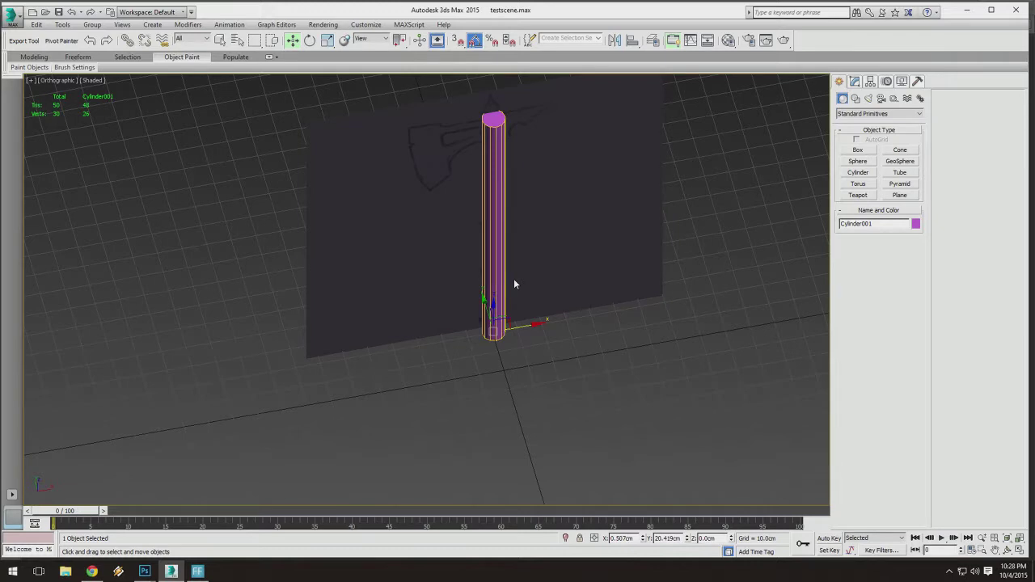
{"action": "middle_click_drag", "start_coordinate": [510, 310], "coordinate": [523, 347], "text": "alt"}
{"action": "left_click", "coordinate": [462, 360]}
{"action": "left_click_drag", "start_coordinate": [462, 359], "coordinate": [510, 320]}
{"action": "middle_click_drag", "start_coordinate": [510, 321], "coordinate": [488, 299], "text": "alt"}
{"action": "left_click", "coordinate": [488, 299]}
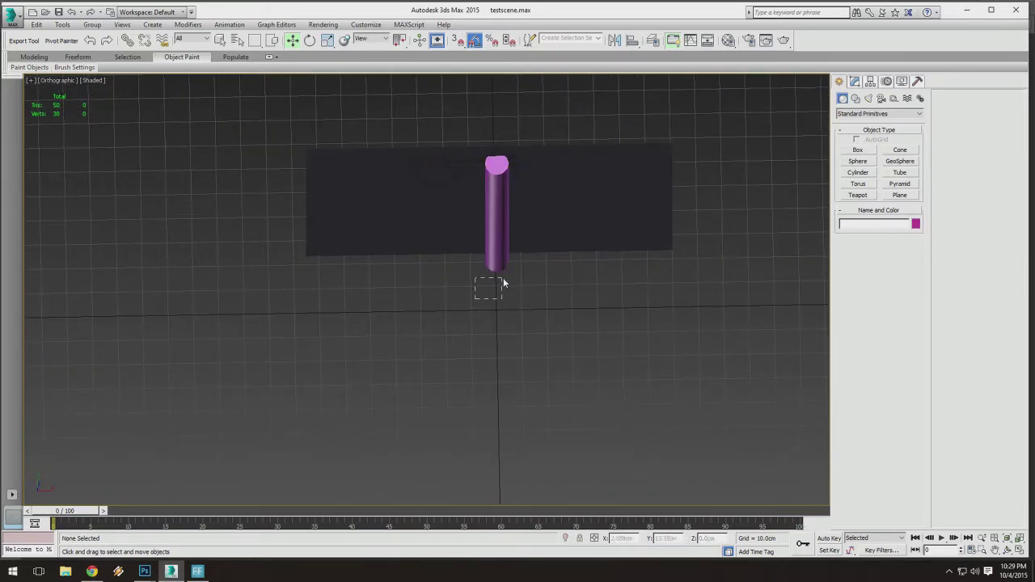
{"action": "left_click_drag", "start_coordinate": [503, 283], "coordinate": [503, 283]}
{"action": "middle_click_drag", "start_coordinate": [503, 283], "coordinate": [485, 348], "text": "alt"}
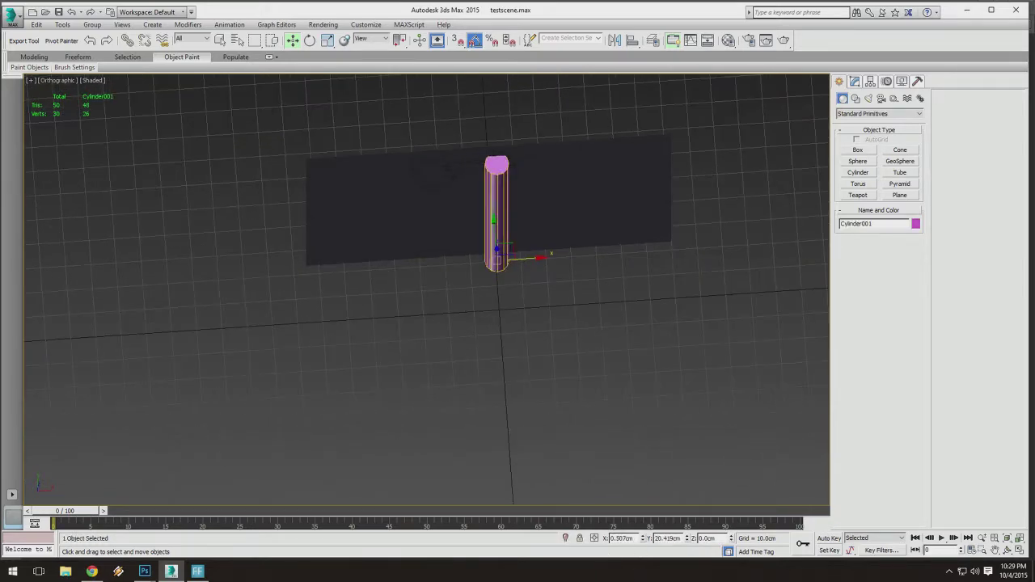
{"action": "left_click", "coordinate": [666, 538]}
{"action": "type", "text": "0"}
{"action": "key", "text": "Return"}
{"action": "left_click", "coordinate": [623, 537]}
{"action": "type", "text": "0"}
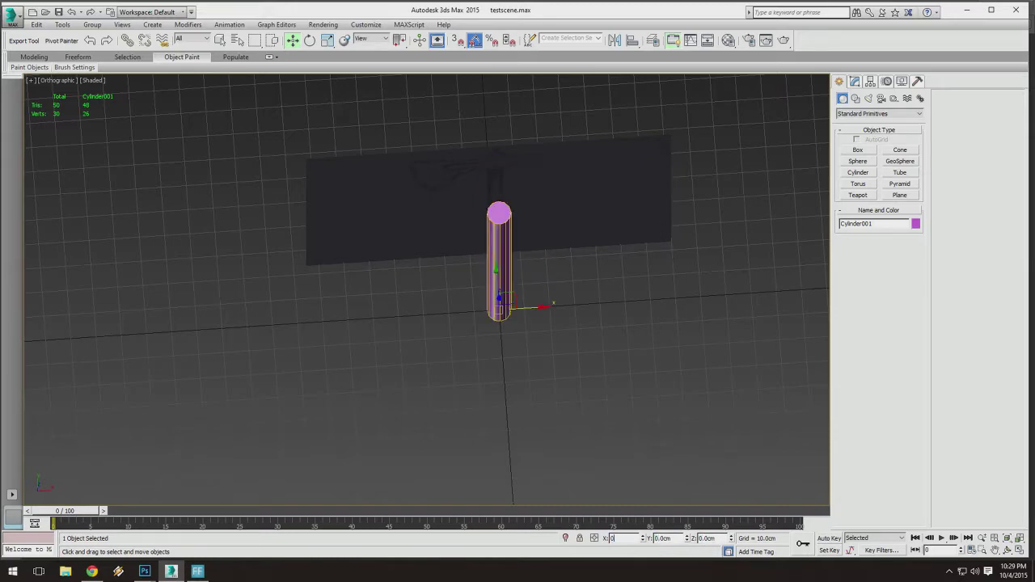
{"action": "key", "text": "Return"}
Switch the viewport to the Front view and frame the cylinder against the axe sketch.
{"action": "key", "text": "z"}
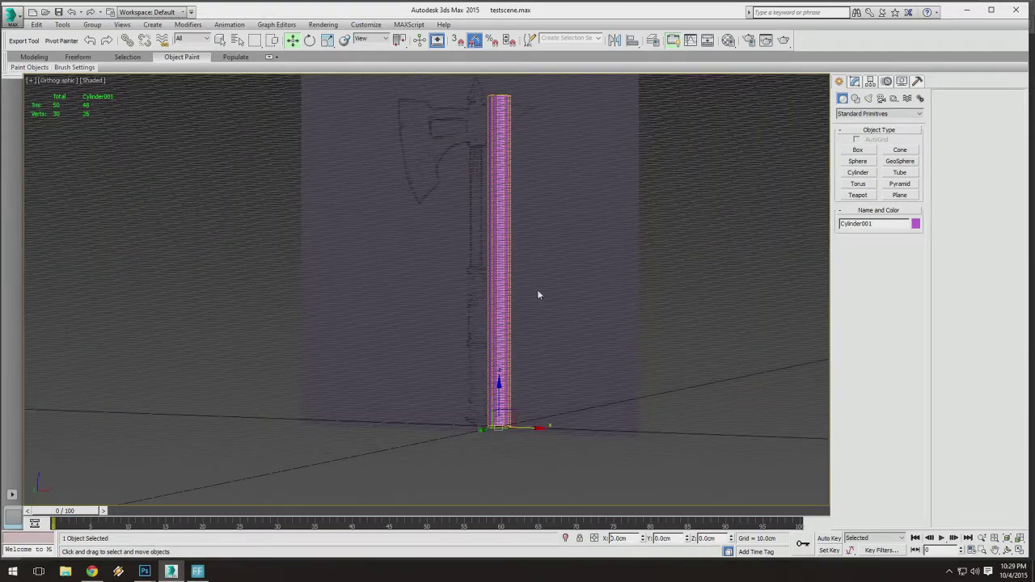
{"action": "left_click", "coordinate": [61, 80]}
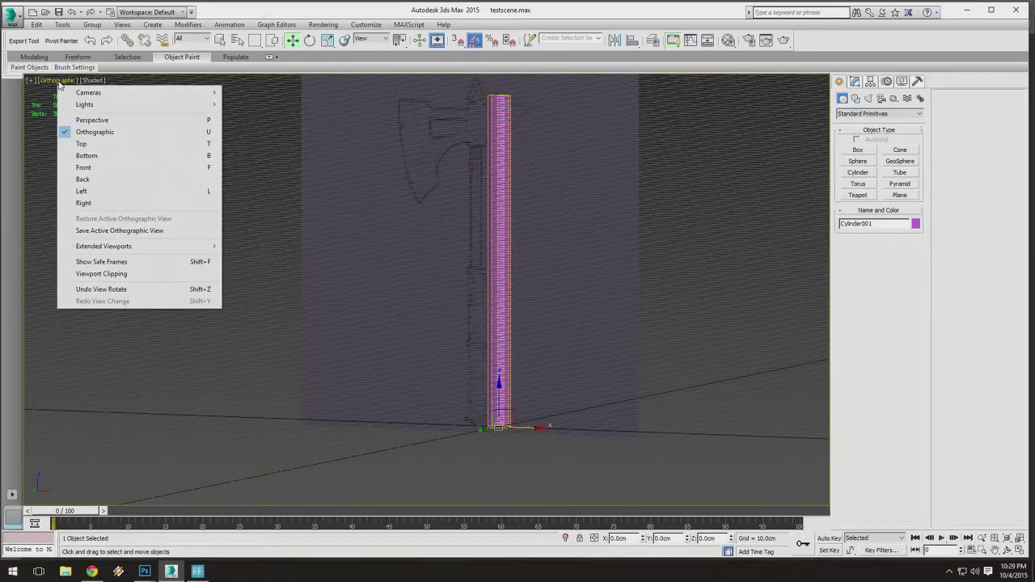
{"action": "left_click", "coordinate": [81, 167]}
{"action": "scroll", "coordinate": [509, 291], "scroll_direction": "down", "scroll_amount": 3}
{"action": "scroll", "coordinate": [510, 291], "scroll_direction": "up", "scroll_amount": 8}
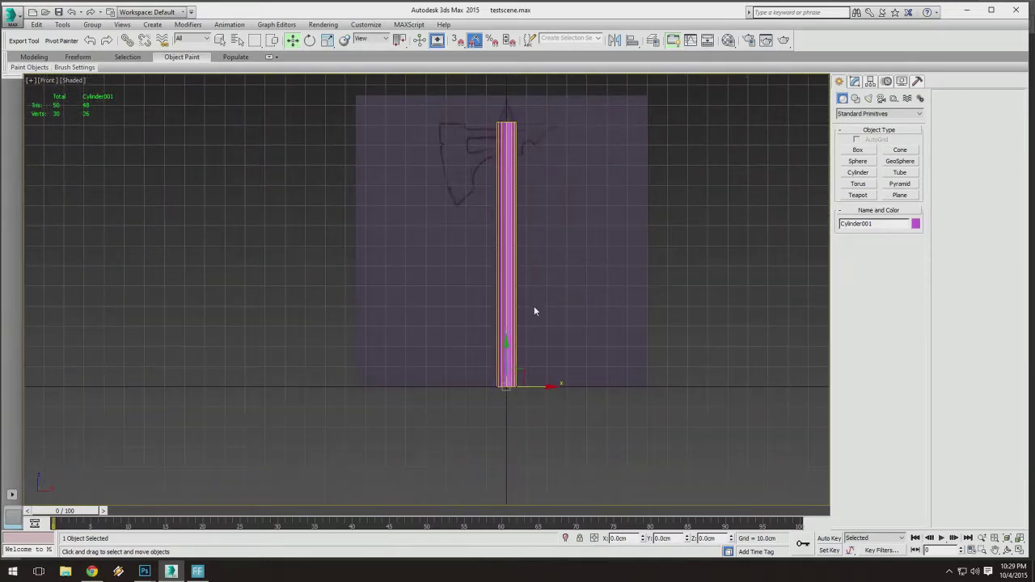
{"action": "middle_click_drag", "start_coordinate": [404, 276], "coordinate": [327, 282]}
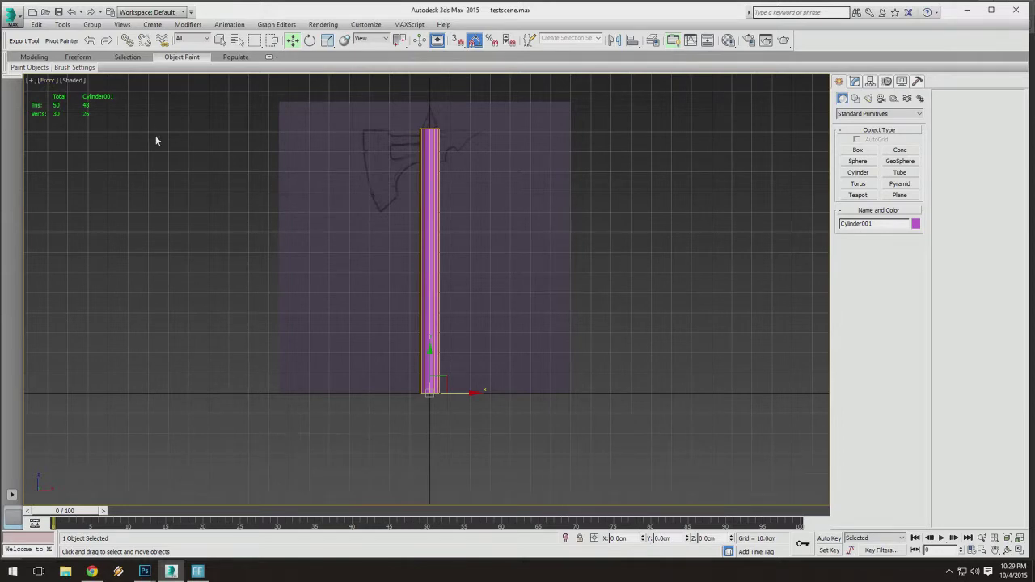
Compare the cylinder with the reference plane in wireframe and shaded display.
{"action": "key", "text": "F3"}
{"action": "key", "text": "F3"}
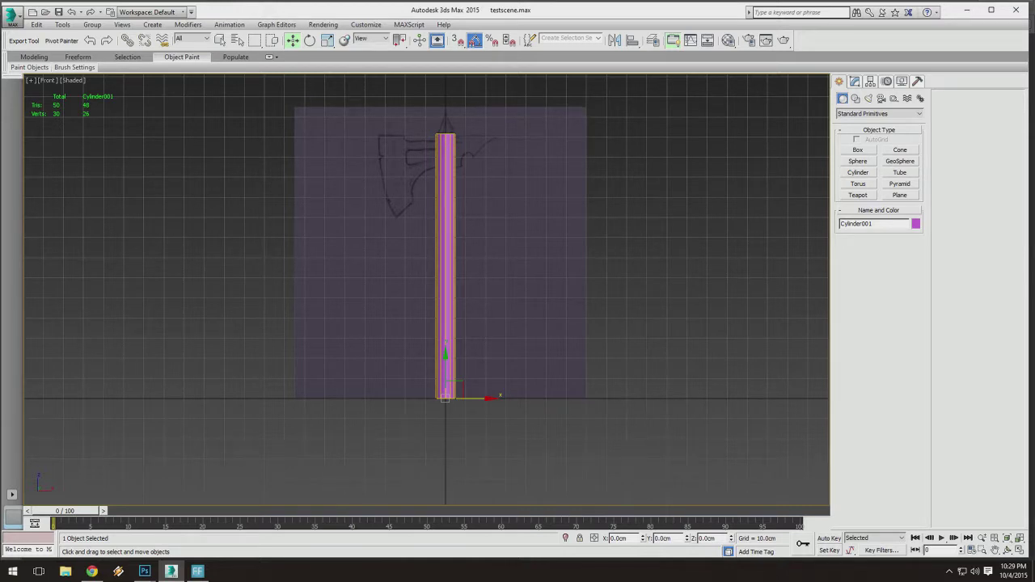
{"action": "right_click", "coordinate": [444, 247]}
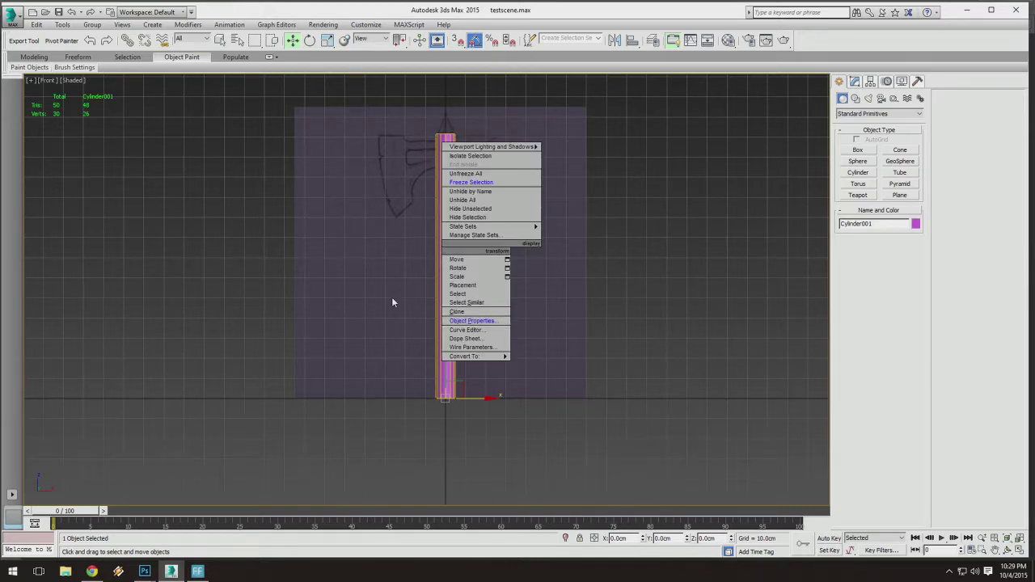
{"action": "key", "text": "Escape"}
{"action": "key", "text": "F3"}
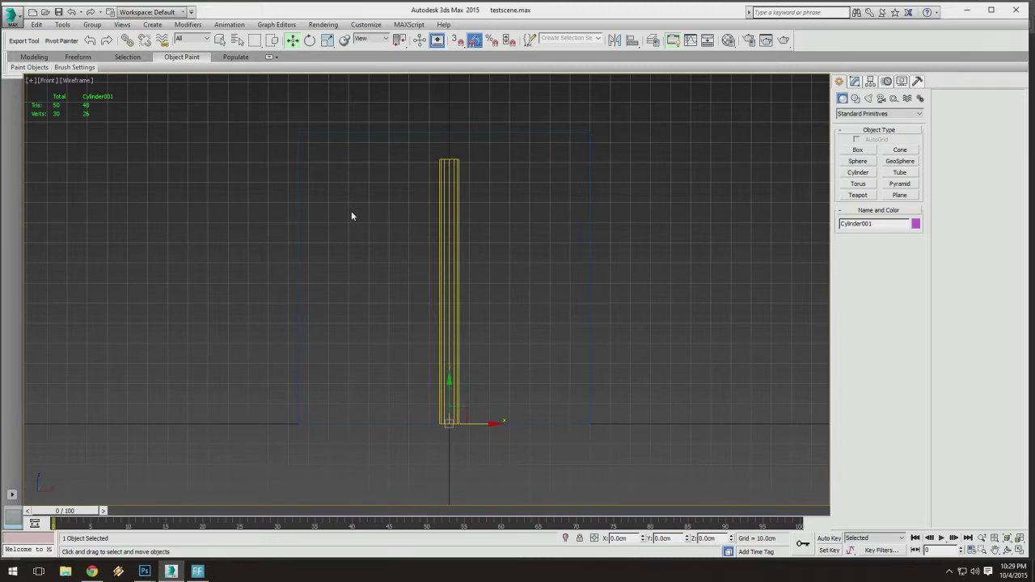
{"action": "key", "text": "F3"}
{"action": "key", "text": "F3"}
{"action": "key", "text": "F3"}
{"action": "middle_click_drag", "start_coordinate": [417, 319], "coordinate": [427, 298]}
Enable See-Through in the cylinder's object properties.
{"action": "right_click", "coordinate": [458, 363]}
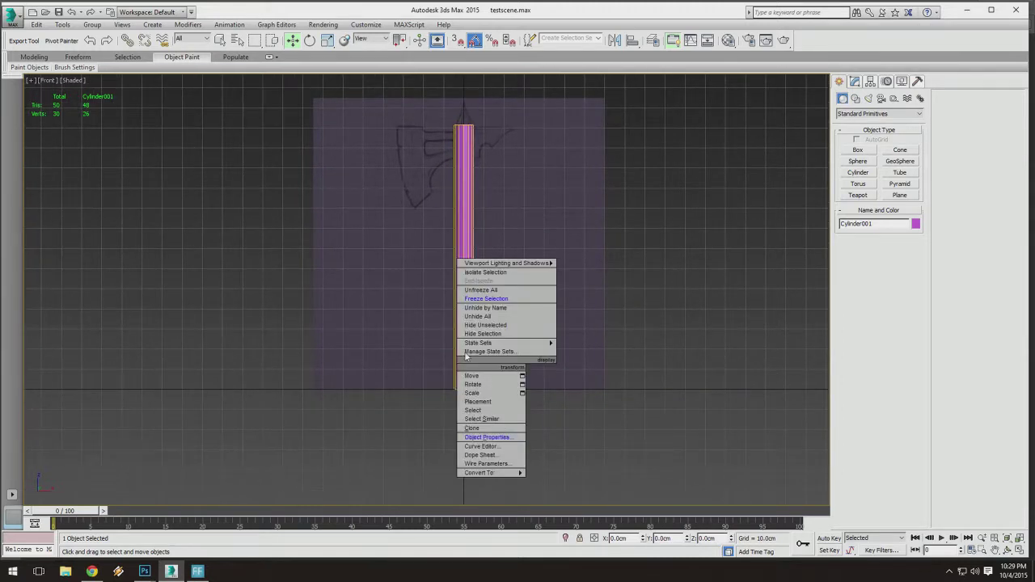
{"action": "mouse_move", "coordinate": [511, 263]}
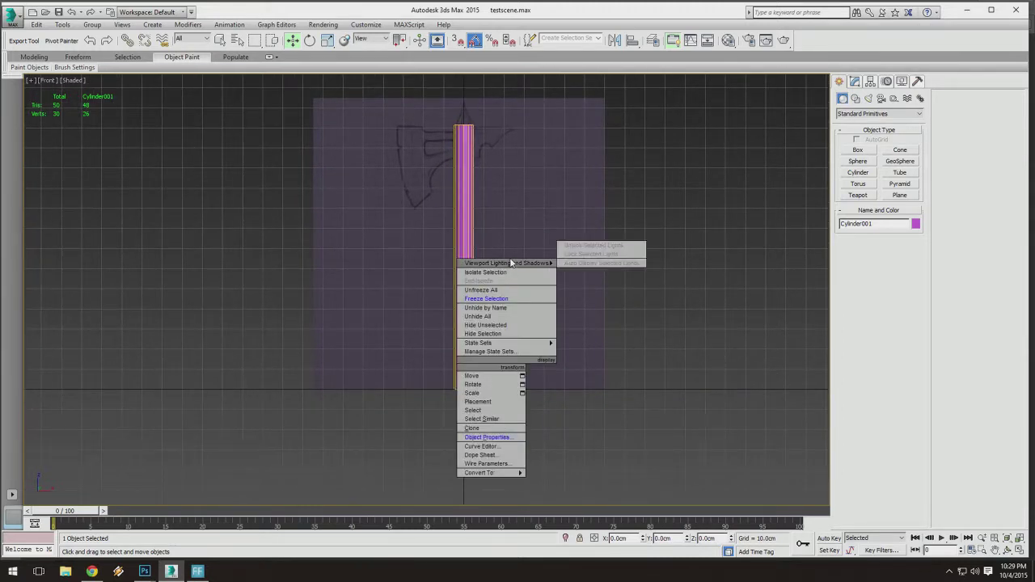
{"action": "left_click", "coordinate": [489, 438]}
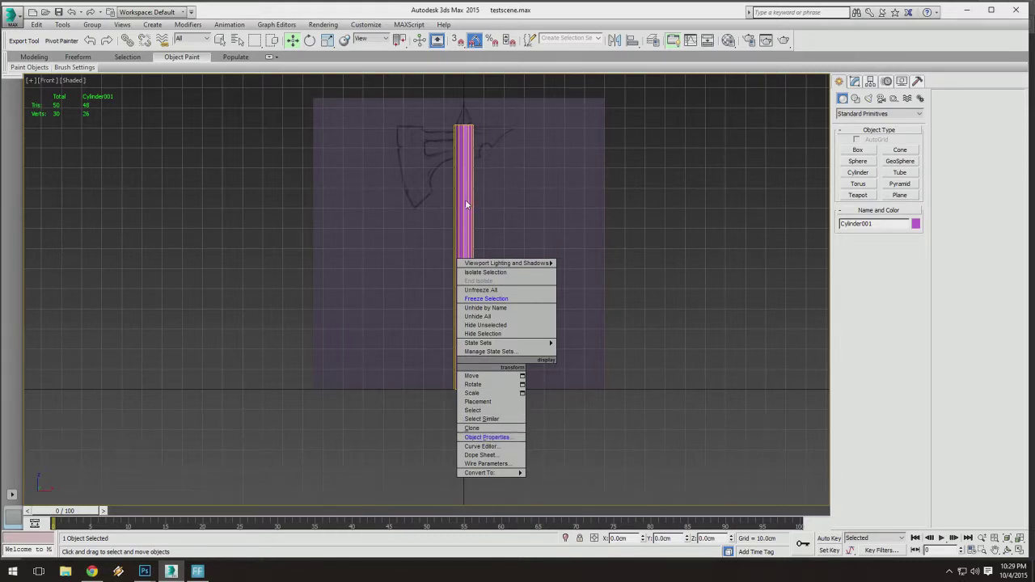
{"action": "left_click", "coordinate": [465, 201]}
{"action": "right_click", "coordinate": [463, 194]}
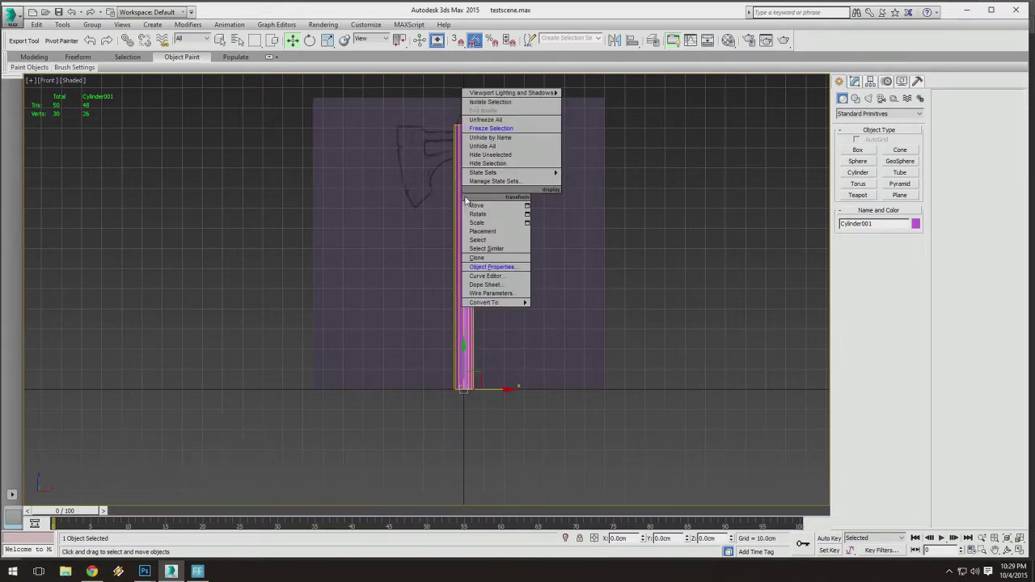
{"action": "left_click", "coordinate": [491, 267]}
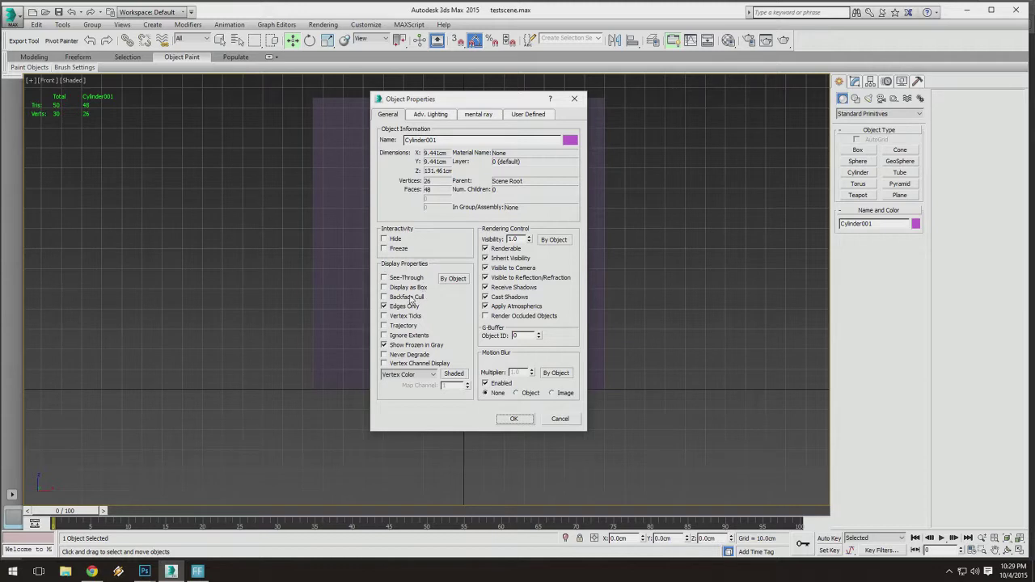
{"action": "left_click", "coordinate": [398, 280]}
{"action": "left_click", "coordinate": [384, 278]}
{"action": "left_click", "coordinate": [385, 287]}
{"action": "left_click", "coordinate": [385, 278]}
{"action": "left_click", "coordinate": [513, 418]}
{"action": "scroll", "coordinate": [486, 420], "scroll_direction": "up", "scroll_amount": 4}
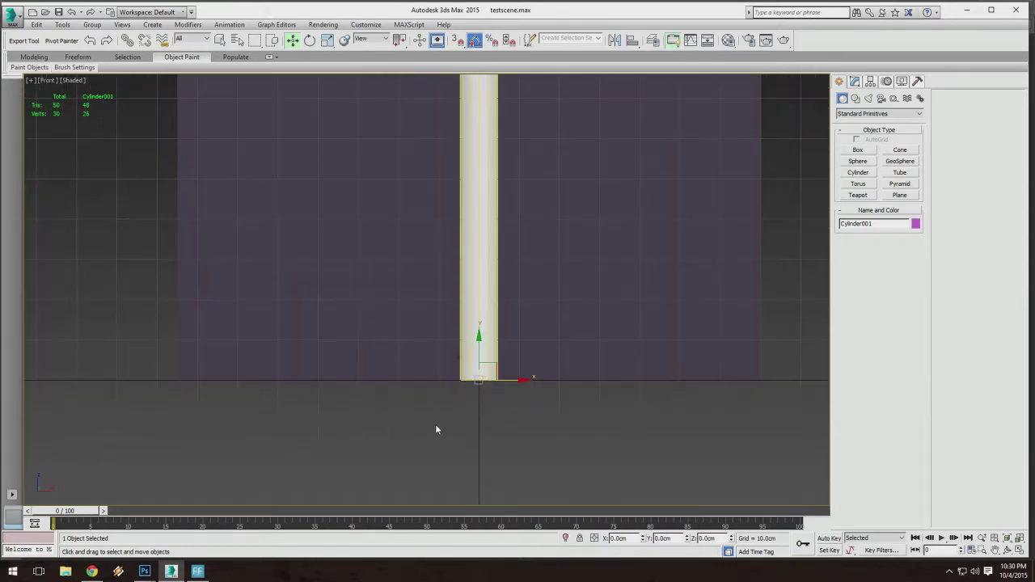
Check the see-through cylinder against the axe sketch in wireframe and shaded display, and reselect it.
{"action": "left_click", "coordinate": [435, 430]}
{"action": "scroll", "coordinate": [495, 330], "scroll_direction": "down", "scroll_amount": 5}
{"action": "key", "text": "F3"}
{"action": "scroll", "coordinate": [478, 283], "scroll_direction": "up", "scroll_amount": 4}
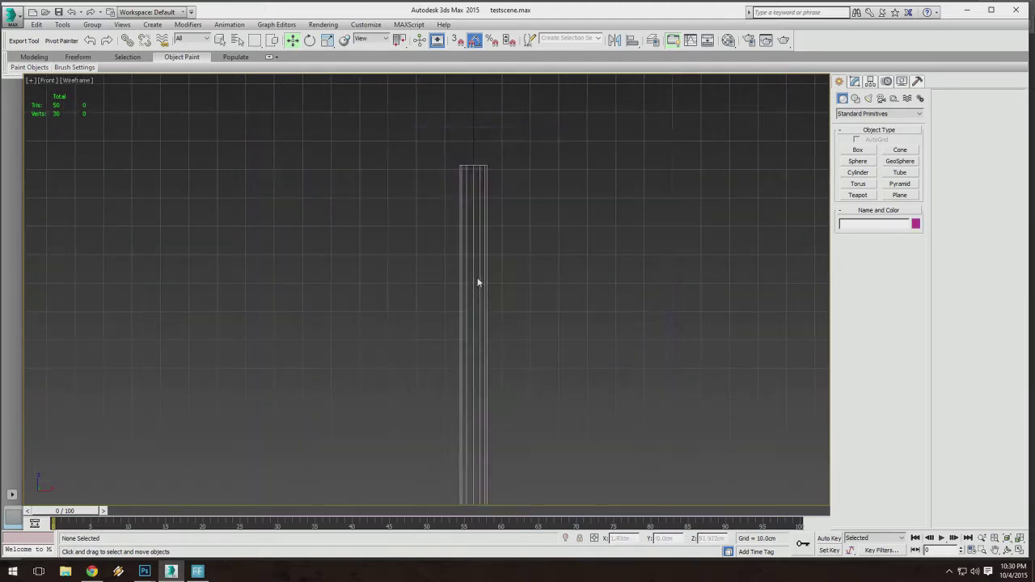
{"action": "key", "text": "F3"}
{"action": "scroll", "coordinate": [478, 283], "scroll_direction": "up", "scroll_amount": 3}
{"action": "scroll", "coordinate": [478, 283], "scroll_direction": "down", "scroll_amount": 5}
{"action": "left_click", "coordinate": [478, 283]}
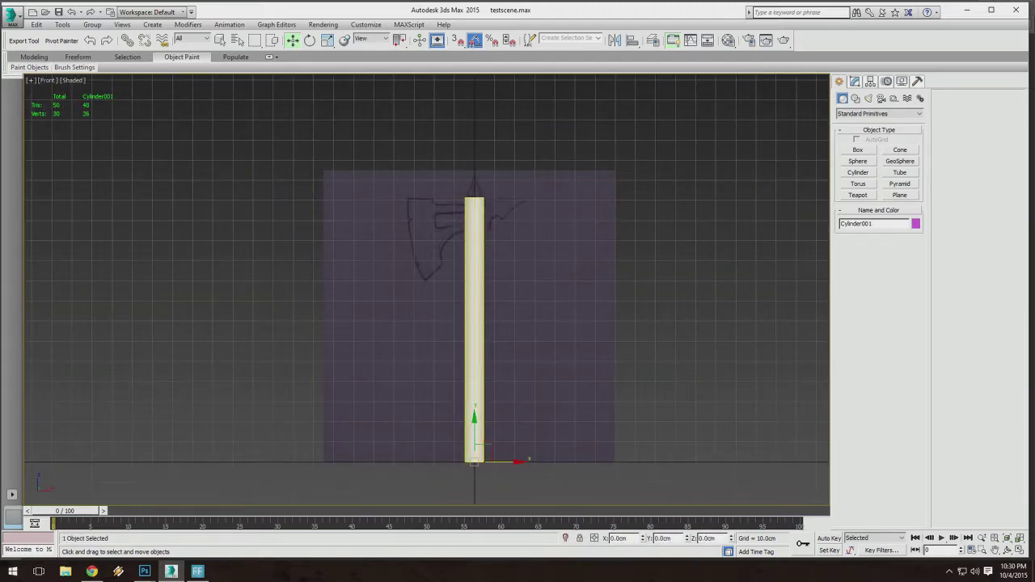
Lower the cylinder's visibility in its object properties so the axe sketch shows through more clearly.
{"action": "middle_click_drag", "start_coordinate": [453, 283], "coordinate": [472, 227], "text": "alt"}
{"action": "scroll", "coordinate": [486, 348], "scroll_direction": "up", "scroll_amount": 4}
{"action": "scroll", "coordinate": [479, 333], "scroll_direction": "down", "scroll_amount": 3}
{"action": "middle_click_drag", "start_coordinate": [472, 227], "coordinate": [472, 279], "text": "alt"}
{"action": "right_click", "coordinate": [471, 292]}
{"action": "left_click", "coordinate": [489, 372]}
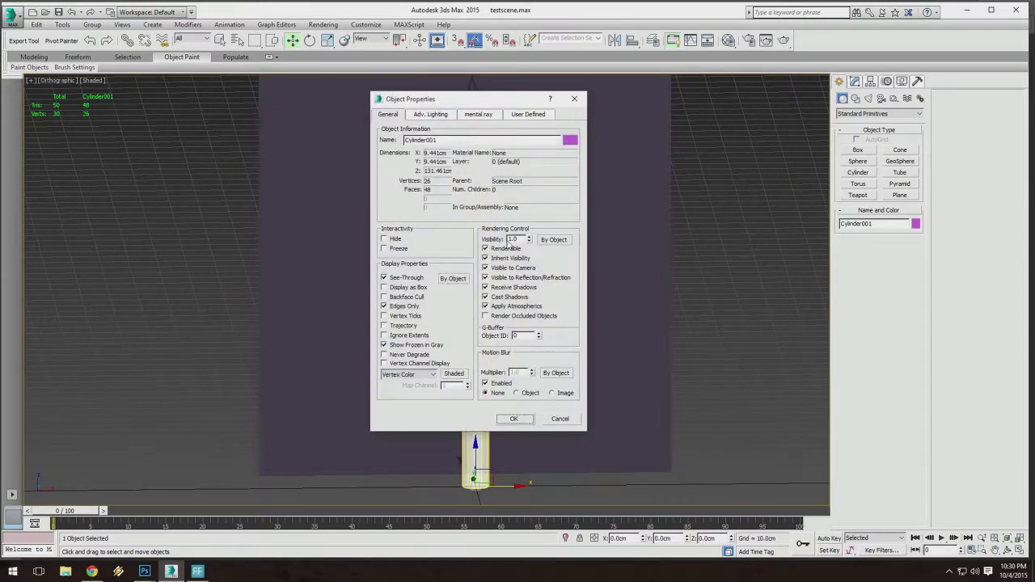
{"action": "left_click_drag", "start_coordinate": [530, 241], "coordinate": [532, 244]}
{"action": "left_click", "coordinate": [514, 419]}
{"action": "scroll", "coordinate": [485, 356], "scroll_direction": "down", "scroll_amount": 4}
{"action": "scroll", "coordinate": [473, 332], "scroll_direction": "up", "scroll_amount": 4}
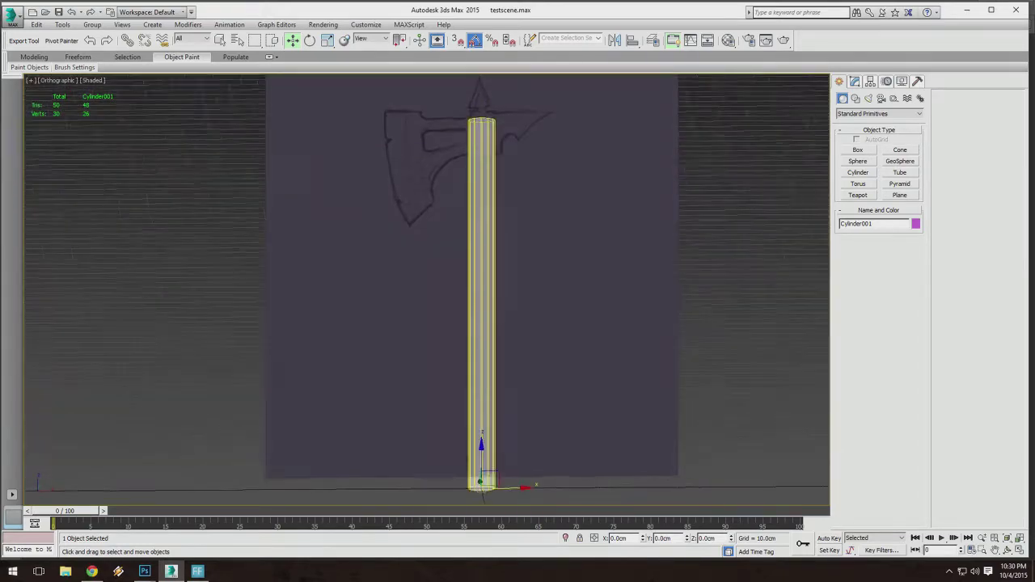
{"action": "middle_click_drag", "start_coordinate": [454, 298], "coordinate": [448, 293], "text": "alt"}
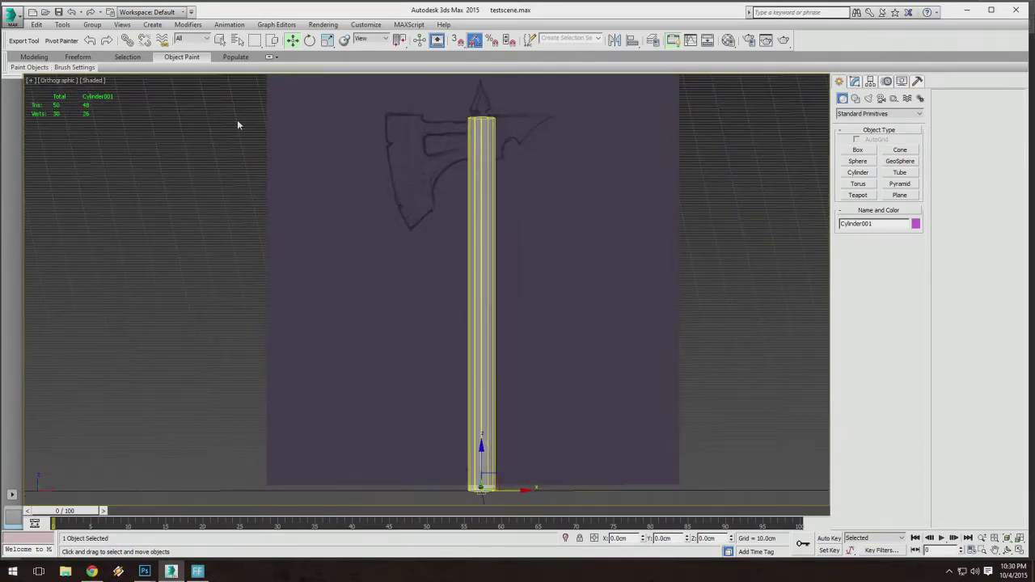
Set the cylinder's visibility to 0.3 in its object properties.
{"action": "right_click", "coordinate": [476, 152]}
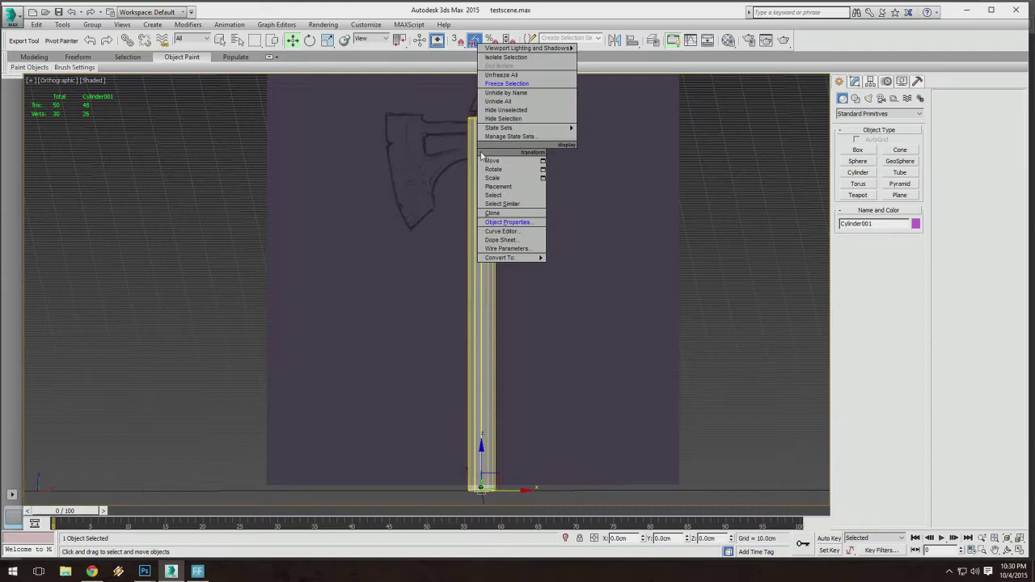
{"action": "left_click", "coordinate": [518, 239]}
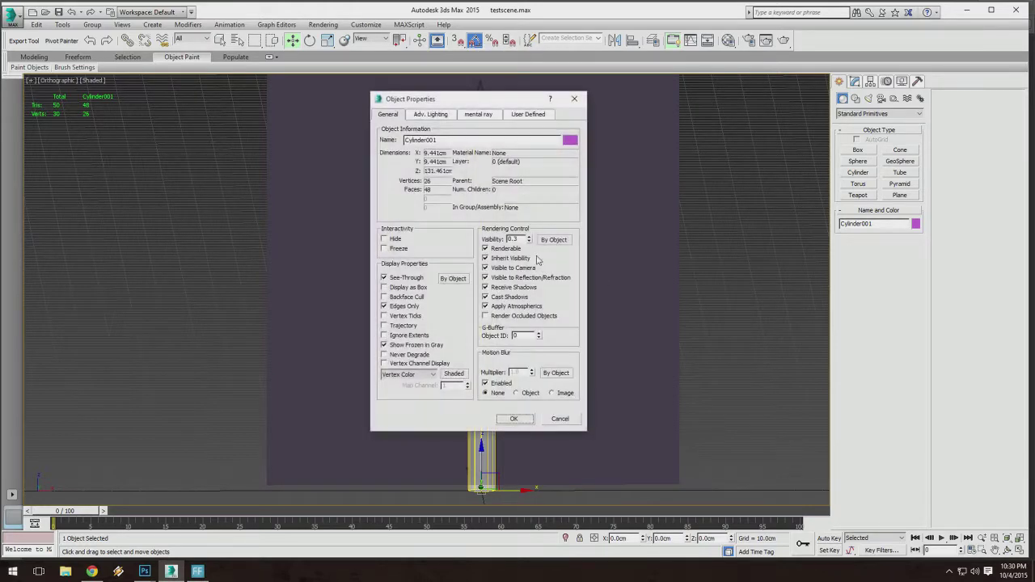
{"action": "left_click", "coordinate": [513, 418]}
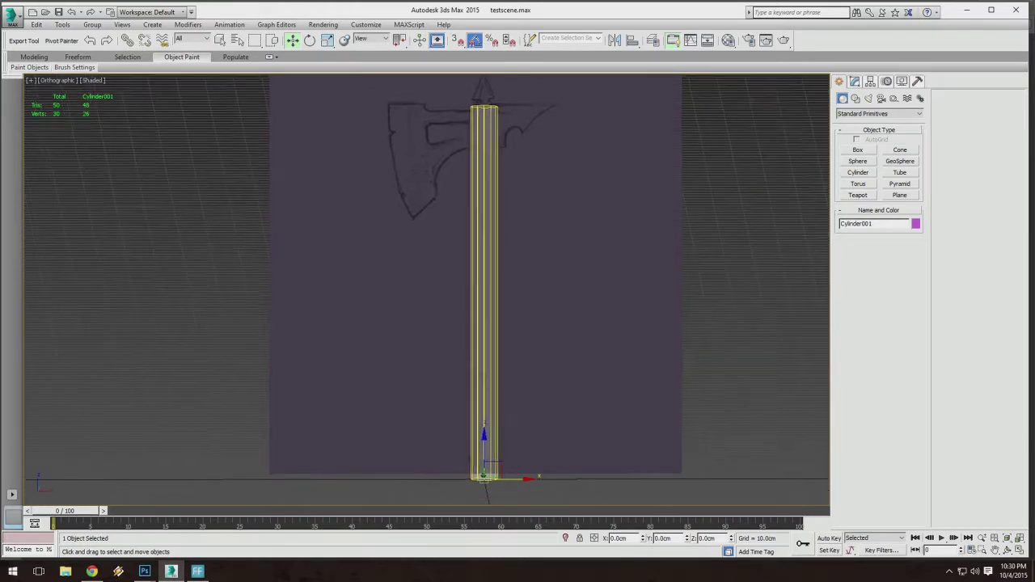
{"action": "scroll", "coordinate": [506, 323], "scroll_direction": "down", "scroll_amount": 2}
Reduce the cylinder's visibility to 0.1 in its object properties and check it against the sketch.
{"action": "right_click", "coordinate": [481, 311]}
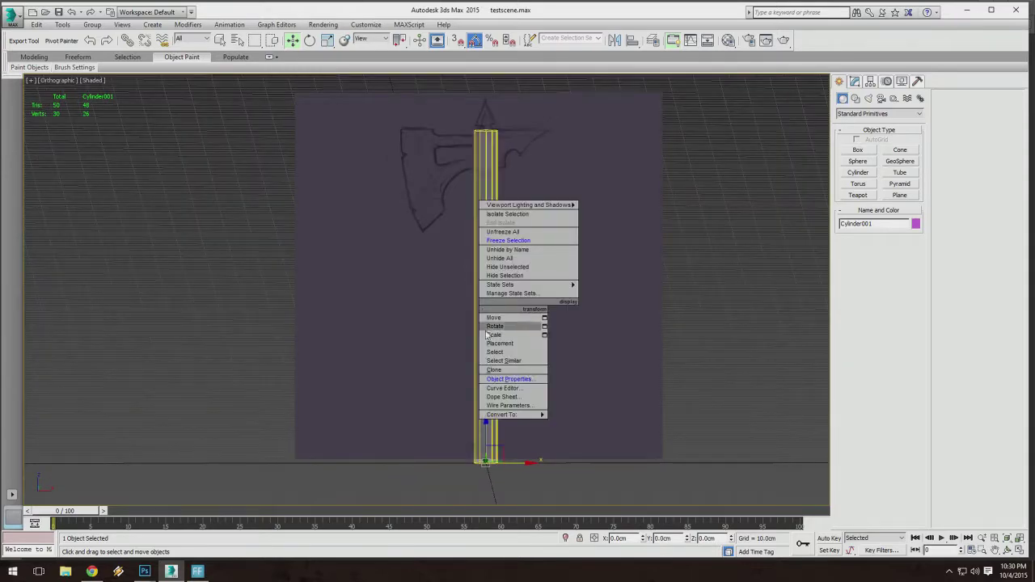
{"action": "left_click", "coordinate": [502, 377]}
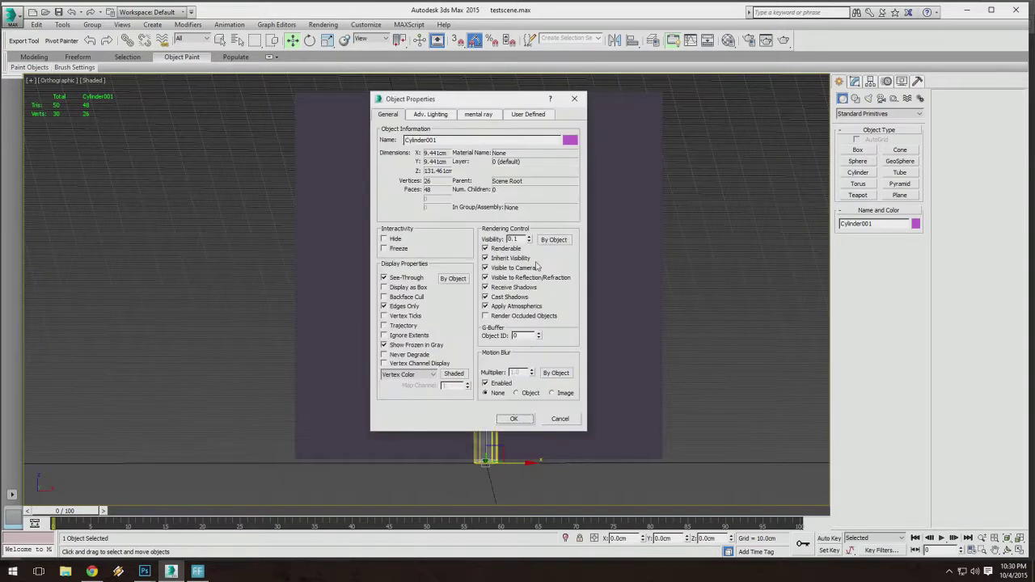
{"action": "left_click", "coordinate": [515, 418]}
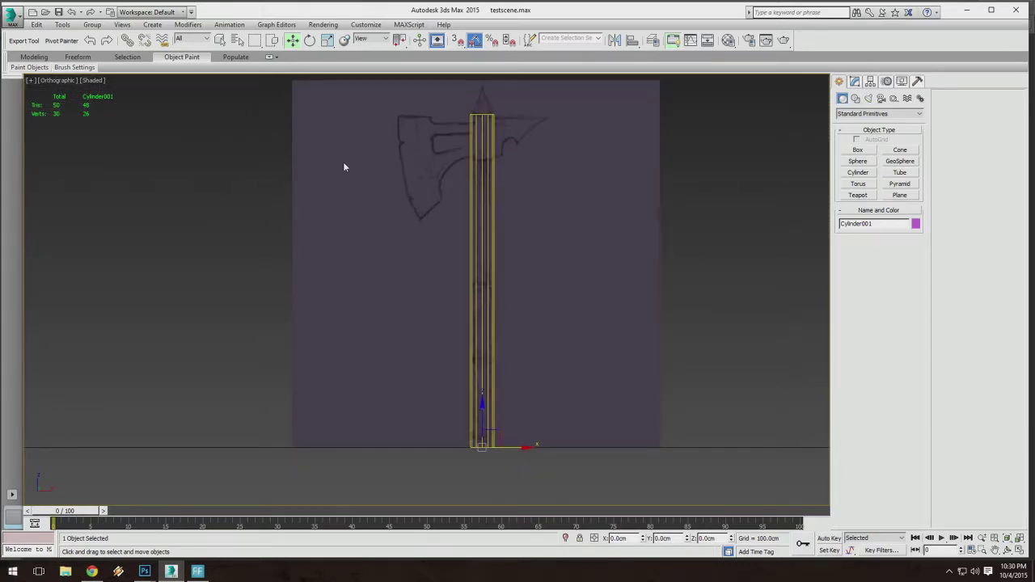
{"action": "middle_click_drag", "start_coordinate": [343, 163], "coordinate": [352, 148]}
{"action": "scroll", "coordinate": [485, 298], "scroll_direction": "up", "scroll_amount": 3}
{"action": "scroll", "coordinate": [485, 269], "scroll_direction": "down", "scroll_amount": 4}
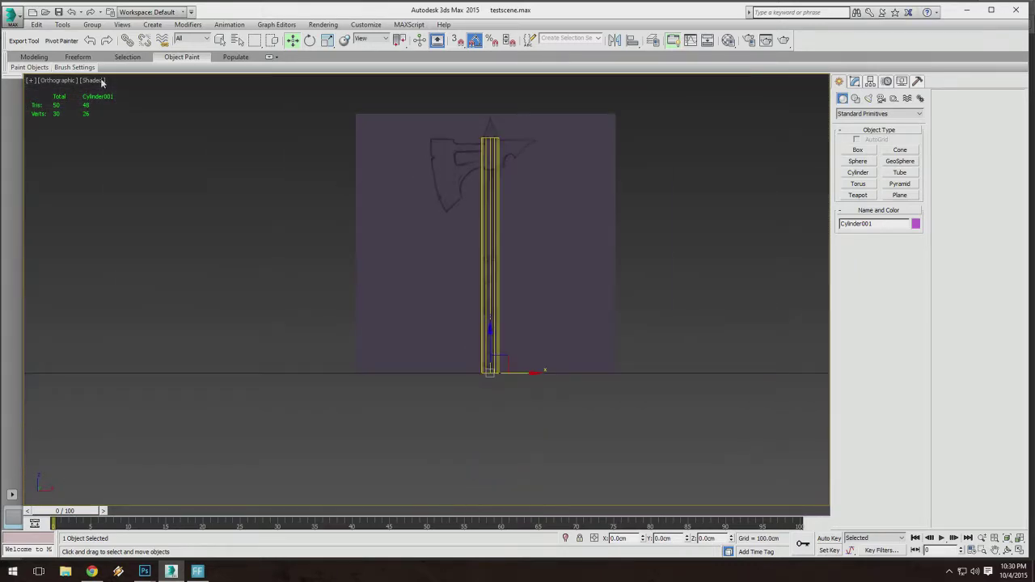
Set the cylinder's visibility to 0.0 in its object properties.
{"action": "right_click", "coordinate": [503, 194]}
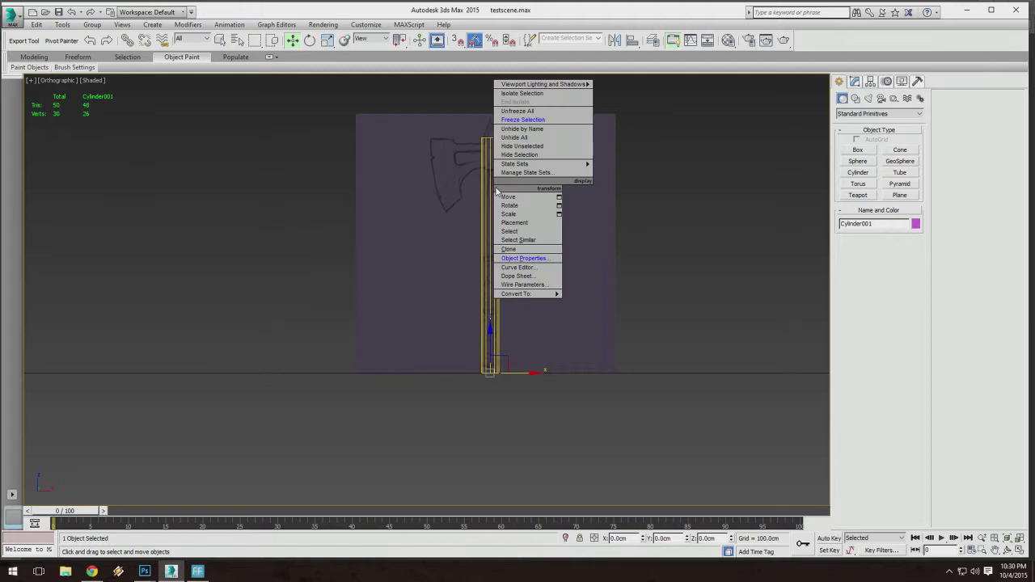
{"action": "left_click", "coordinate": [518, 267]}
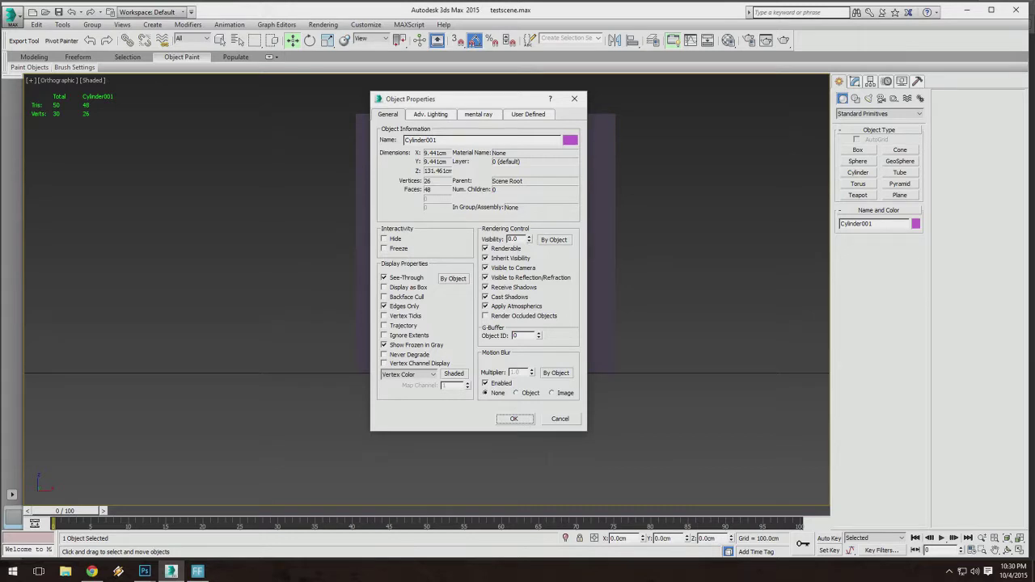
{"action": "left_click", "coordinate": [513, 419]}
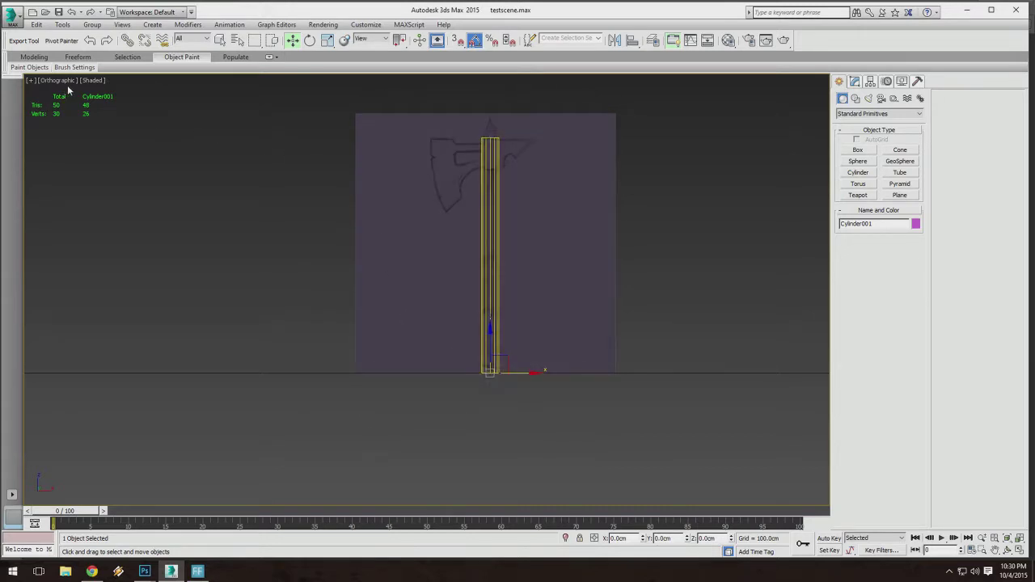
Examine the transparent cylinder against the axe sketch up close and from angled views.
{"action": "scroll", "coordinate": [450, 266], "scroll_direction": "up", "scroll_amount": 5}
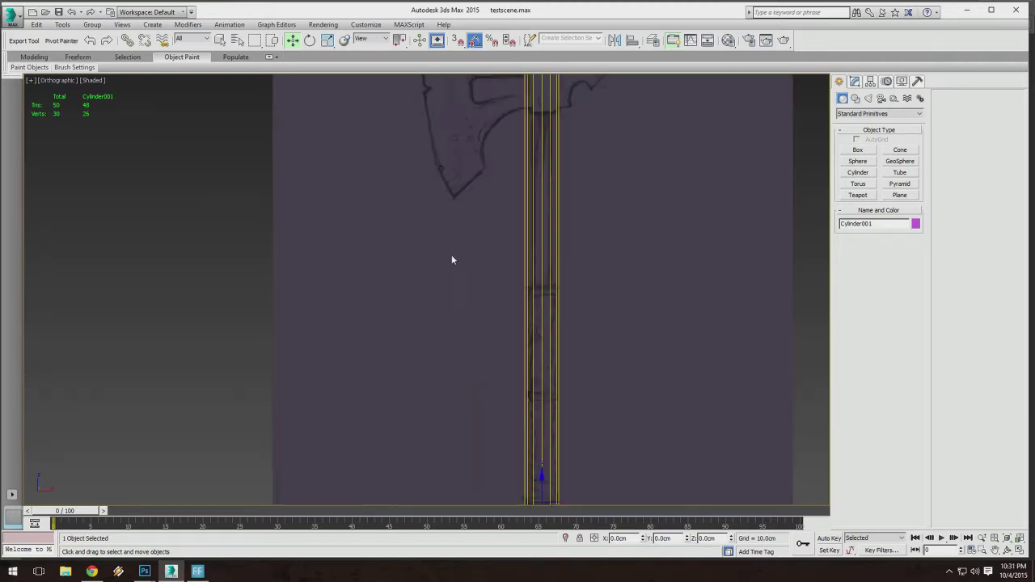
{"action": "scroll", "coordinate": [495, 242], "scroll_direction": "down", "scroll_amount": 6}
{"action": "scroll", "coordinate": [494, 243], "scroll_direction": "up", "scroll_amount": 6}
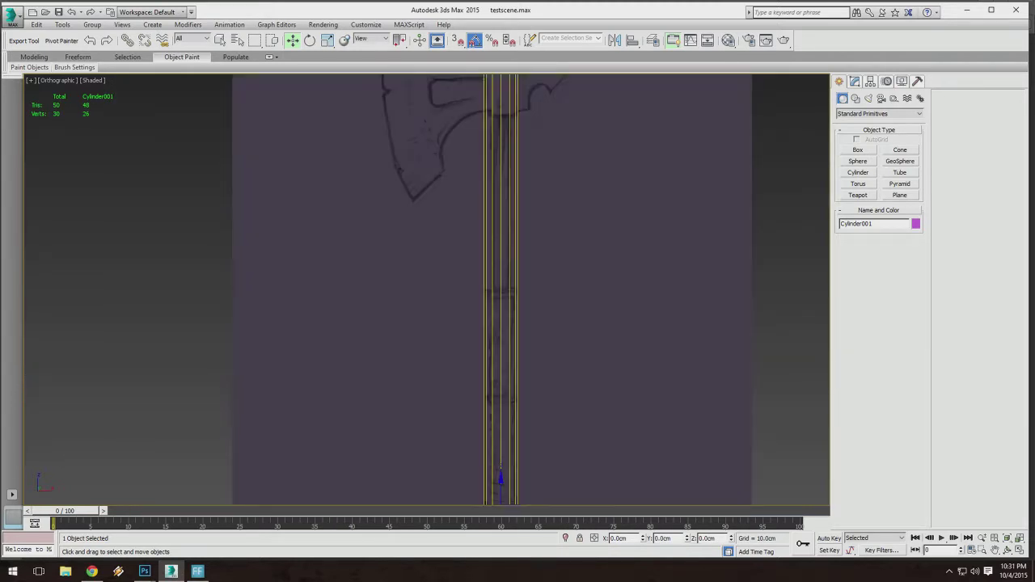
{"action": "scroll", "coordinate": [486, 242], "scroll_direction": "down", "scroll_amount": 2}
{"action": "scroll", "coordinate": [492, 294], "scroll_direction": "down", "scroll_amount": 3}
{"action": "middle_click_drag", "start_coordinate": [491, 294], "coordinate": [287, 191], "text": "alt"}
{"action": "middle_click_drag", "start_coordinate": [504, 296], "coordinate": [491, 288]}
{"action": "scroll", "coordinate": [491, 289], "scroll_direction": "down", "scroll_amount": 3}
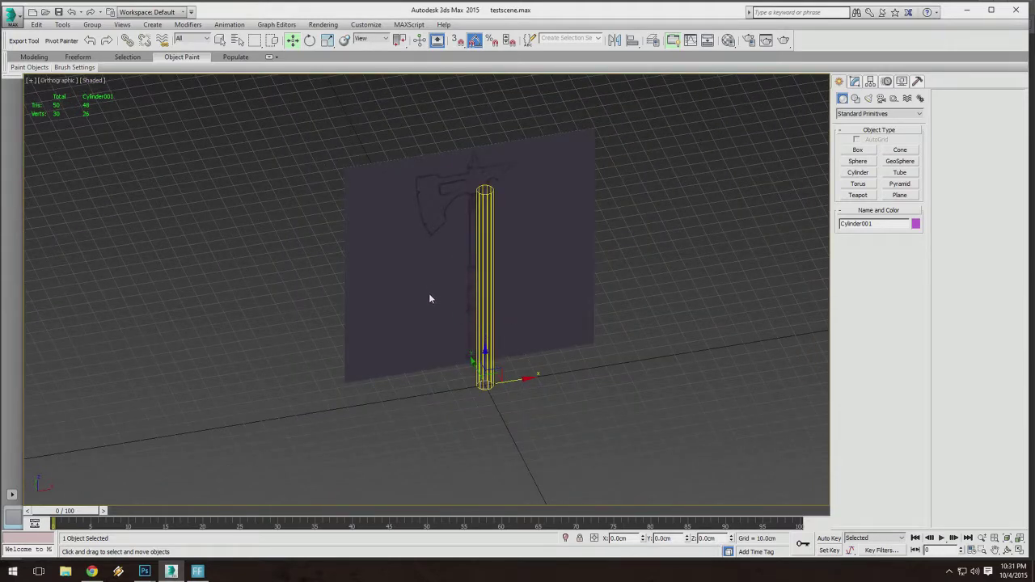
{"action": "middle_click_drag", "start_coordinate": [429, 298], "coordinate": [411, 274], "text": "alt"}
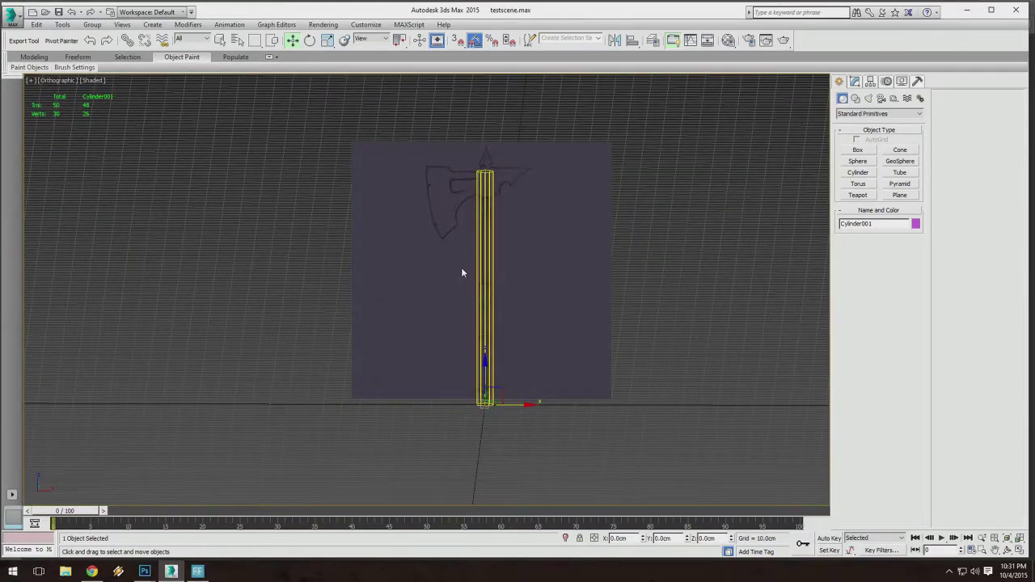
{"action": "middle_click_drag", "start_coordinate": [477, 291], "coordinate": [491, 321], "text": "alt"}
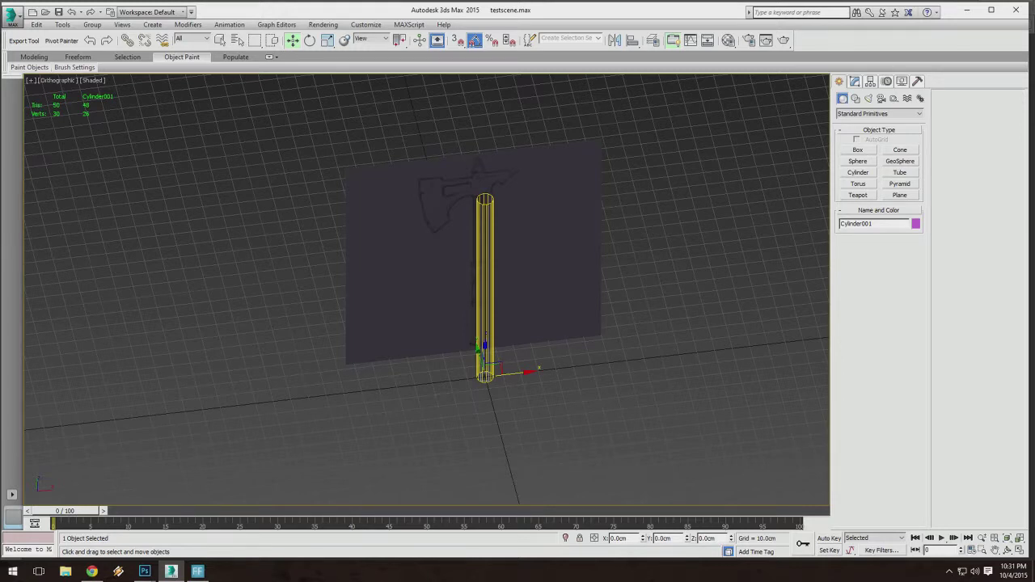
{"action": "key", "text": "alt+Tab"}
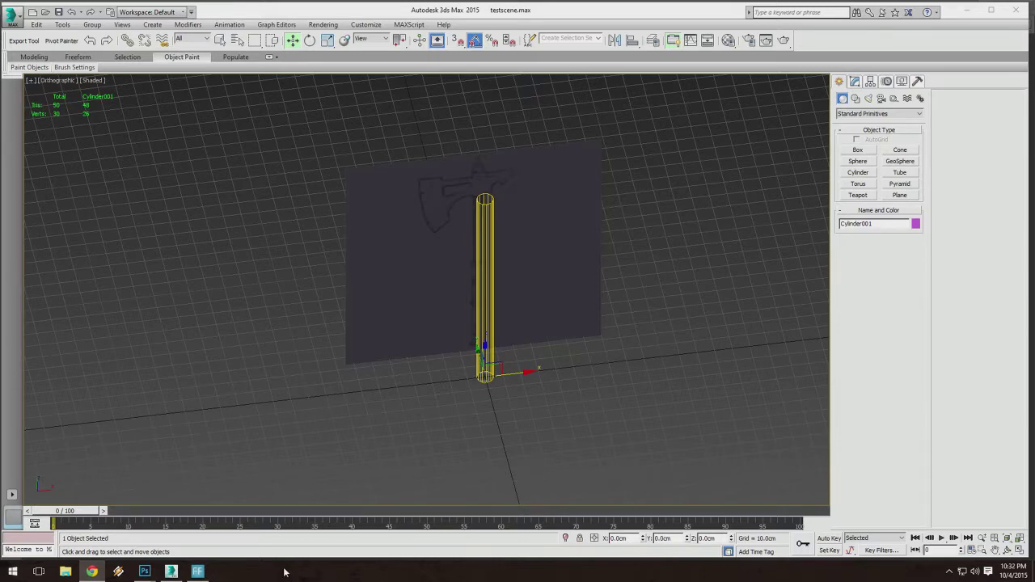
{"action": "left_click", "coordinate": [176, 575]}
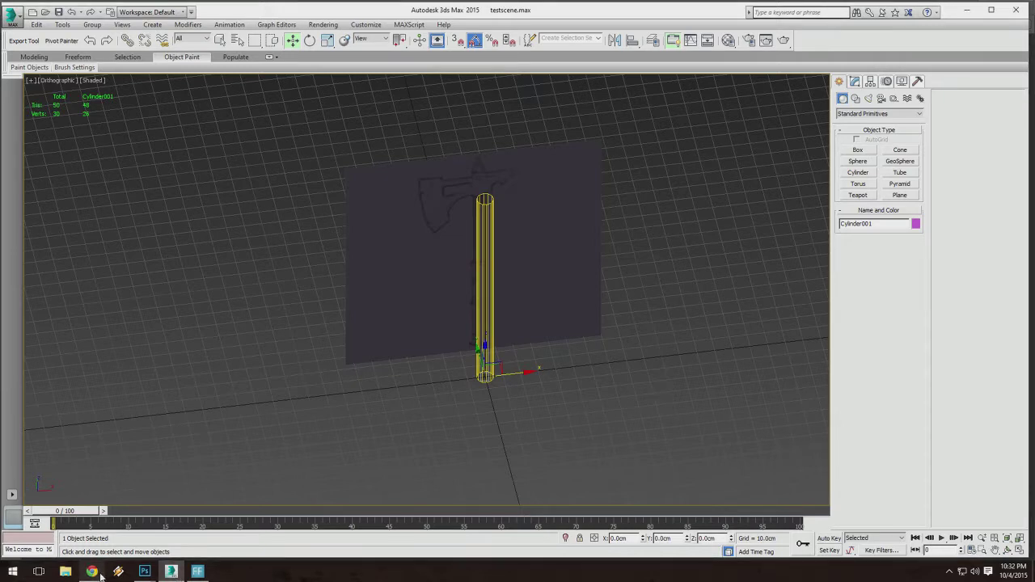
{"action": "left_click", "coordinate": [93, 572]}
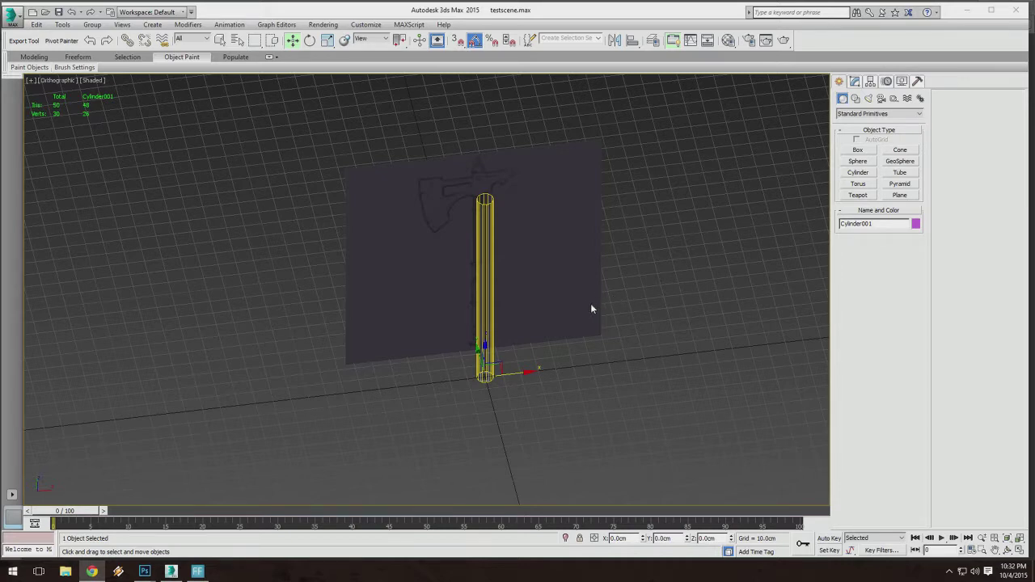
{"action": "middle_click_drag", "start_coordinate": [537, 344], "coordinate": [511, 257], "text": "alt"}
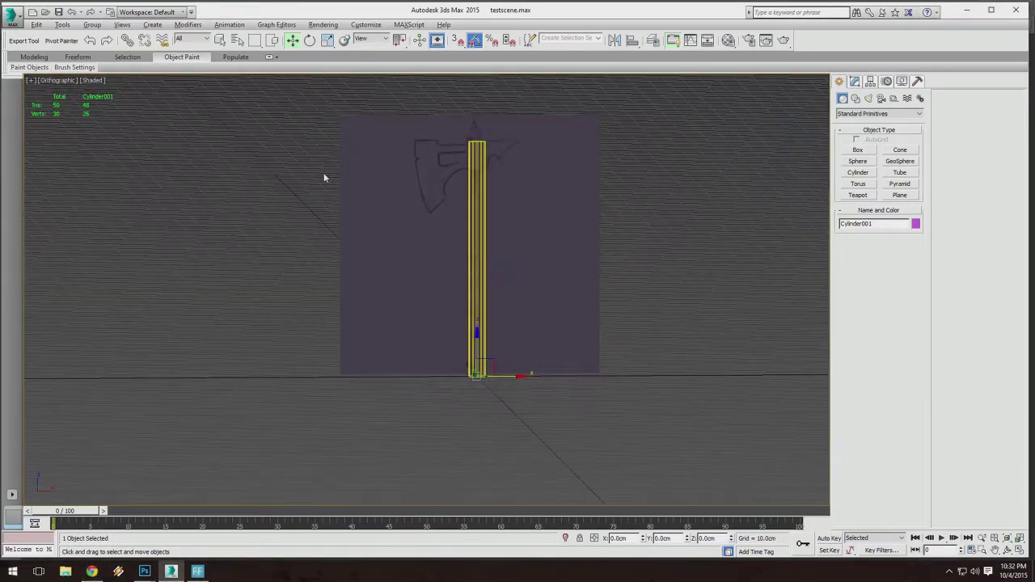
{"action": "key", "text": "Delete"}
{"action": "left_click", "coordinate": [52, 81]}
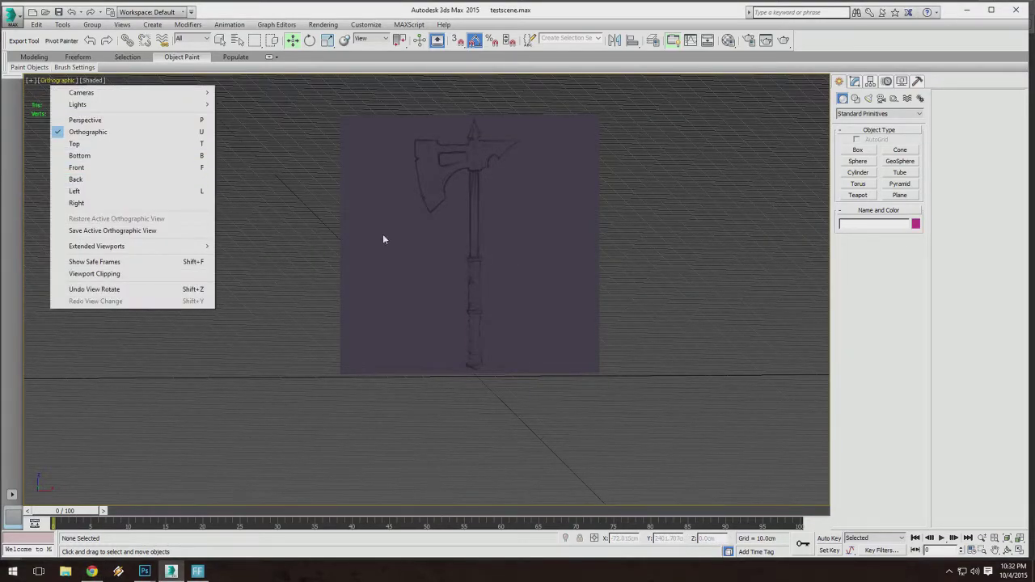
{"action": "left_click", "coordinate": [692, 313]}
{"action": "key", "text": "ctrl+z"}
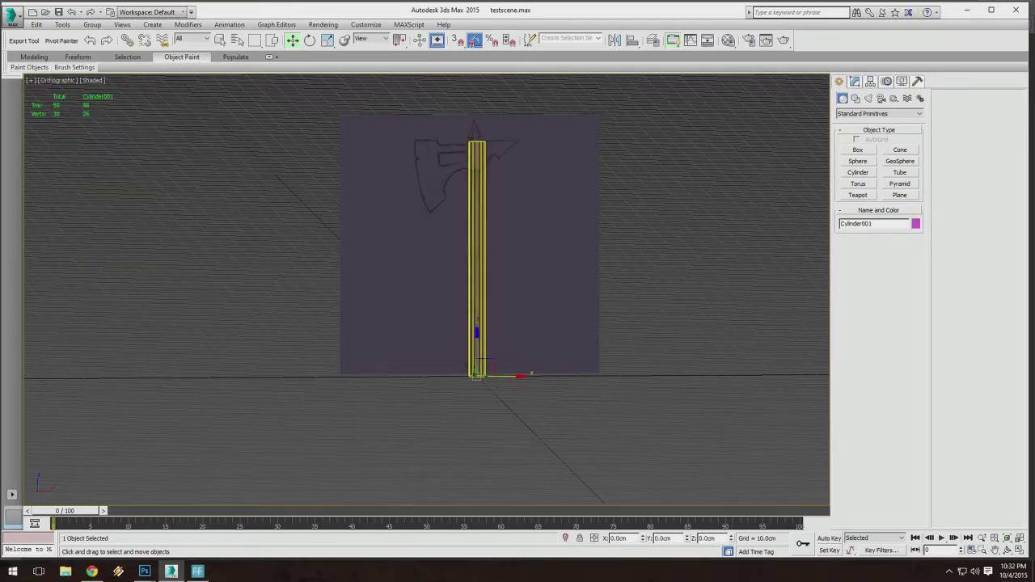
Switch the viewport to the Front view and frame the cylinder over the axe sketch.
{"action": "left_click", "coordinate": [57, 82]}
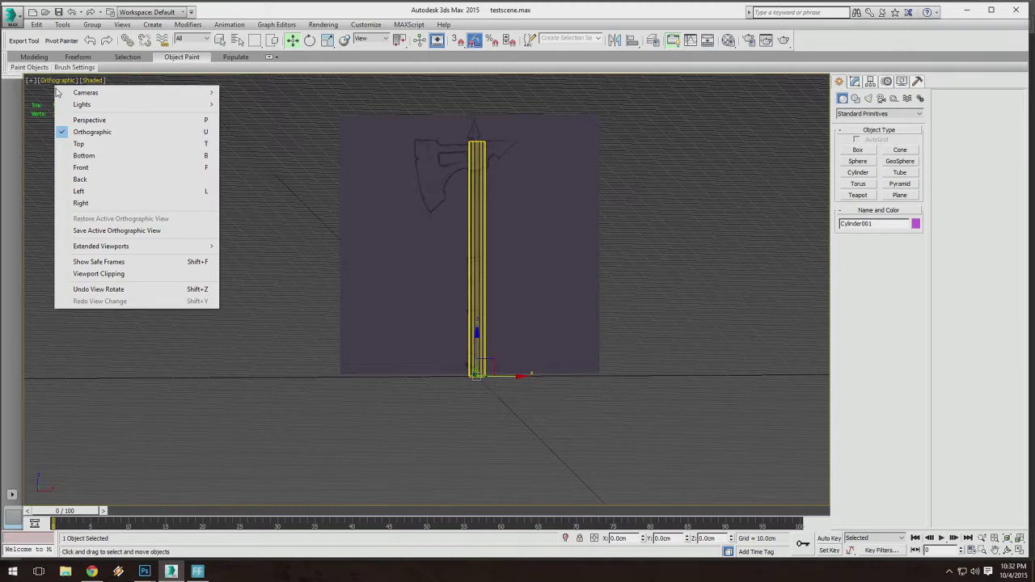
{"action": "left_click", "coordinate": [121, 167]}
{"action": "scroll", "coordinate": [429, 252], "scroll_direction": "up", "scroll_amount": 5}
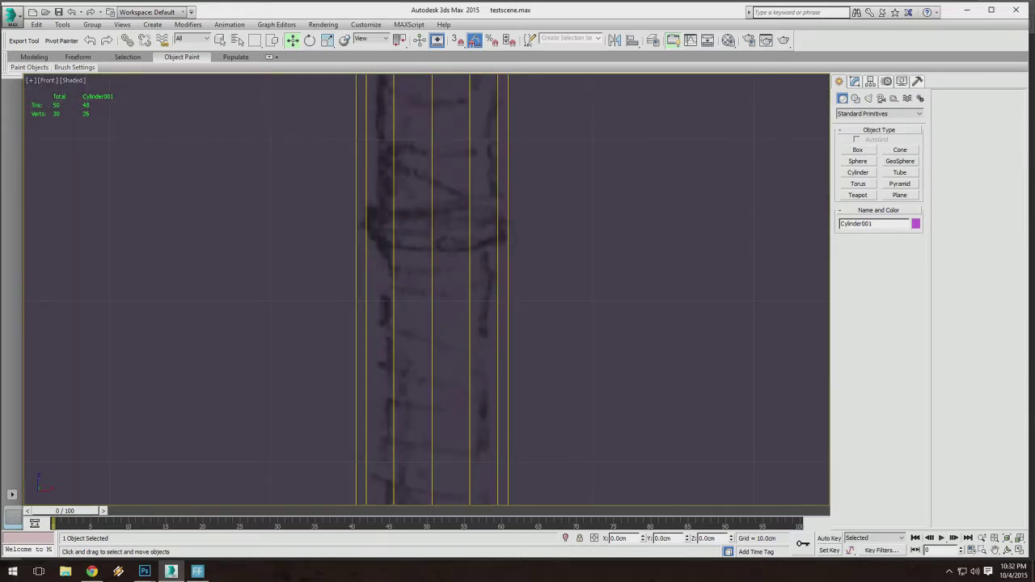
{"action": "scroll", "coordinate": [437, 242], "scroll_direction": "down", "scroll_amount": 4}
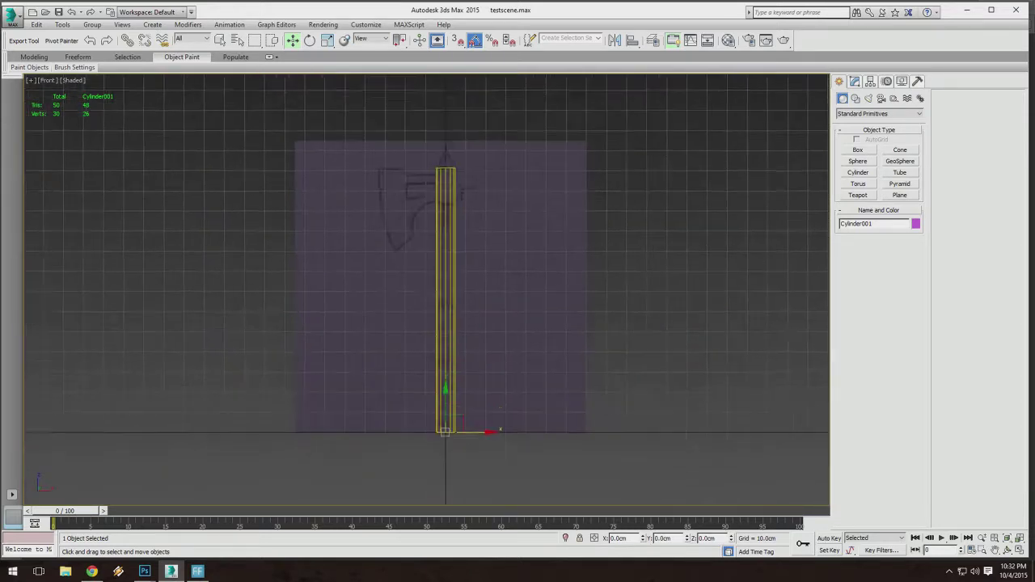
Examine how the cylinder's edges and both ends line up with the sketched handle, from the axe head to the base.
{"action": "scroll", "coordinate": [437, 242], "scroll_direction": "up", "scroll_amount": 8}
{"action": "scroll", "coordinate": [412, 324], "scroll_direction": "down", "scroll_amount": 5}
{"action": "scroll", "coordinate": [412, 323], "scroll_direction": "up", "scroll_amount": 4}
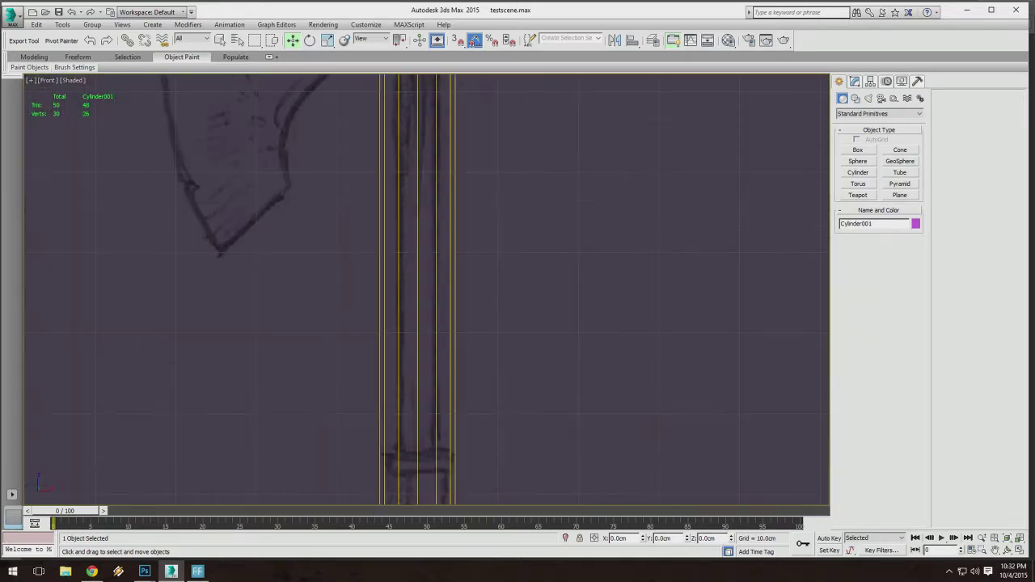
{"action": "scroll", "coordinate": [412, 324], "scroll_direction": "down", "scroll_amount": 3}
{"action": "scroll", "coordinate": [404, 130], "scroll_direction": "up", "scroll_amount": 5}
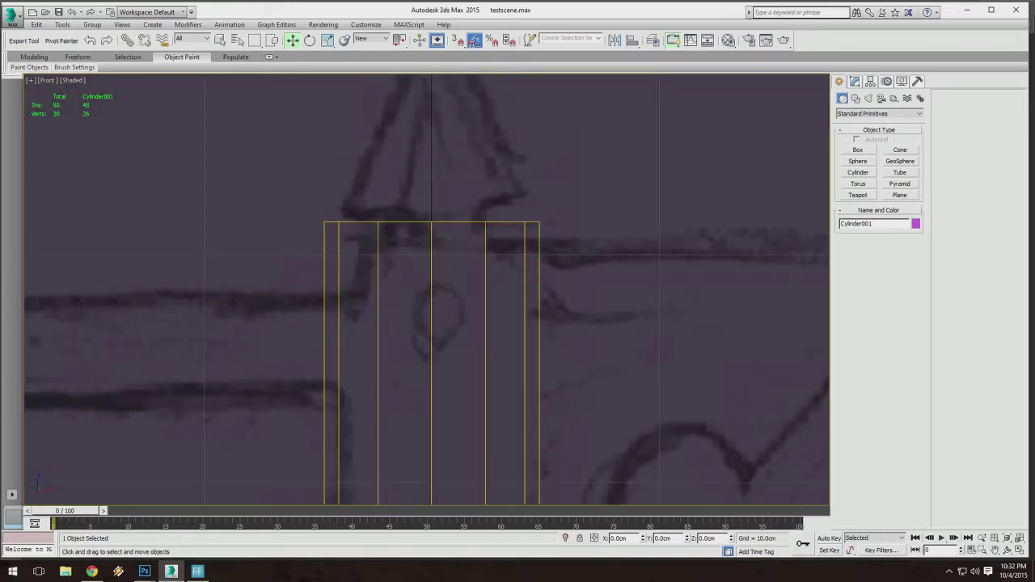
{"action": "scroll", "coordinate": [400, 347], "scroll_direction": "down", "scroll_amount": 5}
{"action": "scroll", "coordinate": [464, 269], "scroll_direction": "up", "scroll_amount": 5}
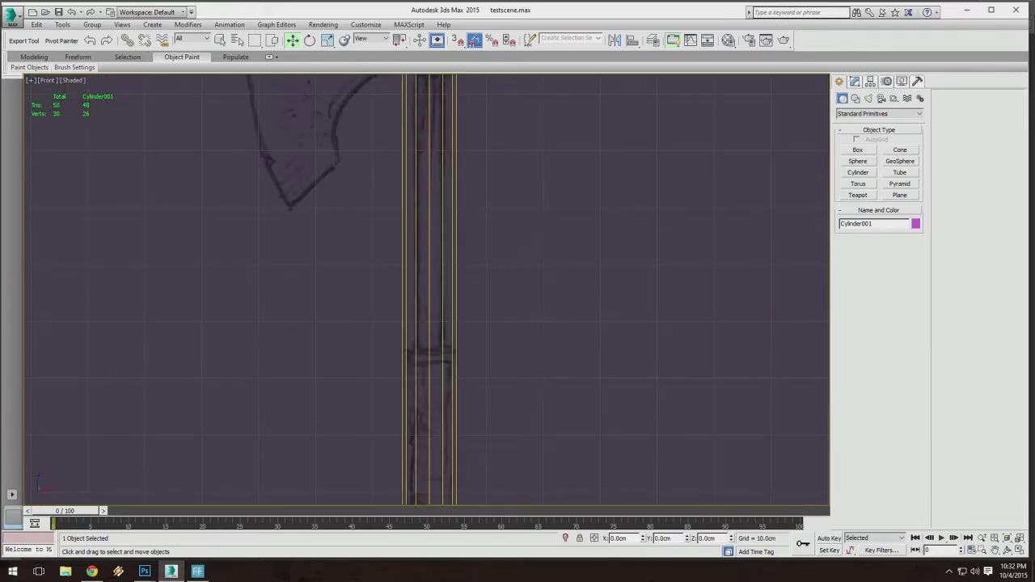
{"action": "middle_click_drag", "start_coordinate": [454, 460], "coordinate": [515, 129]}
{"action": "scroll", "coordinate": [515, 208], "scroll_direction": "up", "scroll_amount": 1}
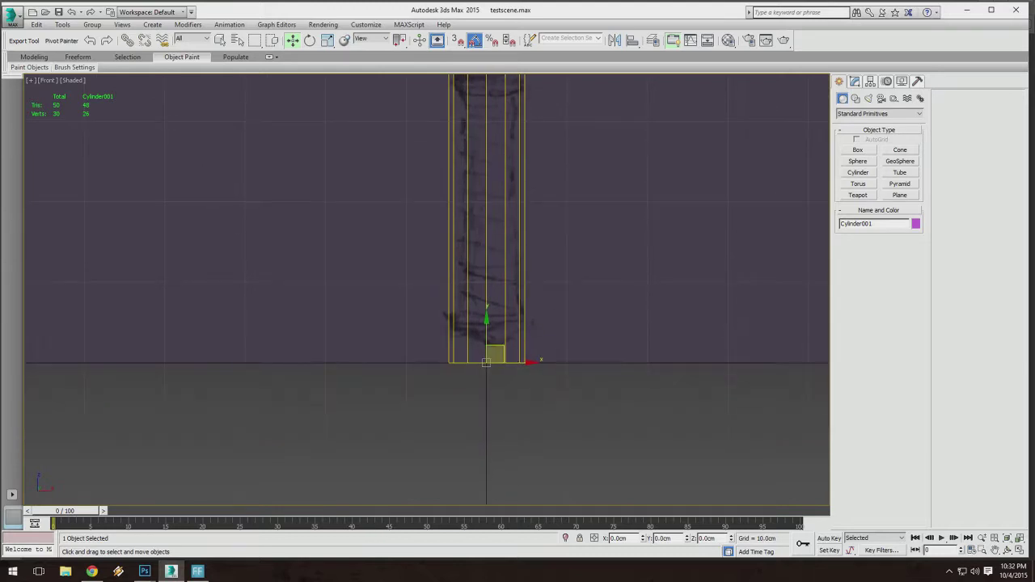
{"action": "scroll", "coordinate": [495, 372], "scroll_direction": "up", "scroll_amount": 3}
{"action": "middle_click_drag", "start_coordinate": [495, 347], "coordinate": [488, 465]}
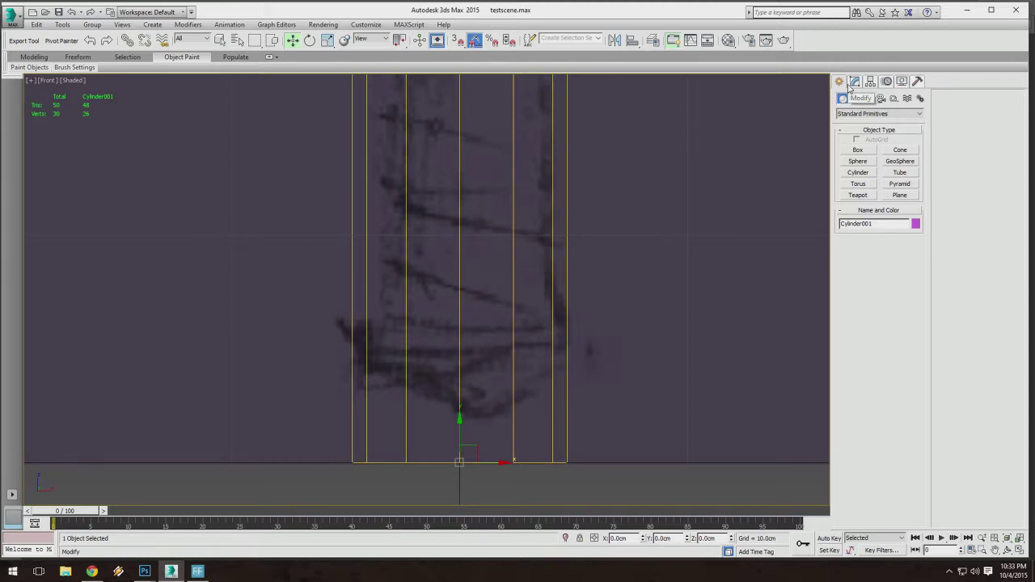
Inspect the lower end of the sketched handle with the cylinder deselected, and reselect the cylinder.
{"action": "left_click", "coordinate": [455, 481]}
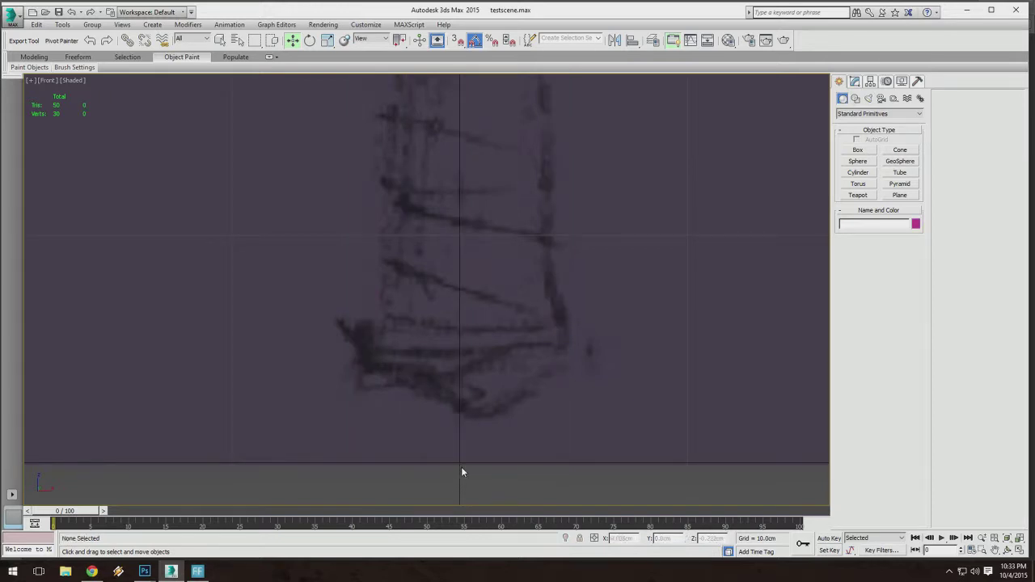
{"action": "middle_click_drag", "start_coordinate": [461, 467], "coordinate": [461, 433]}
{"action": "scroll", "coordinate": [512, 362], "scroll_direction": "down", "scroll_amount": 5}
{"action": "middle_click_drag", "start_coordinate": [512, 363], "coordinate": [488, 417]}
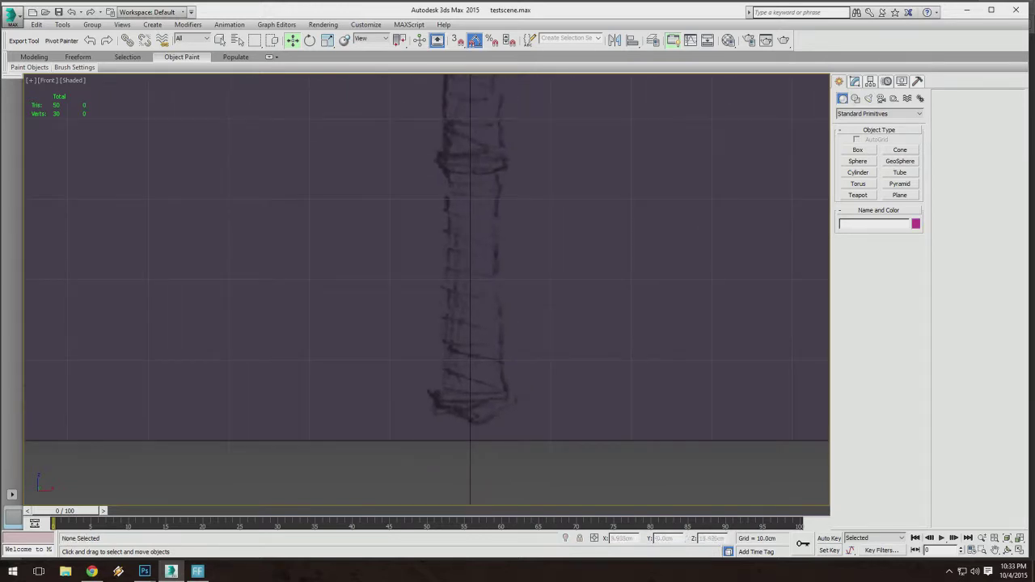
{"action": "left_click", "coordinate": [489, 416]}
{"action": "middle_click_drag", "start_coordinate": [515, 296], "coordinate": [456, 329]}
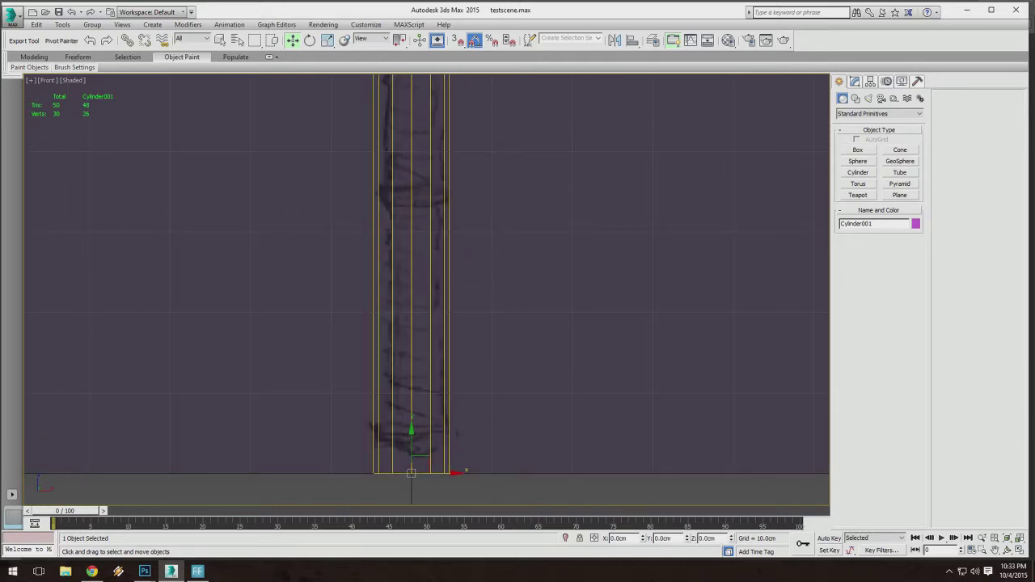
Show the cylinder's parameters and check its fit against the sketched handle from the base up to the axe head.
{"action": "scroll", "coordinate": [465, 449], "scroll_direction": "down", "scroll_amount": 5}
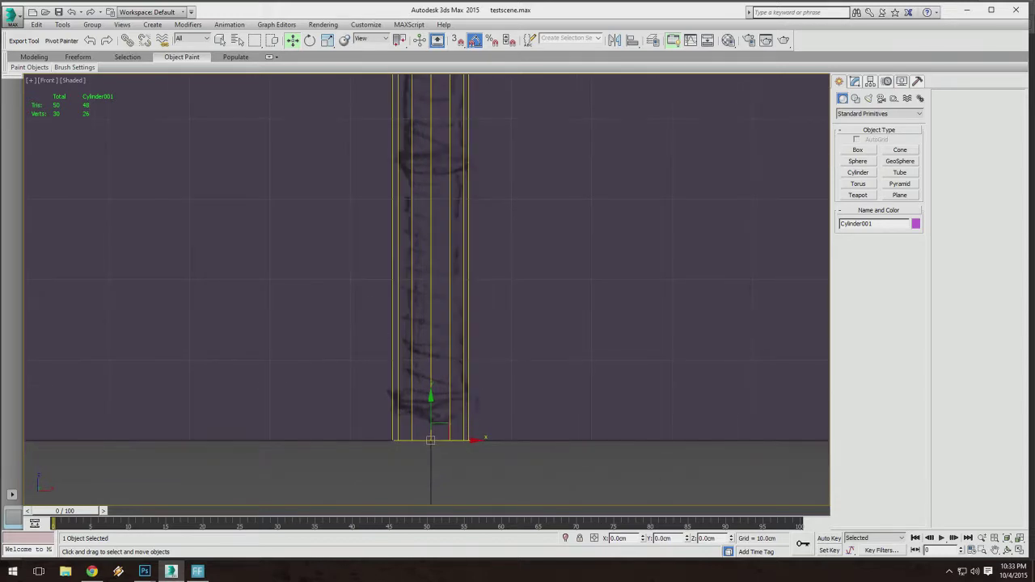
{"action": "middle_click_drag", "start_coordinate": [437, 123], "coordinate": [457, 227]}
{"action": "scroll", "coordinate": [457, 226], "scroll_direction": "up", "scroll_amount": 5}
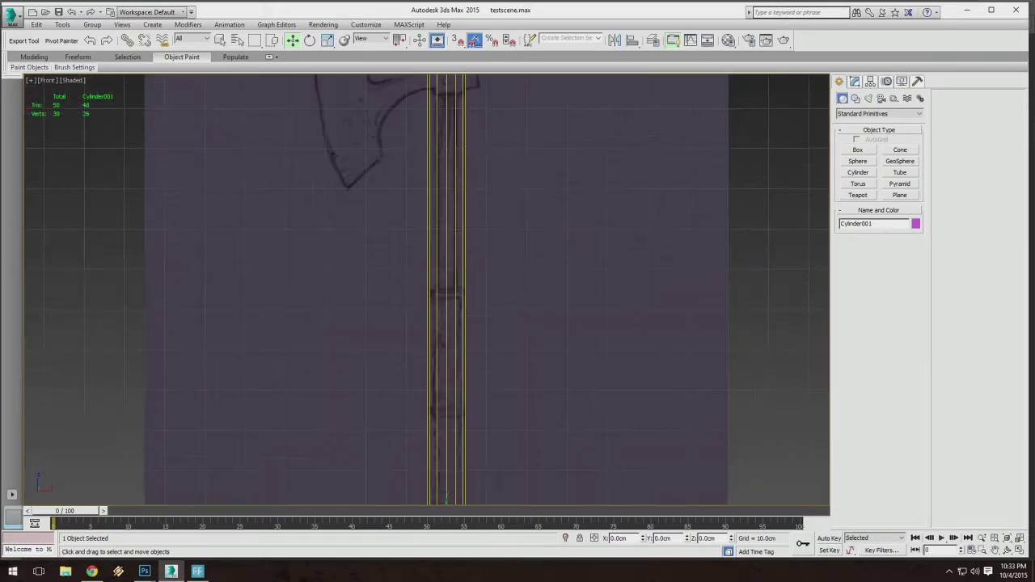
{"action": "middle_click_drag", "start_coordinate": [423, 392], "coordinate": [436, 311]}
{"action": "middle_click_drag", "start_coordinate": [493, 449], "coordinate": [514, 343]}
{"action": "scroll", "coordinate": [515, 339], "scroll_direction": "up", "scroll_amount": 3}
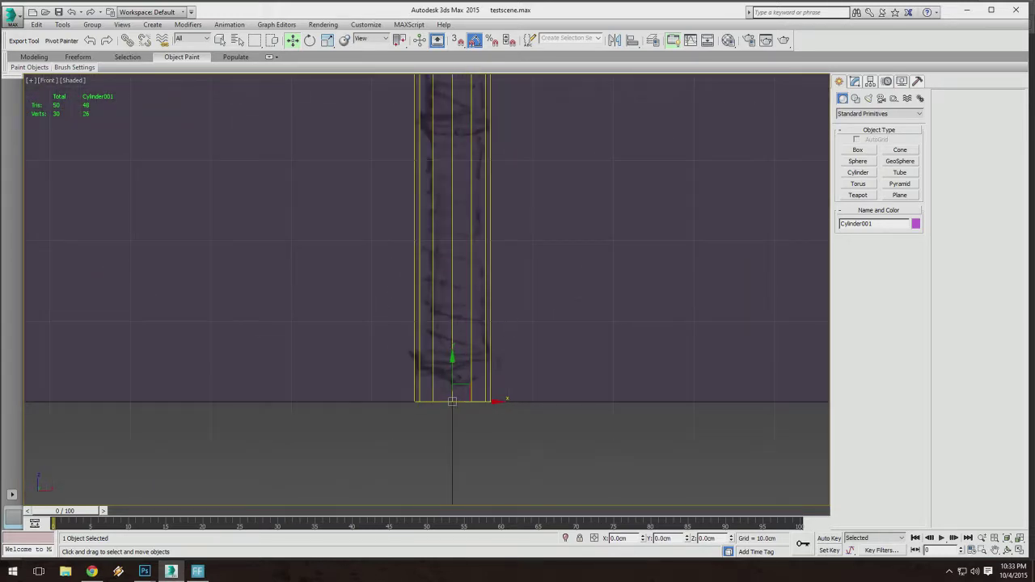
{"action": "left_click", "coordinate": [853, 82]}
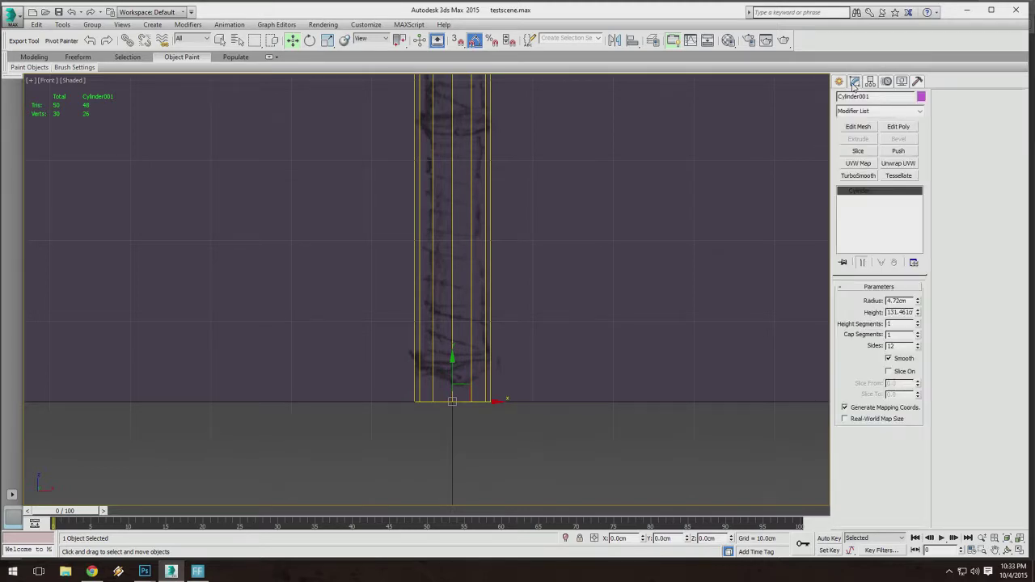
{"action": "middle_click_drag", "start_coordinate": [574, 208], "coordinate": [561, 310]}
{"action": "scroll", "coordinate": [462, 235], "scroll_direction": "down", "scroll_amount": 5}
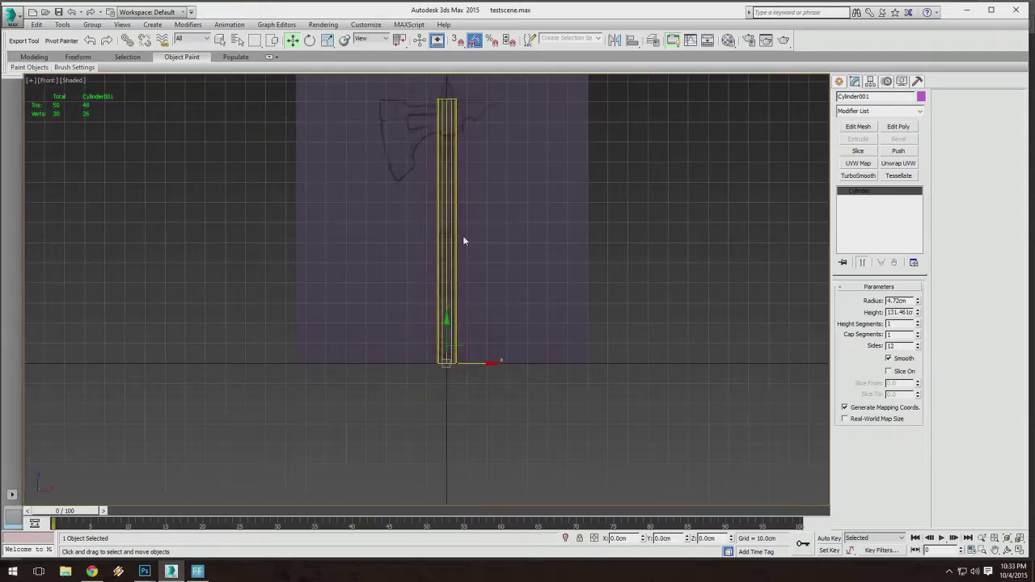
{"action": "mouse_move", "coordinate": [444, 206]}
{"action": "middle_mouse_down"}
{"action": "mouse_move", "coordinate": [466, 146]}
{"action": "mouse_move", "coordinate": [489, 261]}
{"action": "mouse_move", "coordinate": [506, 227]}
{"action": "middle_mouse_up"}
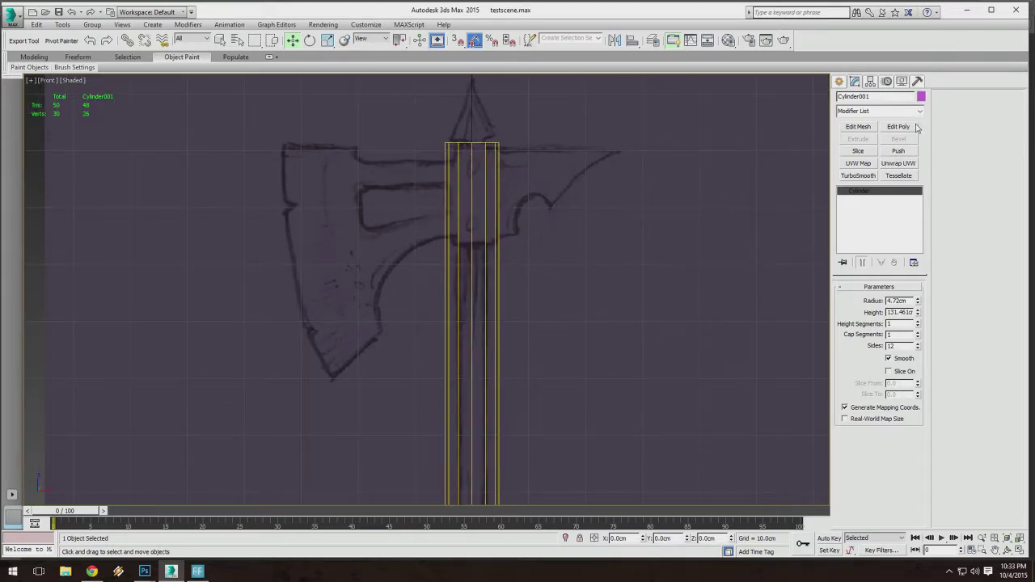
{"action": "scroll", "coordinate": [423, 390], "scroll_direction": "down", "scroll_amount": 5}
{"action": "scroll", "coordinate": [464, 266], "scroll_direction": "up", "scroll_amount": 5}
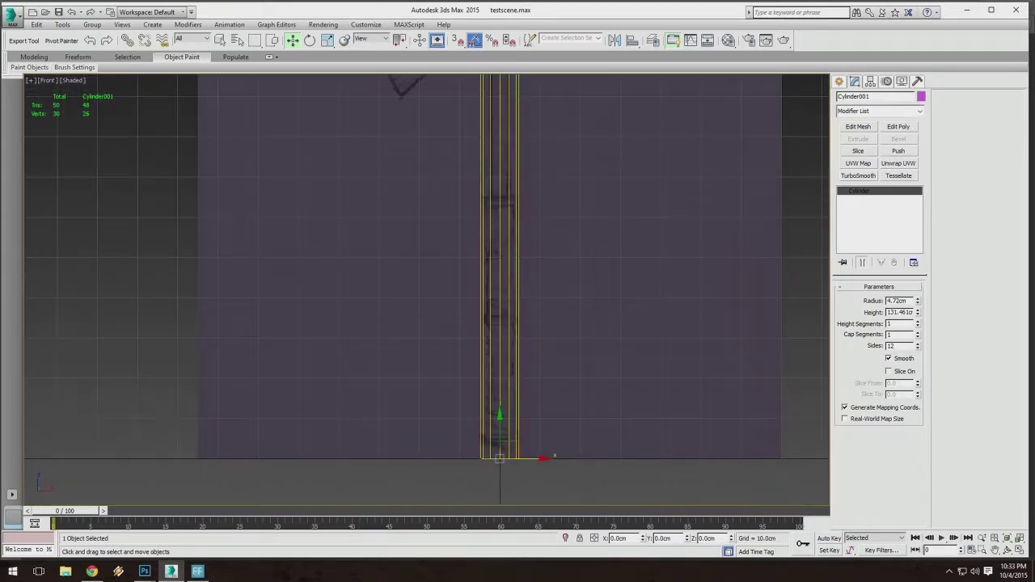
Examine the grip bands sketched along the lower half of the handle against the cylinder's outline.
{"action": "middle_click_drag", "start_coordinate": [431, 255], "coordinate": [430, 258]}
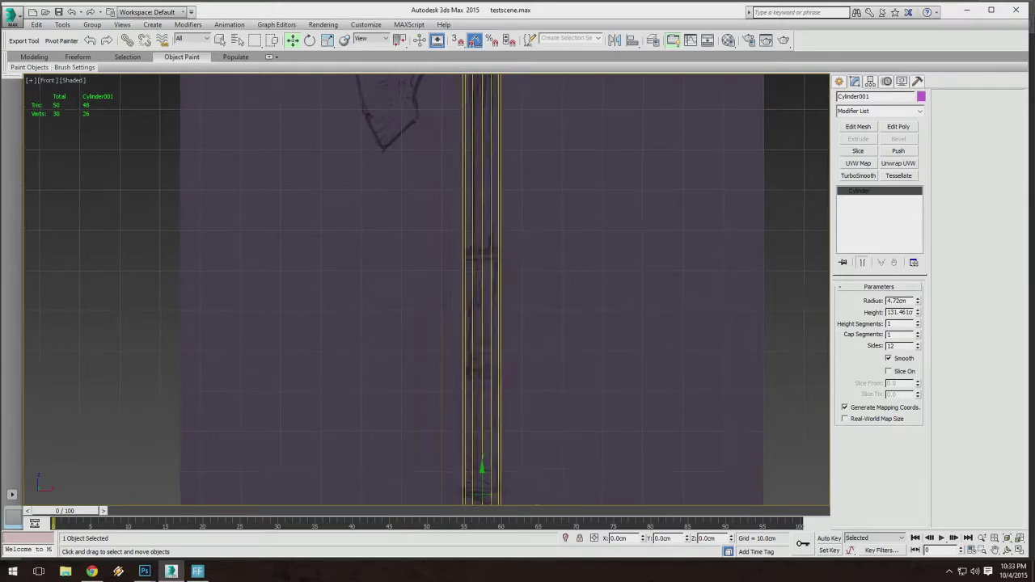
{"action": "scroll", "coordinate": [505, 138], "scroll_direction": "up", "scroll_amount": 2}
{"action": "scroll", "coordinate": [504, 139], "scroll_direction": "down", "scroll_amount": 2}
{"action": "middle_click_drag", "start_coordinate": [487, 287], "coordinate": [482, 270]}
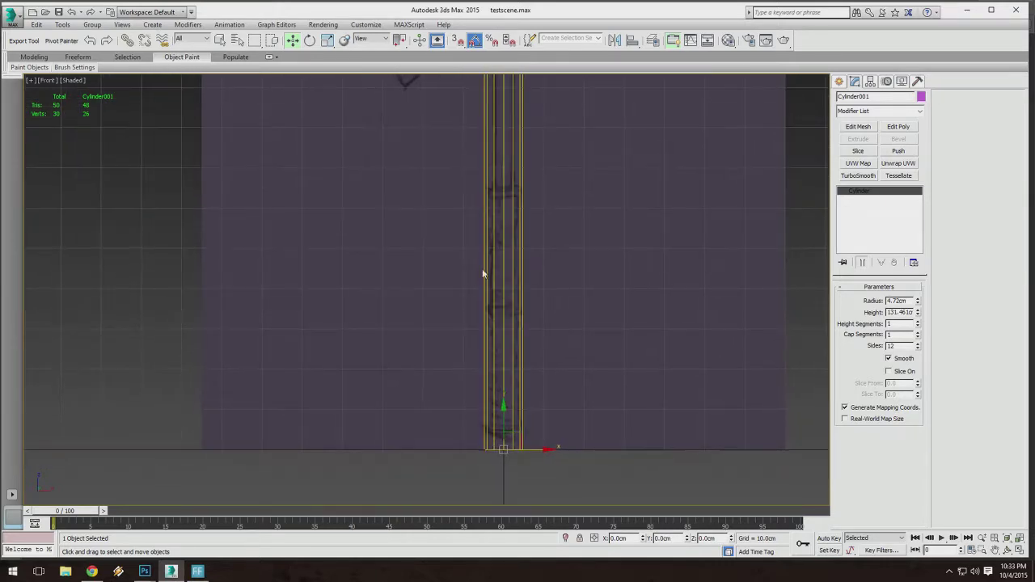
{"action": "scroll", "coordinate": [462, 297], "scroll_direction": "up", "scroll_amount": 5}
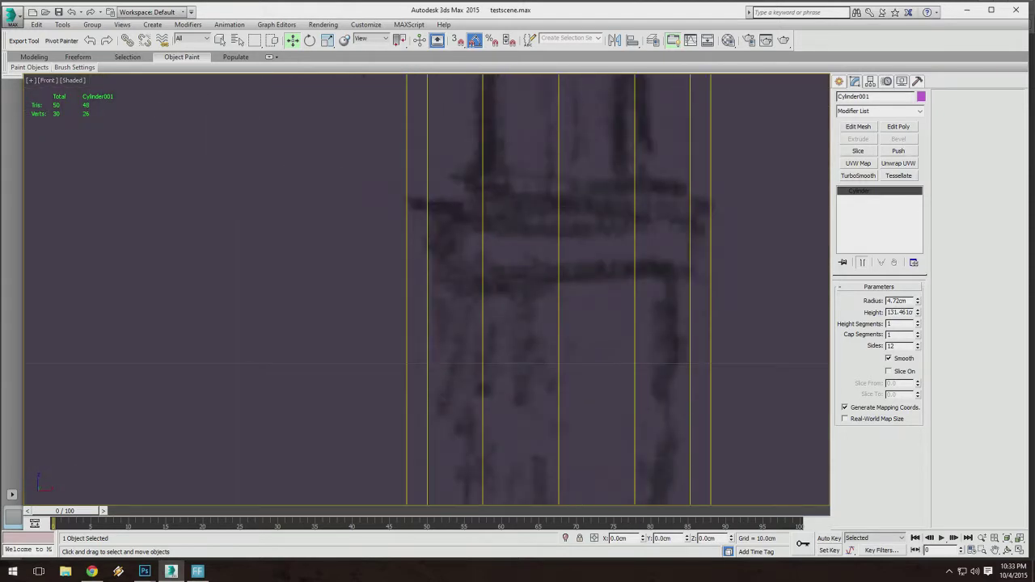
{"action": "scroll", "coordinate": [511, 324], "scroll_direction": "down", "scroll_amount": 10}
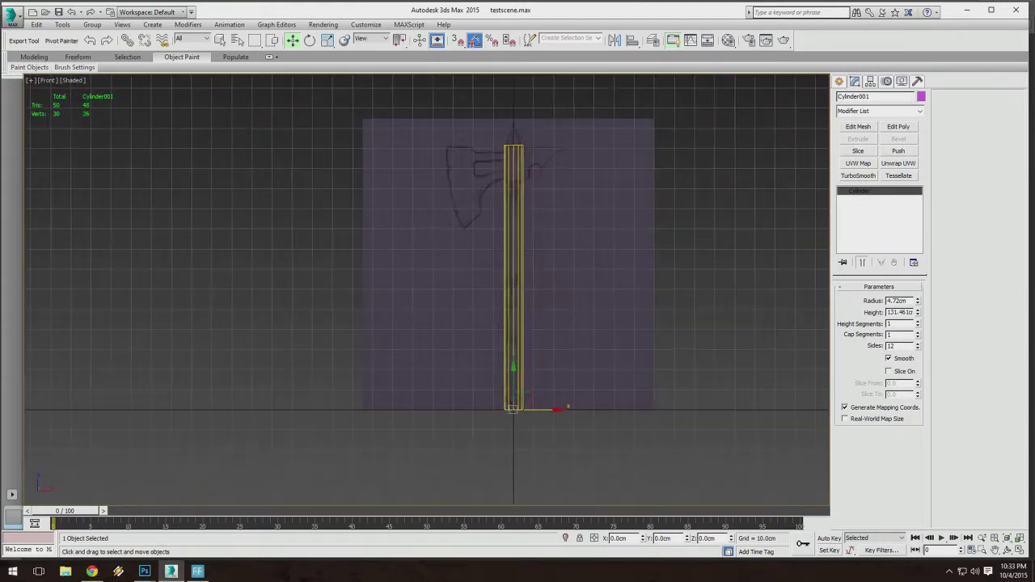
{"action": "scroll", "coordinate": [494, 380], "scroll_direction": "up", "scroll_amount": 3}
{"action": "scroll", "coordinate": [554, 343], "scroll_direction": "down", "scroll_amount": 1}
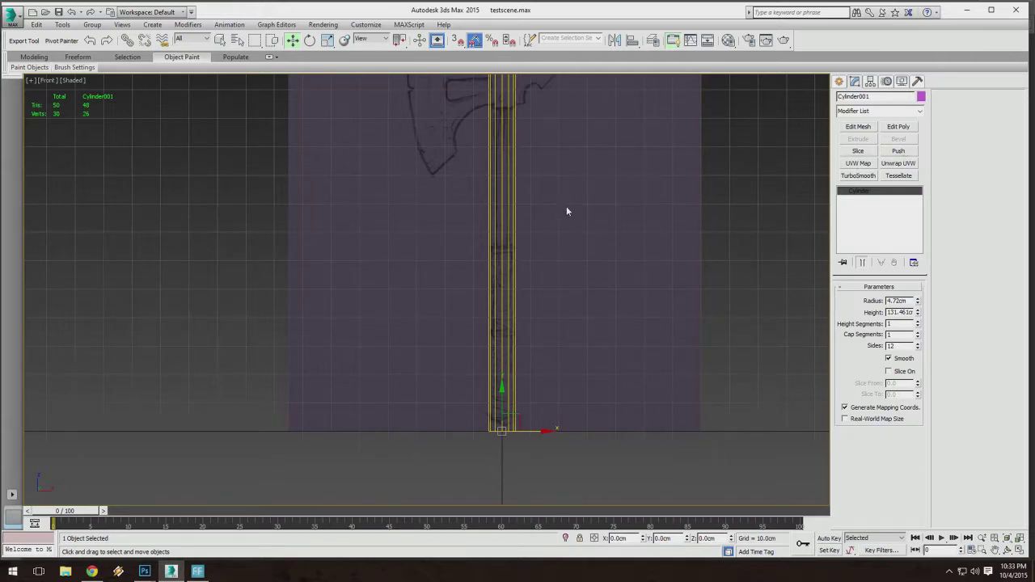
{"action": "middle_click_drag", "start_coordinate": [566, 211], "coordinate": [571, 216]}
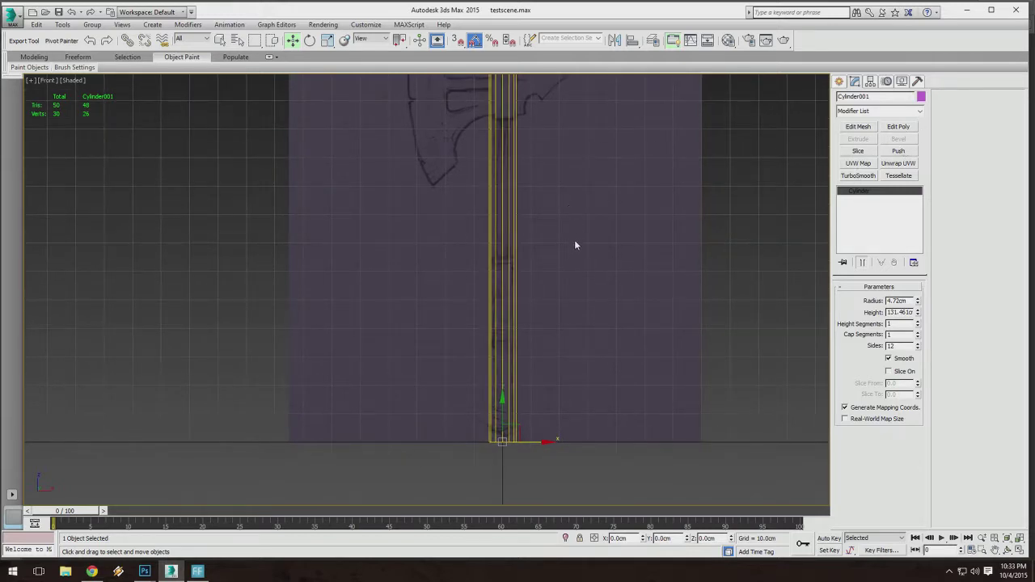
{"action": "middle_click_drag", "start_coordinate": [533, 297], "coordinate": [530, 284]}
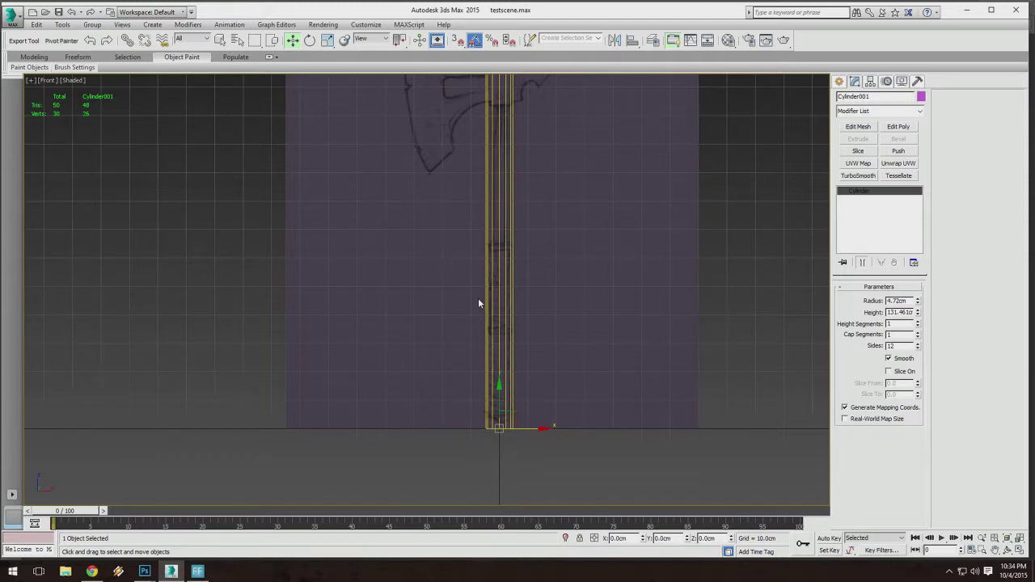
{"action": "scroll", "coordinate": [475, 237], "scroll_direction": "up", "scroll_amount": 3}
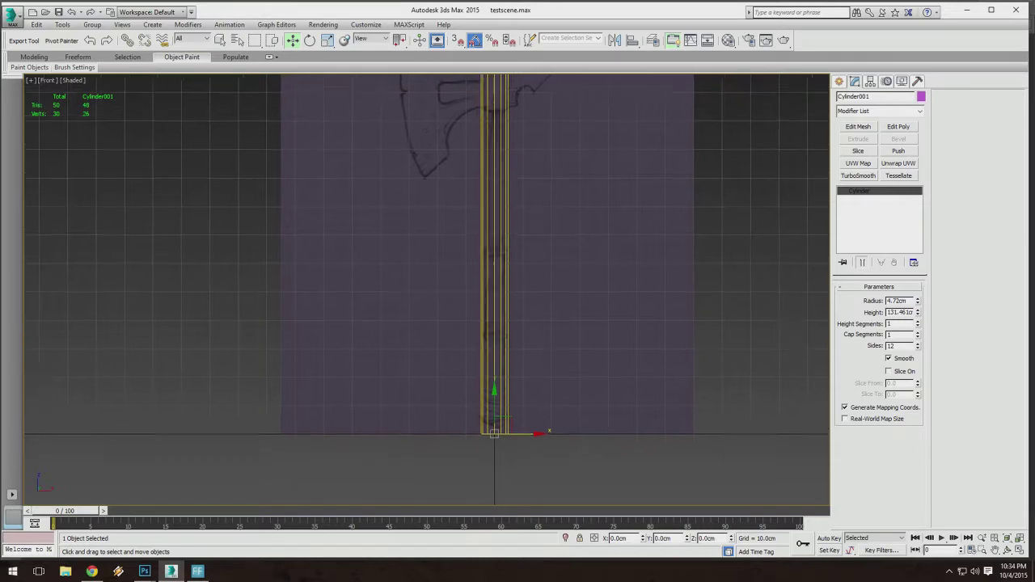
{"action": "middle_click_drag", "start_coordinate": [462, 256], "coordinate": [457, 266]}
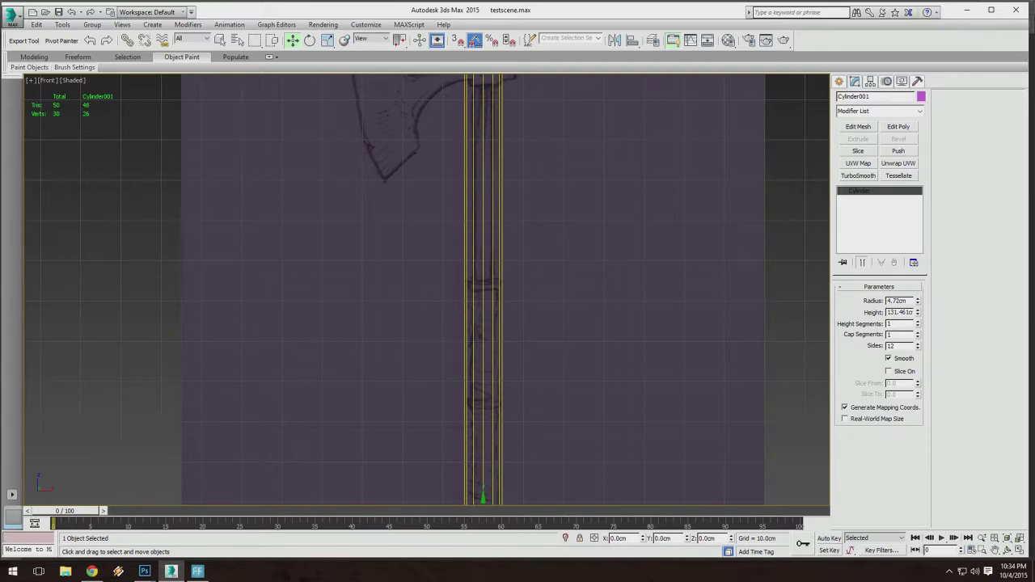
Add an Edit Poly modifier to the cylinder and select its 12 lengthwise edges at edge level.
{"action": "left_click", "coordinate": [895, 129]}
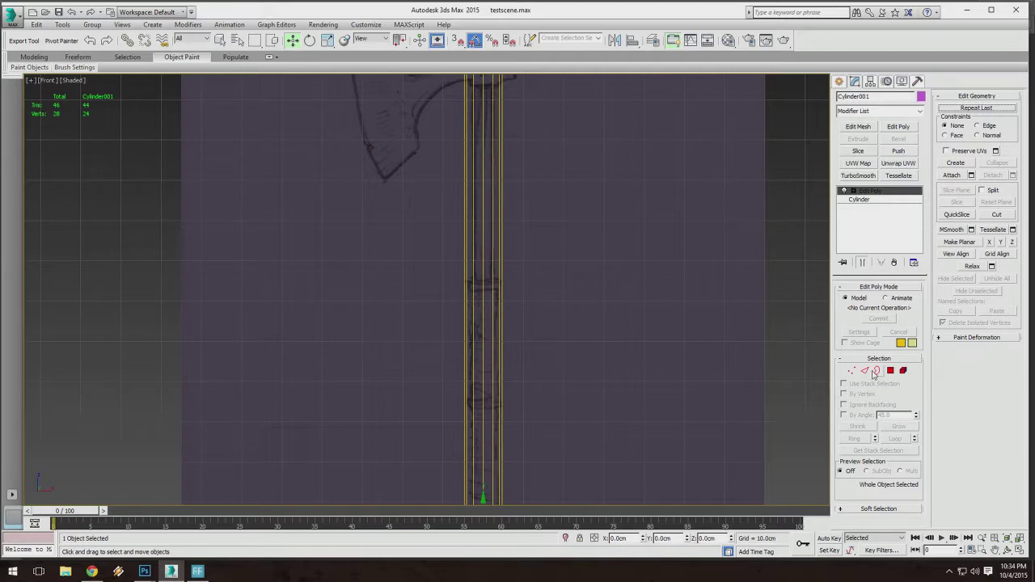
{"action": "left_click", "coordinate": [865, 369]}
{"action": "scroll", "coordinate": [473, 296], "scroll_direction": "down", "scroll_amount": 6}
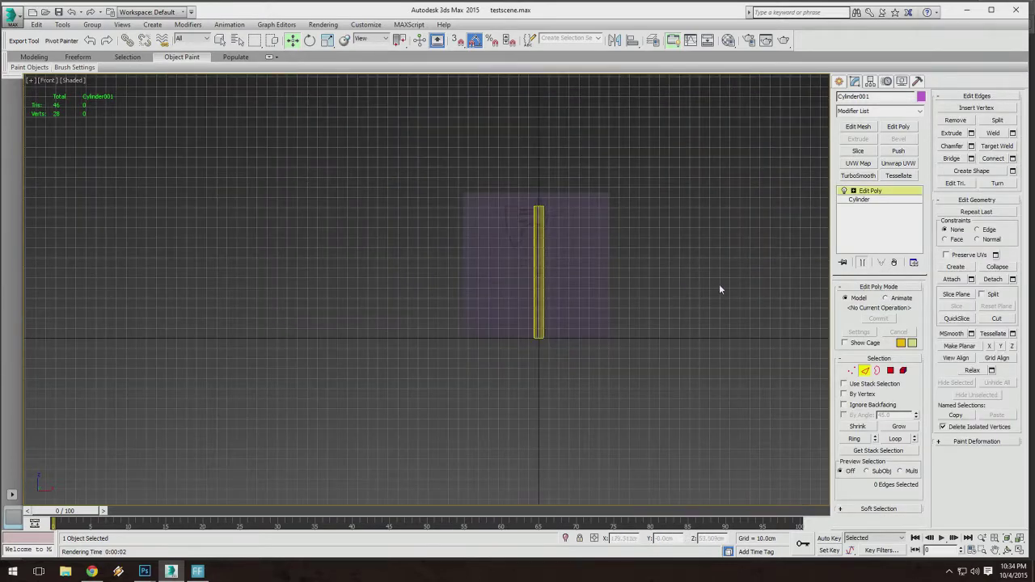
{"action": "left_click_drag", "start_coordinate": [719, 284], "coordinate": [518, 283]}
{"action": "scroll", "coordinate": [570, 282], "scroll_direction": "up", "scroll_amount": 8}
{"action": "scroll", "coordinate": [571, 142], "scroll_direction": "down", "scroll_amount": 2}
{"action": "middle_click_drag", "start_coordinate": [555, 151], "coordinate": [550, 188]}
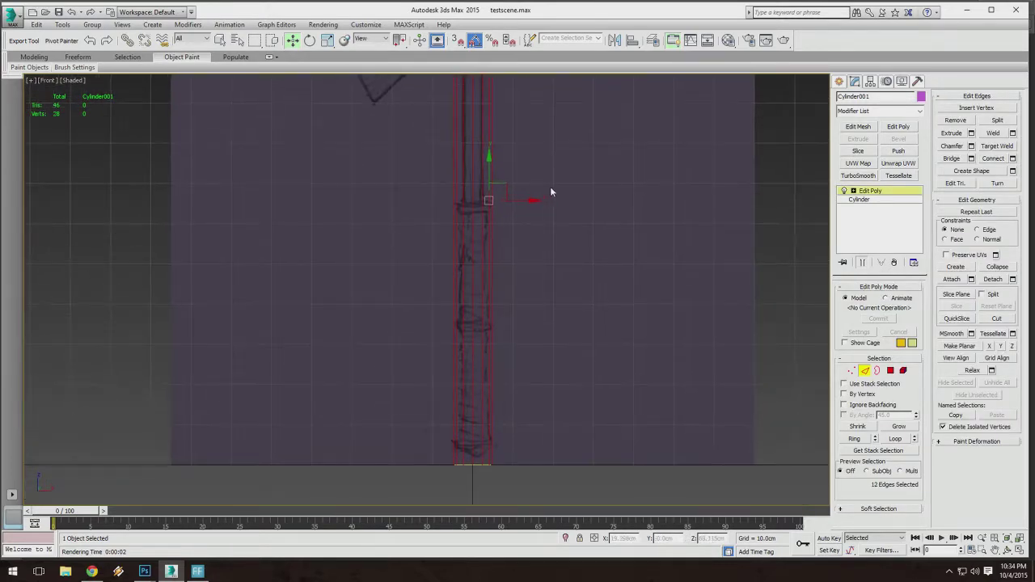
{"action": "middle_click_drag", "start_coordinate": [477, 186], "coordinate": [498, 275]}
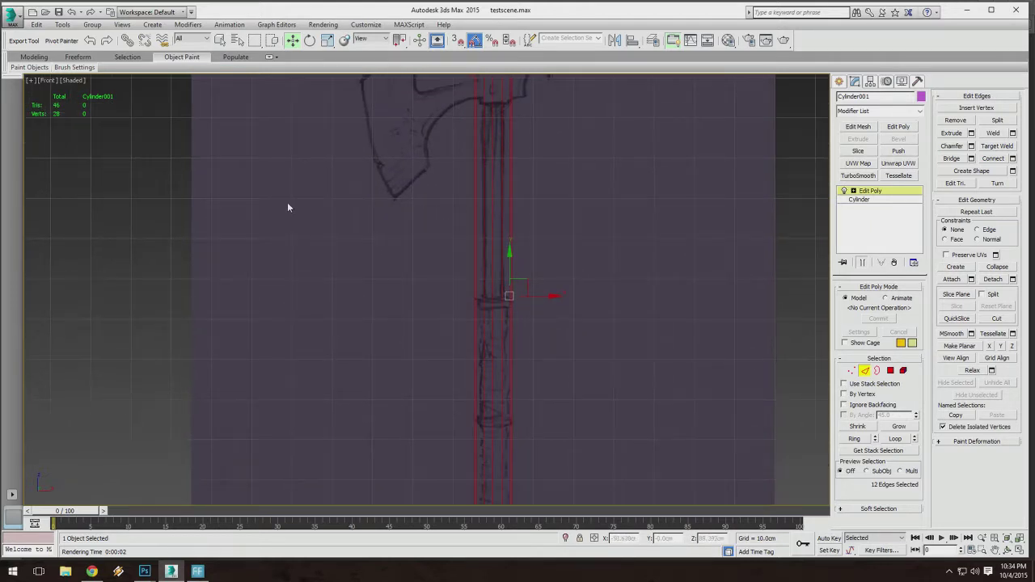
{"action": "middle_click_drag", "start_coordinate": [518, 243], "coordinate": [520, 279]}
{"action": "middle_click_drag", "start_coordinate": [409, 229], "coordinate": [402, 185]}
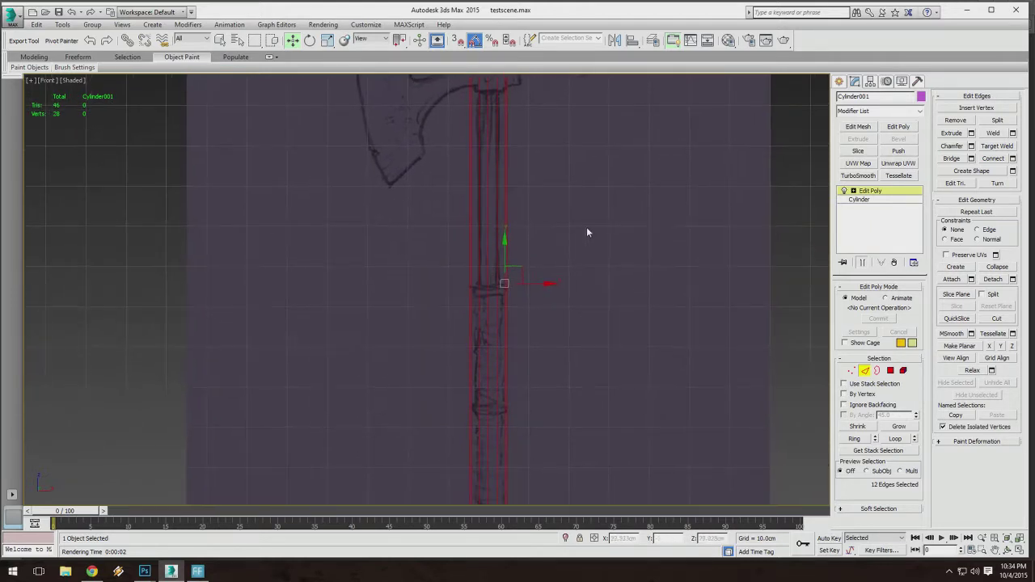
Connect the selected lengthwise edges with 10 segments, dividing the handle into evenly spaced rings.
{"action": "left_click", "coordinate": [1013, 158]}
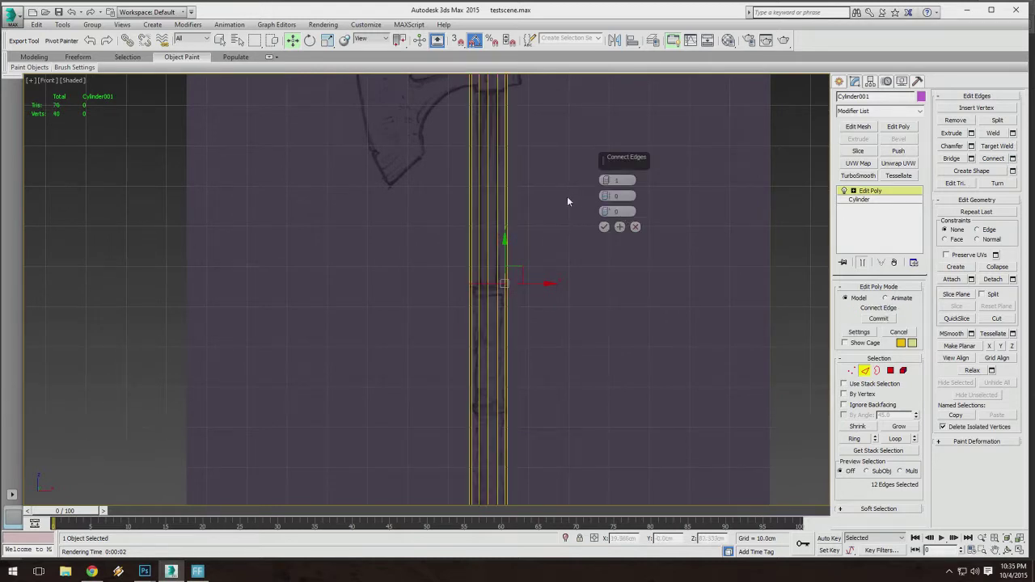
{"action": "left_click", "coordinate": [604, 179]}
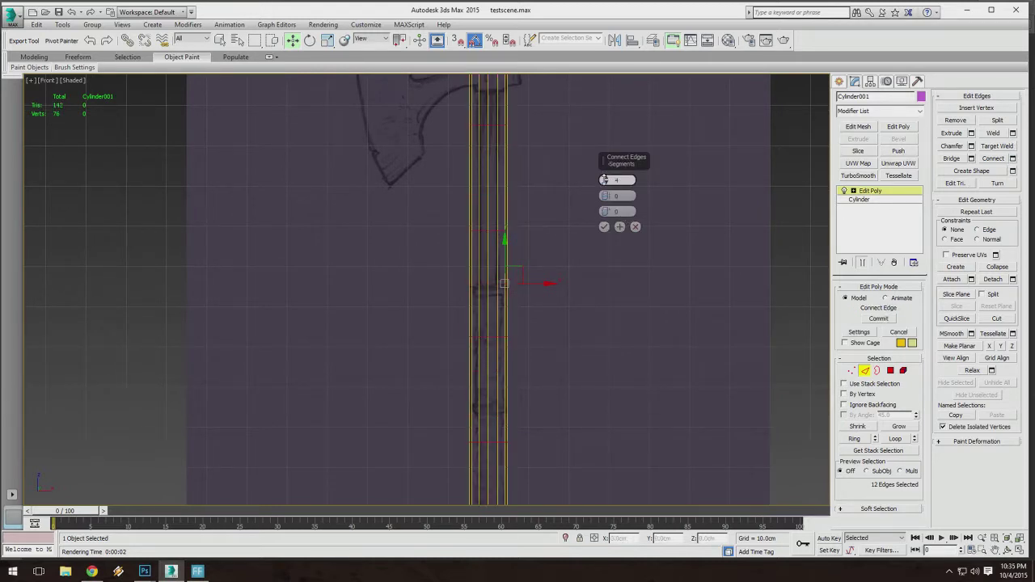
{"action": "left_click", "coordinate": [604, 180]}
{"action": "left_click", "coordinate": [604, 180]}
{"action": "left_click", "coordinate": [605, 179]}
{"action": "left_click", "coordinate": [607, 180]}
{"action": "left_click", "coordinate": [608, 180]}
{"action": "left_click", "coordinate": [608, 180]}
{"action": "left_click", "coordinate": [608, 181]}
{"action": "middle_click_drag", "start_coordinate": [471, 329], "coordinate": [468, 233]}
{"action": "left_click", "coordinate": [603, 227]}
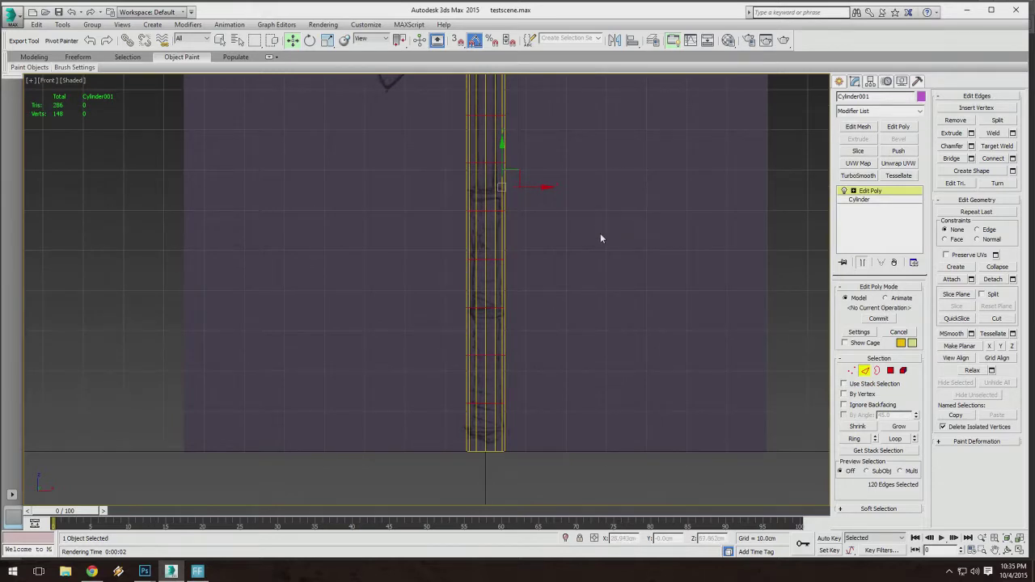
Switch to vertex level and examine how the new rings line up with the sketched grip bands and handle base.
{"action": "scroll", "coordinate": [554, 224], "scroll_direction": "down", "scroll_amount": 2}
{"action": "scroll", "coordinate": [625, 316], "scroll_direction": "up", "scroll_amount": 2}
{"action": "left_click", "coordinate": [851, 370]}
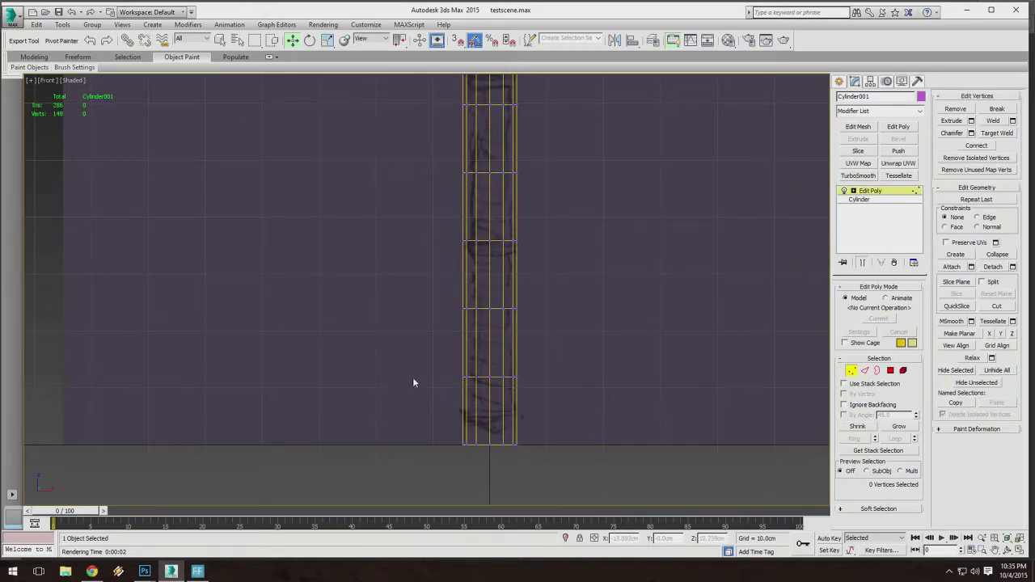
{"action": "middle_click_drag", "start_coordinate": [455, 338], "coordinate": [454, 345]}
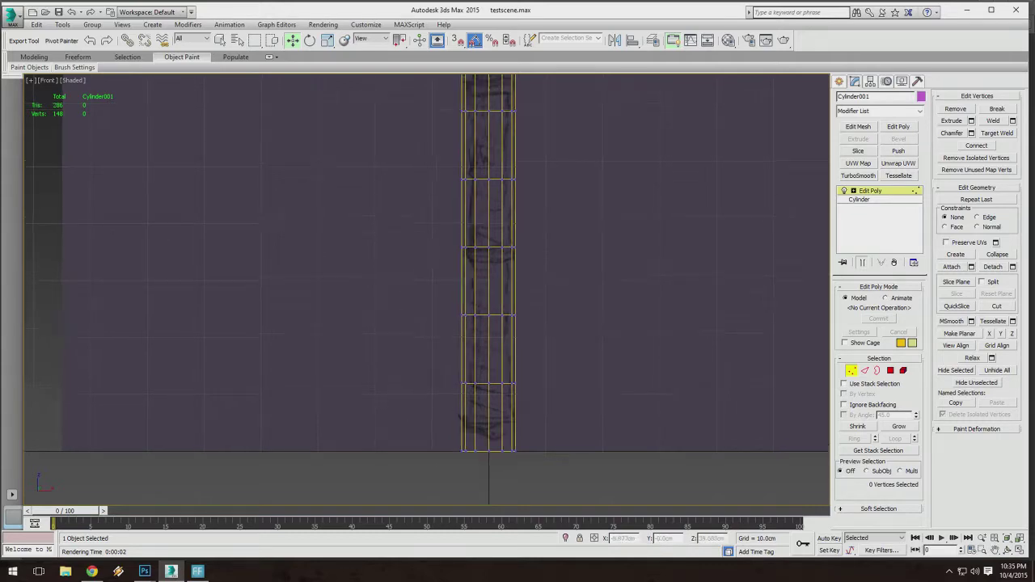
{"action": "scroll", "coordinate": [426, 284], "scroll_direction": "down", "scroll_amount": 4}
{"action": "scroll", "coordinate": [476, 217], "scroll_direction": "up", "scroll_amount": 4}
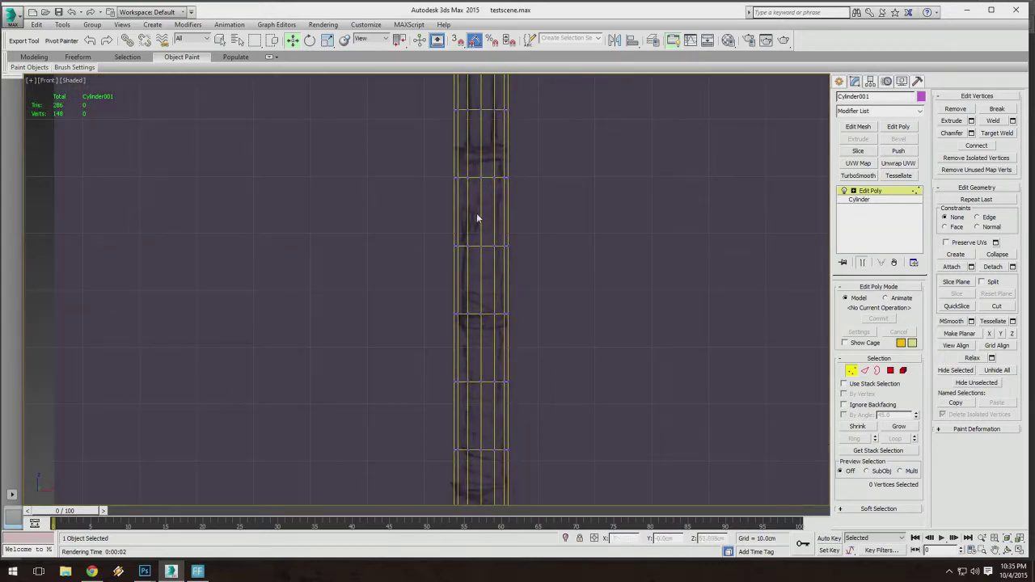
{"action": "scroll", "coordinate": [476, 212], "scroll_direction": "up", "scroll_amount": 3}
{"action": "middle_click_drag", "start_coordinate": [592, 271], "coordinate": [440, 166]}
{"action": "scroll", "coordinate": [438, 187], "scroll_direction": "down", "scroll_amount": 3}
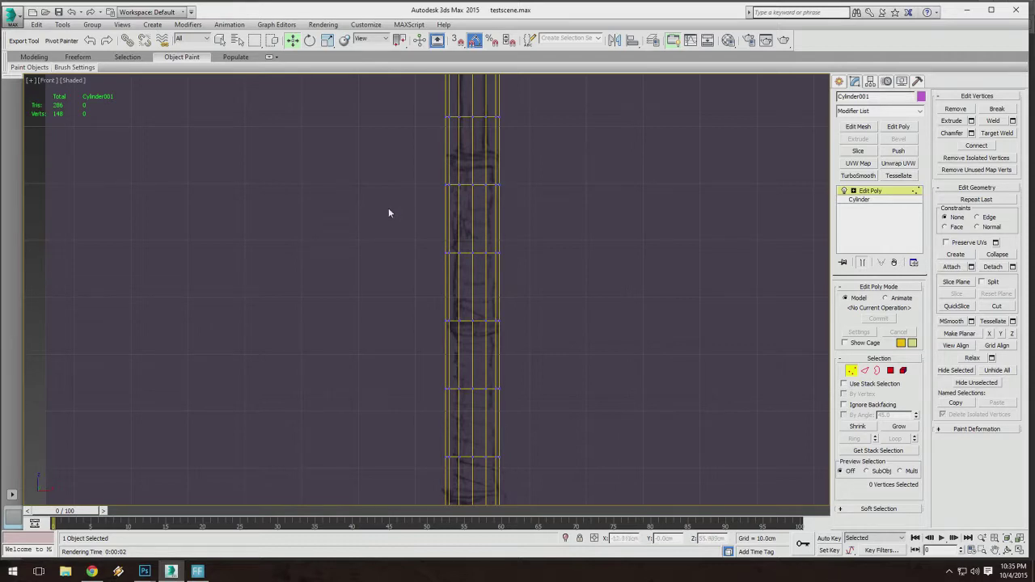
{"action": "middle_click_drag", "start_coordinate": [437, 387], "coordinate": [450, 273]}
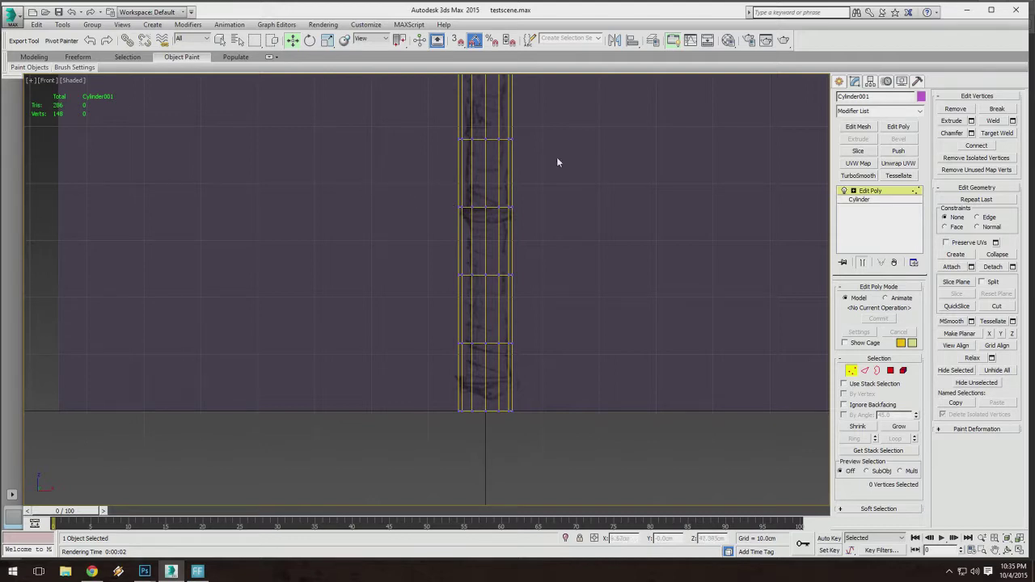
{"action": "middle_click_drag", "start_coordinate": [464, 364], "coordinate": [446, 275]}
{"action": "scroll", "coordinate": [446, 275], "scroll_direction": "up", "scroll_amount": 2}
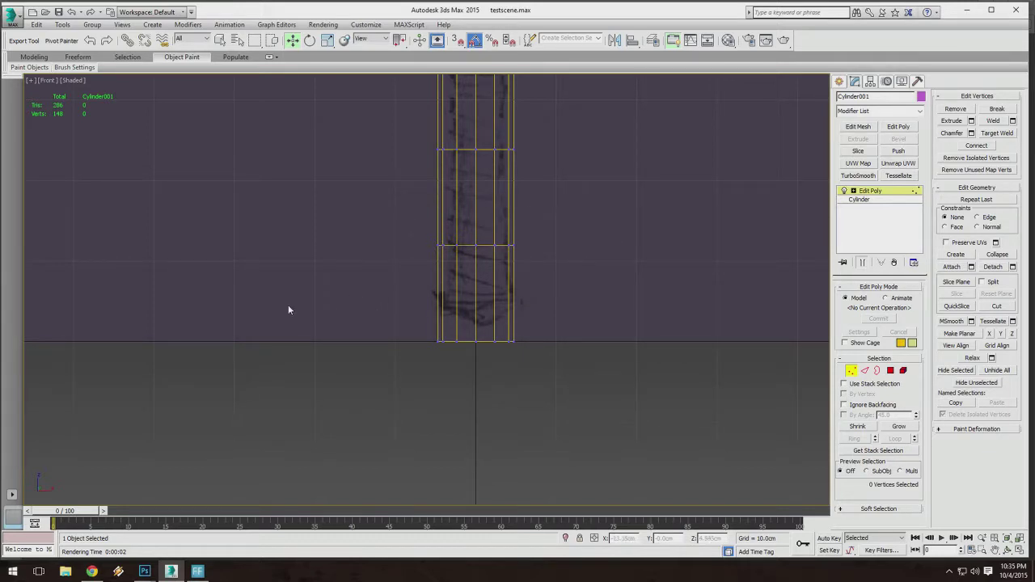
Select the cylinder's 12 bottom vertices and raise them to about 4.8 cm in Z, at the sketched end of the handle.
{"action": "left_click_drag", "start_coordinate": [634, 422], "coordinate": [689, 431]}
{"action": "scroll", "coordinate": [408, 246], "scroll_direction": "up", "scroll_amount": 4}
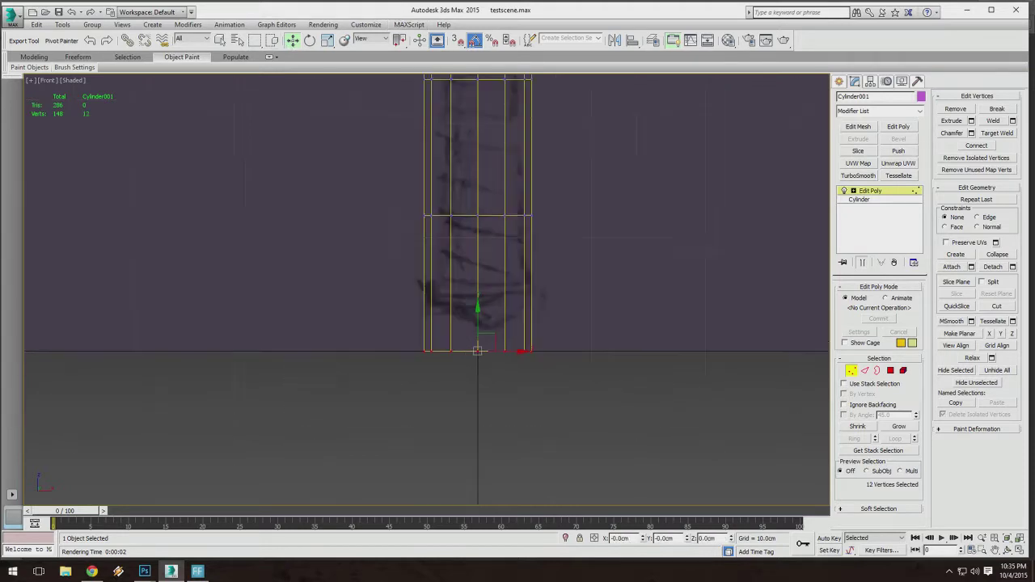
{"action": "middle_click_drag", "start_coordinate": [408, 246], "coordinate": [412, 300]}
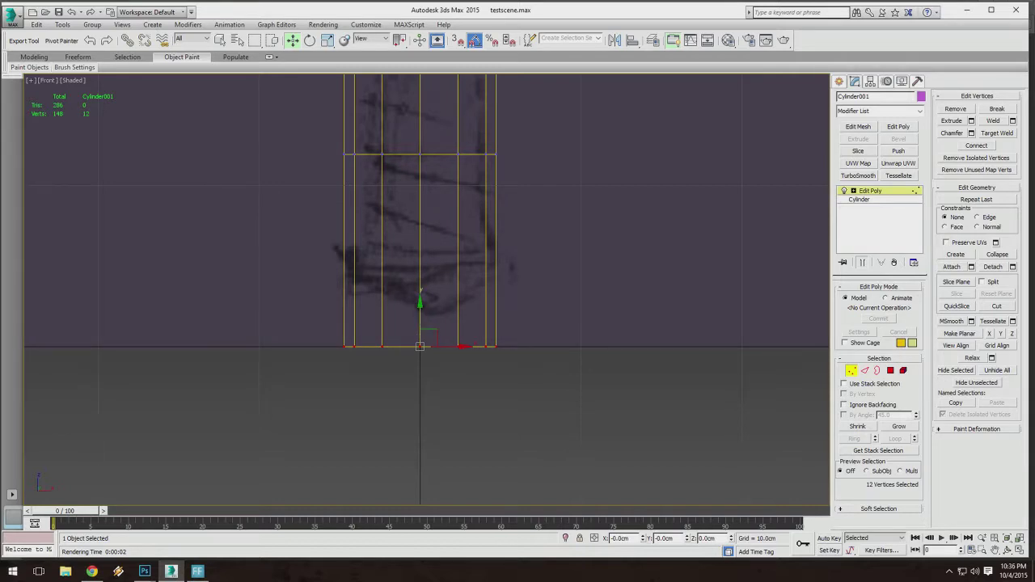
{"action": "left_click_drag", "start_coordinate": [780, 516], "coordinate": [780, 516]}
{"action": "middle_click_drag", "start_coordinate": [390, 363], "coordinate": [410, 388]}
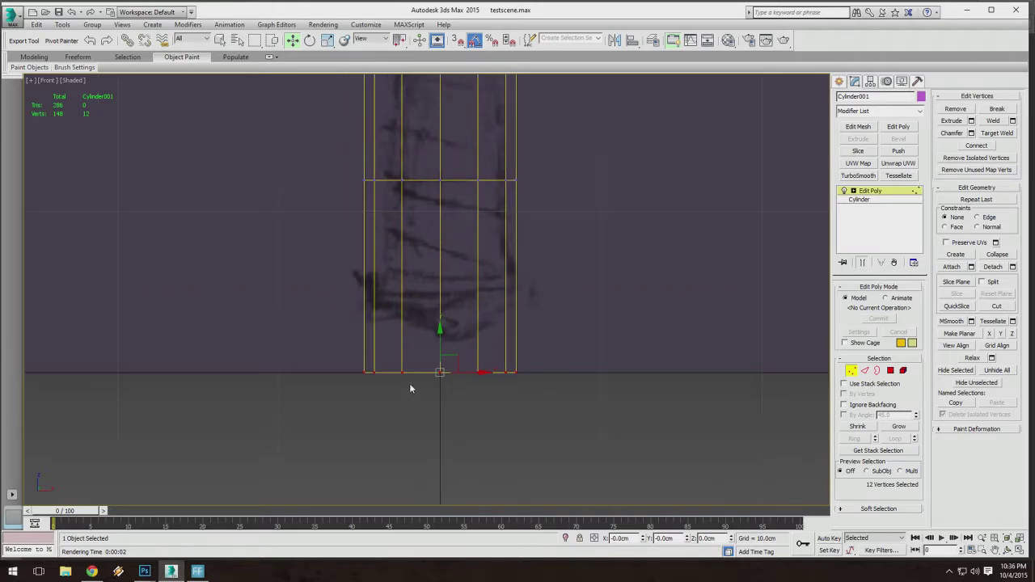
{"action": "left_click_drag", "start_coordinate": [774, 476], "coordinate": [775, 475]}
{"action": "middle_click_drag", "start_coordinate": [441, 346], "coordinate": [454, 365]}
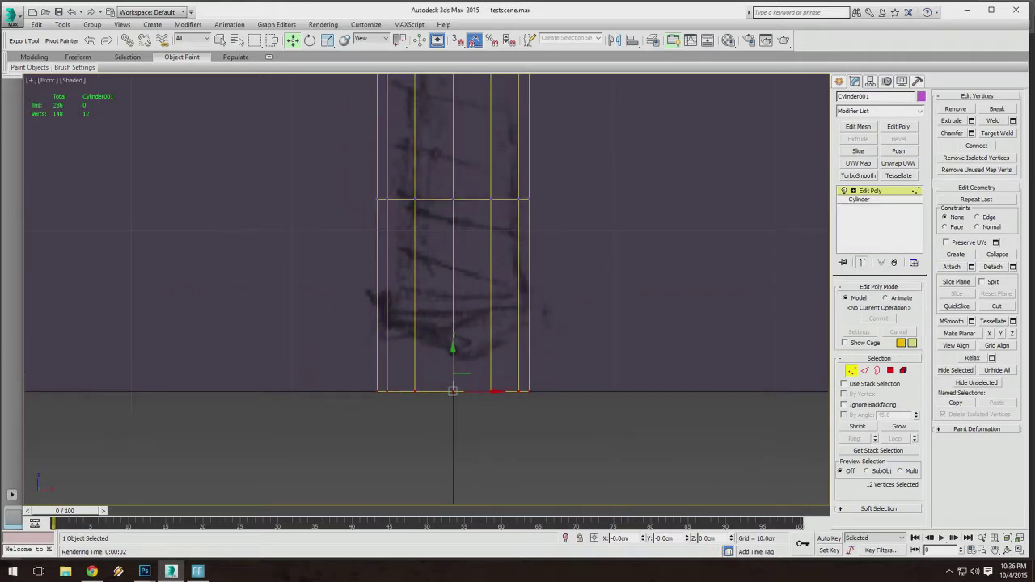
{"action": "left_click_drag", "start_coordinate": [454, 363], "coordinate": [461, 289]}
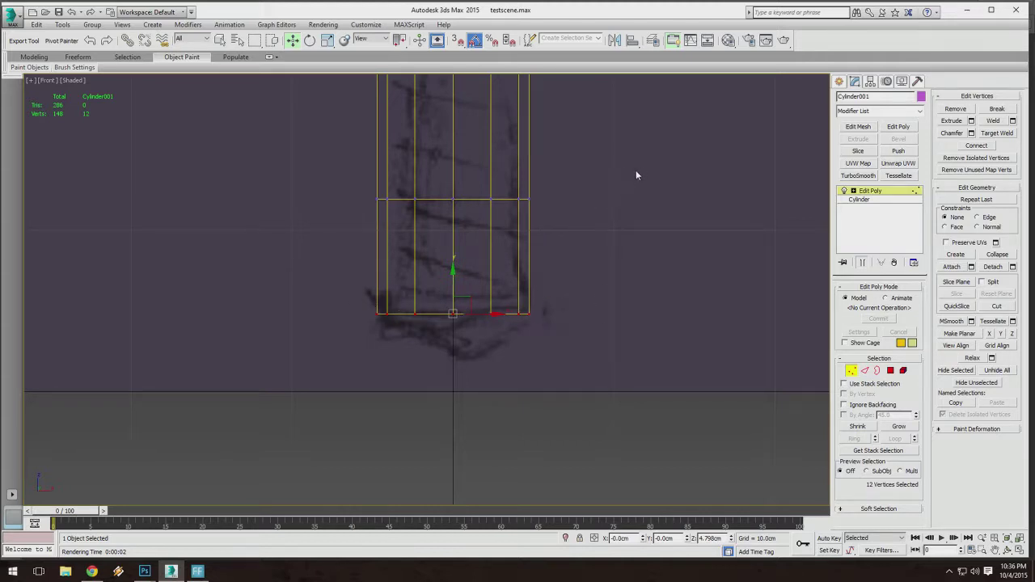
Select the 12-vertex ring just above the handle's bottom end and lower it to about 6.1 cm in Z.
{"action": "scroll", "coordinate": [493, 174], "scroll_direction": "up", "scroll_amount": 3}
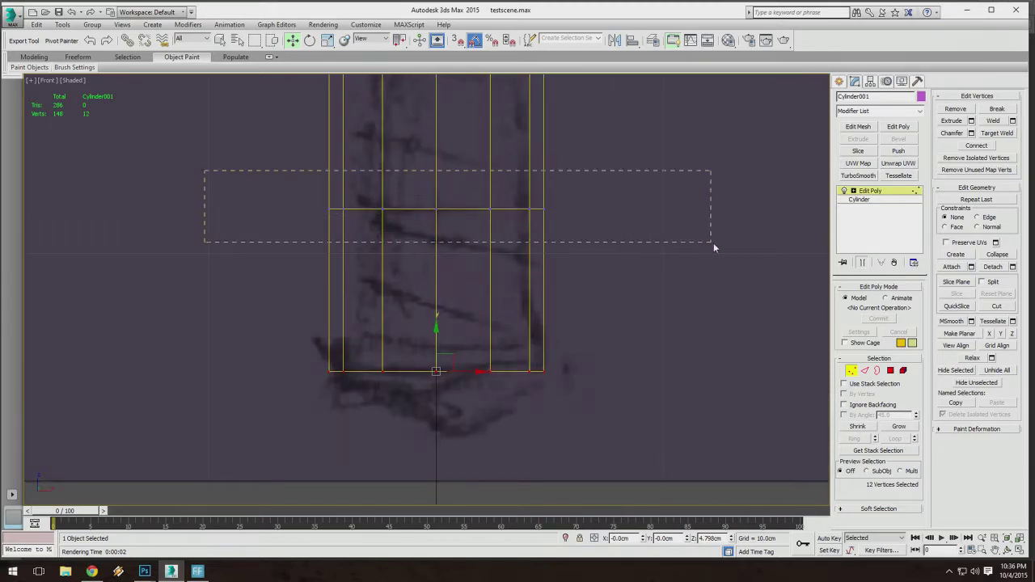
{"action": "left_click_drag", "start_coordinate": [713, 248], "coordinate": [713, 242]}
{"action": "mouse_move", "coordinate": [453, 202]}
{"action": "middle_mouse_down"}
{"action": "mouse_move", "coordinate": [445, 195]}
{"action": "mouse_move", "coordinate": [457, 196]}
{"action": "middle_mouse_up"}
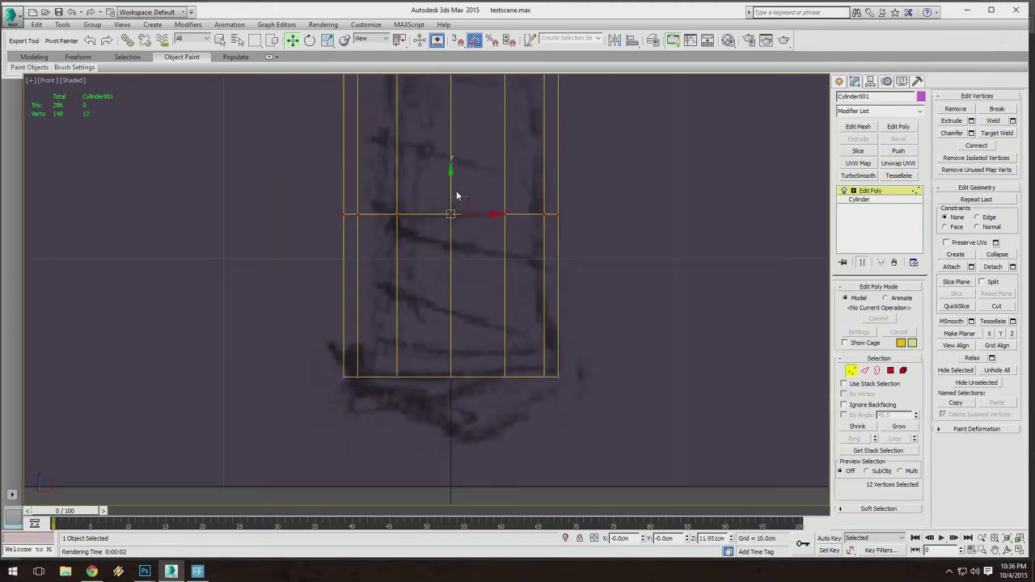
{"action": "left_click_drag", "start_coordinate": [726, 245], "coordinate": [726, 245]}
{"action": "middle_click_drag", "start_coordinate": [513, 240], "coordinate": [467, 174]}
{"action": "left_click_drag", "start_coordinate": [472, 171], "coordinate": [472, 303]}
{"action": "middle_click_drag", "start_coordinate": [477, 251], "coordinate": [468, 279]}
{"action": "scroll", "coordinate": [468, 261], "scroll_direction": "down", "scroll_amount": 5}
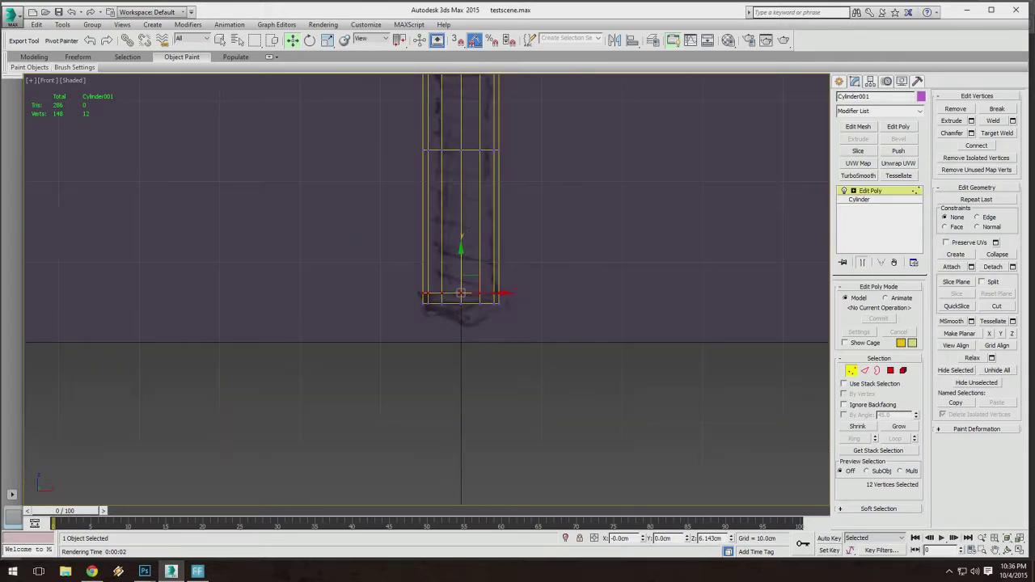
Select the next vertex ring up and raise it to about 33.66 cm in Z, at the lower edge of the sketched grip band.
{"action": "scroll", "coordinate": [441, 243], "scroll_direction": "up", "scroll_amount": 1}
{"action": "middle_click_drag", "start_coordinate": [440, 113], "coordinate": [441, 243]}
{"action": "left_click_drag", "start_coordinate": [472, 254], "coordinate": [527, 268]}
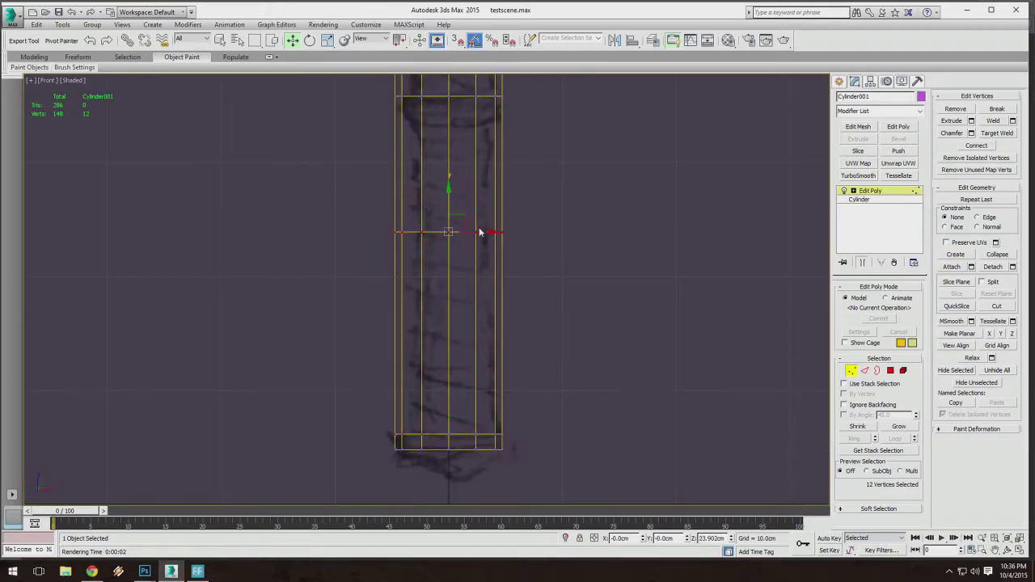
{"action": "middle_click_drag", "start_coordinate": [421, 176], "coordinate": [467, 321]}
{"action": "scroll", "coordinate": [467, 260], "scroll_direction": "up", "scroll_amount": 3}
{"action": "scroll", "coordinate": [466, 309], "scroll_direction": "down", "scroll_amount": 2}
{"action": "left_click_drag", "start_coordinate": [443, 347], "coordinate": [444, 191]}
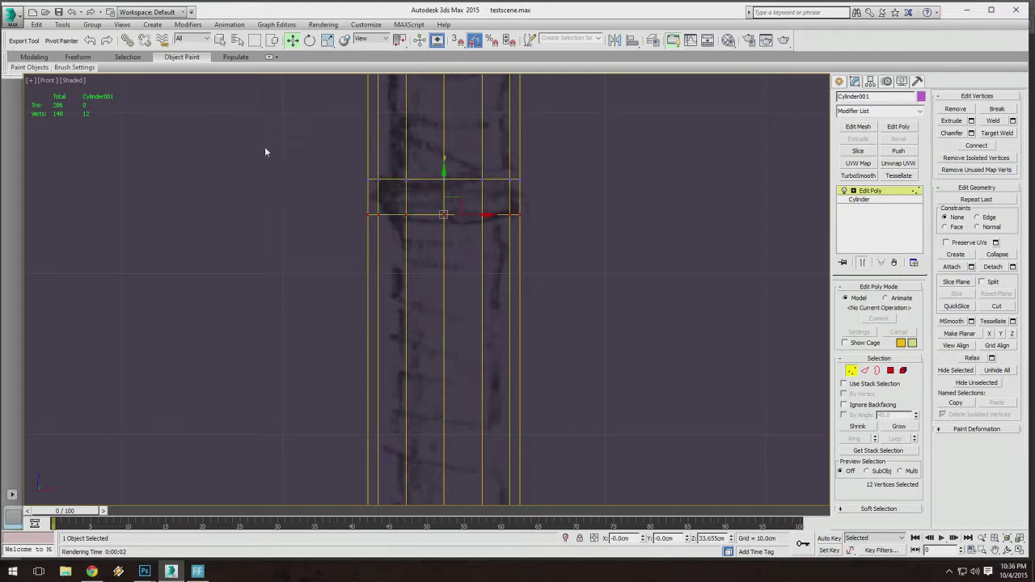
Select the vertex ring at the upper edge of the sketched grip band and raise it to about 35.94 cm in Z.
{"action": "scroll", "coordinate": [348, 130], "scroll_direction": "up", "scroll_amount": 2}
{"action": "scroll", "coordinate": [380, 253], "scroll_direction": "down", "scroll_amount": 6}
{"action": "middle_click_drag", "start_coordinate": [388, 291], "coordinate": [396, 258]}
{"action": "scroll", "coordinate": [396, 263], "scroll_direction": "up", "scroll_amount": 6}
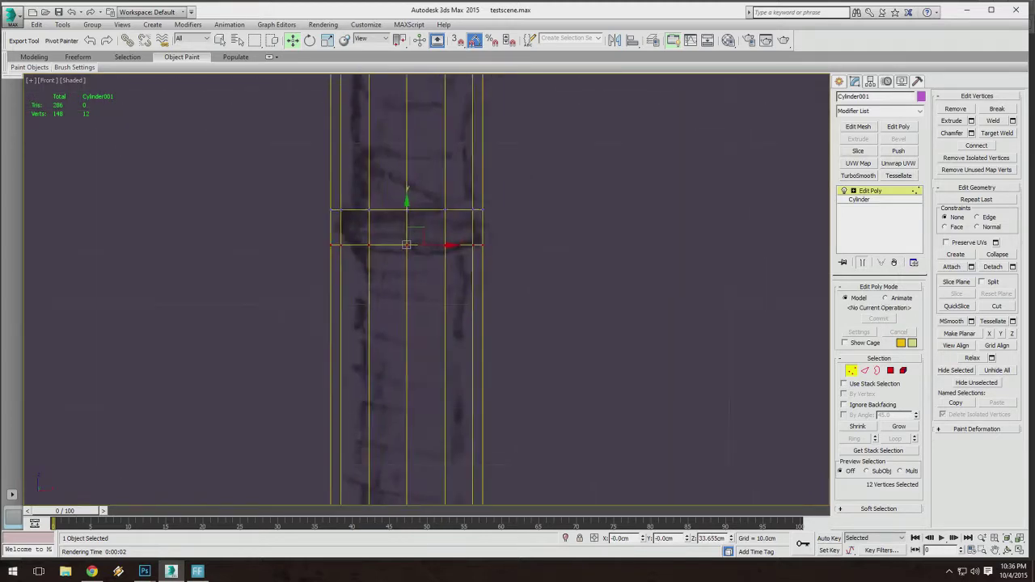
{"action": "left_click_drag", "start_coordinate": [704, 260], "coordinate": [741, 261]}
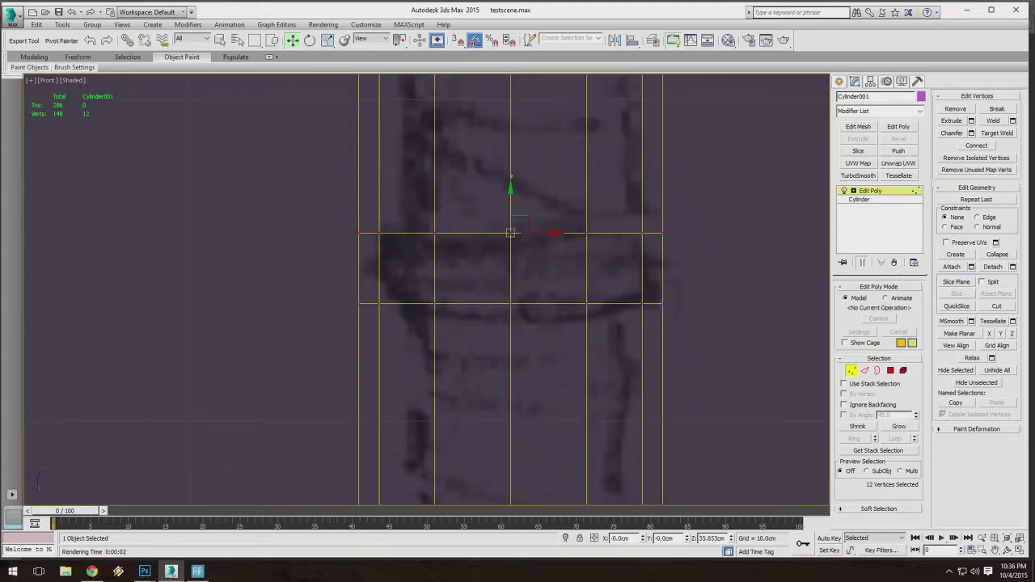
{"action": "middle_click_drag", "start_coordinate": [527, 208], "coordinate": [441, 223]}
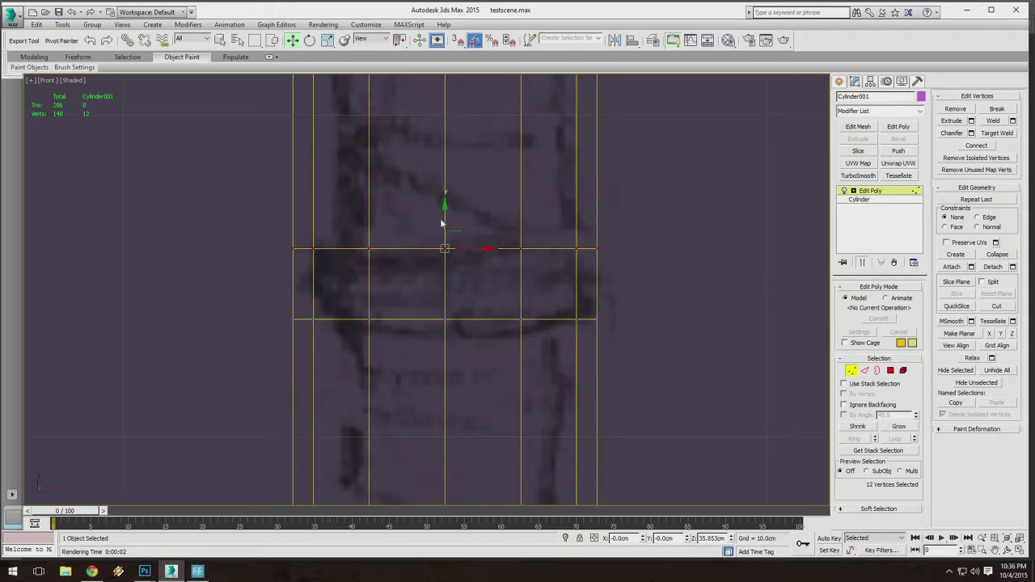
{"action": "left_click_drag", "start_coordinate": [445, 212], "coordinate": [445, 210]}
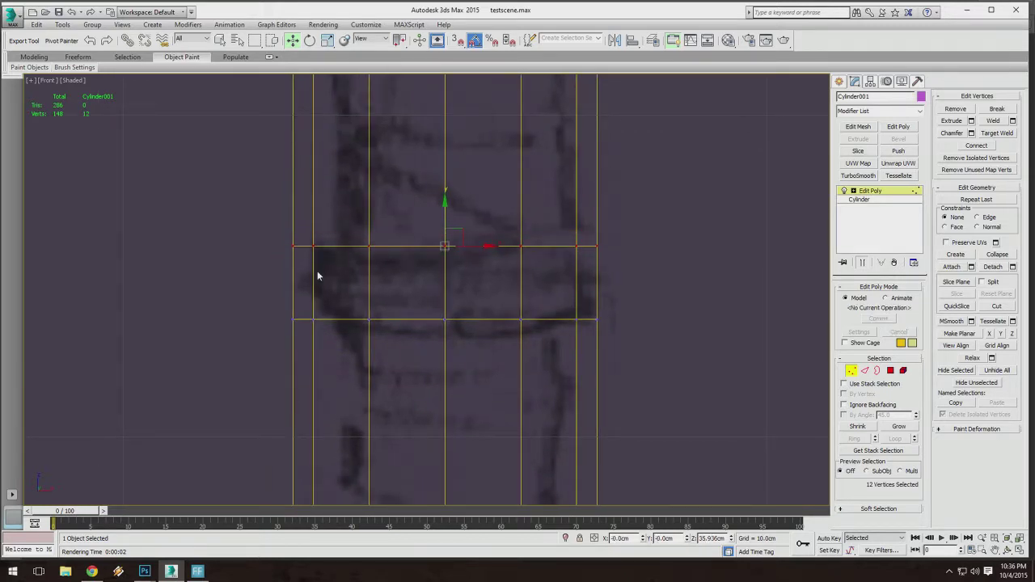
Select the vertex ring at the grip band's lower edge and lower it to about 33.49 cm in Z.
{"action": "left_click_drag", "start_coordinate": [716, 387], "coordinate": [715, 387]}
{"action": "middle_click_drag", "start_coordinate": [393, 315], "coordinate": [410, 286]}
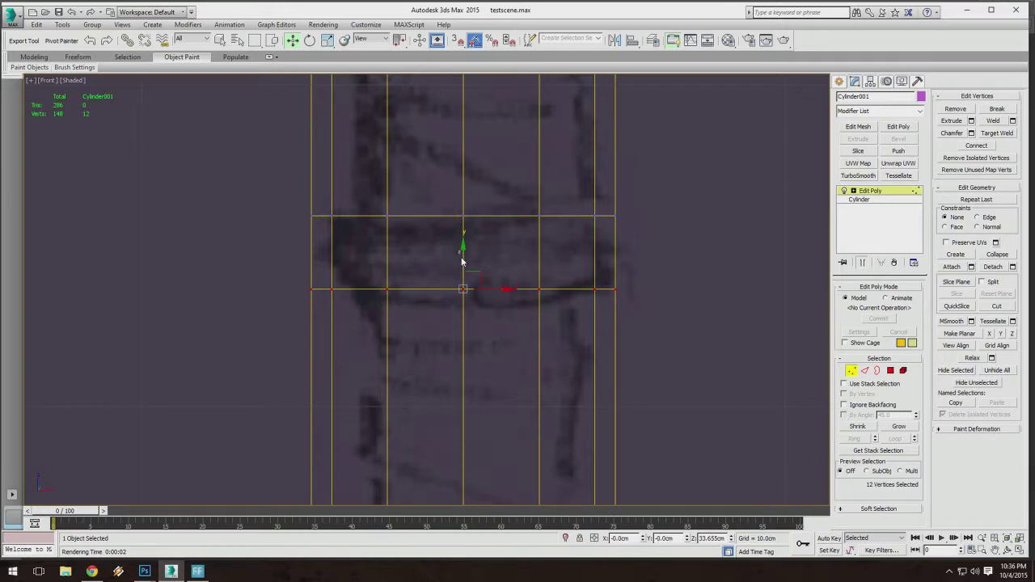
{"action": "middle_click_drag", "start_coordinate": [513, 330], "coordinate": [526, 304]}
{"action": "left_click_drag", "start_coordinate": [477, 229], "coordinate": [476, 235]}
Adjust the lower ring's vertex pairs in height to follow the sketched curve, raising the right-hand ones and lowering the centre pair to about 33.2 cm.
{"action": "left_click", "coordinate": [548, 253]}
{"action": "mouse_move", "coordinate": [539, 253]}
{"action": "left_mouse_down"}
{"action": "mouse_move", "coordinate": [567, 304]}
{"action": "mouse_move", "coordinate": [551, 262]}
{"action": "mouse_move", "coordinate": [617, 298]}
{"action": "left_mouse_up"}
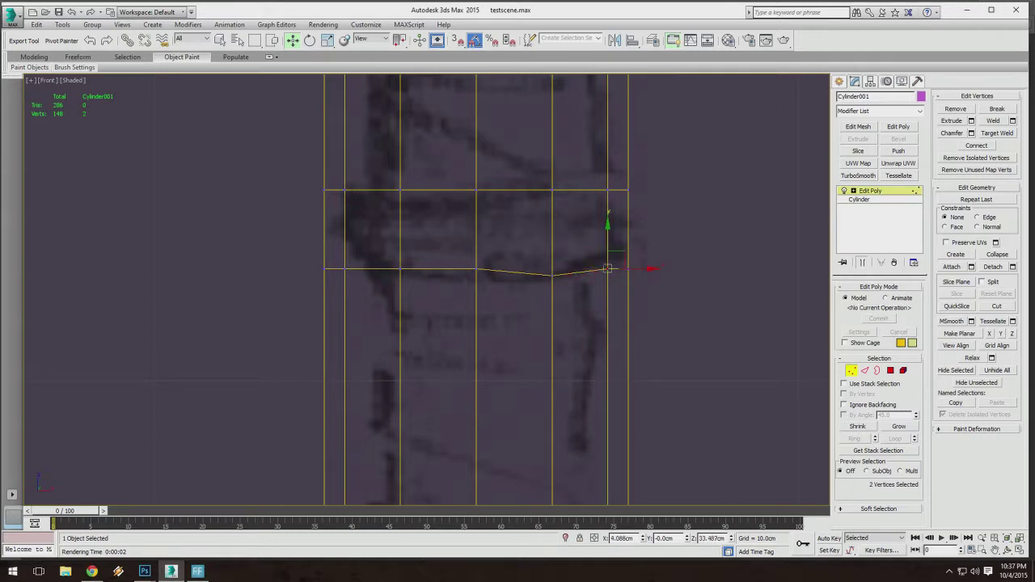
{"action": "left_click_drag", "start_coordinate": [607, 245], "coordinate": [627, 231]}
{"action": "left_click_drag", "start_coordinate": [456, 247], "coordinate": [477, 253]}
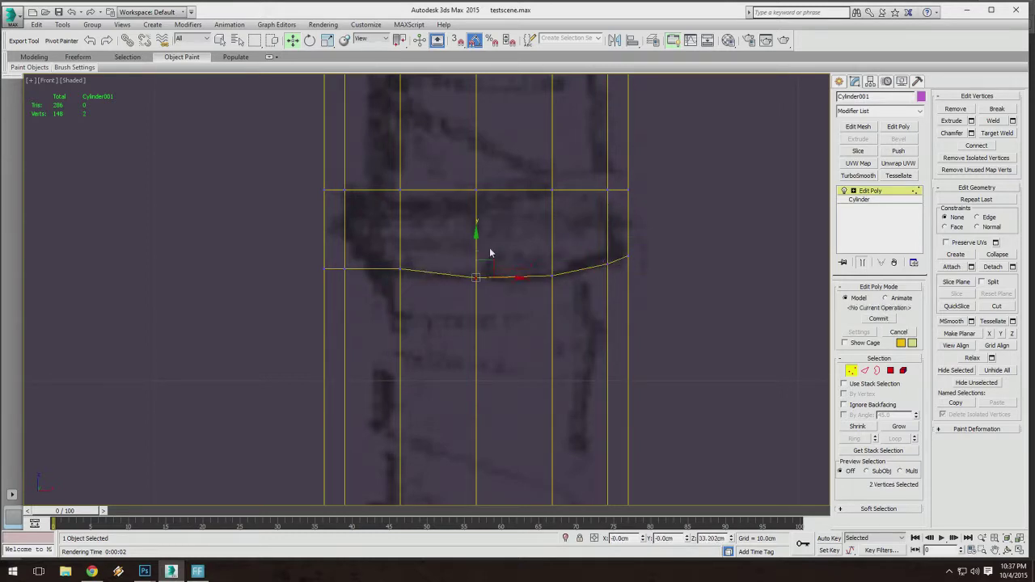
Undo the individual vertex moves along the lower edge of the cylinder's lower band so that row is straight again.
{"action": "key", "text": "ctrl+z"}
{"action": "key", "text": "ctrl+z"}
{"action": "key", "text": "ctrl+z"}
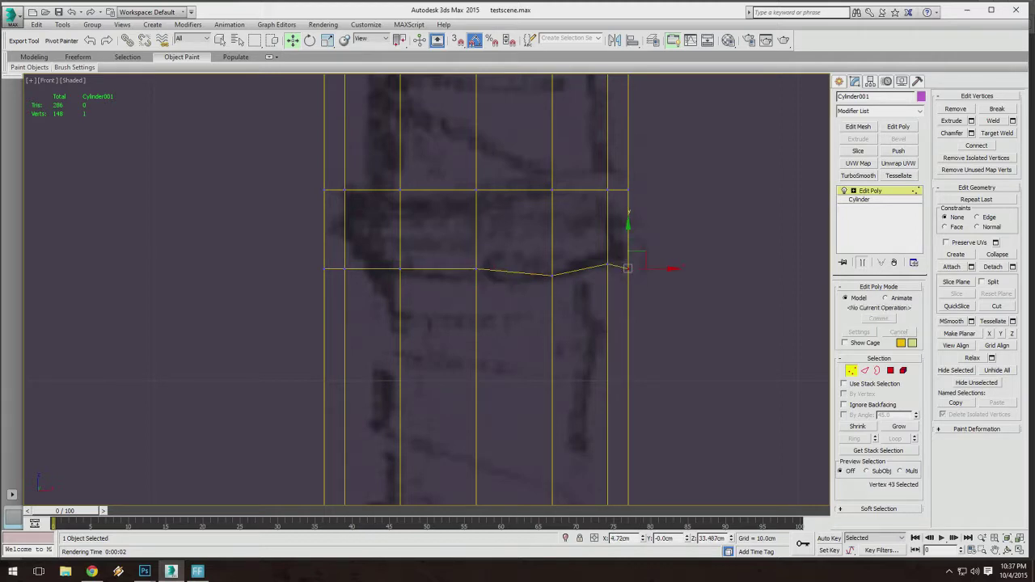
{"action": "key", "text": "ctrl+z"}
{"action": "key", "text": "ctrl+z"}
{"action": "key", "text": "ctrl+z"}
{"action": "middle_click_drag", "start_coordinate": [617, 303], "coordinate": [602, 303]}
{"action": "scroll", "coordinate": [600, 307], "scroll_direction": "down", "scroll_amount": 5}
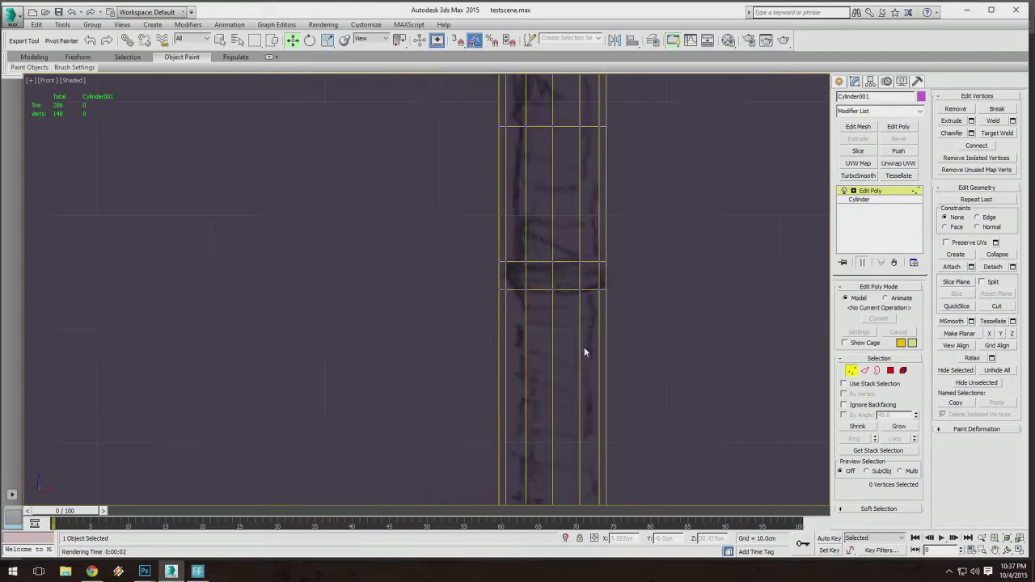
Examine how the cylinder's base and the vertex rows of the lower band line up with the reference sketch.
{"action": "middle_click_drag", "start_coordinate": [584, 347], "coordinate": [499, 213]}
{"action": "scroll", "coordinate": [499, 212], "scroll_direction": "down", "scroll_amount": 5}
{"action": "scroll", "coordinate": [485, 206], "scroll_direction": "up", "scroll_amount": 4}
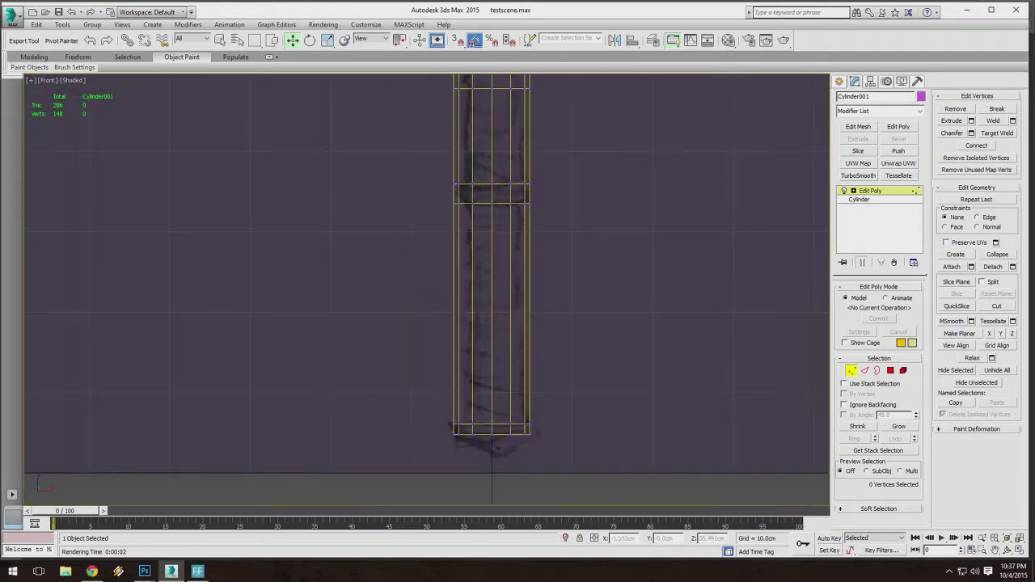
{"action": "scroll", "coordinate": [485, 189], "scroll_direction": "up", "scroll_amount": 2}
{"action": "scroll", "coordinate": [499, 342], "scroll_direction": "down", "scroll_amount": 1}
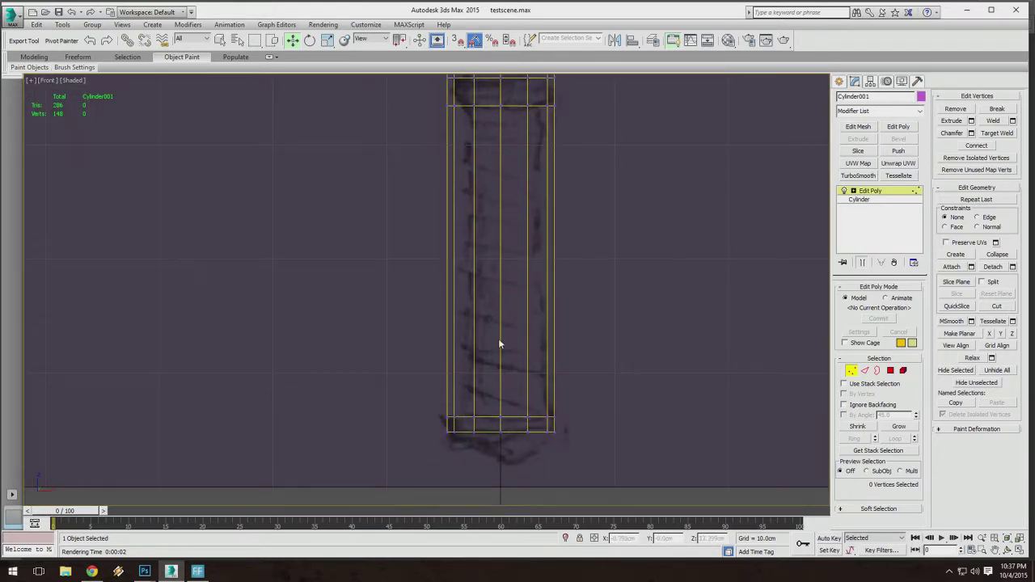
{"action": "middle_click_drag", "start_coordinate": [524, 351], "coordinate": [507, 291]}
{"action": "scroll", "coordinate": [521, 242], "scroll_direction": "down", "scroll_amount": 3}
{"action": "middle_click_drag", "start_coordinate": [493, 196], "coordinate": [495, 217]}
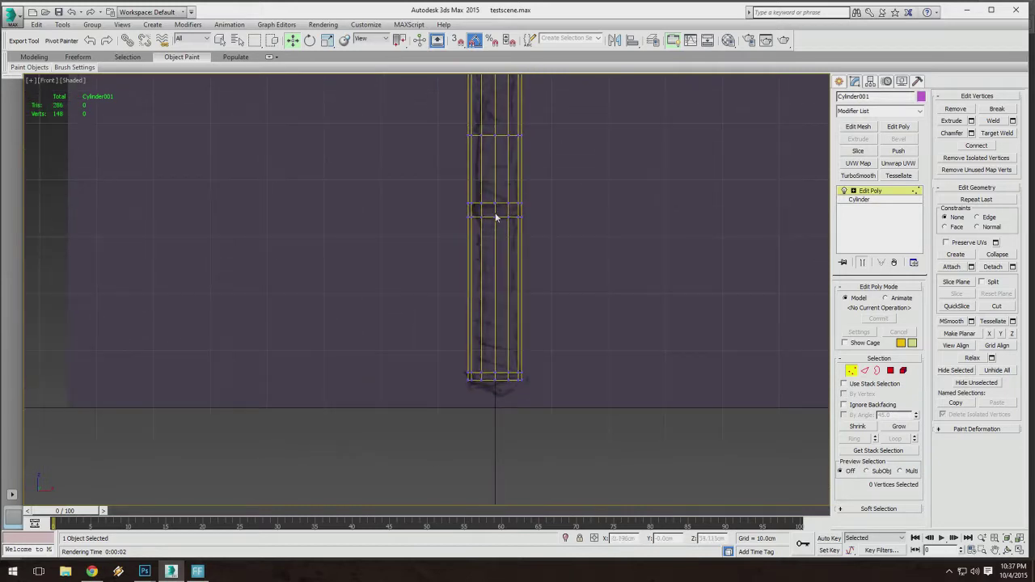
{"action": "middle_click_drag", "start_coordinate": [511, 351], "coordinate": [498, 310]}
{"action": "scroll", "coordinate": [494, 305], "scroll_direction": "up", "scroll_amount": 3}
{"action": "scroll", "coordinate": [464, 298], "scroll_direction": "down", "scroll_amount": 3}
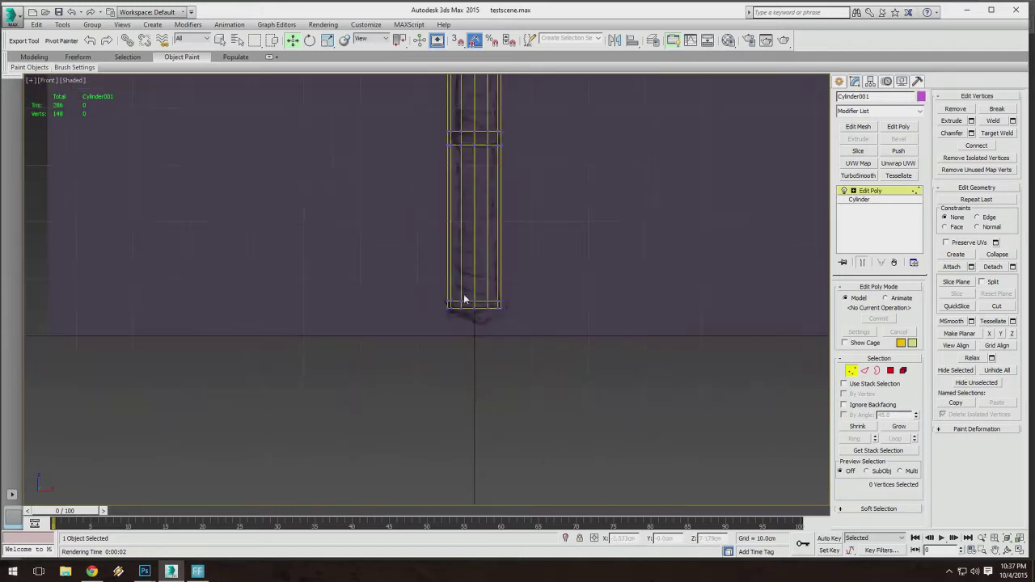
{"action": "middle_click_drag", "start_coordinate": [469, 158], "coordinate": [468, 262]}
{"action": "scroll", "coordinate": [468, 265], "scroll_direction": "up", "scroll_amount": 4}
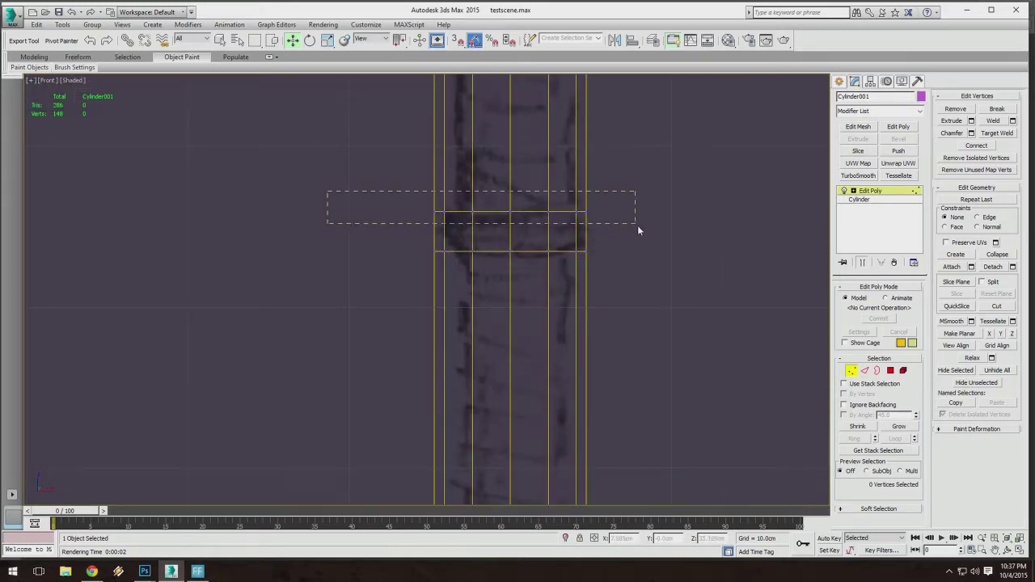
{"action": "left_click_drag", "start_coordinate": [638, 231], "coordinate": [645, 230]}
{"action": "left_click_drag", "start_coordinate": [630, 270], "coordinate": [621, 265]}
Move the cylinder's bottom row of vertices down to about Z 4.32 cm, toward the end of the sketched handle.
{"action": "scroll", "coordinate": [510, 130], "scroll_direction": "down", "scroll_amount": 6}
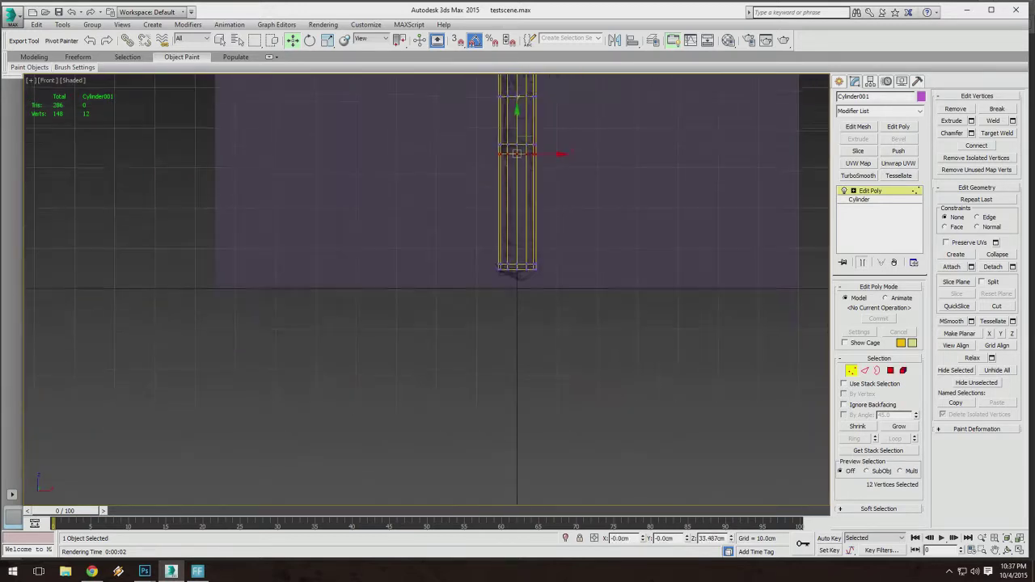
{"action": "scroll", "coordinate": [407, 251], "scroll_direction": "up", "scroll_amount": 4}
{"action": "left_click_drag", "start_coordinate": [355, 233], "coordinate": [631, 273]}
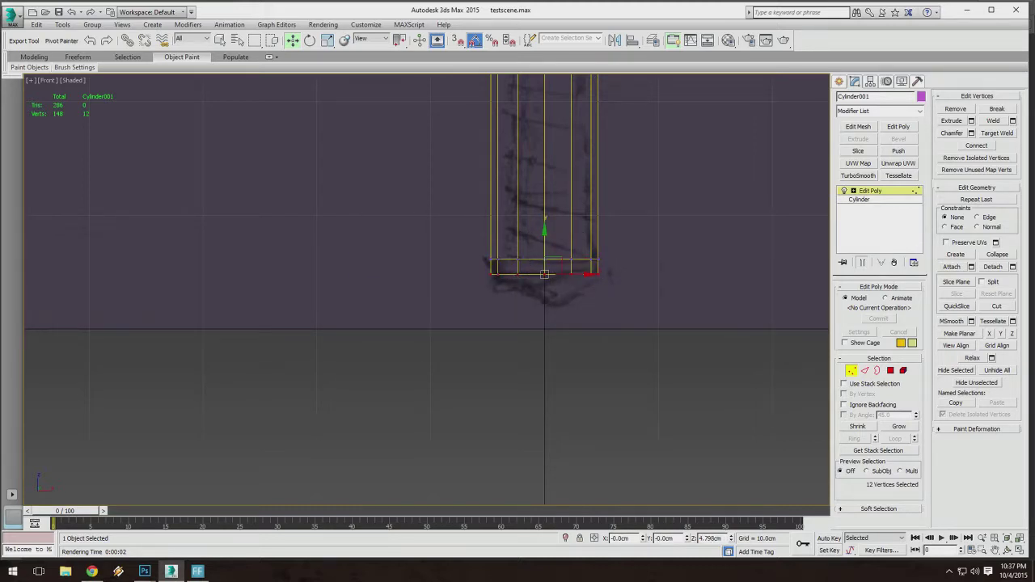
{"action": "left_click_drag", "start_coordinate": [544, 237], "coordinate": [544, 235]}
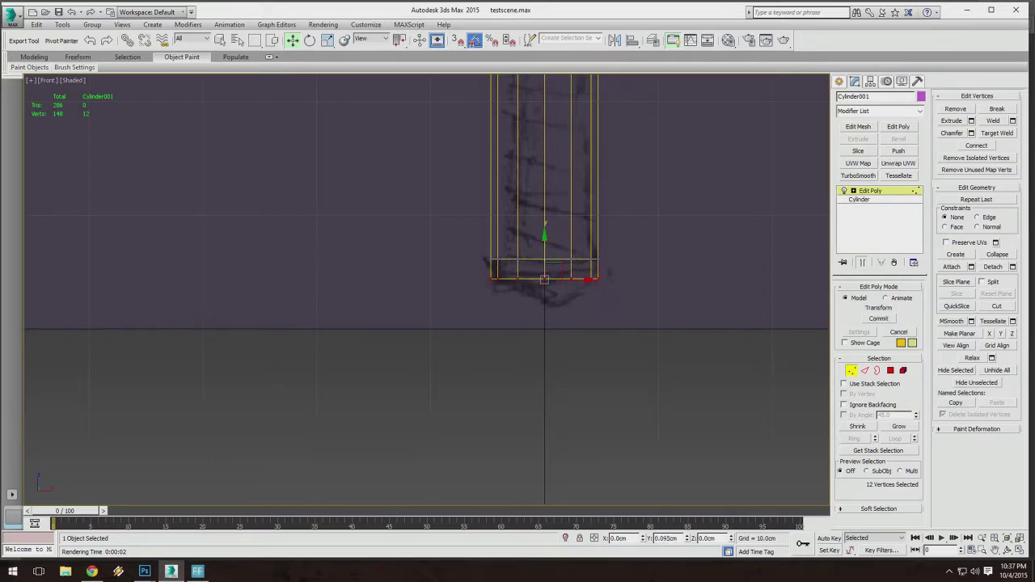
{"action": "scroll", "coordinate": [629, 216], "scroll_direction": "down", "scroll_amount": 5}
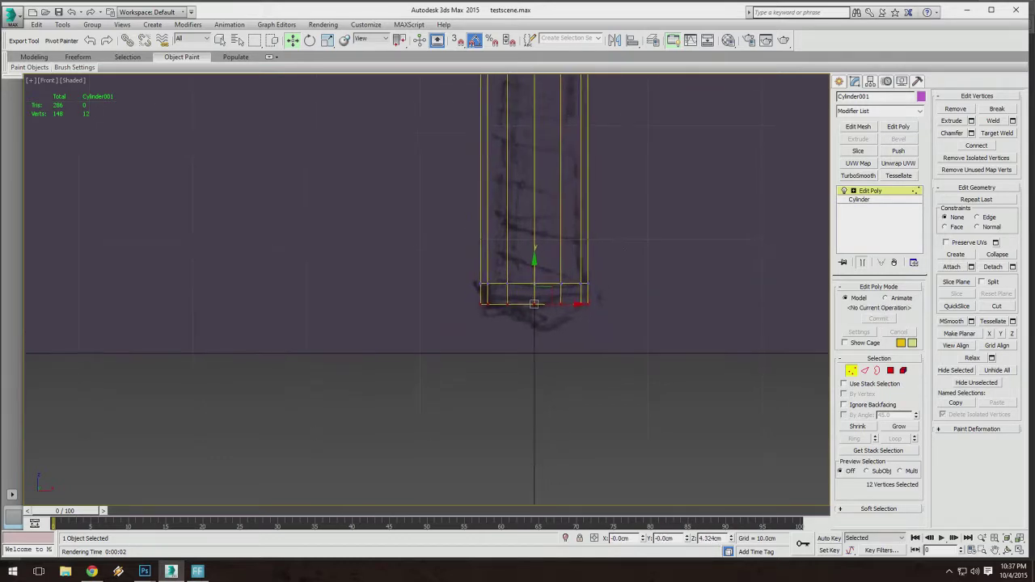
Inspect the vertex rows along the middle of the cylinder against the sketched handle and its upper band.
{"action": "mouse_move", "coordinate": [508, 173]}
{"action": "middle_mouse_down"}
{"action": "mouse_move", "coordinate": [531, 162]}
{"action": "mouse_move", "coordinate": [521, 159]}
{"action": "mouse_move", "coordinate": [525, 184]}
{"action": "middle_mouse_up"}
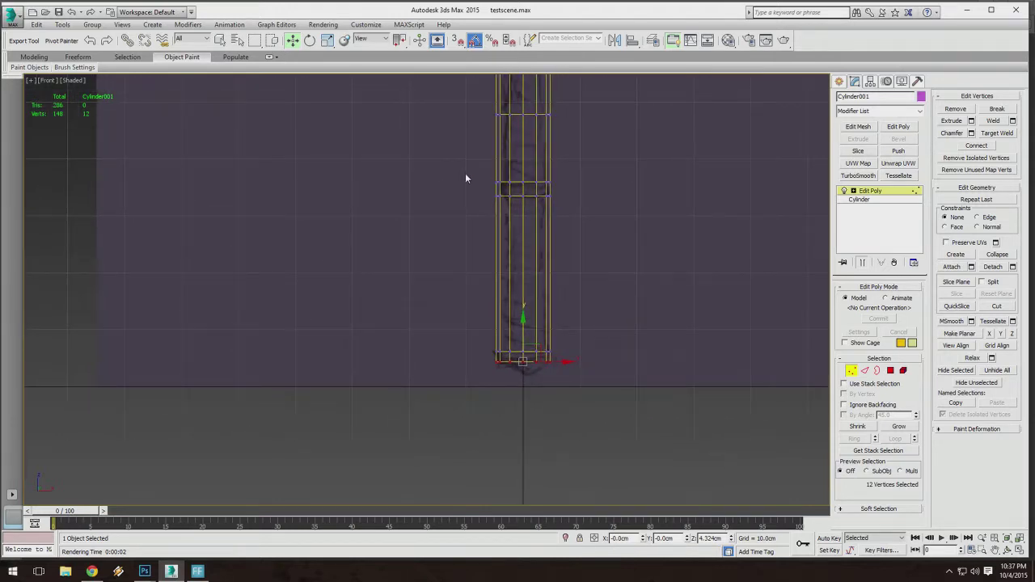
{"action": "middle_click_drag", "start_coordinate": [568, 145], "coordinate": [467, 136]}
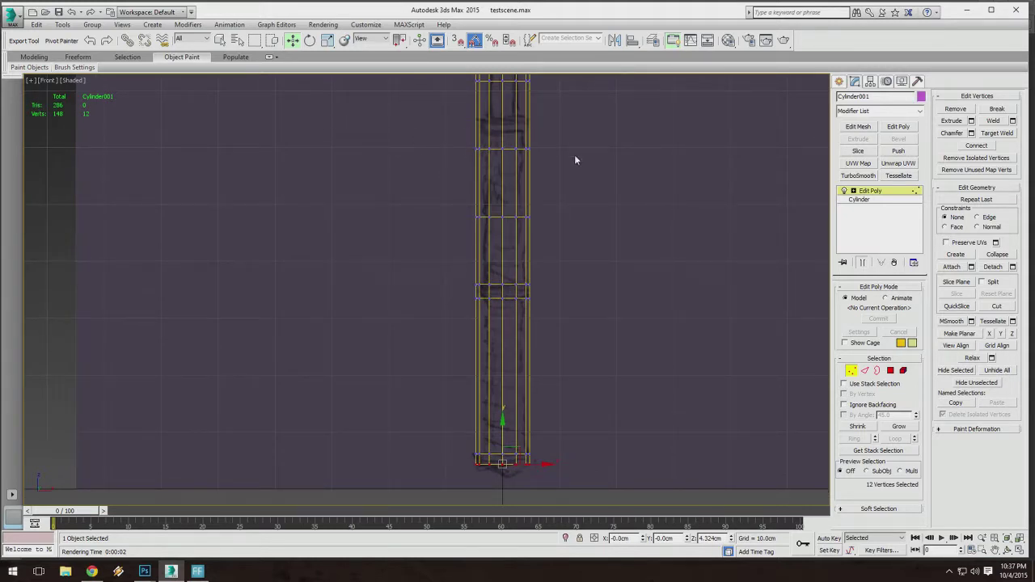
{"action": "middle_click_drag", "start_coordinate": [458, 170], "coordinate": [469, 261]}
{"action": "scroll", "coordinate": [465, 257], "scroll_direction": "up", "scroll_amount": 3}
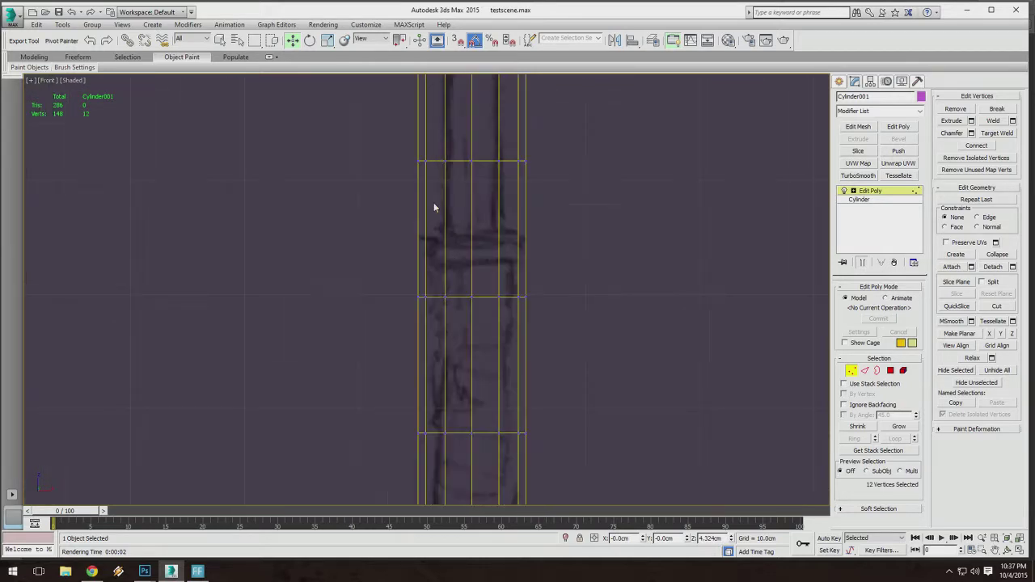
{"action": "scroll", "coordinate": [489, 267], "scroll_direction": "down", "scroll_amount": 5}
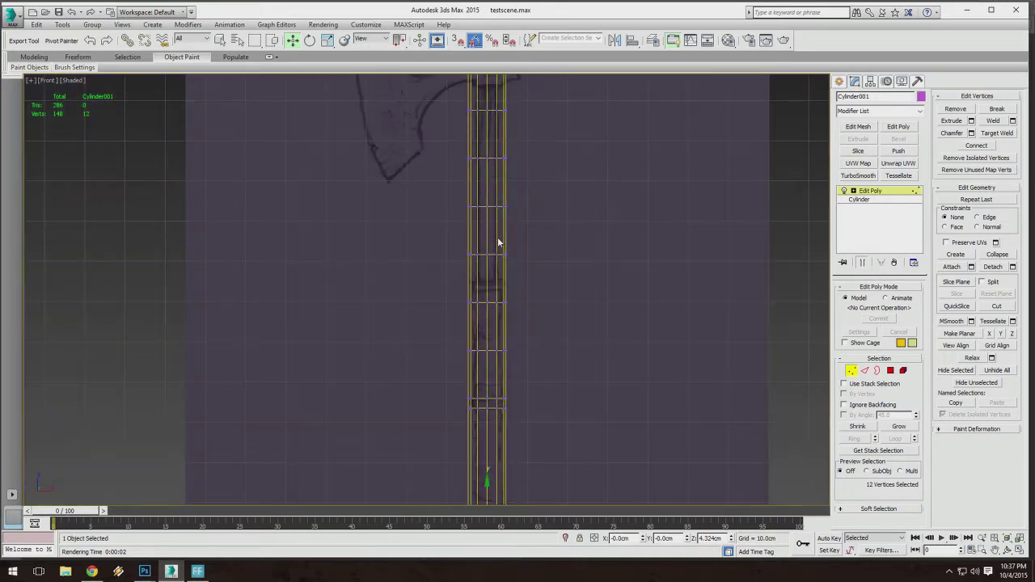
{"action": "scroll", "coordinate": [495, 263], "scroll_direction": "up", "scroll_amount": 6}
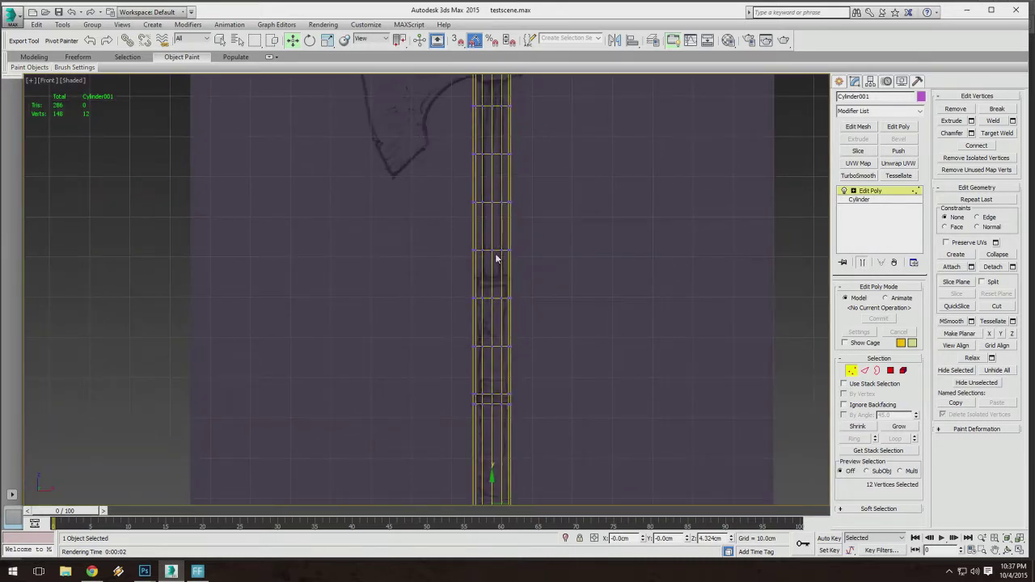
{"action": "scroll", "coordinate": [490, 258], "scroll_direction": "down", "scroll_amount": 3}
{"action": "mouse_move", "coordinate": [456, 302]}
{"action": "middle_mouse_down"}
{"action": "mouse_move", "coordinate": [479, 253]}
{"action": "mouse_move", "coordinate": [348, 257]}
{"action": "mouse_move", "coordinate": [456, 259]}
{"action": "middle_mouse_up"}
{"action": "scroll", "coordinate": [430, 233], "scroll_direction": "up", "scroll_amount": 2}
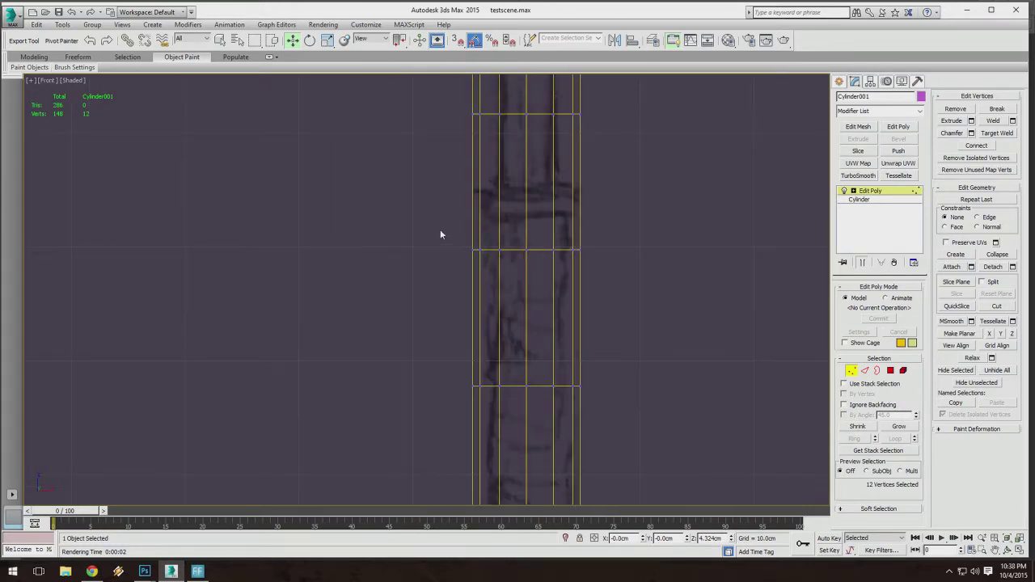
Raise the vertex row just below the sketched upper band to the band's lower edge, at about Z 62.37 cm.
{"action": "left_click", "coordinate": [409, 224]}
{"action": "scroll", "coordinate": [486, 194], "scroll_direction": "up", "scroll_amount": 6}
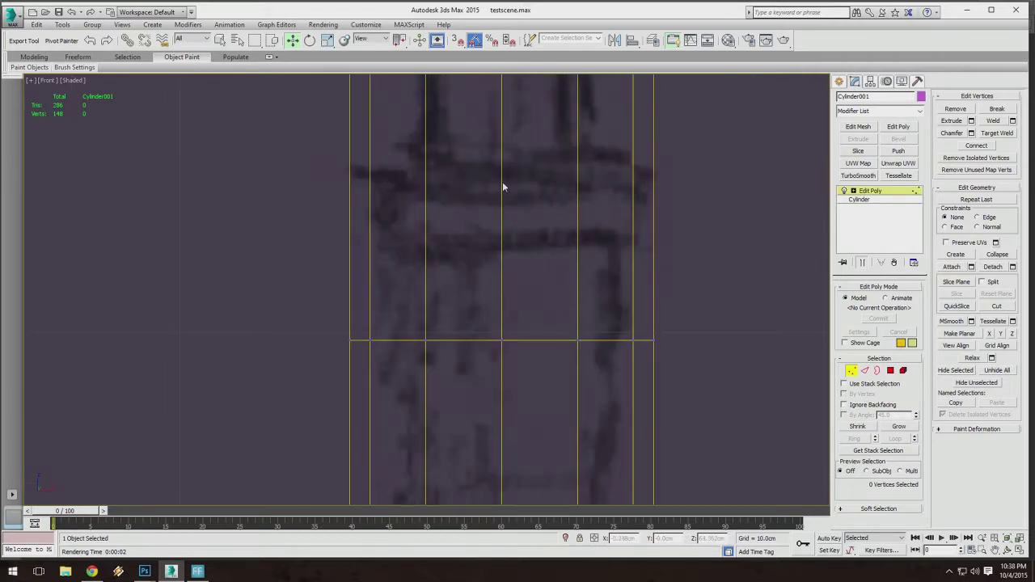
{"action": "middle_click_drag", "start_coordinate": [579, 247], "coordinate": [496, 283]}
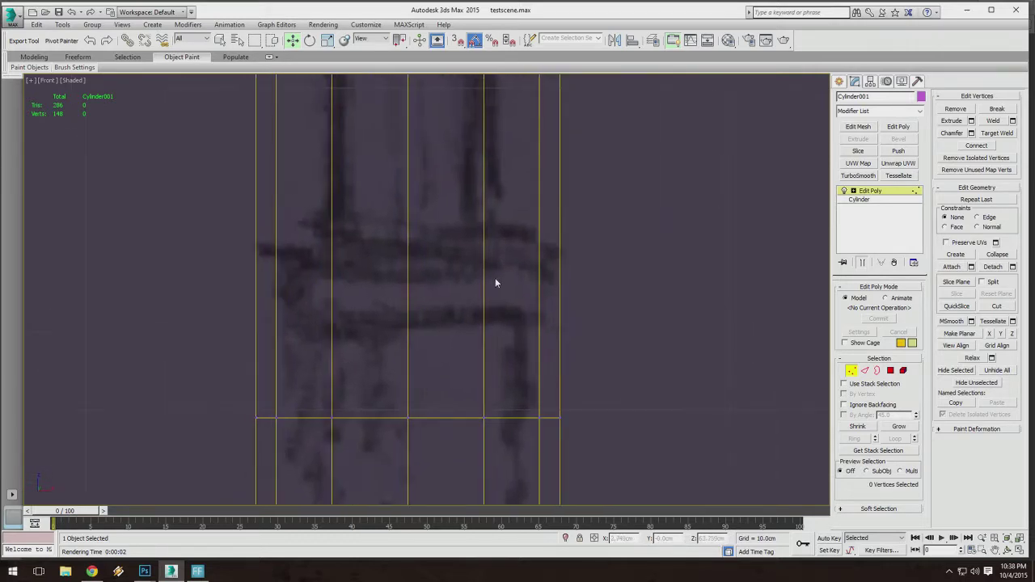
{"action": "middle_click_drag", "start_coordinate": [305, 297], "coordinate": [438, 300]}
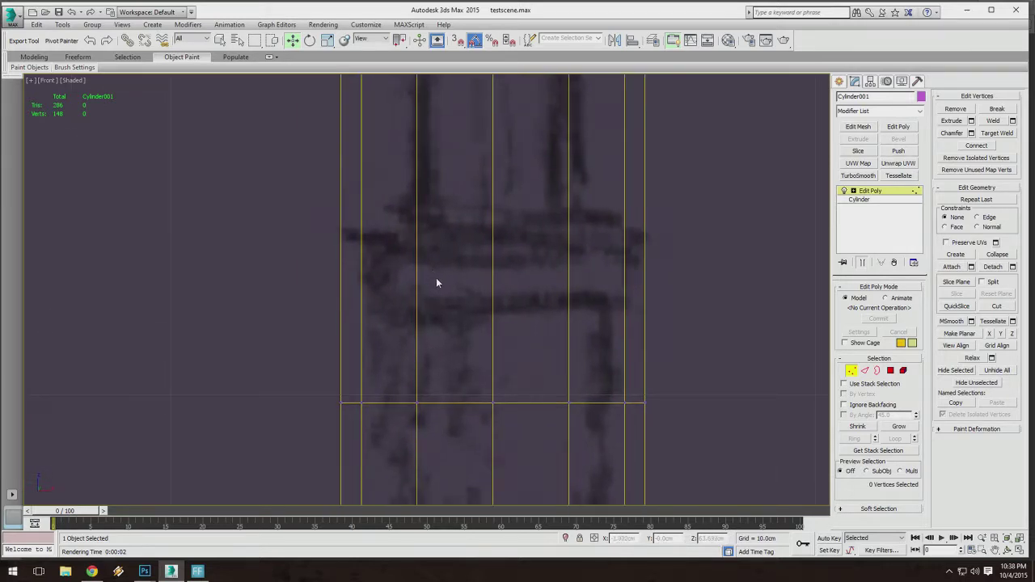
{"action": "scroll", "coordinate": [293, 305], "scroll_direction": "down", "scroll_amount": 2}
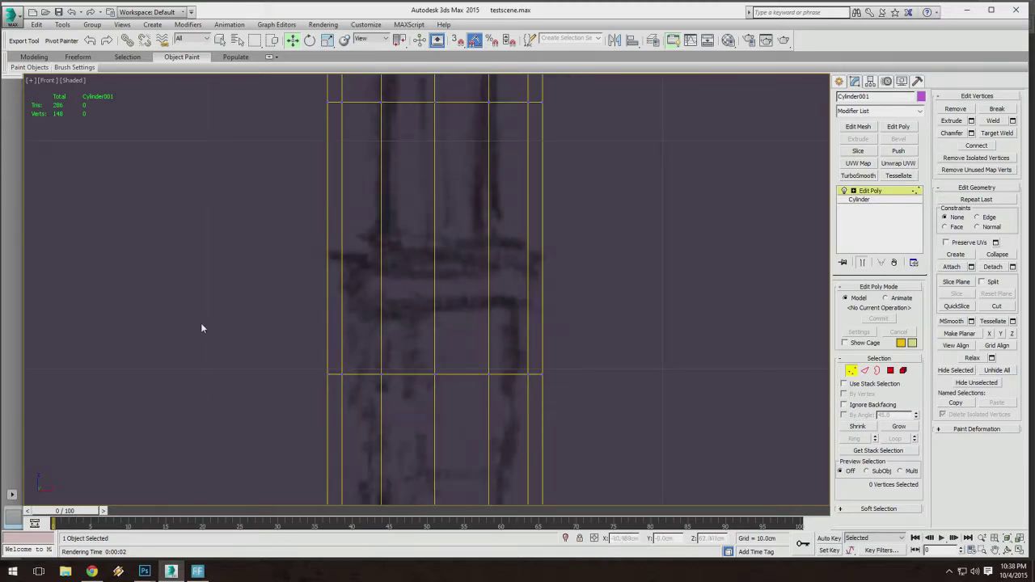
{"action": "left_click_drag", "start_coordinate": [202, 324], "coordinate": [616, 400]}
{"action": "left_click_drag", "start_coordinate": [435, 339], "coordinate": [435, 280]}
Lower the vertex row above the sketched upper band to the band's upper edge, at about Z 64.71 cm.
{"action": "left_click_drag", "start_coordinate": [244, 186], "coordinate": [552, 92]}
{"action": "middle_click_drag", "start_coordinate": [426, 79], "coordinate": [452, 94]}
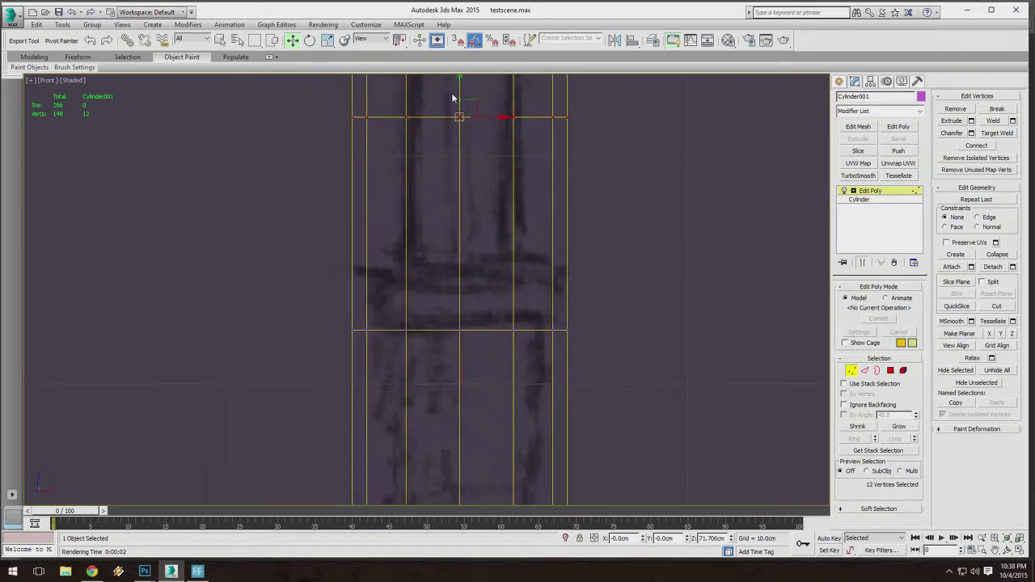
{"action": "left_click_drag", "start_coordinate": [452, 98], "coordinate": [454, 253]}
{"action": "middle_click_drag", "start_coordinate": [453, 252], "coordinate": [465, 243]}
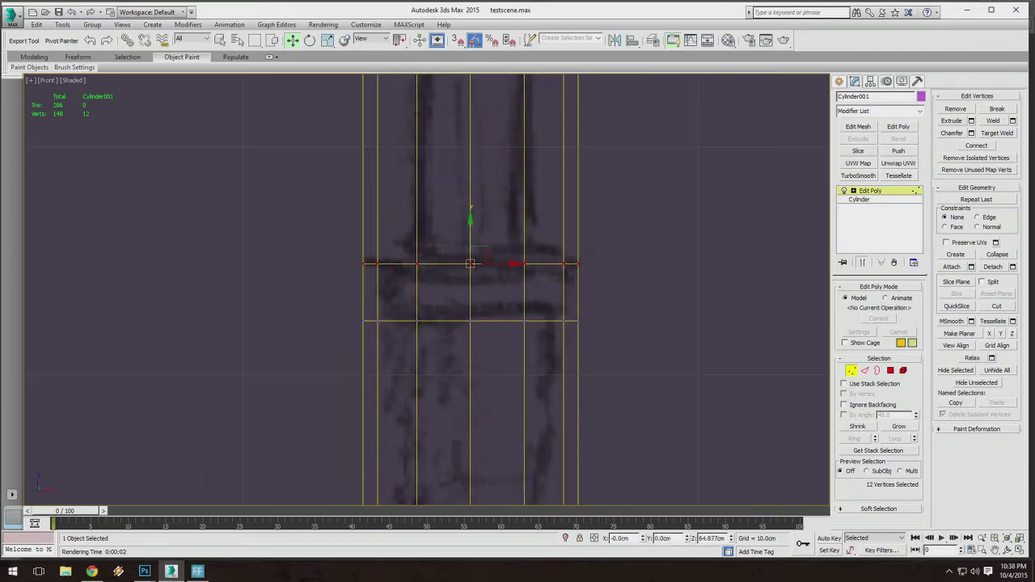
{"action": "left_click_drag", "start_coordinate": [470, 243], "coordinate": [469, 247]}
{"action": "middle_click_drag", "start_coordinate": [470, 247], "coordinate": [485, 222]}
Compare the upper band's two vertex rows with the sketch and raise its upper row to about Z 64.84 cm.
{"action": "left_click", "coordinate": [270, 188]}
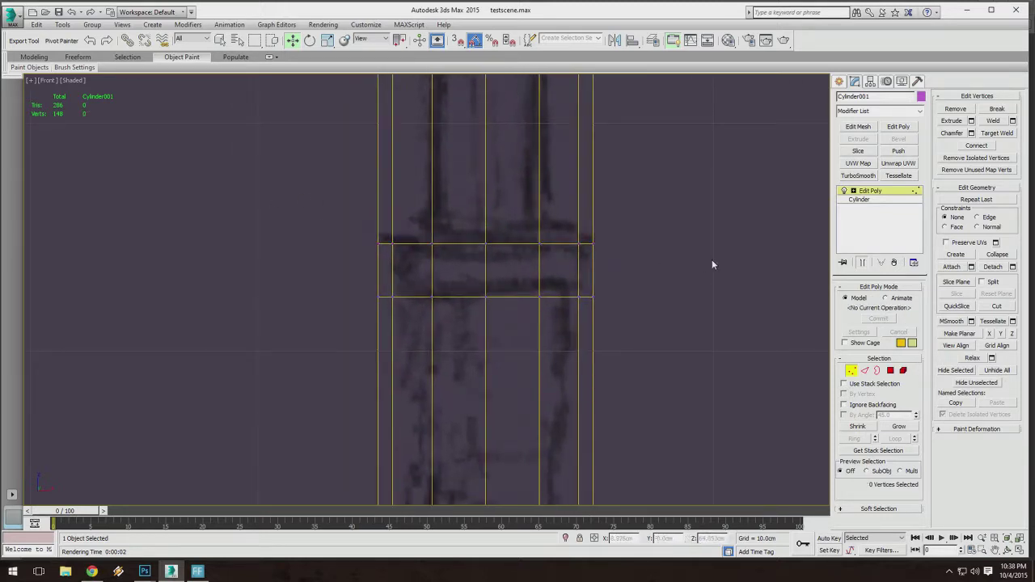
{"action": "key", "text": "ctrl+z"}
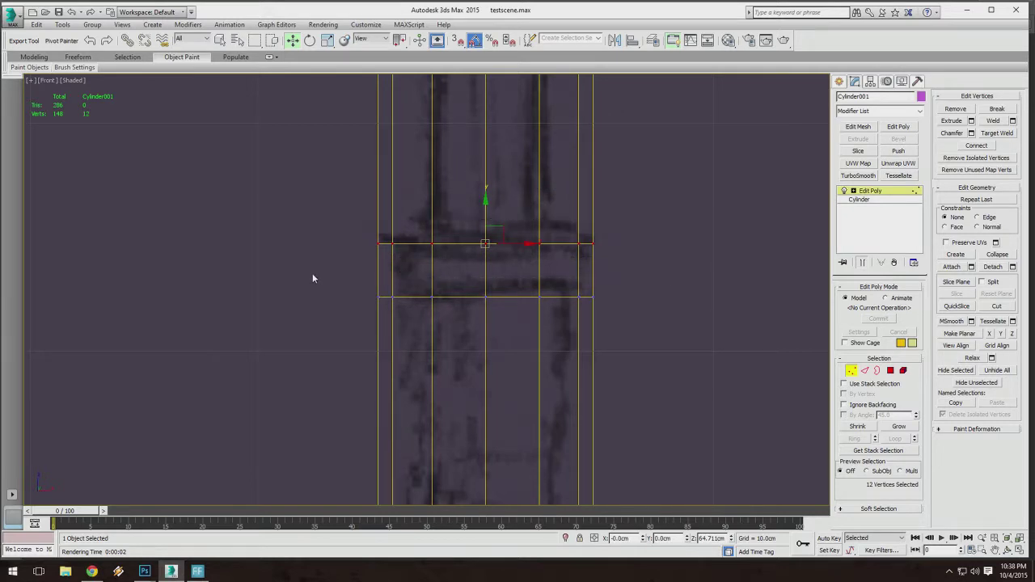
{"action": "left_click_drag", "start_coordinate": [646, 330], "coordinate": [620, 308]}
{"action": "middle_click_drag", "start_coordinate": [619, 307], "coordinate": [624, 298]}
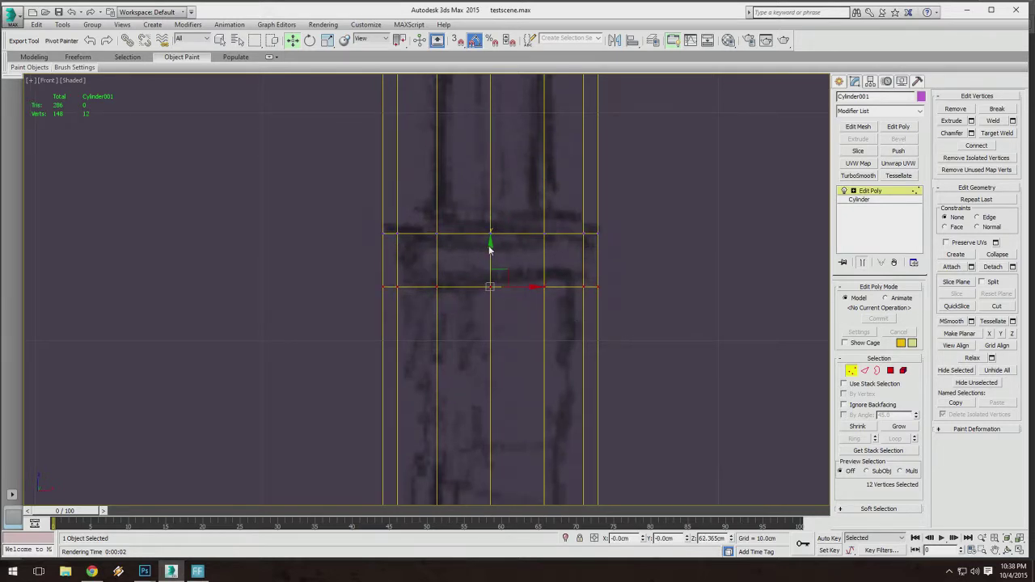
{"action": "left_click_drag", "start_coordinate": [275, 217], "coordinate": [196, 248]}
{"action": "scroll", "coordinate": [284, 245], "scroll_direction": "down", "scroll_amount": 2}
{"action": "scroll", "coordinate": [393, 243], "scroll_direction": "up", "scroll_amount": 3}
{"action": "middle_click_drag", "start_coordinate": [362, 240], "coordinate": [395, 211]}
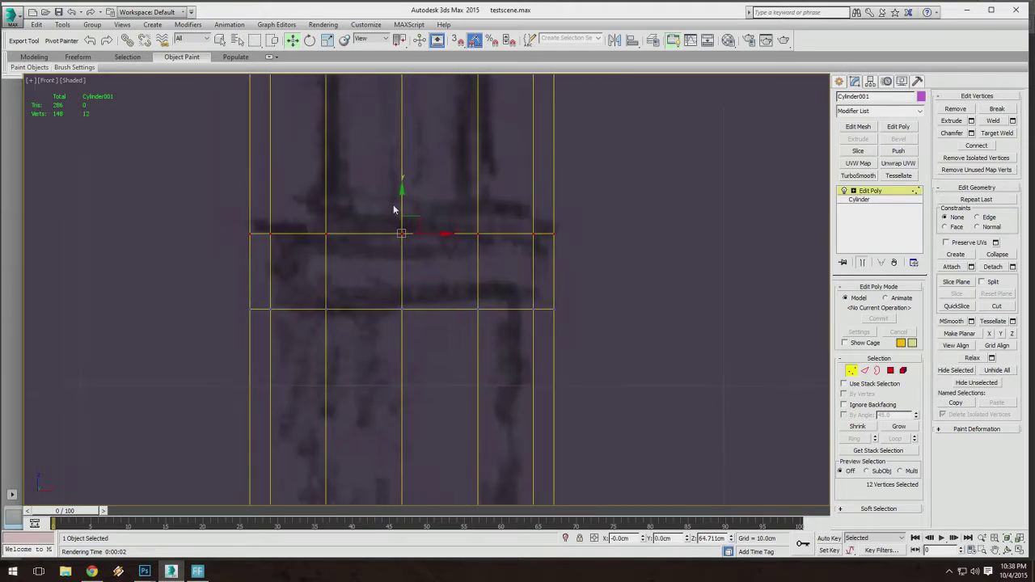
{"action": "right_click", "coordinate": [397, 197]}
{"action": "left_click_drag", "start_coordinate": [617, 276], "coordinate": [573, 268]}
{"action": "middle_click_drag", "start_coordinate": [574, 267], "coordinate": [643, 270]}
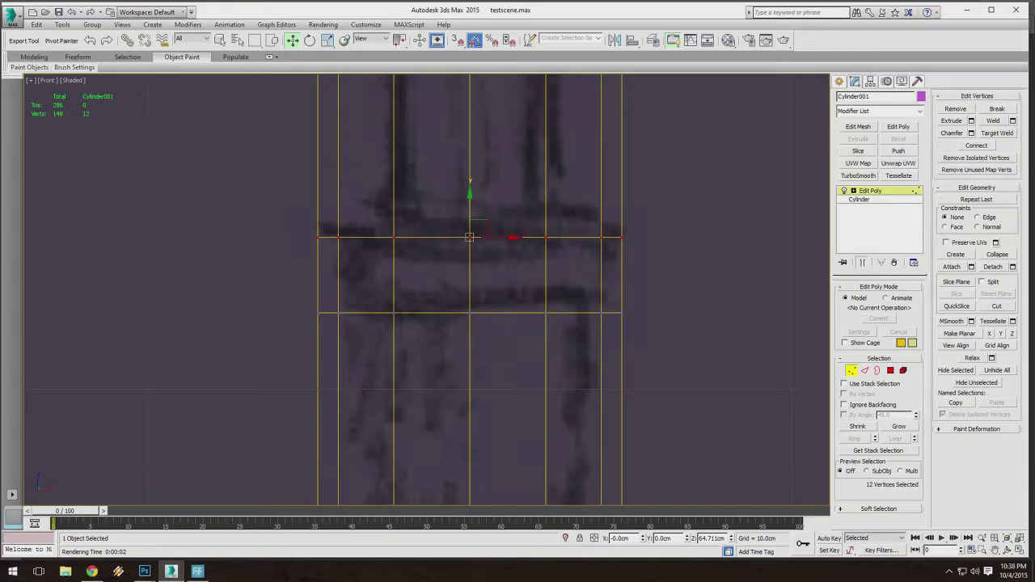
{"action": "left_click_drag", "start_coordinate": [470, 202], "coordinate": [475, 194]}
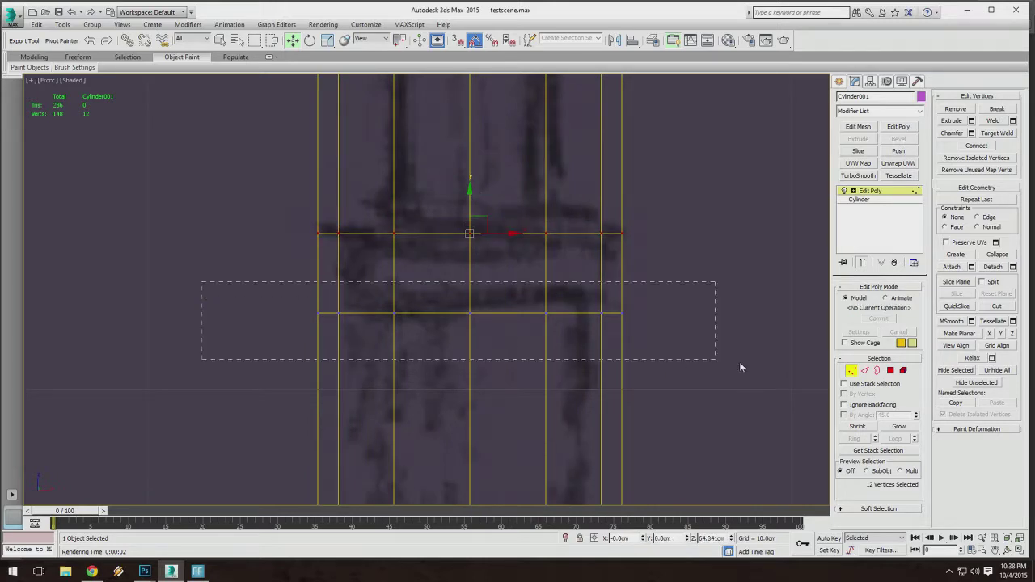
Nudge the upper band's top vertex row up to about Z 65.09 cm.
{"action": "left_click_drag", "start_coordinate": [739, 362], "coordinate": [740, 366]}
{"action": "middle_click_drag", "start_coordinate": [740, 365], "coordinate": [757, 353]}
{"action": "left_click_drag", "start_coordinate": [729, 255], "coordinate": [731, 257]}
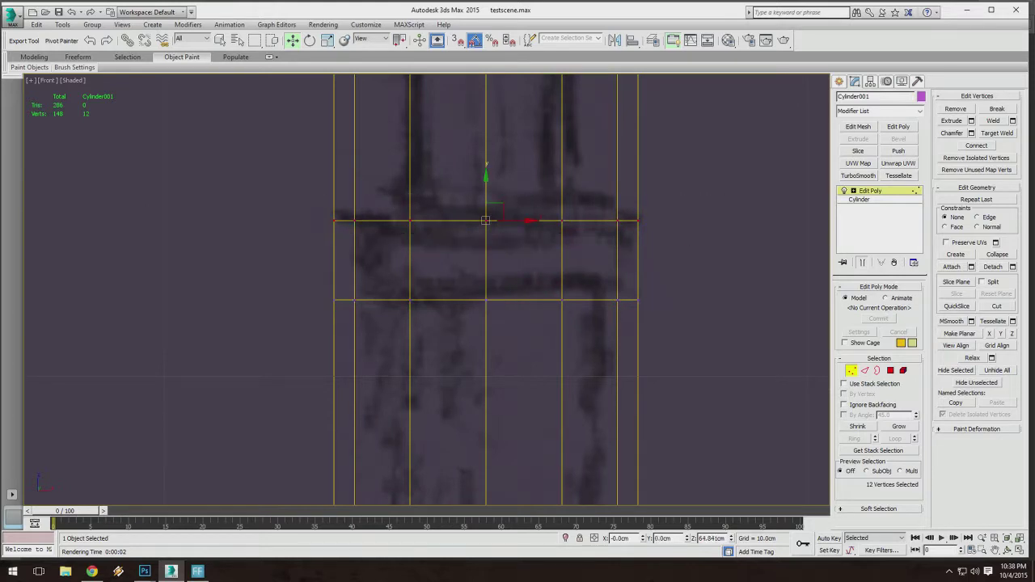
{"action": "middle_click_drag", "start_coordinate": [451, 203], "coordinate": [459, 228]}
{"action": "left_click_drag", "start_coordinate": [494, 212], "coordinate": [494, 204]}
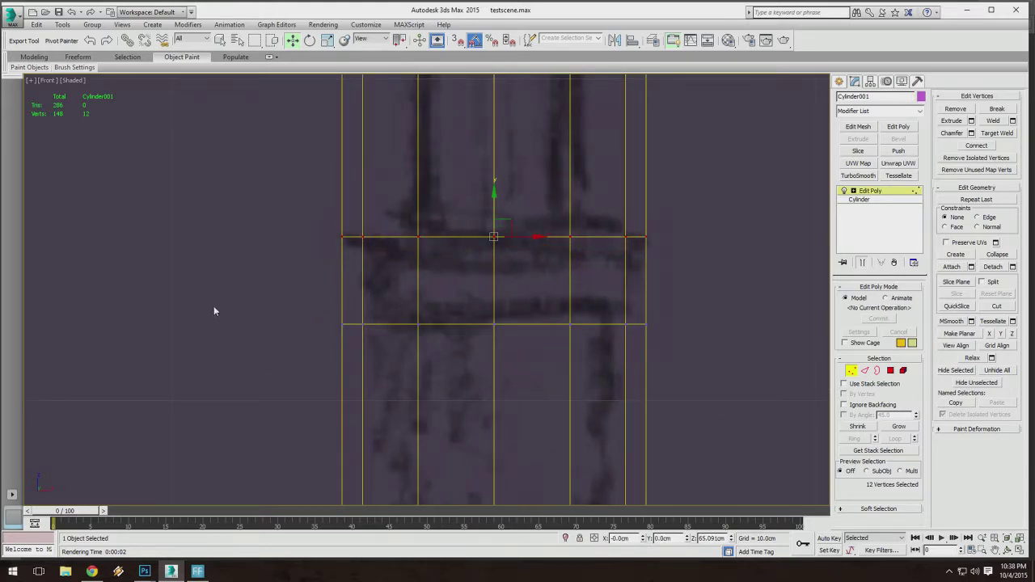
Move the vertex row between the two bands up to about Z 49.15 cm, roughly midway between them.
{"action": "left_click_drag", "start_coordinate": [649, 373], "coordinate": [677, 354]}
{"action": "middle_click_drag", "start_coordinate": [676, 354], "coordinate": [615, 202]}
{"action": "scroll", "coordinate": [615, 201], "scroll_direction": "down", "scroll_amount": 5}
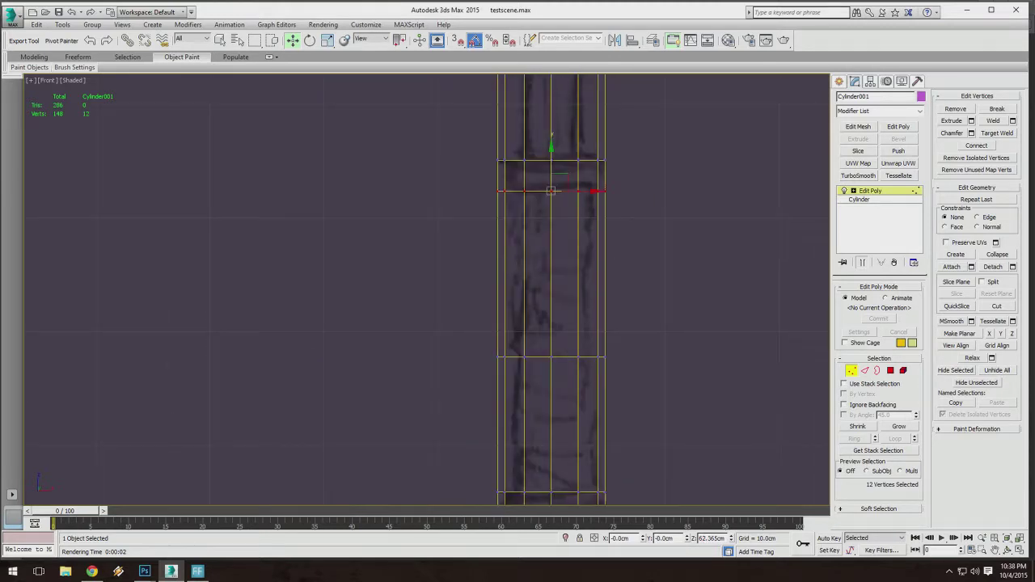
{"action": "middle_click_drag", "start_coordinate": [563, 351], "coordinate": [486, 238]}
{"action": "scroll", "coordinate": [531, 234], "scroll_direction": "down", "scroll_amount": 4}
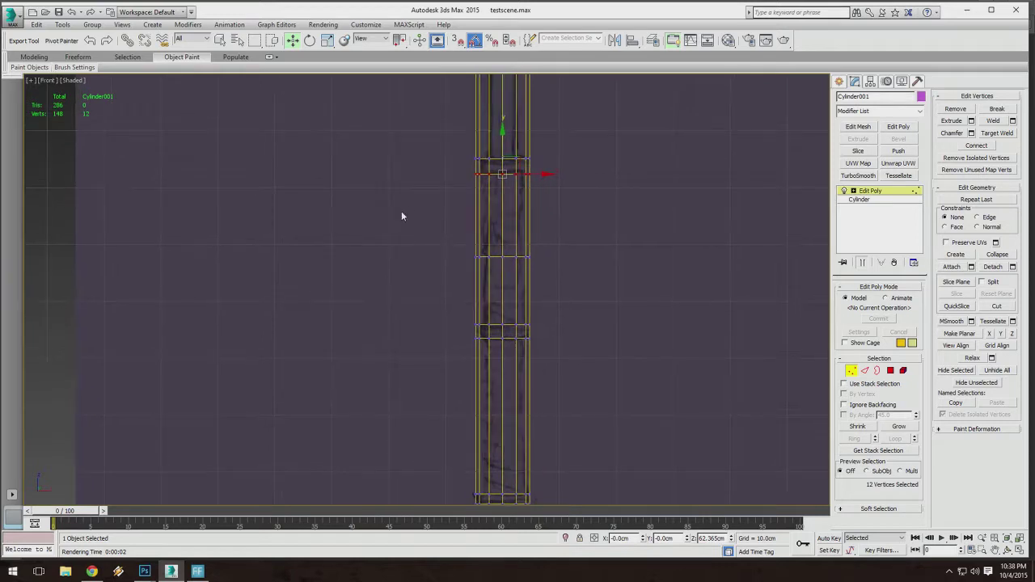
{"action": "left_click_drag", "start_coordinate": [623, 274], "coordinate": [623, 273]}
{"action": "scroll", "coordinate": [506, 253], "scroll_direction": "up", "scroll_amount": 4}
{"action": "left_click_drag", "start_coordinate": [499, 283], "coordinate": [498, 262]}
{"action": "scroll", "coordinate": [500, 262], "scroll_direction": "down", "scroll_amount": 5}
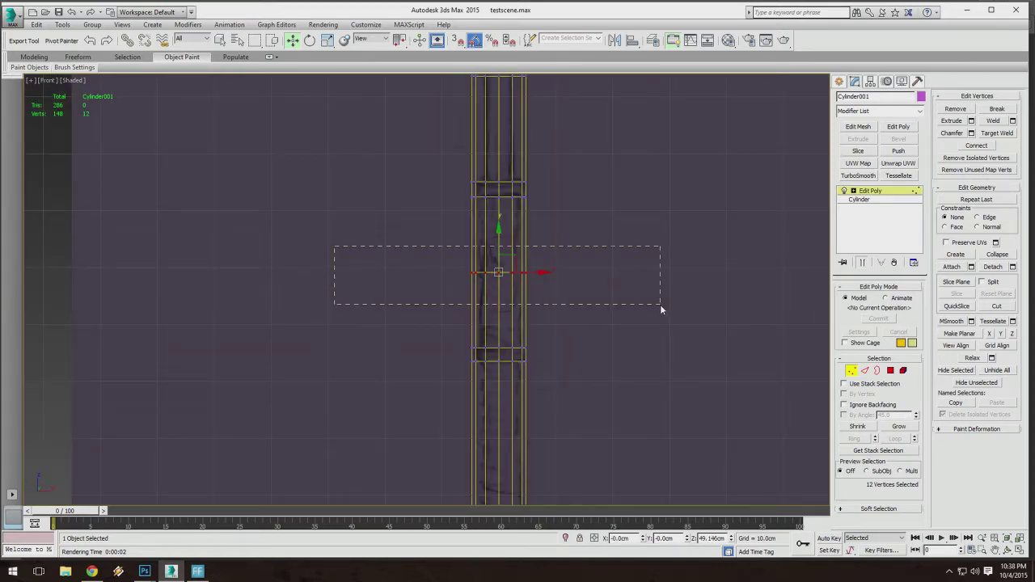
{"action": "left_click_drag", "start_coordinate": [660, 304], "coordinate": [660, 304]}
{"action": "mouse_move", "coordinate": [468, 219]}
{"action": "middle_mouse_down"}
{"action": "mouse_move", "coordinate": [472, 263]}
{"action": "mouse_move", "coordinate": [485, 219]}
{"action": "middle_mouse_up"}
{"action": "scroll", "coordinate": [486, 206], "scroll_direction": "up", "scroll_amount": 2}
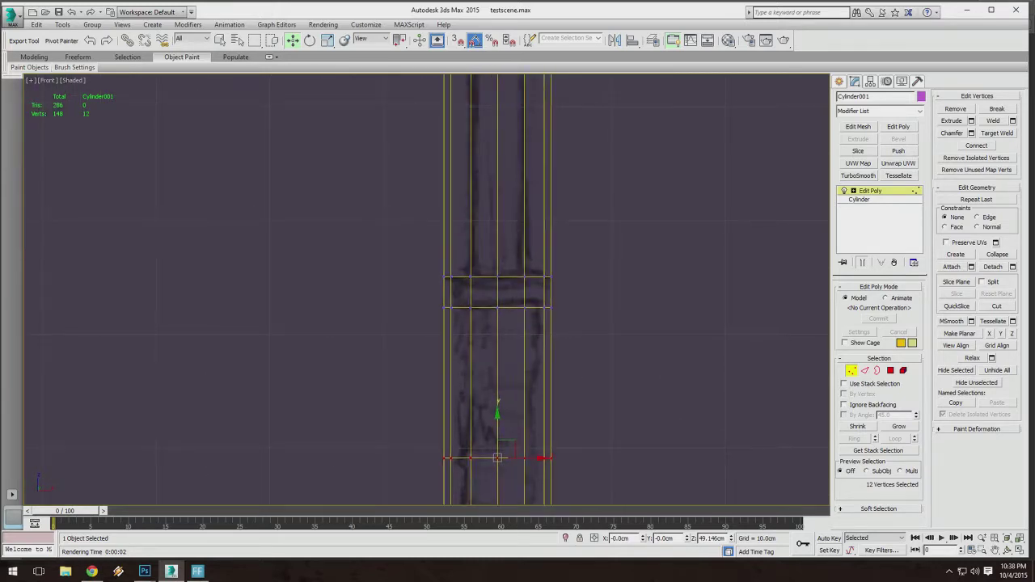
Examine the cylinder's vertex rows against the sketched upper band, shaft and axe head.
{"action": "middle_click_drag", "start_coordinate": [494, 164], "coordinate": [501, 156]}
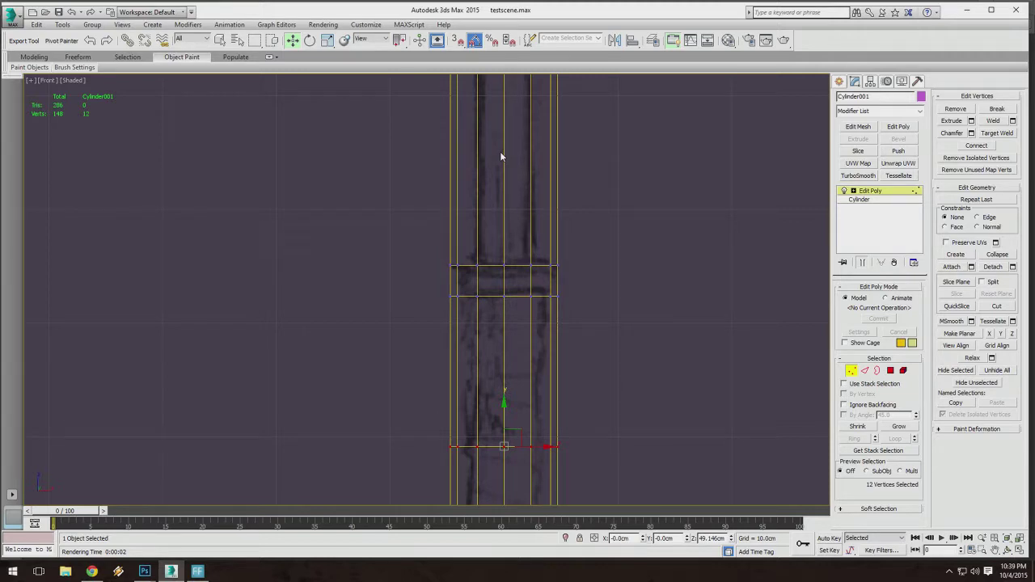
{"action": "mouse_move", "coordinate": [501, 156]}
{"action": "middle_mouse_down"}
{"action": "mouse_move", "coordinate": [482, 353]}
{"action": "mouse_move", "coordinate": [458, 251]}
{"action": "middle_mouse_up"}
{"action": "scroll", "coordinate": [481, 356], "scroll_direction": "down", "scroll_amount": 2}
{"action": "scroll", "coordinate": [457, 251], "scroll_direction": "down", "scroll_amount": 4}
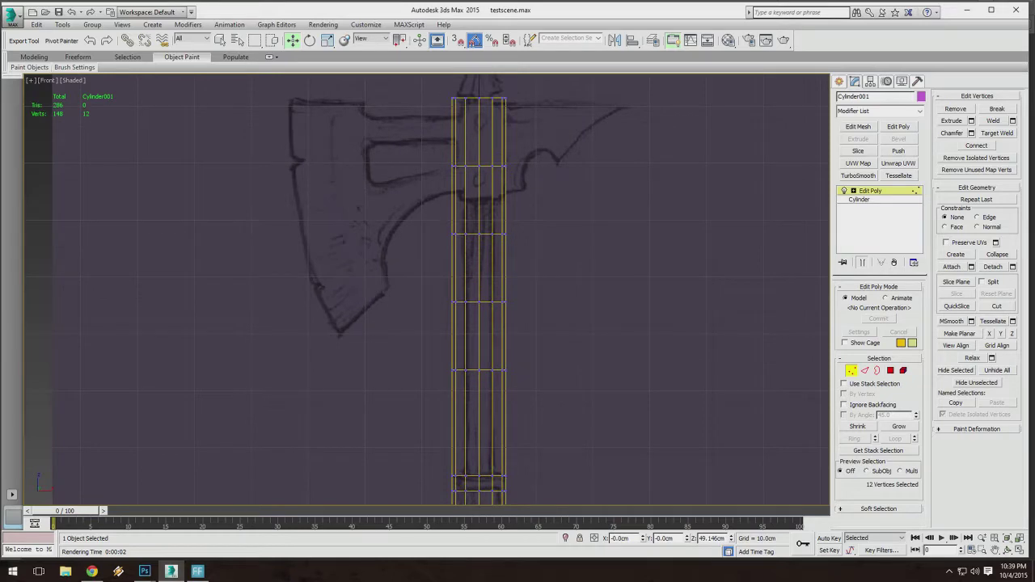
{"action": "scroll", "coordinate": [467, 138], "scroll_direction": "up", "scroll_amount": 5}
{"action": "scroll", "coordinate": [469, 188], "scroll_direction": "down", "scroll_amount": 8}
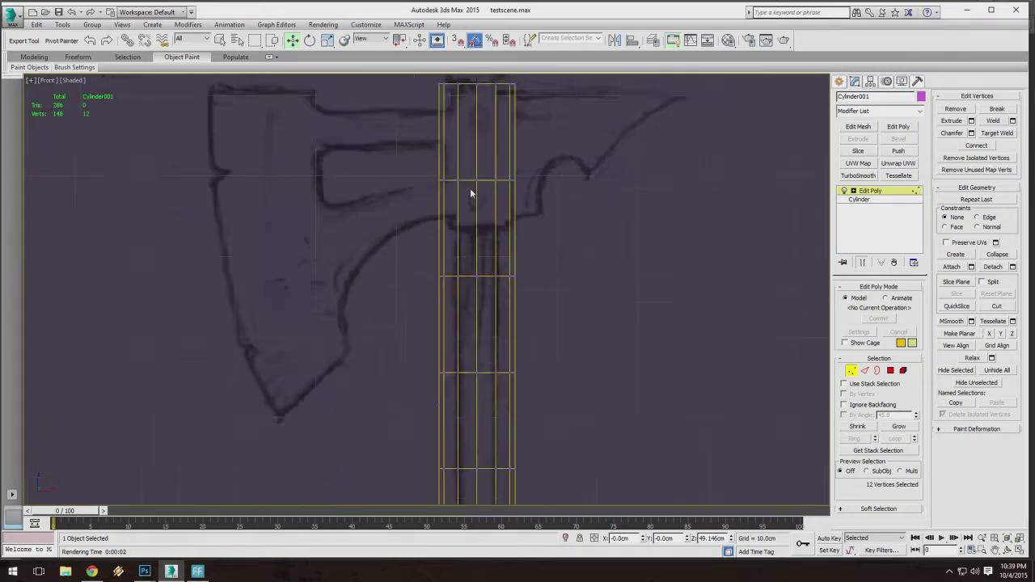
{"action": "scroll", "coordinate": [462, 345], "scroll_direction": "up", "scroll_amount": 8}
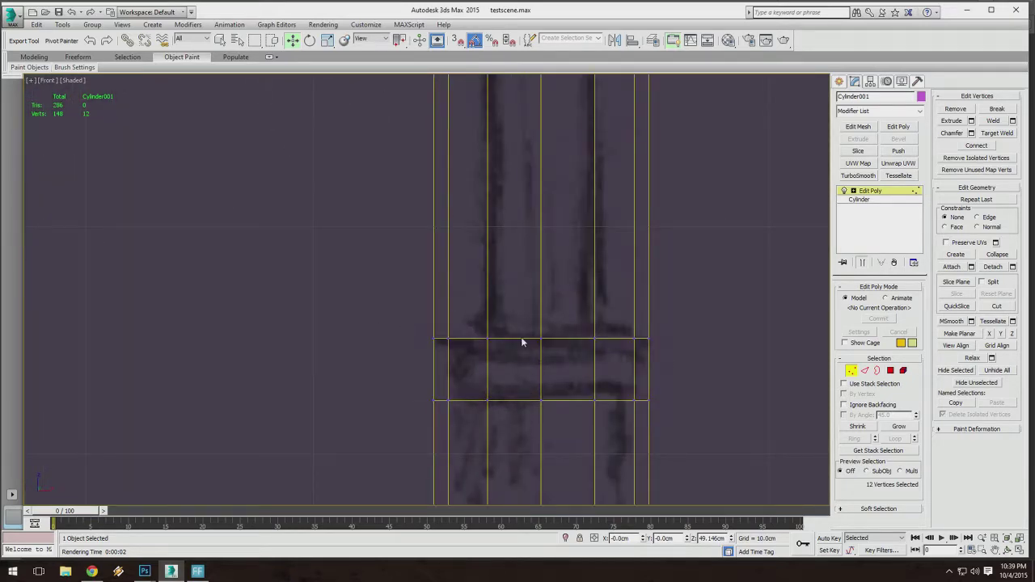
{"action": "scroll", "coordinate": [527, 282], "scroll_direction": "down", "scroll_amount": 5}
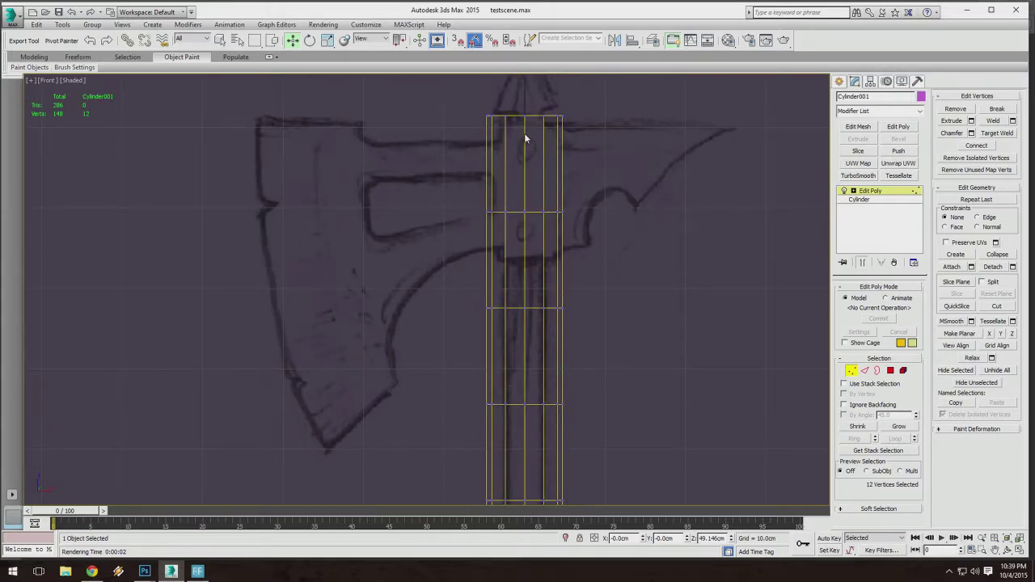
{"action": "scroll", "coordinate": [522, 145], "scroll_direction": "up", "scroll_amount": 4}
{"action": "scroll", "coordinate": [534, 162], "scroll_direction": "down", "scroll_amount": 5}
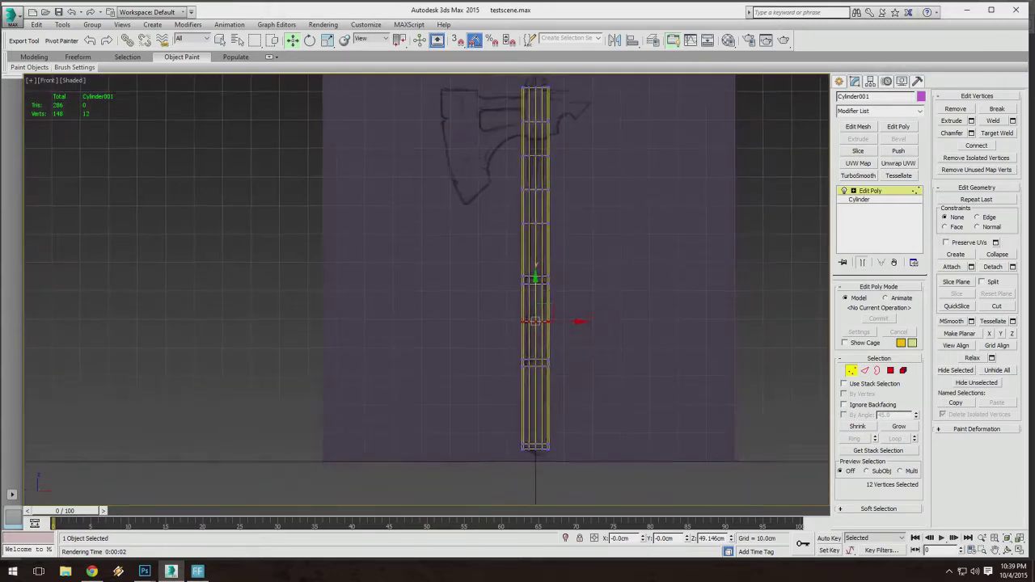
{"action": "scroll", "coordinate": [545, 219], "scroll_direction": "up", "scroll_amount": 6}
{"action": "middle_click_drag", "start_coordinate": [559, 289], "coordinate": [558, 319]}
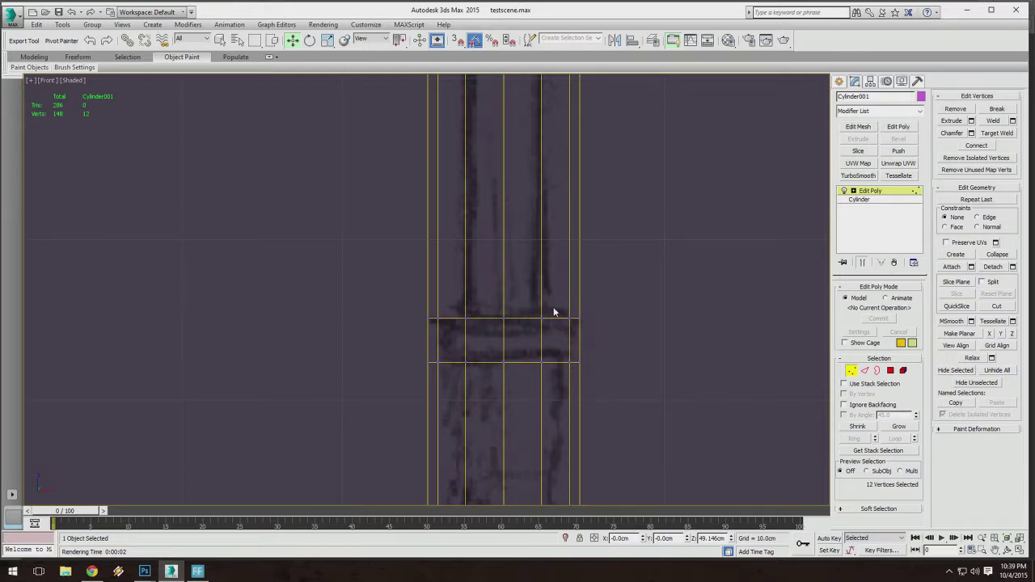
{"action": "middle_click_drag", "start_coordinate": [554, 312], "coordinate": [557, 315]}
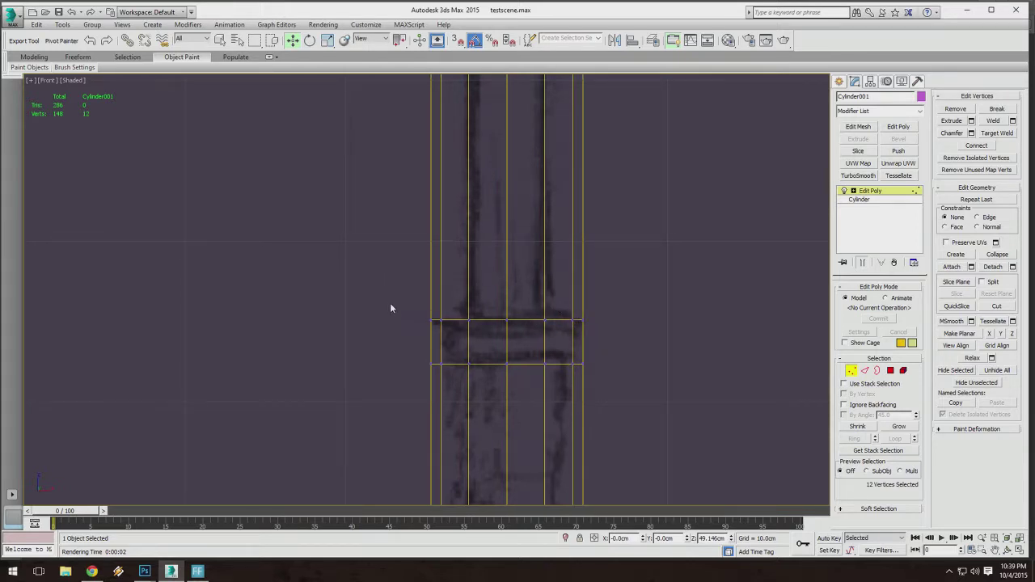
{"action": "scroll", "coordinate": [389, 308], "scroll_direction": "down", "scroll_amount": 8}
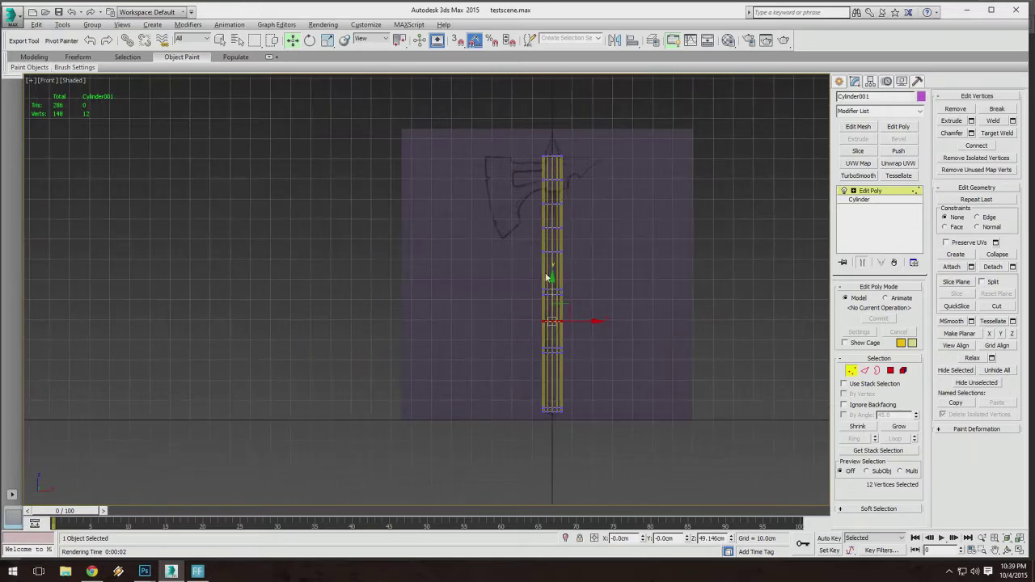
Make the cylinder solid in the viewport by setting its visibility to 1 in the object properties.
{"action": "middle_click_drag", "start_coordinate": [547, 277], "coordinate": [576, 283], "text": "alt"}
{"action": "scroll", "coordinate": [564, 221], "scroll_direction": "up", "scroll_amount": 4}
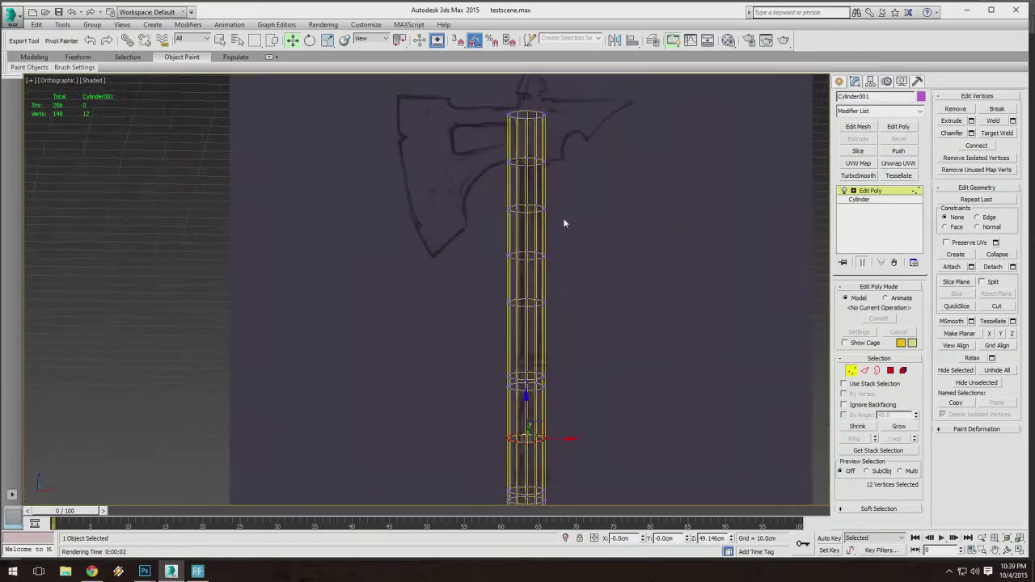
{"action": "middle_click_drag", "start_coordinate": [564, 223], "coordinate": [572, 224], "text": "alt"}
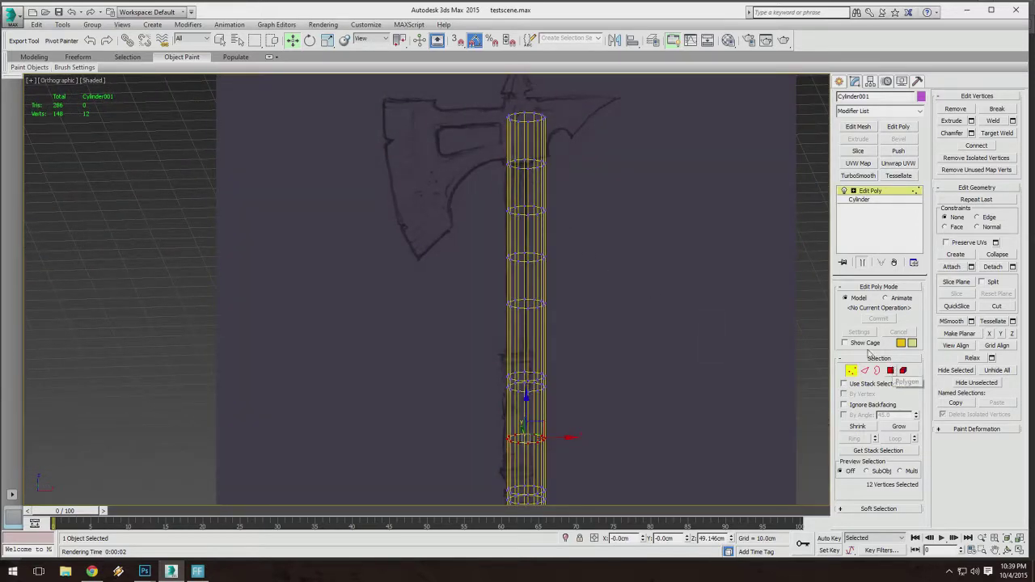
{"action": "key", "text": "F3"}
{"action": "key", "text": "F3"}
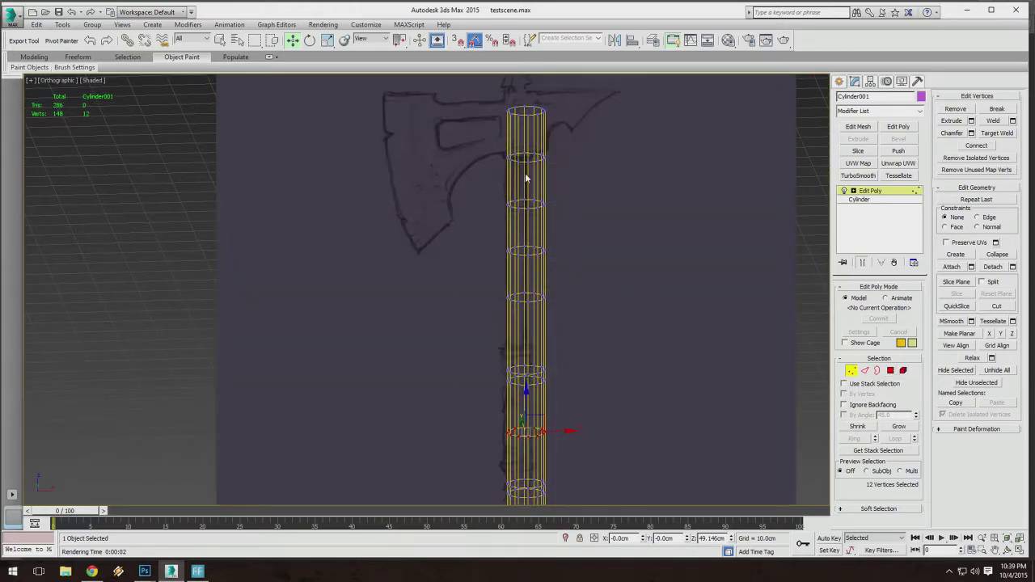
{"action": "scroll", "coordinate": [541, 242], "scroll_direction": "down", "scroll_amount": 3}
{"action": "middle_click_drag", "start_coordinate": [541, 242], "coordinate": [541, 203], "text": "alt"}
{"action": "scroll", "coordinate": [541, 203], "scroll_direction": "up", "scroll_amount": 3}
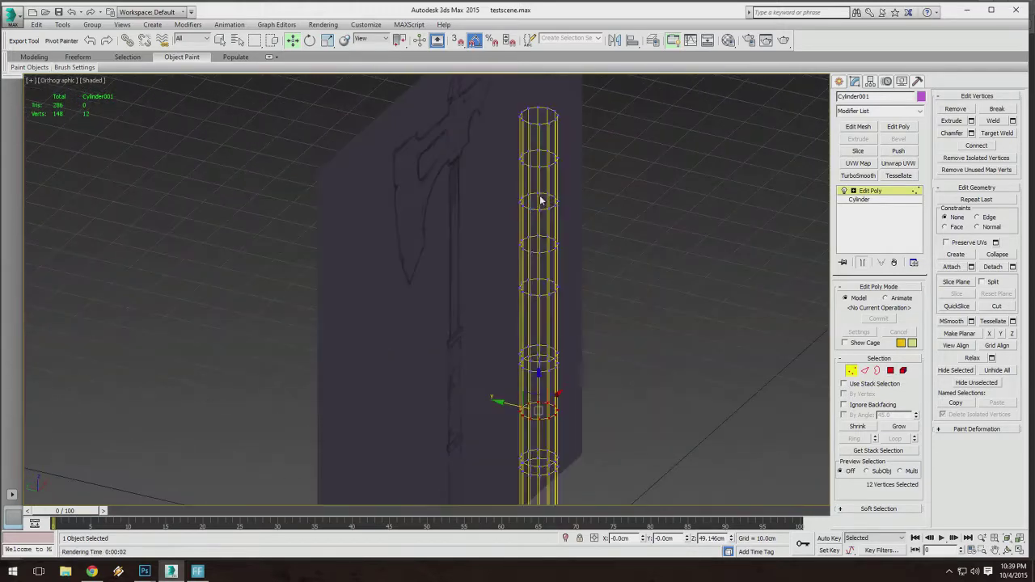
{"action": "right_click", "coordinate": [541, 198]}
{"action": "left_click", "coordinate": [570, 267]}
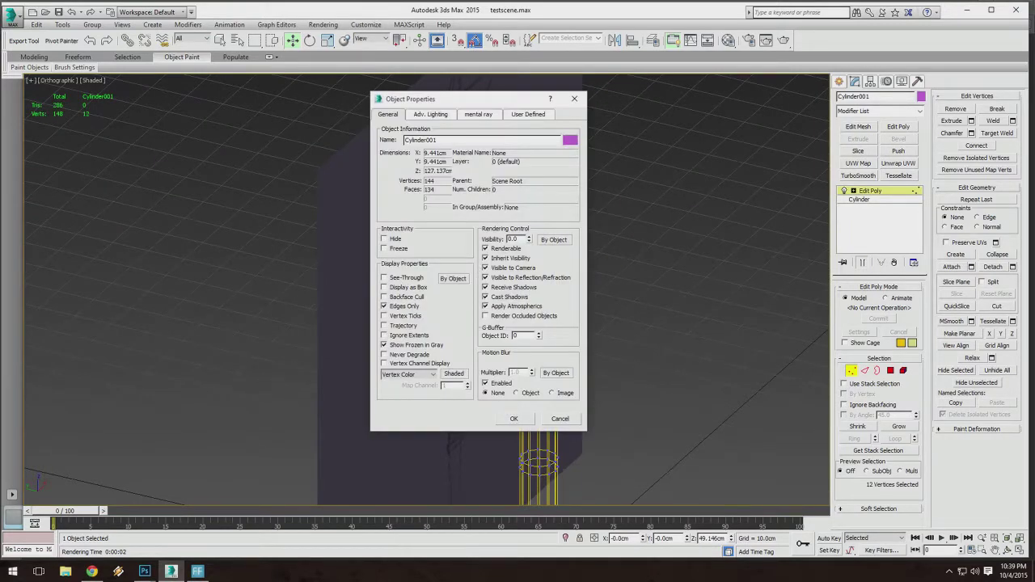
{"action": "type", "text": "1"}
{"action": "left_click", "coordinate": [528, 419]}
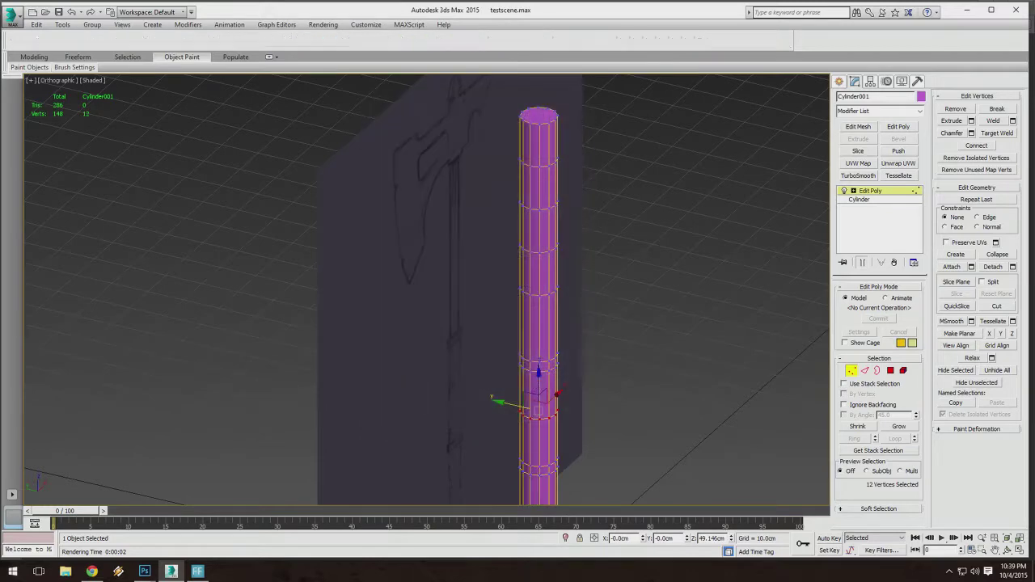
In the Front view, select all of the cylinder's polygons above the upper band, including the top cap.
{"action": "mouse_move", "coordinate": [675, 371]}
{"action": "middle_mouse_down", "text": "alt"}
{"action": "mouse_move", "coordinate": [545, 224]}
{"action": "mouse_move", "coordinate": [487, 200]}
{"action": "mouse_move", "coordinate": [519, 242]}
{"action": "middle_mouse_up", "text": "alt"}
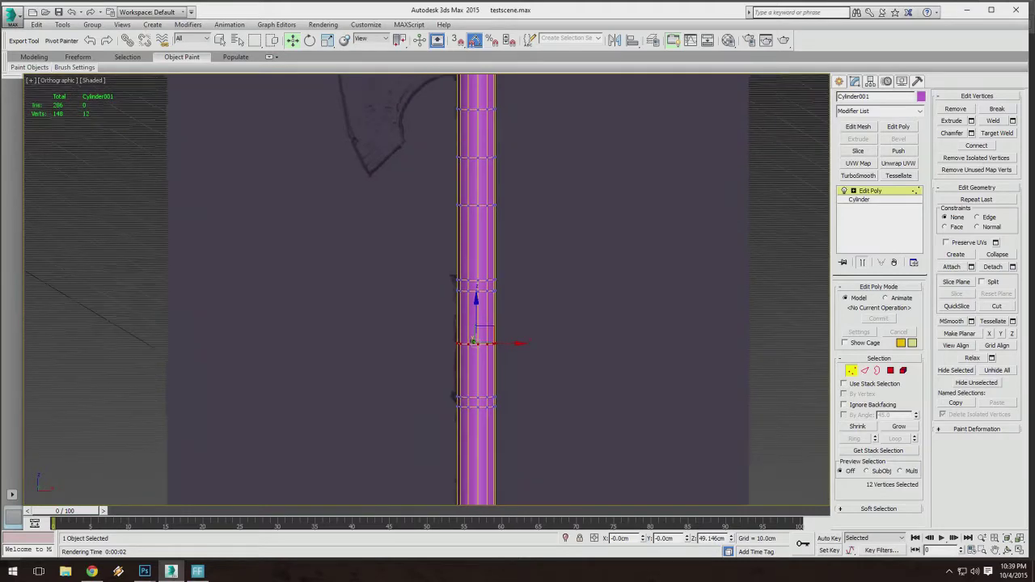
{"action": "left_click", "coordinate": [71, 104]}
{"action": "left_click", "coordinate": [50, 82]}
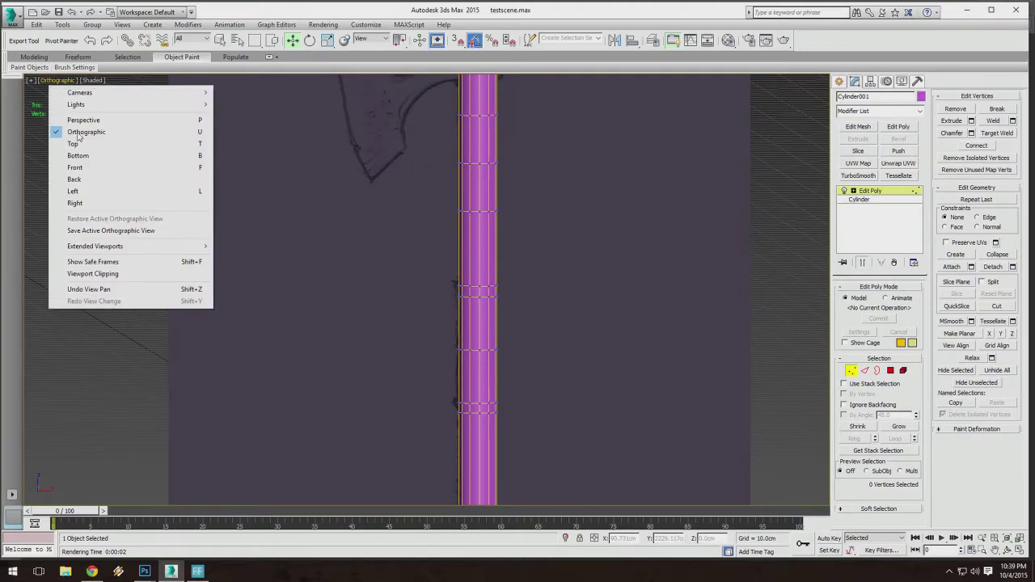
{"action": "left_click", "coordinate": [81, 169]}
{"action": "scroll", "coordinate": [291, 229], "scroll_direction": "down", "scroll_amount": 5}
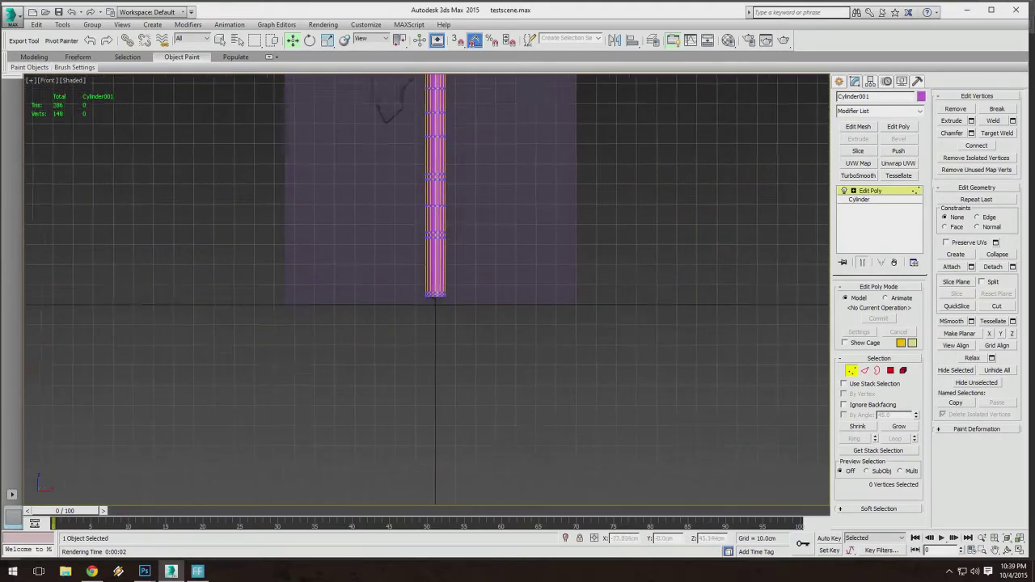
{"action": "scroll", "coordinate": [414, 283], "scroll_direction": "up", "scroll_amount": 6}
{"action": "scroll", "coordinate": [458, 303], "scroll_direction": "up", "scroll_amount": 5}
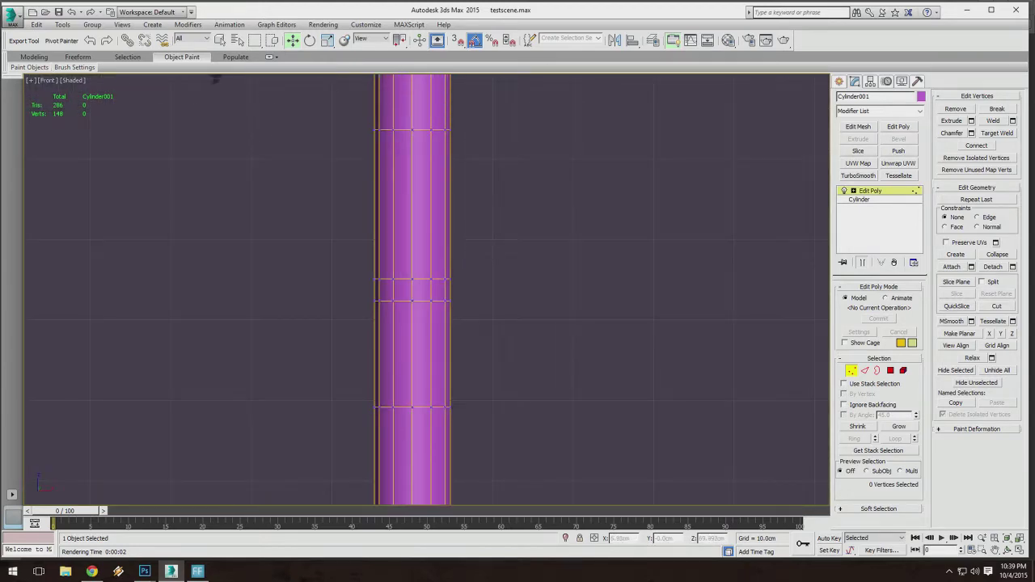
{"action": "middle_click_drag", "start_coordinate": [501, 291], "coordinate": [536, 326]}
{"action": "scroll", "coordinate": [536, 326], "scroll_direction": "down", "scroll_amount": 3}
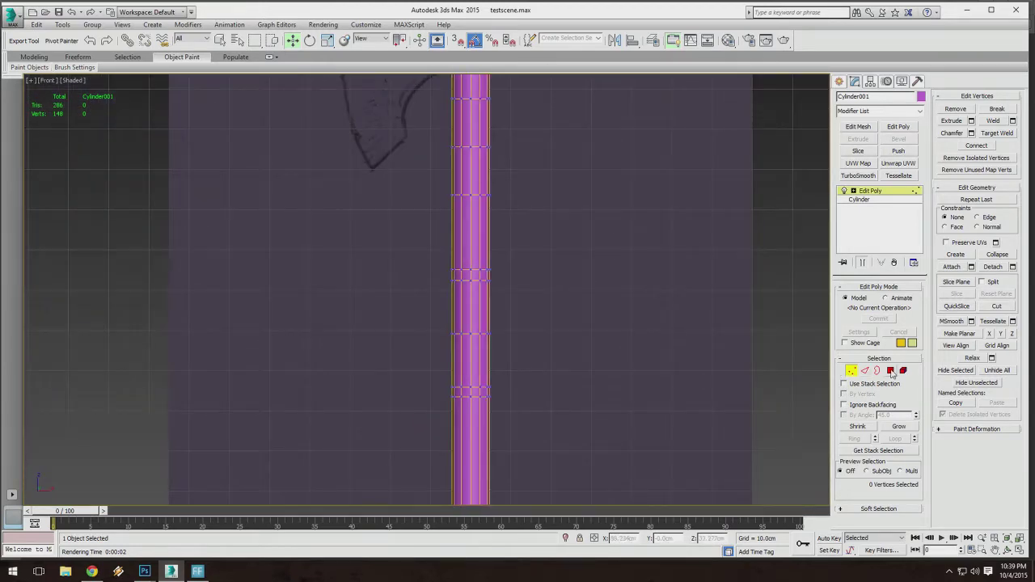
{"action": "left_click", "coordinate": [890, 371]}
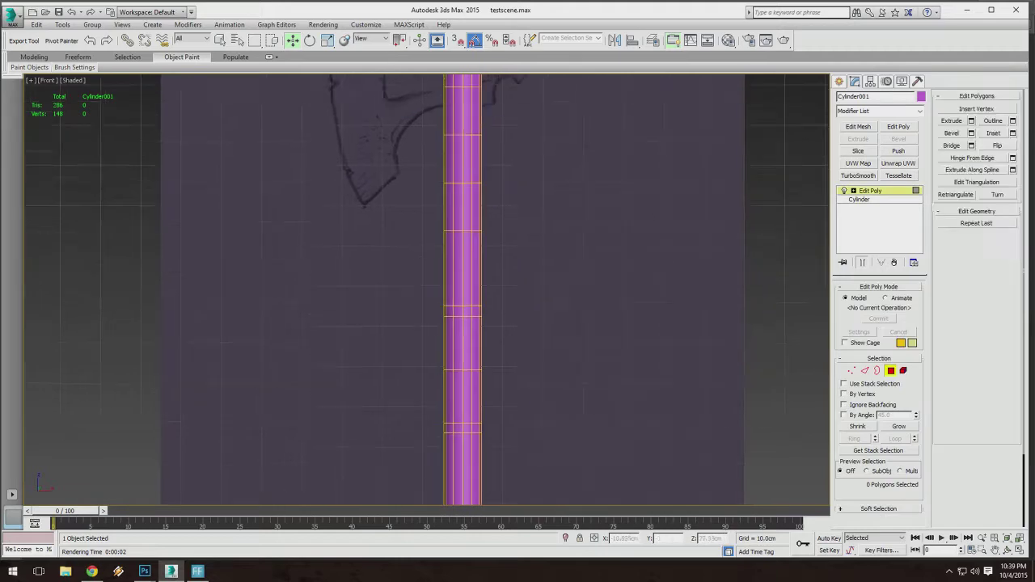
{"action": "middle_click_drag", "start_coordinate": [388, 266], "coordinate": [370, 363]}
{"action": "left_click_drag", "start_coordinate": [358, 89], "coordinate": [763, 372]}
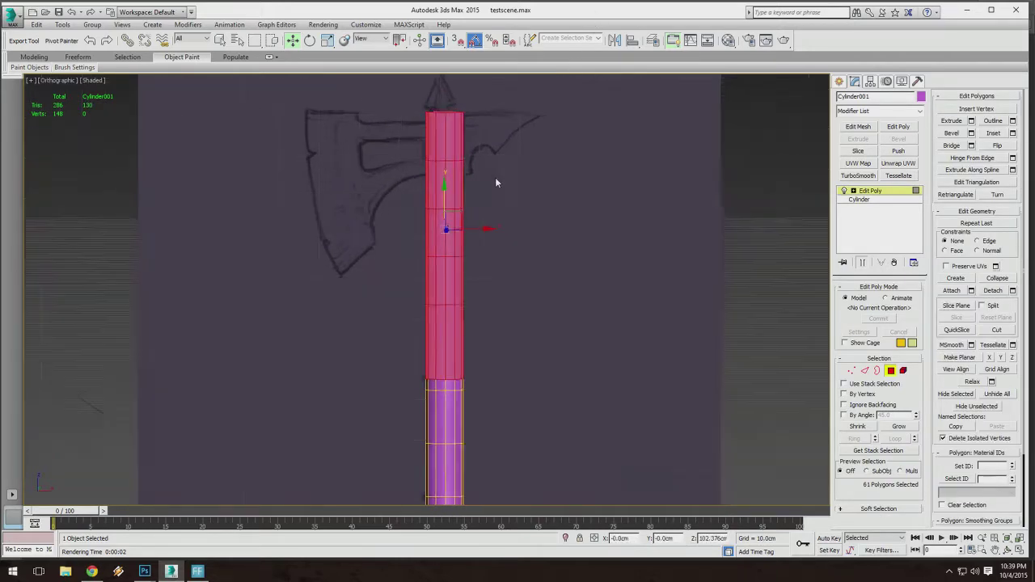
Inspect the selected polygons around the cylinder's top end, keeping them selected, and return to the Front view.
{"action": "middle_click_drag", "start_coordinate": [495, 177], "coordinate": [565, 243], "text": "alt"}
{"action": "scroll", "coordinate": [443, 153], "scroll_direction": "up", "scroll_amount": 8}
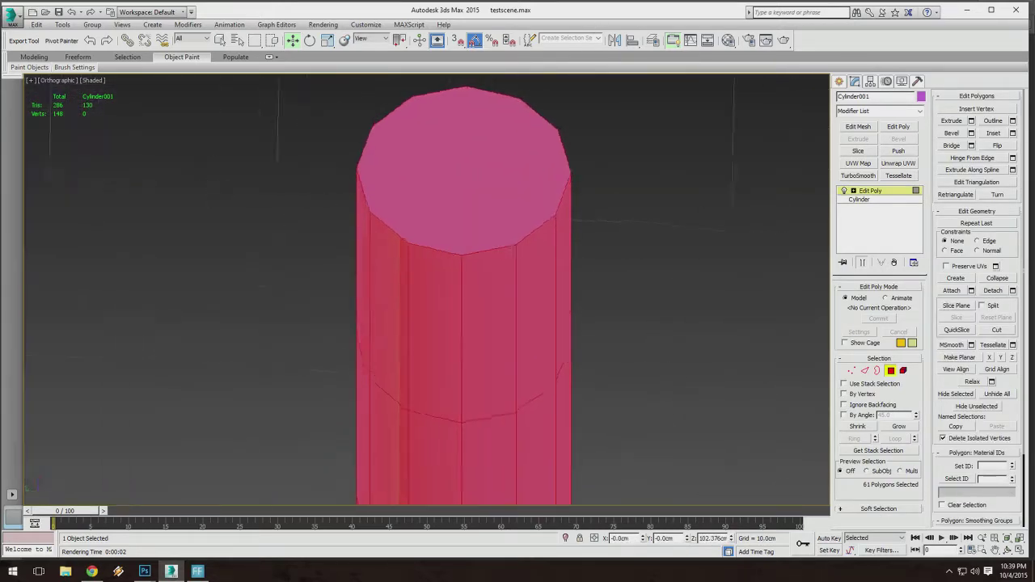
{"action": "mouse_move", "coordinate": [443, 154]}
{"action": "middle_mouse_down", "text": "alt"}
{"action": "mouse_move", "coordinate": [371, 105]}
{"action": "mouse_move", "coordinate": [388, 114]}
{"action": "mouse_move", "coordinate": [388, 211]}
{"action": "mouse_move", "coordinate": [396, 202]}
{"action": "middle_mouse_up", "text": "alt"}
{"action": "scroll", "coordinate": [389, 210], "scroll_direction": "down", "scroll_amount": 6}
{"action": "left_click", "coordinate": [57, 87]}
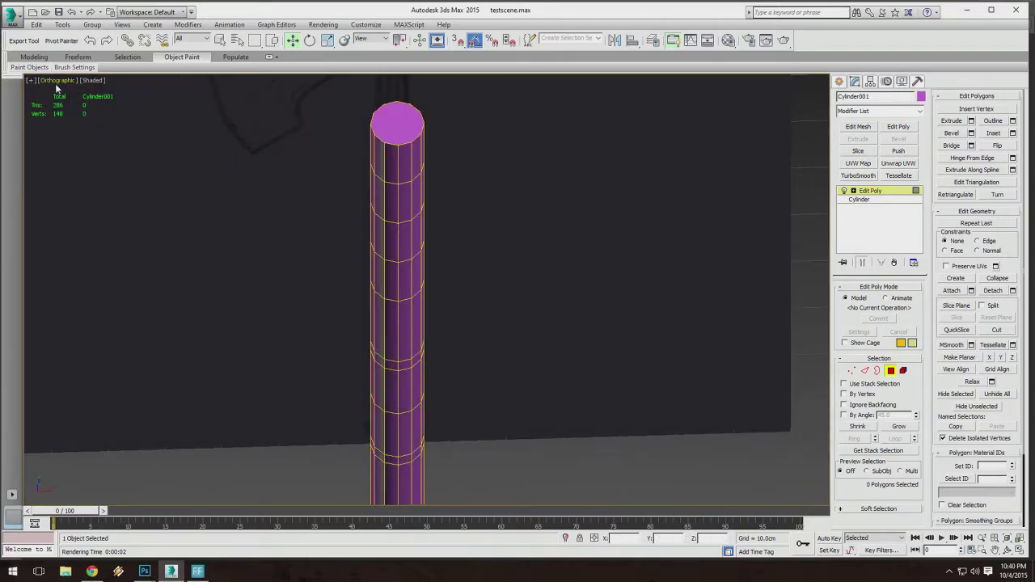
{"action": "key", "text": "ctrl+z"}
{"action": "left_click", "coordinate": [59, 81]}
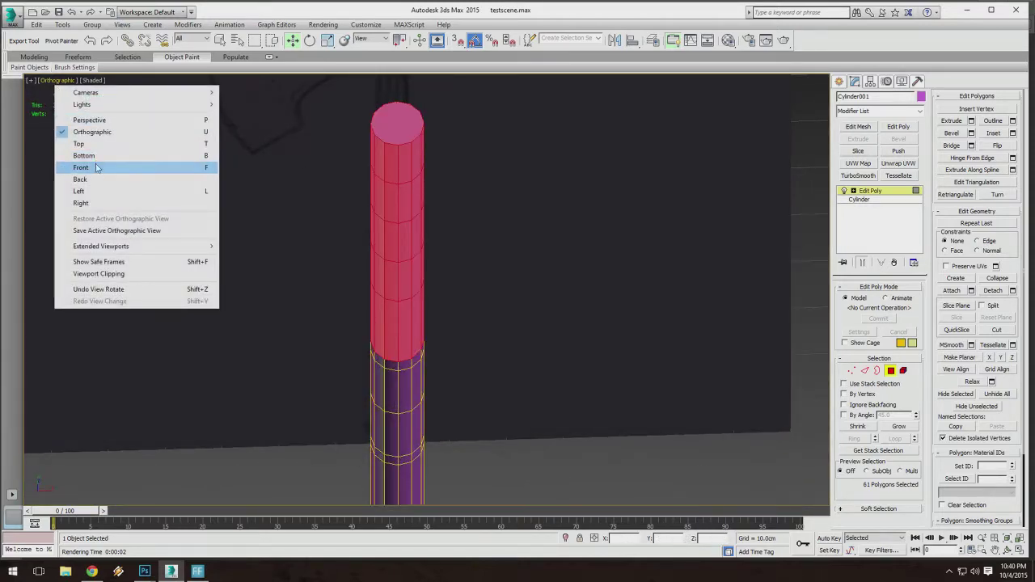
{"action": "left_click", "coordinate": [89, 168]}
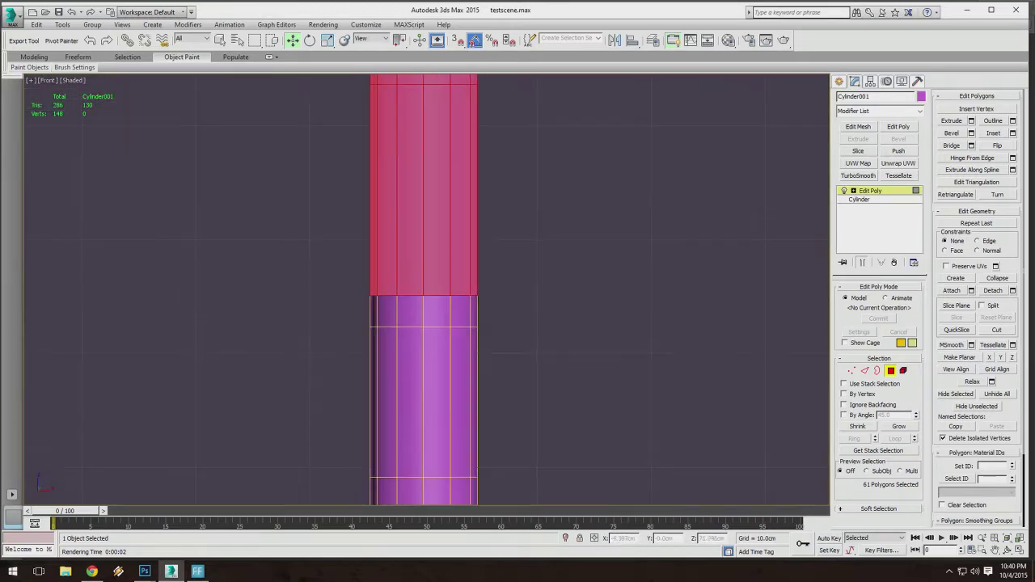
Try to thin the shaft above the upper band by extruding the selected polygons -1.942 cm along Local Normals.
{"action": "left_click", "coordinate": [971, 122]}
{"action": "left_click", "coordinate": [618, 181]}
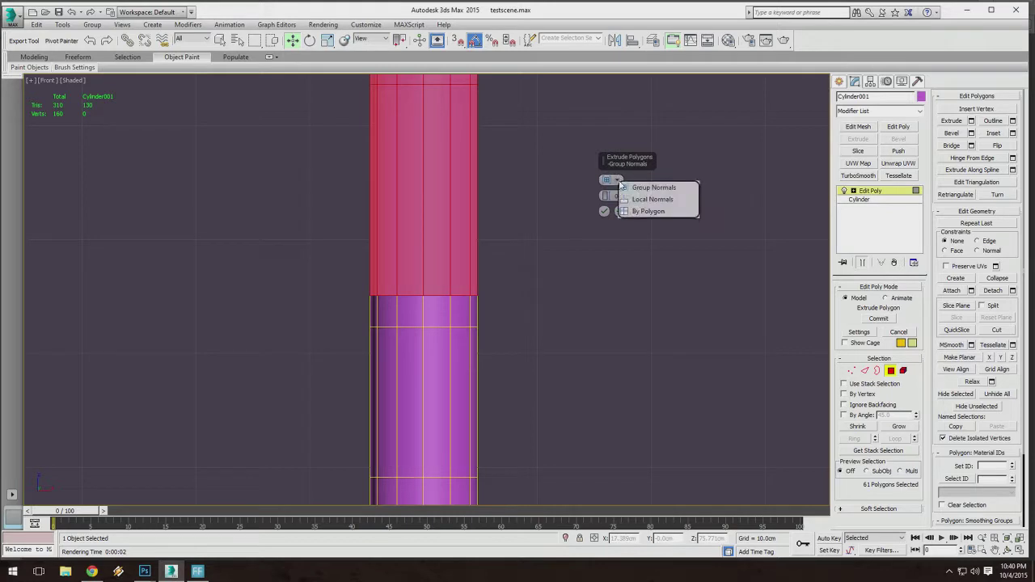
{"action": "left_click", "coordinate": [646, 200]}
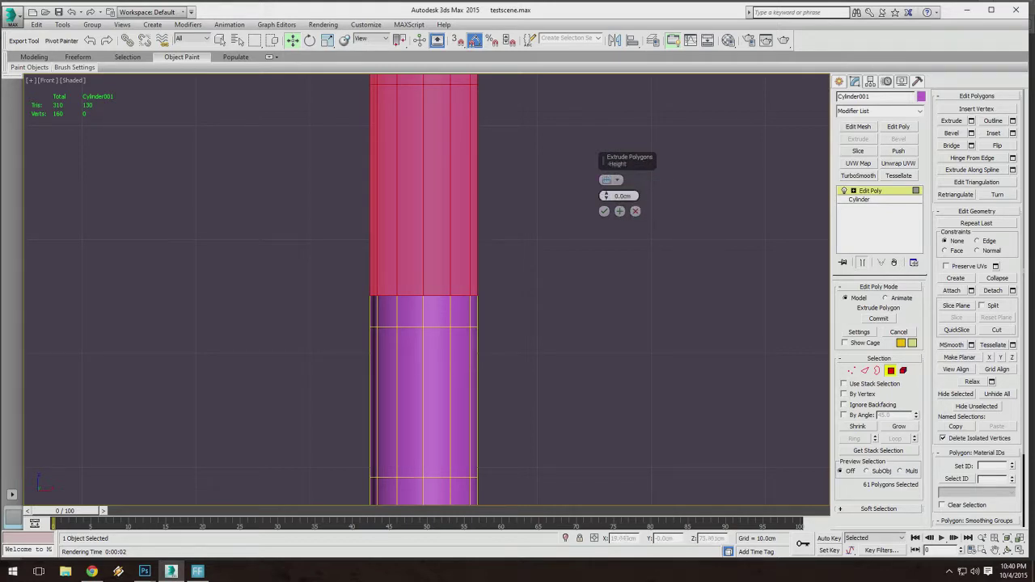
{"action": "left_click_drag", "start_coordinate": [605, 163], "coordinate": [665, 130]}
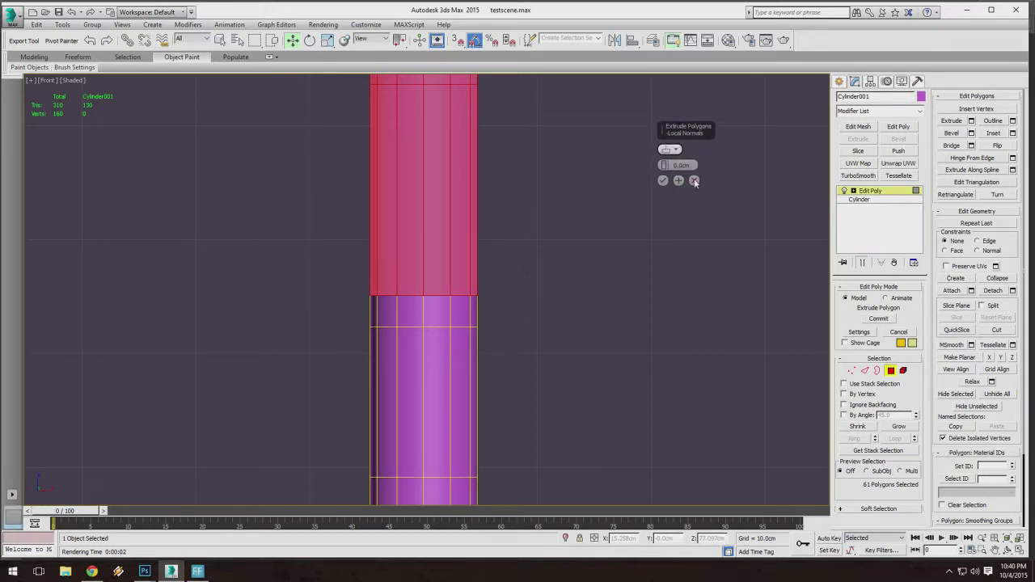
{"action": "left_click_drag", "start_coordinate": [664, 165], "coordinate": [665, 215]}
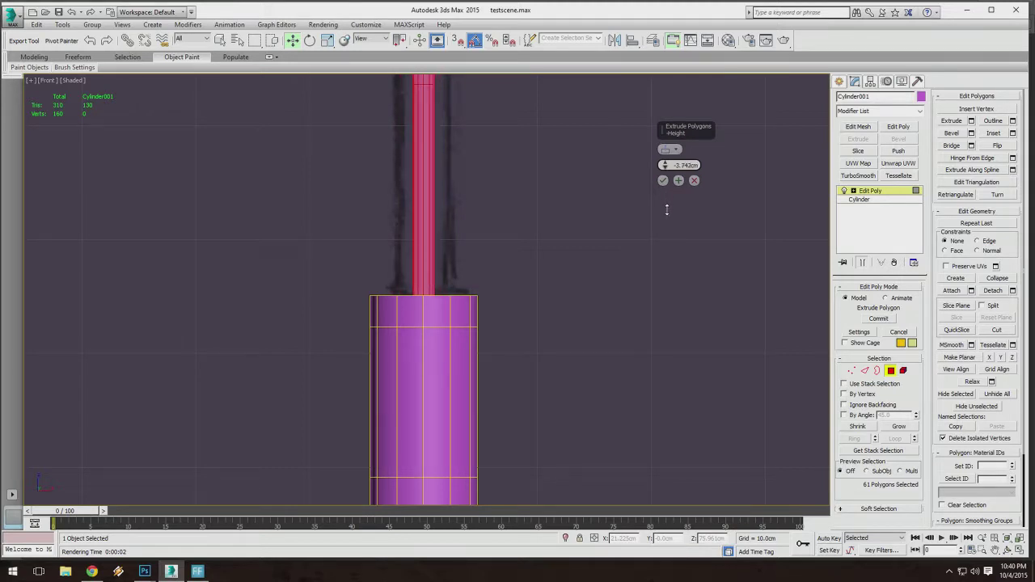
{"action": "left_click_drag", "start_coordinate": [663, 201], "coordinate": [662, 198]}
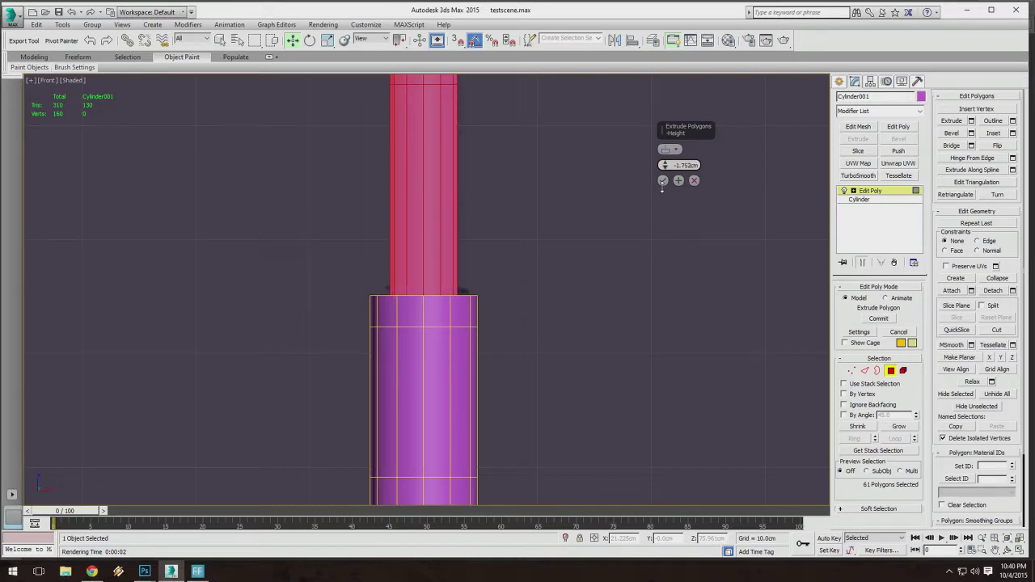
{"action": "mouse_move", "coordinate": [662, 183]}
{"action": "left_mouse_down"}
{"action": "mouse_move", "coordinate": [667, 202]}
{"action": "mouse_move", "coordinate": [668, 191]}
{"action": "left_mouse_up"}
Inspect the thinned shaft's flared top end and reset the extrusion height to 0 cm.
{"action": "scroll", "coordinate": [465, 272], "scroll_direction": "down", "scroll_amount": 8}
{"action": "left_click", "coordinate": [644, 306]}
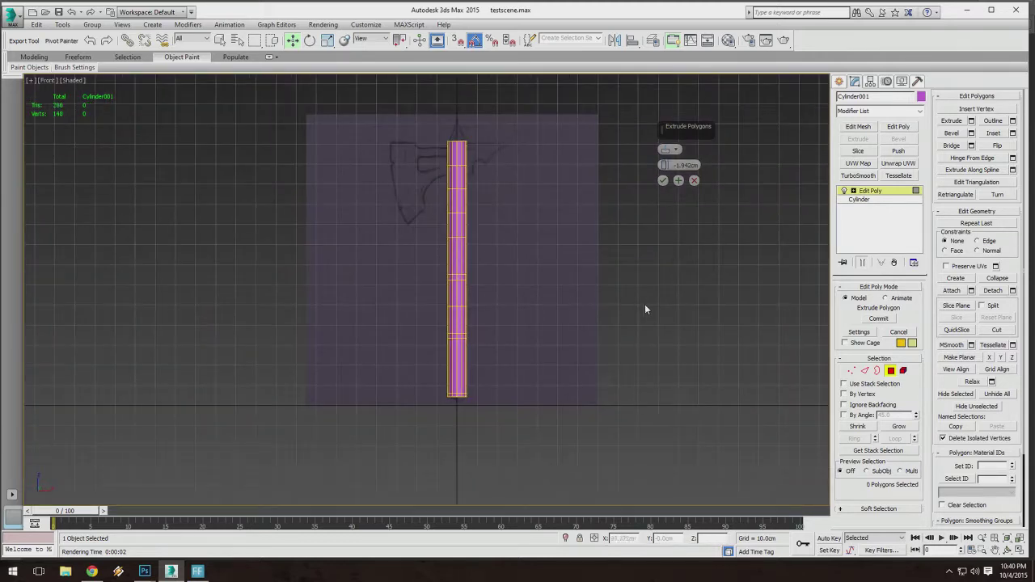
{"action": "key", "text": "ctrl+z"}
{"action": "scroll", "coordinate": [490, 238], "scroll_direction": "up", "scroll_amount": 6}
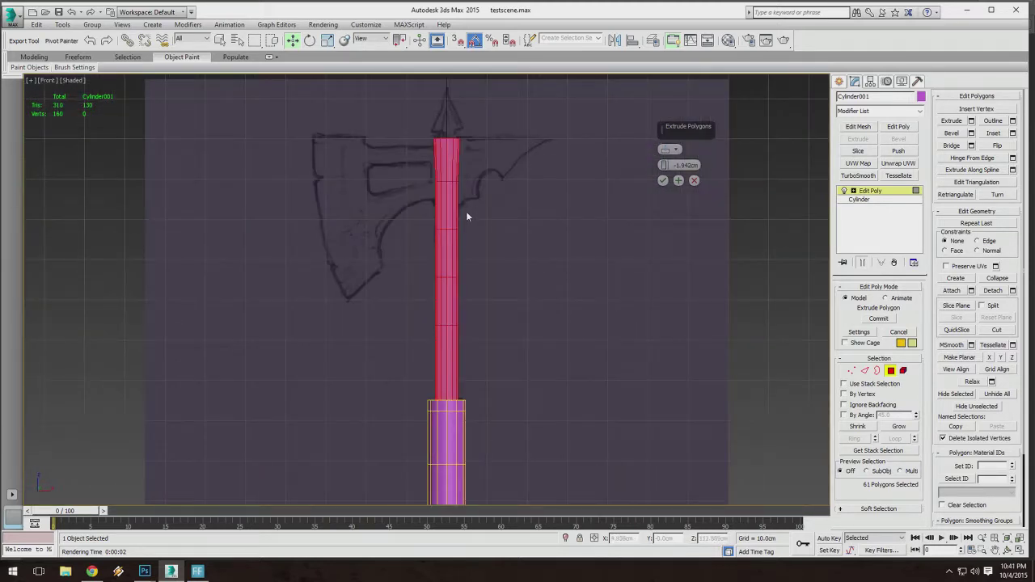
{"action": "middle_click_drag", "start_coordinate": [520, 214], "coordinate": [517, 259], "text": "alt"}
{"action": "scroll", "coordinate": [517, 243], "scroll_direction": "up", "scroll_amount": 4}
{"action": "scroll", "coordinate": [518, 259], "scroll_direction": "up", "scroll_amount": 4}
{"action": "scroll", "coordinate": [509, 183], "scroll_direction": "down", "scroll_amount": 5}
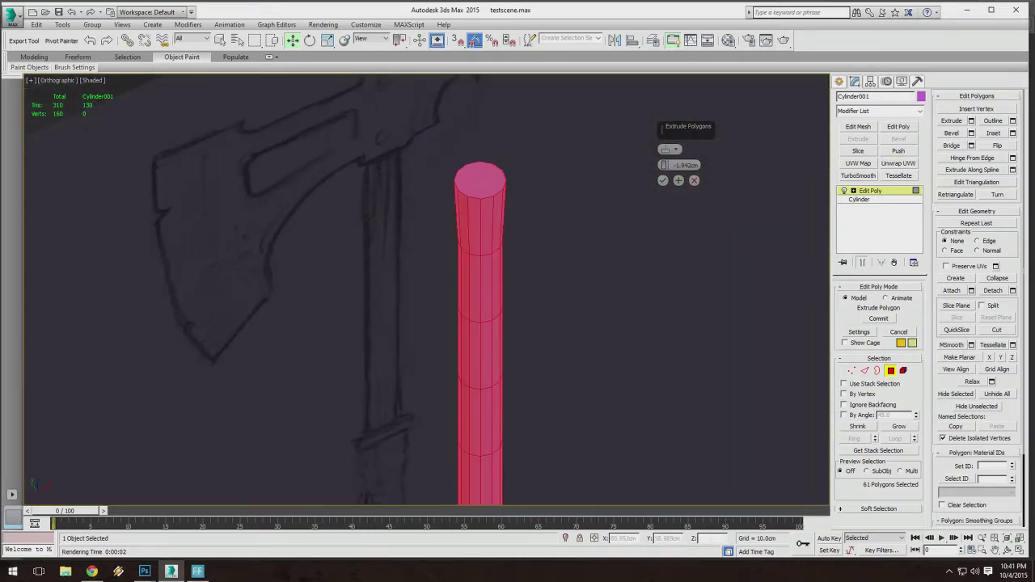
{"action": "right_click", "coordinate": [664, 164]}
{"action": "left_click", "coordinate": [565, 223]}
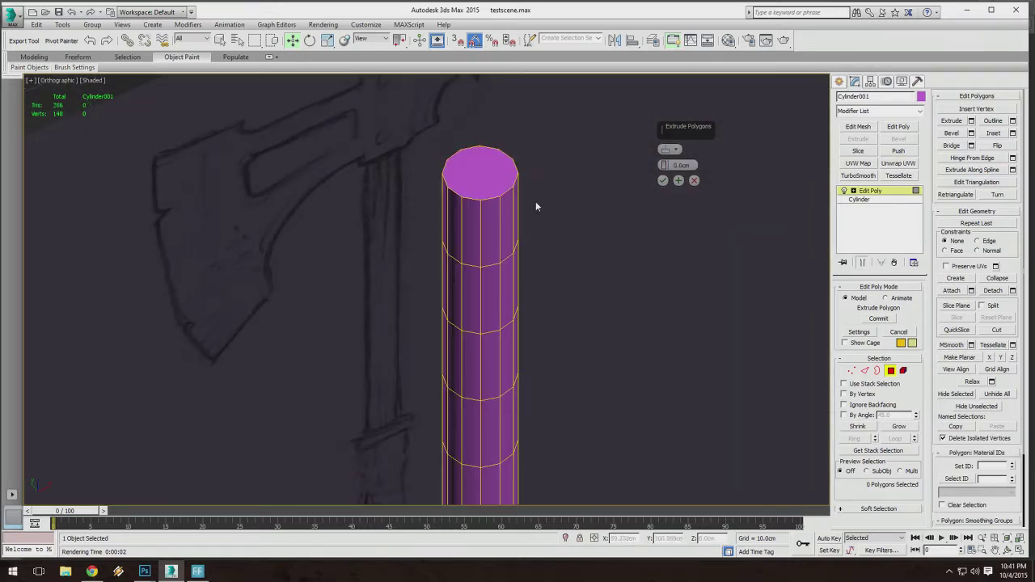
Delete the cylinder's top cap polygon, leaving the upper end open.
{"action": "left_click", "coordinate": [478, 165]}
{"action": "scroll", "coordinate": [436, 186], "scroll_direction": "down", "scroll_amount": 2}
{"action": "mouse_move", "coordinate": [436, 186]}
{"action": "middle_mouse_down", "text": "alt"}
{"action": "mouse_move", "coordinate": [446, 181]}
{"action": "mouse_move", "coordinate": [417, 171]}
{"action": "mouse_move", "coordinate": [435, 176]}
{"action": "middle_mouse_up", "text": "alt"}
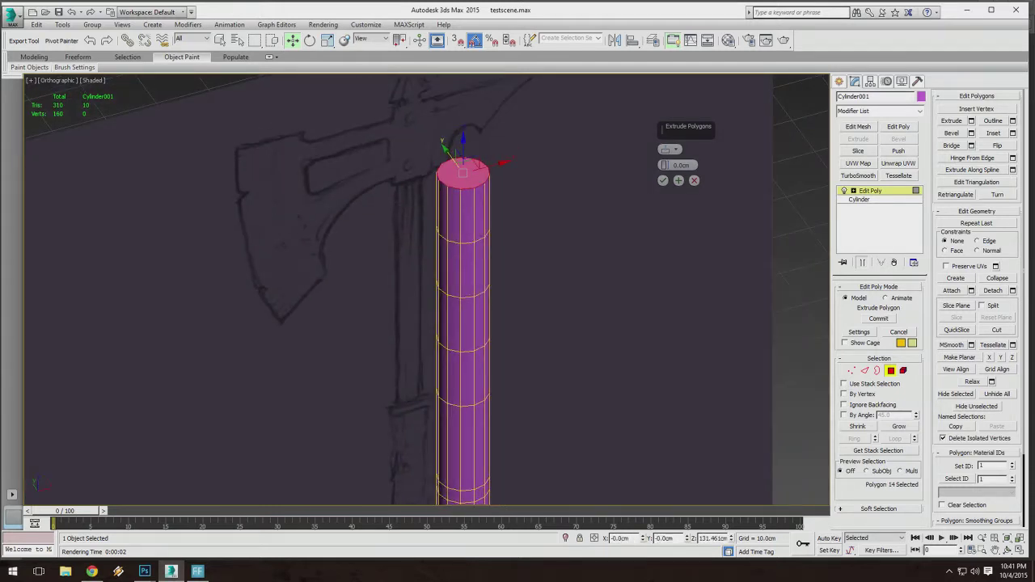
{"action": "key", "text": "Delete"}
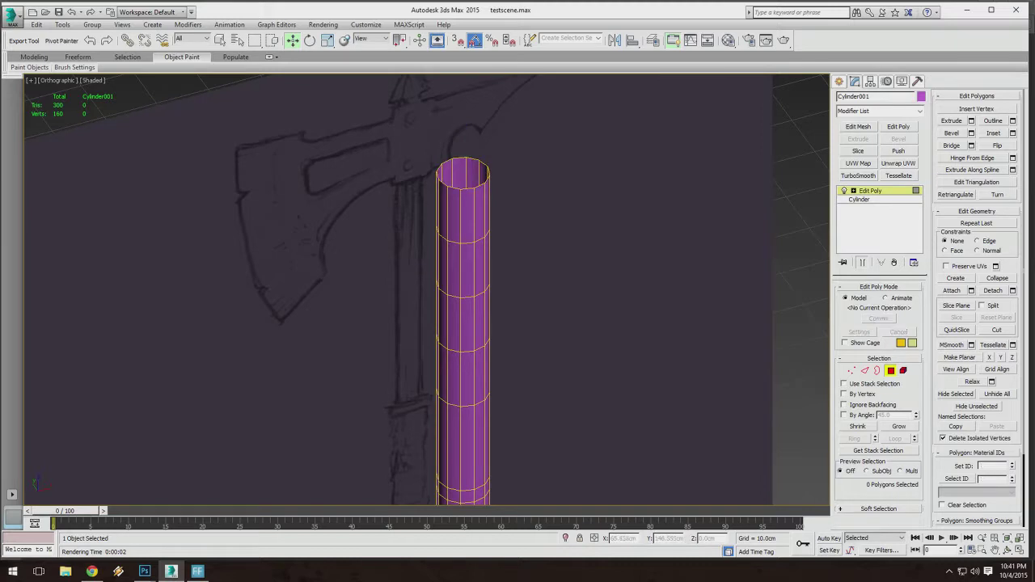
Select all of the open cylinder's side polygons above the upper band.
{"action": "middle_click_drag", "start_coordinate": [492, 196], "coordinate": [491, 185]}
{"action": "scroll", "coordinate": [491, 185], "scroll_direction": "down", "scroll_amount": 3}
{"action": "middle_click_drag", "start_coordinate": [469, 227], "coordinate": [452, 228], "text": "alt"}
{"action": "scroll", "coordinate": [469, 226], "scroll_direction": "up", "scroll_amount": 3}
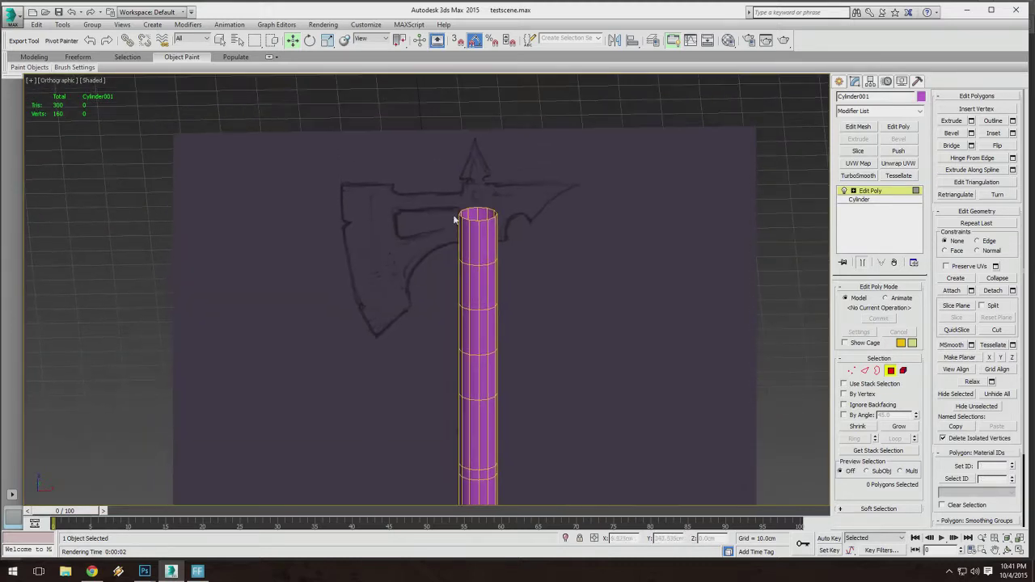
{"action": "scroll", "coordinate": [403, 188], "scroll_direction": "down", "scroll_amount": 3}
{"action": "middle_click_drag", "start_coordinate": [395, 170], "coordinate": [393, 125]}
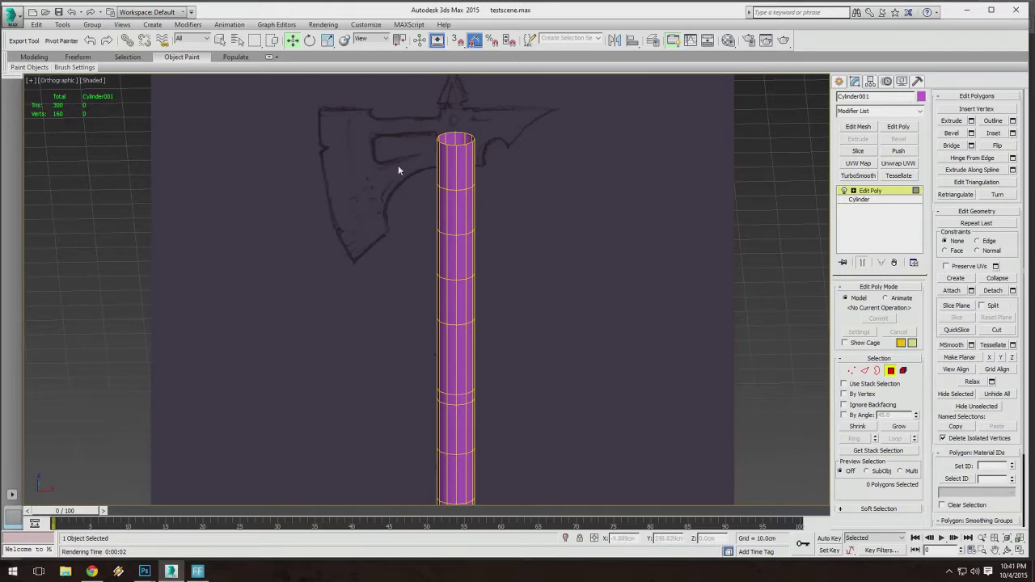
{"action": "mouse_move", "coordinate": [398, 170]}
{"action": "middle_mouse_down", "text": "alt"}
{"action": "mouse_move", "coordinate": [436, 249]}
{"action": "mouse_move", "coordinate": [388, 168]}
{"action": "middle_mouse_up", "text": "alt"}
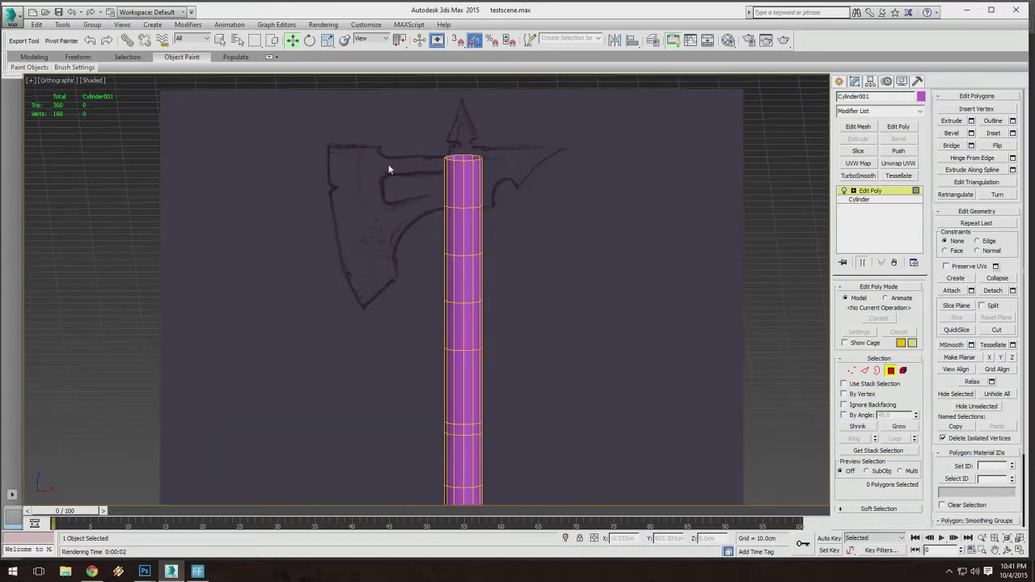
{"action": "left_click_drag", "start_coordinate": [584, 368], "coordinate": [580, 370]}
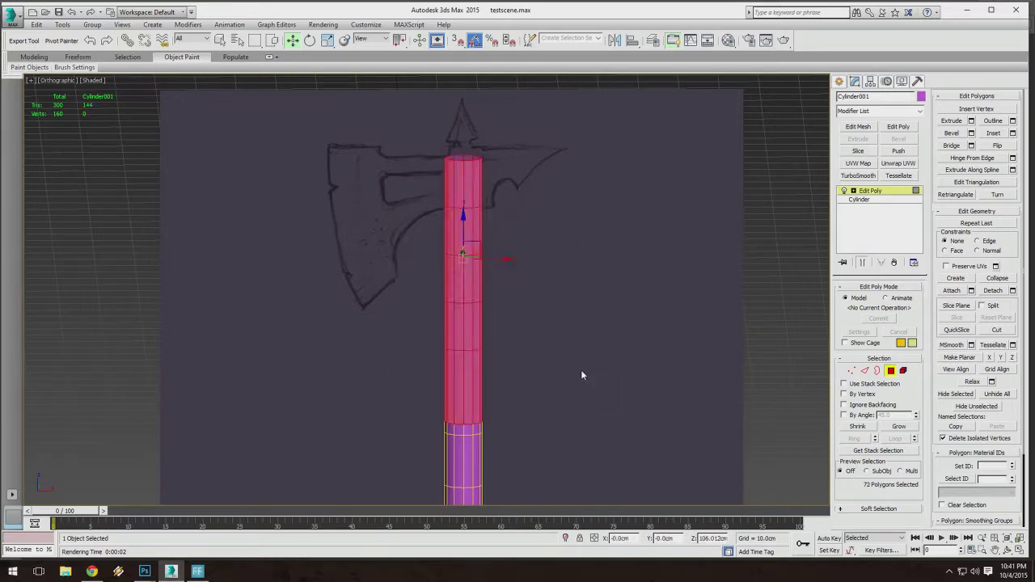
Try to thin the shaft in the Front view by extruding the selected polygons above the upper band inward.
{"action": "middle_click_drag", "start_coordinate": [580, 369], "coordinate": [647, 315], "text": "alt"}
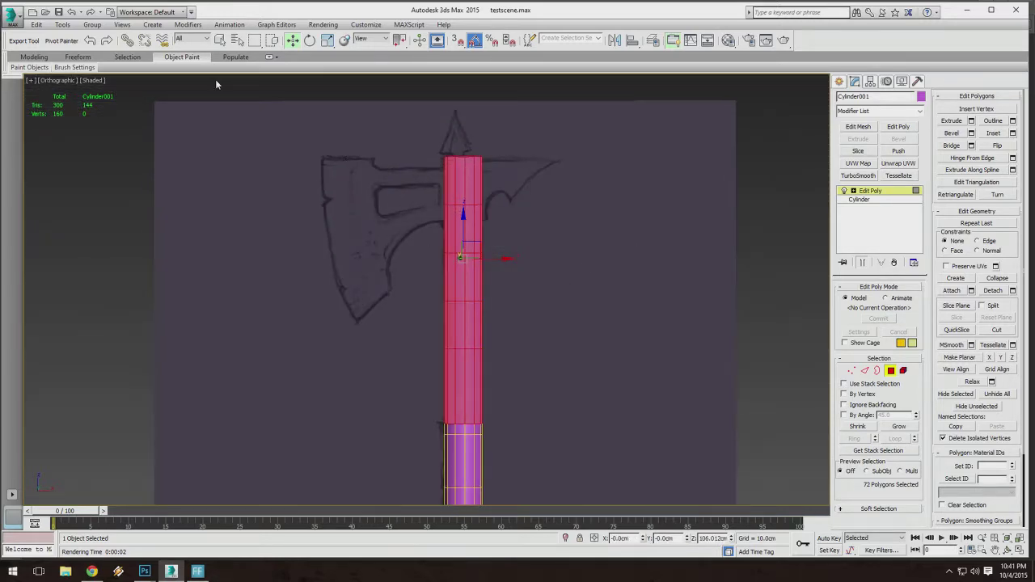
{"action": "left_click", "coordinate": [59, 80]}
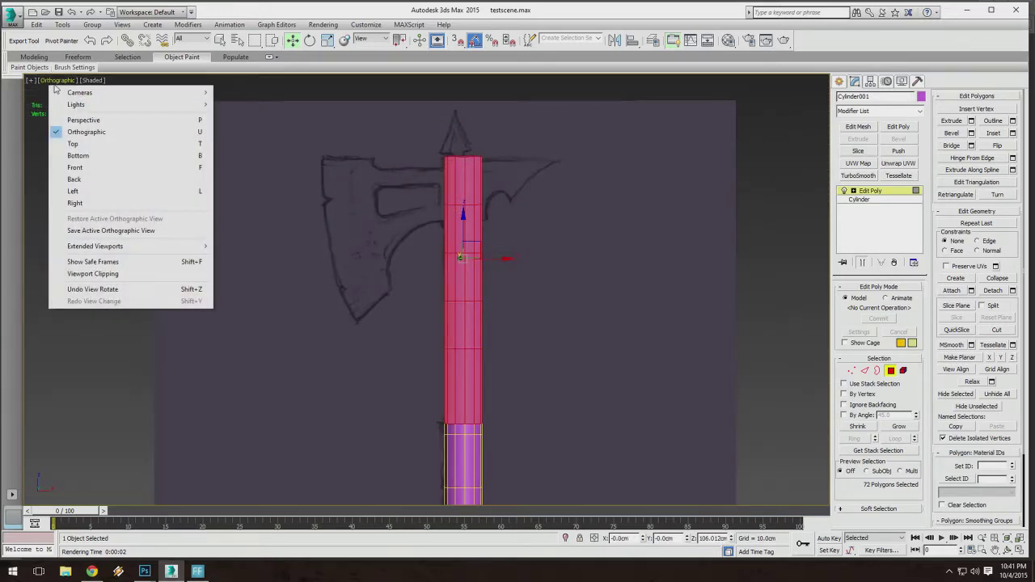
{"action": "left_click", "coordinate": [75, 168]}
{"action": "scroll", "coordinate": [469, 169], "scroll_direction": "up", "scroll_amount": 4}
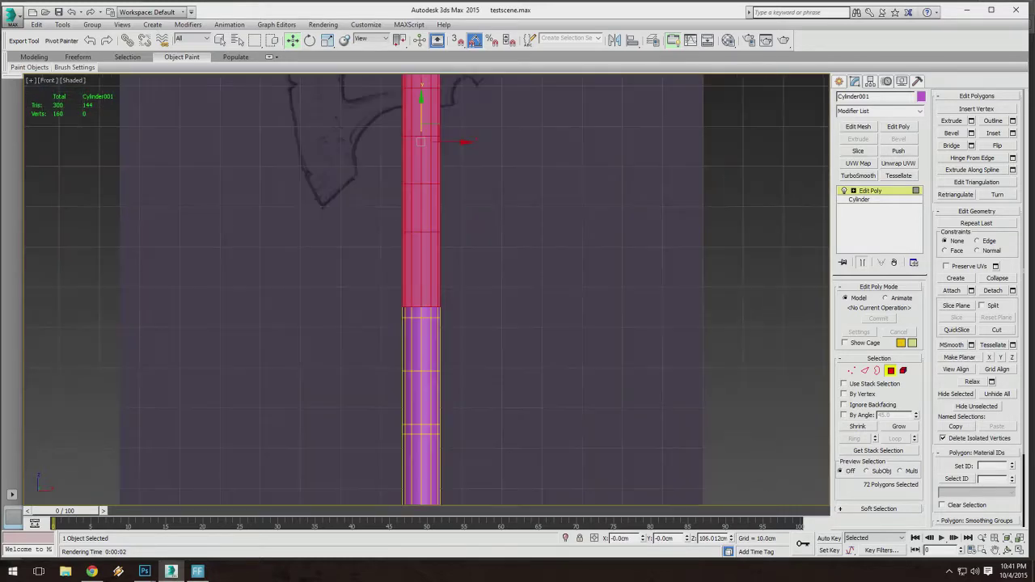
{"action": "middle_click_drag", "start_coordinate": [443, 237], "coordinate": [506, 36]}
{"action": "scroll", "coordinate": [460, 220], "scroll_direction": "up", "scroll_amount": 4}
{"action": "scroll", "coordinate": [636, 211], "scroll_direction": "up", "scroll_amount": 3}
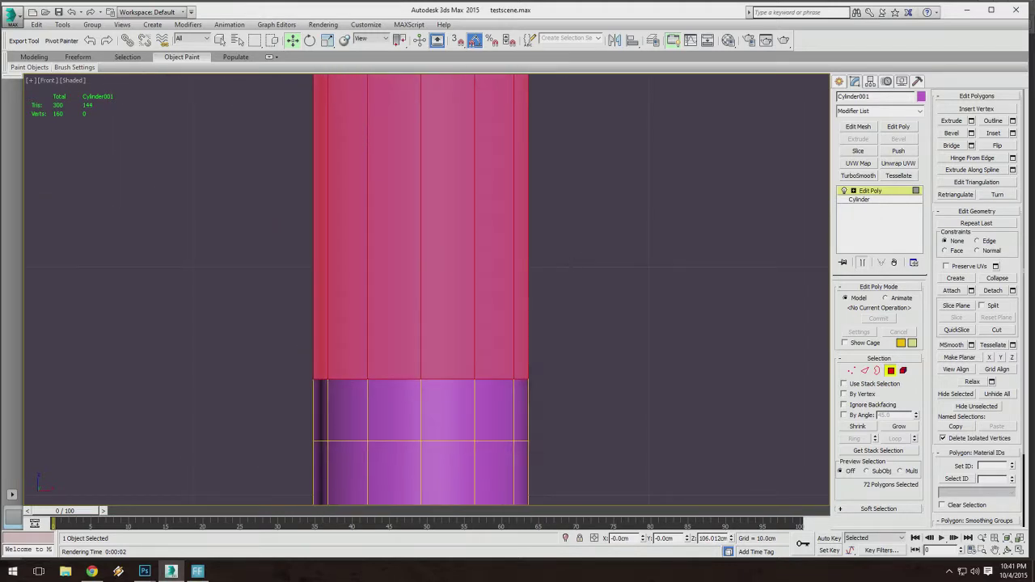
{"action": "scroll", "coordinate": [566, 280], "scroll_direction": "down", "scroll_amount": 3}
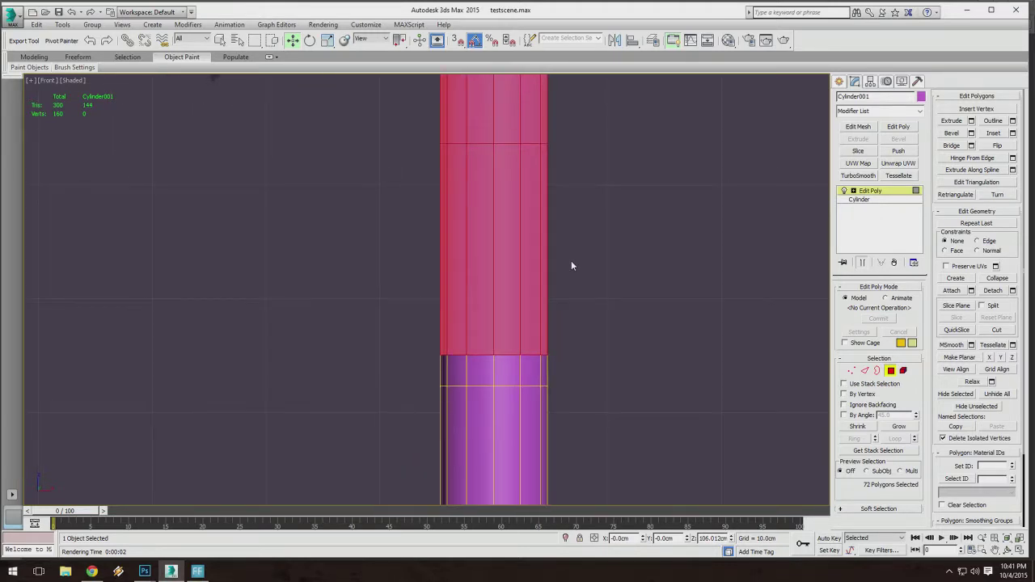
{"action": "left_click", "coordinate": [972, 121]}
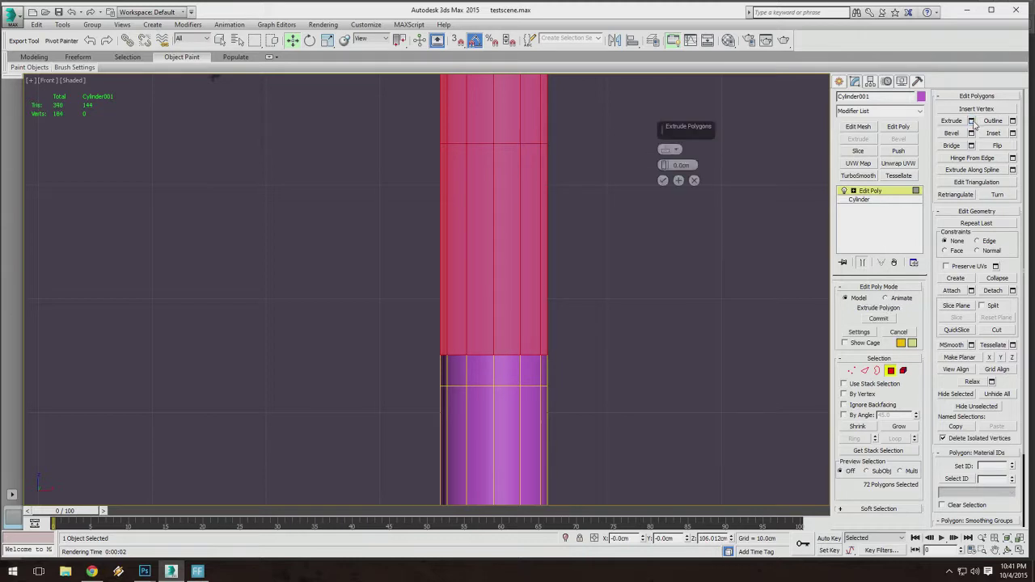
{"action": "left_click_drag", "start_coordinate": [664, 165], "coordinate": [665, 190]}
{"action": "left_click", "coordinate": [664, 185]}
Inspect the thinned shaft's flared open end and undo the extrusion.
{"action": "scroll", "coordinate": [575, 166], "scroll_direction": "down", "scroll_amount": 9}
{"action": "middle_click_drag", "start_coordinate": [575, 167], "coordinate": [552, 310]}
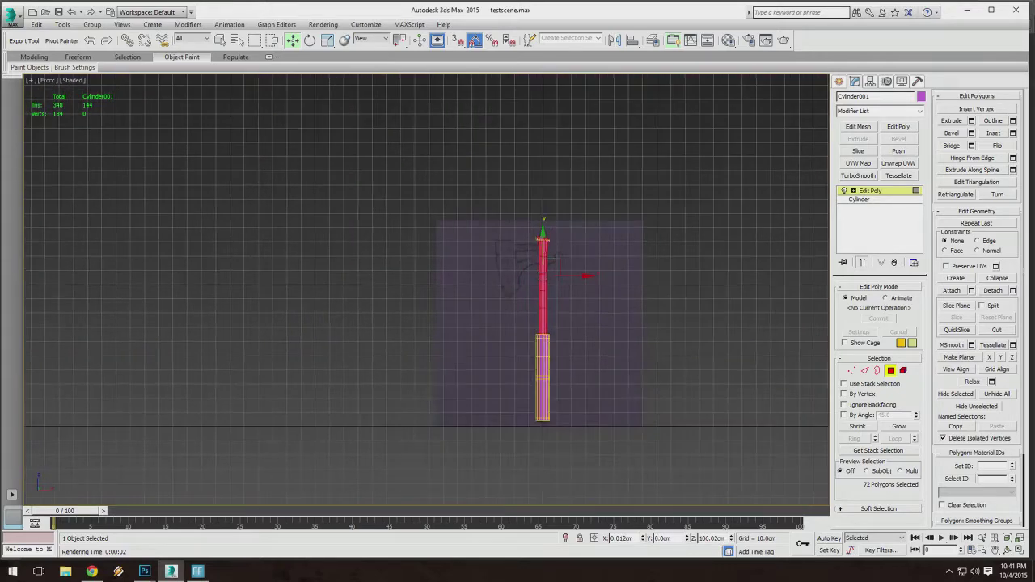
{"action": "scroll", "coordinate": [543, 225], "scroll_direction": "up", "scroll_amount": 5}
{"action": "middle_click_drag", "start_coordinate": [550, 264], "coordinate": [601, 244]}
{"action": "scroll", "coordinate": [544, 225], "scroll_direction": "up", "scroll_amount": 4}
{"action": "key", "text": "ctrl+z"}
{"action": "scroll", "coordinate": [570, 194], "scroll_direction": "down", "scroll_amount": 5}
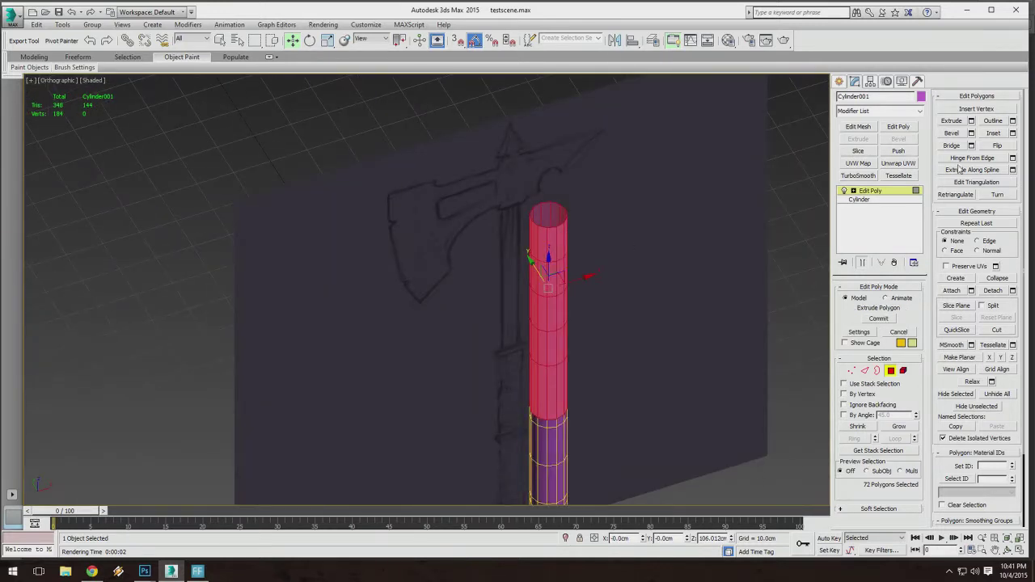
{"action": "left_click", "coordinate": [971, 121]}
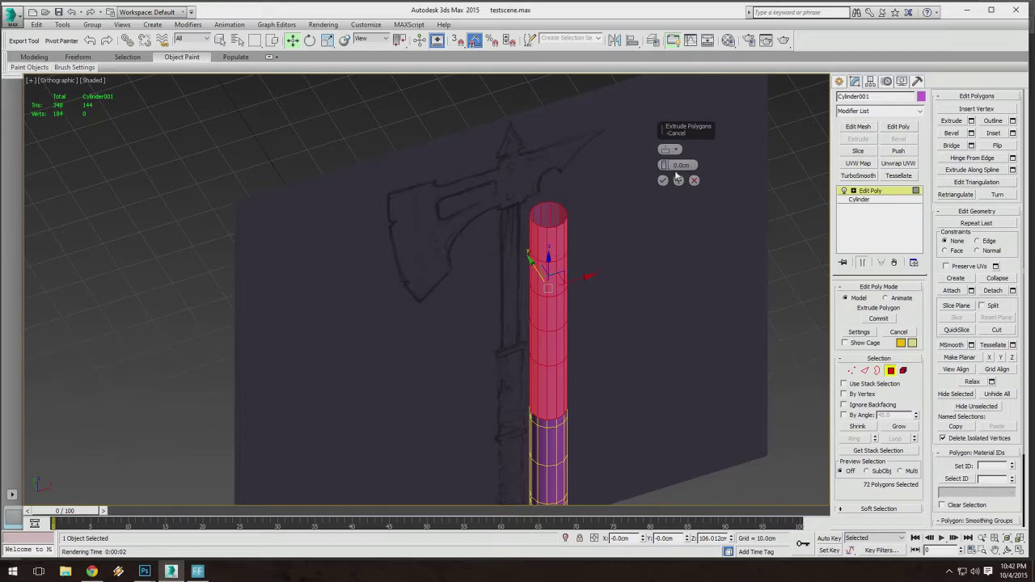
{"action": "left_click_drag", "start_coordinate": [664, 165], "coordinate": [670, 171]}
{"action": "left_click", "coordinate": [694, 181]}
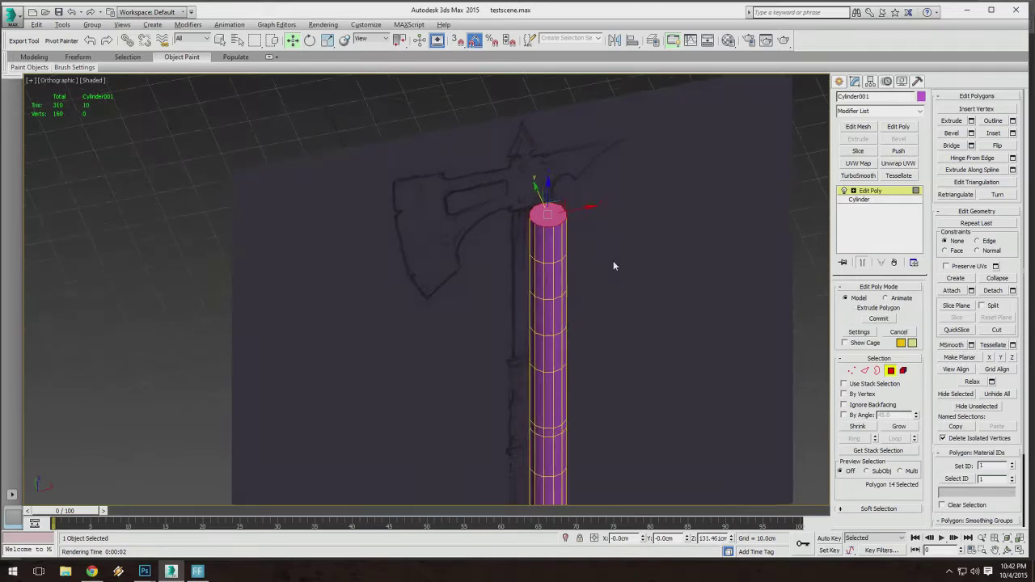
Try extruding only the top ring of side polygons by -3.349 cm and examine the deformed open end.
{"action": "left_click", "coordinate": [611, 255]}
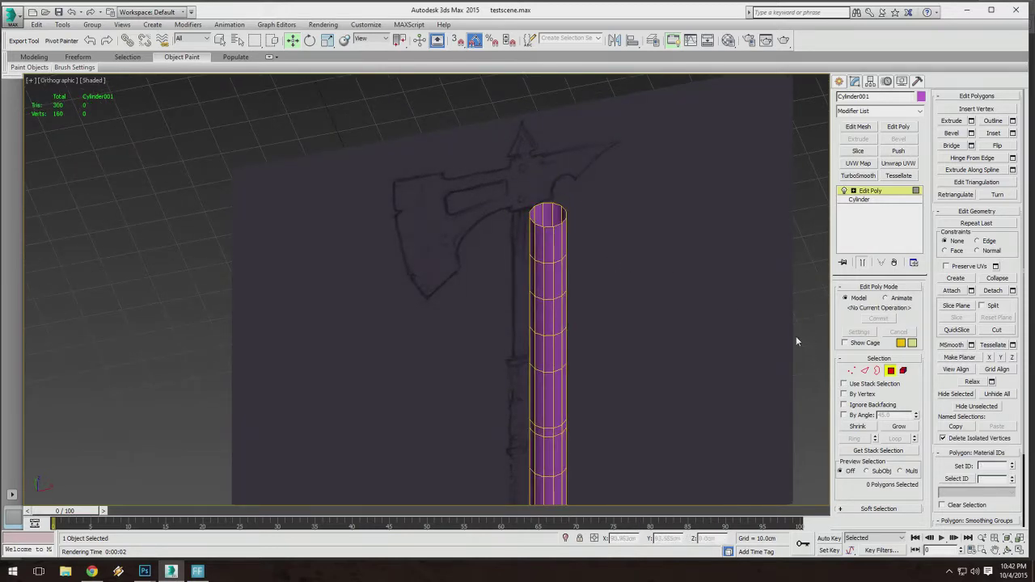
{"action": "left_click_drag", "start_coordinate": [589, 225], "coordinate": [591, 243]}
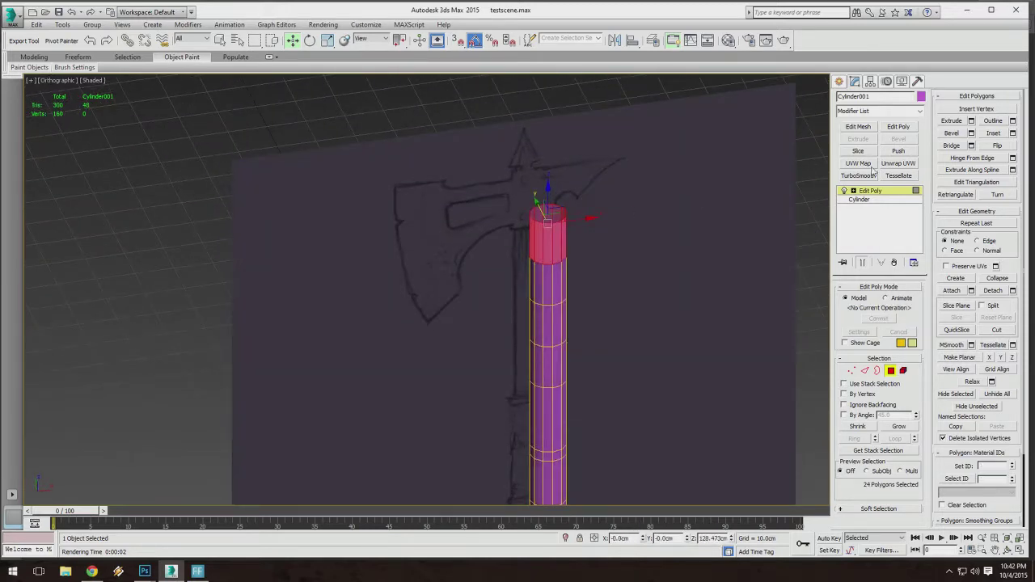
{"action": "left_click", "coordinate": [971, 121]}
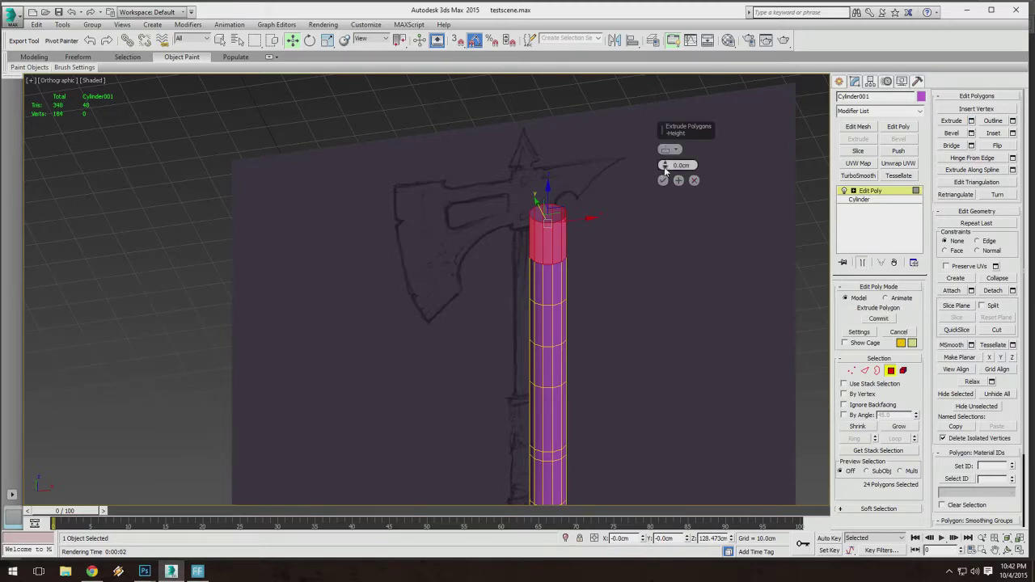
{"action": "left_click_drag", "start_coordinate": [663, 166], "coordinate": [666, 183]}
{"action": "scroll", "coordinate": [556, 210], "scroll_direction": "up", "scroll_amount": 5}
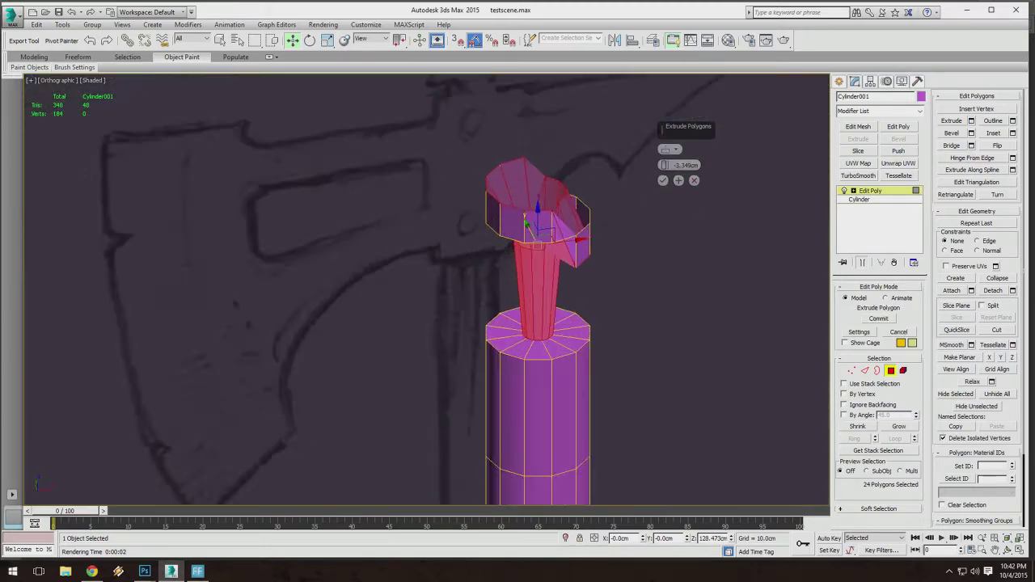
{"action": "middle_click_drag", "start_coordinate": [556, 210], "coordinate": [540, 221], "text": "alt"}
{"action": "scroll", "coordinate": [519, 283], "scroll_direction": "up", "scroll_amount": 3}
{"action": "mouse_move", "coordinate": [518, 323]}
{"action": "middle_mouse_down", "text": "alt"}
{"action": "mouse_move", "coordinate": [566, 340]}
{"action": "mouse_move", "coordinate": [586, 267]}
{"action": "mouse_move", "coordinate": [550, 222]}
{"action": "mouse_move", "coordinate": [518, 214]}
{"action": "mouse_move", "coordinate": [550, 259]}
{"action": "mouse_move", "coordinate": [502, 327]}
{"action": "mouse_move", "coordinate": [550, 264]}
{"action": "mouse_move", "coordinate": [489, 231]}
{"action": "middle_mouse_up", "text": "alt"}
Undo the trial edits to the top ring of polygons and turn the view to face the sketch.
{"action": "key", "text": "Escape"}
{"action": "middle_click_drag", "start_coordinate": [662, 119], "coordinate": [657, 142], "text": "alt"}
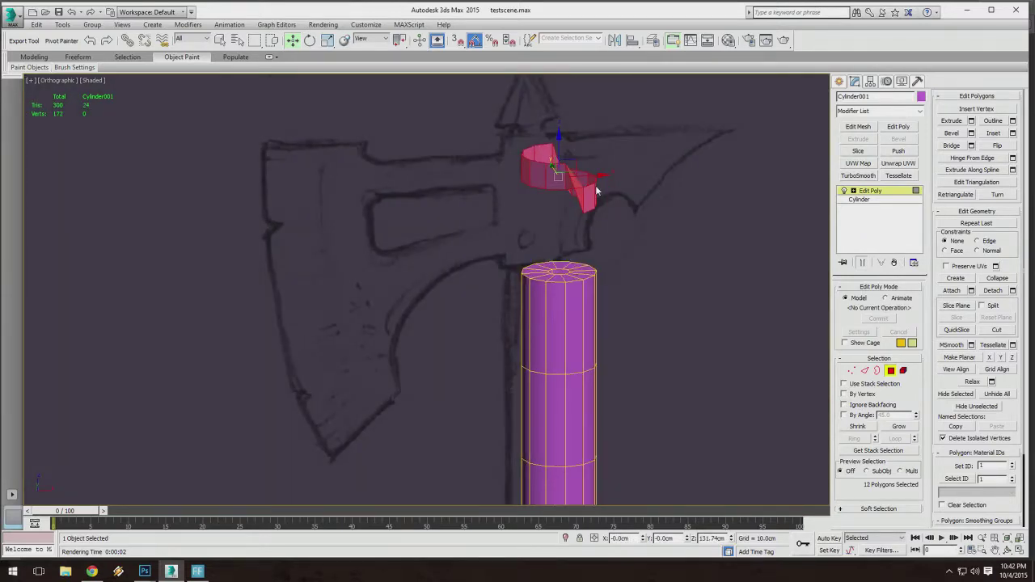
{"action": "scroll", "coordinate": [554, 113], "scroll_direction": "down", "scroll_amount": 5}
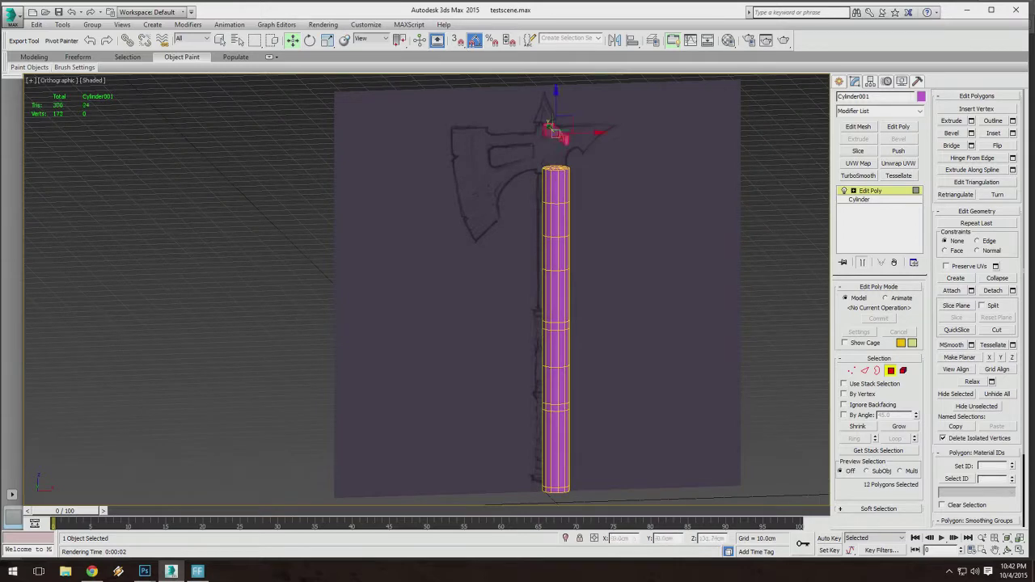
{"action": "key", "text": "shift+e"}
{"action": "middle_click_drag", "start_coordinate": [524, 271], "coordinate": [524, 300], "text": "alt"}
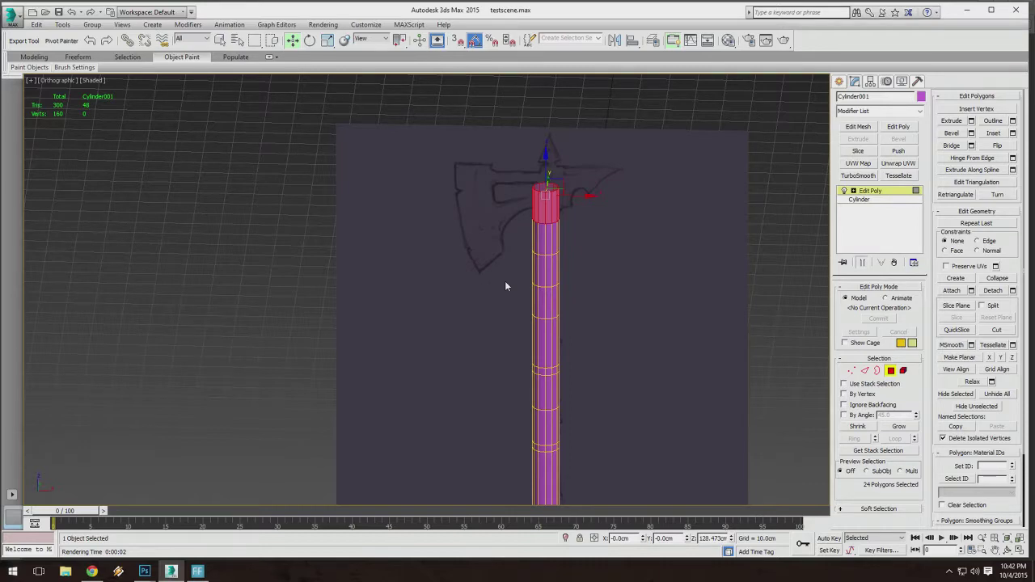
{"action": "middle_click_drag", "start_coordinate": [506, 284], "coordinate": [489, 265], "text": "alt"}
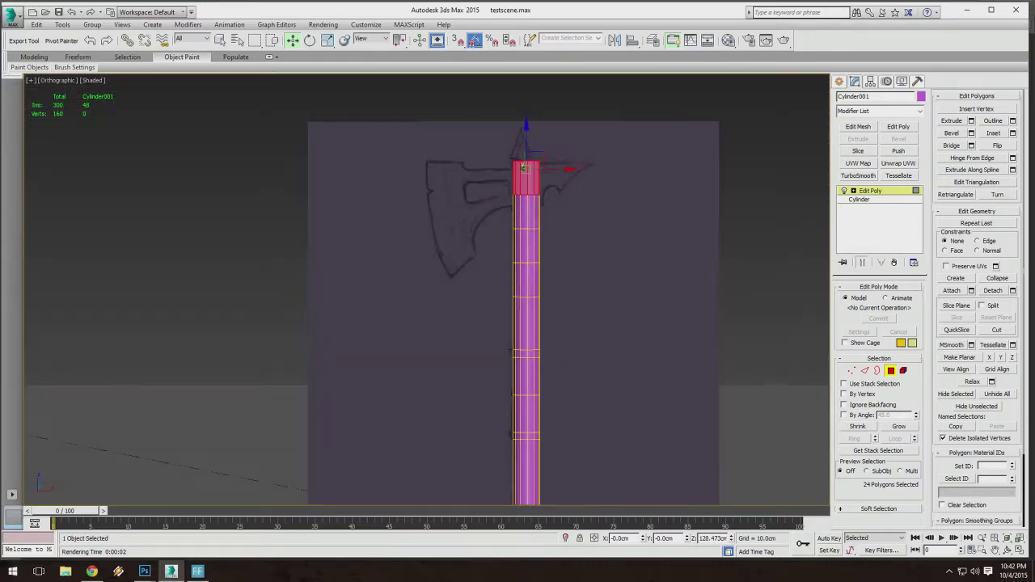
Move the second vertex row from the top up close to the open end, to about Z 129.5 cm.
{"action": "left_click", "coordinate": [851, 370]}
{"action": "left_click_drag", "start_coordinate": [419, 180], "coordinate": [621, 216]}
{"action": "left_click_drag", "start_coordinate": [524, 188], "coordinate": [525, 158]}
In the Right view, extrude the polygons between the narrow top ring and the upper band by -2.947 cm to thin the shaft.
{"action": "key", "text": "4"}
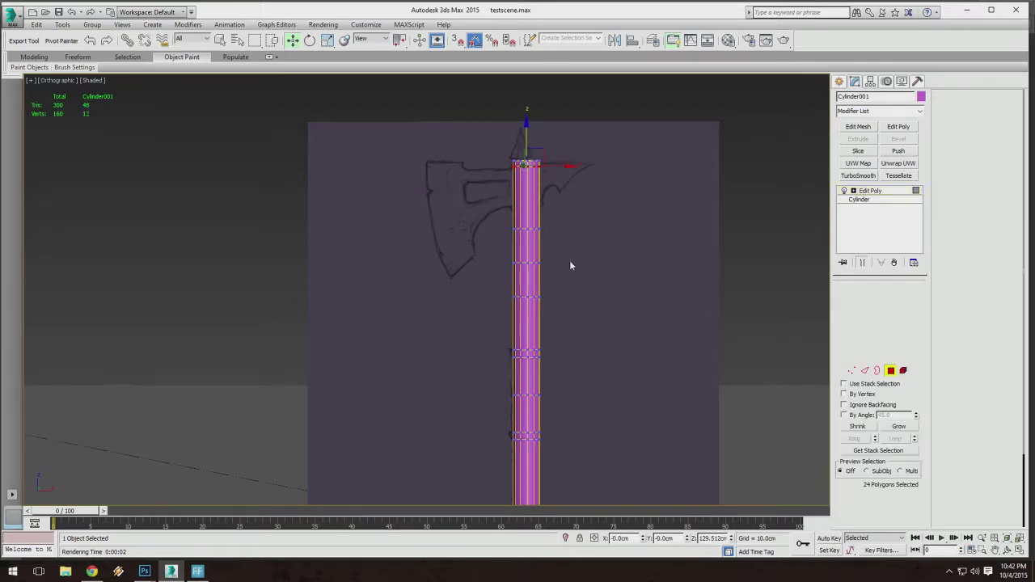
{"action": "left_click_drag", "start_coordinate": [381, 162], "coordinate": [736, 331]}
{"action": "mouse_move", "coordinate": [531, 218]}
{"action": "middle_mouse_down"}
{"action": "mouse_move", "coordinate": [533, 247]}
{"action": "mouse_move", "coordinate": [577, 215]}
{"action": "mouse_move", "coordinate": [540, 245]}
{"action": "middle_mouse_up"}
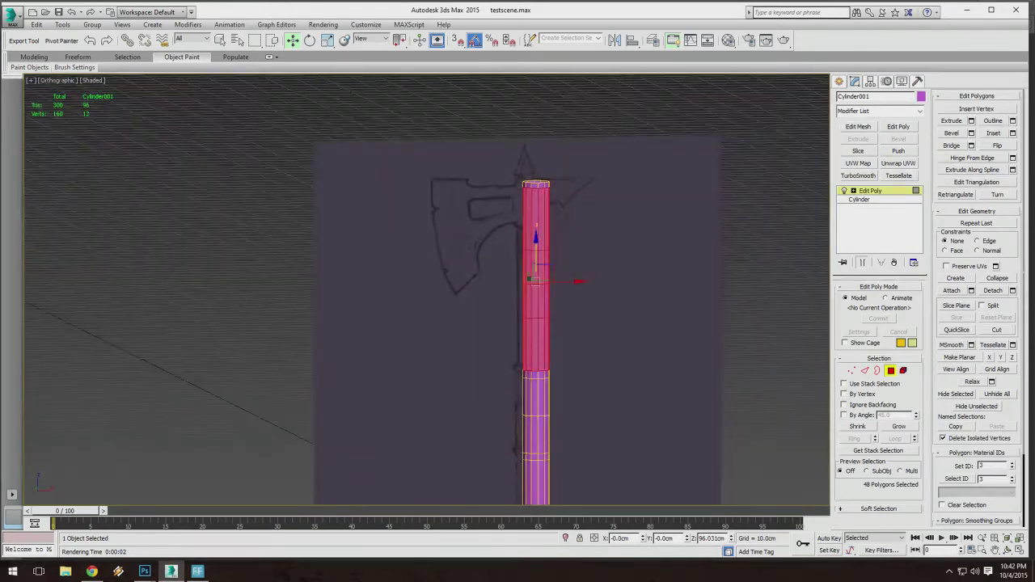
{"action": "left_click", "coordinate": [57, 80]}
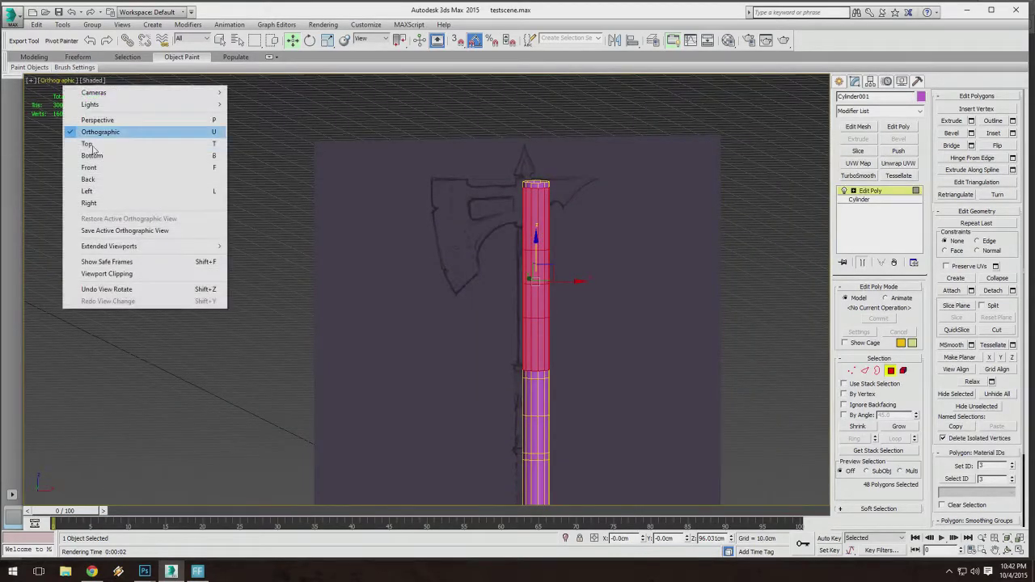
{"action": "left_click", "coordinate": [89, 203]}
{"action": "scroll", "coordinate": [433, 245], "scroll_direction": "down", "scroll_amount": 4}
{"action": "scroll", "coordinate": [532, 356], "scroll_direction": "up", "scroll_amount": 6}
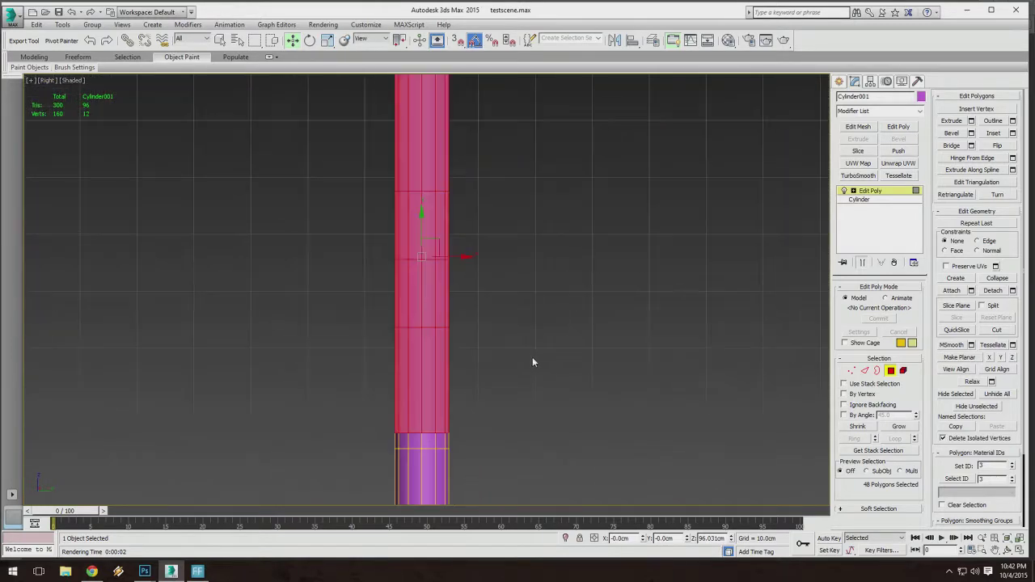
{"action": "middle_click_drag", "start_coordinate": [723, 248], "coordinate": [776, 234]}
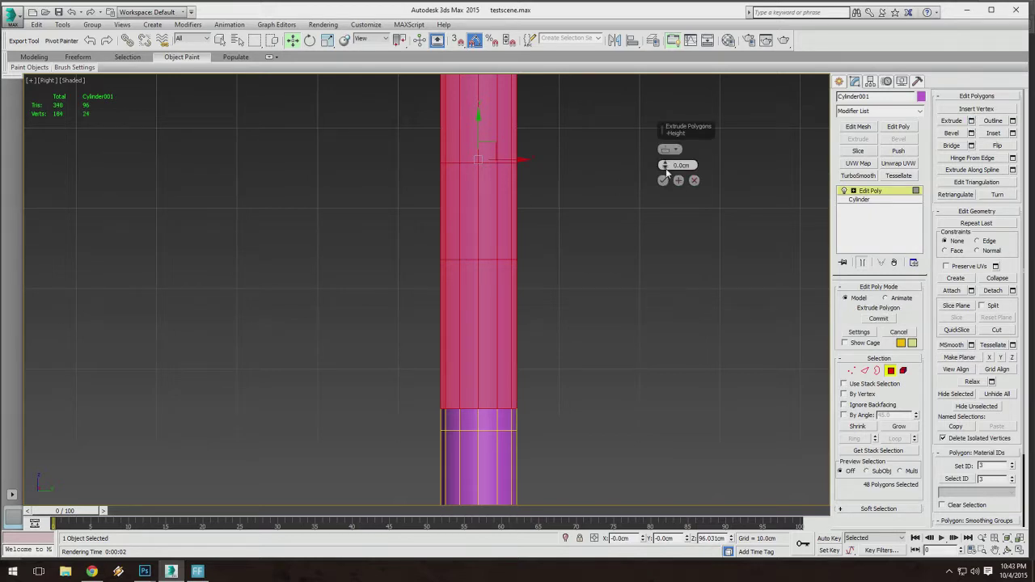
{"action": "left_click_drag", "start_coordinate": [664, 165], "coordinate": [665, 192]}
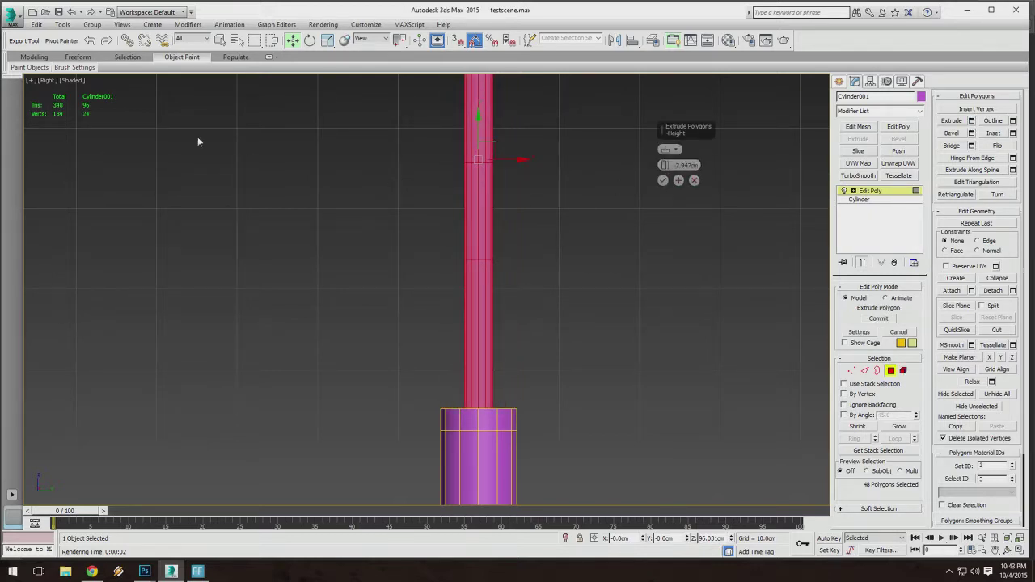
Compare the thinned shaft with the sketch in the Front view and examine the wide rim left at its open top.
{"action": "left_click", "coordinate": [55, 83]}
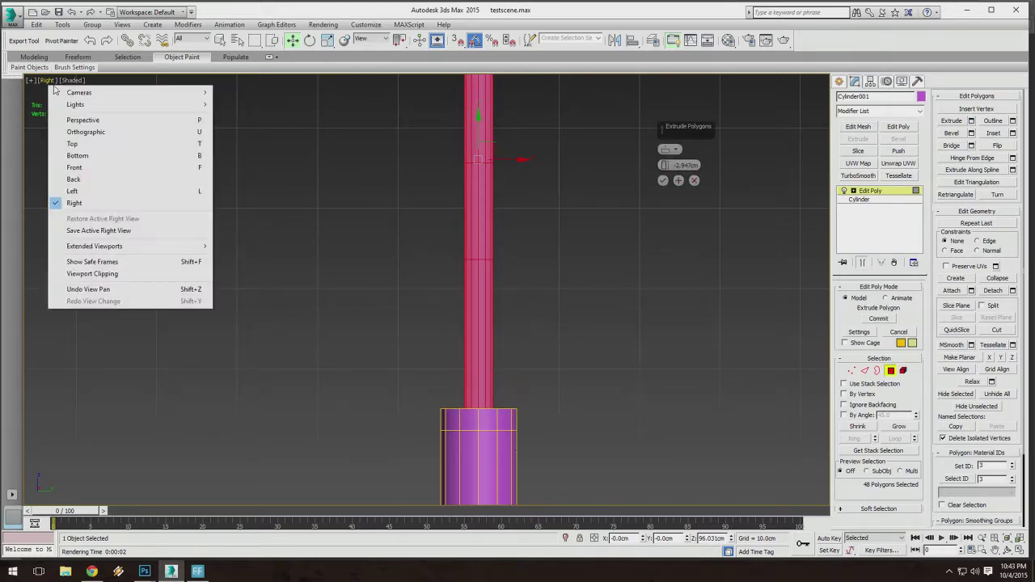
{"action": "left_click", "coordinate": [74, 167]}
{"action": "scroll", "coordinate": [443, 366], "scroll_direction": "down", "scroll_amount": 6}
{"action": "scroll", "coordinate": [443, 366], "scroll_direction": "up", "scroll_amount": 4}
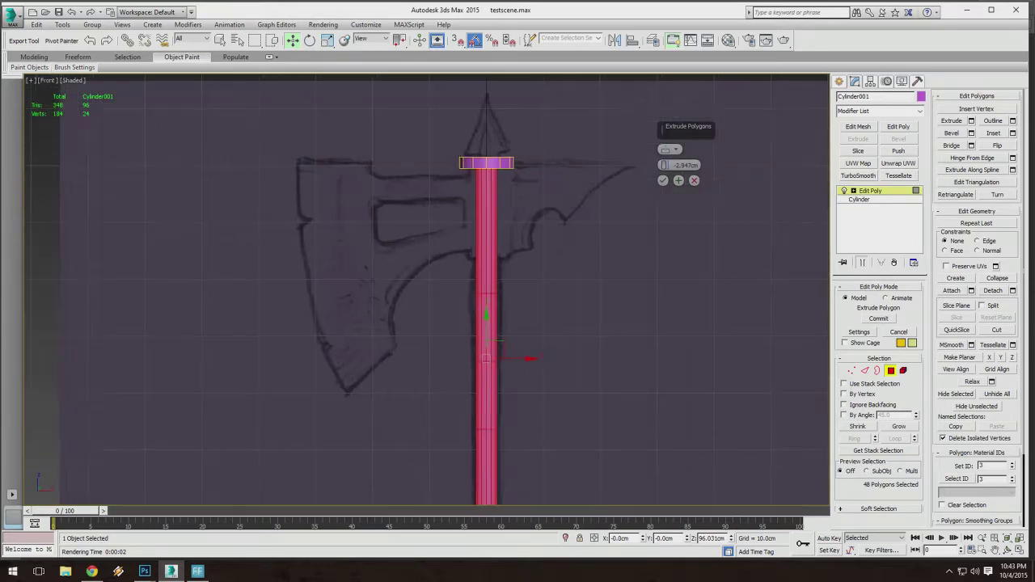
{"action": "scroll", "coordinate": [483, 145], "scroll_direction": "up", "scroll_amount": 4}
{"action": "middle_click_drag", "start_coordinate": [483, 145], "coordinate": [437, 323], "text": "alt"}
{"action": "scroll", "coordinate": [465, 355], "scroll_direction": "up", "scroll_amount": 2}
{"action": "scroll", "coordinate": [463, 319], "scroll_direction": "up", "scroll_amount": 2}
{"action": "scroll", "coordinate": [445, 323], "scroll_direction": "up", "scroll_amount": 3}
{"action": "scroll", "coordinate": [438, 339], "scroll_direction": "down", "scroll_amount": 3}
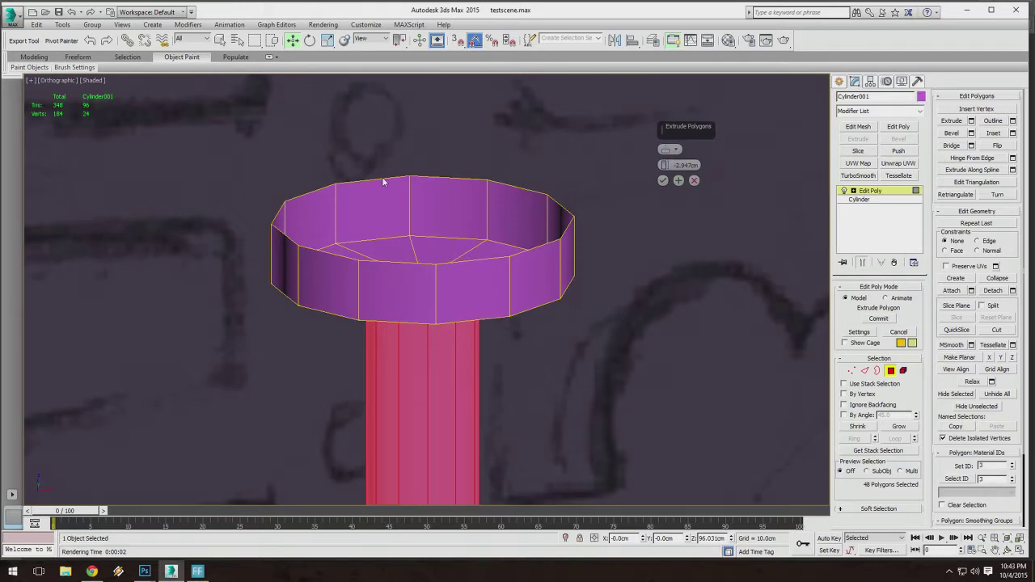
{"action": "middle_click_drag", "start_coordinate": [384, 182], "coordinate": [392, 119]}
{"action": "scroll", "coordinate": [480, 213], "scroll_direction": "down", "scroll_amount": 4}
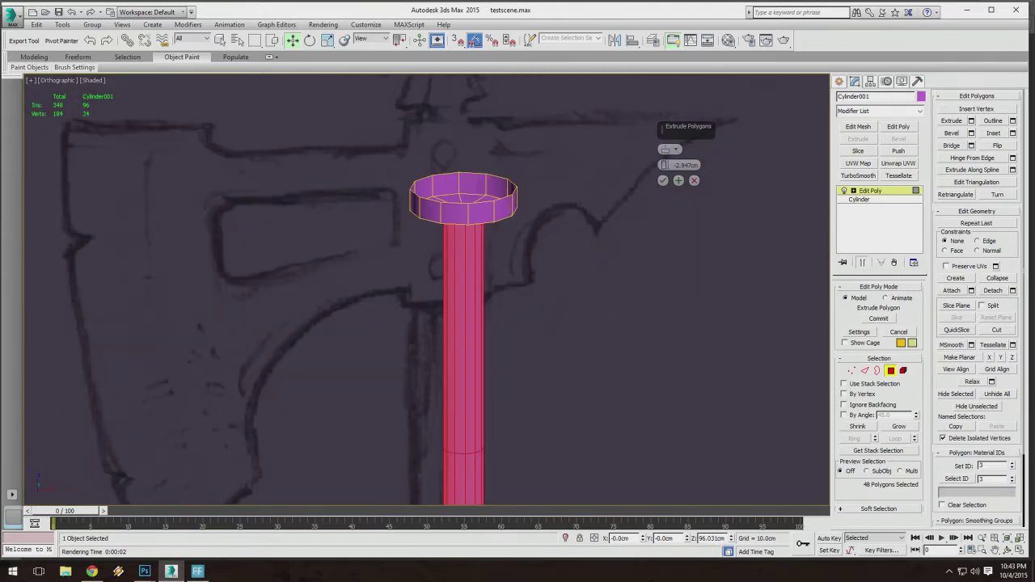
{"action": "middle_click_drag", "start_coordinate": [480, 213], "coordinate": [490, 148]}
{"action": "scroll", "coordinate": [320, 249], "scroll_direction": "down", "scroll_amount": 2}
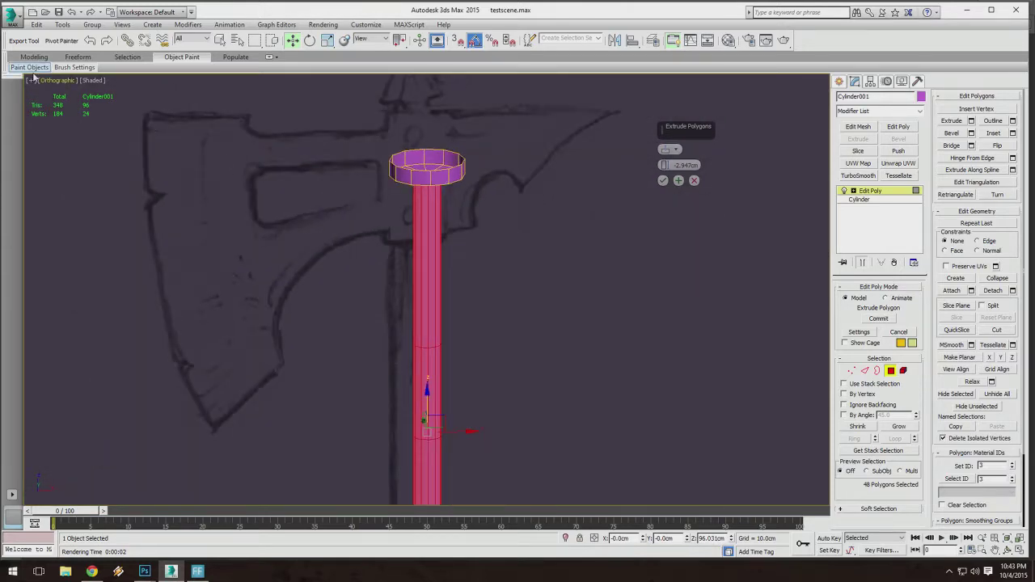
Examine the thinned shaft and the ledge above the upper band from the front and at an angle against the sketch.
{"action": "left_click", "coordinate": [50, 80]}
{"action": "left_click", "coordinate": [107, 169]}
{"action": "scroll", "coordinate": [341, 248], "scroll_direction": "down", "scroll_amount": 5}
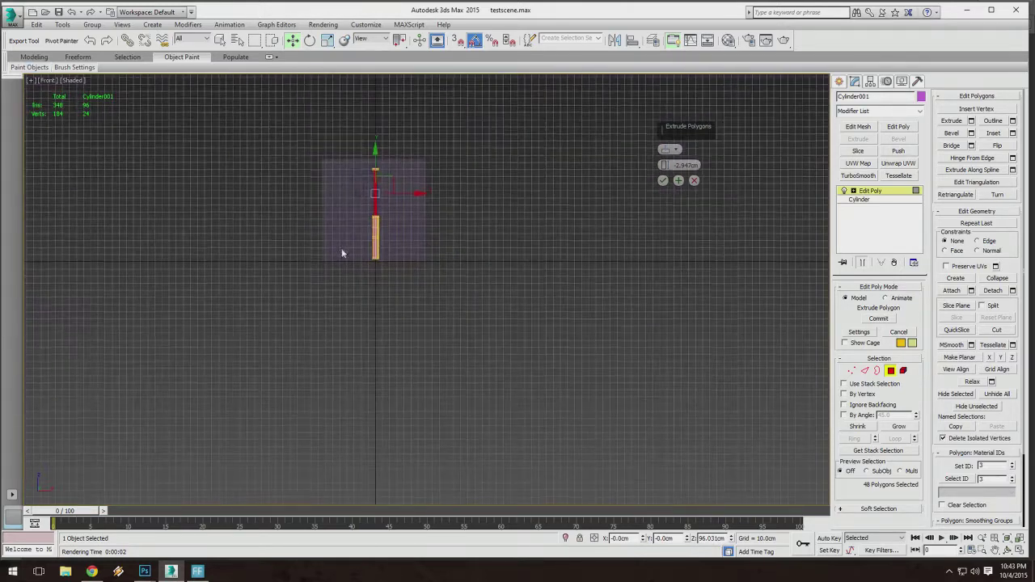
{"action": "scroll", "coordinate": [397, 271], "scroll_direction": "up", "scroll_amount": 10}
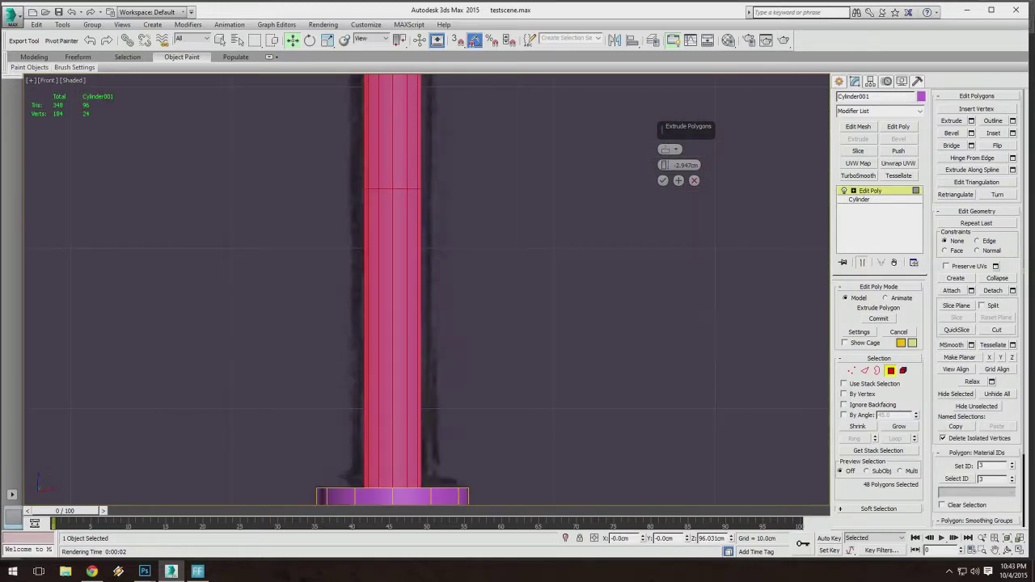
{"action": "scroll", "coordinate": [453, 218], "scroll_direction": "down", "scroll_amount": 6}
{"action": "middle_click_drag", "start_coordinate": [453, 217], "coordinate": [441, 275], "text": "alt"}
{"action": "scroll", "coordinate": [440, 275], "scroll_direction": "up", "scroll_amount": 7}
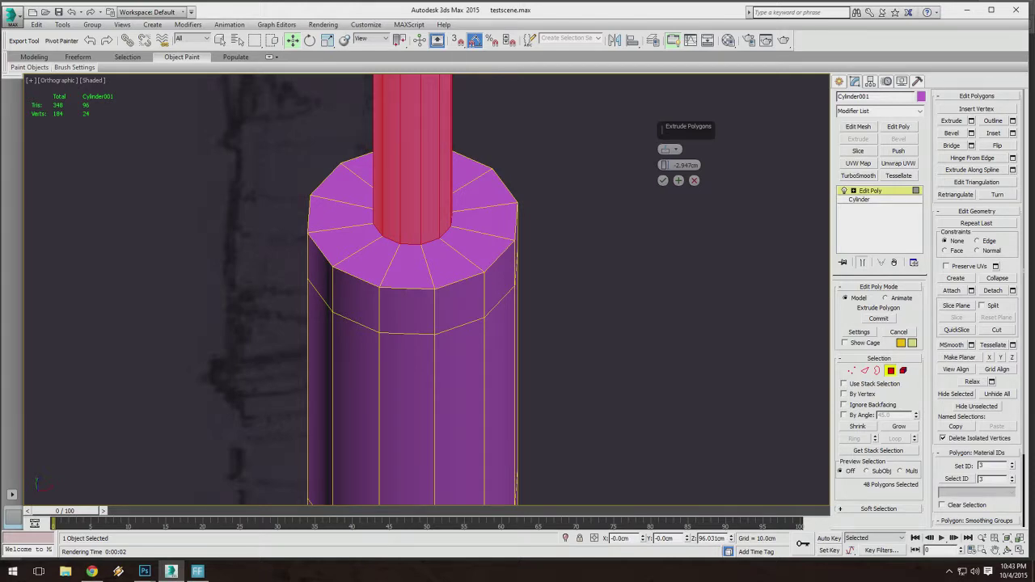
{"action": "middle_click_drag", "start_coordinate": [437, 323], "coordinate": [461, 424]}
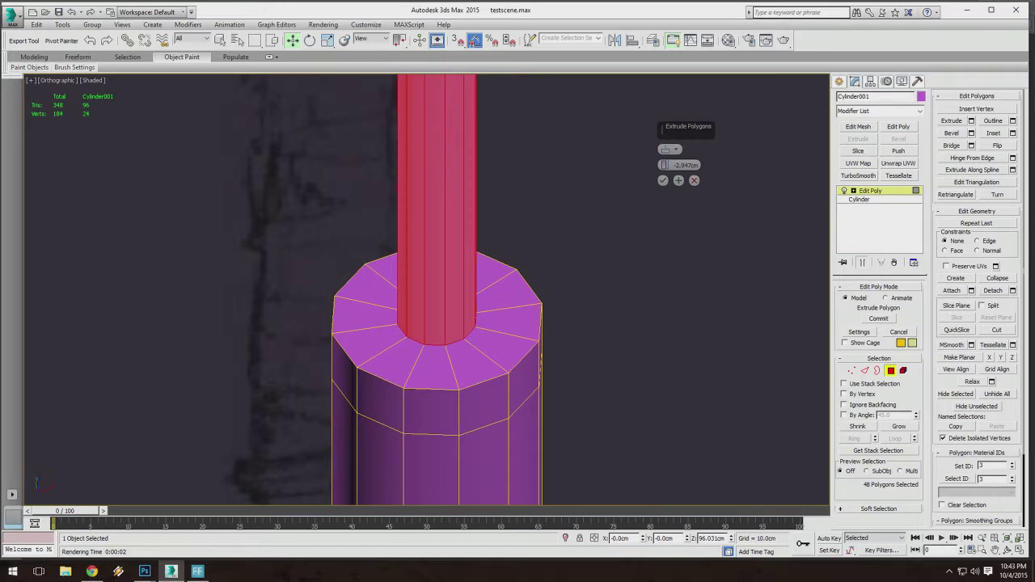
{"action": "middle_click_drag", "start_coordinate": [446, 257], "coordinate": [446, 303]}
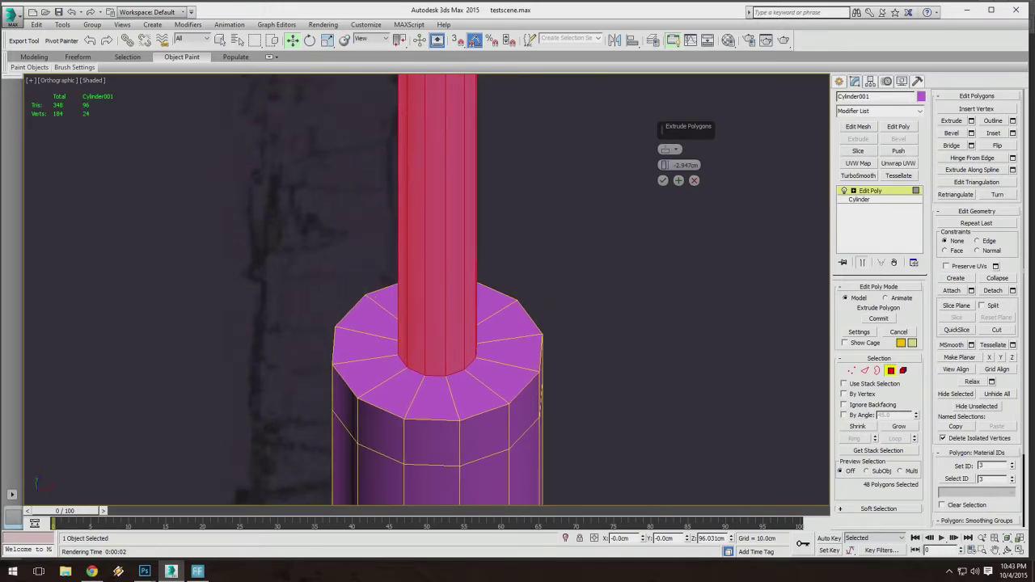
{"action": "scroll", "coordinate": [447, 279], "scroll_direction": "down", "scroll_amount": 5}
In the Front view, adjust the shaft polygons' extrusion to -1.929 cm to match the sketch and apply it.
{"action": "left_click", "coordinate": [58, 80]}
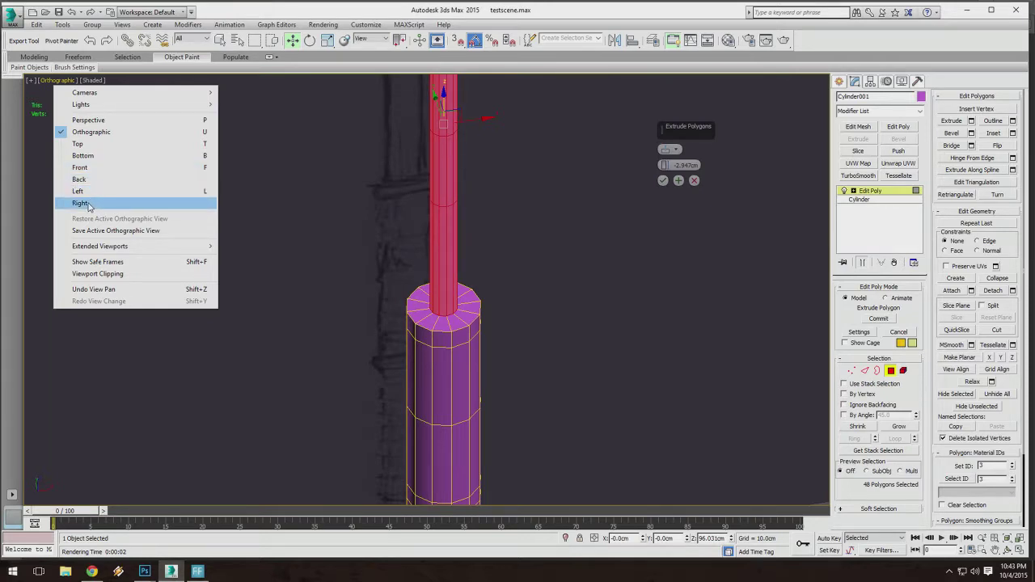
{"action": "left_click", "coordinate": [79, 167]}
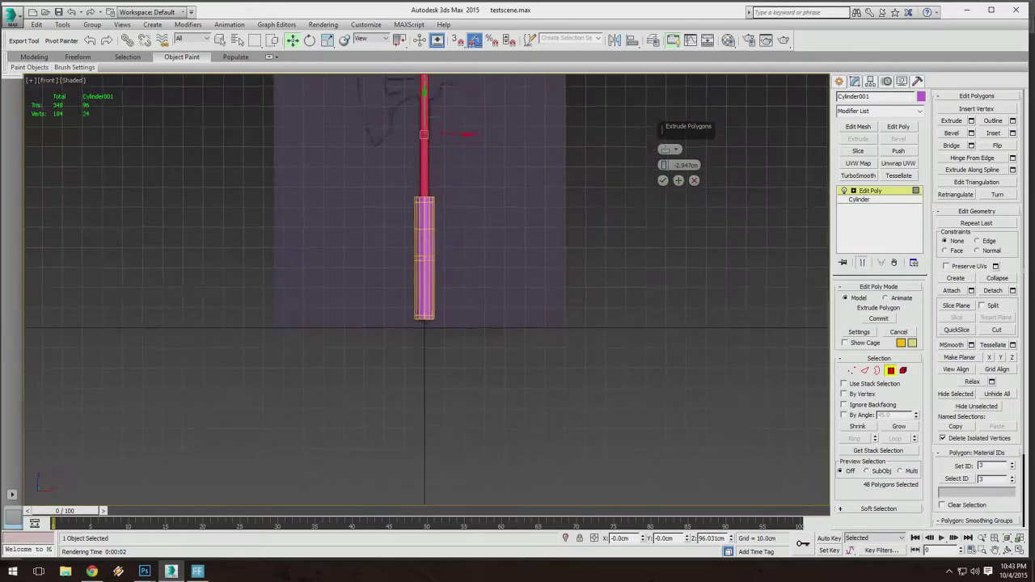
{"action": "scroll", "coordinate": [421, 195], "scroll_direction": "up", "scroll_amount": 5}
{"action": "left_click_drag", "start_coordinate": [664, 165], "coordinate": [667, 134]}
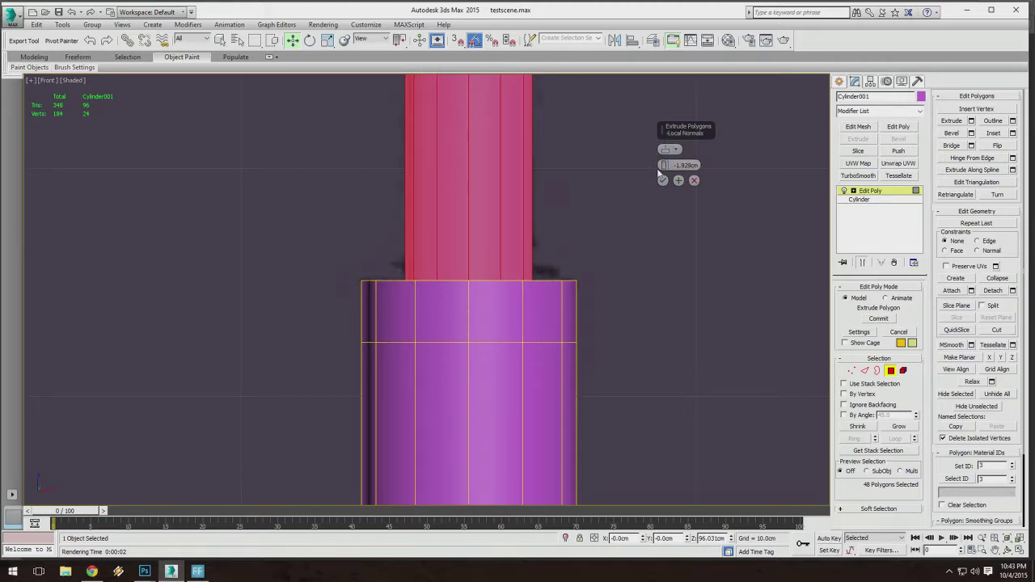
{"action": "left_click", "coordinate": [679, 180]}
In the Front view, move the vertices of the handle's top ring up to Z 137.784 cm.
{"action": "scroll", "coordinate": [487, 112], "scroll_direction": "down", "scroll_amount": 10}
{"action": "middle_click_drag", "start_coordinate": [490, 91], "coordinate": [495, 296]}
{"action": "middle_click_drag", "start_coordinate": [496, 295], "coordinate": [498, 293], "text": "alt"}
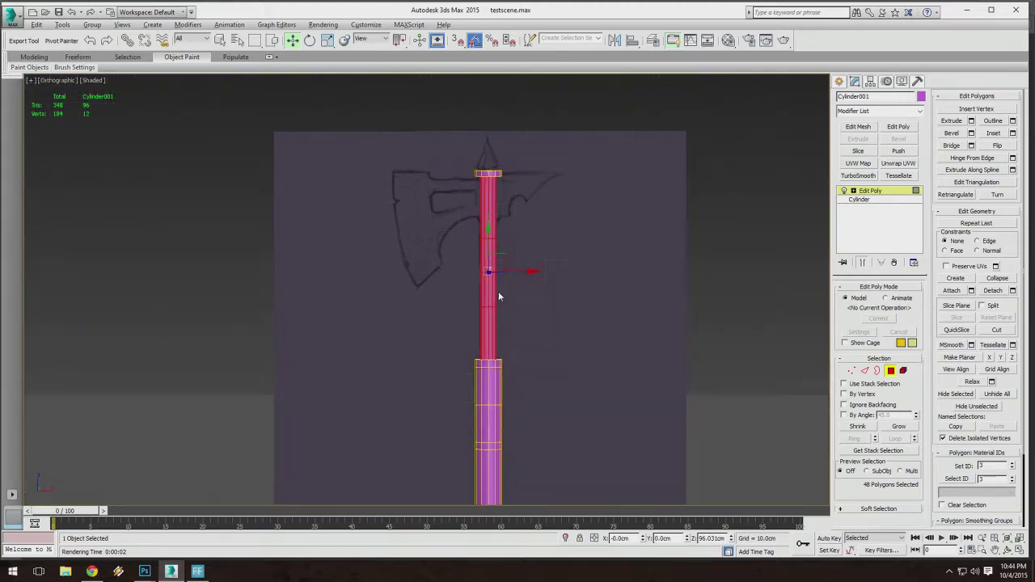
{"action": "middle_click_drag", "start_coordinate": [492, 252], "coordinate": [500, 316]}
{"action": "scroll", "coordinate": [490, 262], "scroll_direction": "up", "scroll_amount": 5}
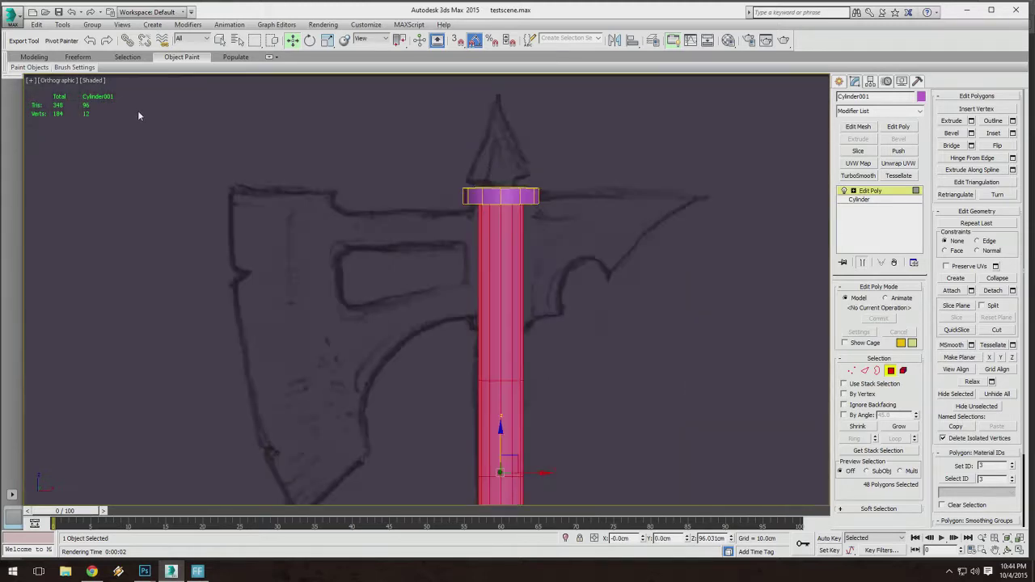
{"action": "left_click", "coordinate": [57, 81]}
{"action": "left_click", "coordinate": [96, 167]}
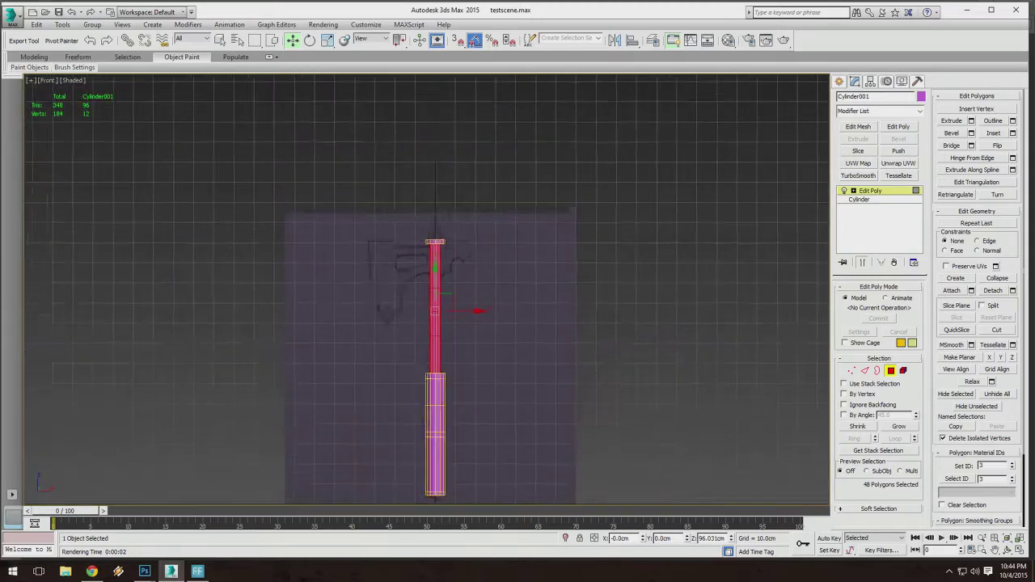
{"action": "scroll", "coordinate": [424, 259], "scroll_direction": "up", "scroll_amount": 6}
{"action": "left_click", "coordinate": [852, 371]}
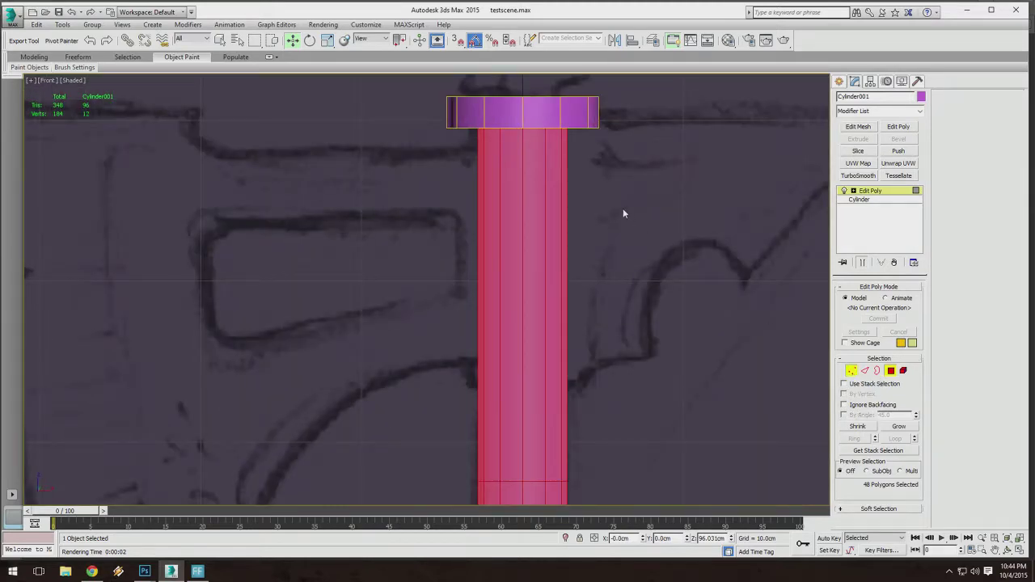
{"action": "middle_click_drag", "start_coordinate": [357, 234], "coordinate": [335, 303]}
{"action": "middle_click_drag", "start_coordinate": [598, 217], "coordinate": [613, 201]}
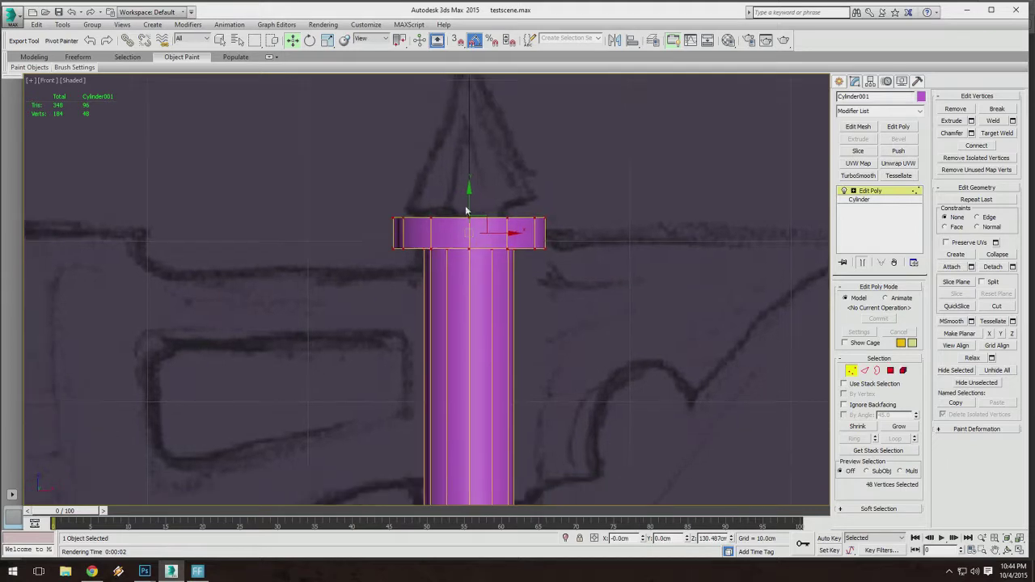
{"action": "left_click_drag", "start_coordinate": [468, 211], "coordinate": [468, 93]}
Examine the lengthened shaft and its junction with the upper band from several angles against the sketch.
{"action": "scroll", "coordinate": [519, 357], "scroll_direction": "down", "scroll_amount": 4}
{"action": "middle_click_drag", "start_coordinate": [476, 340], "coordinate": [487, 240]}
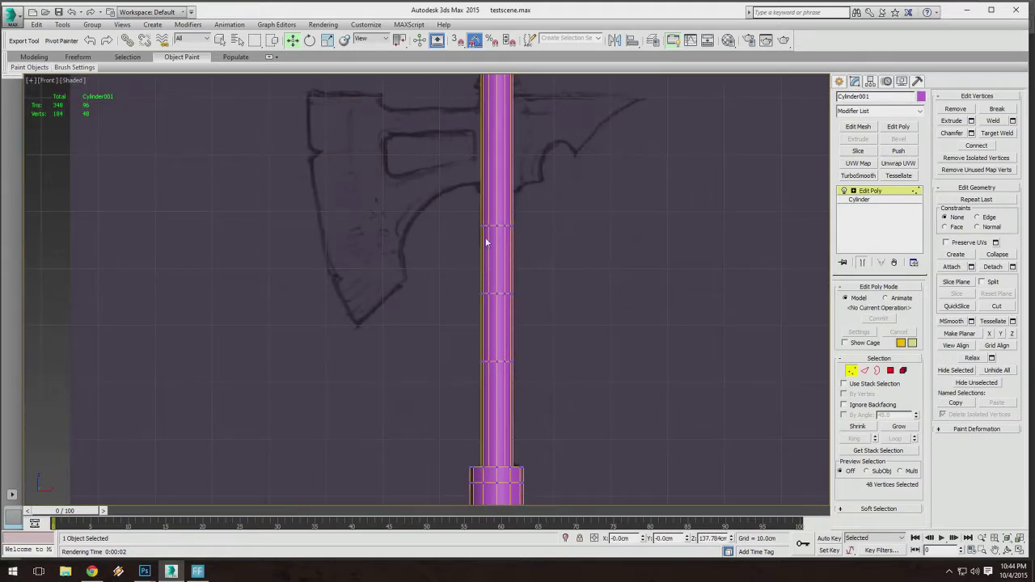
{"action": "scroll", "coordinate": [487, 240], "scroll_direction": "down", "scroll_amount": 4}
{"action": "middle_click_drag", "start_coordinate": [491, 321], "coordinate": [495, 287]}
{"action": "scroll", "coordinate": [496, 287], "scroll_direction": "up", "scroll_amount": 6}
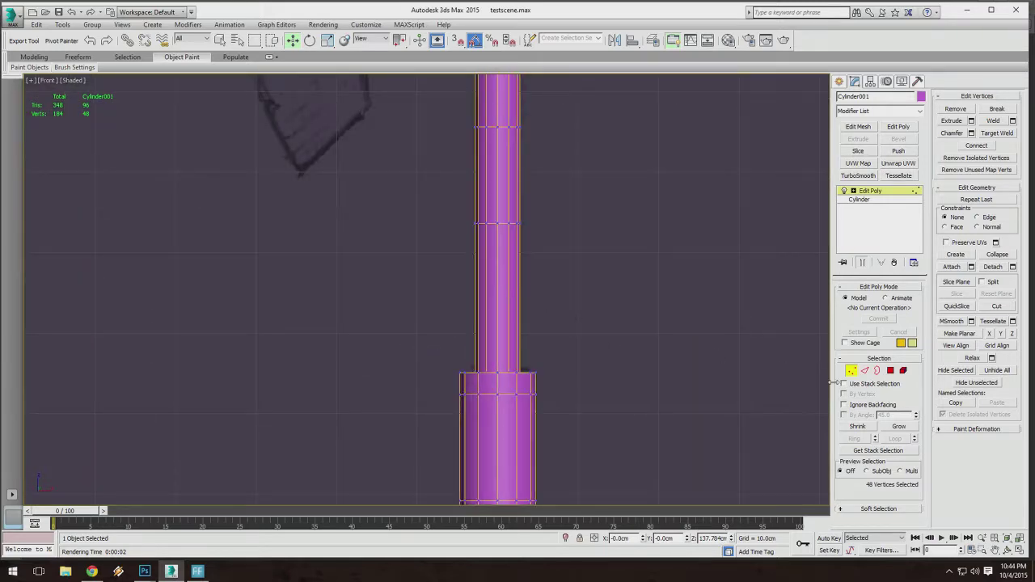
{"action": "scroll", "coordinate": [599, 304], "scroll_direction": "down", "scroll_amount": 2}
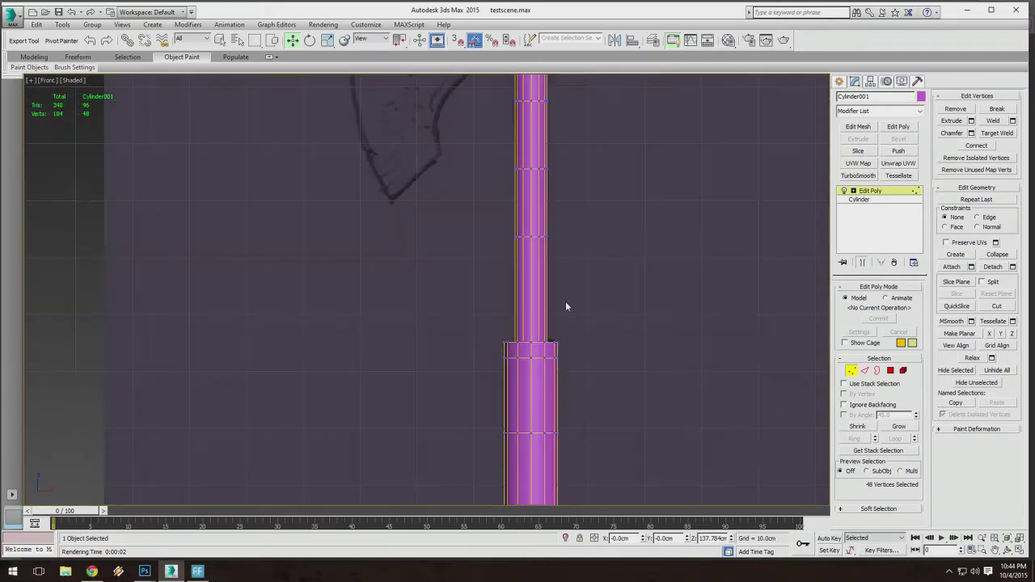
{"action": "mouse_move", "coordinate": [568, 301]}
{"action": "middle_mouse_down", "text": "alt"}
{"action": "mouse_move", "coordinate": [571, 317]}
{"action": "mouse_move", "coordinate": [783, 363]}
{"action": "mouse_move", "coordinate": [797, 297]}
{"action": "middle_mouse_up", "text": "alt"}
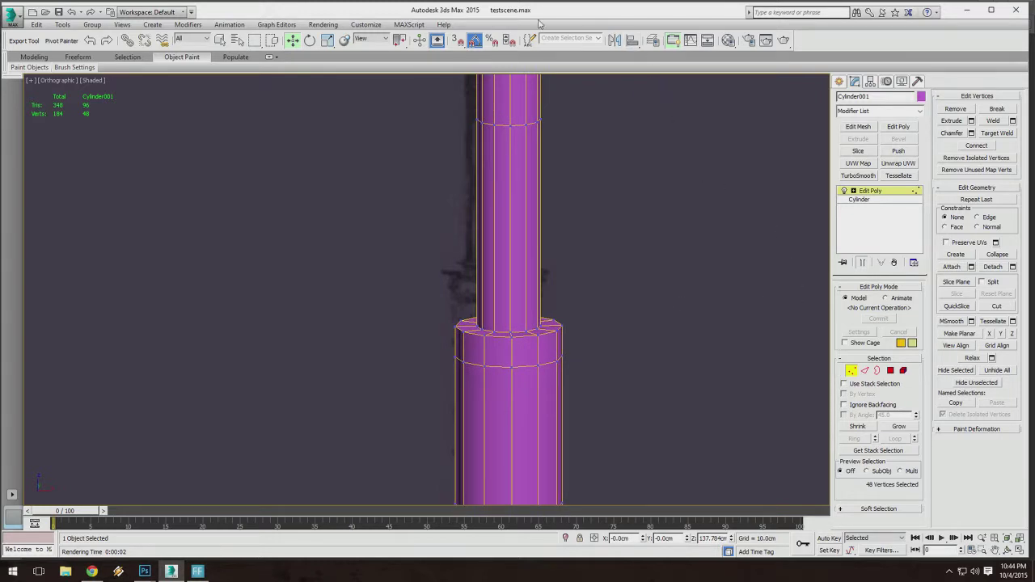
{"action": "middle_click_drag", "start_coordinate": [526, 152], "coordinate": [510, 258]}
{"action": "middle_click_drag", "start_coordinate": [480, 224], "coordinate": [497, 315]}
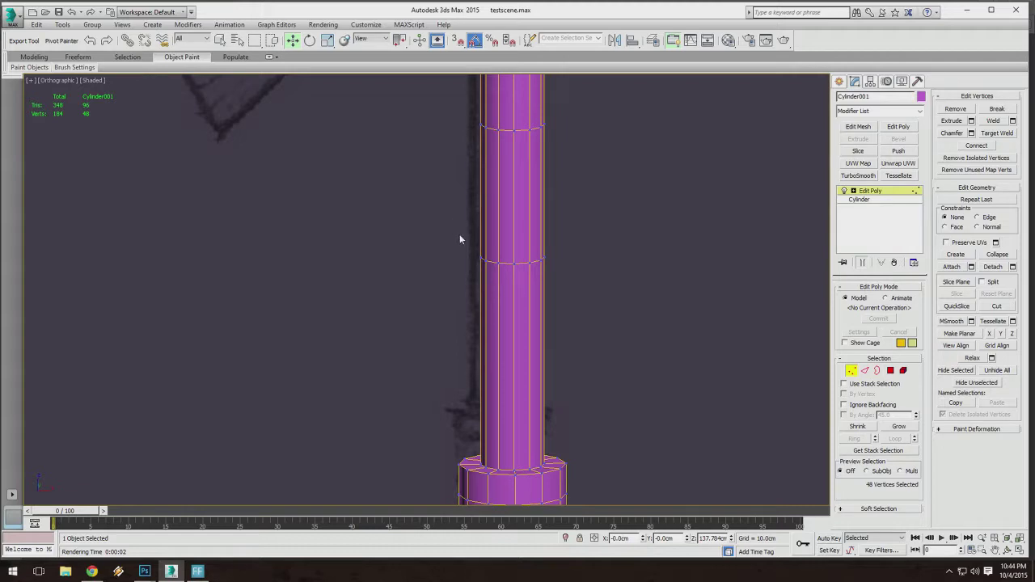
{"action": "middle_click_drag", "start_coordinate": [461, 238], "coordinate": [543, 333], "text": "alt"}
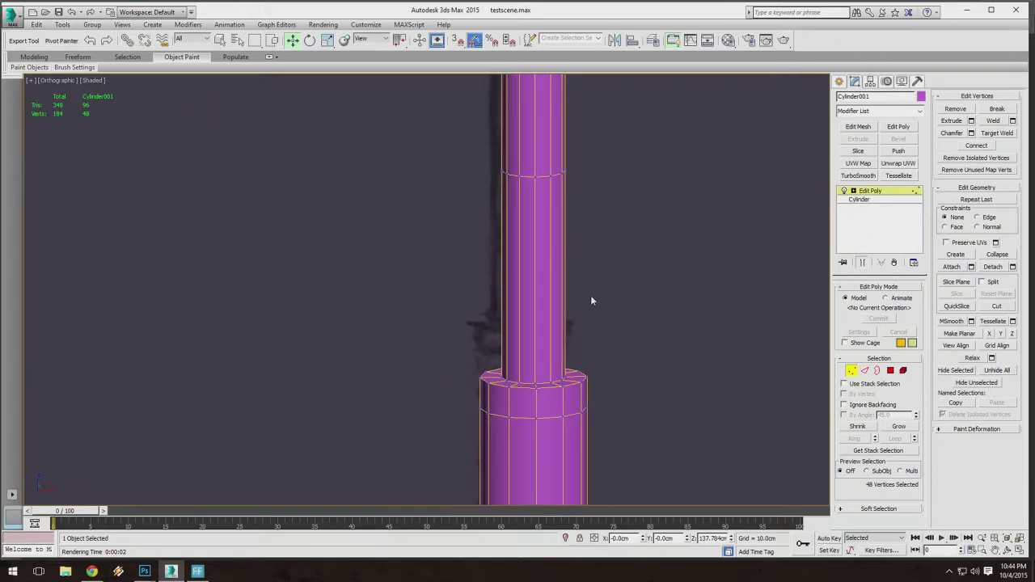
{"action": "scroll", "coordinate": [545, 242], "scroll_direction": "up", "scroll_amount": 4}
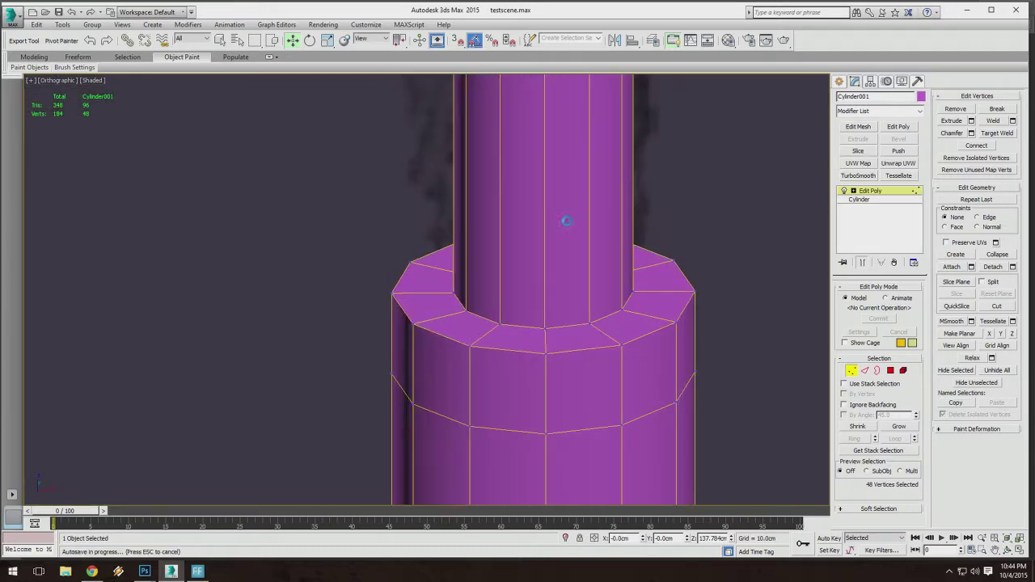
{"action": "scroll", "coordinate": [566, 221], "scroll_direction": "down", "scroll_amount": 8}
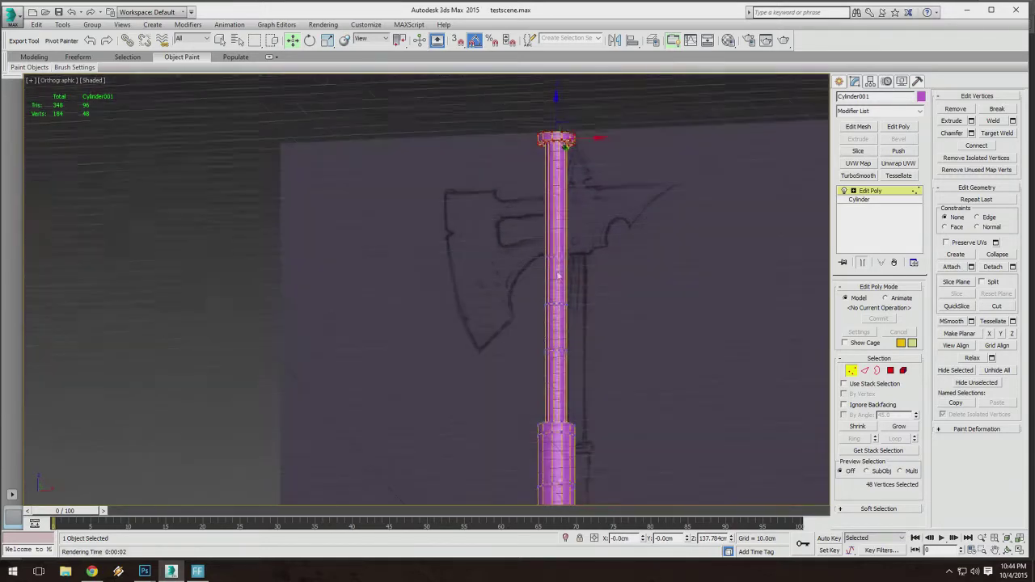
{"action": "middle_click_drag", "start_coordinate": [558, 276], "coordinate": [505, 234], "text": "alt"}
{"action": "middle_click_drag", "start_coordinate": [648, 294], "coordinate": [588, 240], "text": "alt"}
Select the polygons of the thin shaft between the top ring and the upper band and add a Push modifier.
{"action": "left_click", "coordinate": [890, 370]}
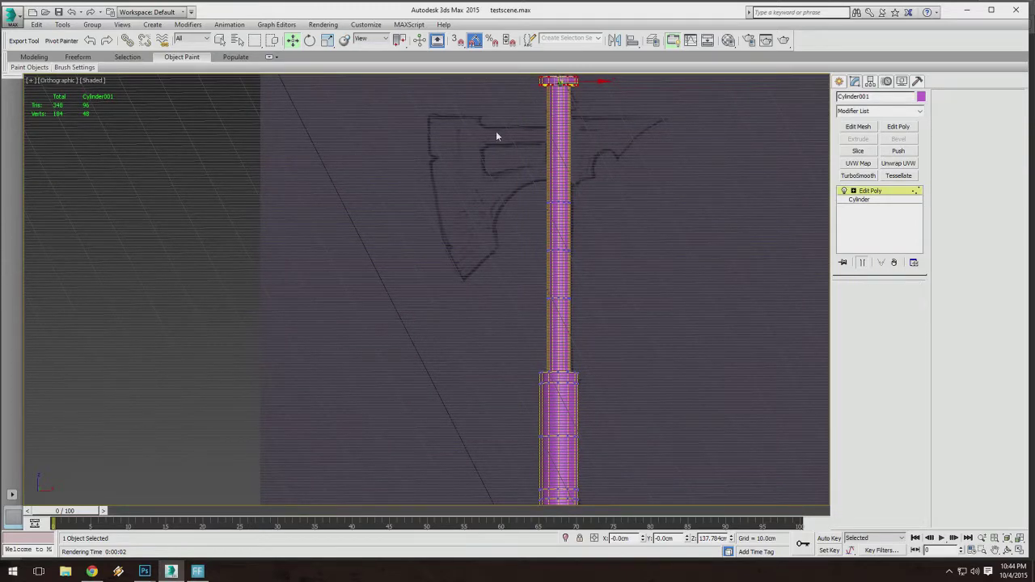
{"action": "left_click_drag", "start_coordinate": [496, 131], "coordinate": [672, 324]}
{"action": "mouse_move", "coordinate": [671, 324]}
{"action": "middle_mouse_down"}
{"action": "mouse_move", "coordinate": [600, 314]}
{"action": "mouse_move", "coordinate": [561, 291]}
{"action": "mouse_move", "coordinate": [555, 192]}
{"action": "middle_mouse_up"}
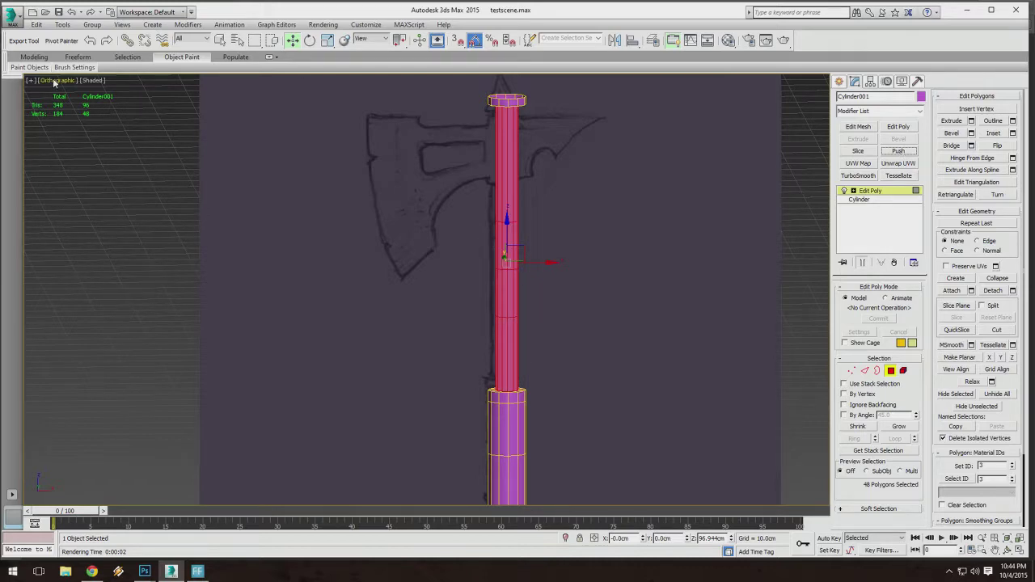
{"action": "left_click", "coordinate": [898, 151]}
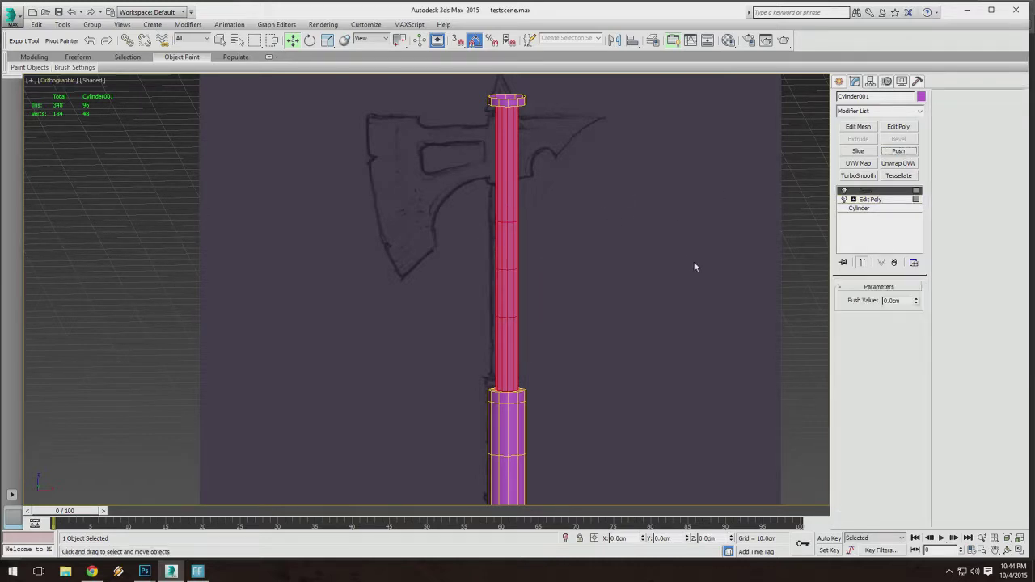
Try a negative Push value on the selected shaft polygons and undo it.
{"action": "scroll", "coordinate": [557, 258], "scroll_direction": "up", "scroll_amount": 5}
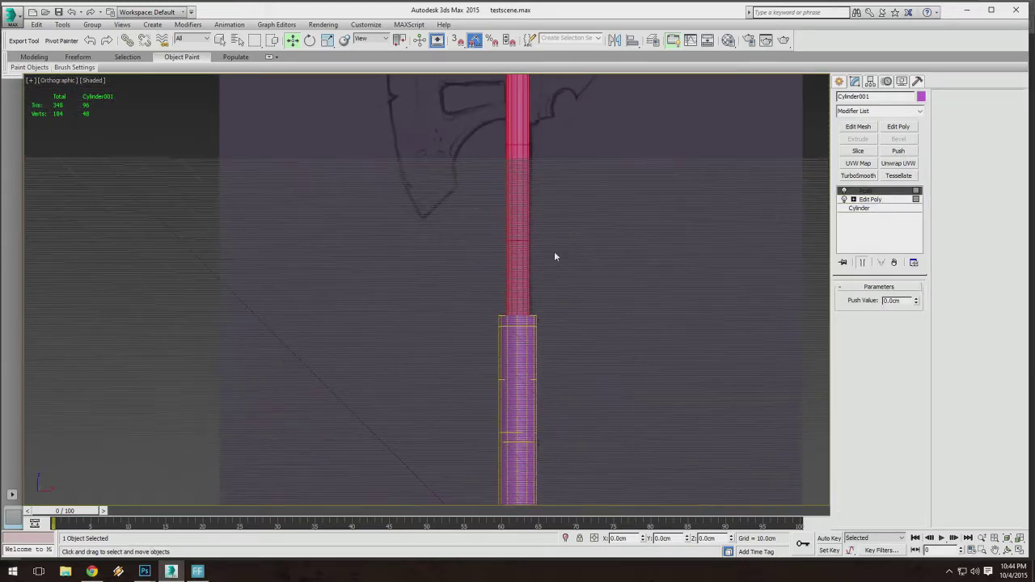
{"action": "middle_click_drag", "start_coordinate": [540, 257], "coordinate": [535, 275], "text": "alt"}
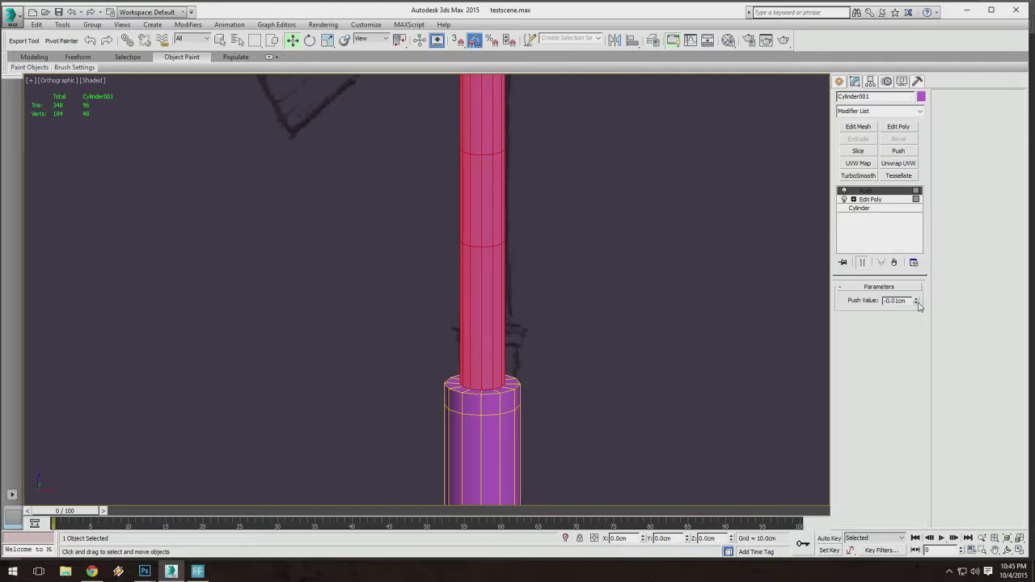
{"action": "left_click_drag", "start_coordinate": [918, 303], "coordinate": [804, 274]}
{"action": "key", "text": "ctrl+z"}
Inspect the shaft's thickness and its junction with the upper band in the Right view.
{"action": "left_click", "coordinate": [56, 82]}
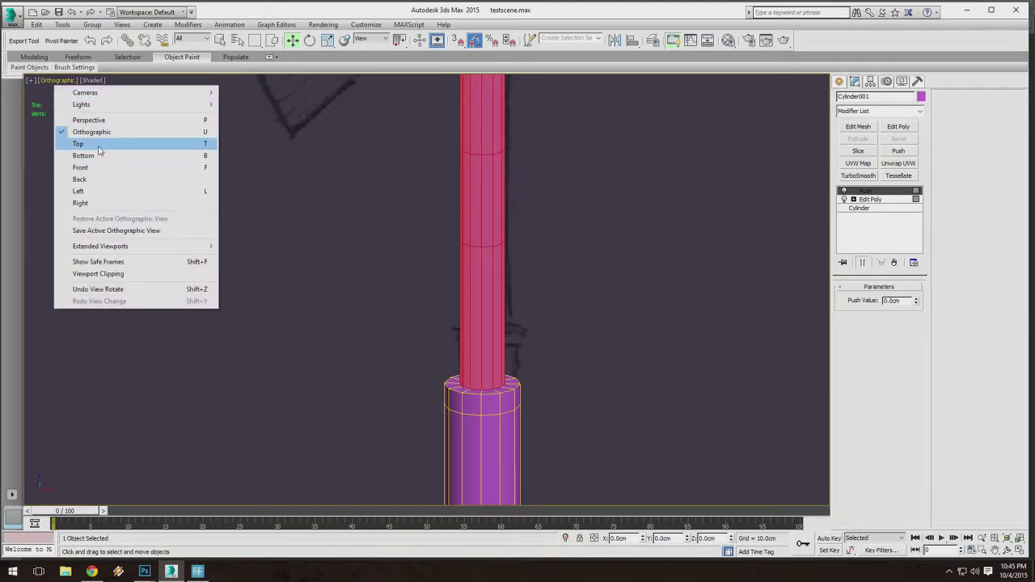
{"action": "left_click", "coordinate": [104, 203]}
{"action": "scroll", "coordinate": [382, 251], "scroll_direction": "down", "scroll_amount": 5}
{"action": "scroll", "coordinate": [449, 283], "scroll_direction": "up", "scroll_amount": 5}
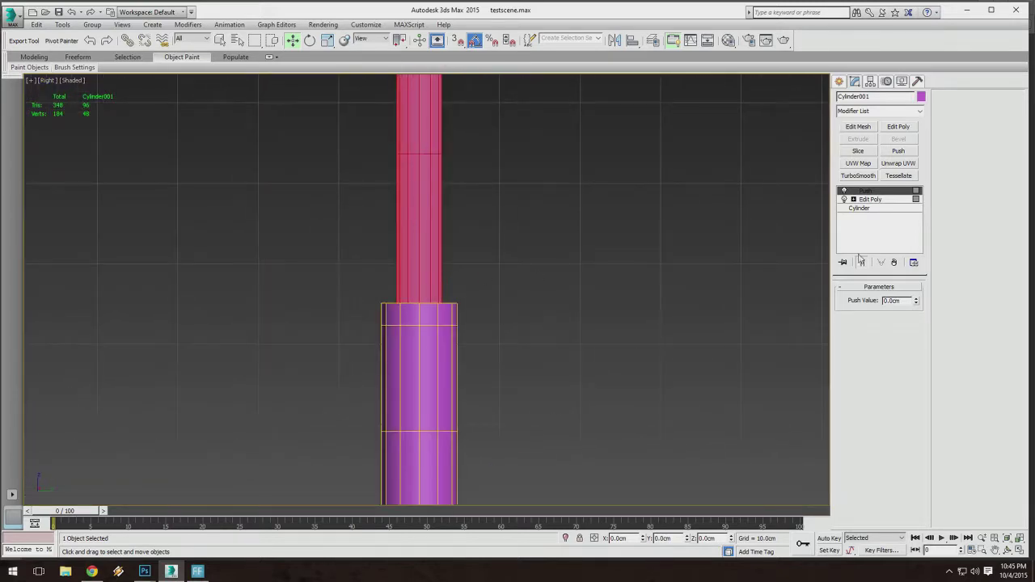
{"action": "middle_click_drag", "start_coordinate": [518, 146], "coordinate": [537, 258]}
{"action": "scroll", "coordinate": [376, 39], "scroll_direction": "down", "scroll_amount": 1}
{"action": "middle_click_drag", "start_coordinate": [396, 178], "coordinate": [531, 244]}
{"action": "scroll", "coordinate": [531, 245], "scroll_direction": "down", "scroll_amount": 3}
{"action": "middle_click_drag", "start_coordinate": [592, 171], "coordinate": [514, 189]}
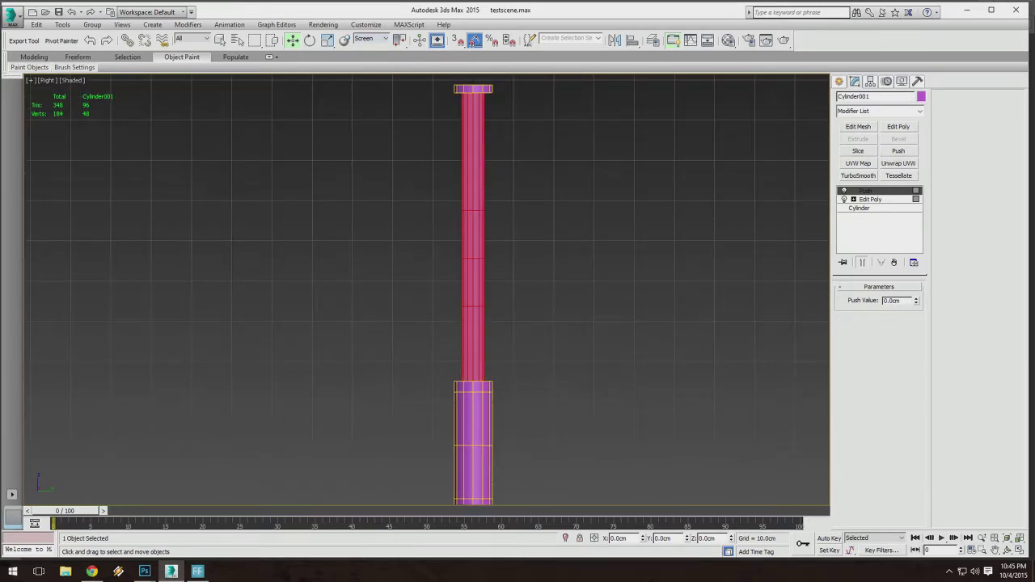
{"action": "scroll", "coordinate": [545, 319], "scroll_direction": "up", "scroll_amount": 5}
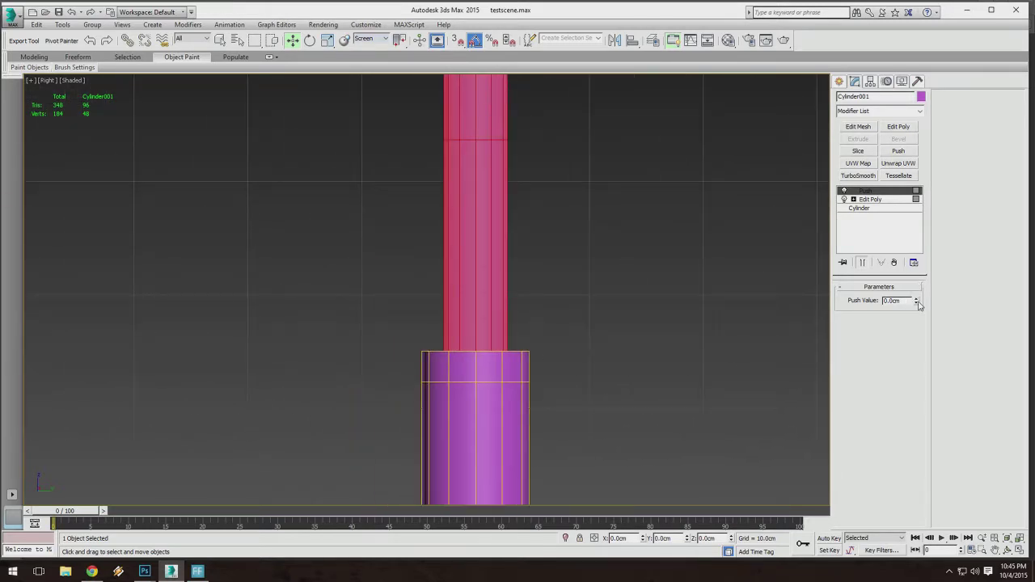
{"action": "middle_click_drag", "start_coordinate": [518, 266], "coordinate": [512, 311]}
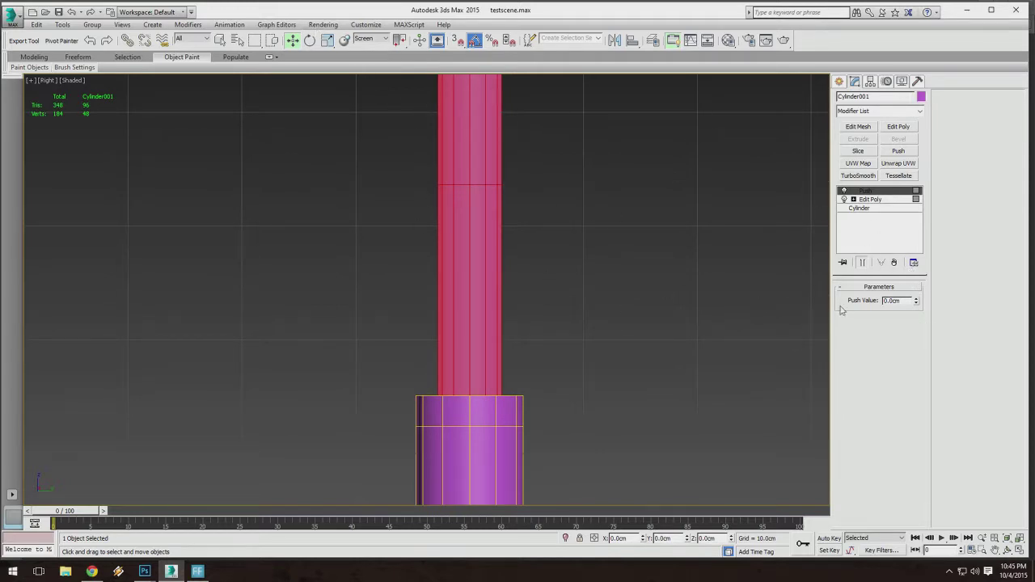
{"action": "scroll", "coordinate": [543, 177], "scroll_direction": "down", "scroll_amount": 5}
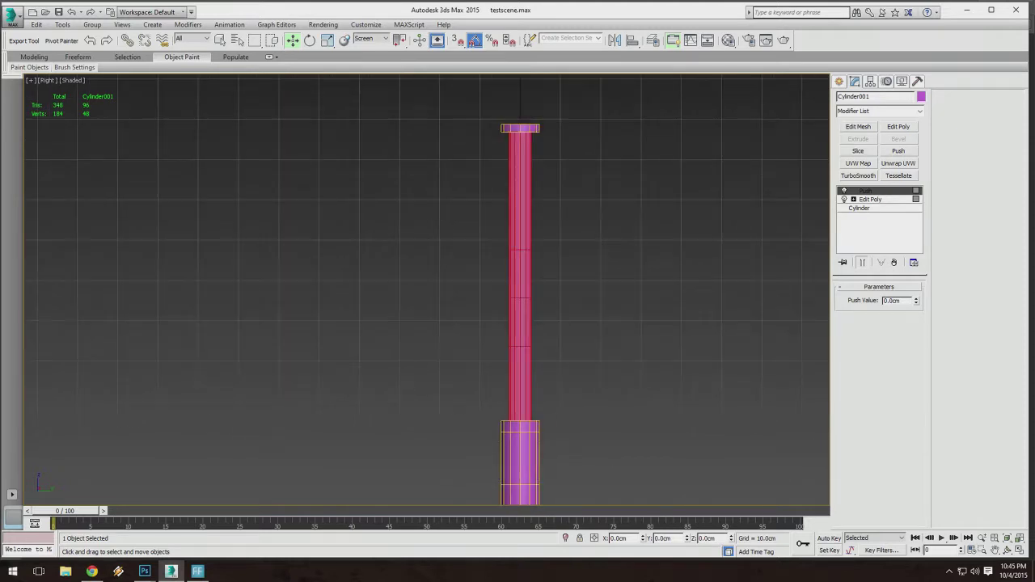
{"action": "scroll", "coordinate": [558, 339], "scroll_direction": "up", "scroll_amount": 2}
{"action": "middle_click_drag", "start_coordinate": [558, 340], "coordinate": [509, 256]}
{"action": "mouse_move", "coordinate": [916, 316]}
{"action": "left_mouse_down"}
{"action": "mouse_move", "coordinate": [916, 330]}
{"action": "mouse_move", "coordinate": [913, 313]}
{"action": "left_mouse_up"}
{"action": "scroll", "coordinate": [496, 327], "scroll_direction": "up", "scroll_amount": 3}
{"action": "middle_click_drag", "start_coordinate": [488, 320], "coordinate": [525, 275]}
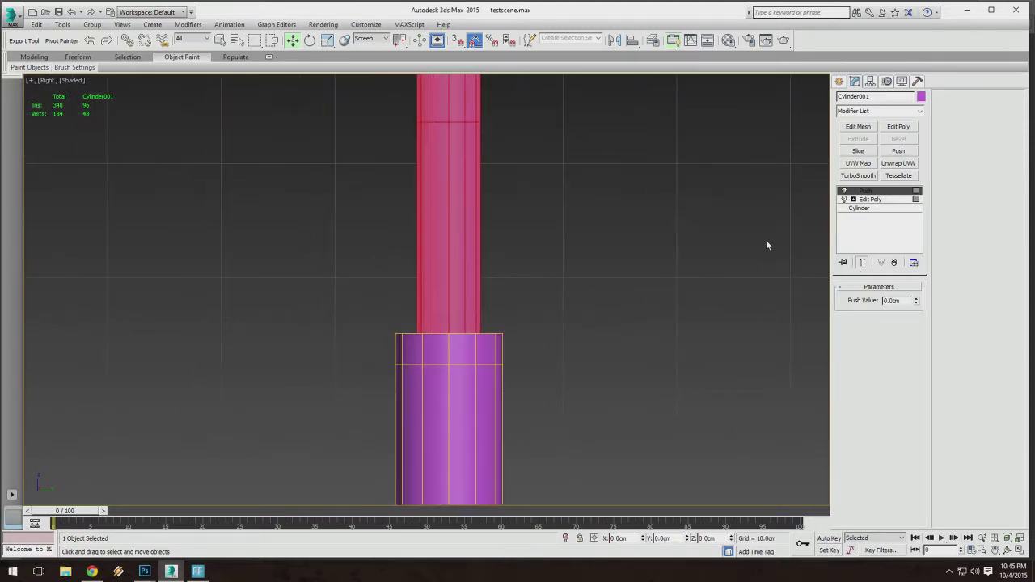
{"action": "middle_click_drag", "start_coordinate": [639, 235], "coordinate": [650, 201]}
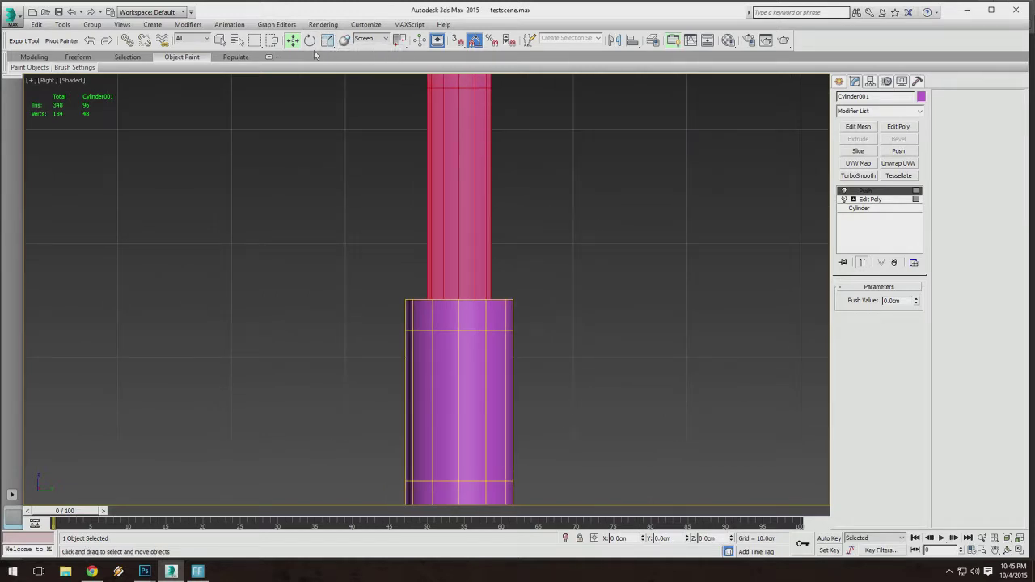
{"action": "middle_click_drag", "start_coordinate": [510, 214], "coordinate": [491, 258]}
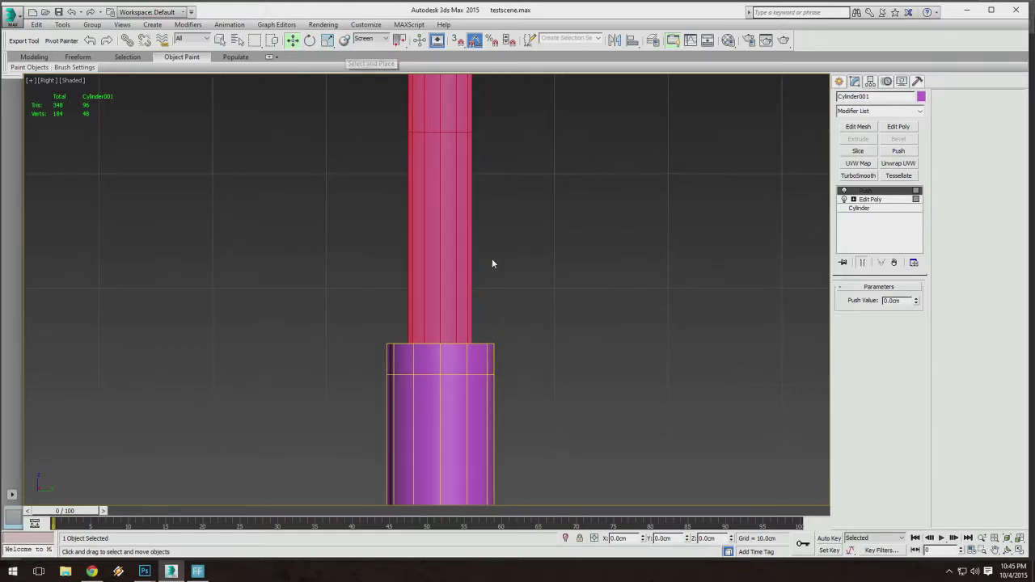
Switch to uniform scaling and remove the Push modifier from the cylinder, returning to its Edit Poly polygon selection.
{"action": "key", "text": "r"}
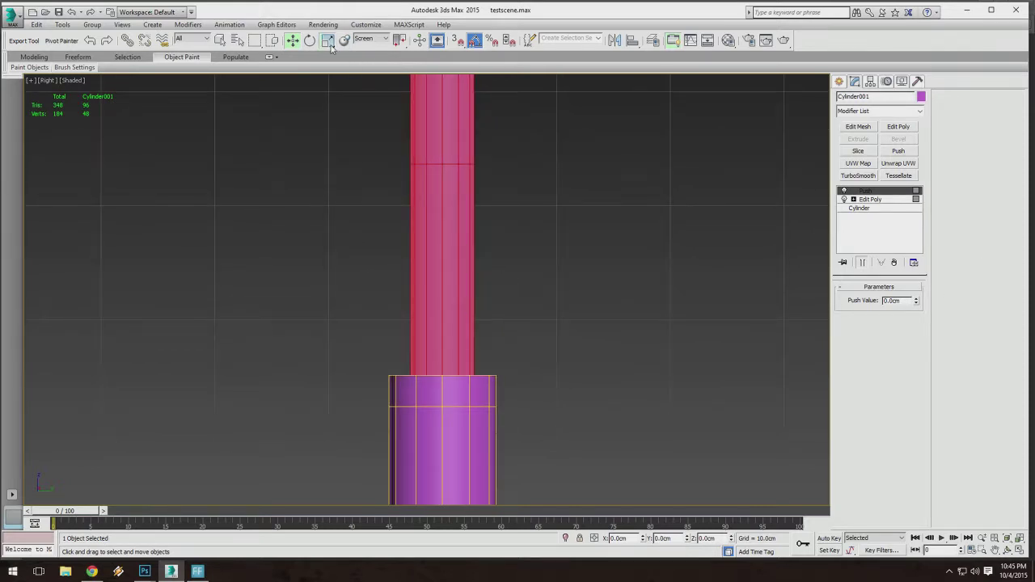
{"action": "scroll", "coordinate": [419, 200], "scroll_direction": "down", "scroll_amount": 5}
{"action": "middle_click_drag", "start_coordinate": [448, 233], "coordinate": [475, 204]}
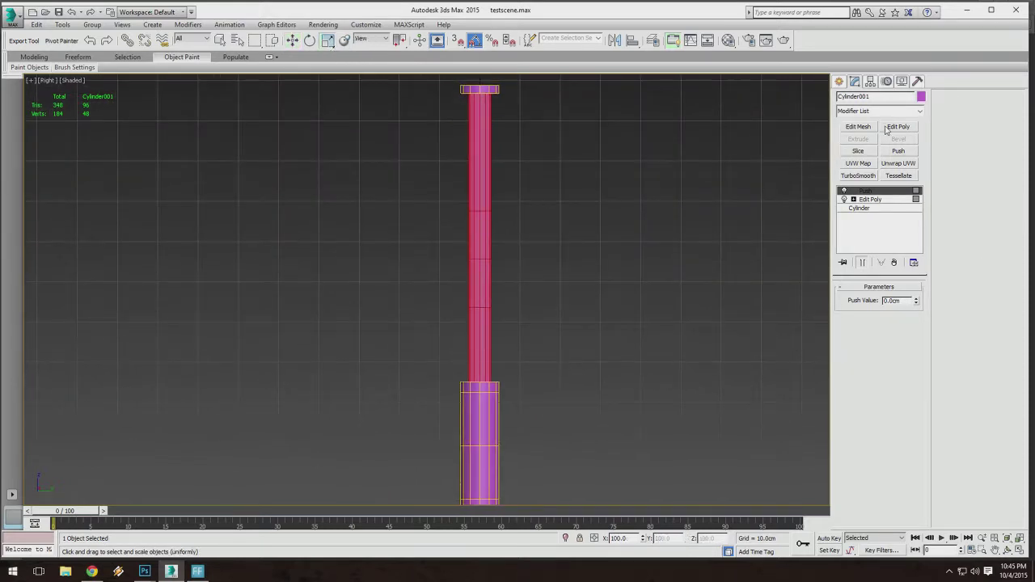
{"action": "left_click", "coordinate": [894, 263]}
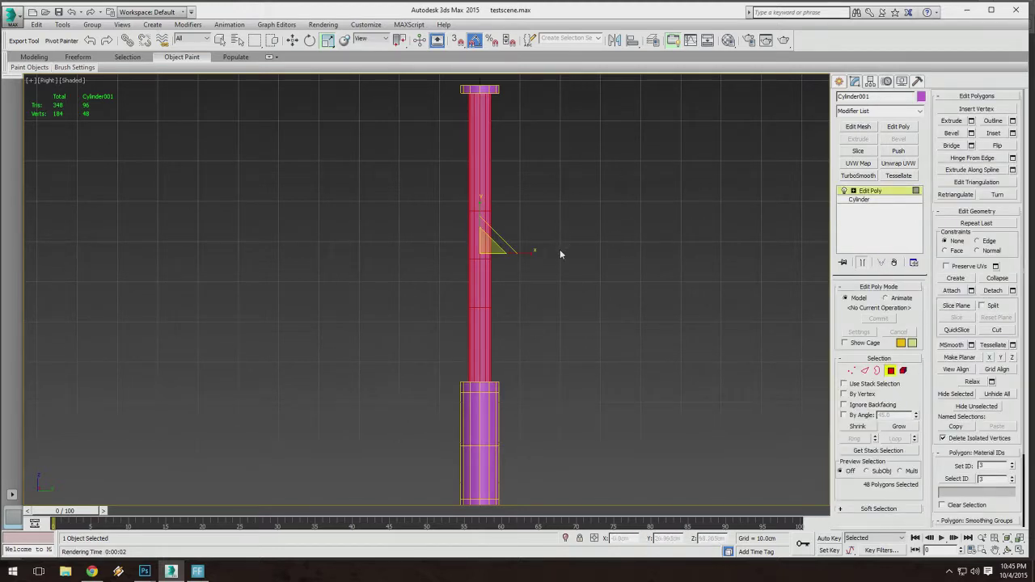
Try scaling the selected shaft polygons, cancel it, and turn off the red shading of selected faces.
{"action": "left_click_drag", "start_coordinate": [489, 243], "coordinate": [489, 298]}
{"action": "right_click", "coordinate": [489, 297]}
{"action": "middle_click_drag", "start_coordinate": [530, 269], "coordinate": [537, 224]}
{"action": "key", "text": "F3"}
{"action": "key", "text": "F2"}
{"action": "key", "text": "F3"}
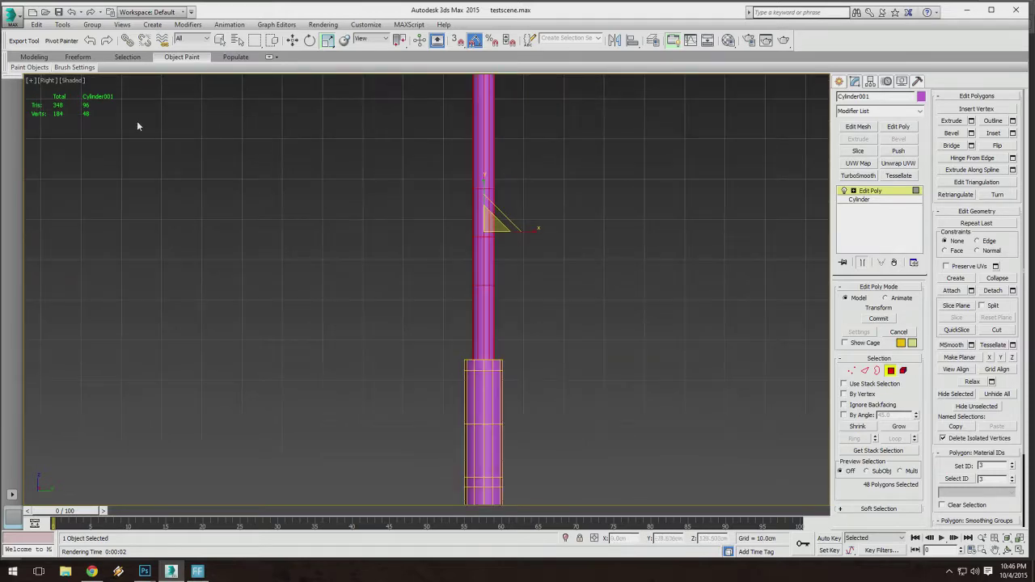
In the Front view, select the thin shaft's polygons and scale them down uniformly to fit the sketched shaft.
{"action": "left_click", "coordinate": [51, 80]}
{"action": "left_click", "coordinate": [89, 166]}
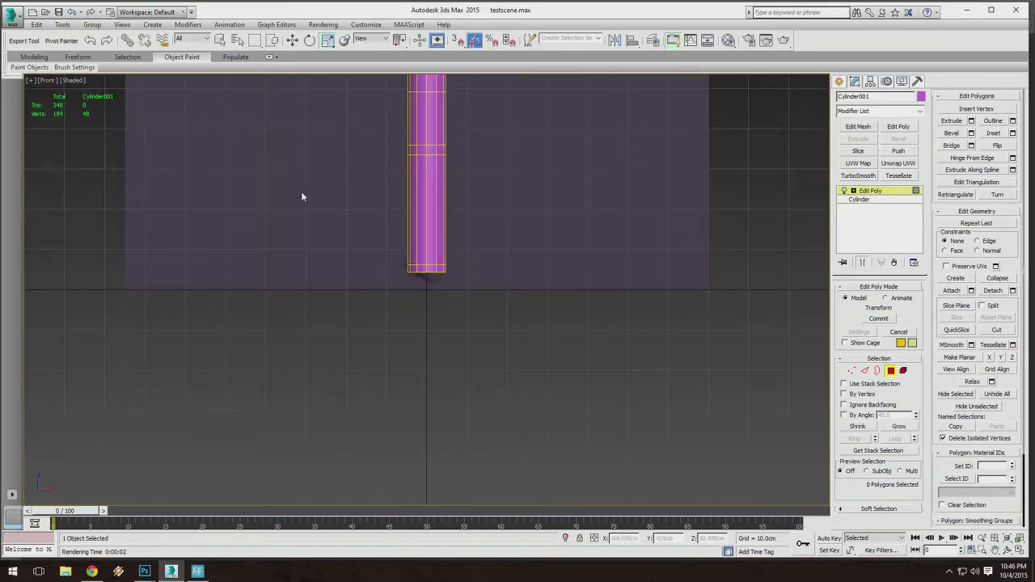
{"action": "scroll", "coordinate": [301, 197], "scroll_direction": "down", "scroll_amount": 5}
{"action": "scroll", "coordinate": [368, 267], "scroll_direction": "up", "scroll_amount": 5}
{"action": "left_click_drag", "start_coordinate": [363, 316], "coordinate": [496, 120]}
{"action": "scroll", "coordinate": [409, 222], "scroll_direction": "up", "scroll_amount": 4}
{"action": "middle_click_drag", "start_coordinate": [485, 283], "coordinate": [494, 268]}
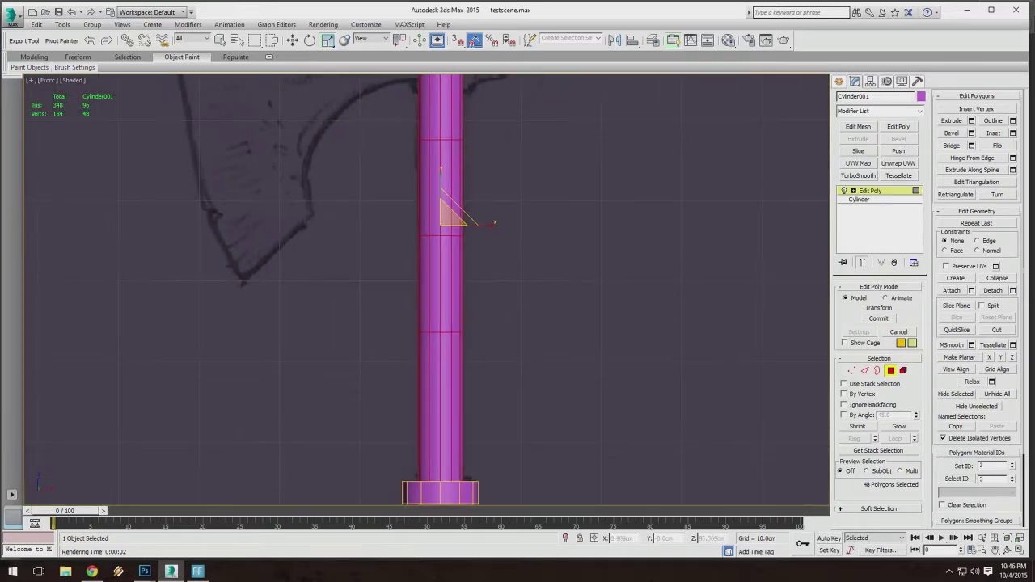
{"action": "left_click_drag", "start_coordinate": [455, 215], "coordinate": [450, 235]}
{"action": "scroll", "coordinate": [441, 267], "scroll_direction": "down", "scroll_amount": 3}
{"action": "scroll", "coordinate": [531, 248], "scroll_direction": "up", "scroll_amount": 4}
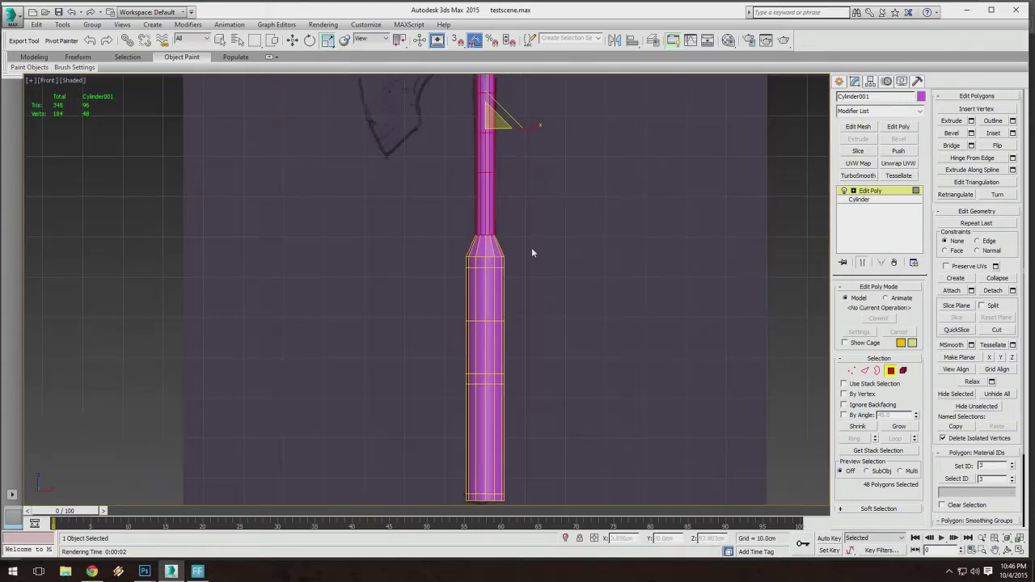
Check the scaled shaft and its tapered lower end against the sketch from an angle, returning to the Front view.
{"action": "scroll", "coordinate": [600, 243], "scroll_direction": "up", "scroll_amount": 3}
{"action": "middle_click_drag", "start_coordinate": [601, 243], "coordinate": [722, 226]}
{"action": "scroll", "coordinate": [525, 196], "scroll_direction": "down", "scroll_amount": 7}
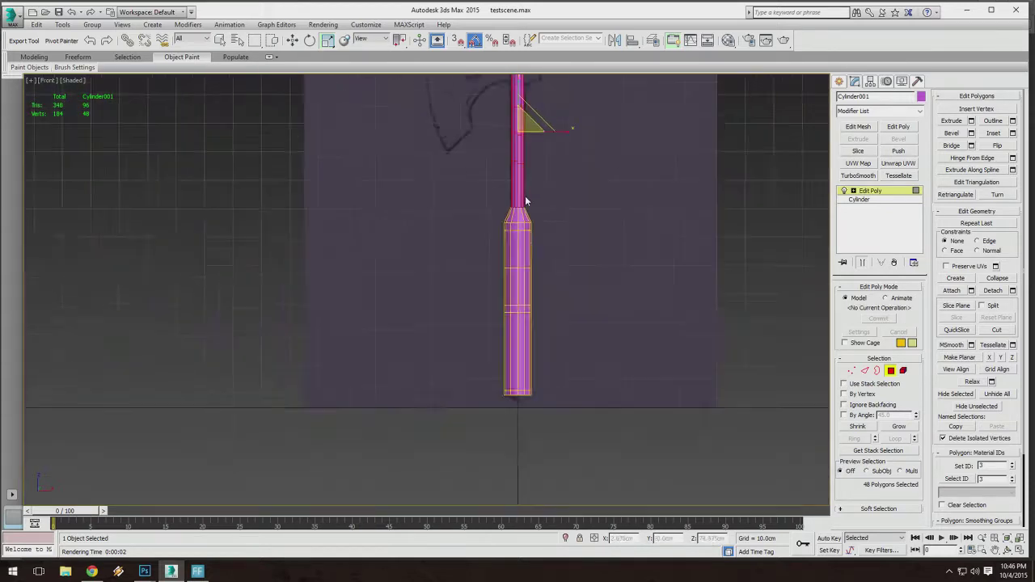
{"action": "mouse_move", "coordinate": [525, 243]}
{"action": "middle_mouse_down", "text": "alt"}
{"action": "mouse_move", "coordinate": [555, 296]}
{"action": "mouse_move", "coordinate": [532, 247]}
{"action": "middle_mouse_up", "text": "alt"}
{"action": "scroll", "coordinate": [555, 296], "scroll_direction": "up", "scroll_amount": 3}
{"action": "left_click", "coordinate": [66, 80]}
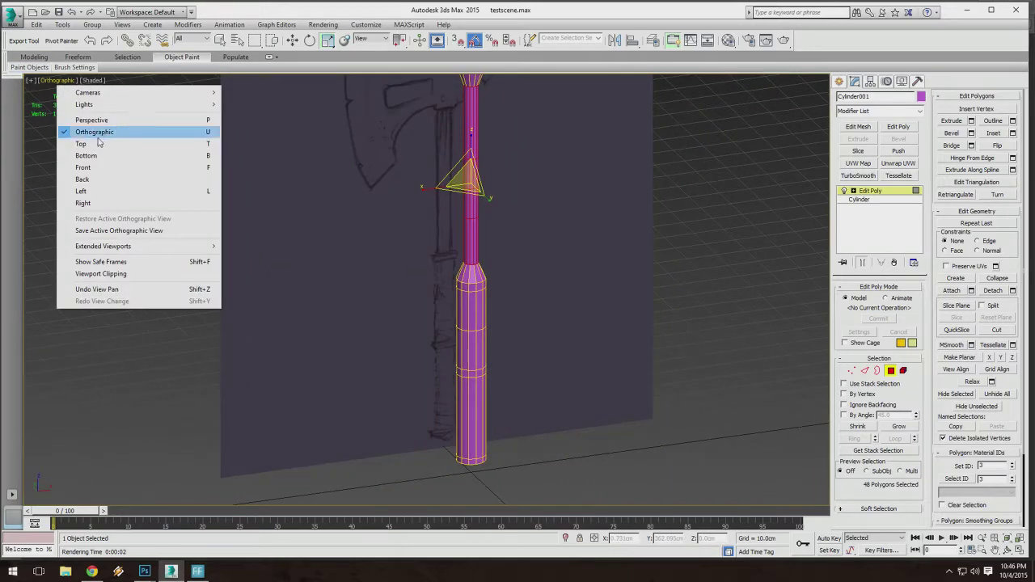
{"action": "left_click", "coordinate": [89, 168]}
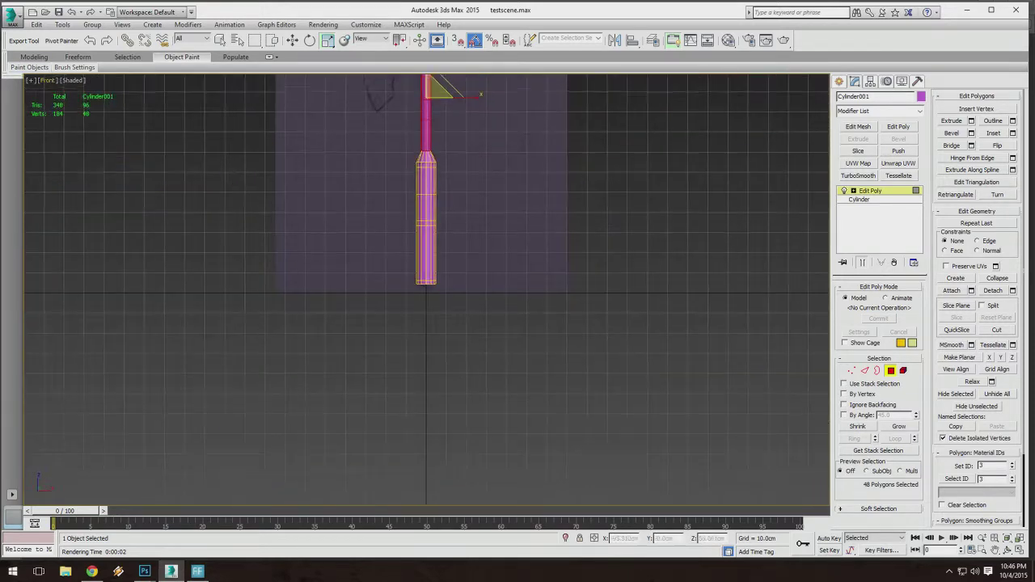
Select the vertices at the shaft's lower end and move them down to about Z 65.4 cm, just above the upper band.
{"action": "scroll", "coordinate": [371, 197], "scroll_direction": "up", "scroll_amount": 4}
{"action": "left_click", "coordinate": [851, 370]}
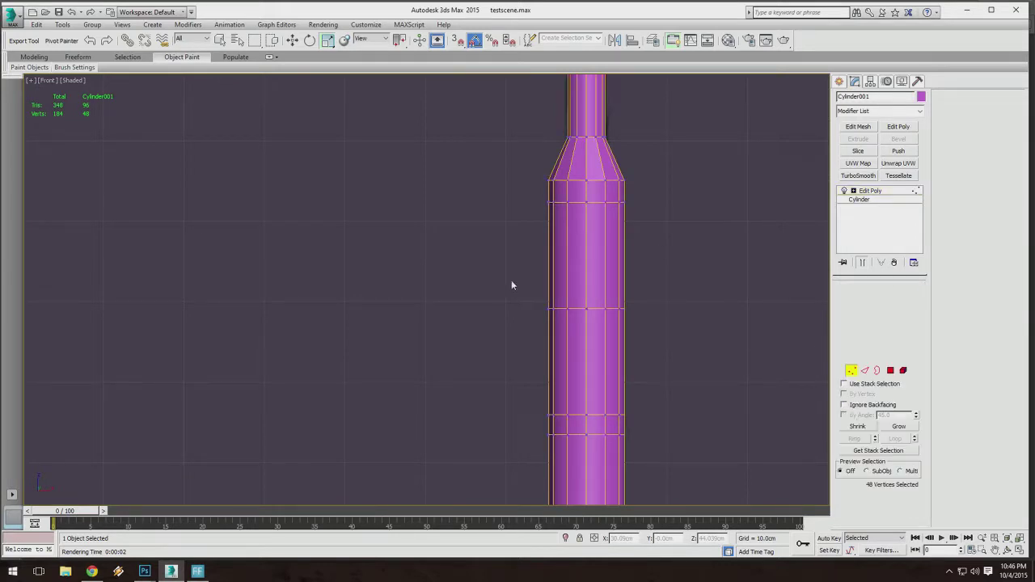
{"action": "left_click_drag", "start_coordinate": [432, 118], "coordinate": [687, 163]}
{"action": "middle_click_drag", "start_coordinate": [554, 88], "coordinate": [399, 139]}
{"action": "key", "text": "w"}
{"action": "left_click_drag", "start_coordinate": [431, 145], "coordinate": [432, 185]}
{"action": "scroll", "coordinate": [432, 185], "scroll_direction": "up", "scroll_amount": 4}
{"action": "middle_click_drag", "start_coordinate": [386, 172], "coordinate": [390, 197]}
{"action": "left_click_drag", "start_coordinate": [408, 192], "coordinate": [408, 192]}
{"action": "scroll", "coordinate": [383, 219], "scroll_direction": "up", "scroll_amount": 3}
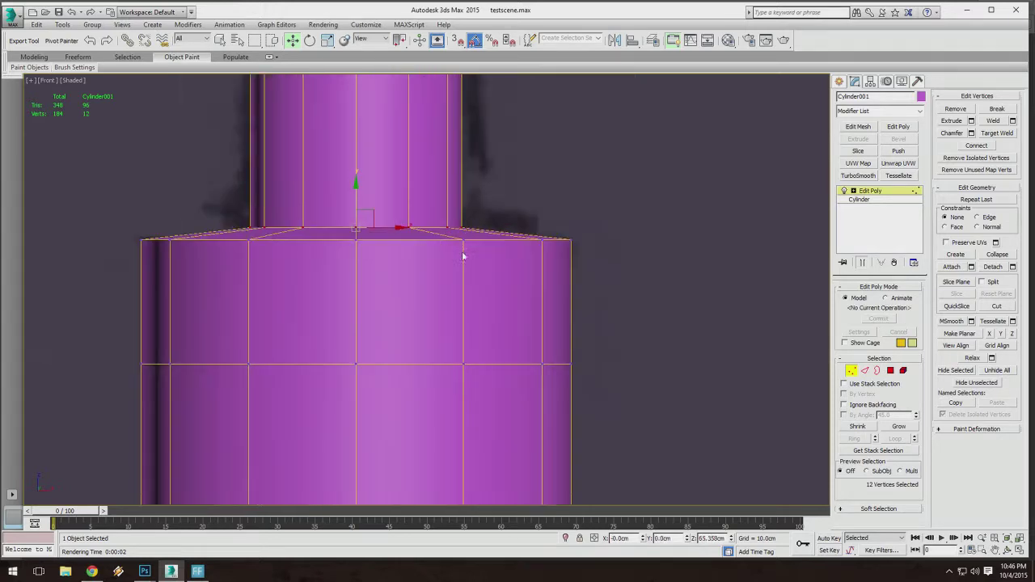
{"action": "middle_click_drag", "start_coordinate": [488, 294], "coordinate": [573, 274]}
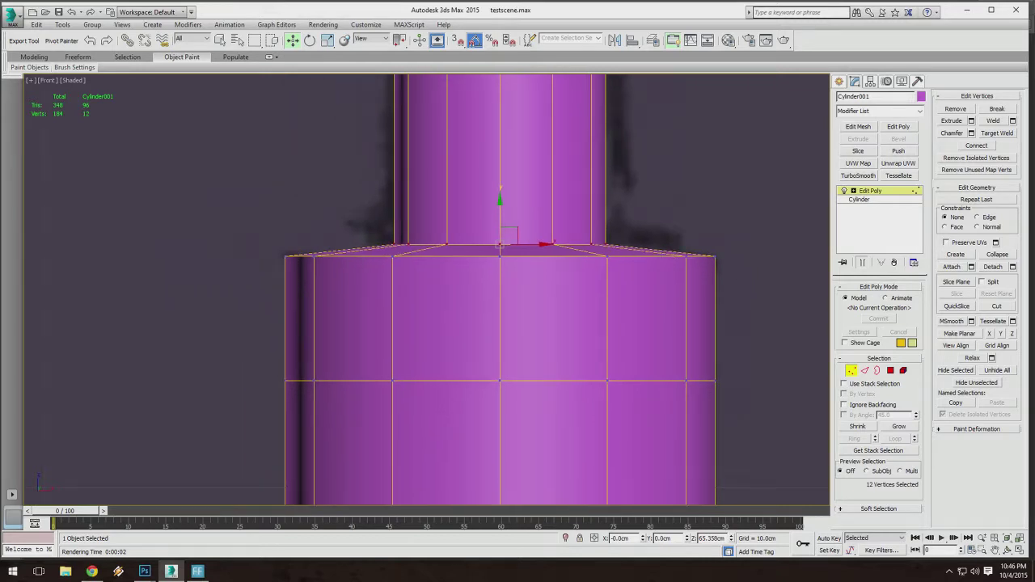
Move the vertices at the shaft's upper end up to about Z 136 cm, just beneath the top ring.
{"action": "scroll", "coordinate": [526, 186], "scroll_direction": "down", "scroll_amount": 7}
{"action": "middle_click_drag", "start_coordinate": [499, 172], "coordinate": [505, 431]}
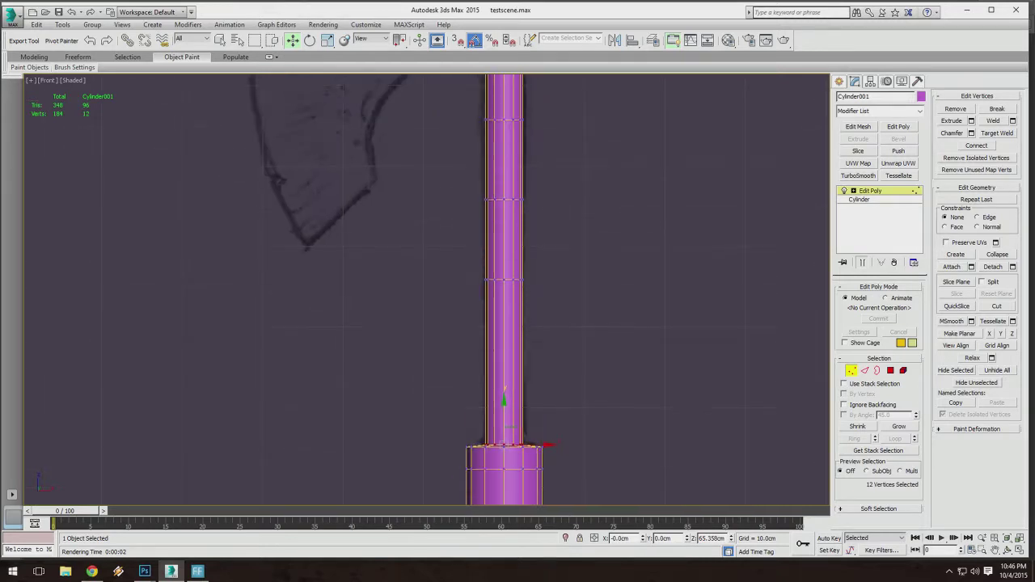
{"action": "middle_click_drag", "start_coordinate": [466, 89], "coordinate": [456, 285]}
{"action": "left_click_drag", "start_coordinate": [553, 239], "coordinate": [554, 239]}
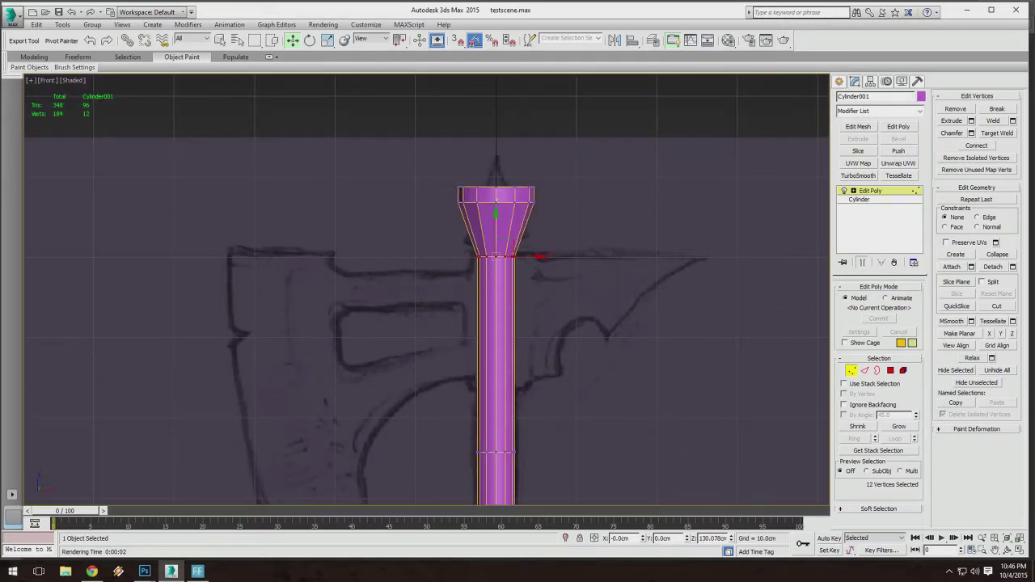
{"action": "left_click_drag", "start_coordinate": [488, 232], "coordinate": [488, 181]}
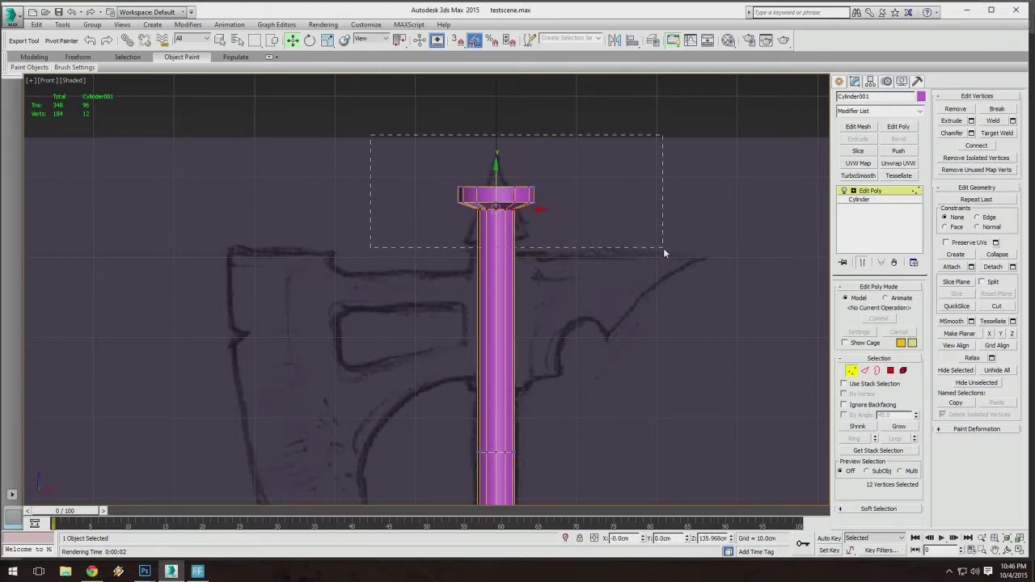
Select the vertices of the top ring and the shaft's upper end and raise them about 0.37 cm.
{"action": "left_click_drag", "start_coordinate": [663, 250], "coordinate": [663, 250]}
{"action": "scroll", "coordinate": [490, 162], "scroll_direction": "up", "scroll_amount": 2}
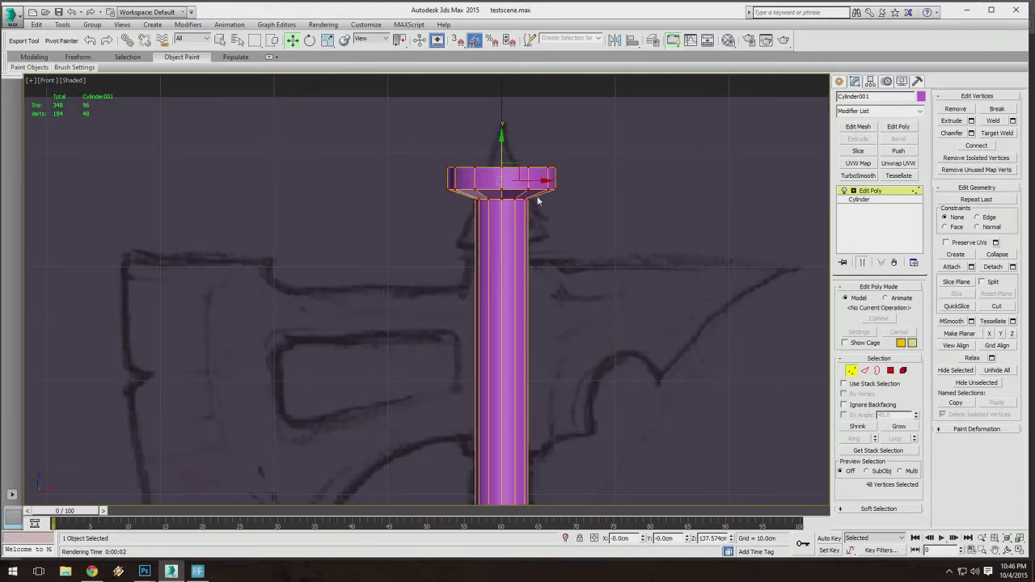
{"action": "middle_click_drag", "start_coordinate": [539, 200], "coordinate": [501, 131]}
{"action": "left_click_drag", "start_coordinate": [496, 127], "coordinate": [497, 122]}
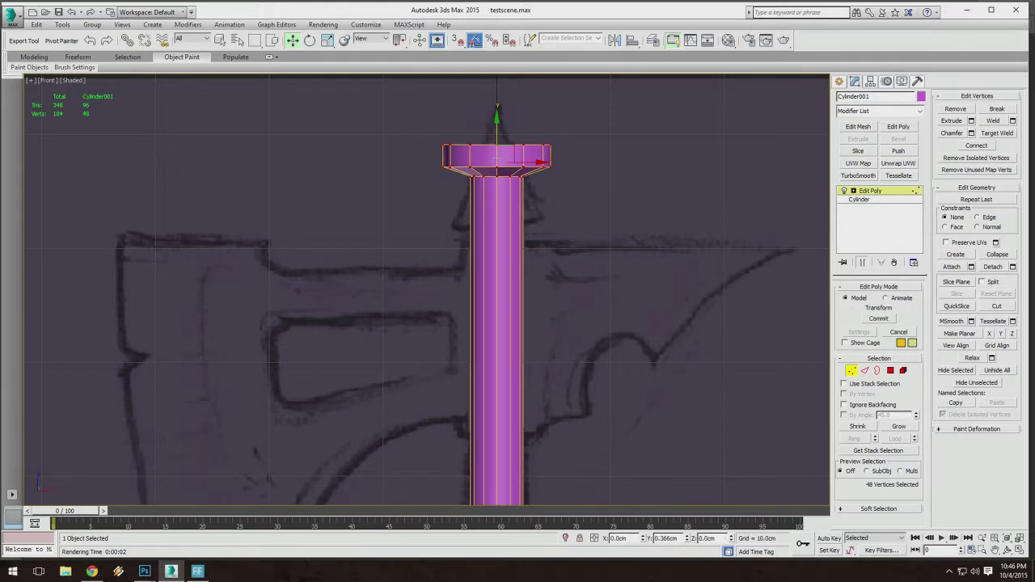
Select the shaft's uppermost intermediate vertex loop and raise it to just below the sketched axe head, at about Z 112 cm.
{"action": "middle_click_drag", "start_coordinate": [497, 266], "coordinate": [486, 119]}
{"action": "scroll", "coordinate": [486, 120], "scroll_direction": "down", "scroll_amount": 4}
{"action": "middle_click_drag", "start_coordinate": [486, 250], "coordinate": [495, 130]}
{"action": "middle_click_drag", "start_coordinate": [478, 289], "coordinate": [477, 369]}
{"action": "middle_click_drag", "start_coordinate": [470, 187], "coordinate": [446, 289]}
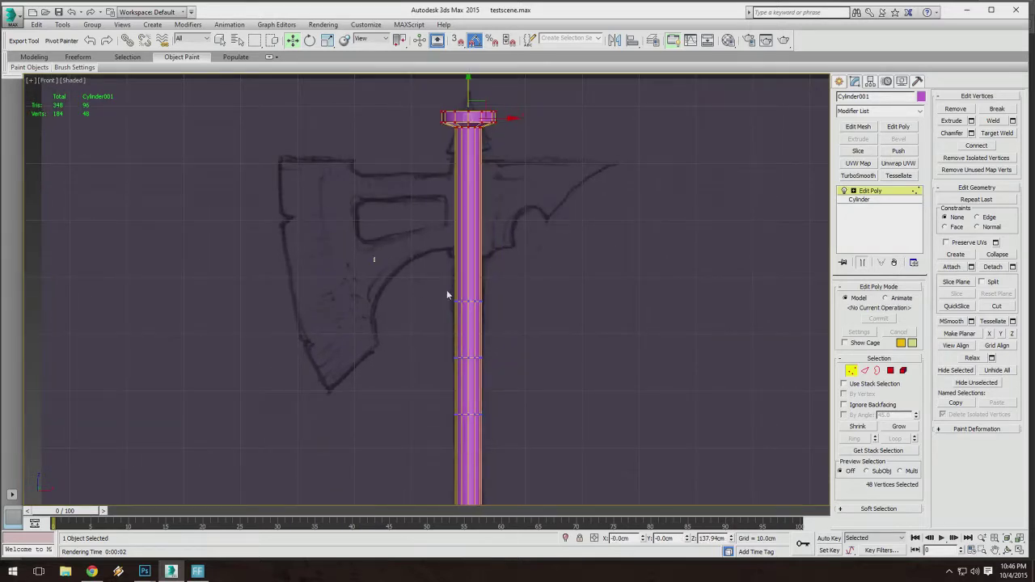
{"action": "left_click_drag", "start_coordinate": [446, 289], "coordinate": [564, 319]}
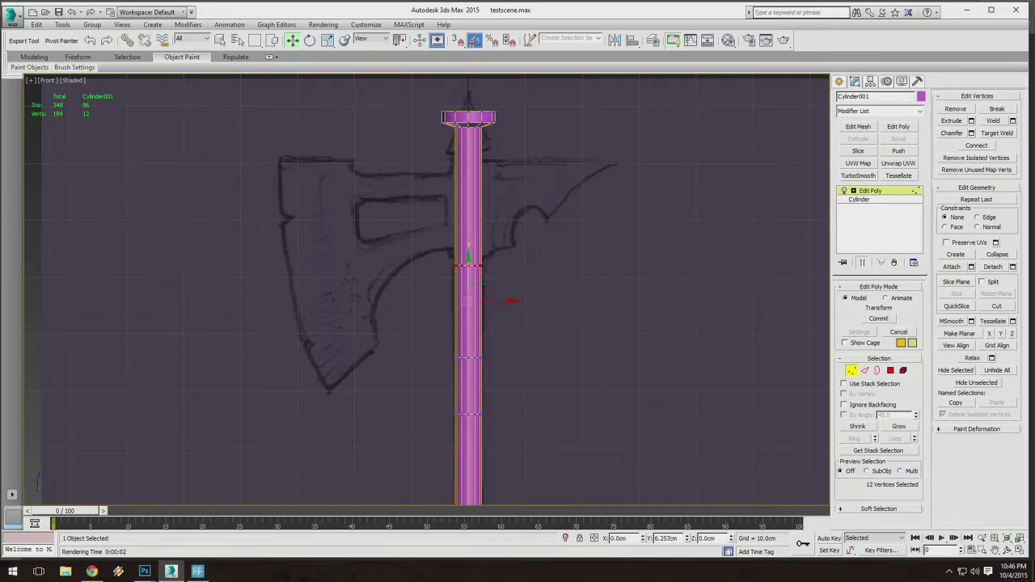
{"action": "scroll", "coordinate": [464, 267], "scroll_direction": "up", "scroll_amount": 8}
{"action": "scroll", "coordinate": [456, 242], "scroll_direction": "down", "scroll_amount": 5}
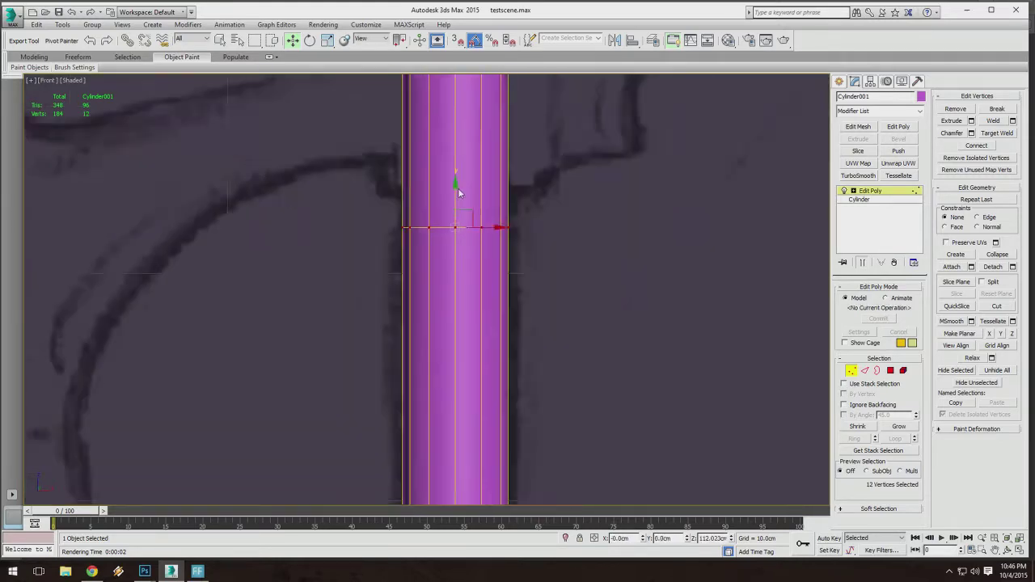
Lower the cylinder's Visibility in its Object Properties so the sketch shows through it.
{"action": "right_click", "coordinate": [451, 180]}
{"action": "left_click", "coordinate": [485, 251]}
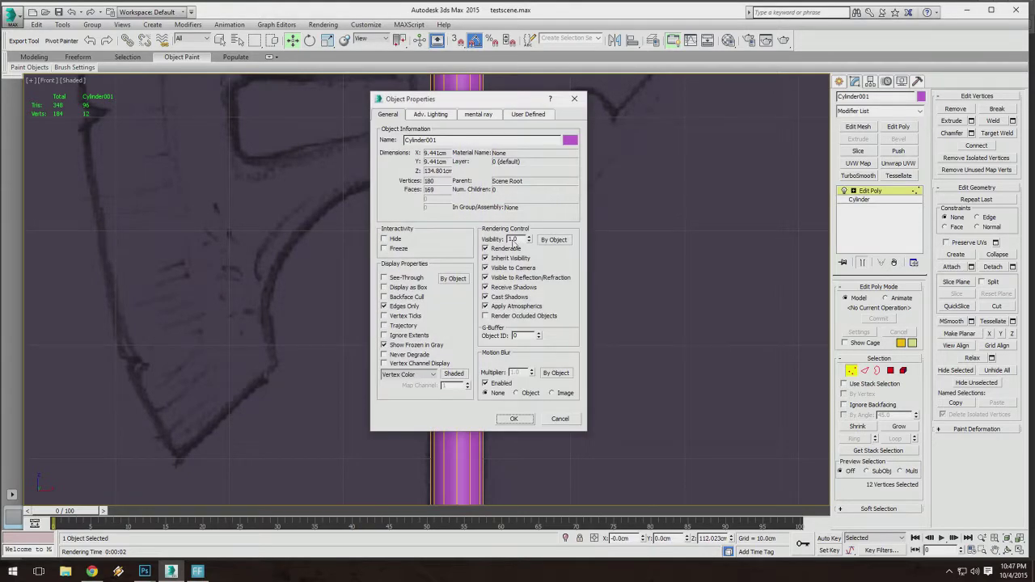
{"action": "left_click_drag", "start_coordinate": [512, 241], "coordinate": [477, 239]}
{"action": "left_click", "coordinate": [512, 419]}
Raise the selected vertex loop to the axe head's sketched lower edge, at about Z 113.3 cm.
{"action": "scroll", "coordinate": [472, 210], "scroll_direction": "up", "scroll_amount": 5}
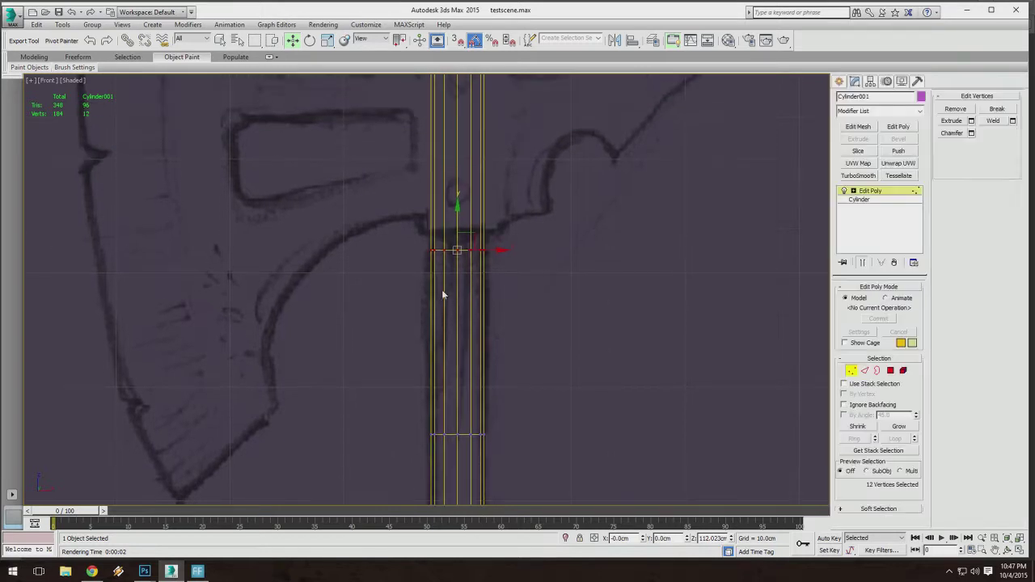
{"action": "left_click_drag", "start_coordinate": [472, 164], "coordinate": [472, 146]}
{"action": "left_click_drag", "start_coordinate": [705, 239], "coordinate": [705, 240]}
Respace the shaft's two lower vertex loops between the axe head and the upper band, placing the middle loop at about Z 99.1 cm.
{"action": "scroll", "coordinate": [467, 200], "scroll_direction": "down", "scroll_amount": 5}
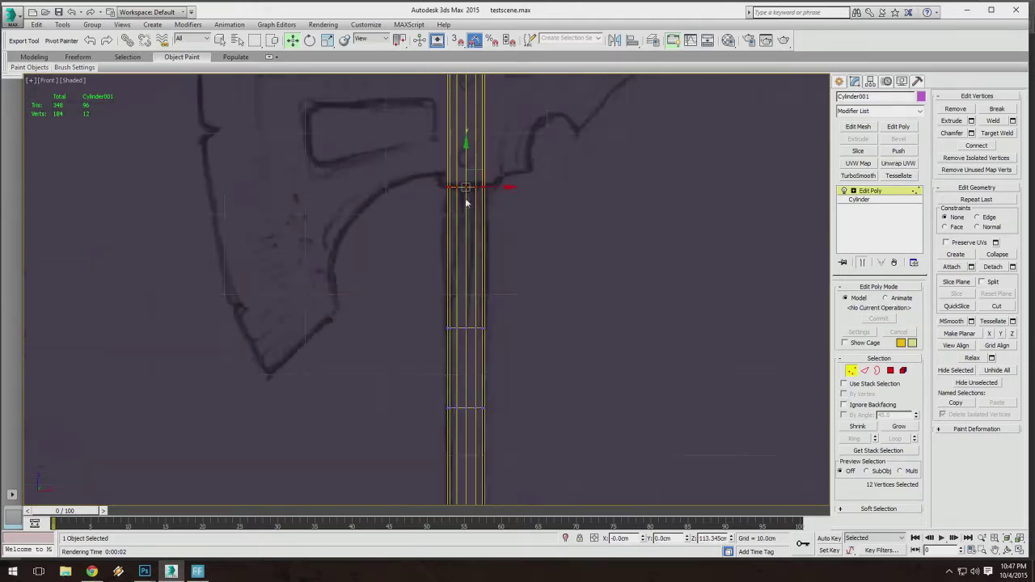
{"action": "middle_click_drag", "start_coordinate": [429, 312], "coordinate": [439, 272]}
{"action": "scroll", "coordinate": [485, 271], "scroll_direction": "up", "scroll_amount": 4}
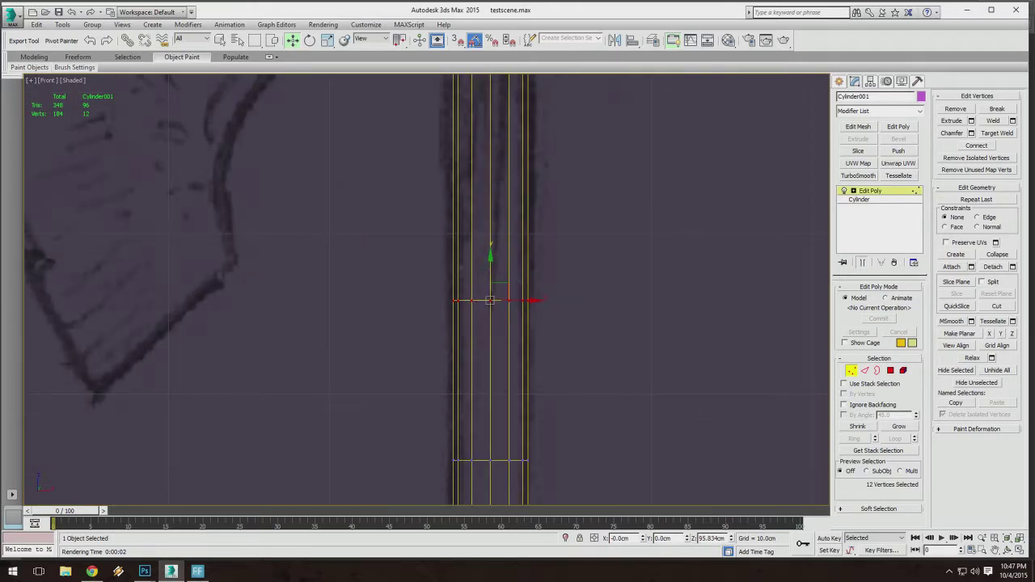
{"action": "left_click_drag", "start_coordinate": [490, 300], "coordinate": [568, 321]}
{"action": "scroll", "coordinate": [489, 198], "scroll_direction": "down", "scroll_amount": 4}
{"action": "middle_click_drag", "start_coordinate": [568, 321], "coordinate": [593, 273]}
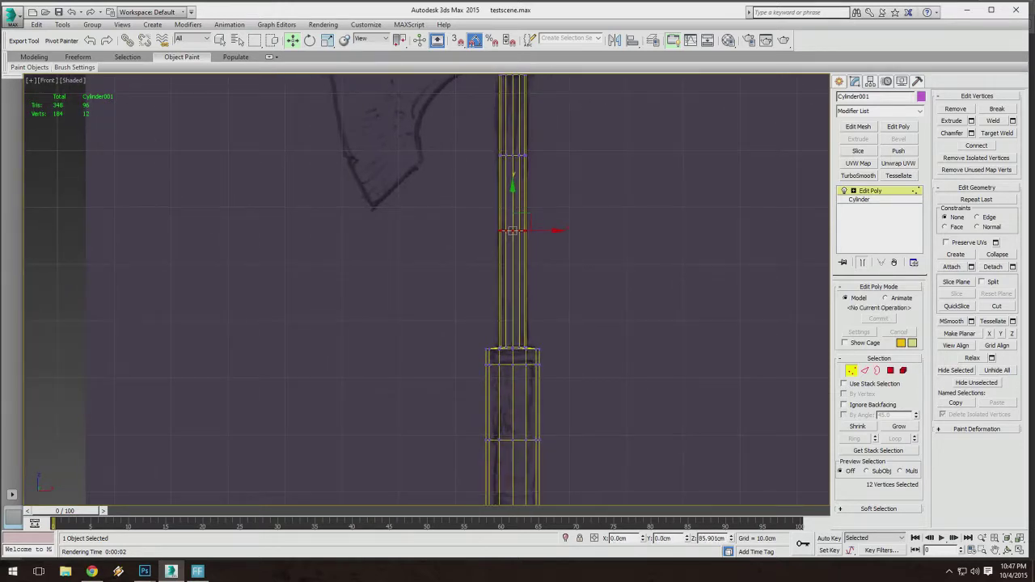
{"action": "left_click_drag", "start_coordinate": [512, 192], "coordinate": [513, 217]}
{"action": "middle_click_drag", "start_coordinate": [492, 206], "coordinate": [489, 279]}
{"action": "left_click_drag", "start_coordinate": [441, 262], "coordinate": [550, 207]}
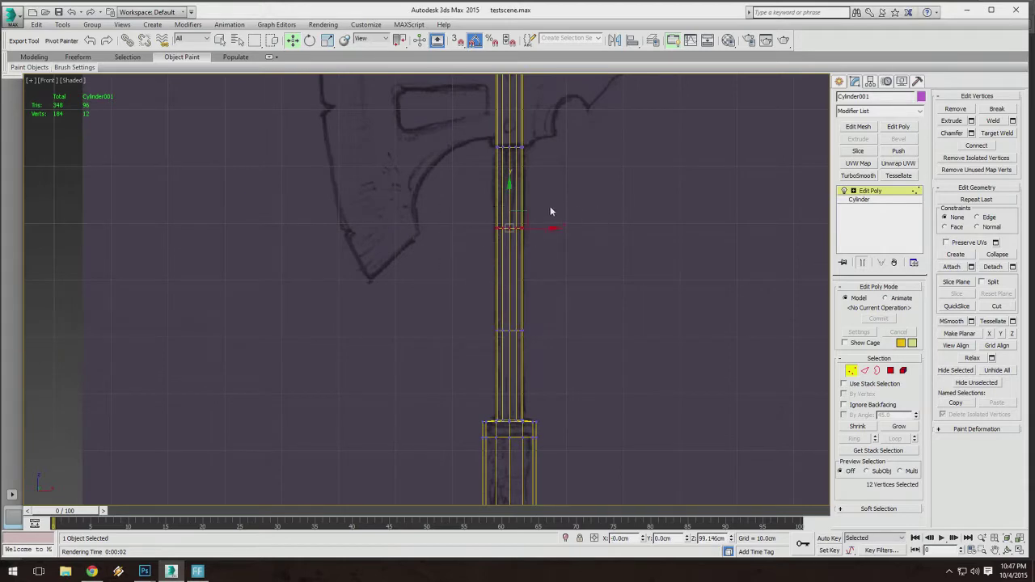
Examine how the grip sections and bands below the shaft line up with the reference sketch.
{"action": "scroll", "coordinate": [534, 215], "scroll_direction": "up", "scroll_amount": 3}
{"action": "mouse_move", "coordinate": [509, 216]}
{"action": "middle_mouse_down"}
{"action": "mouse_move", "coordinate": [526, 233]}
{"action": "mouse_move", "coordinate": [506, 146]}
{"action": "middle_mouse_up"}
{"action": "scroll", "coordinate": [526, 233], "scroll_direction": "down", "scroll_amount": 8}
{"action": "scroll", "coordinate": [530, 267], "scroll_direction": "up", "scroll_amount": 5}
{"action": "scroll", "coordinate": [534, 270], "scroll_direction": "up", "scroll_amount": 5}
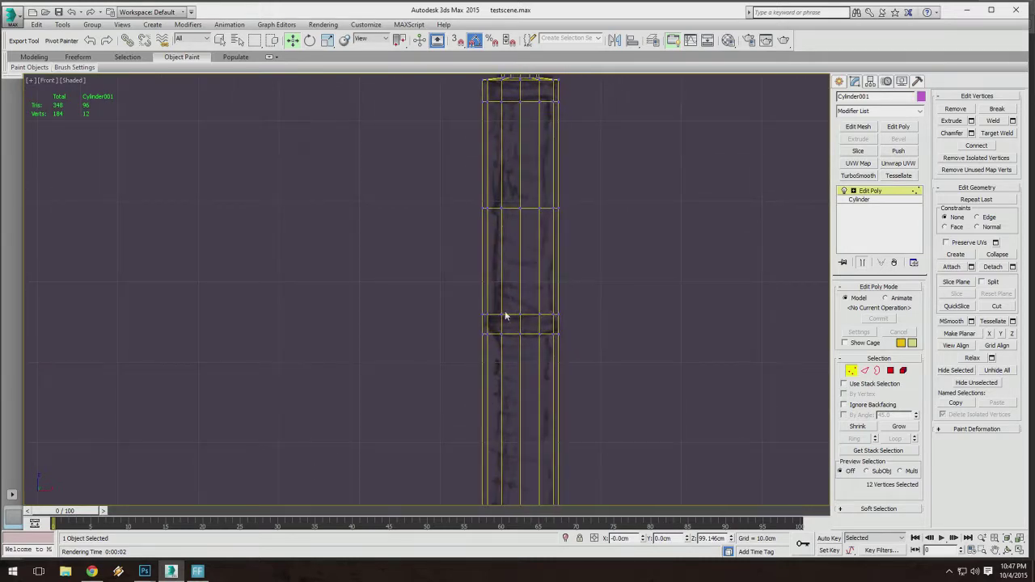
{"action": "mouse_move", "coordinate": [505, 352]}
{"action": "middle_mouse_down"}
{"action": "mouse_move", "coordinate": [502, 185]}
{"action": "mouse_move", "coordinate": [512, 119]}
{"action": "mouse_move", "coordinate": [504, 296]}
{"action": "middle_mouse_up"}
{"action": "middle_click_drag", "start_coordinate": [537, 195], "coordinate": [518, 381]}
{"action": "scroll", "coordinate": [494, 234], "scroll_direction": "up", "scroll_amount": 3}
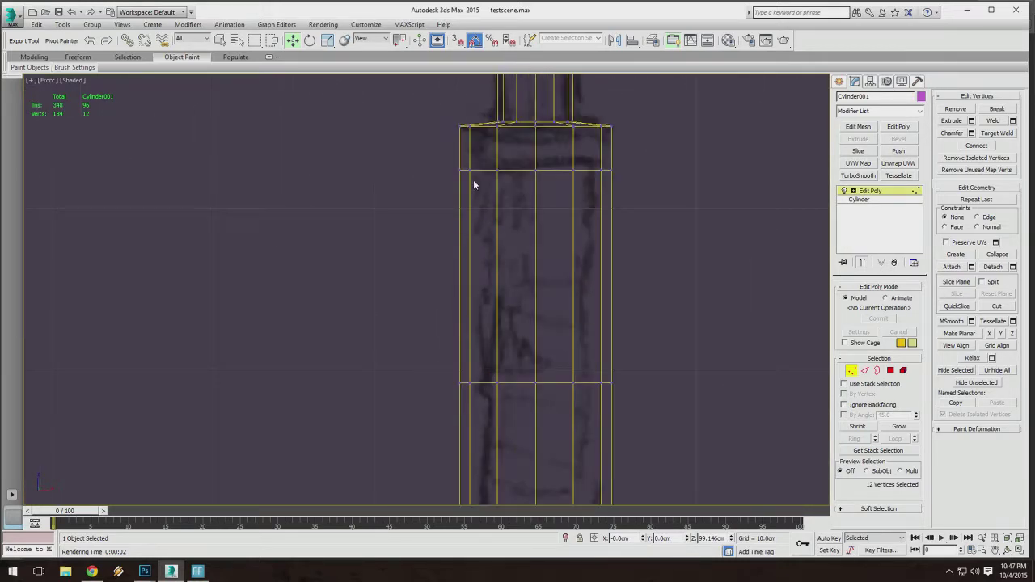
{"action": "middle_click_drag", "start_coordinate": [453, 148], "coordinate": [445, 184]}
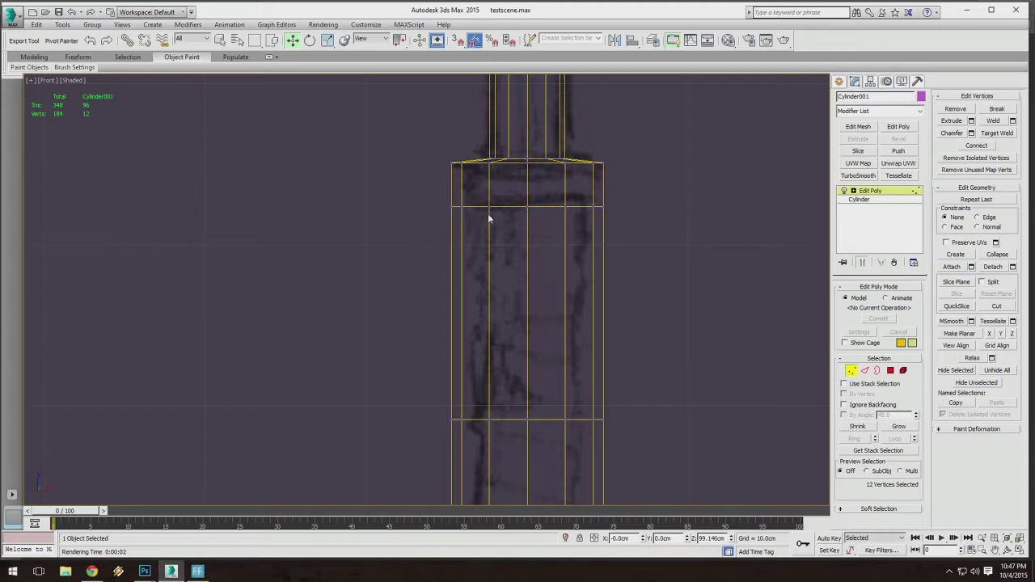
{"action": "scroll", "coordinate": [597, 235], "scroll_direction": "down", "scroll_amount": 4}
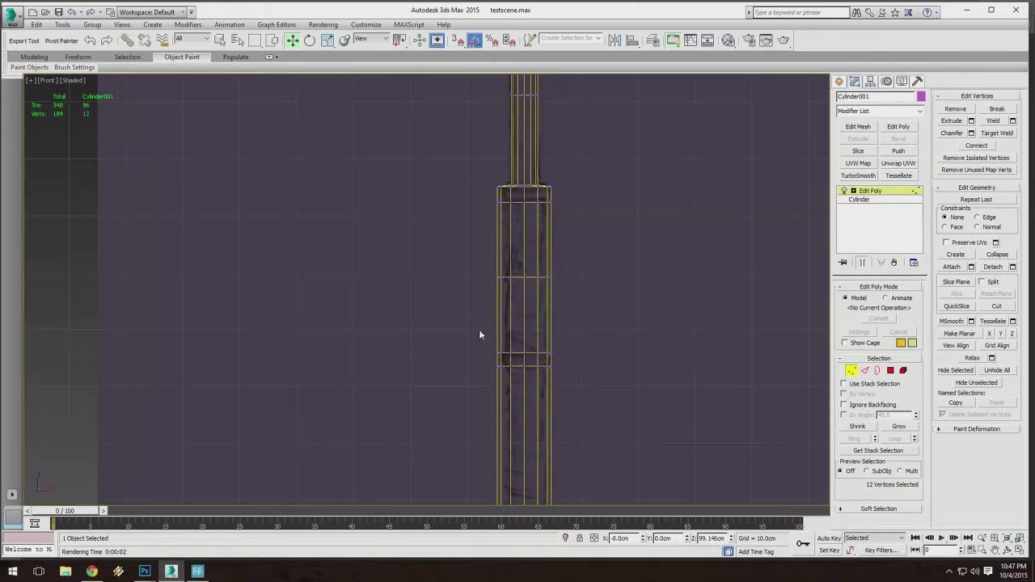
{"action": "scroll", "coordinate": [534, 314], "scroll_direction": "up", "scroll_amount": 3}
{"action": "middle_click_drag", "start_coordinate": [530, 317], "coordinate": [538, 242]}
{"action": "middle_click_drag", "start_coordinate": [435, 235], "coordinate": [443, 204]}
Select the polygons of both grip sections, between the upper and middle bands and between the middle and bottom bands.
{"action": "left_click", "coordinate": [876, 370]}
{"action": "left_click", "coordinate": [890, 371]}
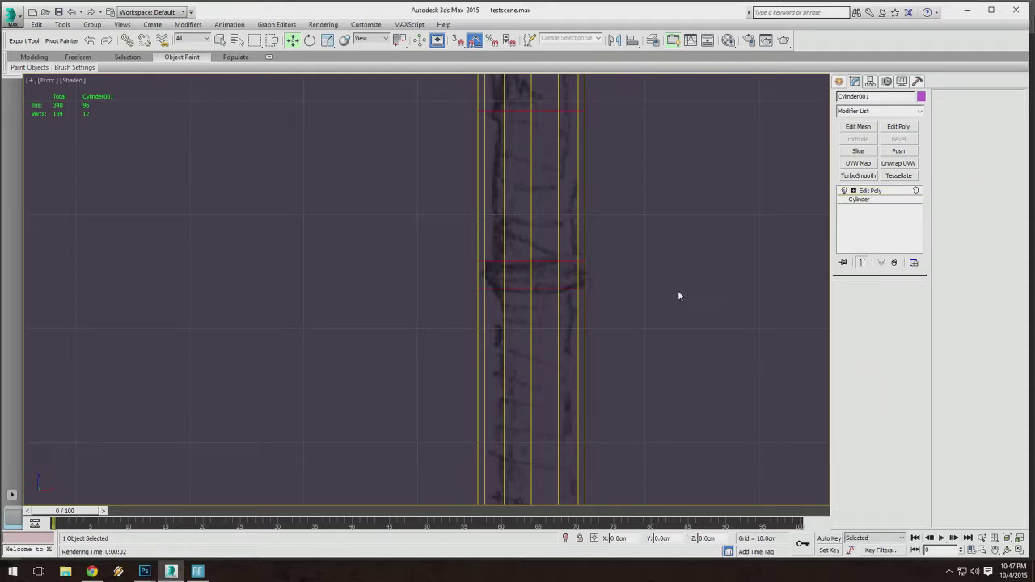
{"action": "scroll", "coordinate": [639, 275], "scroll_direction": "down", "scroll_amount": 2}
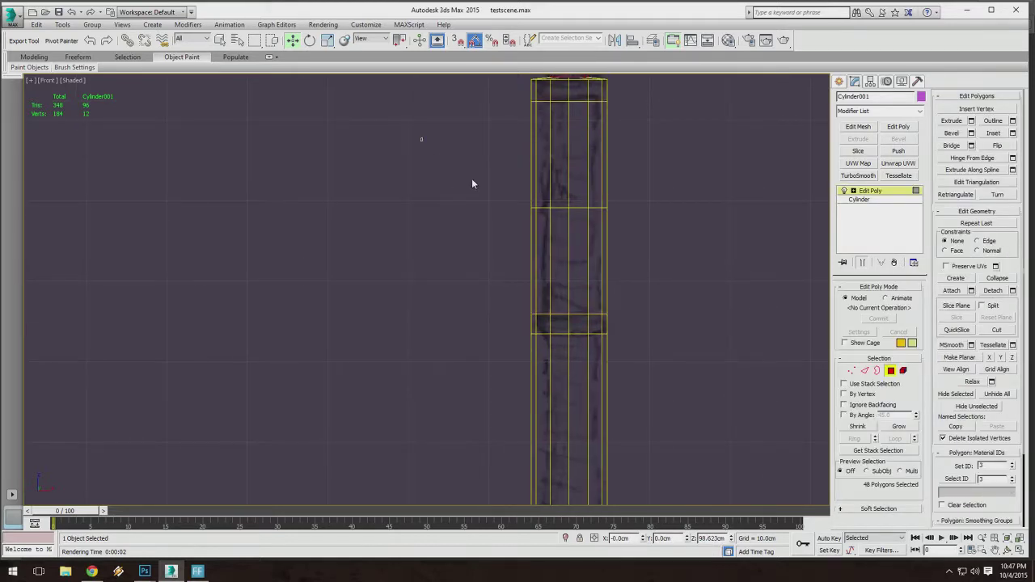
{"action": "left_click_drag", "start_coordinate": [473, 184], "coordinate": [643, 239]}
{"action": "middle_click_drag", "start_coordinate": [635, 261], "coordinate": [635, 177]}
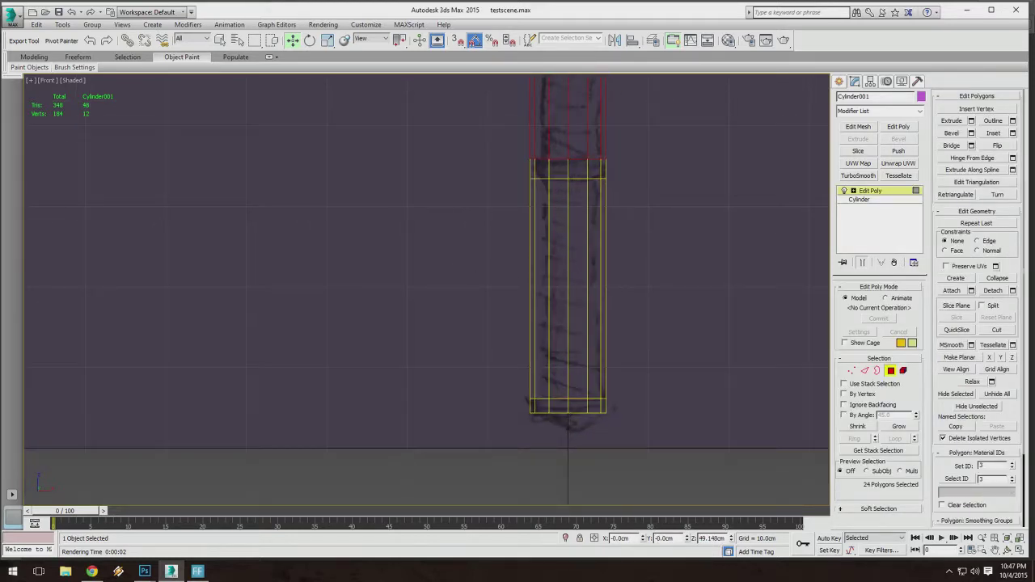
{"action": "left_click_drag", "start_coordinate": [570, 279], "coordinate": [627, 279], "text": "alt"}
{"action": "middle_click_drag", "start_coordinate": [608, 201], "coordinate": [566, 333]}
{"action": "scroll", "coordinate": [569, 222], "scroll_direction": "up", "scroll_amount": 2}
{"action": "middle_click_drag", "start_coordinate": [568, 149], "coordinate": [569, 242]}
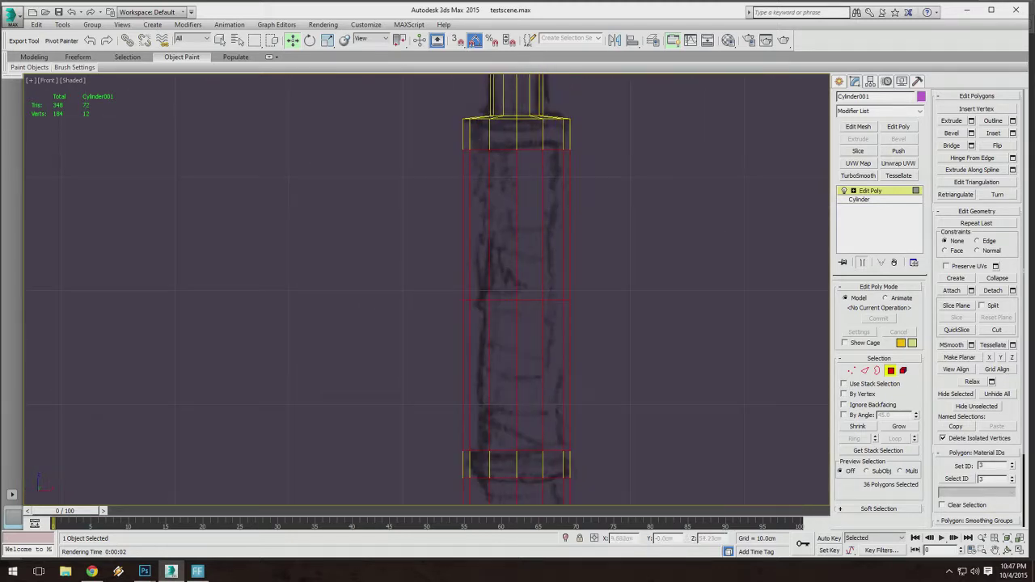
Extrude the selected grip polygons inward with a height of -1.171 cm to match the sketched grip width.
{"action": "left_click", "coordinate": [971, 121]}
{"action": "left_click_drag", "start_coordinate": [664, 165], "coordinate": [669, 157]}
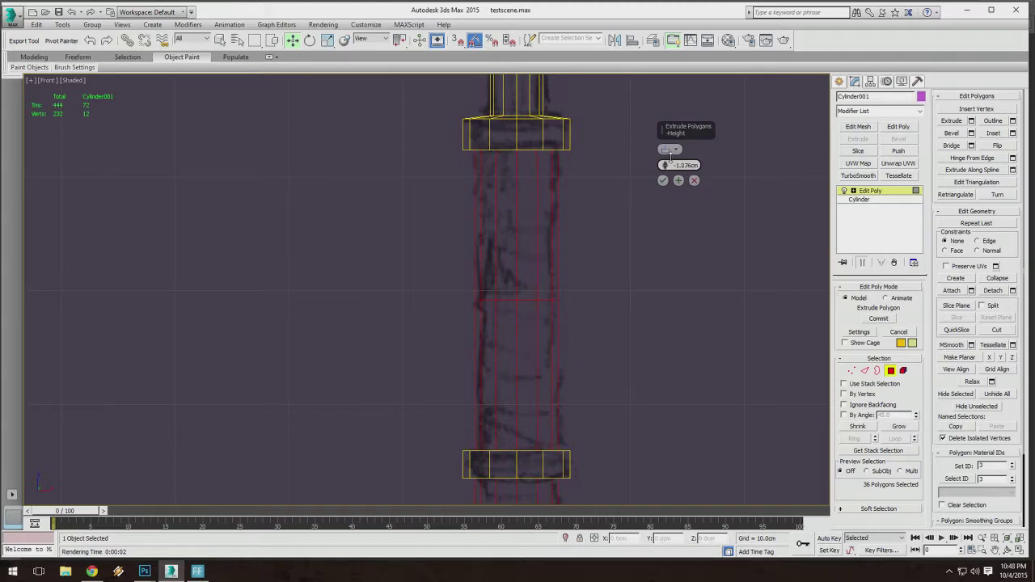
{"action": "mouse_move", "coordinate": [670, 156]}
{"action": "left_mouse_down"}
{"action": "mouse_move", "coordinate": [669, 165]}
{"action": "mouse_move", "coordinate": [672, 157]}
{"action": "left_mouse_up"}
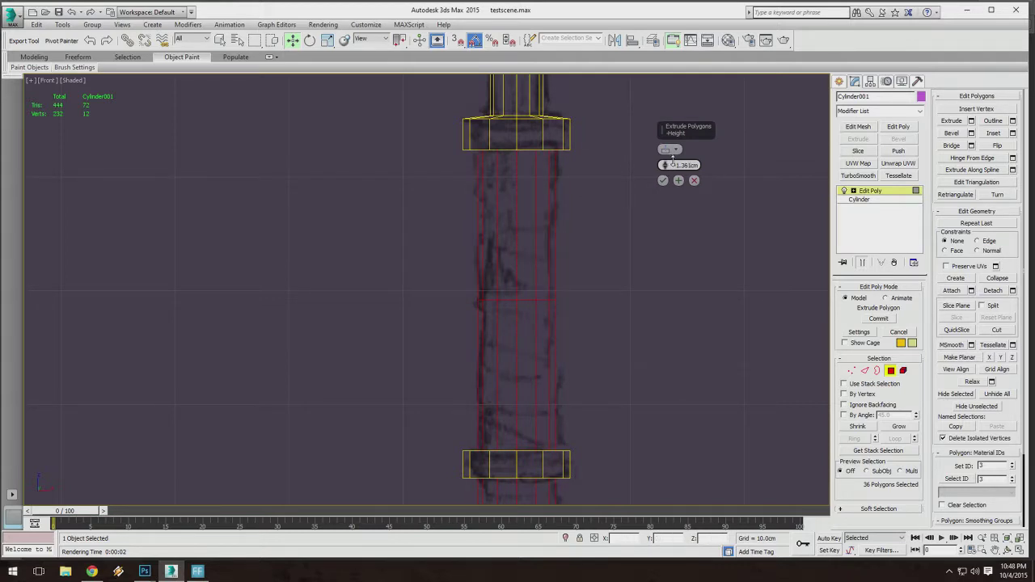
{"action": "left_click_drag", "start_coordinate": [672, 159], "coordinate": [672, 158]}
{"action": "scroll", "coordinate": [531, 210], "scroll_direction": "down", "scroll_amount": 5}
{"action": "middle_click_drag", "start_coordinate": [525, 333], "coordinate": [505, 310]}
{"action": "scroll", "coordinate": [526, 250], "scroll_direction": "up", "scroll_amount": 5}
{"action": "scroll", "coordinate": [515, 274], "scroll_direction": "down", "scroll_amount": 5}
{"action": "middle_click_drag", "start_coordinate": [575, 253], "coordinate": [585, 244], "text": "alt"}
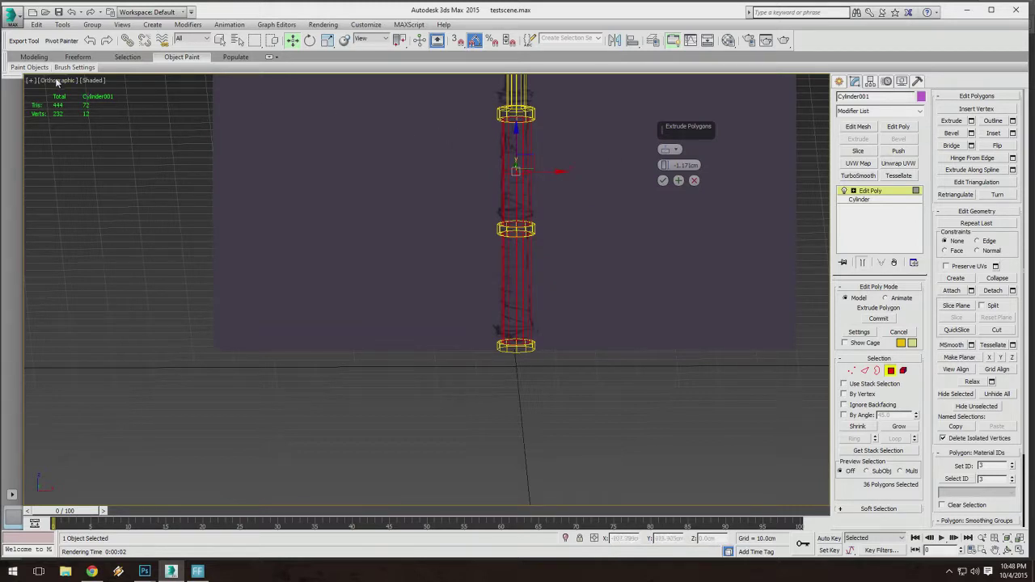
{"action": "left_click", "coordinate": [663, 183]}
{"action": "middle_click_drag", "start_coordinate": [529, 182], "coordinate": [536, 219]}
{"action": "left_click", "coordinate": [59, 82]}
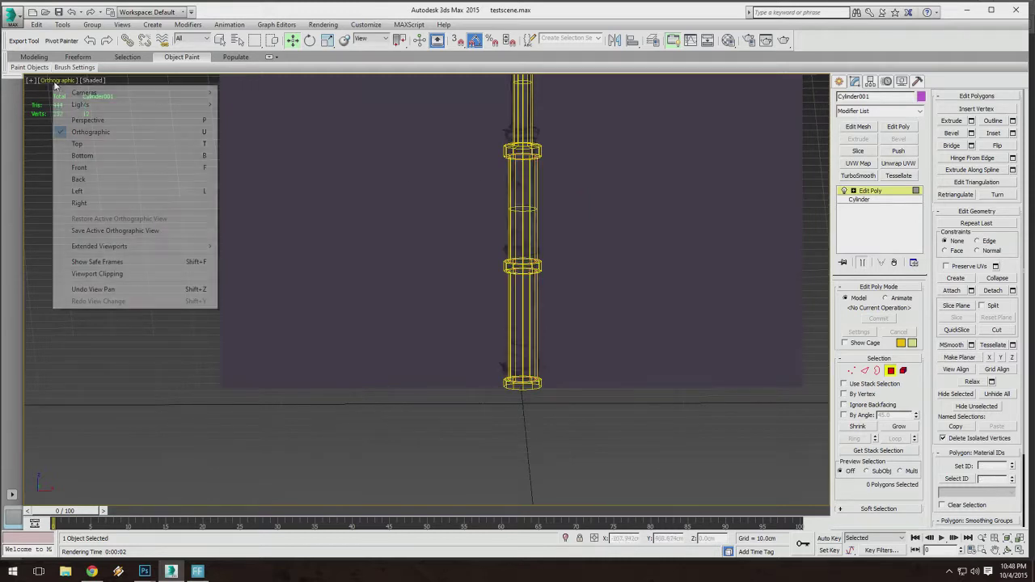
{"action": "left_click", "coordinate": [58, 80]}
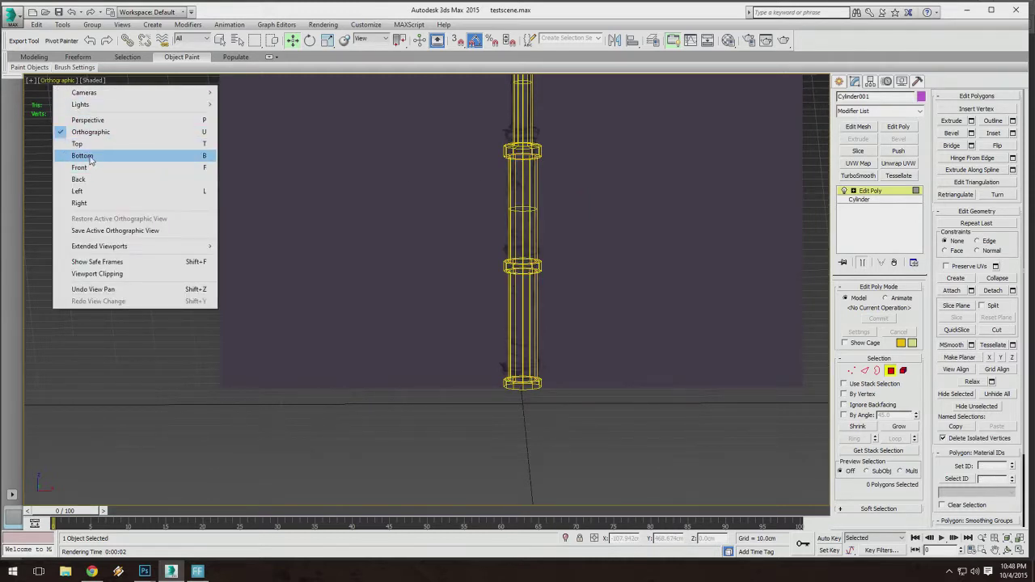
{"action": "left_click", "coordinate": [545, 205]}
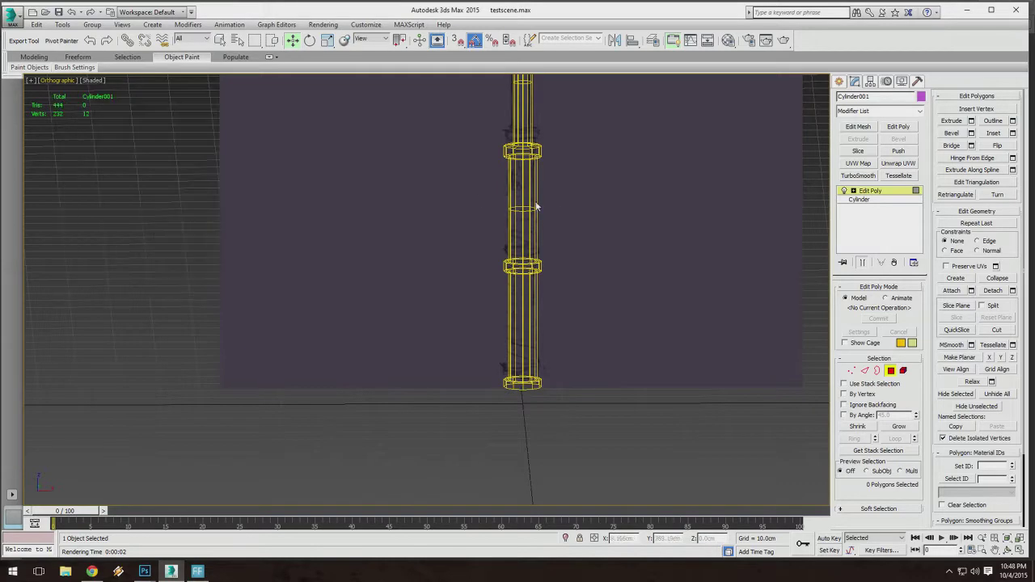
{"action": "right_click", "coordinate": [536, 201]}
{"action": "left_click", "coordinate": [566, 272]}
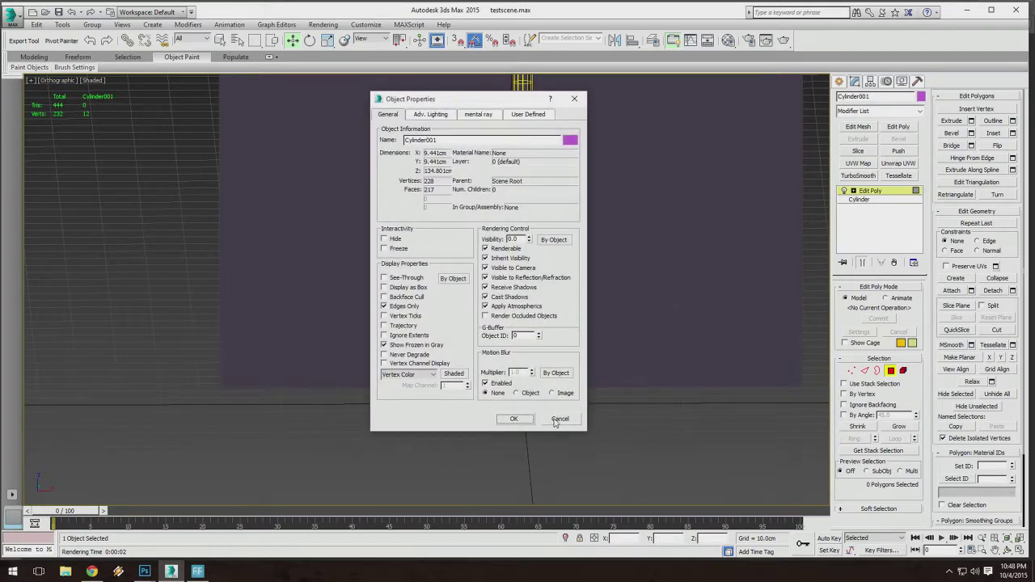
{"action": "left_click", "coordinate": [558, 420]}
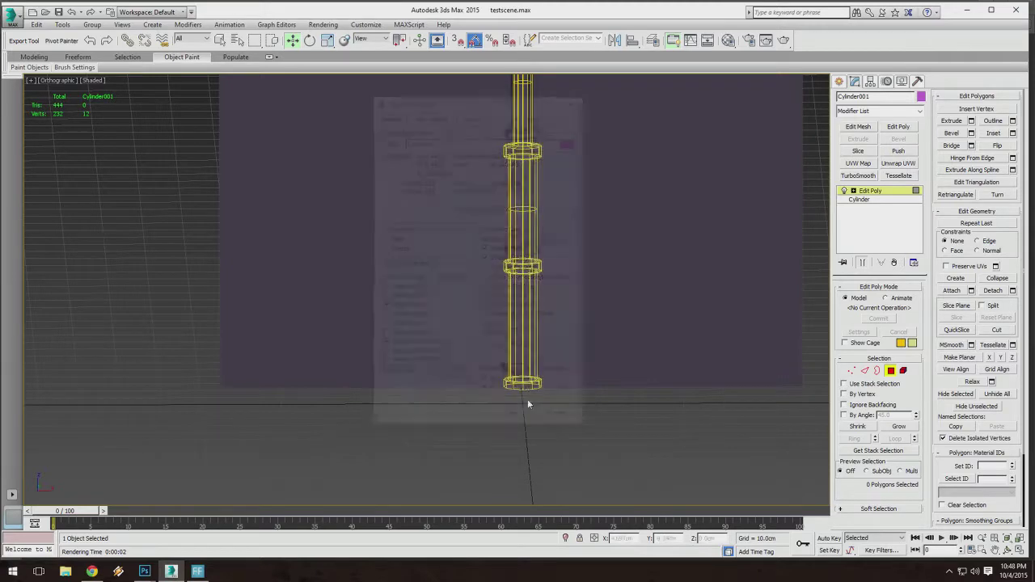
Add a new Edit Poly modifier and select the vertical edges of the lower grip section, between the middle and bottom bands.
{"action": "left_click", "coordinate": [53, 82]}
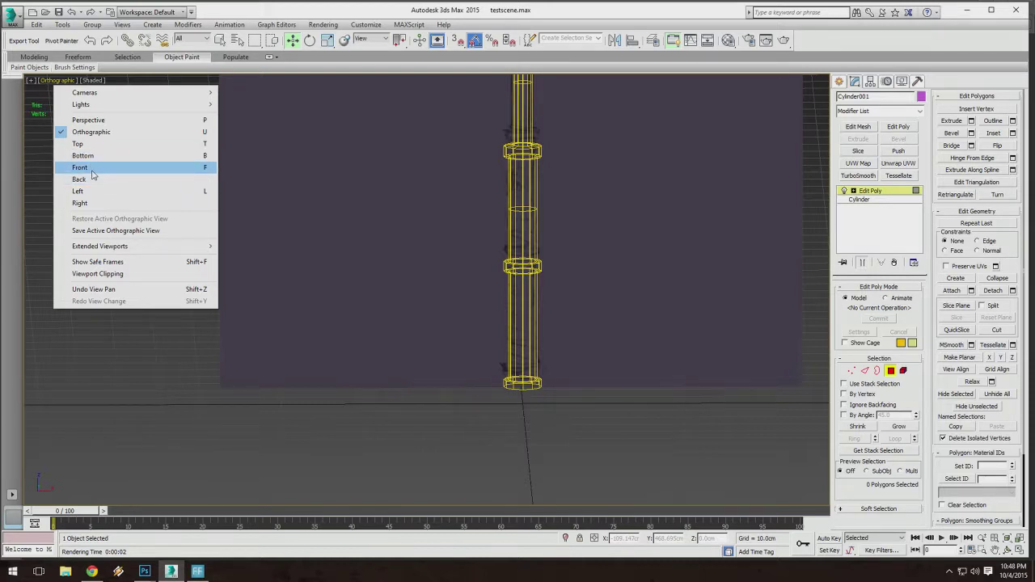
{"action": "left_click", "coordinate": [79, 167]}
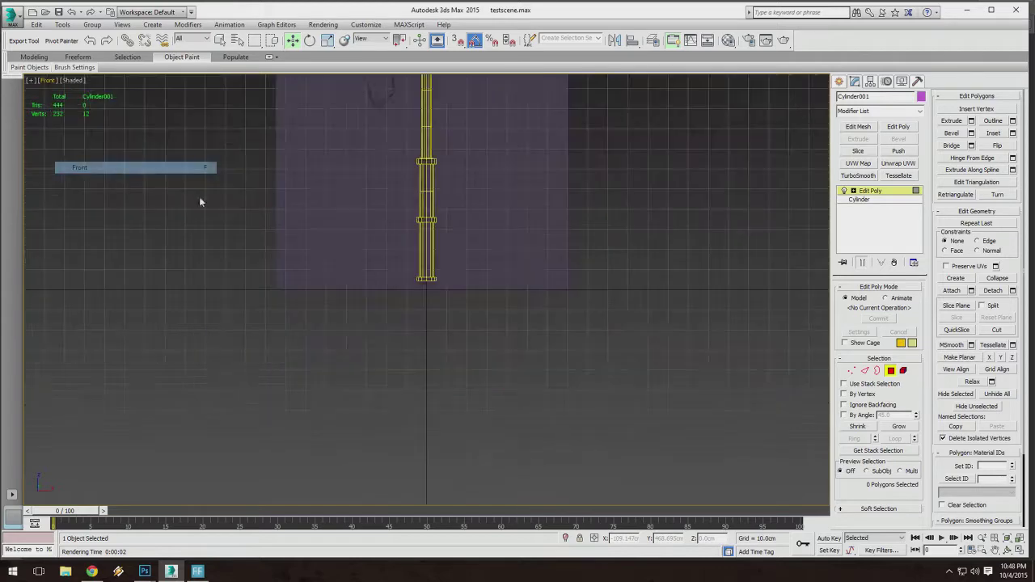
{"action": "scroll", "coordinate": [581, 251], "scroll_direction": "up", "scroll_amount": 8}
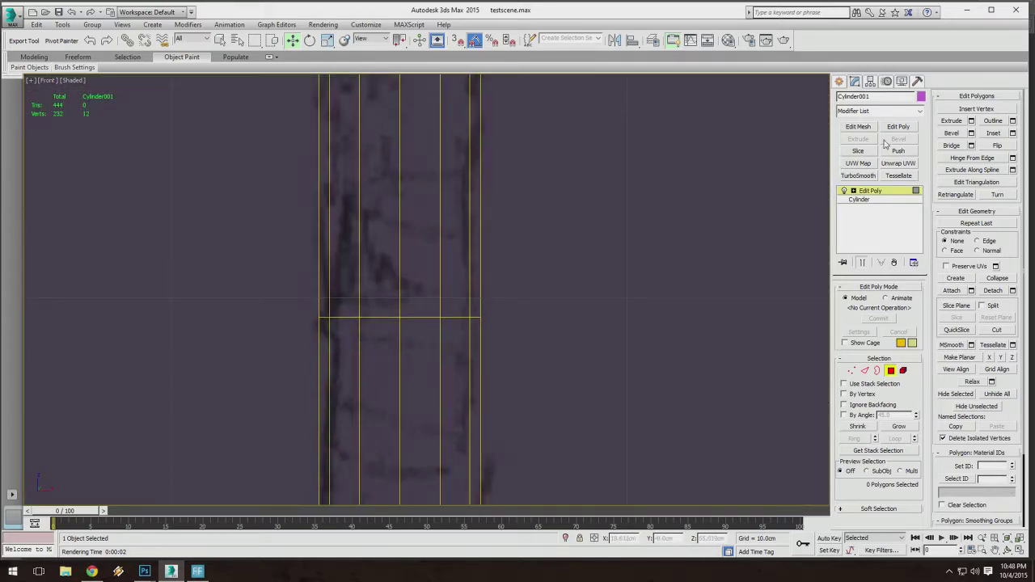
{"action": "left_click", "coordinate": [898, 127]}
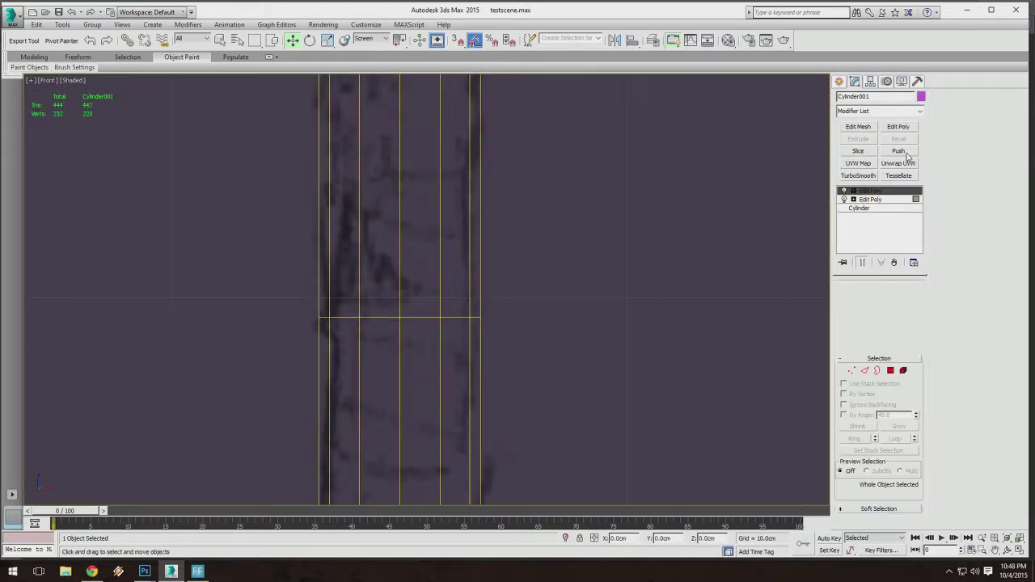
{"action": "left_click", "coordinate": [865, 371]}
{"action": "scroll", "coordinate": [487, 220], "scroll_direction": "down", "scroll_amount": 5}
{"action": "middle_click_drag", "start_coordinate": [386, 184], "coordinate": [395, 191]}
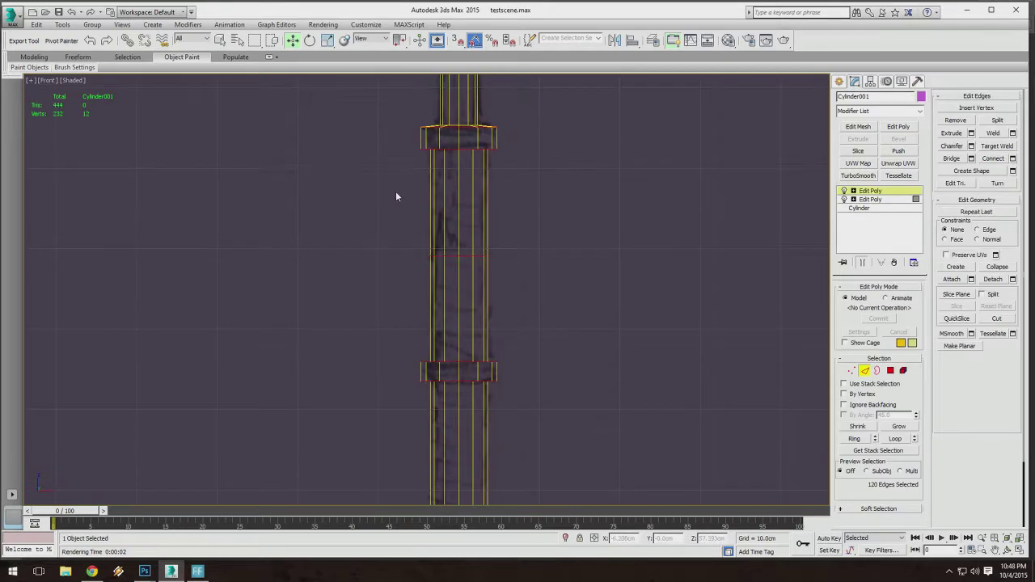
{"action": "middle_click_drag", "start_coordinate": [388, 256], "coordinate": [416, 160]}
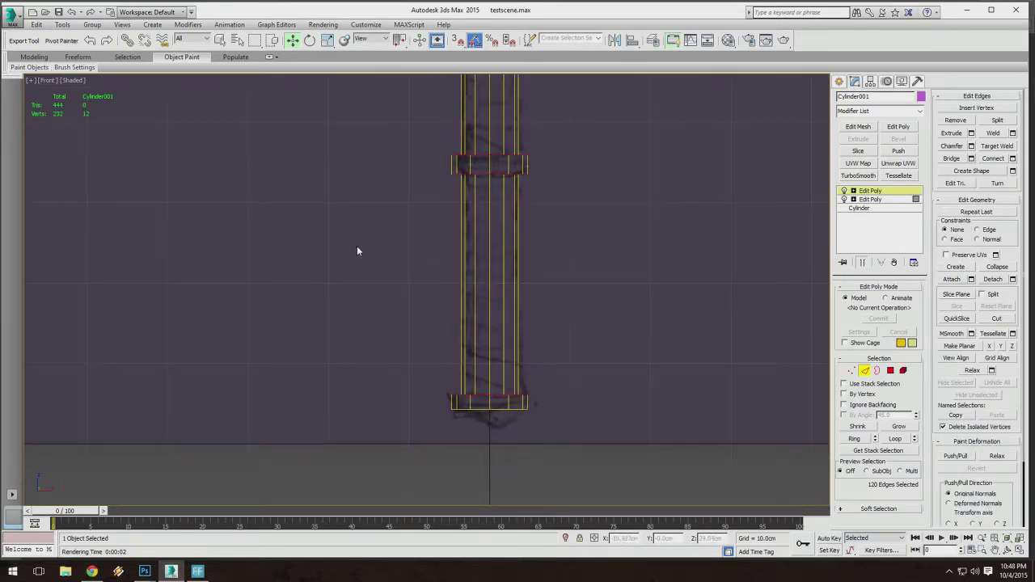
{"action": "left_click_drag", "start_coordinate": [644, 323], "coordinate": [639, 322]}
Examine how the narrowed upper and lower grip sections follow the outlines in the reference sketch.
{"action": "scroll", "coordinate": [509, 291], "scroll_direction": "up", "scroll_amount": 4}
{"action": "scroll", "coordinate": [474, 276], "scroll_direction": "down", "scroll_amount": 4}
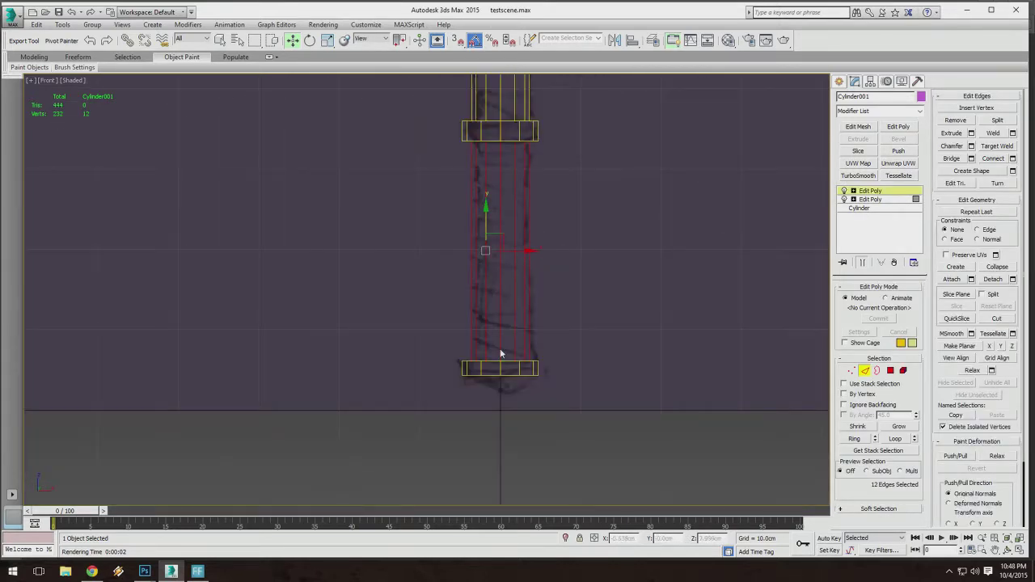
{"action": "middle_click_drag", "start_coordinate": [500, 354], "coordinate": [440, 415]}
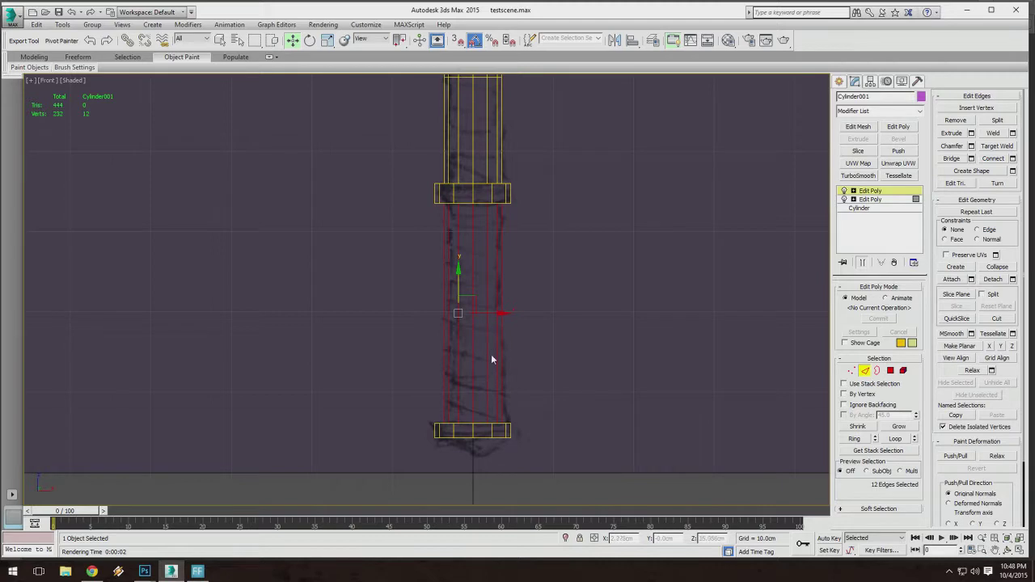
{"action": "middle_click_drag", "start_coordinate": [425, 203], "coordinate": [410, 353]}
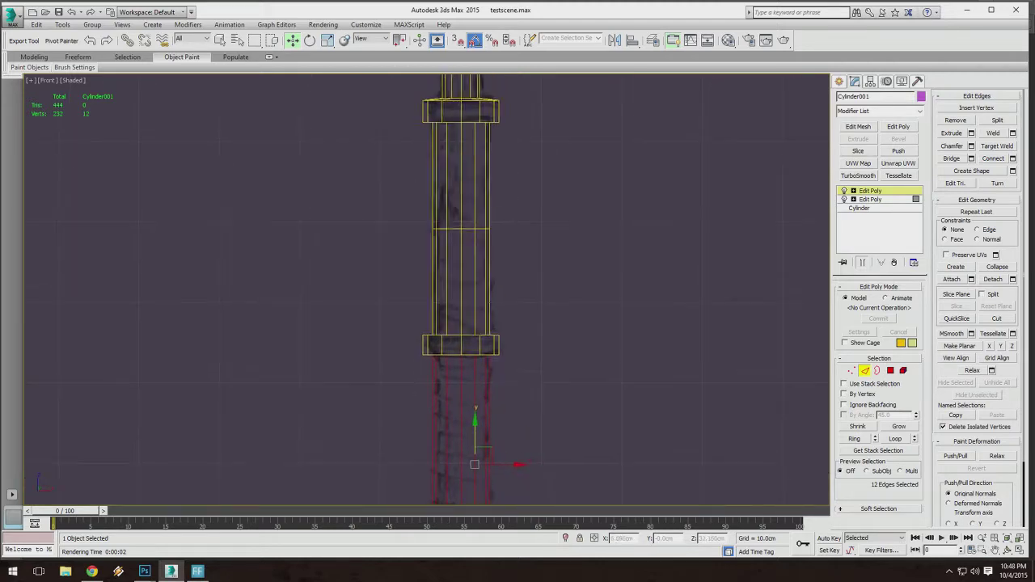
{"action": "scroll", "coordinate": [485, 294], "scroll_direction": "up", "scroll_amount": 3}
{"action": "scroll", "coordinate": [449, 243], "scroll_direction": "down", "scroll_amount": 4}
{"action": "scroll", "coordinate": [437, 251], "scroll_direction": "up", "scroll_amount": 4}
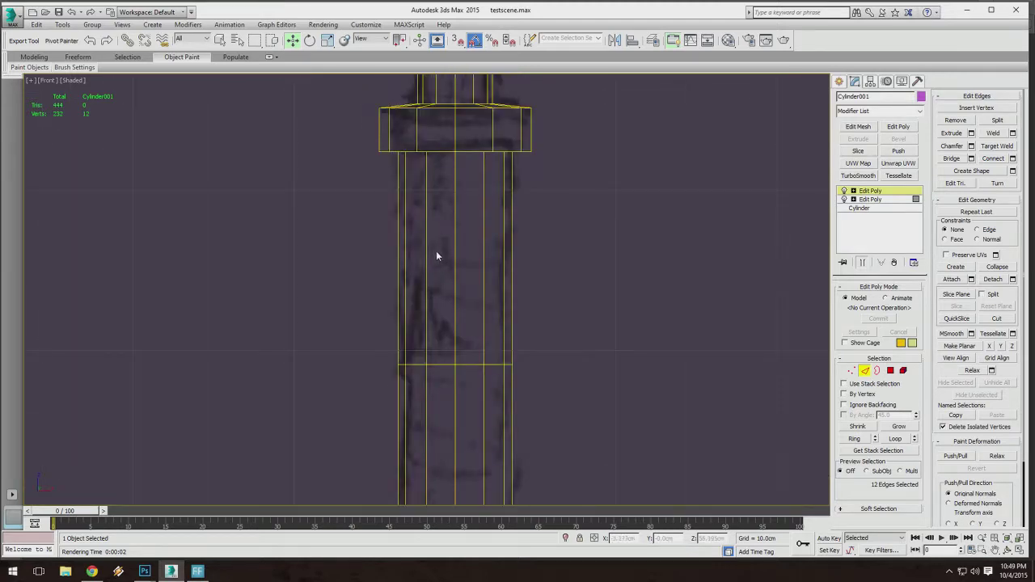
{"action": "middle_click_drag", "start_coordinate": [438, 251], "coordinate": [444, 282]}
{"action": "scroll", "coordinate": [444, 282], "scroll_direction": "down", "scroll_amount": 4}
{"action": "scroll", "coordinate": [439, 266], "scroll_direction": "up", "scroll_amount": 4}
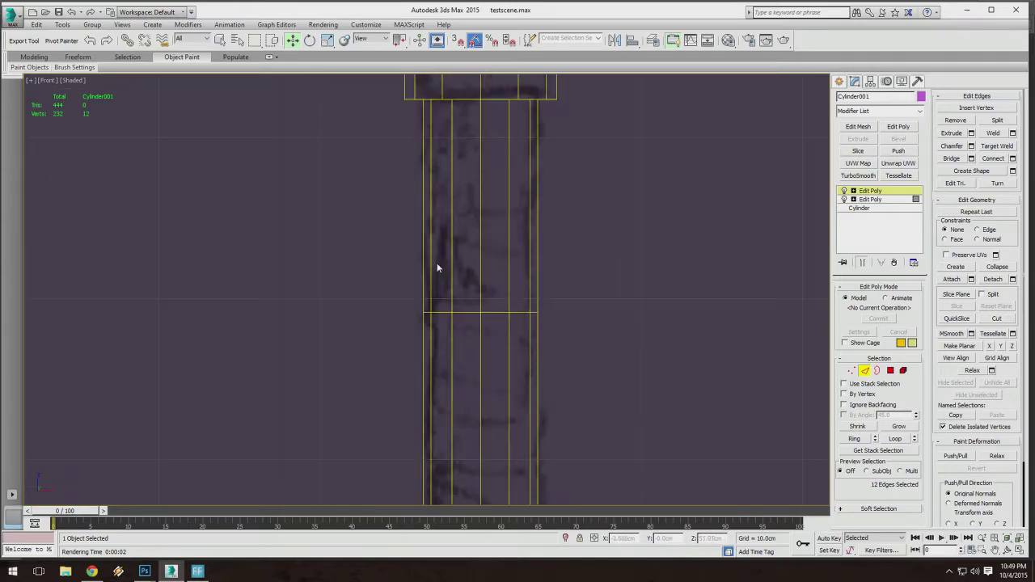
{"action": "scroll", "coordinate": [394, 227], "scroll_direction": "down", "scroll_amount": 3}
{"action": "scroll", "coordinate": [405, 243], "scroll_direction": "up", "scroll_amount": 2}
{"action": "scroll", "coordinate": [416, 250], "scroll_direction": "down", "scroll_amount": 5}
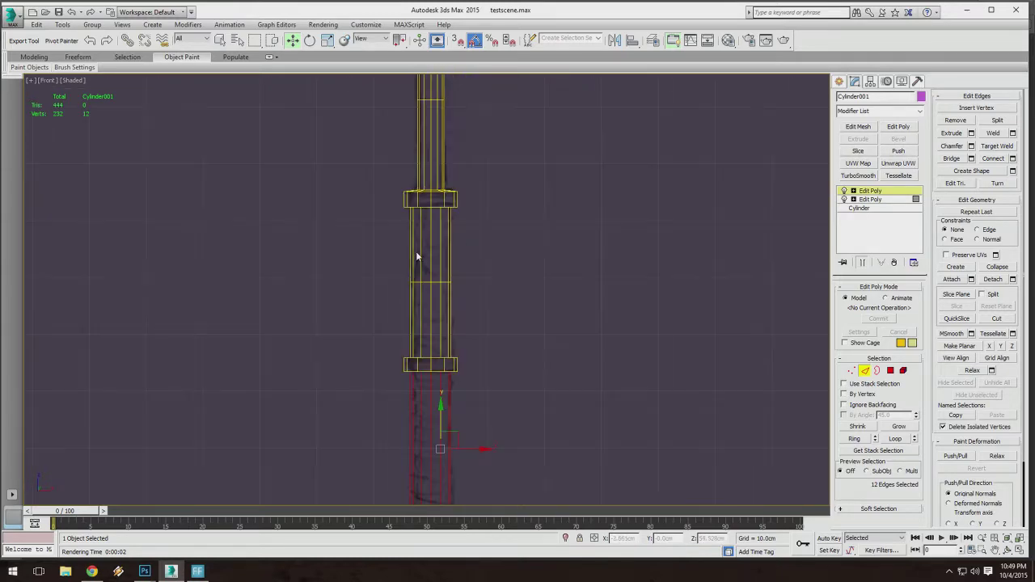
{"action": "scroll", "coordinate": [427, 210], "scroll_direction": "down", "scroll_amount": 2}
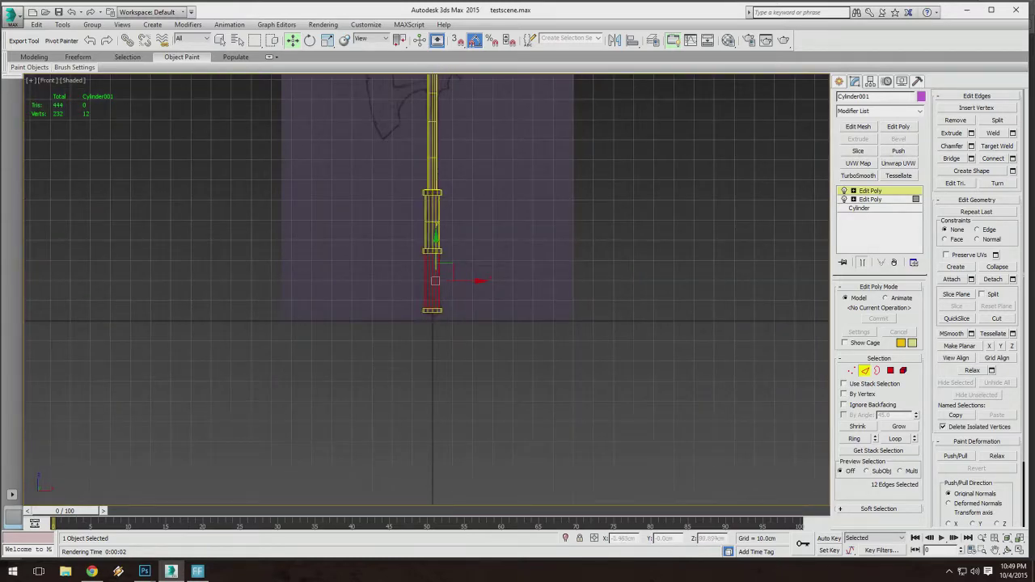
{"action": "scroll", "coordinate": [434, 210], "scroll_direction": "up", "scroll_amount": 4}
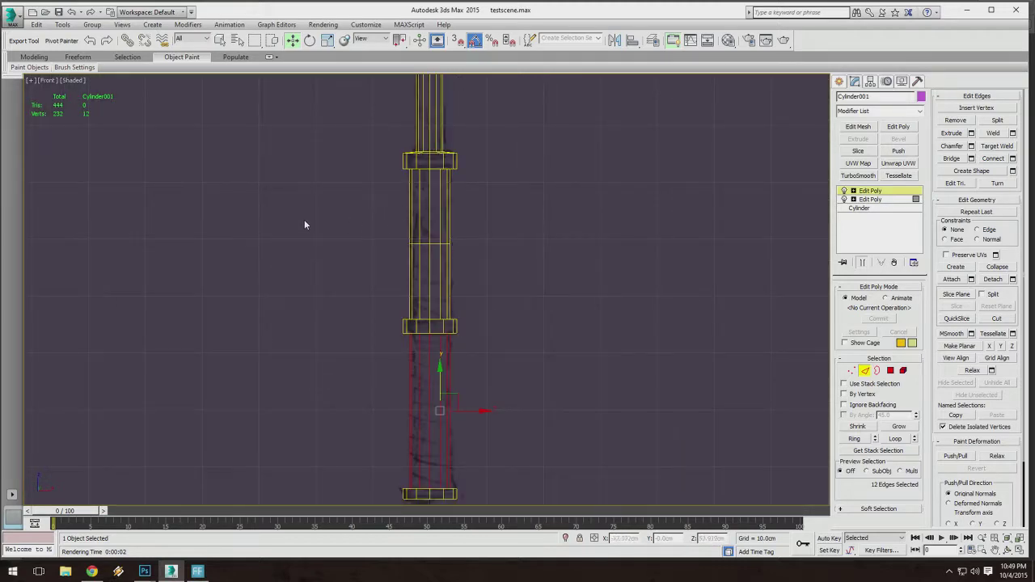
{"action": "scroll", "coordinate": [380, 218], "scroll_direction": "up", "scroll_amount": 4}
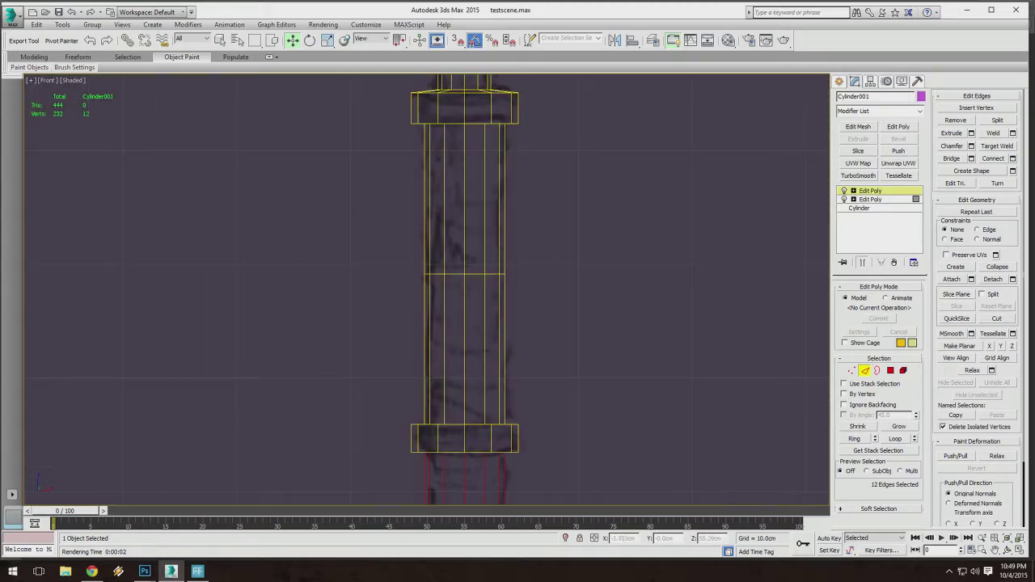
{"action": "middle_click_drag", "start_coordinate": [455, 340], "coordinate": [465, 220]}
{"action": "scroll", "coordinate": [465, 219], "scroll_direction": "down", "scroll_amount": 3}
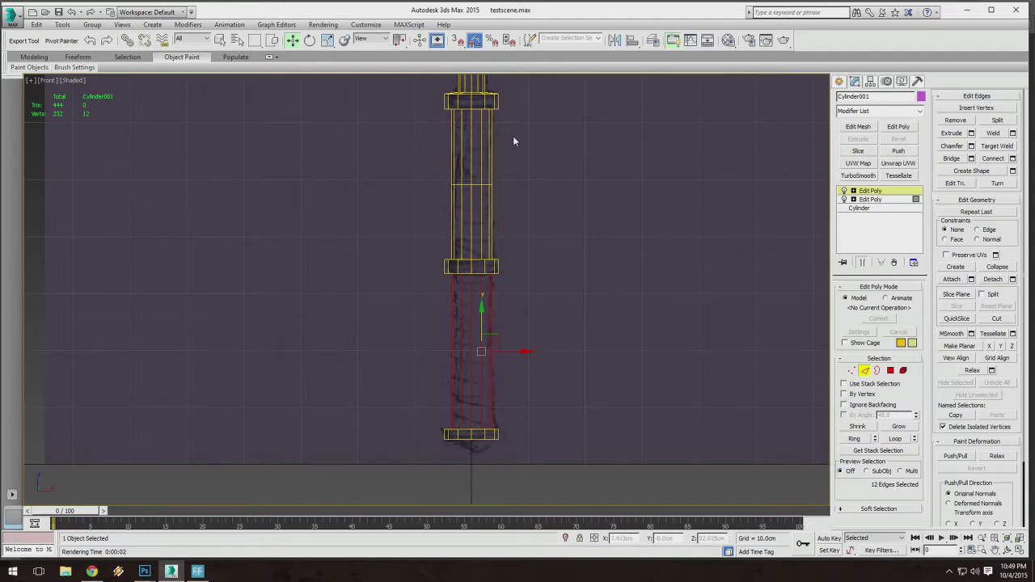
{"action": "middle_click_drag", "start_coordinate": [481, 351], "coordinate": [484, 397]}
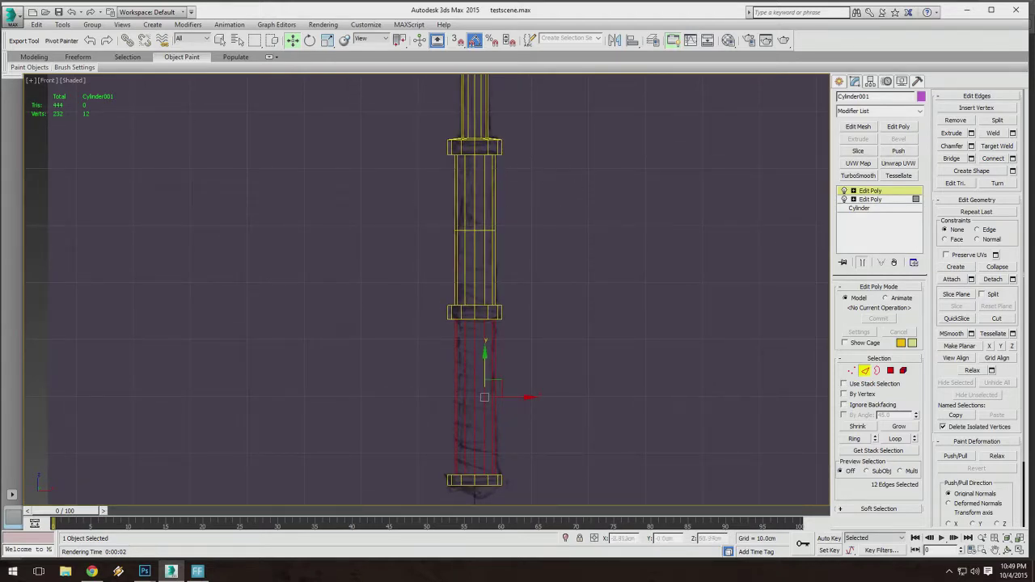
{"action": "middle_click_drag", "start_coordinate": [424, 155], "coordinate": [474, 240]}
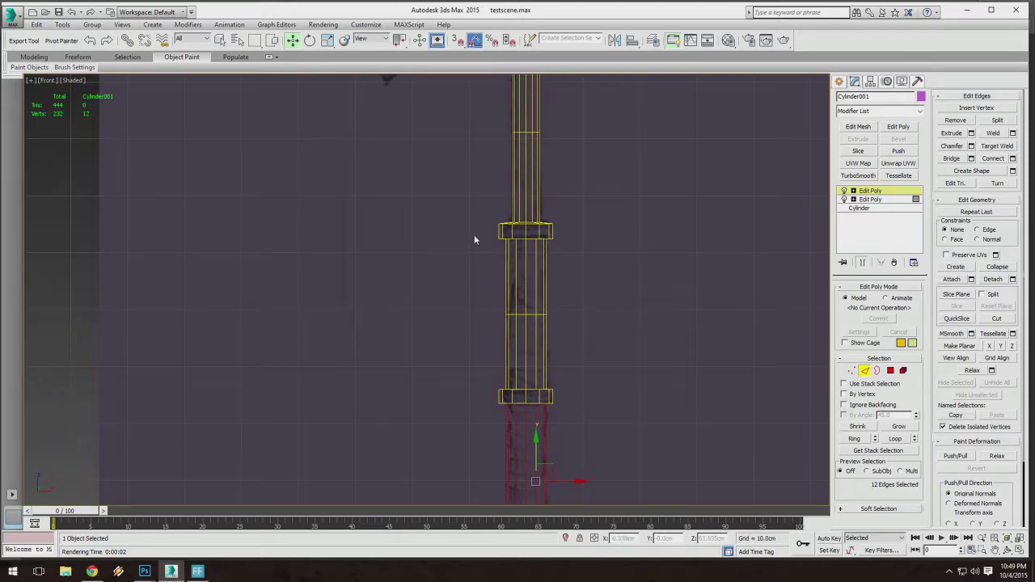
{"action": "scroll", "coordinate": [666, 243], "scroll_direction": "down", "scroll_amount": 3}
{"action": "middle_click_drag", "start_coordinate": [665, 242], "coordinate": [558, 305]}
{"action": "scroll", "coordinate": [393, 226], "scroll_direction": "up", "scroll_amount": 3}
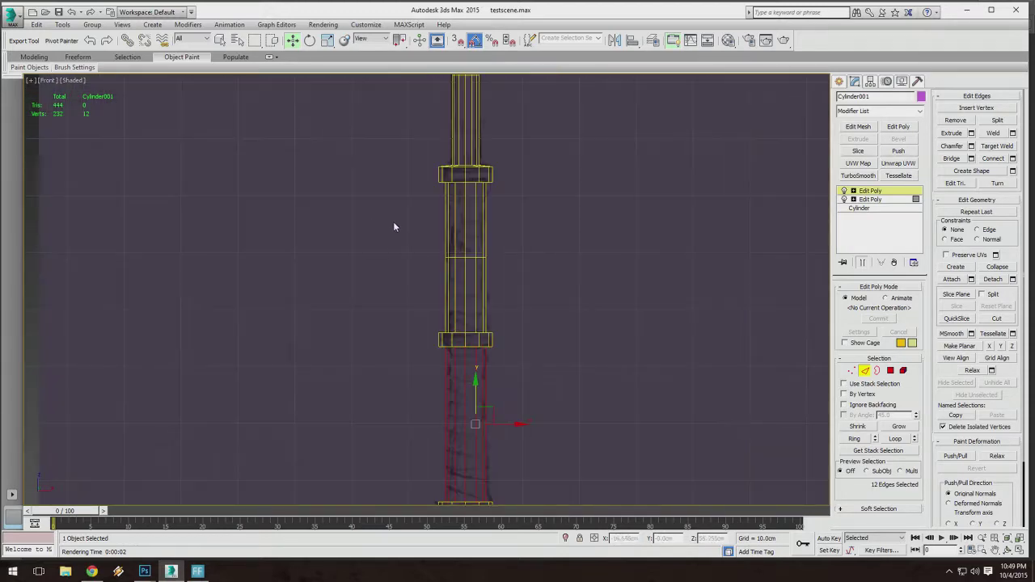
{"action": "middle_click_drag", "start_coordinate": [440, 254], "coordinate": [489, 95]}
{"action": "scroll", "coordinate": [492, 188], "scroll_direction": "up", "scroll_amount": 4}
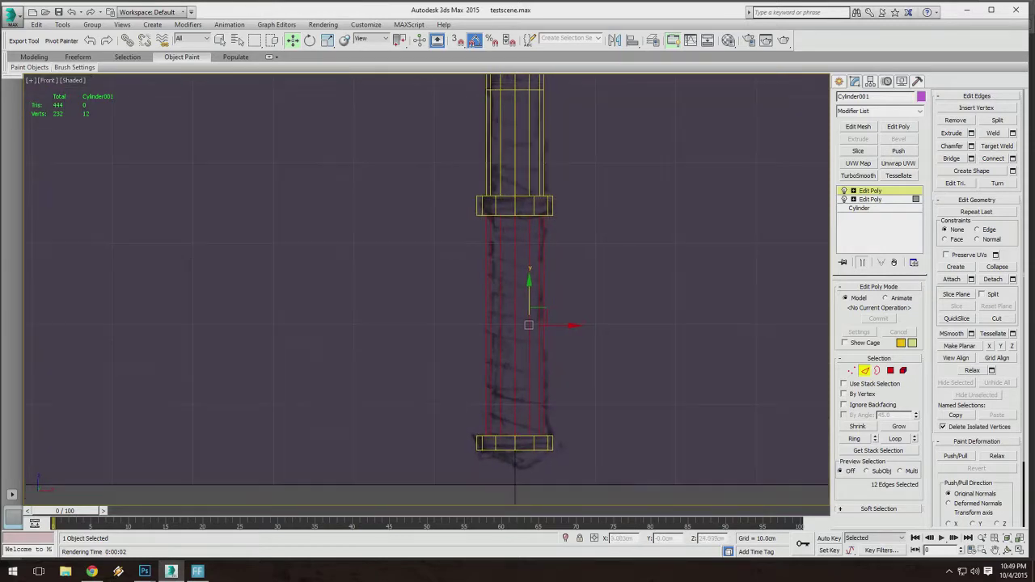
{"action": "middle_click_drag", "start_coordinate": [493, 187], "coordinate": [493, 327]}
{"action": "scroll", "coordinate": [553, 219], "scroll_direction": "up", "scroll_amount": 4}
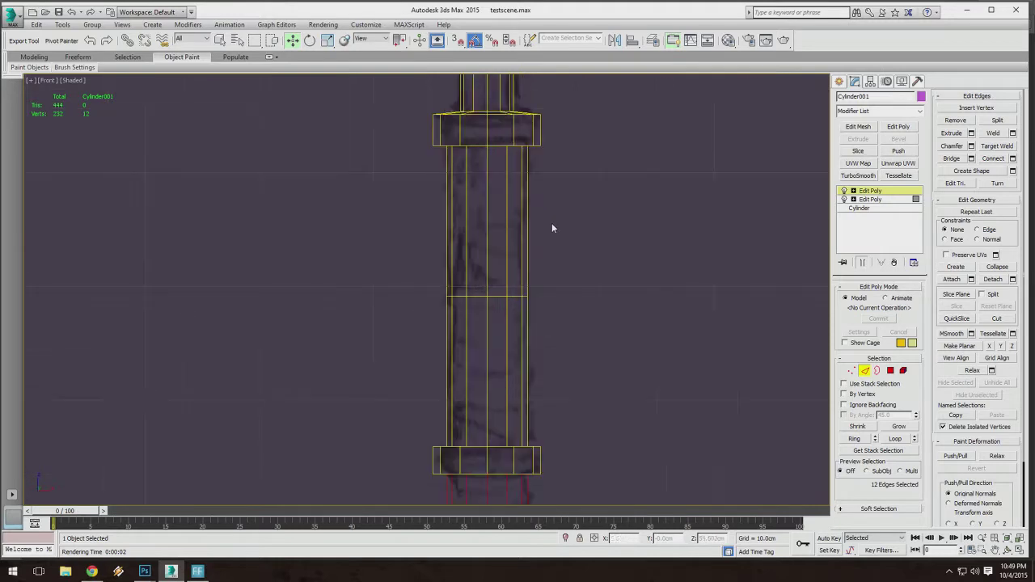
{"action": "middle_click_drag", "start_coordinate": [546, 237], "coordinate": [566, 214]}
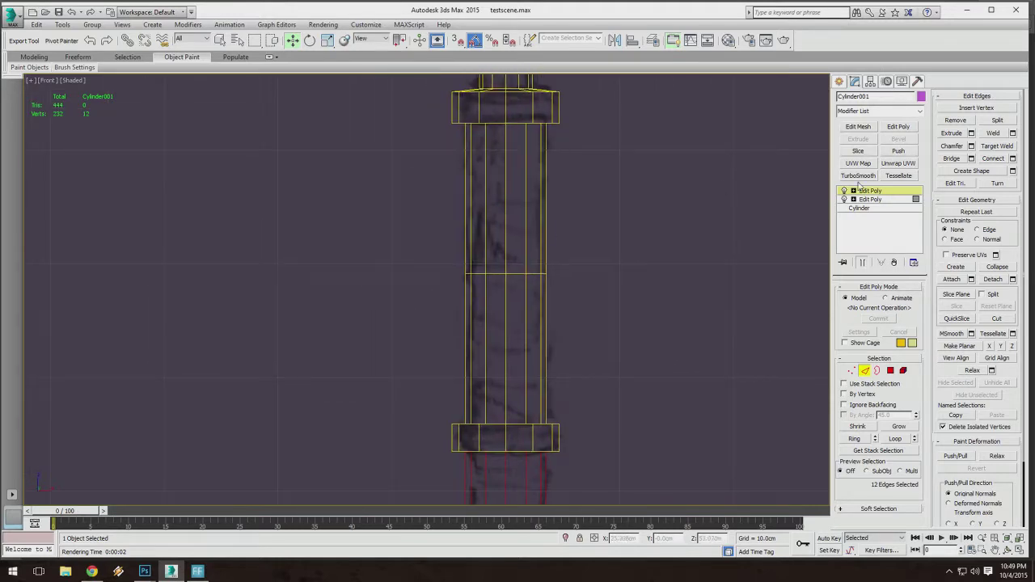
Add a new Edit Poly modifier and connect the vertical edges of both upper grip halves with one segment each.
{"action": "left_click", "coordinate": [898, 126]}
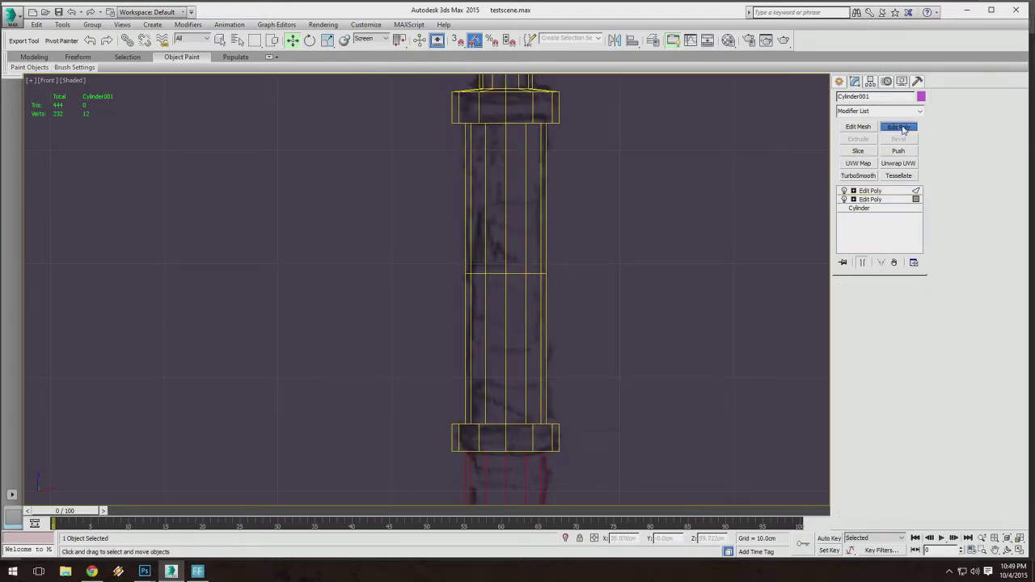
{"action": "left_click", "coordinate": [865, 370]}
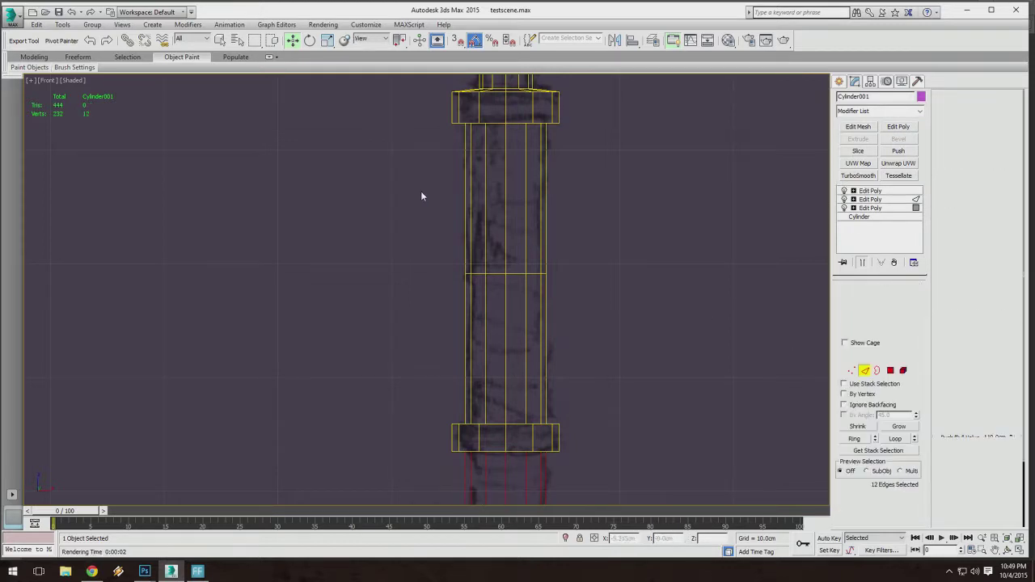
{"action": "middle_click_drag", "start_coordinate": [488, 312], "coordinate": [519, 176]}
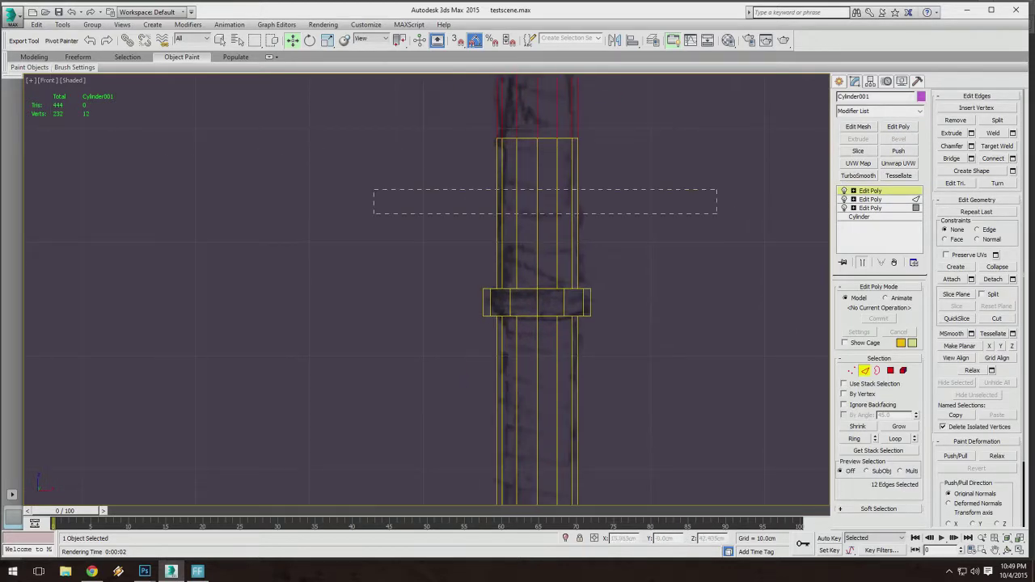
{"action": "left_click_drag", "start_coordinate": [374, 190], "coordinate": [717, 214], "text": "ctrl"}
{"action": "middle_click_drag", "start_coordinate": [714, 204], "coordinate": [663, 240]}
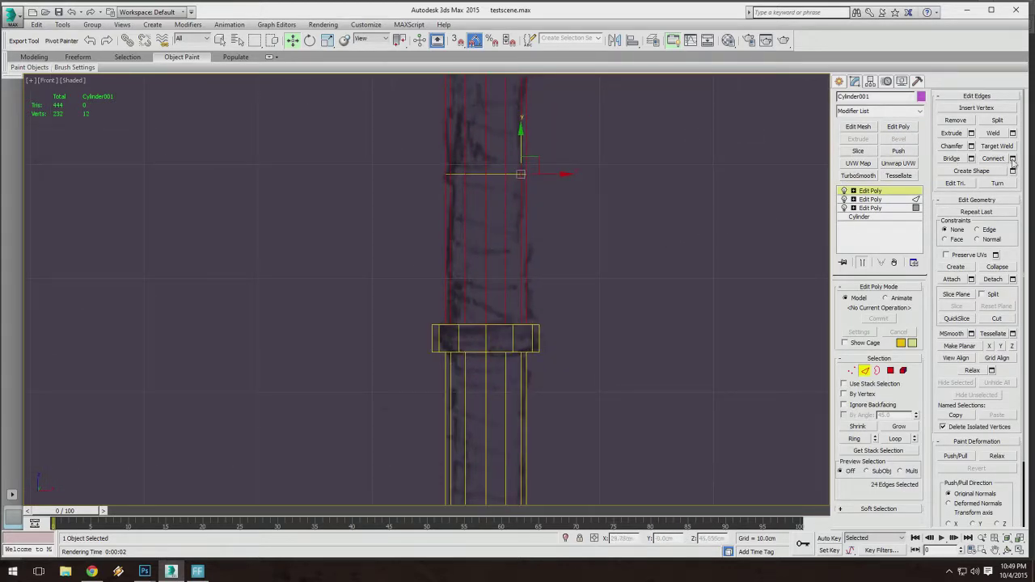
{"action": "left_click", "coordinate": [1012, 159]}
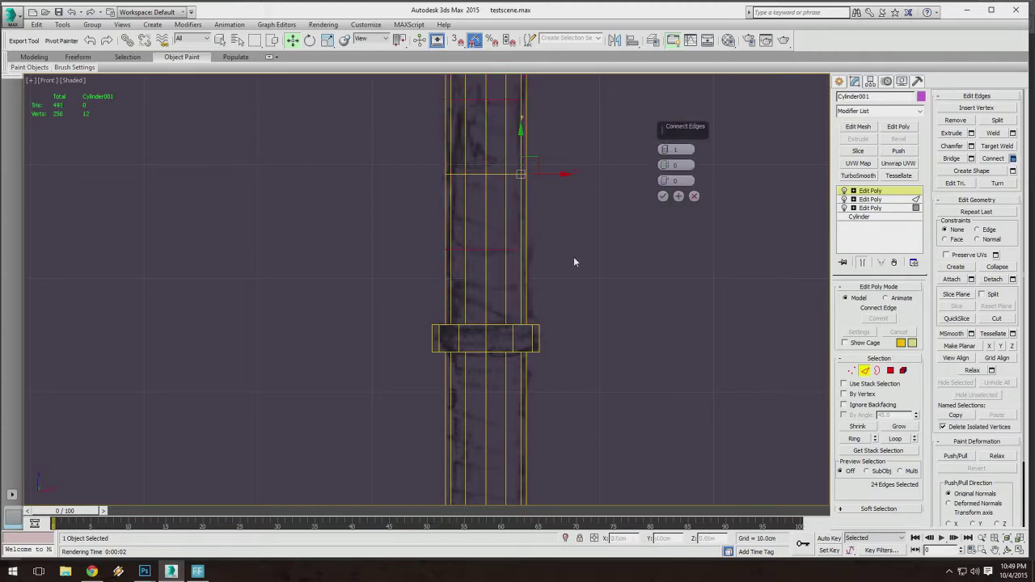
{"action": "left_click", "coordinate": [663, 196]}
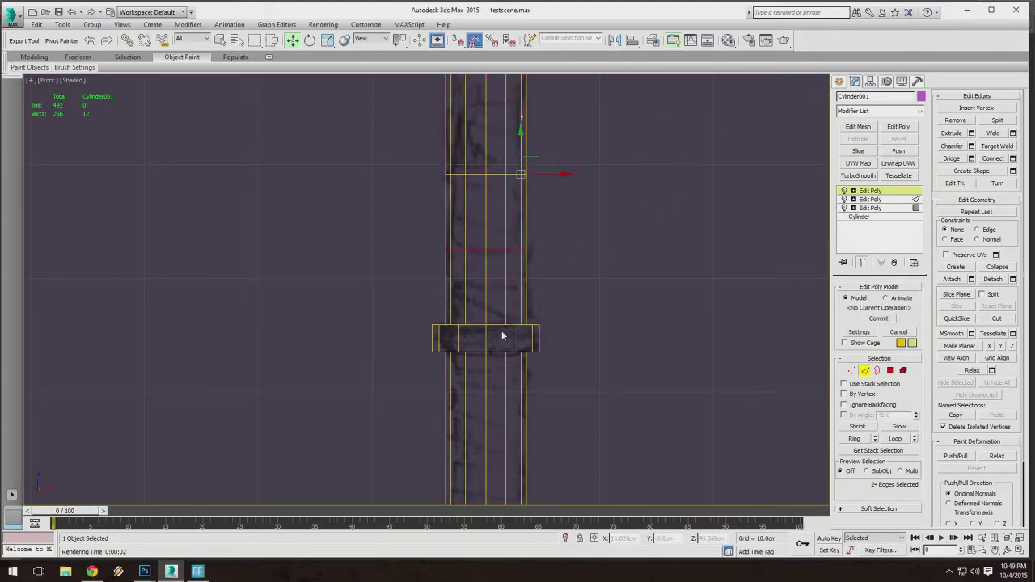
Connect the vertical edges of the lower grip section, between the middle and bottom bands, with three segments.
{"action": "middle_click_drag", "start_coordinate": [503, 337], "coordinate": [530, 242]}
{"action": "scroll", "coordinate": [334, 287], "scroll_direction": "down", "scroll_amount": 2}
{"action": "left_click_drag", "start_coordinate": [333, 288], "coordinate": [677, 324]}
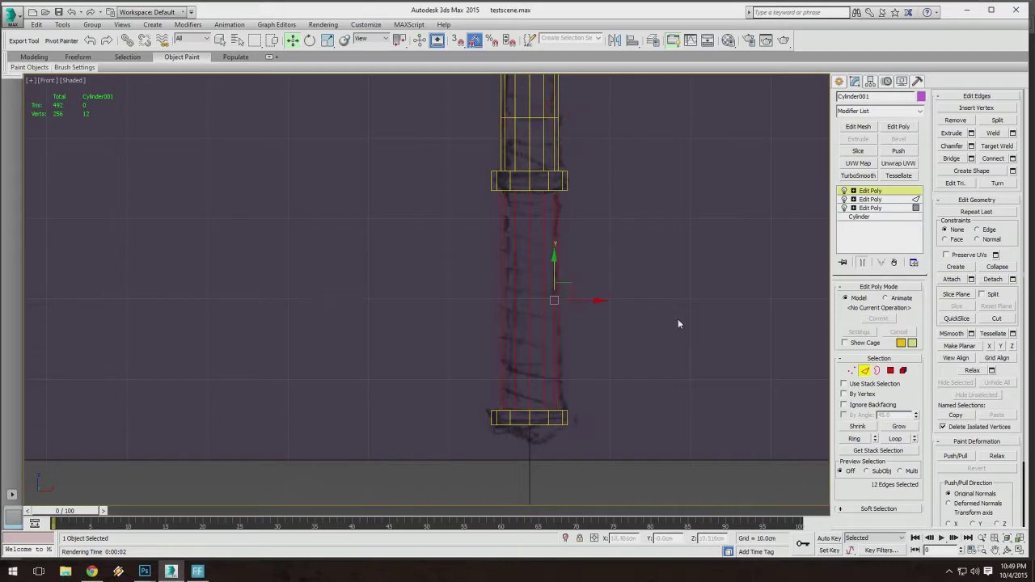
{"action": "left_click", "coordinate": [1012, 159]}
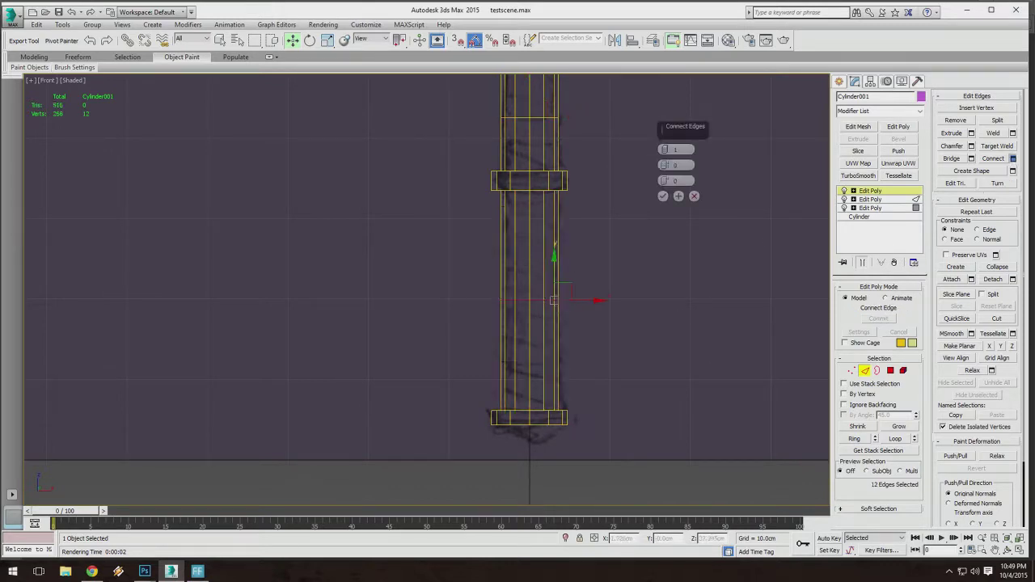
{"action": "middle_click_drag", "start_coordinate": [537, 270], "coordinate": [464, 249]}
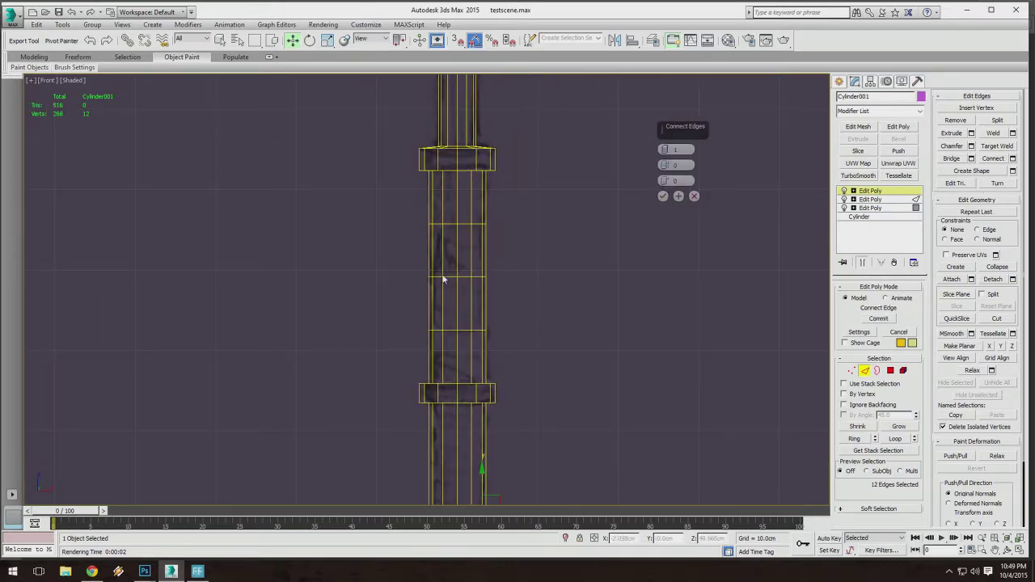
{"action": "middle_click_drag", "start_coordinate": [528, 289], "coordinate": [555, 235]}
{"action": "scroll", "coordinate": [639, 241], "scroll_direction": "up", "scroll_amount": 2}
{"action": "middle_click_drag", "start_coordinate": [639, 241], "coordinate": [617, 171]}
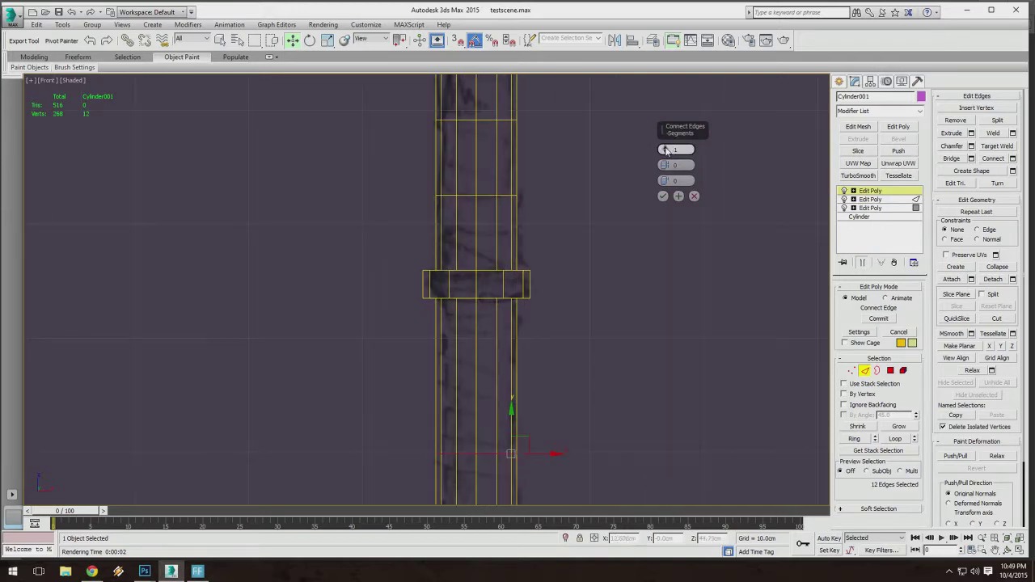
{"action": "left_click_drag", "start_coordinate": [665, 150], "coordinate": [638, 181]}
{"action": "middle_click_drag", "start_coordinate": [540, 219], "coordinate": [538, 121]}
{"action": "left_click", "coordinate": [663, 196]}
Select the vertices of the lower grip's lowest edge loop and scale them slightly inward towards the sketched outline.
{"action": "scroll", "coordinate": [529, 206], "scroll_direction": "down", "scroll_amount": 5}
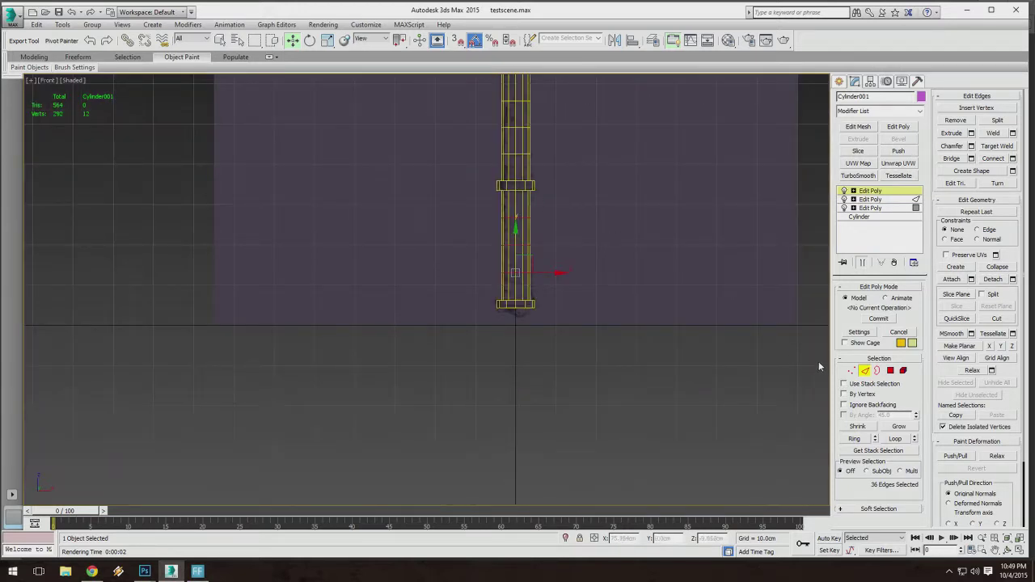
{"action": "left_click", "coordinate": [851, 370]}
{"action": "middle_click_drag", "start_coordinate": [553, 176], "coordinate": [545, 237]}
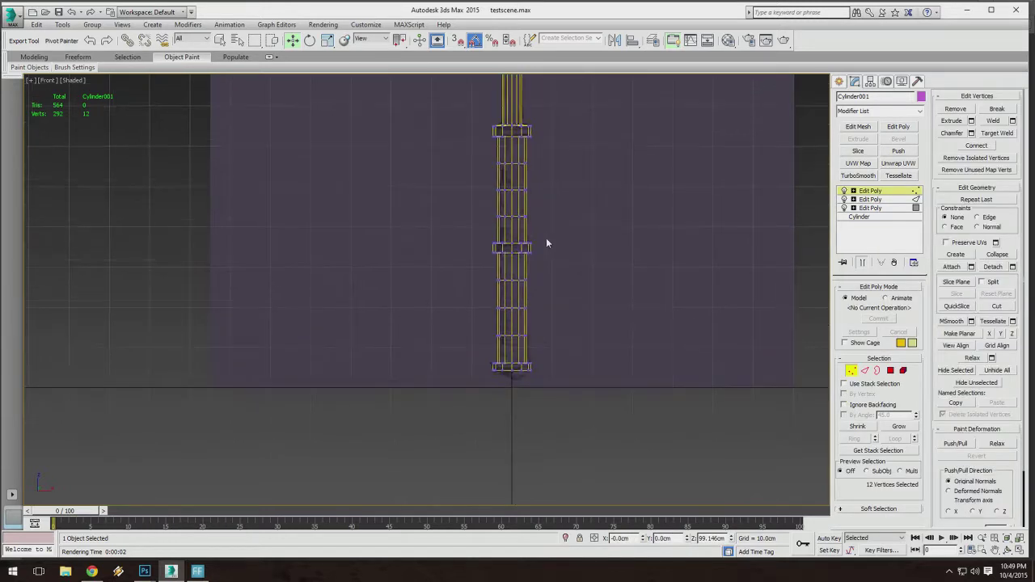
{"action": "scroll", "coordinate": [503, 336], "scroll_direction": "up", "scroll_amount": 5}
{"action": "left_click_drag", "start_coordinate": [614, 348], "coordinate": [614, 347]}
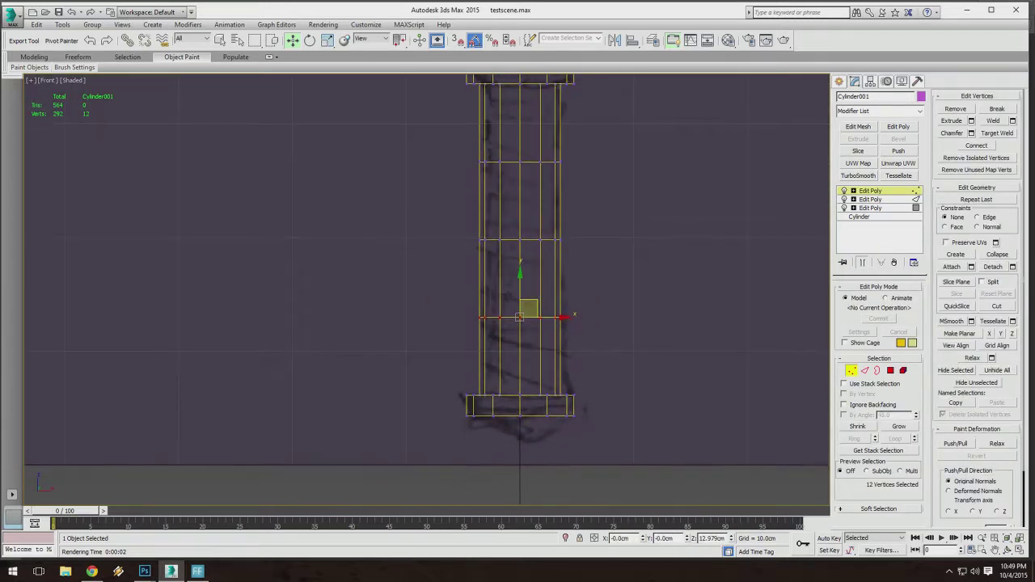
{"action": "middle_click_drag", "start_coordinate": [615, 348], "coordinate": [568, 327]}
{"action": "scroll", "coordinate": [423, 215], "scroll_direction": "up", "scroll_amount": 8}
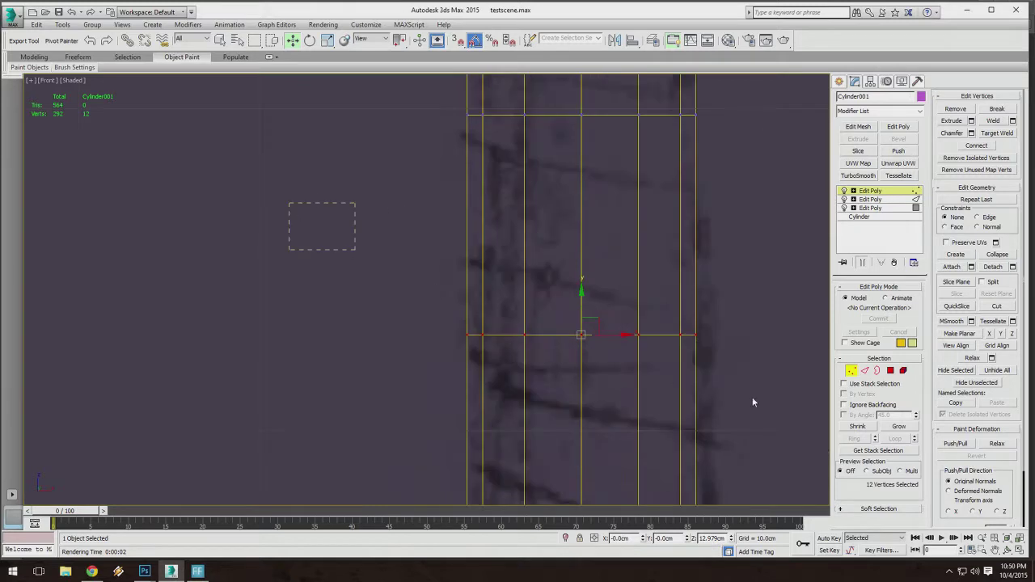
{"action": "scroll", "coordinate": [391, 327], "scroll_direction": "down", "scroll_amount": 3}
{"action": "left_click", "coordinate": [327, 40]}
{"action": "scroll", "coordinate": [463, 304], "scroll_direction": "down", "scroll_amount": 2}
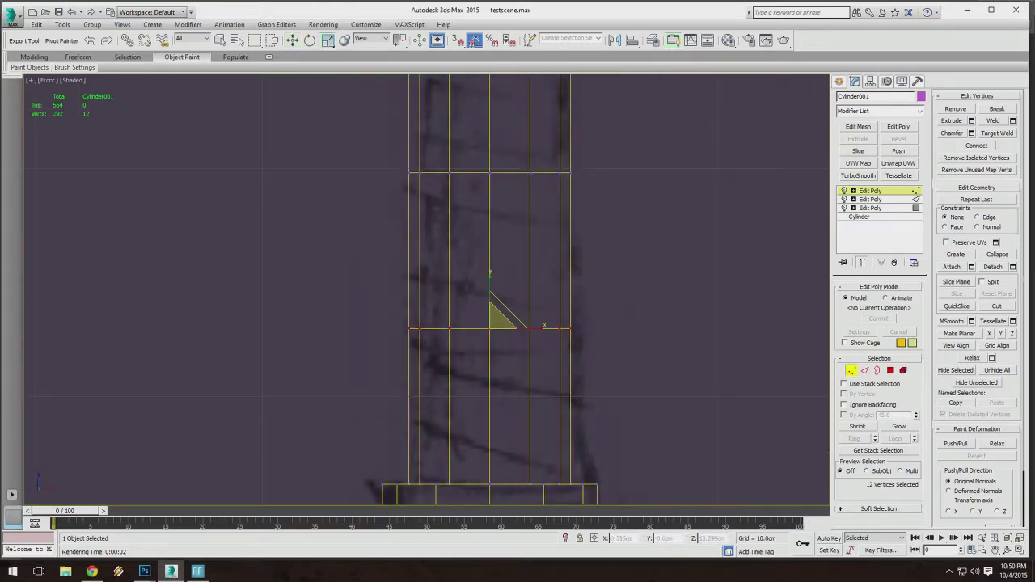
{"action": "left_click_drag", "start_coordinate": [497, 320], "coordinate": [497, 327]}
Scale the vertices of the lower grip's middle and uppermost edge loops inward, one loop at a time, to shape its waist.
{"action": "left_click_drag", "start_coordinate": [648, 114], "coordinate": [368, 206]}
{"action": "middle_click_drag", "start_coordinate": [368, 206], "coordinate": [369, 279]}
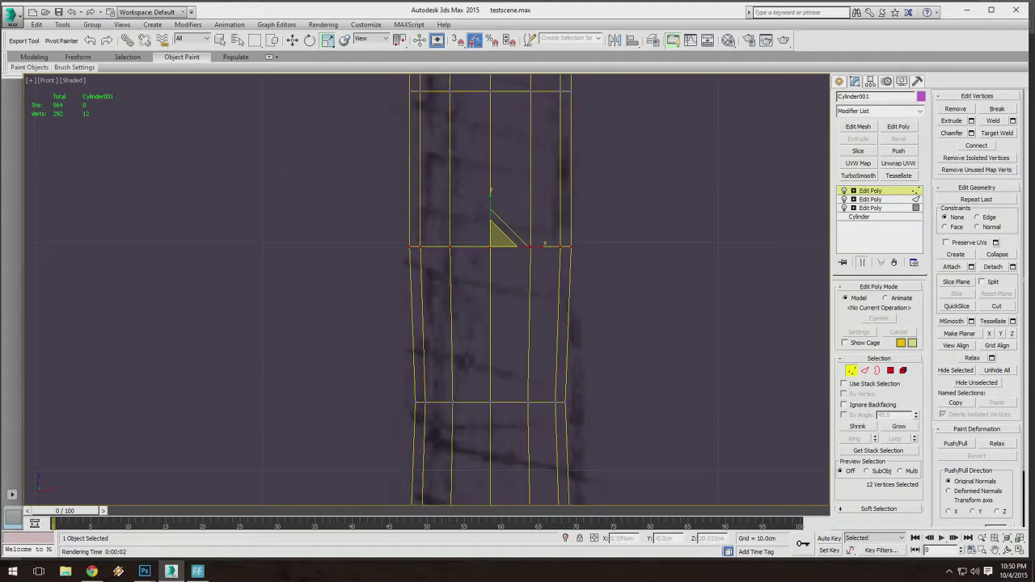
{"action": "left_click_drag", "start_coordinate": [498, 238], "coordinate": [498, 245]}
{"action": "middle_click_drag", "start_coordinate": [476, 108], "coordinate": [474, 217]}
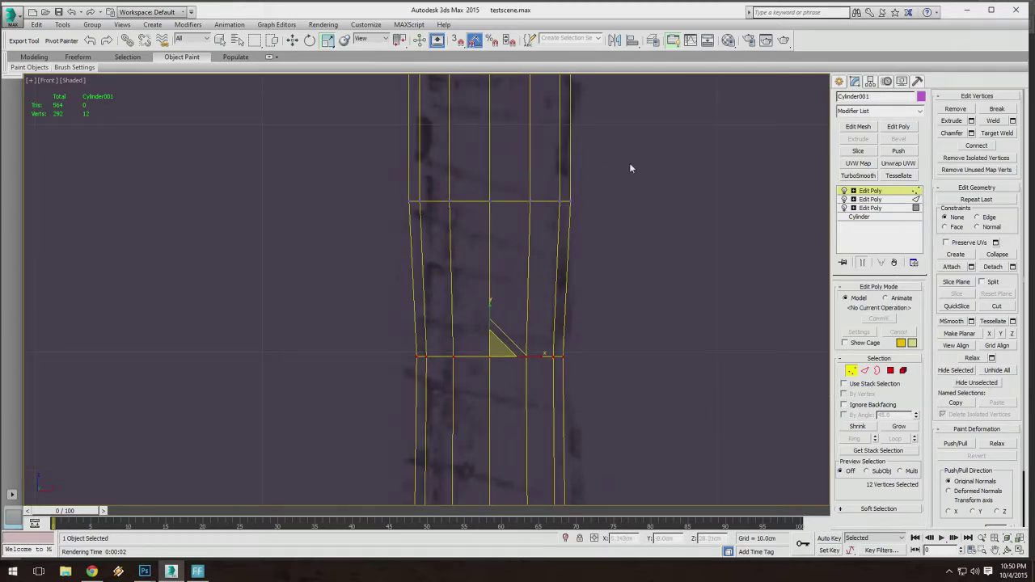
{"action": "left_click_drag", "start_coordinate": [629, 163], "coordinate": [380, 222]}
{"action": "middle_click_drag", "start_coordinate": [380, 223], "coordinate": [378, 277]}
{"action": "left_click_drag", "start_coordinate": [498, 245], "coordinate": [498, 249]}
{"action": "scroll", "coordinate": [498, 210], "scroll_direction": "down", "scroll_amount": 6}
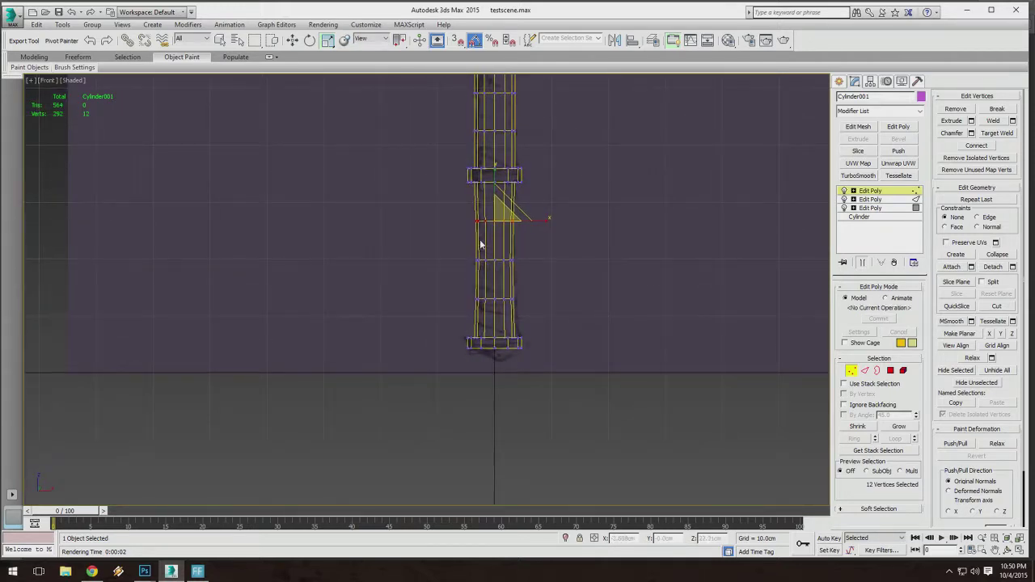
{"action": "scroll", "coordinate": [497, 234], "scroll_direction": "up", "scroll_amount": 6}
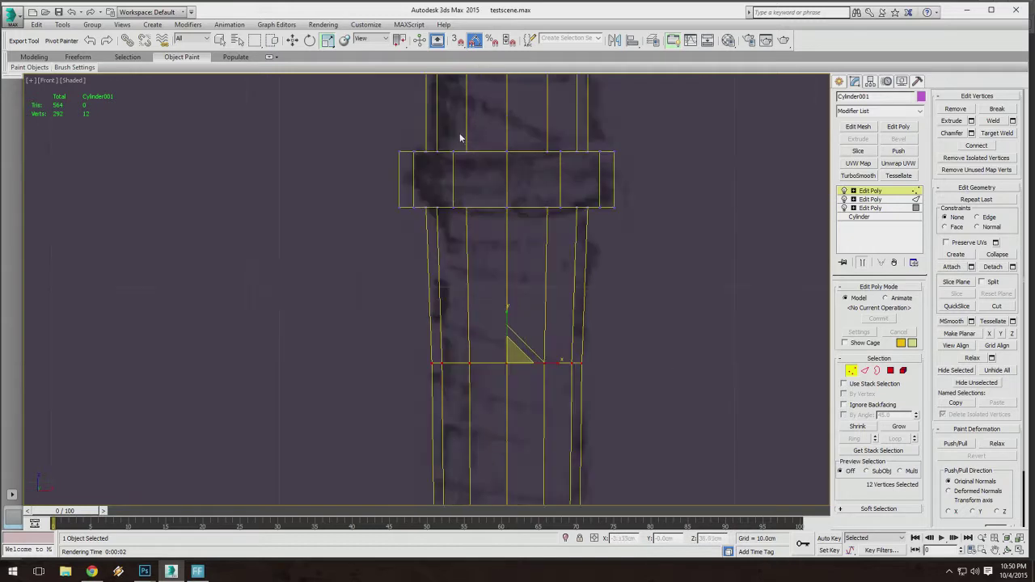
Scale the vertices of the upper grip's lowest and middle edge loops slightly inward, one loop at a time.
{"action": "middle_click_drag", "start_coordinate": [446, 201], "coordinate": [430, 315]}
{"action": "left_click_drag", "start_coordinate": [378, 242], "coordinate": [581, 156]}
{"action": "middle_click_drag", "start_coordinate": [581, 155], "coordinate": [562, 251]}
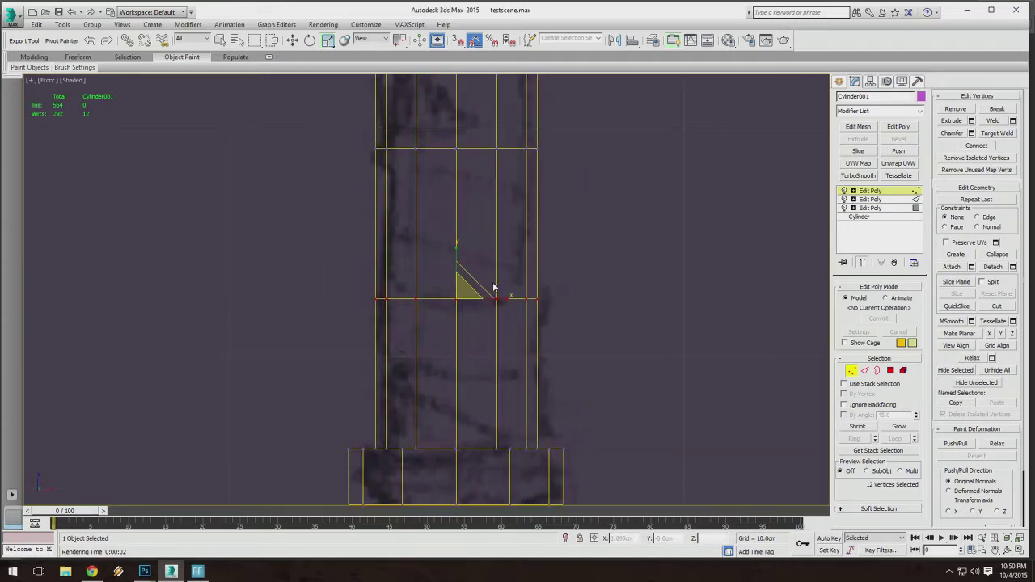
{"action": "left_click_drag", "start_coordinate": [477, 282], "coordinate": [473, 296]}
{"action": "middle_click_drag", "start_coordinate": [316, 214], "coordinate": [316, 238]}
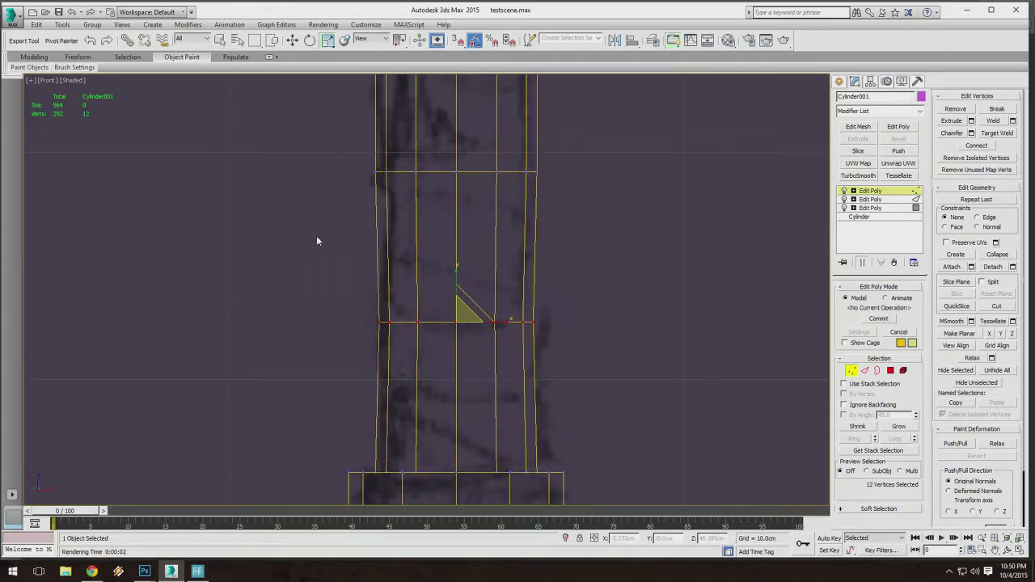
{"action": "left_click_drag", "start_coordinate": [317, 238], "coordinate": [586, 140]}
{"action": "middle_click_drag", "start_coordinate": [471, 167], "coordinate": [474, 172]}
{"action": "left_click_drag", "start_coordinate": [473, 172], "coordinate": [473, 193]}
Scale the vertices of the upper grip's uppermost edge loop, just under the upper band, slightly inward.
{"action": "middle_click_drag", "start_coordinate": [422, 96], "coordinate": [439, 257]}
{"action": "middle_click_drag", "start_coordinate": [656, 159], "coordinate": [663, 64]}
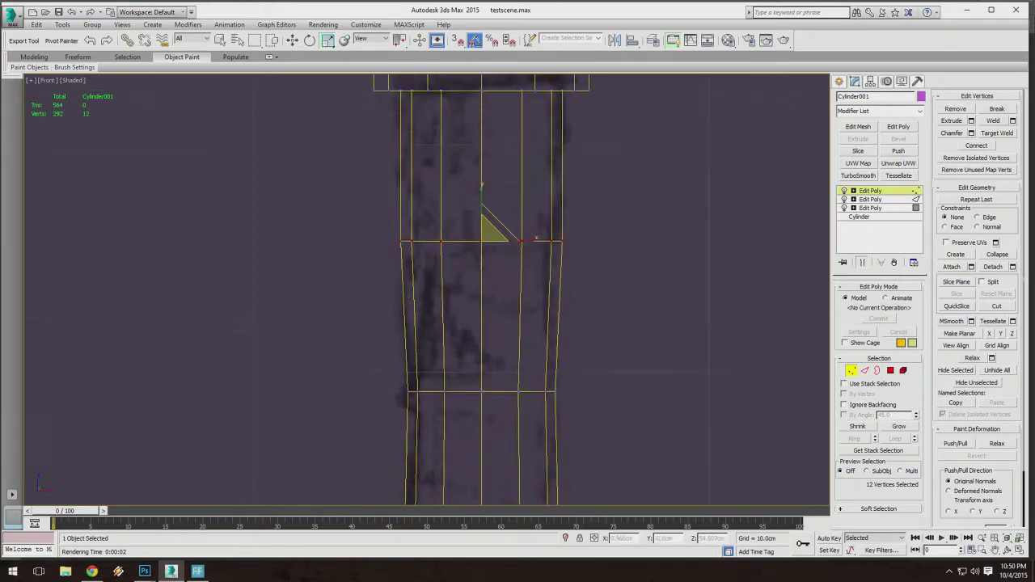
{"action": "left_click_drag", "start_coordinate": [482, 231], "coordinate": [483, 240]}
{"action": "scroll", "coordinate": [489, 238], "scroll_direction": "down", "scroll_amount": 4}
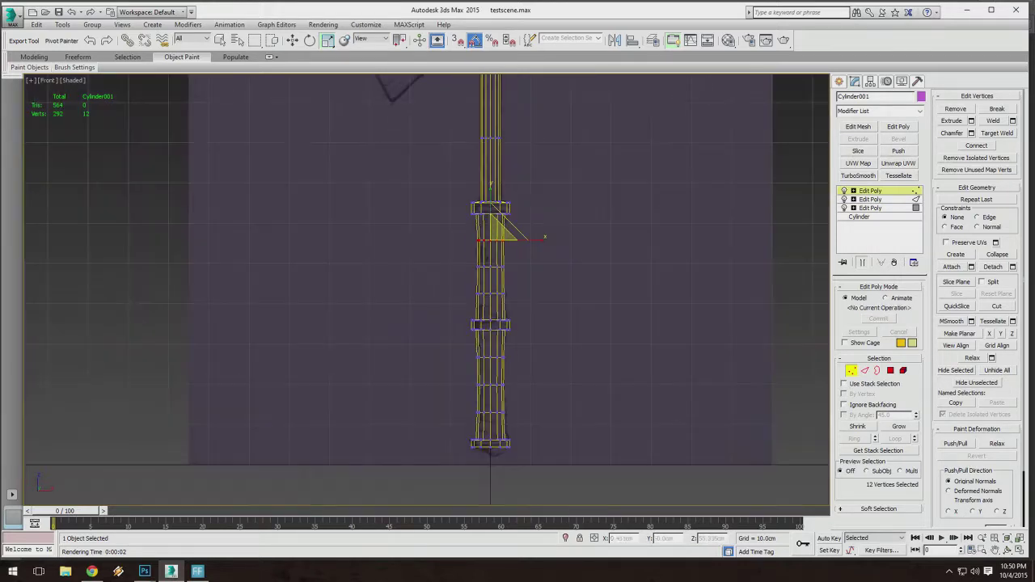
{"action": "scroll", "coordinate": [483, 233], "scroll_direction": "up", "scroll_amount": 5}
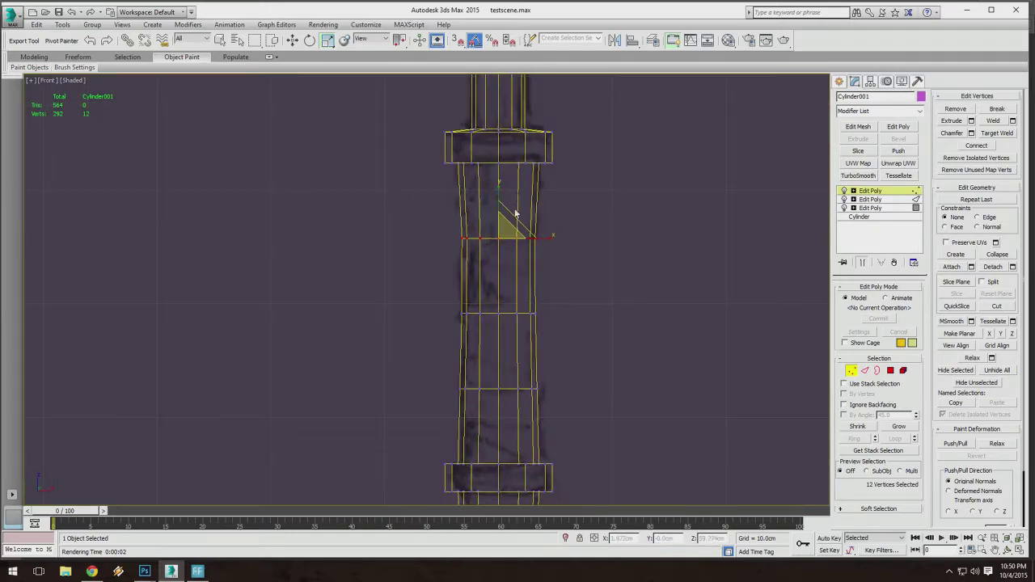
Turn off the handle's See-Through display in its object properties, then leave vertex editing and deselect the handle.
{"action": "middle_click_drag", "start_coordinate": [530, 124], "coordinate": [524, 260]}
{"action": "scroll", "coordinate": [526, 169], "scroll_direction": "down", "scroll_amount": 5}
{"action": "right_click", "coordinate": [524, 260]}
{"action": "left_click", "coordinate": [539, 335]}
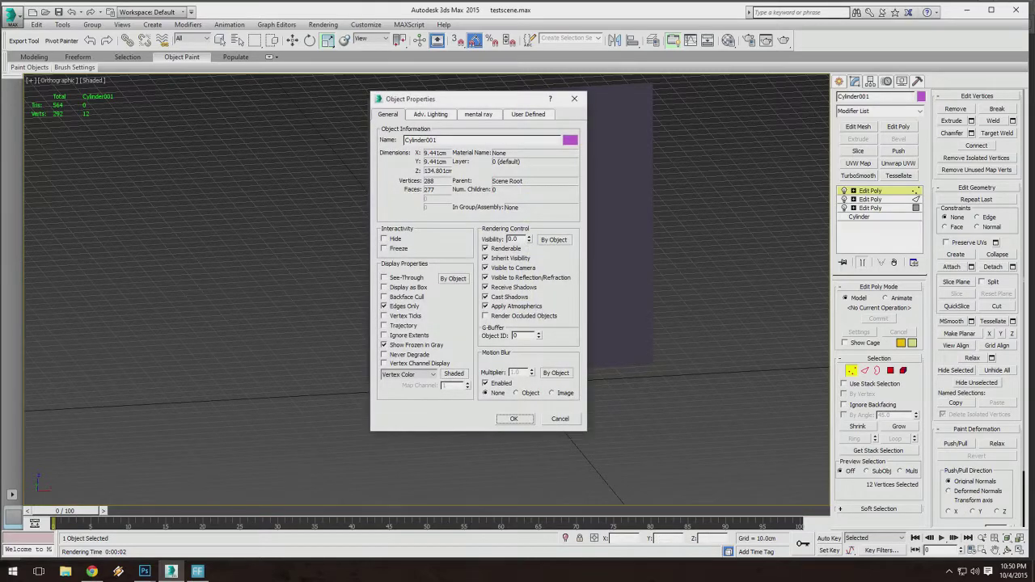
{"action": "left_click", "coordinate": [513, 418]}
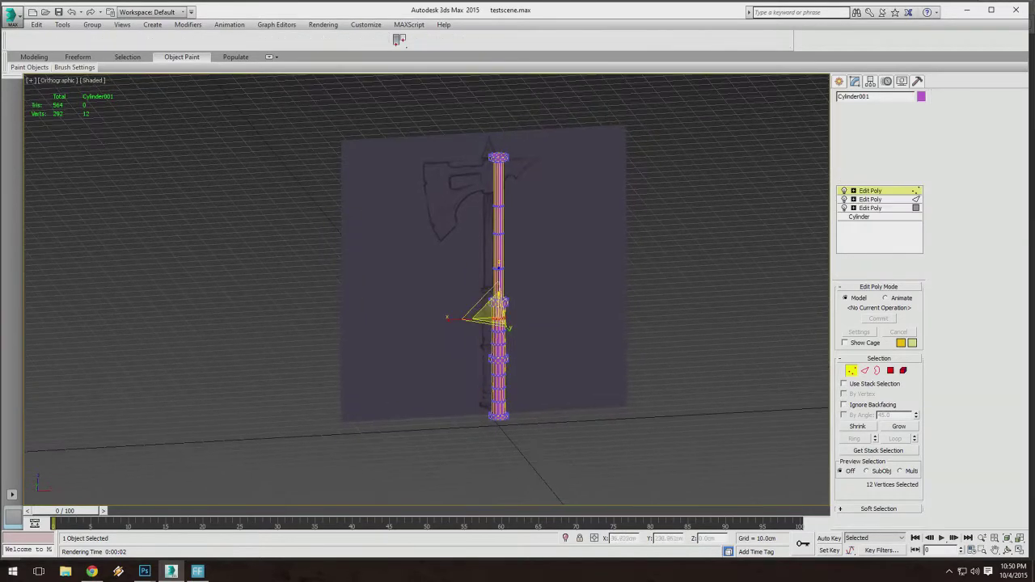
{"action": "left_click", "coordinate": [851, 371]}
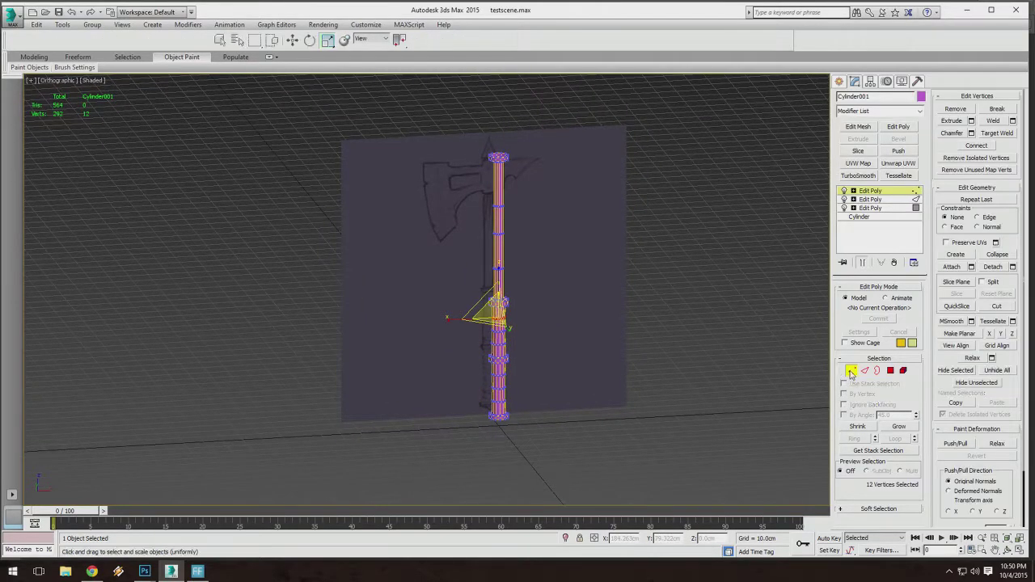
{"action": "left_click", "coordinate": [219, 40]}
{"action": "left_click", "coordinate": [228, 134]}
Examine the solid handle's grip sections and bands, then select it and inspect the bottom cap from below against the sketch.
{"action": "middle_click_drag", "start_coordinate": [228, 134], "coordinate": [562, 359], "text": "alt"}
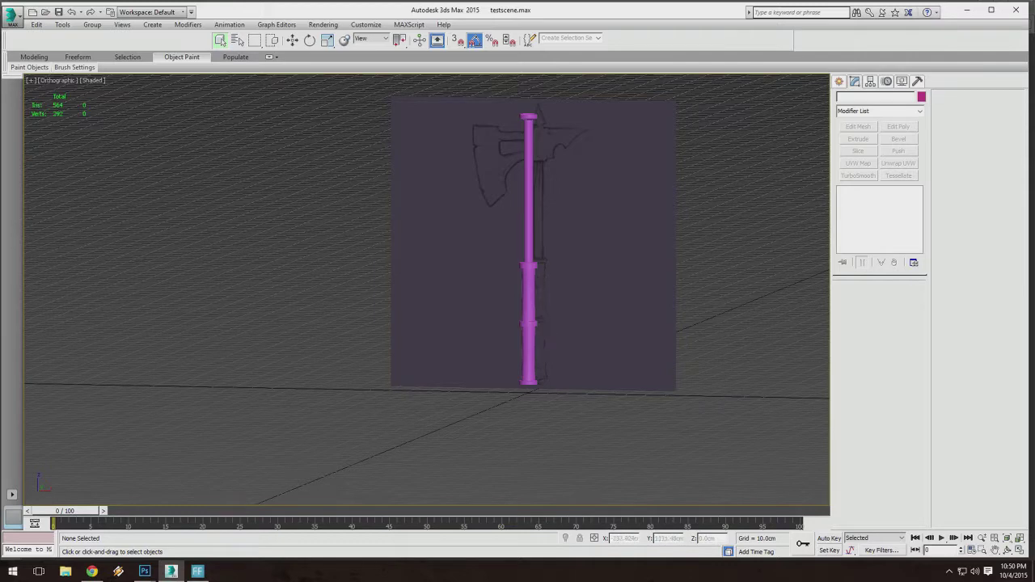
{"action": "scroll", "coordinate": [541, 167], "scroll_direction": "up", "scroll_amount": 4}
{"action": "middle_click_drag", "start_coordinate": [541, 324], "coordinate": [541, 206]}
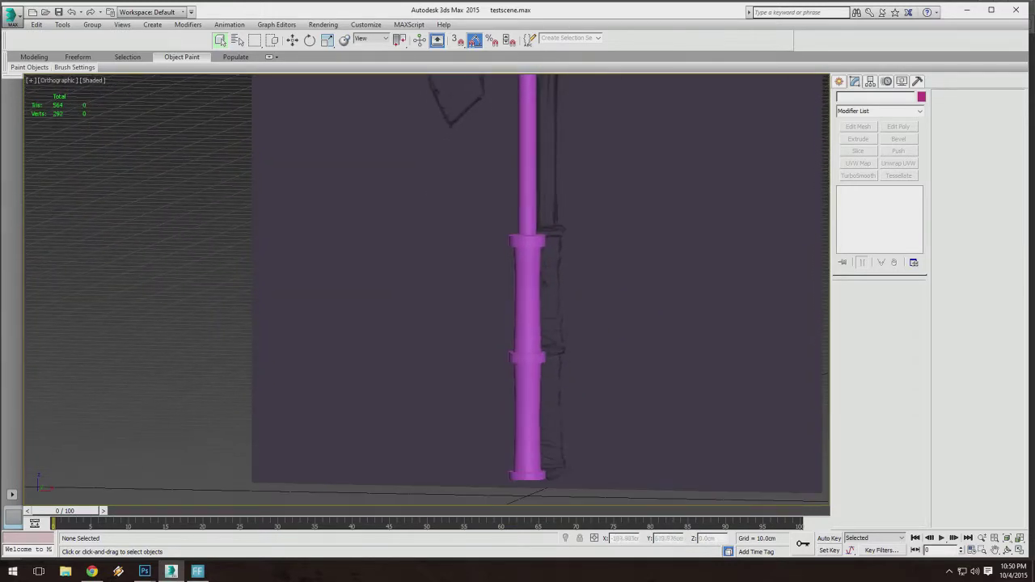
{"action": "left_click", "coordinate": [530, 251]}
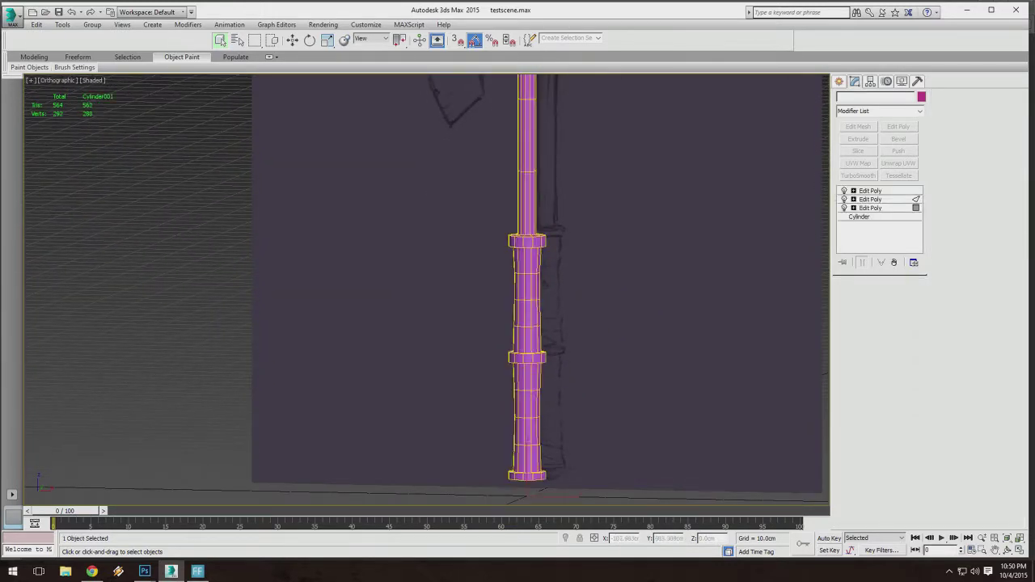
{"action": "middle_click_drag", "start_coordinate": [544, 286], "coordinate": [516, 267]}
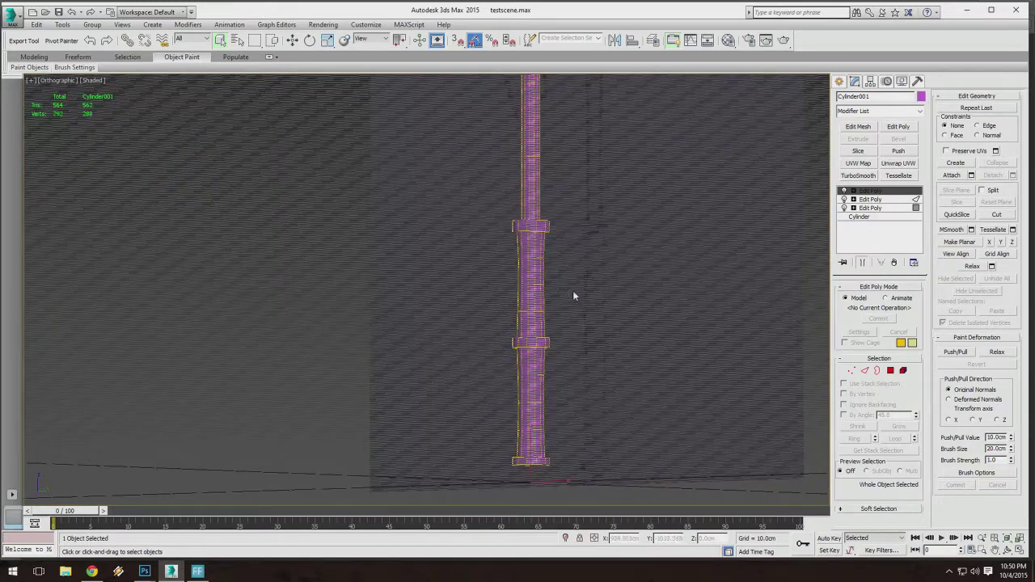
{"action": "middle_click_drag", "start_coordinate": [573, 296], "coordinate": [444, 264], "text": "alt"}
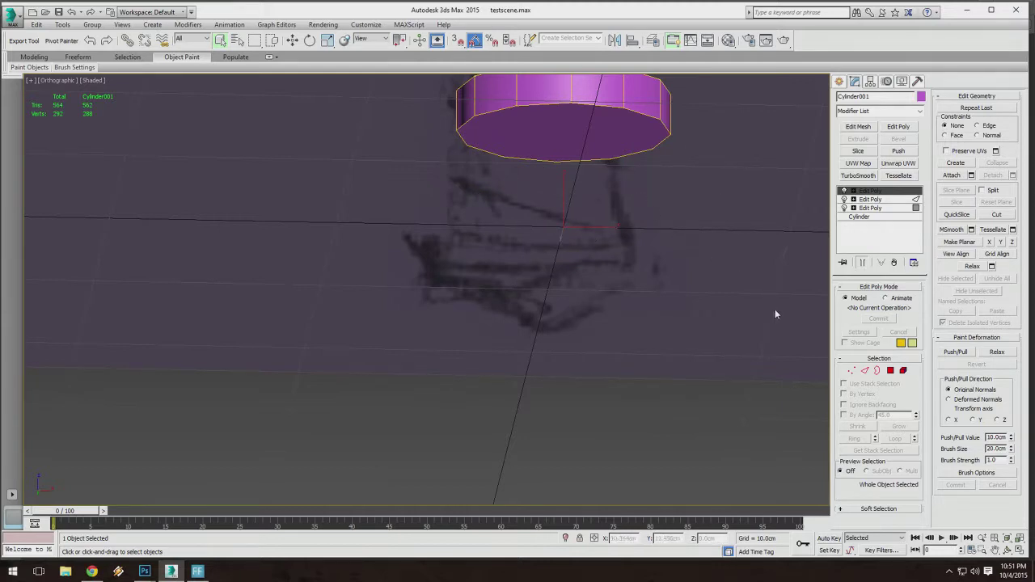
{"action": "scroll", "coordinate": [456, 180], "scroll_direction": "down", "scroll_amount": 5}
{"action": "middle_click_drag", "start_coordinate": [466, 180], "coordinate": [455, 251]}
{"action": "scroll", "coordinate": [485, 204], "scroll_direction": "up", "scroll_amount": 4}
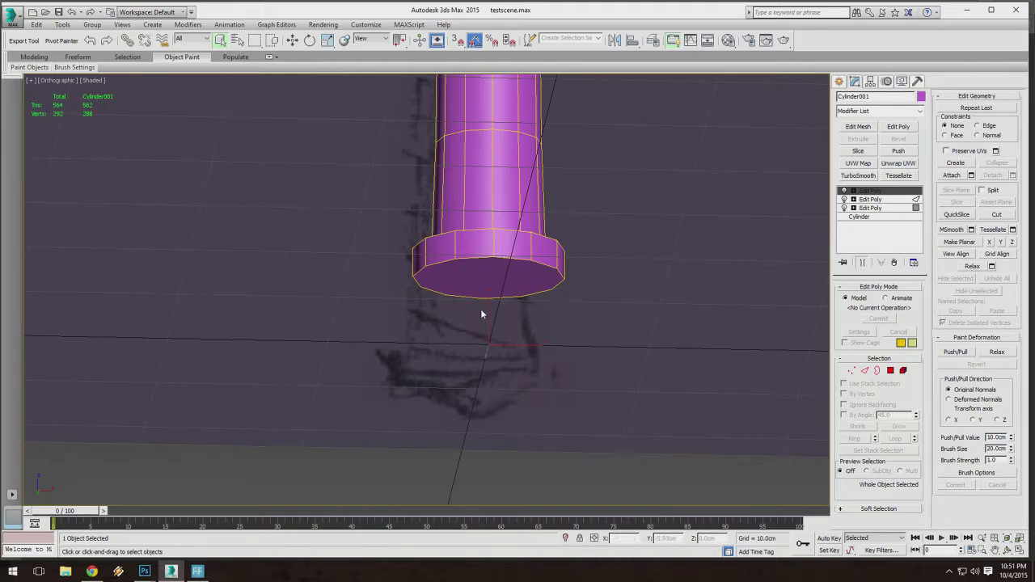
{"action": "middle_click_drag", "start_coordinate": [481, 308], "coordinate": [361, 395], "text": "alt"}
{"action": "scroll", "coordinate": [361, 396], "scroll_direction": "up", "scroll_amount": 4}
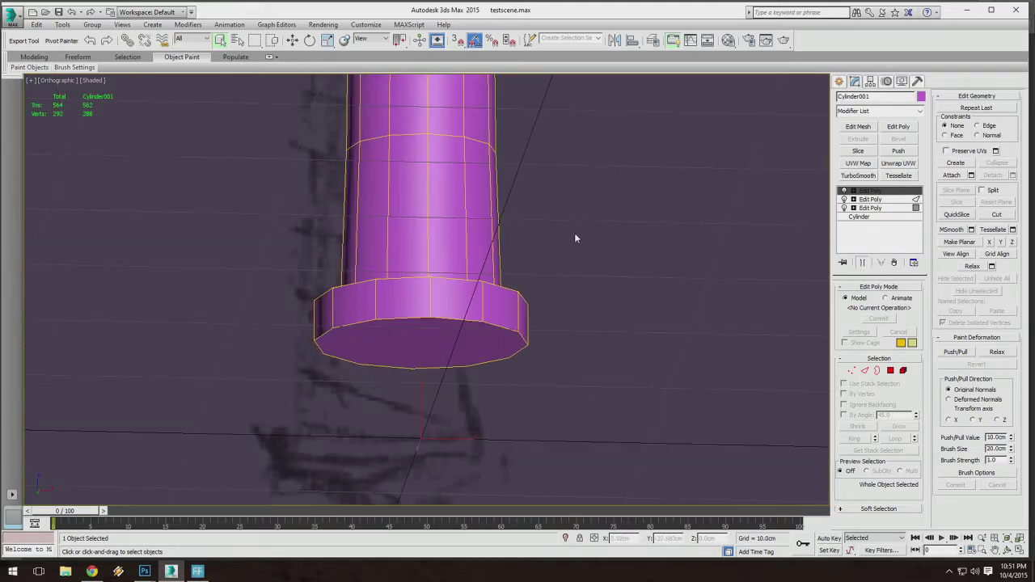
{"action": "scroll", "coordinate": [566, 215], "scroll_direction": "down", "scroll_amount": 3}
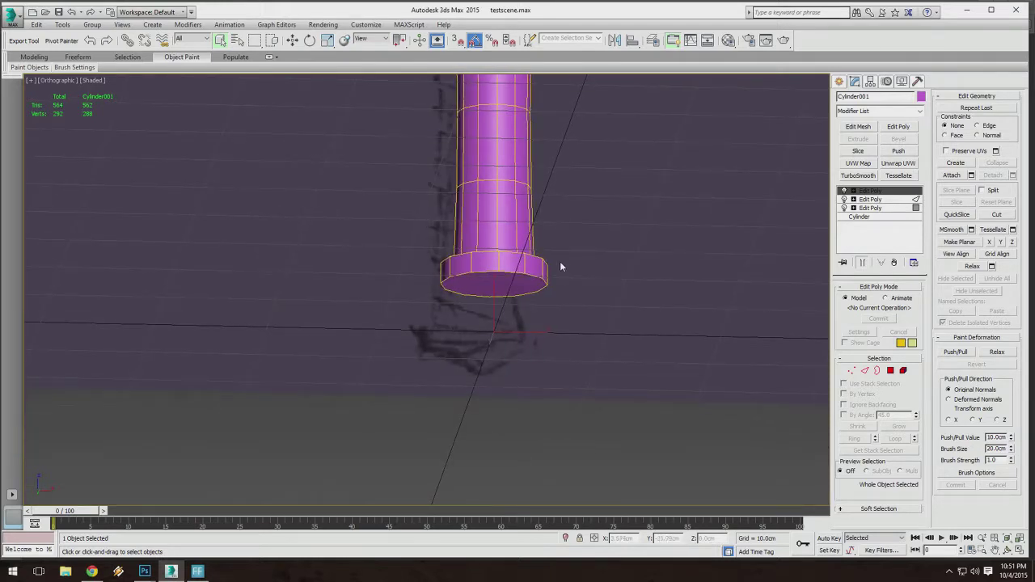
Select the axe handle and isolate it, hiding the reference sketch plane.
{"action": "middle_click_drag", "start_coordinate": [560, 266], "coordinate": [579, 245], "text": "alt"}
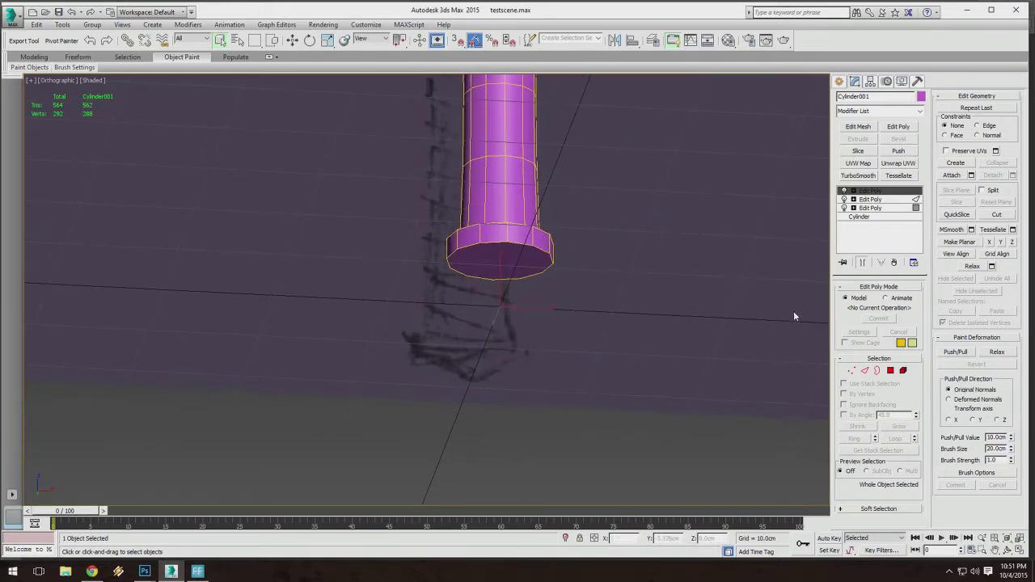
{"action": "middle_click_drag", "start_coordinate": [498, 291], "coordinate": [503, 381]}
{"action": "scroll", "coordinate": [547, 378], "scroll_direction": "up", "scroll_amount": 2}
{"action": "scroll", "coordinate": [480, 336], "scroll_direction": "down", "scroll_amount": 8}
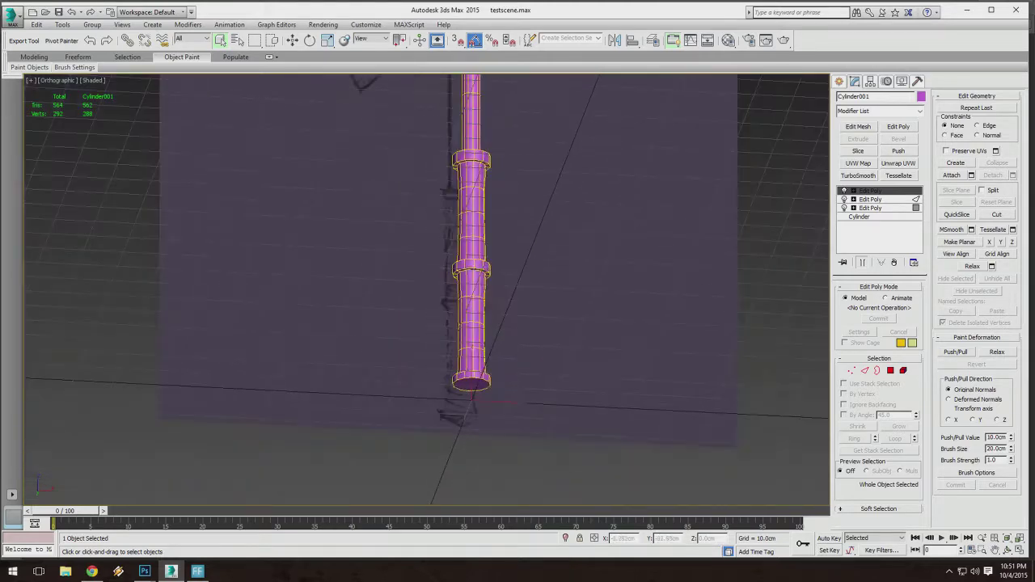
{"action": "right_click", "coordinate": [475, 316]}
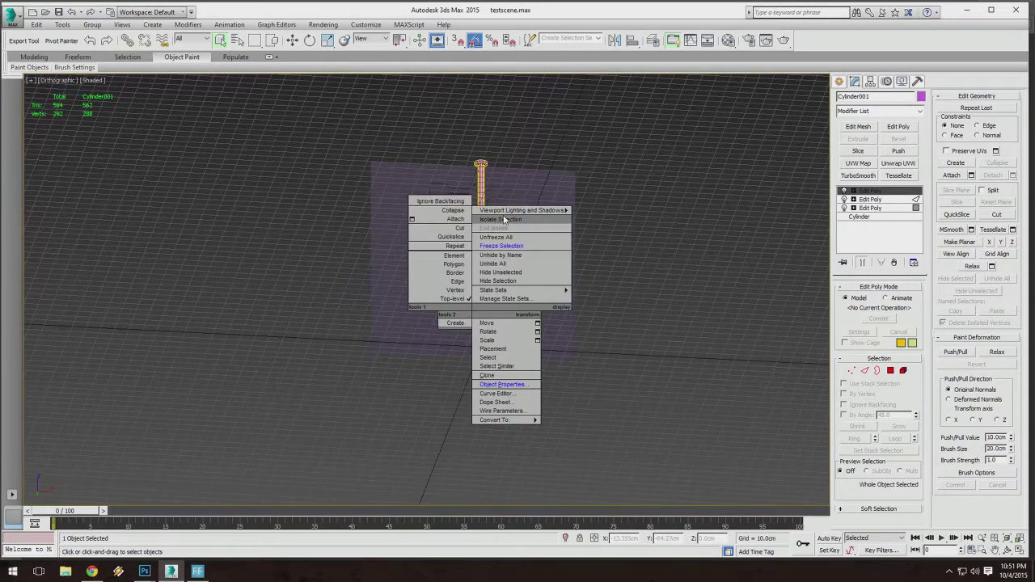
{"action": "left_click", "coordinate": [491, 156]}
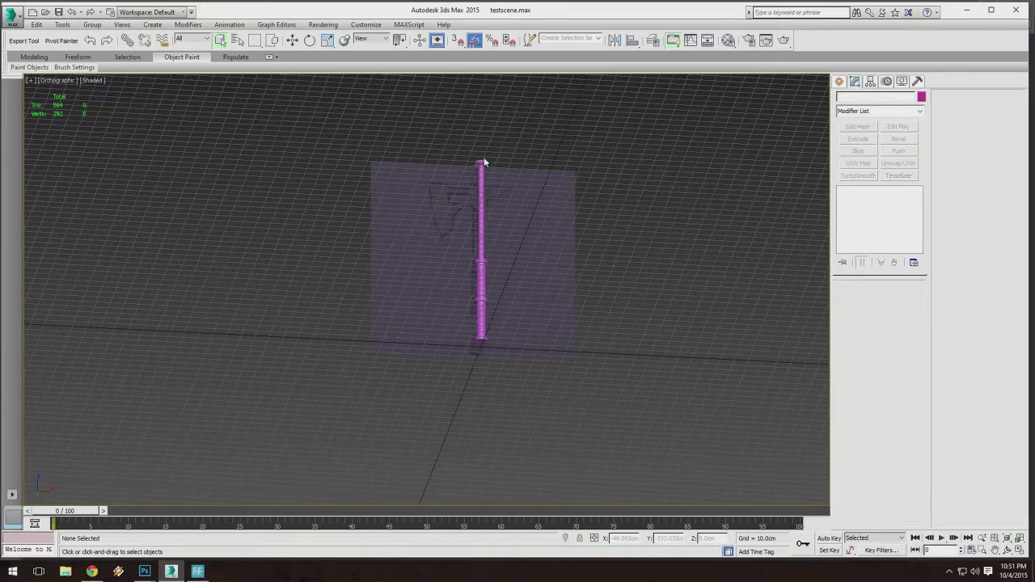
{"action": "scroll", "coordinate": [482, 175], "scroll_direction": "up", "scroll_amount": 5}
{"action": "left_click", "coordinate": [481, 175]}
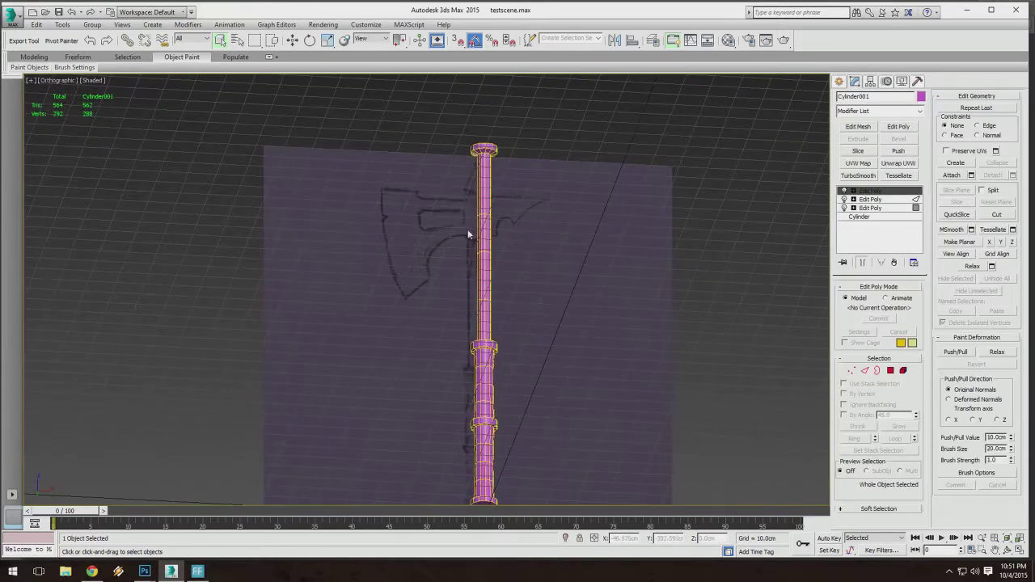
{"action": "middle_click_drag", "start_coordinate": [468, 229], "coordinate": [529, 235], "text": "alt"}
{"action": "right_click", "coordinate": [491, 268]}
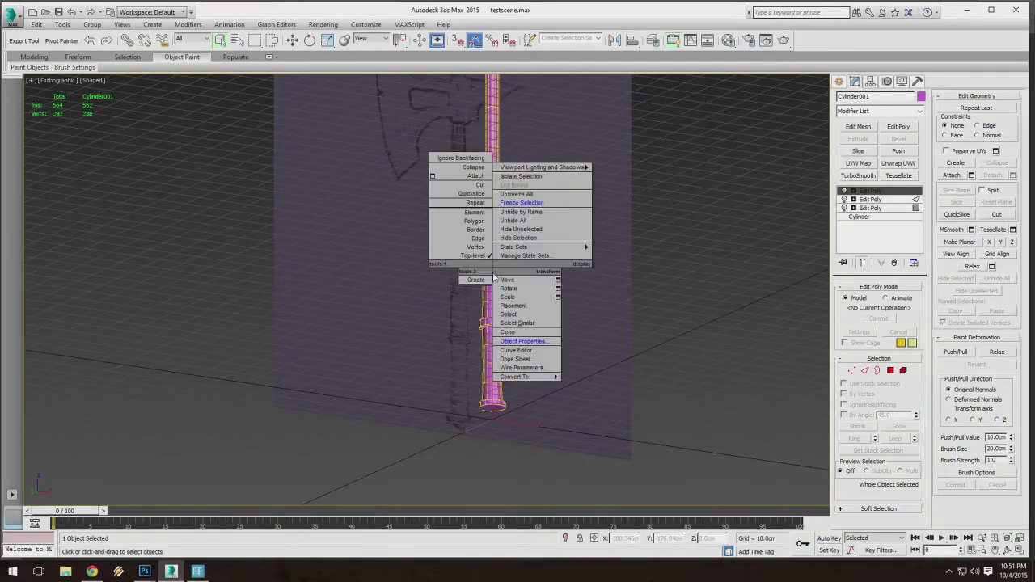
{"action": "left_click", "coordinate": [564, 178]}
{"action": "middle_click_drag", "start_coordinate": [478, 309], "coordinate": [414, 263], "text": "alt"}
{"action": "scroll", "coordinate": [422, 412], "scroll_direction": "up", "scroll_amount": 10}
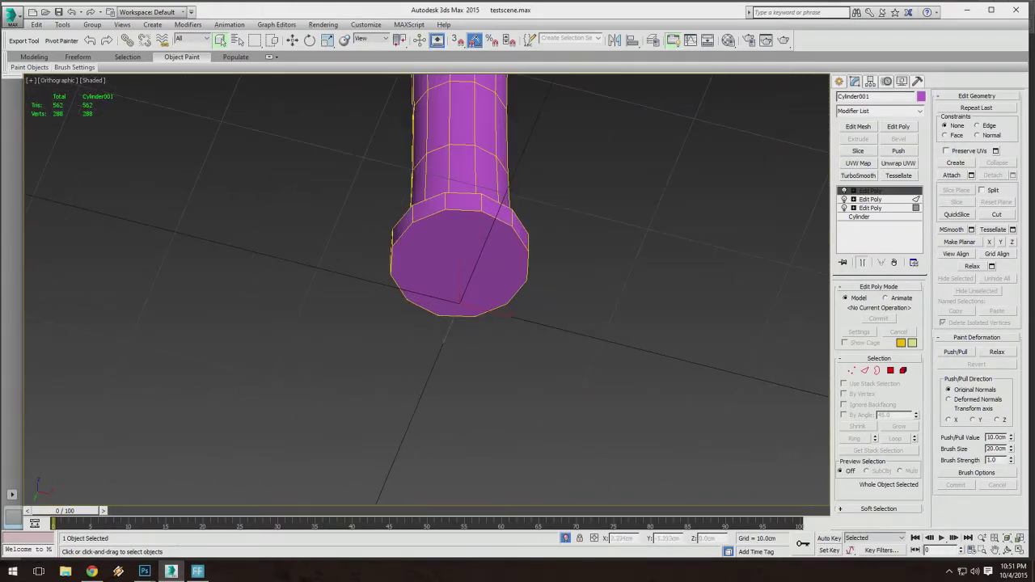
{"action": "left_click", "coordinate": [612, 248]}
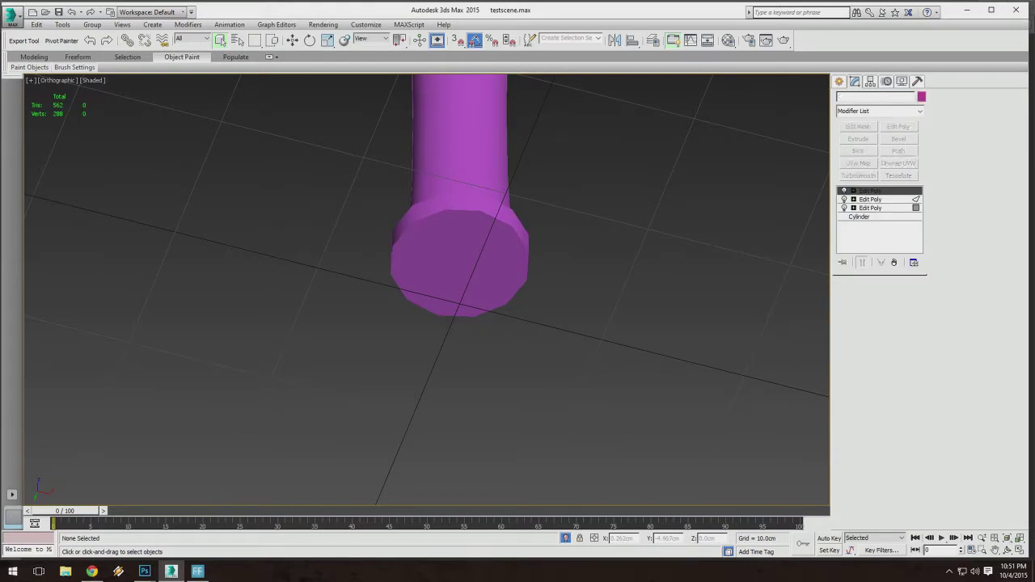
{"action": "left_click", "coordinate": [512, 275]}
{"action": "scroll", "coordinate": [563, 259], "scroll_direction": "down", "scroll_amount": 5}
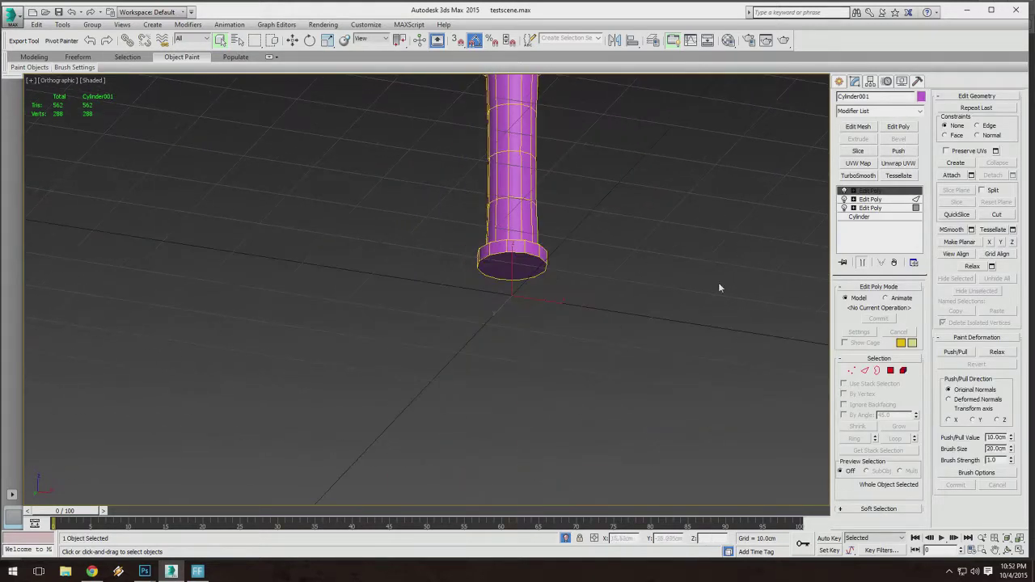
{"action": "left_click", "coordinate": [890, 370]}
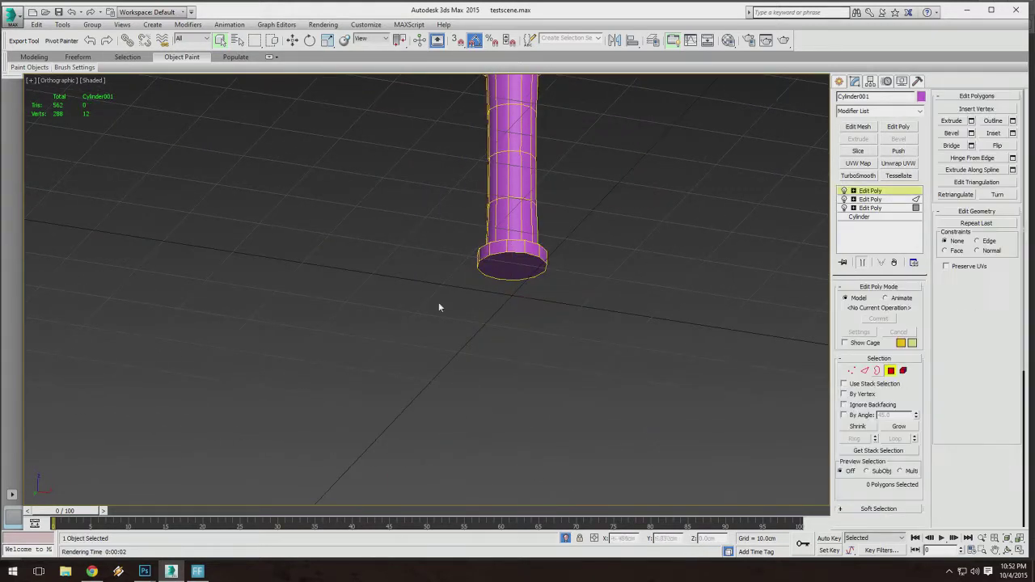
{"action": "left_click", "coordinate": [512, 263]}
{"action": "scroll", "coordinate": [605, 243], "scroll_direction": "up", "scroll_amount": 3}
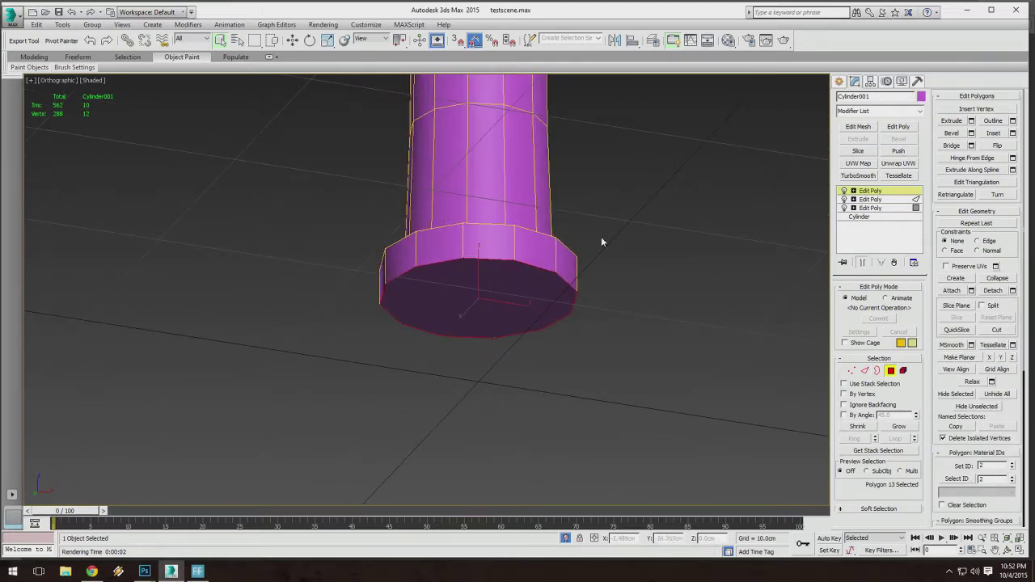
{"action": "scroll", "coordinate": [587, 294], "scroll_direction": "down", "scroll_amount": 2}
{"action": "middle_click_drag", "start_coordinate": [588, 295], "coordinate": [601, 393], "text": "alt"}
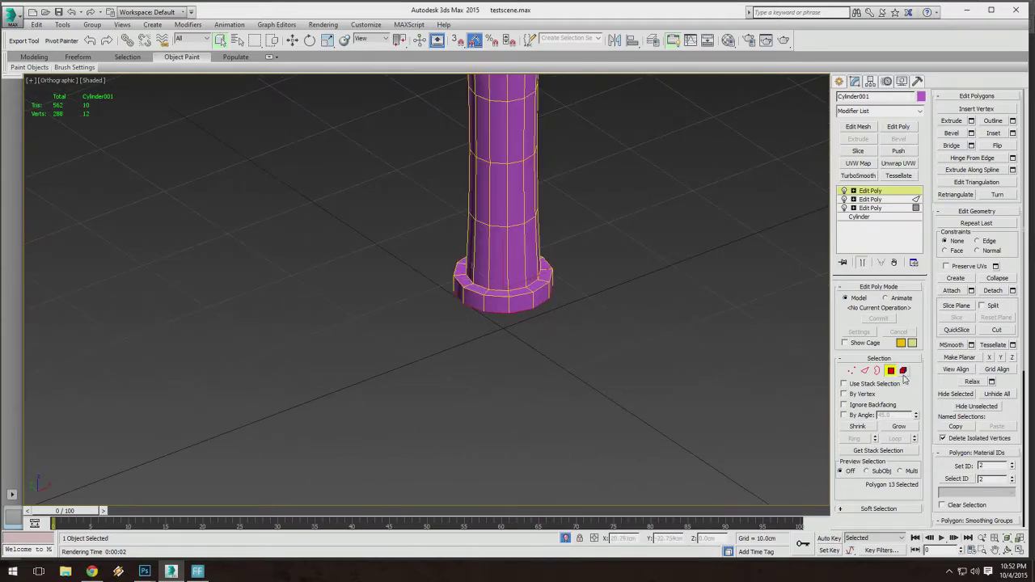
{"action": "left_click", "coordinate": [892, 371]}
Turn on snapping to grid points and vertices, then create a sphere of about 4.1 cm radius centred on the origin below the handle.
{"action": "left_click", "coordinate": [840, 83]}
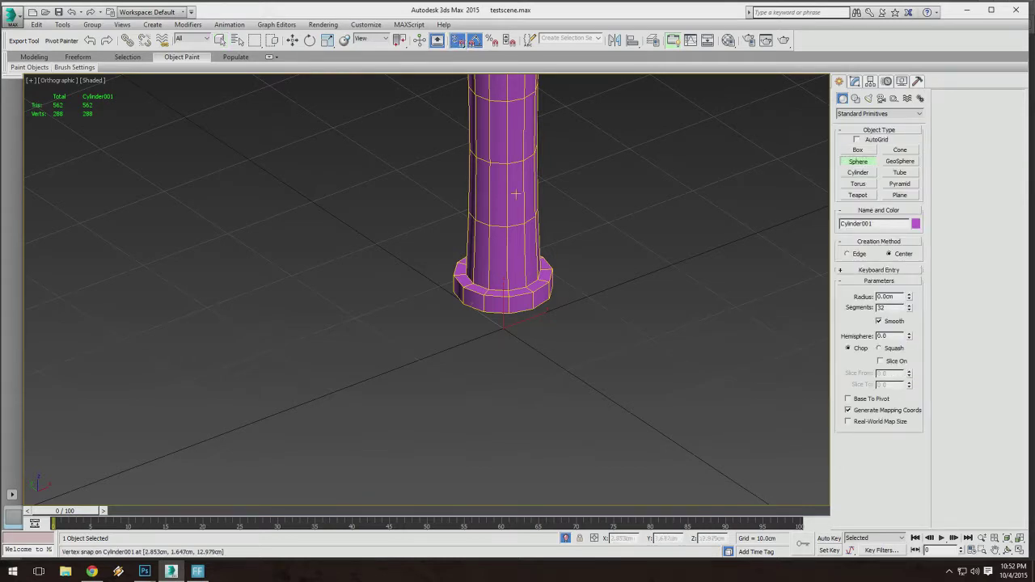
{"action": "left_click", "coordinate": [458, 41]}
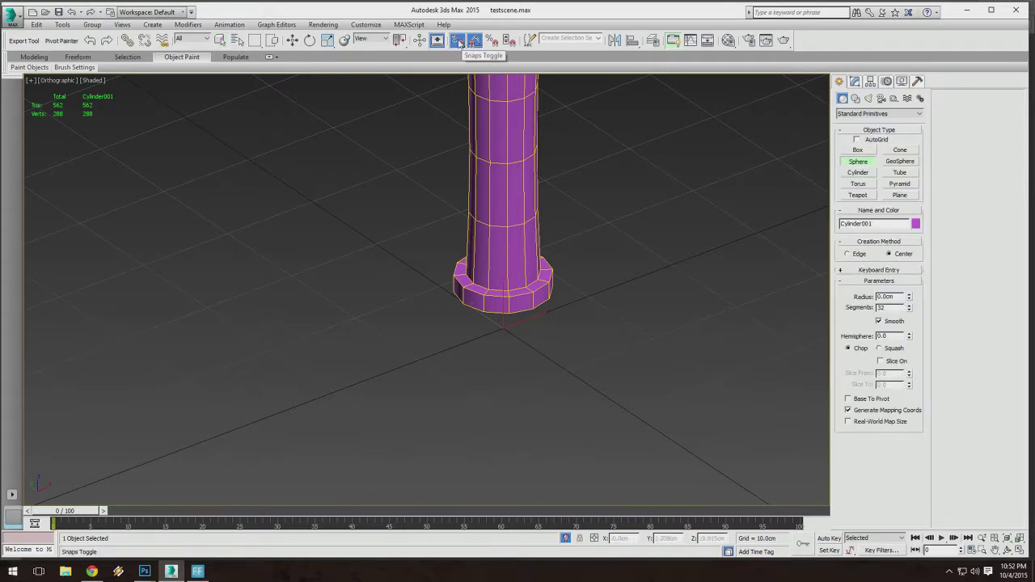
{"action": "right_click", "coordinate": [457, 42]}
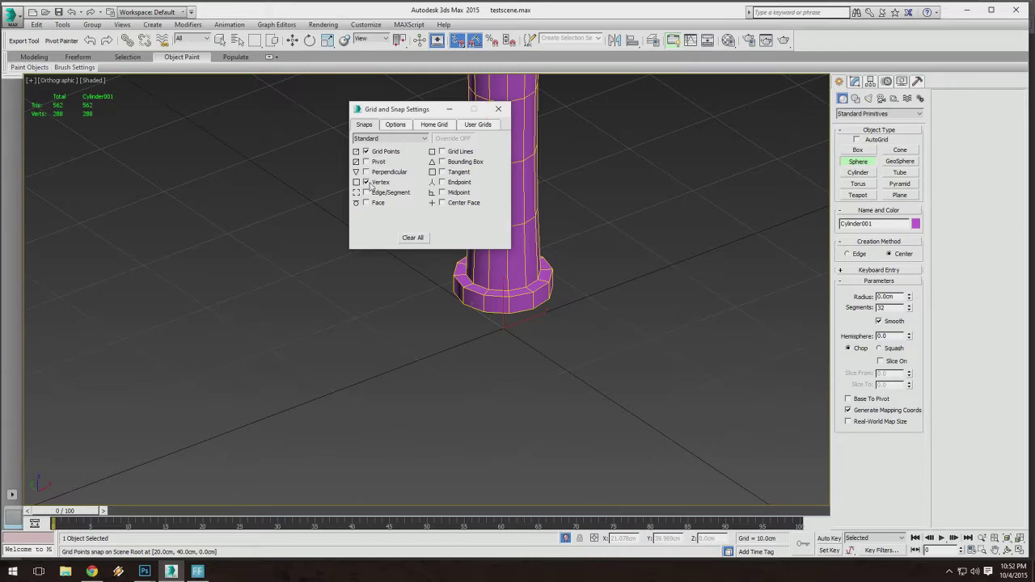
{"action": "left_click", "coordinate": [498, 108]}
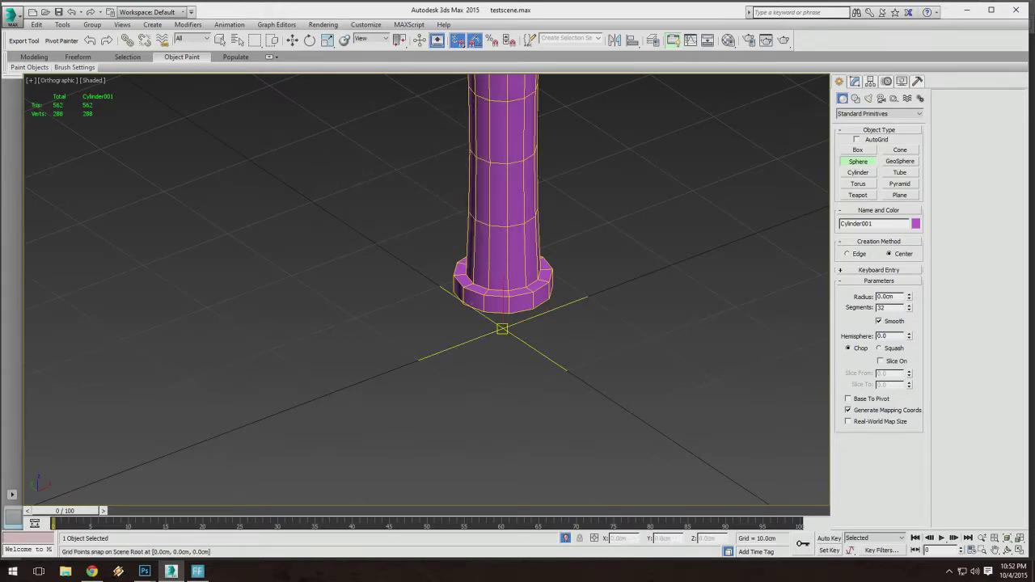
{"action": "left_click_drag", "start_coordinate": [502, 329], "coordinate": [531, 346]}
{"action": "middle_click_drag", "start_coordinate": [531, 346], "coordinate": [536, 314], "text": "alt"}
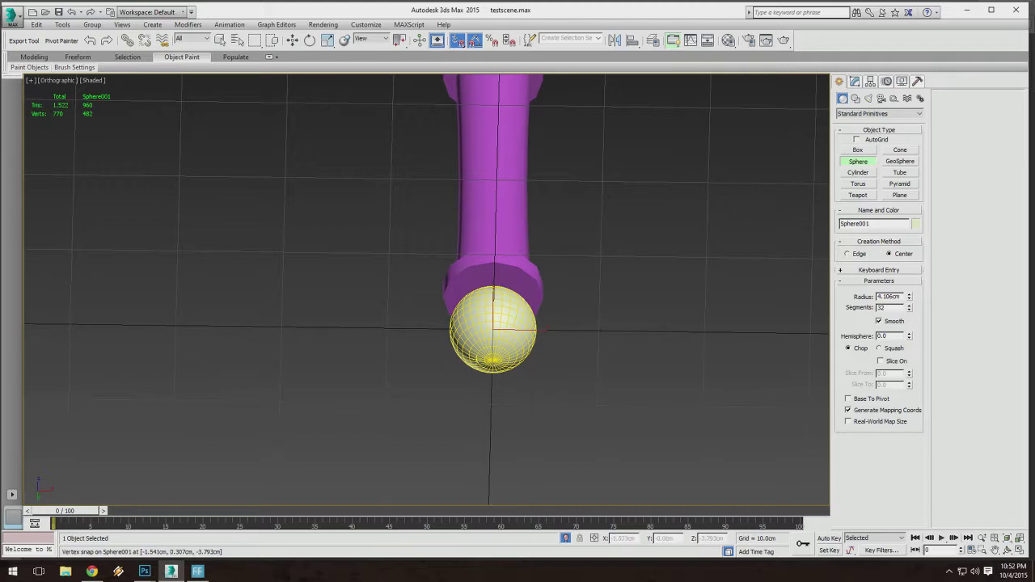
{"action": "right_click", "coordinate": [410, 207]}
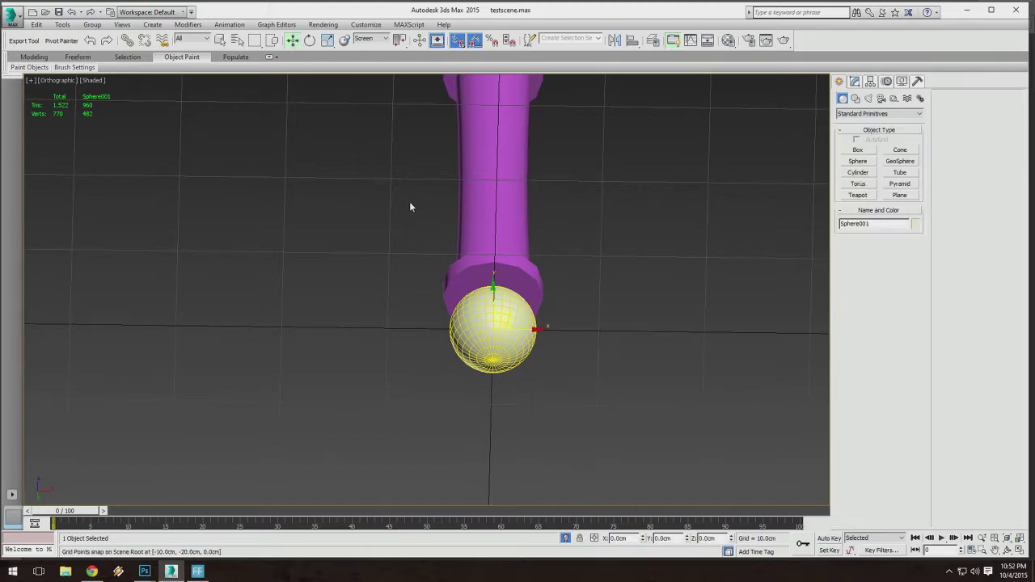
Turn off 3D snapping, return to plain selection and deselect the sphere.
{"action": "middle_click_drag", "start_coordinate": [415, 212], "coordinate": [530, 267], "text": "alt"}
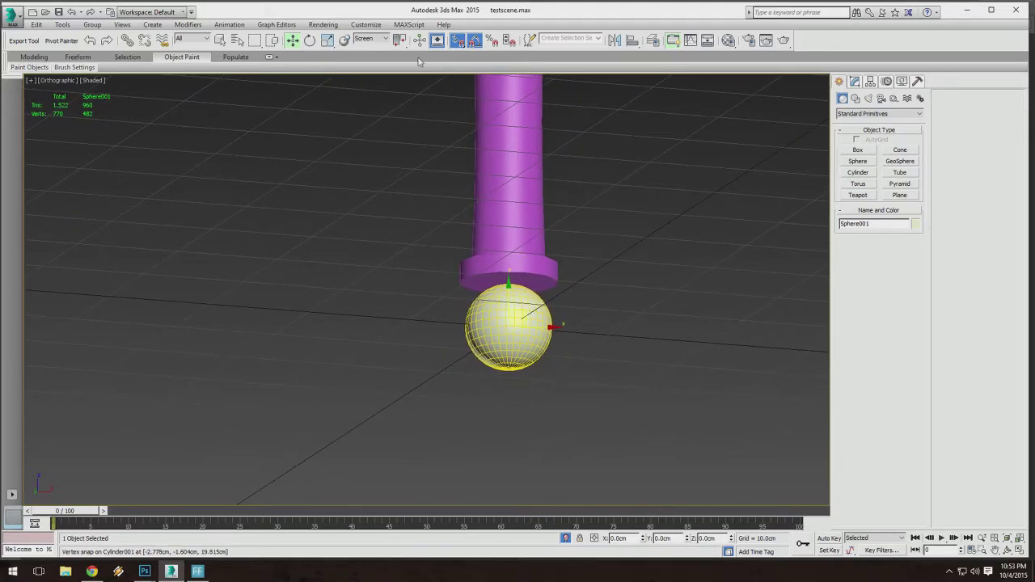
{"action": "left_click", "coordinate": [457, 44]}
{"action": "left_click", "coordinate": [220, 41]}
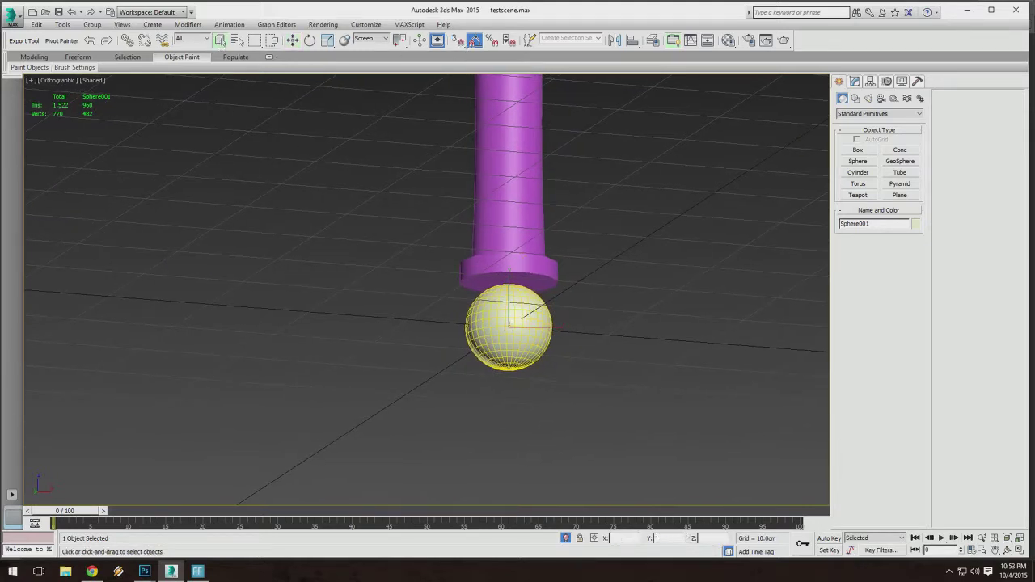
{"action": "middle_click_drag", "start_coordinate": [465, 313], "coordinate": [491, 387], "text": "alt"}
{"action": "scroll", "coordinate": [497, 360], "scroll_direction": "up", "scroll_amount": 4}
{"action": "left_click", "coordinate": [692, 300]}
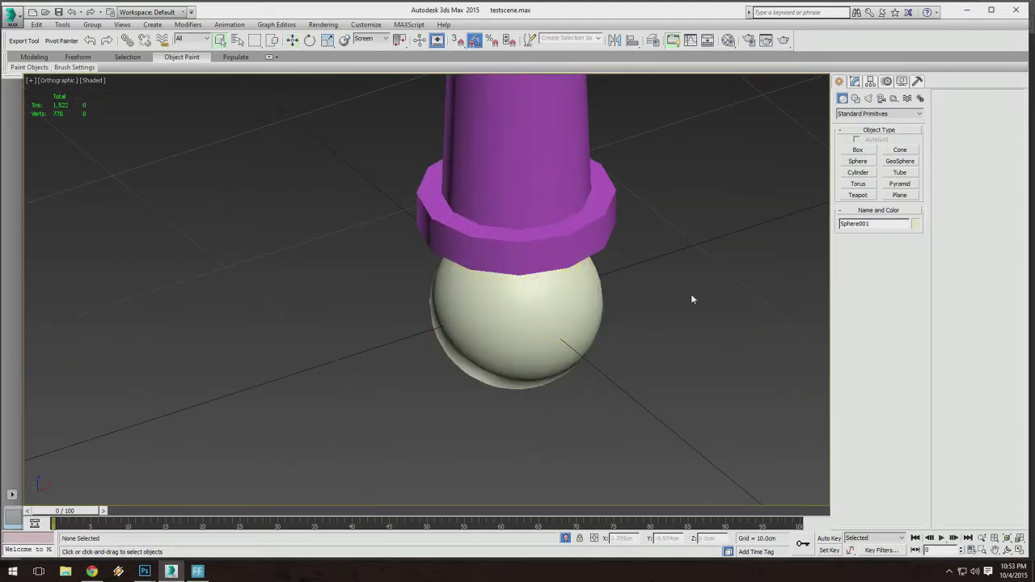
Select the sphere under the handle and set its segments to 12 in its parameters.
{"action": "left_click", "coordinate": [530, 318]}
{"action": "left_click", "coordinate": [854, 81]}
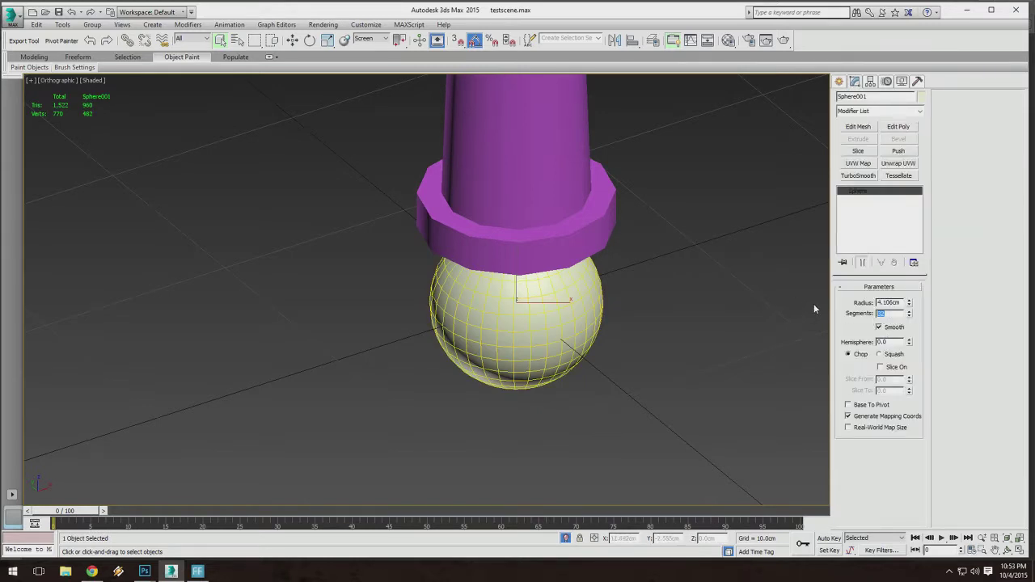
{"action": "type", "text": "12"}
{"action": "key", "text": "Return"}
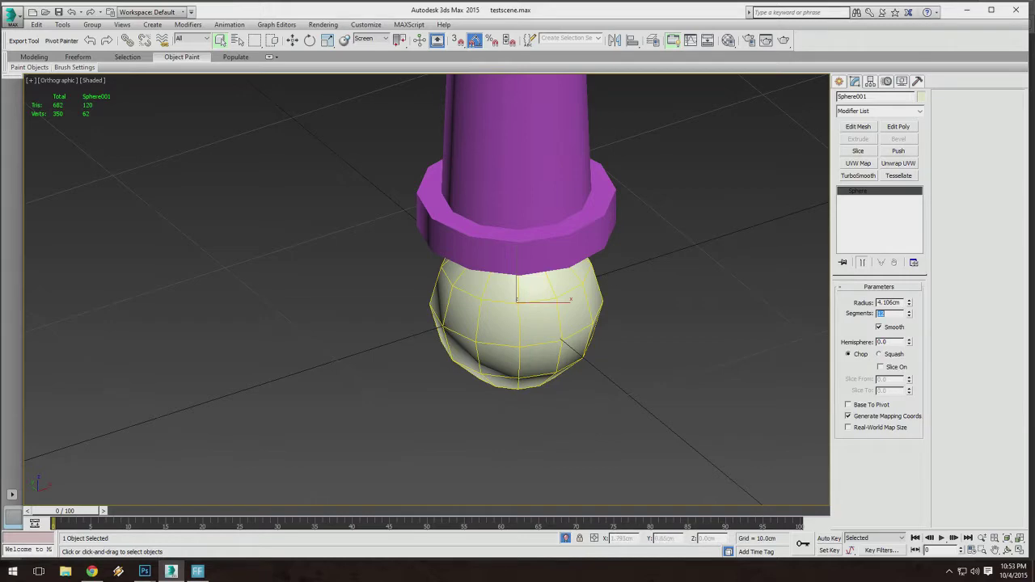
Try a denser sphere with 24 segments against the handle's bottom cap.
{"action": "middle_click_drag", "start_coordinate": [502, 380], "coordinate": [504, 252], "text": "alt"}
{"action": "scroll", "coordinate": [550, 287], "scroll_direction": "down", "scroll_amount": 2}
{"action": "scroll", "coordinate": [469, 289], "scroll_direction": "up", "scroll_amount": 2}
{"action": "scroll", "coordinate": [484, 285], "scroll_direction": "up", "scroll_amount": 2}
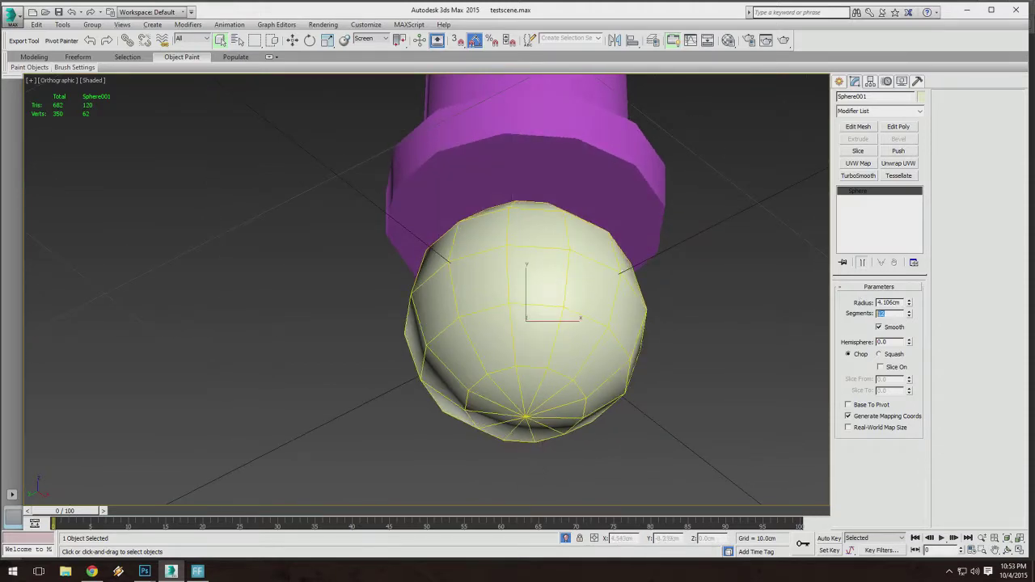
{"action": "key", "text": "Return"}
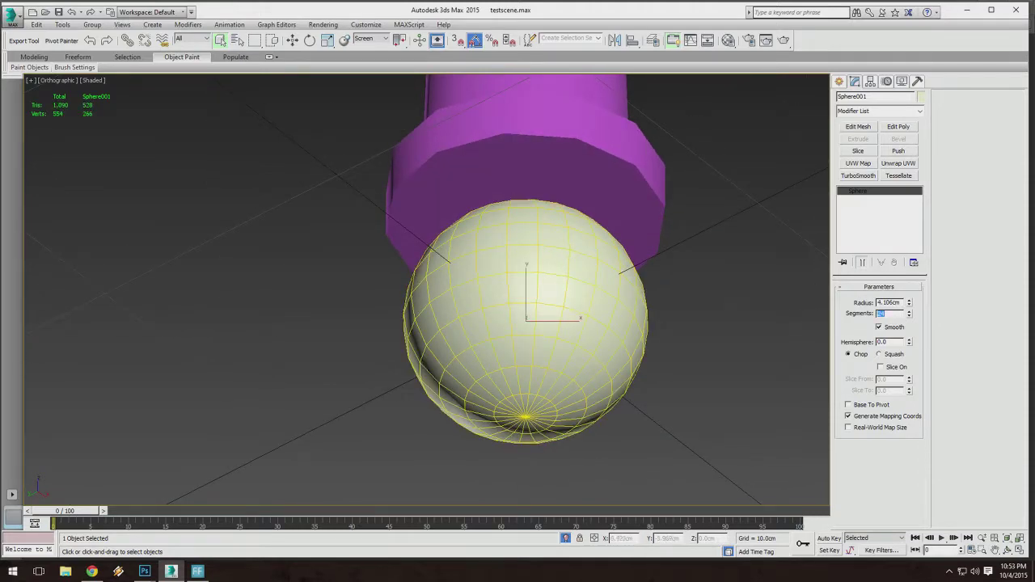
{"action": "middle_click_drag", "start_coordinate": [558, 267], "coordinate": [615, 286], "text": "alt"}
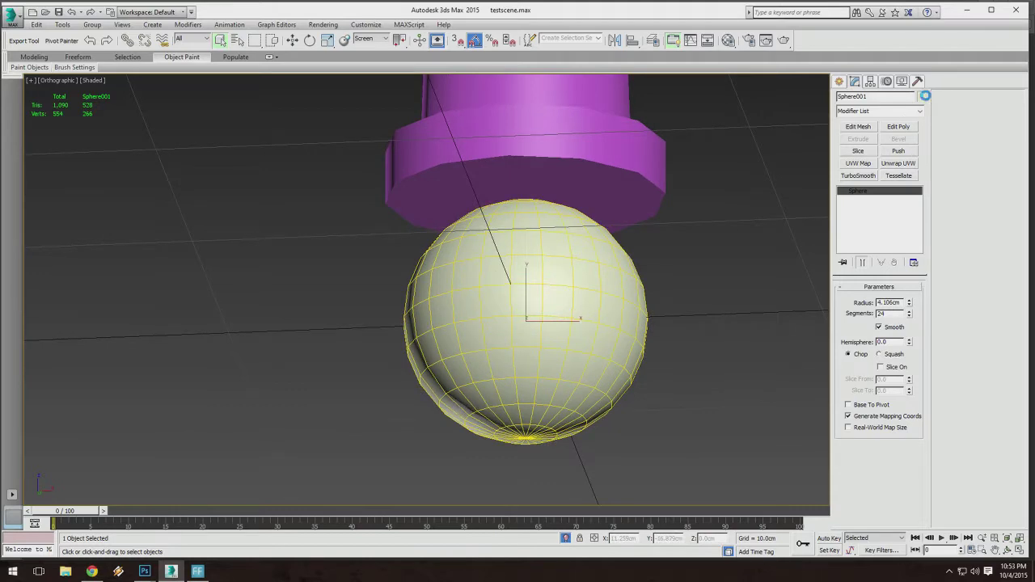
Change the sphere's object colour to dark blue and activate the Move tool.
{"action": "left_click", "coordinate": [920, 97]}
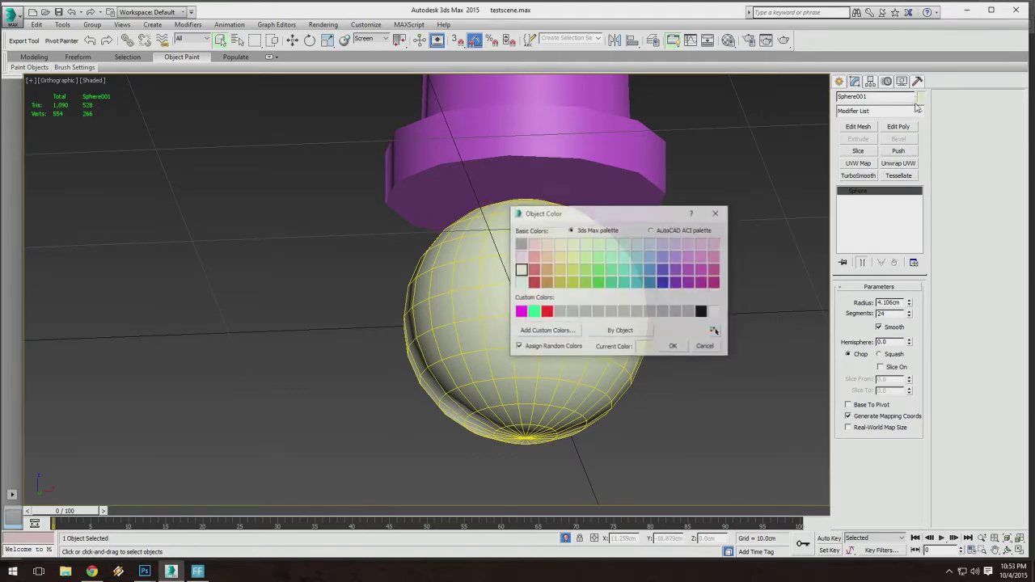
{"action": "left_click", "coordinate": [663, 281]}
{"action": "left_click", "coordinate": [673, 346]}
{"action": "middle_click_drag", "start_coordinate": [672, 346], "coordinate": [569, 351]}
{"action": "key", "text": "w"}
{"action": "scroll", "coordinate": [589, 325], "scroll_direction": "up", "scroll_amount": 3}
{"action": "scroll", "coordinate": [640, 437], "scroll_direction": "down", "scroll_amount": 1}
{"action": "mouse_move", "coordinate": [569, 350]}
{"action": "middle_mouse_down", "text": "alt"}
{"action": "mouse_move", "coordinate": [569, 361]}
{"action": "mouse_move", "coordinate": [559, 356]}
{"action": "middle_mouse_up", "text": "alt"}
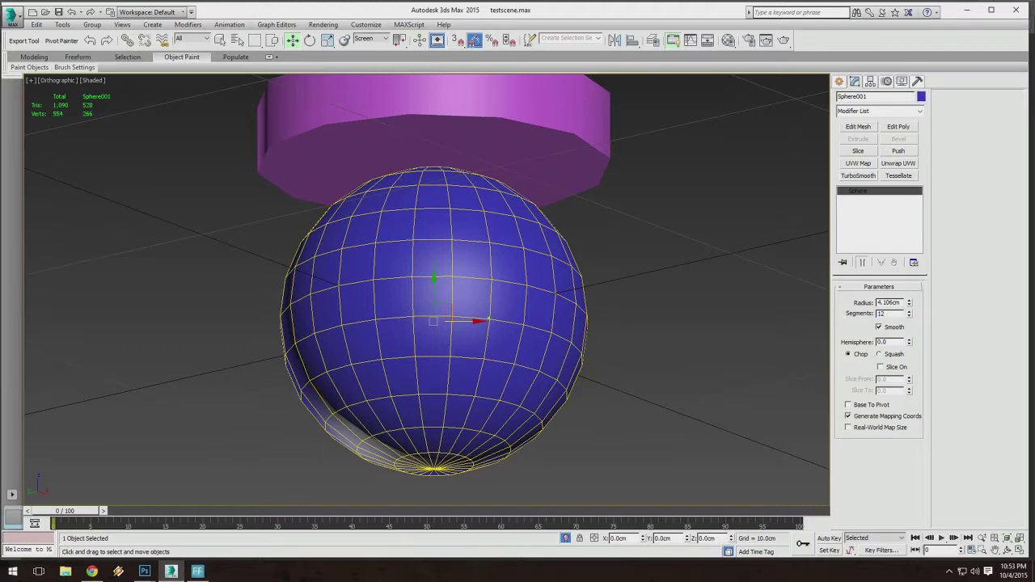
Set the sphere's segments to 12 and display edged faces to compare its edges with the handle's bottom cap.
{"action": "key", "text": "Return"}
{"action": "middle_click_drag", "start_coordinate": [659, 126], "coordinate": [663, 161], "text": "alt"}
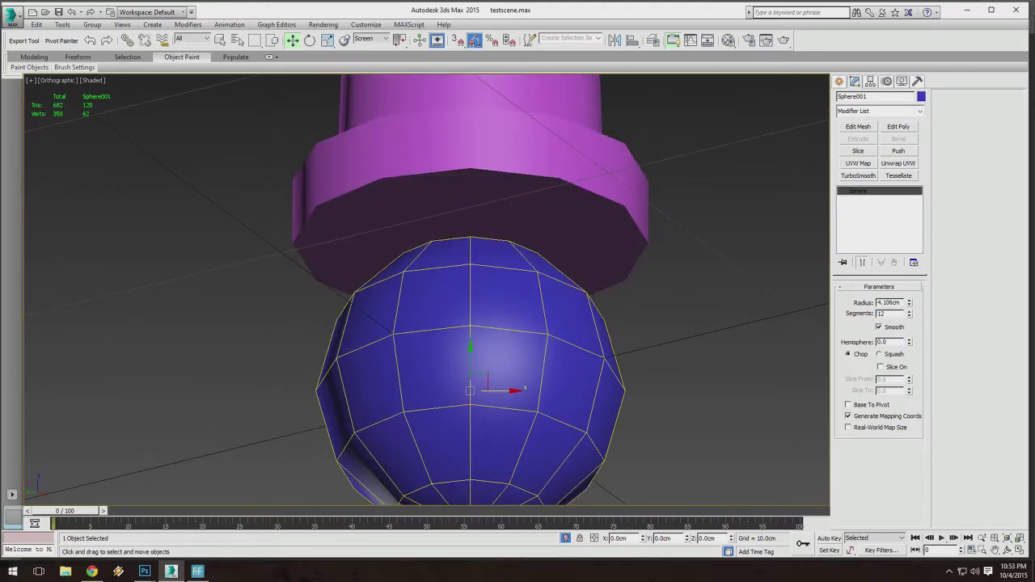
{"action": "key", "text": "F4"}
{"action": "scroll", "coordinate": [435, 348], "scroll_direction": "down", "scroll_amount": 5}
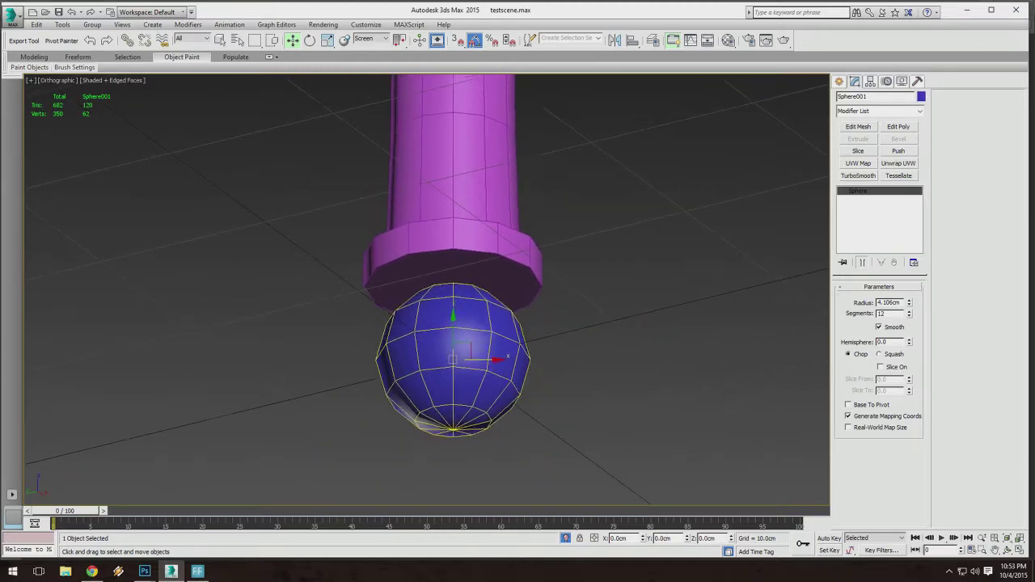
{"action": "scroll", "coordinate": [449, 205], "scroll_direction": "up", "scroll_amount": 3}
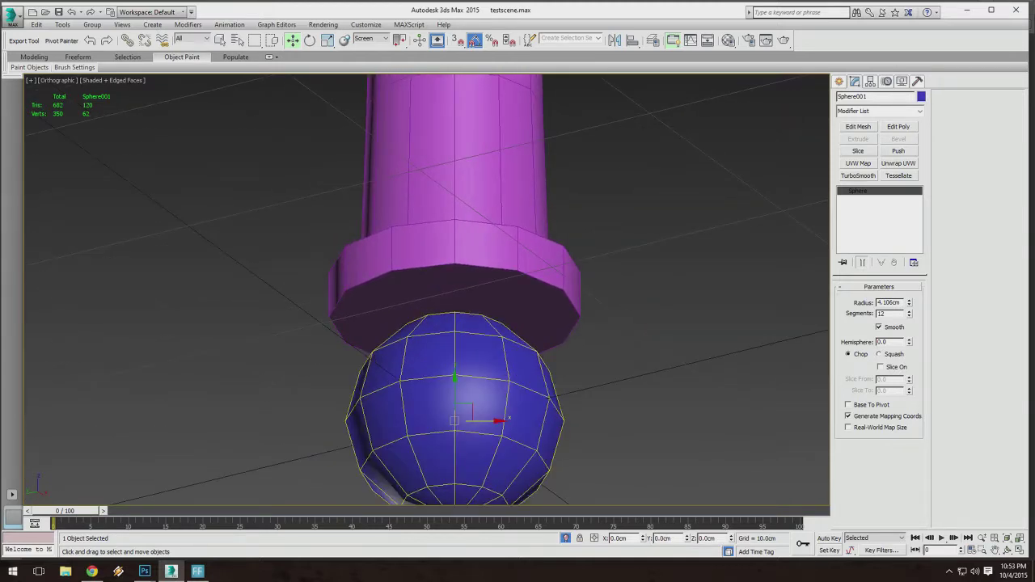
{"action": "scroll", "coordinate": [469, 356], "scroll_direction": "up", "scroll_amount": 3}
{"action": "scroll", "coordinate": [468, 267], "scroll_direction": "down", "scroll_amount": 5}
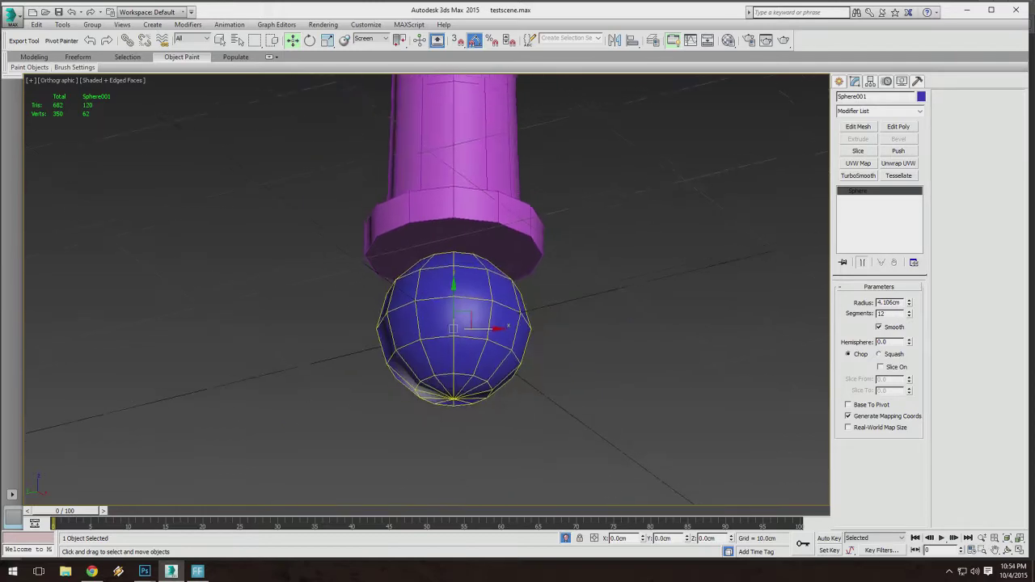
Set the reference coordinate system to View and raise the sphere along Z to about 4.43 cm, sinking its upper half into the bottom band.
{"action": "middle_click_drag", "start_coordinate": [475, 277], "coordinate": [454, 308]}
{"action": "scroll", "coordinate": [453, 317], "scroll_direction": "up", "scroll_amount": 3}
{"action": "left_click", "coordinate": [382, 39]}
{"action": "left_click", "coordinate": [364, 50]}
{"action": "left_click_drag", "start_coordinate": [453, 336], "coordinate": [452, 228]}
{"action": "mouse_move", "coordinate": [460, 239]}
{"action": "middle_mouse_down", "text": "alt"}
{"action": "mouse_move", "coordinate": [443, 268]}
{"action": "mouse_move", "coordinate": [453, 252]}
{"action": "middle_mouse_up", "text": "alt"}
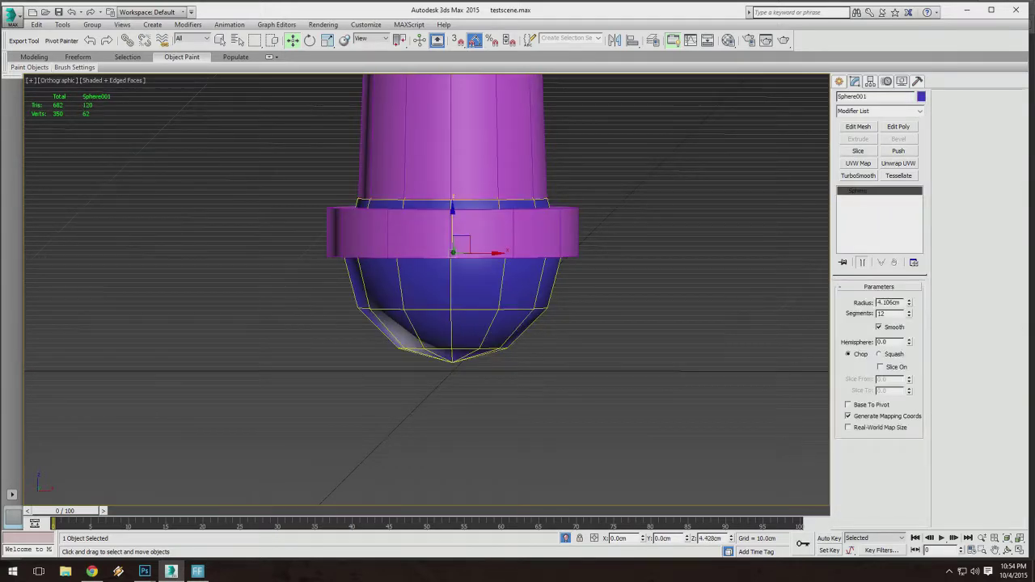
Fine-tune the sphere's height in the bottom band to about 4.44 cm and switch the viewport to the front view.
{"action": "left_click_drag", "start_coordinate": [453, 243], "coordinate": [453, 219]}
{"action": "middle_click_drag", "start_coordinate": [453, 307], "coordinate": [494, 279], "text": "alt"}
{"action": "left_click_drag", "start_coordinate": [453, 220], "coordinate": [453, 244]}
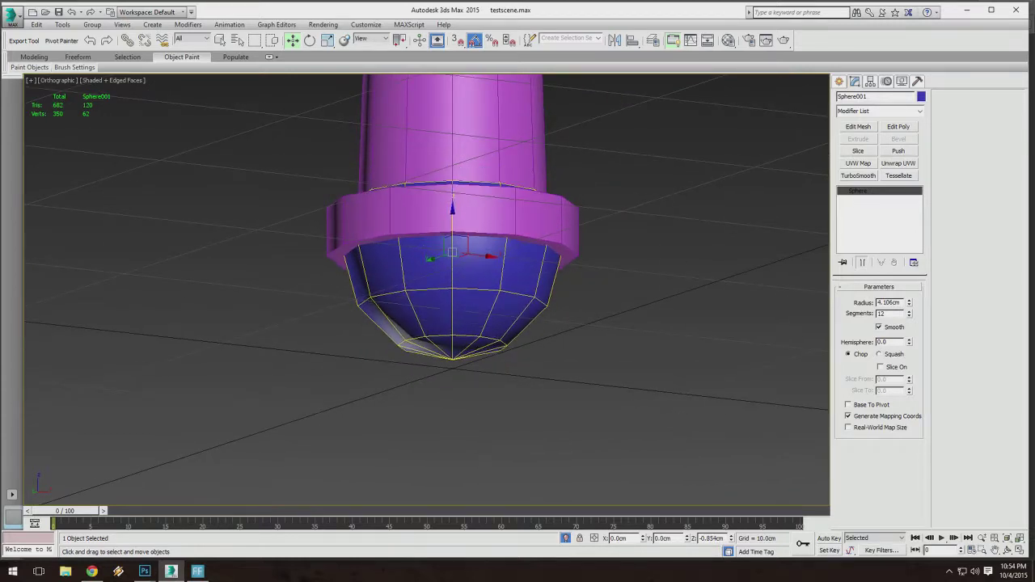
{"action": "left_click", "coordinate": [63, 82]}
{"action": "left_click", "coordinate": [102, 166]}
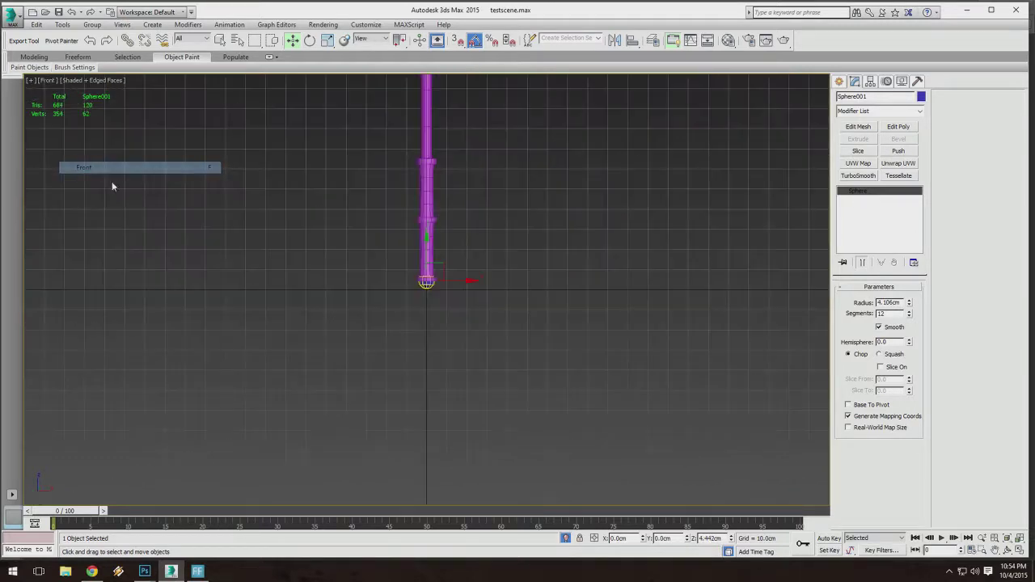
End isolation mode in the front view to bring back the reference sketch plane behind the handle.
{"action": "right_click", "coordinate": [243, 270]}
{"action": "middle_click_drag", "start_coordinate": [344, 287], "coordinate": [342, 299]}
{"action": "left_click", "coordinate": [342, 299]}
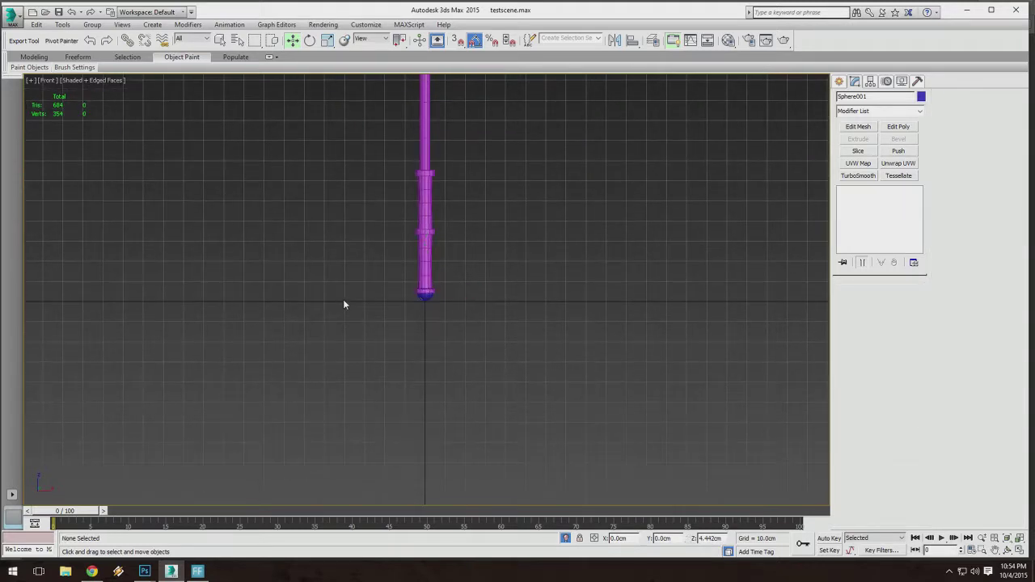
{"action": "right_click", "coordinate": [345, 297]}
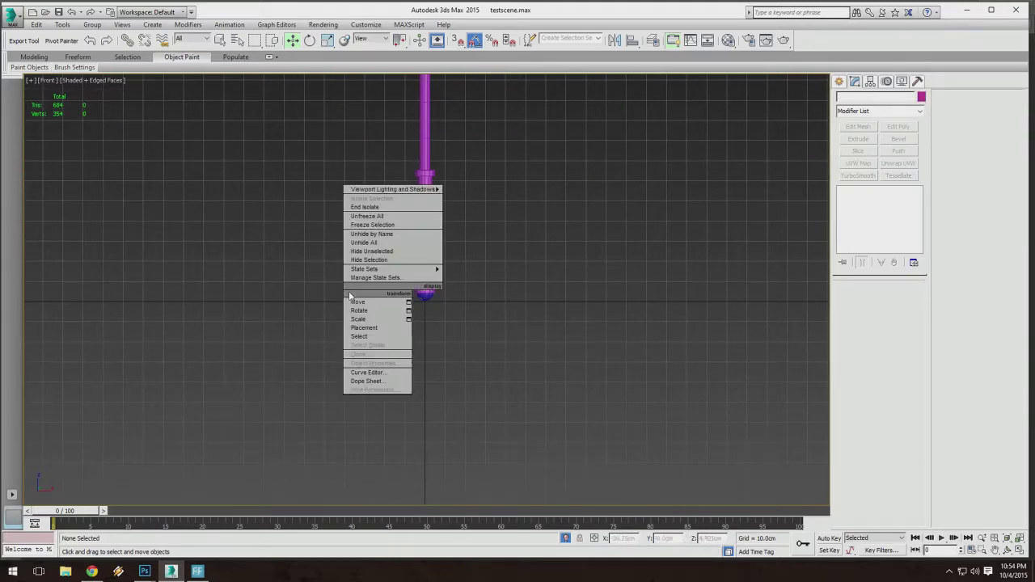
{"action": "left_click", "coordinate": [386, 209]}
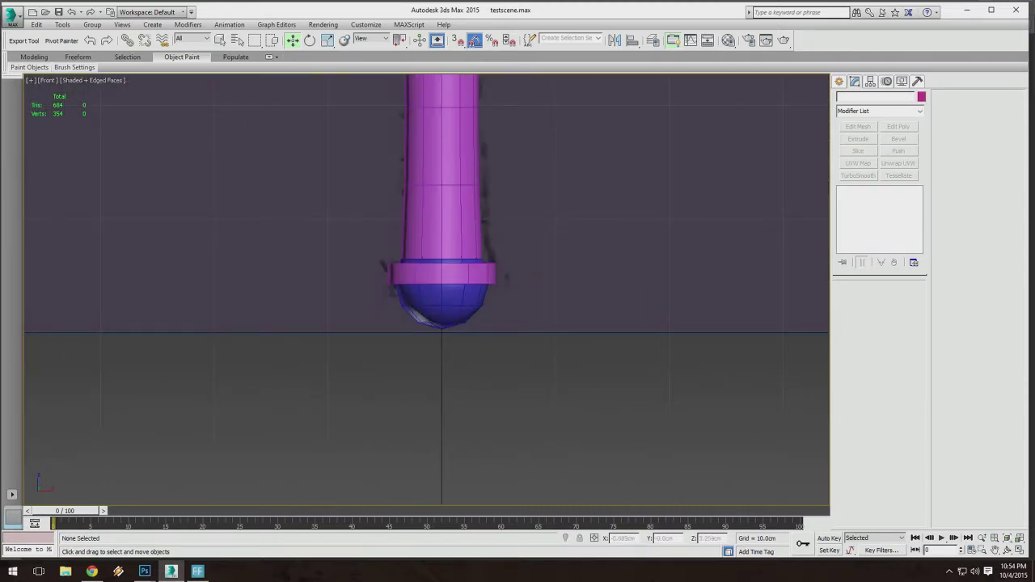
Reposition the sphere along Z to about 5.36 cm, comparing its lower half with the pommel in the reference sketch.
{"action": "left_click", "coordinate": [443, 304]}
{"action": "middle_click_drag", "start_coordinate": [443, 304], "coordinate": [452, 284]}
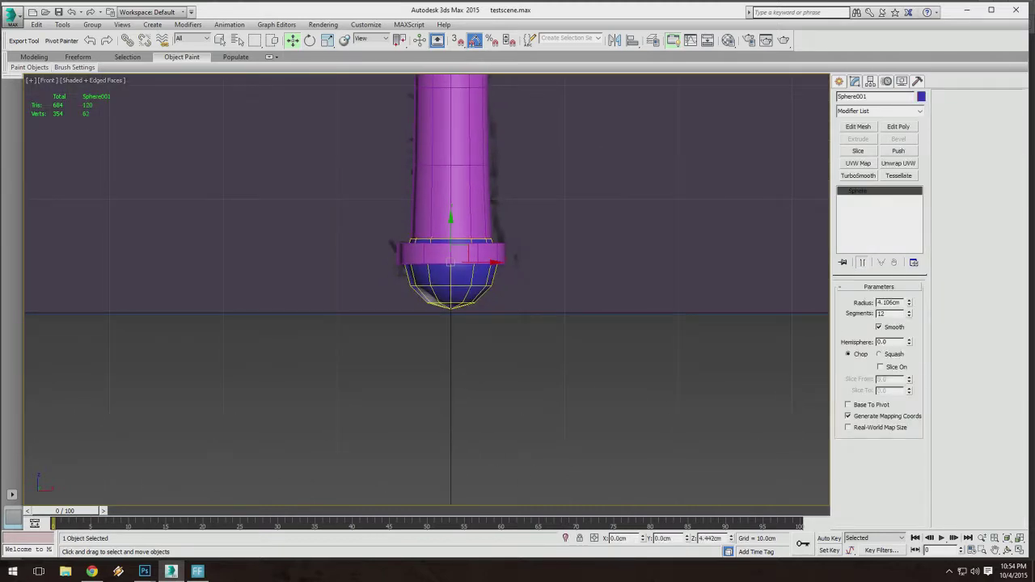
{"action": "left_click", "coordinate": [452, 262]}
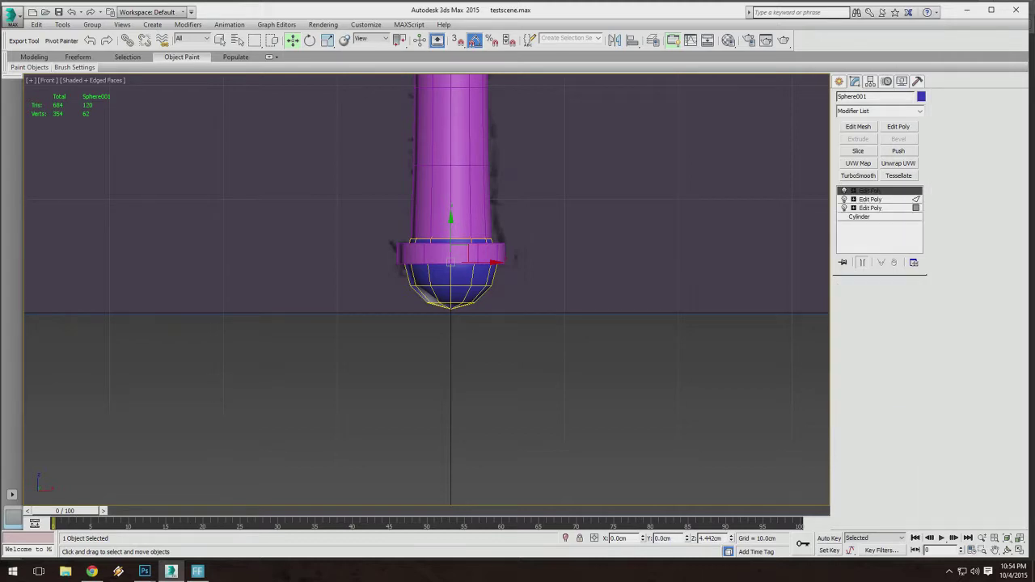
{"action": "left_click", "coordinate": [437, 346]}
{"action": "left_click", "coordinate": [443, 294]}
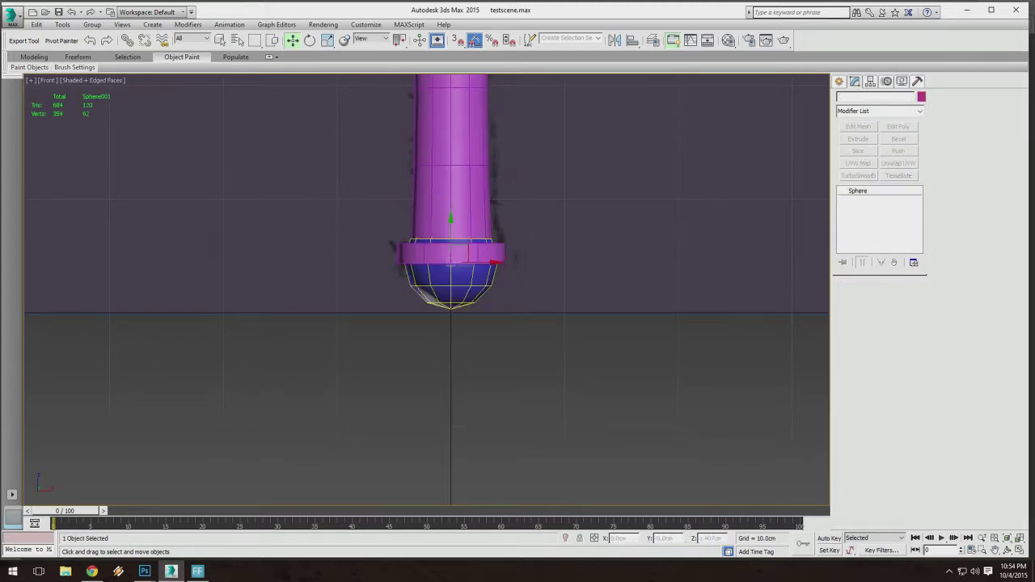
{"action": "left_click_drag", "start_coordinate": [452, 261], "coordinate": [450, 355]}
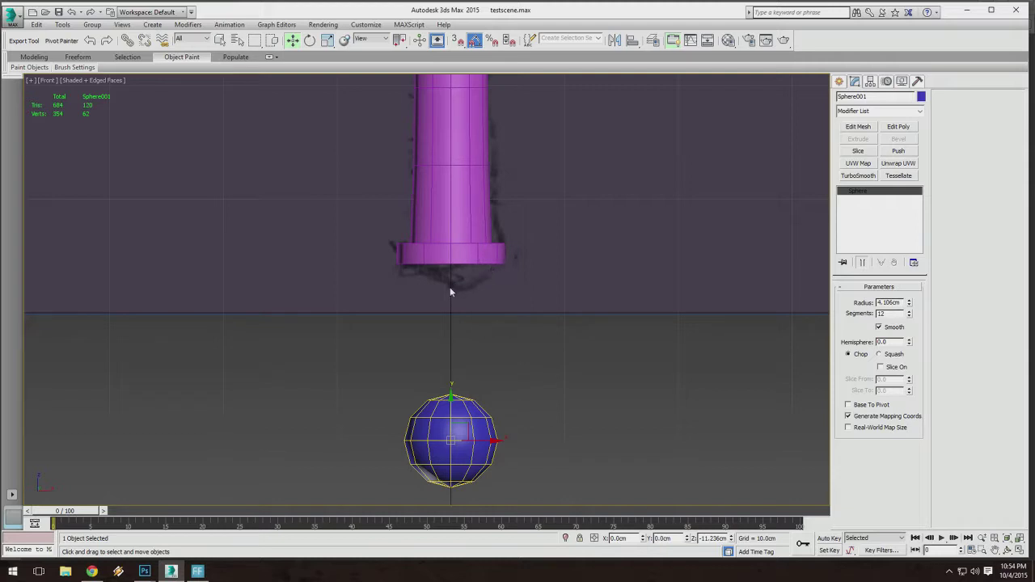
{"action": "left_click_drag", "start_coordinate": [451, 441], "coordinate": [452, 252]}
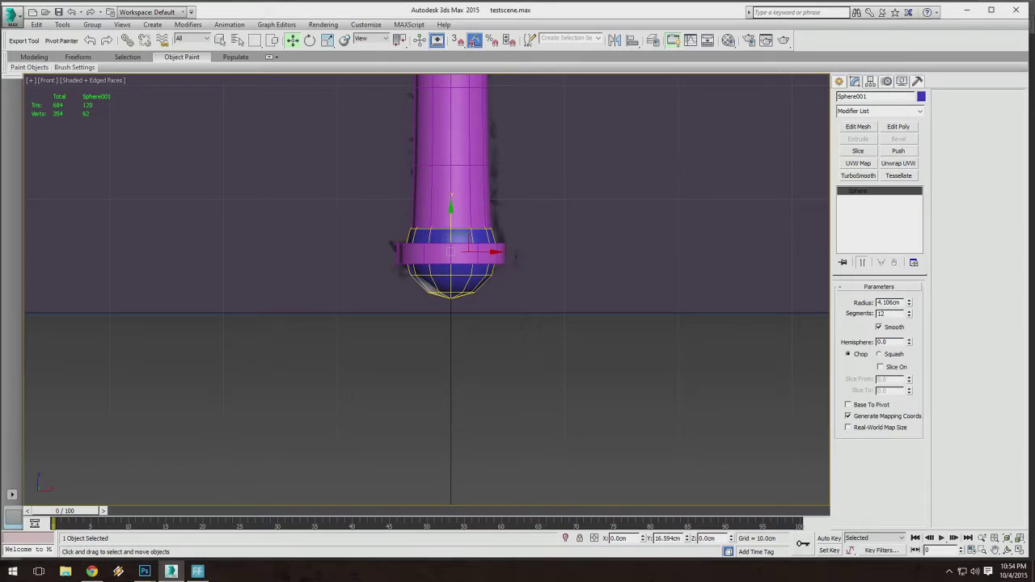
{"action": "scroll", "coordinate": [403, 374], "scroll_direction": "up", "scroll_amount": 2}
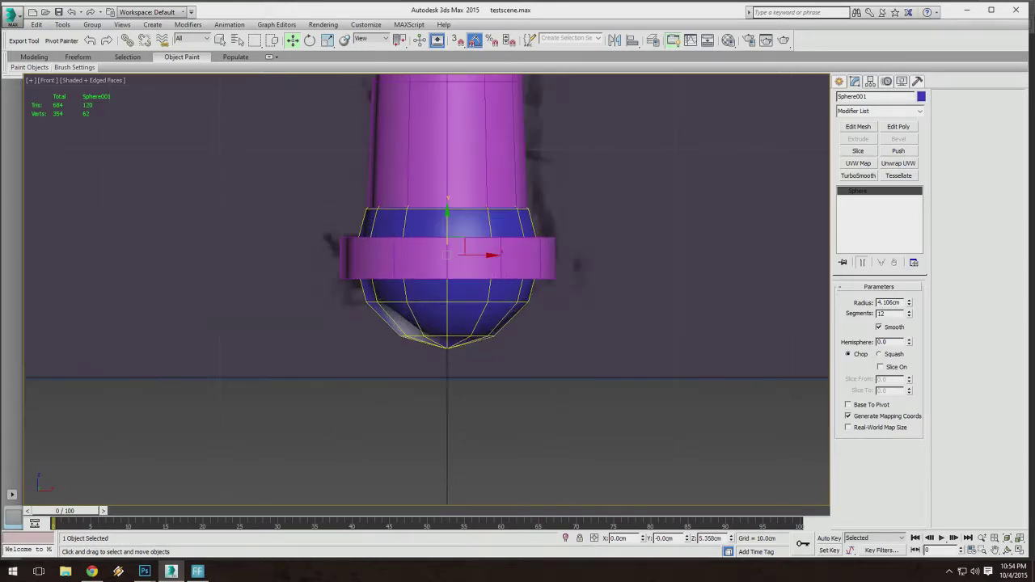
{"action": "scroll", "coordinate": [403, 375], "scroll_direction": "down", "scroll_amount": 3}
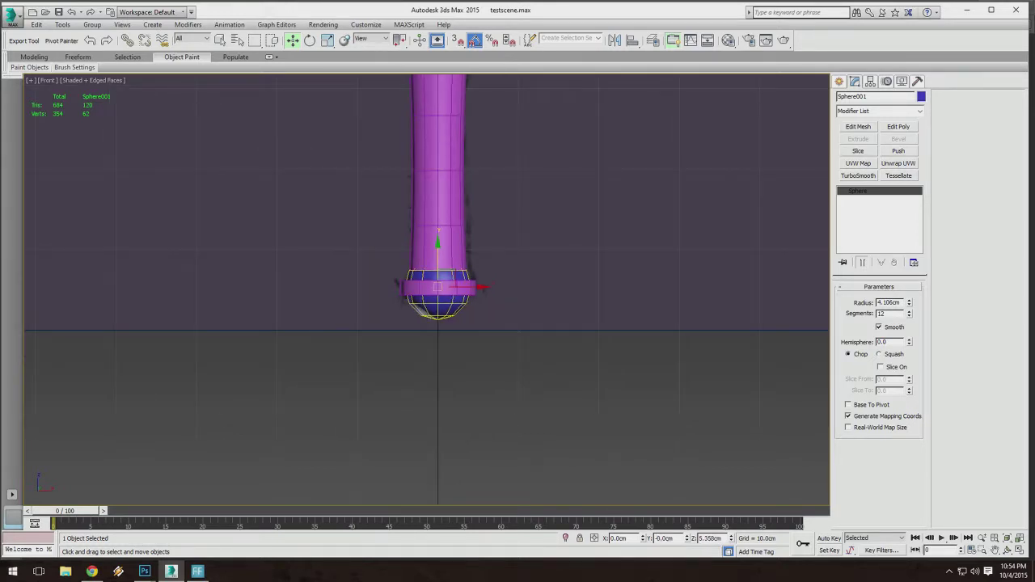
Isolate the handle and the sphere from the reference plane and clear the selection.
{"action": "middle_click_drag", "start_coordinate": [396, 222], "coordinate": [521, 255], "text": "alt"}
{"action": "left_click", "coordinate": [521, 255]}
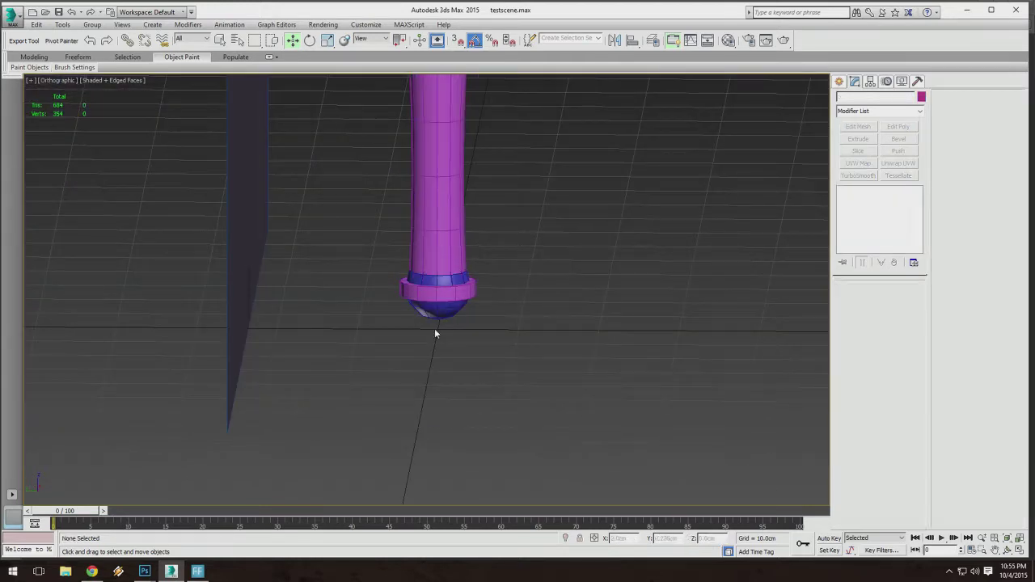
{"action": "key", "text": "ctrl+a"}
{"action": "right_click", "coordinate": [430, 330]}
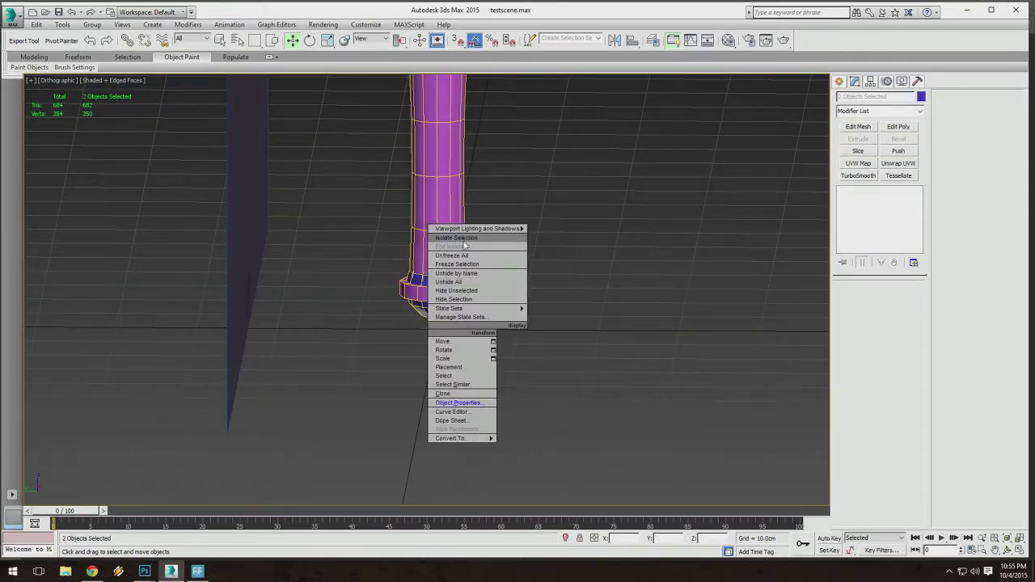
{"action": "left_click", "coordinate": [467, 238]}
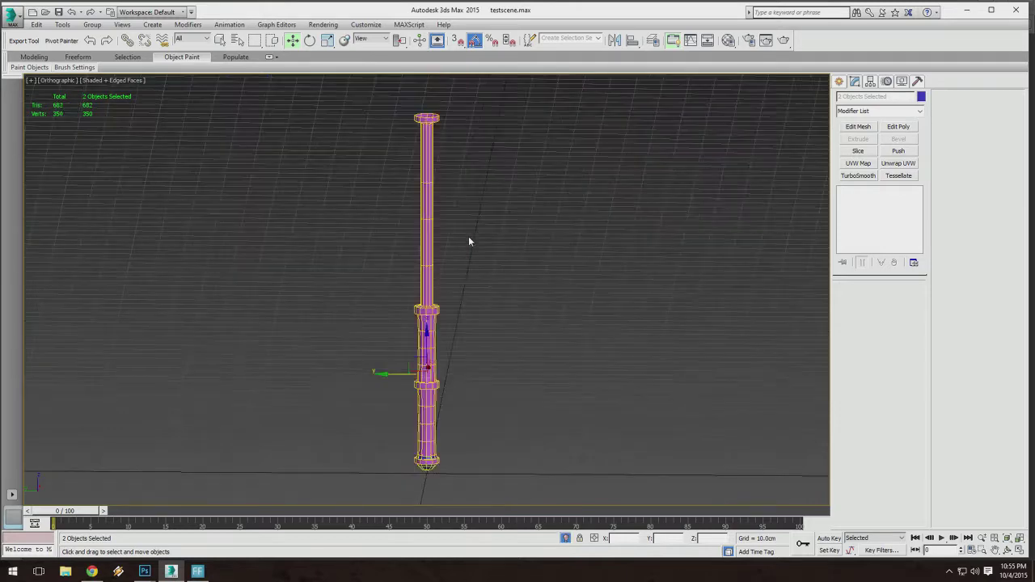
{"action": "middle_click_drag", "start_coordinate": [469, 240], "coordinate": [477, 283], "text": "alt"}
{"action": "middle_click_drag", "start_coordinate": [464, 453], "coordinate": [477, 383]}
{"action": "scroll", "coordinate": [477, 411], "scroll_direction": "up", "scroll_amount": 5}
{"action": "left_click", "coordinate": [477, 413]}
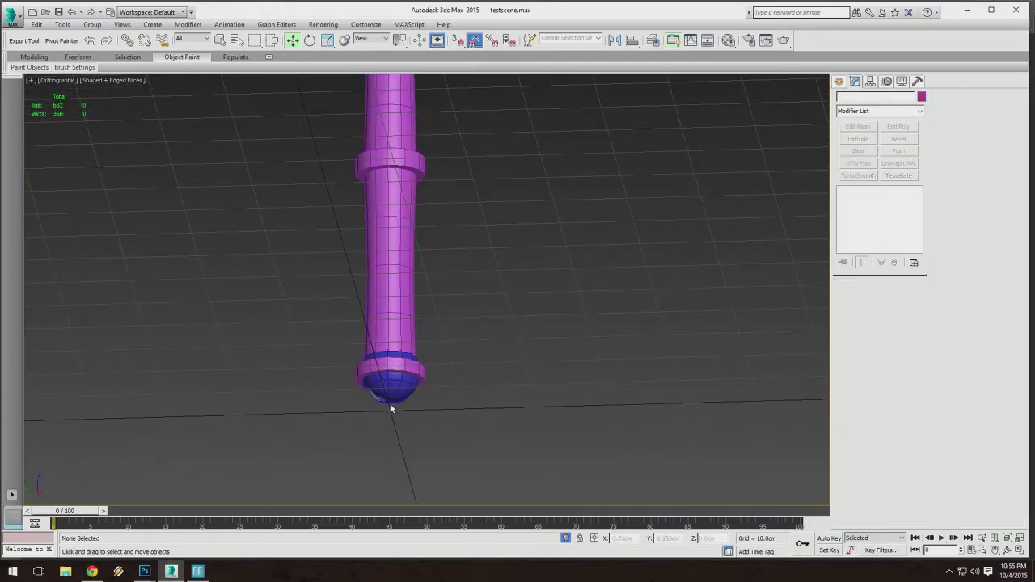
Select the sphere and examine from the side and below how its segments meet the bottom band.
{"action": "left_click", "coordinate": [390, 409]}
{"action": "middle_click_drag", "start_coordinate": [390, 408], "coordinate": [476, 341], "text": "alt"}
{"action": "scroll", "coordinate": [429, 323], "scroll_direction": "up", "scroll_amount": 4}
{"action": "middle_click_drag", "start_coordinate": [475, 341], "coordinate": [376, 250], "text": "alt"}
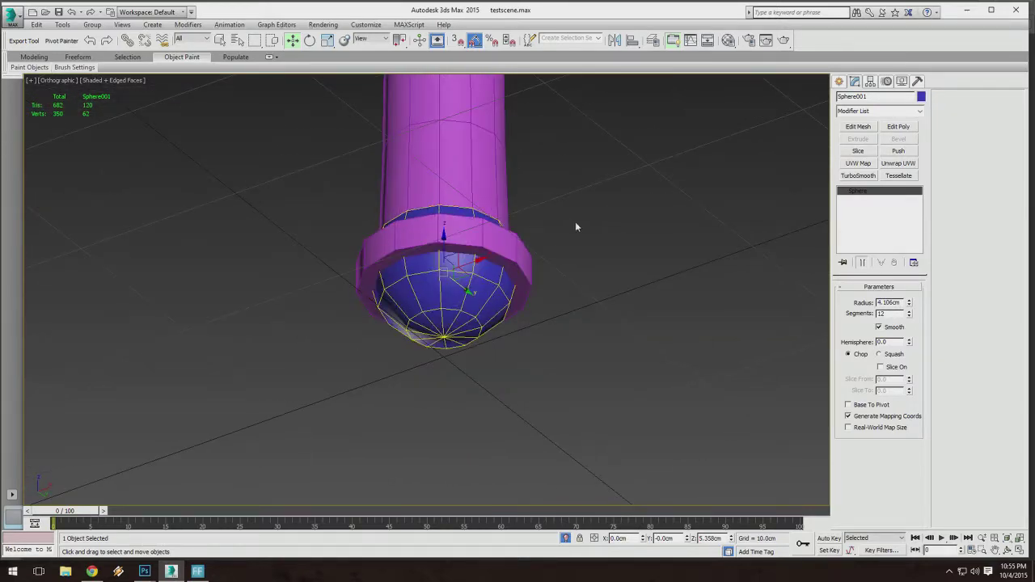
{"action": "middle_click_drag", "start_coordinate": [576, 223], "coordinate": [602, 239], "text": "alt"}
{"action": "scroll", "coordinate": [478, 271], "scroll_direction": "up", "scroll_amount": 4}
{"action": "middle_click_drag", "start_coordinate": [478, 271], "coordinate": [501, 271], "text": "alt"}
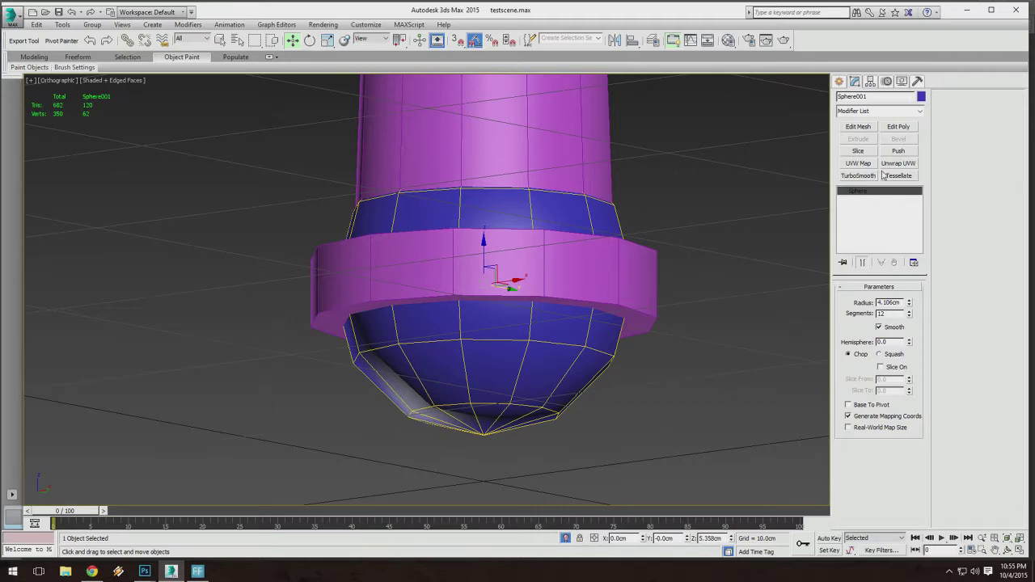
{"action": "middle_click_drag", "start_coordinate": [501, 272], "coordinate": [502, 262], "text": "alt"}
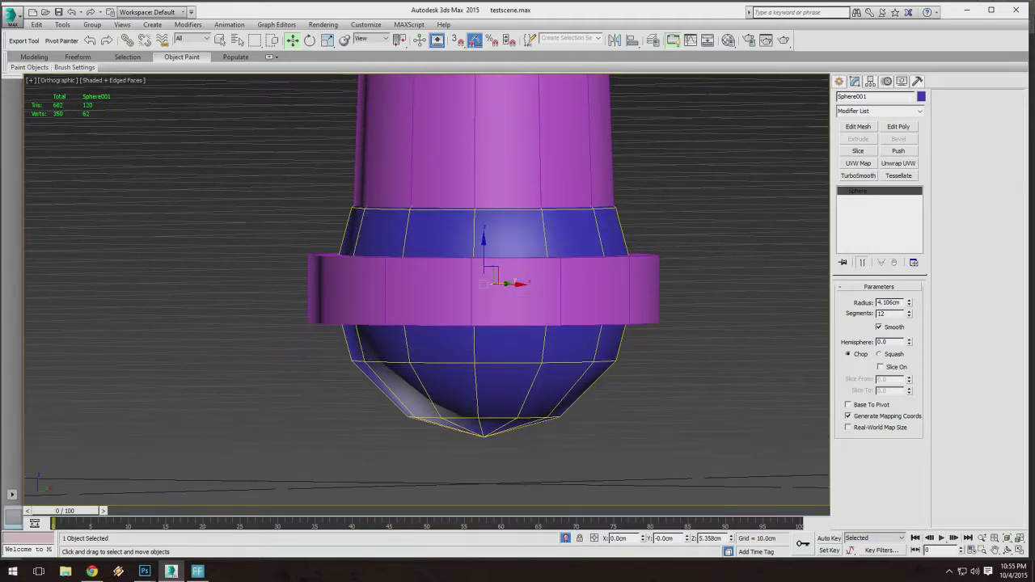
{"action": "middle_click_drag", "start_coordinate": [502, 262], "coordinate": [502, 274], "text": "alt"}
{"action": "middle_click_drag", "start_coordinate": [686, 263], "coordinate": [690, 230], "text": "alt"}
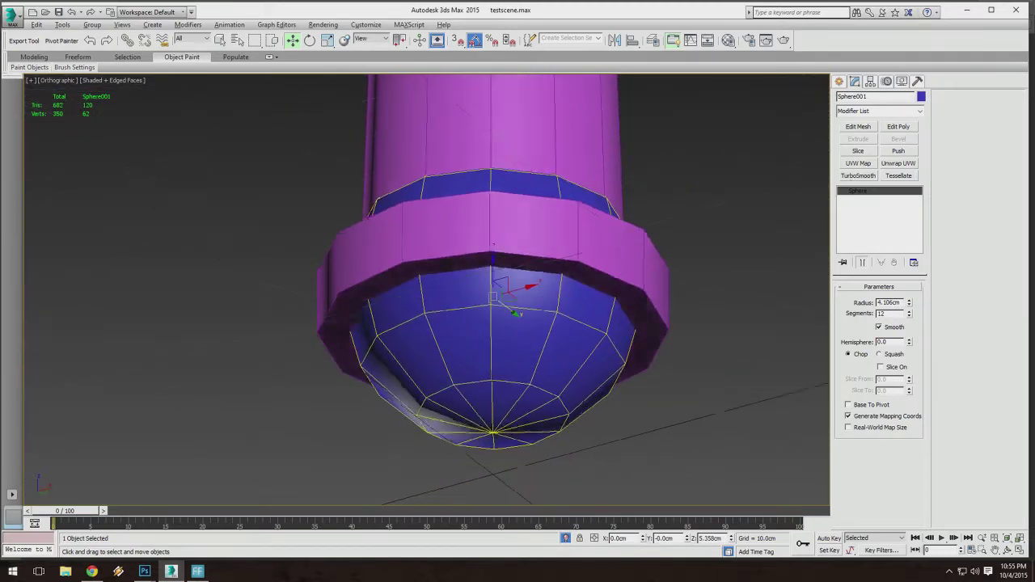
Apply a Slice modifier to the sphere with the Remove Top type and activate its slice plane for editing.
{"action": "left_click", "coordinate": [859, 151]}
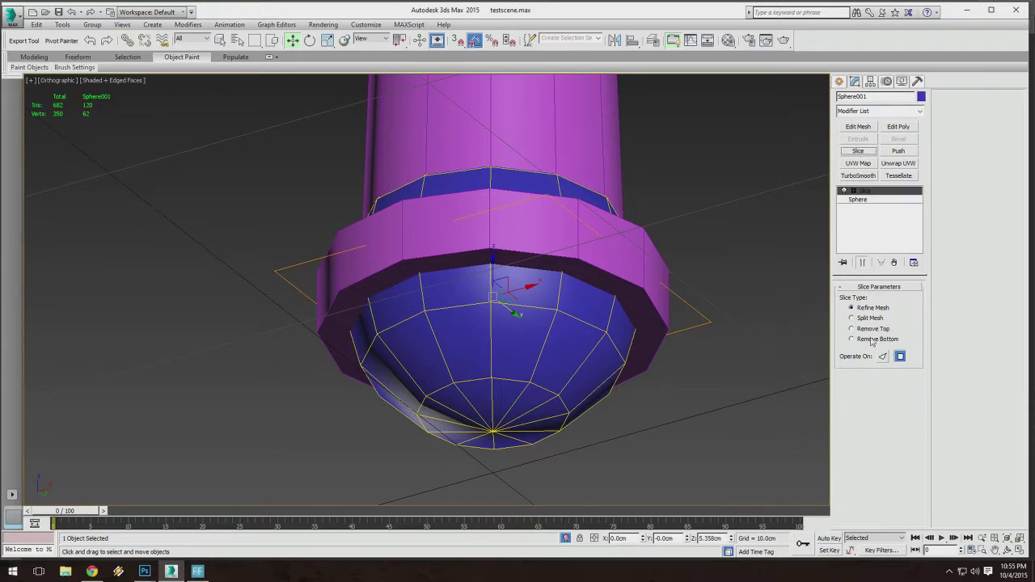
{"action": "left_click", "coordinate": [873, 328]}
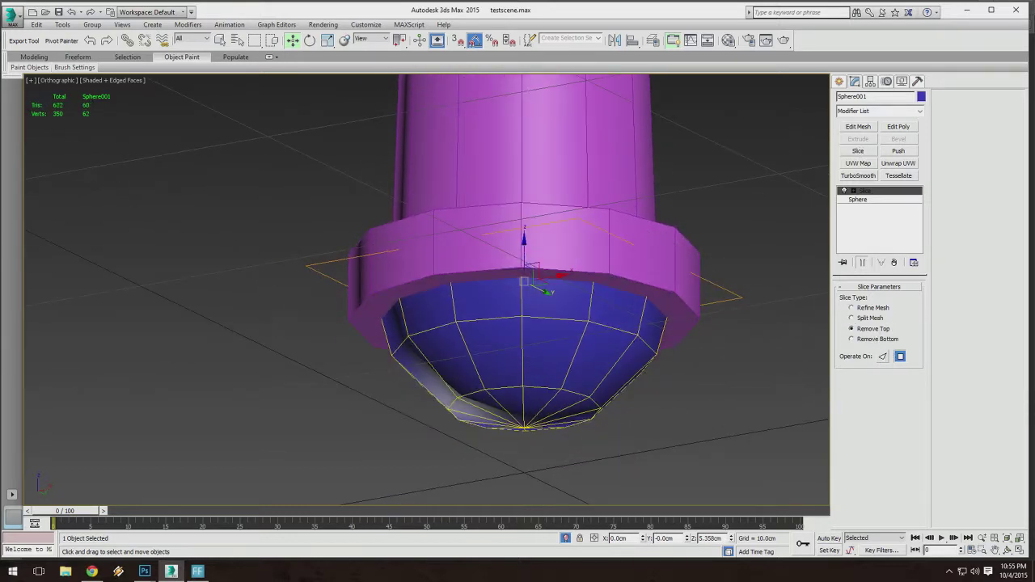
{"action": "left_click", "coordinate": [878, 193]}
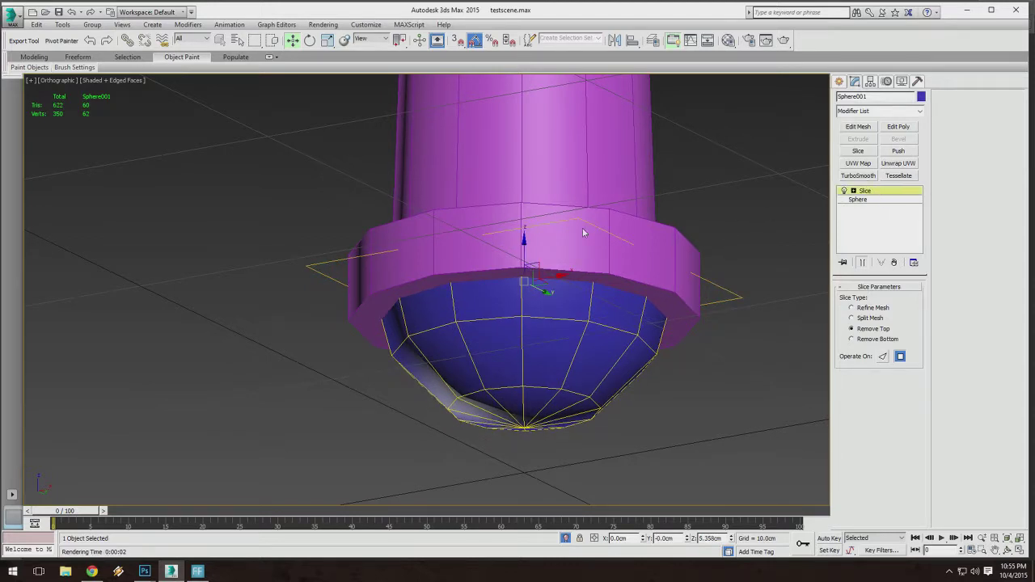
Lower the slice plane along Z to about 4.27 cm, near the underside of the bottom band.
{"action": "left_click_drag", "start_coordinate": [569, 245], "coordinate": [559, 279]}
{"action": "scroll", "coordinate": [533, 290], "scroll_direction": "up", "scroll_amount": 4}
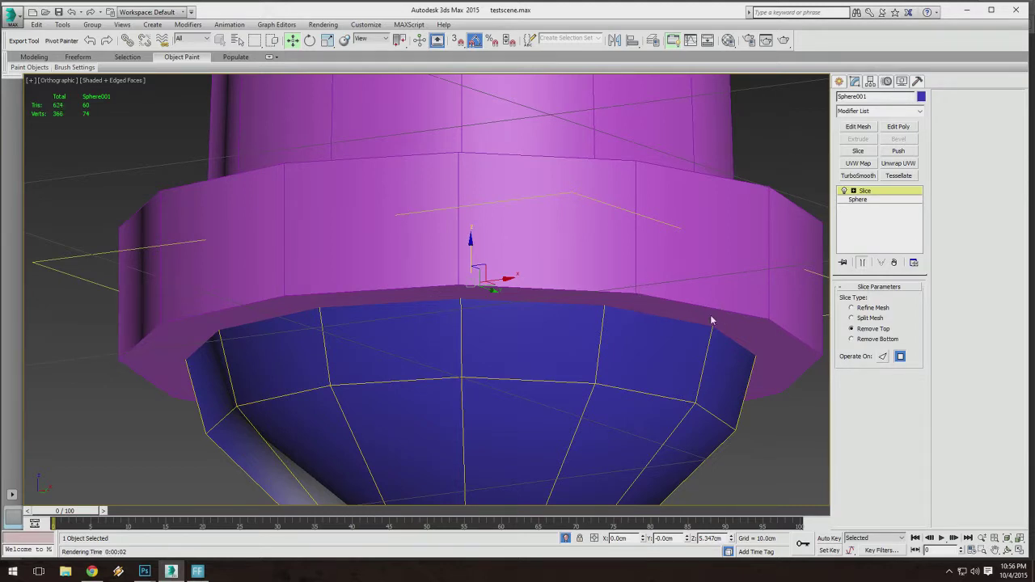
{"action": "scroll", "coordinate": [766, 337], "scroll_direction": "down", "scroll_amount": 5}
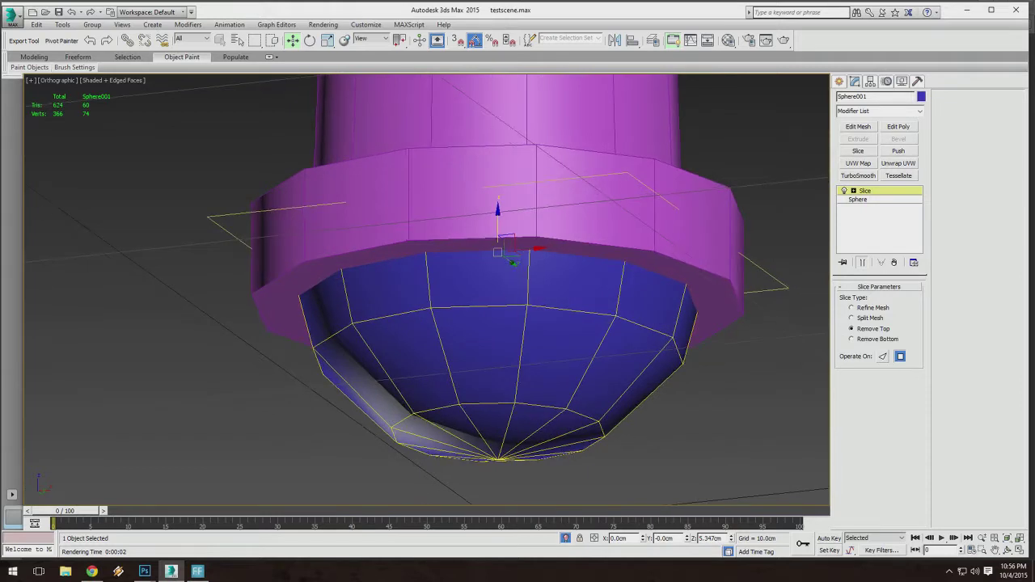
{"action": "middle_click_drag", "start_coordinate": [489, 212], "coordinate": [495, 230], "text": "alt"}
{"action": "left_click_drag", "start_coordinate": [508, 252], "coordinate": [509, 312]}
{"action": "middle_click_drag", "start_coordinate": [509, 312], "coordinate": [507, 291], "text": "alt"}
{"action": "scroll", "coordinate": [511, 275], "scroll_direction": "up", "scroll_amount": 1}
{"action": "scroll", "coordinate": [510, 275], "scroll_direction": "down", "scroll_amount": 2}
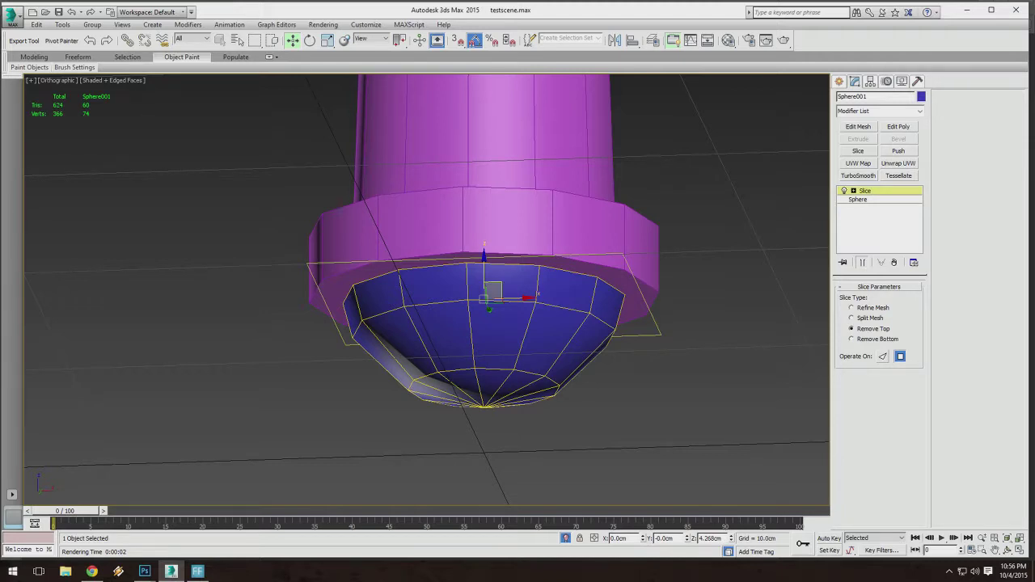
{"action": "mouse_move", "coordinate": [492, 290]}
{"action": "middle_mouse_down"}
{"action": "mouse_move", "coordinate": [513, 293]}
{"action": "mouse_move", "coordinate": [502, 280]}
{"action": "middle_mouse_up"}
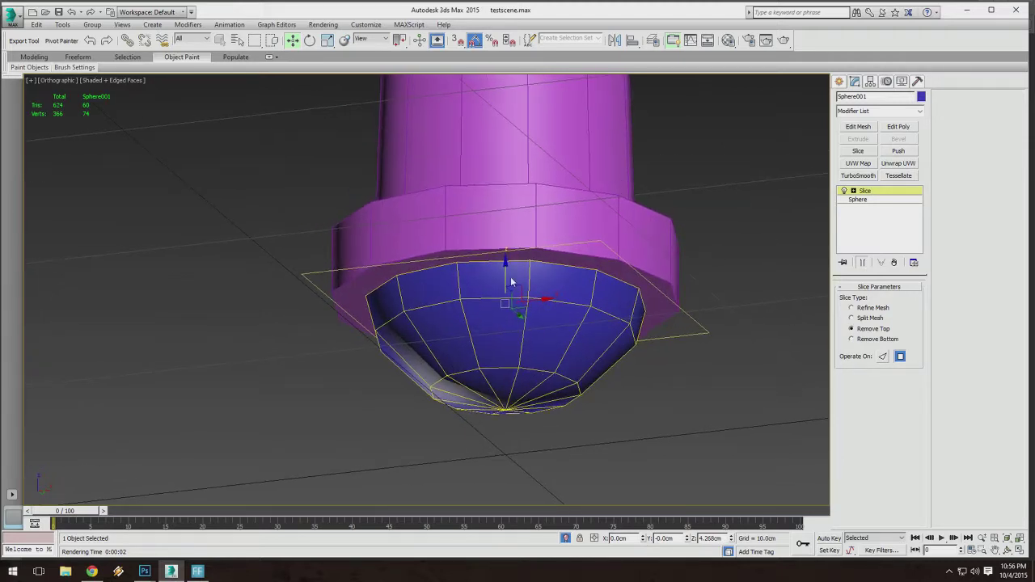
{"action": "scroll", "coordinate": [511, 281], "scroll_direction": "up", "scroll_amount": 2}
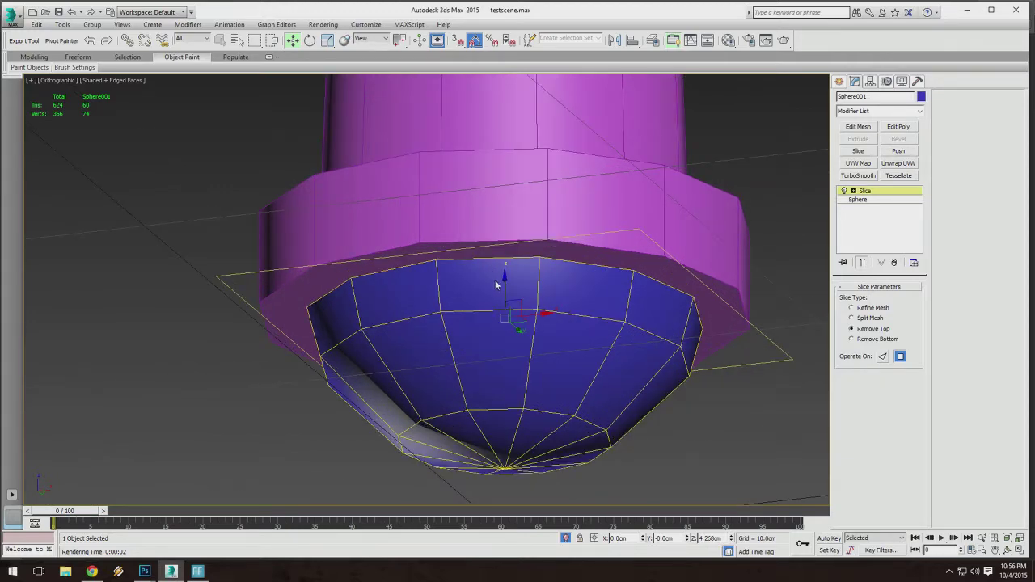
Fine-tune the slice plane's height to about 4.25 cm so the dome's cut edge meets the band's underside.
{"action": "mouse_move", "coordinate": [497, 285]}
{"action": "middle_mouse_down", "text": "alt"}
{"action": "mouse_move", "coordinate": [517, 279]}
{"action": "mouse_move", "coordinate": [499, 267]}
{"action": "middle_mouse_up", "text": "alt"}
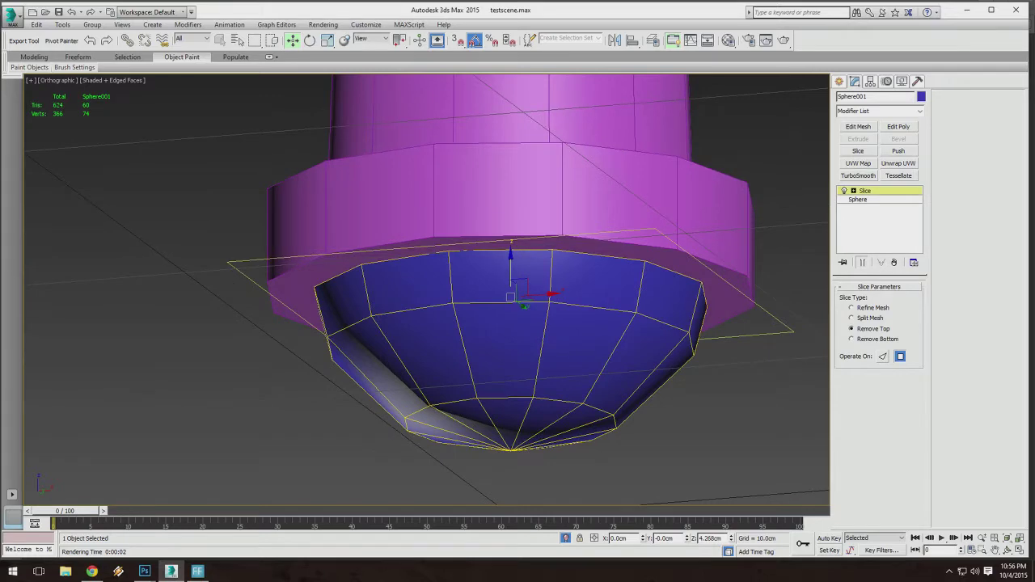
{"action": "mouse_move", "coordinate": [510, 272]}
{"action": "left_mouse_down"}
{"action": "mouse_move", "coordinate": [510, 257]}
{"action": "mouse_move", "coordinate": [510, 272]}
{"action": "left_mouse_up"}
{"action": "middle_click_drag", "start_coordinate": [521, 271], "coordinate": [481, 281], "text": "alt"}
{"action": "mouse_move", "coordinate": [476, 280]}
{"action": "left_mouse_down"}
{"action": "mouse_move", "coordinate": [476, 271]}
{"action": "mouse_move", "coordinate": [482, 287]}
{"action": "left_mouse_up"}
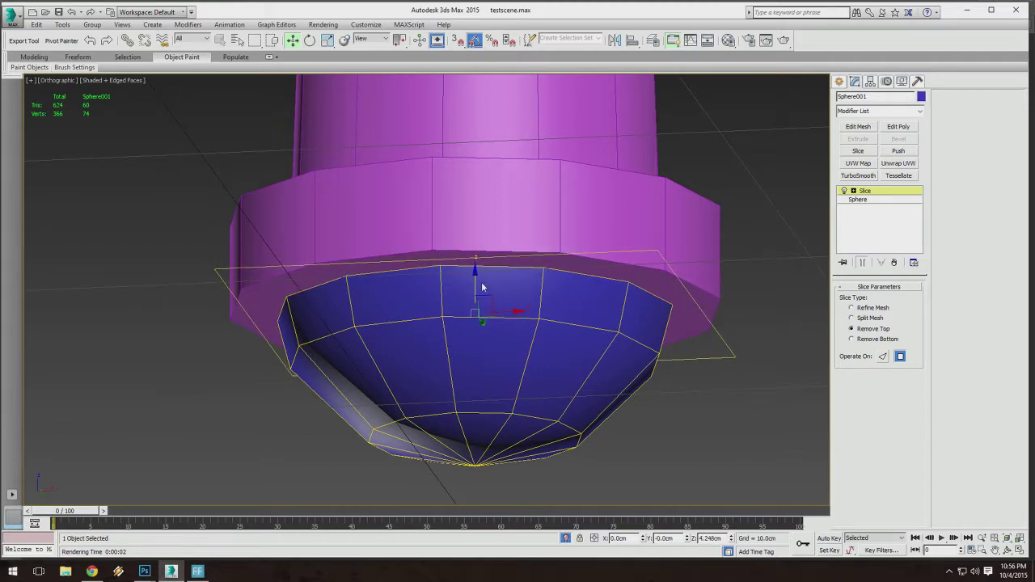
{"action": "mouse_move", "coordinate": [482, 287]}
{"action": "middle_mouse_down", "text": "alt"}
{"action": "mouse_move", "coordinate": [471, 283]}
{"action": "mouse_move", "coordinate": [496, 280]}
{"action": "middle_mouse_up", "text": "alt"}
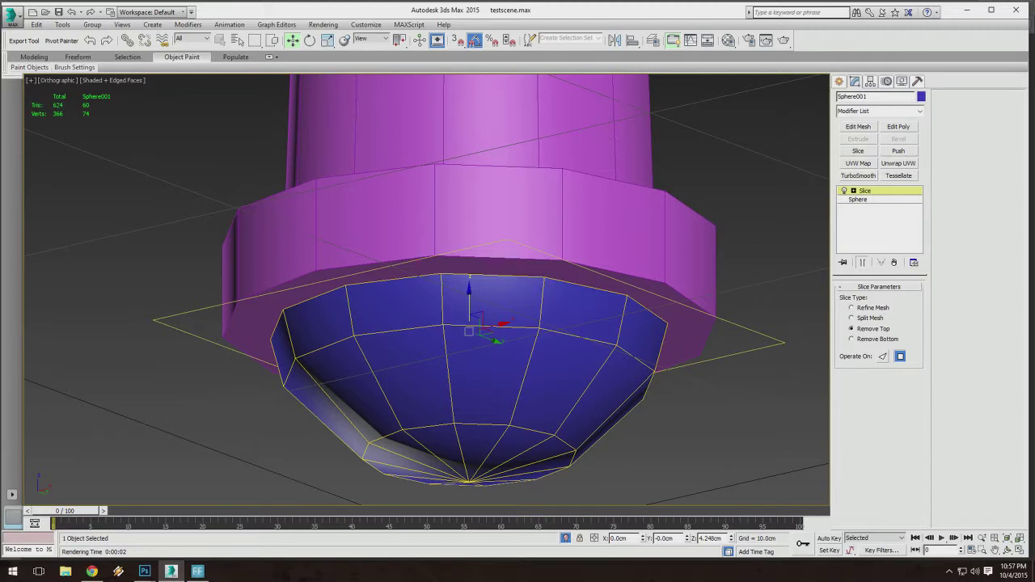
{"action": "middle_click_drag", "start_coordinate": [472, 330], "coordinate": [508, 307], "text": "alt"}
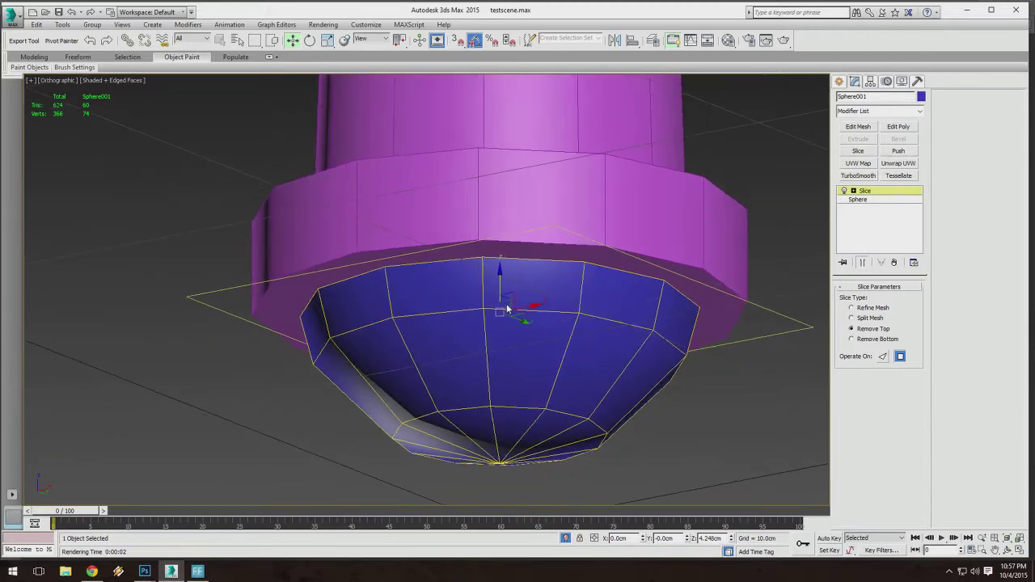
{"action": "mouse_move", "coordinate": [499, 279]}
{"action": "left_mouse_down"}
{"action": "mouse_move", "coordinate": [499, 263]}
{"action": "mouse_move", "coordinate": [499, 280]}
{"action": "left_mouse_up"}
{"action": "middle_click_drag", "start_coordinate": [500, 281], "coordinate": [484, 305], "text": "alt"}
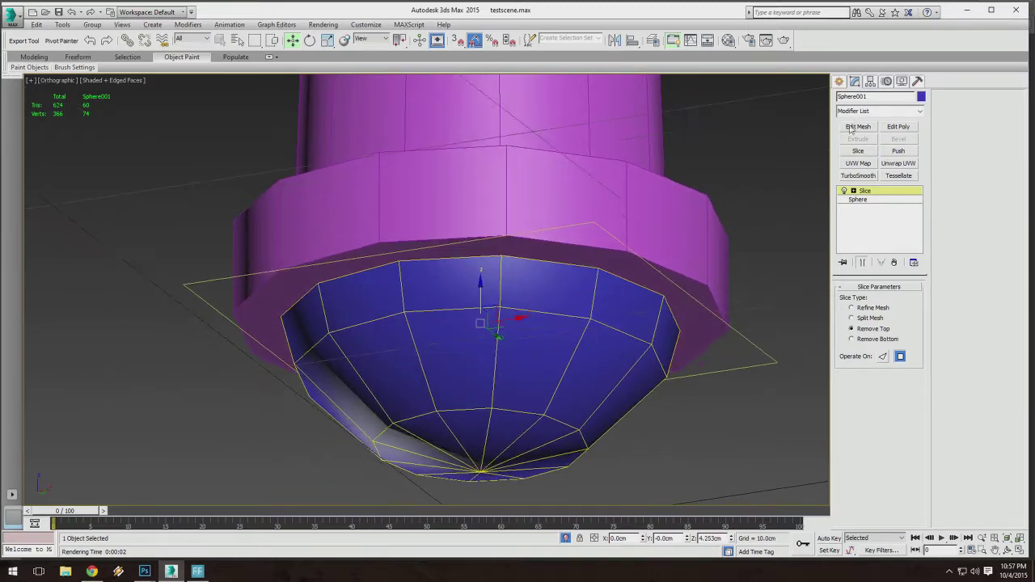
Collapse the sphere's whole modifier stack, accepting the loss of its creation parameters, to make the slice permanent.
{"action": "right_click", "coordinate": [875, 196]}
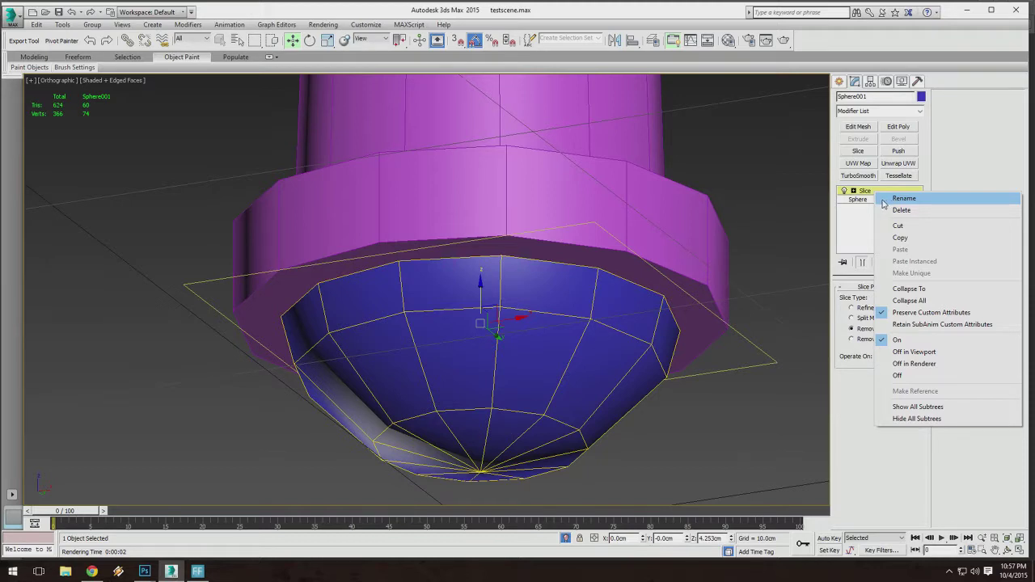
{"action": "left_click", "coordinate": [857, 220]}
{"action": "right_click", "coordinate": [882, 195]}
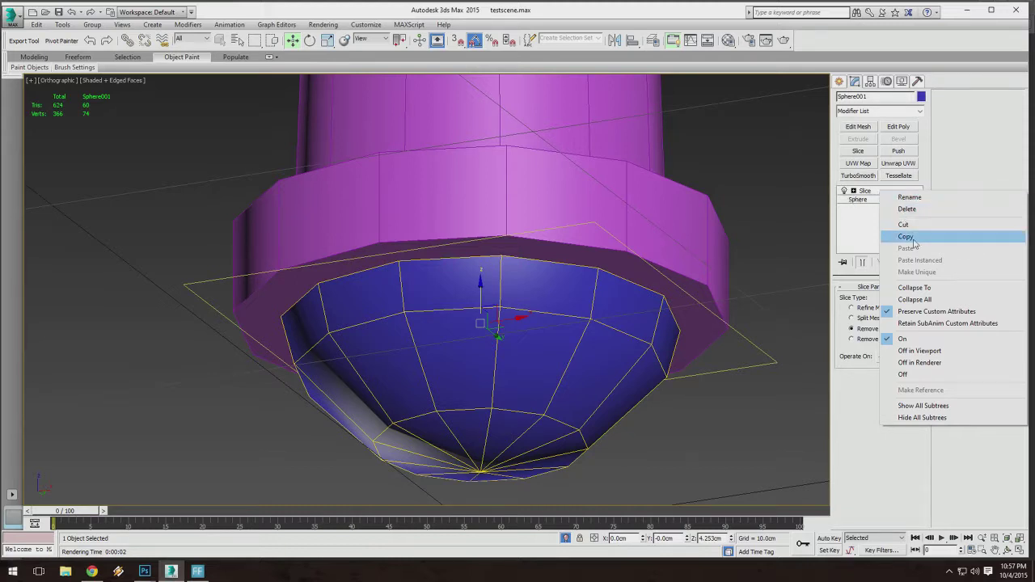
{"action": "right_click", "coordinate": [878, 191]}
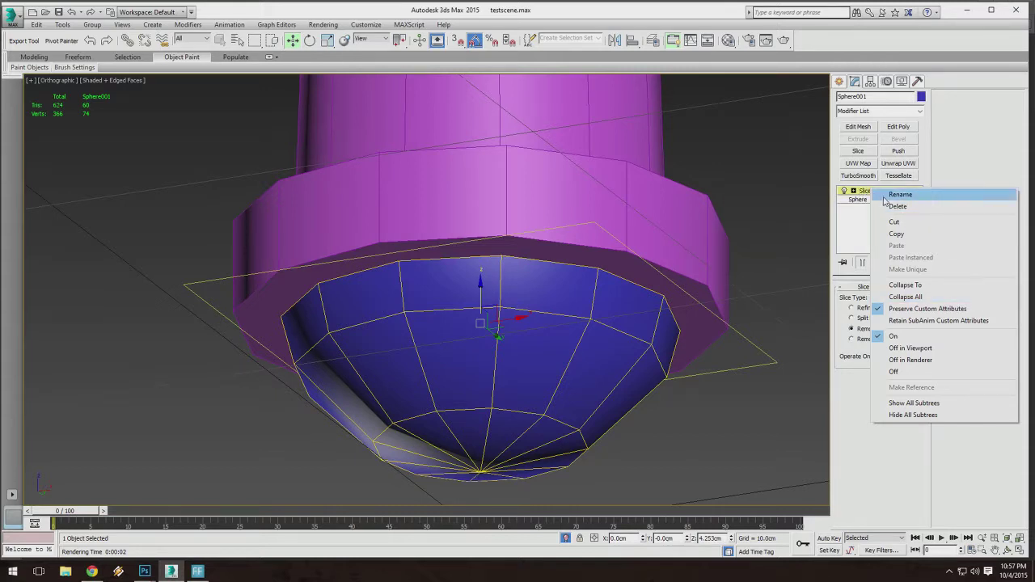
{"action": "left_click", "coordinate": [914, 299]}
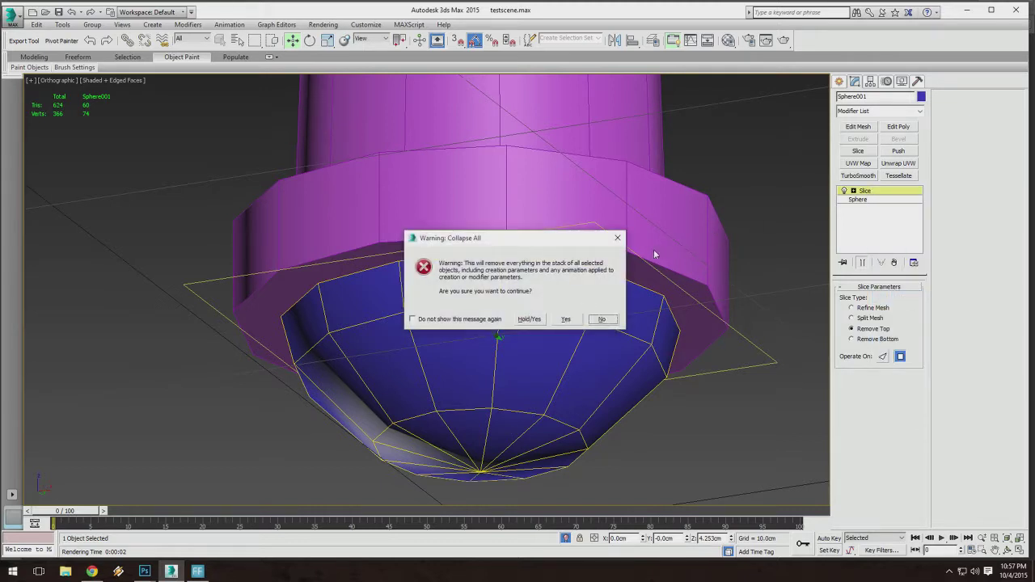
{"action": "left_click", "coordinate": [565, 319]}
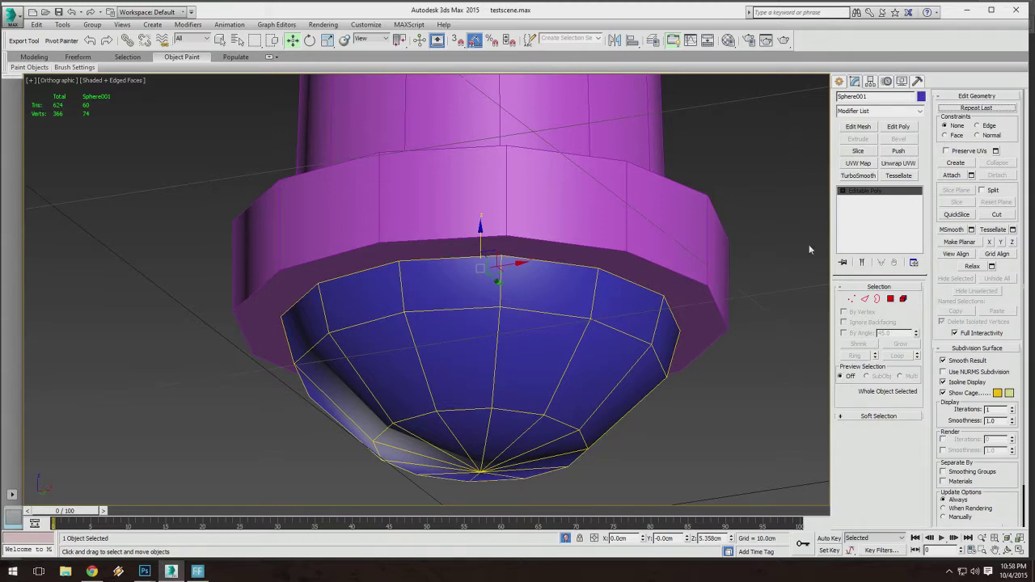
Examine the dome's fit against the handle's bottom band up close and from afar, selecting each object in turn.
{"action": "middle_click_drag", "start_coordinate": [707, 321], "coordinate": [721, 313]}
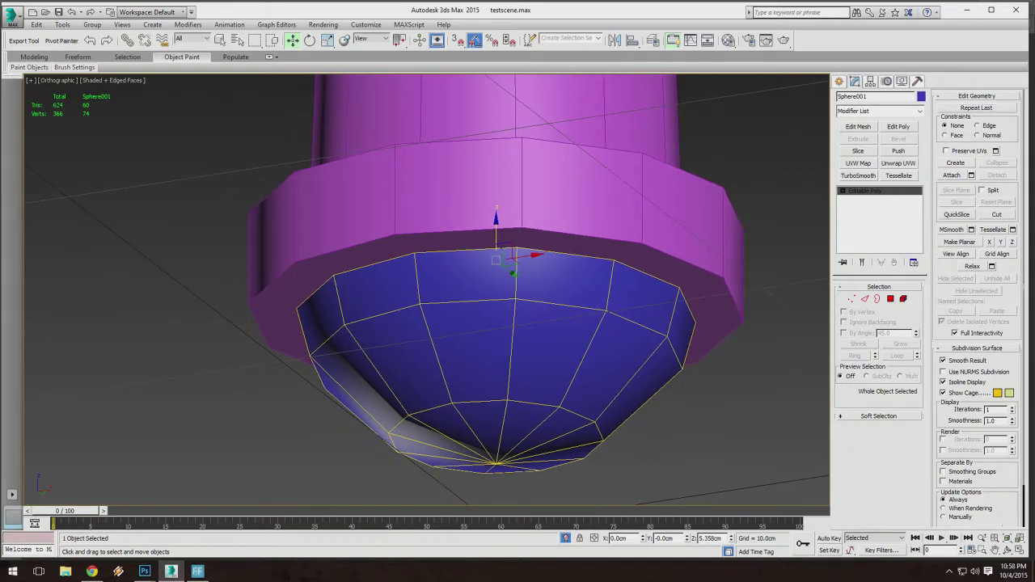
{"action": "left_click", "coordinate": [220, 39]}
{"action": "key", "text": "ctrl+d"}
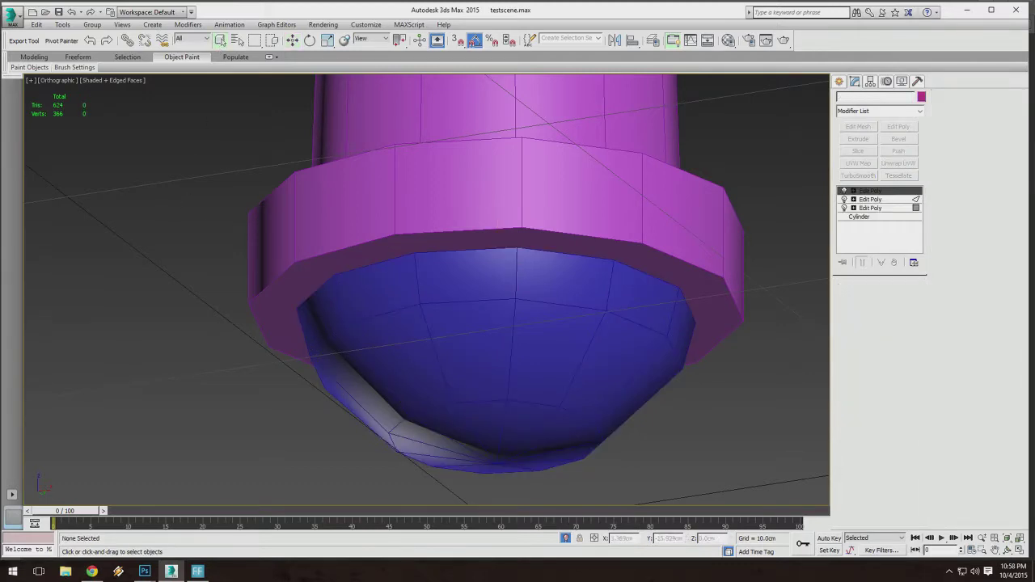
{"action": "left_click", "coordinate": [314, 239]}
{"action": "key", "text": "ctrl+e"}
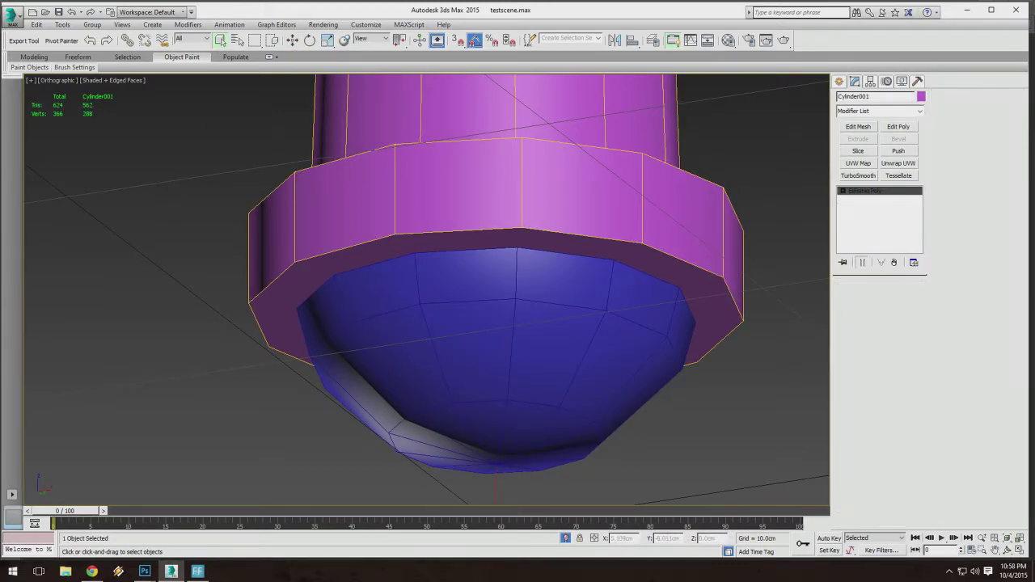
{"action": "left_click", "coordinate": [465, 348]}
{"action": "scroll", "coordinate": [404, 271], "scroll_direction": "down", "scroll_amount": 6}
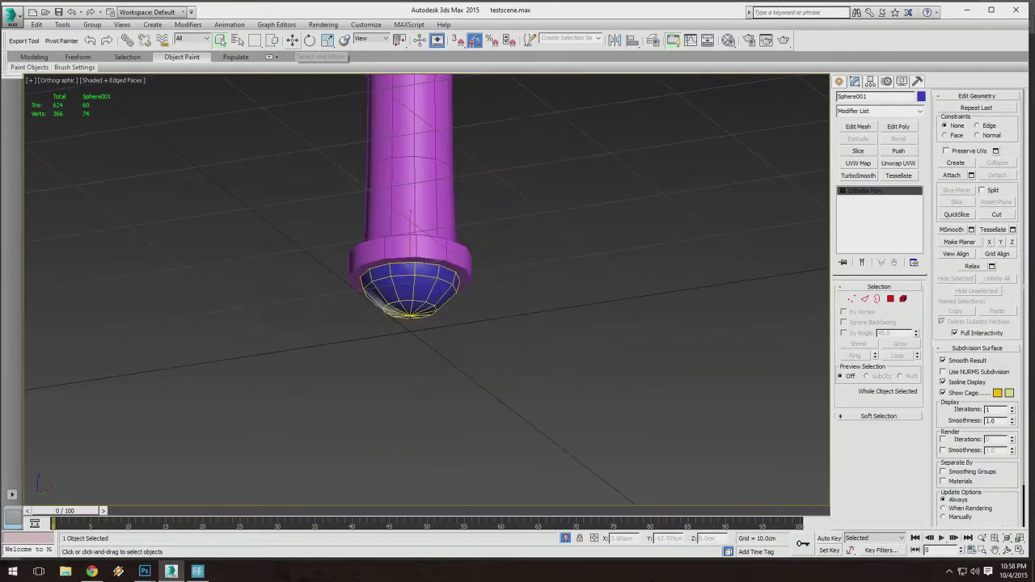
{"action": "mouse_move", "coordinate": [412, 275]}
{"action": "middle_mouse_down", "text": "alt"}
{"action": "mouse_move", "coordinate": [406, 304]}
{"action": "mouse_move", "coordinate": [406, 287]}
{"action": "middle_mouse_up", "text": "alt"}
{"action": "scroll", "coordinate": [375, 308], "scroll_direction": "down", "scroll_amount": 8}
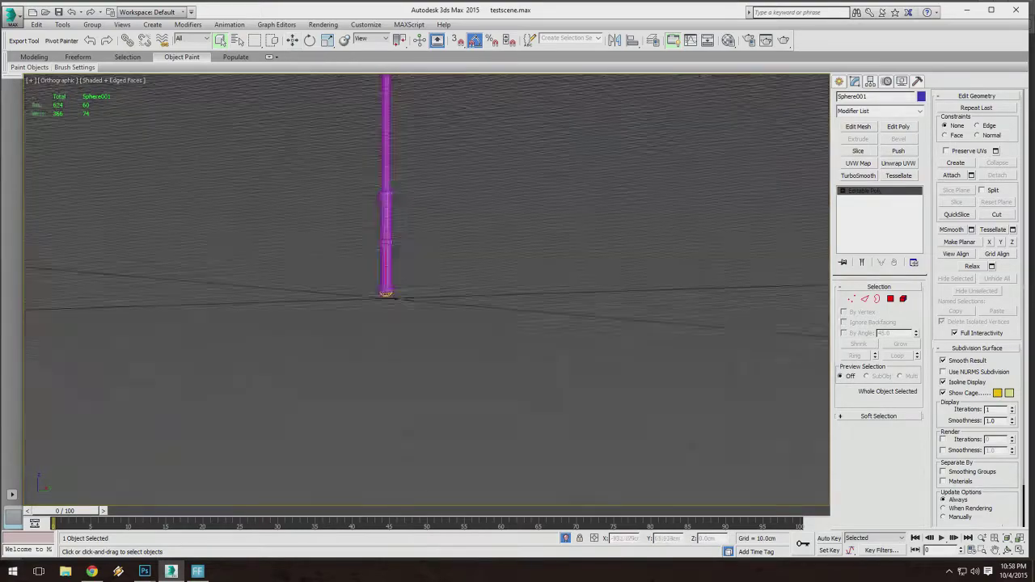
{"action": "scroll", "coordinate": [405, 288], "scroll_direction": "up", "scroll_amount": 8}
{"action": "middle_click_drag", "start_coordinate": [387, 301], "coordinate": [381, 267]}
{"action": "scroll", "coordinate": [433, 293], "scroll_direction": "up", "scroll_amount": 5}
{"action": "scroll", "coordinate": [535, 283], "scroll_direction": "up", "scroll_amount": 3}
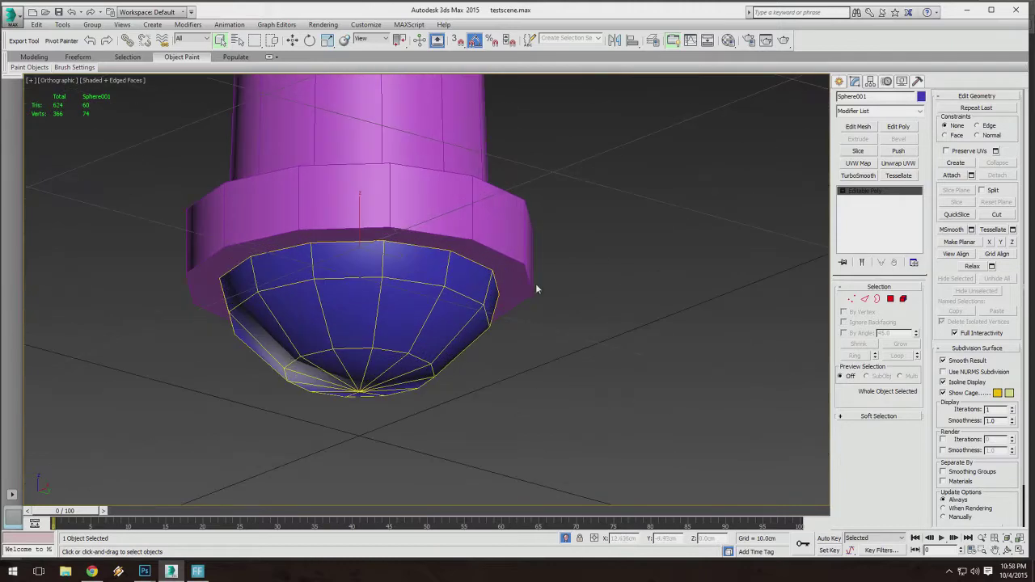
Alternate the selection between the handle and the dome to compare their separate meshes where they meet.
{"action": "left_click", "coordinate": [517, 280]}
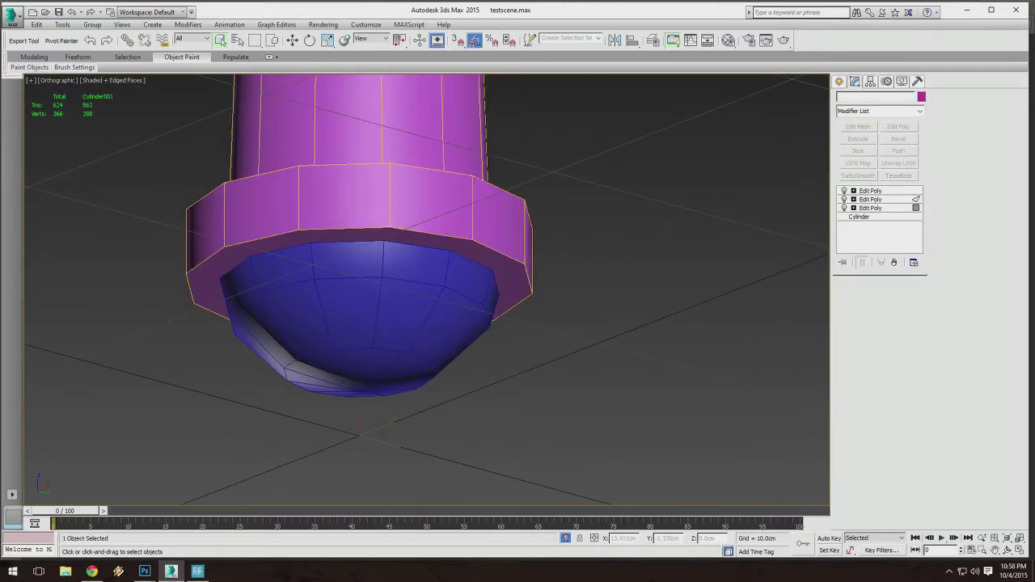
{"action": "right_click", "coordinate": [452, 250]}
{"action": "middle_click_drag", "start_coordinate": [380, 245], "coordinate": [468, 290]}
{"action": "scroll", "coordinate": [440, 289], "scroll_direction": "down", "scroll_amount": 3}
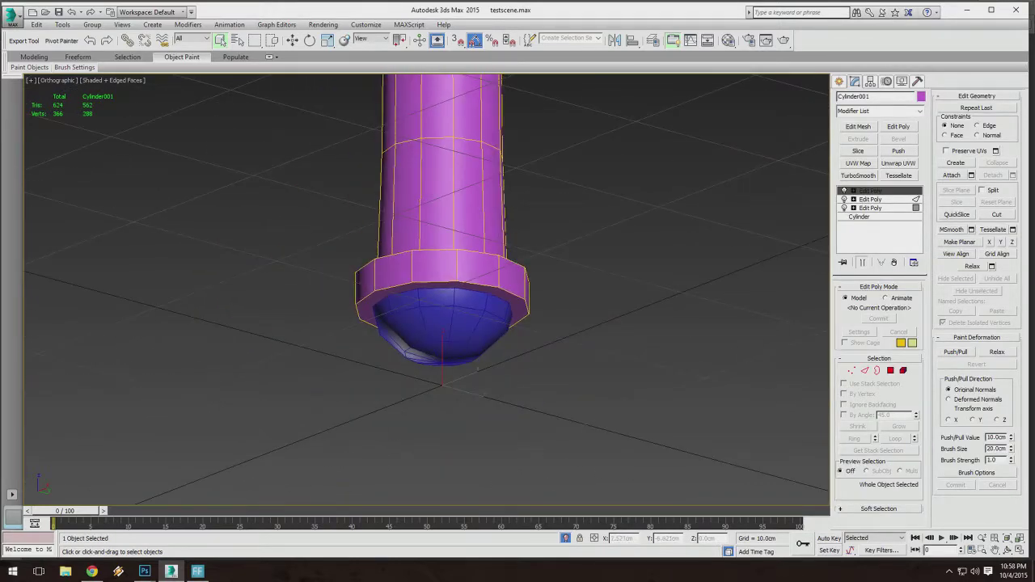
{"action": "key", "text": "ctrl+e"}
{"action": "left_click", "coordinate": [437, 322]}
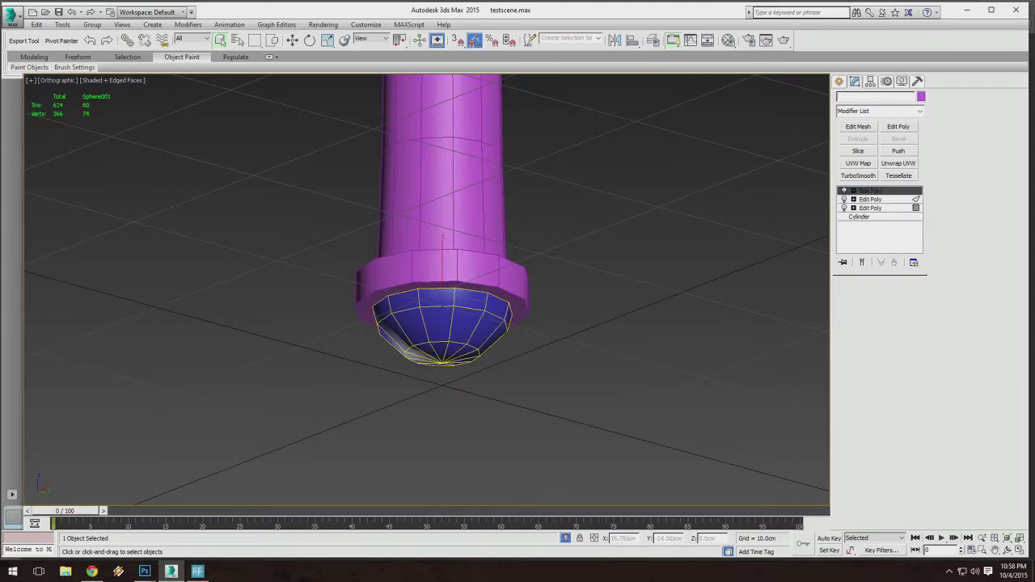
{"action": "left_click", "coordinate": [440, 267]}
{"action": "left_click", "coordinate": [465, 303]}
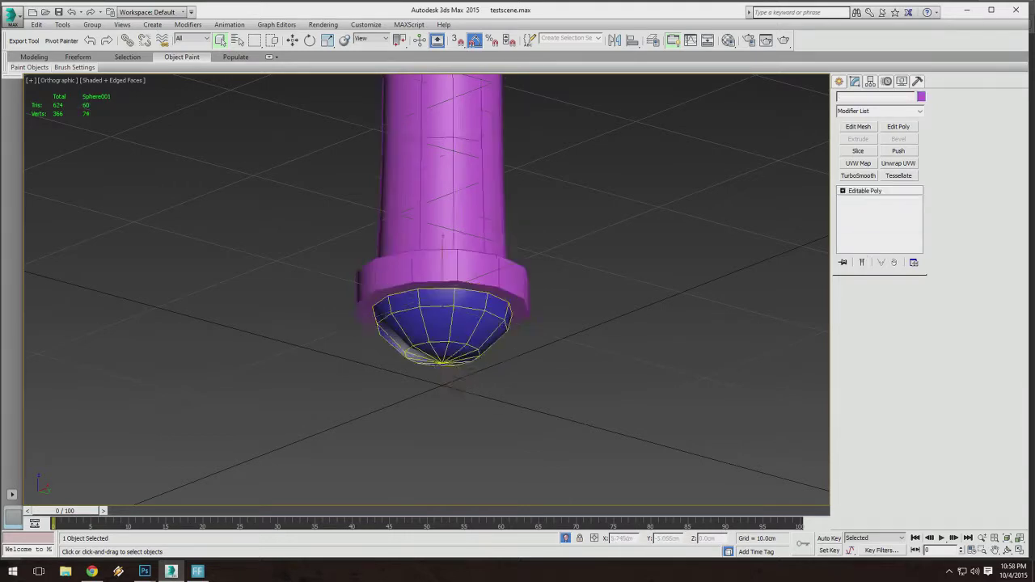
{"action": "scroll", "coordinate": [467, 290], "scroll_direction": "up", "scroll_amount": 2}
Select the handle's bottom cap polygon around the dome and delete it, leaving the band's underside open.
{"action": "left_click", "coordinate": [547, 303]}
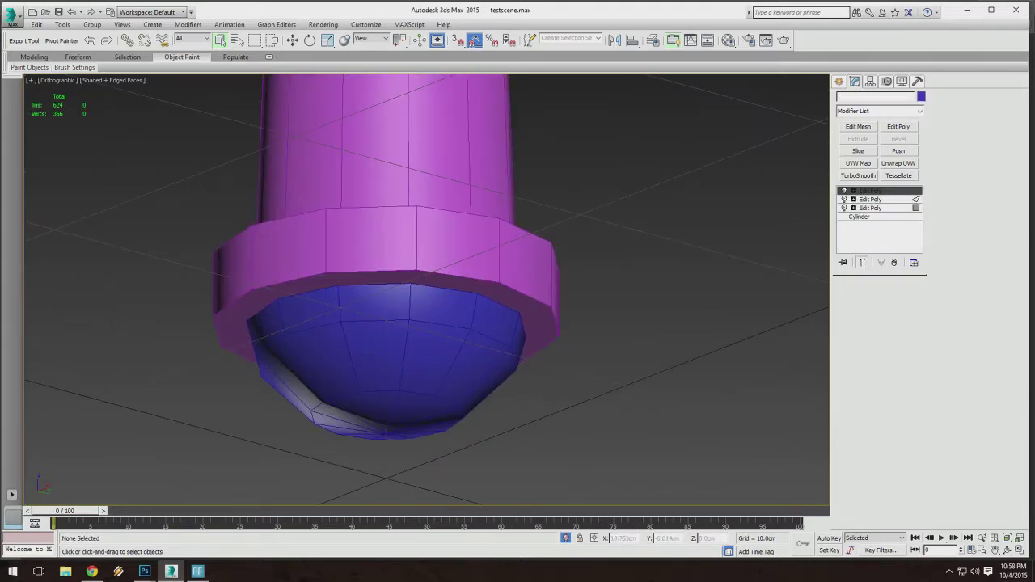
{"action": "scroll", "coordinate": [547, 303], "scroll_direction": "down", "scroll_amount": 8}
{"action": "middle_click_drag", "start_coordinate": [547, 303], "coordinate": [508, 261], "text": "alt"}
{"action": "scroll", "coordinate": [503, 317], "scroll_direction": "up", "scroll_amount": 9}
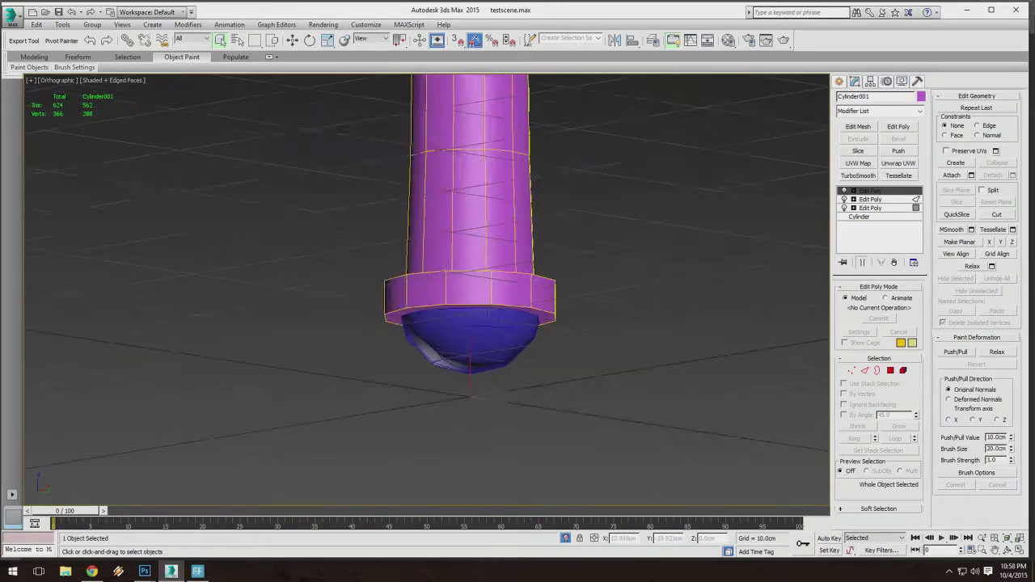
{"action": "left_click", "coordinate": [890, 370]}
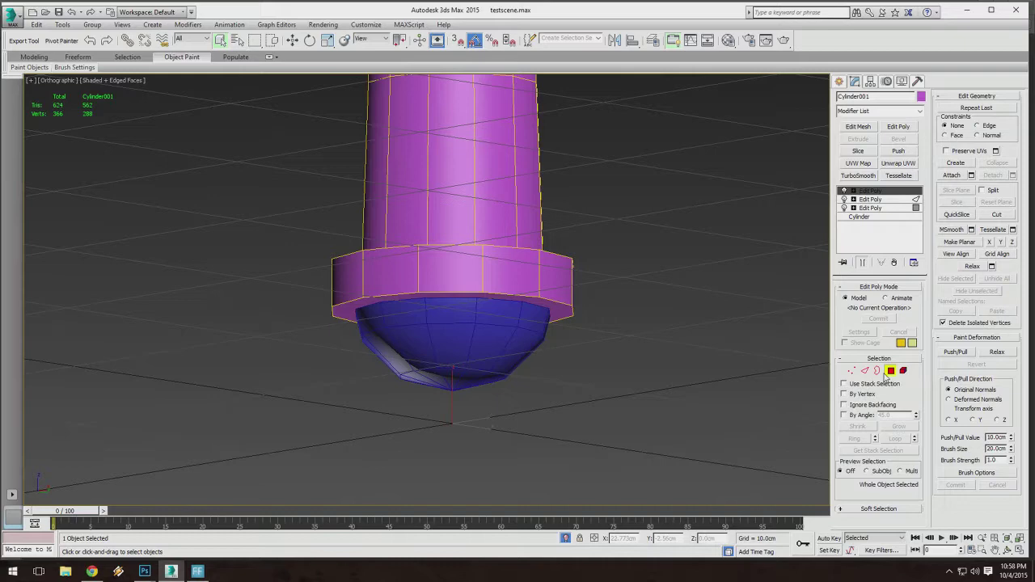
{"action": "left_click", "coordinate": [556, 315]}
{"action": "middle_click_drag", "start_coordinate": [556, 315], "coordinate": [557, 268], "text": "alt"}
{"action": "key", "text": "F2"}
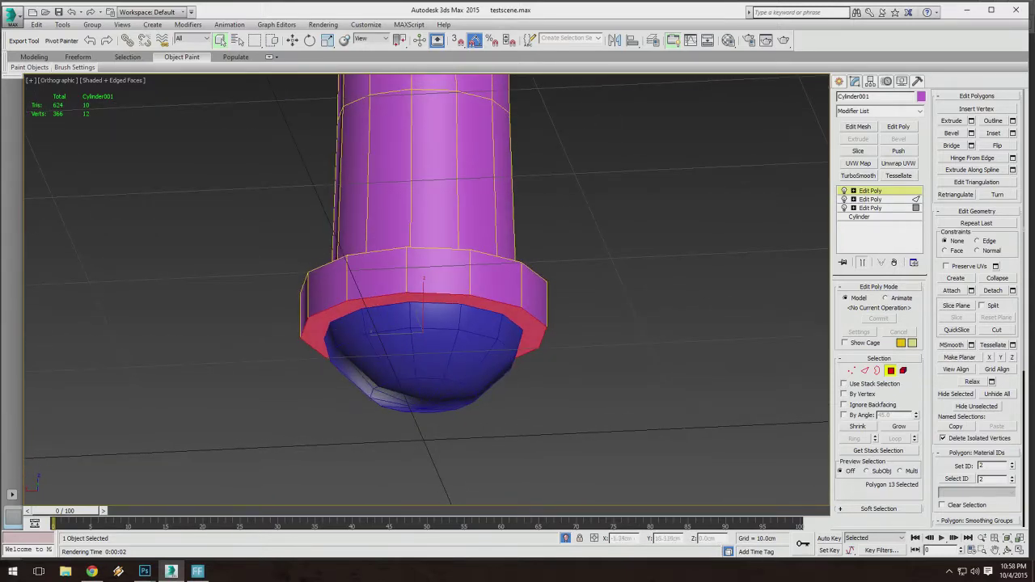
{"action": "key", "text": "Delete"}
{"action": "middle_click_drag", "start_coordinate": [429, 340], "coordinate": [478, 310]}
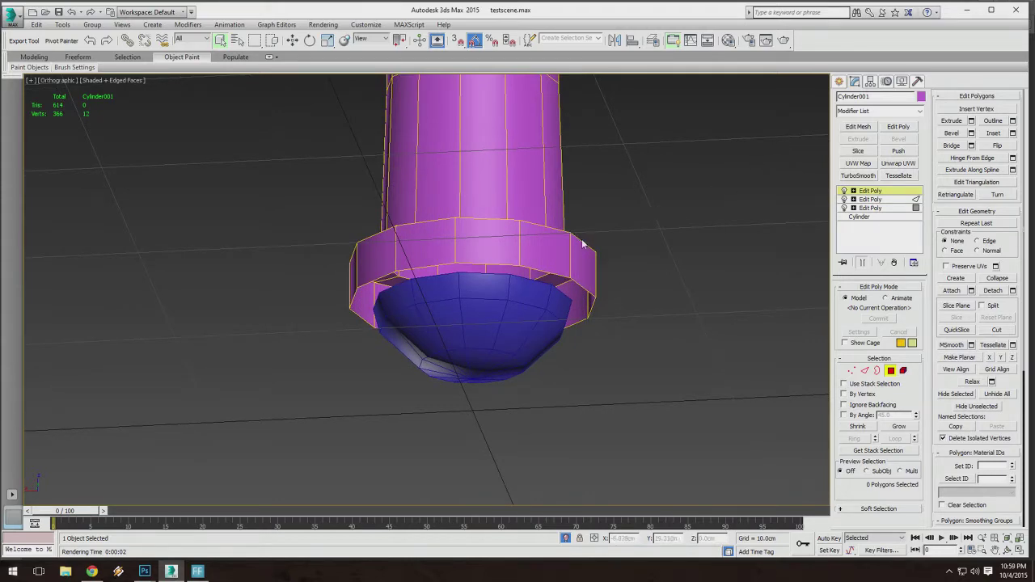
{"action": "middle_click_drag", "start_coordinate": [582, 240], "coordinate": [579, 244], "text": "alt"}
{"action": "middle_click_drag", "start_coordinate": [564, 280], "coordinate": [573, 239]}
{"action": "middle_click_drag", "start_coordinate": [760, 230], "coordinate": [753, 191], "text": "alt"}
{"action": "scroll", "coordinate": [579, 328], "scroll_direction": "up", "scroll_amount": 3}
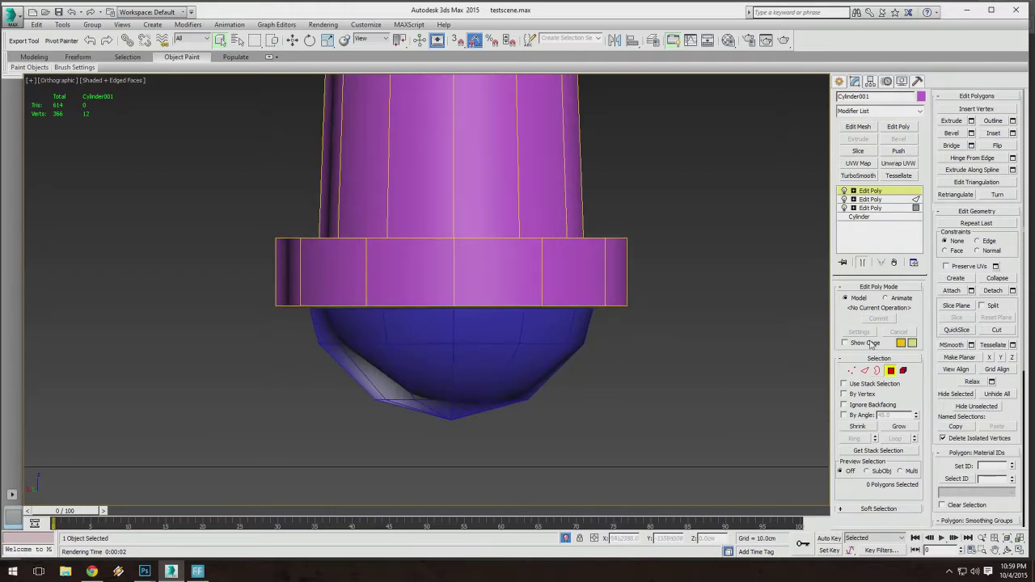
{"action": "left_click", "coordinate": [859, 127]}
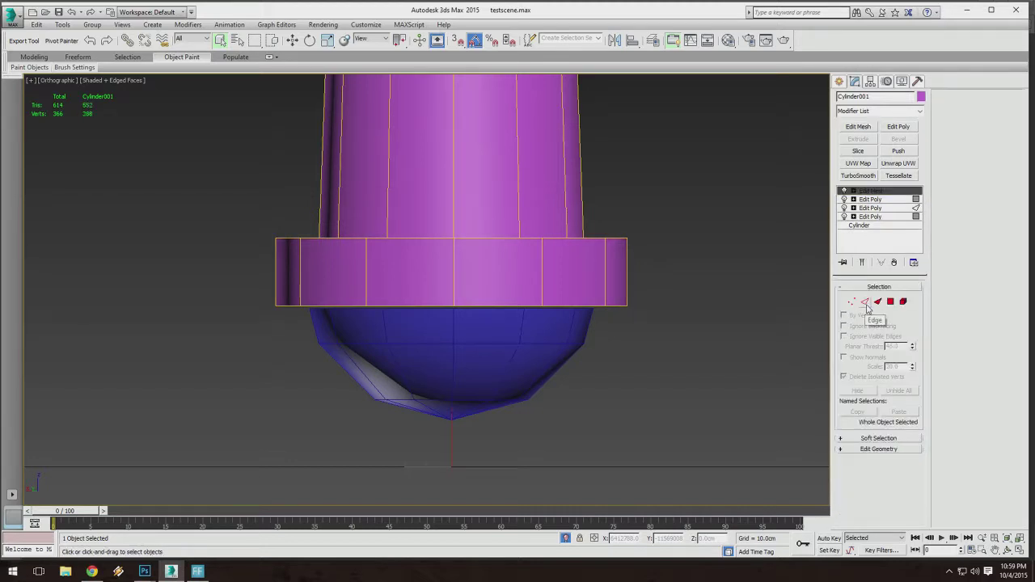
{"action": "left_click", "coordinate": [864, 302]}
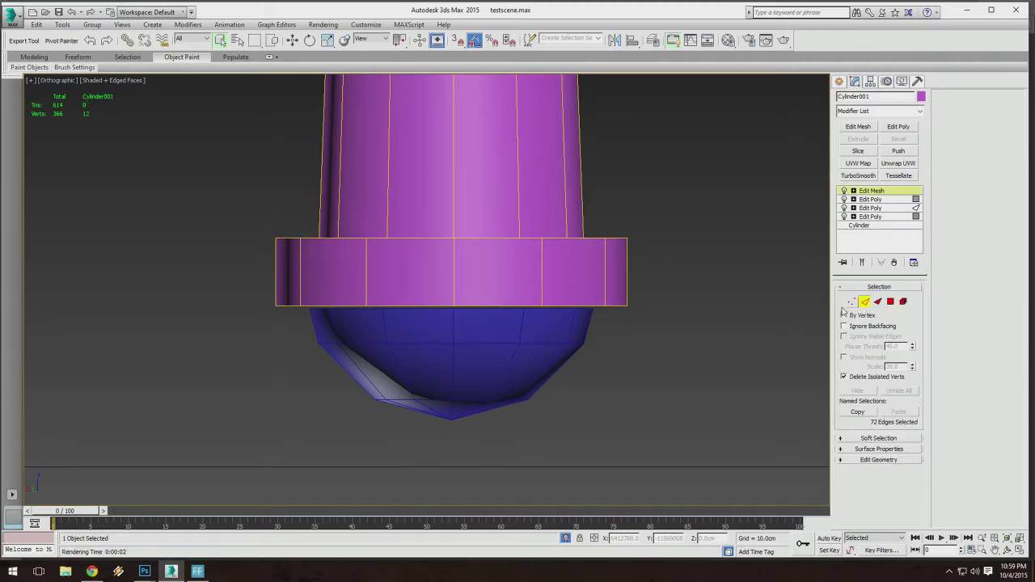
{"action": "left_click", "coordinate": [271, 43]}
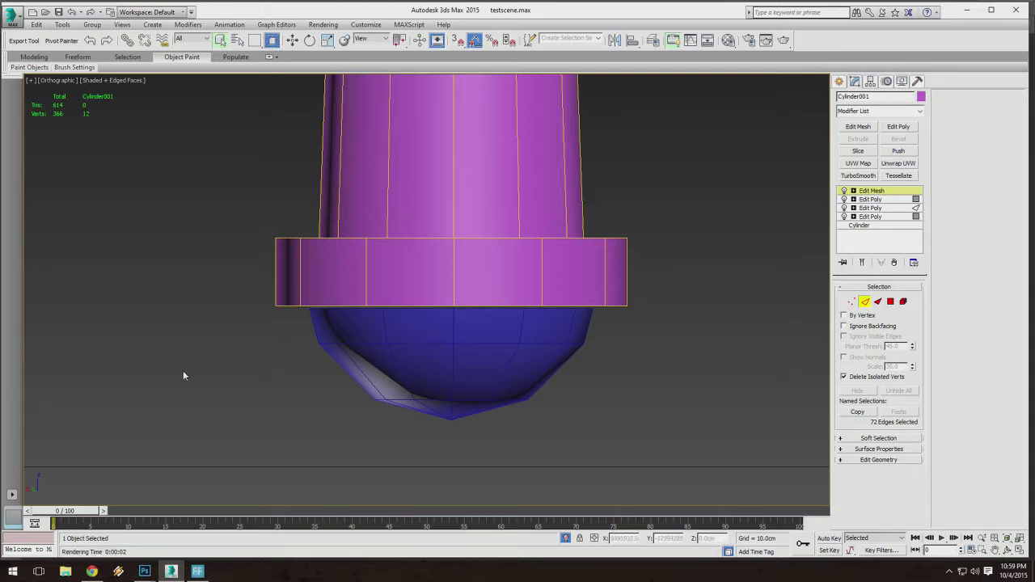
{"action": "left_click_drag", "start_coordinate": [707, 299], "coordinate": [705, 298]}
{"action": "middle_click_drag", "start_coordinate": [658, 294], "coordinate": [424, 300], "text": "alt"}
{"action": "scroll", "coordinate": [484, 251], "scroll_direction": "up", "scroll_amount": 4}
{"action": "scroll", "coordinate": [479, 263], "scroll_direction": "down", "scroll_amount": 4}
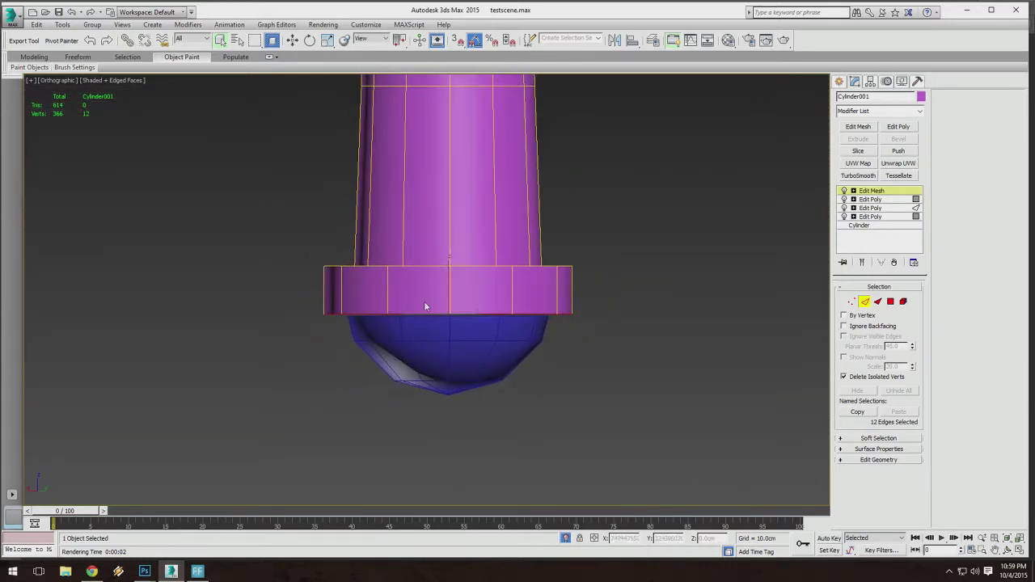
{"action": "left_click", "coordinate": [239, 391]}
{"action": "left_click_drag", "start_coordinate": [691, 311], "coordinate": [697, 300]}
{"action": "mouse_move", "coordinate": [486, 306]}
{"action": "middle_mouse_down", "text": "alt"}
{"action": "mouse_move", "coordinate": [435, 308]}
{"action": "mouse_move", "coordinate": [510, 295]}
{"action": "mouse_move", "coordinate": [505, 314]}
{"action": "mouse_move", "coordinate": [505, 301]}
{"action": "middle_mouse_up", "text": "alt"}
{"action": "middle_click_drag", "start_coordinate": [354, 357], "coordinate": [322, 356], "text": "alt"}
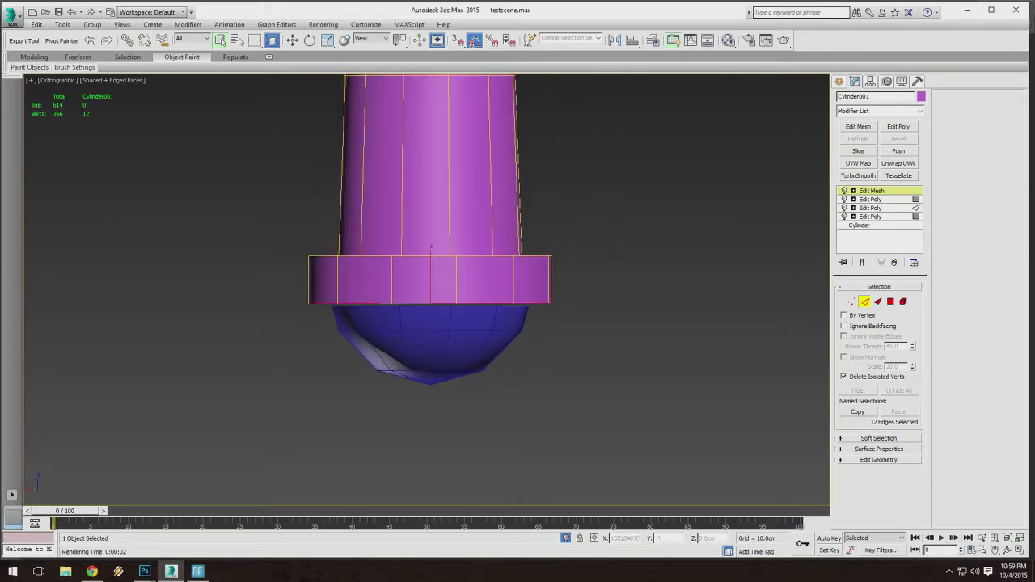
{"action": "left_click_drag", "start_coordinate": [256, 371], "coordinate": [623, 301]}
{"action": "middle_click_drag", "start_coordinate": [353, 176], "coordinate": [876, 272], "text": "alt"}
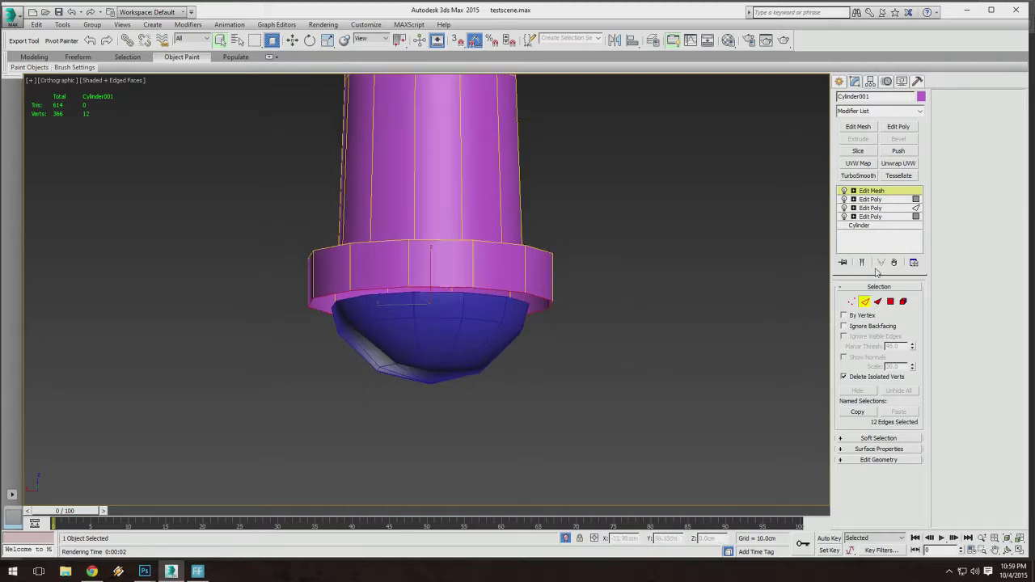
{"action": "left_click", "coordinate": [894, 263]}
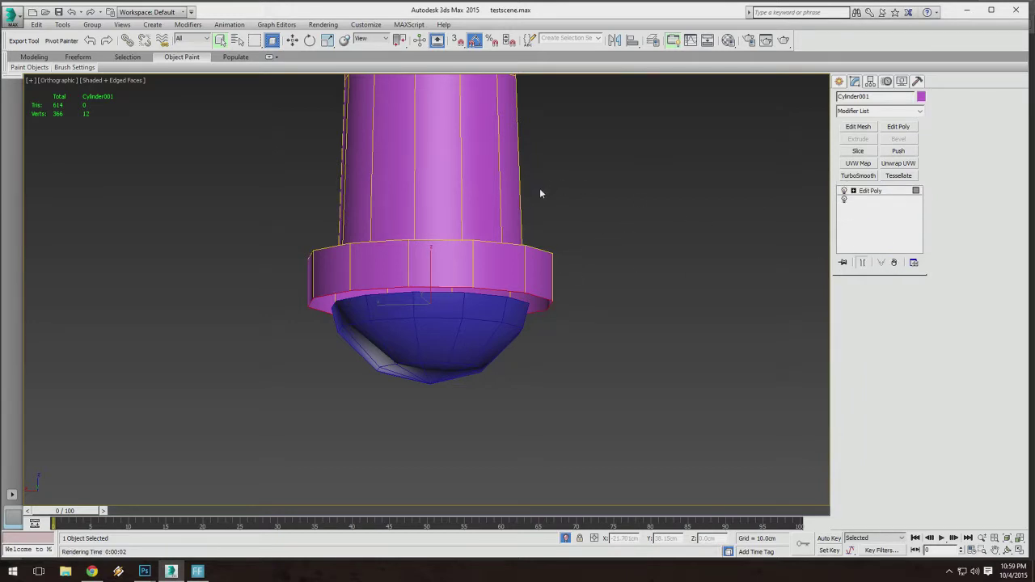
Select the open border around the collar's bottom rim, then add an Edit Mesh modifier and work on it at edge level.
{"action": "middle_click_drag", "start_coordinate": [695, 173], "coordinate": [739, 222]}
{"action": "middle_click_drag", "start_coordinate": [603, 247], "coordinate": [590, 276], "text": "alt"}
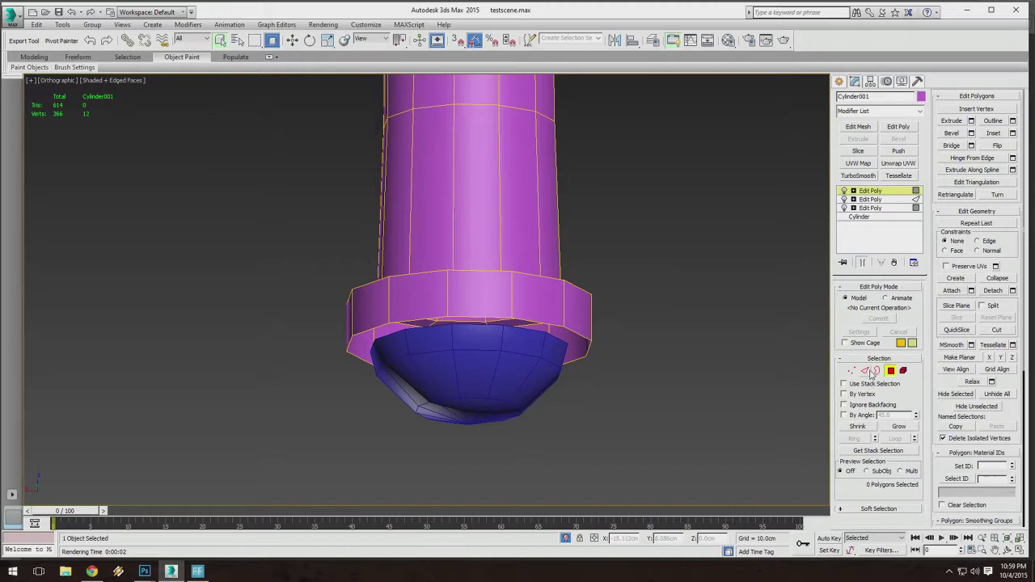
{"action": "left_click", "coordinate": [865, 371]}
{"action": "left_click", "coordinate": [877, 371]}
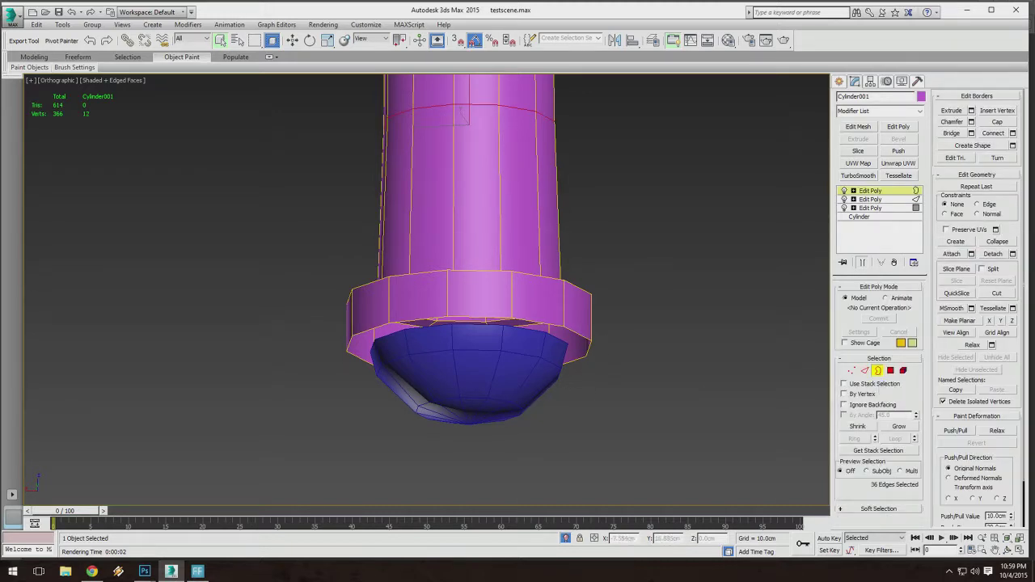
{"action": "left_click", "coordinate": [582, 347]}
{"action": "middle_click_drag", "start_coordinate": [620, 397], "coordinate": [640, 377]}
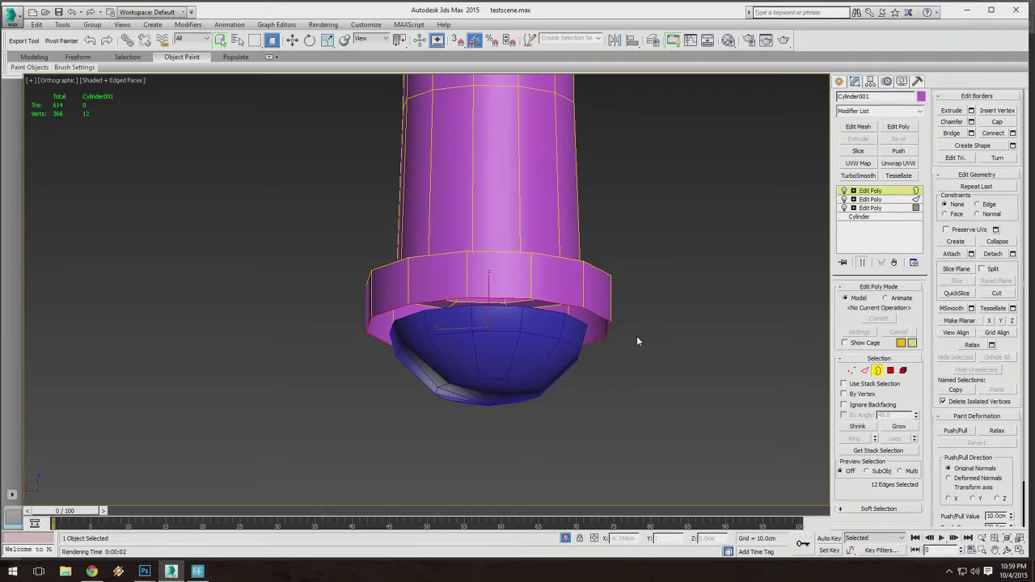
{"action": "mouse_move", "coordinate": [637, 341]}
{"action": "middle_mouse_down"}
{"action": "mouse_move", "coordinate": [660, 358]}
{"action": "mouse_move", "coordinate": [640, 359]}
{"action": "middle_mouse_up"}
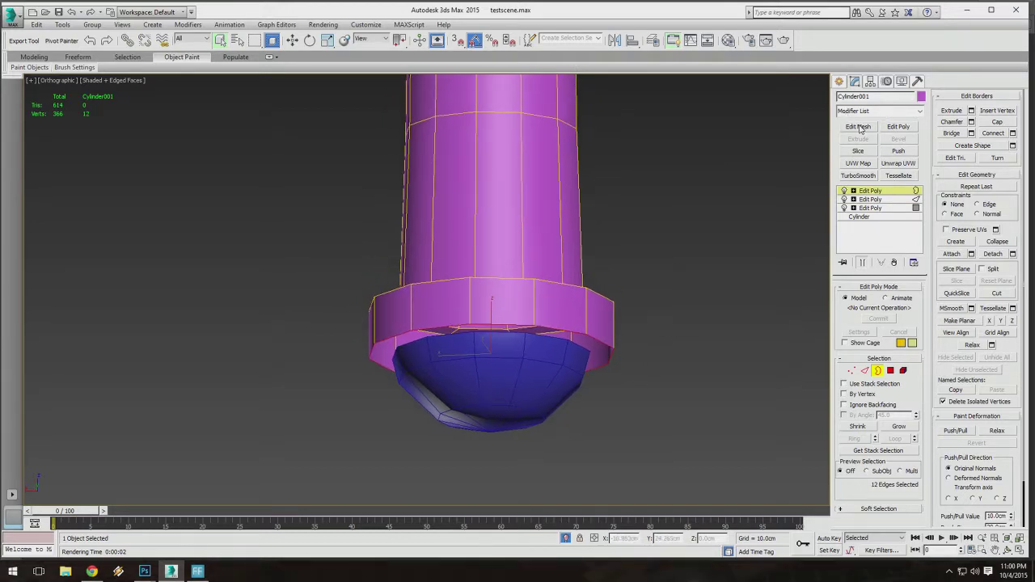
{"action": "left_click", "coordinate": [860, 127]}
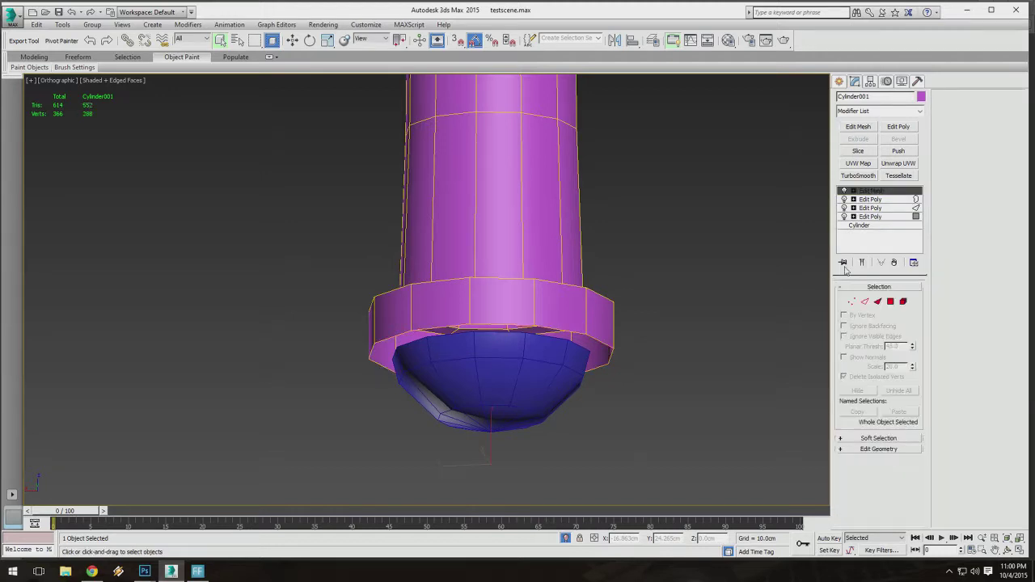
{"action": "left_click", "coordinate": [864, 301]}
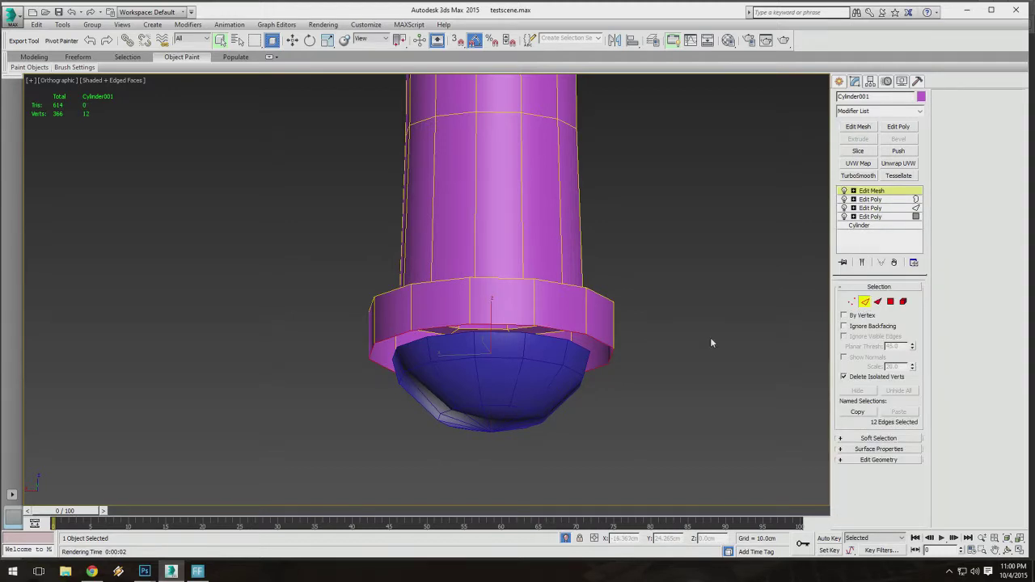
Extend the selected bottom rim edges inward with a scaled copy, forming a ring that meets the blue sphere.
{"action": "middle_click_drag", "start_coordinate": [709, 342], "coordinate": [709, 314]}
{"action": "scroll", "coordinate": [569, 342], "scroll_direction": "up", "scroll_amount": 5}
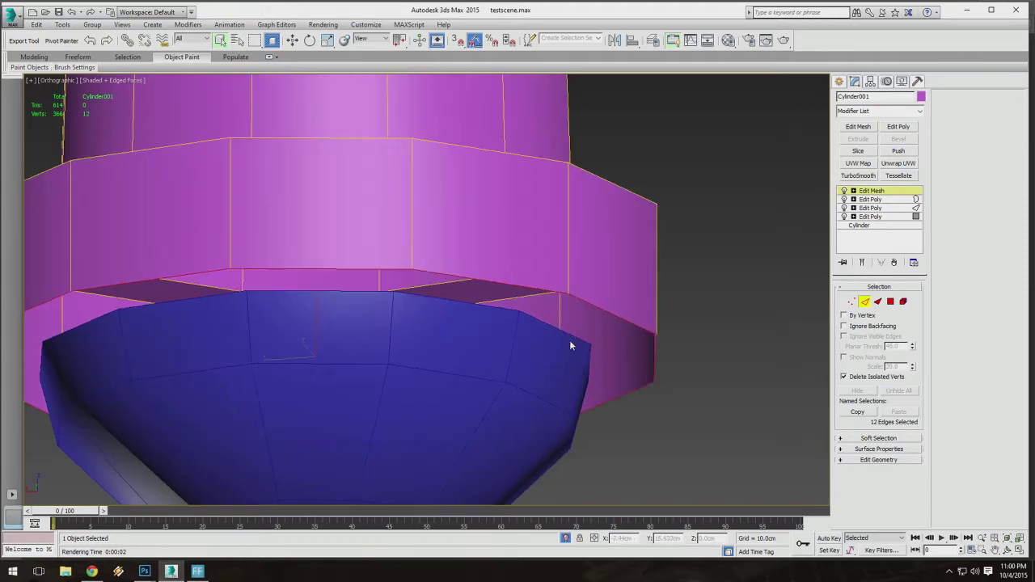
{"action": "scroll", "coordinate": [570, 343], "scroll_direction": "down", "scroll_amount": 3}
{"action": "middle_click_drag", "start_coordinate": [570, 343], "coordinate": [477, 307]}
{"action": "scroll", "coordinate": [458, 316], "scroll_direction": "down", "scroll_amount": 2}
{"action": "scroll", "coordinate": [477, 320], "scroll_direction": "up", "scroll_amount": 3}
{"action": "middle_click_drag", "start_coordinate": [261, 105], "coordinate": [266, 153]}
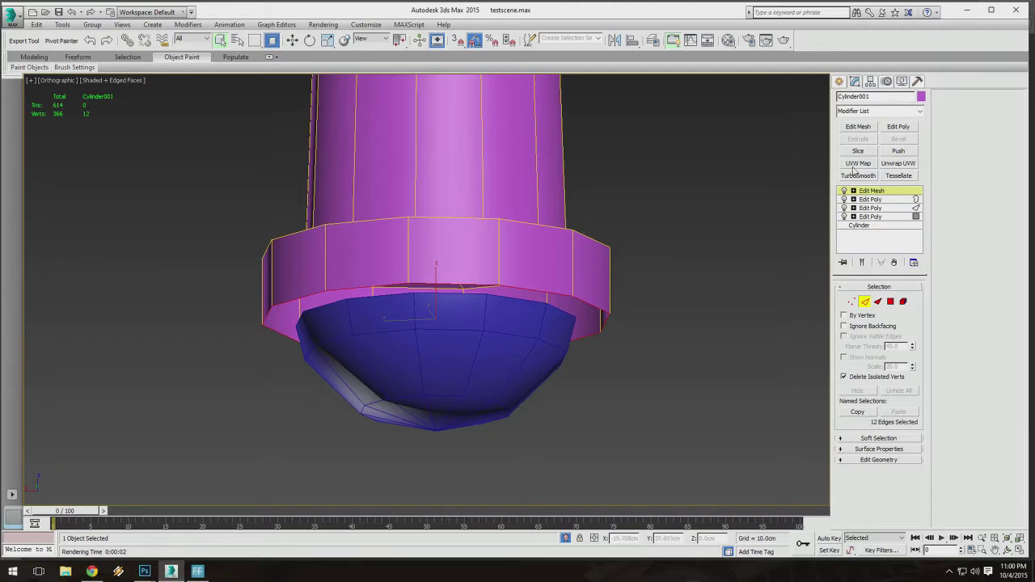
{"action": "middle_click_drag", "start_coordinate": [546, 275], "coordinate": [558, 281], "text": "alt"}
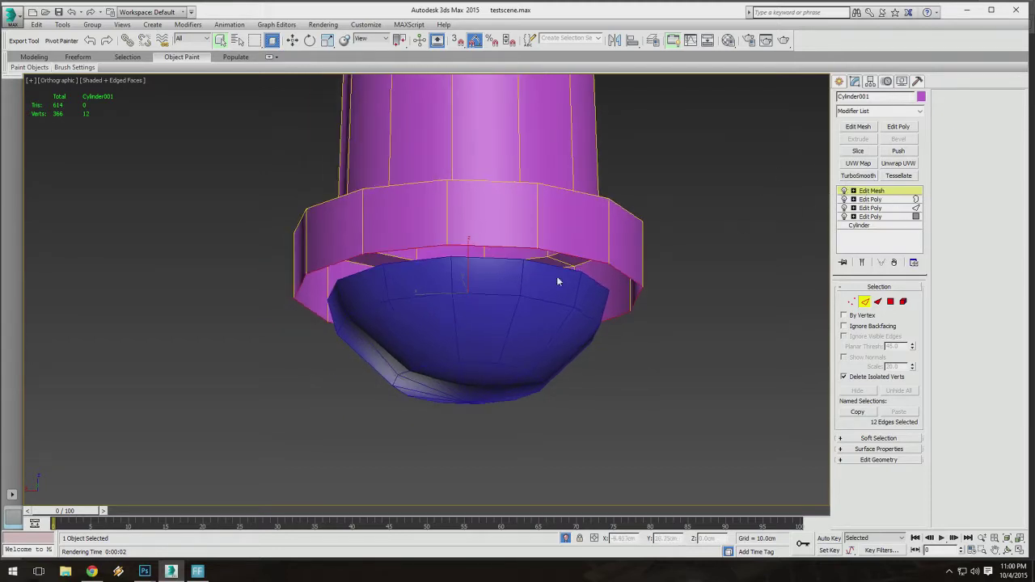
{"action": "left_click", "coordinate": [328, 39]}
{"action": "scroll", "coordinate": [468, 307], "scroll_direction": "up", "scroll_amount": 2}
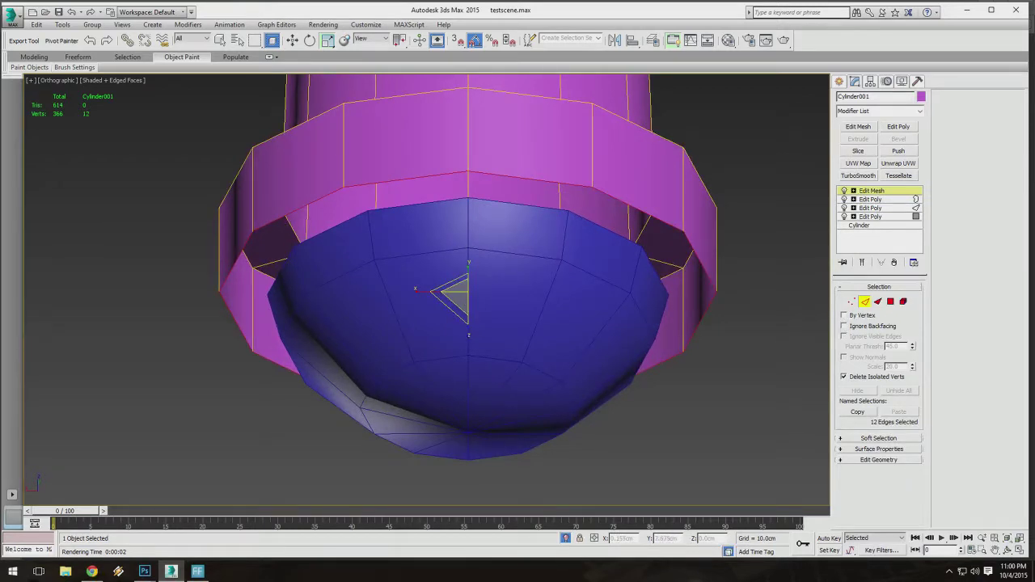
{"action": "mouse_move", "coordinate": [455, 298]}
{"action": "left_mouse_down", "text": "shift"}
{"action": "mouse_move", "coordinate": [455, 338]}
{"action": "mouse_move", "coordinate": [455, 303]}
{"action": "mouse_move", "coordinate": [455, 314]}
{"action": "left_mouse_up", "text": "shift"}
Examine the new inner ring from several angles to judge how it fits against the sphere.
{"action": "scroll", "coordinate": [470, 305], "scroll_direction": "down", "scroll_amount": 5}
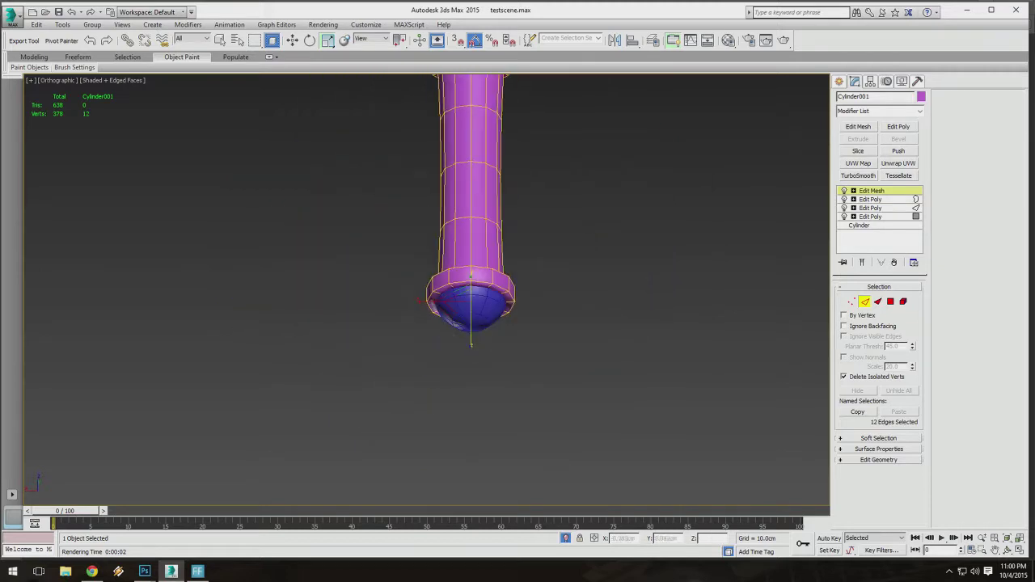
{"action": "scroll", "coordinate": [506, 345], "scroll_direction": "down", "scroll_amount": 5}
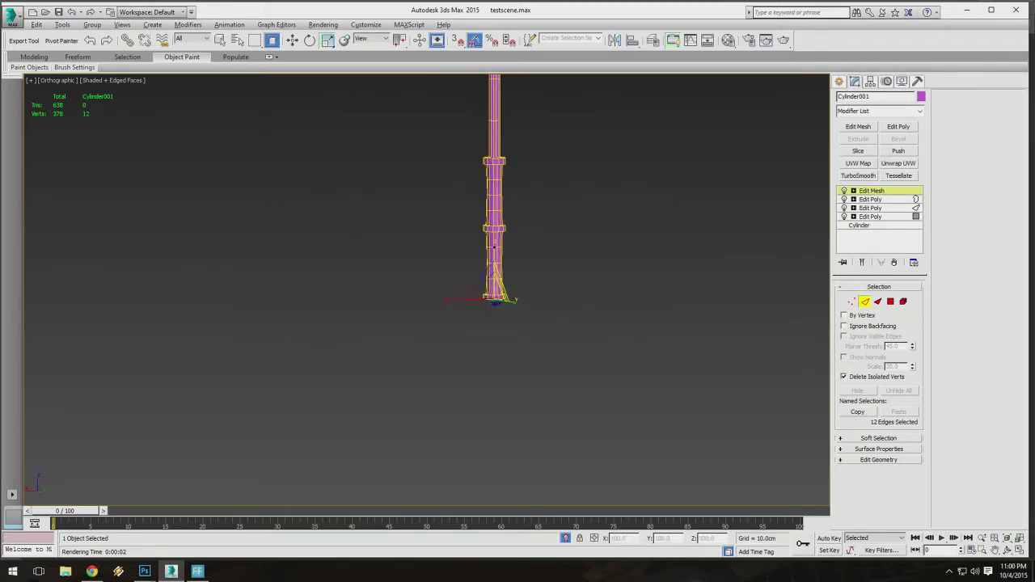
{"action": "middle_click_drag", "start_coordinate": [506, 345], "coordinate": [505, 263], "text": "alt"}
{"action": "scroll", "coordinate": [517, 340], "scroll_direction": "up", "scroll_amount": 3}
{"action": "scroll", "coordinate": [506, 255], "scroll_direction": "up", "scroll_amount": 3}
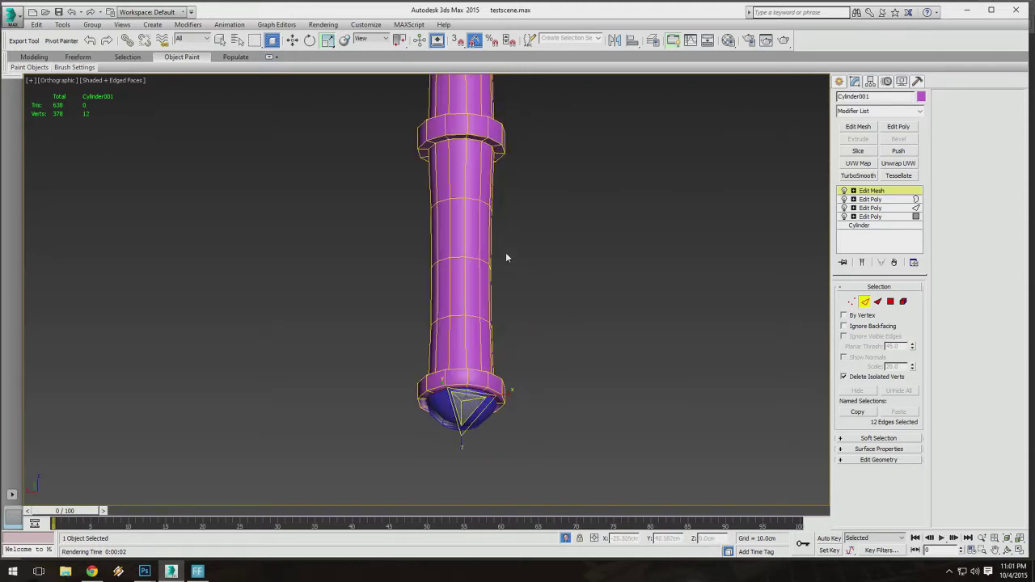
{"action": "left_click", "coordinate": [221, 41]}
{"action": "middle_click_drag", "start_coordinate": [467, 415], "coordinate": [490, 337]}
{"action": "scroll", "coordinate": [490, 338], "scroll_direction": "up", "scroll_amount": 3}
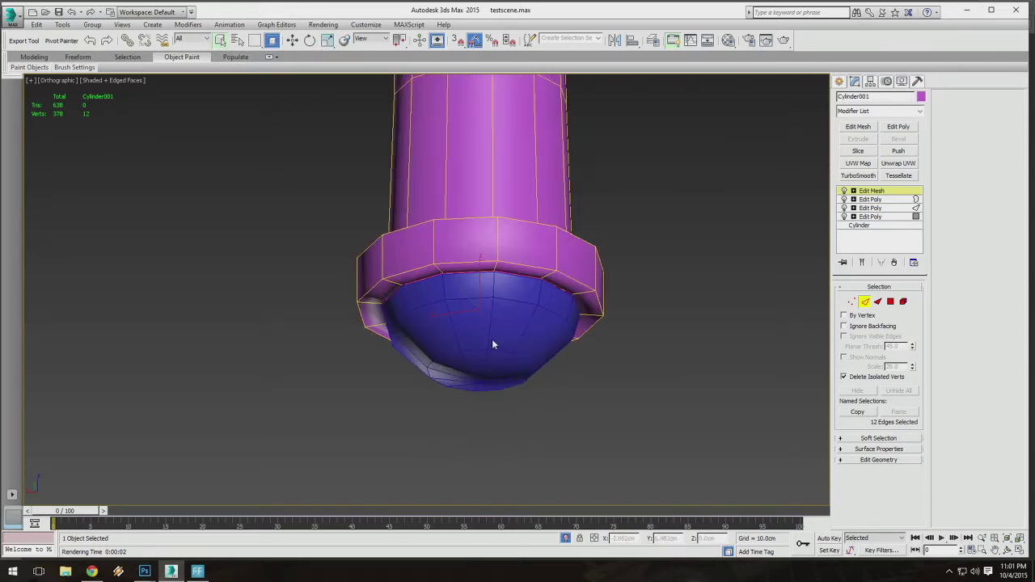
{"action": "middle_click_drag", "start_coordinate": [505, 235], "coordinate": [500, 247]}
{"action": "scroll", "coordinate": [532, 293], "scroll_direction": "up", "scroll_amount": 2}
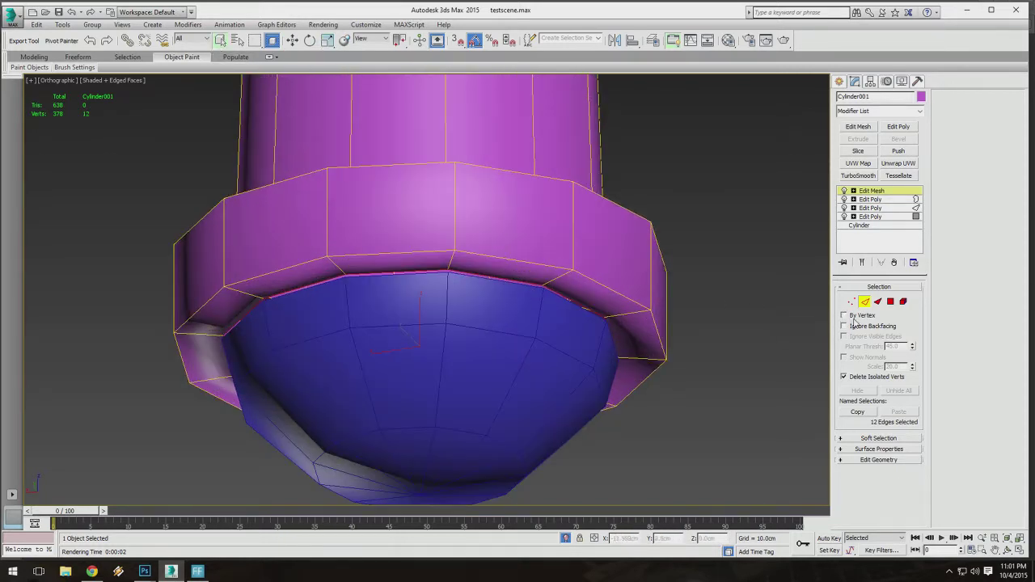
{"action": "middle_click_drag", "start_coordinate": [517, 293], "coordinate": [597, 280]}
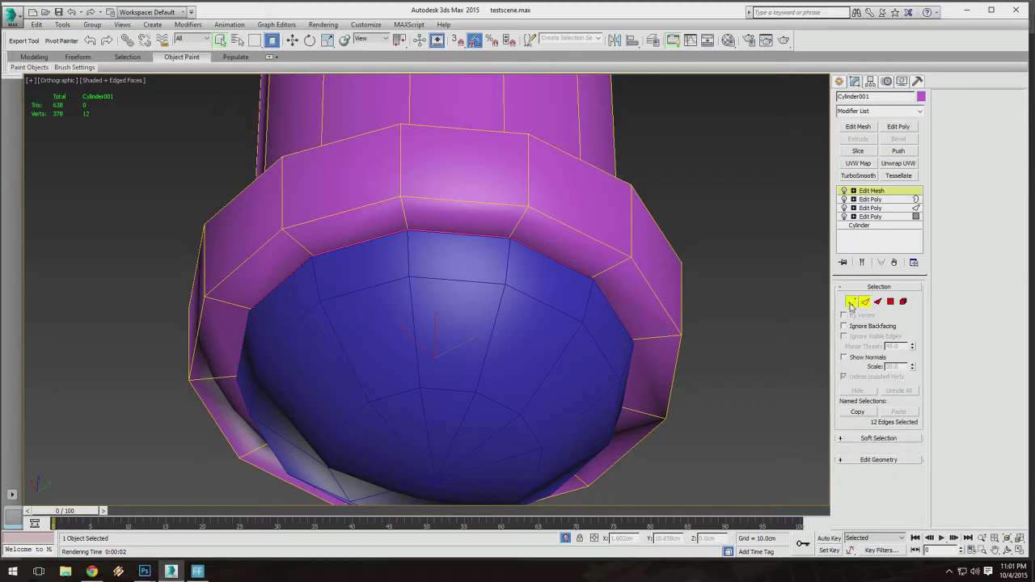
Switch the Edit Mesh to vertex level and turn on snapping with Vertex enabled as a snap target.
{"action": "left_click", "coordinate": [850, 304]}
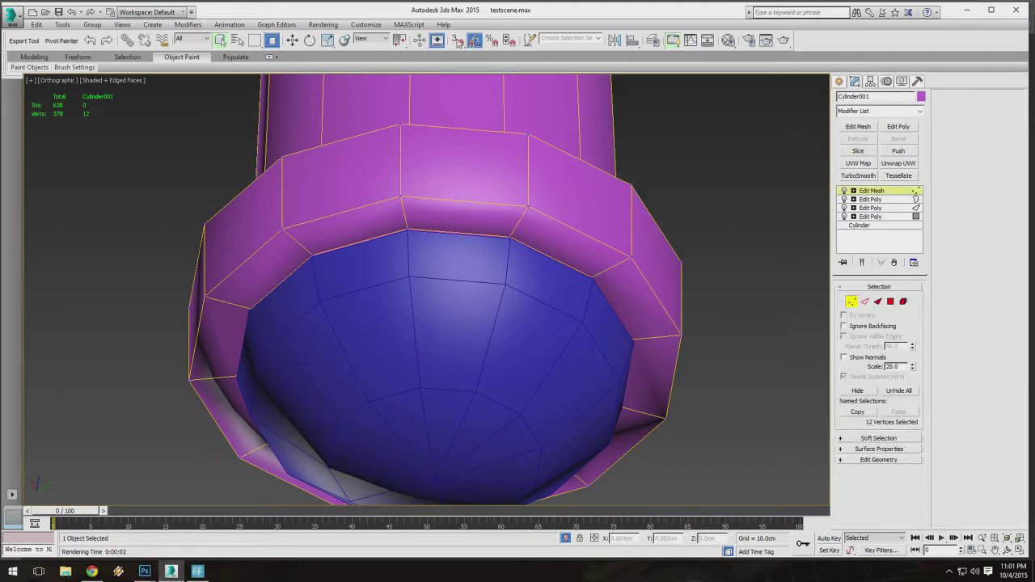
{"action": "left_click", "coordinate": [459, 40]}
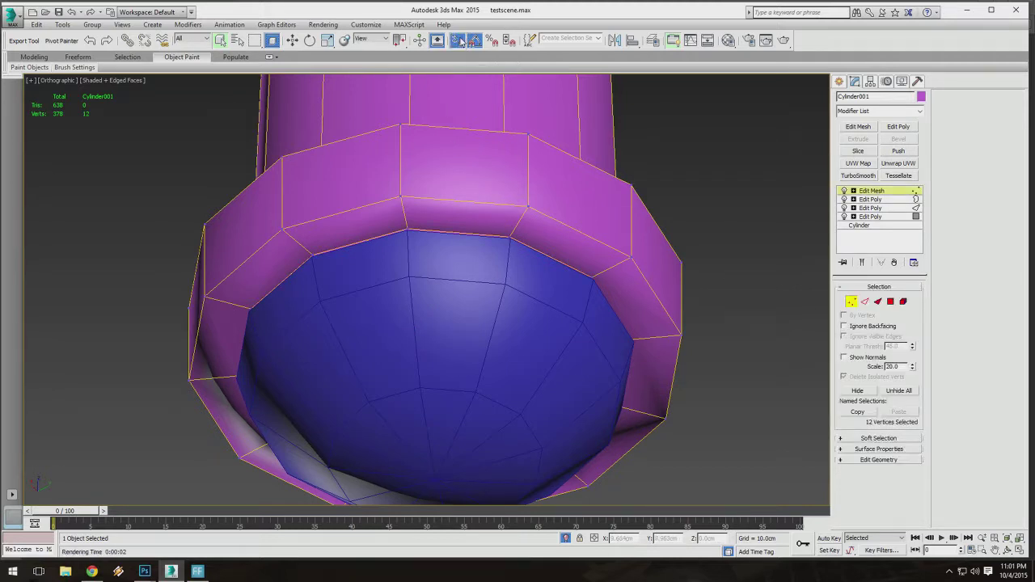
{"action": "right_click", "coordinate": [456, 44]}
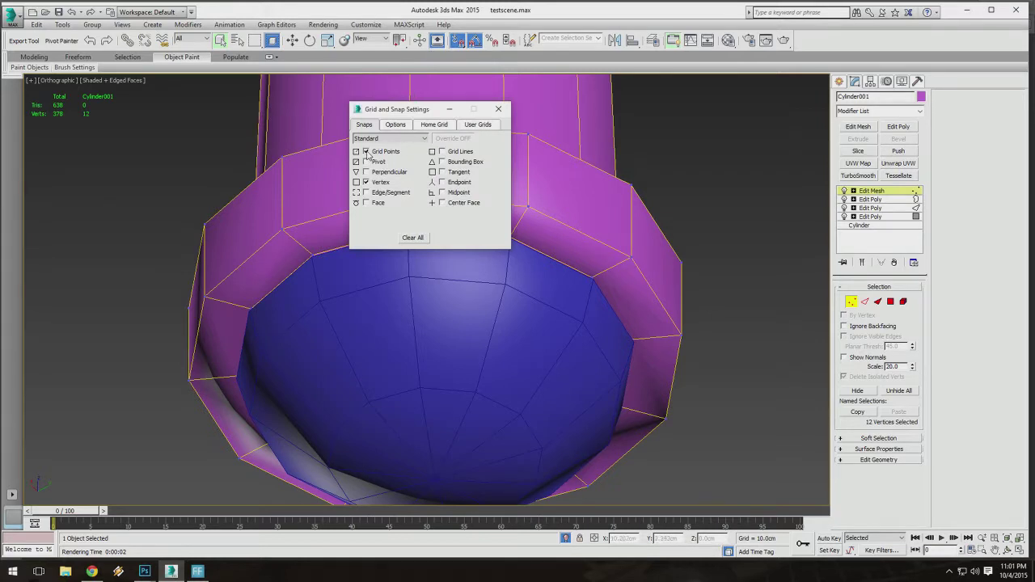
{"action": "left_click", "coordinate": [498, 108]}
Activate the Move tool and examine close up how the ring's inner vertices line up with the sphere's rim vertices.
{"action": "scroll", "coordinate": [301, 215], "scroll_direction": "up", "scroll_amount": 6}
{"action": "scroll", "coordinate": [324, 221], "scroll_direction": "up", "scroll_amount": 3}
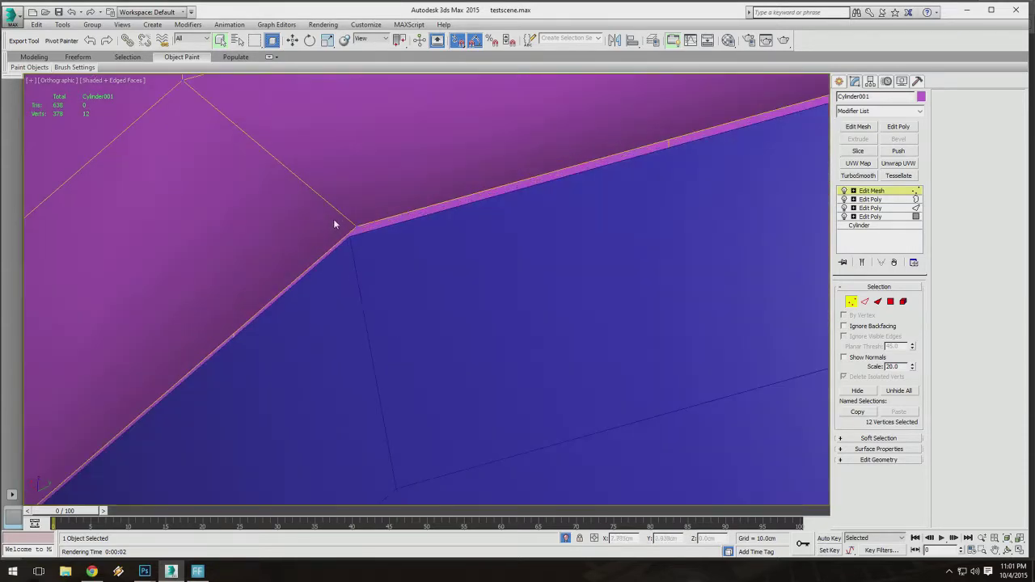
{"action": "left_click", "coordinate": [299, 42]}
{"action": "middle_click_drag", "start_coordinate": [348, 239], "coordinate": [368, 215]}
{"action": "scroll", "coordinate": [375, 203], "scroll_direction": "down", "scroll_amount": 3}
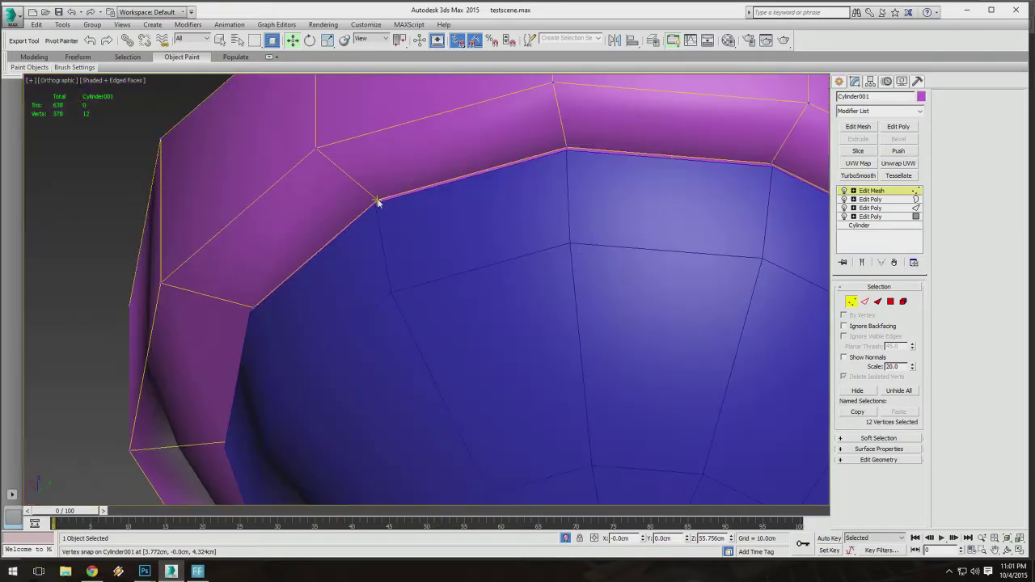
{"action": "scroll", "coordinate": [377, 203], "scroll_direction": "up", "scroll_amount": 3}
{"action": "scroll", "coordinate": [372, 215], "scroll_direction": "down", "scroll_amount": 3}
{"action": "scroll", "coordinate": [332, 194], "scroll_direction": "down", "scroll_amount": 2}
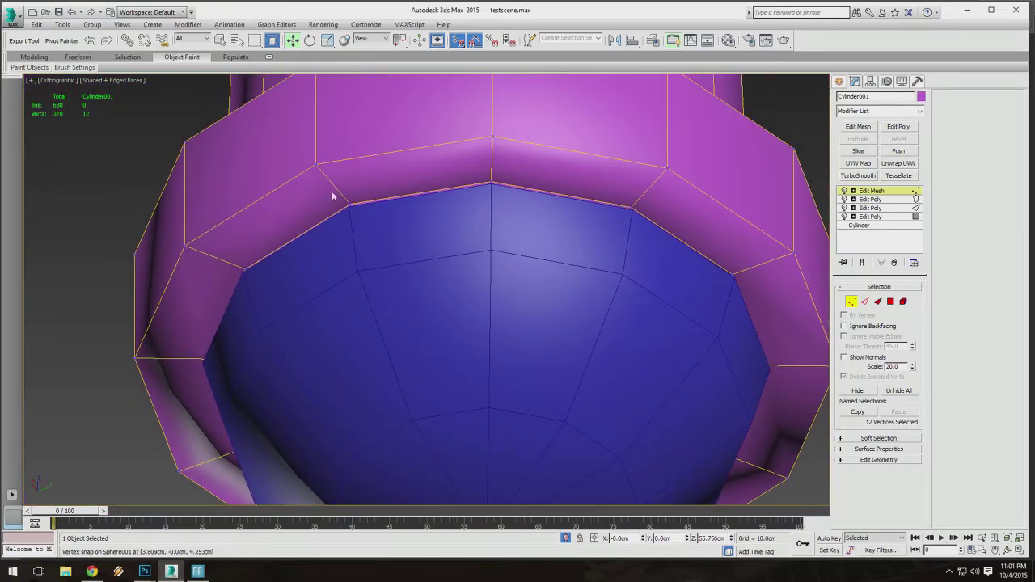
{"action": "scroll", "coordinate": [336, 202], "scroll_direction": "up", "scroll_amount": 4}
{"action": "scroll", "coordinate": [374, 250], "scroll_direction": "down", "scroll_amount": 3}
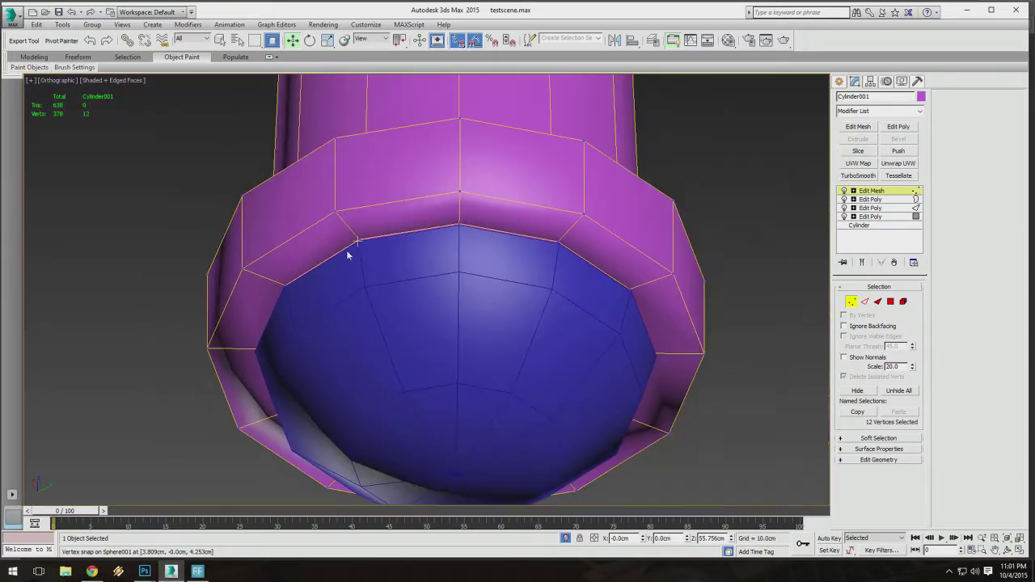
{"action": "scroll", "coordinate": [370, 231], "scroll_direction": "up", "scroll_amount": 4}
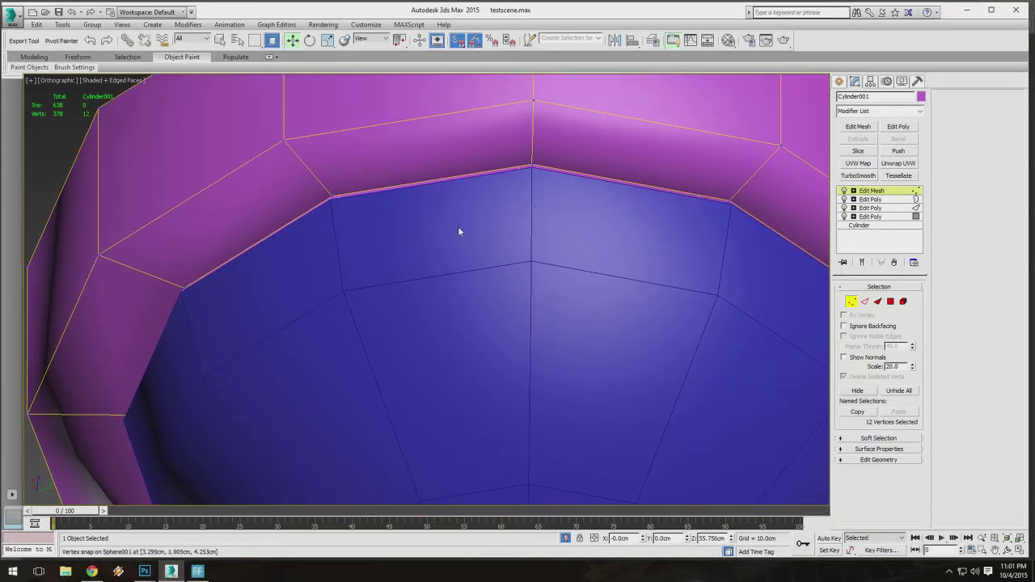
{"action": "scroll", "coordinate": [323, 194], "scroll_direction": "down", "scroll_amount": 2}
{"action": "scroll", "coordinate": [348, 184], "scroll_direction": "up", "scroll_amount": 3}
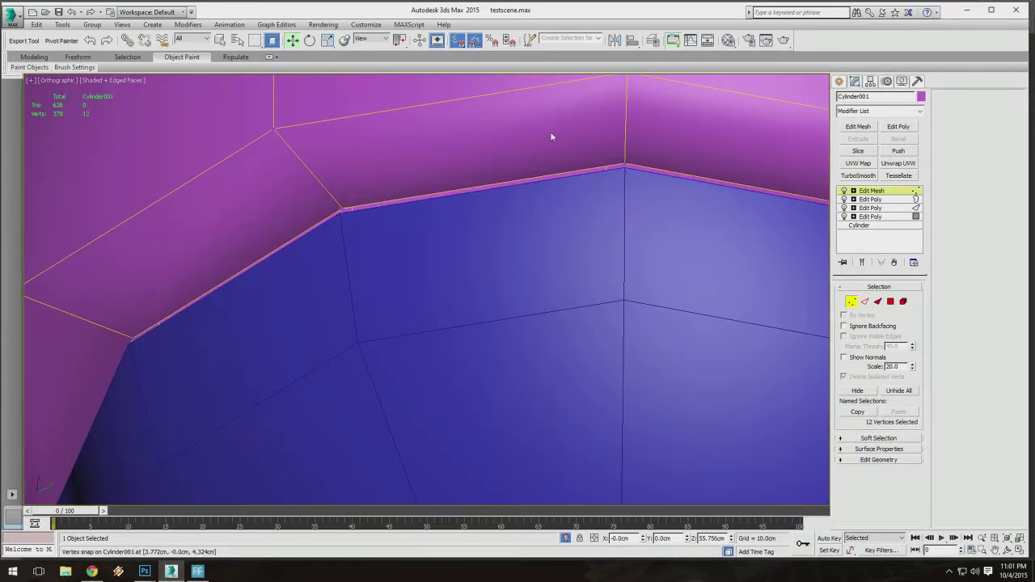
{"action": "scroll", "coordinate": [550, 134], "scroll_direction": "down", "scroll_amount": 5}
{"action": "middle_click_drag", "start_coordinate": [568, 235], "coordinate": [477, 267], "text": "alt"}
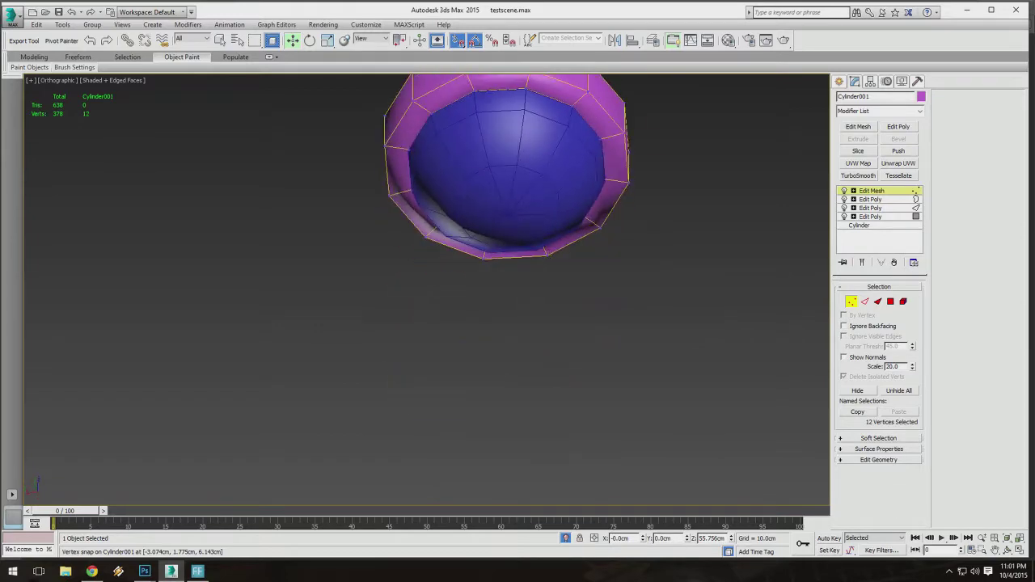
{"action": "middle_click_drag", "start_coordinate": [479, 191], "coordinate": [476, 269]}
{"action": "scroll", "coordinate": [455, 212], "scroll_direction": "up", "scroll_amount": 5}
{"action": "middle_click_drag", "start_coordinate": [454, 212], "coordinate": [498, 280]}
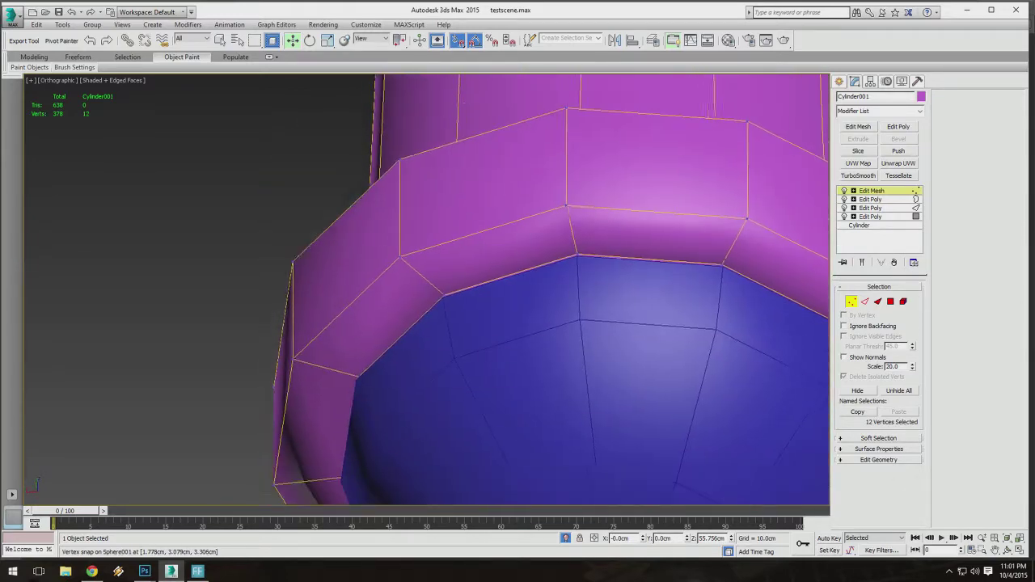
Snap each inner vertex of the cylinder's bottom ring onto the matching rim vertex of the blue sphere, working around the full circle.
{"action": "scroll", "coordinate": [467, 238], "scroll_direction": "up", "scroll_amount": 4}
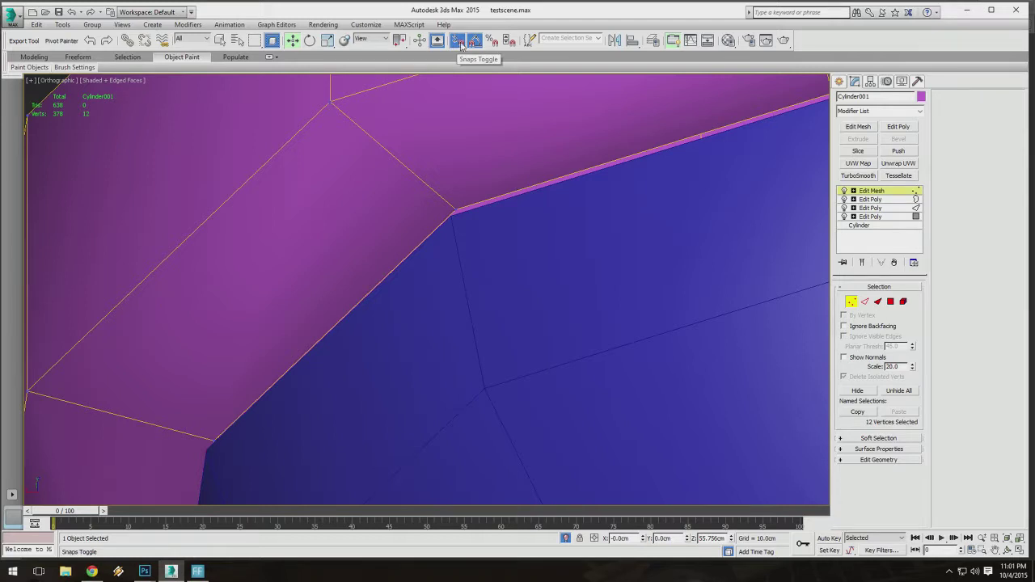
{"action": "left_click", "coordinate": [460, 43]}
{"action": "left_click", "coordinate": [456, 211]}
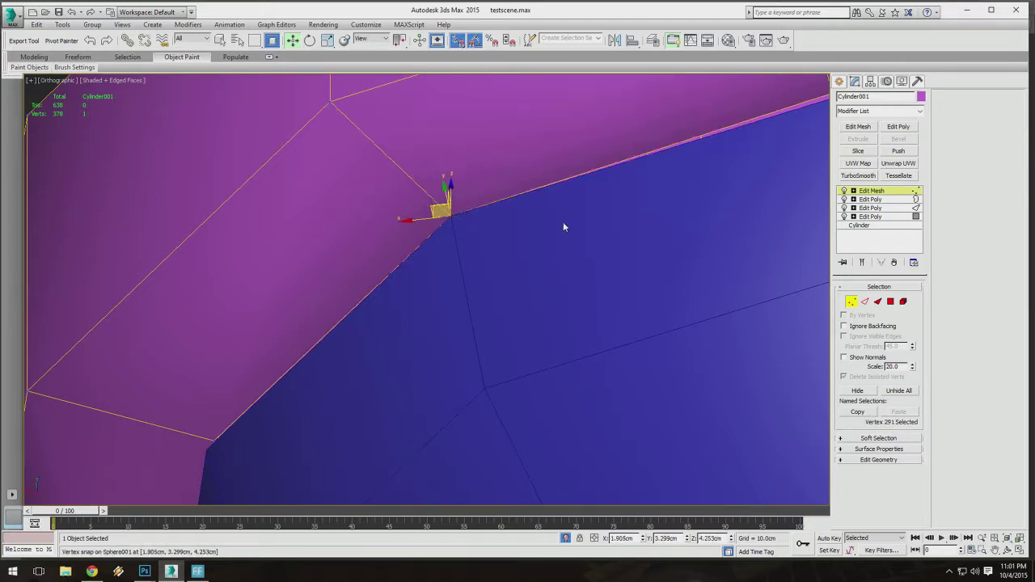
{"action": "scroll", "coordinate": [564, 227], "scroll_direction": "down", "scroll_amount": 4}
{"action": "middle_click_drag", "start_coordinate": [551, 230], "coordinate": [467, 230]}
{"action": "left_click_drag", "start_coordinate": [488, 220], "coordinate": [489, 223]}
{"action": "middle_click_drag", "start_coordinate": [492, 249], "coordinate": [459, 261], "text": "alt"}
{"action": "scroll", "coordinate": [573, 239], "scroll_direction": "up", "scroll_amount": 4}
{"action": "left_click_drag", "start_coordinate": [614, 212], "coordinate": [616, 216]}
{"action": "middle_click_drag", "start_coordinate": [642, 236], "coordinate": [551, 255]}
{"action": "middle_click_drag", "start_coordinate": [551, 255], "coordinate": [390, 271], "text": "alt"}
{"action": "left_click_drag", "start_coordinate": [548, 192], "coordinate": [549, 196]}
{"action": "middle_click_drag", "start_coordinate": [481, 265], "coordinate": [426, 276], "text": "alt"}
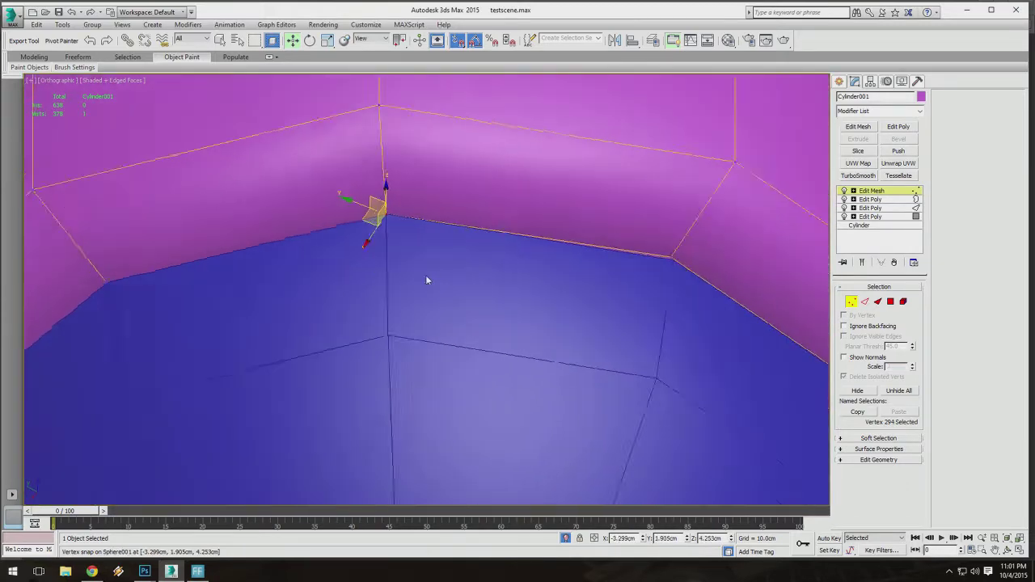
{"action": "scroll", "coordinate": [426, 280], "scroll_direction": "down", "scroll_amount": 3}
{"action": "left_click_drag", "start_coordinate": [674, 204], "coordinate": [671, 199]}
{"action": "middle_click_drag", "start_coordinate": [671, 202], "coordinate": [591, 187], "text": "alt"}
{"action": "left_click_drag", "start_coordinate": [565, 135], "coordinate": [566, 139]}
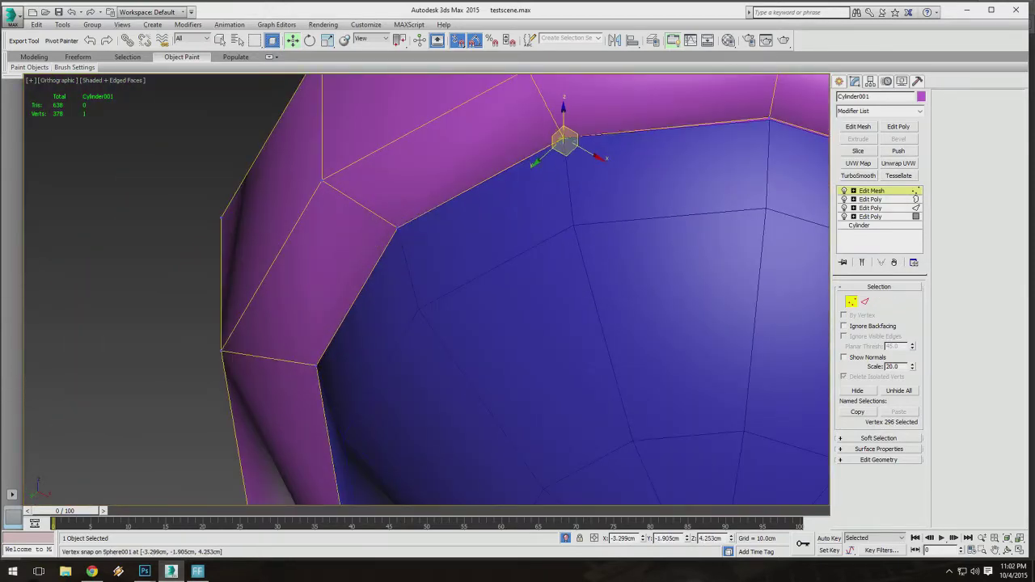
{"action": "middle_click_drag", "start_coordinate": [566, 150], "coordinate": [423, 247], "text": "alt"}
{"action": "left_click_drag", "start_coordinate": [538, 192], "coordinate": [538, 195]}
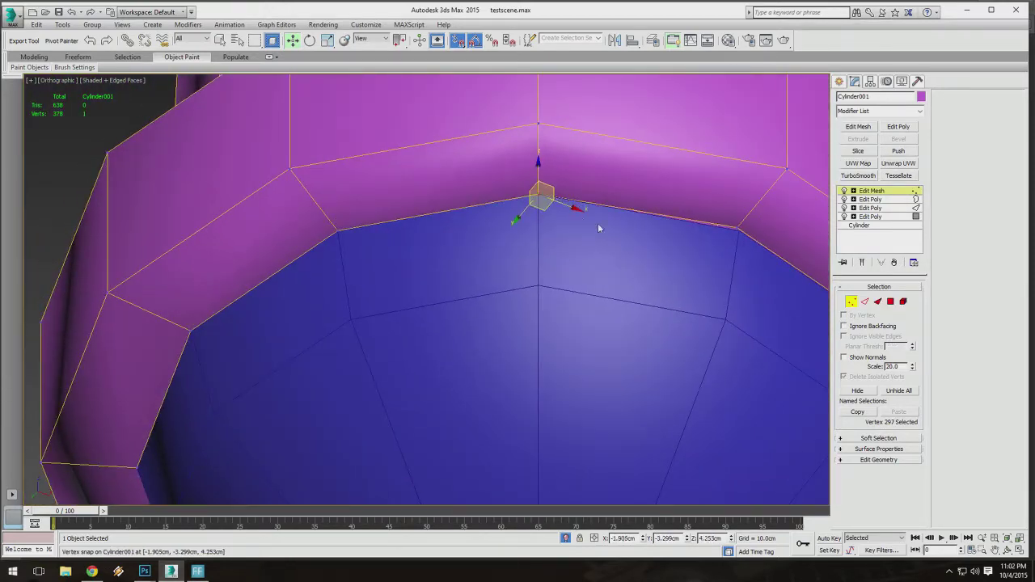
{"action": "middle_click_drag", "start_coordinate": [598, 223], "coordinate": [405, 259], "text": "alt"}
{"action": "left_click_drag", "start_coordinate": [587, 155], "coordinate": [588, 159]}
{"action": "middle_click_drag", "start_coordinate": [587, 159], "coordinate": [379, 214]}
{"action": "left_click_drag", "start_coordinate": [585, 212], "coordinate": [585, 216]}
{"action": "middle_click_drag", "start_coordinate": [586, 216], "coordinate": [452, 253], "text": "alt"}
{"action": "left_click_drag", "start_coordinate": [634, 190], "coordinate": [631, 181]}
{"action": "middle_click_drag", "start_coordinate": [630, 181], "coordinate": [372, 252], "text": "alt"}
{"action": "left_click_drag", "start_coordinate": [557, 227], "coordinate": [558, 224]}
{"action": "middle_click_drag", "start_coordinate": [558, 223], "coordinate": [477, 261], "text": "alt"}
{"action": "left_click_drag", "start_coordinate": [670, 193], "coordinate": [671, 191]}
{"action": "scroll", "coordinate": [671, 190], "scroll_direction": "down", "scroll_amount": 5}
{"action": "middle_click_drag", "start_coordinate": [671, 243], "coordinate": [601, 240]}
{"action": "middle_click_drag", "start_coordinate": [375, 218], "coordinate": [489, 300]}
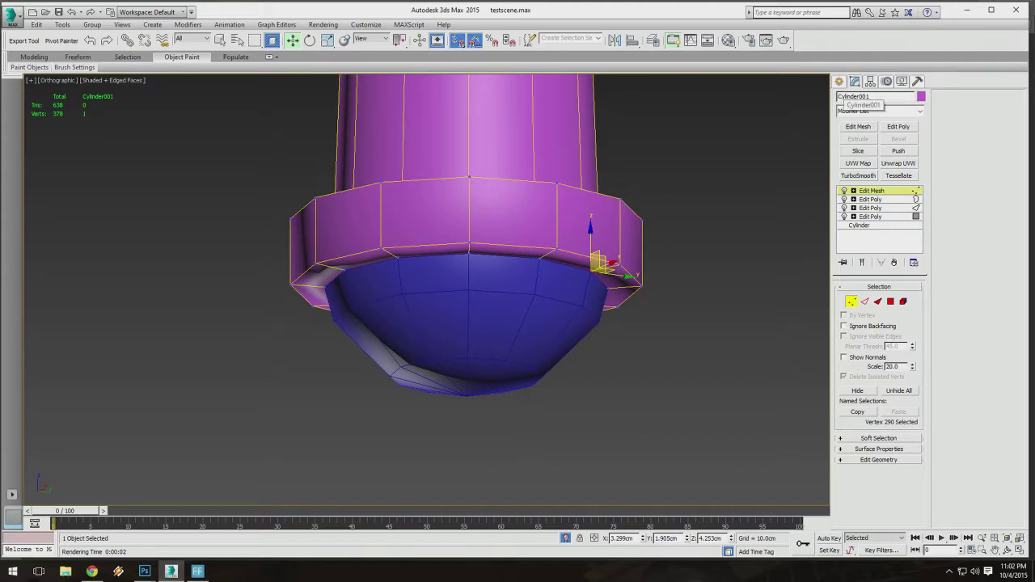
Attach the blue sphere pommel to the Cylinder001 mesh.
{"action": "left_click", "coordinate": [854, 460]}
{"action": "left_click", "coordinate": [854, 450]}
{"action": "left_click", "coordinate": [859, 439]}
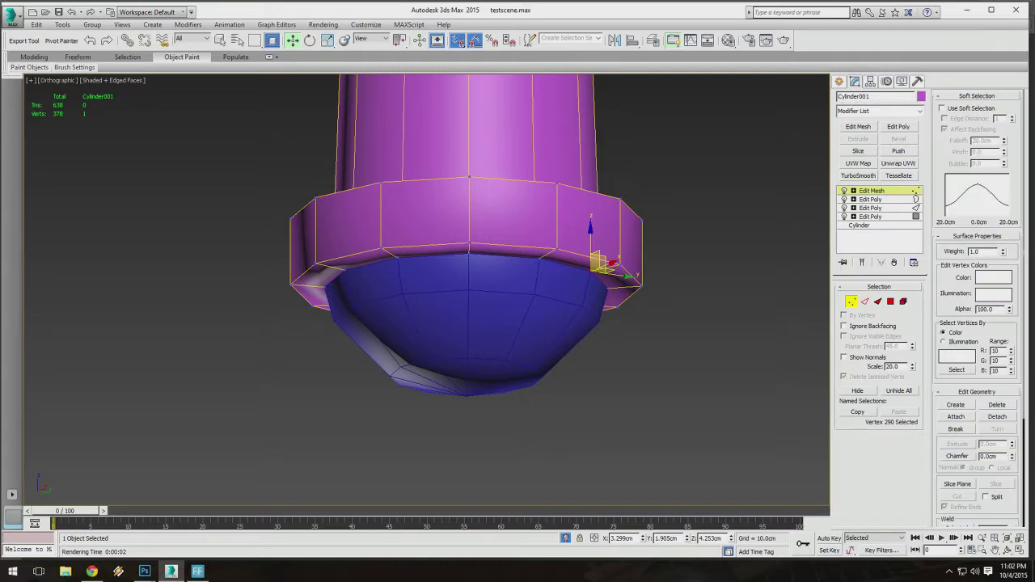
{"action": "left_click_drag", "start_coordinate": [950, 290], "coordinate": [943, 205]}
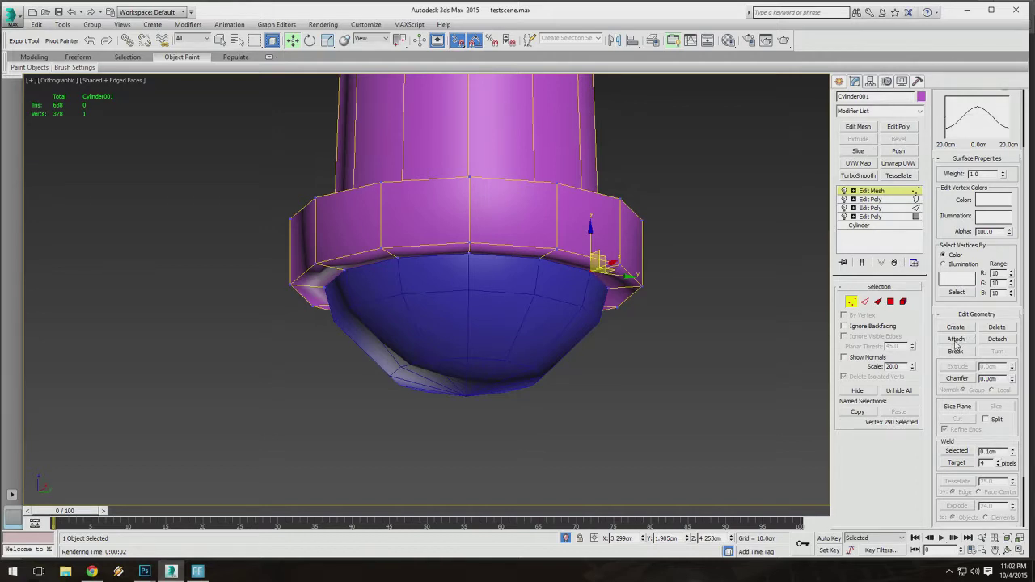
{"action": "left_click", "coordinate": [955, 339]}
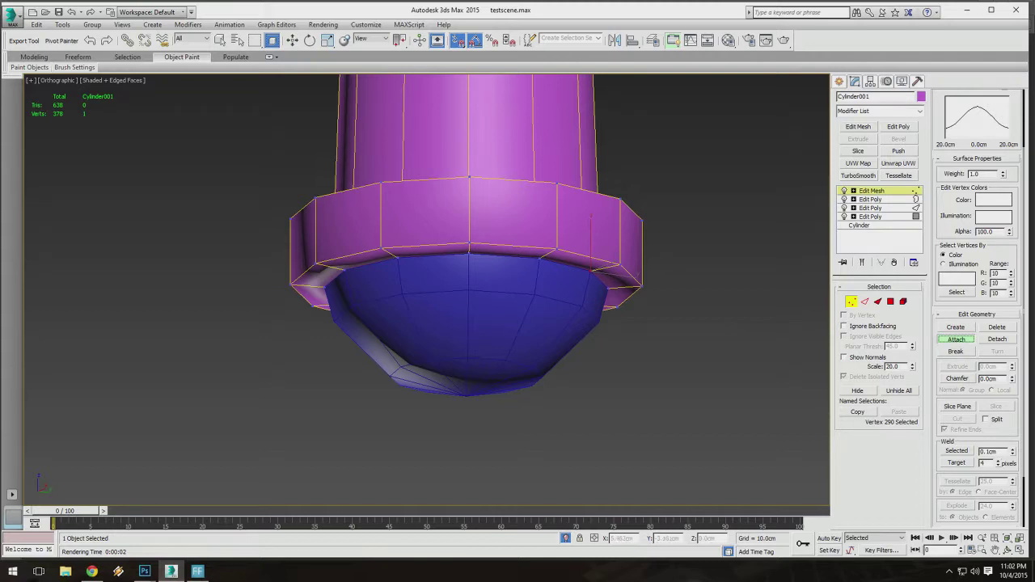
{"action": "left_click", "coordinate": [526, 331]}
{"action": "middle_click_drag", "start_coordinate": [511, 372], "coordinate": [498, 428], "text": "alt"}
{"action": "scroll", "coordinate": [496, 427], "scroll_direction": "down", "scroll_amount": 3}
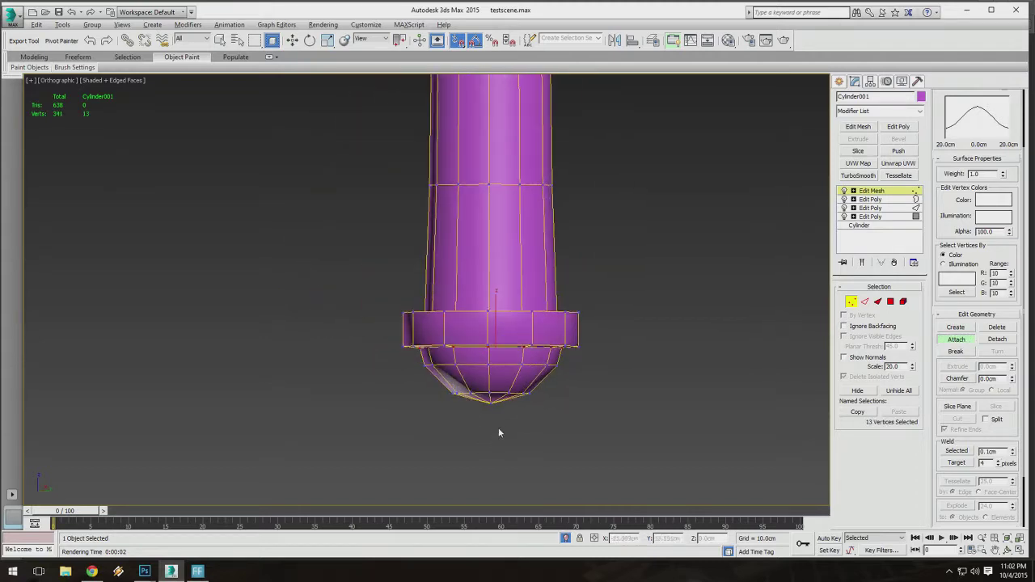
Switch the Edit Mesh to element level, turn off snapping, and select the attached pommel element.
{"action": "scroll", "coordinate": [498, 428], "scroll_direction": "up", "scroll_amount": 3}
{"action": "left_click", "coordinate": [903, 301]}
{"action": "left_click", "coordinate": [497, 295]}
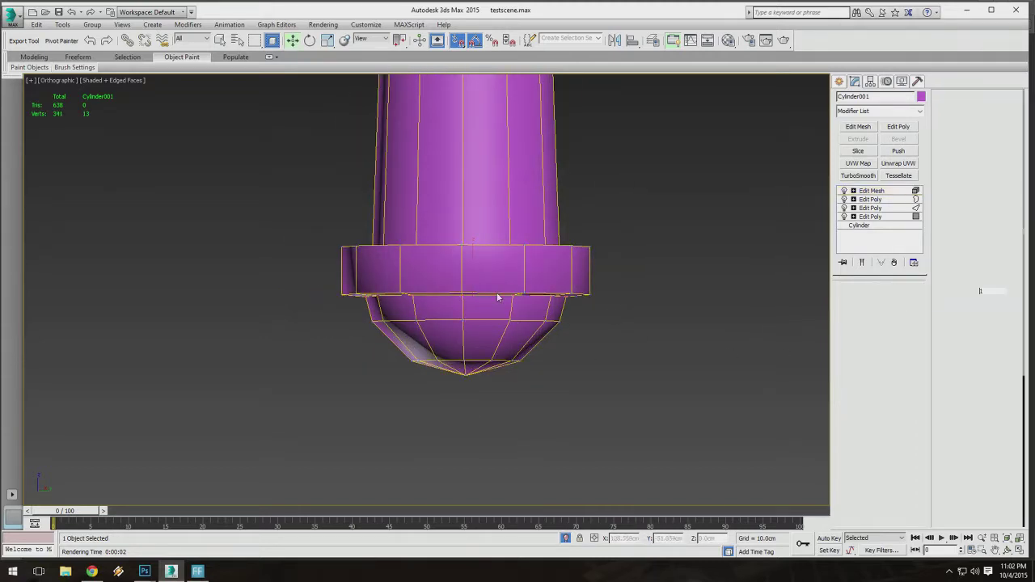
{"action": "scroll", "coordinate": [540, 270], "scroll_direction": "down", "scroll_amount": 4}
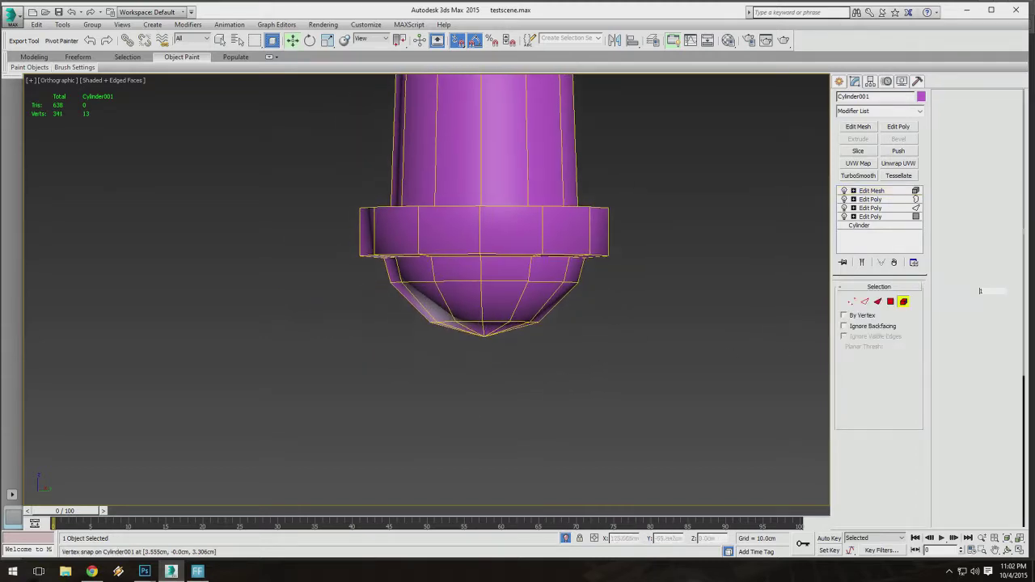
{"action": "left_click", "coordinate": [458, 42]}
{"action": "left_click_drag", "start_coordinate": [511, 299], "coordinate": [511, 230]}
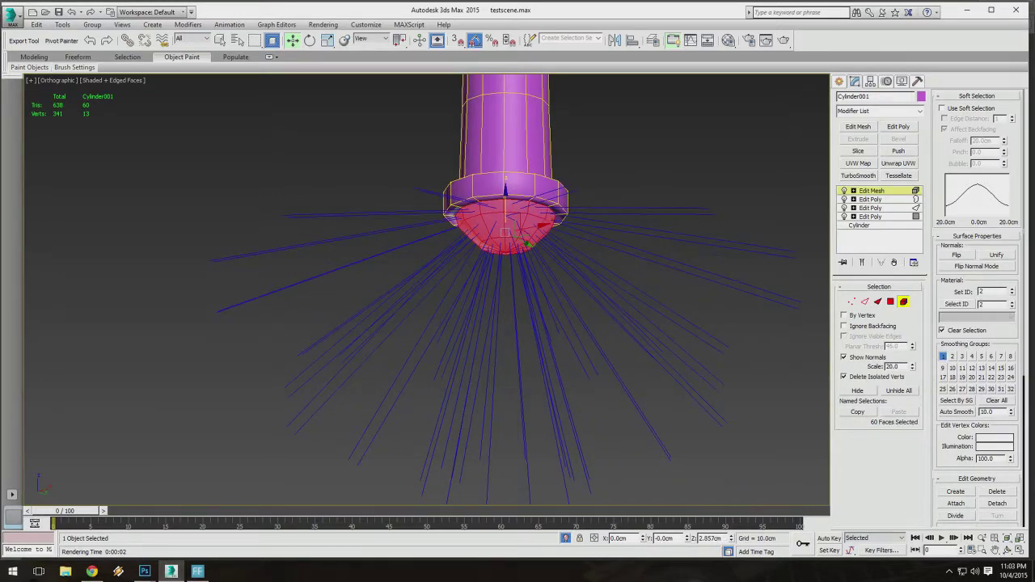
{"action": "middle_click_drag", "start_coordinate": [511, 229], "coordinate": [521, 307], "text": "alt"}
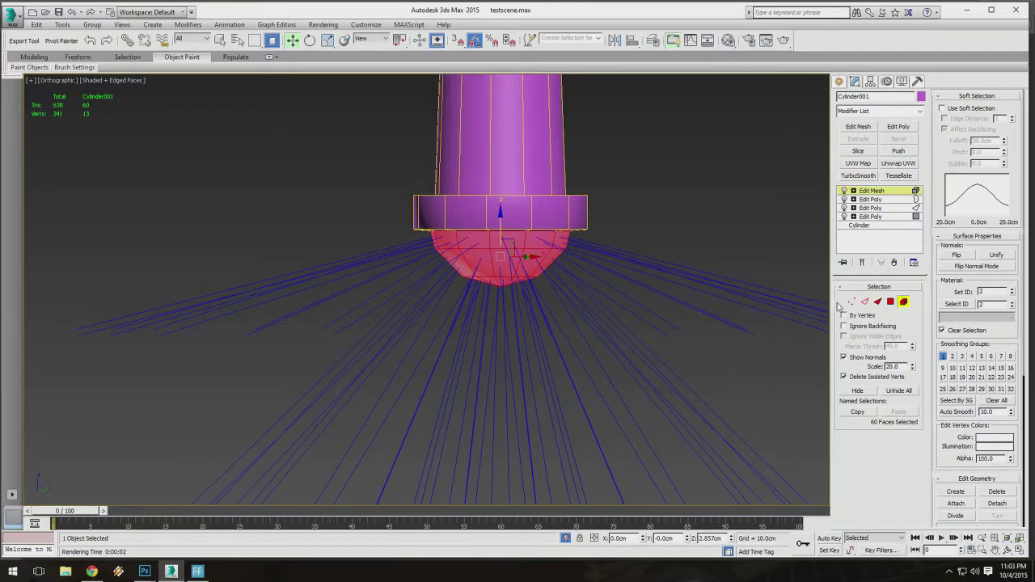
Switch to vertex level in wireframe display and select all vertices in the band where the collar's underside meets the pommel.
{"action": "left_click", "coordinate": [852, 301]}
{"action": "key", "text": "F3"}
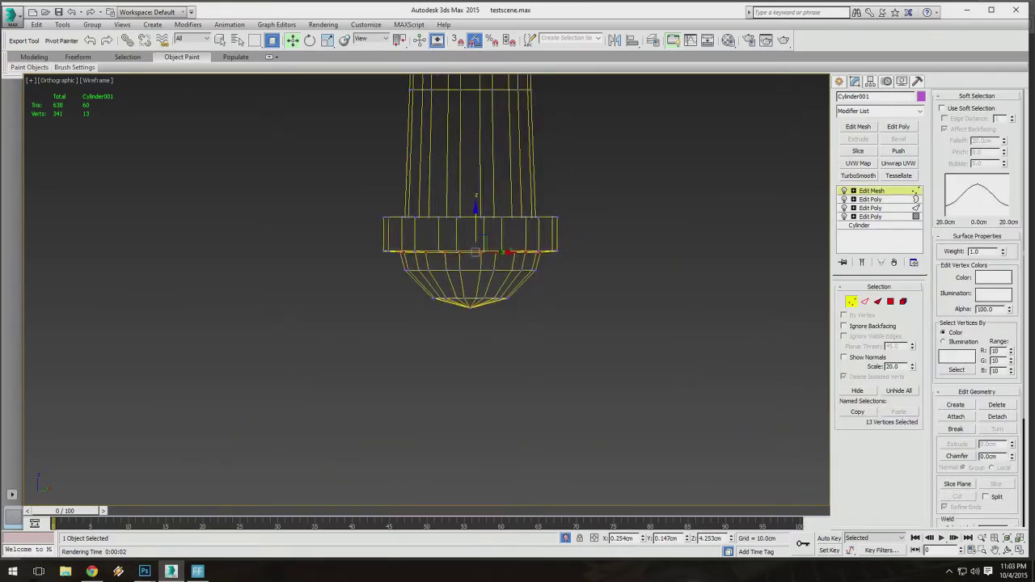
{"action": "scroll", "coordinate": [546, 243], "scroll_direction": "up", "scroll_amount": 2}
{"action": "middle_click_drag", "start_coordinate": [547, 243], "coordinate": [337, 239], "text": "alt"}
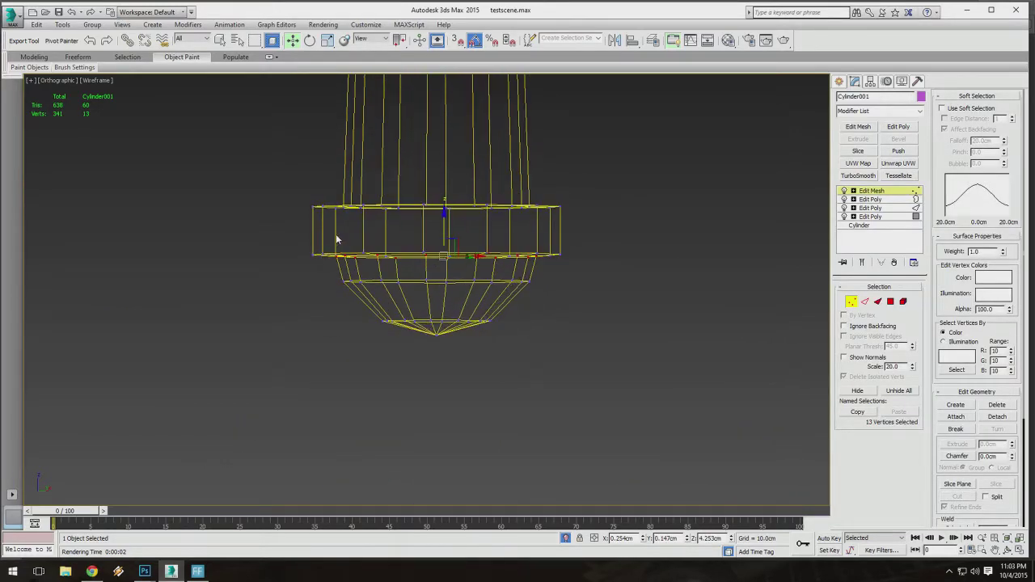
{"action": "left_click_drag", "start_coordinate": [658, 288], "coordinate": [668, 266]}
{"action": "middle_click_drag", "start_coordinate": [669, 266], "coordinate": [668, 306], "text": "alt"}
{"action": "scroll", "coordinate": [437, 242], "scroll_direction": "up", "scroll_amount": 5}
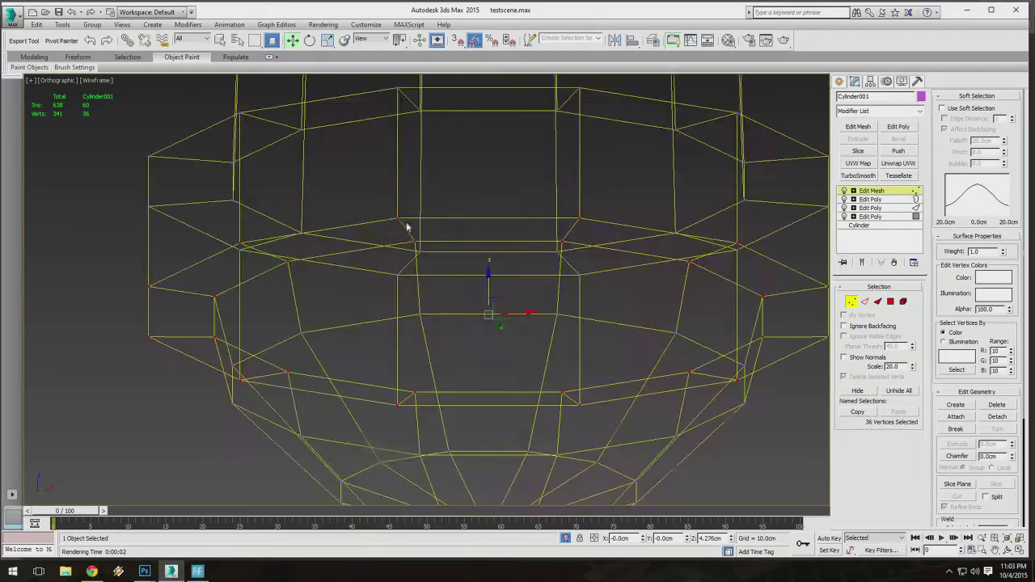
Examine the selected seam vertices between collar and pommel in wireframe and shaded display.
{"action": "scroll", "coordinate": [433, 198], "scroll_direction": "down", "scroll_amount": 4}
{"action": "scroll", "coordinate": [437, 189], "scroll_direction": "up", "scroll_amount": 8}
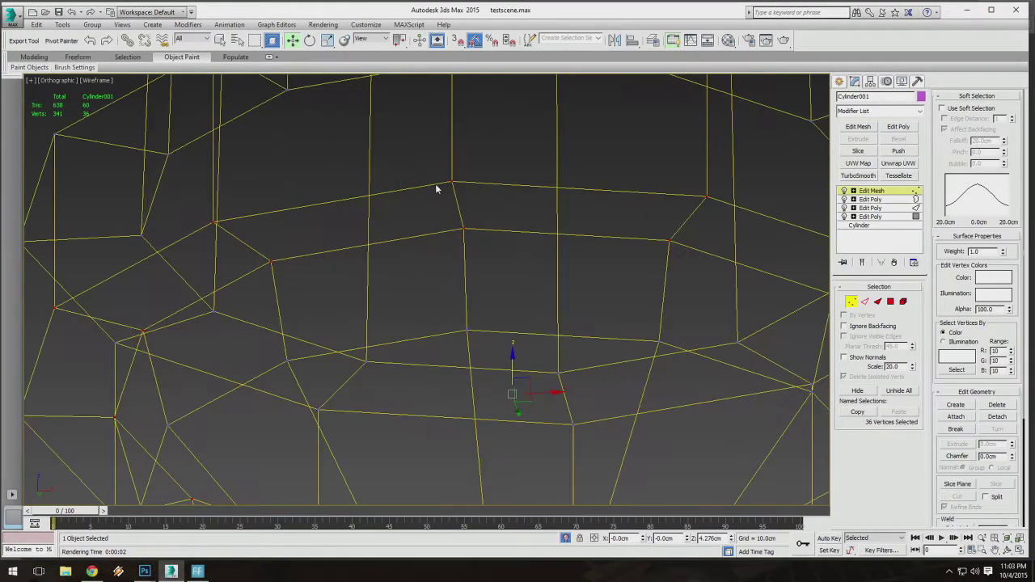
{"action": "scroll", "coordinate": [464, 188], "scroll_direction": "down", "scroll_amount": 4}
{"action": "scroll", "coordinate": [453, 204], "scroll_direction": "up", "scroll_amount": 2}
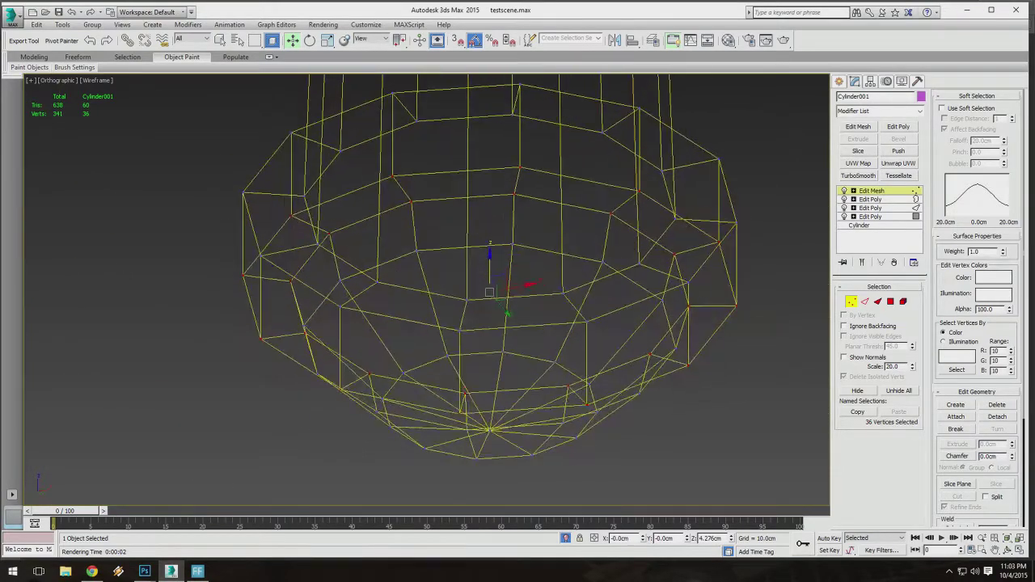
{"action": "scroll", "coordinate": [500, 224], "scroll_direction": "down", "scroll_amount": 4}
{"action": "key", "text": "F3"}
{"action": "scroll", "coordinate": [500, 241], "scroll_direction": "up", "scroll_amount": 4}
{"action": "scroll", "coordinate": [485, 242], "scroll_direction": "down", "scroll_amount": 1}
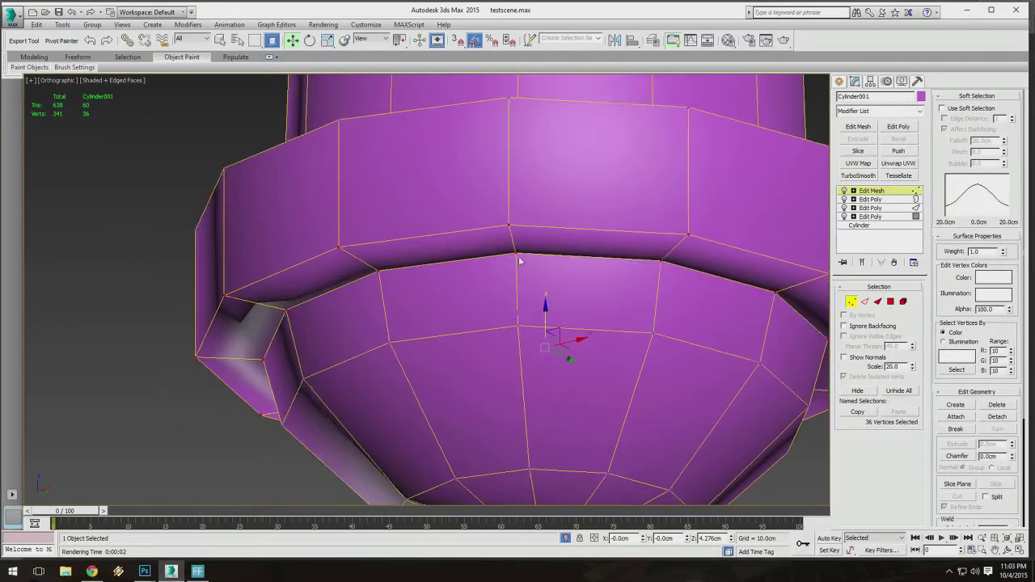
{"action": "scroll", "coordinate": [520, 261], "scroll_direction": "up", "scroll_amount": 2}
{"action": "scroll", "coordinate": [752, 285], "scroll_direction": "down", "scroll_amount": 2}
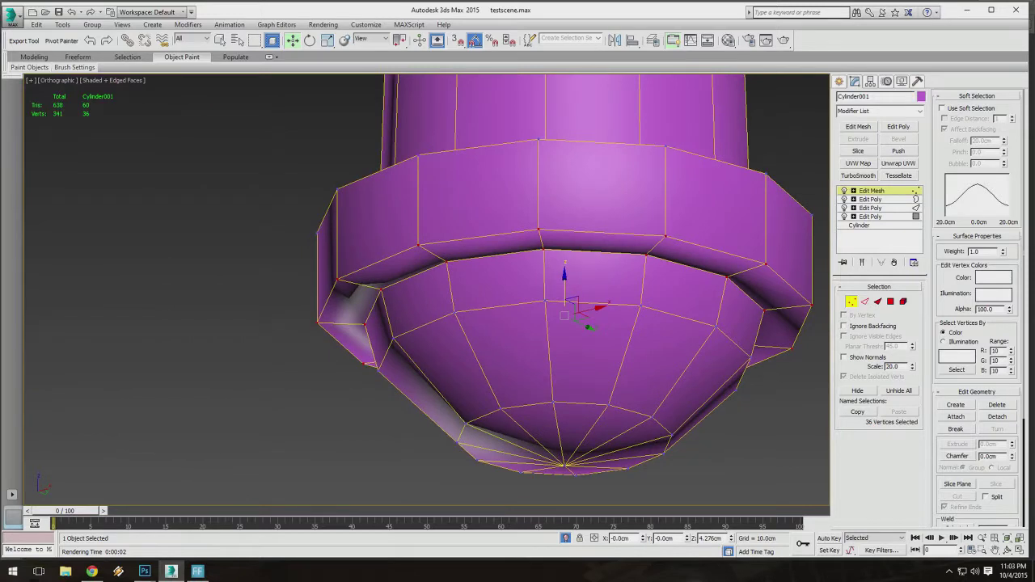
Weld the selected seam vertices with a 0.1 cm threshold.
{"action": "scroll", "coordinate": [979, 303], "scroll_direction": "down", "scroll_amount": 3}
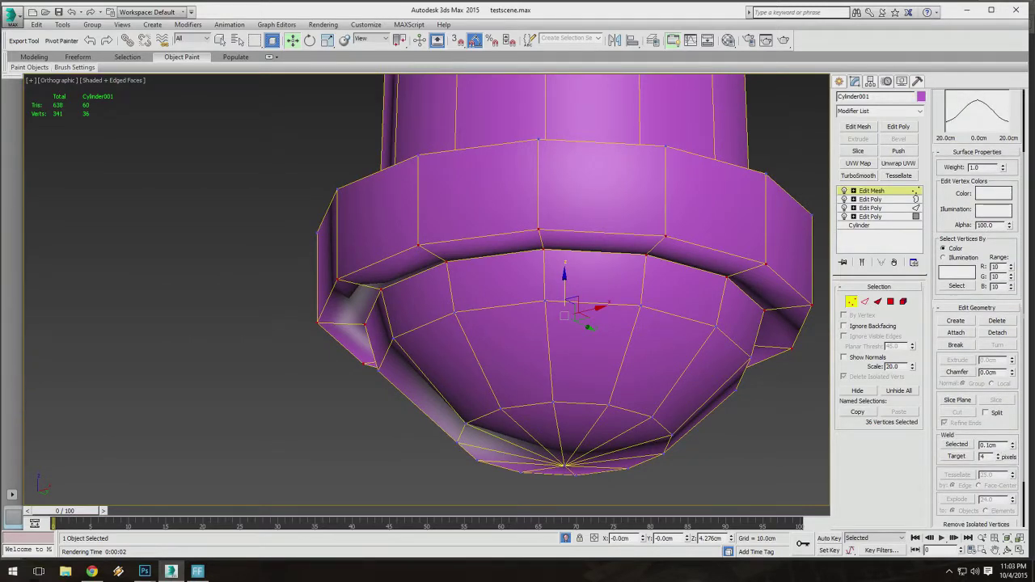
{"action": "scroll", "coordinate": [978, 307], "scroll_direction": "down", "scroll_amount": 2}
{"action": "left_click", "coordinate": [958, 385]}
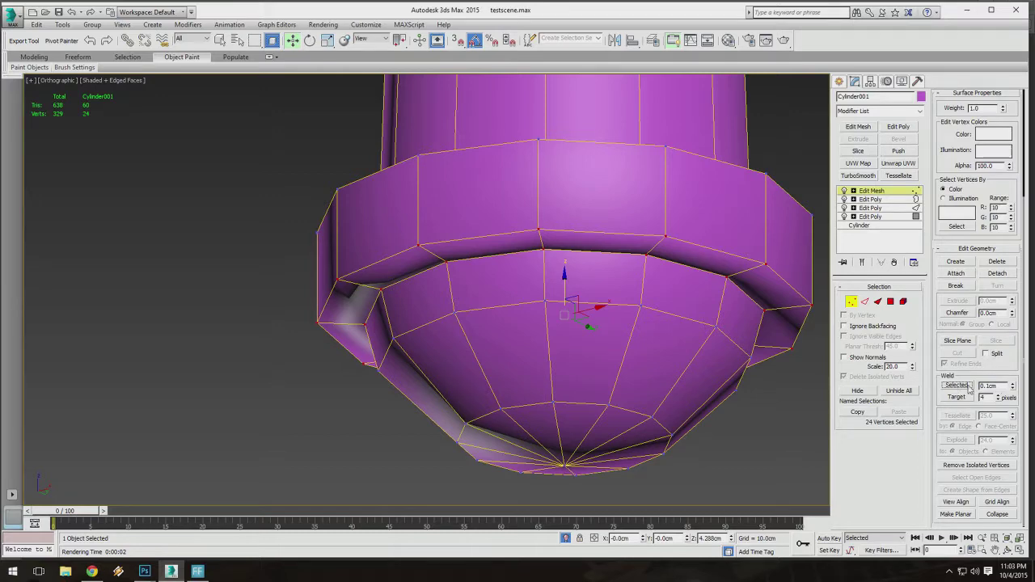
Try moving the pommel element vertically to test its connection to the collar, undo the moves, and clear the selection.
{"action": "left_click", "coordinate": [903, 301]}
{"action": "left_click", "coordinate": [643, 327]}
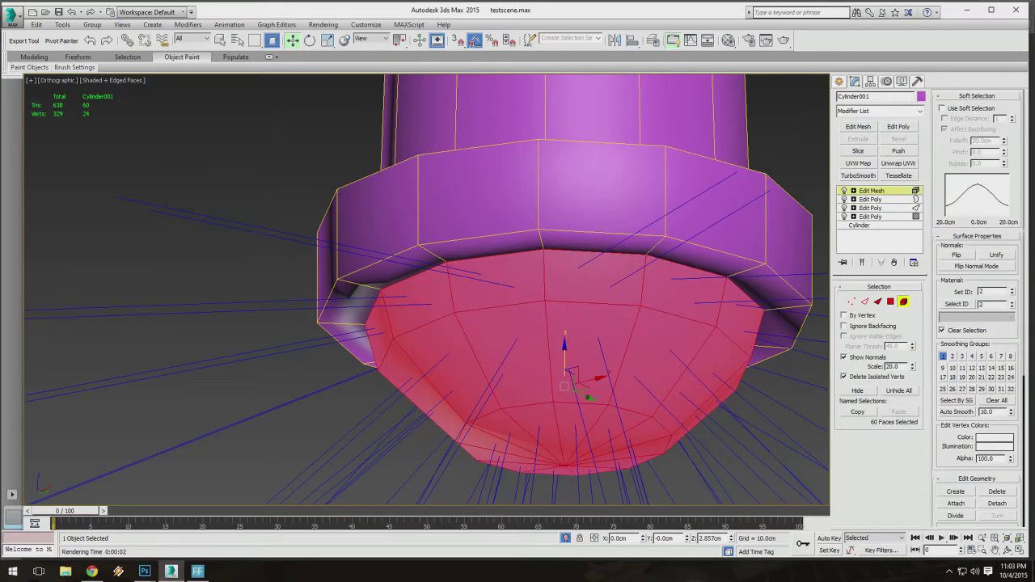
{"action": "scroll", "coordinate": [509, 331], "scroll_direction": "down", "scroll_amount": 8}
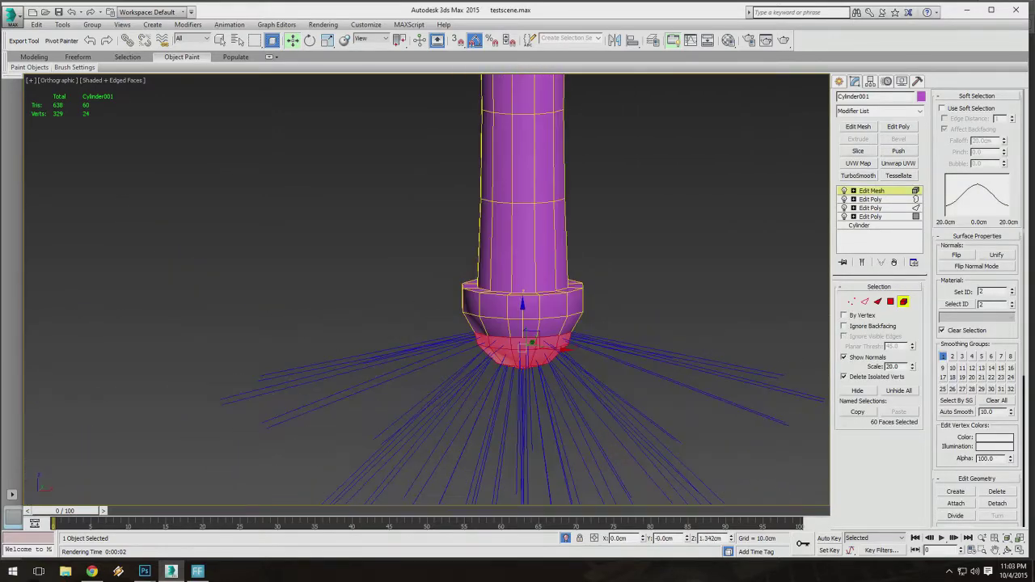
{"action": "mouse_move", "coordinate": [525, 320]}
{"action": "left_mouse_down"}
{"action": "mouse_move", "coordinate": [525, 457]}
{"action": "mouse_move", "coordinate": [527, 324]}
{"action": "left_mouse_up"}
{"action": "scroll", "coordinate": [540, 320], "scroll_direction": "down", "scroll_amount": 5}
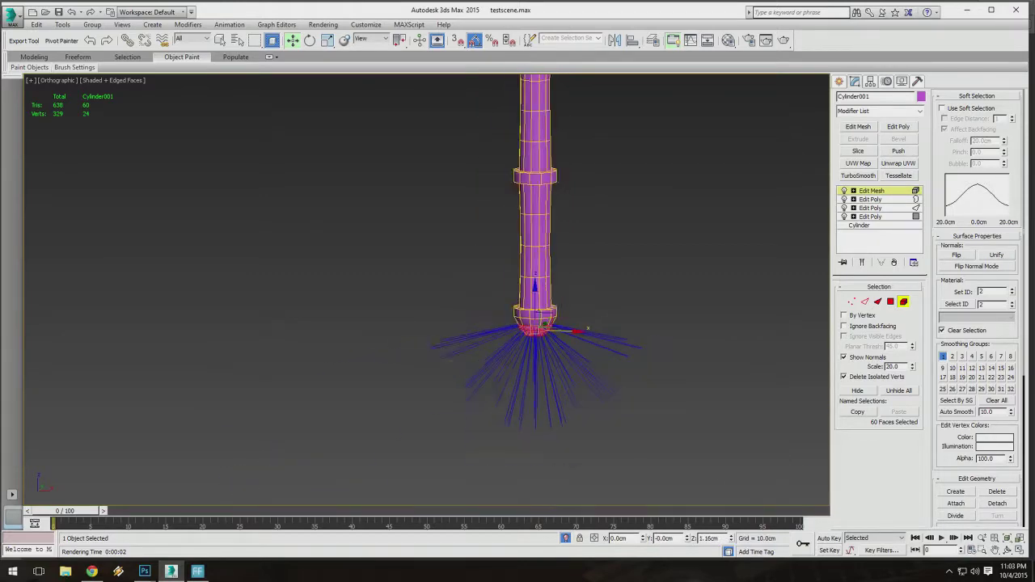
{"action": "middle_click_drag", "start_coordinate": [551, 329], "coordinate": [544, 262]}
{"action": "mouse_move", "coordinate": [529, 239]}
{"action": "left_mouse_down"}
{"action": "mouse_move", "coordinate": [529, 474]}
{"action": "mouse_move", "coordinate": [528, 238]}
{"action": "left_mouse_up"}
{"action": "scroll", "coordinate": [557, 259], "scroll_direction": "up", "scroll_amount": 5}
{"action": "middle_click_drag", "start_coordinate": [557, 259], "coordinate": [568, 280]}
{"action": "key", "text": "ctrl+z"}
{"action": "key", "text": "ctrl+z"}
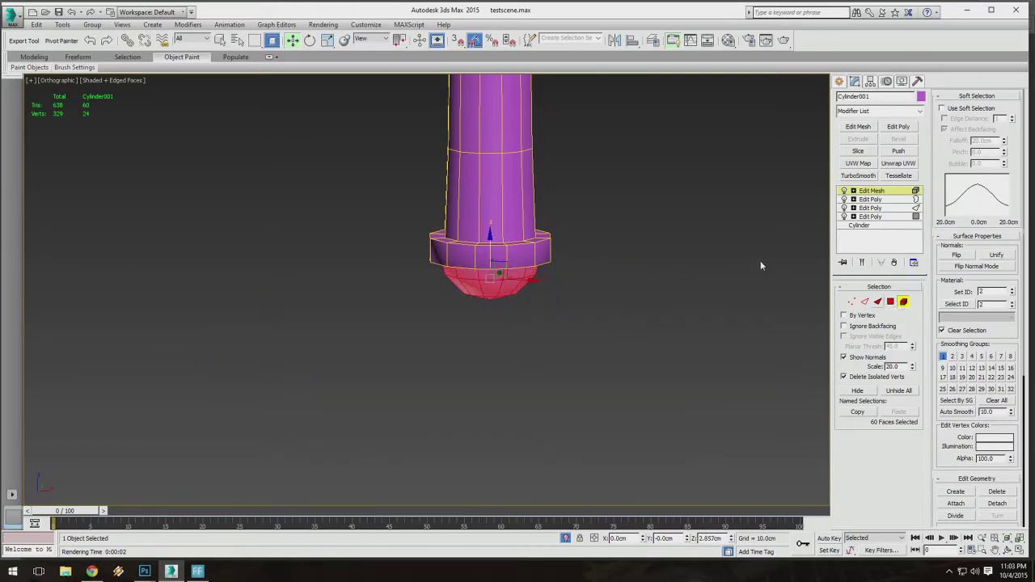
{"action": "left_click", "coordinate": [760, 265]}
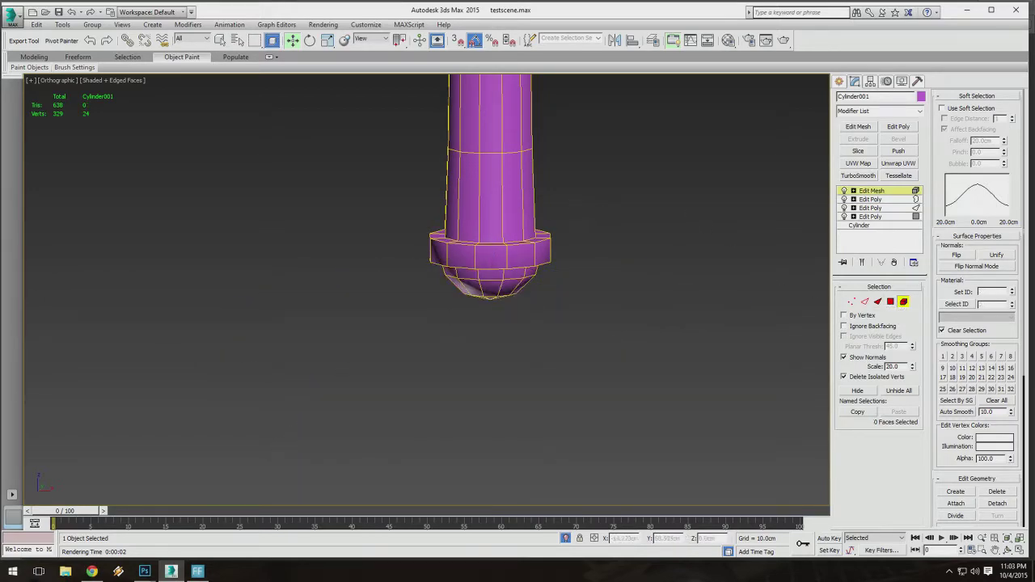
Select the whole mesh to inspect its faces and normals, clear the selection, and look over the complete handle.
{"action": "key", "text": "ctrl+a"}
{"action": "scroll", "coordinate": [633, 420], "scroll_direction": "down", "scroll_amount": 5}
{"action": "middle_click_drag", "start_coordinate": [633, 420], "coordinate": [600, 331], "text": "alt"}
{"action": "scroll", "coordinate": [583, 369], "scroll_direction": "up", "scroll_amount": 3}
{"action": "scroll", "coordinate": [569, 368], "scroll_direction": "up", "scroll_amount": 3}
{"action": "scroll", "coordinate": [566, 356], "scroll_direction": "down", "scroll_amount": 3}
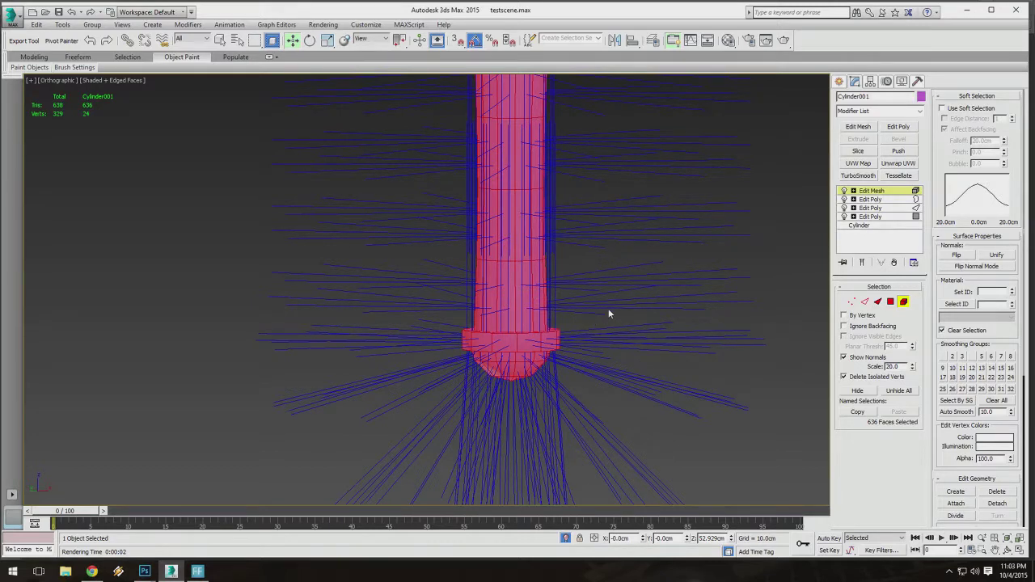
{"action": "left_click", "coordinate": [609, 311]}
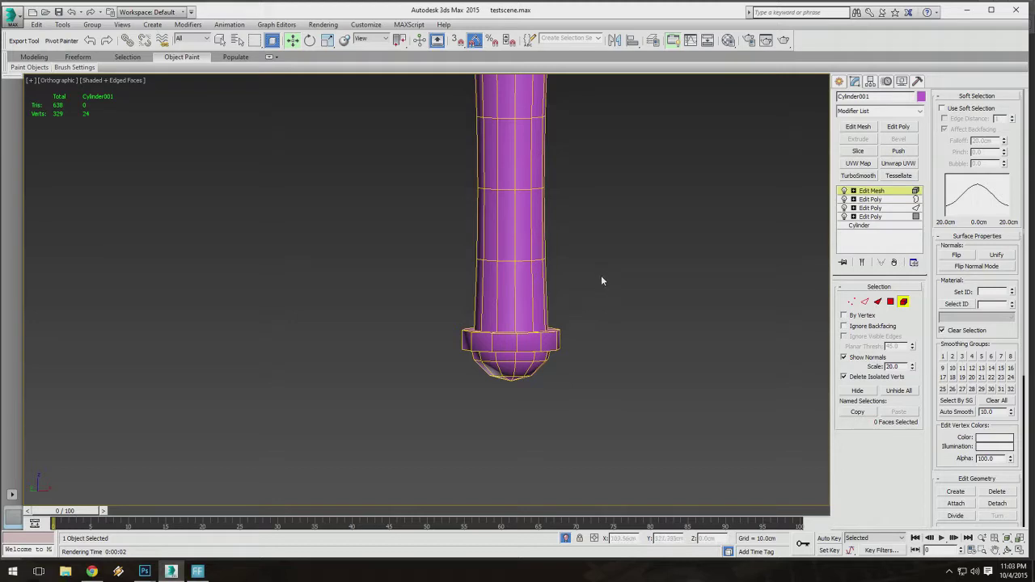
{"action": "scroll", "coordinate": [601, 271], "scroll_direction": "down", "scroll_amount": 4}
{"action": "middle_click_drag", "start_coordinate": [606, 176], "coordinate": [575, 283]}
{"action": "middle_click_drag", "start_coordinate": [406, 223], "coordinate": [419, 264]}
{"action": "scroll", "coordinate": [451, 256], "scroll_direction": "up", "scroll_amount": 1}
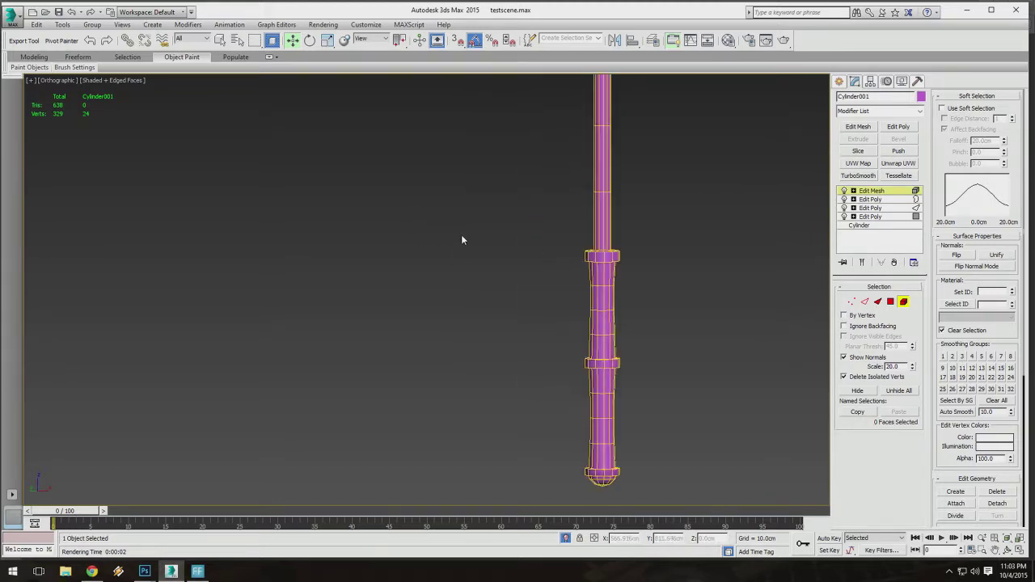
{"action": "middle_click_drag", "start_coordinate": [715, 380], "coordinate": [571, 288]}
{"action": "scroll", "coordinate": [501, 382], "scroll_direction": "up", "scroll_amount": 2}
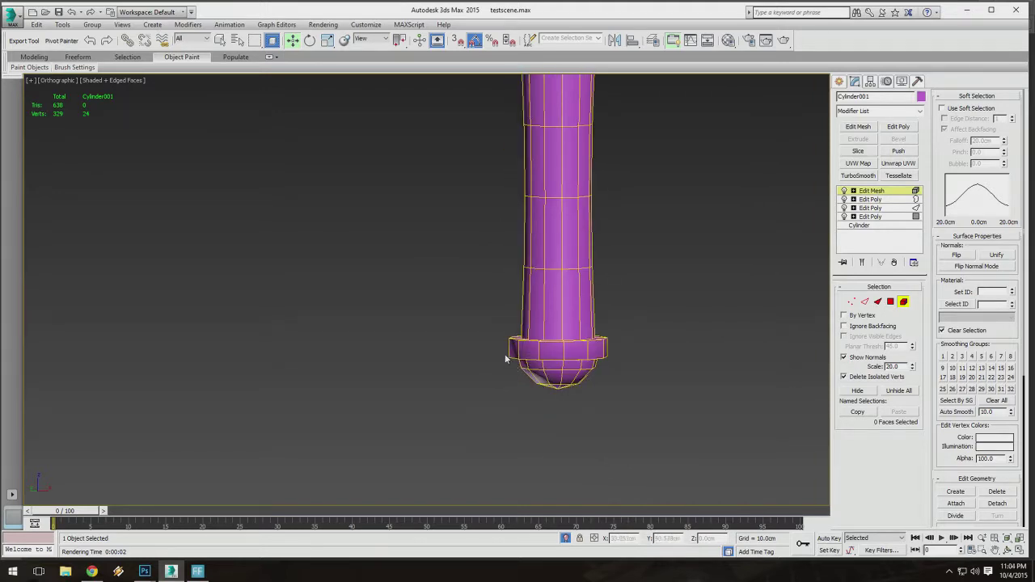
Lower the handle's visibility in its object properties so the shaded view shows only its edges.
{"action": "left_click", "coordinate": [58, 80]}
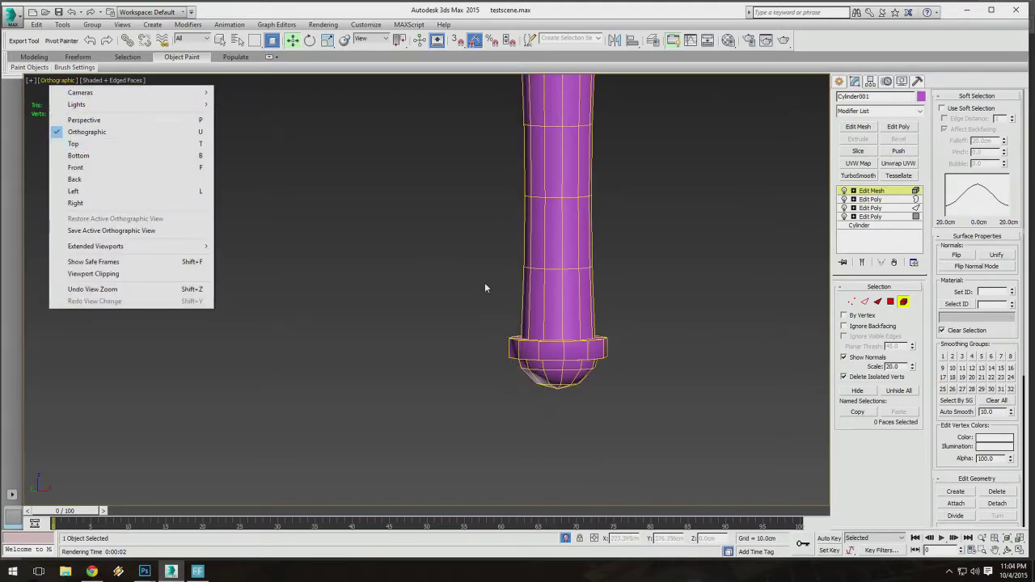
{"action": "right_click", "coordinate": [544, 282]}
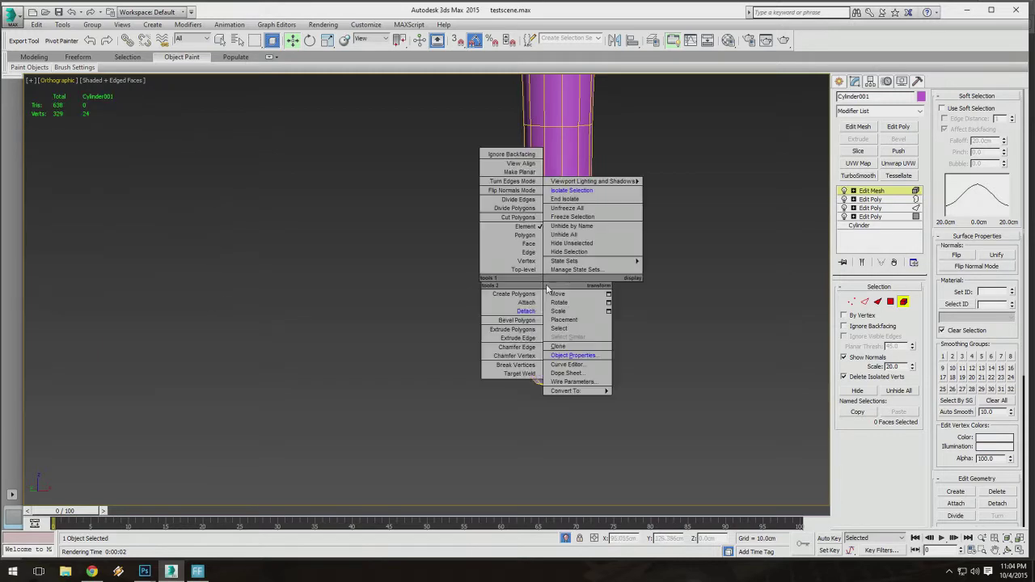
{"action": "left_click", "coordinate": [593, 358]}
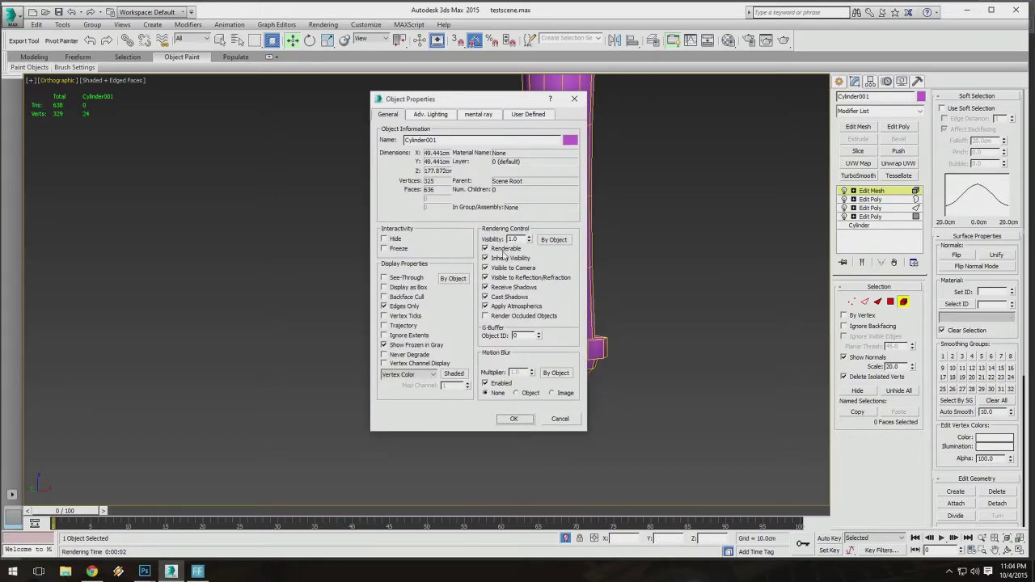
{"action": "left_click_drag", "start_coordinate": [520, 239], "coordinate": [464, 231]}
{"action": "left_click", "coordinate": [513, 418]}
Switch to the front view and unhide all objects to bring the axe reference image back behind the pommel.
{"action": "left_click", "coordinate": [45, 79]}
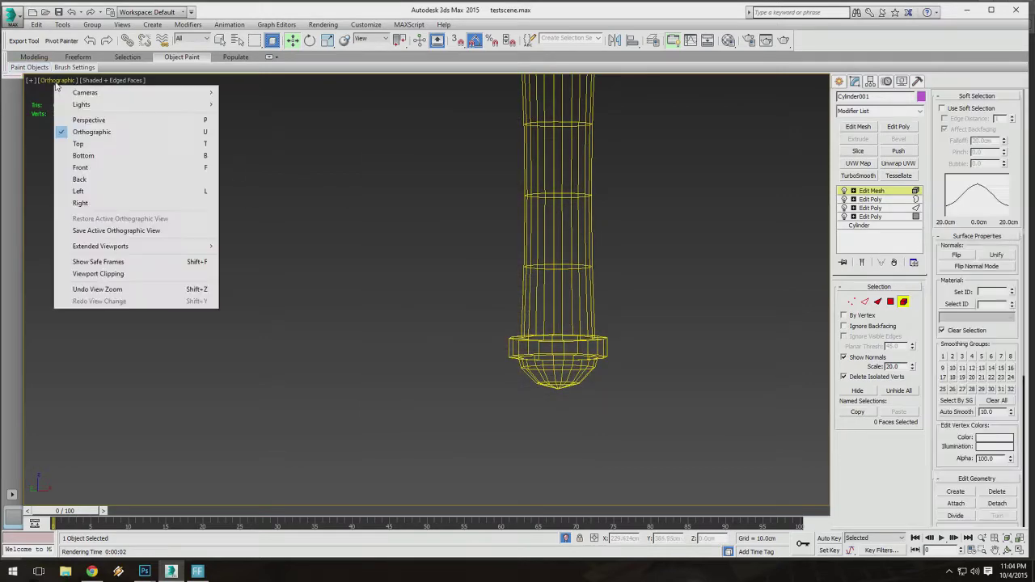
{"action": "left_click", "coordinate": [97, 169]}
{"action": "scroll", "coordinate": [467, 204], "scroll_direction": "up", "scroll_amount": 5}
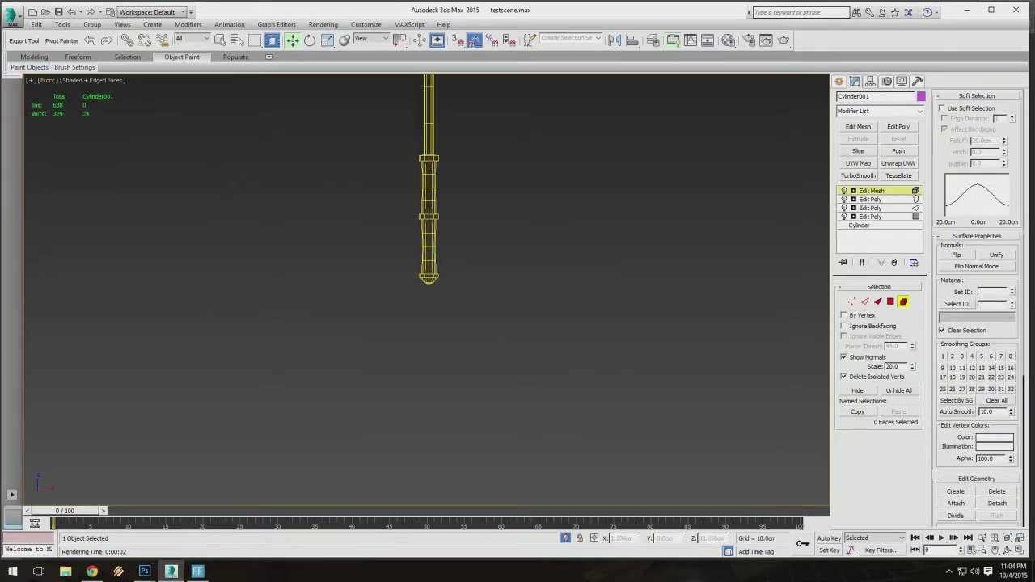
{"action": "scroll", "coordinate": [467, 204], "scroll_direction": "down", "scroll_amount": 3}
{"action": "scroll", "coordinate": [453, 178], "scroll_direction": "up", "scroll_amount": 2}
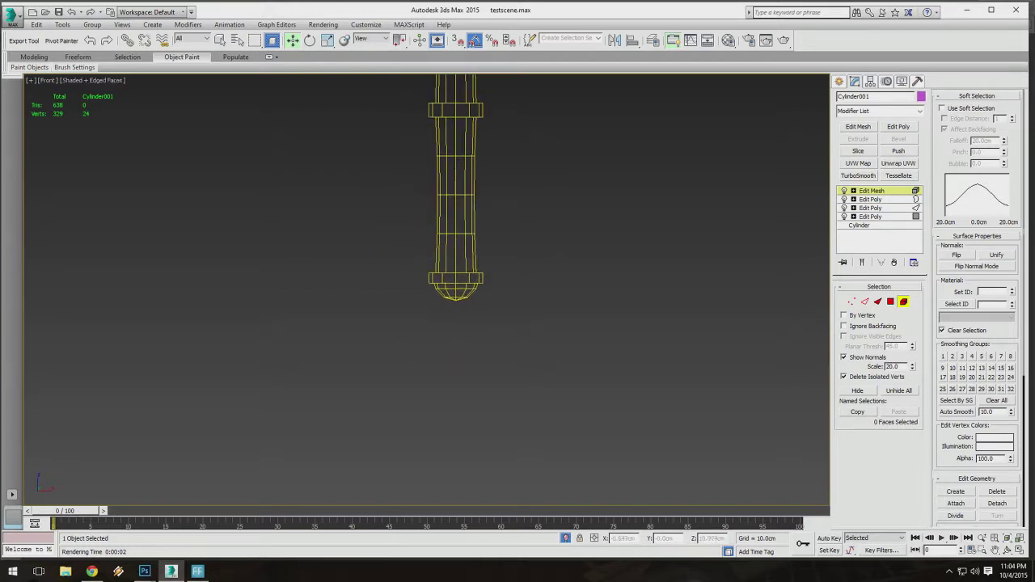
{"action": "key", "text": "F3"}
{"action": "right_click", "coordinate": [497, 251]}
{"action": "left_click", "coordinate": [525, 206]}
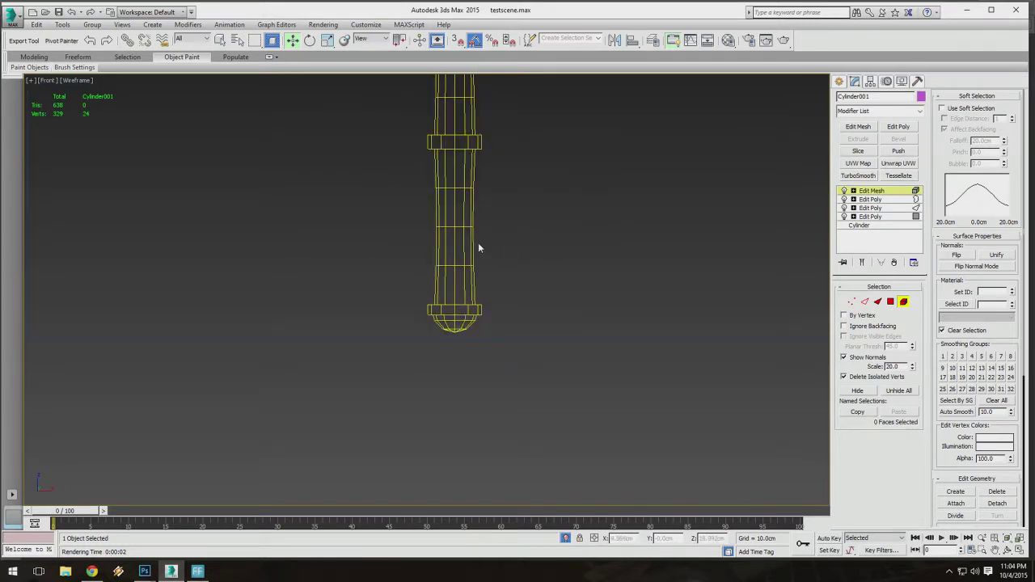
{"action": "scroll", "coordinate": [478, 243], "scroll_direction": "down", "scroll_amount": 5}
{"action": "key", "text": "F3"}
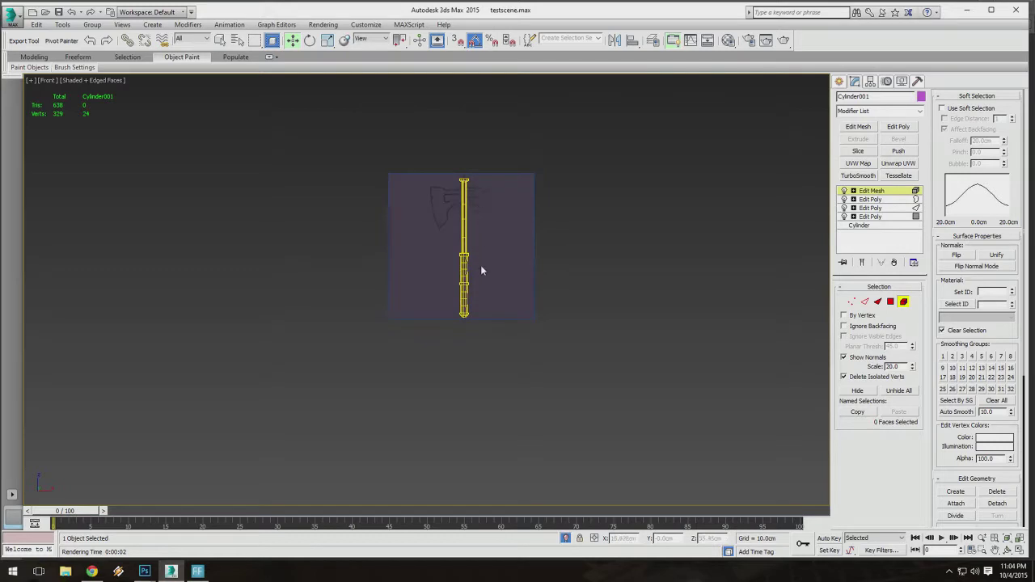
{"action": "scroll", "coordinate": [481, 269], "scroll_direction": "up", "scroll_amount": 4}
{"action": "scroll", "coordinate": [475, 342], "scroll_direction": "up", "scroll_amount": 5}
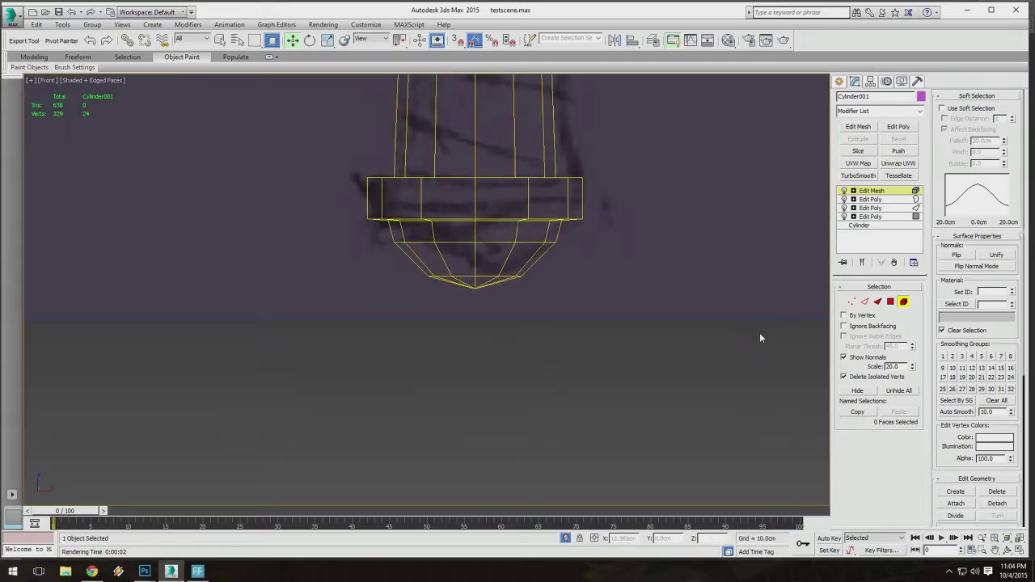
Select the 12 vertices of the pommel's middle ring and scale them inward to 84%.
{"action": "left_click", "coordinate": [851, 302]}
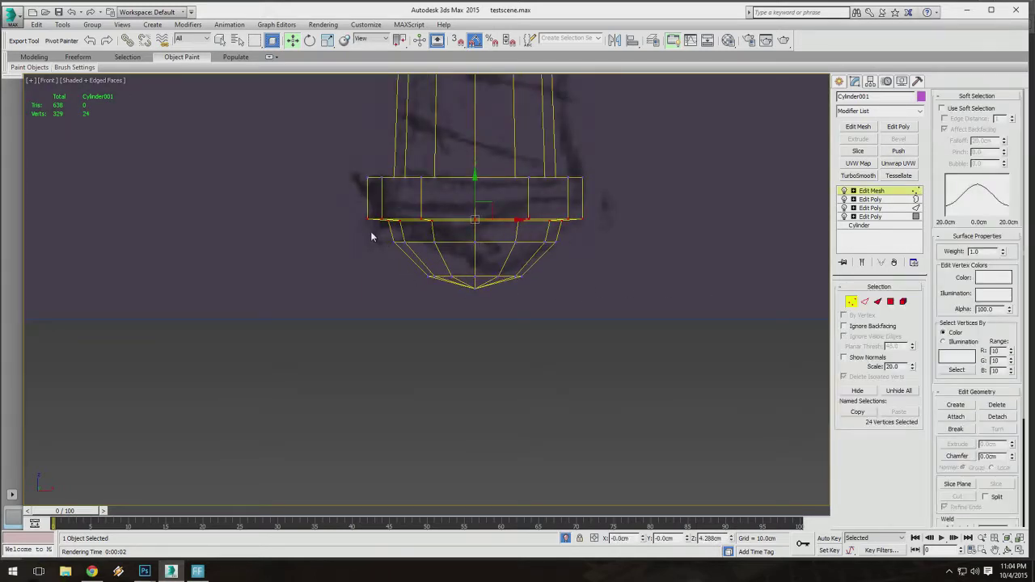
{"action": "left_click_drag", "start_coordinate": [588, 248], "coordinate": [588, 248]}
{"action": "scroll", "coordinate": [468, 194], "scroll_direction": "up", "scroll_amount": 3}
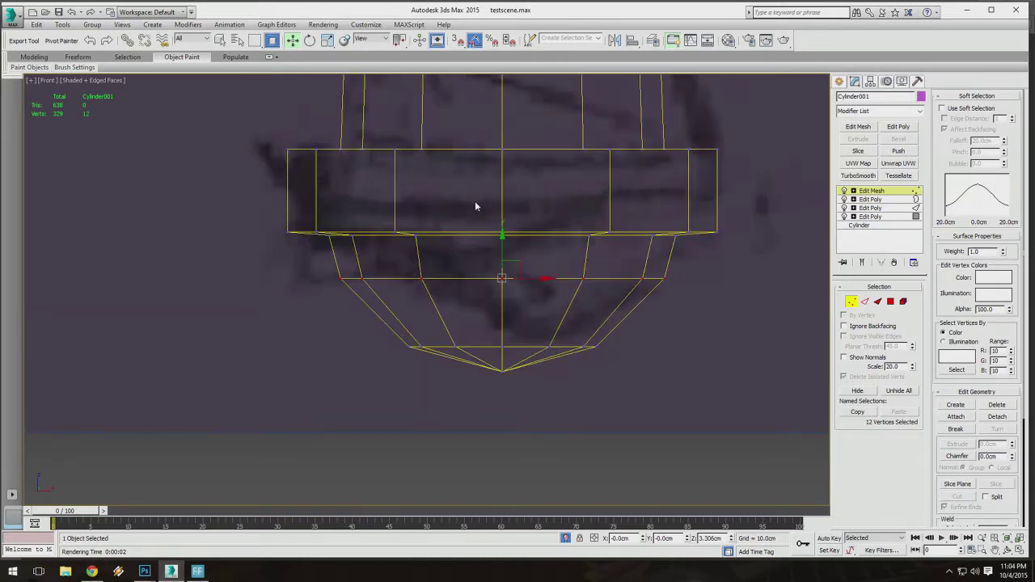
{"action": "left_click", "coordinate": [328, 41]}
{"action": "left_click_drag", "start_coordinate": [510, 270], "coordinate": [510, 283]}
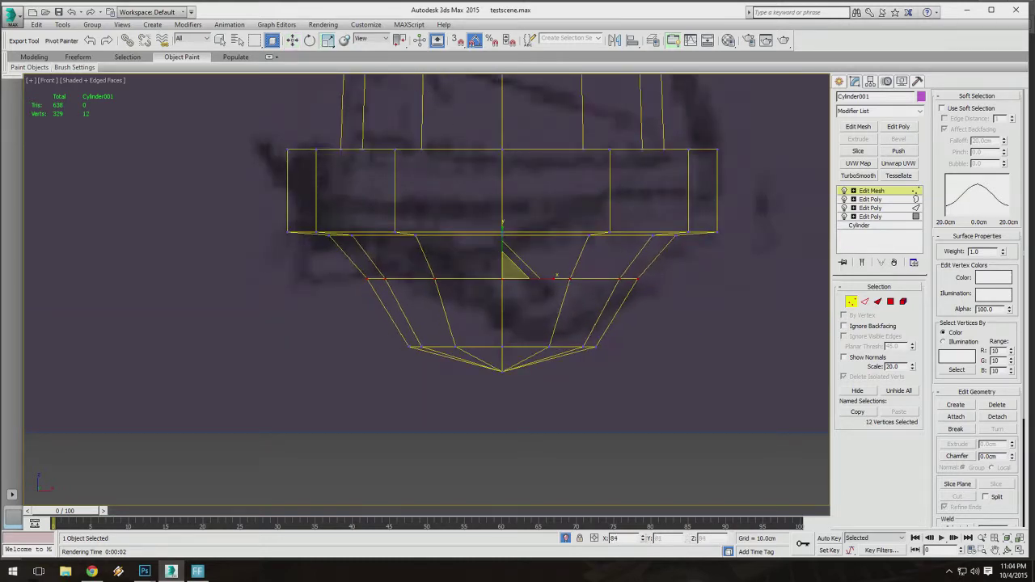
{"action": "scroll", "coordinate": [509, 271], "scroll_direction": "down", "scroll_amount": 3}
{"action": "scroll", "coordinate": [486, 340], "scroll_direction": "up", "scroll_amount": 3}
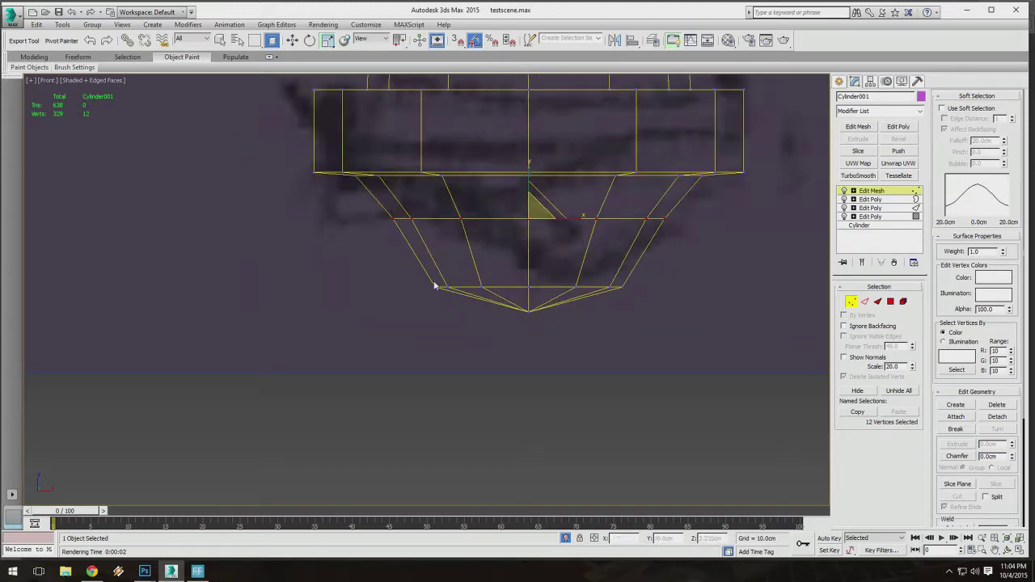
Raise the pommel's bottom ring together with its tip, and lift the ring alone to about Z 2.12 cm.
{"action": "left_click", "coordinate": [292, 40]}
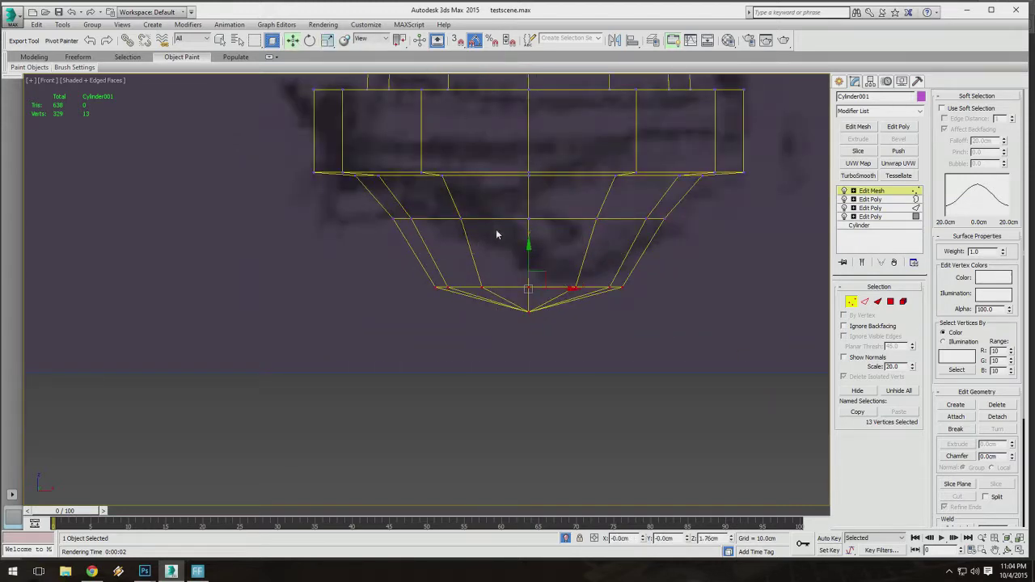
{"action": "left_click_drag", "start_coordinate": [525, 262], "coordinate": [526, 253]}
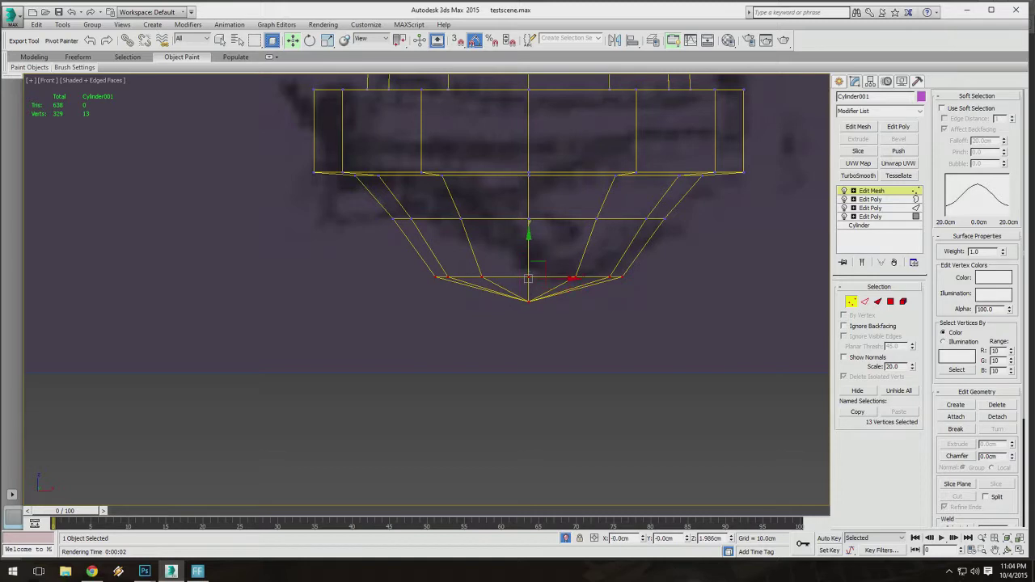
{"action": "left_click_drag", "start_coordinate": [501, 290], "coordinate": [655, 292]}
{"action": "left_click_drag", "start_coordinate": [531, 247], "coordinate": [531, 243]}
Try stretching the pommel's tip vertex down into a long spike at about Z -6.76 cm.
{"action": "scroll", "coordinate": [532, 242], "scroll_direction": "down", "scroll_amount": 3}
{"action": "scroll", "coordinate": [530, 243], "scroll_direction": "down", "scroll_amount": 2}
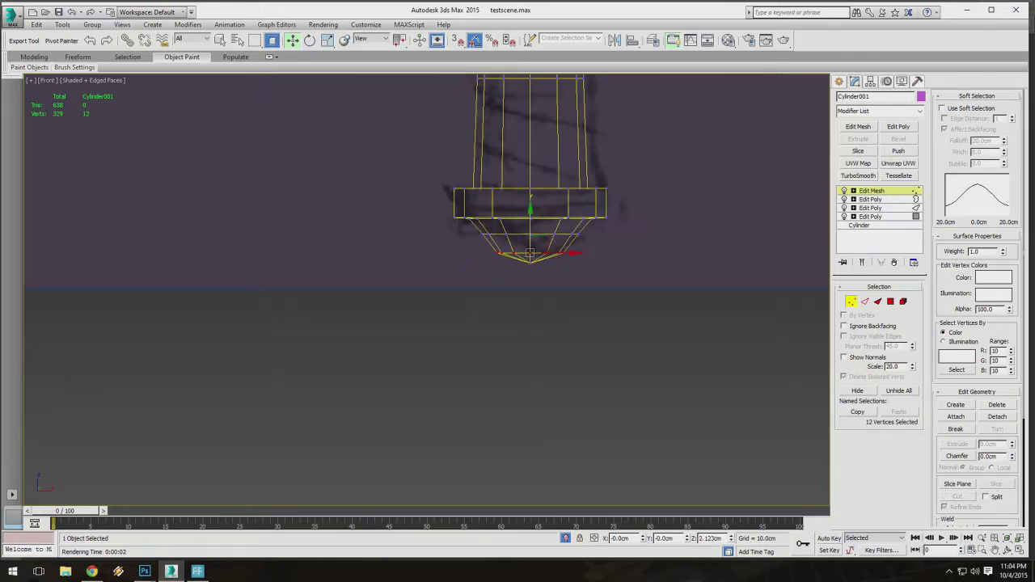
{"action": "middle_click_drag", "start_coordinate": [547, 236], "coordinate": [526, 283]}
{"action": "scroll", "coordinate": [518, 281], "scroll_direction": "up", "scroll_amount": 5}
{"action": "scroll", "coordinate": [515, 280], "scroll_direction": "down", "scroll_amount": 5}
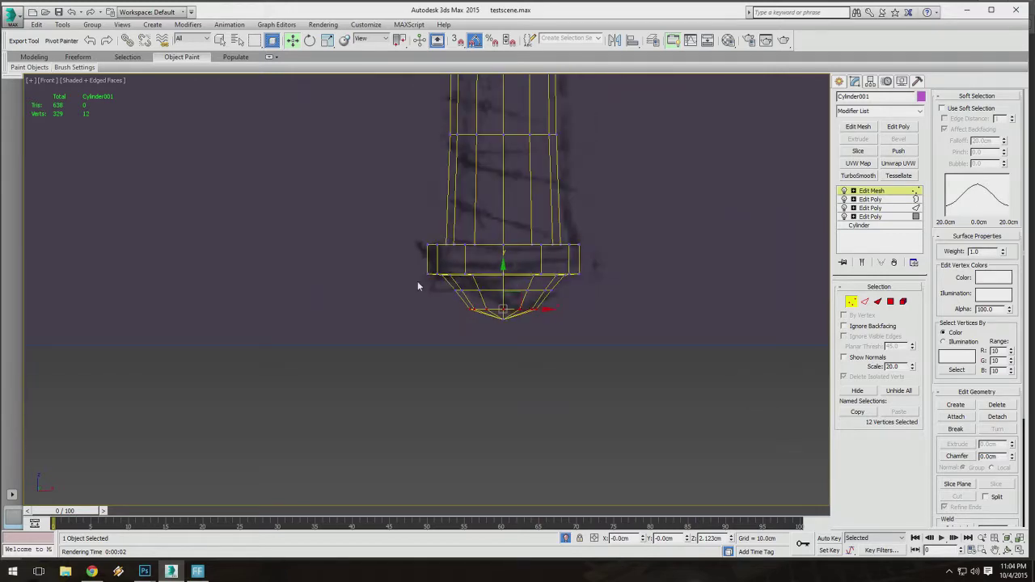
{"action": "scroll", "coordinate": [421, 297], "scroll_direction": "up", "scroll_amount": 3}
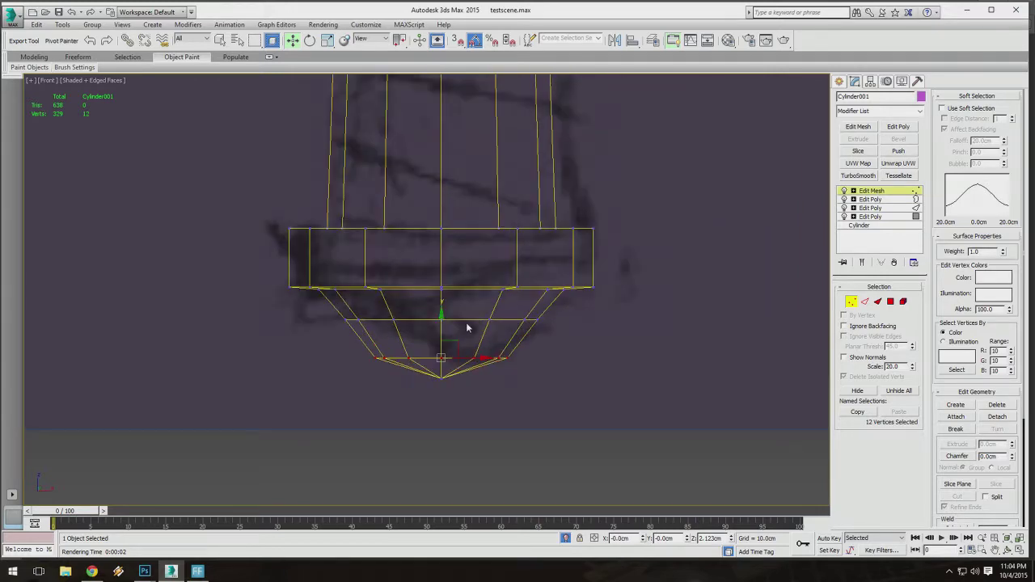
{"action": "middle_click_drag", "start_coordinate": [466, 328], "coordinate": [506, 282]}
{"action": "scroll", "coordinate": [515, 329], "scroll_direction": "down", "scroll_amount": 4}
{"action": "left_click_drag", "start_coordinate": [528, 330], "coordinate": [500, 402]}
{"action": "scroll", "coordinate": [507, 375], "scroll_direction": "down", "scroll_amount": 6}
{"action": "scroll", "coordinate": [497, 378], "scroll_direction": "up", "scroll_amount": 5}
{"action": "scroll", "coordinate": [498, 326], "scroll_direction": "up", "scroll_amount": 3}
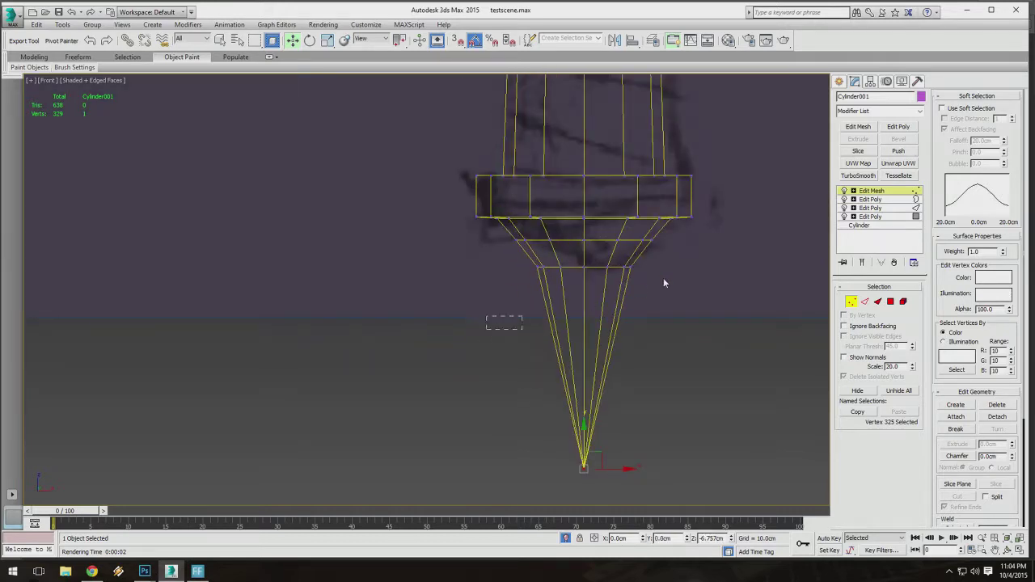
Lower the pommel's bottom ring to about Z 1.98 cm and bring the tip vertex up to about Z 1.48 cm.
{"action": "left_click_drag", "start_coordinate": [675, 262], "coordinate": [675, 262]}
{"action": "scroll", "coordinate": [502, 243], "scroll_direction": "down", "scroll_amount": 3}
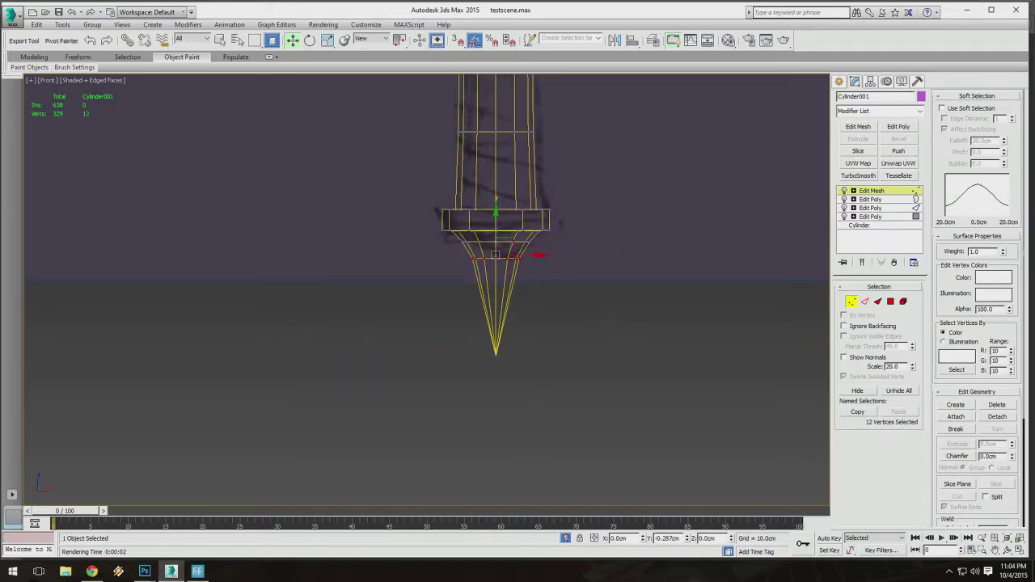
{"action": "left_click_drag", "start_coordinate": [499, 287], "coordinate": [500, 246]}
{"action": "scroll", "coordinate": [501, 248], "scroll_direction": "down", "scroll_amount": 5}
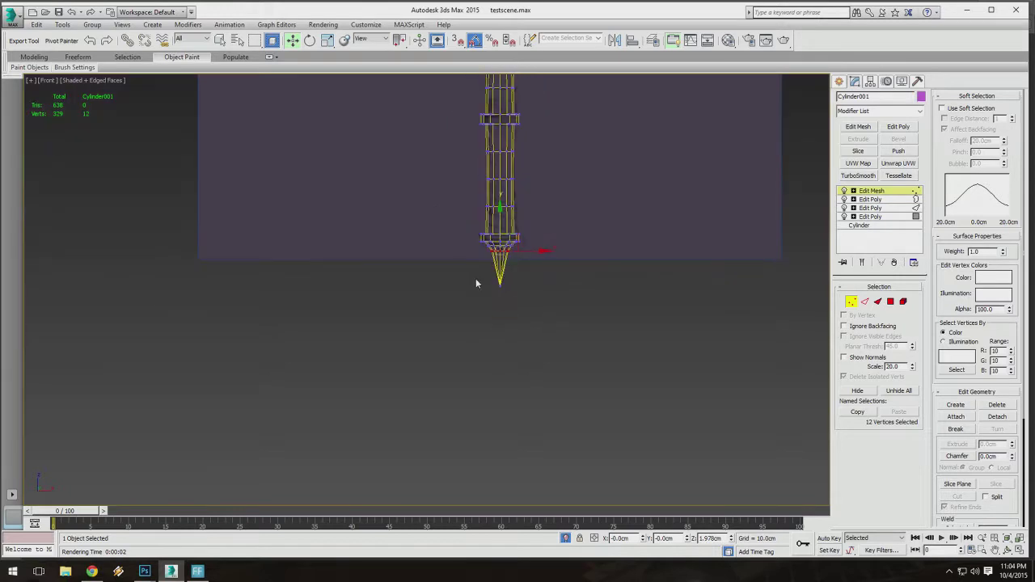
{"action": "left_click_drag", "start_coordinate": [475, 279], "coordinate": [561, 319]}
{"action": "scroll", "coordinate": [478, 268], "scroll_direction": "up", "scroll_amount": 4}
{"action": "left_click_drag", "start_coordinate": [560, 360], "coordinate": [560, 226]}
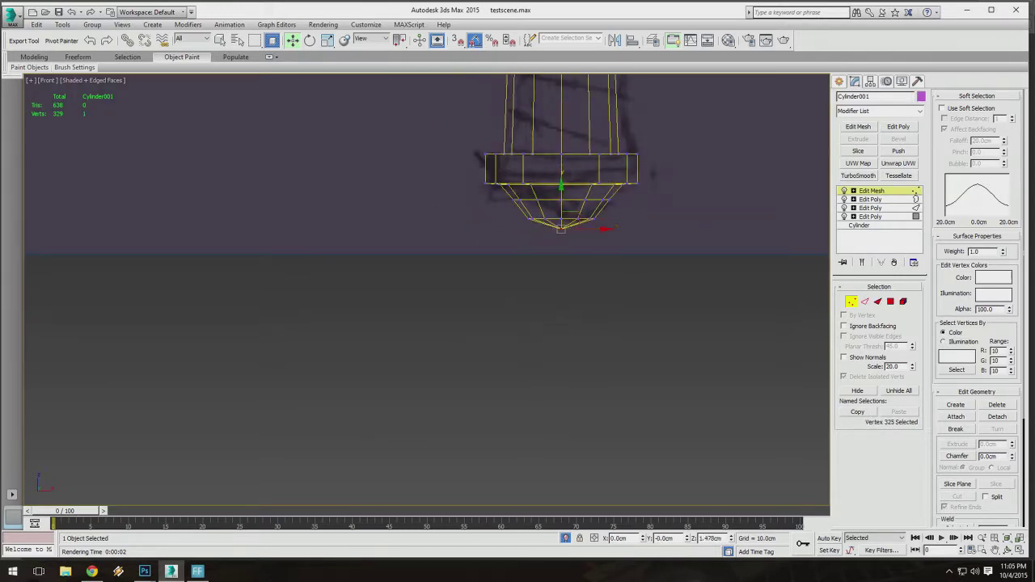
{"action": "scroll", "coordinate": [566, 264], "scroll_direction": "up", "scroll_amount": 4}
{"action": "scroll", "coordinate": [566, 264], "scroll_direction": "up", "scroll_amount": 2}
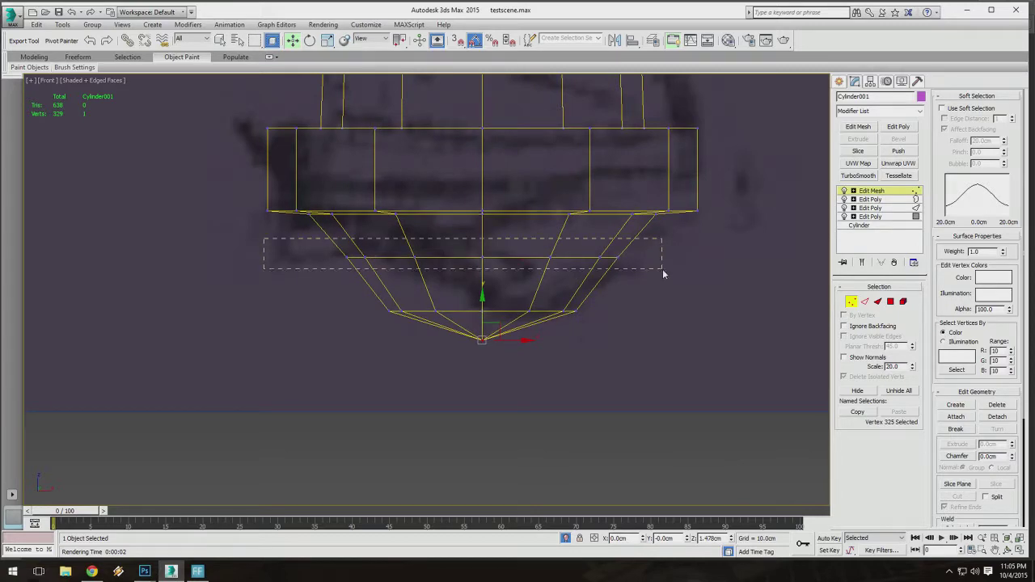
Try scaling the 12 vertices of the pommel's bottom ring inward to 92%.
{"action": "left_click_drag", "start_coordinate": [662, 268], "coordinate": [662, 268]}
{"action": "scroll", "coordinate": [517, 283], "scroll_direction": "down", "scroll_amount": 2}
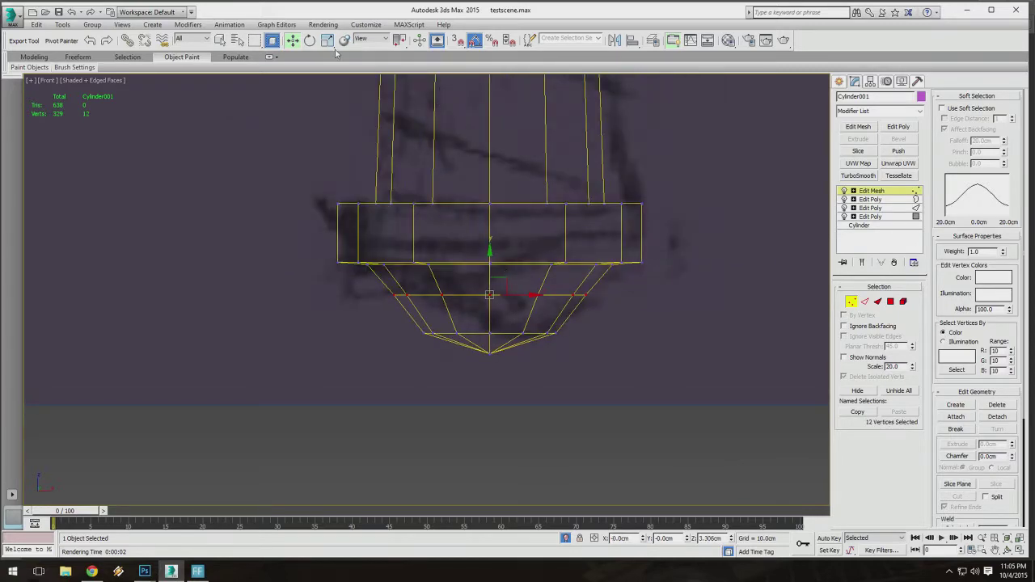
{"action": "left_click", "coordinate": [327, 39]}
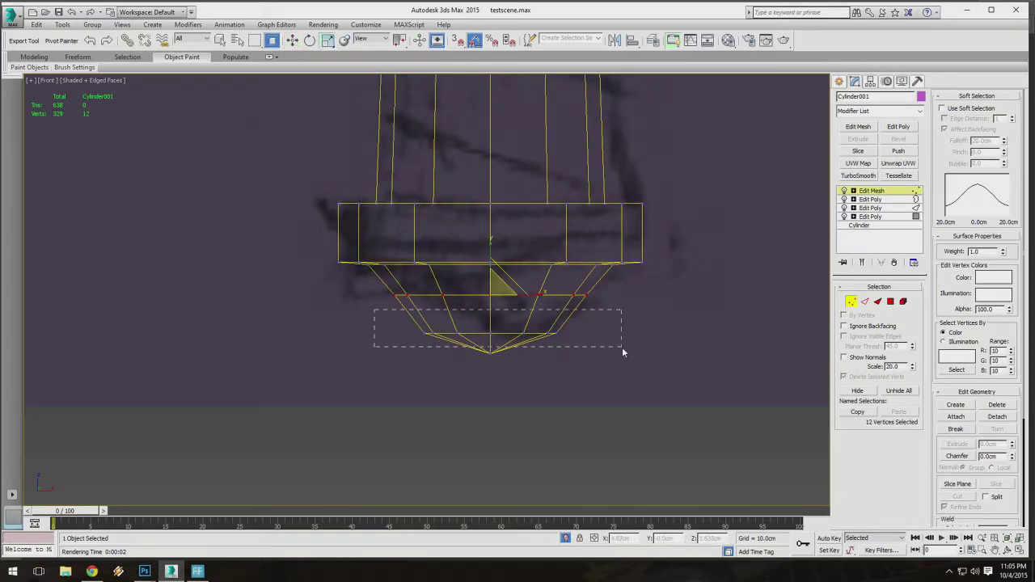
{"action": "left_click_drag", "start_coordinate": [622, 347], "coordinate": [622, 347]}
{"action": "scroll", "coordinate": [472, 354], "scroll_direction": "up", "scroll_amount": 4}
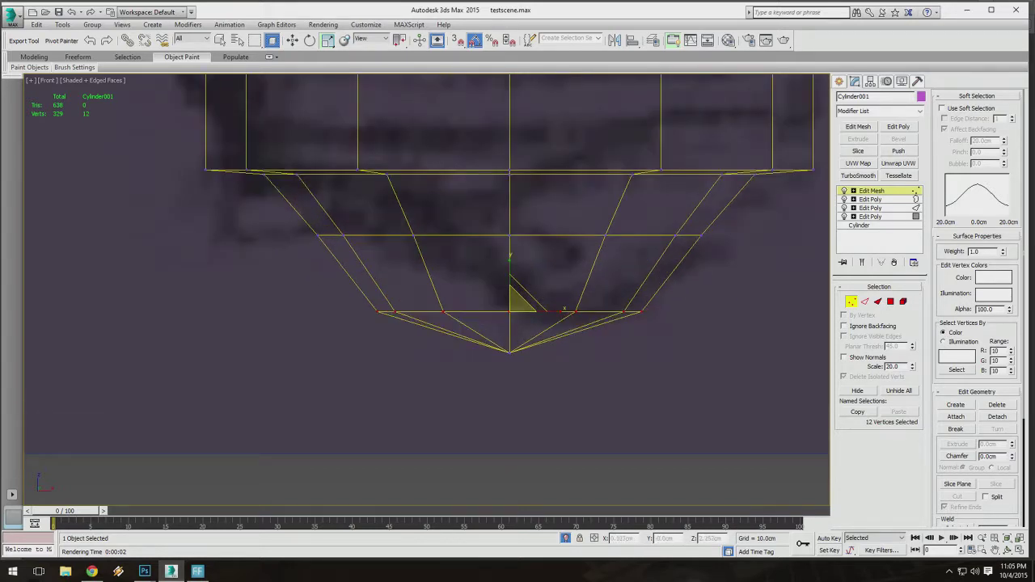
{"action": "left_click_drag", "start_coordinate": [519, 302], "coordinate": [519, 322]}
{"action": "right_click", "coordinate": [519, 322]}
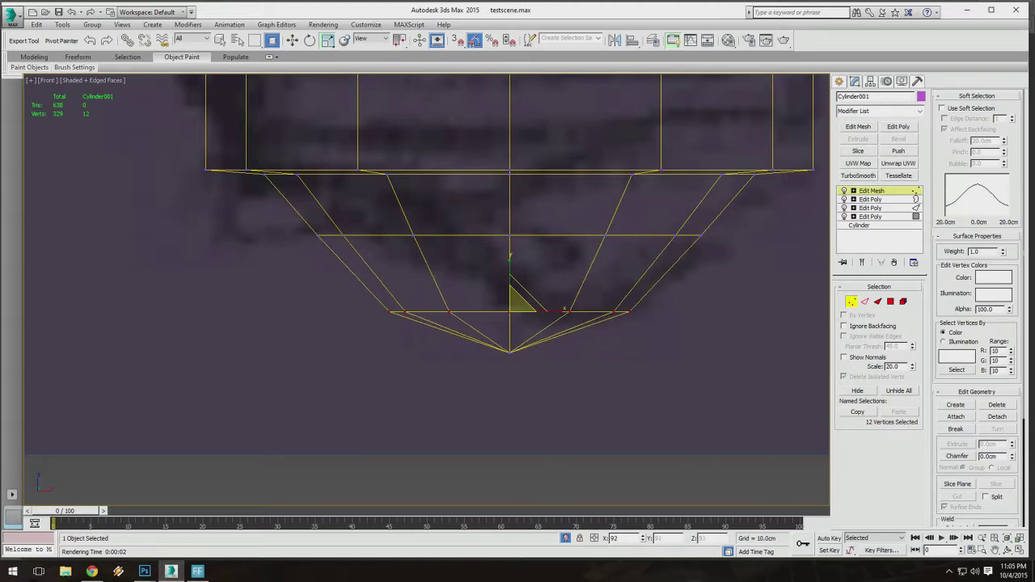
Raise the pommel's bottom ring to about Z 2.41 cm.
{"action": "left_click", "coordinate": [292, 40]}
{"action": "scroll", "coordinate": [466, 297], "scroll_direction": "down", "scroll_amount": 5}
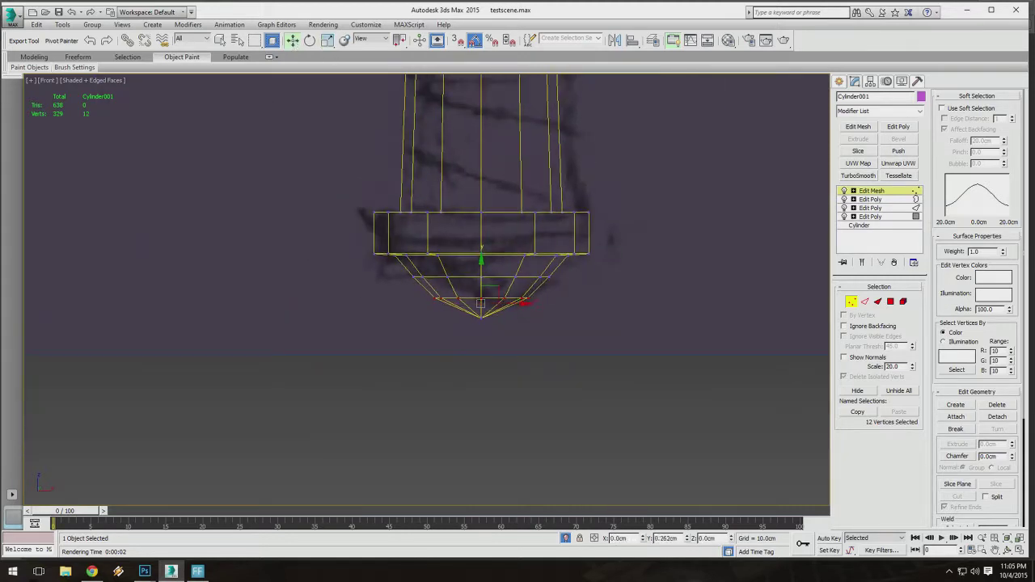
{"action": "scroll", "coordinate": [480, 300], "scroll_direction": "up", "scroll_amount": 4}
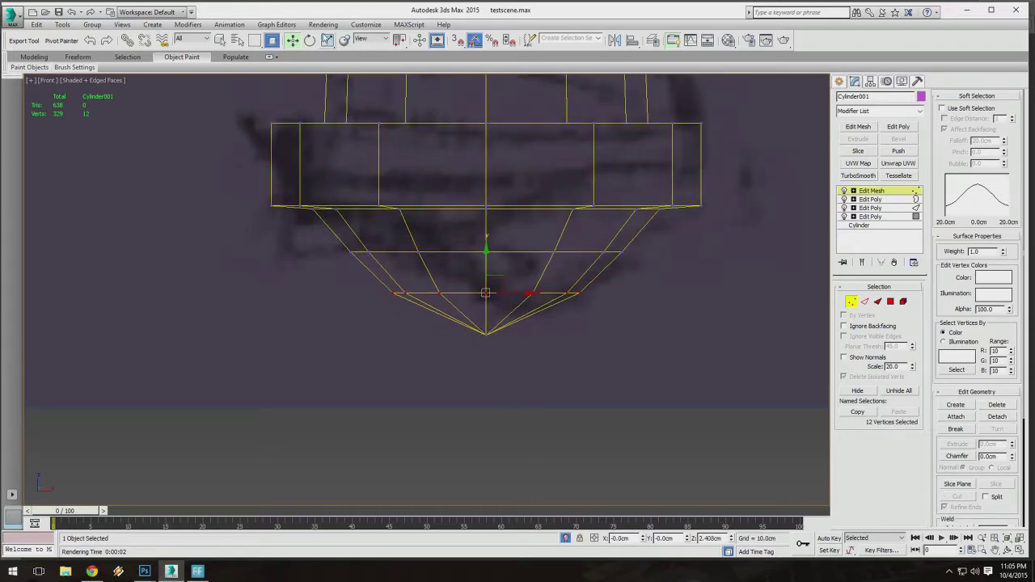
Select the pommel's middle vertex ring and scale it slightly inward to follow the reference sketch.
{"action": "left_click", "coordinate": [327, 40]}
{"action": "middle_click_drag", "start_coordinate": [430, 151], "coordinate": [418, 133]}
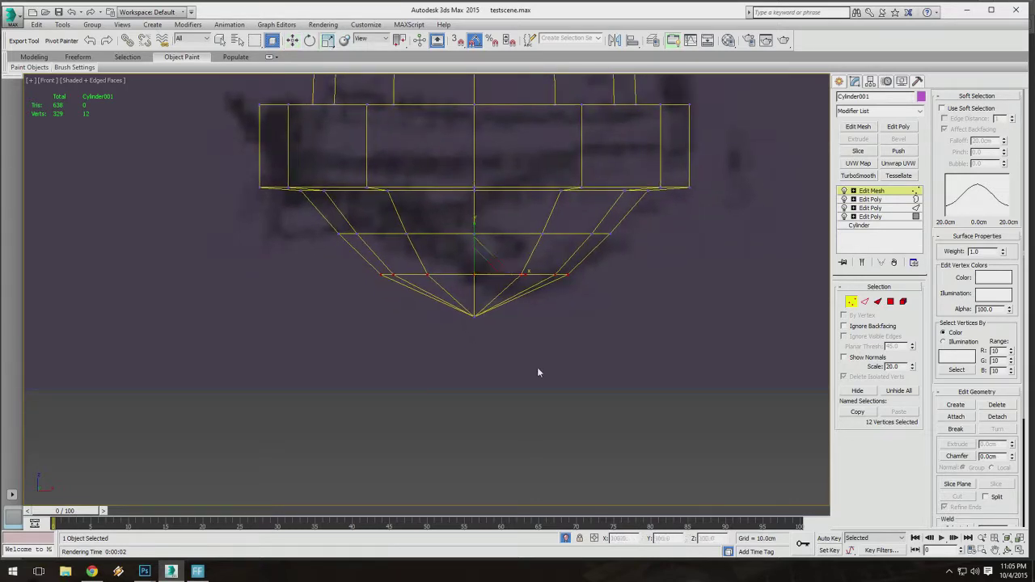
{"action": "scroll", "coordinate": [492, 248], "scroll_direction": "up", "scroll_amount": 4}
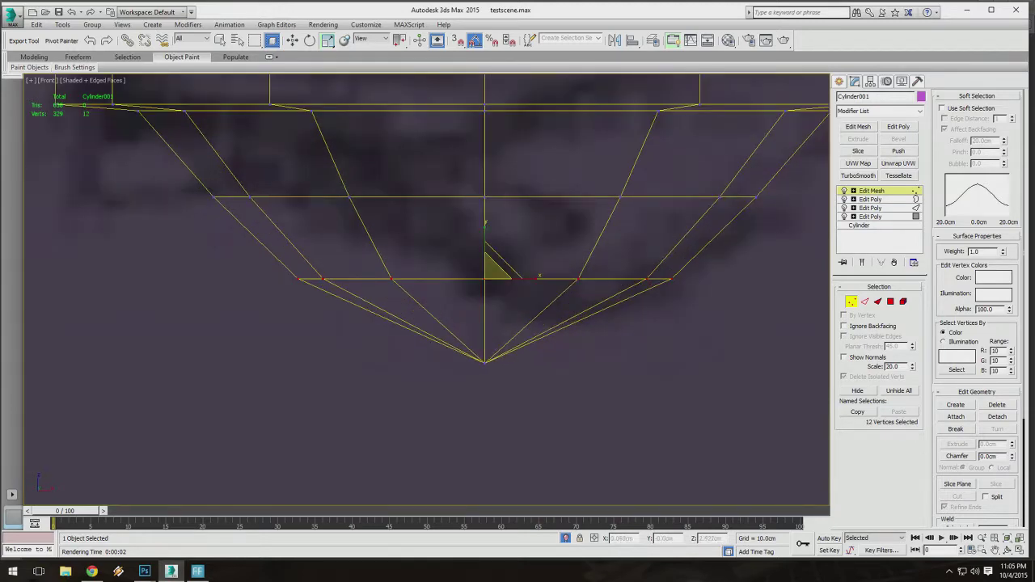
{"action": "scroll", "coordinate": [302, 269], "scroll_direction": "down", "scroll_amount": 4}
{"action": "left_click_drag", "start_coordinate": [644, 290], "coordinate": [330, 263]}
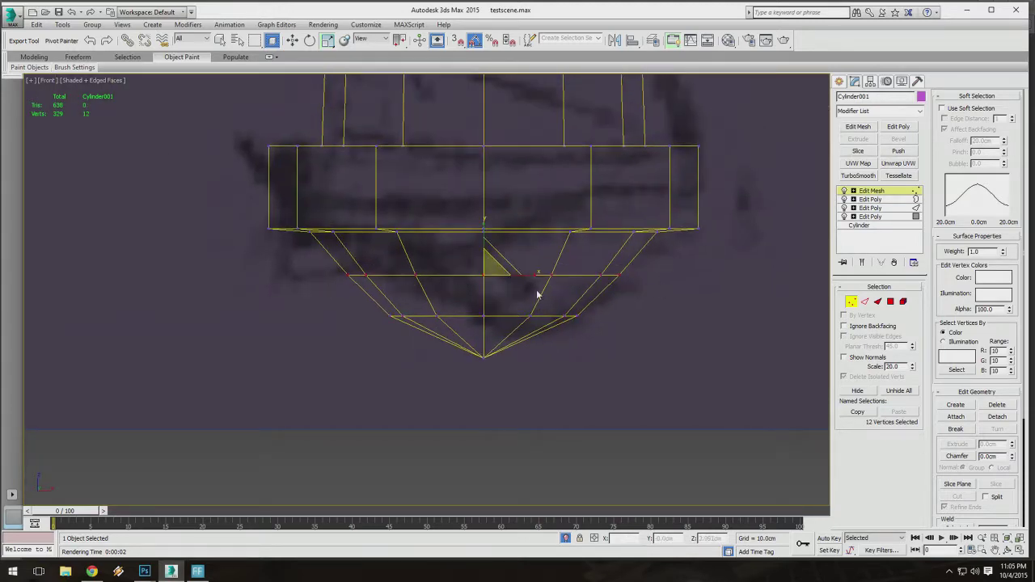
{"action": "middle_click_drag", "start_coordinate": [537, 292], "coordinate": [547, 286]}
{"action": "left_click_drag", "start_coordinate": [502, 261], "coordinate": [498, 263]}
Scale the pommel's bottom vertex ring inward, clear the selection, and inspect the tapered pommel from an angle in wireframe.
{"action": "left_click_drag", "start_coordinate": [612, 325], "coordinate": [378, 295]}
{"action": "left_click_drag", "start_coordinate": [501, 305], "coordinate": [501, 306]}
{"action": "scroll", "coordinate": [478, 261], "scroll_direction": "down", "scroll_amount": 8}
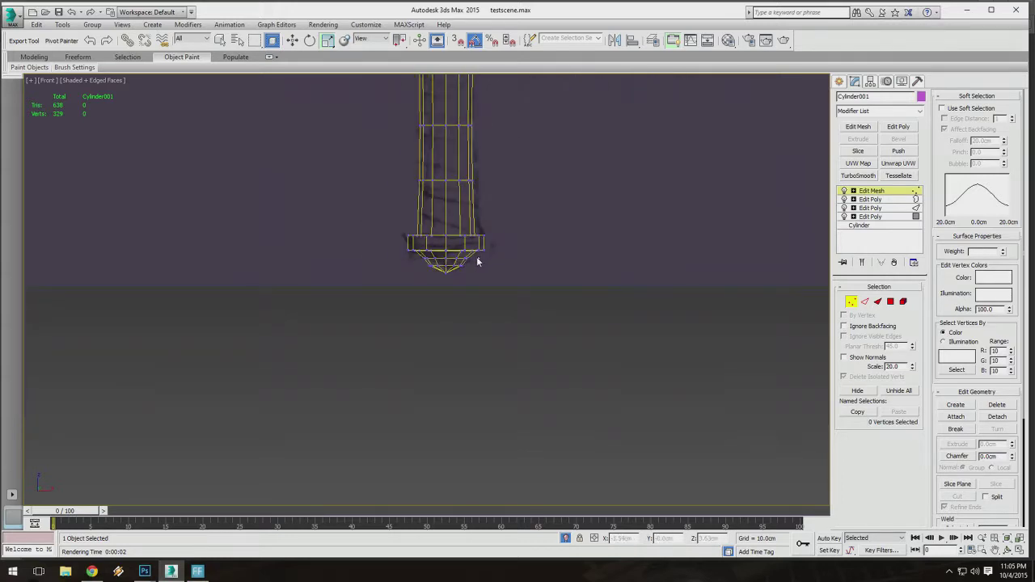
{"action": "scroll", "coordinate": [460, 272], "scroll_direction": "up", "scroll_amount": 4}
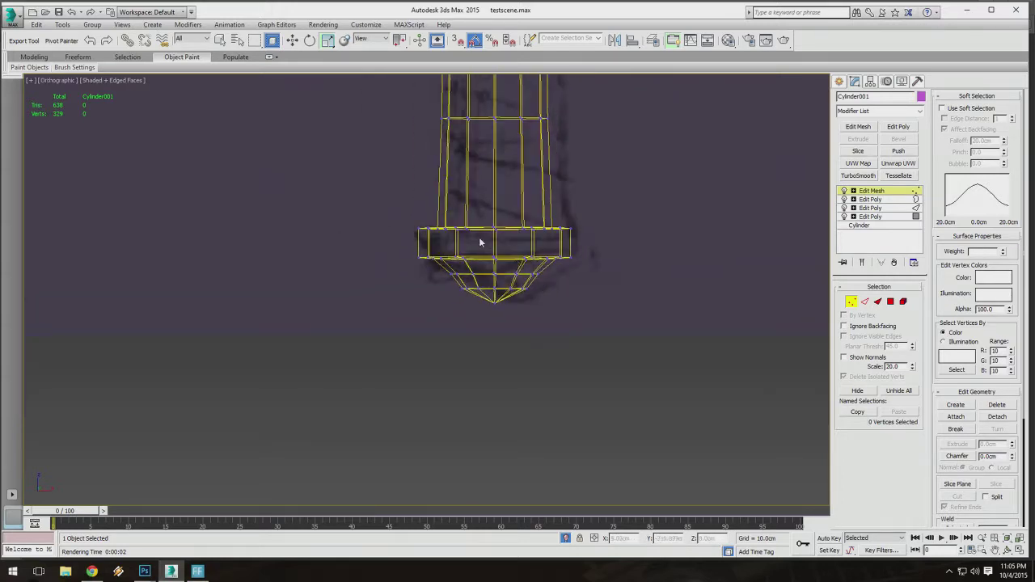
{"action": "middle_click_drag", "start_coordinate": [480, 240], "coordinate": [467, 242], "text": "alt"}
{"action": "key", "text": "F3"}
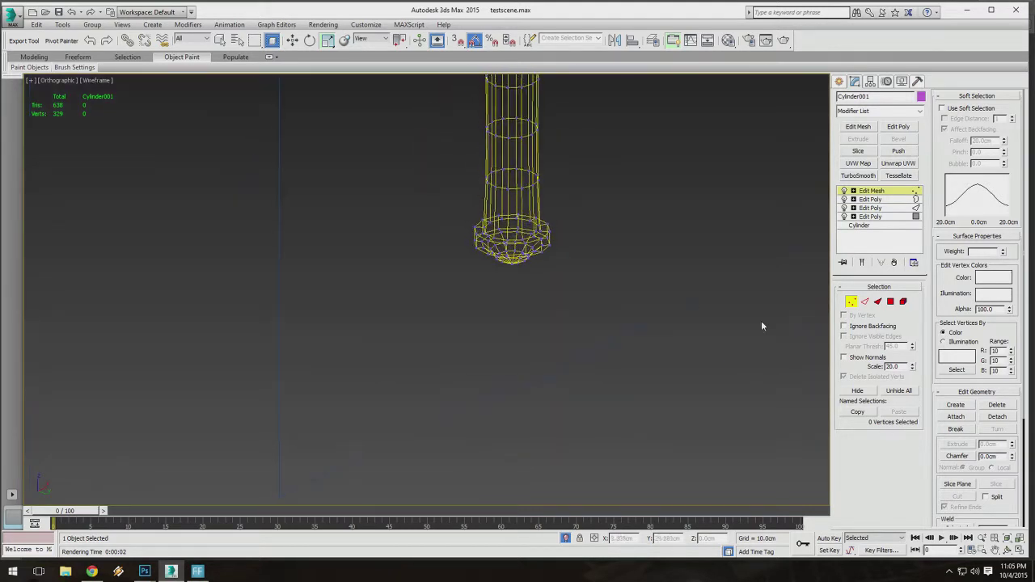
Leave vertex editing, review the axe handle's object properties, and show the deselected model in plain shading without edges.
{"action": "left_click", "coordinate": [851, 301]}
{"action": "key", "text": "F3"}
{"action": "right_click", "coordinate": [496, 184]}
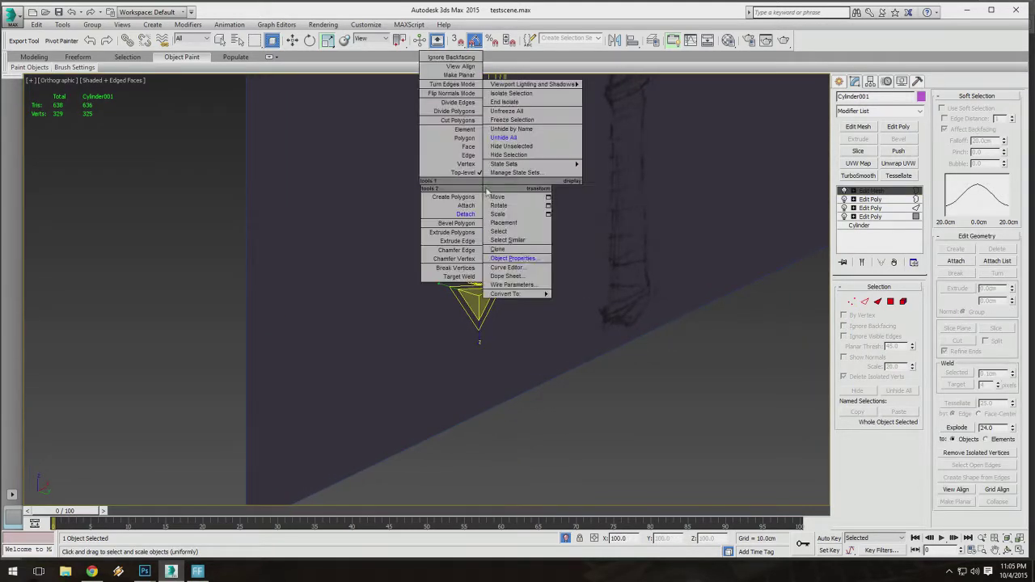
{"action": "left_click", "coordinate": [556, 216]}
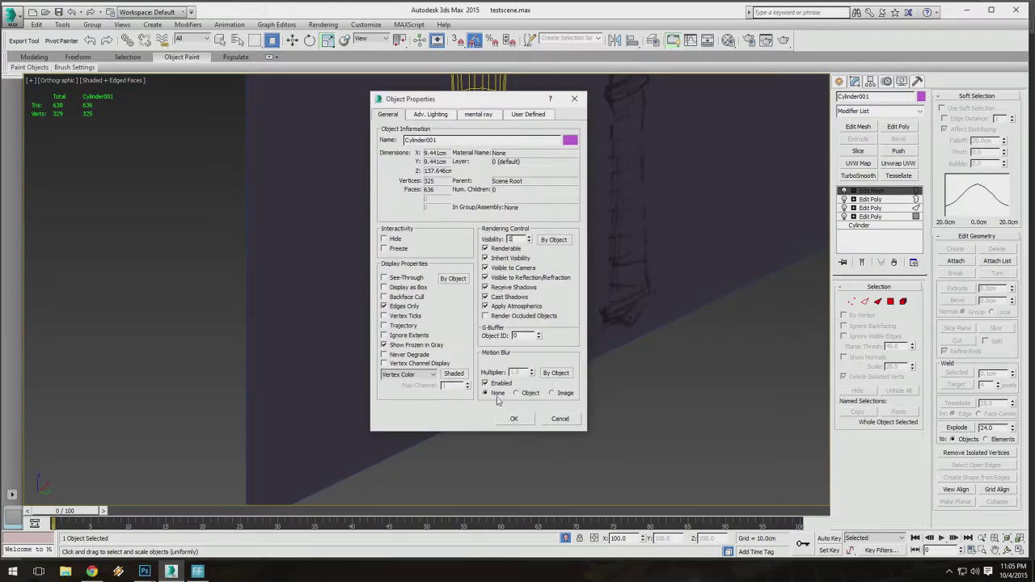
{"action": "left_click", "coordinate": [512, 419]}
{"action": "middle_click_drag", "start_coordinate": [494, 340], "coordinate": [494, 406], "text": "alt"}
{"action": "left_click", "coordinate": [526, 337]}
{"action": "key", "text": "F4"}
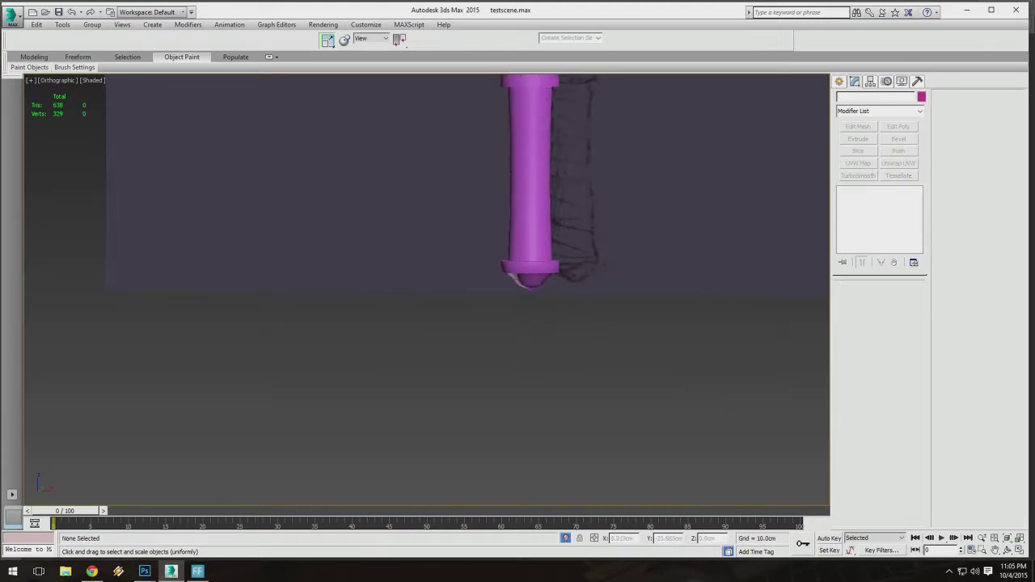
Examine the shaded pommel, grip and middle collar from several angles against the reference sketch.
{"action": "scroll", "coordinate": [527, 333], "scroll_direction": "down", "scroll_amount": 3}
{"action": "scroll", "coordinate": [549, 334], "scroll_direction": "up", "scroll_amount": 6}
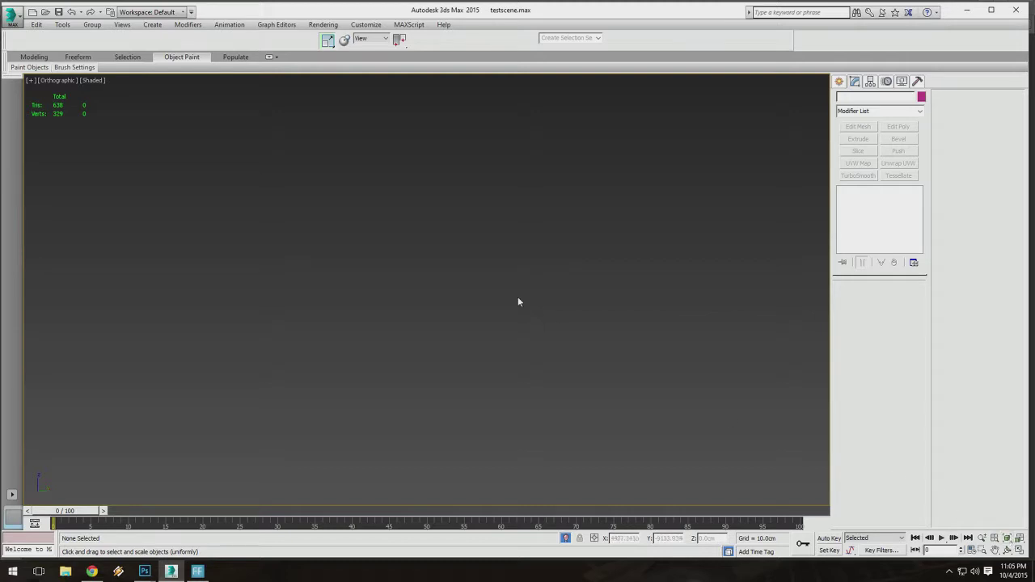
{"action": "left_click", "coordinate": [1007, 539]}
{"action": "middle_click_drag", "start_coordinate": [462, 485], "coordinate": [520, 327]}
{"action": "scroll", "coordinate": [491, 330], "scroll_direction": "up", "scroll_amount": 2}
{"action": "scroll", "coordinate": [501, 269], "scroll_direction": "up", "scroll_amount": 3}
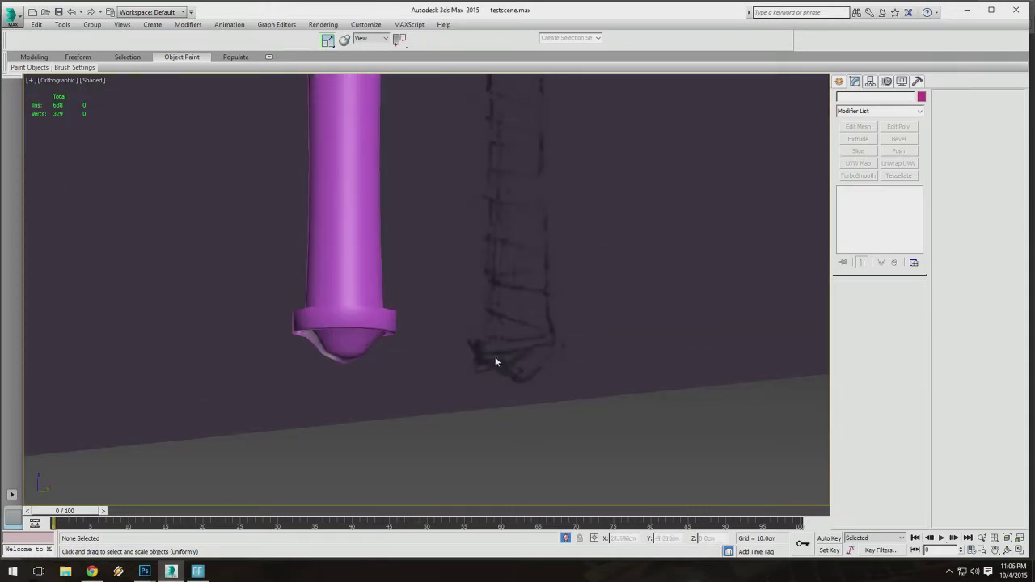
{"action": "middle_click_drag", "start_coordinate": [495, 361], "coordinate": [407, 240], "text": "alt"}
{"action": "scroll", "coordinate": [399, 233], "scroll_direction": "up", "scroll_amount": 4}
{"action": "scroll", "coordinate": [428, 291], "scroll_direction": "down", "scroll_amount": 3}
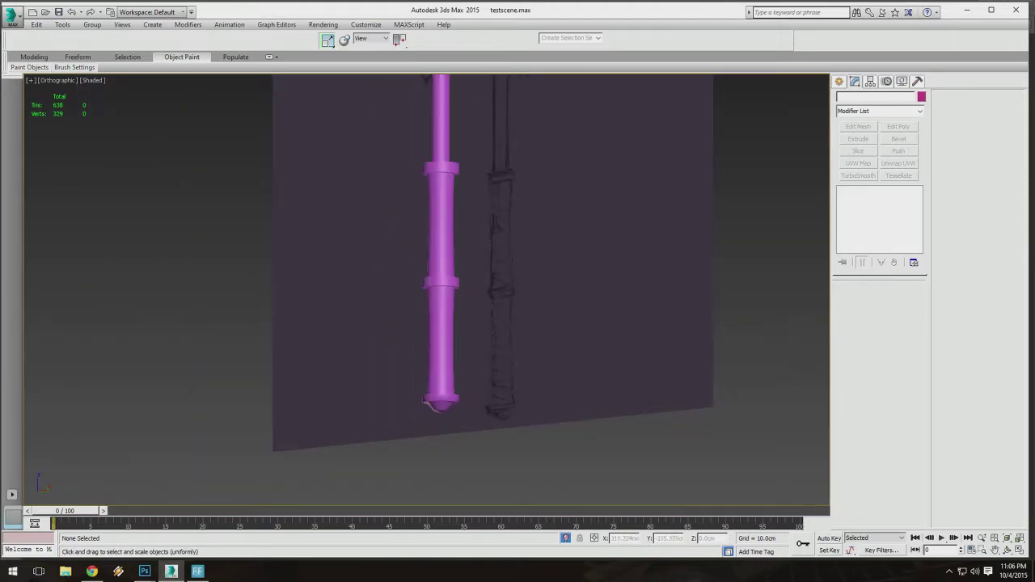
{"action": "middle_click_drag", "start_coordinate": [429, 291], "coordinate": [406, 328], "text": "alt"}
{"action": "left_click", "coordinate": [58, 80]}
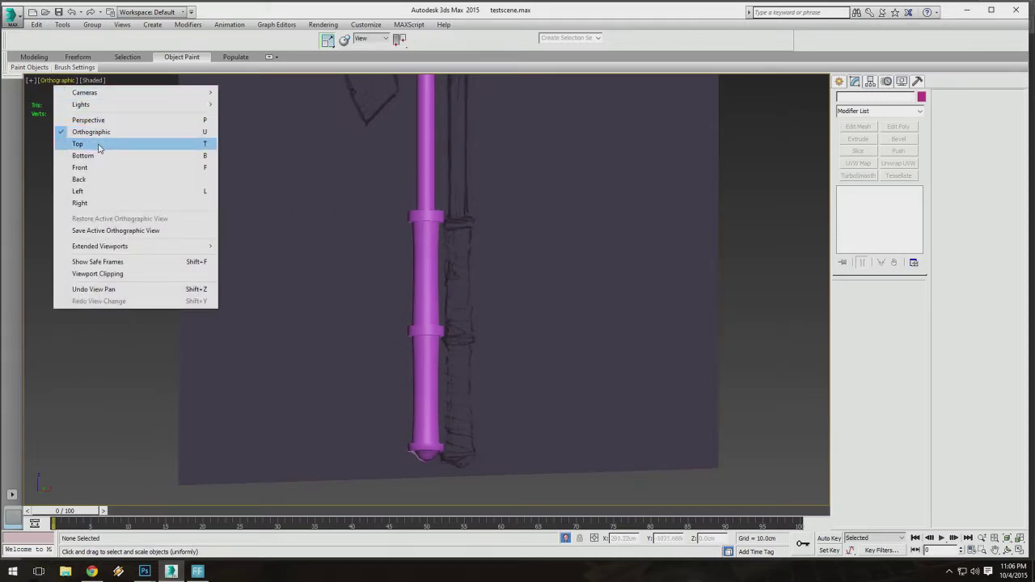
{"action": "scroll", "coordinate": [430, 307], "scroll_direction": "up", "scroll_amount": 5}
{"action": "scroll", "coordinate": [417, 339], "scroll_direction": "up", "scroll_amount": 3}
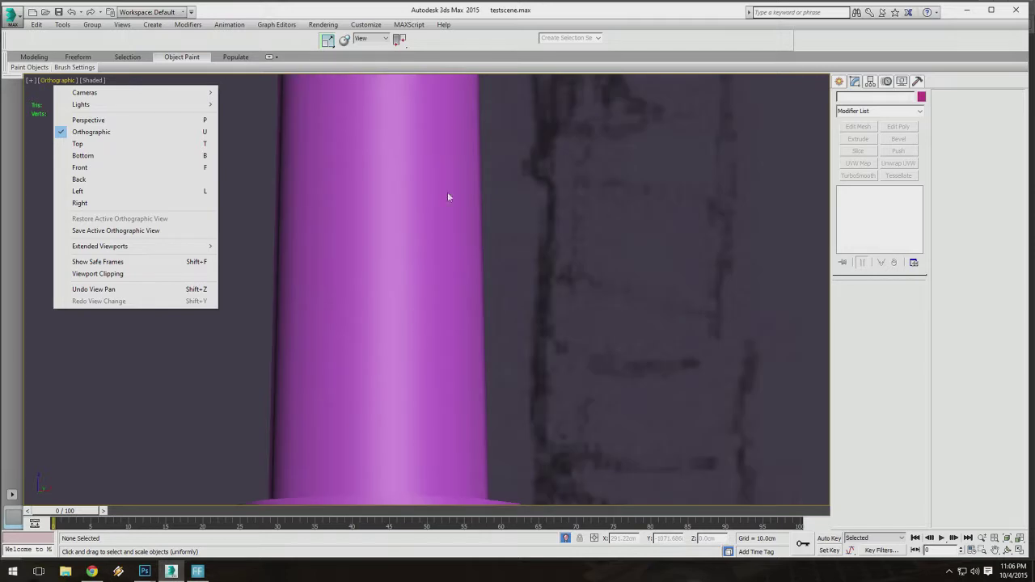
{"action": "scroll", "coordinate": [311, 254], "scroll_direction": "down", "scroll_amount": 4}
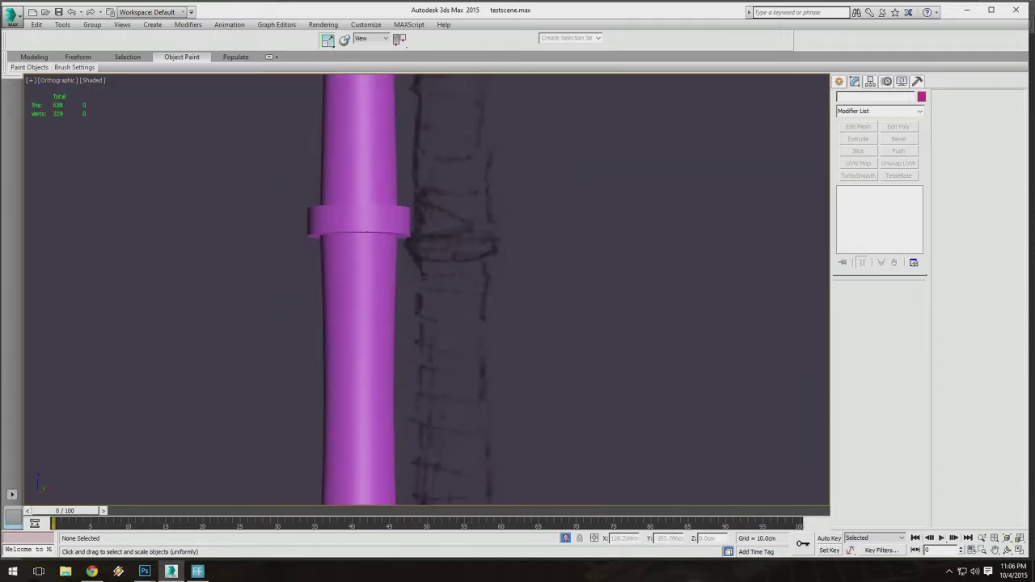
{"action": "scroll", "coordinate": [320, 241], "scroll_direction": "up", "scroll_amount": 5}
{"action": "scroll", "coordinate": [308, 331], "scroll_direction": "down", "scroll_amount": 1}
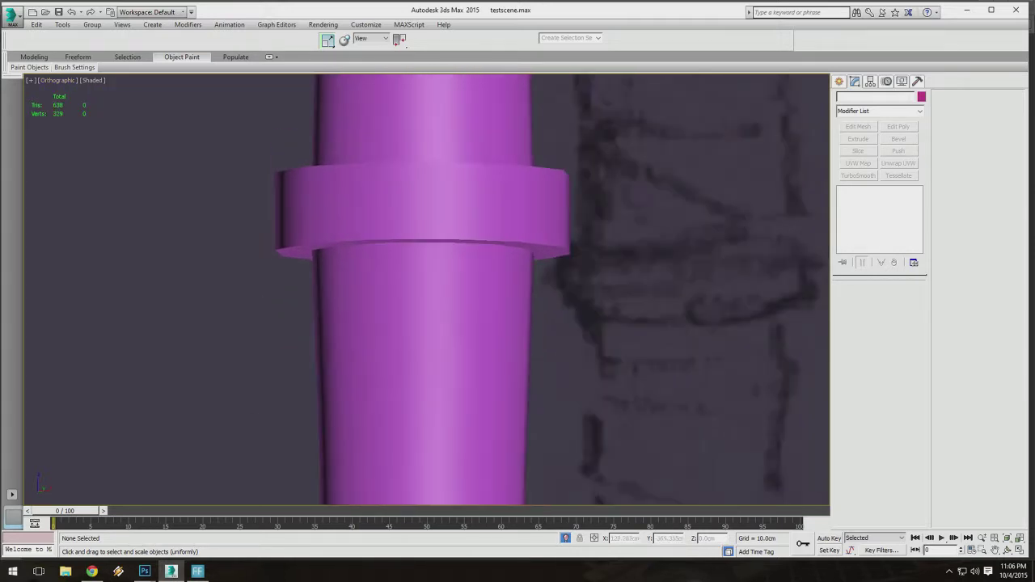
Switch to the front view and select the axe handle, displayed shaded over the reference sketch.
{"action": "mouse_move", "coordinate": [74, 67]}
{"action": "left_click", "coordinate": [47, 83]}
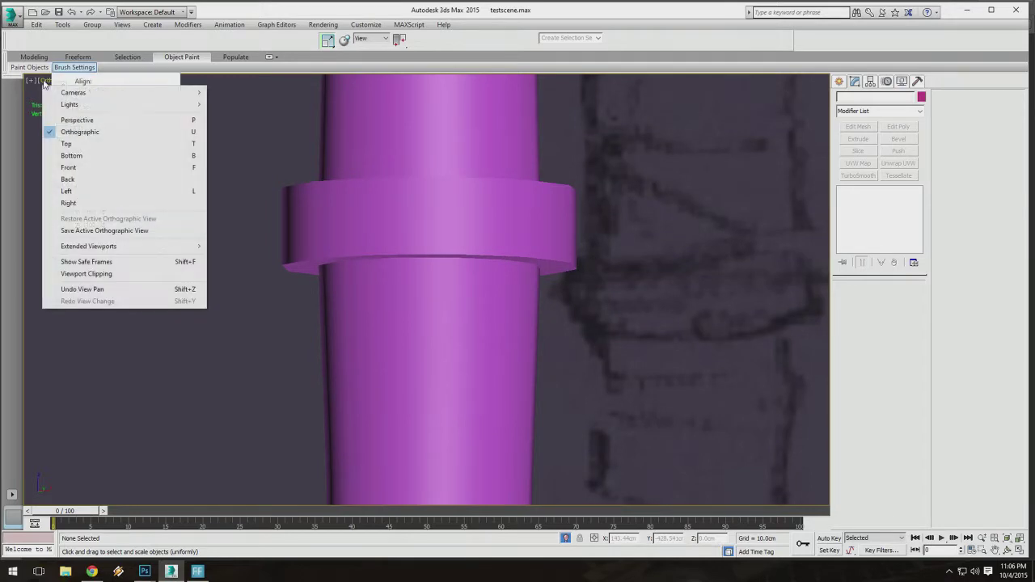
{"action": "left_click", "coordinate": [162, 167]}
{"action": "middle_click_drag", "start_coordinate": [220, 170], "coordinate": [250, 218]}
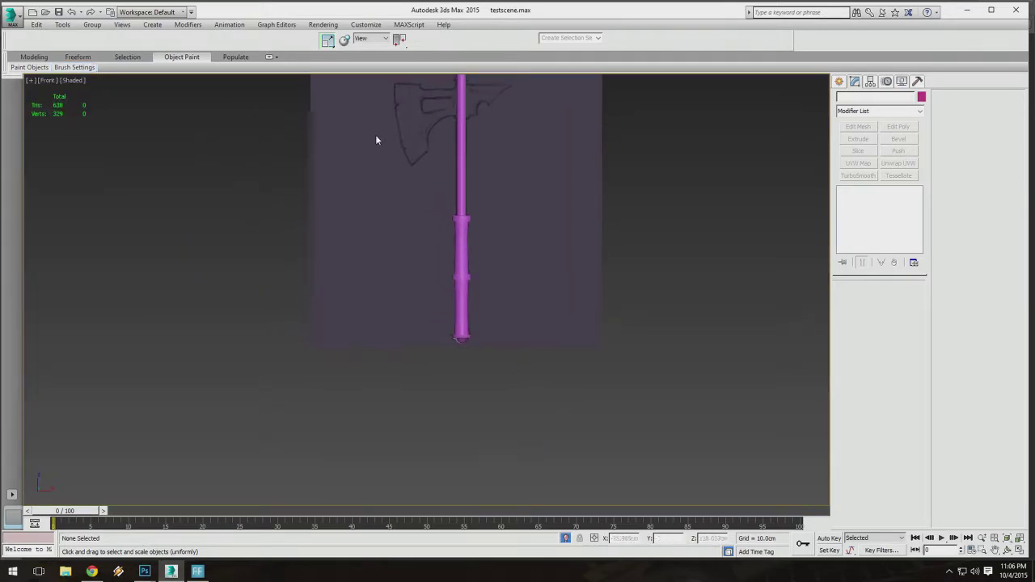
{"action": "scroll", "coordinate": [447, 310], "scroll_direction": "up", "scroll_amount": 5}
{"action": "key", "text": "F3"}
{"action": "scroll", "coordinate": [486, 306], "scroll_direction": "up", "scroll_amount": 5}
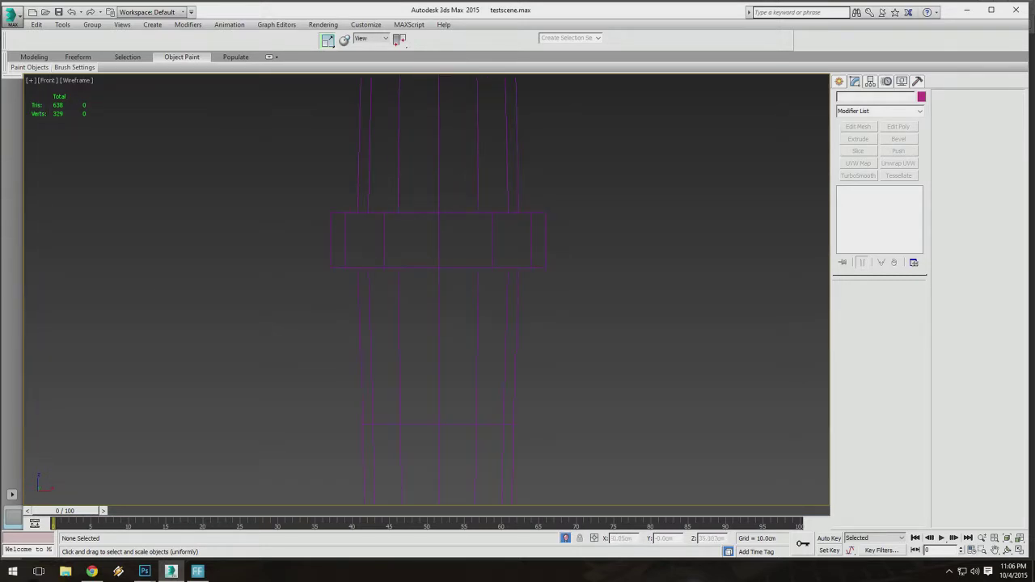
{"action": "left_click", "coordinate": [441, 236]}
{"action": "scroll", "coordinate": [440, 236], "scroll_direction": "down", "scroll_amount": 5}
{"action": "key", "text": "F3"}
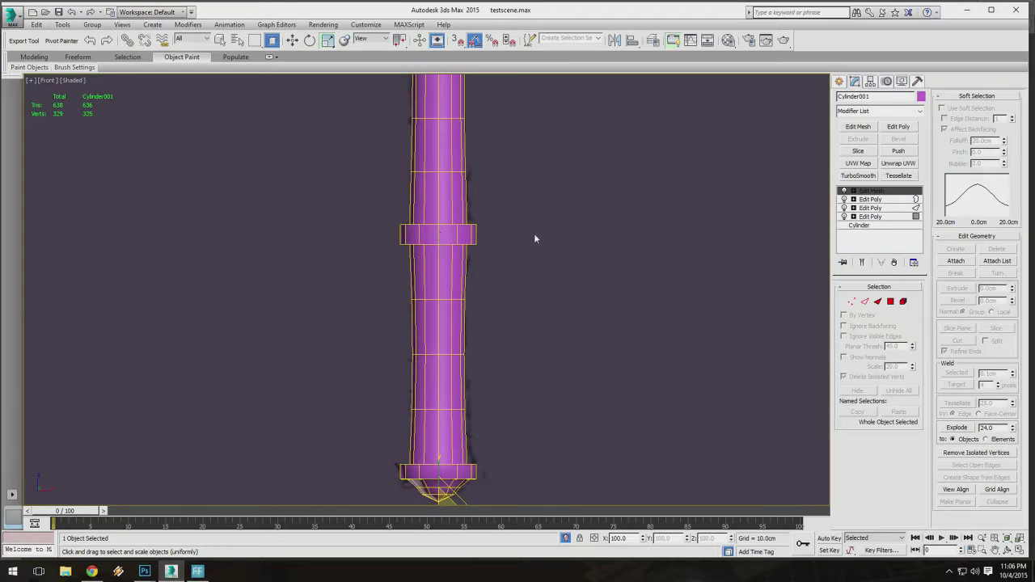
Select the 24 outer faces of the grip's middle collar and scale them down slightly in height to slope its rims.
{"action": "scroll", "coordinate": [571, 242], "scroll_direction": "up", "scroll_amount": 5}
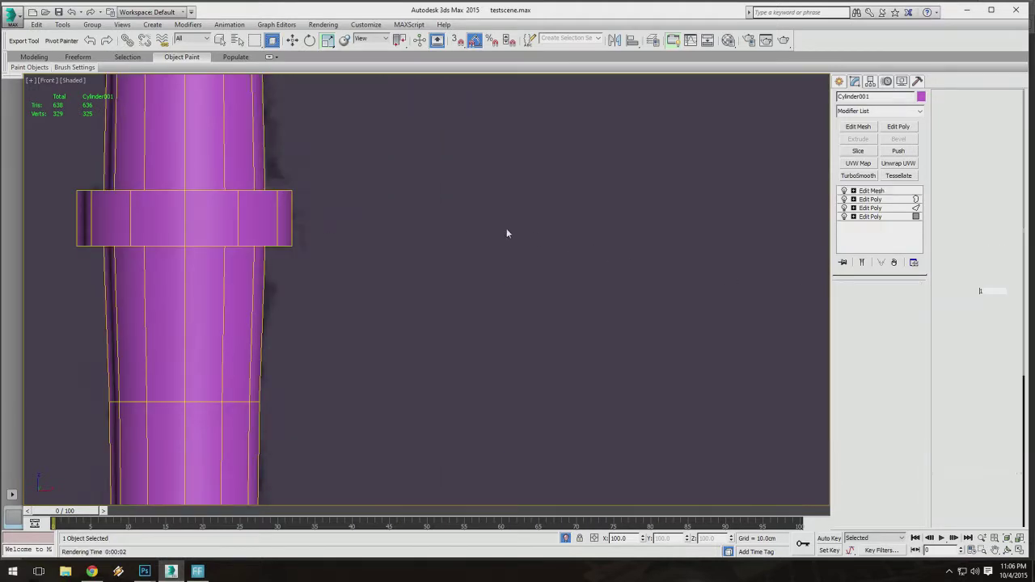
{"action": "key", "text": "4"}
{"action": "middle_click_drag", "start_coordinate": [342, 203], "coordinate": [642, 234]}
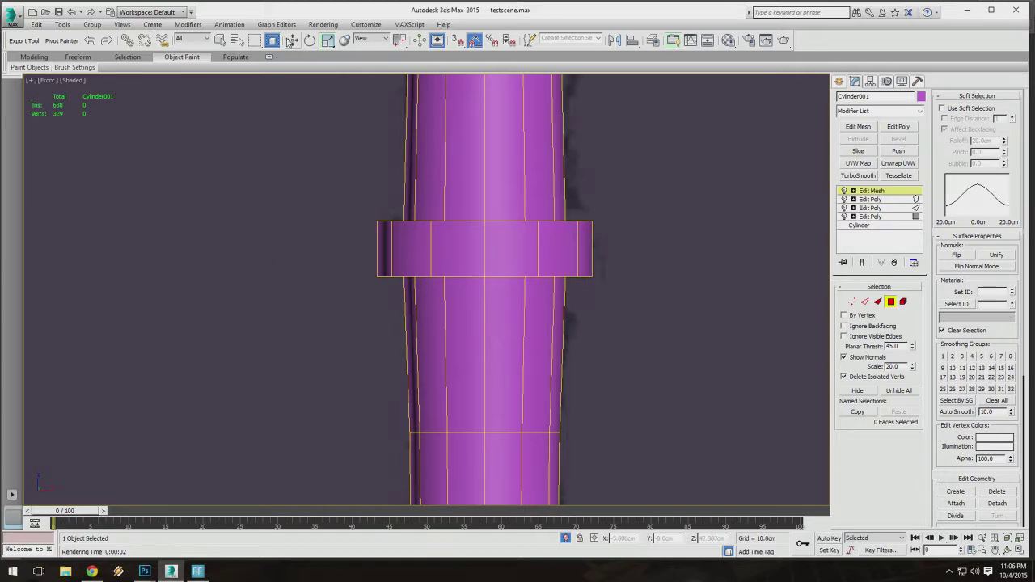
{"action": "left_click_drag", "start_coordinate": [669, 256], "coordinate": [669, 256]}
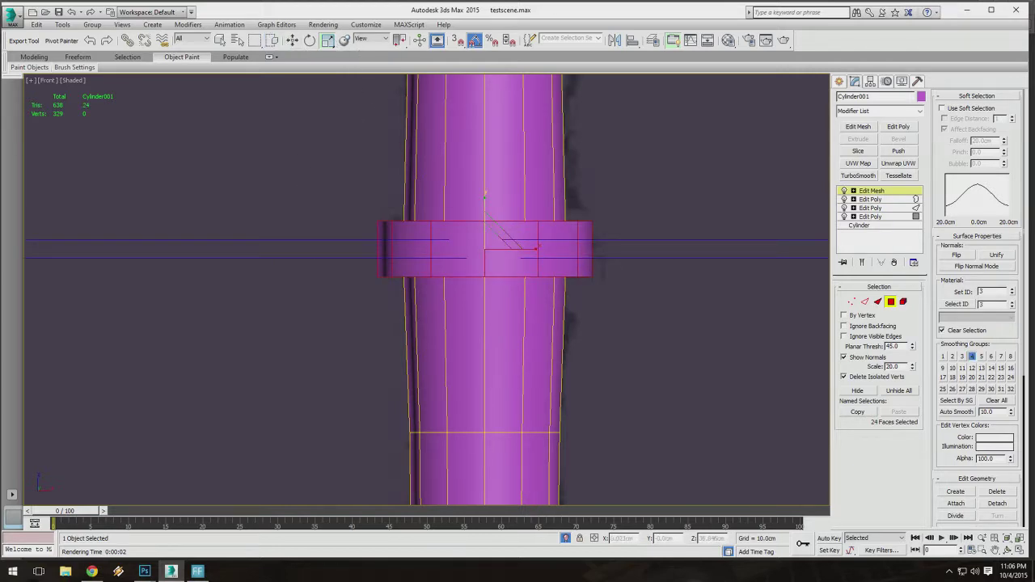
{"action": "mouse_move", "coordinate": [485, 208]}
{"action": "left_mouse_down"}
{"action": "mouse_move", "coordinate": [485, 220]}
{"action": "mouse_move", "coordinate": [485, 194]}
{"action": "left_mouse_up"}
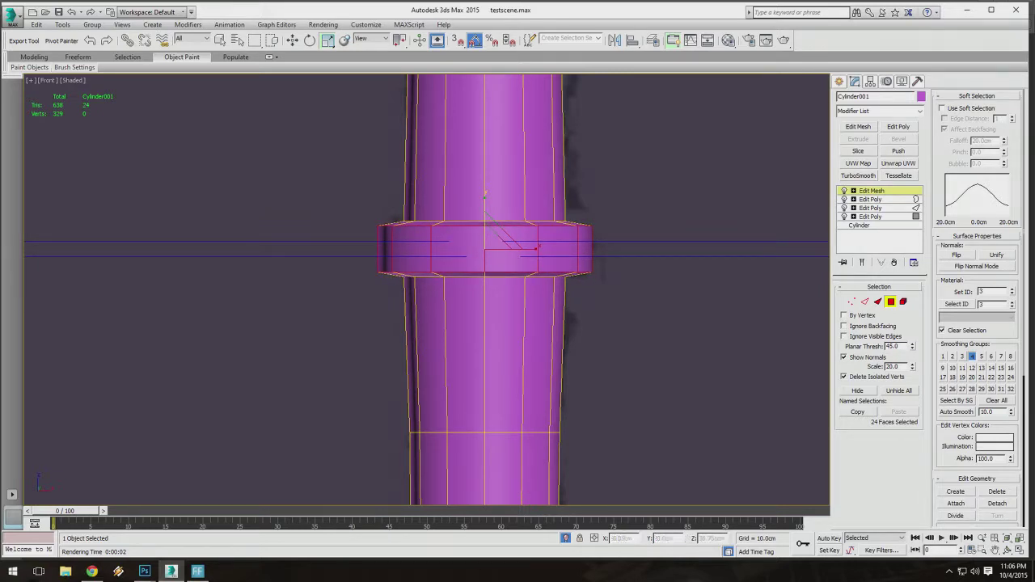
Select the 24 outer faces of the bottom collar above the pommel and scale their height to 88%.
{"action": "scroll", "coordinate": [457, 323], "scroll_direction": "down", "scroll_amount": 3}
{"action": "middle_click_drag", "start_coordinate": [413, 99], "coordinate": [406, 188]}
{"action": "scroll", "coordinate": [406, 187], "scroll_direction": "down", "scroll_amount": 3}
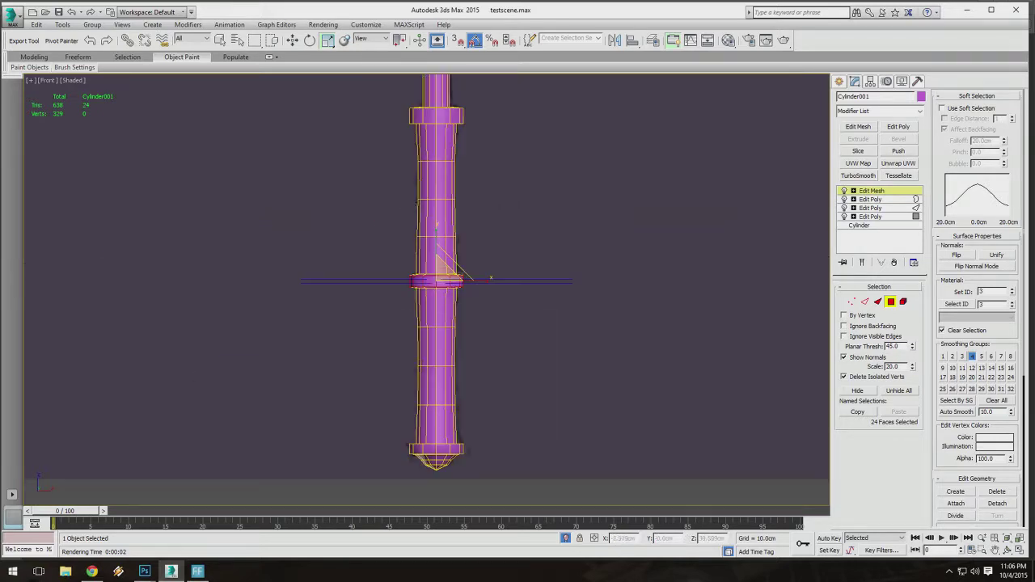
{"action": "middle_click_drag", "start_coordinate": [468, 351], "coordinate": [484, 228]}
{"action": "scroll", "coordinate": [438, 340], "scroll_direction": "up", "scroll_amount": 6}
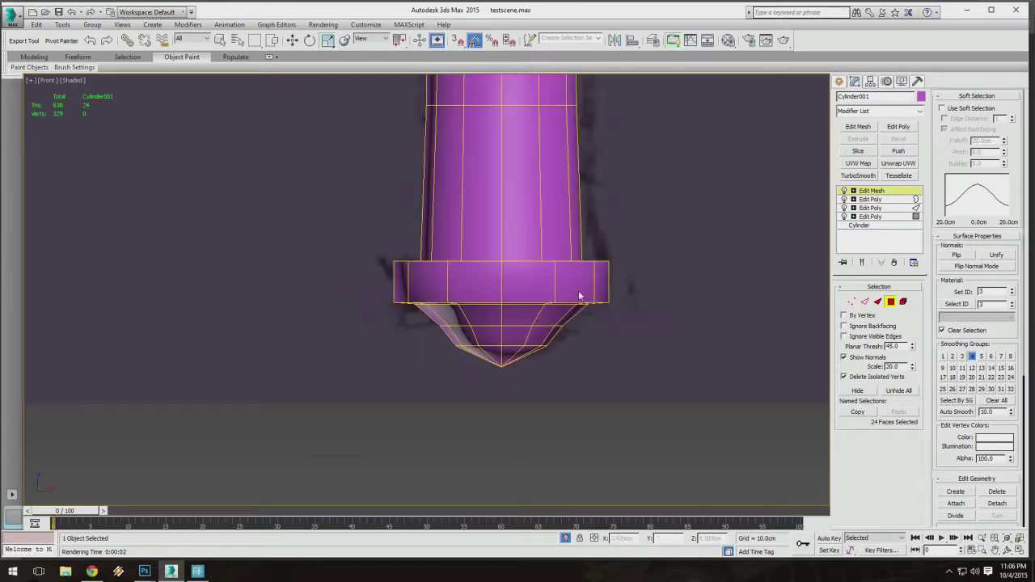
{"action": "left_click_drag", "start_coordinate": [295, 282], "coordinate": [713, 292]}
{"action": "middle_click_drag", "start_coordinate": [521, 265], "coordinate": [518, 259]}
{"action": "scroll", "coordinate": [520, 268], "scroll_direction": "up", "scroll_amount": 4}
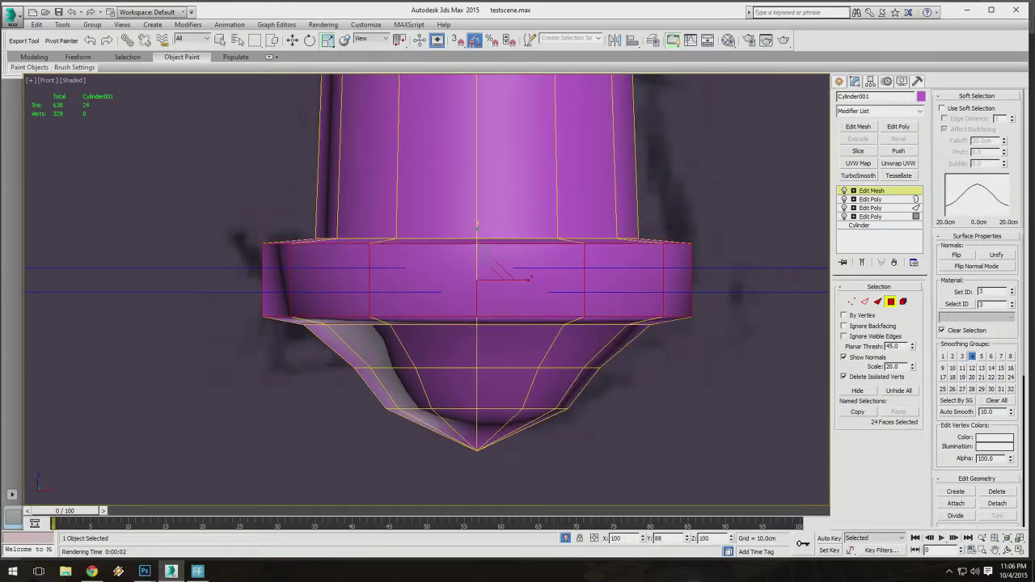
Select the 24 outer faces of the grip's upper collar and scale their height to 88%.
{"action": "scroll", "coordinate": [483, 239], "scroll_direction": "down", "scroll_amount": 8}
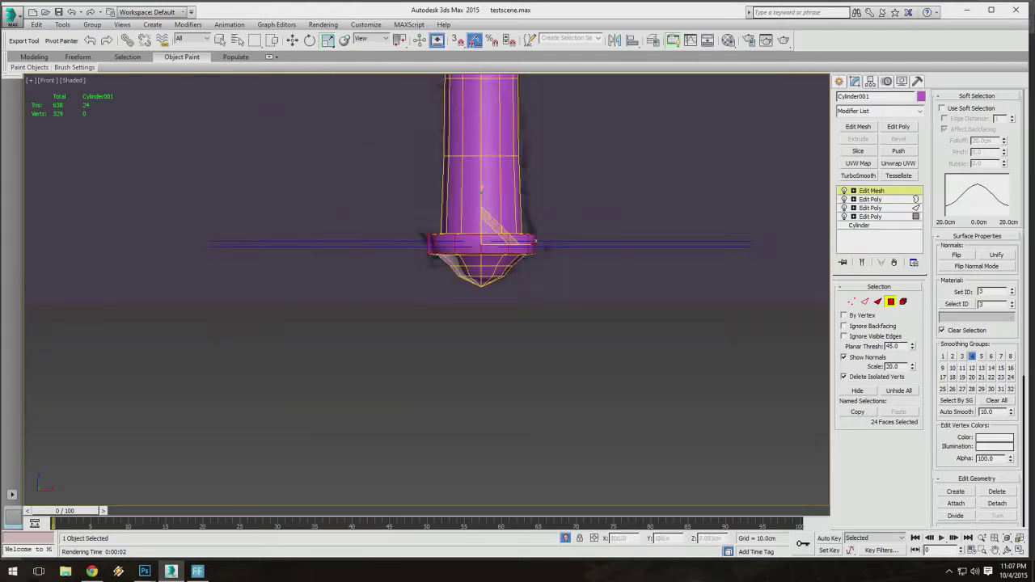
{"action": "left_click", "coordinate": [546, 139]}
{"action": "scroll", "coordinate": [547, 139], "scroll_direction": "down", "scroll_amount": 6}
{"action": "middle_click_drag", "start_coordinate": [539, 121], "coordinate": [533, 283]}
{"action": "scroll", "coordinate": [516, 200], "scroll_direction": "up", "scroll_amount": 6}
{"action": "middle_click_drag", "start_coordinate": [518, 206], "coordinate": [500, 347]}
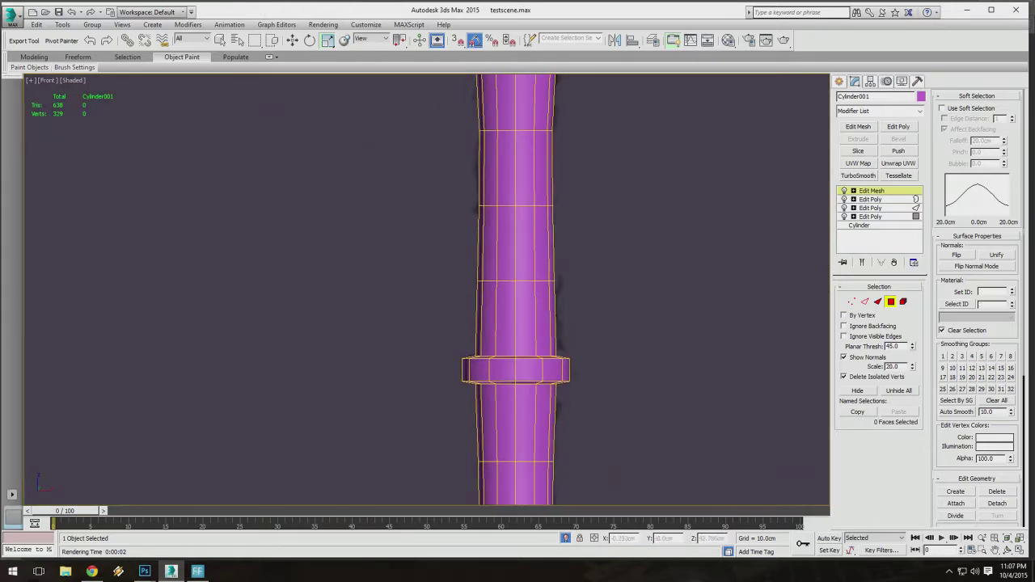
{"action": "middle_click_drag", "start_coordinate": [512, 287], "coordinate": [504, 438]}
{"action": "middle_click_drag", "start_coordinate": [479, 193], "coordinate": [446, 258]}
{"action": "scroll", "coordinate": [447, 258], "scroll_direction": "up", "scroll_amount": 4}
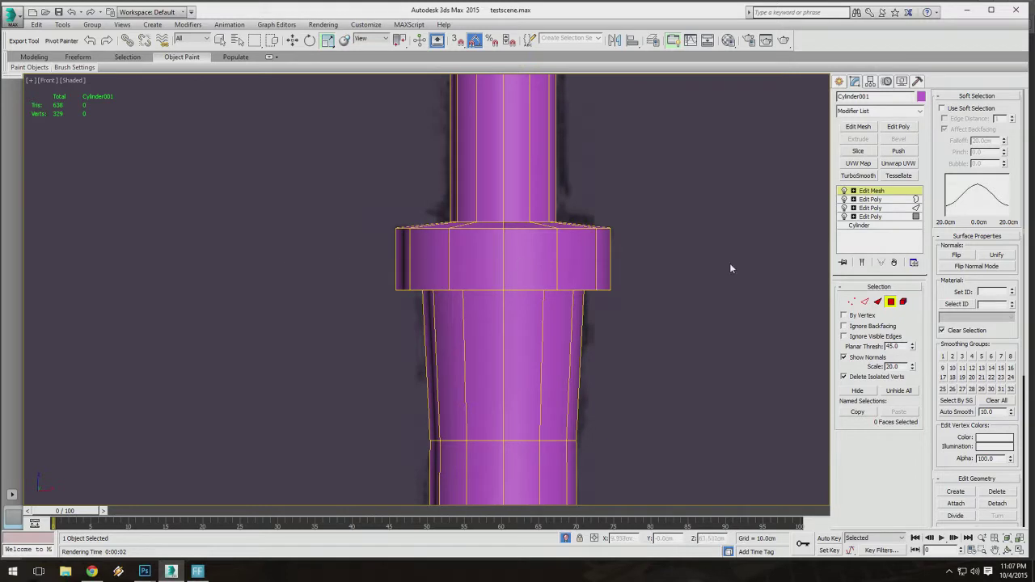
{"action": "scroll", "coordinate": [487, 247], "scroll_direction": "up", "scroll_amount": 2}
{"action": "left_click", "coordinate": [511, 243]}
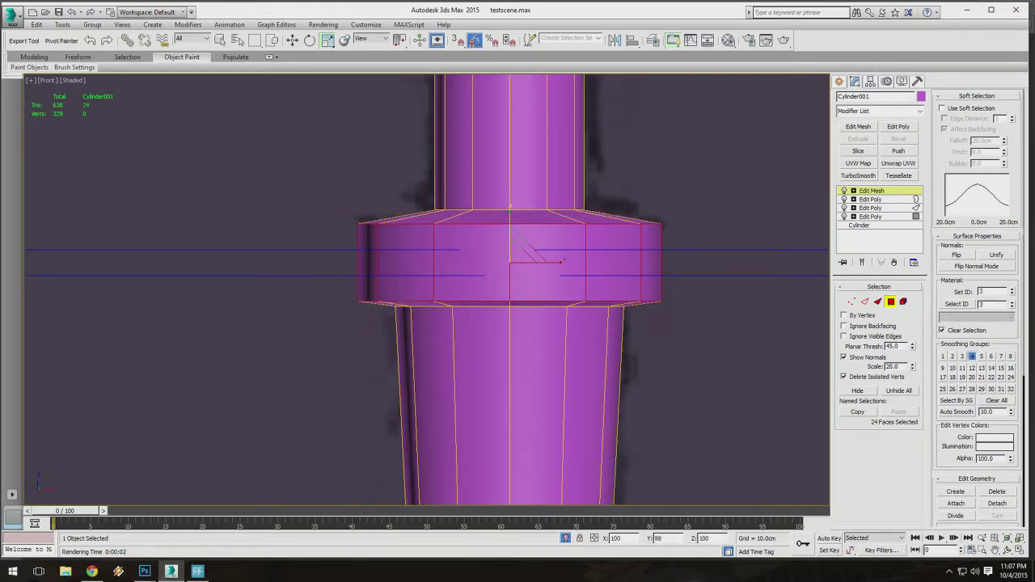
Raise the upper collar's outer faces slightly to about Z 63.81 cm and clear the face selection.
{"action": "key", "text": "w"}
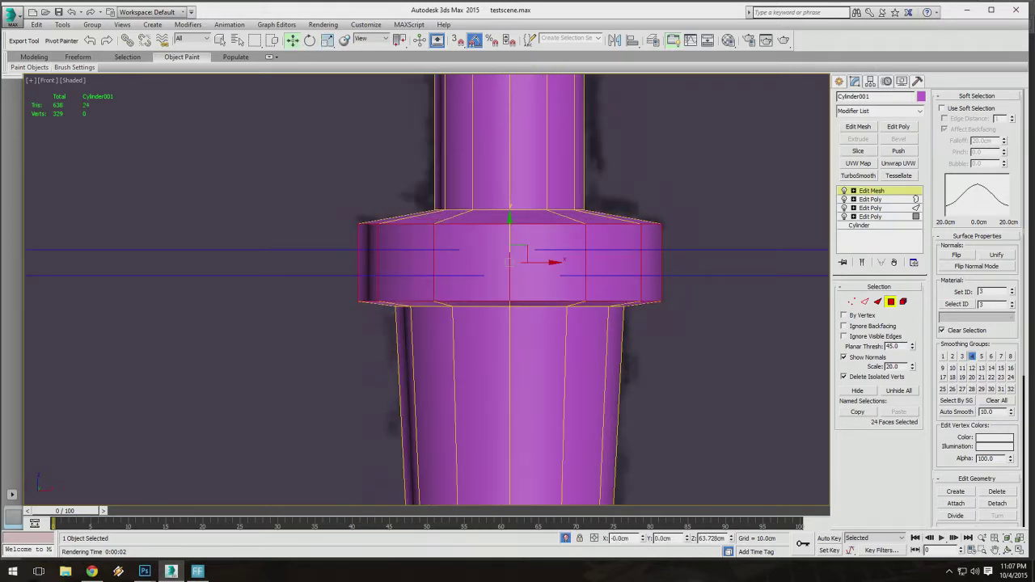
{"action": "left_click_drag", "start_coordinate": [509, 243], "coordinate": [509, 238]}
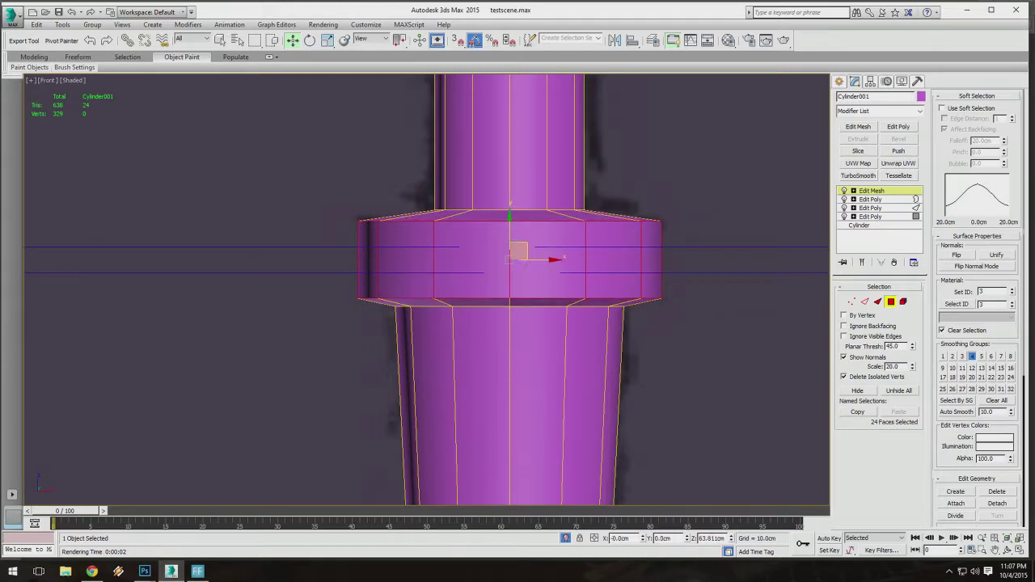
{"action": "scroll", "coordinate": [517, 246], "scroll_direction": "down", "scroll_amount": 2}
{"action": "scroll", "coordinate": [517, 246], "scroll_direction": "down", "scroll_amount": 4}
{"action": "middle_click_drag", "start_coordinate": [607, 385], "coordinate": [588, 191]}
{"action": "scroll", "coordinate": [631, 205], "scroll_direction": "down", "scroll_amount": 5}
{"action": "left_click", "coordinate": [588, 191]}
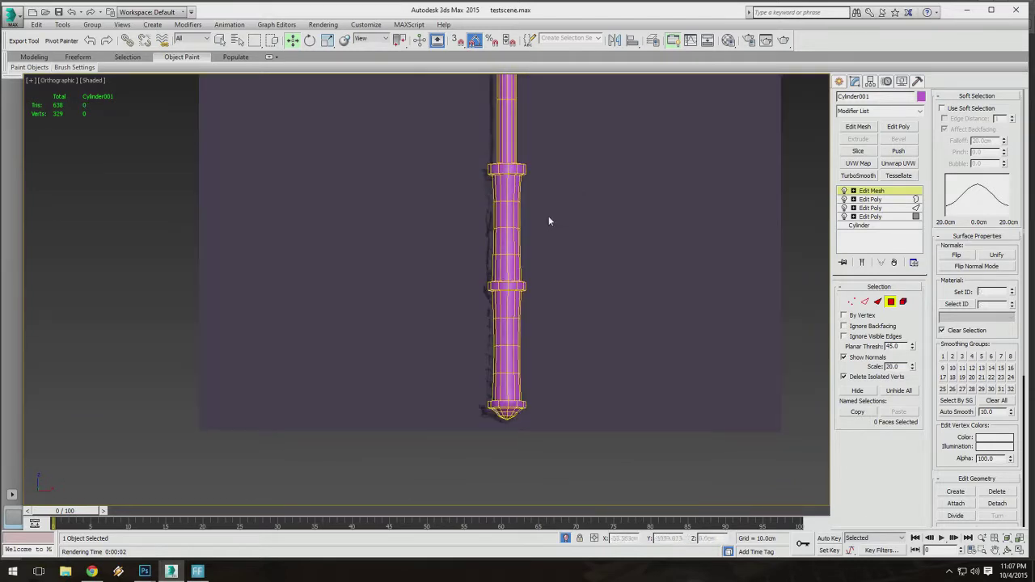
Add an Edit Poly modifier to the axe handle and switch to edge editing at the upper collar.
{"action": "scroll", "coordinate": [540, 216], "scroll_direction": "up", "scroll_amount": 3}
{"action": "middle_click_drag", "start_coordinate": [540, 216], "coordinate": [675, 145], "text": "alt"}
{"action": "scroll", "coordinate": [501, 187], "scroll_direction": "up", "scroll_amount": 6}
{"action": "scroll", "coordinate": [546, 162], "scroll_direction": "up", "scroll_amount": 4}
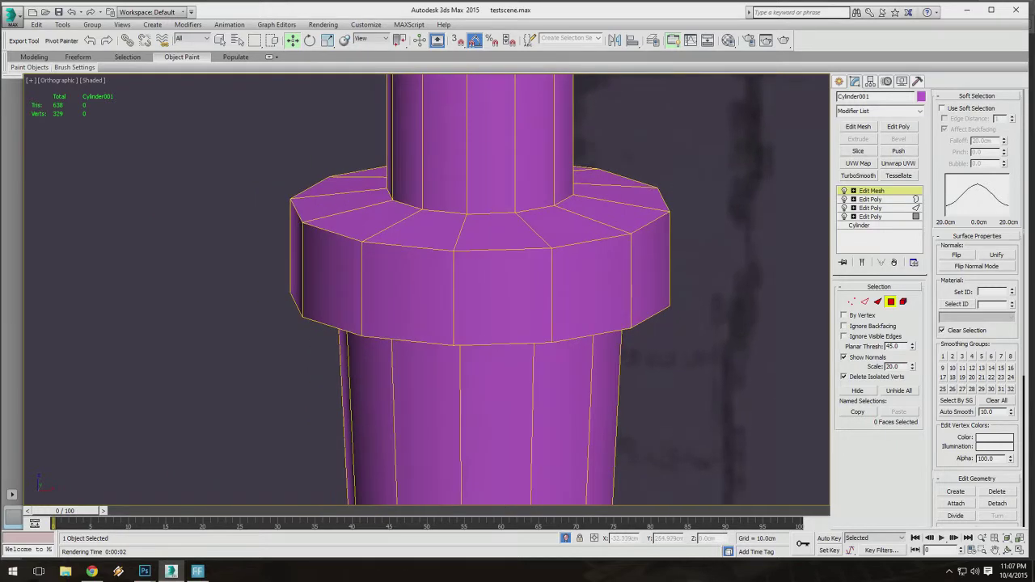
{"action": "left_click", "coordinate": [904, 129]}
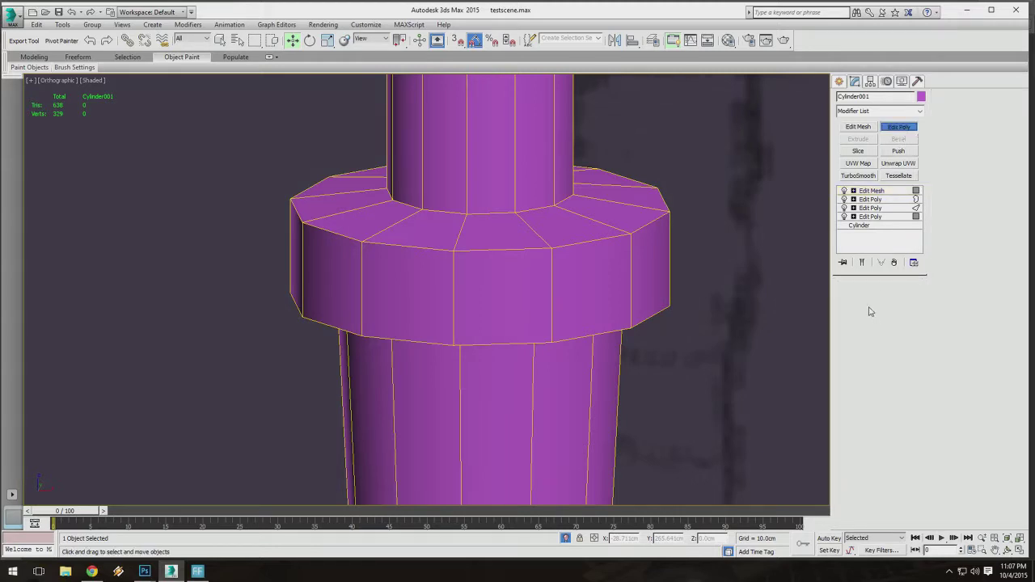
{"action": "left_click", "coordinate": [865, 370]}
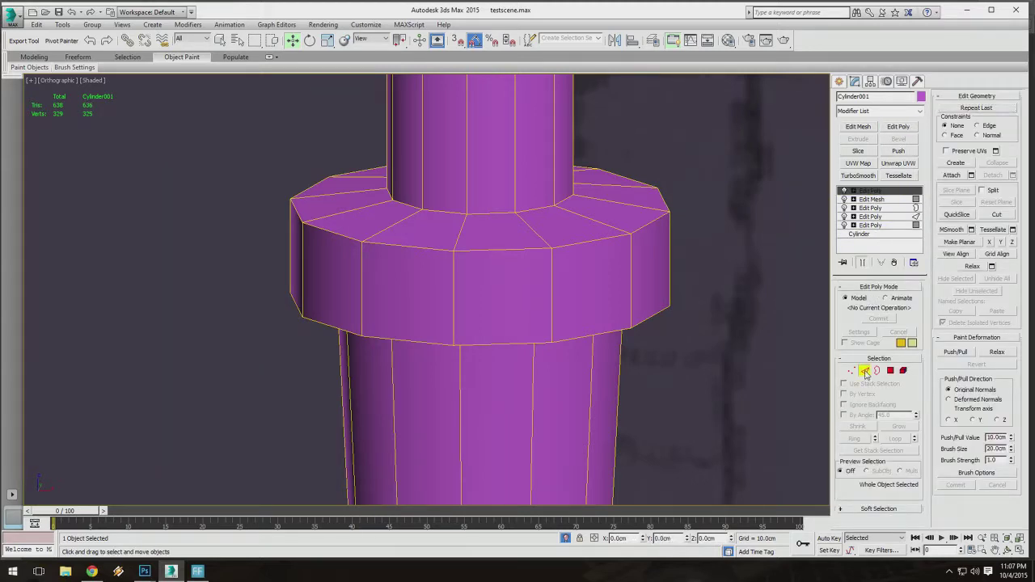
Select the full loop of 12 outer edges along the upper collar's top rim.
{"action": "middle_click_drag", "start_coordinate": [488, 270], "coordinate": [445, 254]}
{"action": "left_click", "coordinate": [435, 263]}
{"action": "middle_click_drag", "start_coordinate": [314, 273], "coordinate": [399, 222], "text": "alt"}
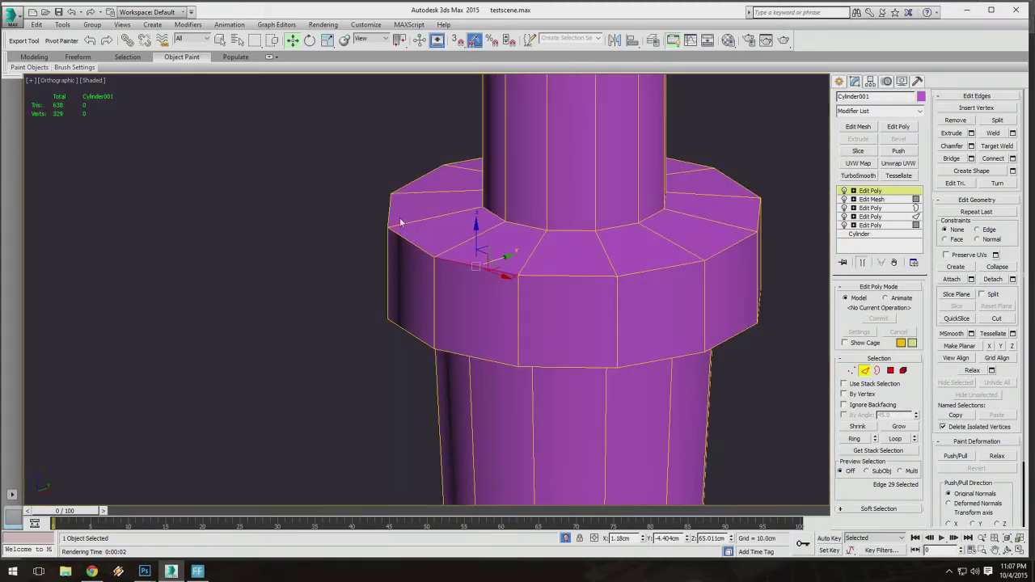
{"action": "middle_click_drag", "start_coordinate": [738, 239], "coordinate": [625, 245], "text": "alt"}
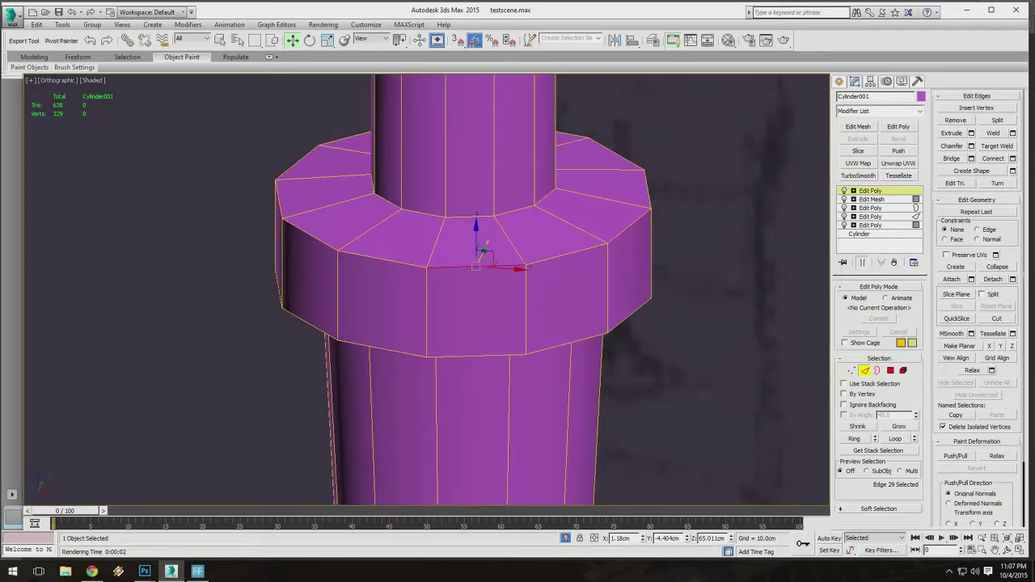
{"action": "middle_click_drag", "start_coordinate": [643, 252], "coordinate": [570, 254]}
{"action": "middle_click_drag", "start_coordinate": [570, 254], "coordinate": [496, 244], "text": "alt"}
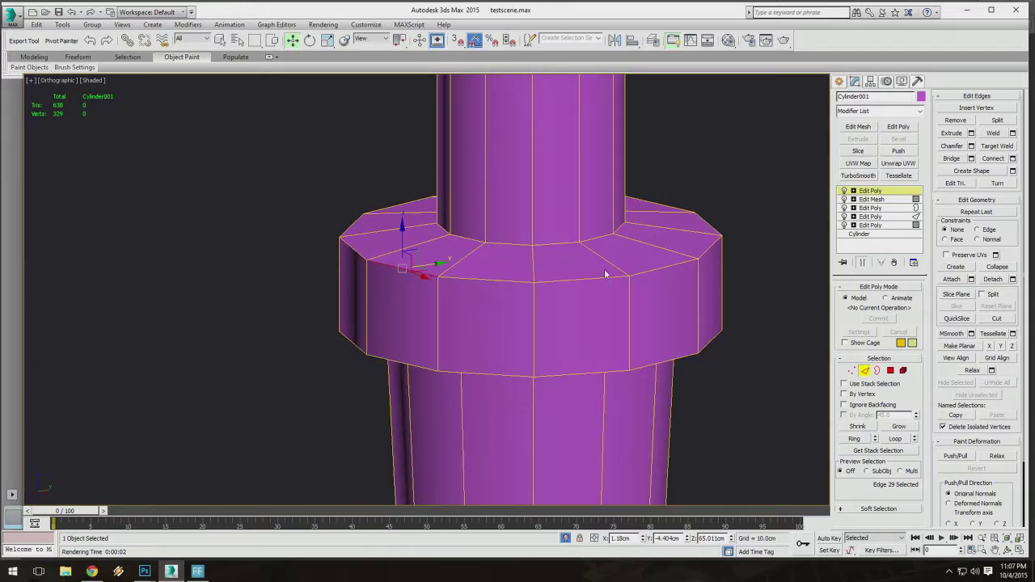
{"action": "middle_click_drag", "start_coordinate": [625, 328], "coordinate": [652, 307], "text": "alt"}
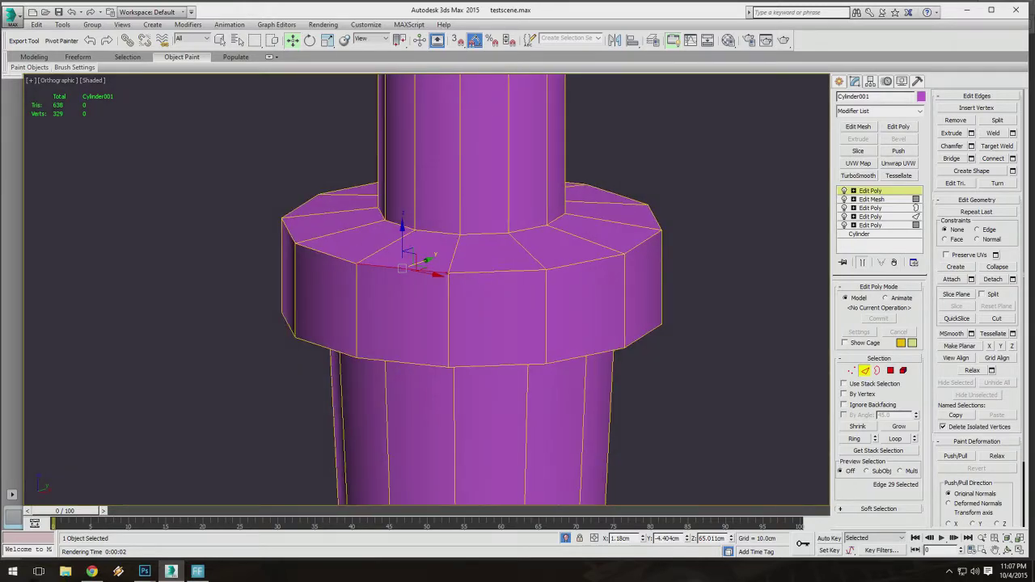
{"action": "middle_click_drag", "start_coordinate": [653, 273], "coordinate": [598, 320], "text": "alt"}
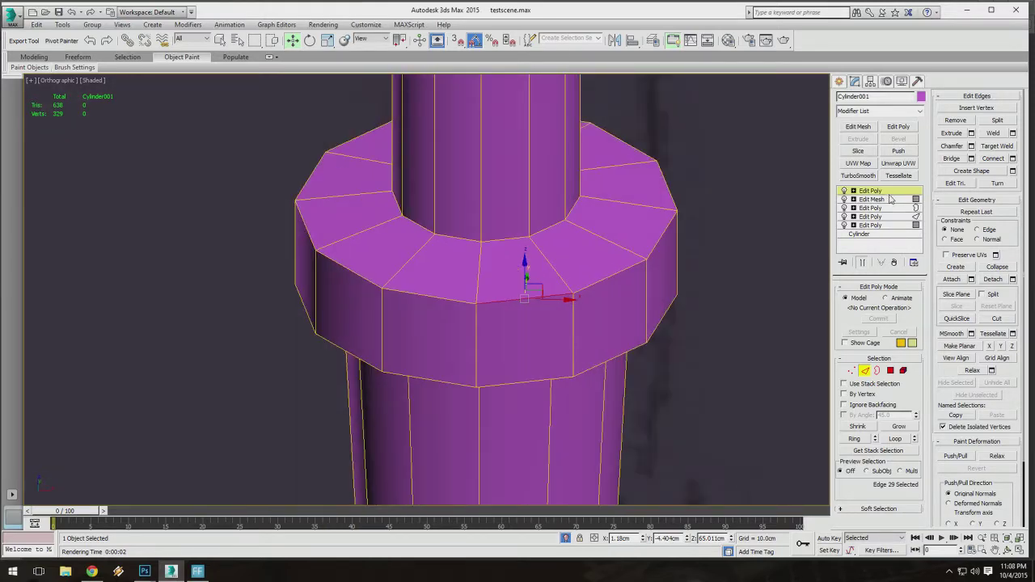
{"action": "middle_click_drag", "start_coordinate": [558, 230], "coordinate": [593, 209]}
{"action": "middle_click_drag", "start_coordinate": [593, 210], "coordinate": [634, 196], "text": "alt"}
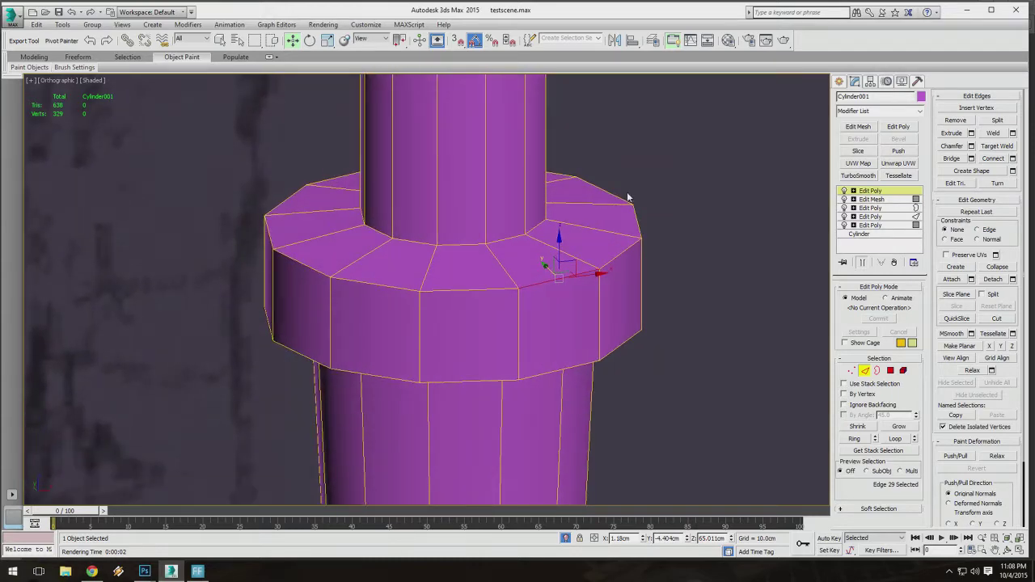
{"action": "middle_click_drag", "start_coordinate": [623, 198], "coordinate": [615, 275], "text": "alt"}
{"action": "left_click", "coordinate": [629, 241]}
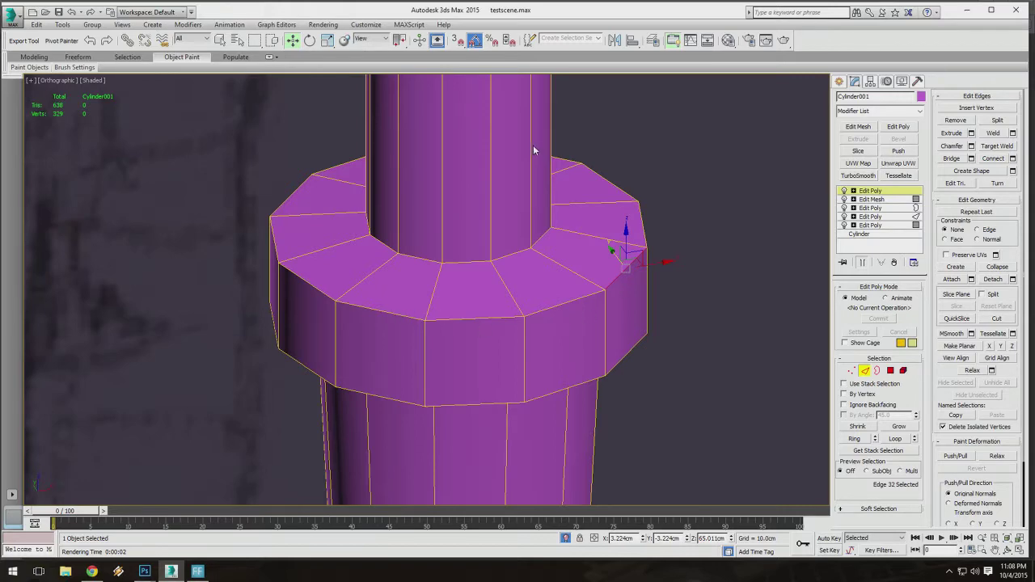
{"action": "middle_click_drag", "start_coordinate": [580, 286], "coordinate": [464, 348], "text": "alt"}
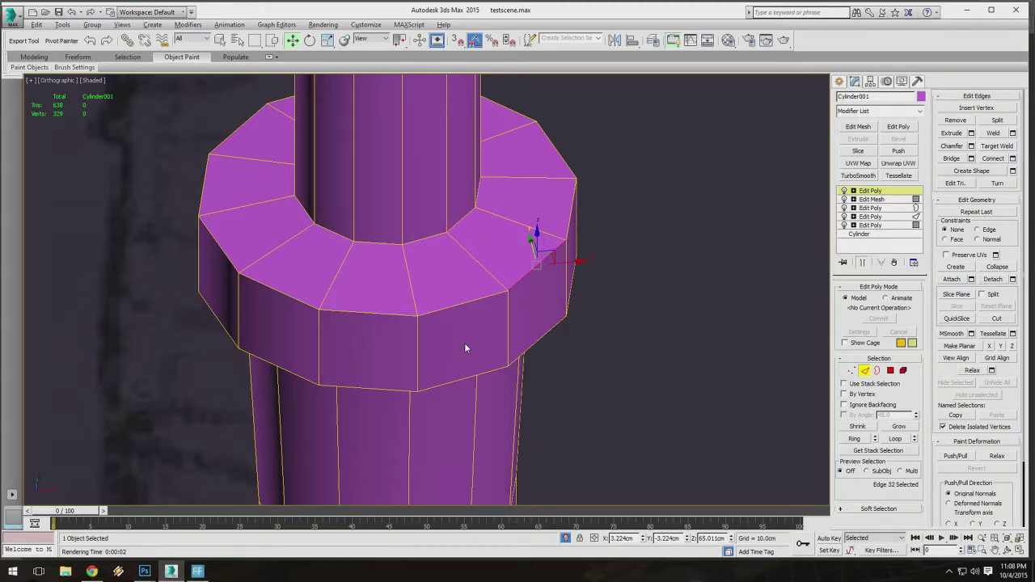
{"action": "key", "text": "alt+l"}
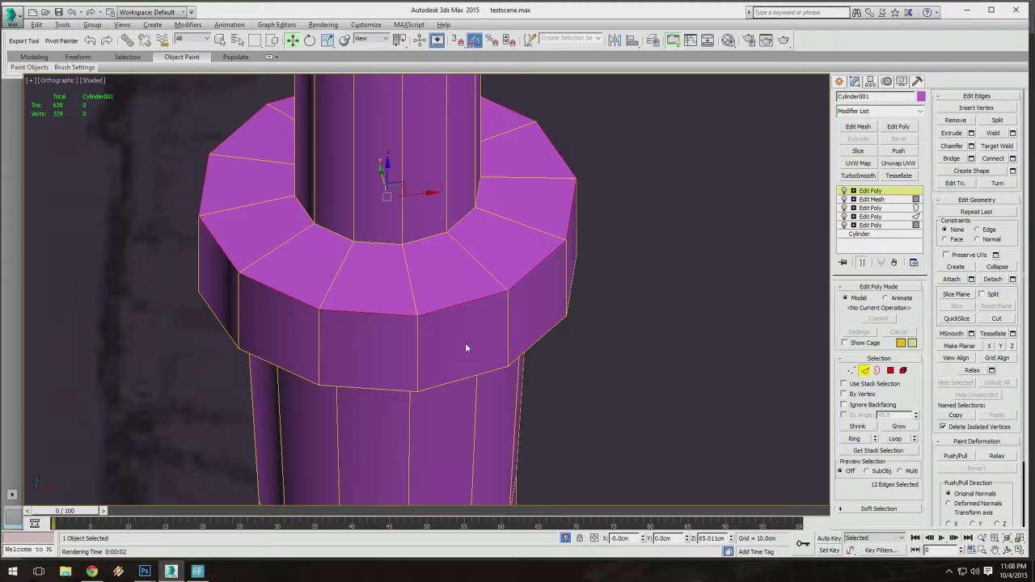
Examine the selected rim loop around the upper collar and the edge-editing commands available for it.
{"action": "scroll", "coordinate": [465, 348], "scroll_direction": "up", "scroll_amount": 2}
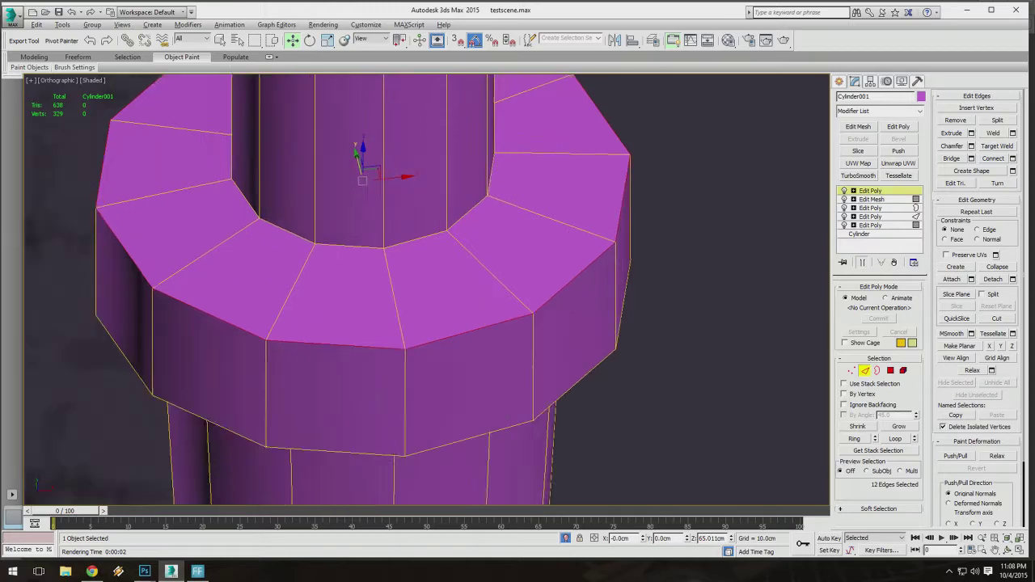
{"action": "middle_click_drag", "start_coordinate": [464, 348], "coordinate": [732, 414], "text": "alt"}
{"action": "scroll", "coordinate": [491, 284], "scroll_direction": "down", "scroll_amount": 3}
{"action": "mouse_move", "coordinate": [490, 284]}
{"action": "middle_mouse_down", "text": "alt"}
{"action": "mouse_move", "coordinate": [500, 286]}
{"action": "mouse_move", "coordinate": [480, 281]}
{"action": "middle_mouse_up", "text": "alt"}
{"action": "middle_click_drag", "start_coordinate": [480, 281], "coordinate": [483, 273], "text": "alt"}
{"action": "scroll", "coordinate": [489, 273], "scroll_direction": "up", "scroll_amount": 5}
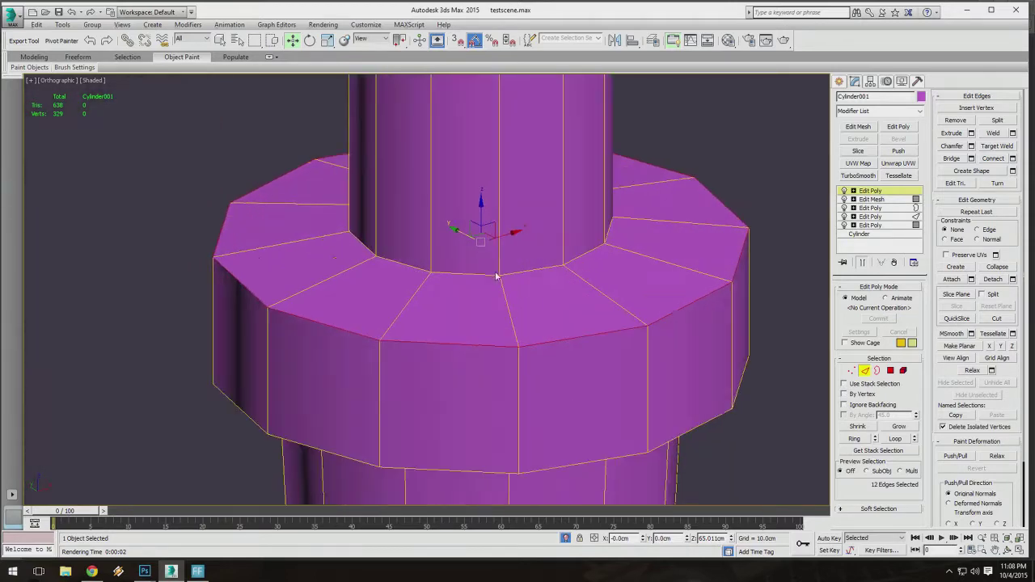
{"action": "middle_click_drag", "start_coordinate": [541, 290], "coordinate": [541, 294], "text": "alt"}
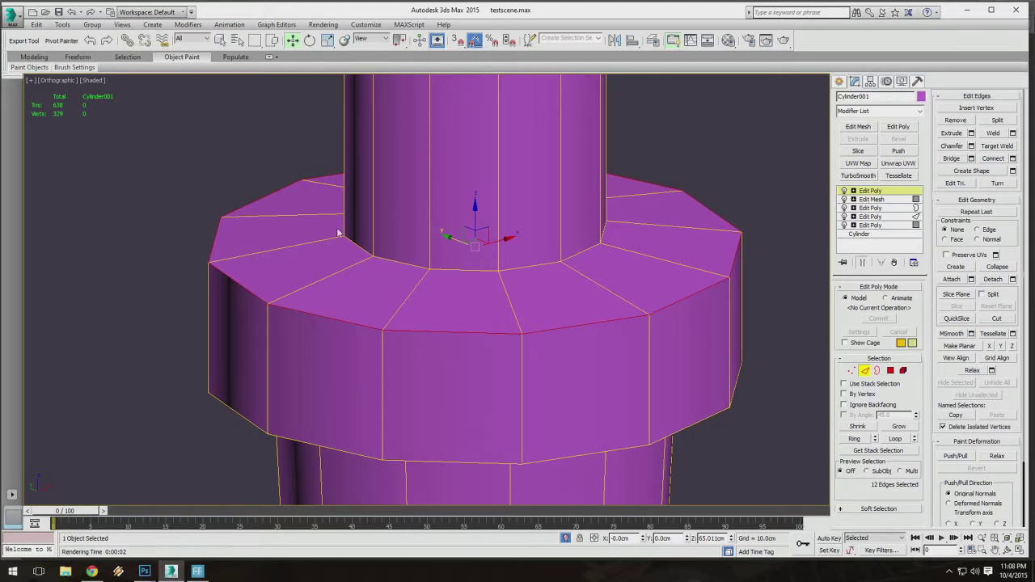
{"action": "middle_click_drag", "start_coordinate": [338, 233], "coordinate": [314, 237]}
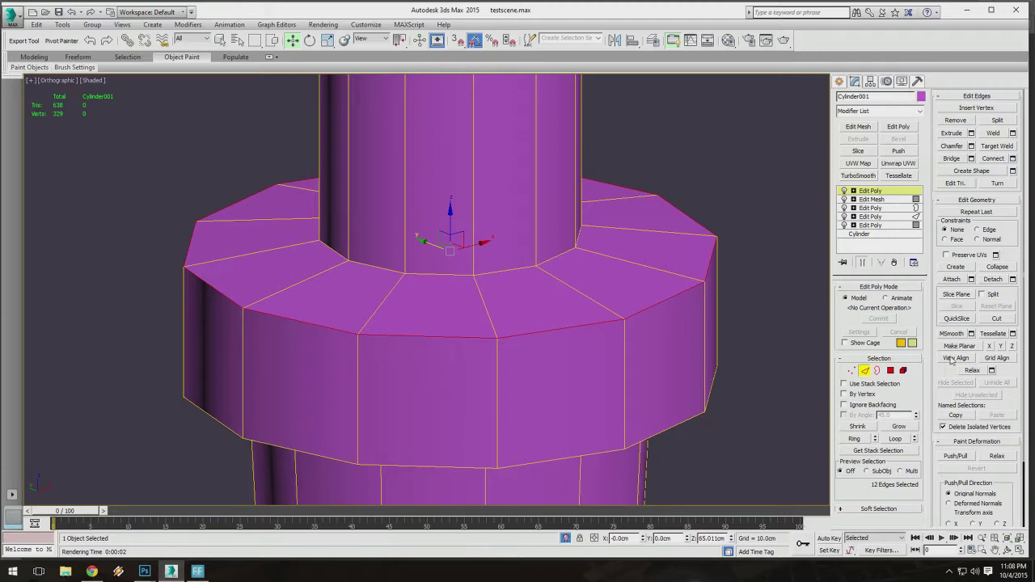
{"action": "scroll", "coordinate": [977, 307], "scroll_direction": "down", "scroll_amount": 3}
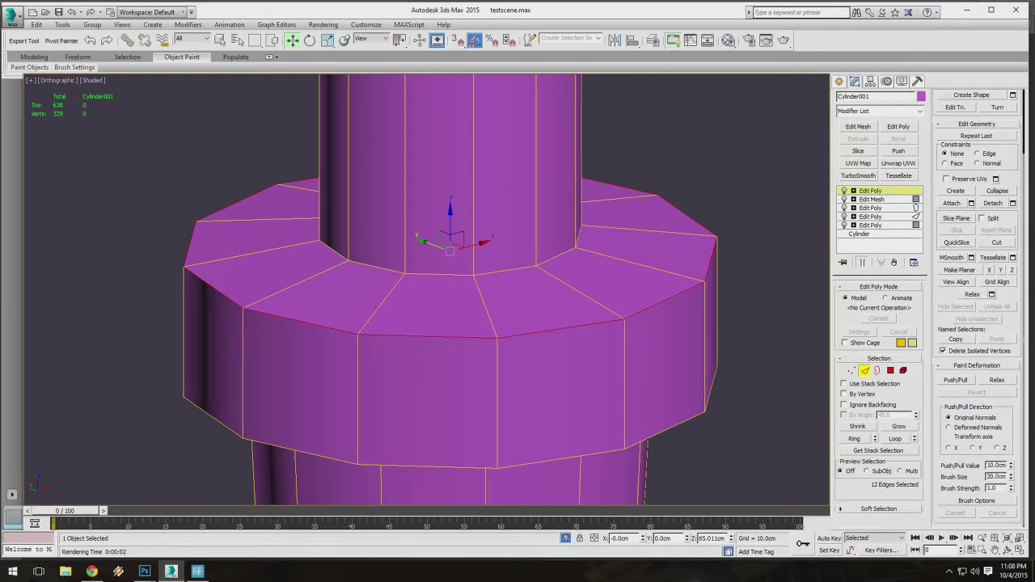
{"action": "scroll", "coordinate": [976, 307], "scroll_direction": "up", "scroll_amount": 3}
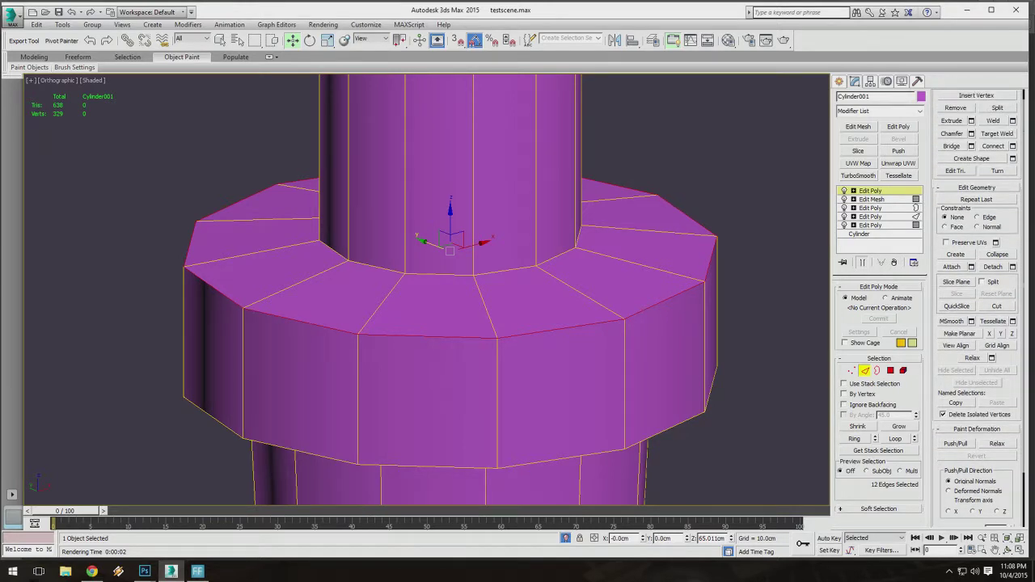
{"action": "scroll", "coordinate": [977, 307], "scroll_direction": "up", "scroll_amount": 1}
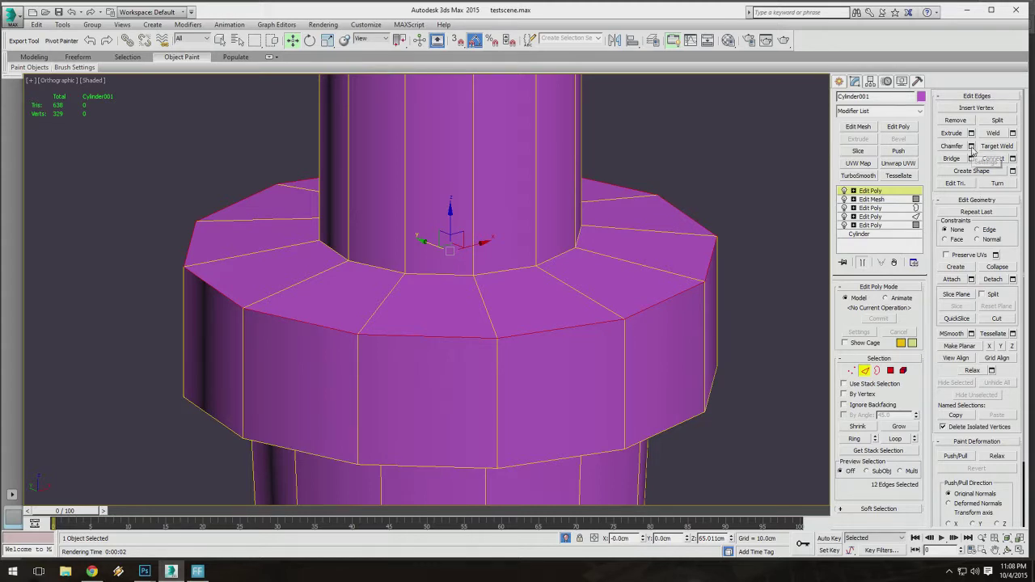
{"action": "middle_click_drag", "start_coordinate": [623, 178], "coordinate": [626, 183]}
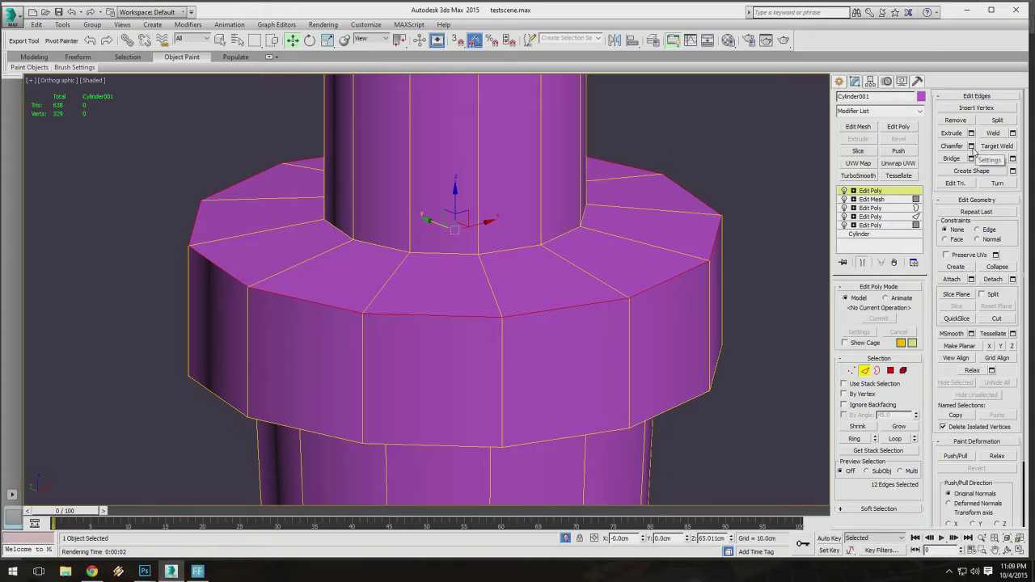
{"action": "middle_click_drag", "start_coordinate": [429, 273], "coordinate": [436, 278]}
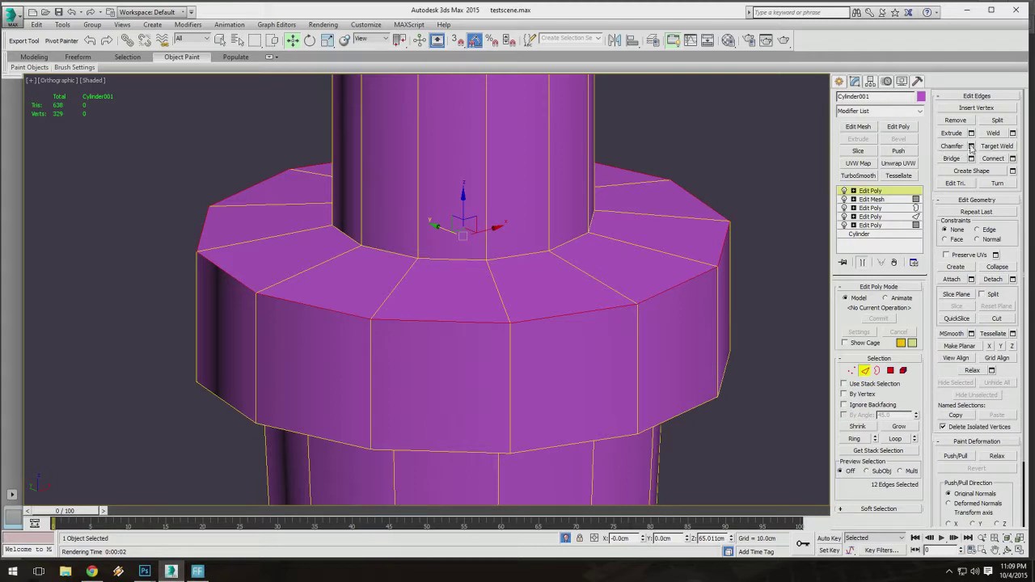
Start a chamfer on the upper collar's top rim edges with an amount of 0.859 cm.
{"action": "left_click", "coordinate": [971, 146]}
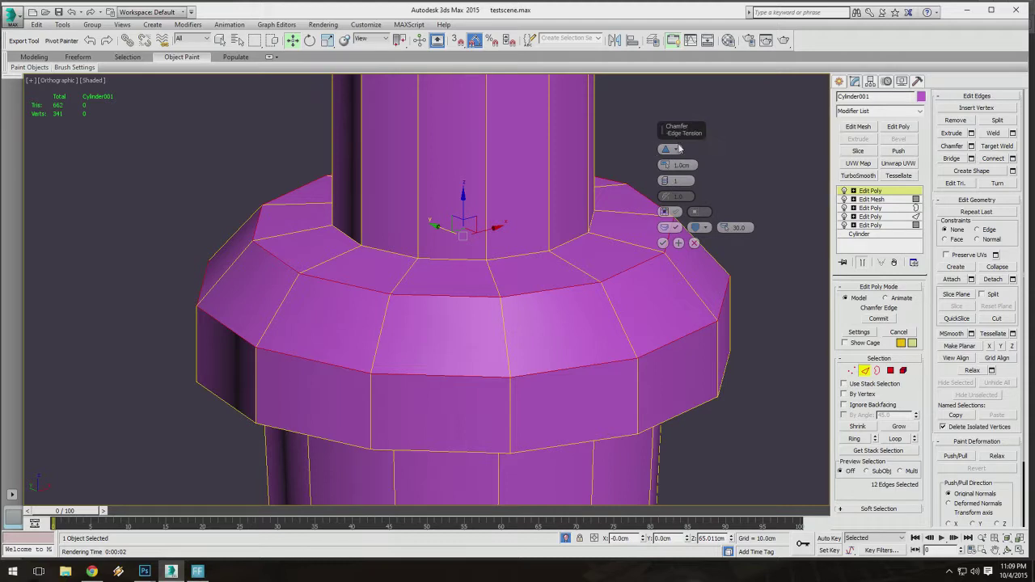
{"action": "left_click_drag", "start_coordinate": [684, 115], "coordinate": [747, 92]}
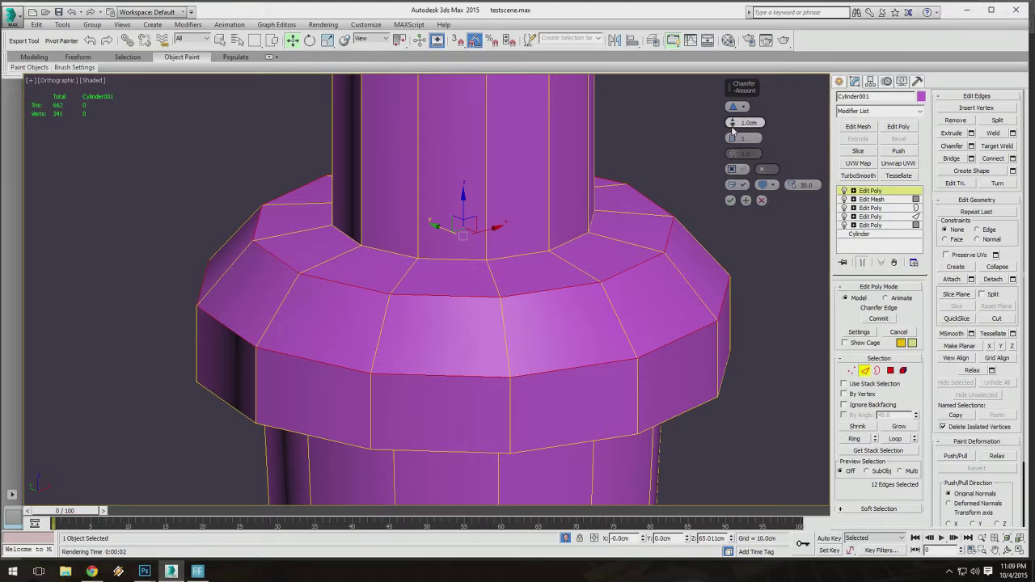
{"action": "mouse_move", "coordinate": [733, 126]}
{"action": "left_mouse_down"}
{"action": "mouse_move", "coordinate": [739, 179]}
{"action": "mouse_move", "coordinate": [730, 113]}
{"action": "mouse_move", "coordinate": [729, 173]}
{"action": "mouse_move", "coordinate": [733, 133]}
{"action": "left_mouse_up"}
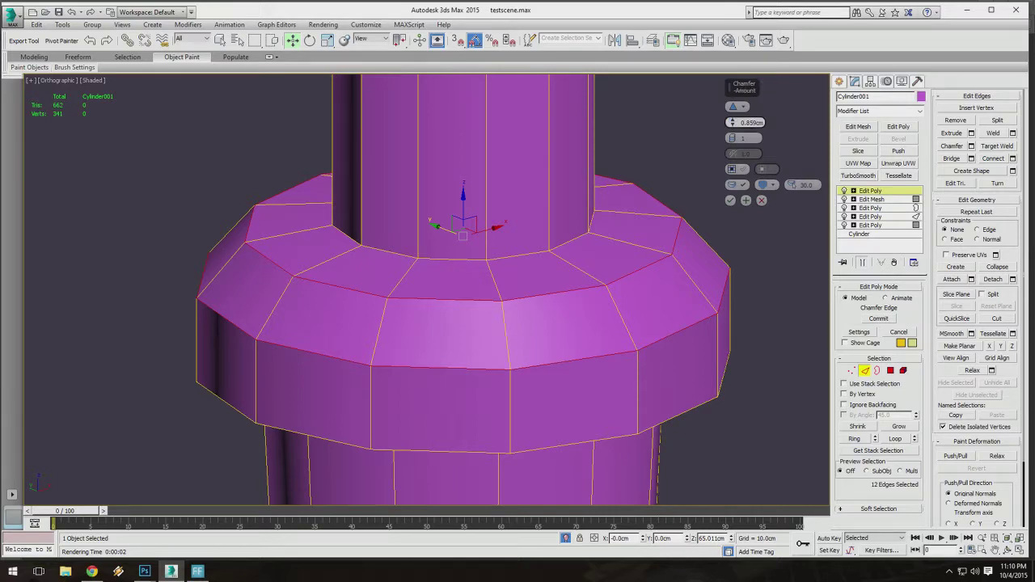
Set the rim chamfer's segments to 5 to round the collar edge.
{"action": "left_click", "coordinate": [733, 137]}
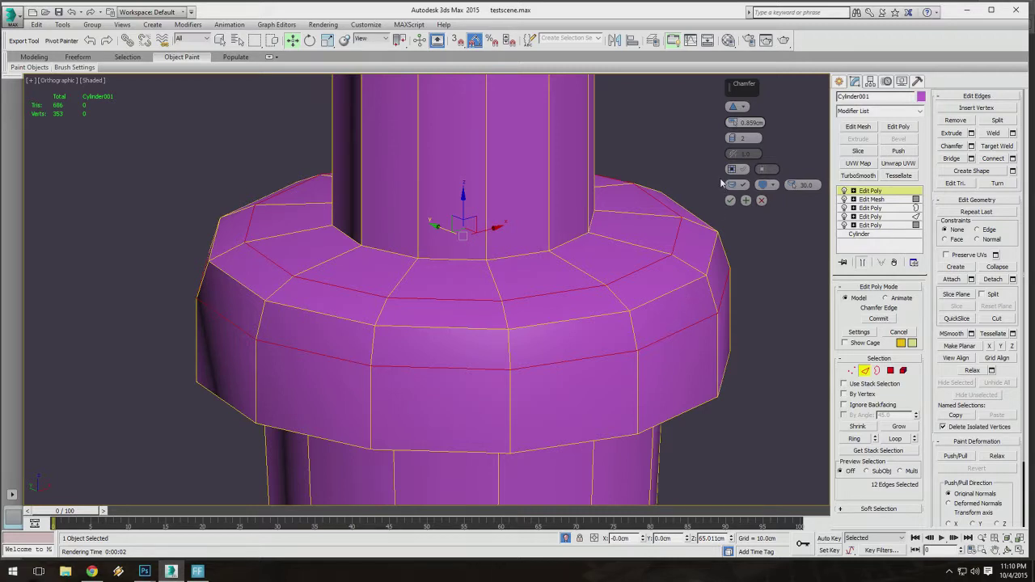
{"action": "left_click_drag", "start_coordinate": [732, 140], "coordinate": [732, 137]}
{"action": "left_click", "coordinate": [732, 135]}
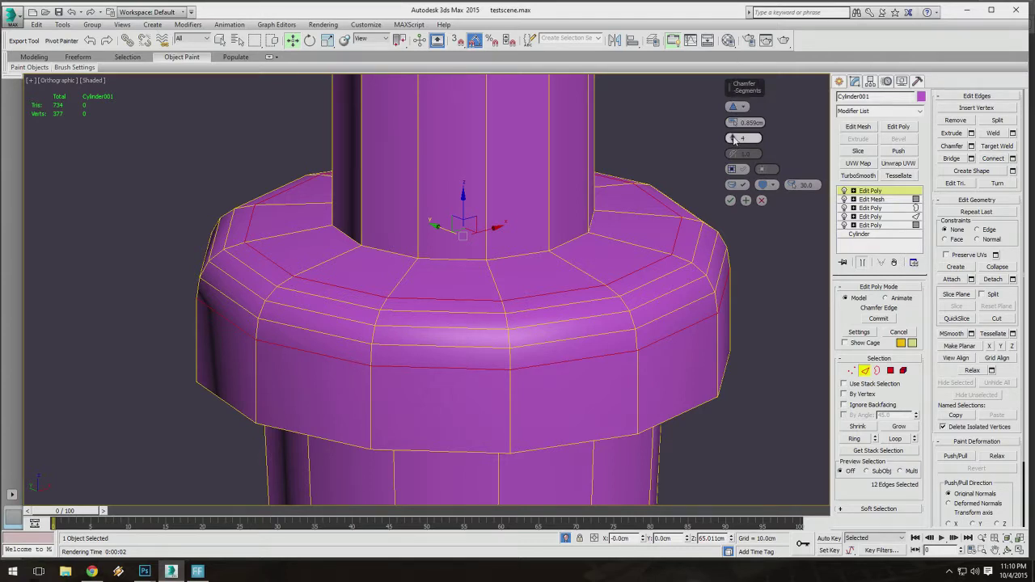
{"action": "left_click", "coordinate": [733, 136]}
{"action": "left_click", "coordinate": [734, 136]}
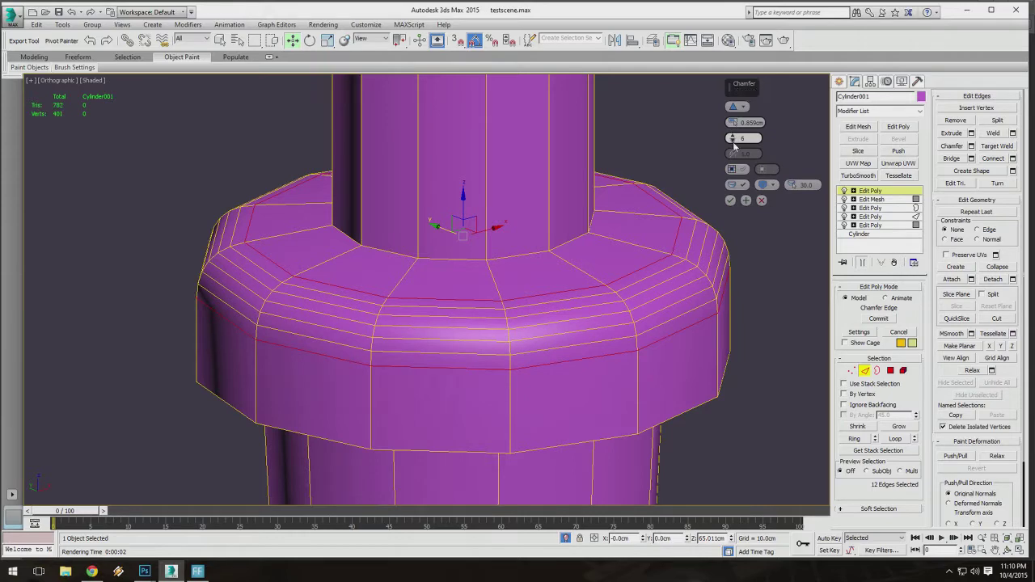
{"action": "left_click", "coordinate": [732, 140]}
Reduce the rim chamfer's amount to 0.089 cm for a thin bevel along the upper collar's top edge.
{"action": "middle_click_drag", "start_coordinate": [574, 263], "coordinate": [462, 198], "text": "alt"}
{"action": "scroll", "coordinate": [572, 141], "scroll_direction": "up", "scroll_amount": 4}
{"action": "middle_click_drag", "start_coordinate": [572, 141], "coordinate": [578, 164]}
{"action": "middle_click_drag", "start_coordinate": [578, 164], "coordinate": [571, 145], "text": "alt"}
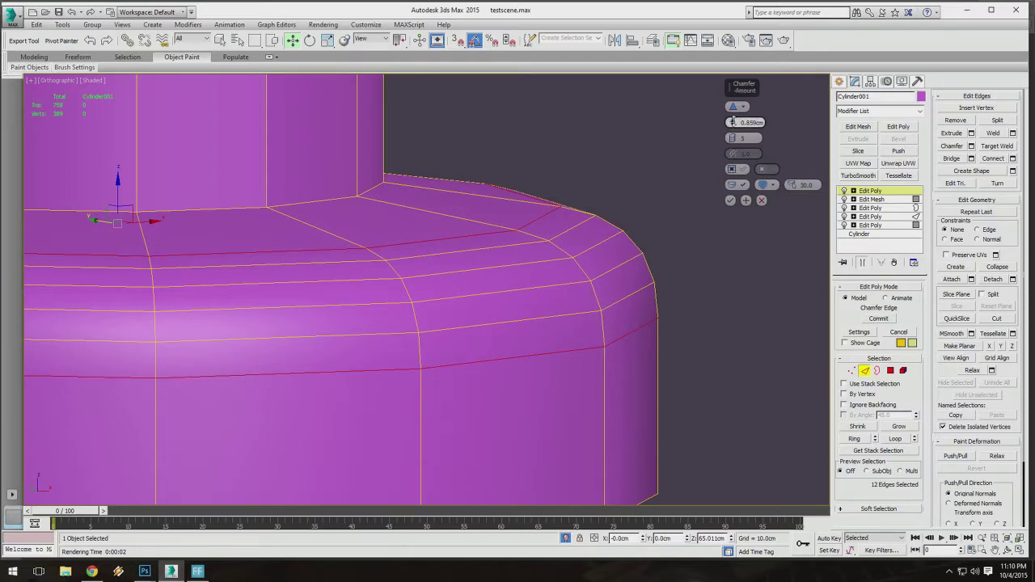
{"action": "left_click_drag", "start_coordinate": [732, 122], "coordinate": [750, 165]}
{"action": "middle_click_drag", "start_coordinate": [643, 137], "coordinate": [645, 155], "text": "alt"}
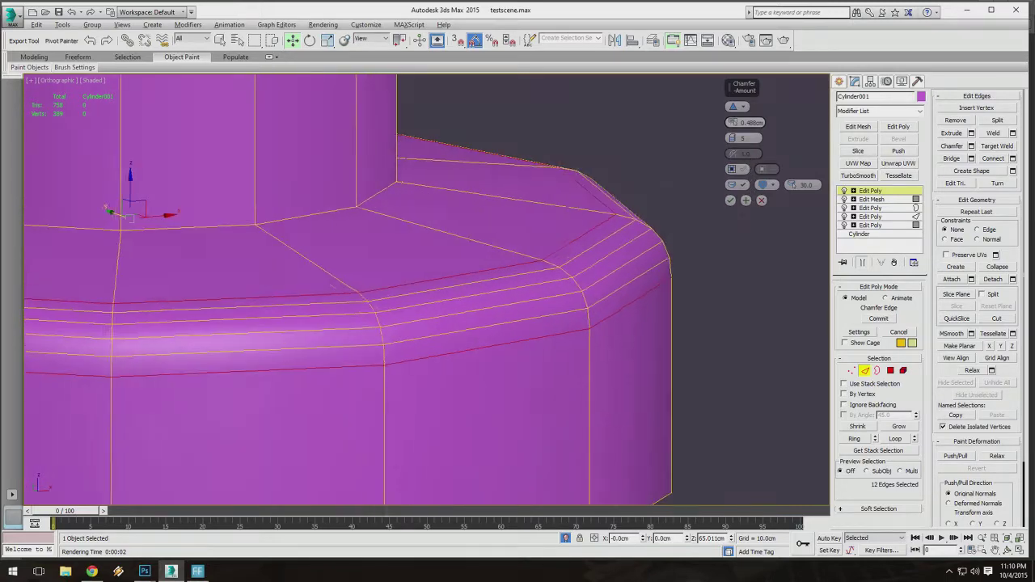
{"action": "scroll", "coordinate": [645, 156], "scroll_direction": "up", "scroll_amount": 4}
{"action": "left_click_drag", "start_coordinate": [731, 130], "coordinate": [751, 217]}
{"action": "middle_click_drag", "start_coordinate": [609, 297], "coordinate": [612, 259], "text": "alt"}
{"action": "scroll", "coordinate": [611, 260], "scroll_direction": "down", "scroll_amount": 6}
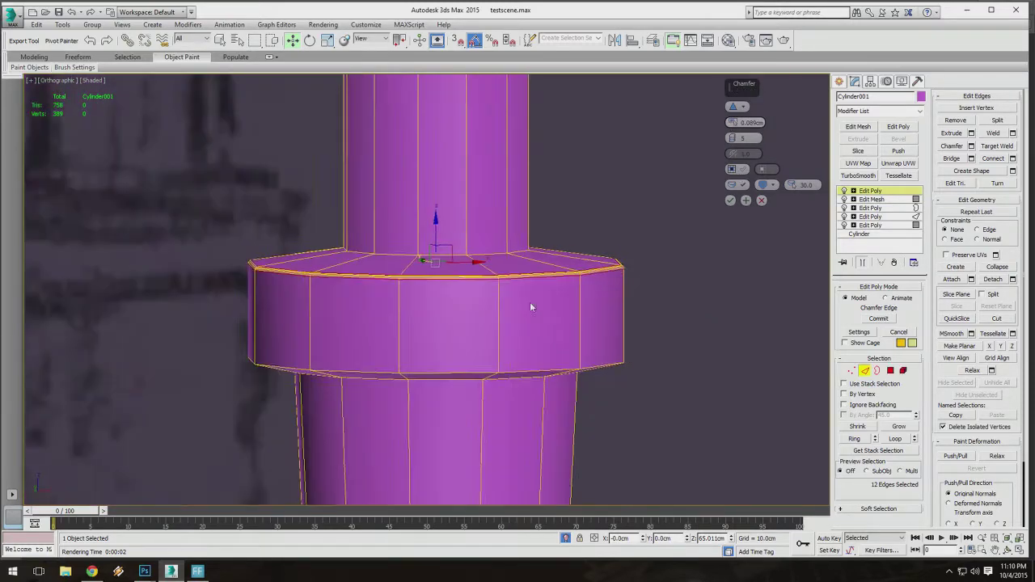
Inspect the thin chamfer around the upper collar's rim from close up and from farther away.
{"action": "middle_click_drag", "start_coordinate": [530, 303], "coordinate": [522, 317], "text": "alt"}
{"action": "middle_click_drag", "start_coordinate": [522, 317], "coordinate": [584, 281]}
{"action": "scroll", "coordinate": [588, 272], "scroll_direction": "up", "scroll_amount": 3}
{"action": "scroll", "coordinate": [566, 283], "scroll_direction": "down", "scroll_amount": 3}
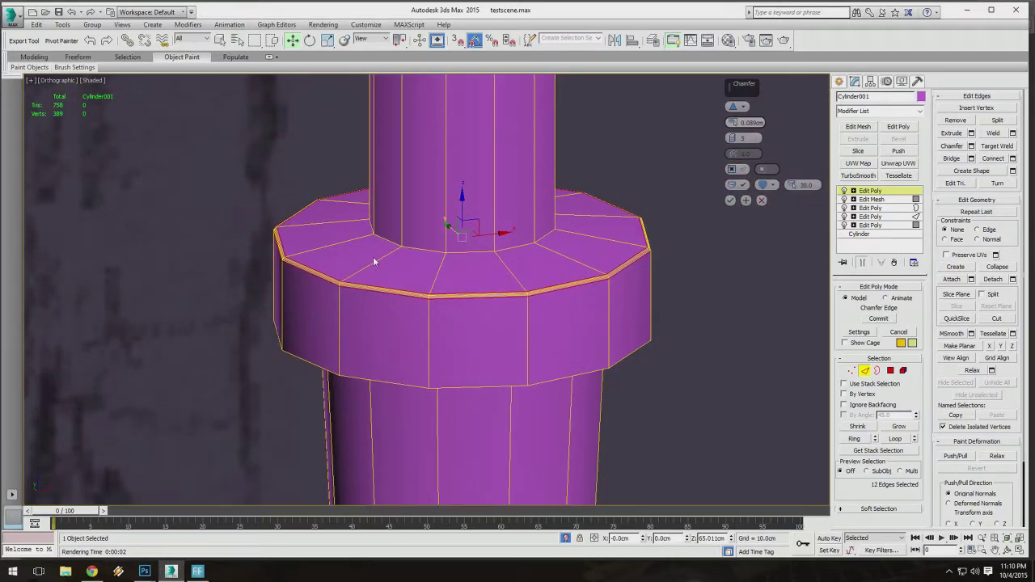
{"action": "middle_click_drag", "start_coordinate": [374, 261], "coordinate": [567, 269], "text": "alt"}
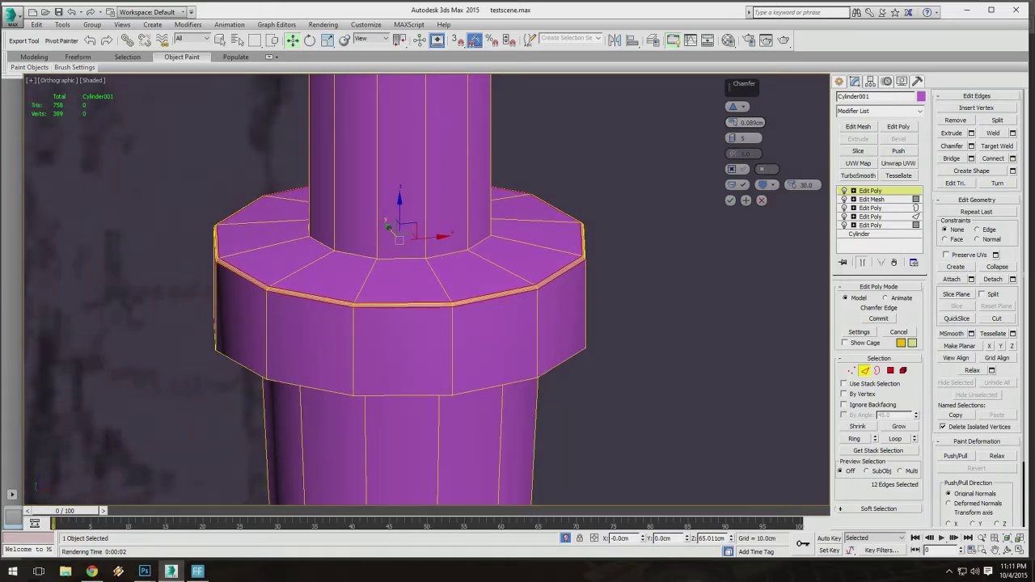
{"action": "scroll", "coordinate": [485, 270], "scroll_direction": "up", "scroll_amount": 8}
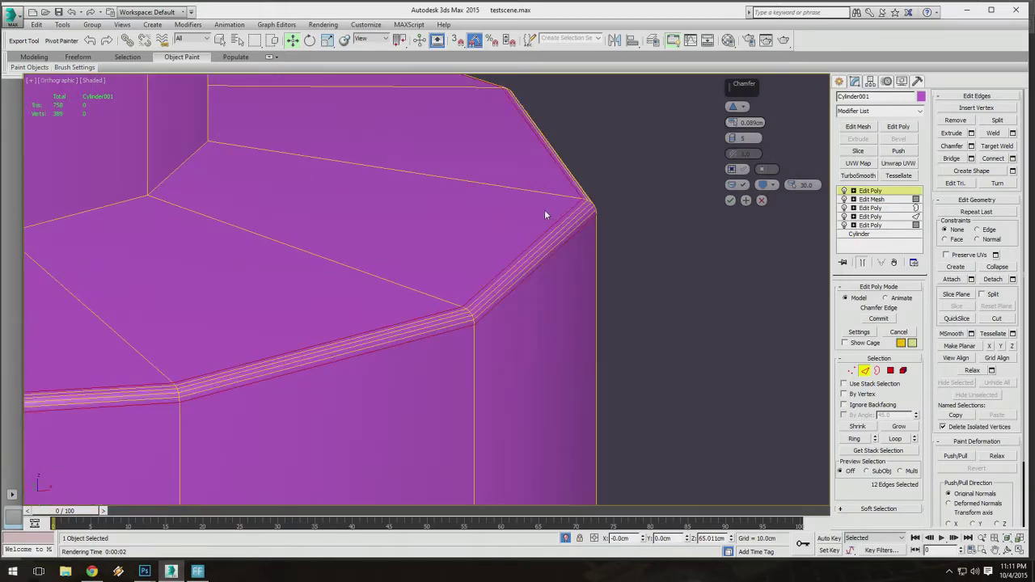
{"action": "scroll", "coordinate": [544, 214], "scroll_direction": "down", "scroll_amount": 4}
{"action": "middle_click_drag", "start_coordinate": [499, 226], "coordinate": [571, 222]}
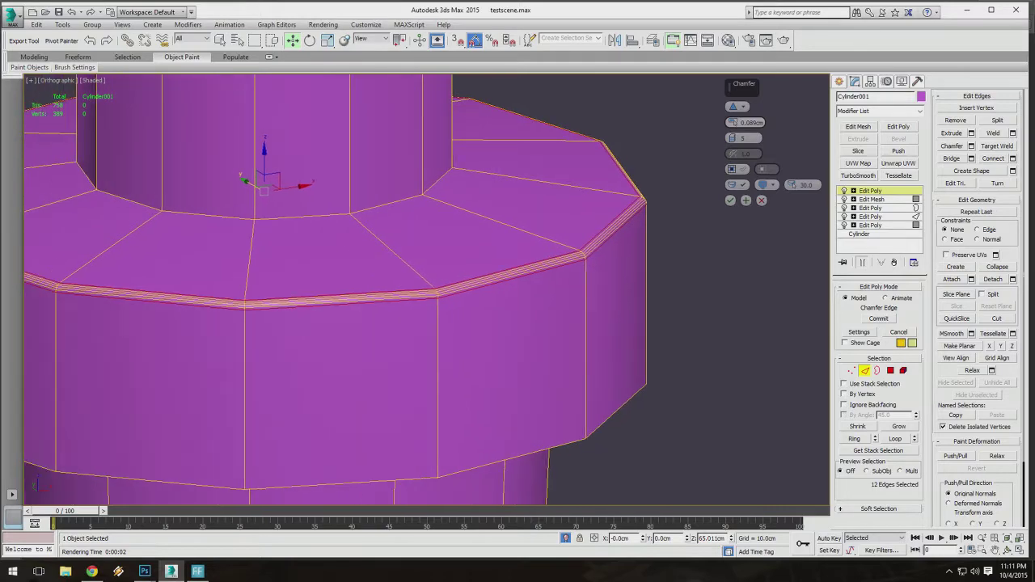
{"action": "scroll", "coordinate": [578, 174], "scroll_direction": "down", "scroll_amount": 3}
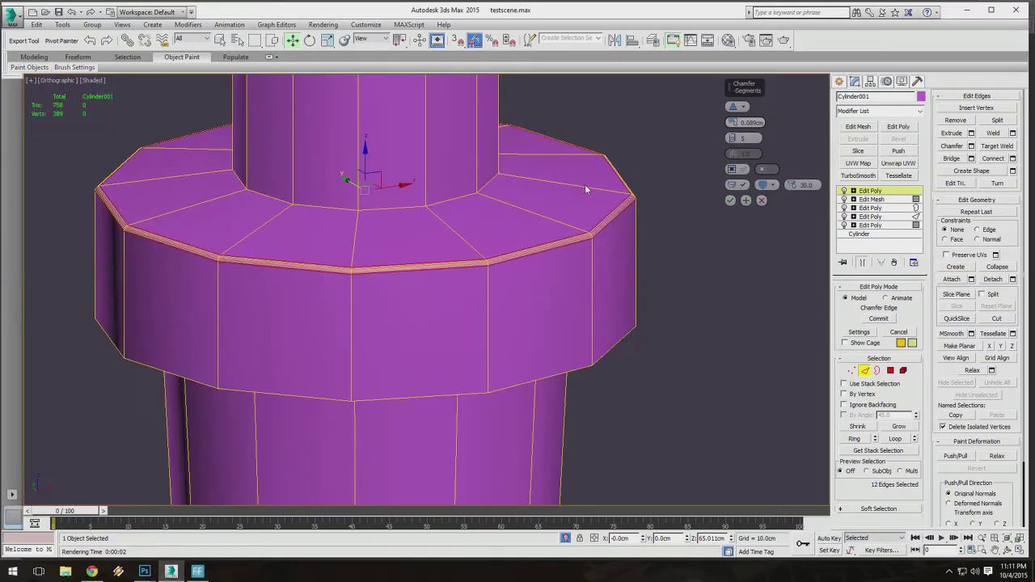
{"action": "scroll", "coordinate": [587, 191], "scroll_direction": "down", "scroll_amount": 4}
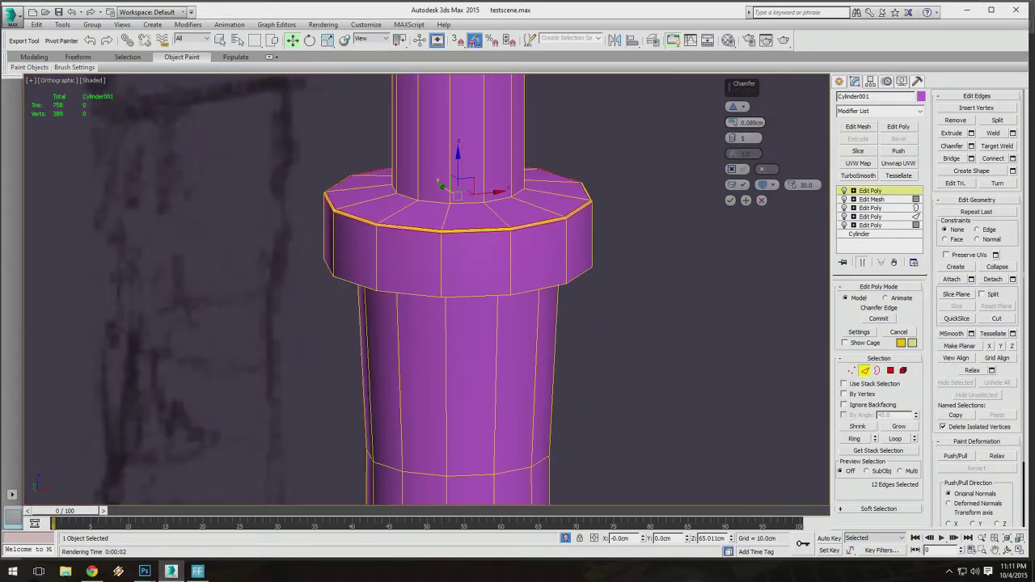
Lower the rim chamfer's segments to 3.
{"action": "scroll", "coordinate": [621, 234], "scroll_direction": "up", "scroll_amount": 4}
{"action": "scroll", "coordinate": [565, 208], "scroll_direction": "up", "scroll_amount": 5}
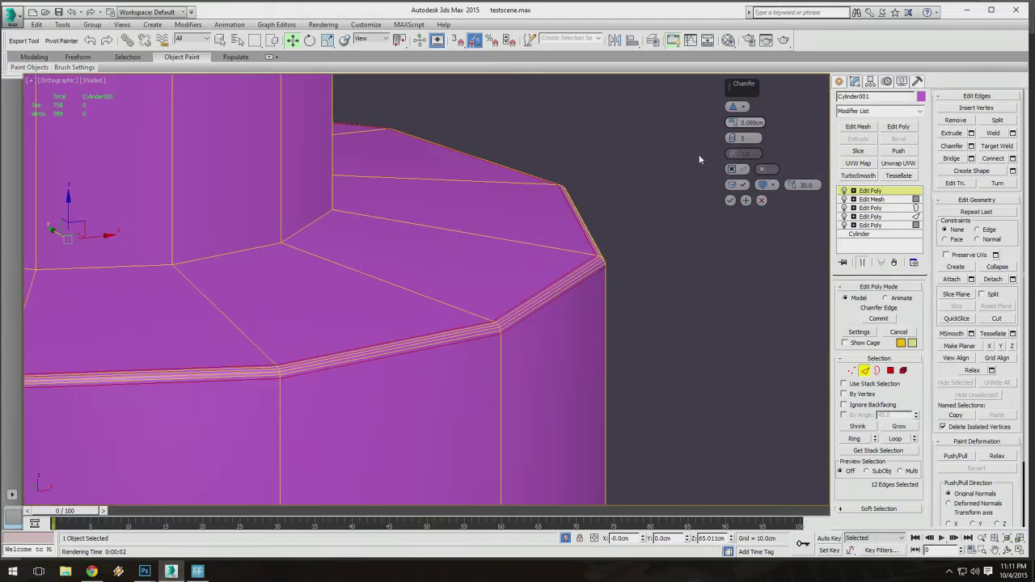
{"action": "left_click", "coordinate": [732, 141]}
{"action": "left_click", "coordinate": [732, 141]}
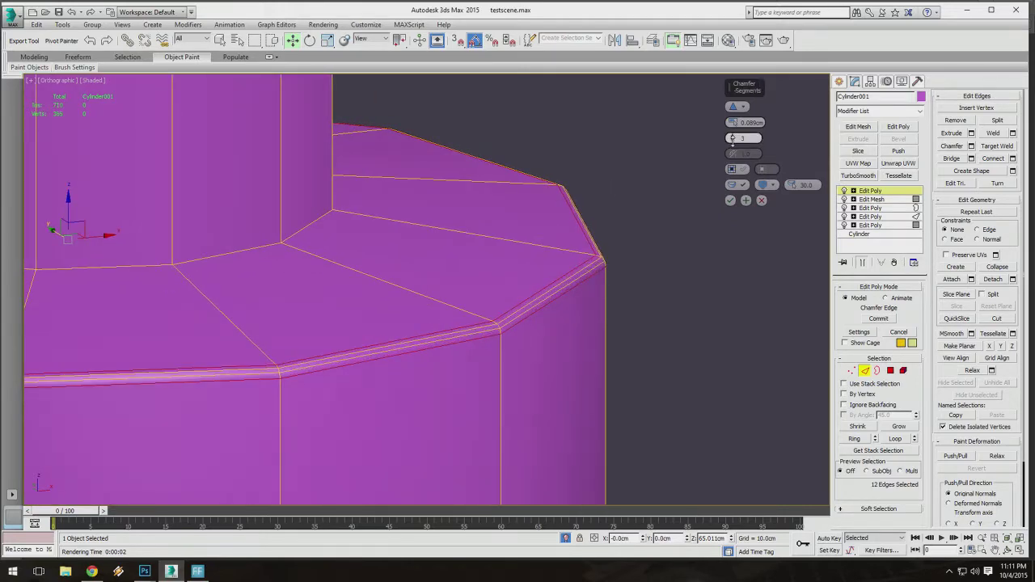
Reduce the upper rim chamfer to 1 segment, widen its amount to 0.302 cm, and apply it.
{"action": "left_click", "coordinate": [733, 142]}
{"action": "left_click", "coordinate": [732, 141]}
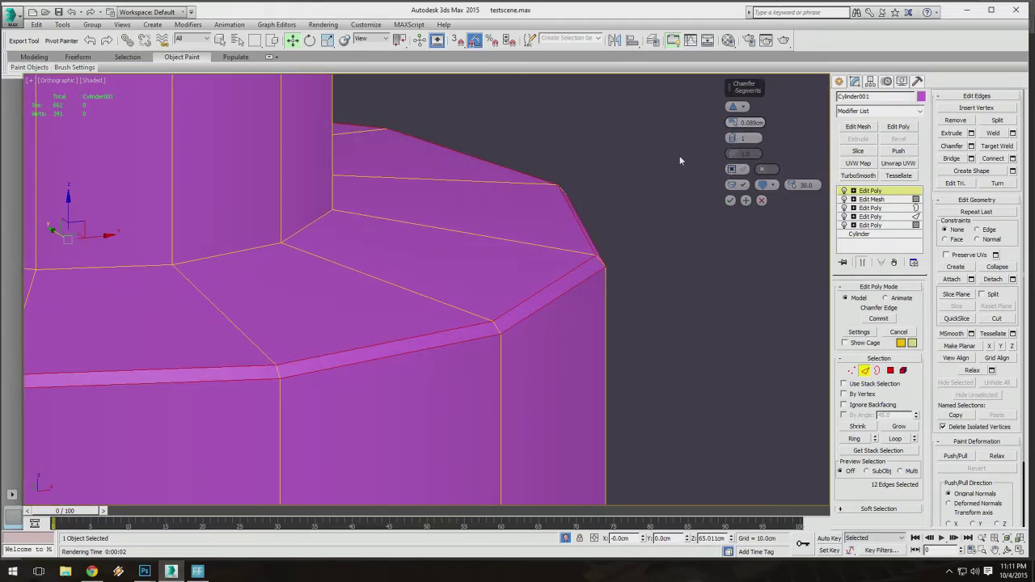
{"action": "scroll", "coordinate": [682, 159], "scroll_direction": "down", "scroll_amount": 5}
{"action": "left_click_drag", "start_coordinate": [733, 123], "coordinate": [733, 111]}
{"action": "scroll", "coordinate": [453, 172], "scroll_direction": "down", "scroll_amount": 12}
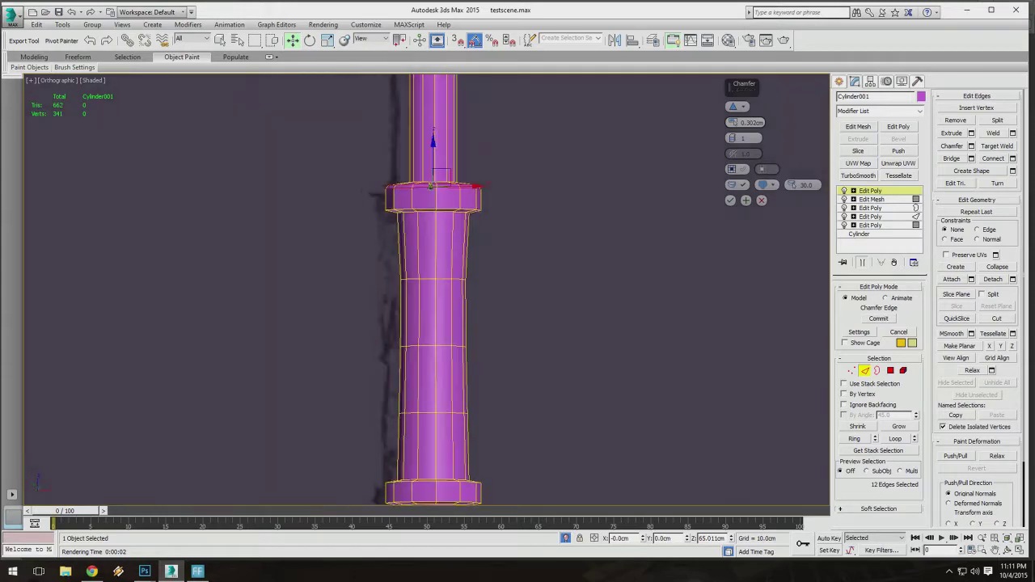
{"action": "scroll", "coordinate": [432, 196], "scroll_direction": "up", "scroll_amount": 12}
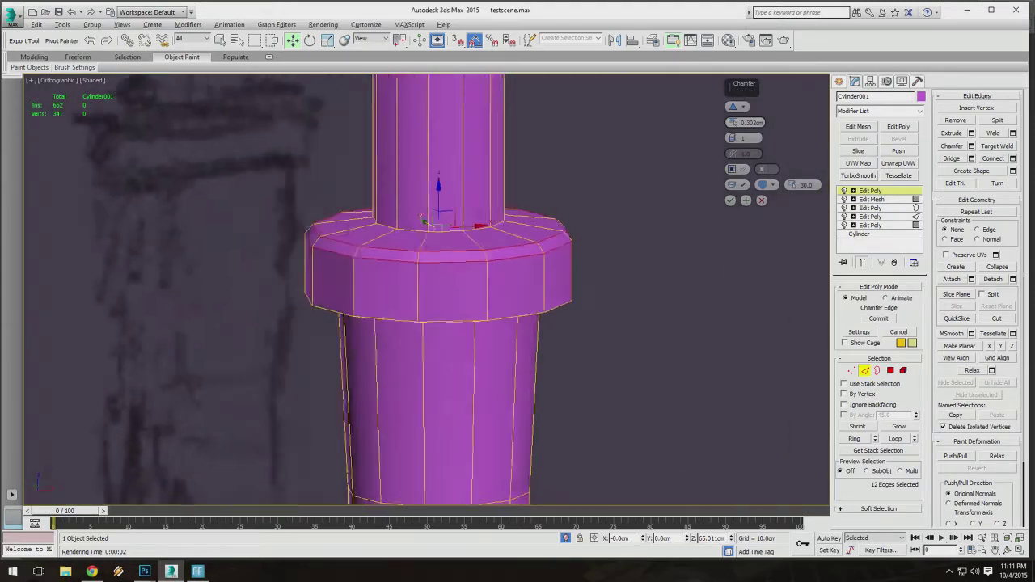
{"action": "middle_click_drag", "start_coordinate": [493, 459], "coordinate": [589, 232], "text": "alt"}
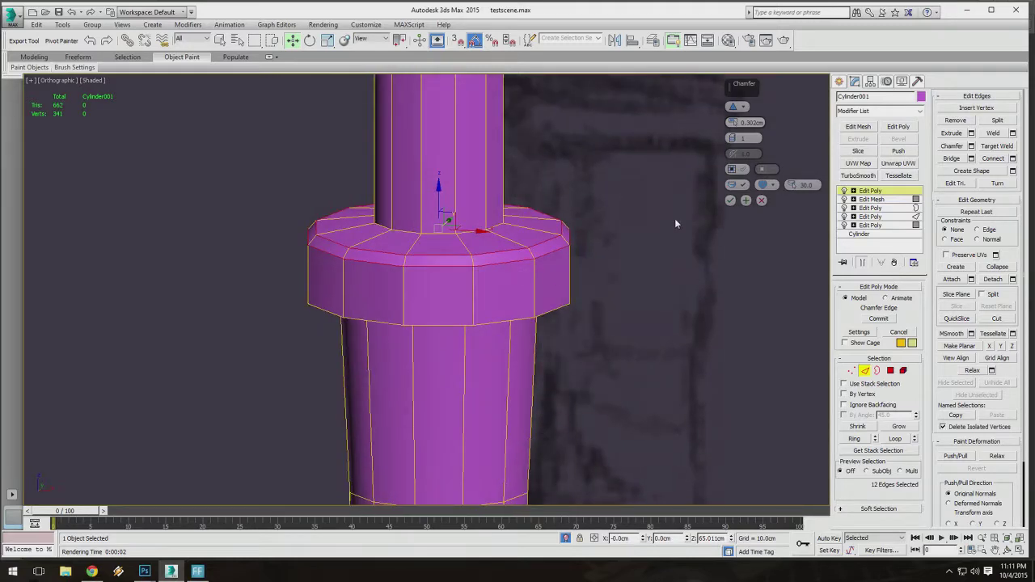
{"action": "left_click", "coordinate": [731, 203]}
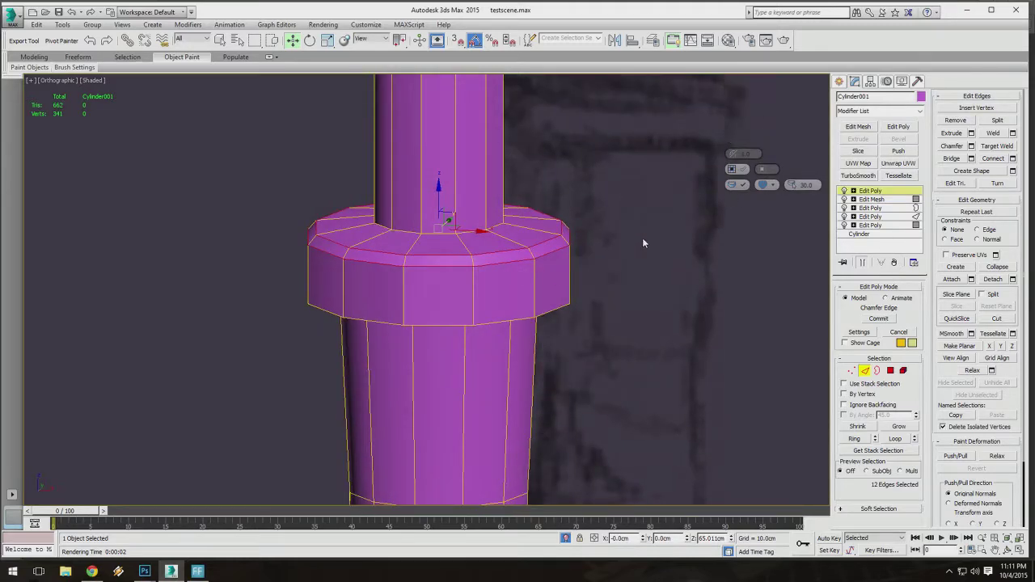
Select one edge on the upper collar's lower rim and one on each outer rim of the middle collar.
{"action": "left_click", "coordinate": [510, 319]}
{"action": "middle_click_drag", "start_coordinate": [510, 320], "coordinate": [414, 126]}
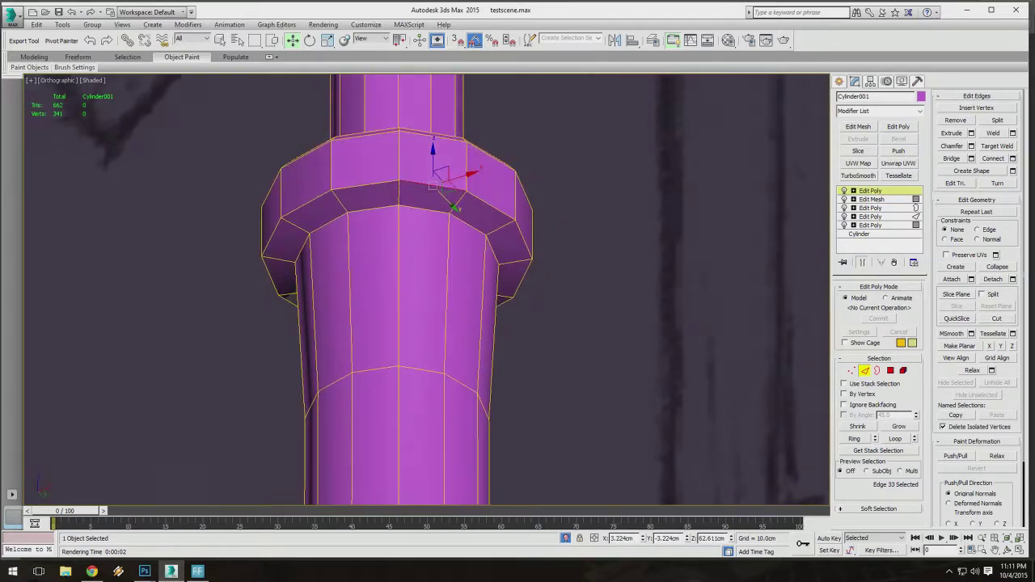
{"action": "scroll", "coordinate": [414, 126], "scroll_direction": "down", "scroll_amount": 5}
{"action": "middle_click_drag", "start_coordinate": [414, 178], "coordinate": [404, 85]}
{"action": "scroll", "coordinate": [462, 319], "scroll_direction": "up", "scroll_amount": 8}
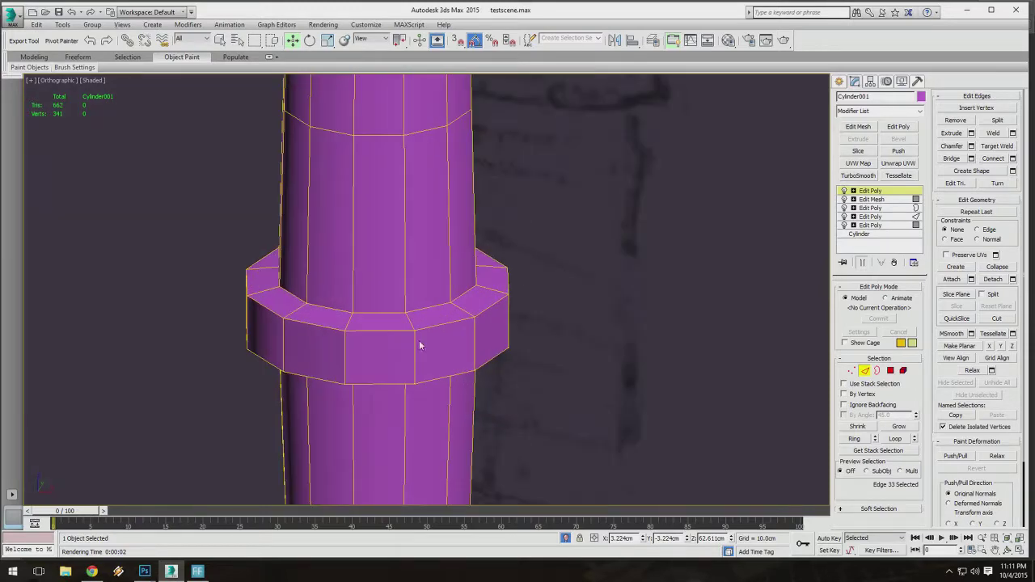
{"action": "scroll", "coordinate": [467, 303], "scroll_direction": "down", "scroll_amount": 5}
{"action": "scroll", "coordinate": [467, 303], "scroll_direction": "up", "scroll_amount": 2}
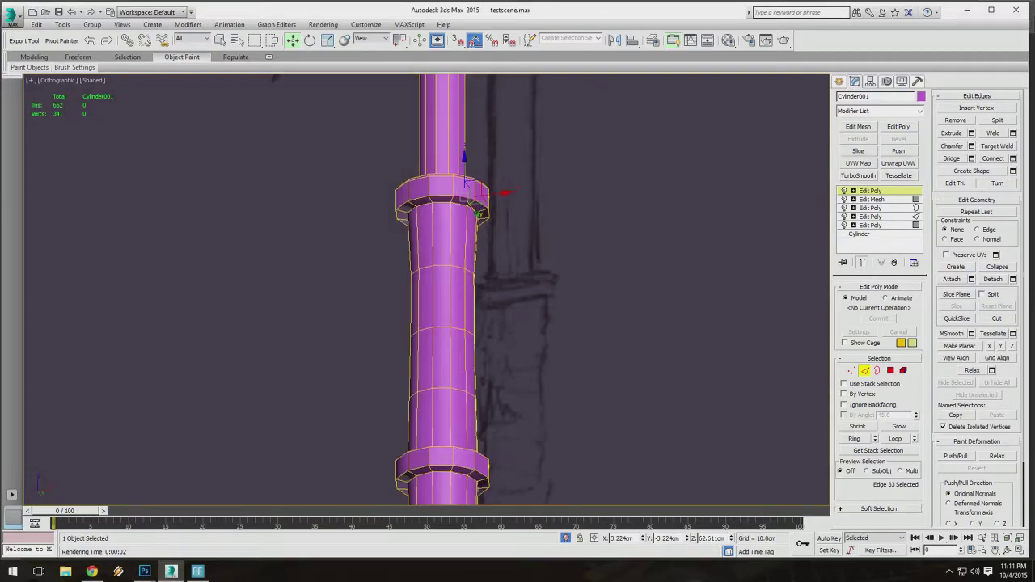
{"action": "middle_click_drag", "start_coordinate": [467, 303], "coordinate": [460, 245], "text": "alt"}
{"action": "scroll", "coordinate": [468, 304], "scroll_direction": "up", "scroll_amount": 2}
{"action": "scroll", "coordinate": [467, 303], "scroll_direction": "up", "scroll_amount": 2}
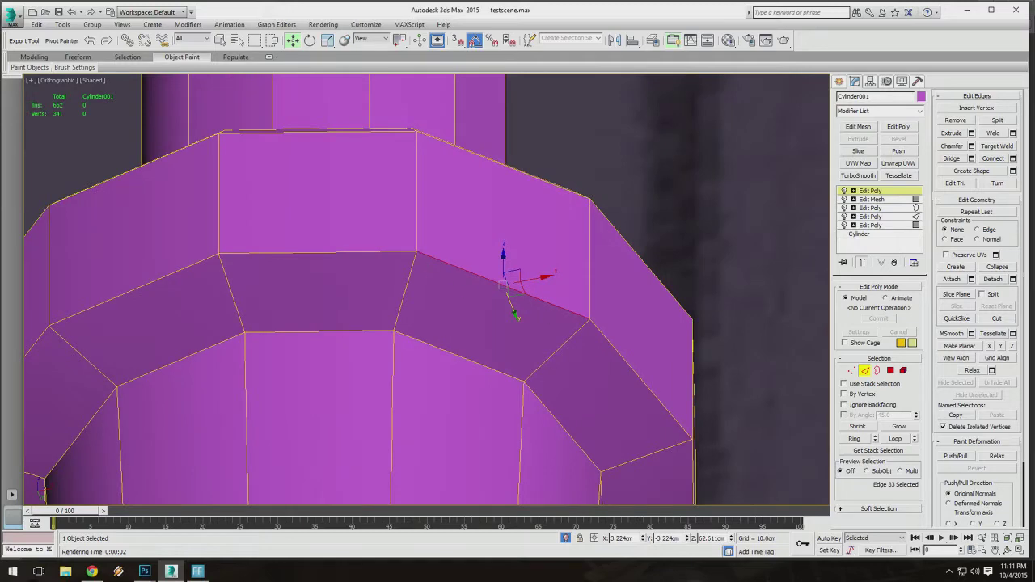
{"action": "scroll", "coordinate": [492, 283], "scroll_direction": "down", "scroll_amount": 7}
{"action": "mouse_move", "coordinate": [490, 363]}
{"action": "middle_mouse_down"}
{"action": "mouse_move", "coordinate": [472, 211]}
{"action": "mouse_move", "coordinate": [483, 380]}
{"action": "middle_mouse_up"}
{"action": "scroll", "coordinate": [483, 384], "scroll_direction": "up", "scroll_amount": 3}
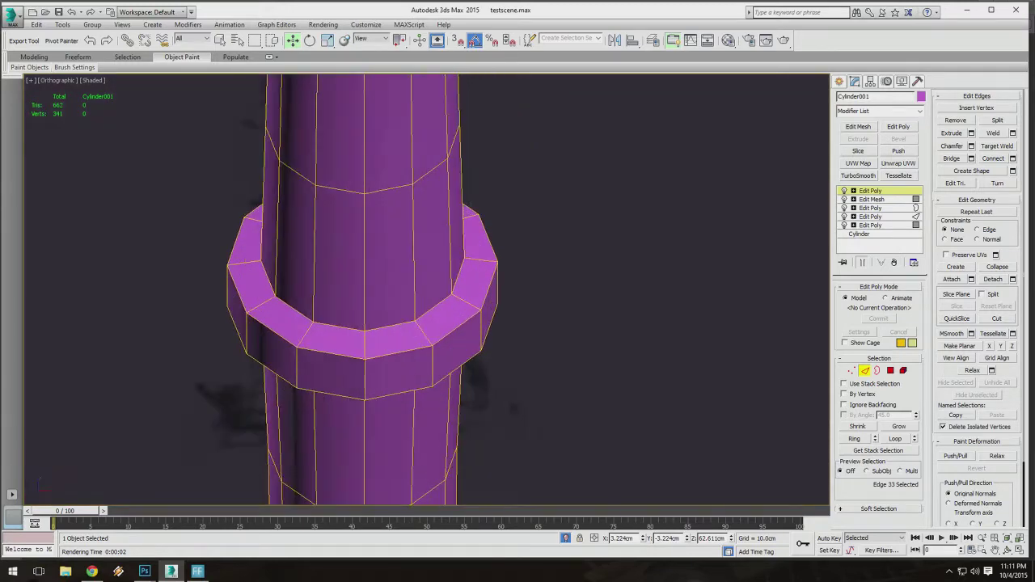
{"action": "left_click", "coordinate": [458, 298], "text": "ctrl"}
{"action": "middle_click_drag", "start_coordinate": [451, 312], "coordinate": [450, 364], "text": "alt"}
{"action": "left_click", "coordinate": [458, 446], "text": "ctrl"}
Add one edge on each outer rim of the bottom collar and expand the selection to full edge loops.
{"action": "scroll", "coordinate": [458, 446], "scroll_direction": "down", "scroll_amount": 5}
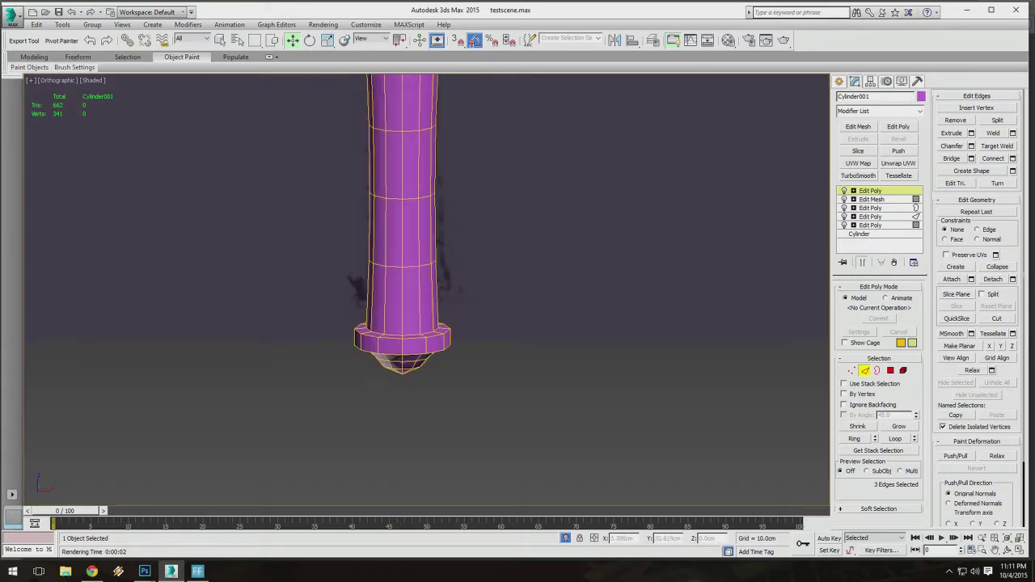
{"action": "scroll", "coordinate": [439, 363], "scroll_direction": "up", "scroll_amount": 5}
{"action": "left_click", "coordinate": [440, 308], "text": "ctrl"}
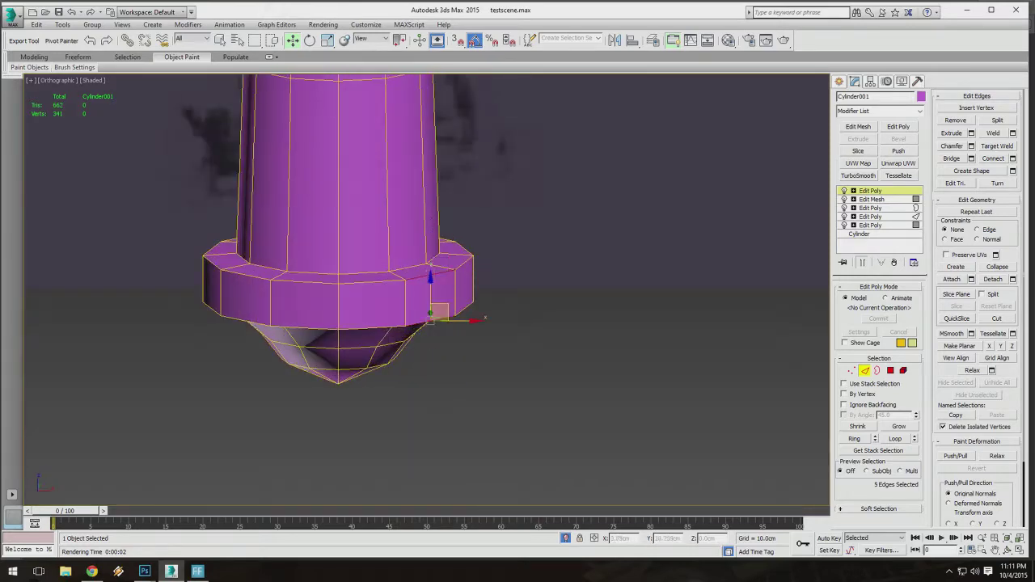
{"action": "scroll", "coordinate": [441, 308], "scroll_direction": "down", "scroll_amount": 6}
{"action": "middle_click_drag", "start_coordinate": [440, 307], "coordinate": [491, 230], "text": "alt"}
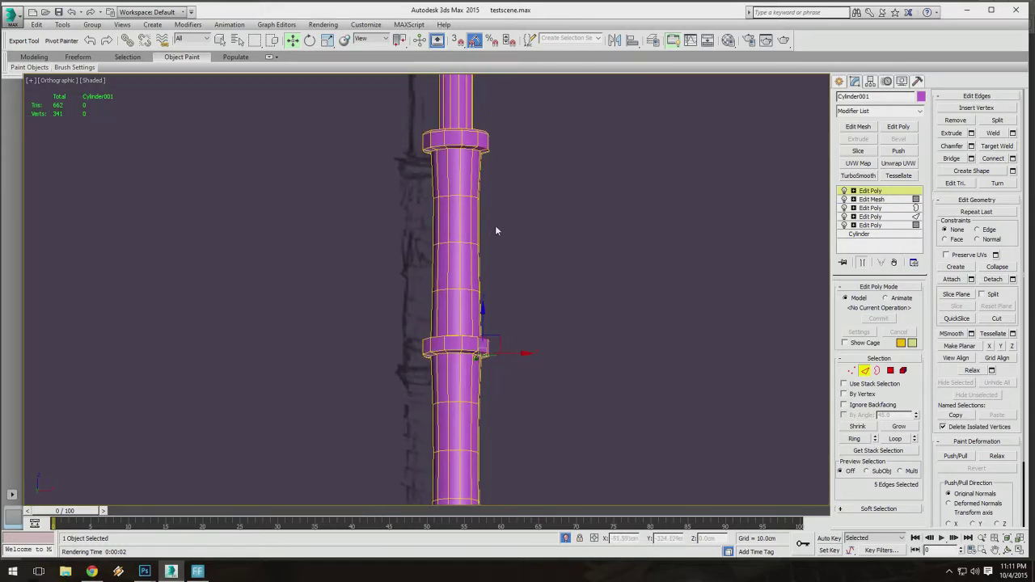
{"action": "key", "text": "alt+l"}
{"action": "scroll", "coordinate": [452, 243], "scroll_direction": "up", "scroll_amount": 4}
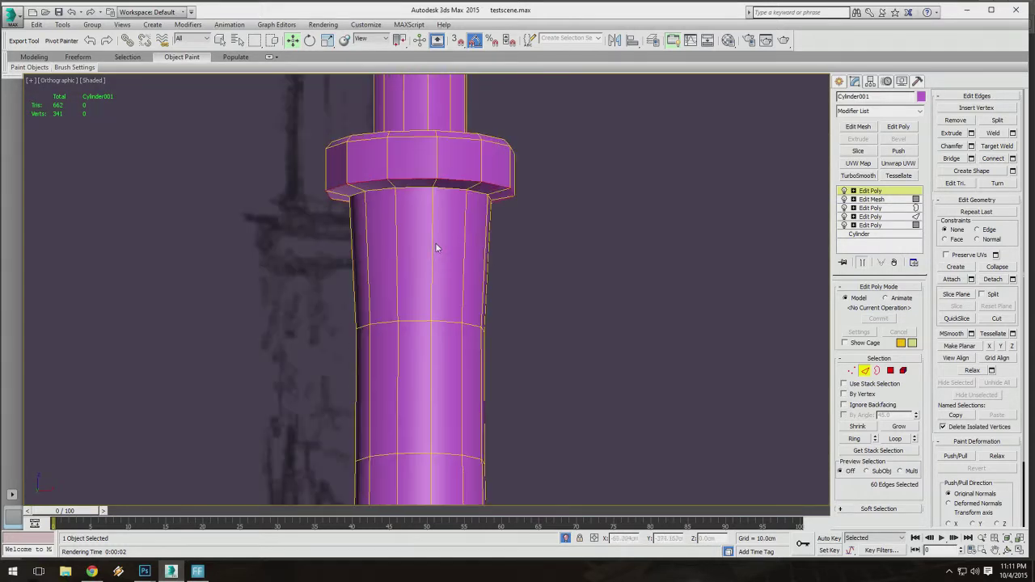
Try a narrow freehand chamfer on the selected collar rims, and undo it.
{"action": "mouse_move", "coordinate": [473, 169]}
{"action": "middle_mouse_down"}
{"action": "mouse_move", "coordinate": [462, 233]}
{"action": "mouse_move", "coordinate": [467, 184]}
{"action": "middle_mouse_up"}
{"action": "scroll", "coordinate": [461, 233], "scroll_direction": "up", "scroll_amount": 3}
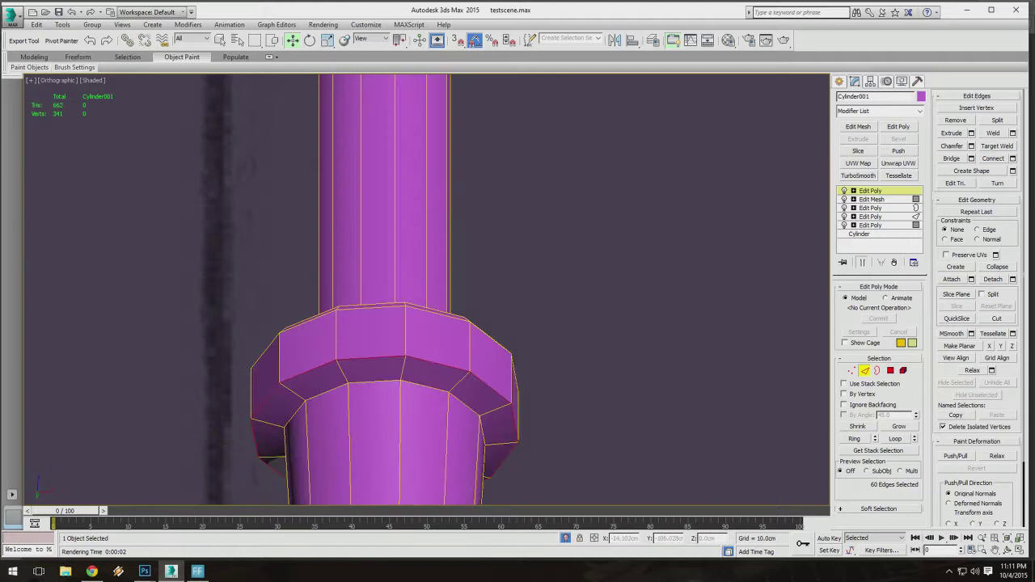
{"action": "left_click", "coordinate": [952, 147]}
{"action": "middle_click_drag", "start_coordinate": [466, 366], "coordinate": [479, 268]}
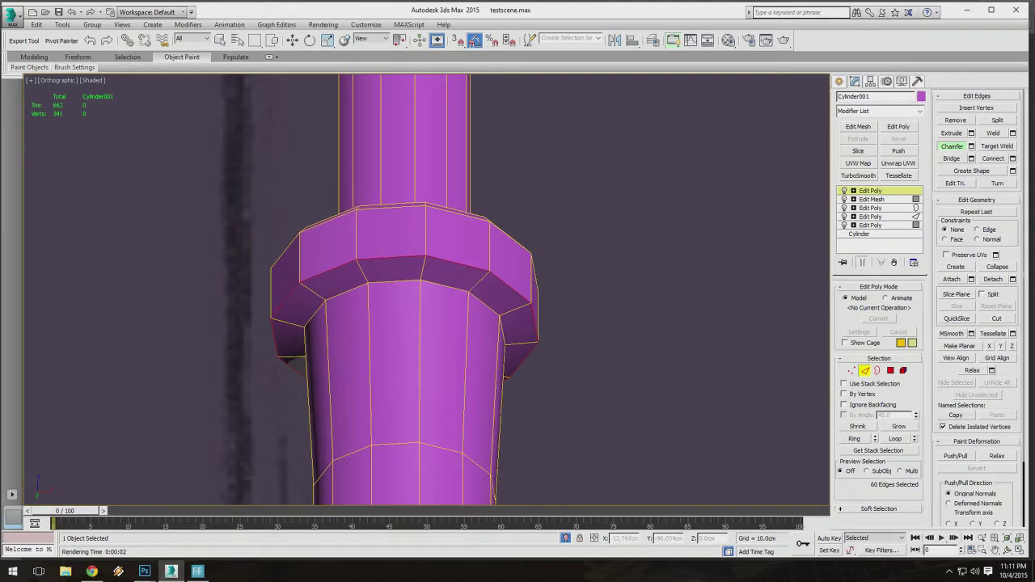
{"action": "left_click_drag", "start_coordinate": [479, 267], "coordinate": [478, 261]}
{"action": "middle_click_drag", "start_coordinate": [478, 261], "coordinate": [494, 220]}
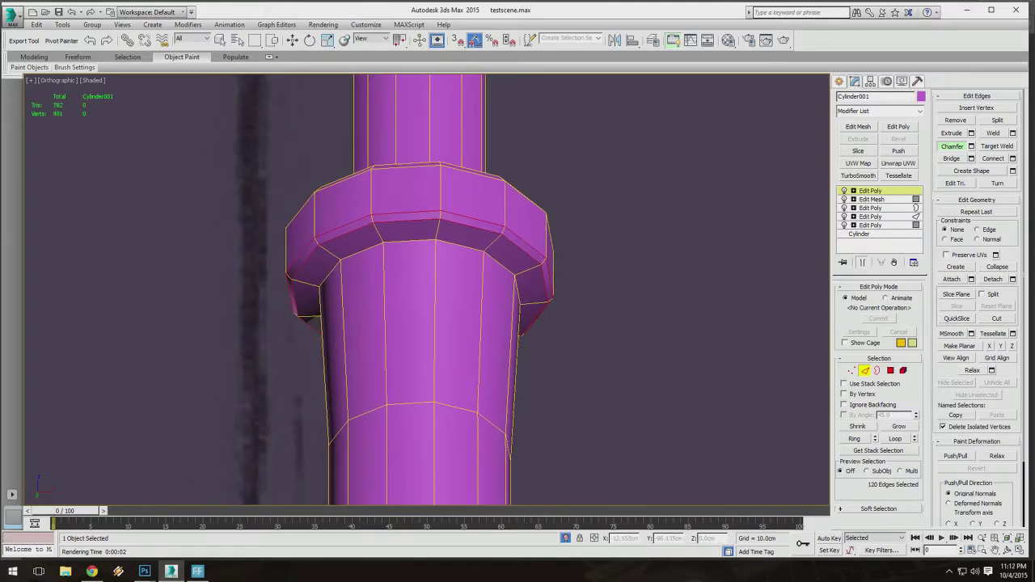
{"action": "key", "text": "ctrl+z"}
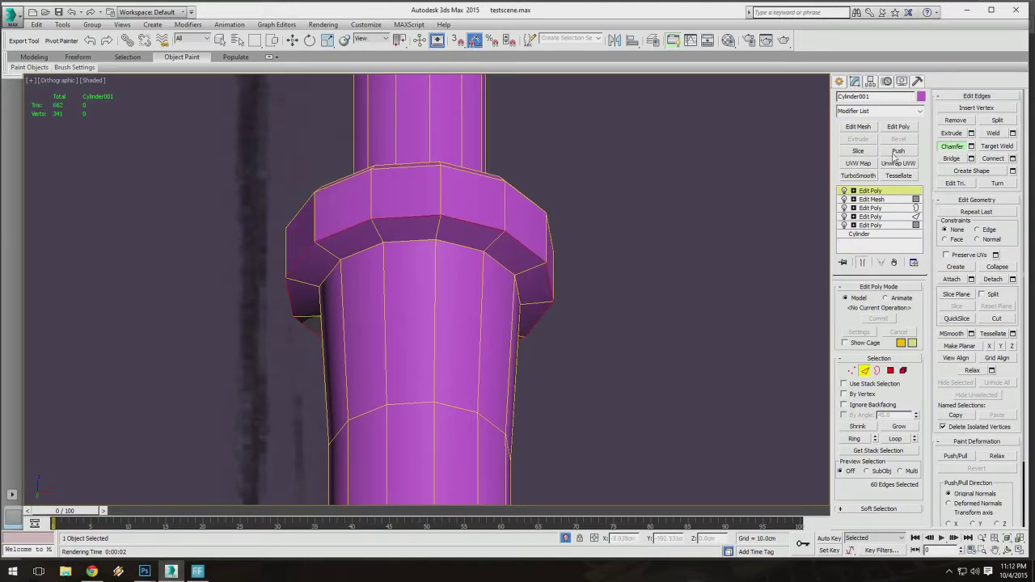
Try a wider freehand chamfer on the collar rims, compare it with the upper collar's top bevel, and undo it.
{"action": "scroll", "coordinate": [483, 224], "scroll_direction": "up", "scroll_amount": 3}
{"action": "middle_click_drag", "start_coordinate": [498, 215], "coordinate": [521, 194]}
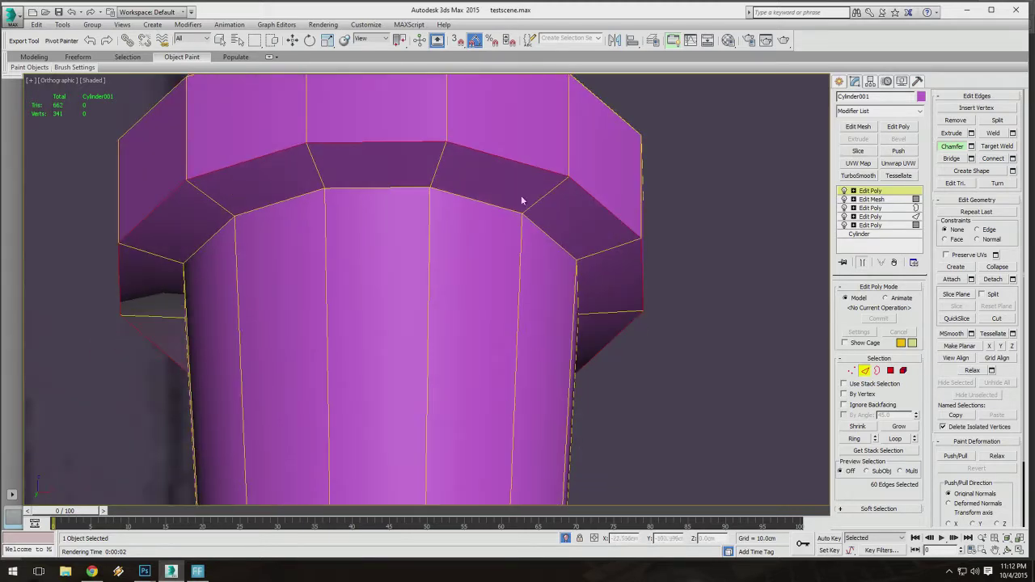
{"action": "mouse_move", "coordinate": [520, 163]}
{"action": "left_mouse_down"}
{"action": "mouse_move", "coordinate": [520, 142]}
{"action": "mouse_move", "coordinate": [522, 160]}
{"action": "left_mouse_up"}
{"action": "scroll", "coordinate": [522, 166], "scroll_direction": "down", "scroll_amount": 6}
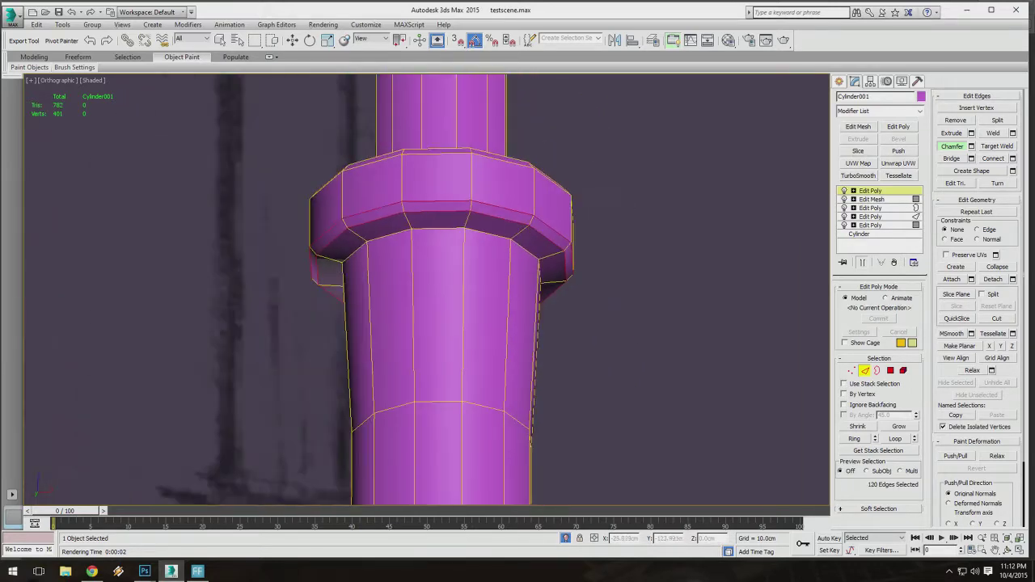
{"action": "scroll", "coordinate": [505, 179], "scroll_direction": "up", "scroll_amount": 5}
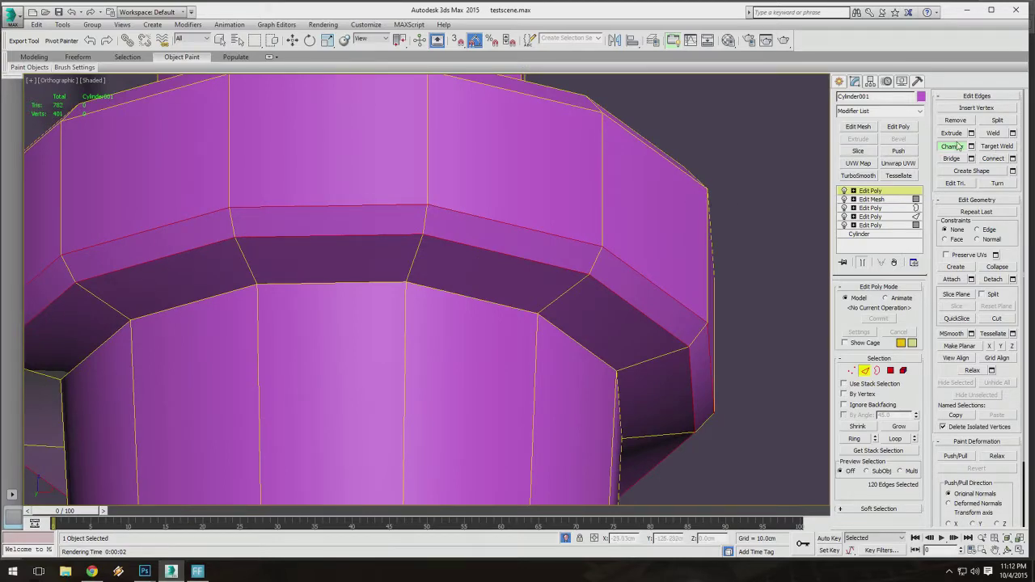
{"action": "scroll", "coordinate": [536, 216], "scroll_direction": "down", "scroll_amount": 5}
{"action": "scroll", "coordinate": [518, 218], "scroll_direction": "down", "scroll_amount": 3}
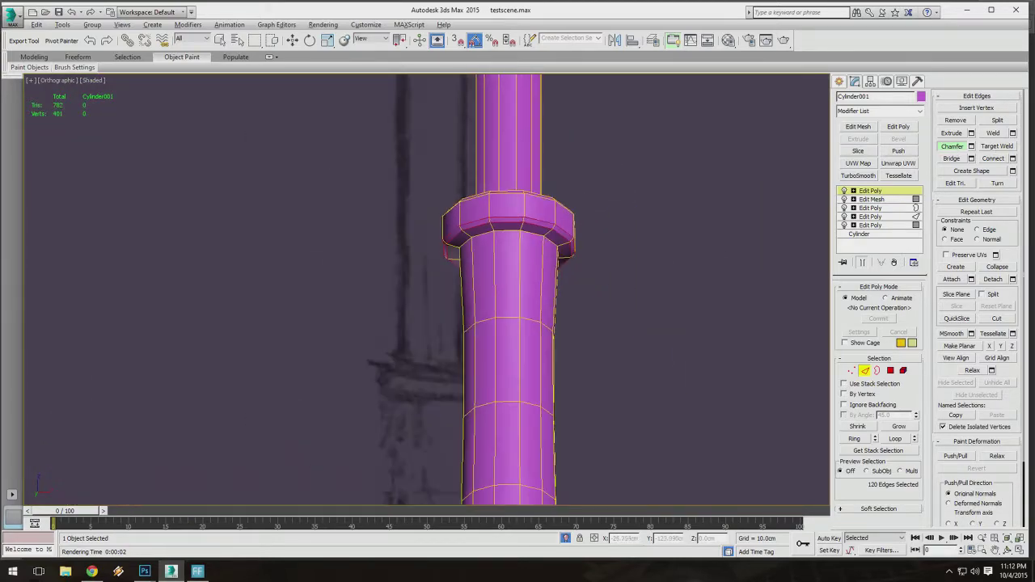
{"action": "scroll", "coordinate": [518, 219], "scroll_direction": "up", "scroll_amount": 6}
{"action": "scroll", "coordinate": [516, 220], "scroll_direction": "down", "scroll_amount": 4}
{"action": "scroll", "coordinate": [514, 222], "scroll_direction": "up", "scroll_amount": 5}
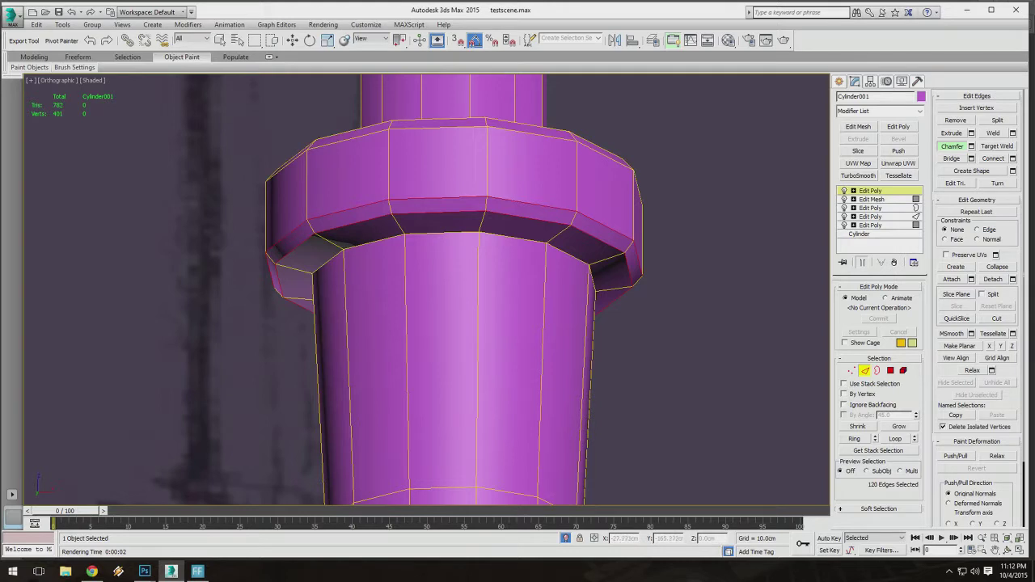
{"action": "key", "text": "ctrl+z"}
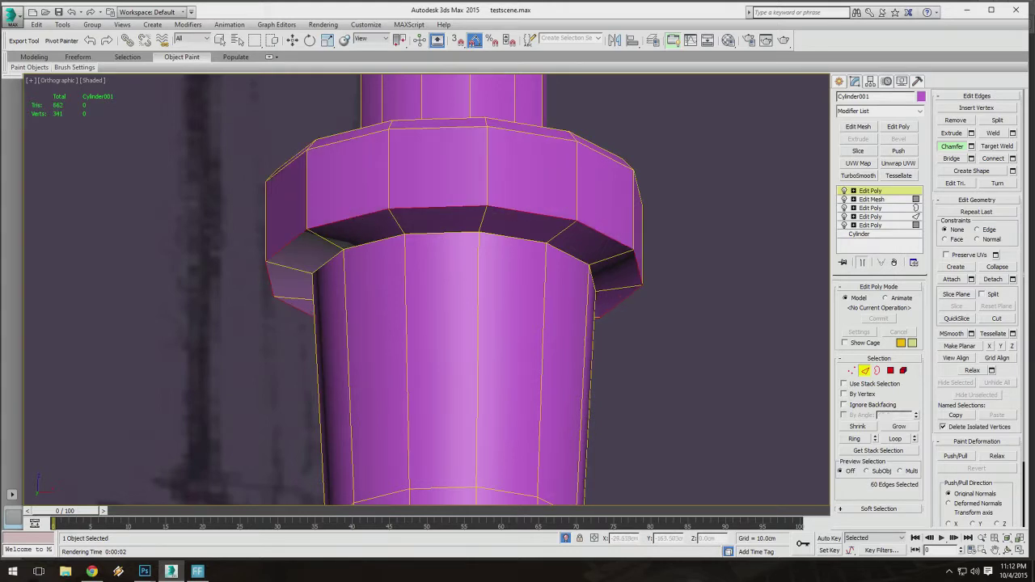
Chamfer the selected collar rims by 0.302 cm with 1 segment, checking the bevels on all three collars.
{"action": "left_click", "coordinate": [971, 145]}
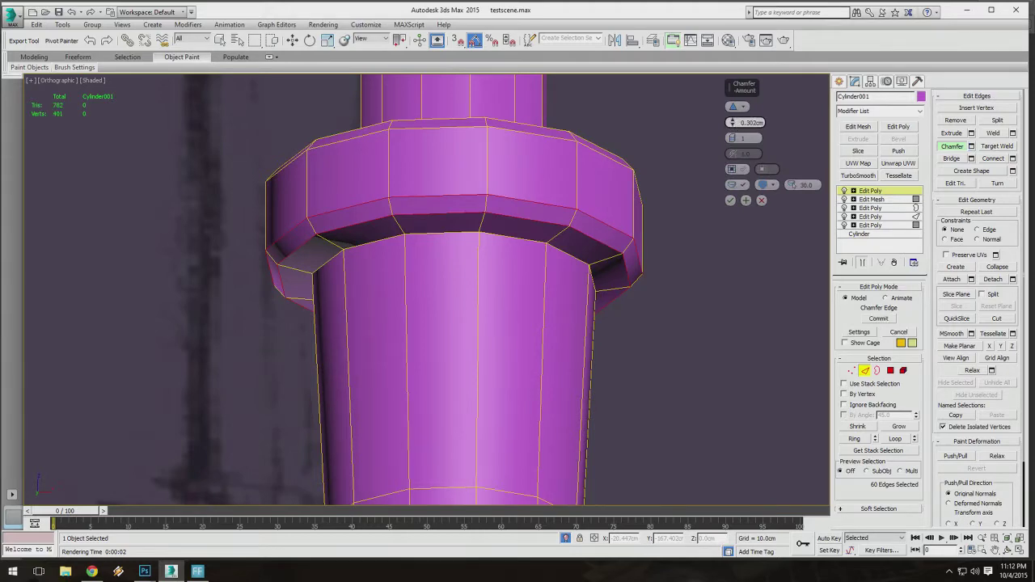
{"action": "scroll", "coordinate": [591, 128], "scroll_direction": "down", "scroll_amount": 5}
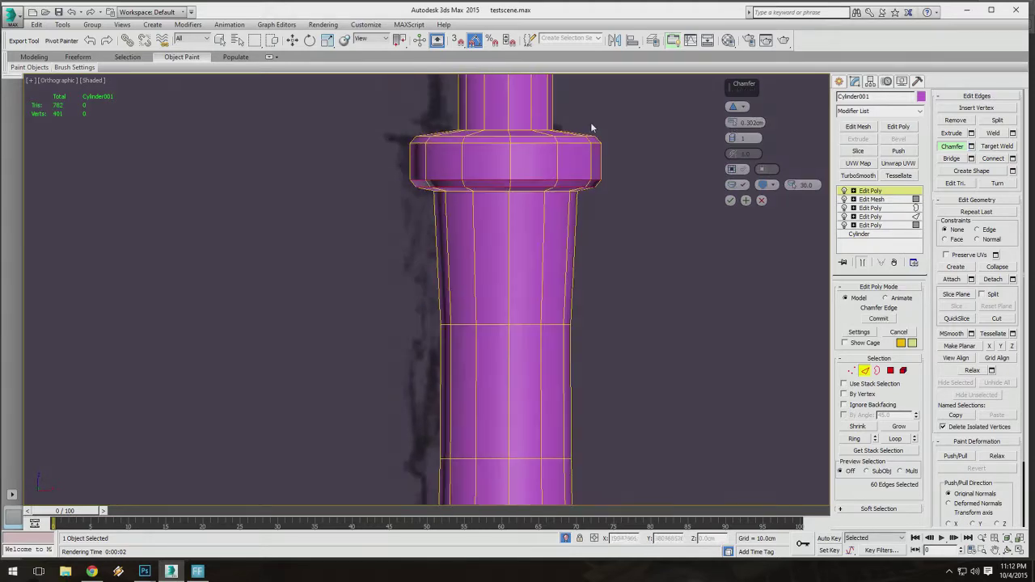
{"action": "middle_click_drag", "start_coordinate": [591, 128], "coordinate": [531, 185]}
{"action": "scroll", "coordinate": [591, 211], "scroll_direction": "down", "scroll_amount": 7}
{"action": "scroll", "coordinate": [566, 230], "scroll_direction": "up", "scroll_amount": 8}
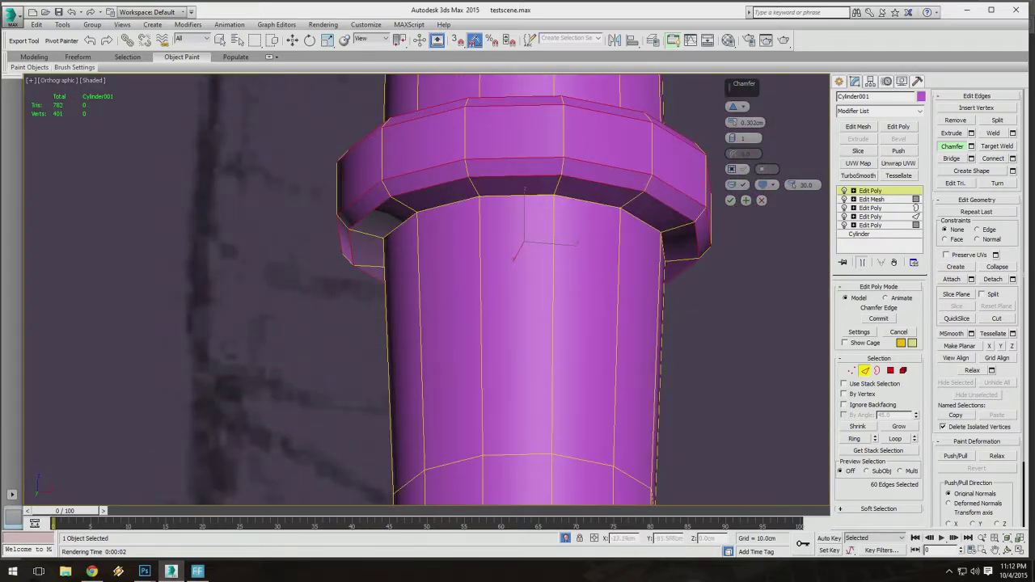
{"action": "scroll", "coordinate": [550, 267], "scroll_direction": "down", "scroll_amount": 4}
{"action": "middle_click_drag", "start_coordinate": [598, 316], "coordinate": [577, 145]}
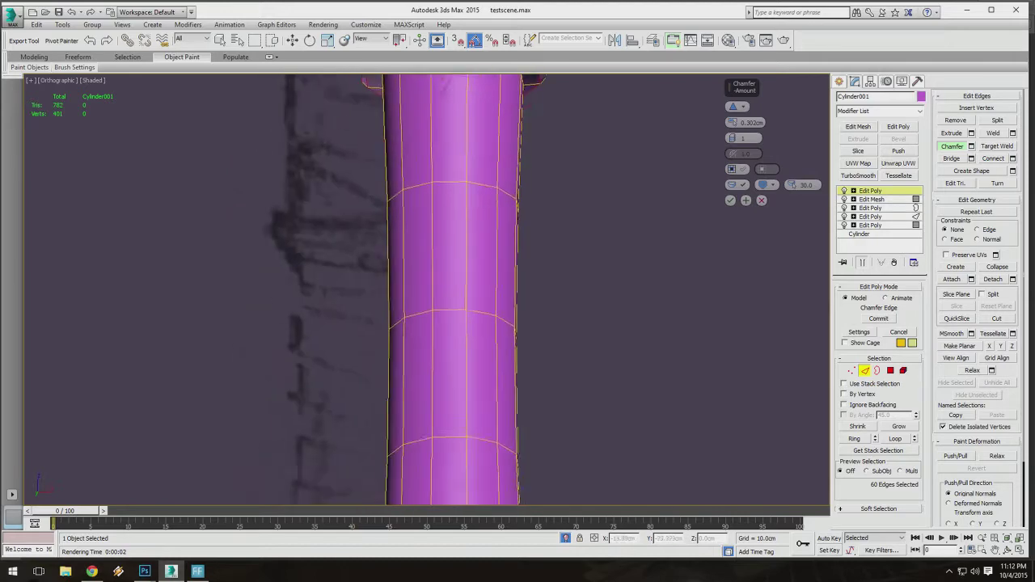
{"action": "scroll", "coordinate": [485, 267], "scroll_direction": "down", "scroll_amount": 5}
{"action": "middle_click_drag", "start_coordinate": [485, 266], "coordinate": [518, 275], "text": "alt"}
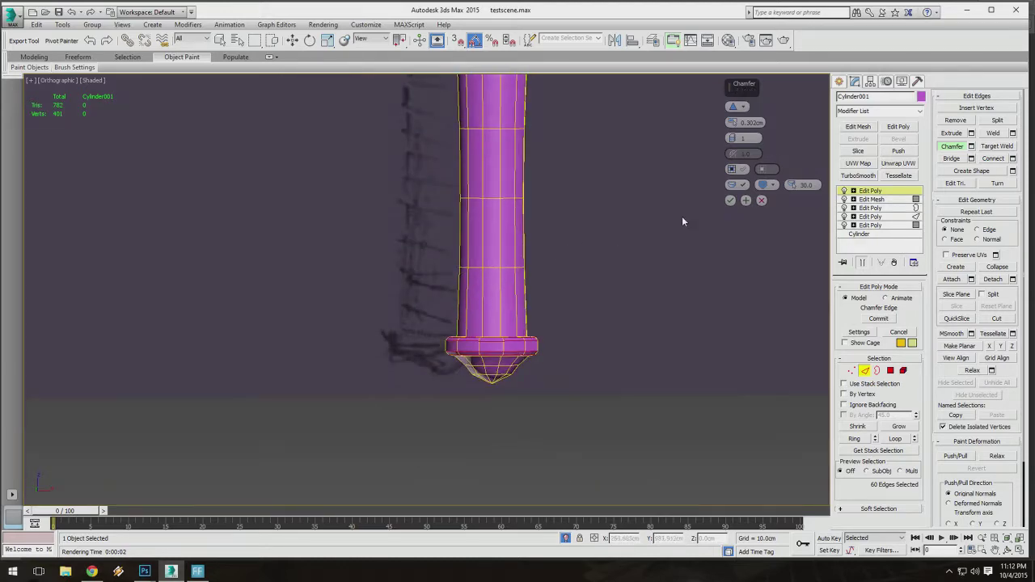
{"action": "left_click", "coordinate": [730, 201]}
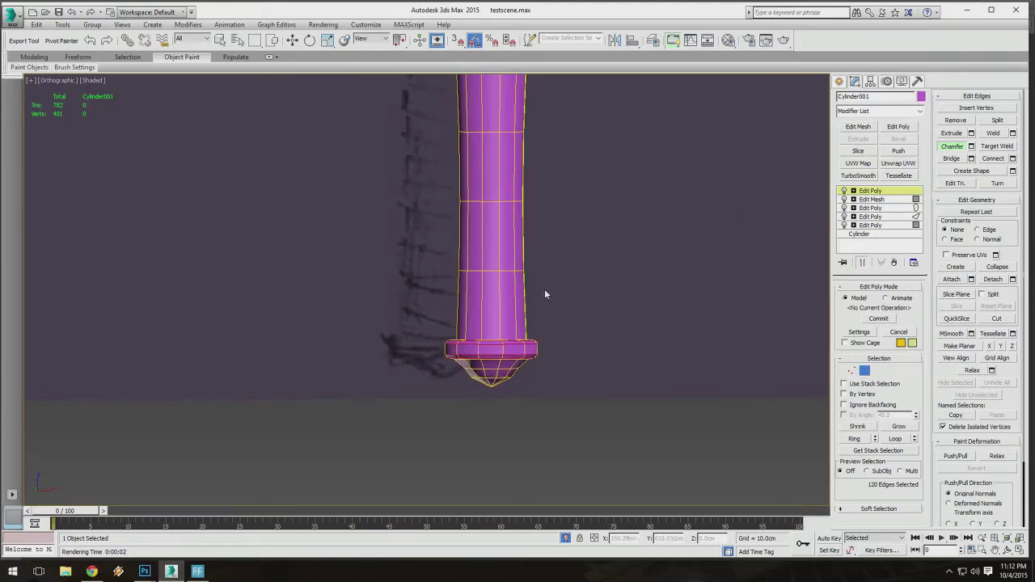
Leave edge editing and deselect the handle.
{"action": "middle_click_drag", "start_coordinate": [544, 288], "coordinate": [602, 229], "text": "alt"}
{"action": "middle_click_drag", "start_coordinate": [589, 270], "coordinate": [602, 247], "text": "alt"}
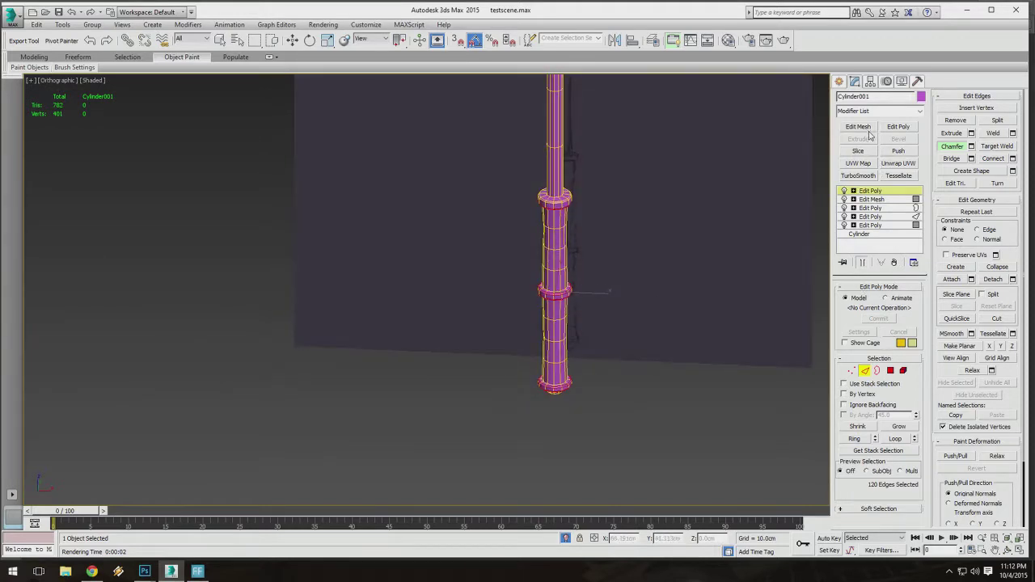
{"action": "key", "text": "2"}
{"action": "key", "text": "r"}
{"action": "left_click", "coordinate": [315, 136]}
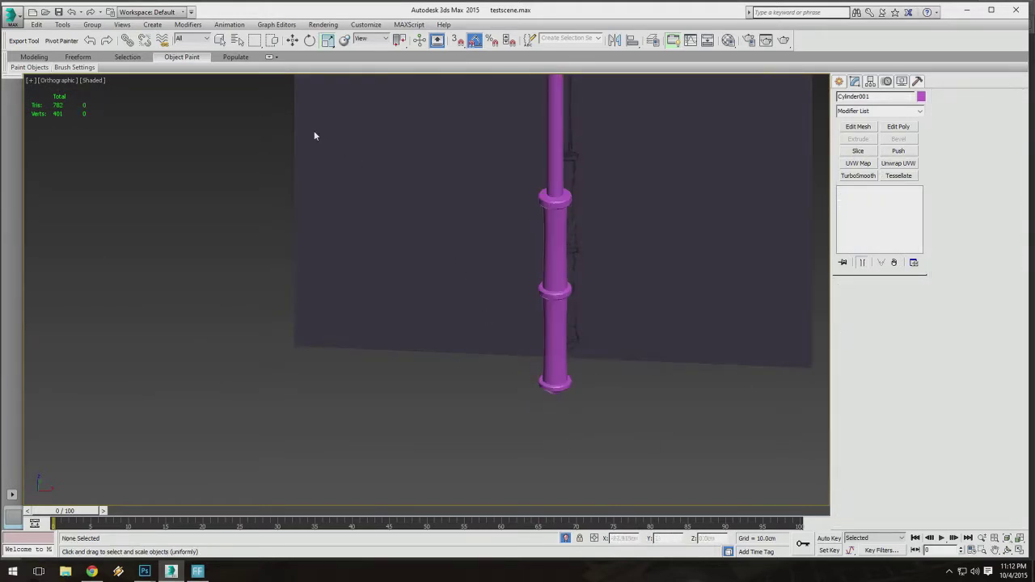
{"action": "key", "text": "q"}
Examine the upper collar's chamfered rims without the wireframe, and reselect the handle.
{"action": "scroll", "coordinate": [497, 238], "scroll_direction": "up", "scroll_amount": 8}
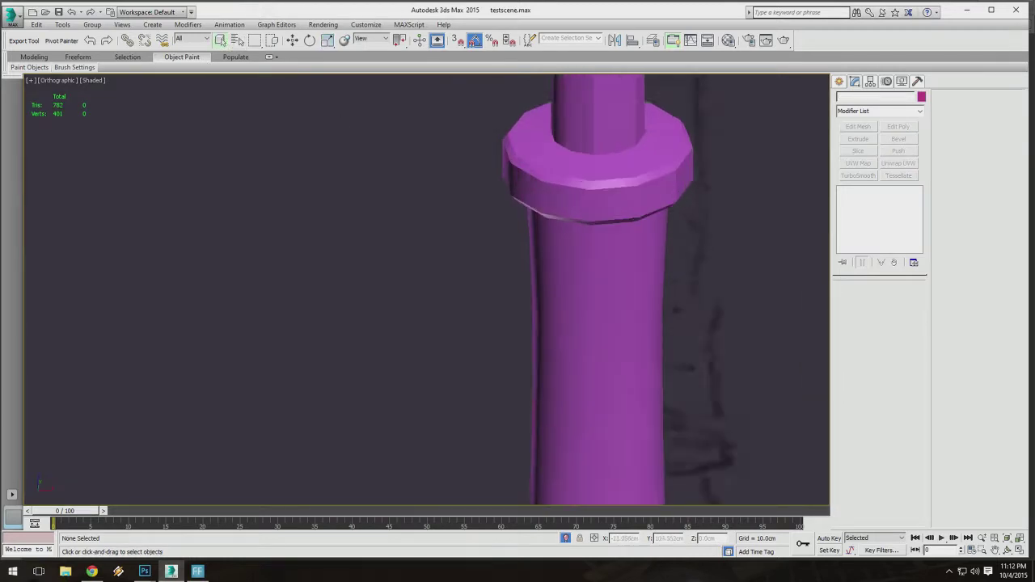
{"action": "scroll", "coordinate": [598, 242], "scroll_direction": "up", "scroll_amount": 4}
{"action": "scroll", "coordinate": [598, 243], "scroll_direction": "down", "scroll_amount": 6}
{"action": "scroll", "coordinate": [598, 243], "scroll_direction": "up", "scroll_amount": 2}
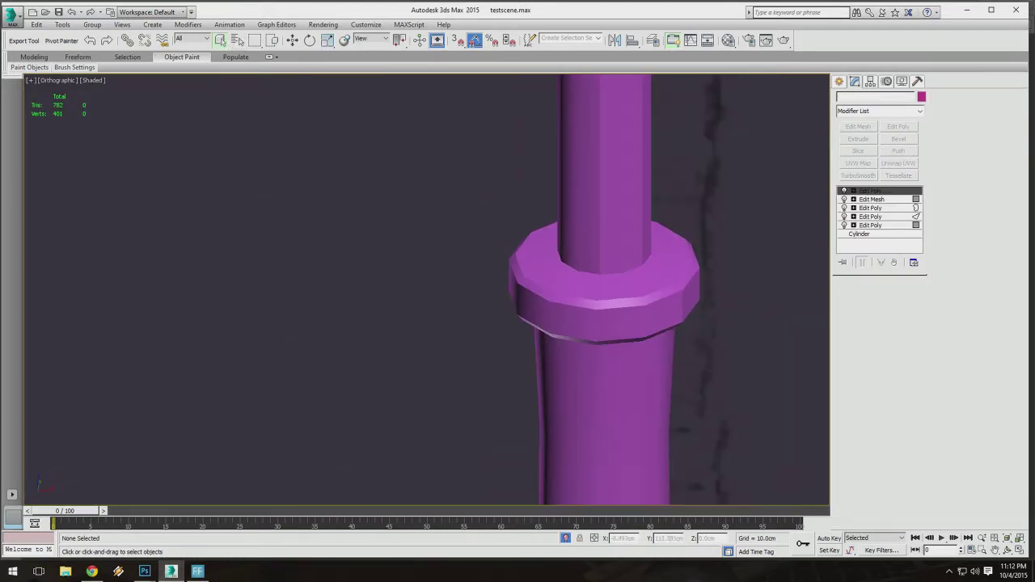
{"action": "key", "text": "ctrl+a"}
{"action": "scroll", "coordinate": [602, 282], "scroll_direction": "up", "scroll_amount": 6}
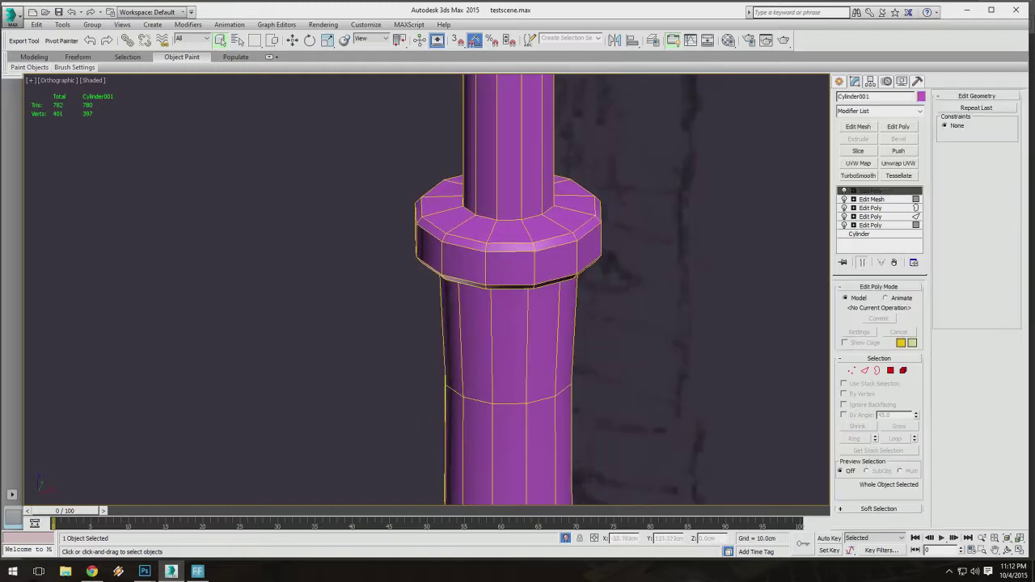
Examine the chamfered collars with the handle deselected, and compare the reselected handle's grip with the reference sketch.
{"action": "scroll", "coordinate": [485, 283], "scroll_direction": "down", "scroll_amount": 4}
{"action": "scroll", "coordinate": [485, 283], "scroll_direction": "up", "scroll_amount": 3}
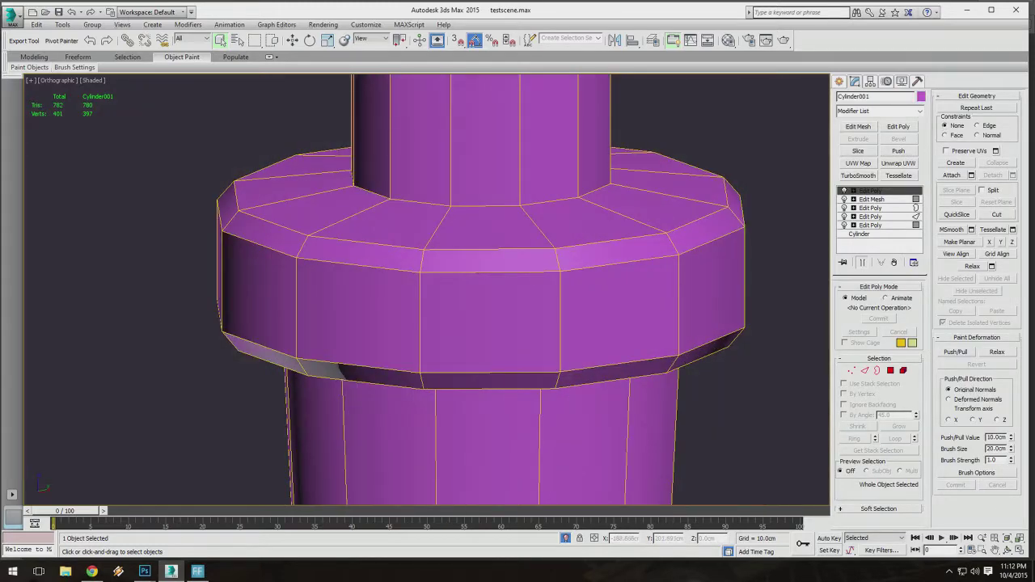
{"action": "scroll", "coordinate": [363, 421], "scroll_direction": "down", "scroll_amount": 10}
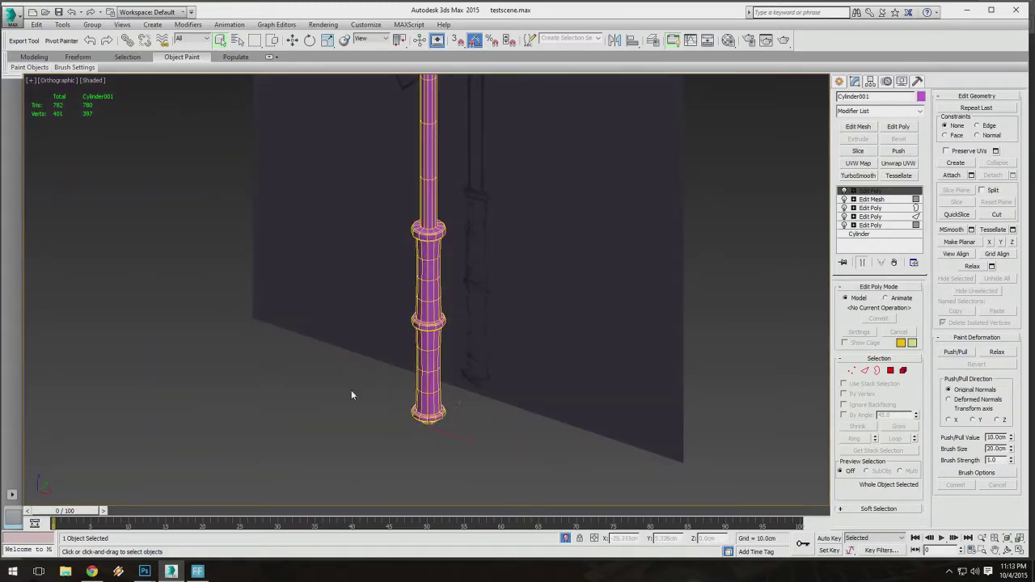
{"action": "left_click", "coordinate": [351, 395]}
{"action": "scroll", "coordinate": [411, 213], "scroll_direction": "up", "scroll_amount": 5}
{"action": "scroll", "coordinate": [538, 315], "scroll_direction": "down", "scroll_amount": 6}
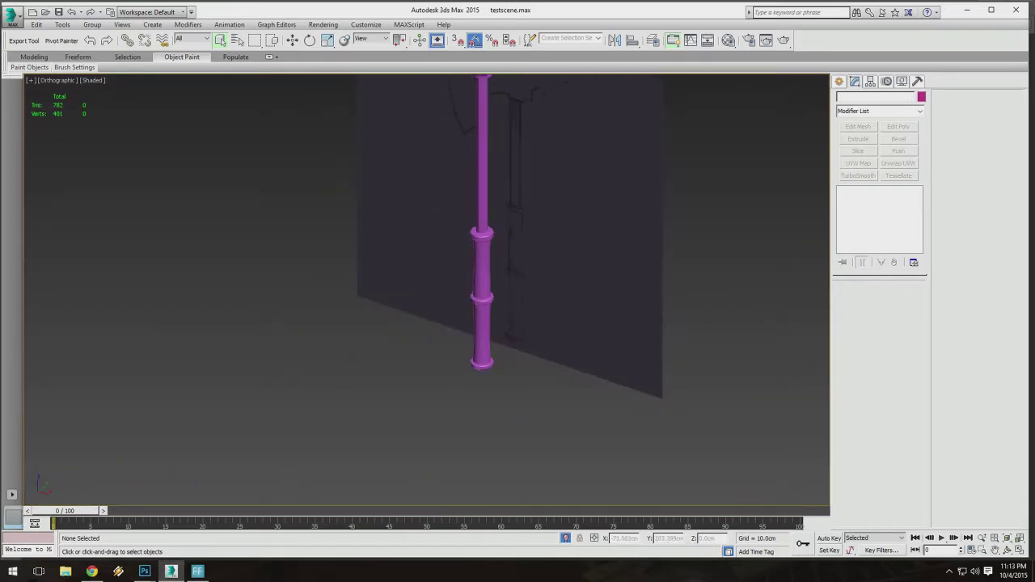
{"action": "scroll", "coordinate": [538, 315], "scroll_direction": "up", "scroll_amount": 6}
{"action": "scroll", "coordinate": [463, 198], "scroll_direction": "up", "scroll_amount": 5}
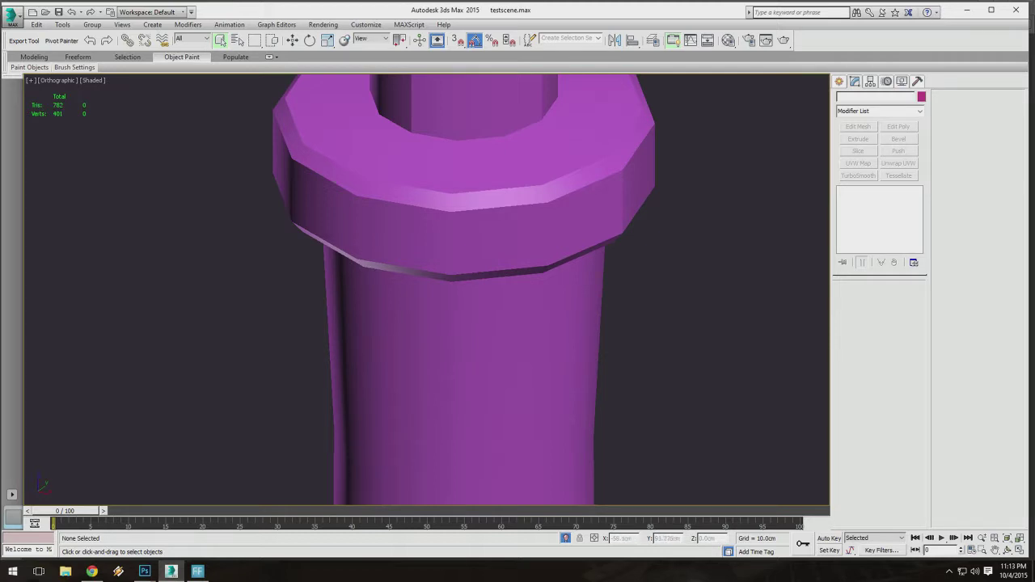
{"action": "middle_click_drag", "start_coordinate": [427, 290], "coordinate": [428, 312]}
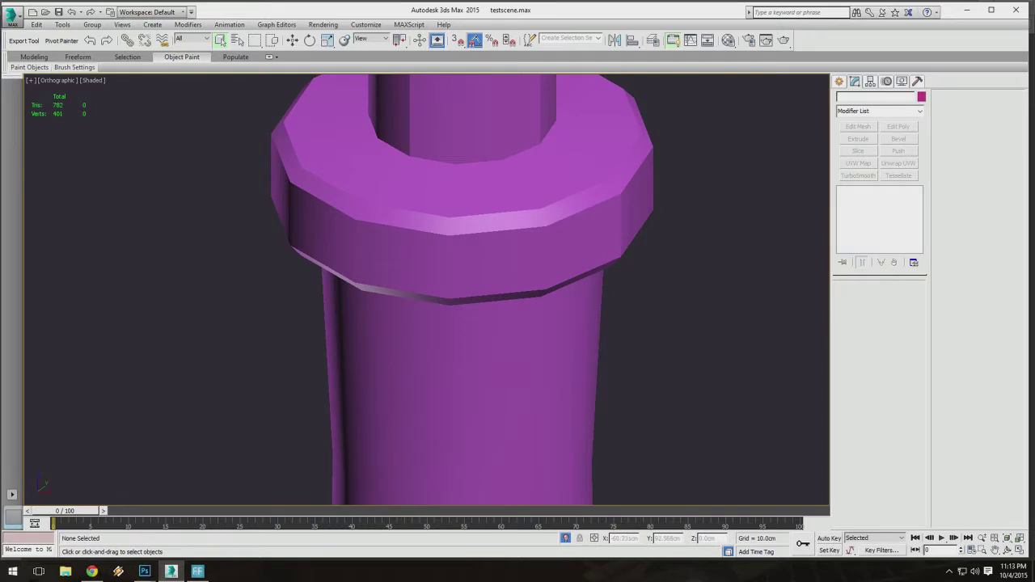
{"action": "scroll", "coordinate": [461, 289], "scroll_direction": "down", "scroll_amount": 3}
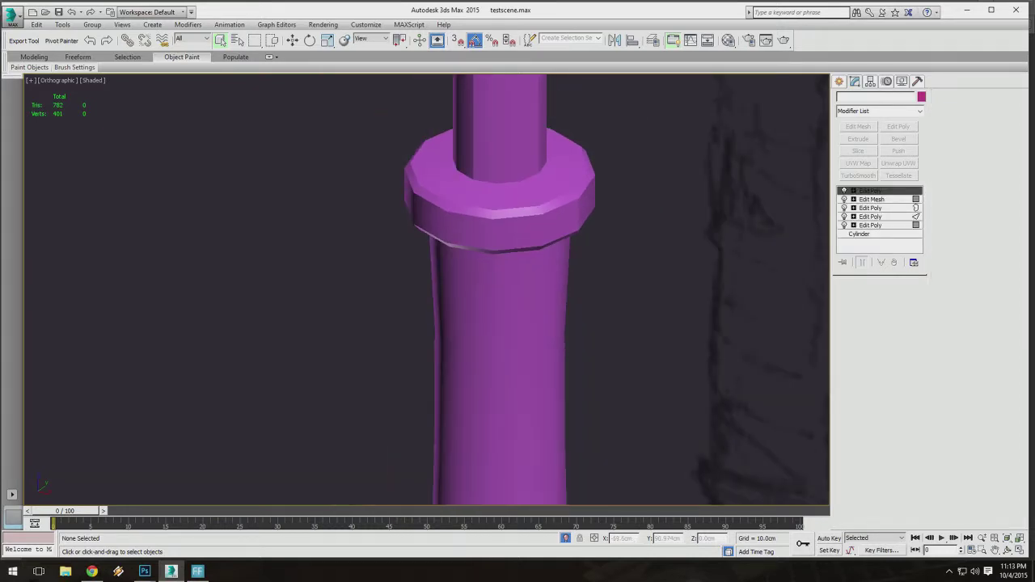
{"action": "left_click", "coordinate": [501, 323]}
{"action": "scroll", "coordinate": [537, 291], "scroll_direction": "down", "scroll_amount": 5}
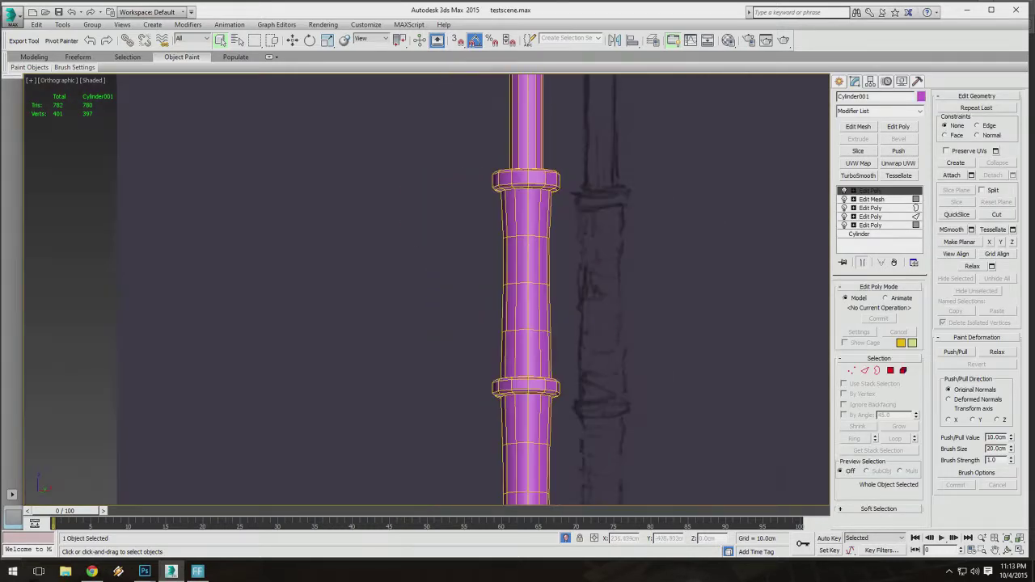
{"action": "scroll", "coordinate": [493, 233], "scroll_direction": "down", "scroll_amount": 5}
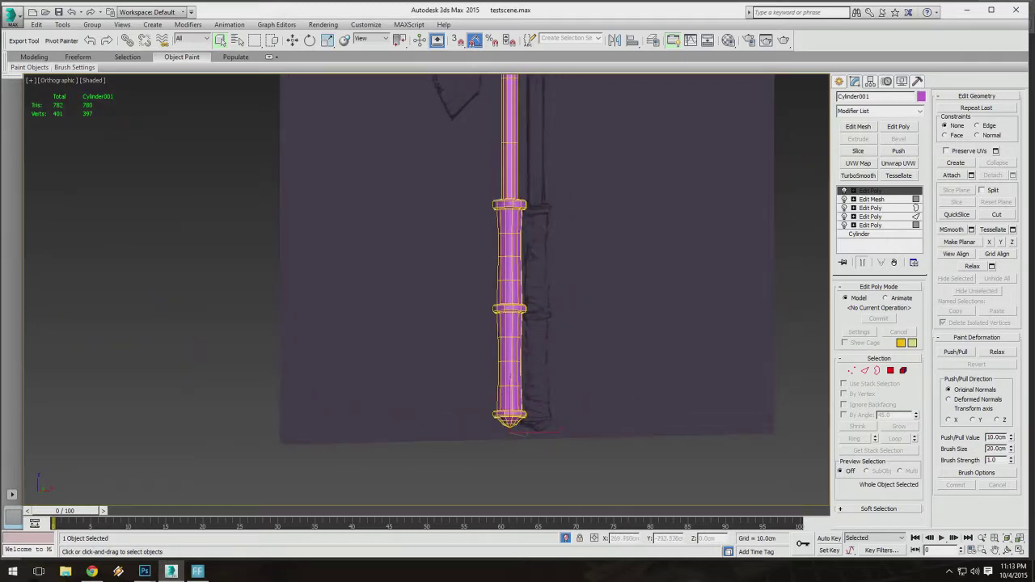
{"action": "scroll", "coordinate": [531, 259], "scroll_direction": "up", "scroll_amount": 4}
{"action": "scroll", "coordinate": [485, 291], "scroll_direction": "down", "scroll_amount": 4}
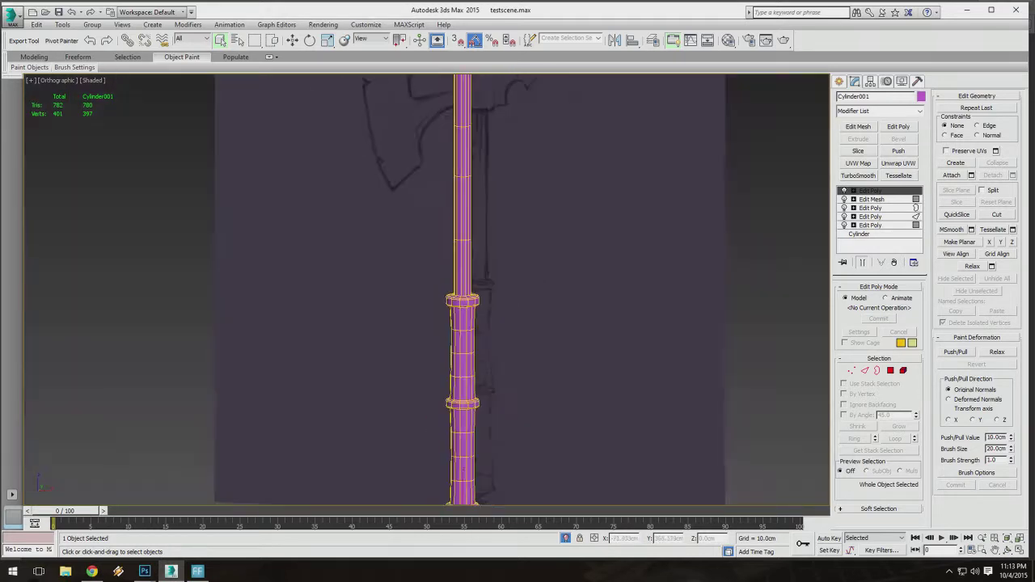
Turn on edged-faces display for the viewport and reselect the handle.
{"action": "left_click", "coordinate": [162, 316]}
{"action": "scroll", "coordinate": [217, 316], "scroll_direction": "up", "scroll_amount": 4}
{"action": "middle_click_drag", "start_coordinate": [584, 344], "coordinate": [358, 313]}
{"action": "key", "text": "F4"}
{"action": "left_click", "coordinate": [485, 323]}
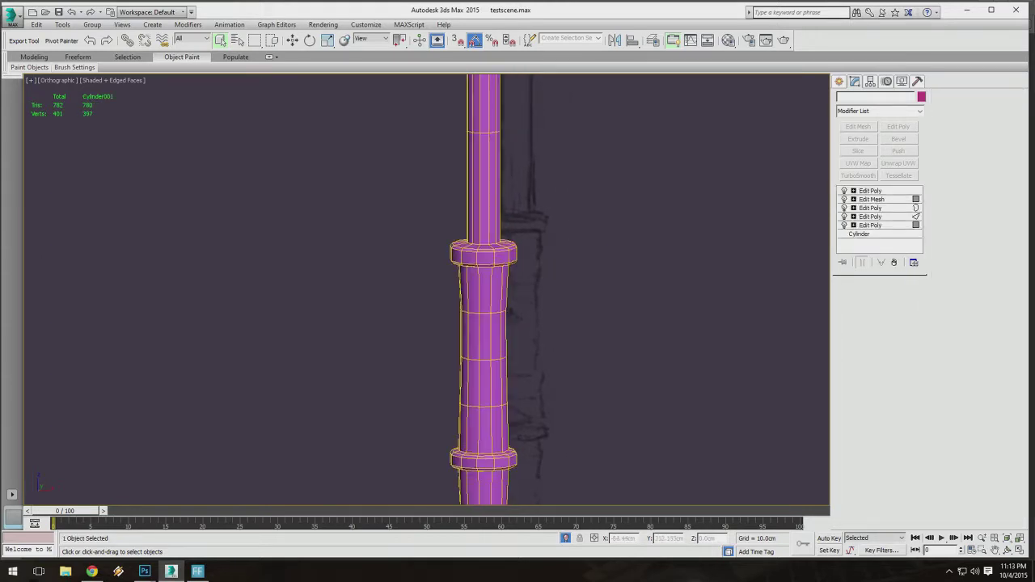
{"action": "scroll", "coordinate": [388, 198], "scroll_direction": "down", "scroll_amount": 4}
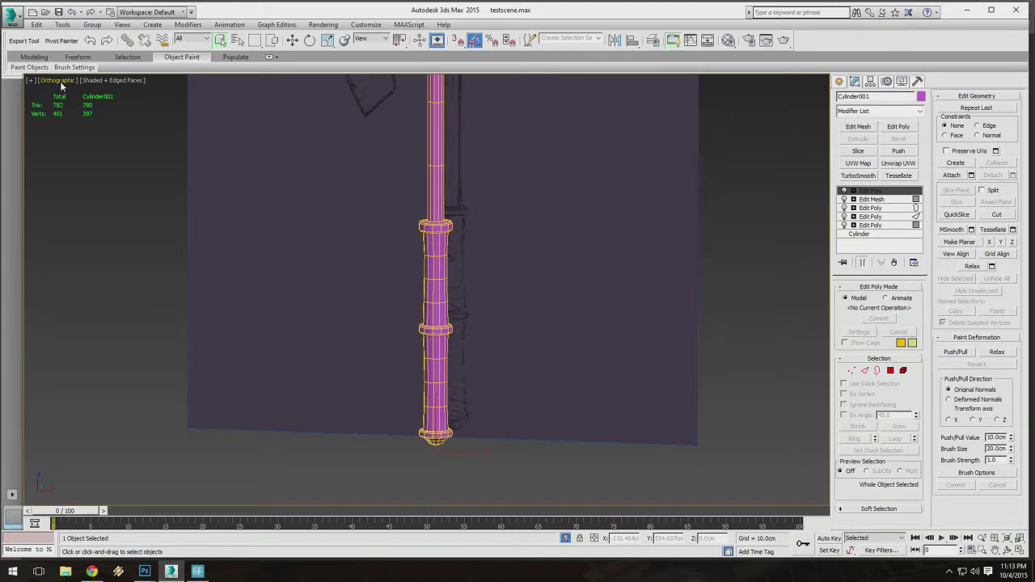
Switch the viewport to the Front view and frame the handle's collars against the sketch.
{"action": "left_click", "coordinate": [62, 84]}
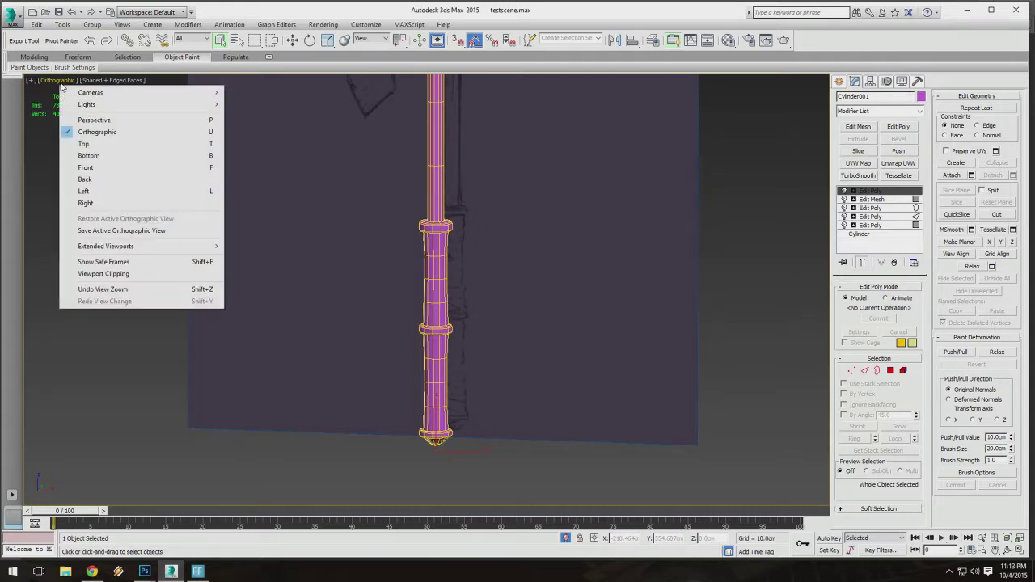
{"action": "left_click", "coordinate": [104, 167]}
{"action": "scroll", "coordinate": [387, 297], "scroll_direction": "up", "scroll_amount": 10}
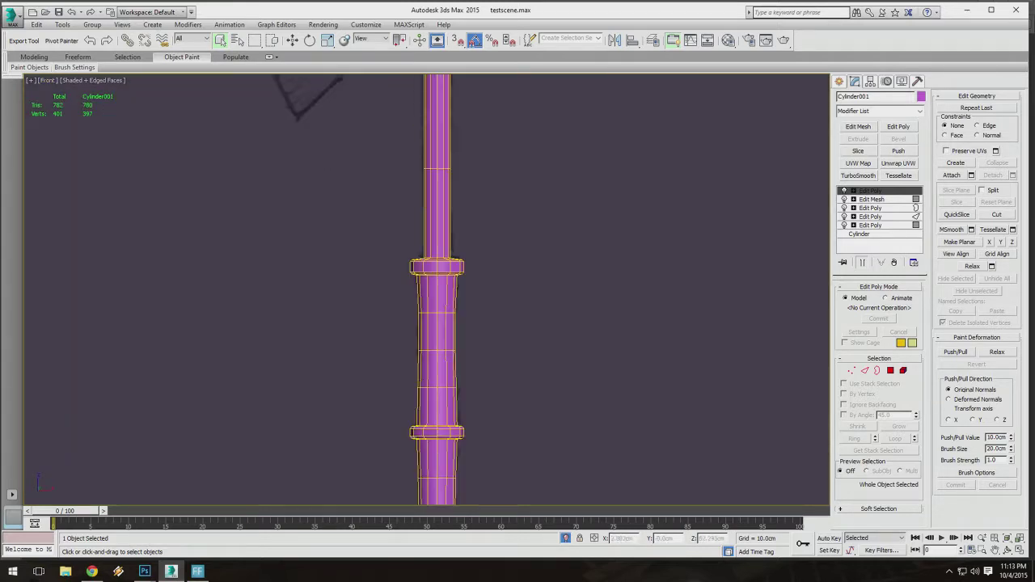
{"action": "scroll", "coordinate": [650, 223], "scroll_direction": "down", "scroll_amount": 3}
{"action": "scroll", "coordinate": [650, 224], "scroll_direction": "down", "scroll_amount": 4}
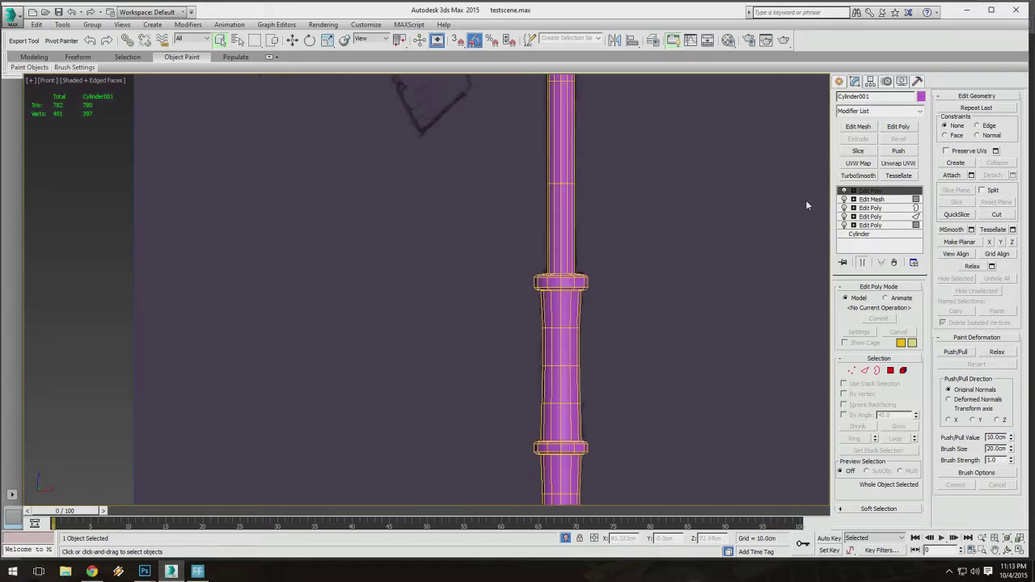
{"action": "scroll", "coordinate": [805, 200], "scroll_direction": "up", "scroll_amount": 2}
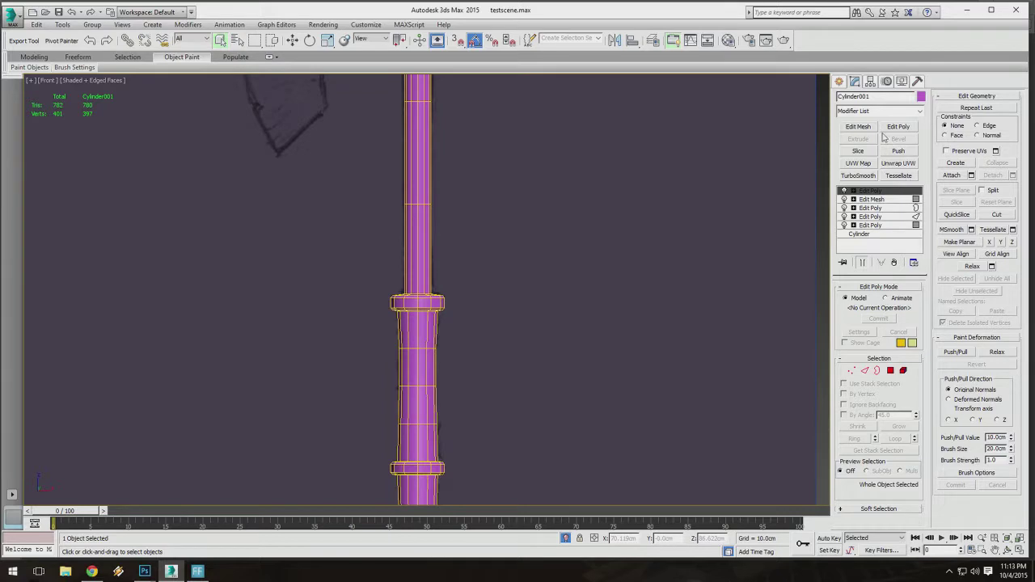
Start polygon editing and select all polygons of the flared cap at the handle's top end.
{"action": "left_click", "coordinate": [889, 371]}
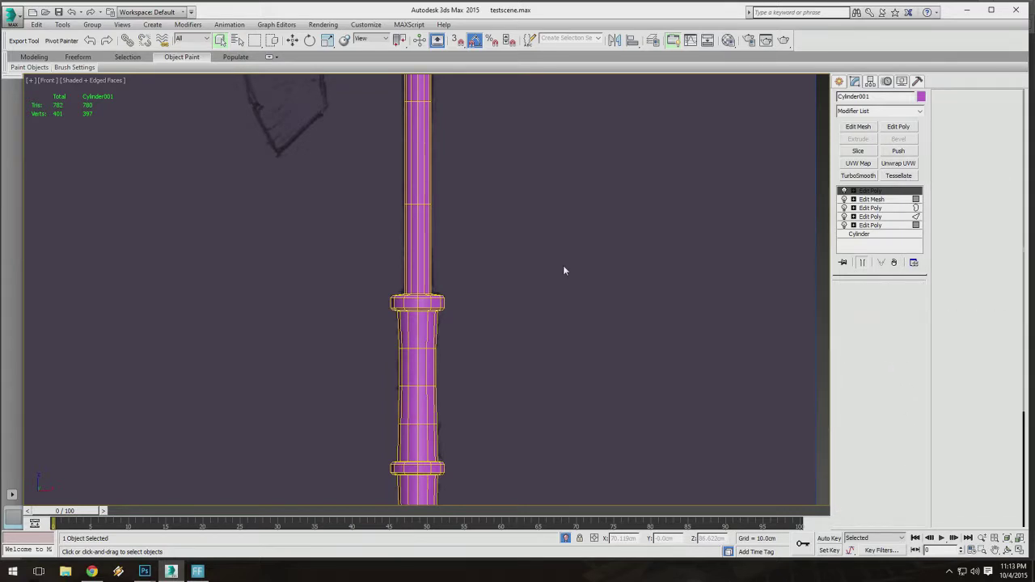
{"action": "mouse_move", "coordinate": [387, 224]}
{"action": "middle_mouse_down"}
{"action": "mouse_move", "coordinate": [340, 304]}
{"action": "mouse_move", "coordinate": [347, 481]}
{"action": "middle_mouse_up"}
{"action": "scroll", "coordinate": [356, 353], "scroll_direction": "down", "scroll_amount": 5}
{"action": "scroll", "coordinate": [357, 350], "scroll_direction": "up", "scroll_amount": 6}
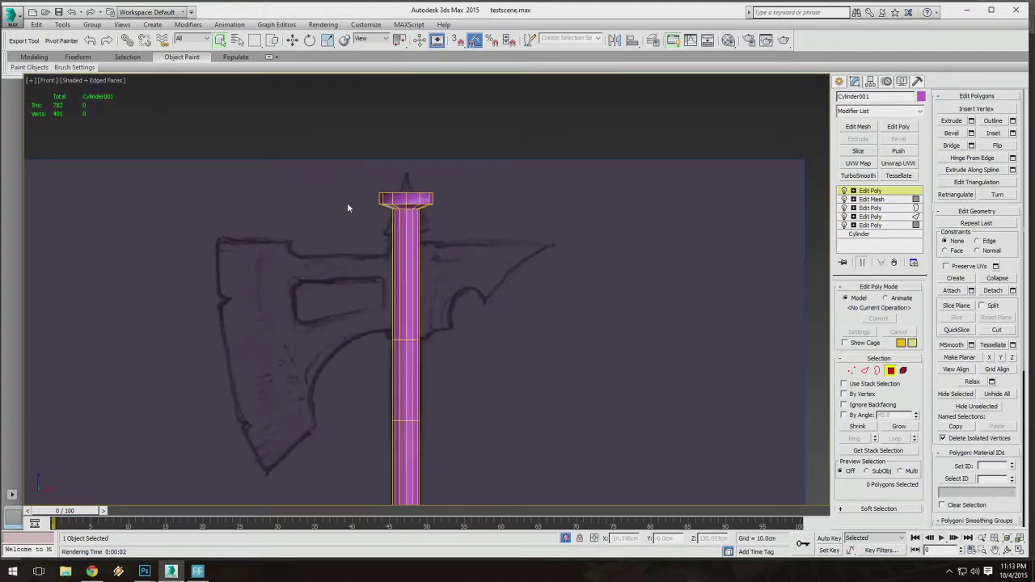
{"action": "middle_click_drag", "start_coordinate": [346, 202], "coordinate": [344, 236]}
{"action": "scroll", "coordinate": [345, 233], "scroll_direction": "up", "scroll_amount": 5}
{"action": "left_click_drag", "start_coordinate": [629, 260], "coordinate": [650, 256]}
{"action": "middle_click_drag", "start_coordinate": [484, 207], "coordinate": [480, 202]}
{"action": "scroll", "coordinate": [545, 244], "scroll_direction": "up", "scroll_amount": 4}
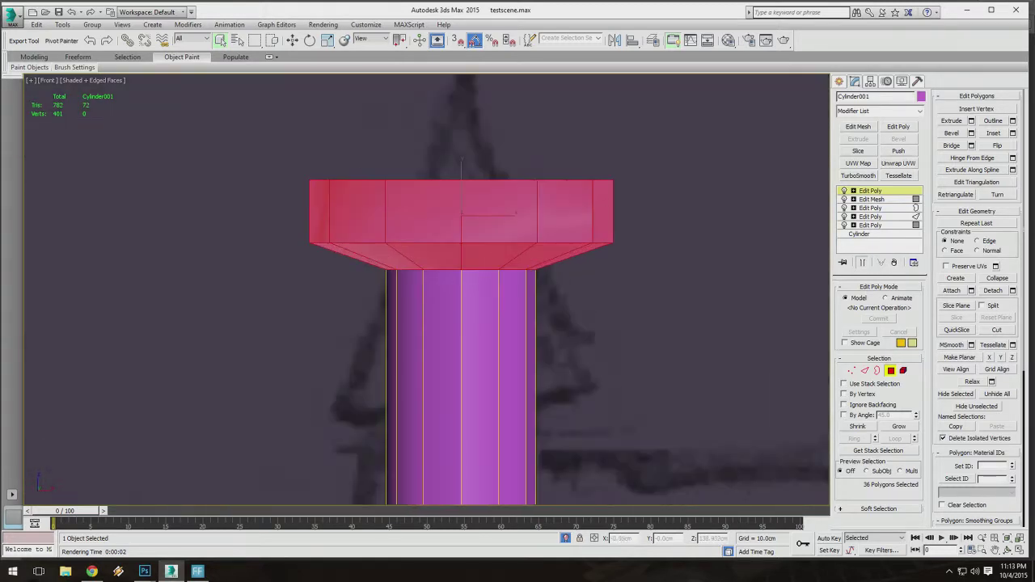
Switch to wireframe display and reselect the top cap's polygons, shown as shaded faces.
{"action": "left_click", "coordinate": [350, 165]}
{"action": "key", "text": "F3"}
{"action": "left_click_drag", "start_coordinate": [289, 149], "coordinate": [639, 259]}
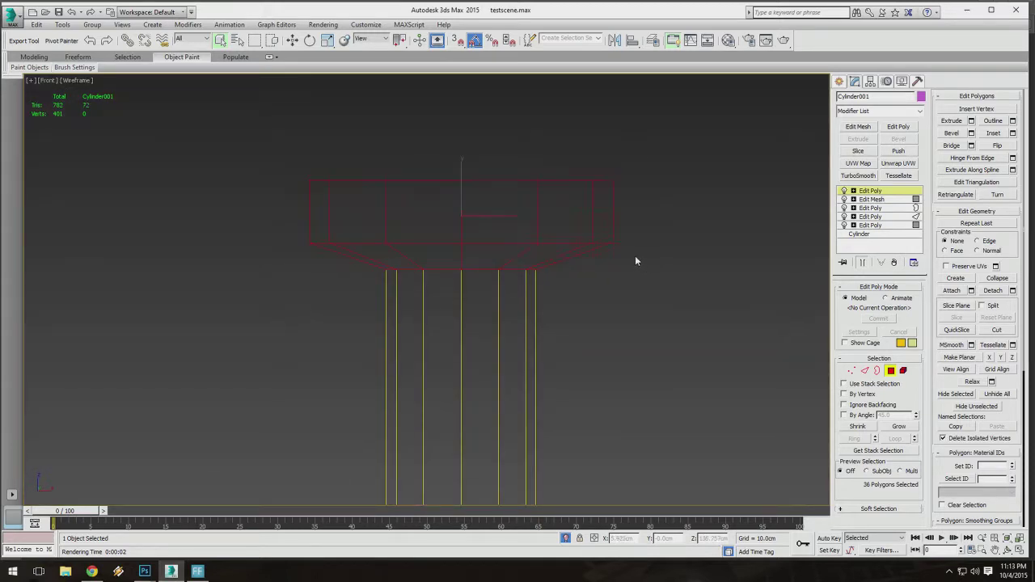
{"action": "key", "text": "F3"}
Clear the top cap's smoothing groups and assign its polygons to smoothing group 1.
{"action": "scroll", "coordinate": [550, 227], "scroll_direction": "down", "scroll_amount": 5}
{"action": "middle_click_drag", "start_coordinate": [543, 243], "coordinate": [545, 165]}
{"action": "scroll", "coordinate": [546, 167], "scroll_direction": "down", "scroll_amount": 4}
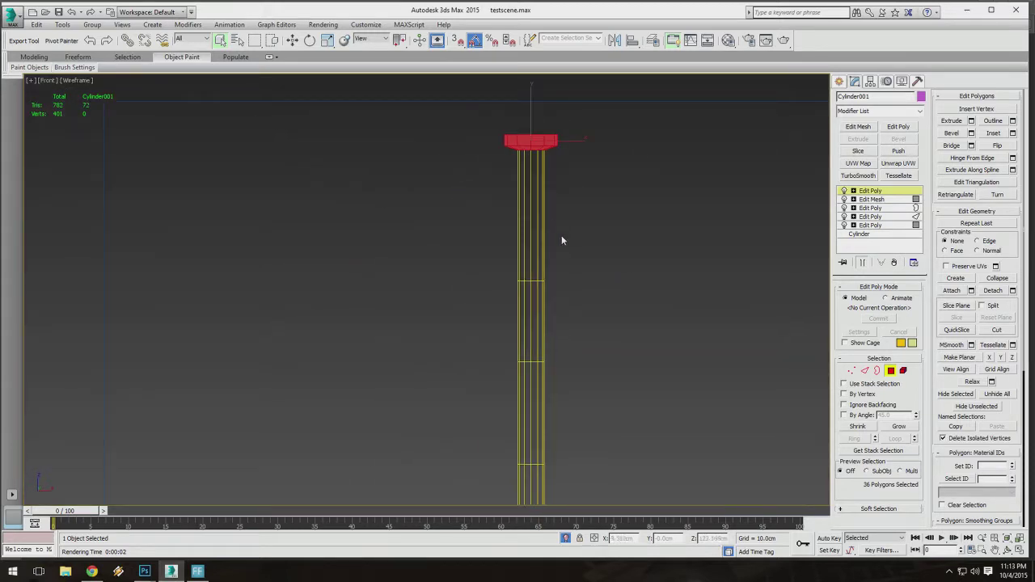
{"action": "middle_click_drag", "start_coordinate": [674, 332], "coordinate": [630, 243]}
{"action": "scroll", "coordinate": [968, 384], "scroll_direction": "down", "scroll_amount": 5}
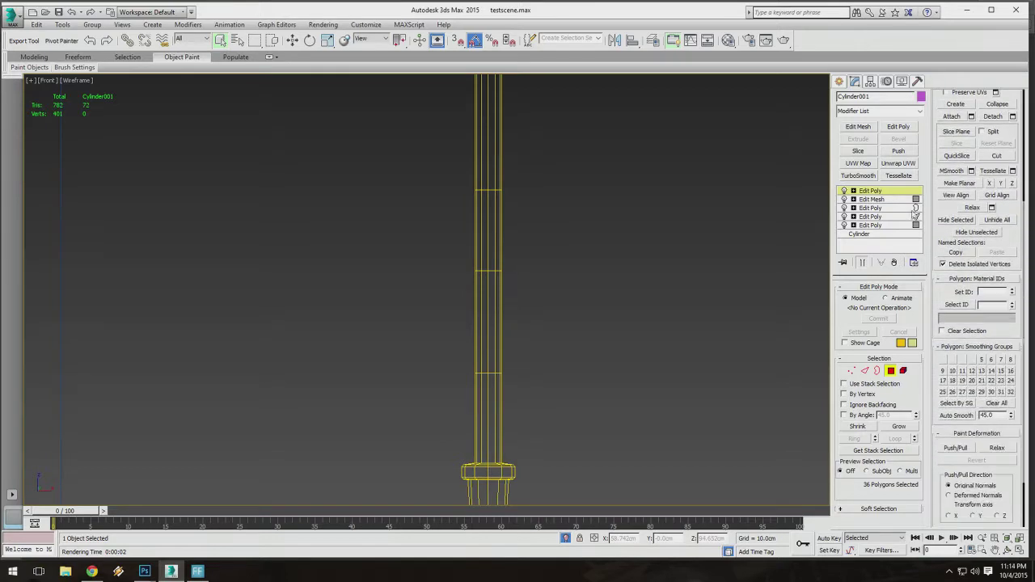
{"action": "left_click", "coordinate": [1001, 403]}
{"action": "middle_click_drag", "start_coordinate": [632, 227], "coordinate": [516, 128]}
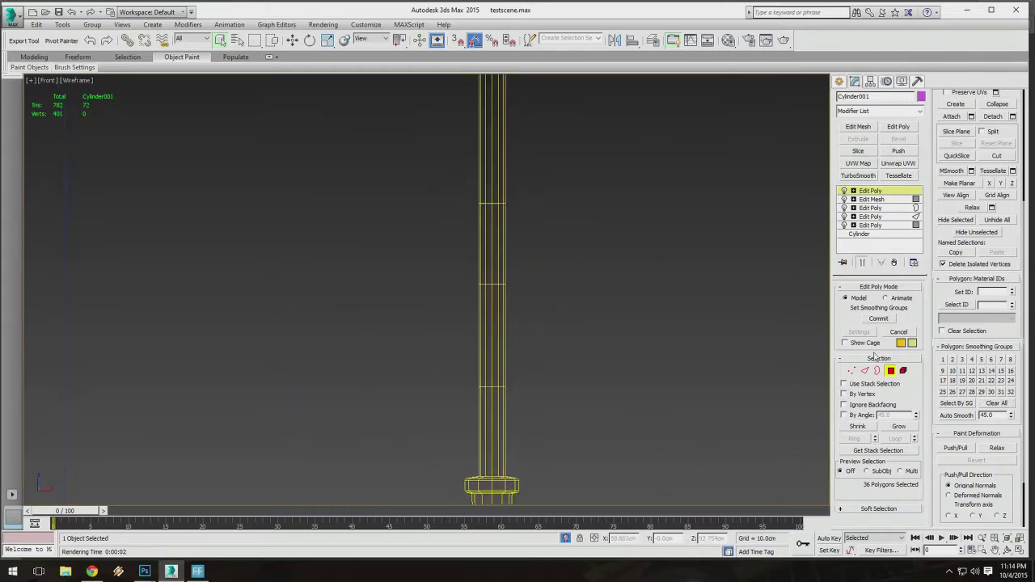
{"action": "left_click", "coordinate": [943, 361]}
Select the shaft polygons between the top cap and upper collar, clear their smoothing groups and assign group 2.
{"action": "middle_click_drag", "start_coordinate": [591, 191], "coordinate": [557, 177]}
{"action": "left_click", "coordinate": [577, 301]}
{"action": "scroll", "coordinate": [558, 182], "scroll_direction": "down", "scroll_amount": 1}
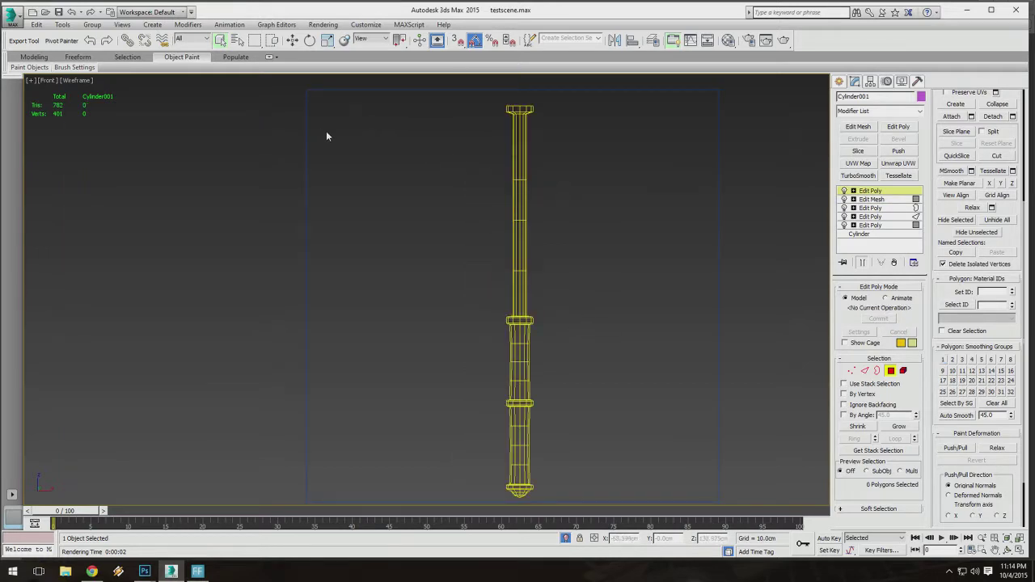
{"action": "left_click_drag", "start_coordinate": [653, 306], "coordinate": [654, 307]}
{"action": "scroll", "coordinate": [537, 300], "scroll_direction": "up", "scroll_amount": 5}
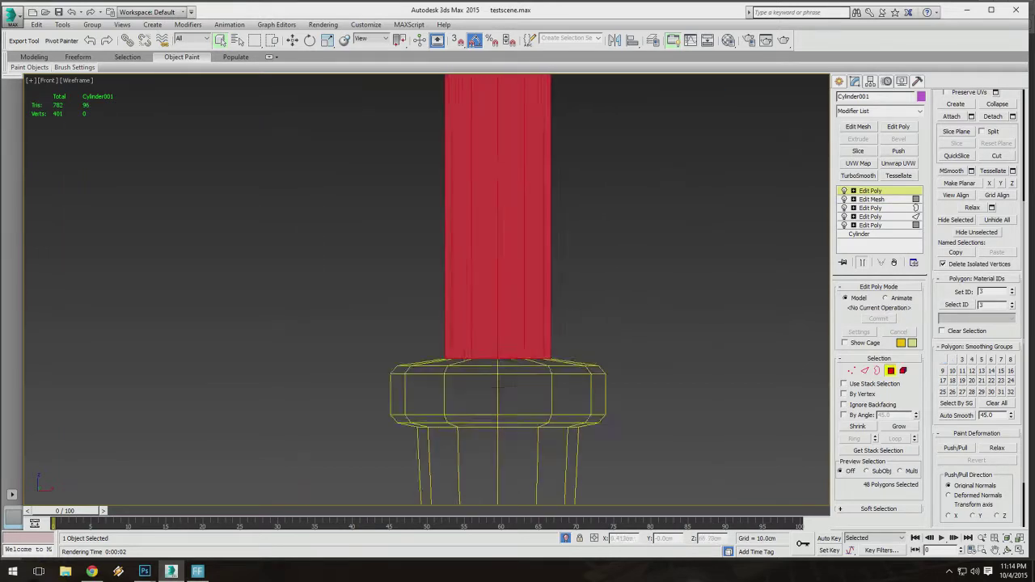
{"action": "left_click", "coordinate": [999, 405]}
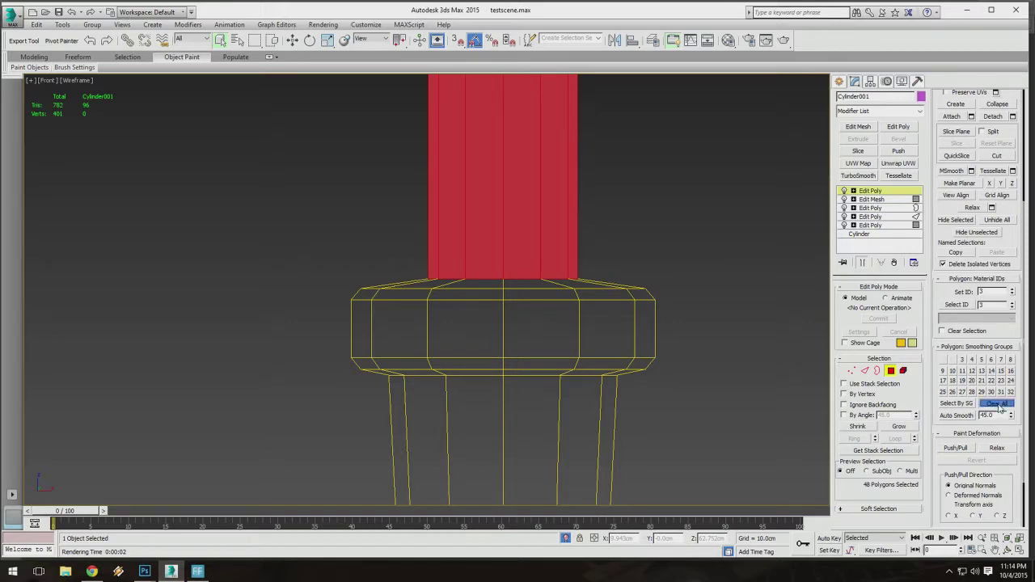
{"action": "left_click", "coordinate": [952, 362]}
Select the upper collar's polygons, clear their smoothing groups and assign smoothing group 1.
{"action": "middle_click_drag", "start_coordinate": [672, 290], "coordinate": [605, 214]}
{"action": "left_click", "coordinate": [616, 200]}
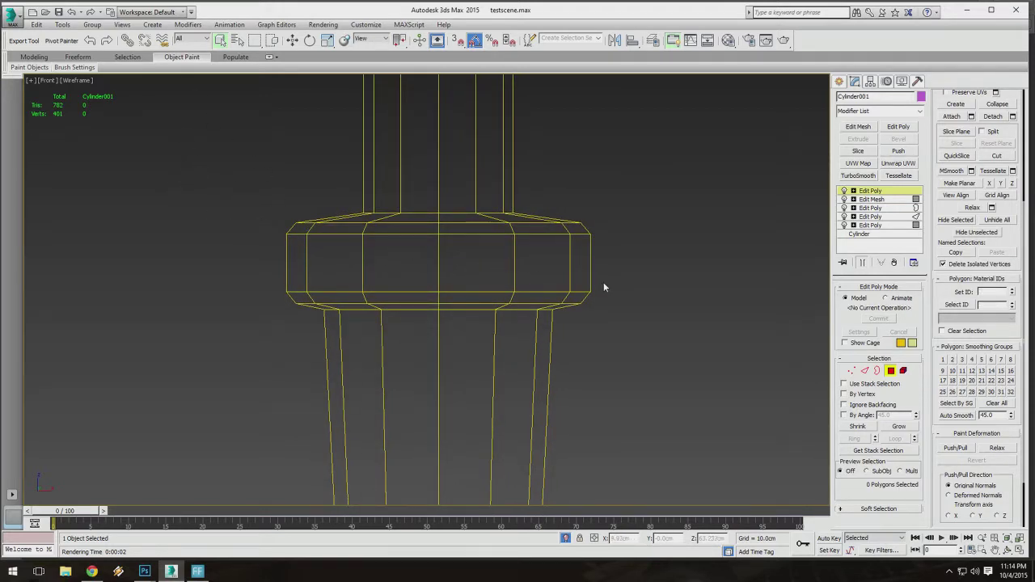
{"action": "left_click_drag", "start_coordinate": [639, 307], "coordinate": [638, 307]}
{"action": "scroll", "coordinate": [587, 299], "scroll_direction": "down", "scroll_amount": 5}
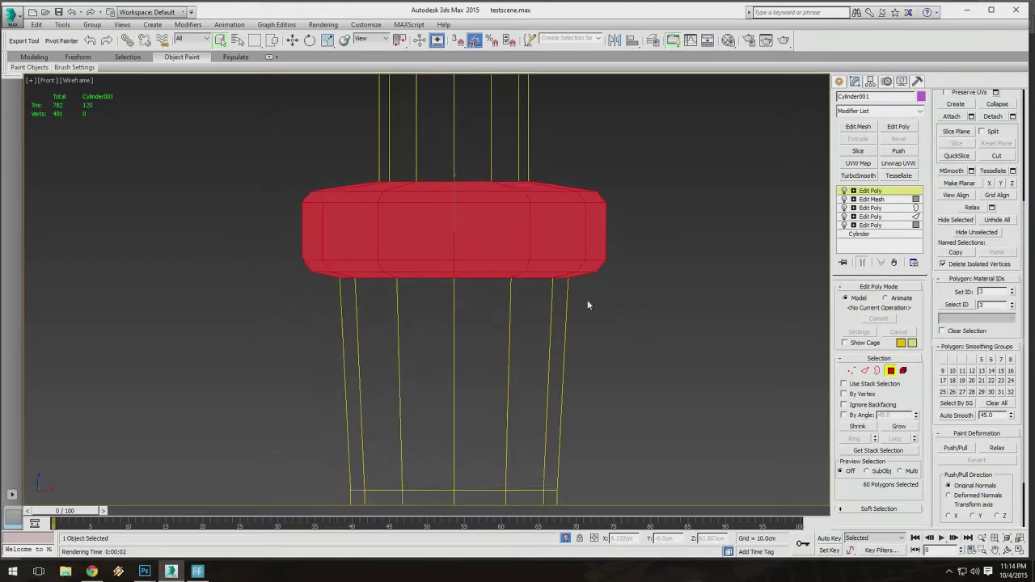
{"action": "scroll", "coordinate": [601, 280], "scroll_direction": "up", "scroll_amount": 3}
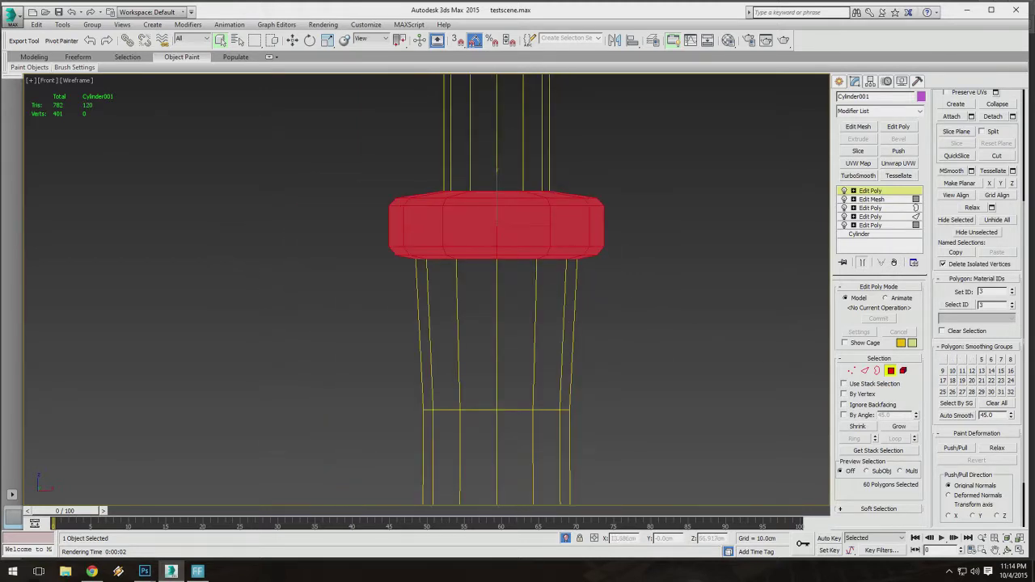
{"action": "left_click", "coordinate": [999, 403]}
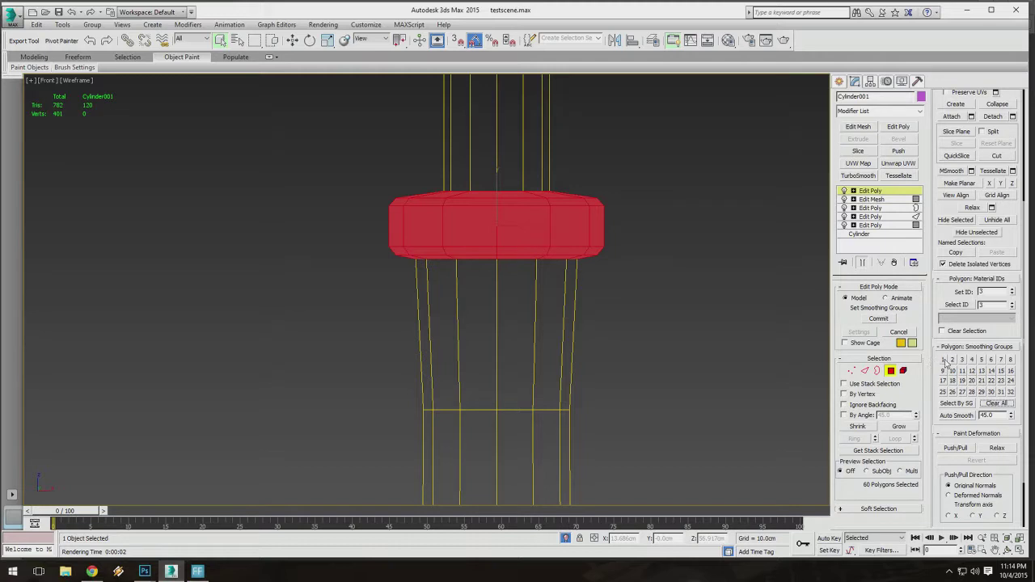
{"action": "left_click", "coordinate": [942, 360]}
Select the grip polygons between the upper and middle collars, clear their smoothing groups and assign group 2.
{"action": "scroll", "coordinate": [571, 301], "scroll_direction": "down", "scroll_amount": 5}
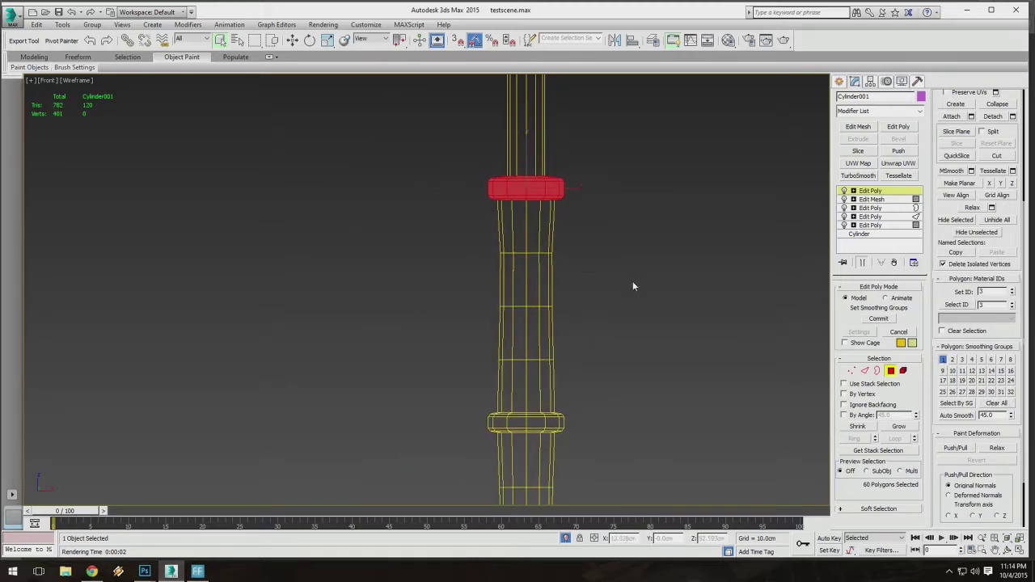
{"action": "left_click", "coordinate": [622, 317]}
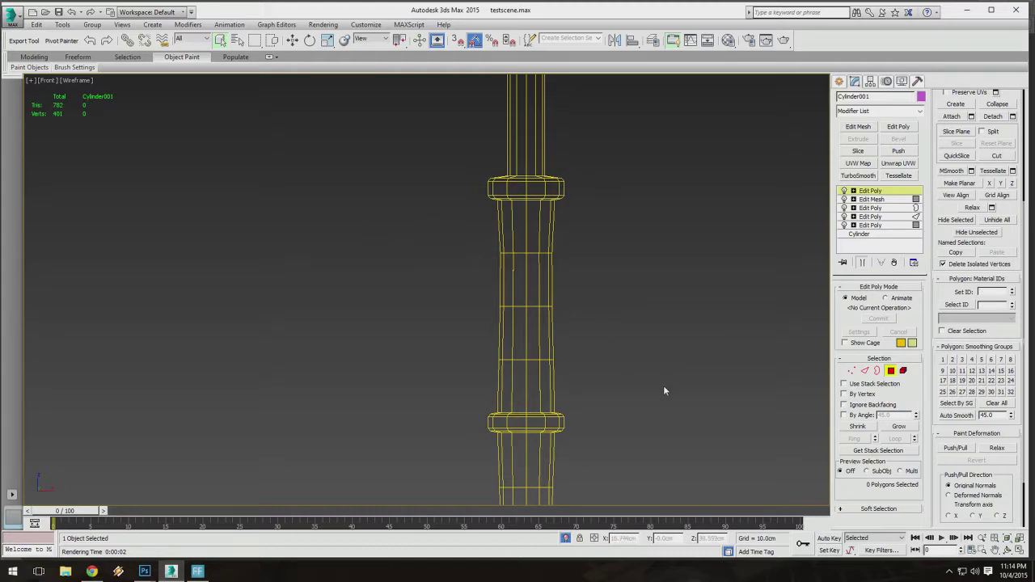
{"action": "left_click_drag", "start_coordinate": [664, 386], "coordinate": [676, 407]}
{"action": "middle_click_drag", "start_coordinate": [663, 387], "coordinate": [656, 354]}
{"action": "left_click", "coordinate": [996, 403]}
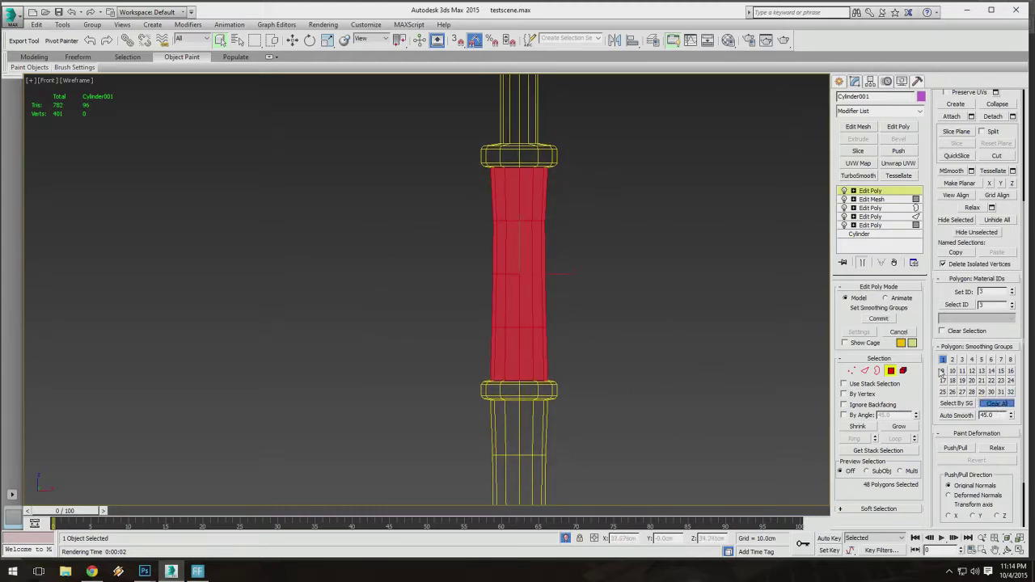
{"action": "left_click", "coordinate": [943, 360]}
{"action": "left_click", "coordinate": [996, 403]}
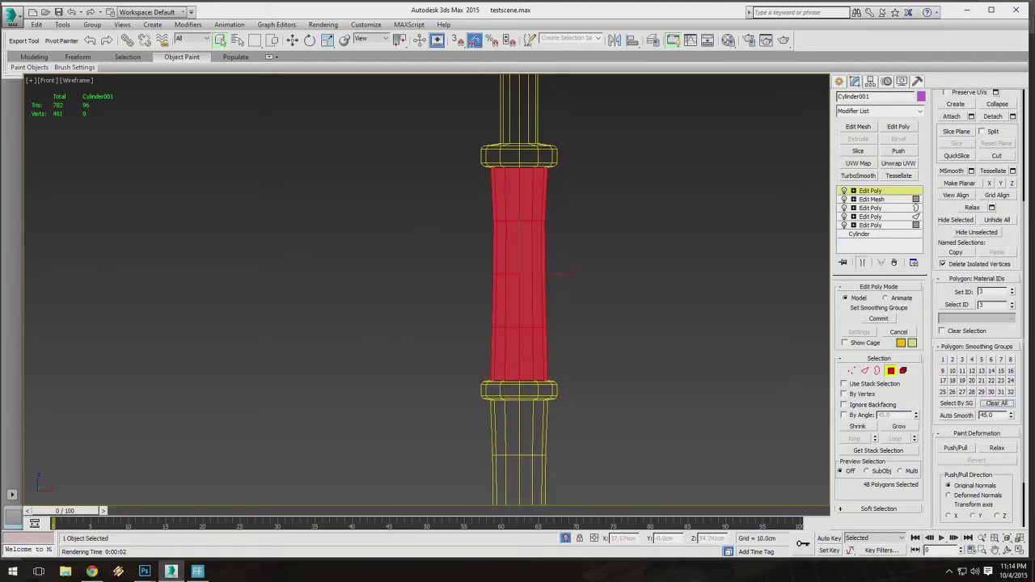
{"action": "left_click", "coordinate": [951, 358]}
Select the middle collar's polygons, clear their smoothing groups and assign smoothing group 1.
{"action": "middle_click_drag", "start_coordinate": [602, 337], "coordinate": [603, 260]}
{"action": "scroll", "coordinate": [550, 292], "scroll_direction": "up", "scroll_amount": 6}
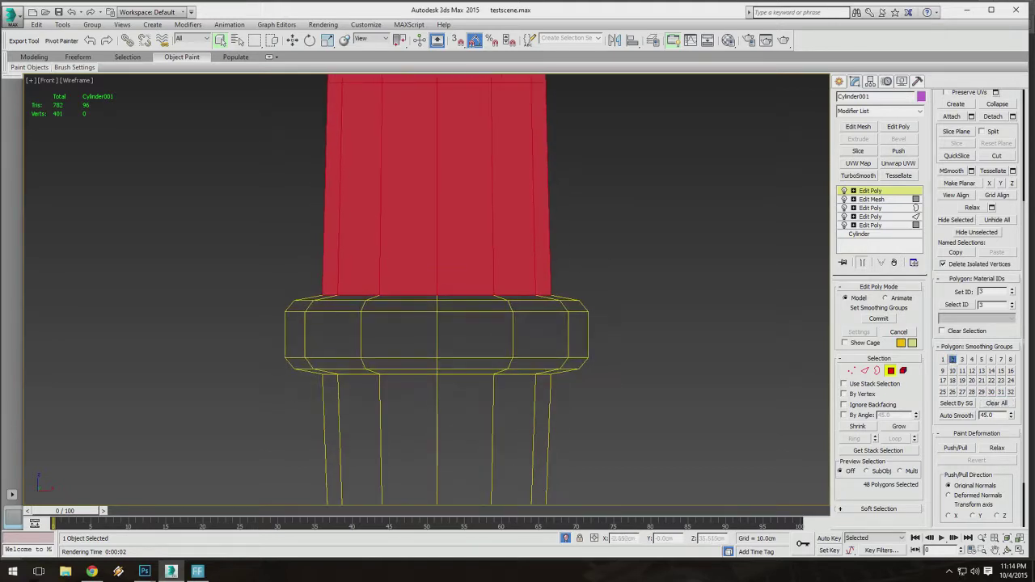
{"action": "left_click", "coordinate": [260, 301]}
{"action": "left_click_drag", "start_coordinate": [267, 295], "coordinate": [610, 371]}
{"action": "left_click", "coordinate": [996, 403]}
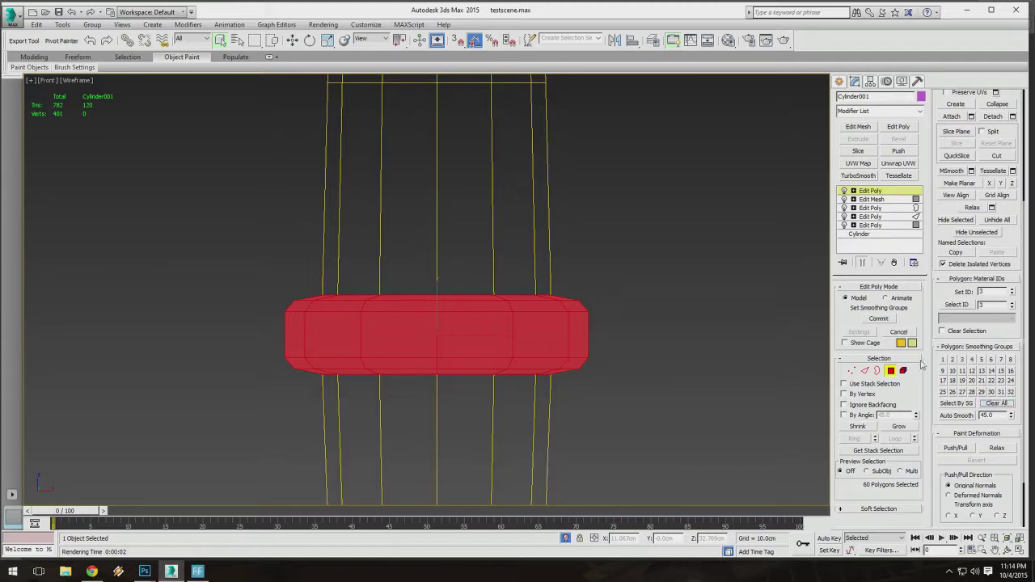
{"action": "left_click", "coordinate": [942, 360]}
Select the lower grip polygons between the middle and bottom collars, clear their smoothing groups and assign group 2.
{"action": "middle_click_drag", "start_coordinate": [558, 251], "coordinate": [554, 213]}
{"action": "scroll", "coordinate": [551, 107], "scroll_direction": "down", "scroll_amount": 6}
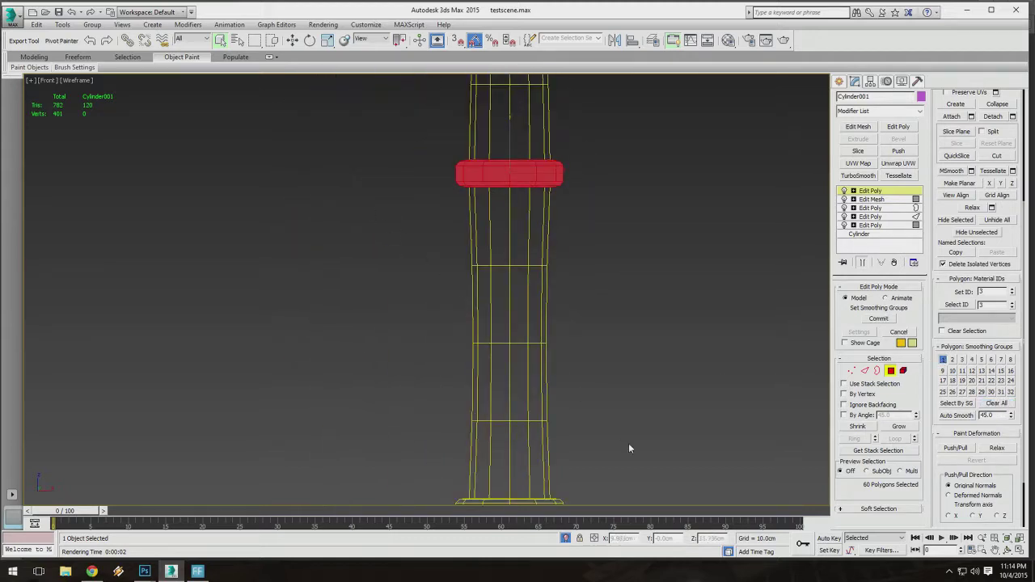
{"action": "left_click_drag", "start_coordinate": [629, 445], "coordinate": [620, 447]}
{"action": "middle_click_drag", "start_coordinate": [666, 485], "coordinate": [652, 346]}
{"action": "scroll", "coordinate": [731, 363], "scroll_direction": "up", "scroll_amount": 3}
{"action": "left_click", "coordinate": [997, 403]}
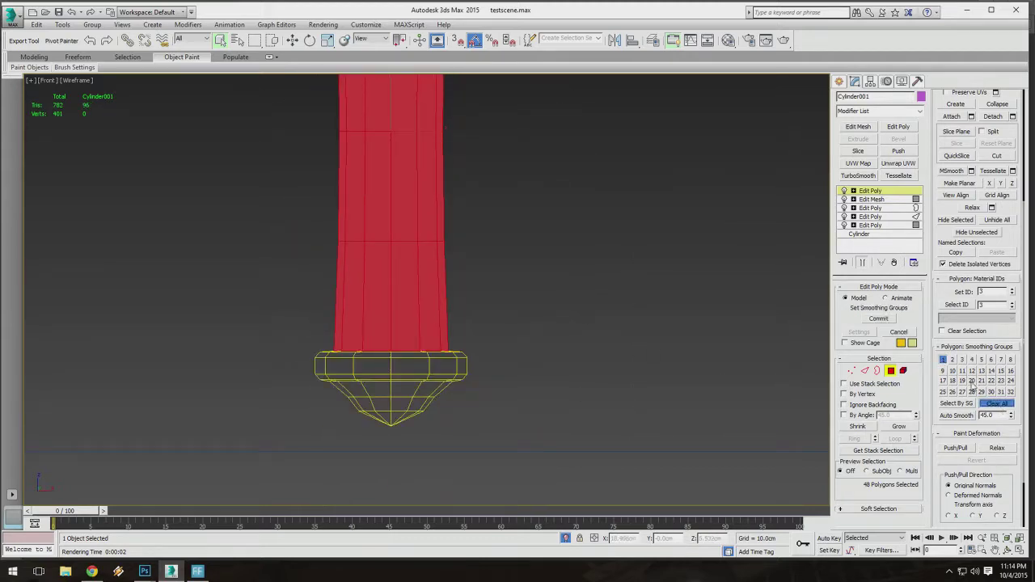
{"action": "left_click", "coordinate": [953, 359]}
Select only the bottom collar's polygons, clear their smoothing groups and assign smoothing group 1.
{"action": "scroll", "coordinate": [462, 357], "scroll_direction": "down", "scroll_amount": 2}
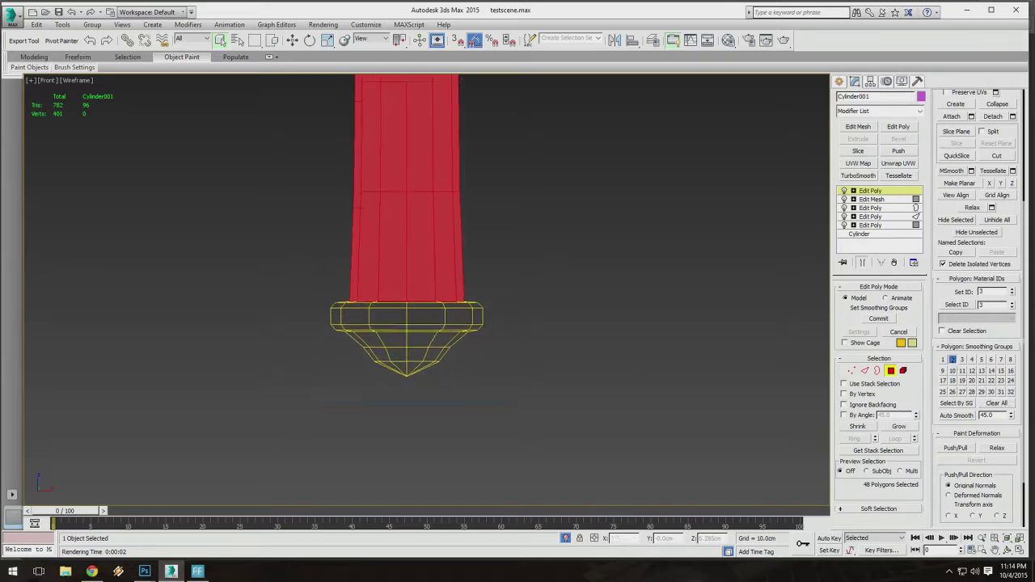
{"action": "scroll", "coordinate": [518, 295], "scroll_direction": "up", "scroll_amount": 2}
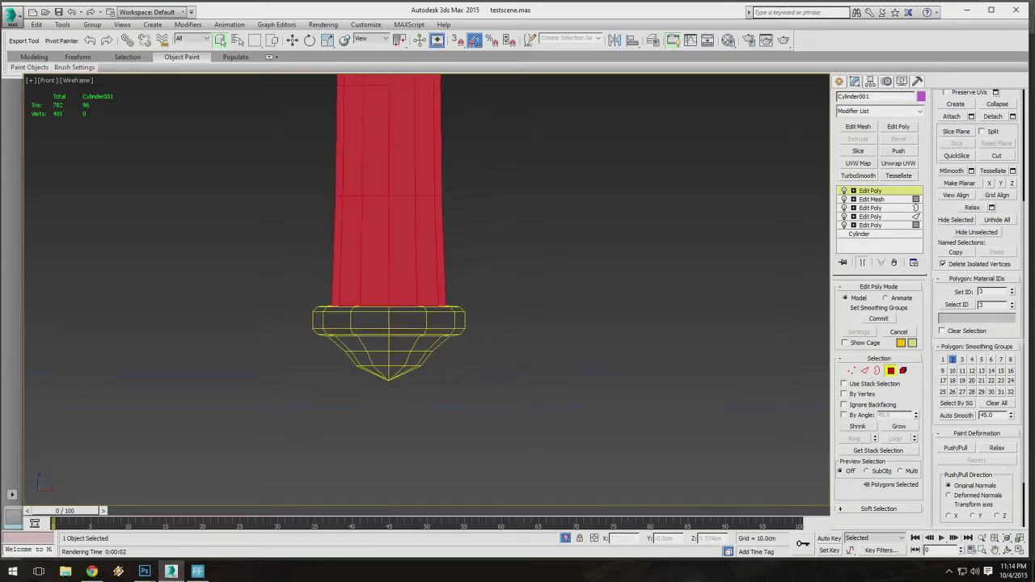
{"action": "left_click", "coordinate": [620, 318]}
{"action": "scroll", "coordinate": [187, 306], "scroll_direction": "up", "scroll_amount": 3}
{"action": "scroll", "coordinate": [186, 308], "scroll_direction": "up", "scroll_amount": 1}
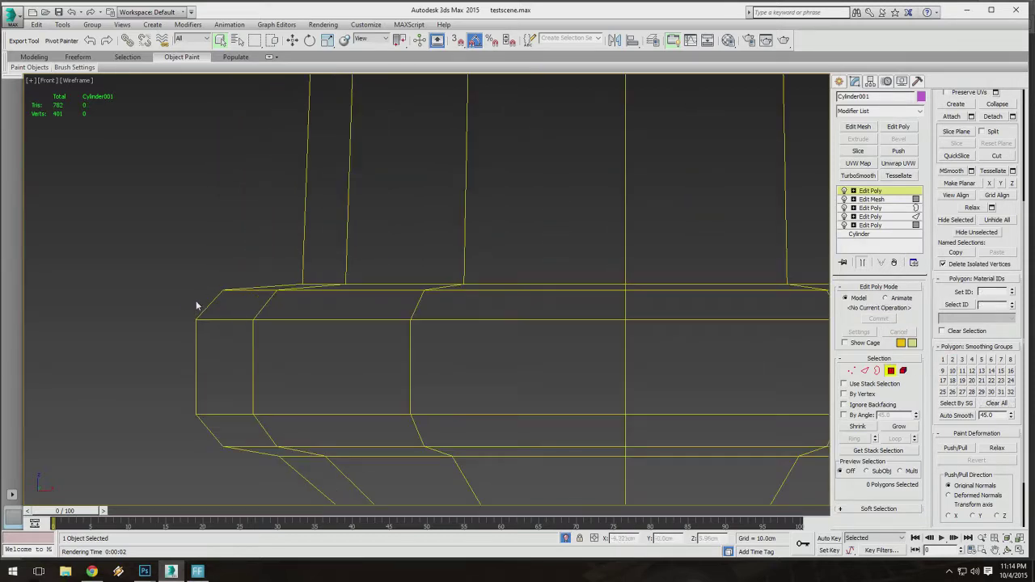
{"action": "scroll", "coordinate": [196, 303], "scroll_direction": "down", "scroll_amount": 3}
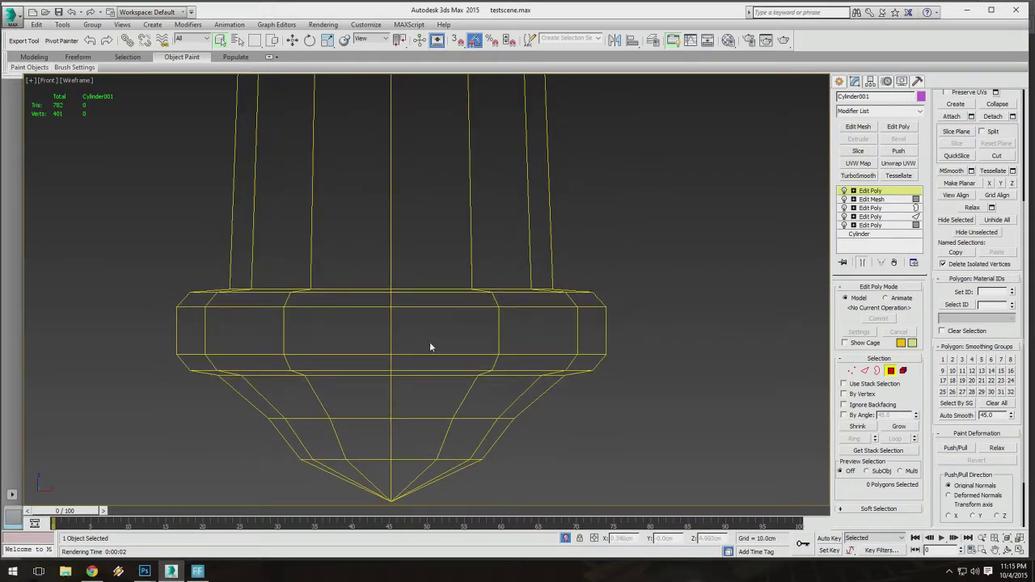
{"action": "left_click_drag", "start_coordinate": [601, 376], "coordinate": [626, 379]}
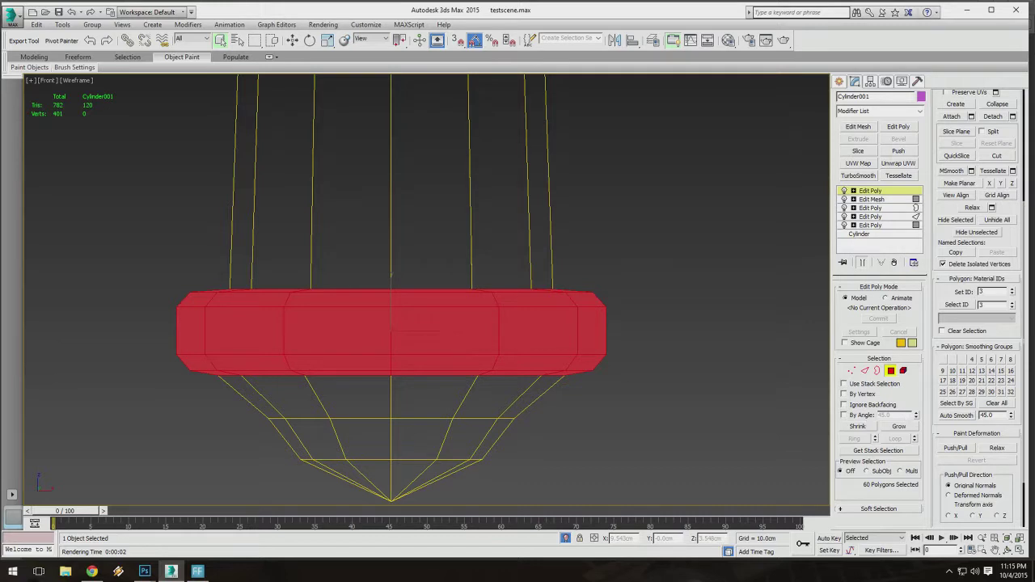
{"action": "left_click", "coordinate": [995, 403]}
{"action": "left_click", "coordinate": [942, 361]}
Select the pointed pommel polygons below the bottom collar, clear their smoothing groups and try group 1 in shaded display.
{"action": "middle_click_drag", "start_coordinate": [679, 369], "coordinate": [701, 402]}
{"action": "middle_click_drag", "start_coordinate": [638, 372], "coordinate": [675, 270]}
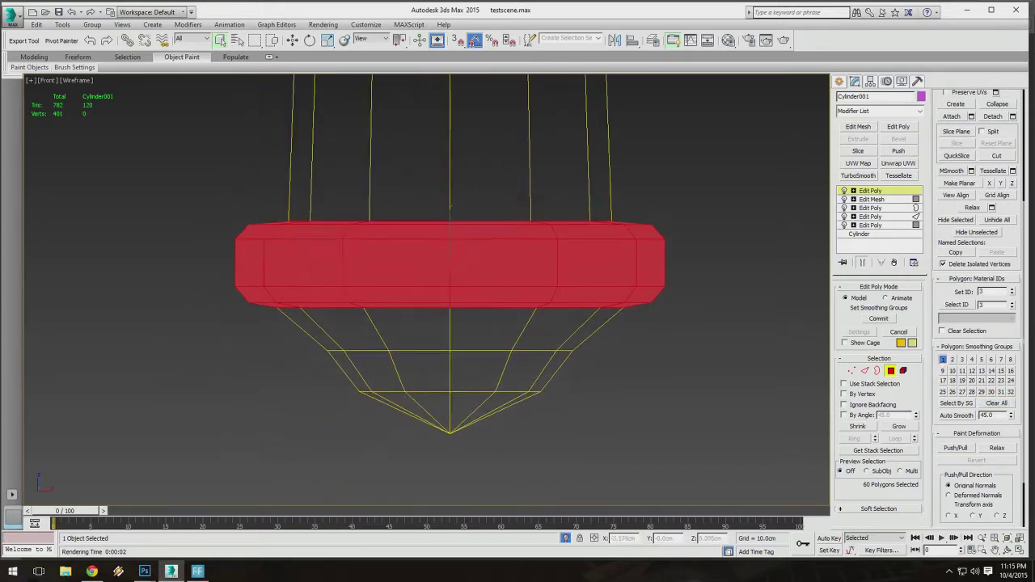
{"action": "left_click_drag", "start_coordinate": [636, 333], "coordinate": [638, 324]}
{"action": "left_click", "coordinate": [997, 405]}
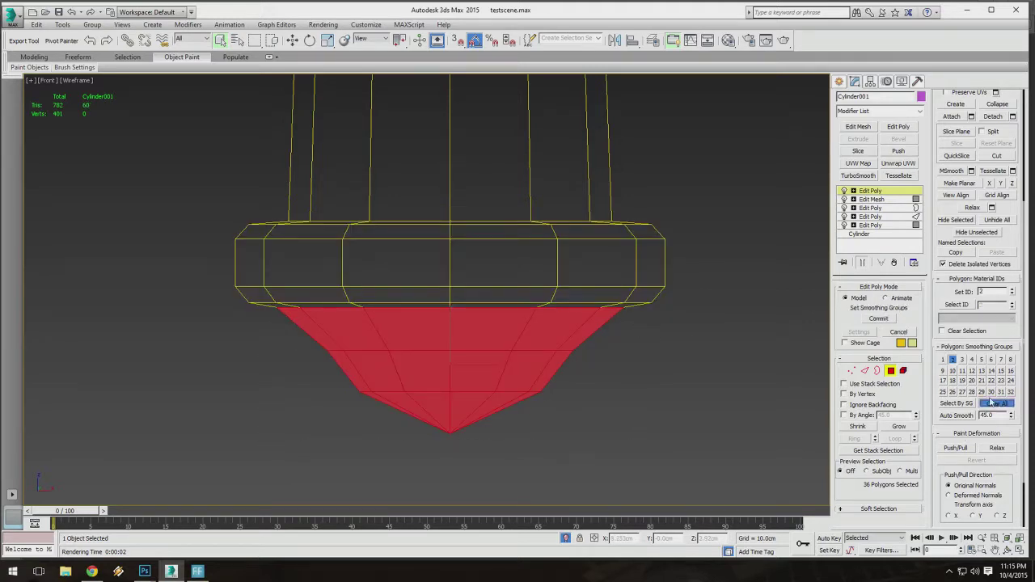
{"action": "scroll", "coordinate": [566, 247], "scroll_direction": "down", "scroll_amount": 8}
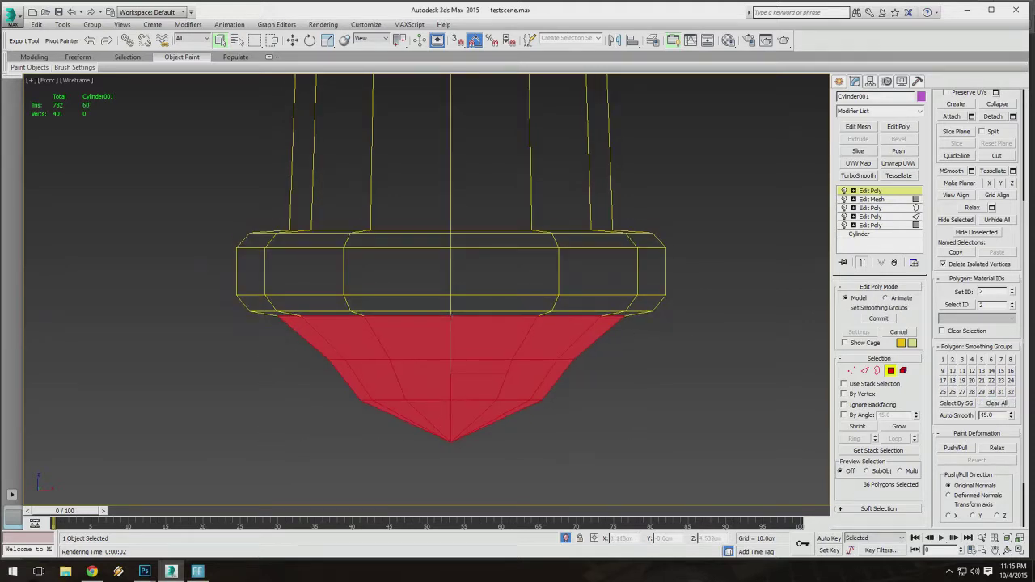
{"action": "key", "text": "F3"}
{"action": "scroll", "coordinate": [630, 234], "scroll_direction": "up", "scroll_amount": 6}
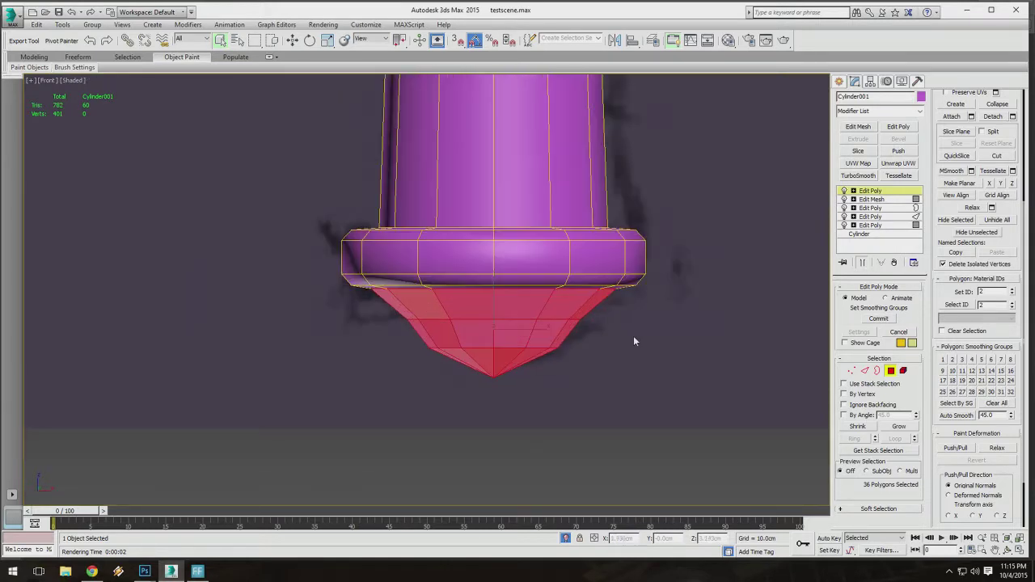
{"action": "left_click", "coordinate": [942, 359]}
{"action": "left_click", "coordinate": [725, 365]}
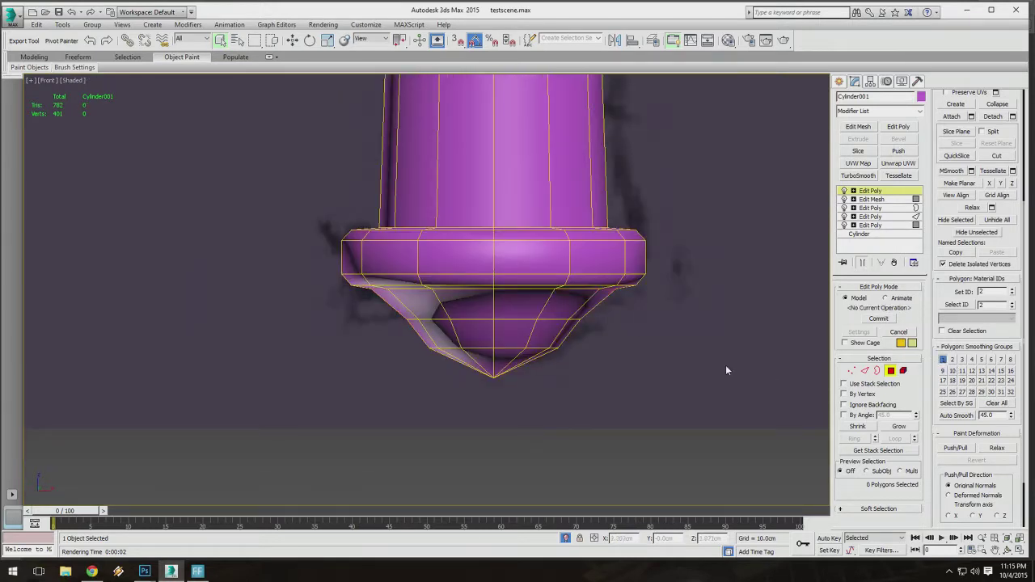
Undo the pommel's group 1 assignment, clear its smoothing groups and assign smoothing group 2 instead.
{"action": "key", "text": "F4"}
{"action": "middle_click_drag", "start_coordinate": [659, 366], "coordinate": [628, 382]}
{"action": "key", "text": "ctrl+z"}
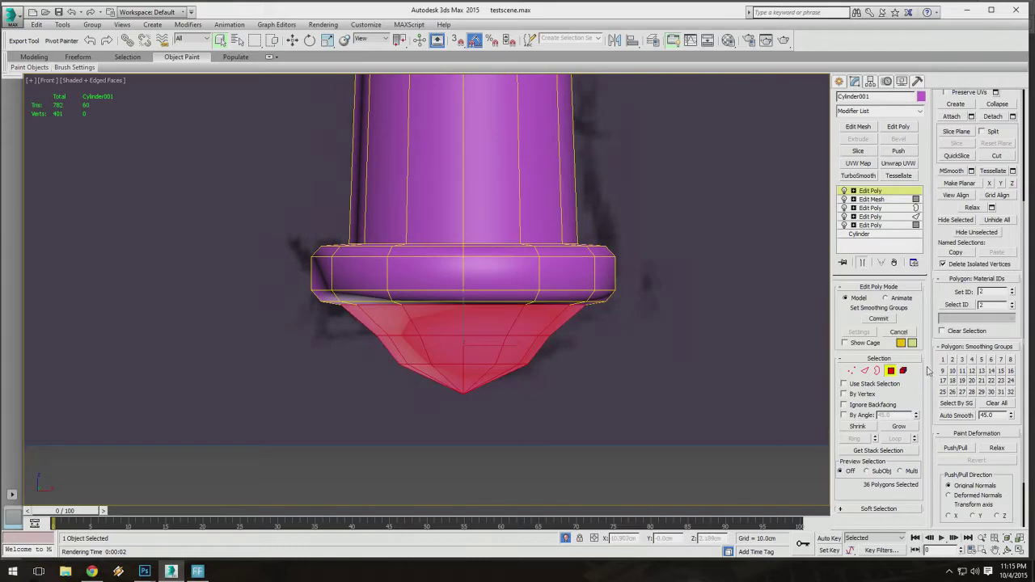
{"action": "left_click", "coordinate": [989, 404]}
{"action": "left_click", "coordinate": [595, 390]}
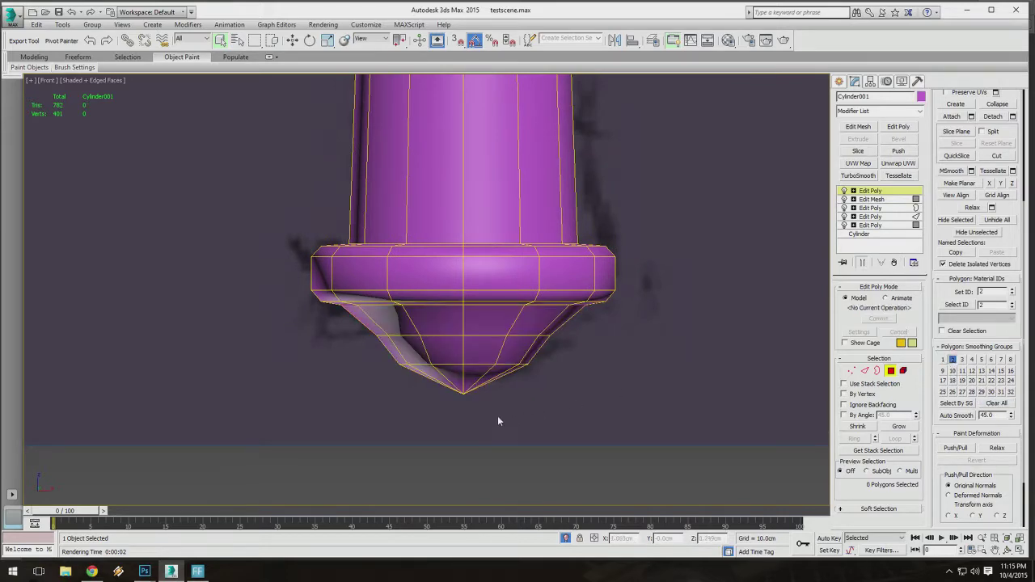
Leave polygon editing, turn off the edged-faces display and deselect the handle.
{"action": "scroll", "coordinate": [497, 415], "scroll_direction": "down", "scroll_amount": 5}
{"action": "left_click", "coordinate": [892, 373]}
{"action": "scroll", "coordinate": [583, 322], "scroll_direction": "down", "scroll_amount": 4}
{"action": "middle_click_drag", "start_coordinate": [582, 325], "coordinate": [577, 389], "text": "alt"}
{"action": "key", "text": "F4"}
{"action": "scroll", "coordinate": [535, 396], "scroll_direction": "down", "scroll_amount": 4}
{"action": "left_click", "coordinate": [574, 328]}
Inspect the shading along the handle from pommel to top cap, and fit the whole scene in view.
{"action": "middle_click_drag", "start_coordinate": [485, 158], "coordinate": [515, 489]}
{"action": "middle_click_drag", "start_coordinate": [463, 233], "coordinate": [492, 282]}
{"action": "scroll", "coordinate": [474, 206], "scroll_direction": "up", "scroll_amount": 4}
{"action": "scroll", "coordinate": [476, 206], "scroll_direction": "down", "scroll_amount": 4}
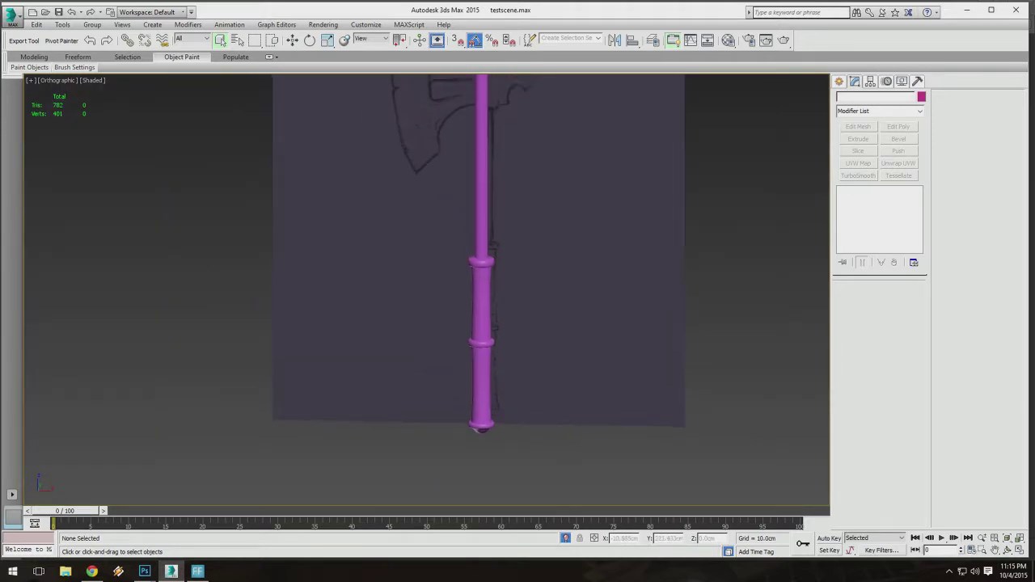
{"action": "scroll", "coordinate": [485, 190], "scroll_direction": "up", "scroll_amount": 3}
{"action": "scroll", "coordinate": [485, 190], "scroll_direction": "down", "scroll_amount": 2}
{"action": "middle_click_drag", "start_coordinate": [485, 190], "coordinate": [499, 301]}
{"action": "scroll", "coordinate": [494, 158], "scroll_direction": "up", "scroll_amount": 4}
{"action": "scroll", "coordinate": [505, 137], "scroll_direction": "down", "scroll_amount": 4}
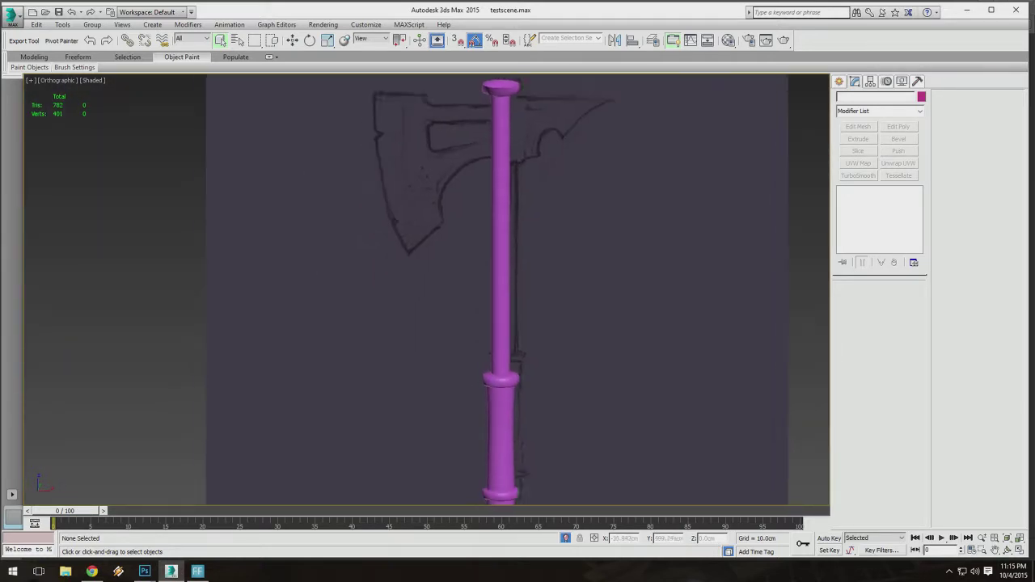
{"action": "middle_click_drag", "start_coordinate": [505, 364], "coordinate": [583, 147]}
{"action": "middle_click_drag", "start_coordinate": [583, 356], "coordinate": [629, 94]}
{"action": "scroll", "coordinate": [564, 275], "scroll_direction": "down", "scroll_amount": 2}
{"action": "middle_click_drag", "start_coordinate": [524, 81], "coordinate": [534, 501]}
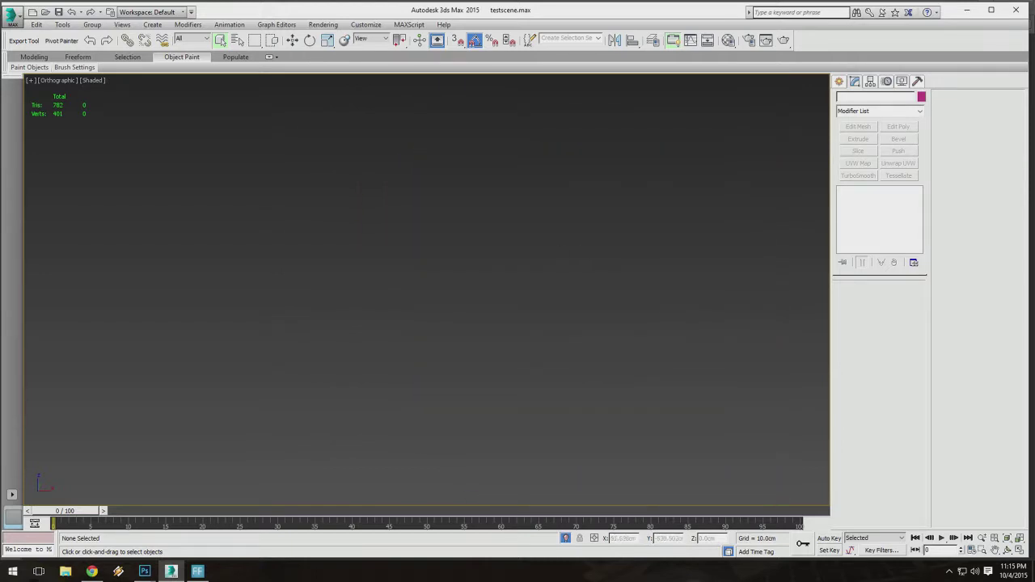
{"action": "left_click", "coordinate": [1008, 540]}
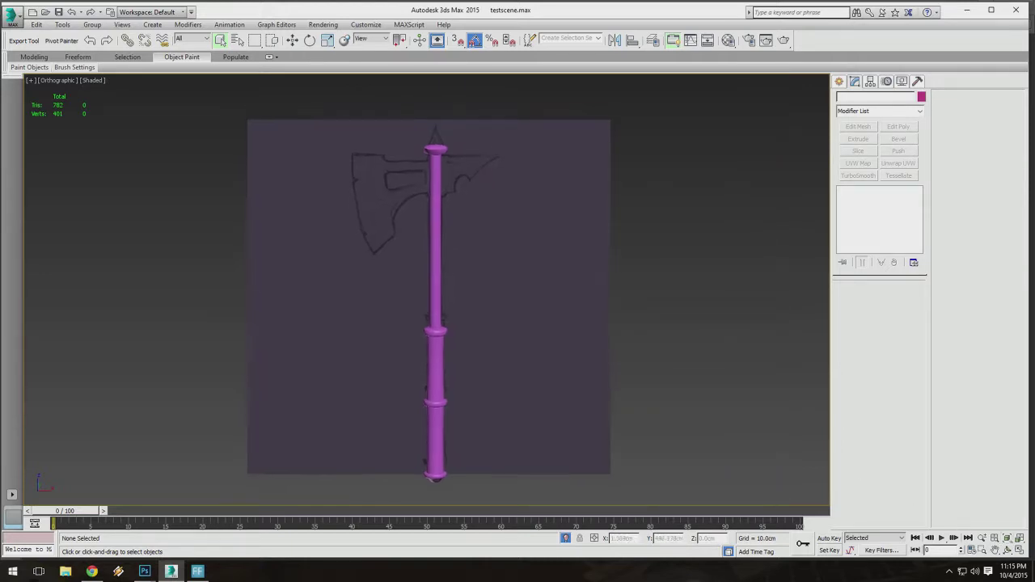
Examine the shading of the upper and middle collars and the adjoining grip sections up close.
{"action": "scroll", "coordinate": [426, 217], "scroll_direction": "up", "scroll_amount": 4}
{"action": "scroll", "coordinate": [436, 340], "scroll_direction": "down", "scroll_amount": 5}
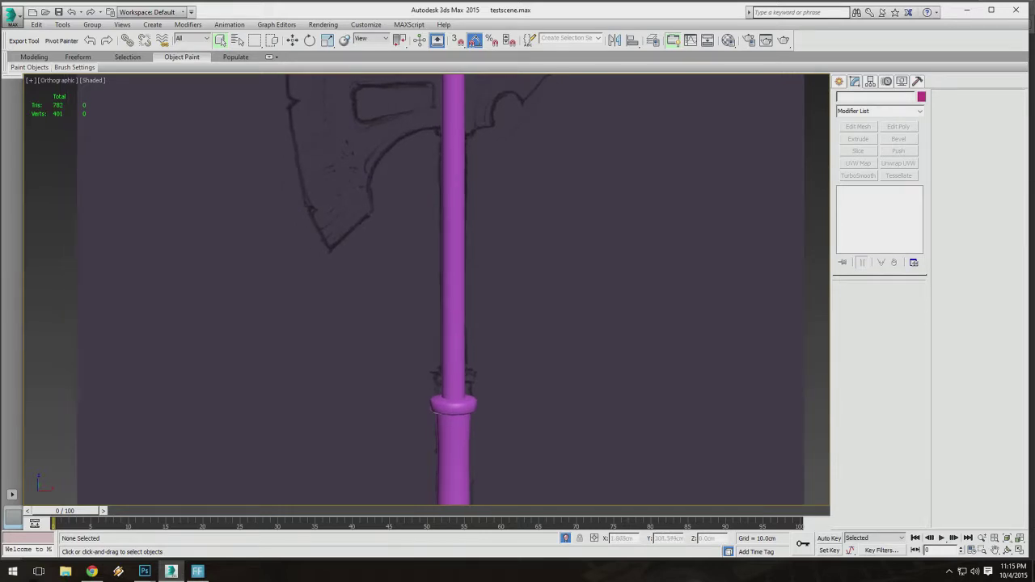
{"action": "middle_click_drag", "start_coordinate": [428, 338], "coordinate": [501, 295]}
{"action": "scroll", "coordinate": [465, 435], "scroll_direction": "up", "scroll_amount": 3}
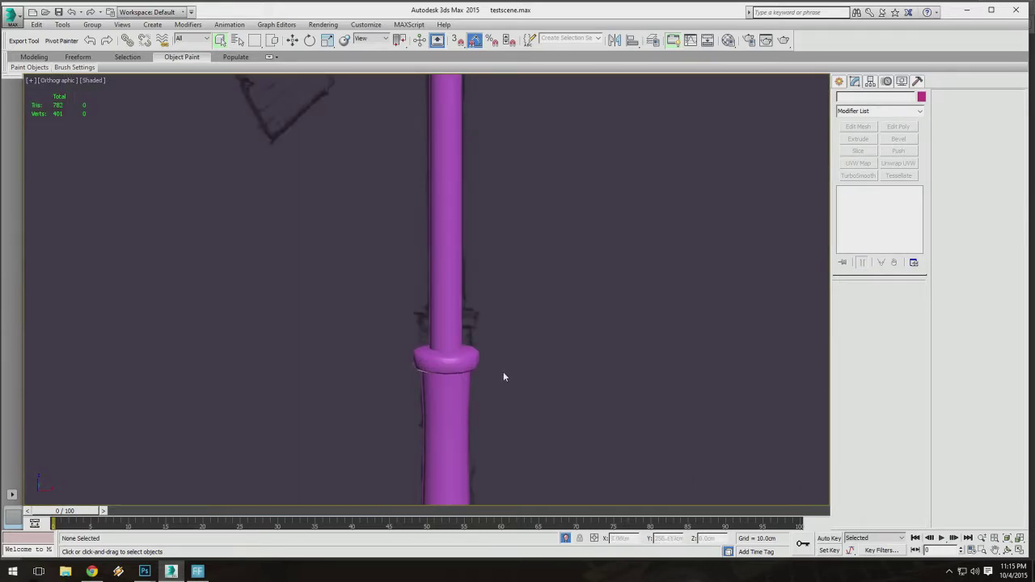
{"action": "mouse_move", "coordinate": [503, 377]}
{"action": "middle_mouse_down"}
{"action": "mouse_move", "coordinate": [520, 329]}
{"action": "mouse_move", "coordinate": [523, 381]}
{"action": "mouse_move", "coordinate": [510, 324]}
{"action": "mouse_move", "coordinate": [485, 372]}
{"action": "middle_mouse_up"}
{"action": "scroll", "coordinate": [485, 364], "scroll_direction": "up", "scroll_amount": 1}
{"action": "scroll", "coordinate": [477, 291], "scroll_direction": "down", "scroll_amount": 5}
{"action": "scroll", "coordinate": [477, 291], "scroll_direction": "up", "scroll_amount": 7}
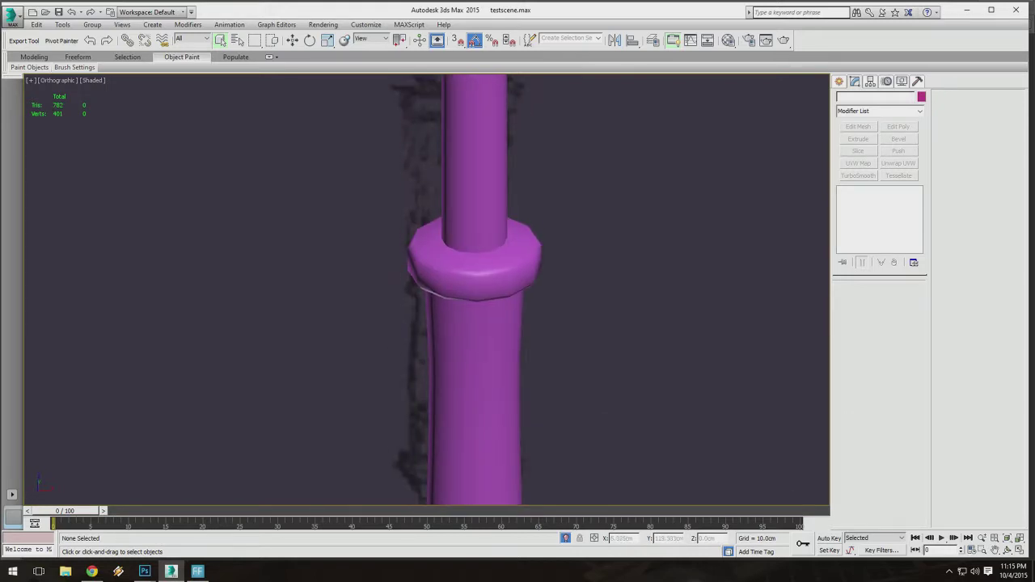
{"action": "scroll", "coordinate": [485, 259], "scroll_direction": "up", "scroll_amount": 1}
{"action": "scroll", "coordinate": [485, 259], "scroll_direction": "down", "scroll_amount": 6}
{"action": "mouse_move", "coordinate": [477, 332]}
{"action": "middle_mouse_down"}
{"action": "mouse_move", "coordinate": [485, 213]}
{"action": "mouse_move", "coordinate": [486, 390]}
{"action": "mouse_move", "coordinate": [495, 294]}
{"action": "mouse_move", "coordinate": [492, 335]}
{"action": "middle_mouse_up"}
{"action": "scroll", "coordinate": [495, 294], "scroll_direction": "up", "scroll_amount": 2}
{"action": "scroll", "coordinate": [492, 335], "scroll_direction": "up", "scroll_amount": 5}
{"action": "middle_click_drag", "start_coordinate": [504, 191], "coordinate": [502, 234]}
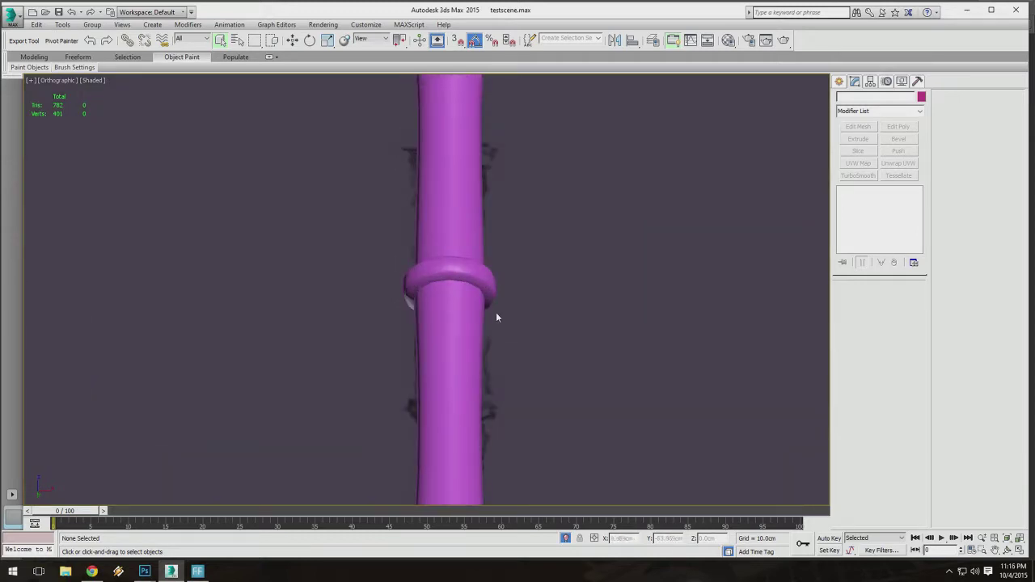
{"action": "scroll", "coordinate": [485, 307], "scroll_direction": "down", "scroll_amount": 4}
{"action": "scroll", "coordinate": [473, 283], "scroll_direction": "down", "scroll_amount": 3}
{"action": "middle_click_drag", "start_coordinate": [474, 283], "coordinate": [468, 217]}
{"action": "scroll", "coordinate": [463, 253], "scroll_direction": "up", "scroll_amount": 3}
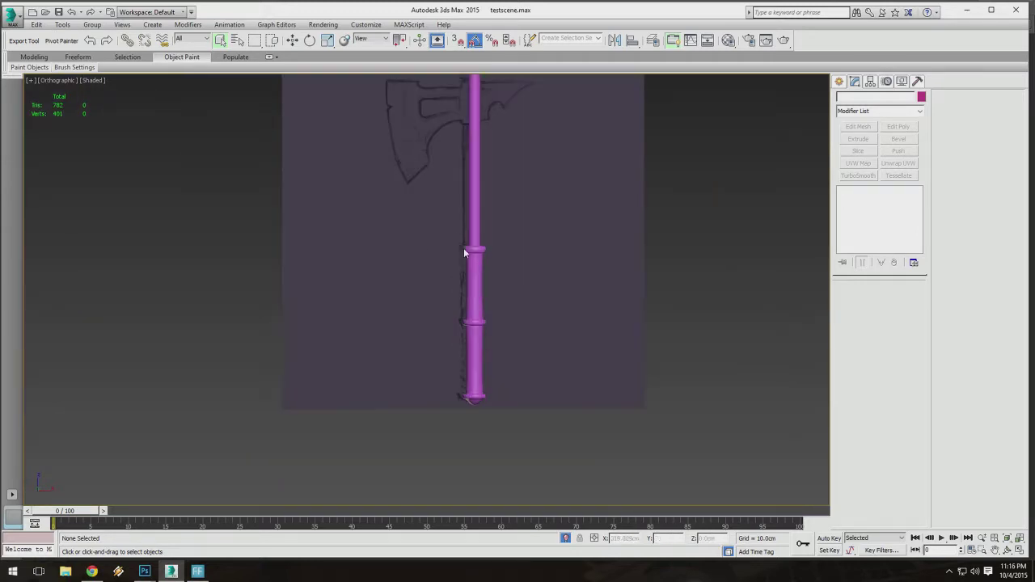
{"action": "scroll", "coordinate": [464, 254], "scroll_direction": "up", "scroll_amount": 3}
{"action": "scroll", "coordinate": [461, 291], "scroll_direction": "down", "scroll_amount": 3}
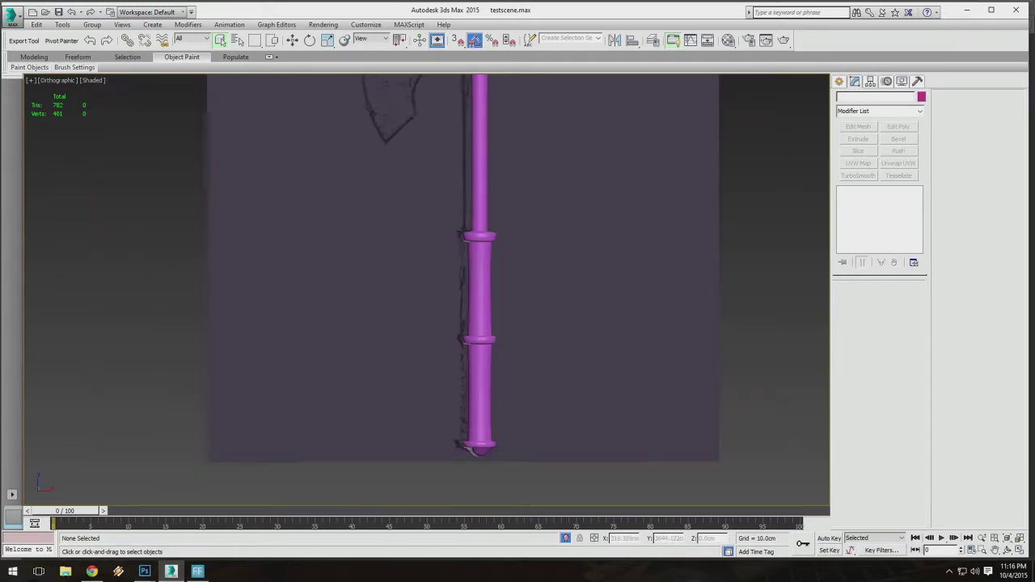
Compare the full handle with the axe reference sketch, from the pommel up to the axe head.
{"action": "middle_click_drag", "start_coordinate": [461, 291], "coordinate": [566, 307], "text": "alt"}
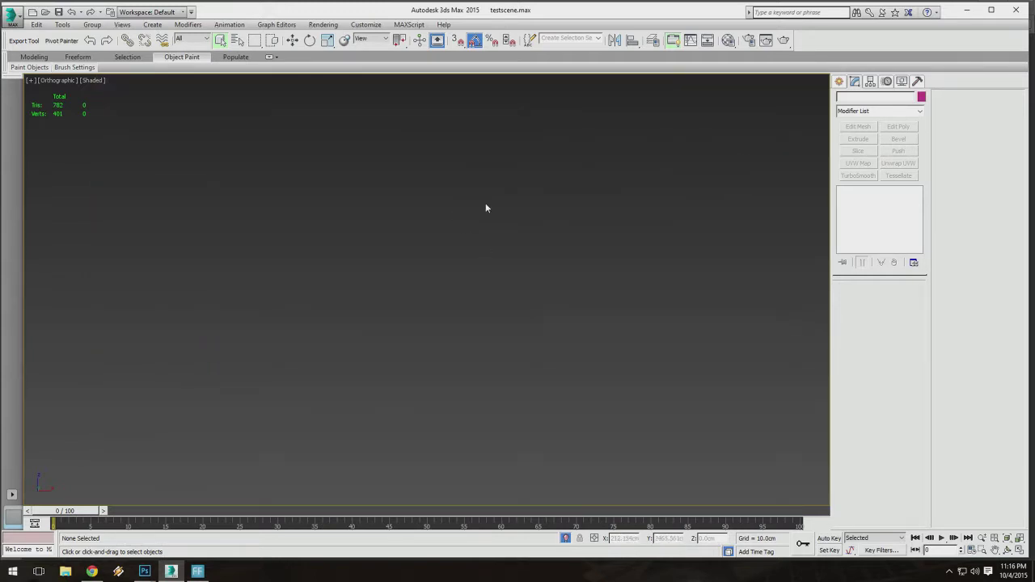
{"action": "middle_click_drag", "start_coordinate": [485, 208], "coordinate": [452, 198], "text": "alt"}
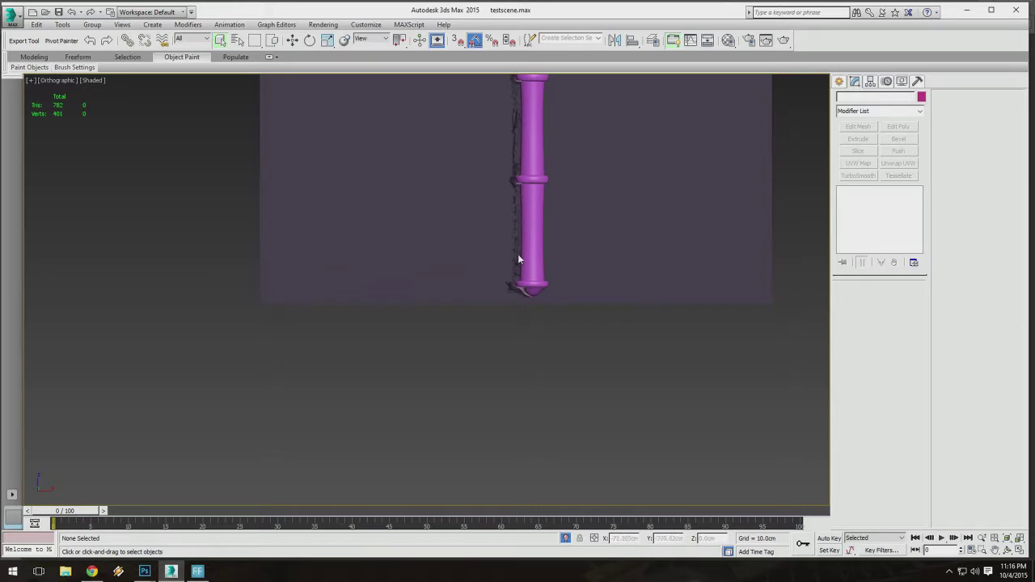
{"action": "middle_click_drag", "start_coordinate": [769, 444], "coordinate": [574, 303], "text": "alt"}
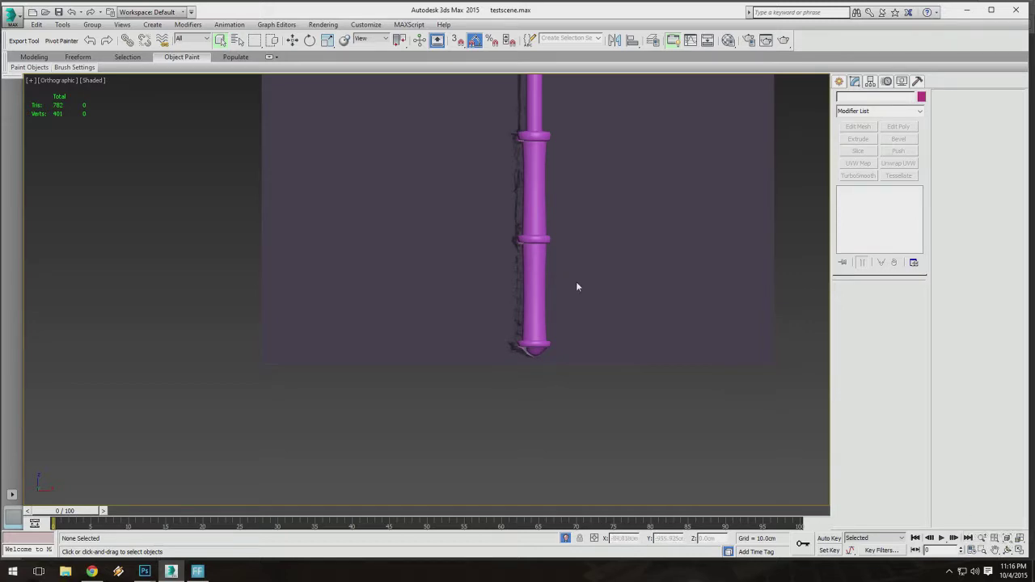
{"action": "scroll", "coordinate": [578, 286], "scroll_direction": "down", "scroll_amount": 6}
{"action": "scroll", "coordinate": [496, 216], "scroll_direction": "up", "scroll_amount": 4}
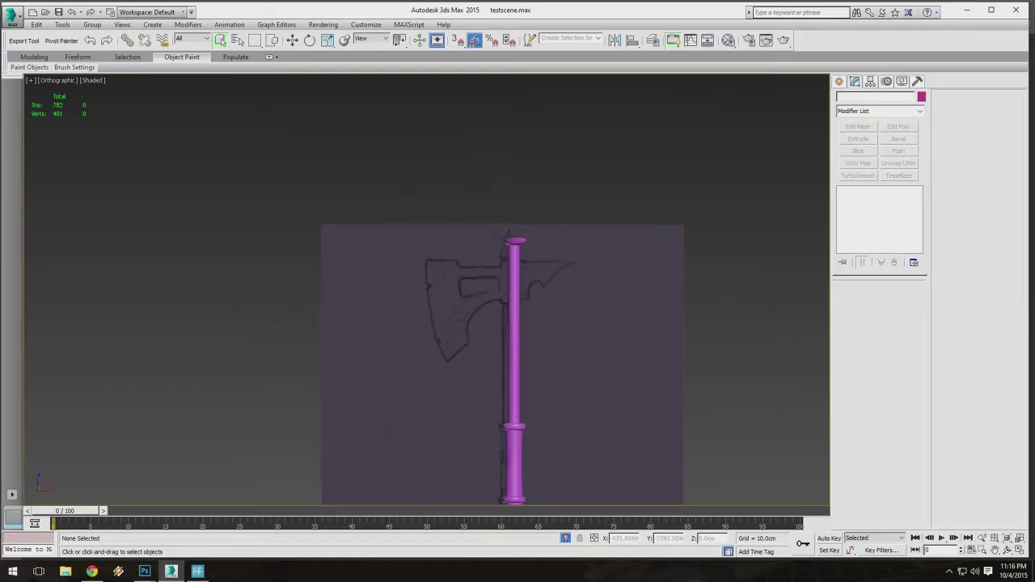
{"action": "middle_click_drag", "start_coordinate": [519, 269], "coordinate": [524, 218]}
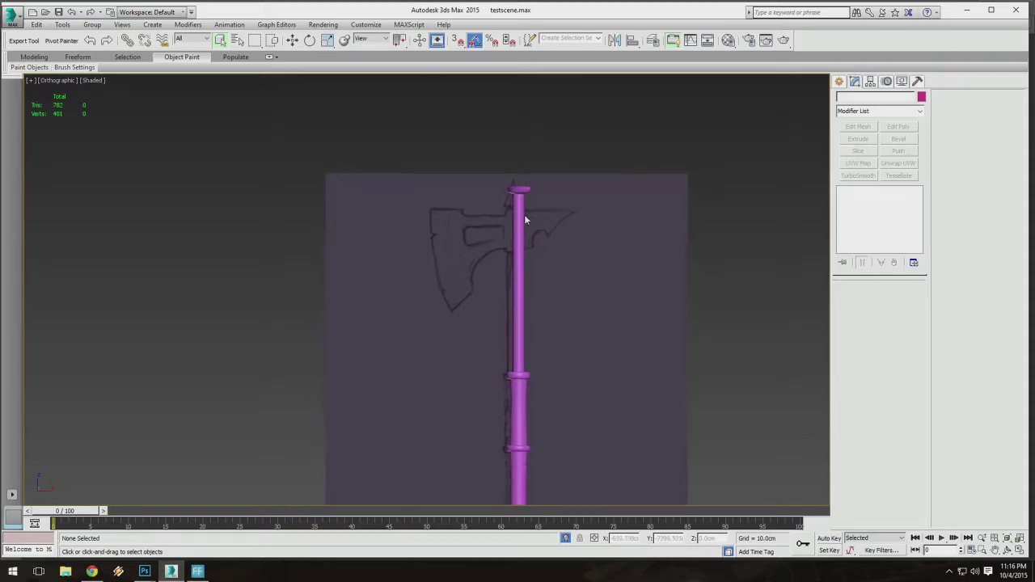
{"action": "middle_click_drag", "start_coordinate": [533, 279], "coordinate": [524, 196]}
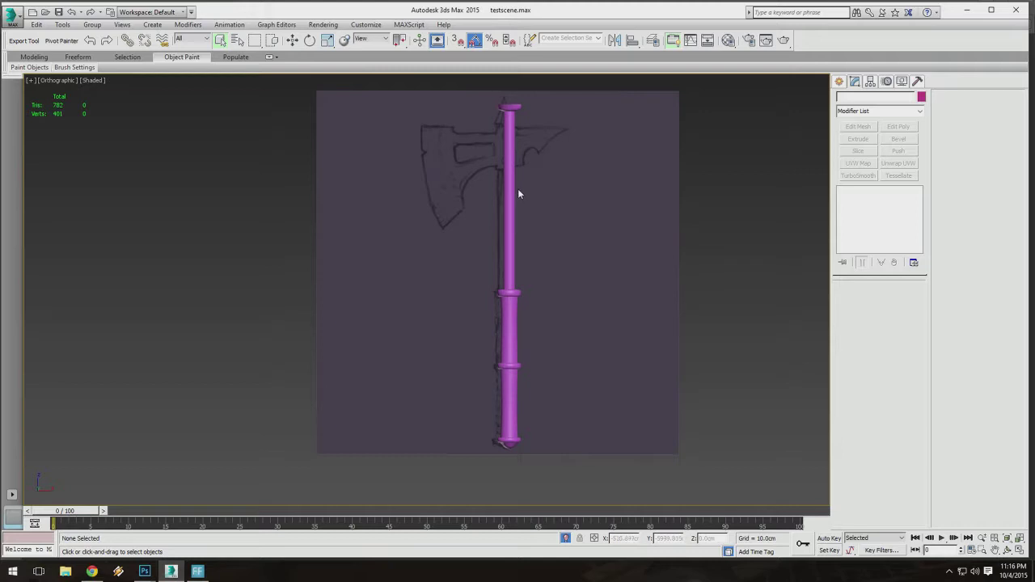
{"action": "scroll", "coordinate": [494, 166], "scroll_direction": "up", "scroll_amount": 2}
{"action": "middle_click_drag", "start_coordinate": [493, 166], "coordinate": [473, 311]}
Select the handle and examine its open top cap beside the sketched axe head and spike.
{"action": "left_click", "coordinate": [494, 316]}
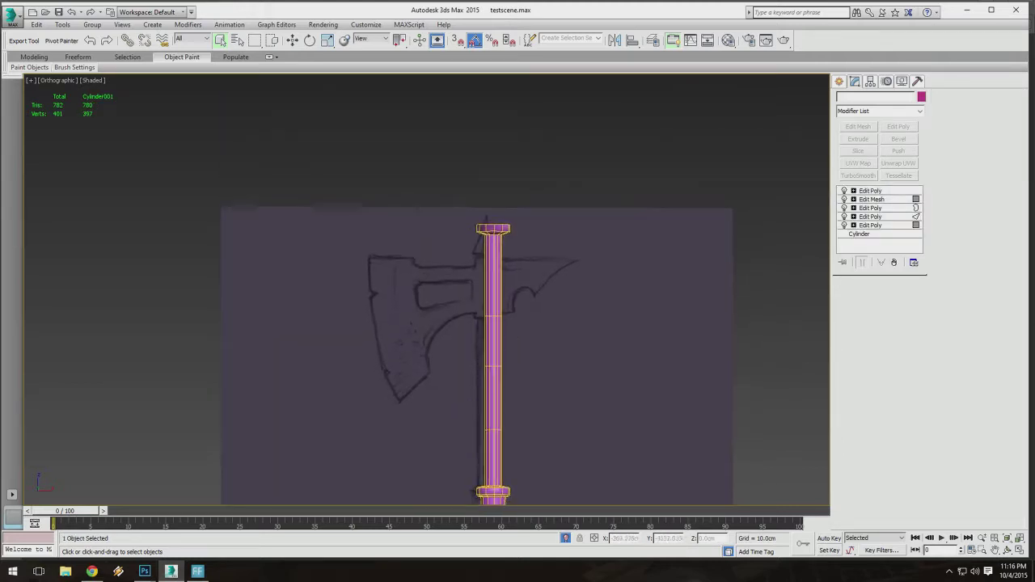
{"action": "mouse_move", "coordinate": [514, 464]}
{"action": "middle_mouse_down"}
{"action": "mouse_move", "coordinate": [527, 334]}
{"action": "mouse_move", "coordinate": [536, 387]}
{"action": "mouse_move", "coordinate": [517, 390]}
{"action": "middle_mouse_up"}
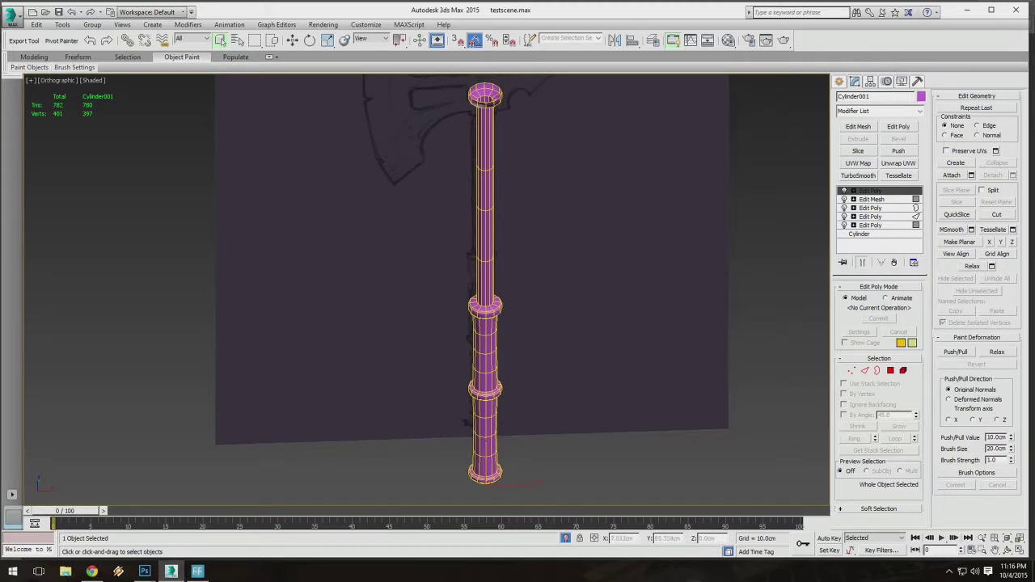
{"action": "middle_click_drag", "start_coordinate": [448, 97], "coordinate": [450, 186], "text": "alt"}
{"action": "scroll", "coordinate": [453, 137], "scroll_direction": "up", "scroll_amount": 2}
{"action": "middle_click_drag", "start_coordinate": [490, 213], "coordinate": [501, 241], "text": "alt"}
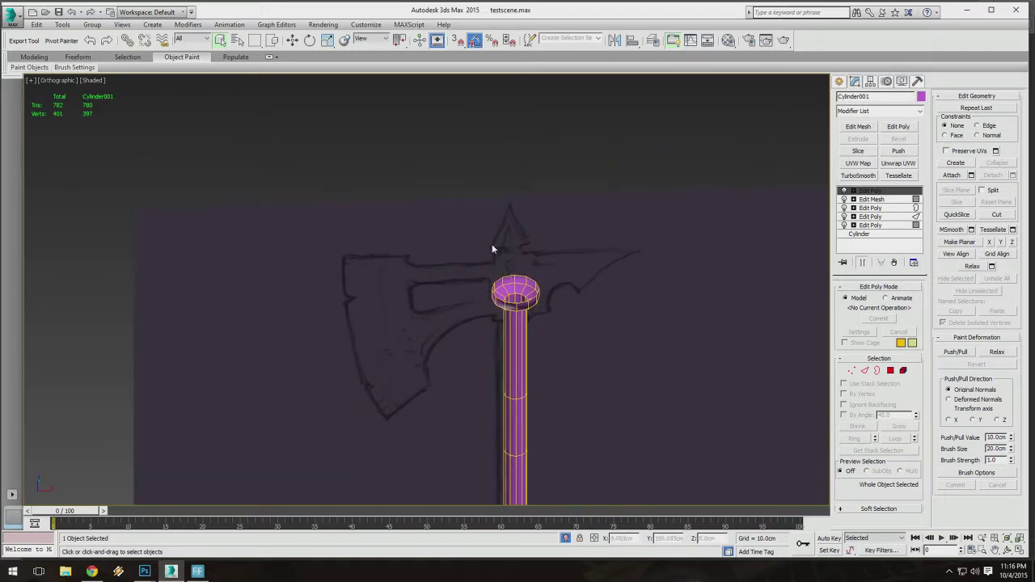
Deselect the handle and view it in the Top view.
{"action": "left_click", "coordinate": [65, 81]}
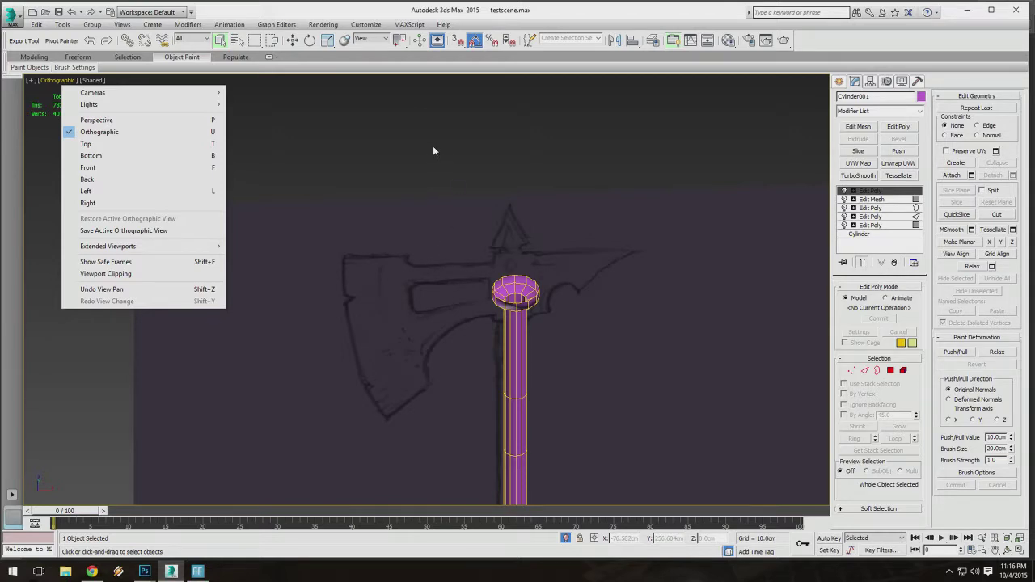
{"action": "left_click", "coordinate": [295, 121]}
{"action": "left_click", "coordinate": [293, 123]}
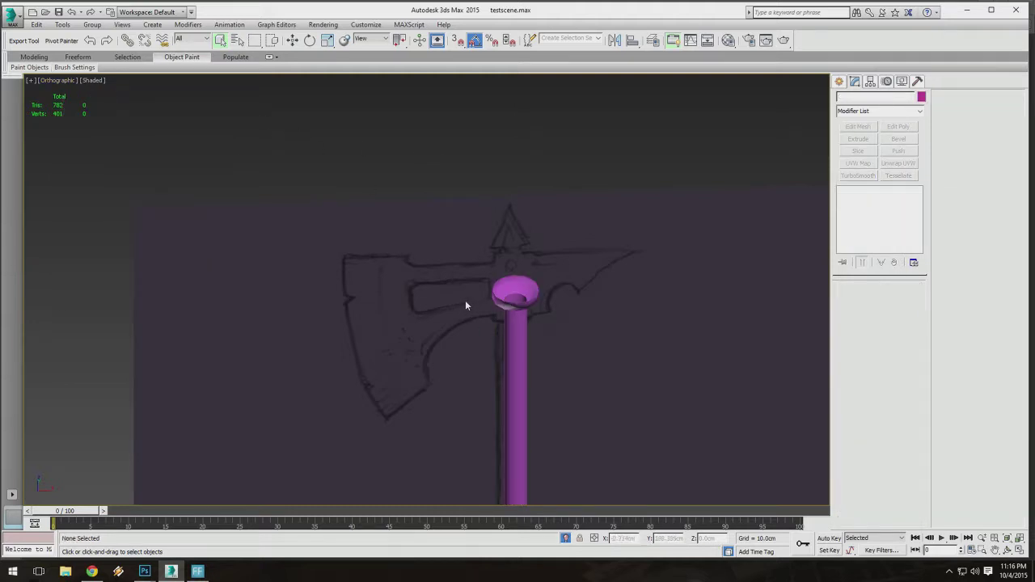
{"action": "left_click", "coordinate": [57, 80]}
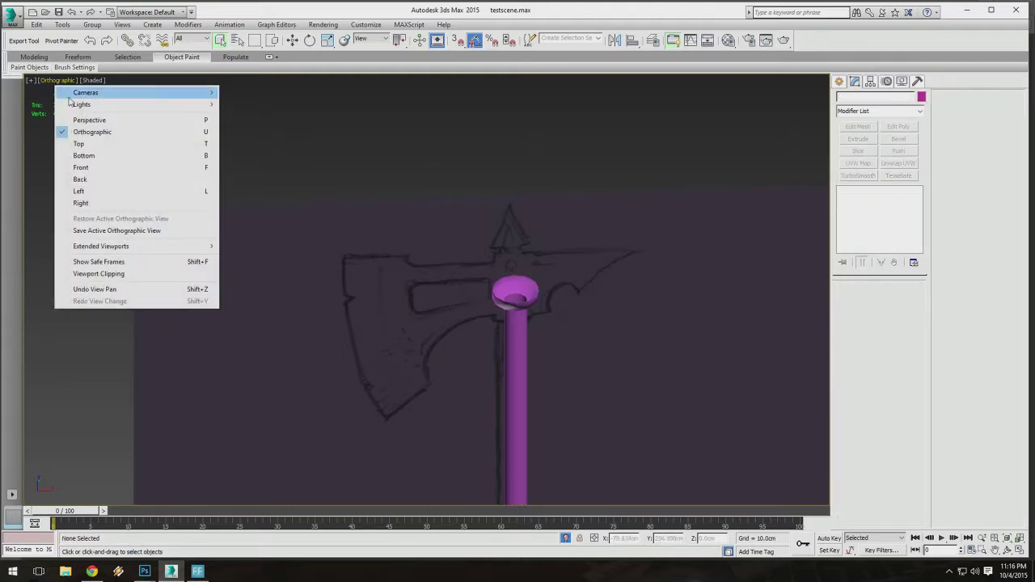
{"action": "left_click", "coordinate": [90, 146]}
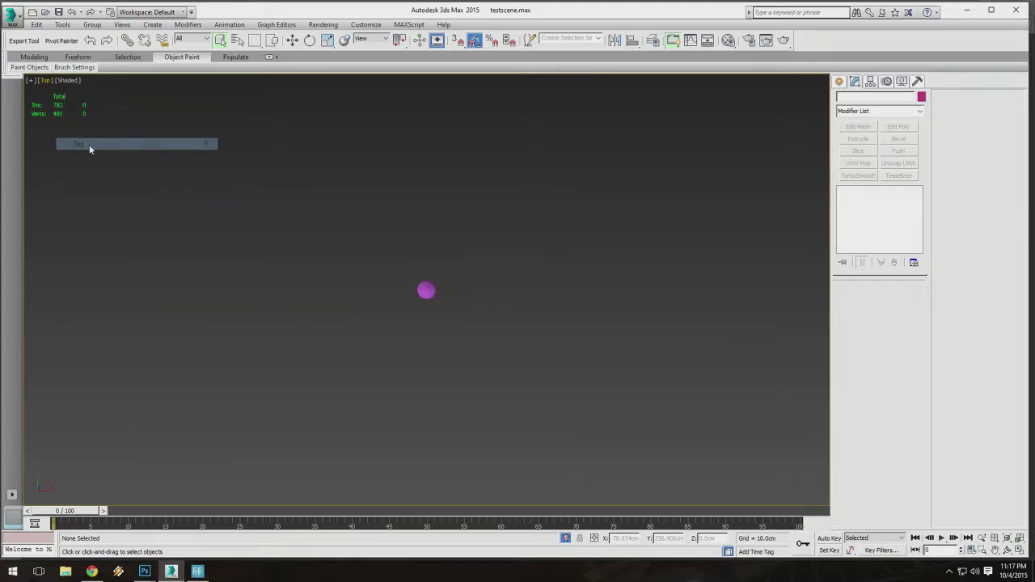
{"action": "middle_click_drag", "start_coordinate": [464, 358], "coordinate": [522, 326]}
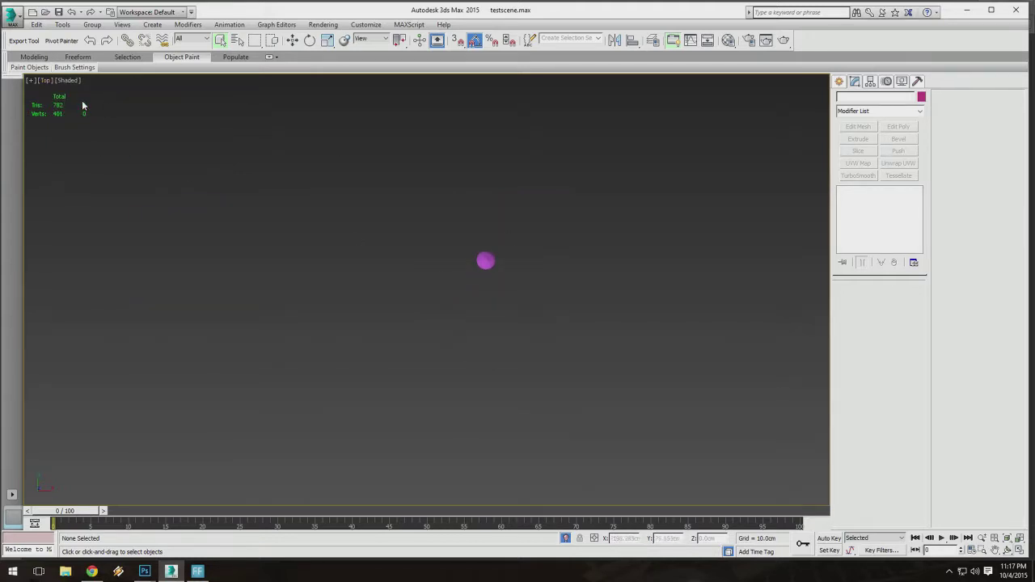
{"action": "left_click", "coordinate": [29, 67]}
{"action": "middle_click_drag", "start_coordinate": [267, 154], "coordinate": [427, 183]}
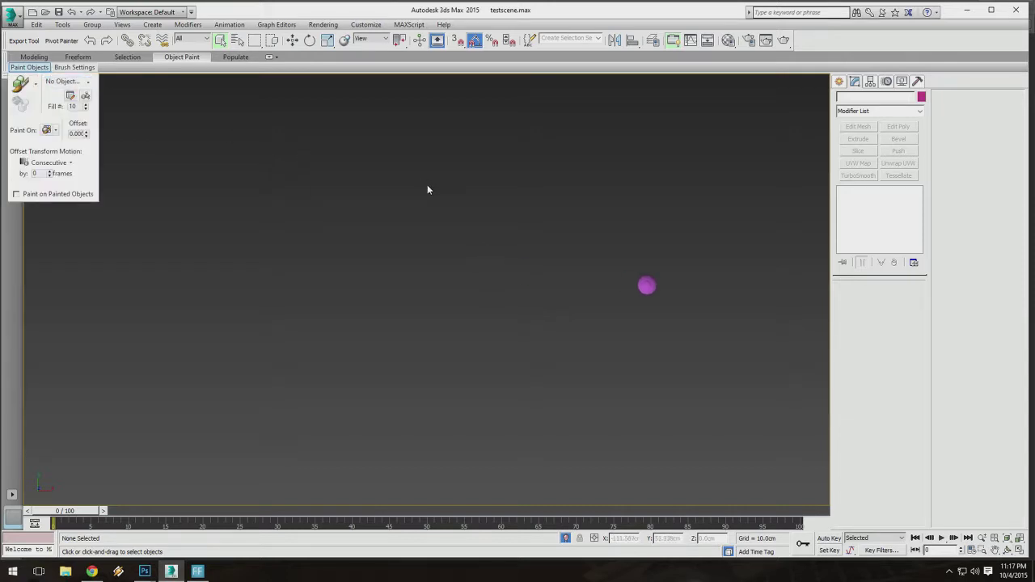
{"action": "middle_click_drag", "start_coordinate": [616, 231], "coordinate": [480, 213]}
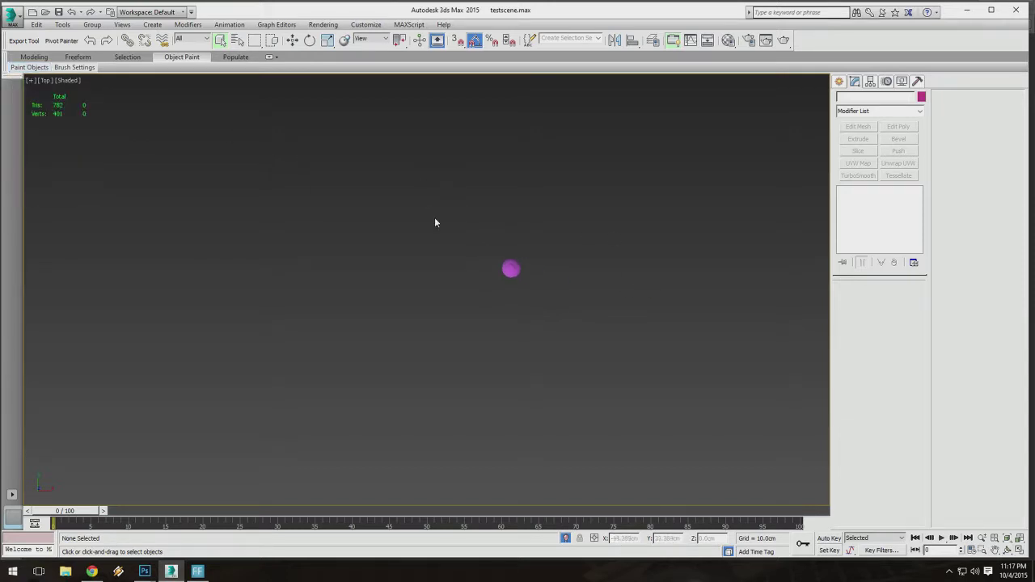
Select the whole handle and switch the viewport to the Front view.
{"action": "left_click_drag", "start_coordinate": [420, 196], "coordinate": [623, 384]}
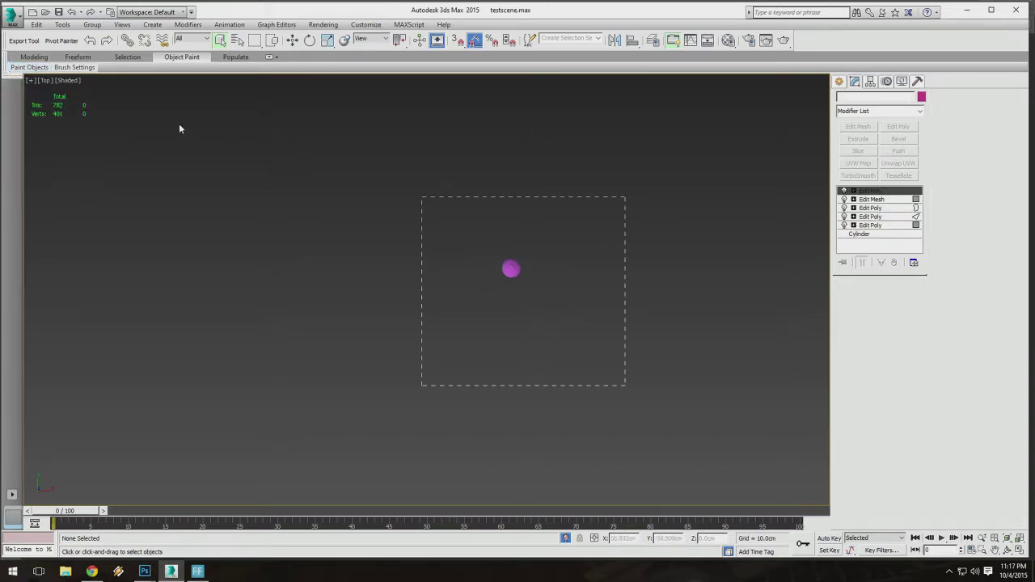
{"action": "left_click", "coordinate": [44, 80]}
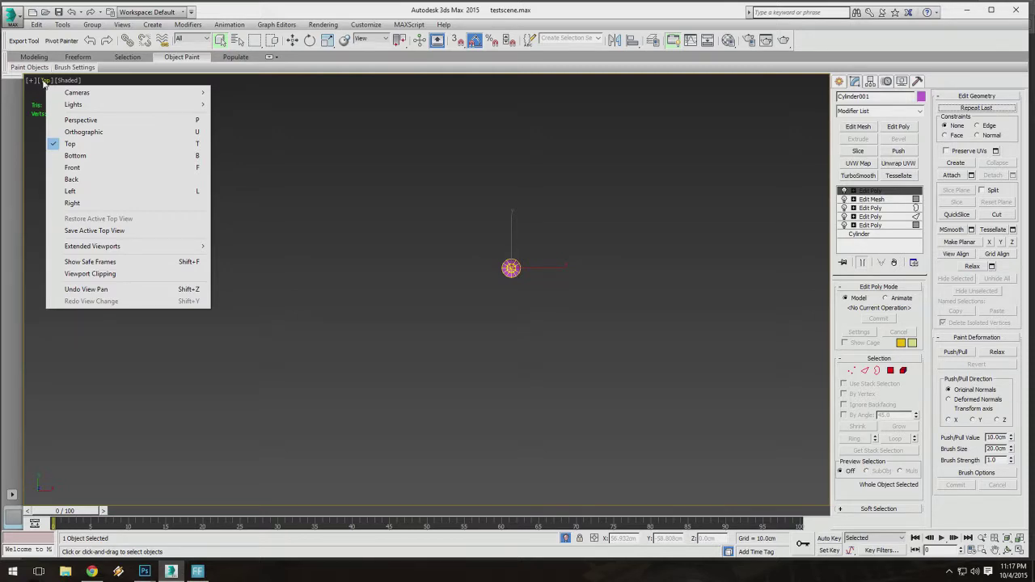
{"action": "left_click", "coordinate": [40, 81]}
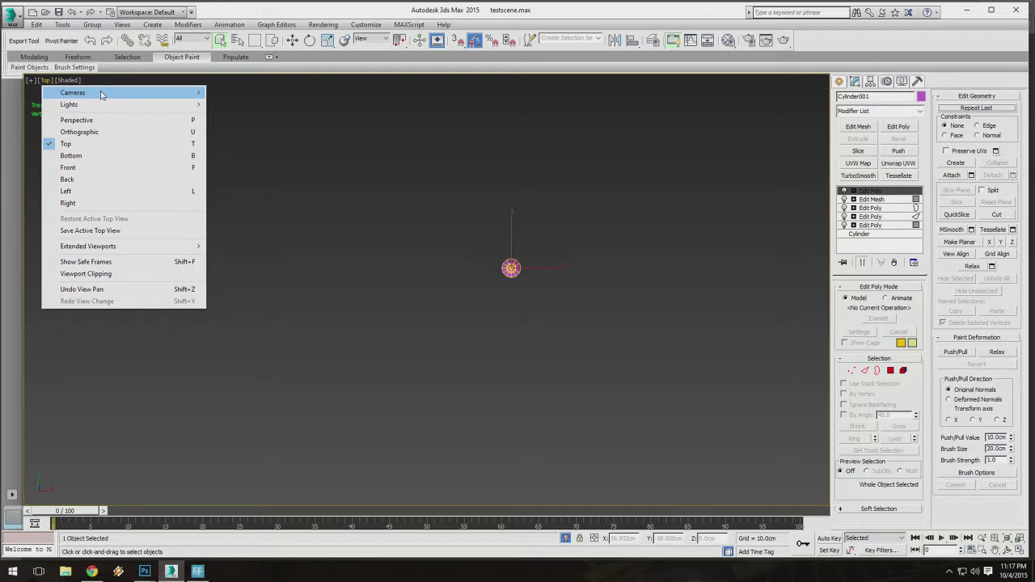
{"action": "left_click", "coordinate": [417, 12]}
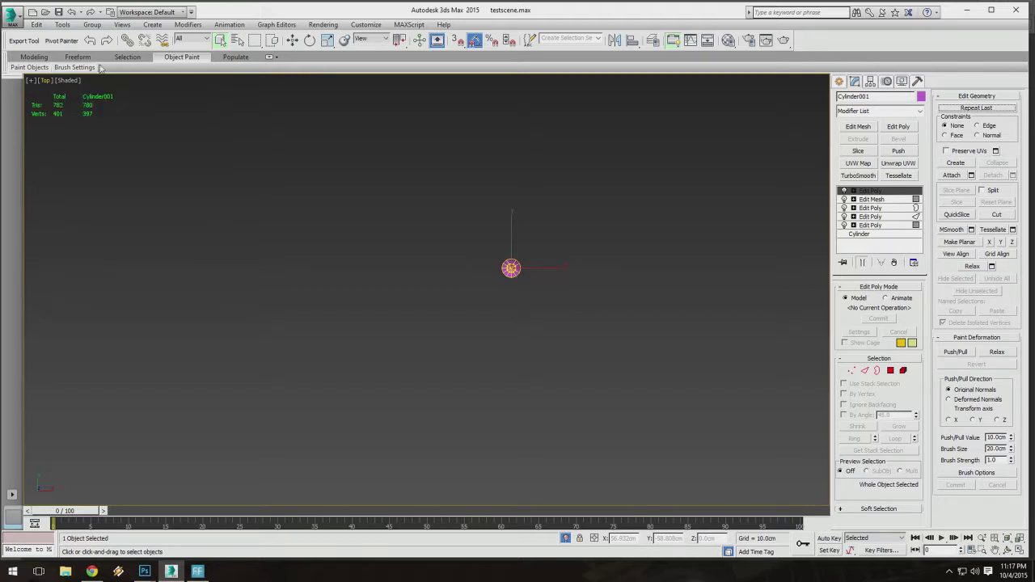
{"action": "left_click", "coordinate": [40, 81]}
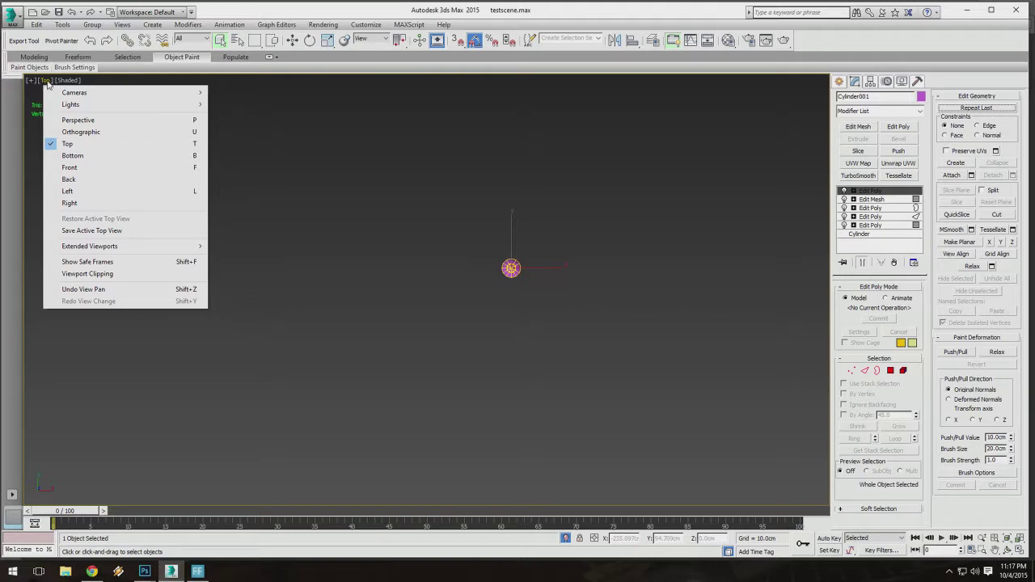
{"action": "left_click", "coordinate": [72, 167]}
Examine how the handle's upper shaft and top cap line up with the sketched axe head from the front.
{"action": "middle_click_drag", "start_coordinate": [432, 249], "coordinate": [434, 515]}
{"action": "scroll", "coordinate": [430, 322], "scroll_direction": "up", "scroll_amount": 5}
{"action": "mouse_move", "coordinate": [430, 323]}
{"action": "middle_mouse_down"}
{"action": "mouse_move", "coordinate": [474, 285]}
{"action": "mouse_move", "coordinate": [527, 199]}
{"action": "mouse_move", "coordinate": [495, 210]}
{"action": "middle_mouse_up"}
{"action": "scroll", "coordinate": [458, 243], "scroll_direction": "down", "scroll_amount": 2}
{"action": "mouse_move", "coordinate": [439, 279]}
{"action": "middle_mouse_down"}
{"action": "mouse_move", "coordinate": [454, 239]}
{"action": "mouse_move", "coordinate": [448, 249]}
{"action": "middle_mouse_up"}
{"action": "scroll", "coordinate": [448, 249], "scroll_direction": "up", "scroll_amount": 3}
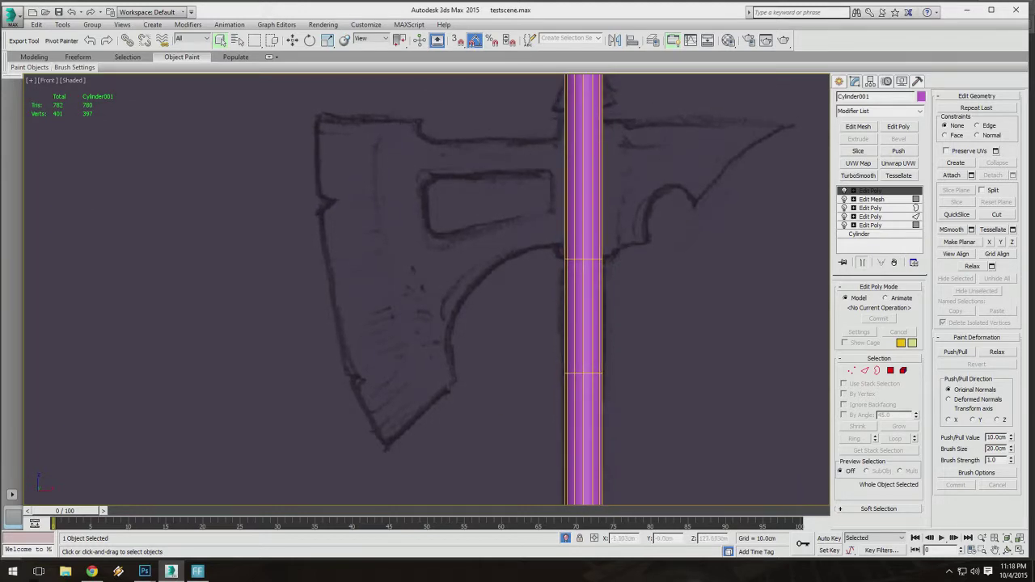
{"action": "middle_click_drag", "start_coordinate": [482, 127], "coordinate": [431, 138]}
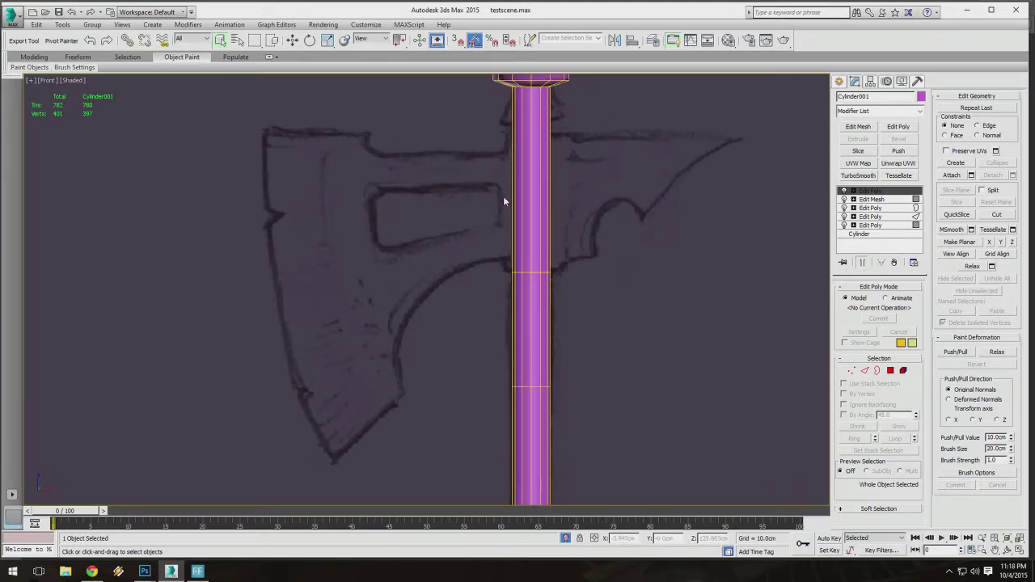
{"action": "mouse_move", "coordinate": [504, 202]}
{"action": "middle_mouse_down"}
{"action": "mouse_move", "coordinate": [510, 251]}
{"action": "mouse_move", "coordinate": [500, 290]}
{"action": "mouse_move", "coordinate": [518, 191]}
{"action": "mouse_move", "coordinate": [520, 204]}
{"action": "middle_mouse_up"}
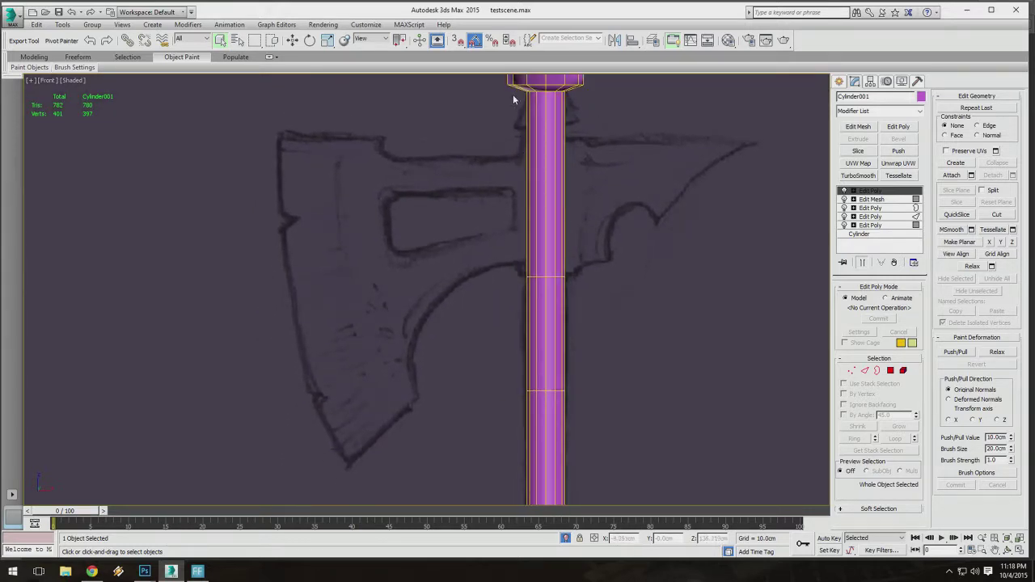
{"action": "scroll", "coordinate": [513, 94], "scroll_direction": "down", "scroll_amount": 5}
{"action": "middle_click_drag", "start_coordinate": [513, 94], "coordinate": [513, 124]}
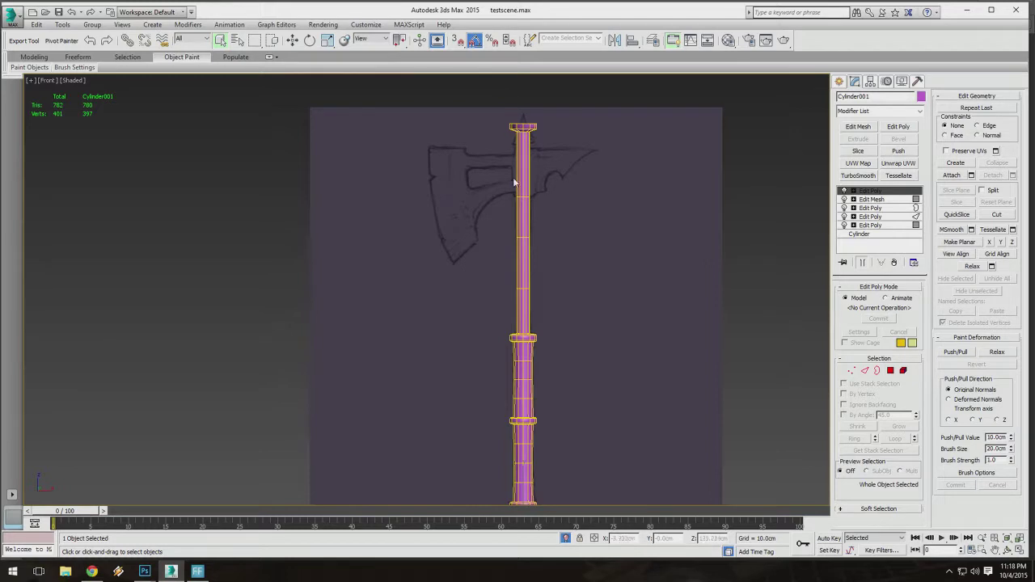
{"action": "scroll", "coordinate": [524, 162], "scroll_direction": "up", "scroll_amount": 5}
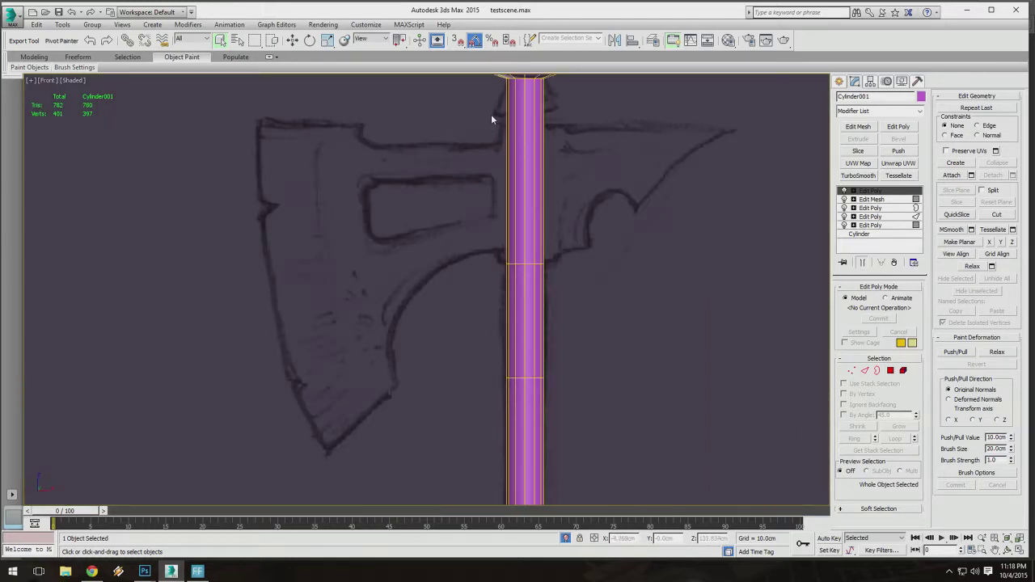
{"action": "middle_click_drag", "start_coordinate": [489, 119], "coordinate": [477, 135]}
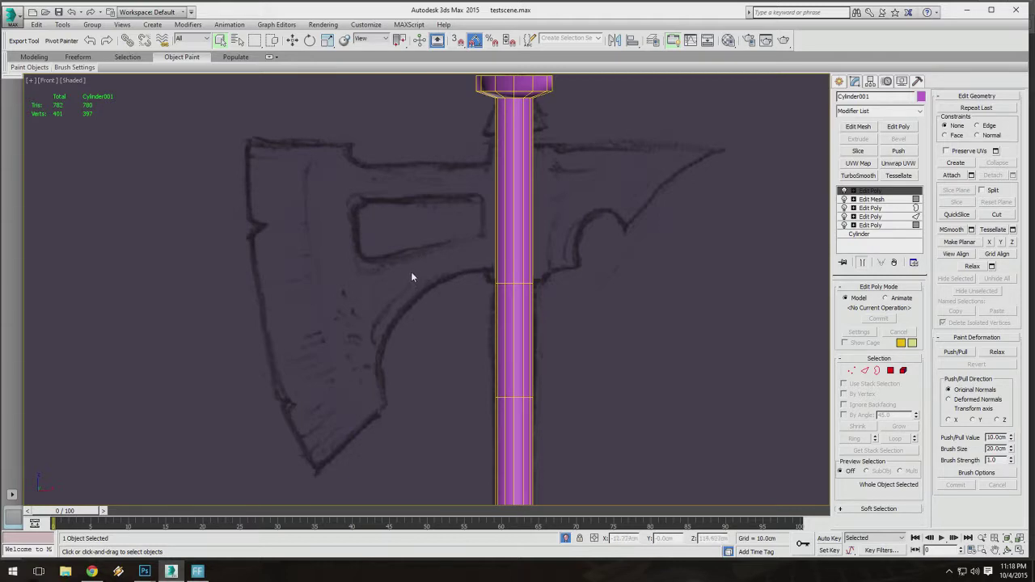
Compare the full handle from pommel to top cap with the reference sketch, focusing on the axe head's position.
{"action": "scroll", "coordinate": [560, 226], "scroll_direction": "down", "scroll_amount": 5}
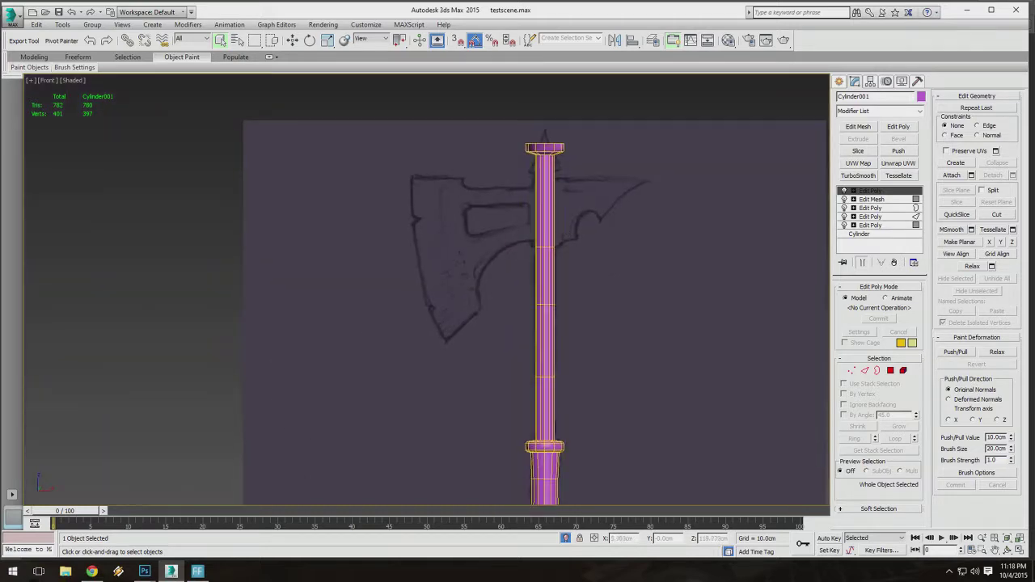
{"action": "middle_click_drag", "start_coordinate": [667, 330], "coordinate": [677, 266]}
{"action": "mouse_move", "coordinate": [487, 253]}
{"action": "middle_mouse_down"}
{"action": "mouse_move", "coordinate": [495, 227]}
{"action": "mouse_move", "coordinate": [464, 191]}
{"action": "middle_mouse_up"}
{"action": "scroll", "coordinate": [533, 151], "scroll_direction": "down", "scroll_amount": 4}
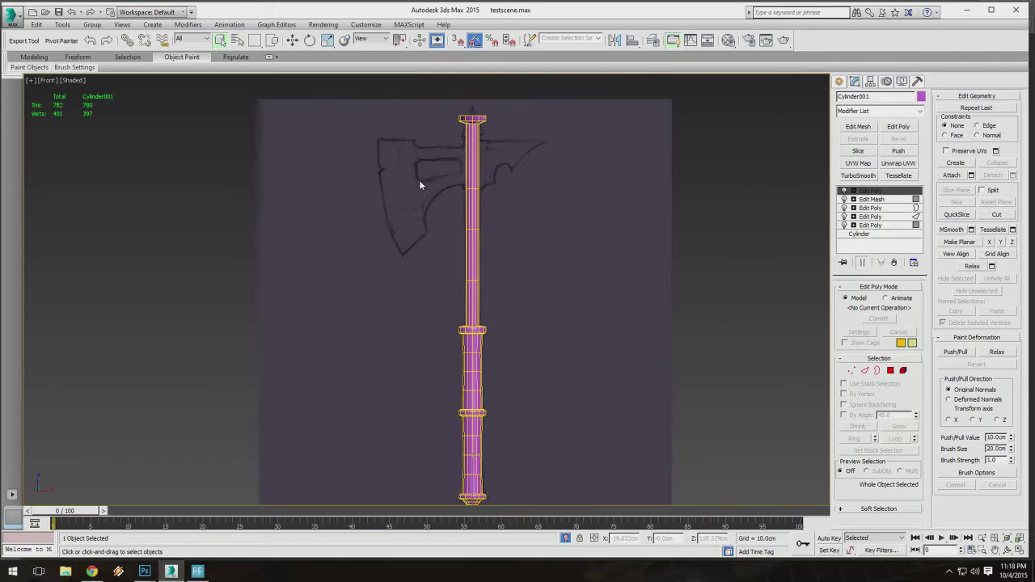
{"action": "mouse_move", "coordinate": [419, 179]}
{"action": "middle_mouse_down"}
{"action": "mouse_move", "coordinate": [424, 206]}
{"action": "mouse_move", "coordinate": [434, 202]}
{"action": "middle_mouse_up"}
{"action": "middle_click_drag", "start_coordinate": [516, 296], "coordinate": [546, 261]}
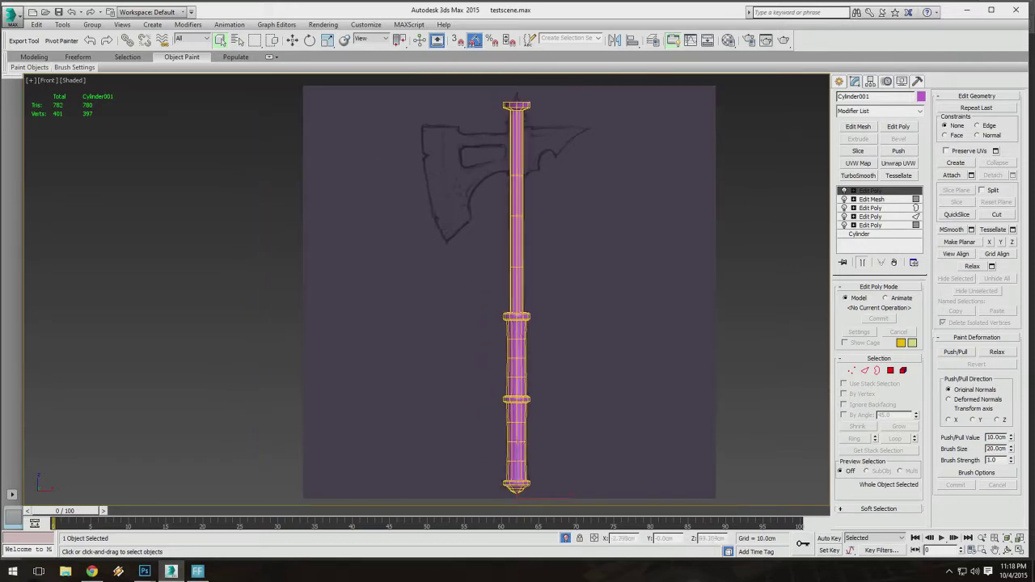
{"action": "middle_click_drag", "start_coordinate": [514, 302], "coordinate": [525, 333]}
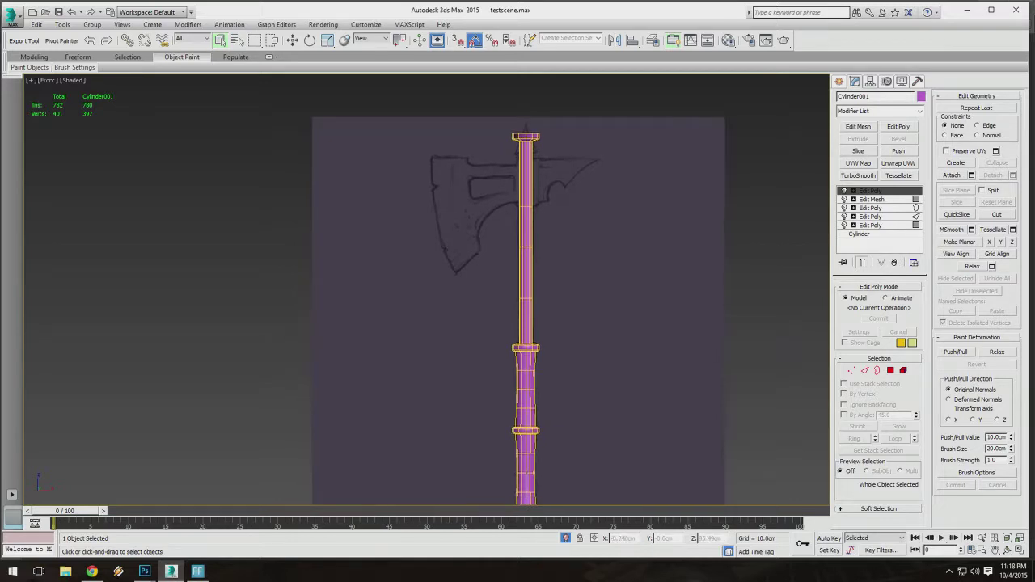
{"action": "scroll", "coordinate": [513, 202], "scroll_direction": "up", "scroll_amount": 4}
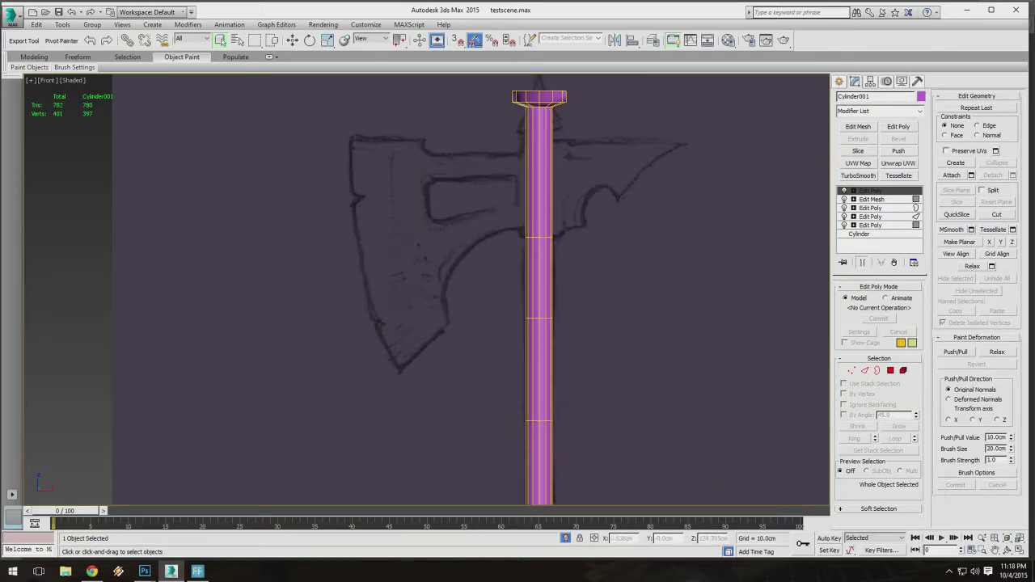
{"action": "scroll", "coordinate": [554, 331], "scroll_direction": "down", "scroll_amount": 2}
{"action": "middle_click_drag", "start_coordinate": [554, 331], "coordinate": [555, 278]}
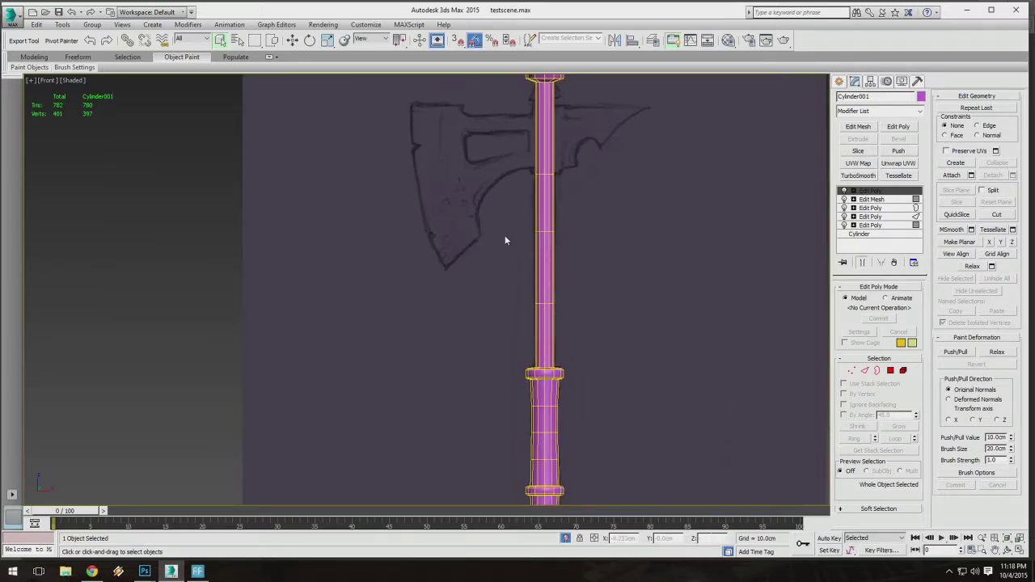
{"action": "middle_click_drag", "start_coordinate": [507, 183], "coordinate": [501, 189]}
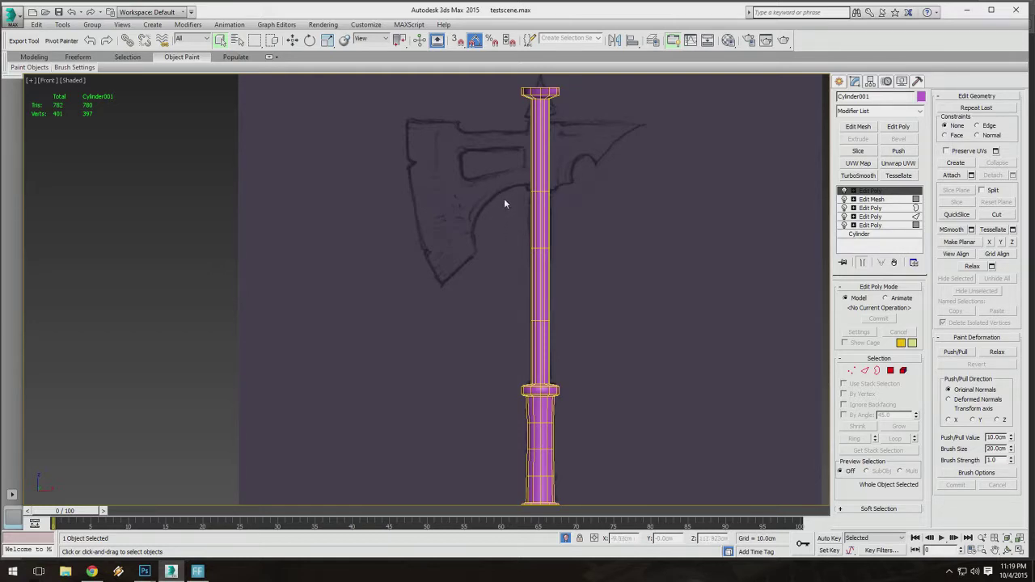
Select the top cap's vertices and move them down about 12.6 cm, below the sketched spike and into the axe head area.
{"action": "middle_click_drag", "start_coordinate": [525, 142], "coordinate": [524, 177]}
{"action": "scroll", "coordinate": [523, 178], "scroll_direction": "up", "scroll_amount": 2}
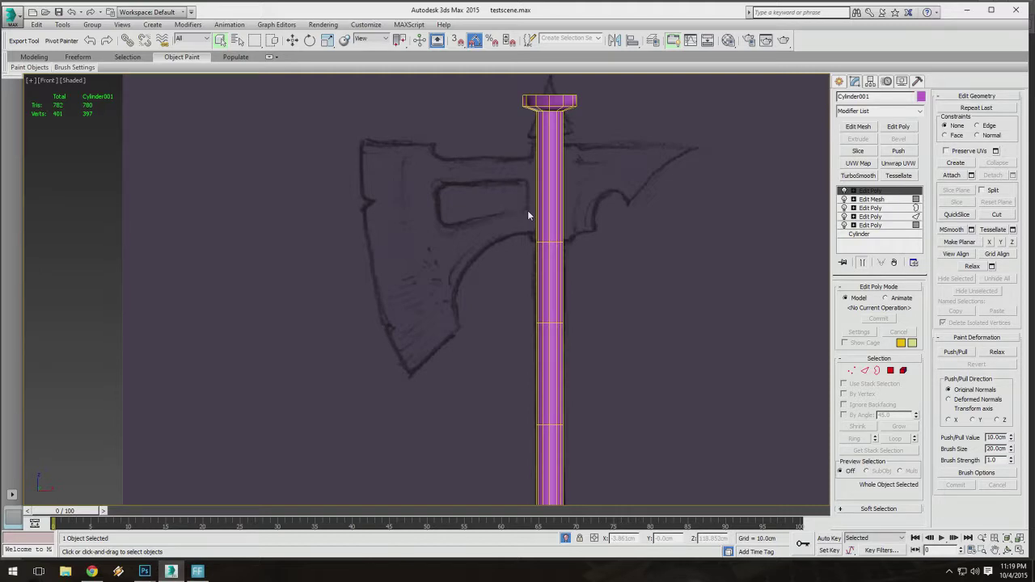
{"action": "left_click", "coordinate": [847, 371]}
{"action": "left_click_drag", "start_coordinate": [427, 184], "coordinate": [652, 123]}
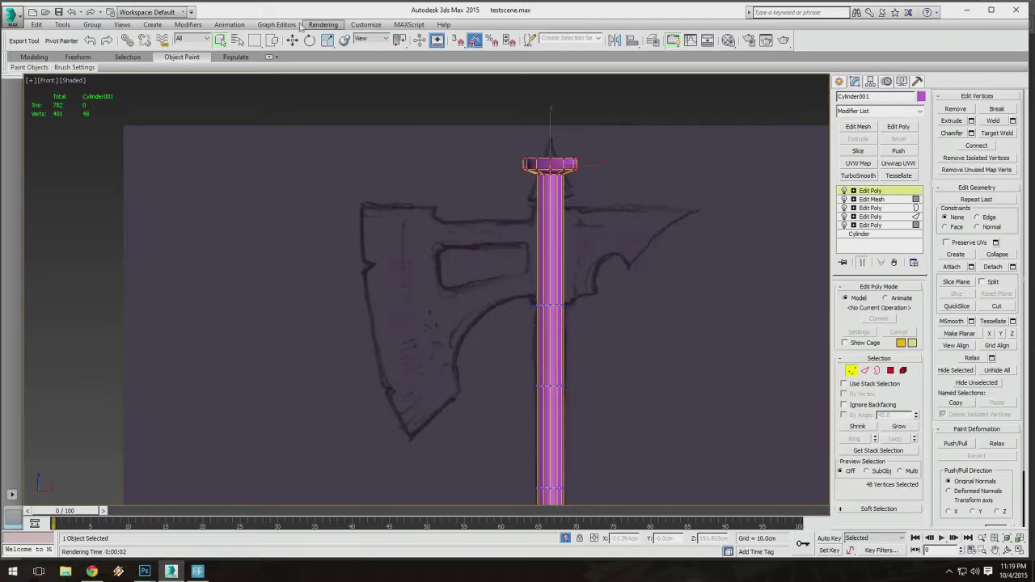
{"action": "left_click", "coordinate": [292, 40]}
{"action": "left_click_drag", "start_coordinate": [550, 145], "coordinate": [549, 220]}
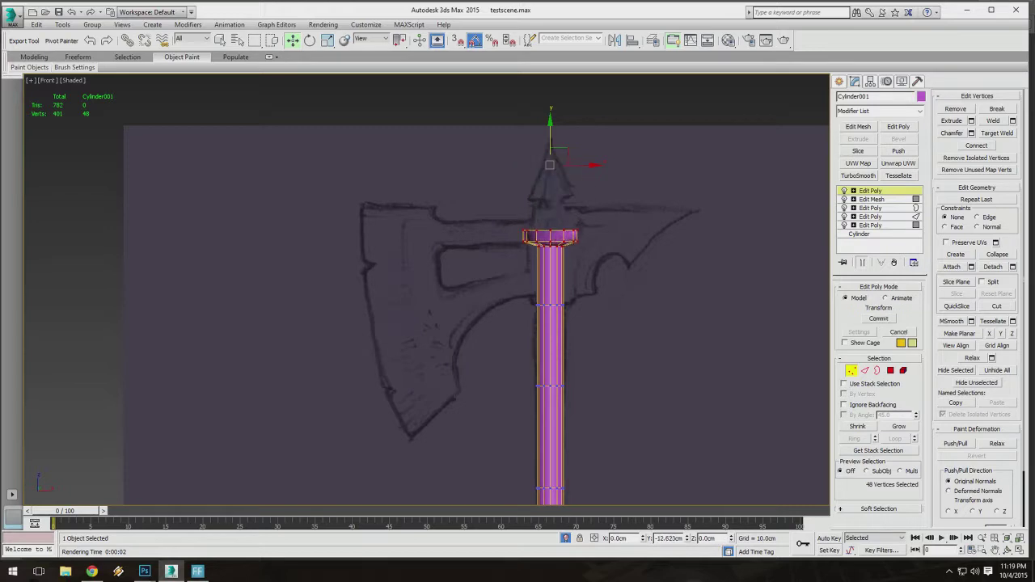
Inspect the lowered cap and upper shaft from the front and at an angle against the sketched spike and axe head.
{"action": "scroll", "coordinate": [534, 170], "scroll_direction": "up", "scroll_amount": 8}
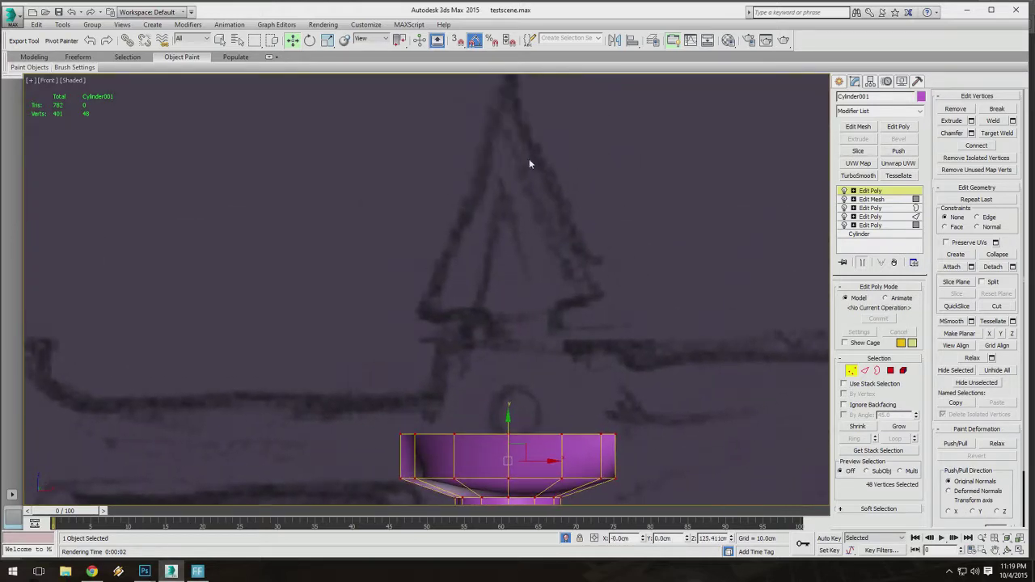
{"action": "middle_click_drag", "start_coordinate": [530, 162], "coordinate": [511, 251]}
{"action": "middle_click_drag", "start_coordinate": [465, 364], "coordinate": [487, 208]}
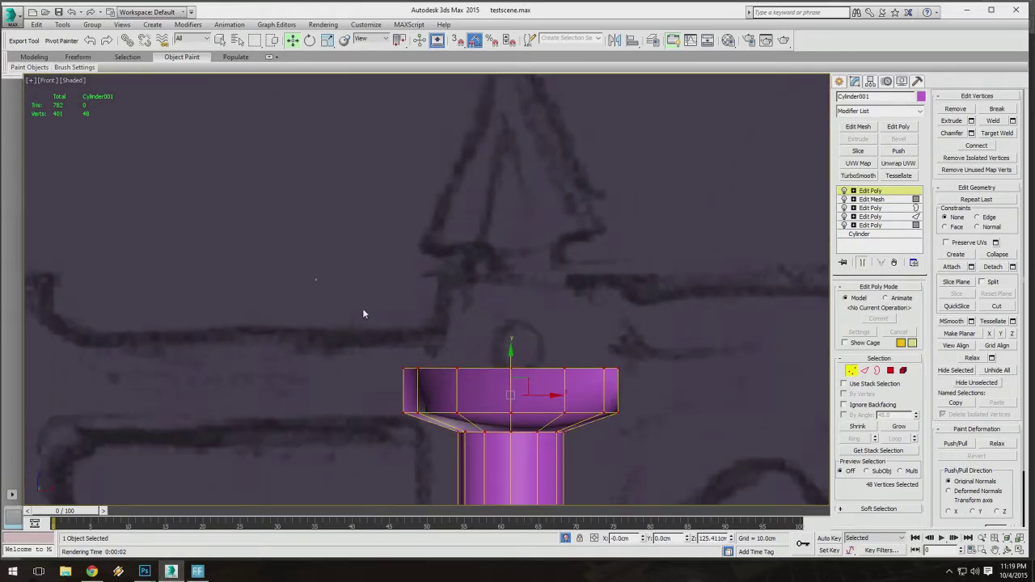
{"action": "middle_click_drag", "start_coordinate": [514, 405], "coordinate": [494, 280]}
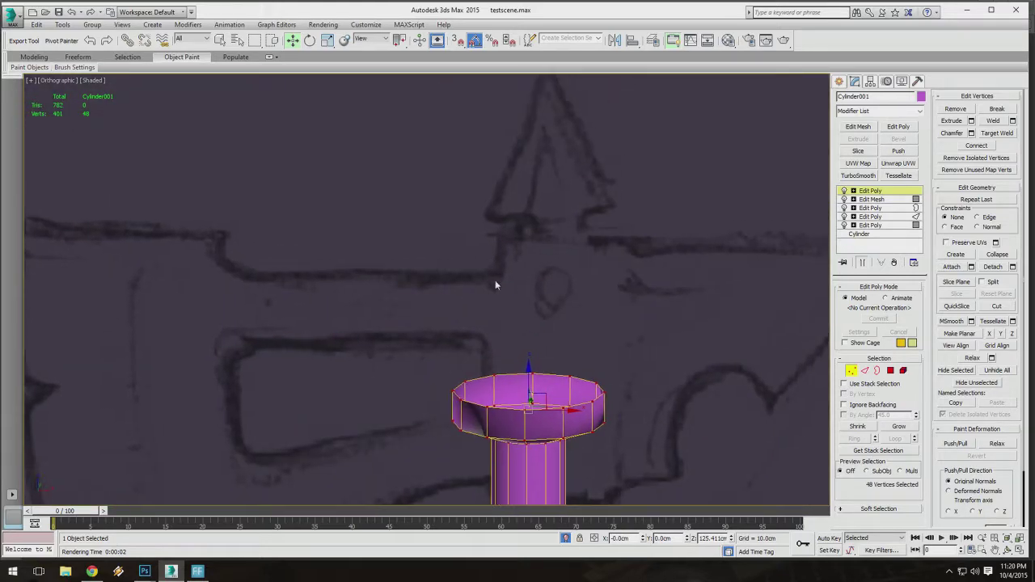
{"action": "scroll", "coordinate": [578, 388], "scroll_direction": "down", "scroll_amount": 5}
{"action": "middle_click_drag", "start_coordinate": [576, 421], "coordinate": [566, 227]}
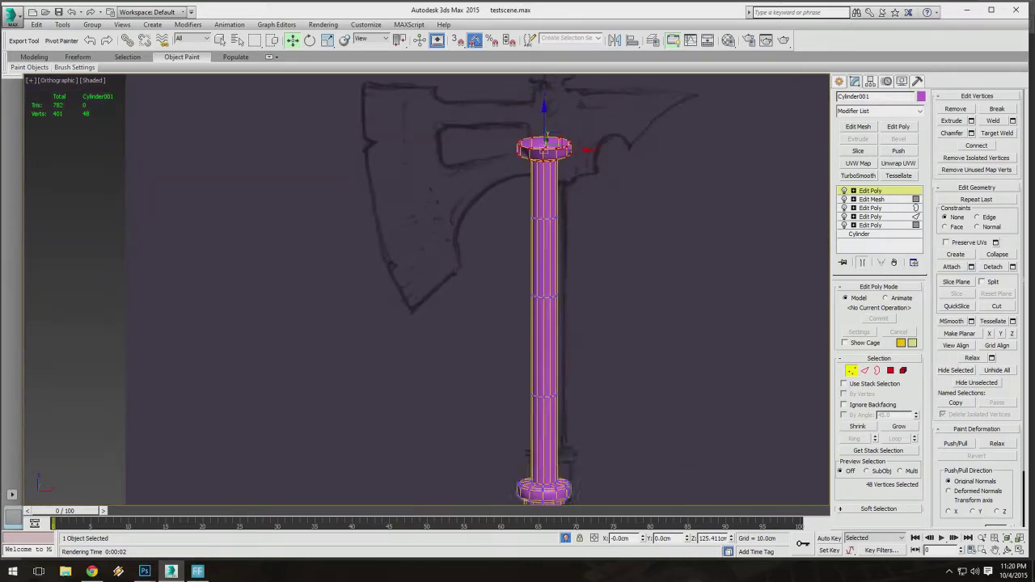
{"action": "mouse_move", "coordinate": [564, 476]}
{"action": "middle_mouse_down"}
{"action": "mouse_move", "coordinate": [552, 244]}
{"action": "mouse_move", "coordinate": [531, 283]}
{"action": "middle_mouse_up"}
{"action": "middle_click_drag", "start_coordinate": [526, 235], "coordinate": [524, 412]}
{"action": "middle_click_drag", "start_coordinate": [513, 161], "coordinate": [507, 473]}
{"action": "middle_click_drag", "start_coordinate": [493, 123], "coordinate": [497, 243]}
{"action": "scroll", "coordinate": [497, 243], "scroll_direction": "up", "scroll_amount": 5}
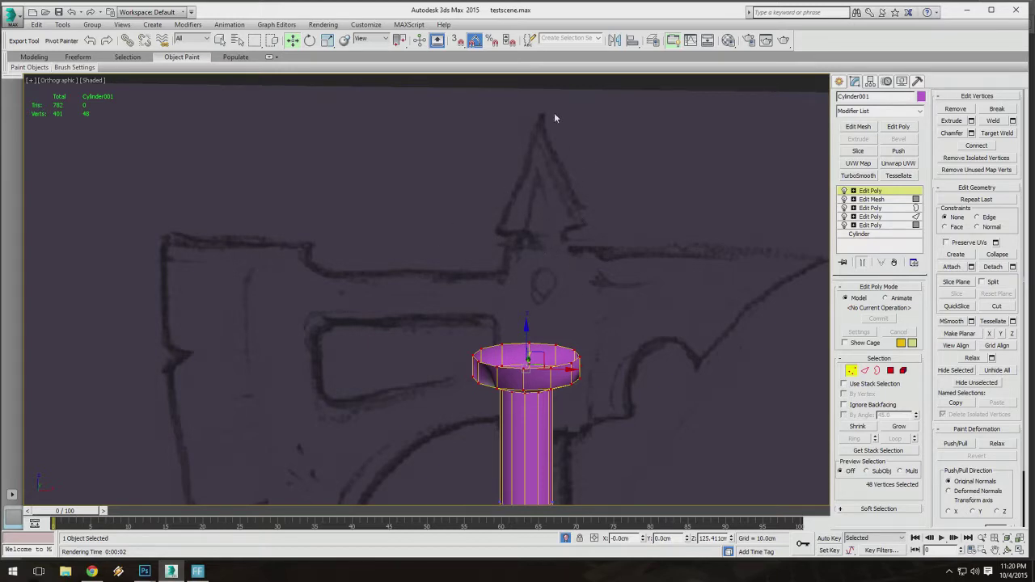
{"action": "middle_click_drag", "start_coordinate": [526, 236], "coordinate": [503, 272]}
{"action": "scroll", "coordinate": [500, 273], "scroll_direction": "up", "scroll_amount": 4}
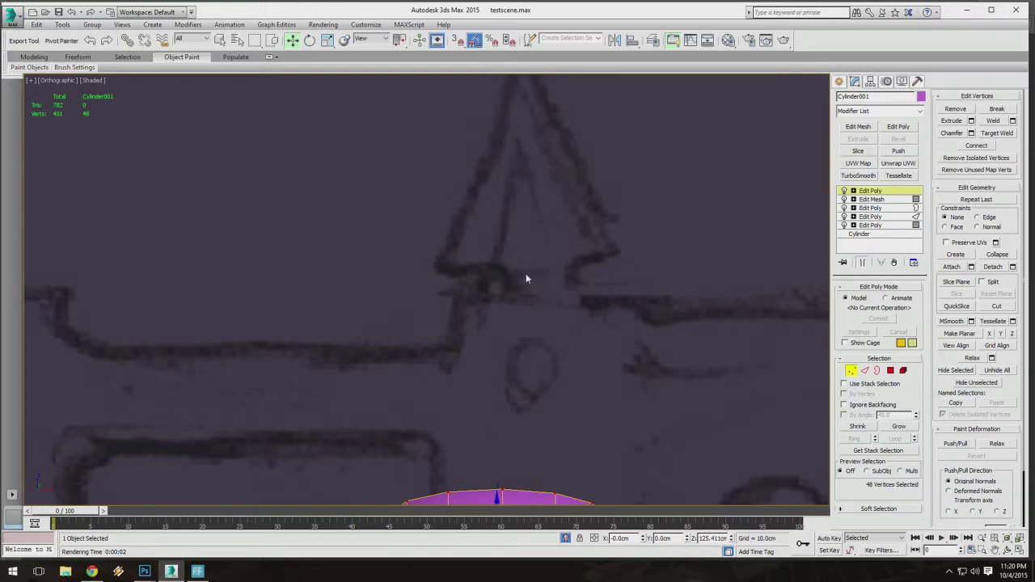
{"action": "scroll", "coordinate": [511, 273], "scroll_direction": "down", "scroll_amount": 3}
{"action": "middle_click_drag", "start_coordinate": [547, 286], "coordinate": [506, 278]}
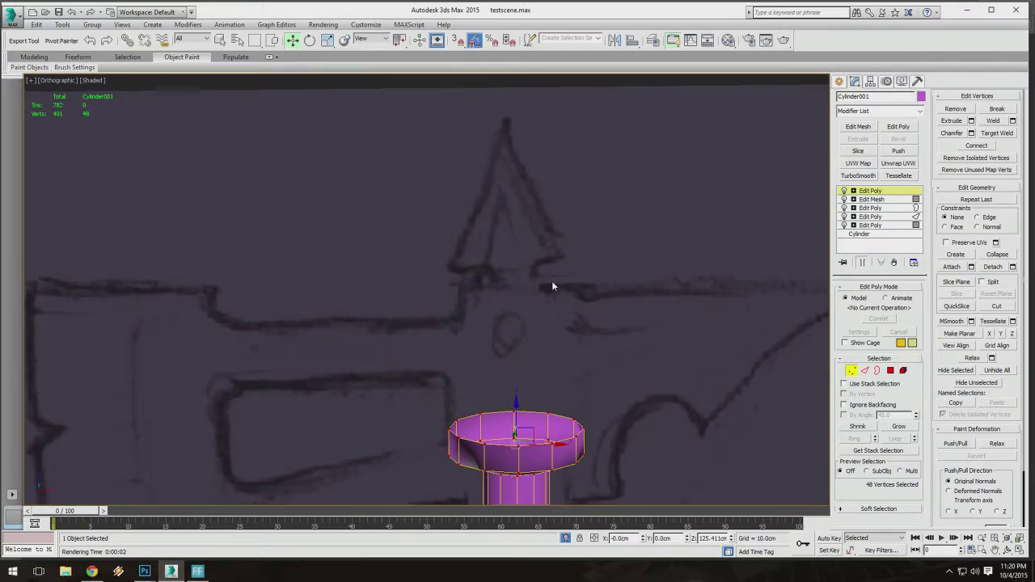
Compare the lowered top cap and upper shaft with the sketched spike, blade and rear point from the front.
{"action": "scroll", "coordinate": [550, 286], "scroll_direction": "down", "scroll_amount": 5}
{"action": "mouse_move", "coordinate": [550, 286]}
{"action": "middle_mouse_down", "text": "alt"}
{"action": "mouse_move", "coordinate": [530, 216]}
{"action": "mouse_move", "coordinate": [541, 191]}
{"action": "mouse_move", "coordinate": [562, 181]}
{"action": "middle_mouse_up", "text": "alt"}
{"action": "scroll", "coordinate": [562, 184], "scroll_direction": "down", "scroll_amount": 2}
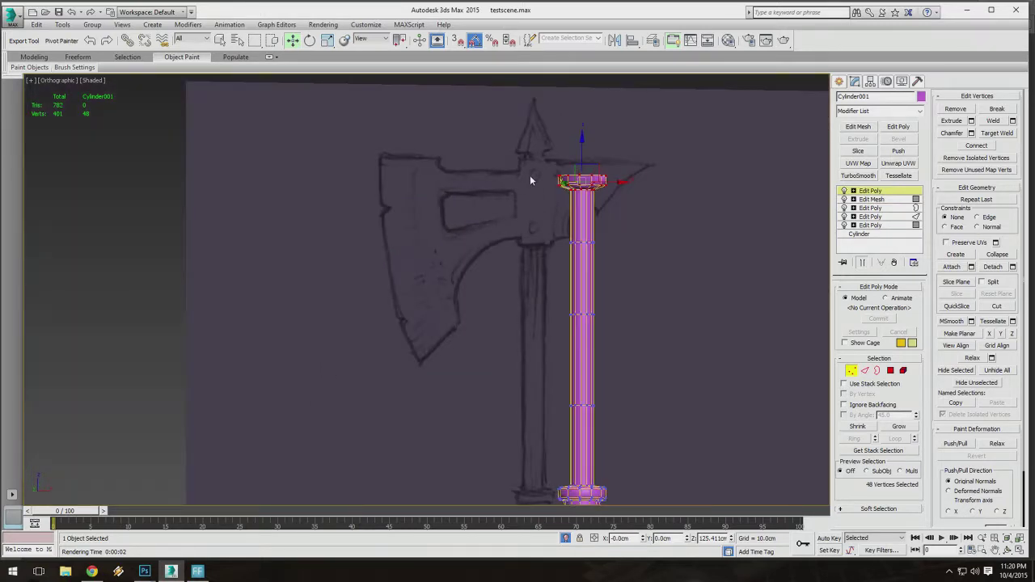
{"action": "scroll", "coordinate": [538, 216], "scroll_direction": "up", "scroll_amount": 3}
{"action": "mouse_move", "coordinate": [507, 252]}
{"action": "middle_mouse_down"}
{"action": "mouse_move", "coordinate": [553, 157]}
{"action": "mouse_move", "coordinate": [546, 188]}
{"action": "mouse_move", "coordinate": [572, 150]}
{"action": "middle_mouse_up"}
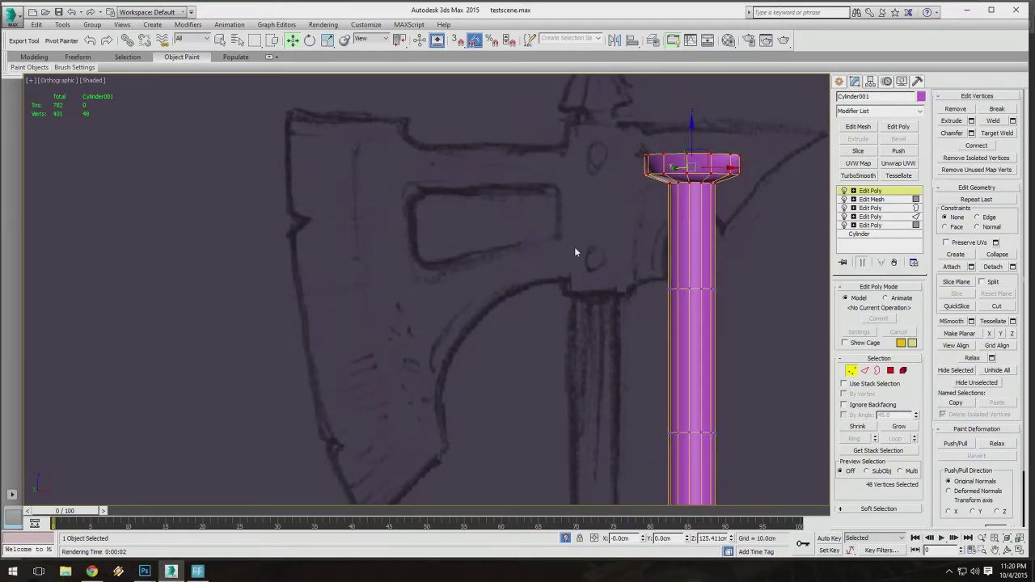
{"action": "middle_click_drag", "start_coordinate": [594, 216], "coordinate": [560, 129]}
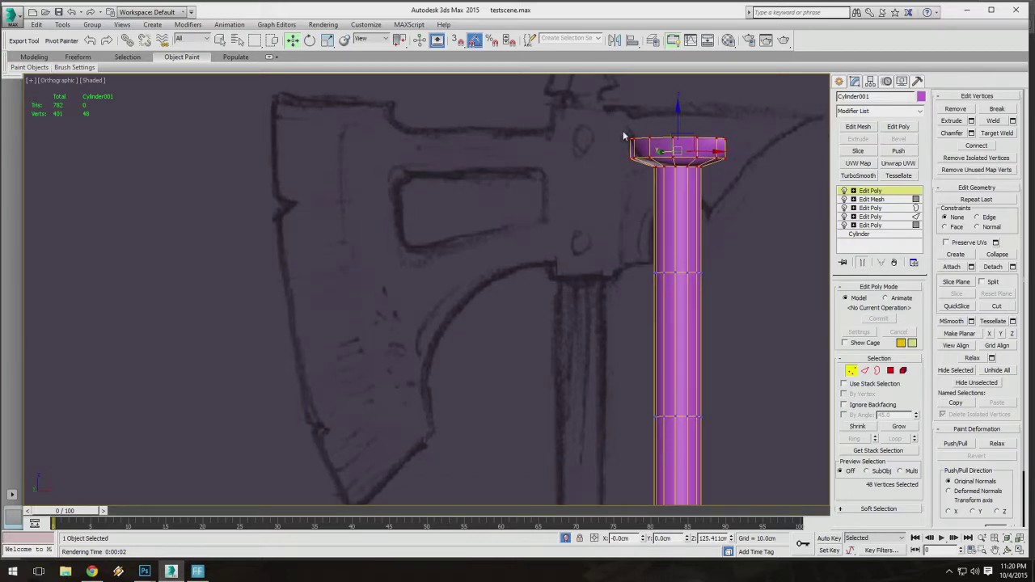
{"action": "middle_click_drag", "start_coordinate": [556, 117], "coordinate": [577, 126]}
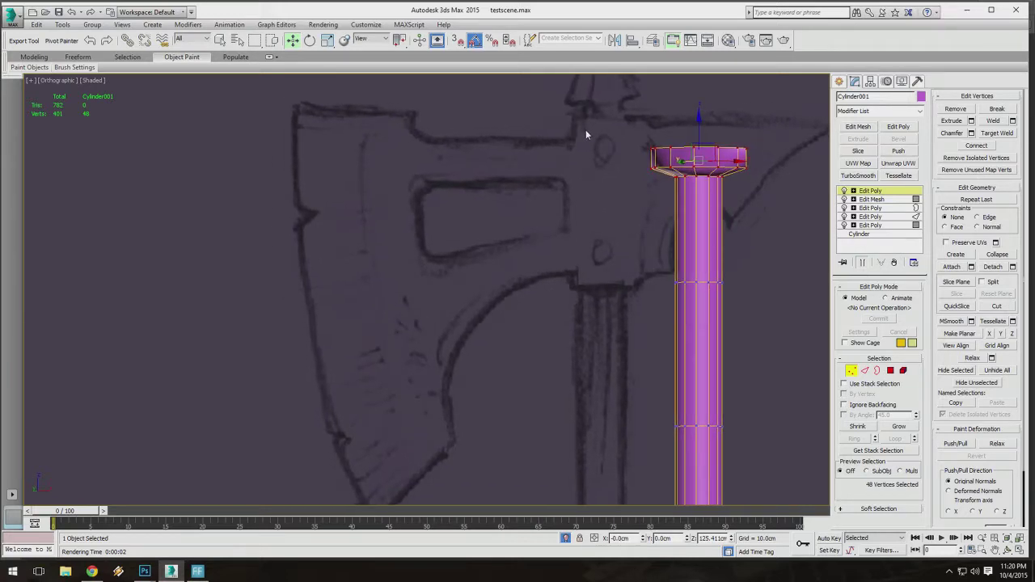
{"action": "scroll", "coordinate": [587, 132], "scroll_direction": "down", "scroll_amount": 2}
{"action": "middle_click_drag", "start_coordinate": [547, 194], "coordinate": [553, 223]}
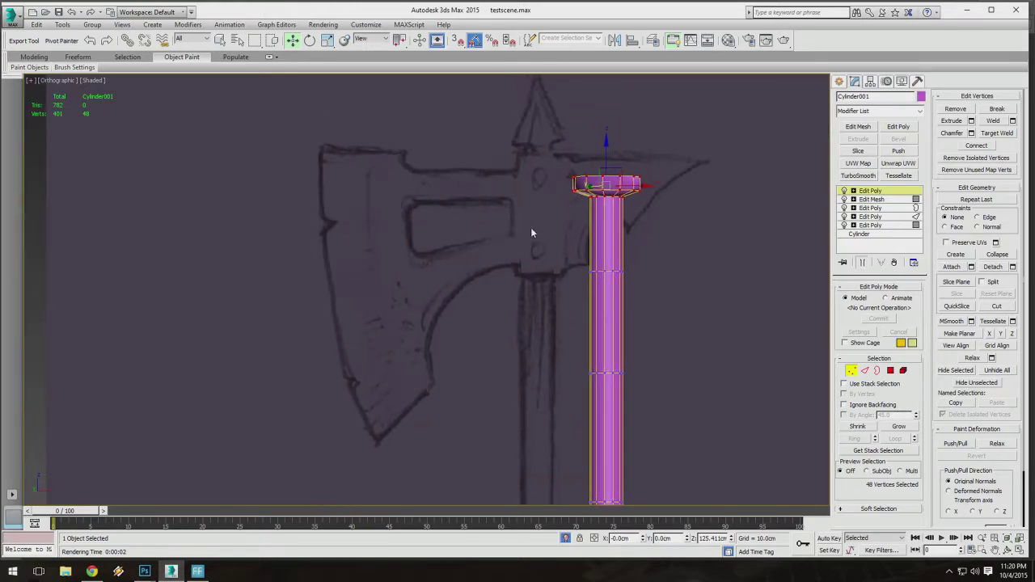
Examine the sketched axe head's blade, window cutout and central socket beside the top cap from several angles.
{"action": "mouse_move", "coordinate": [522, 256]}
{"action": "middle_mouse_down", "text": "alt"}
{"action": "mouse_move", "coordinate": [548, 239]}
{"action": "mouse_move", "coordinate": [519, 202]}
{"action": "middle_mouse_up", "text": "alt"}
{"action": "scroll", "coordinate": [508, 238], "scroll_direction": "up", "scroll_amount": 2}
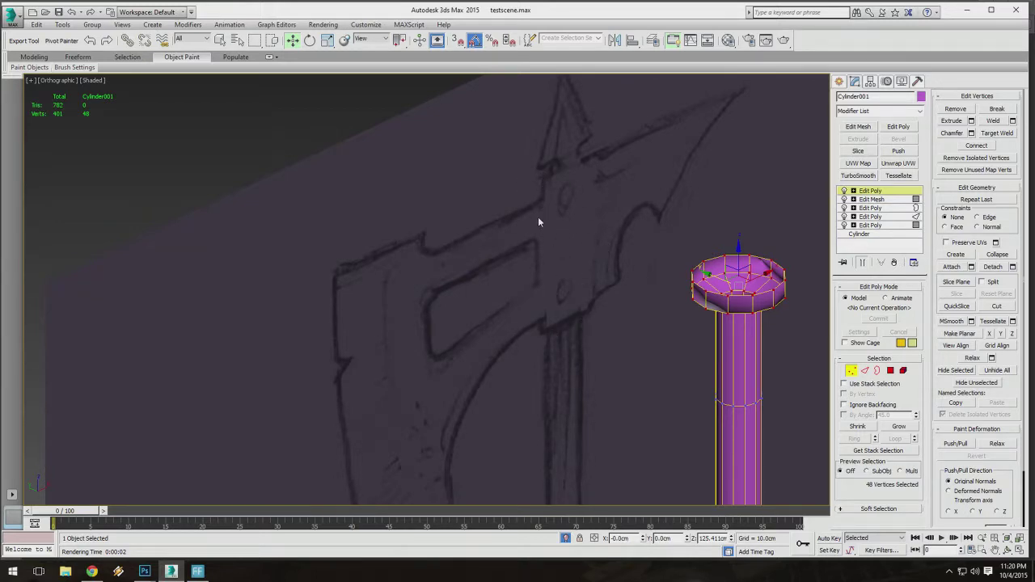
{"action": "mouse_move", "coordinate": [508, 305]}
{"action": "middle_mouse_down", "text": "alt"}
{"action": "mouse_move", "coordinate": [557, 224]}
{"action": "mouse_move", "coordinate": [490, 198]}
{"action": "middle_mouse_up", "text": "alt"}
{"action": "middle_click_drag", "start_coordinate": [528, 128], "coordinate": [492, 150]}
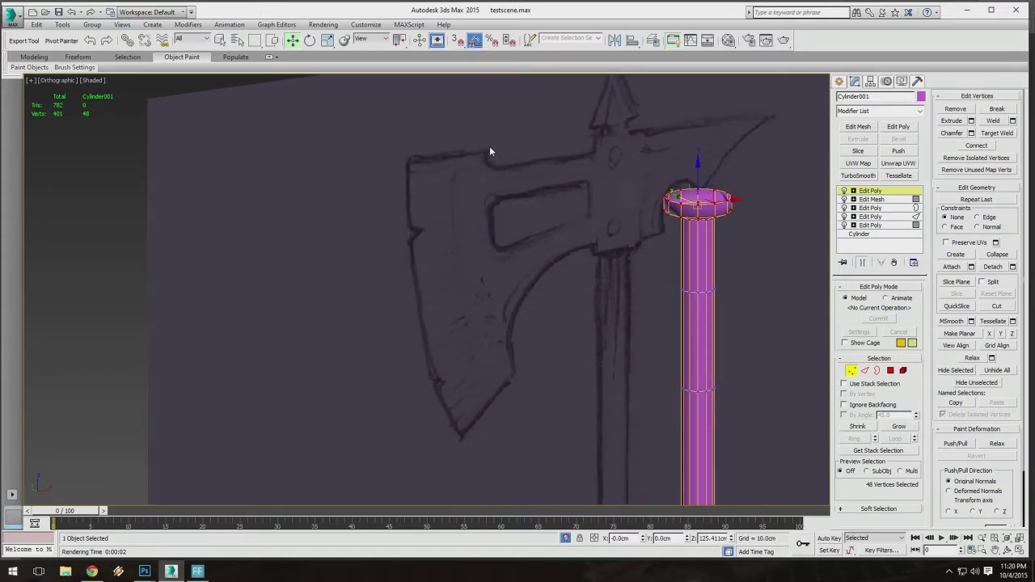
{"action": "mouse_move", "coordinate": [489, 151]}
{"action": "middle_mouse_down", "text": "alt"}
{"action": "mouse_move", "coordinate": [550, 175]}
{"action": "mouse_move", "coordinate": [584, 222]}
{"action": "mouse_move", "coordinate": [542, 200]}
{"action": "middle_mouse_up", "text": "alt"}
{"action": "scroll", "coordinate": [541, 201], "scroll_direction": "up", "scroll_amount": 5}
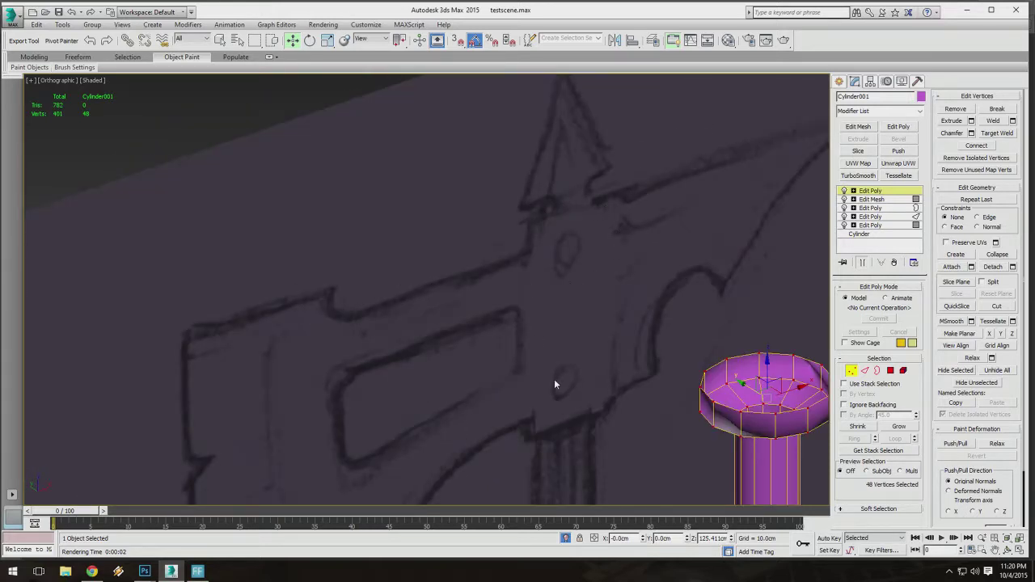
Try to extrude a side polygon of the shaft just below the top cap outward, and undo the extrusion.
{"action": "scroll", "coordinate": [706, 304], "scroll_direction": "down", "scroll_amount": 2}
{"action": "middle_click_drag", "start_coordinate": [707, 304], "coordinate": [636, 108]}
{"action": "left_click", "coordinate": [891, 371]}
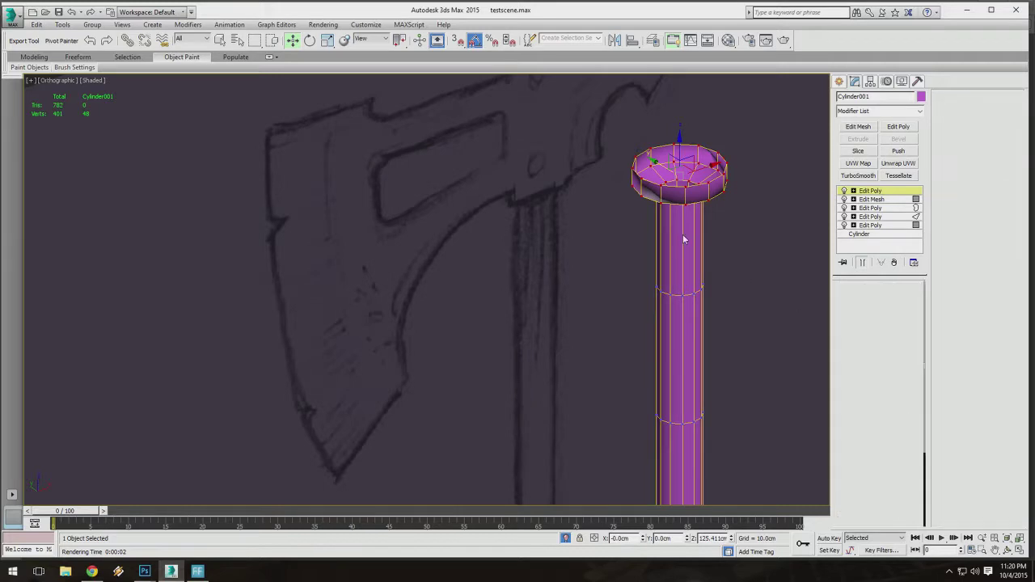
{"action": "left_click", "coordinate": [662, 235]}
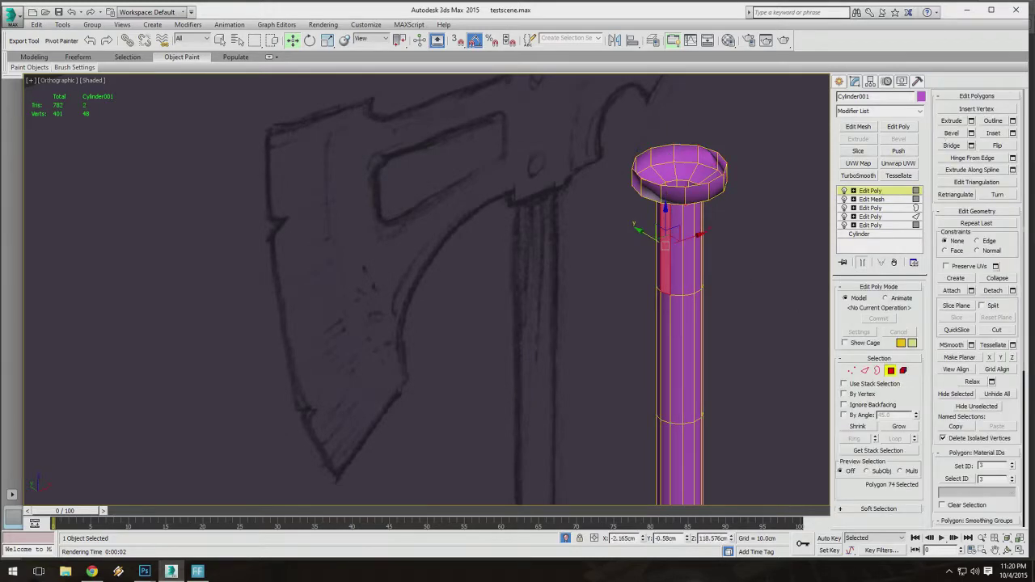
{"action": "left_click", "coordinate": [972, 120]}
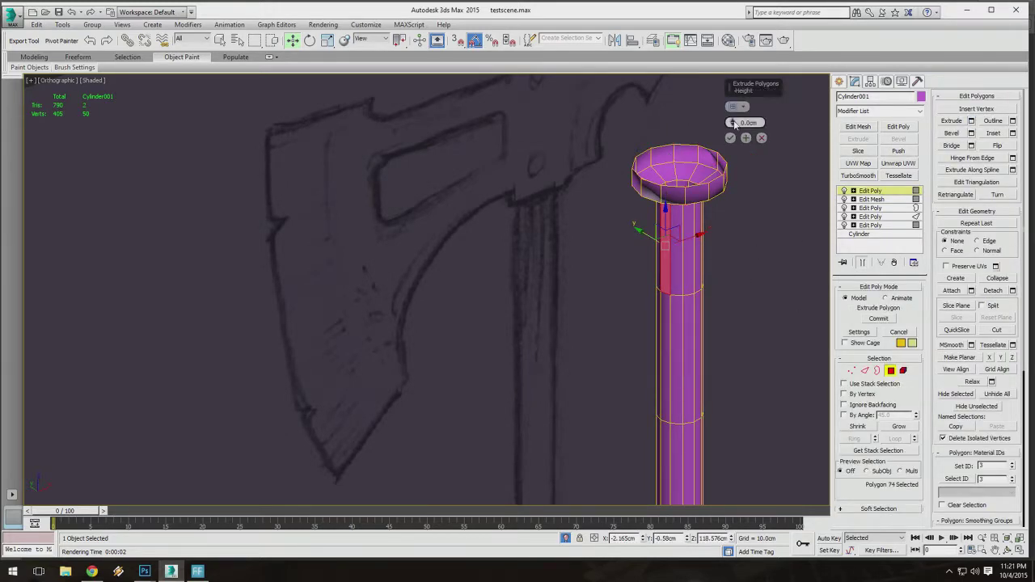
{"action": "left_click_drag", "start_coordinate": [732, 122], "coordinate": [709, 24]}
{"action": "mouse_move", "coordinate": [550, 202]}
{"action": "middle_mouse_down", "text": "alt"}
{"action": "mouse_move", "coordinate": [558, 219]}
{"action": "mouse_move", "coordinate": [647, 212]}
{"action": "mouse_move", "coordinate": [496, 177]}
{"action": "mouse_move", "coordinate": [566, 230]}
{"action": "mouse_move", "coordinate": [538, 188]}
{"action": "mouse_move", "coordinate": [477, 171]}
{"action": "mouse_move", "coordinate": [453, 186]}
{"action": "mouse_move", "coordinate": [582, 243]}
{"action": "mouse_move", "coordinate": [631, 303]}
{"action": "mouse_move", "coordinate": [605, 240]}
{"action": "mouse_move", "coordinate": [683, 247]}
{"action": "mouse_move", "coordinate": [634, 253]}
{"action": "mouse_move", "coordinate": [649, 223]}
{"action": "mouse_move", "coordinate": [538, 213]}
{"action": "mouse_move", "coordinate": [588, 249]}
{"action": "middle_mouse_up", "text": "alt"}
{"action": "key", "text": "ctrl+z"}
{"action": "key", "text": "ctrl+z"}
Inspect where the sketched axe head meets the upper shaft, viewing the cap and sketch at different angles.
{"action": "scroll", "coordinate": [538, 257], "scroll_direction": "up", "scroll_amount": 5}
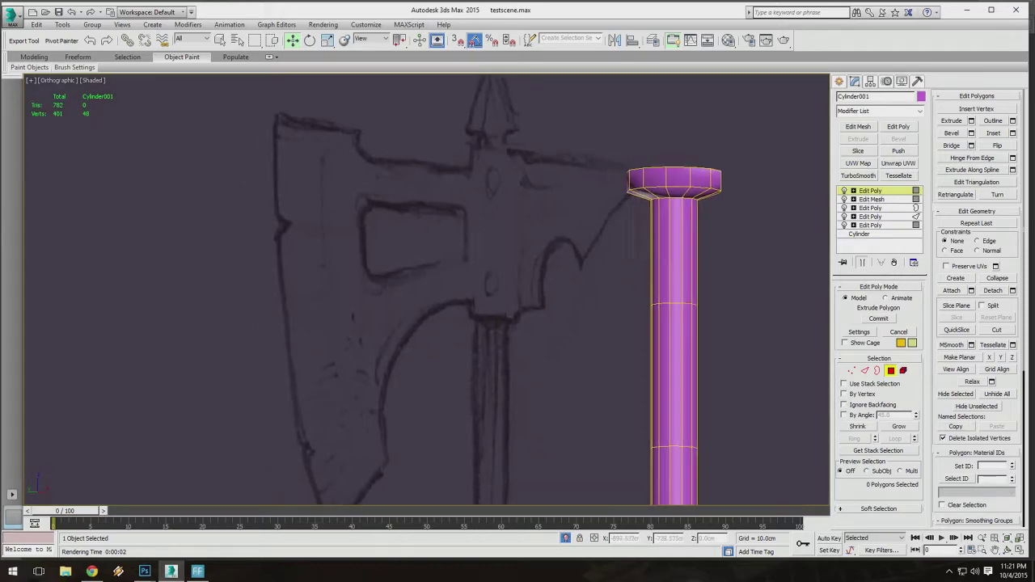
{"action": "scroll", "coordinate": [477, 289], "scroll_direction": "down", "scroll_amount": 3}
{"action": "mouse_move", "coordinate": [477, 289]}
{"action": "middle_mouse_down", "text": "alt"}
{"action": "mouse_move", "coordinate": [473, 239]}
{"action": "mouse_move", "coordinate": [464, 316]}
{"action": "mouse_move", "coordinate": [500, 243]}
{"action": "middle_mouse_up", "text": "alt"}
{"action": "scroll", "coordinate": [464, 316], "scroll_direction": "down", "scroll_amount": 3}
{"action": "mouse_move", "coordinate": [587, 375]}
{"action": "middle_mouse_down"}
{"action": "mouse_move", "coordinate": [564, 299]}
{"action": "mouse_move", "coordinate": [510, 326]}
{"action": "middle_mouse_up"}
{"action": "scroll", "coordinate": [537, 288], "scroll_direction": "up", "scroll_amount": 4}
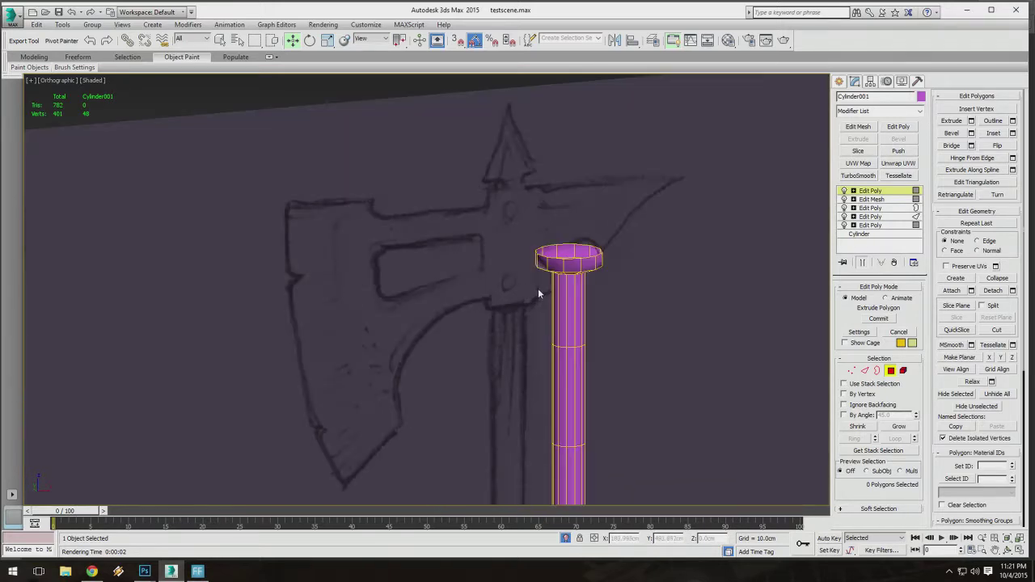
{"action": "middle_click_drag", "start_coordinate": [506, 289], "coordinate": [508, 287], "text": "alt"}
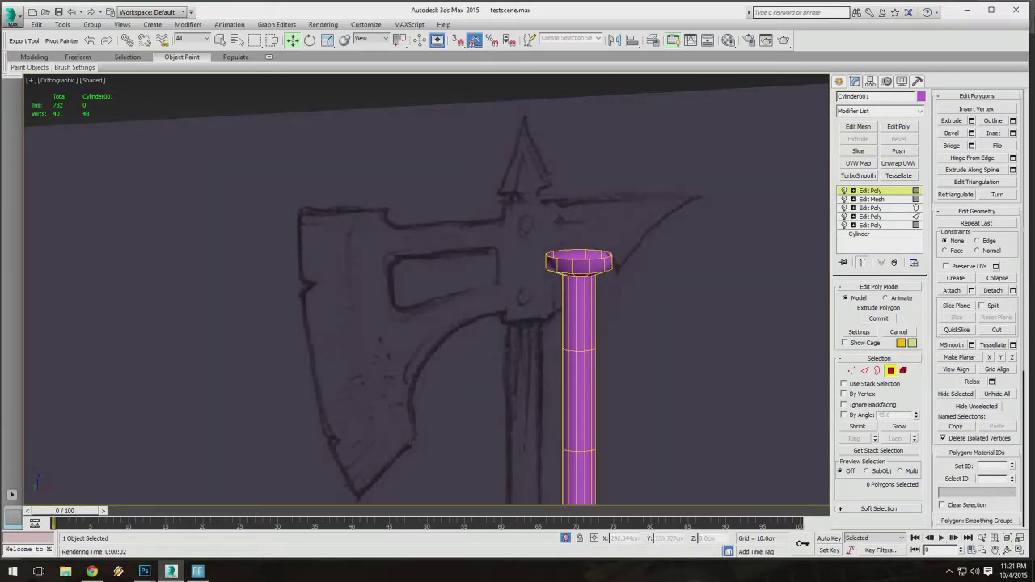
{"action": "middle_click_drag", "start_coordinate": [453, 316], "coordinate": [422, 192], "text": "alt"}
{"action": "scroll", "coordinate": [423, 189], "scroll_direction": "down", "scroll_amount": 2}
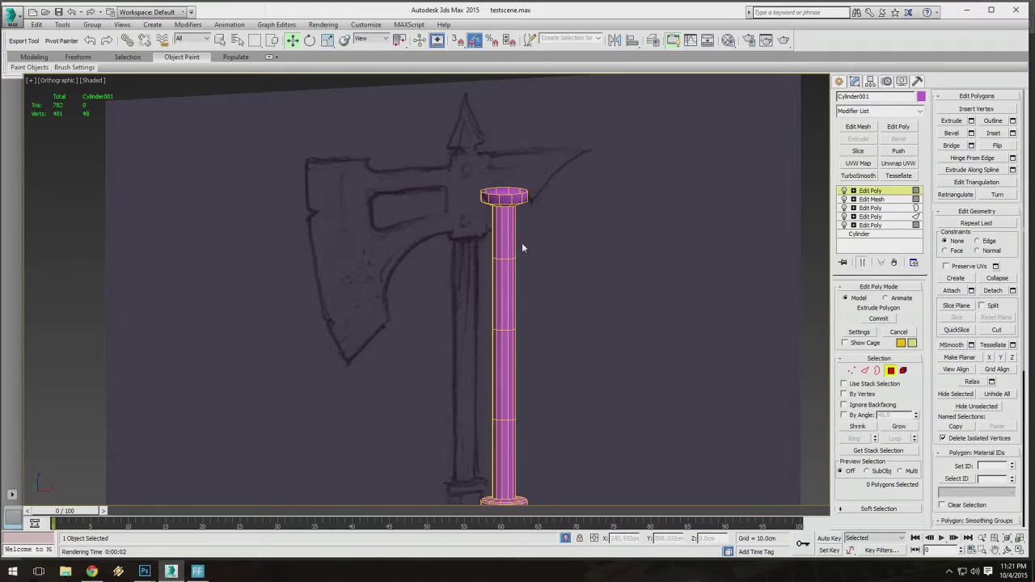
Review the full handle against the whole reference sketch, from the axe head to the pommel, and switch to Chrome.
{"action": "mouse_move", "coordinate": [486, 257]}
{"action": "middle_mouse_down"}
{"action": "mouse_move", "coordinate": [495, 229]}
{"action": "mouse_move", "coordinate": [485, 240]}
{"action": "middle_mouse_up"}
{"action": "key", "text": "p"}
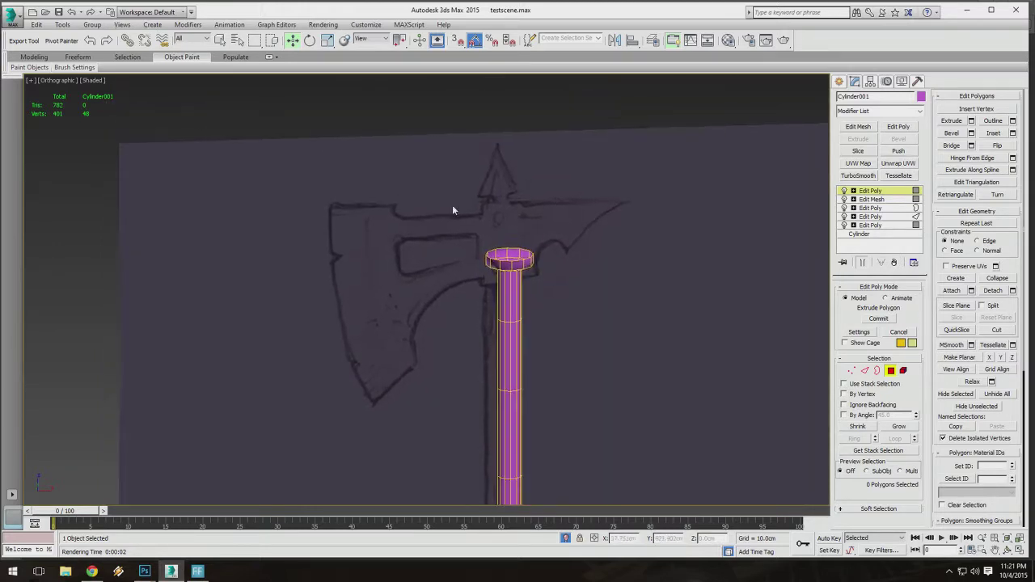
{"action": "key", "text": "u"}
{"action": "middle_click_drag", "start_coordinate": [534, 288], "coordinate": [537, 245]}
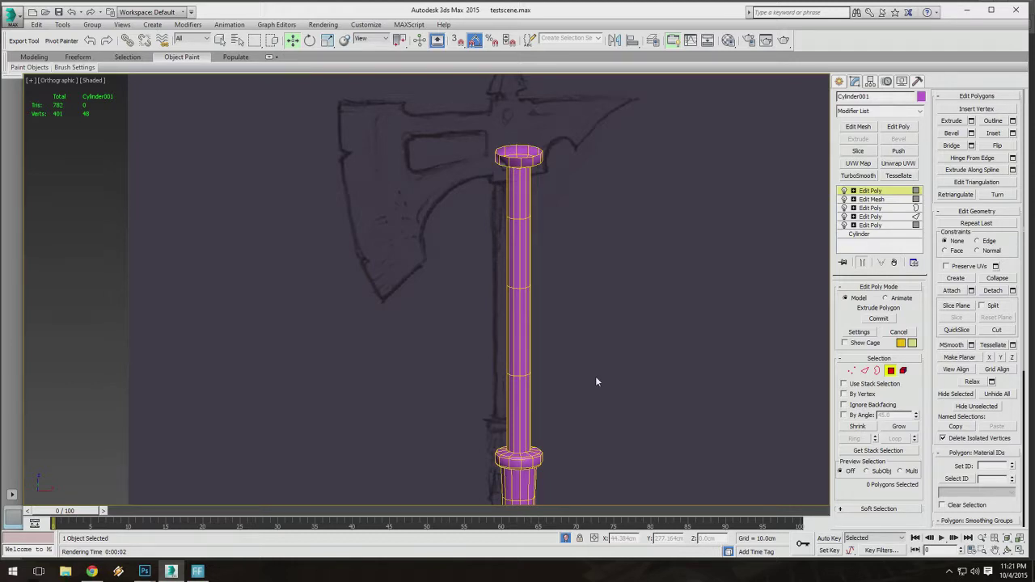
{"action": "middle_click_drag", "start_coordinate": [602, 411], "coordinate": [552, 270]}
{"action": "scroll", "coordinate": [605, 369], "scroll_direction": "down", "scroll_amount": 2}
{"action": "mouse_move", "coordinate": [552, 270]}
{"action": "middle_mouse_down", "text": "alt"}
{"action": "mouse_move", "coordinate": [552, 260]}
{"action": "mouse_move", "coordinate": [536, 292]}
{"action": "mouse_move", "coordinate": [538, 271]}
{"action": "middle_mouse_up", "text": "alt"}
{"action": "scroll", "coordinate": [536, 297], "scroll_direction": "down", "scroll_amount": 3}
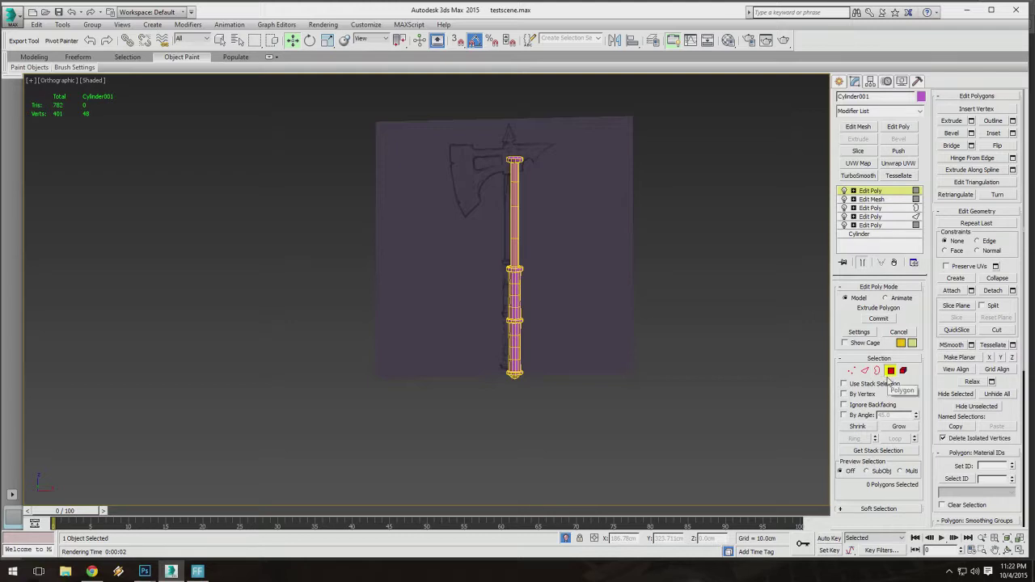
{"action": "middle_click_drag", "start_coordinate": [602, 293], "coordinate": [603, 314]}
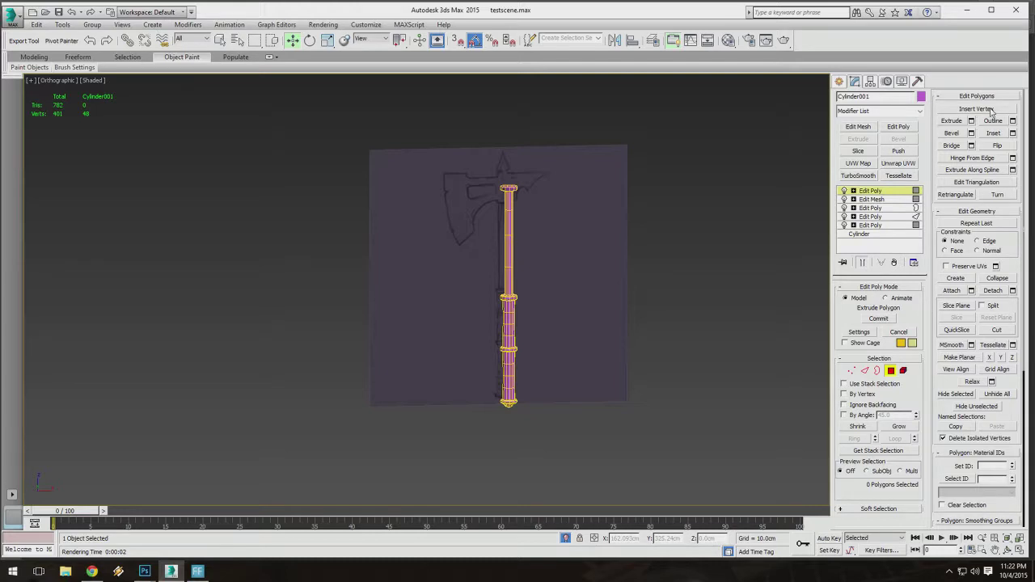
{"action": "key", "text": "alt+Tab"}
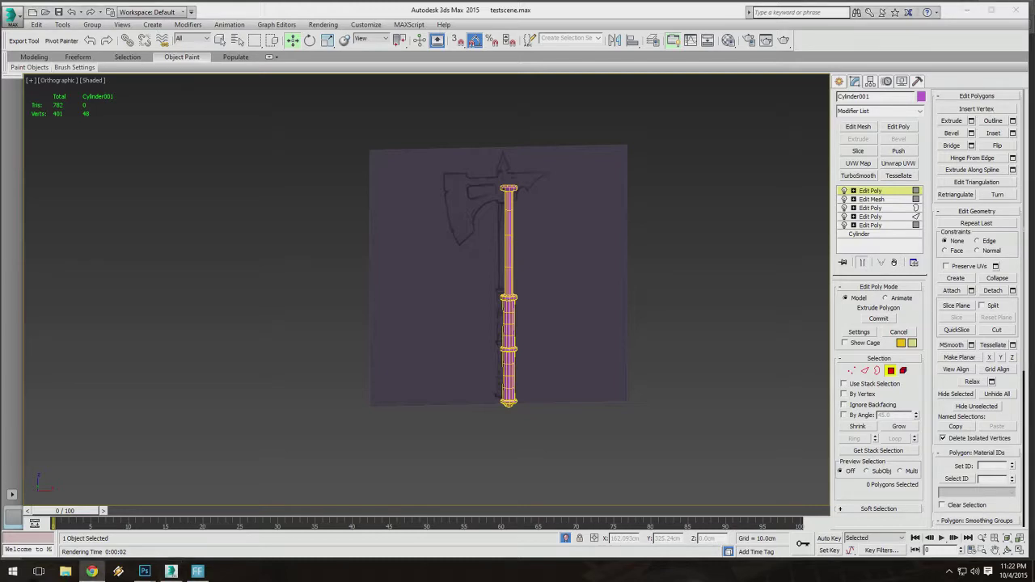